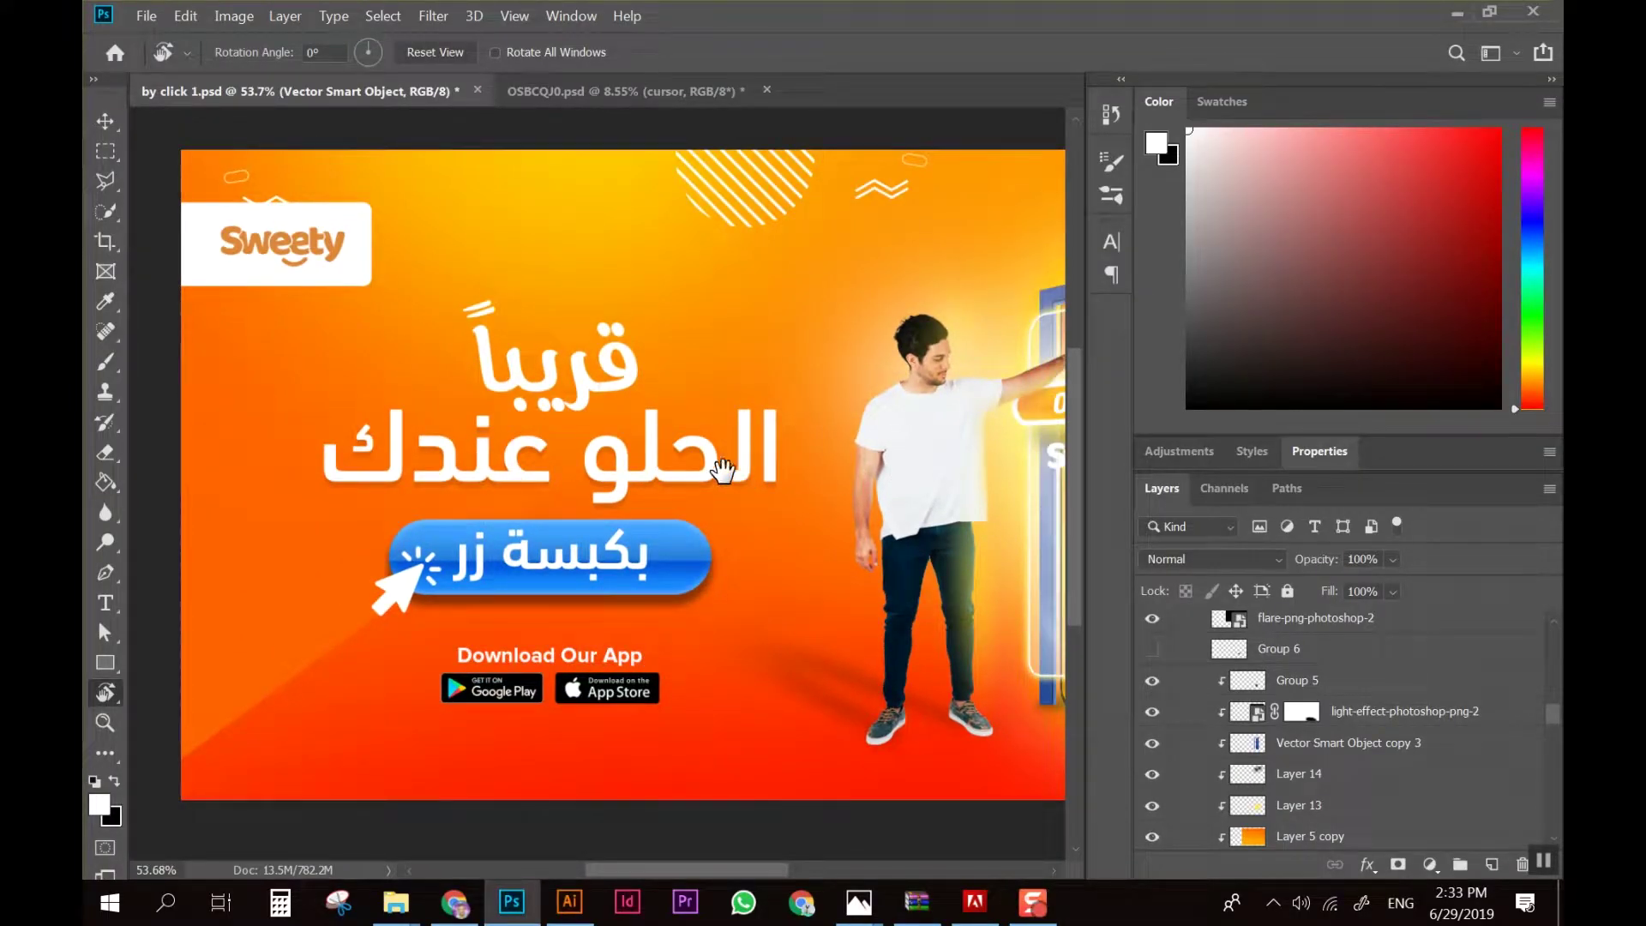
Pan around the existing ad to inspect the phone and lamp
left_click_drag(865, 438, 525, 444)
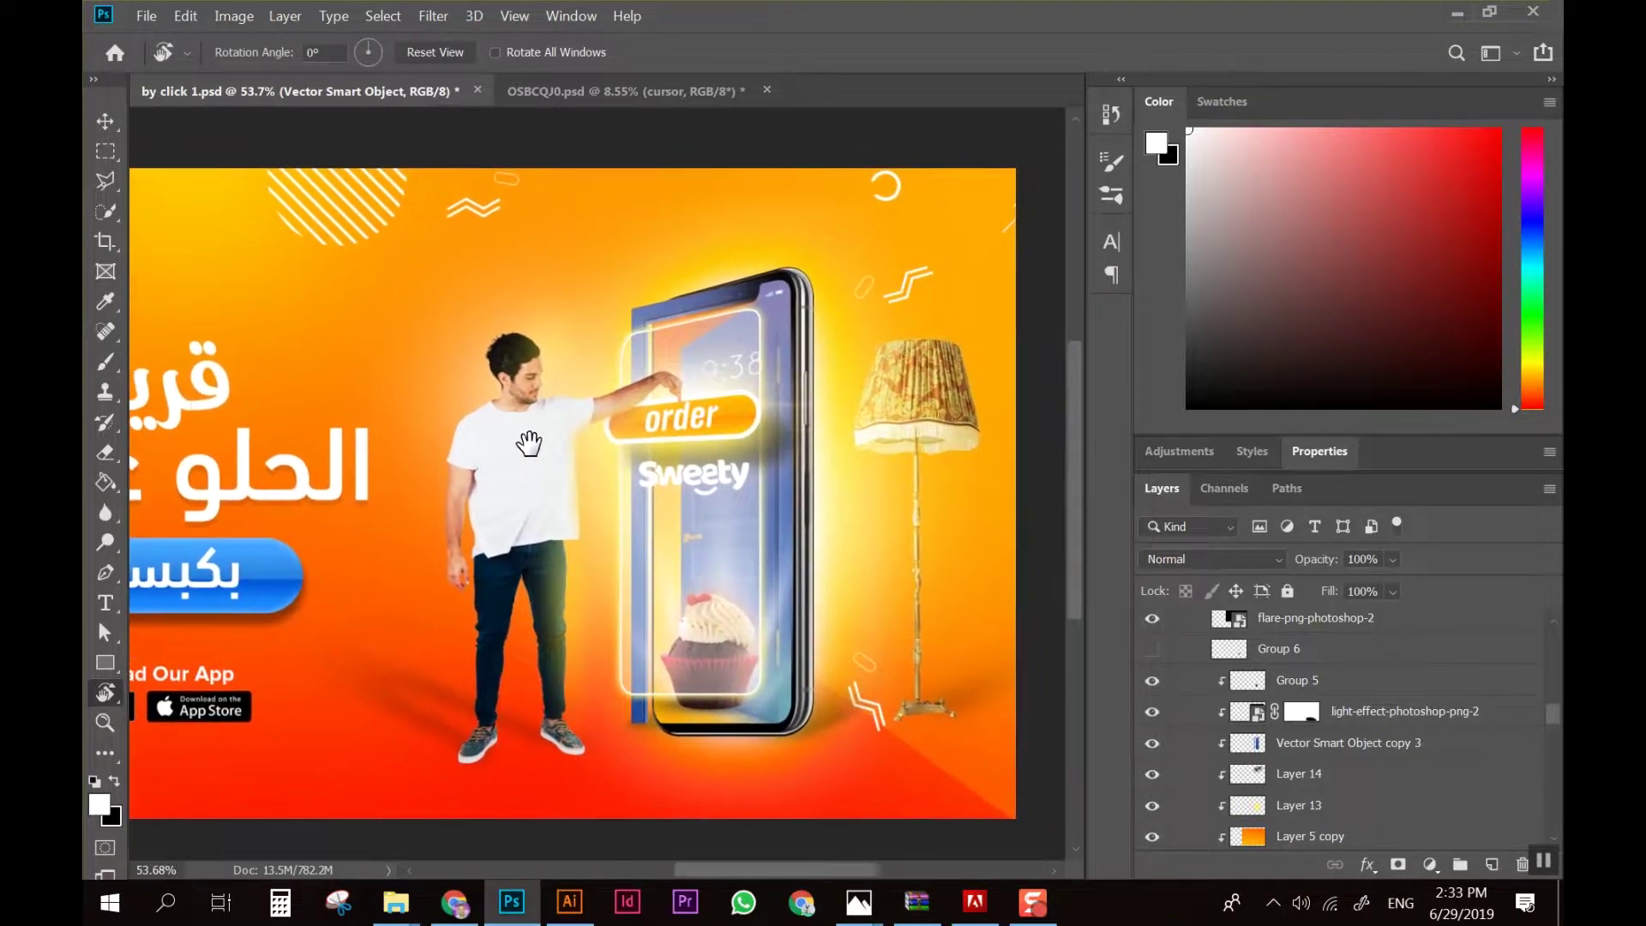
left_click_drag(693, 390, 630, 380)
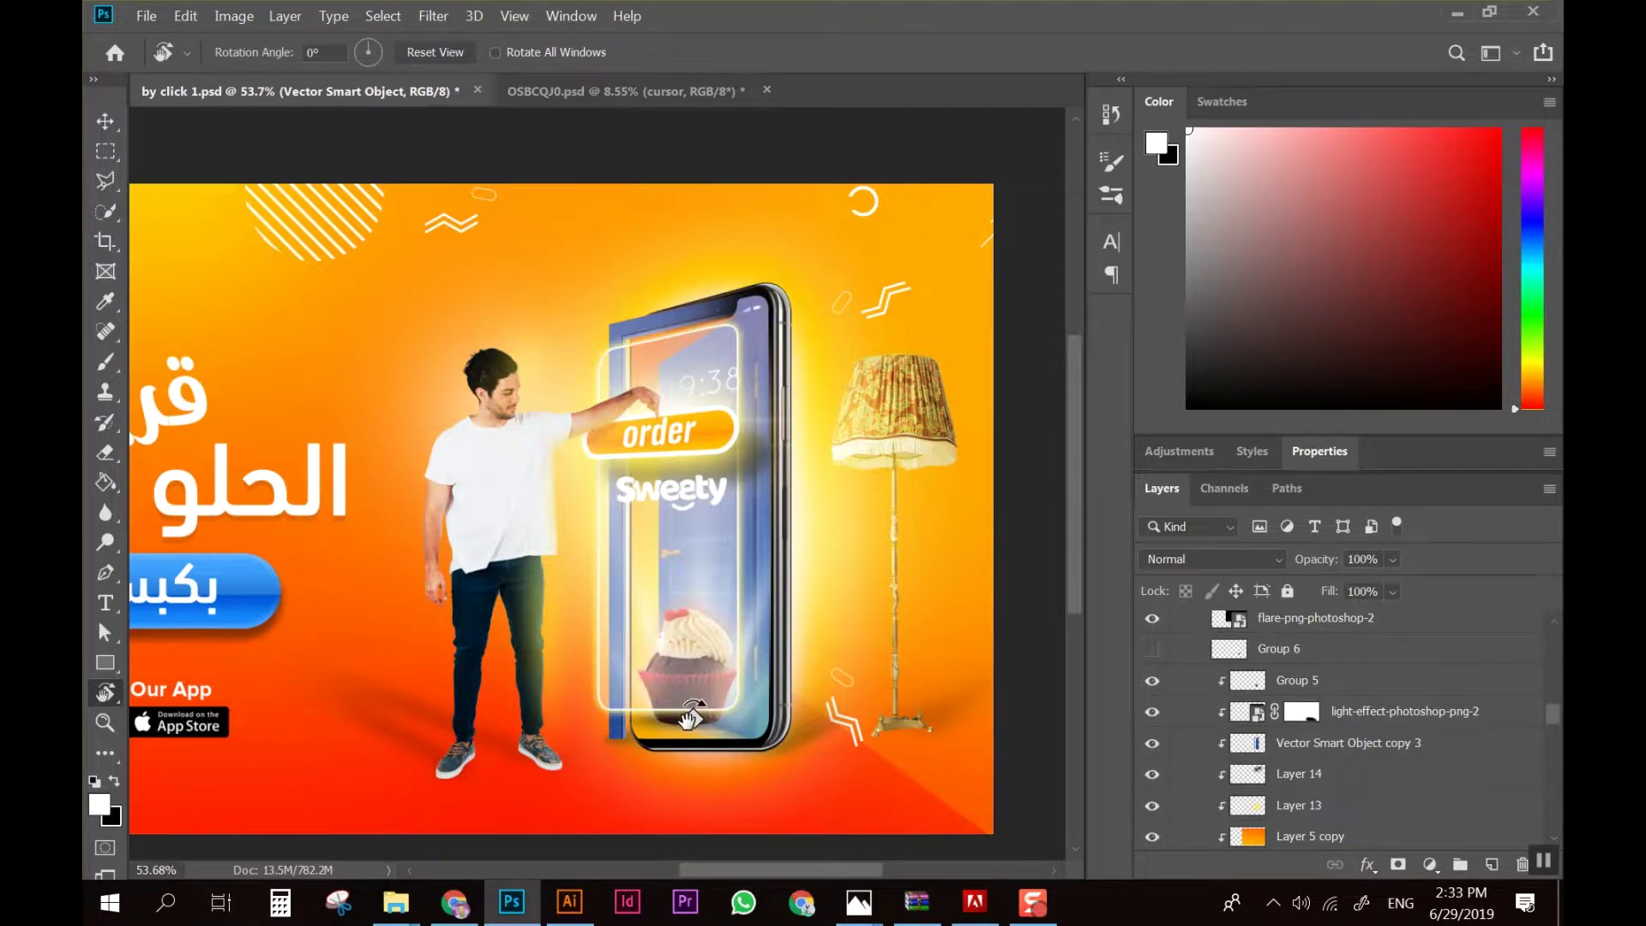
left_click_drag(513, 602, 610, 611)
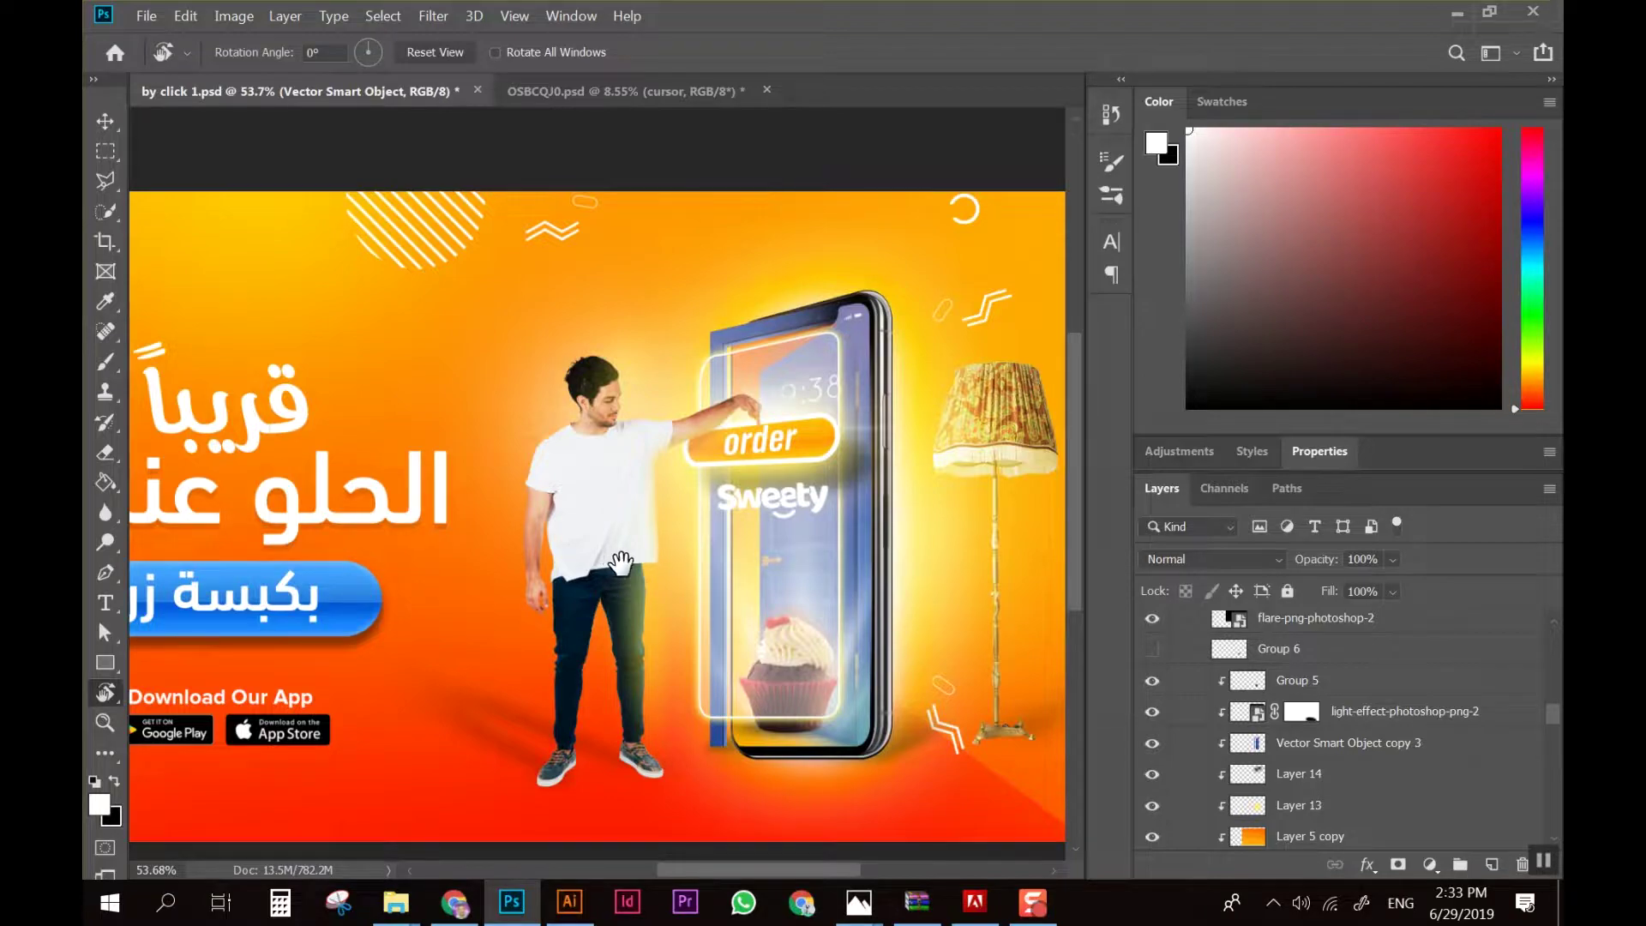
mouse_move(639, 585)
left_mouse_down()
mouse_move(699, 563)
mouse_move(559, 603)
left_mouse_up()
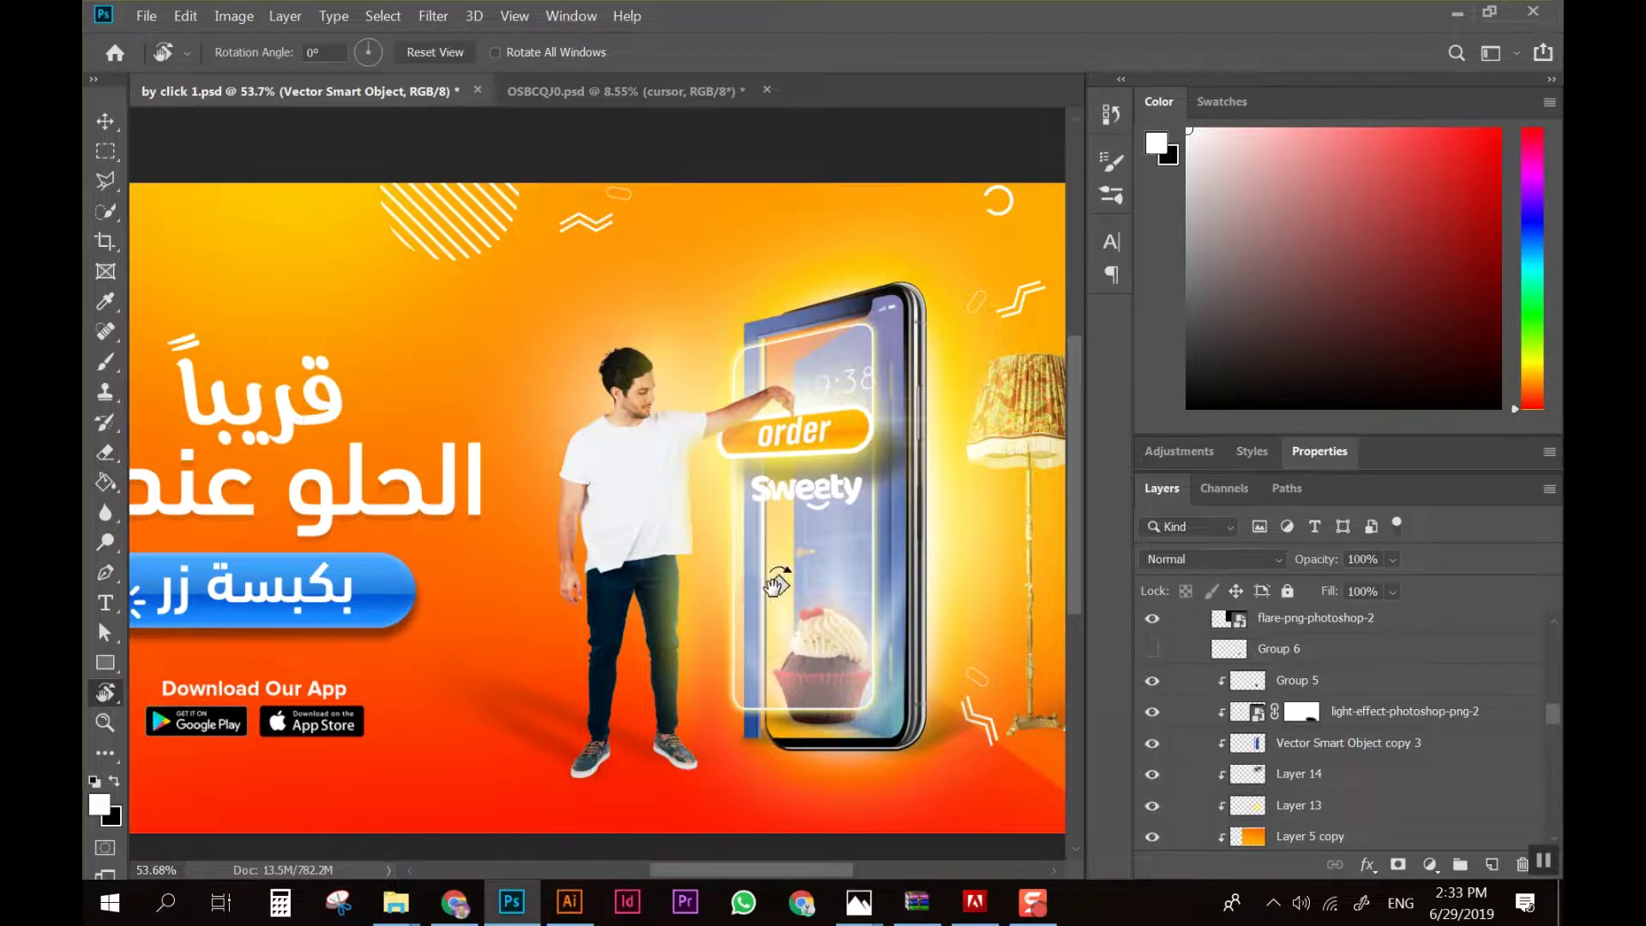
left_click_drag(777, 585, 768, 553)
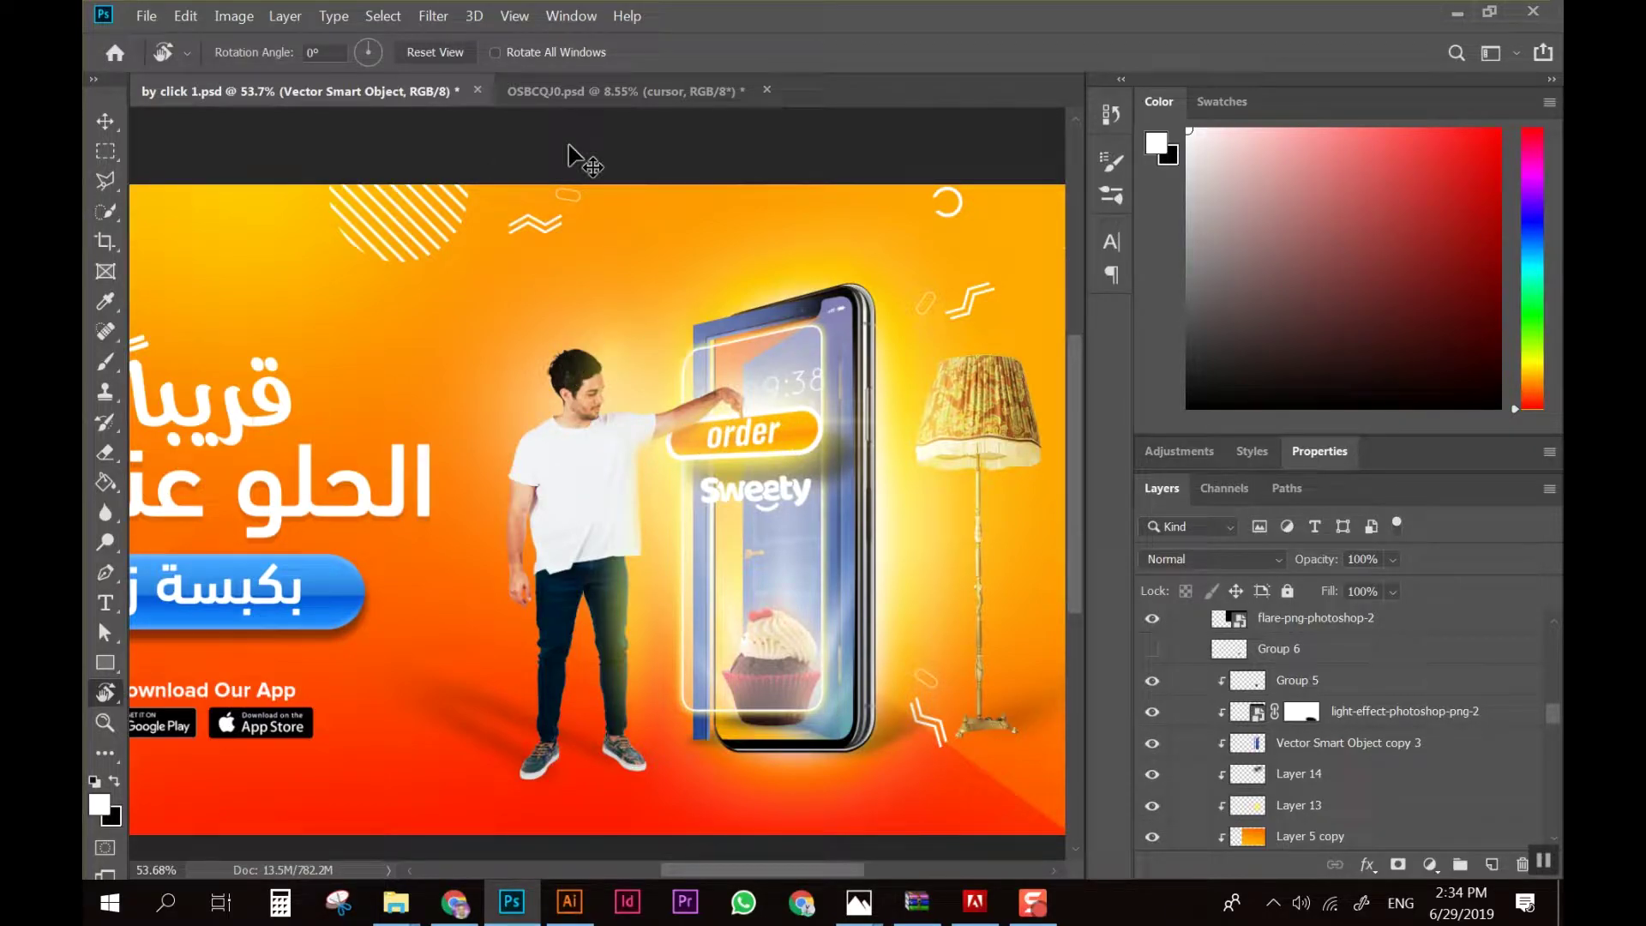
Create a landscape 2500 × 2000 px document named design 7 with a white background
key("ctrl+n")
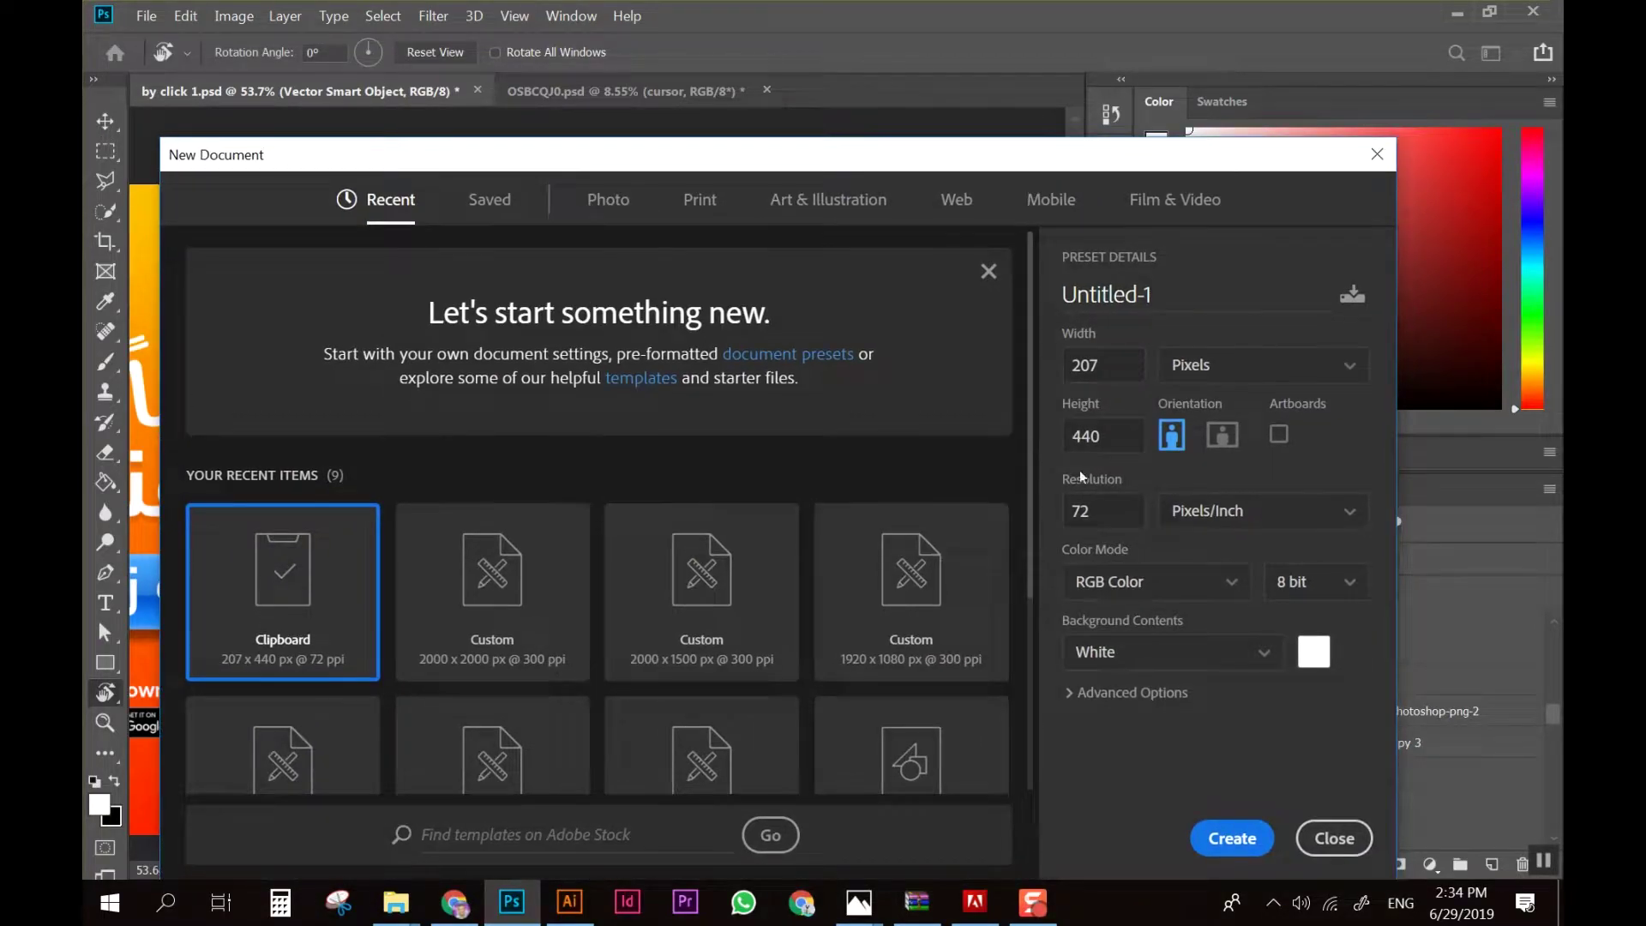
left_click(1221, 434)
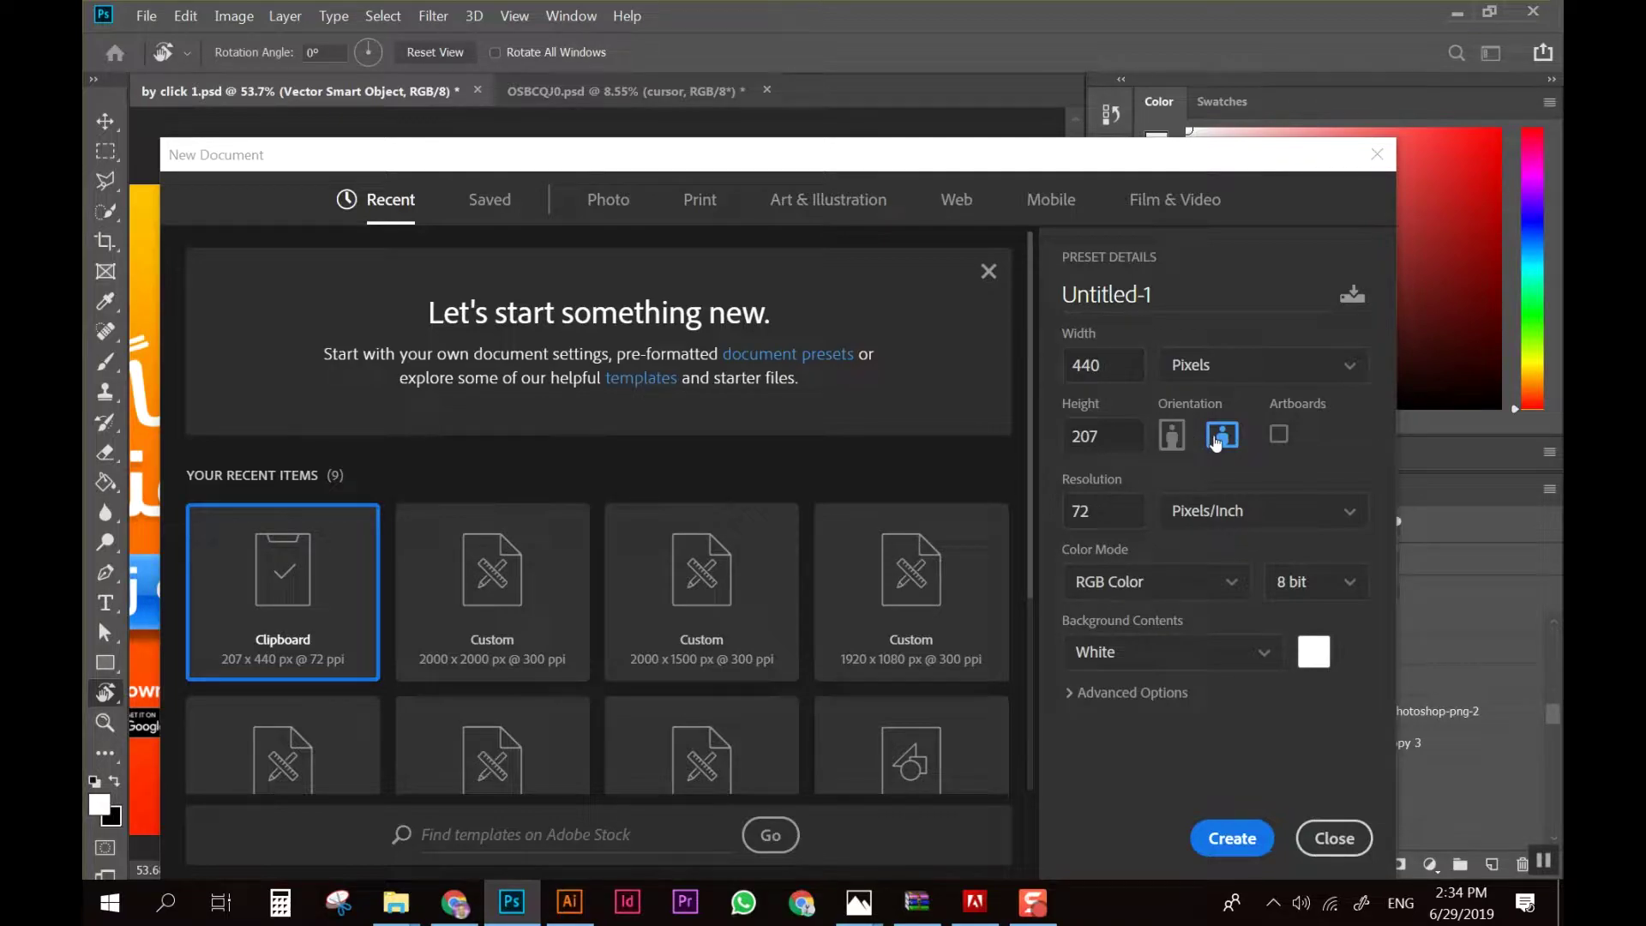
double_click(1118, 375)
type("2000")
double_click(1104, 433)
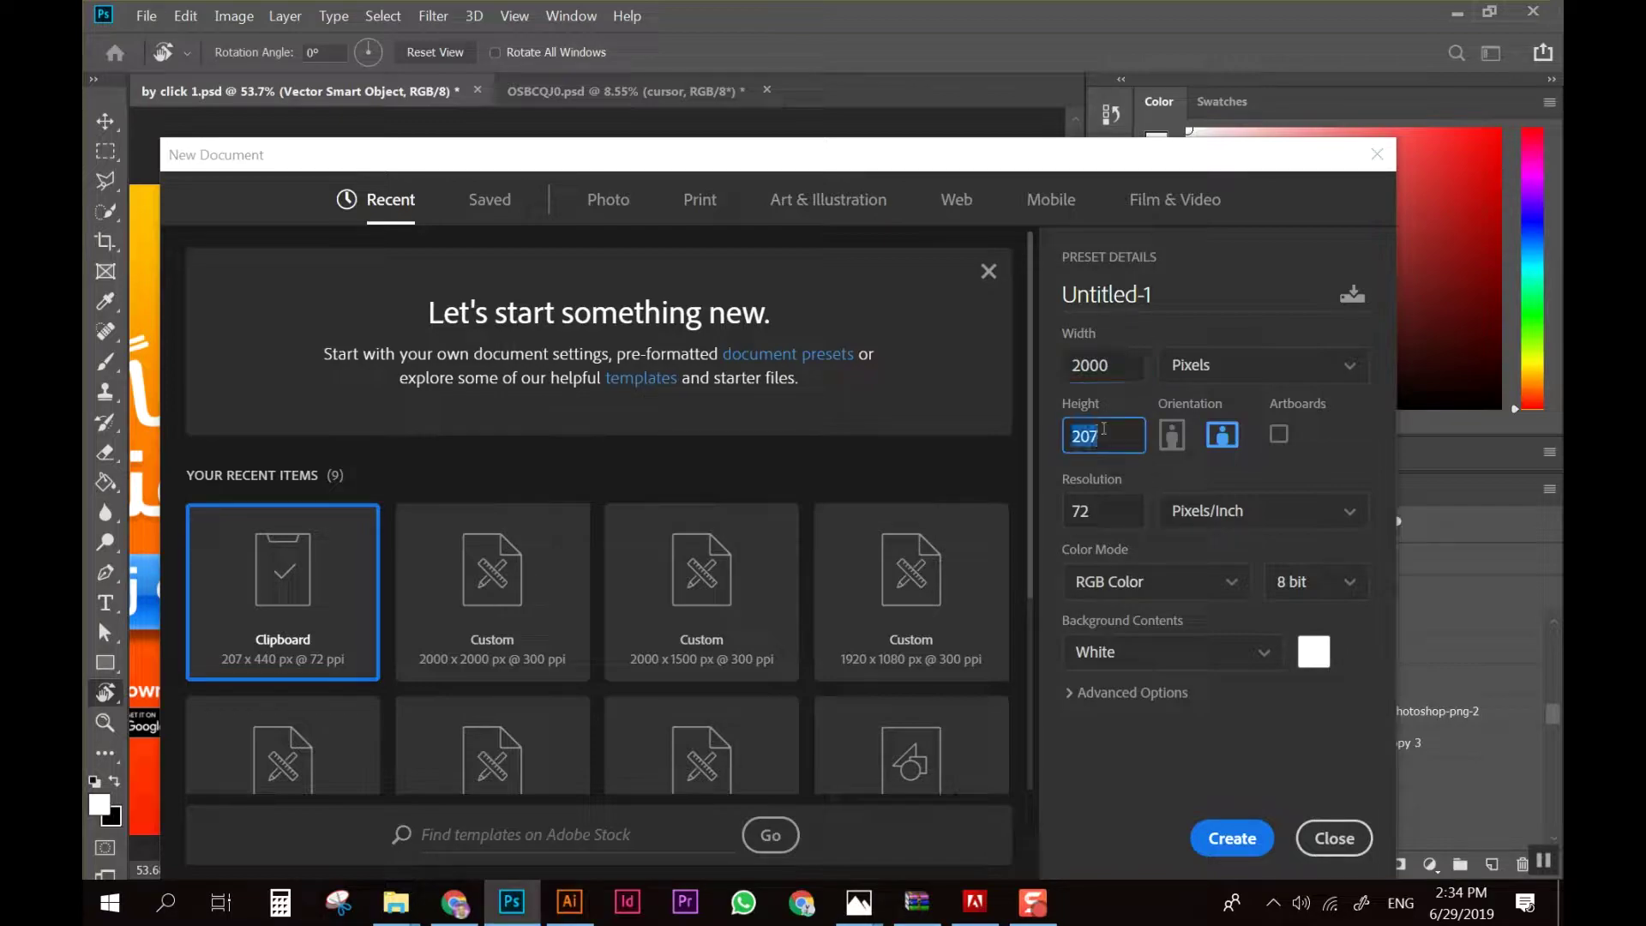
double_click(1106, 369)
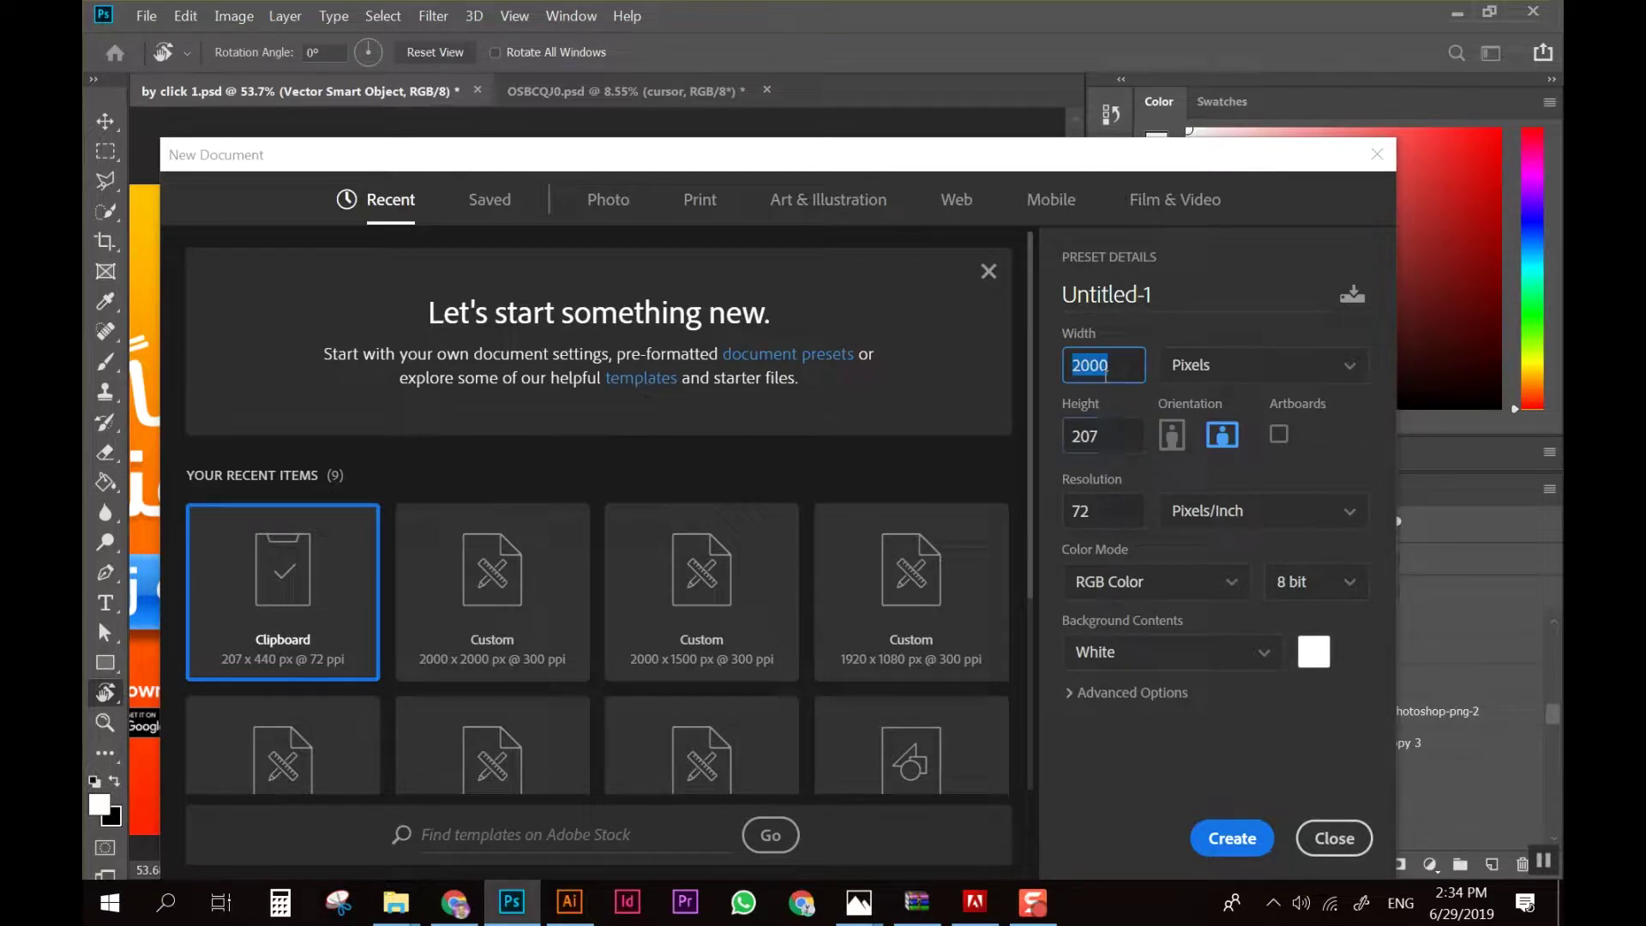
type("25")
double_click(1100, 438)
type("02")
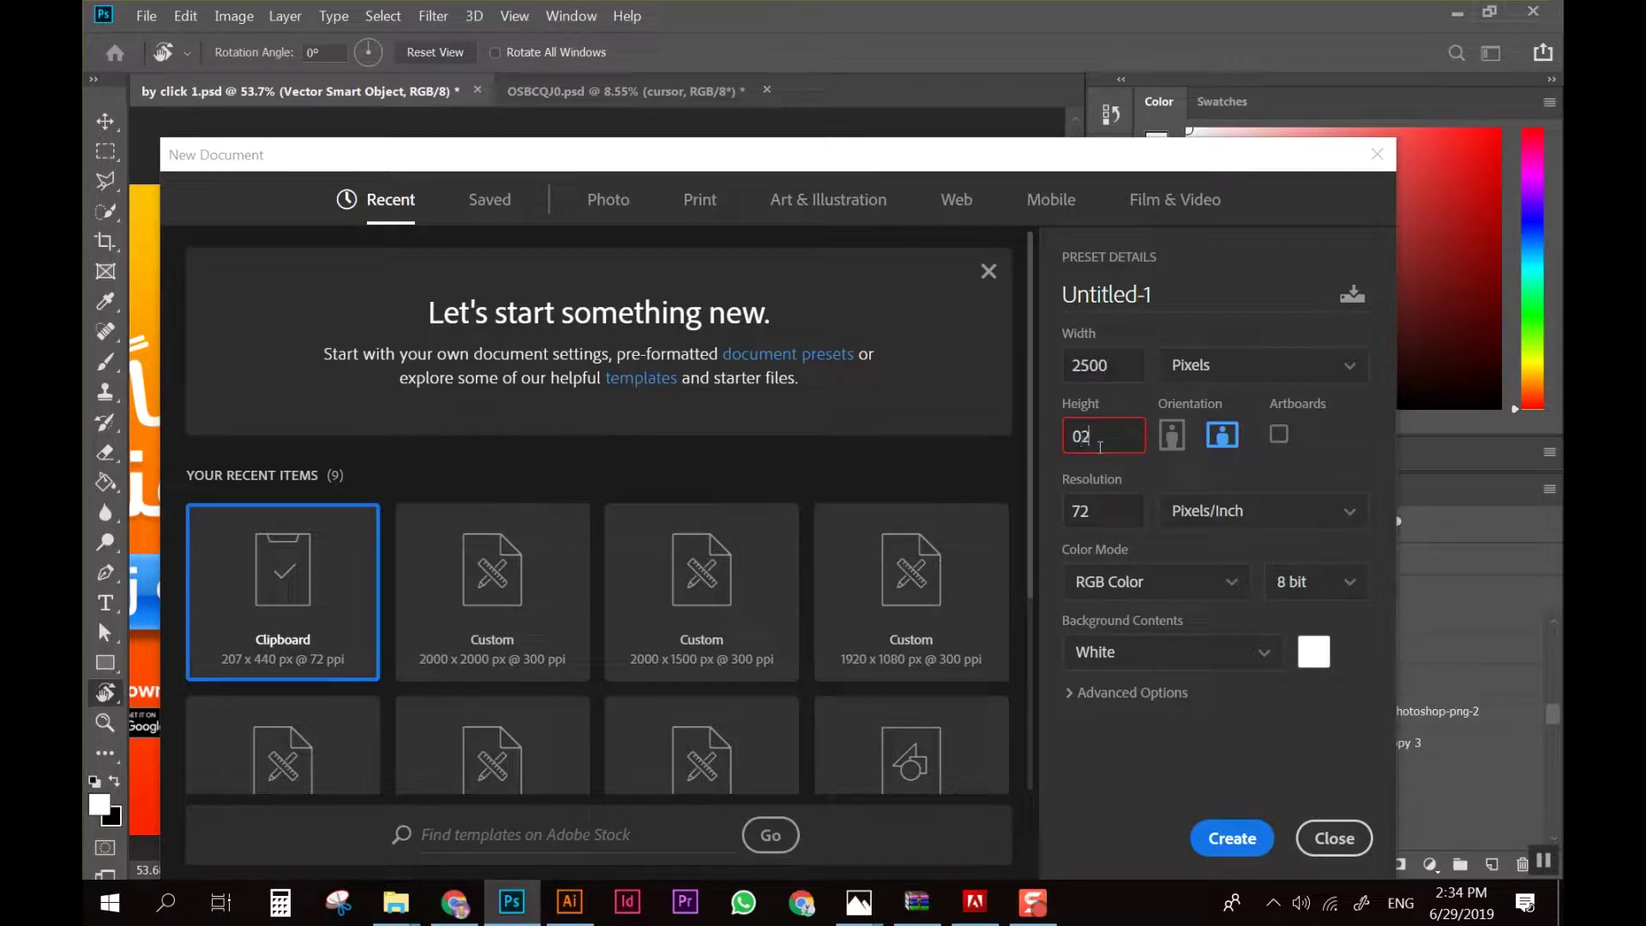
key("BackSpace")
key("BackSpace")
type("20")
left_click(1150, 292)
type("design 7")
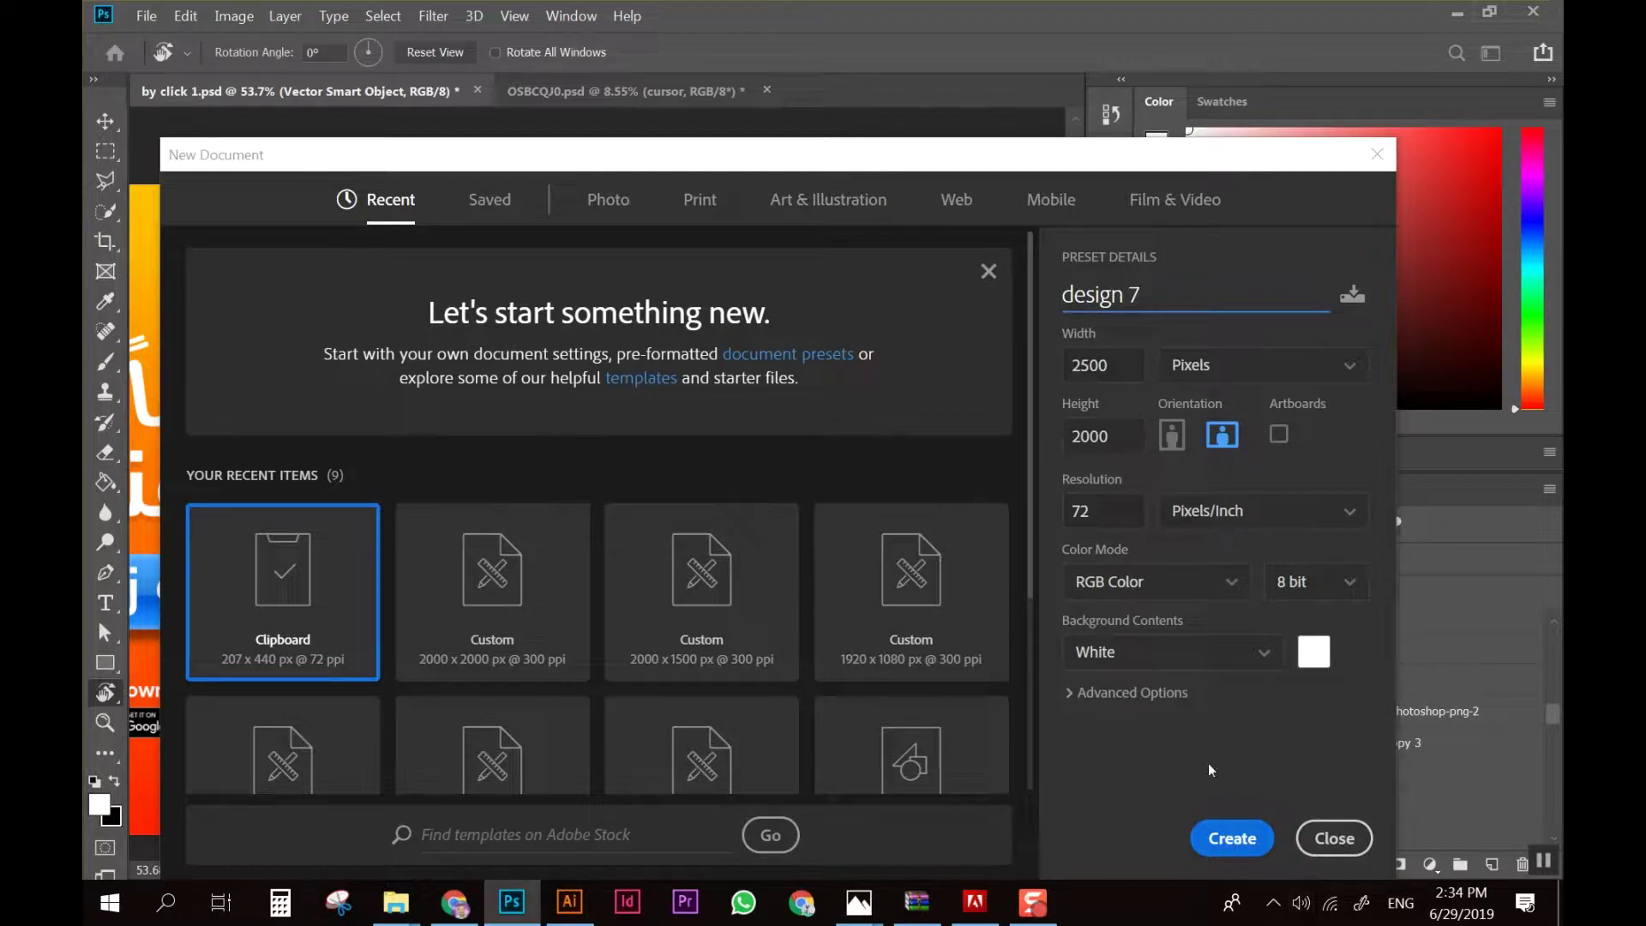
left_click(1225, 836)
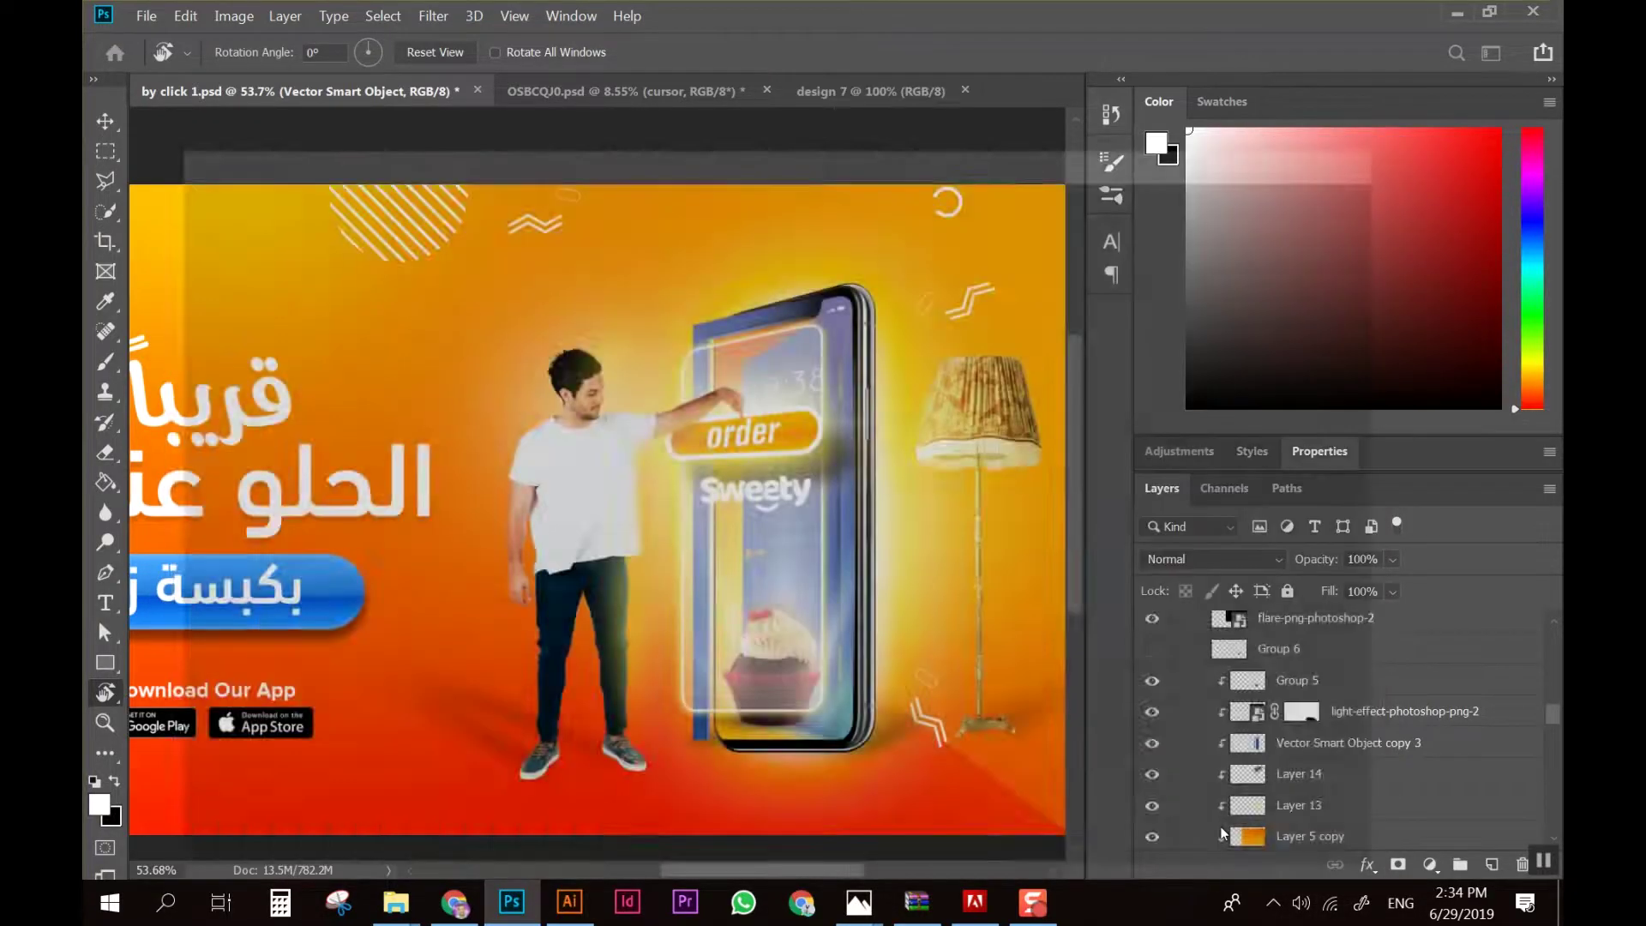
Set bright orange and yellow as the foreground and background colours
key("v")
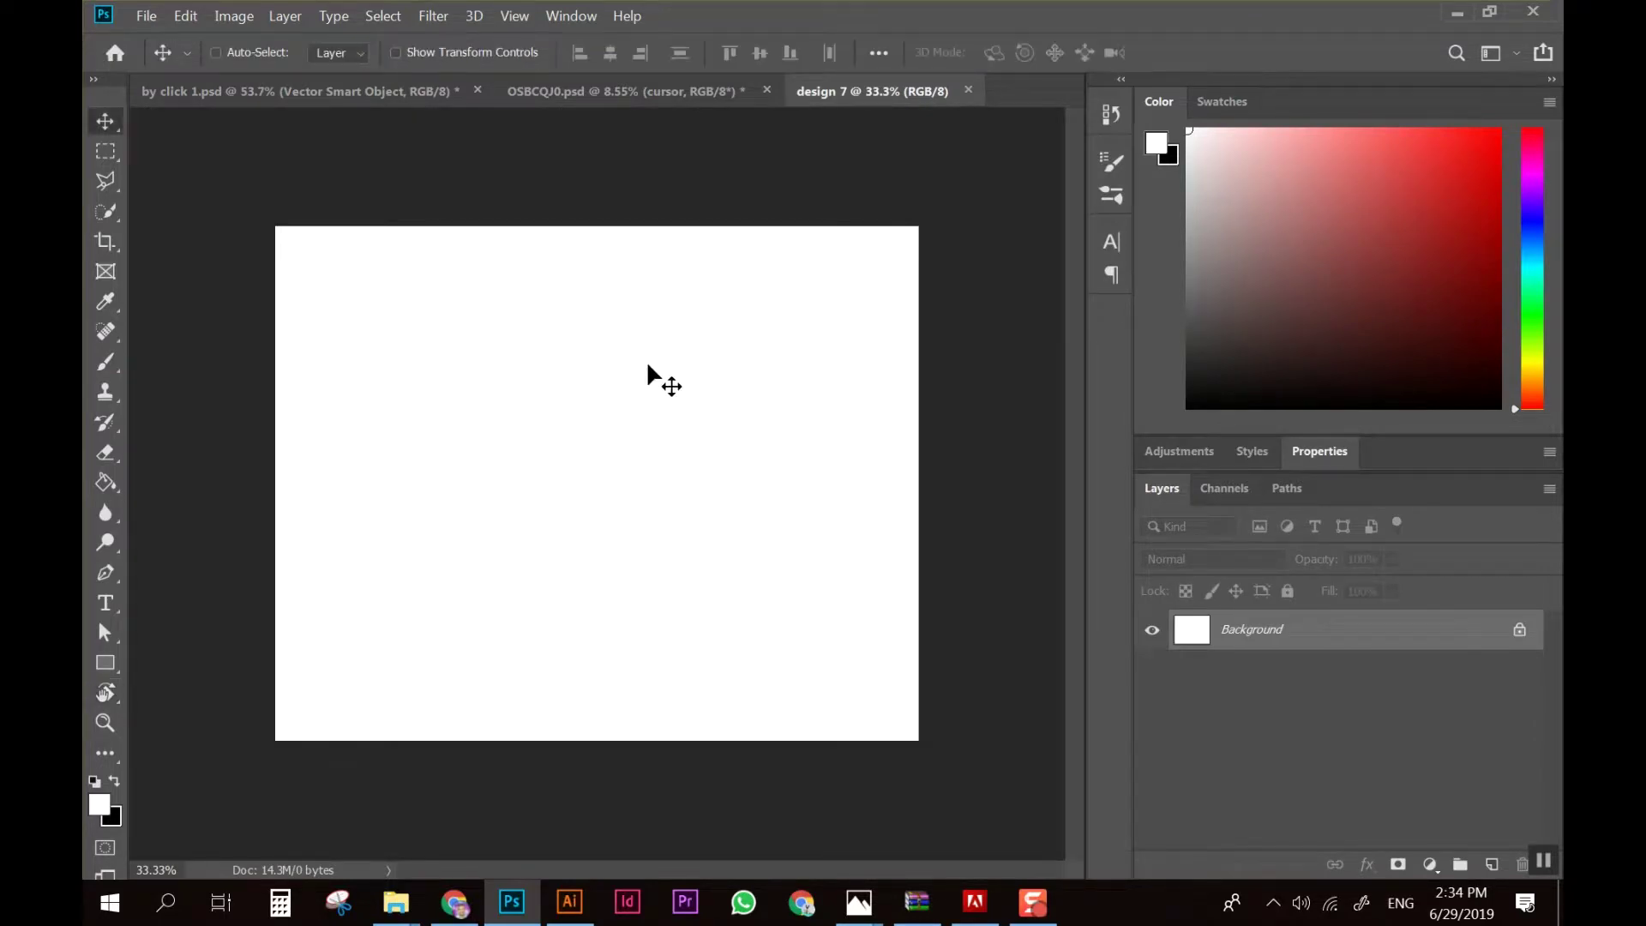
scroll(585, 426, "up", 1)
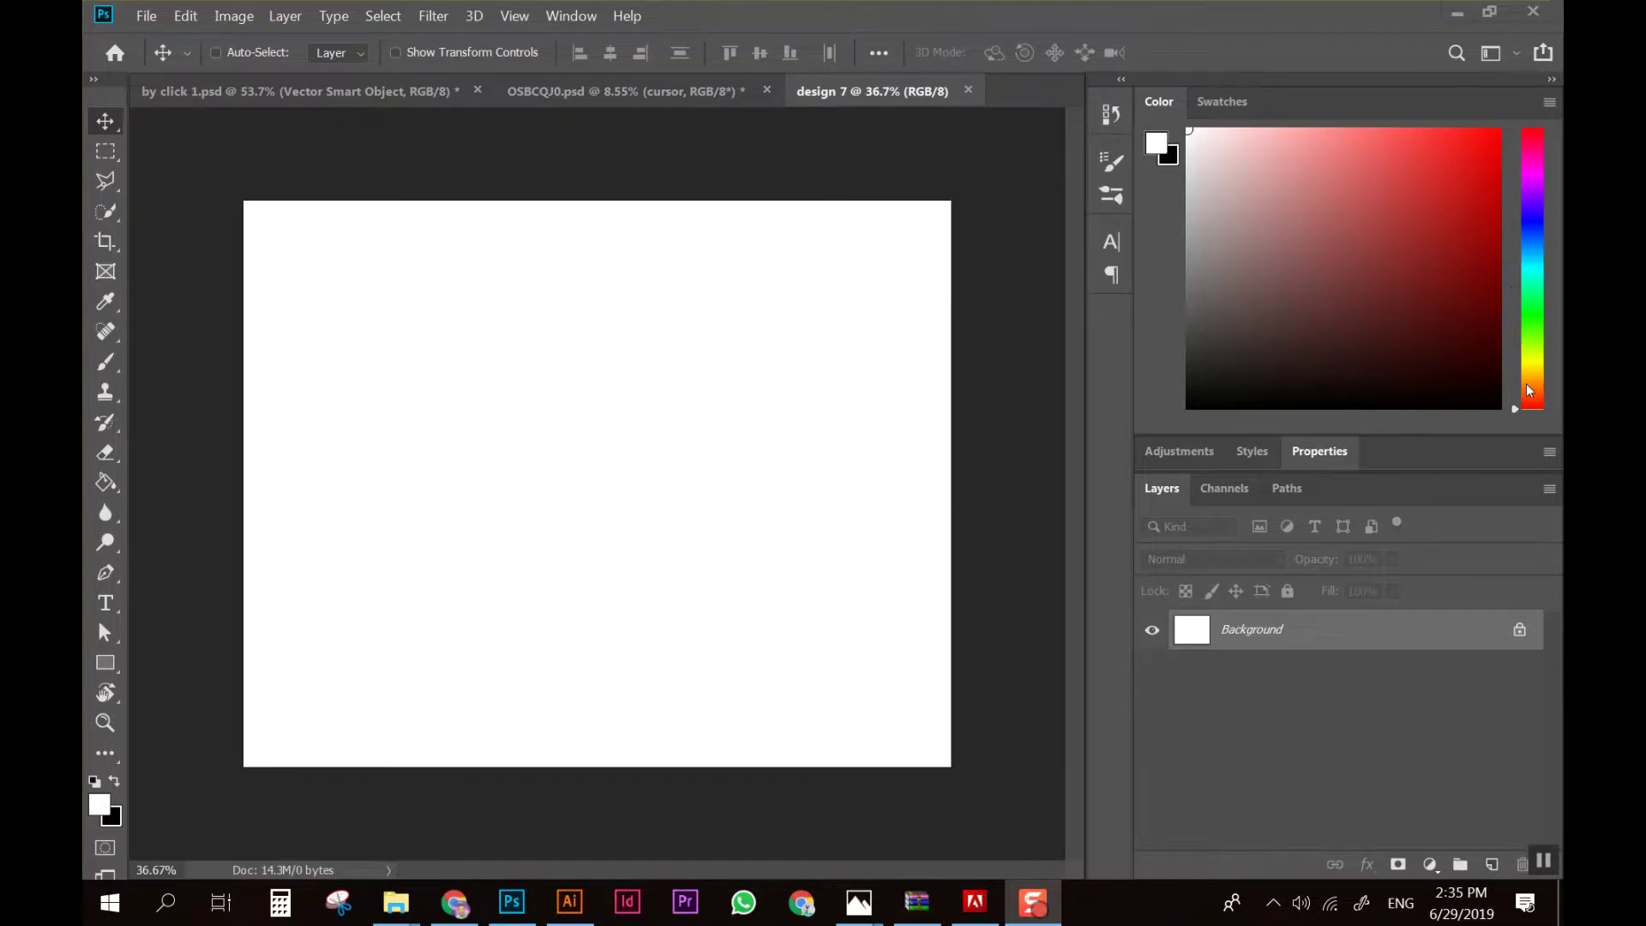
left_click_drag(1529, 390, 1539, 401)
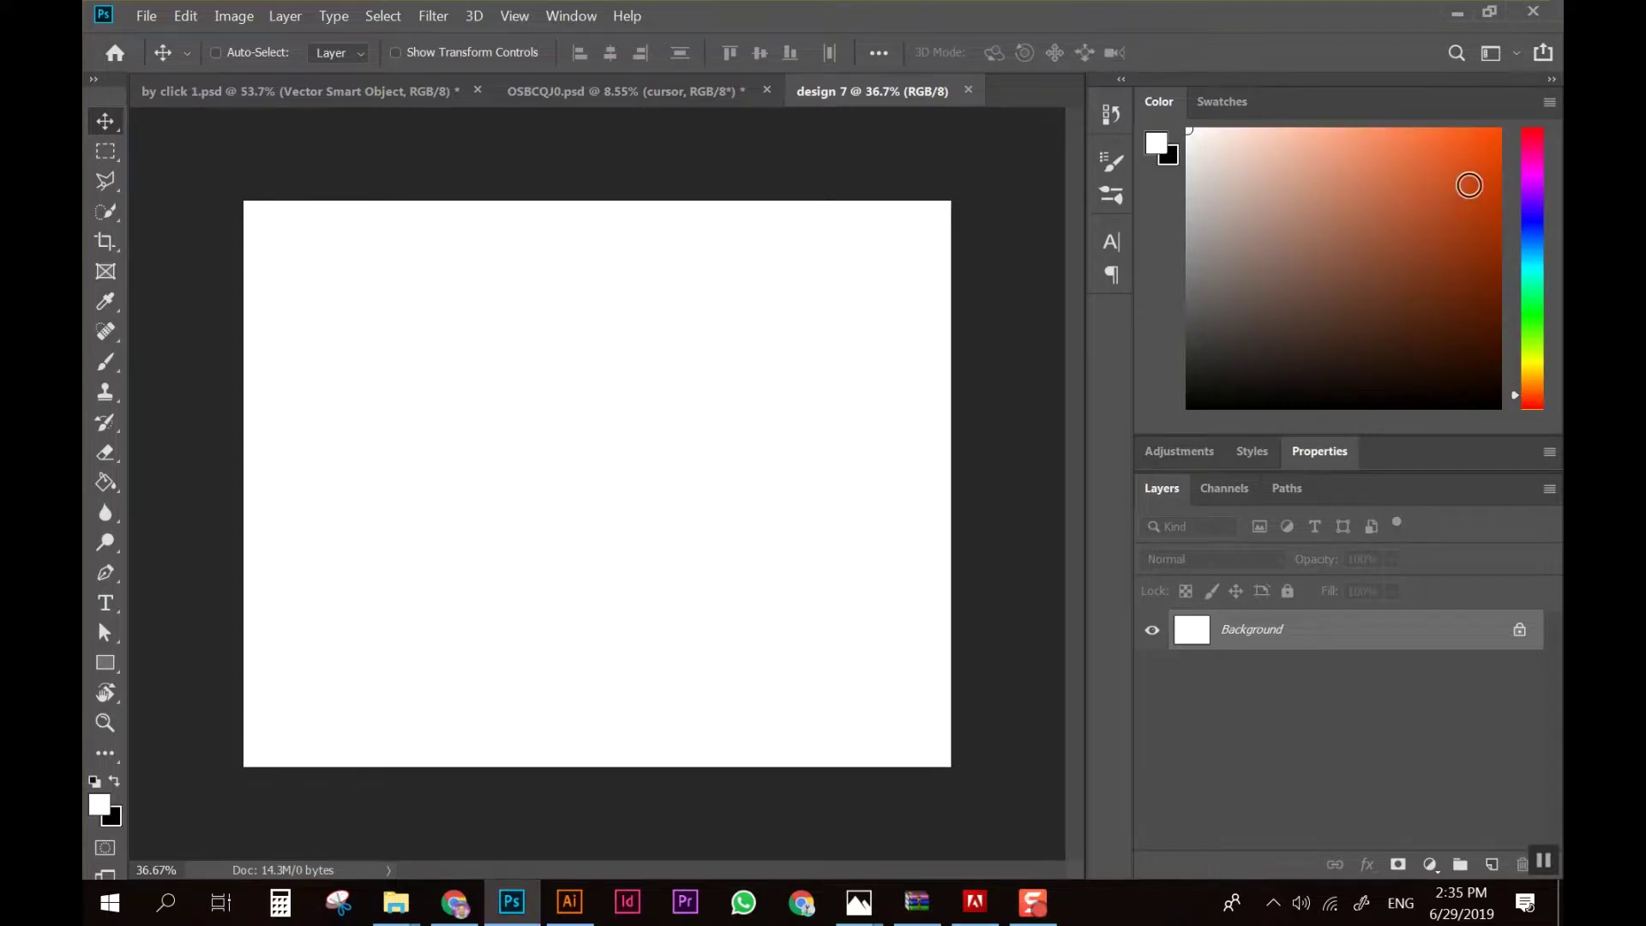
left_click(1498, 130)
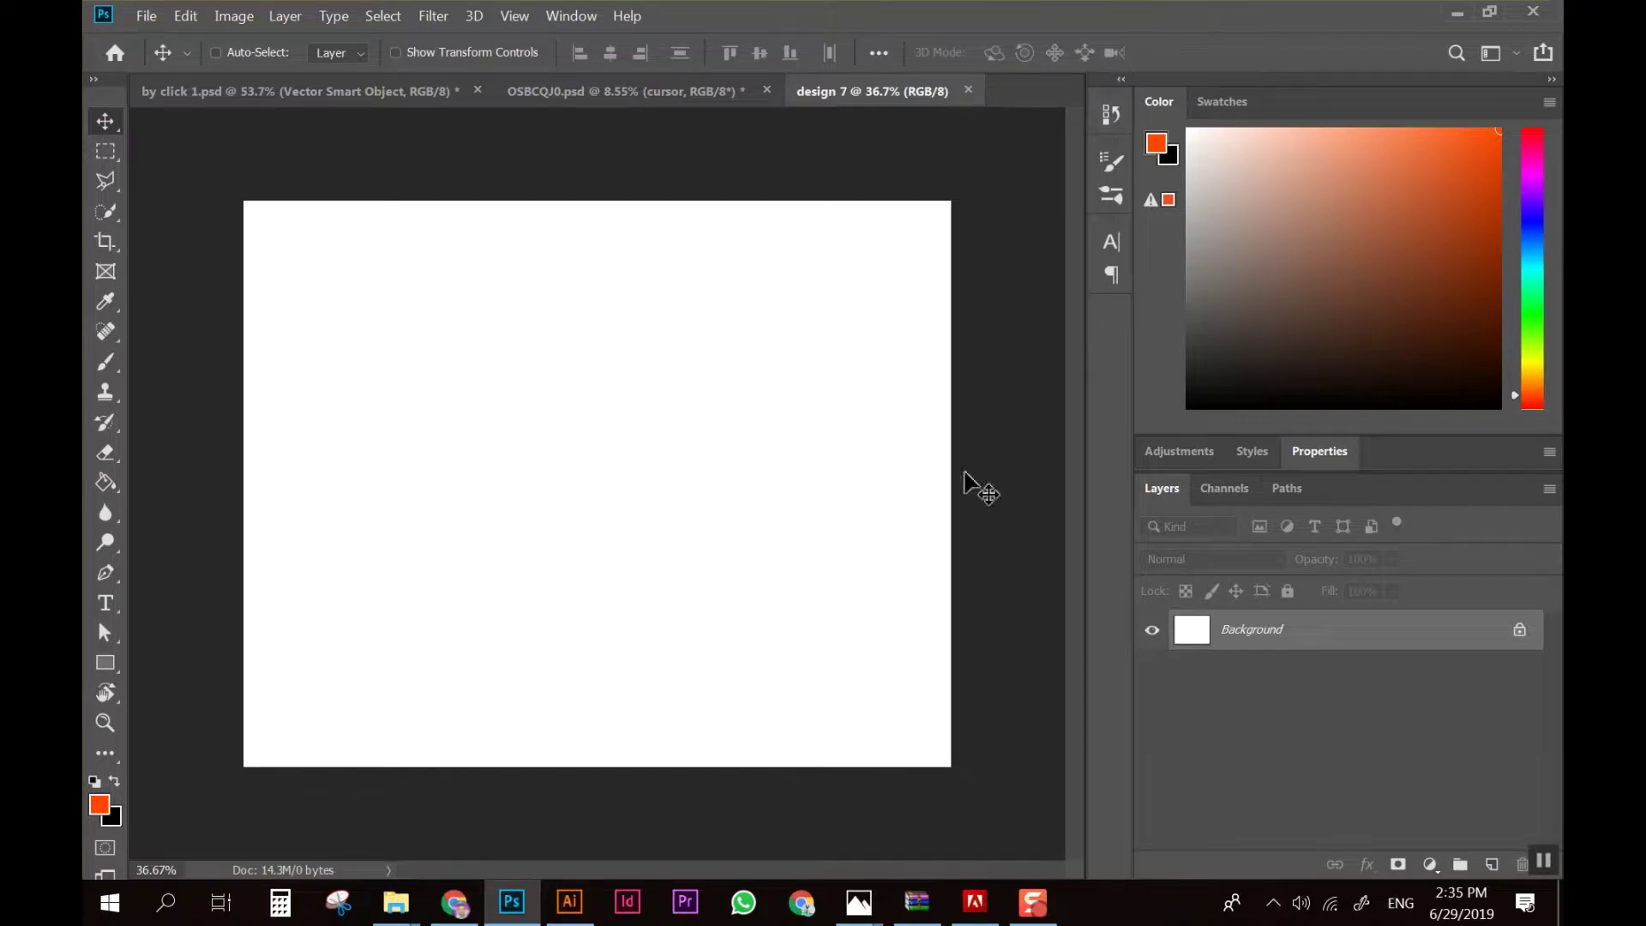
key("x")
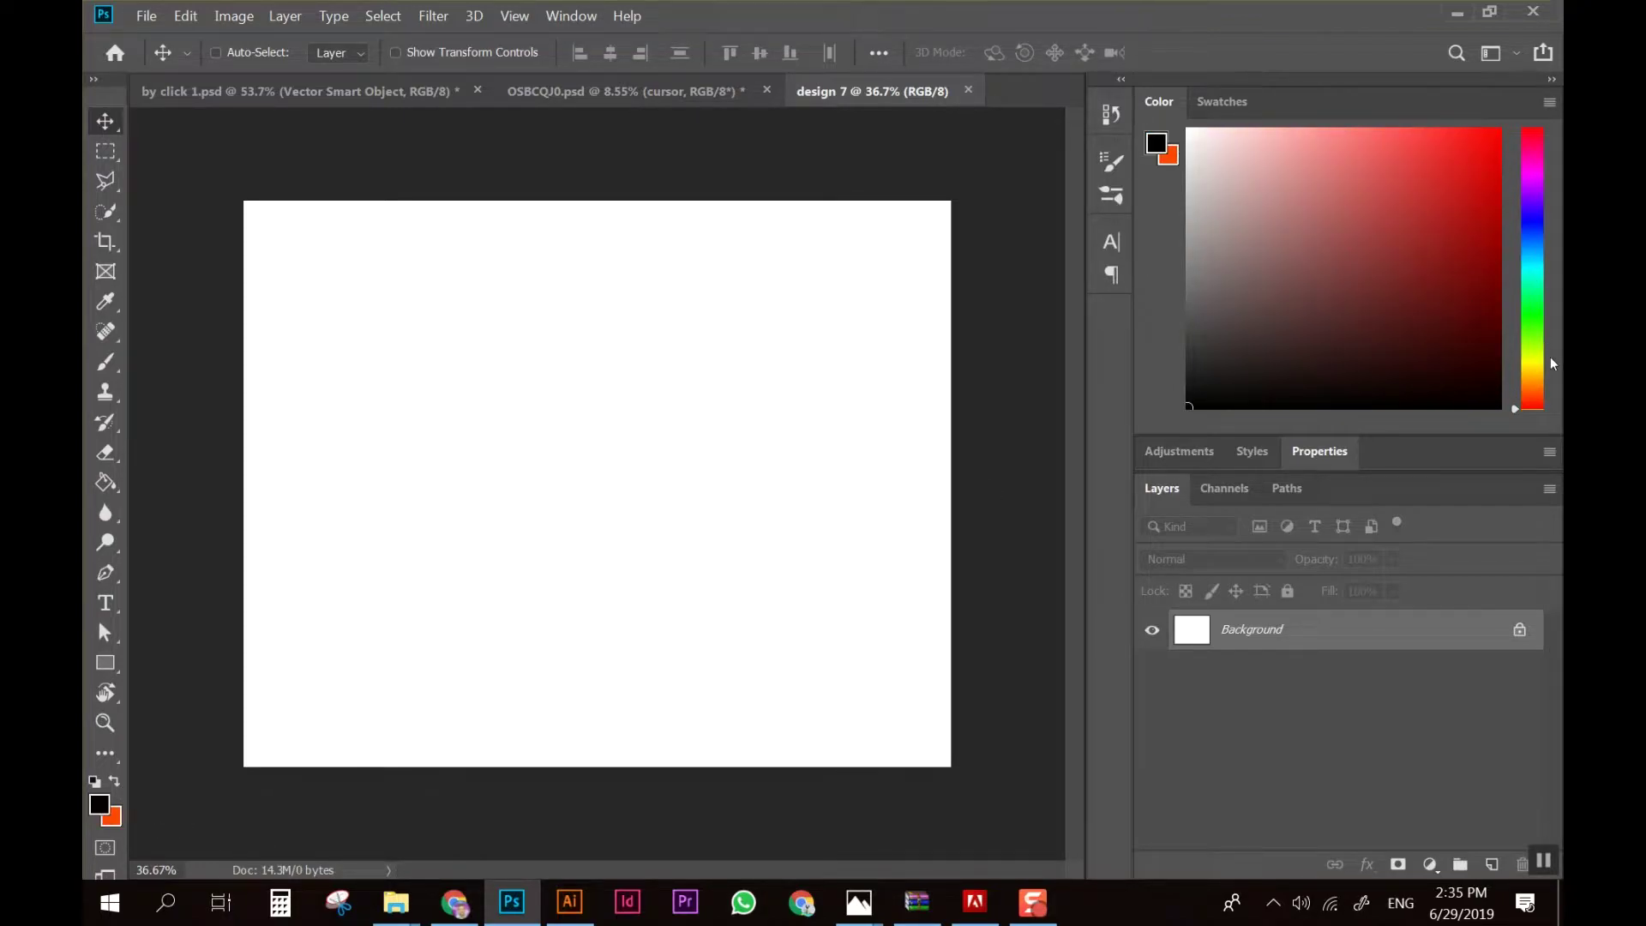
left_click(1534, 372)
left_click_drag(1469, 184, 1510, 128)
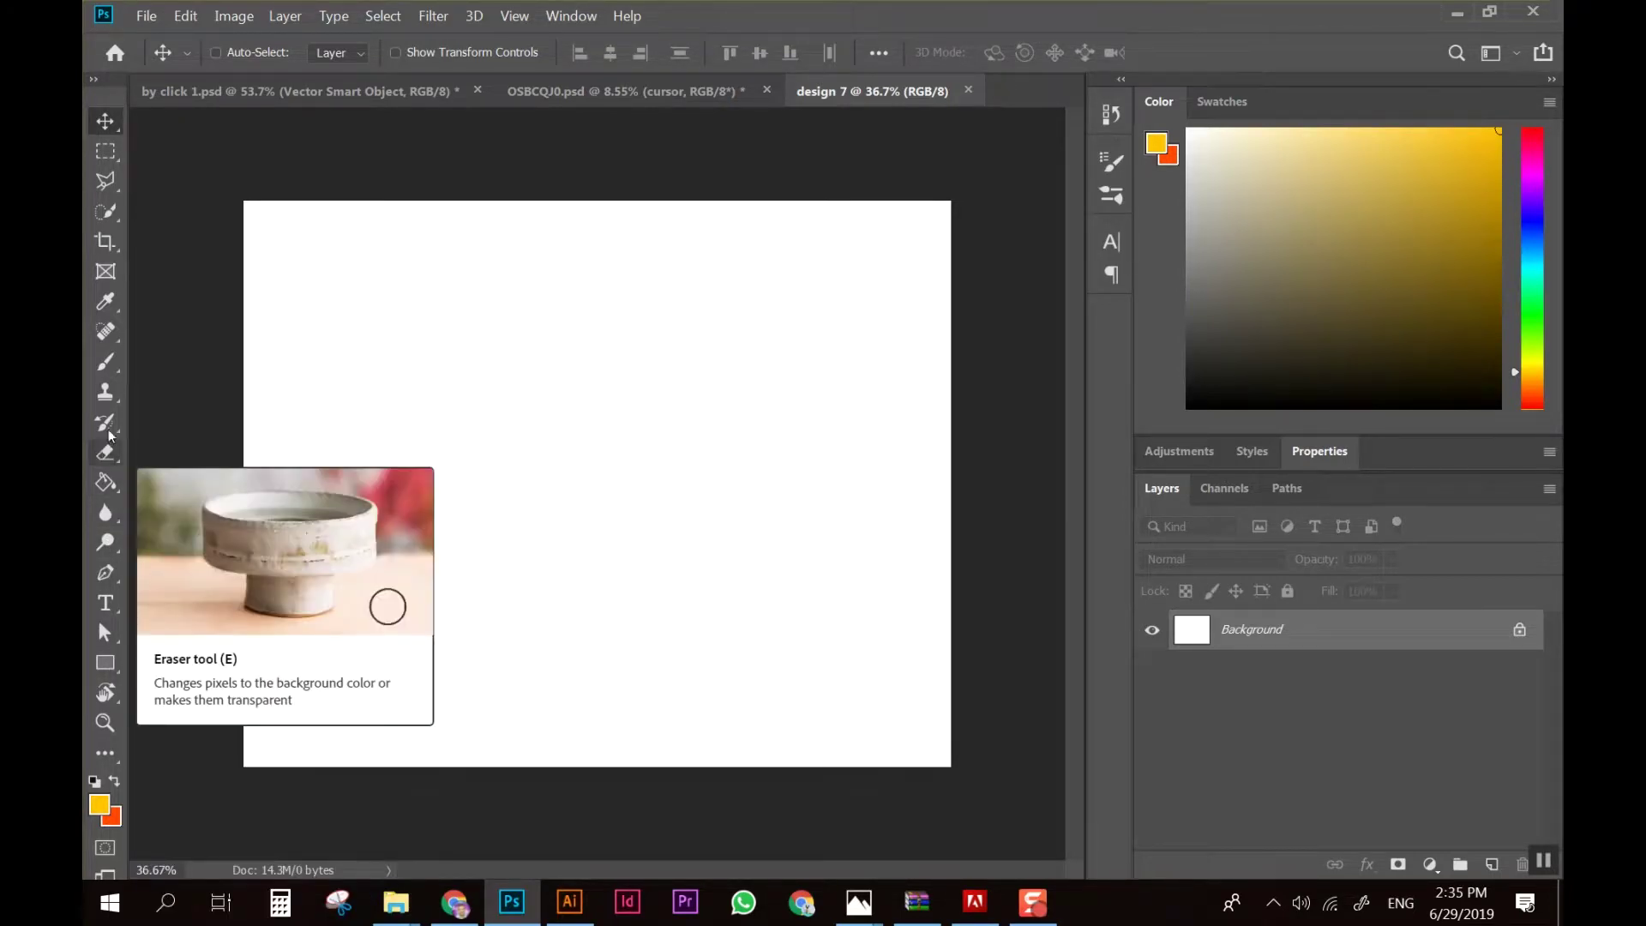
Drag a diagonal orange-to-yellow gradient across the canvas, with yellow at top-right
left_click(106, 392)
left_click(105, 482)
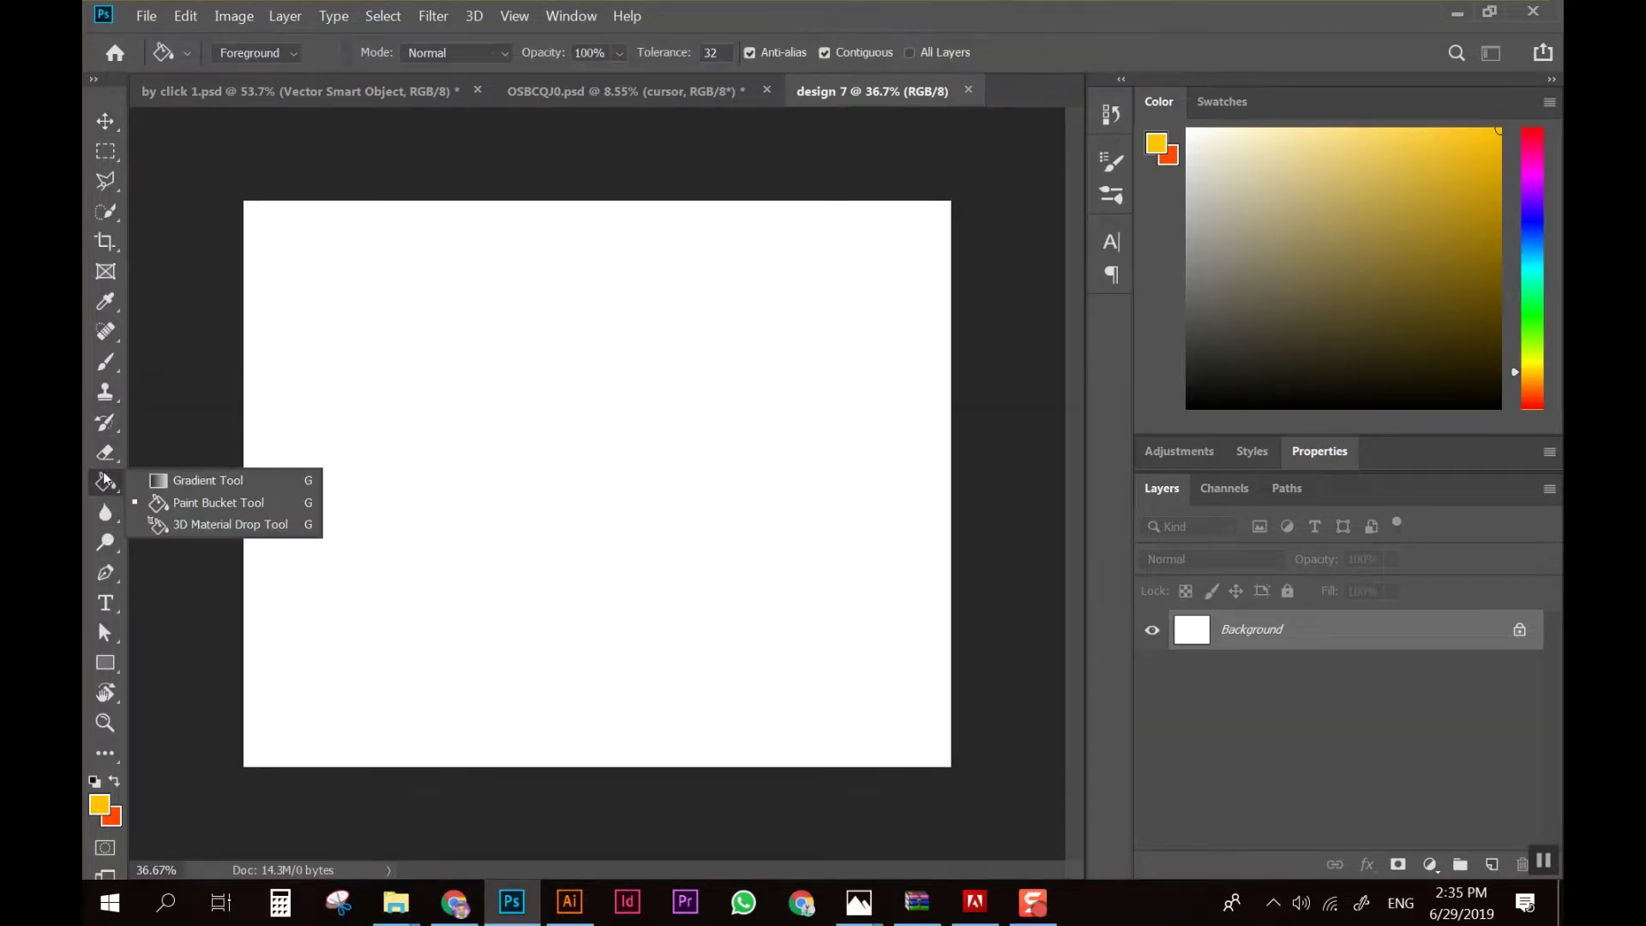
left_click(182, 482)
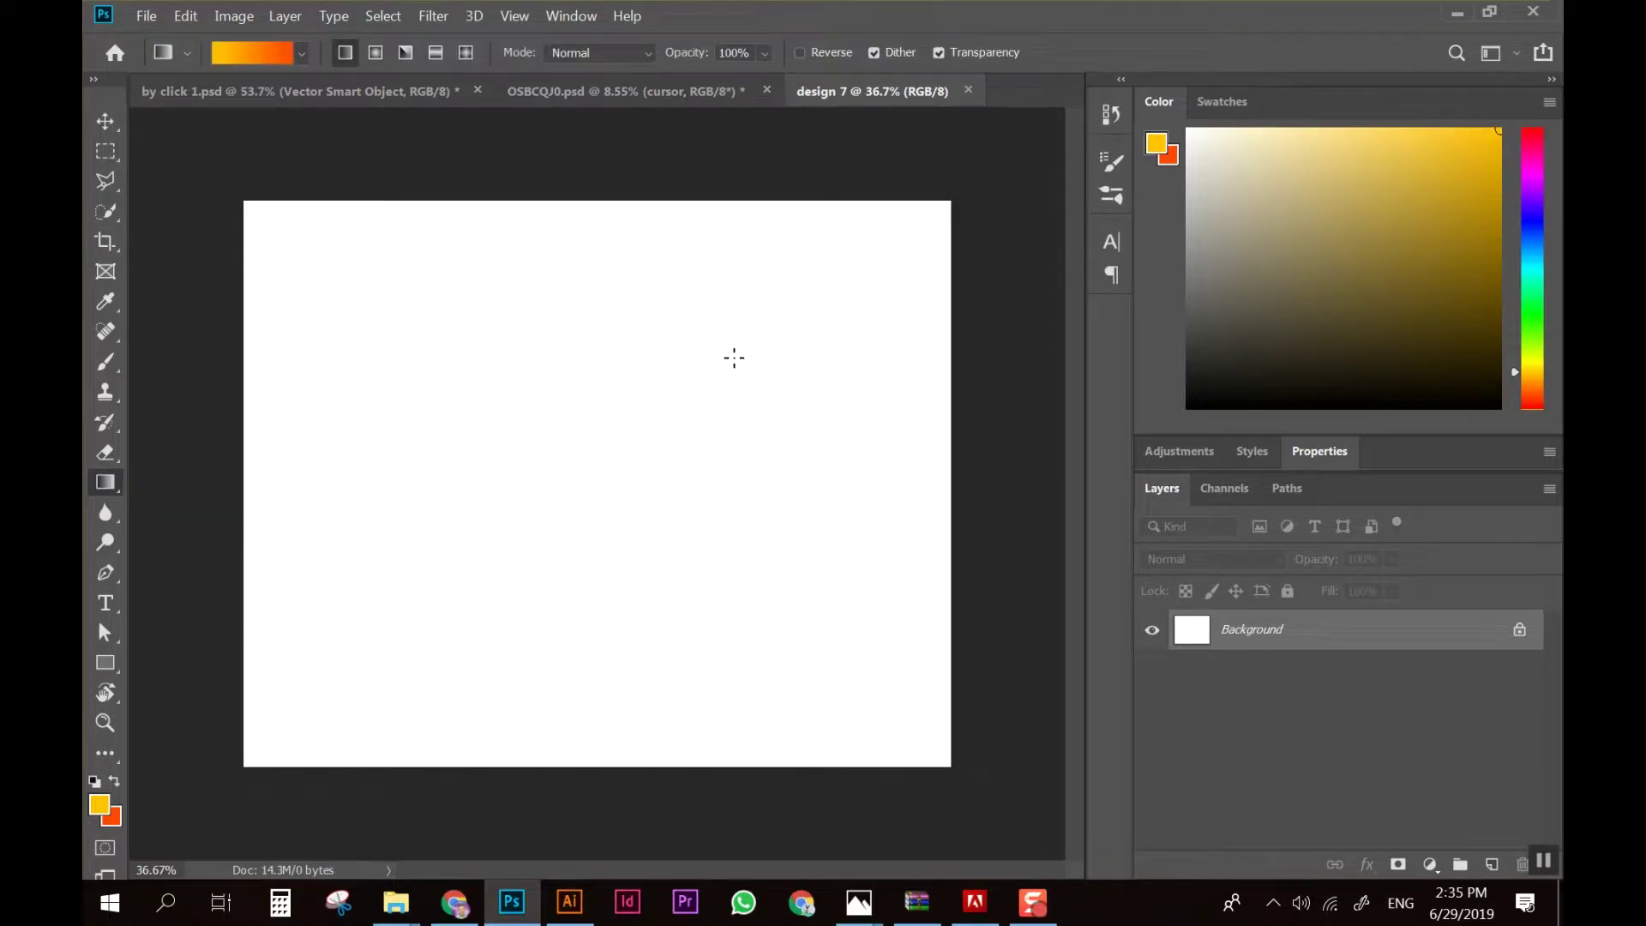
left_click_drag(655, 398, 353, 617)
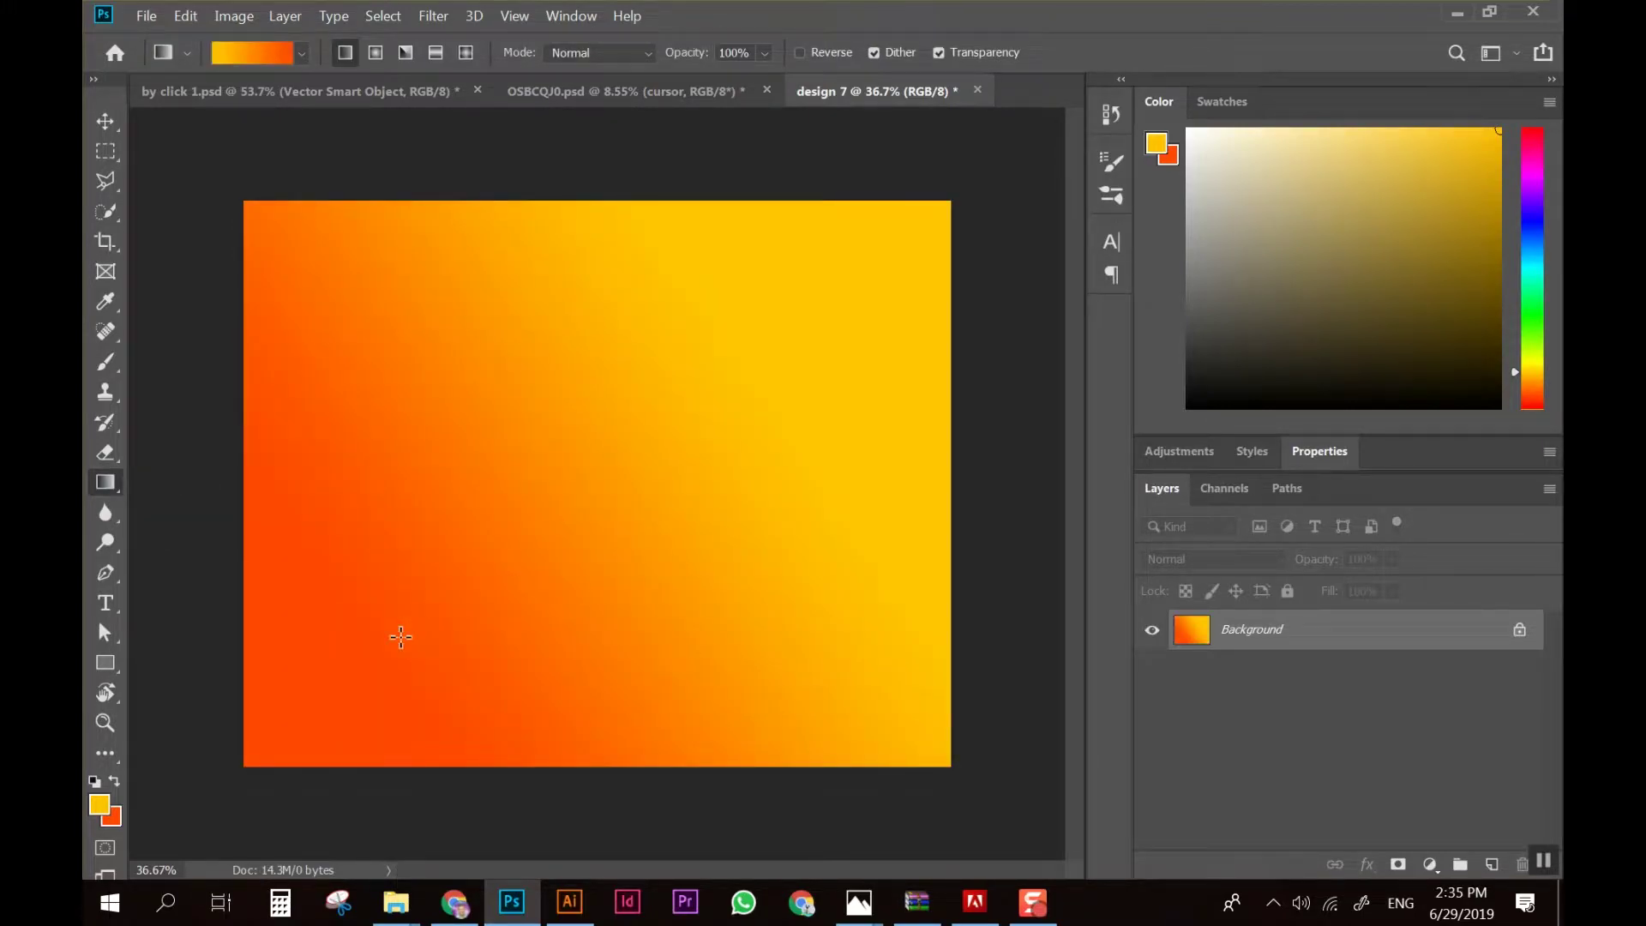
mouse_move(268, 756)
left_mouse_down()
mouse_move(937, 211)
mouse_move(243, 770)
left_mouse_up()
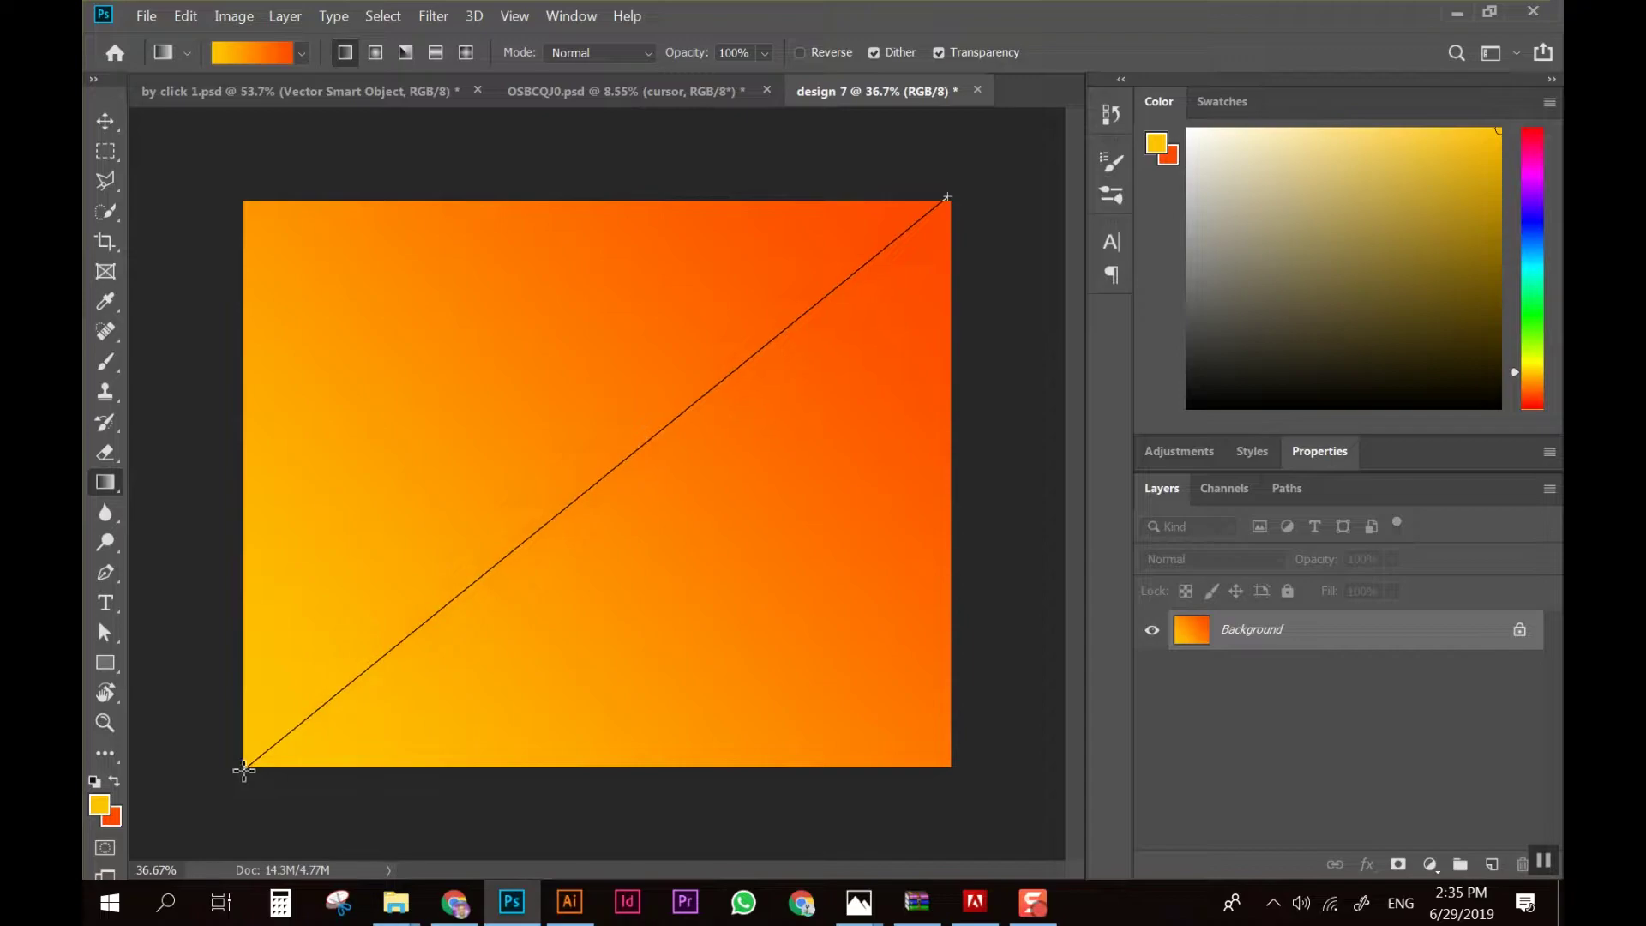
left_click_drag(243, 770, 243, 769)
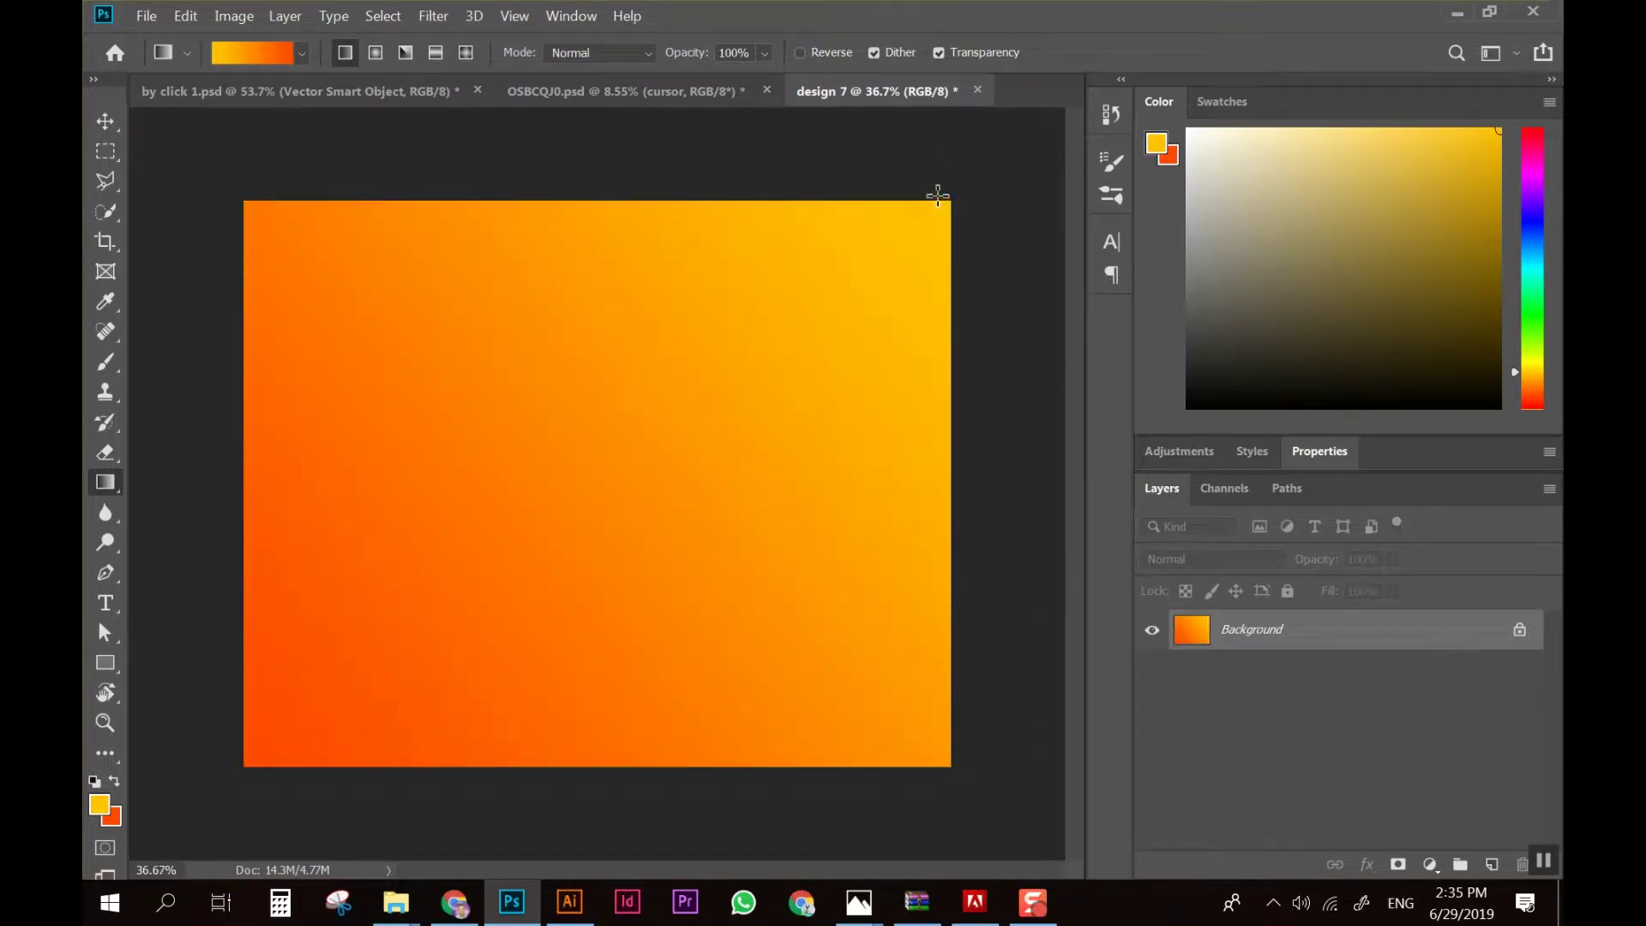
left_click_drag(938, 195, 262, 783)
Drag the phone's Vector Smart Object layer from OSBCQJ0.psd into design 7
left_click(646, 92)
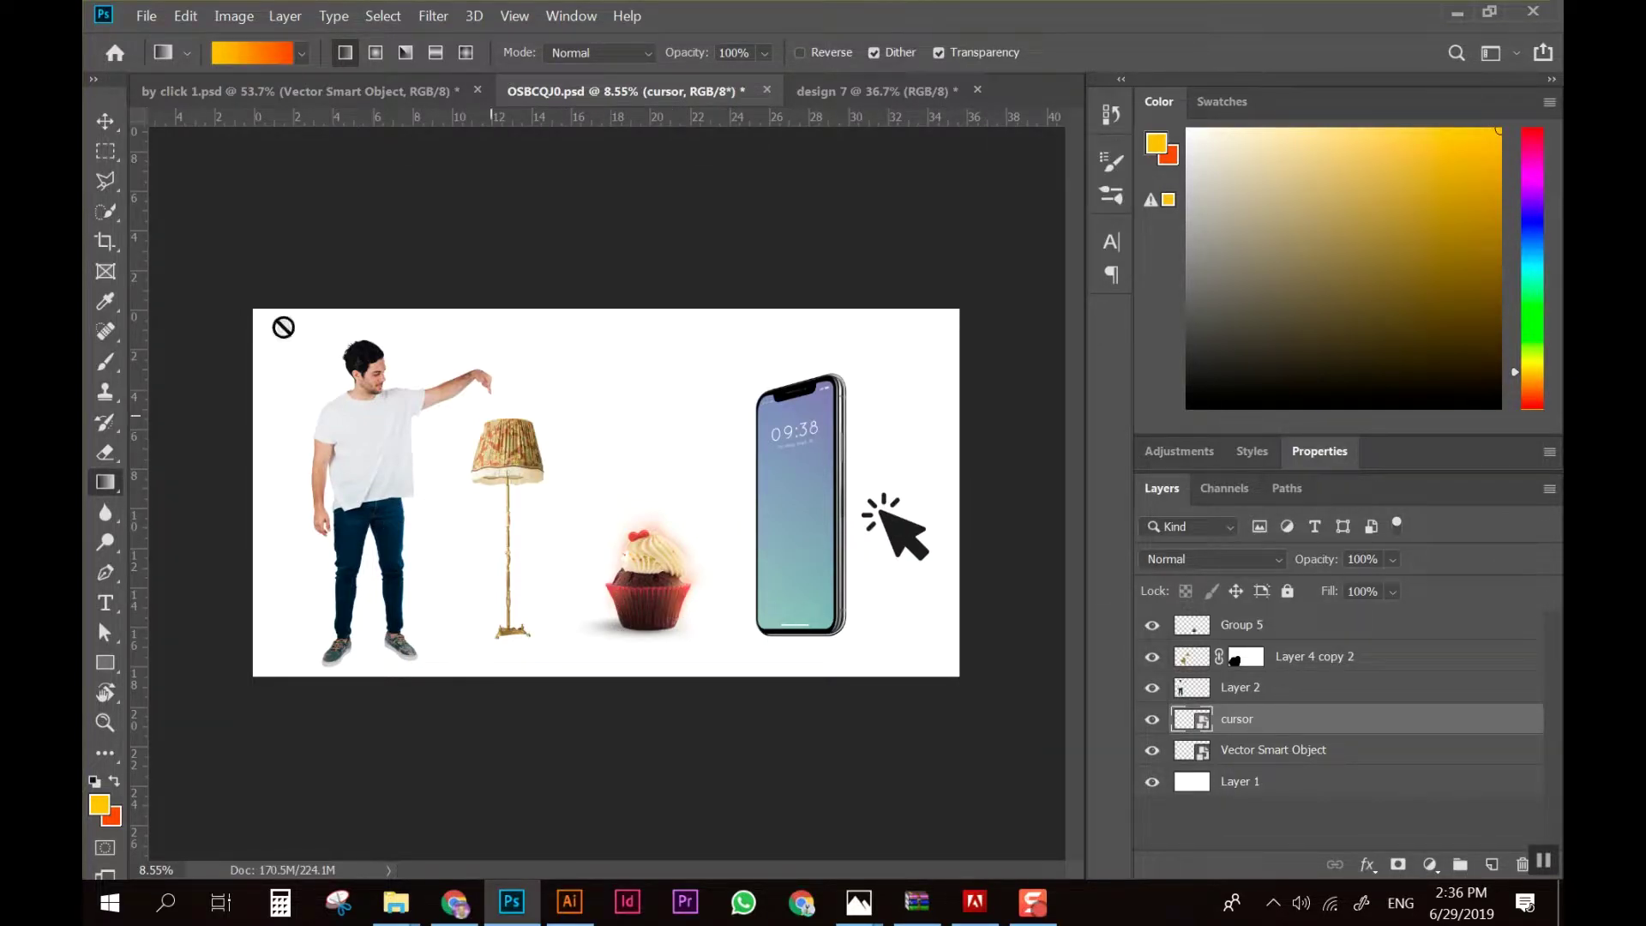
left_click(104, 121)
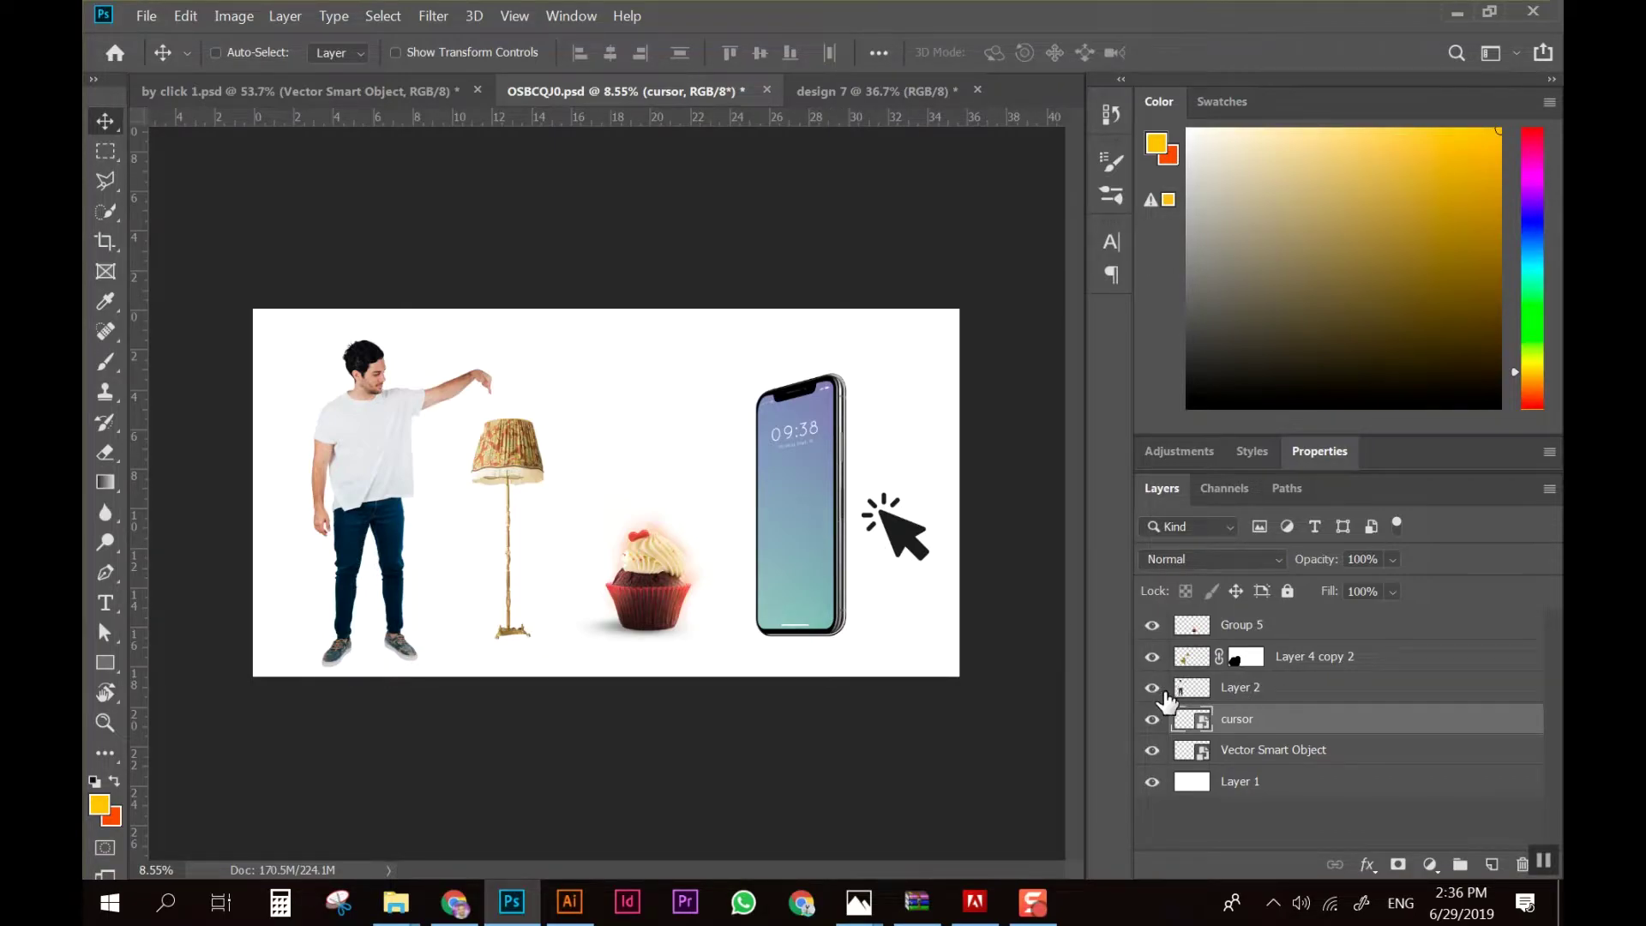
right_click(809, 615)
left_click(857, 603)
mouse_move(778, 594)
left_mouse_down()
mouse_move(660, 363)
mouse_move(886, 631)
left_mouse_up()
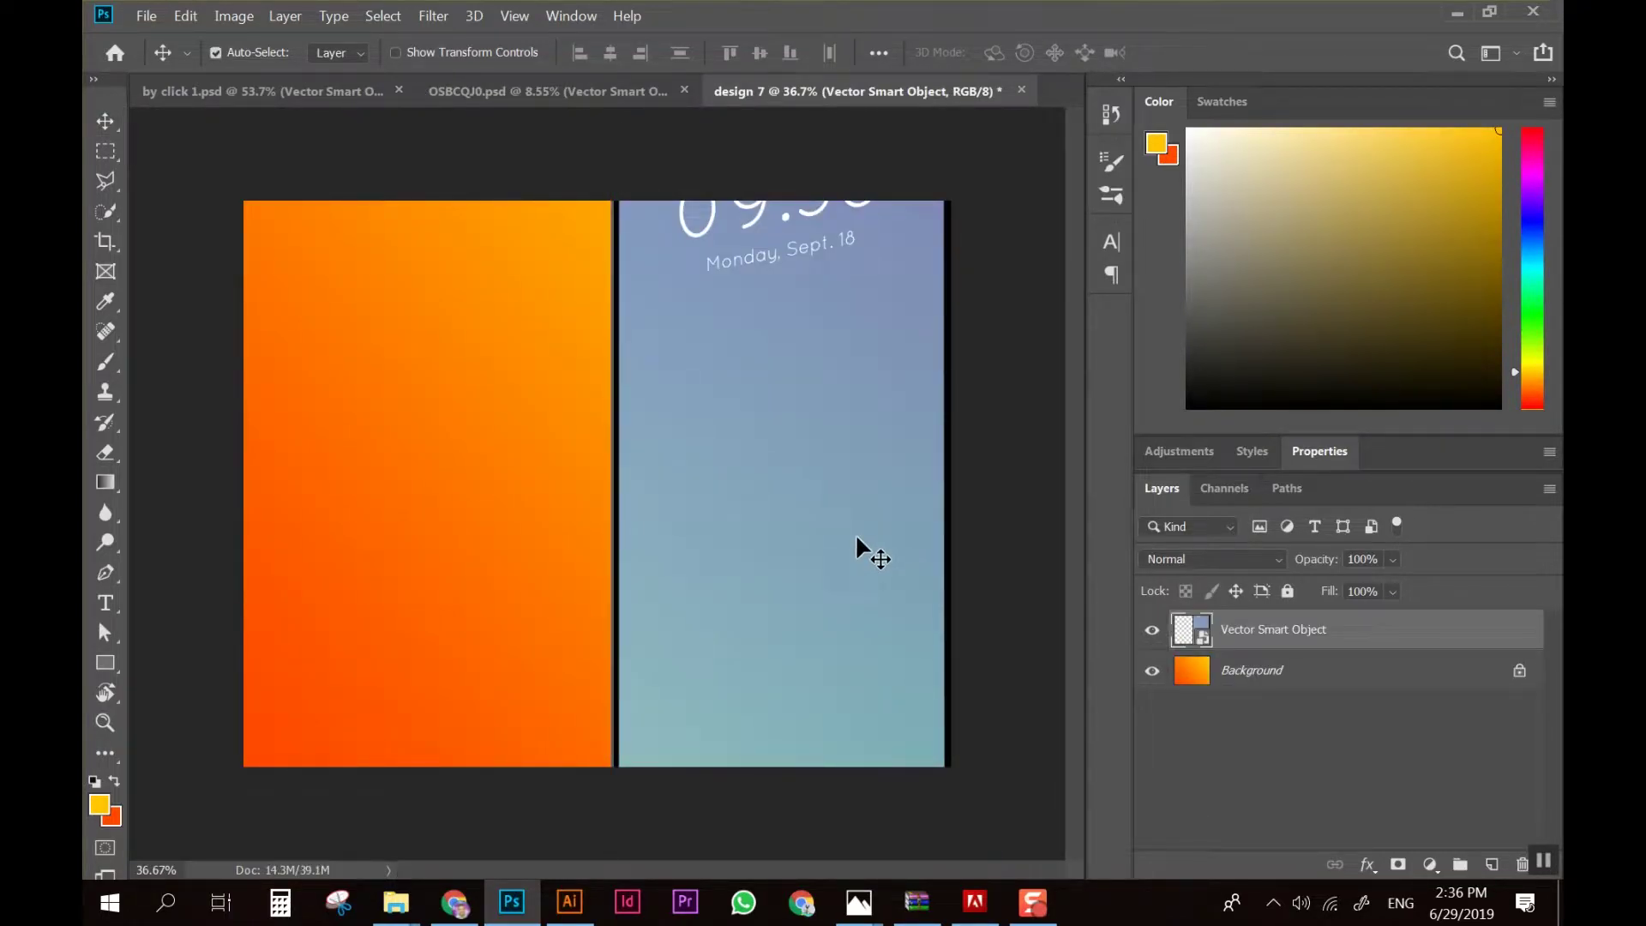
Shrink the imported phone to about a third of its size
key("ctrl+t")
key("ctrl+0")
left_click_drag(884, 829, 798, 573)
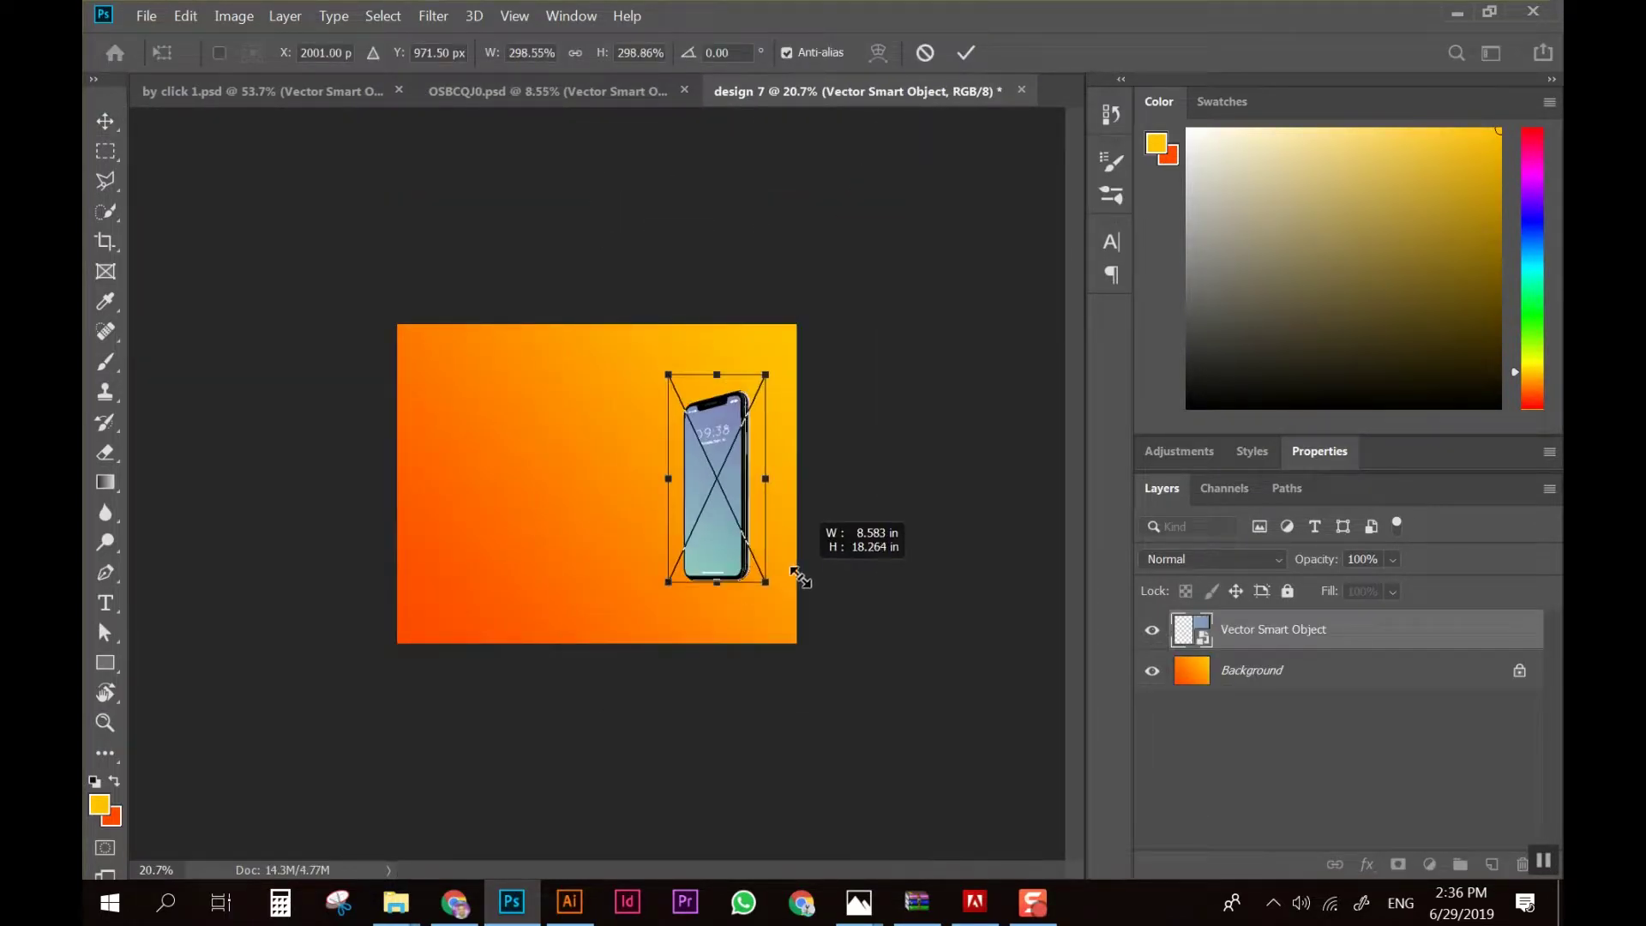
key("Return")
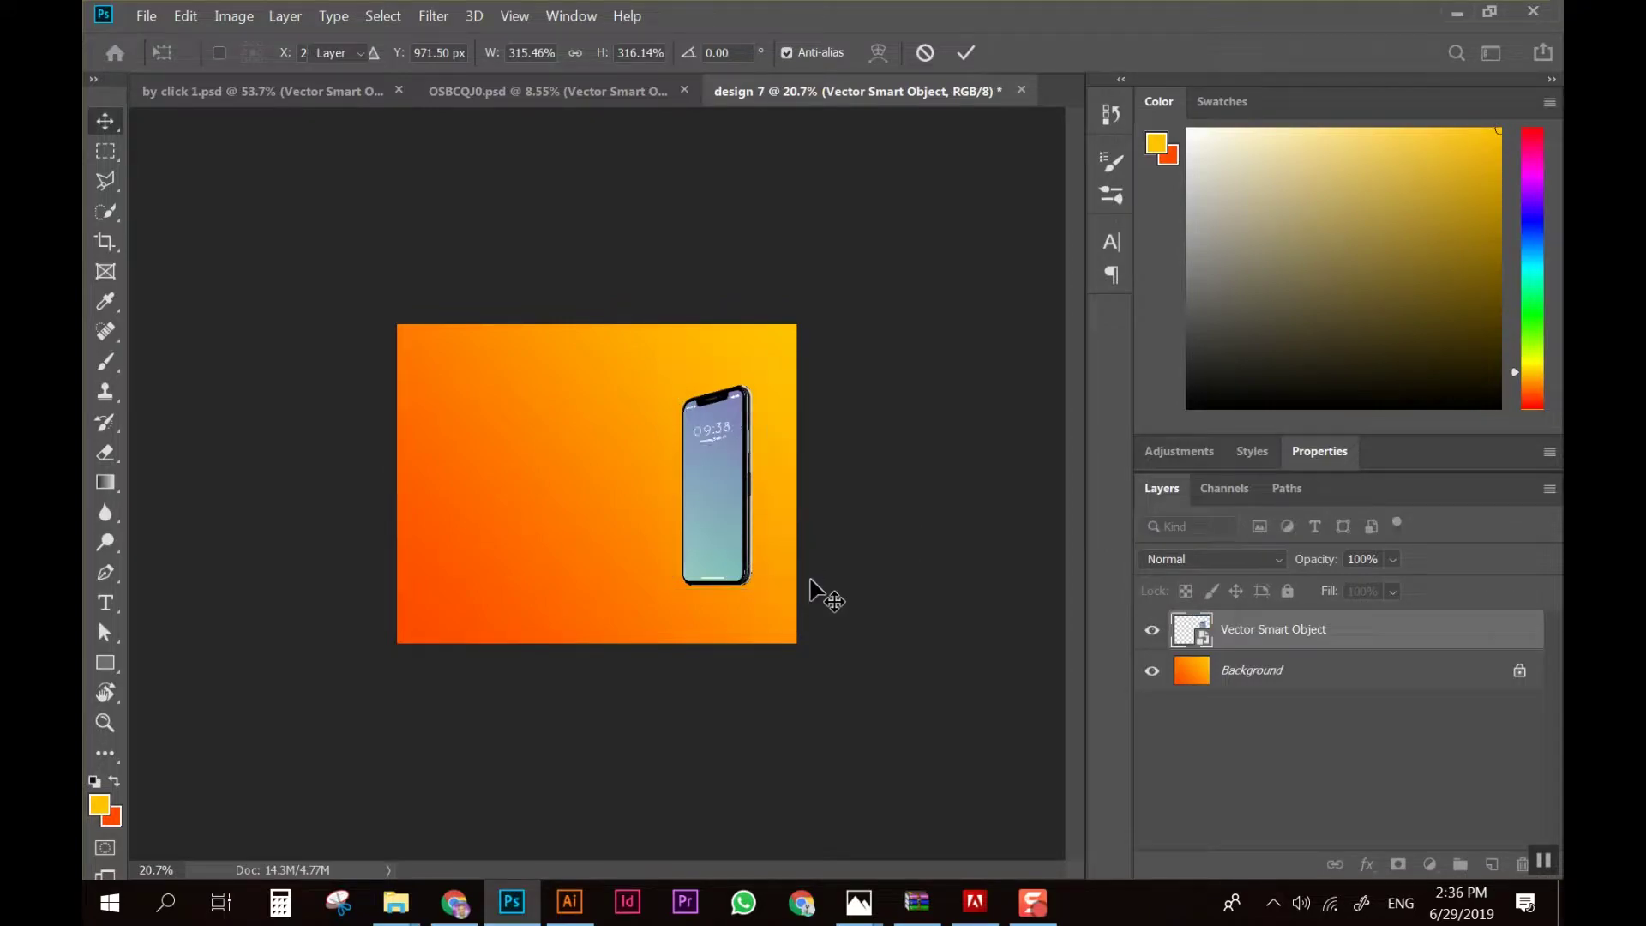
key("ctrl+0")
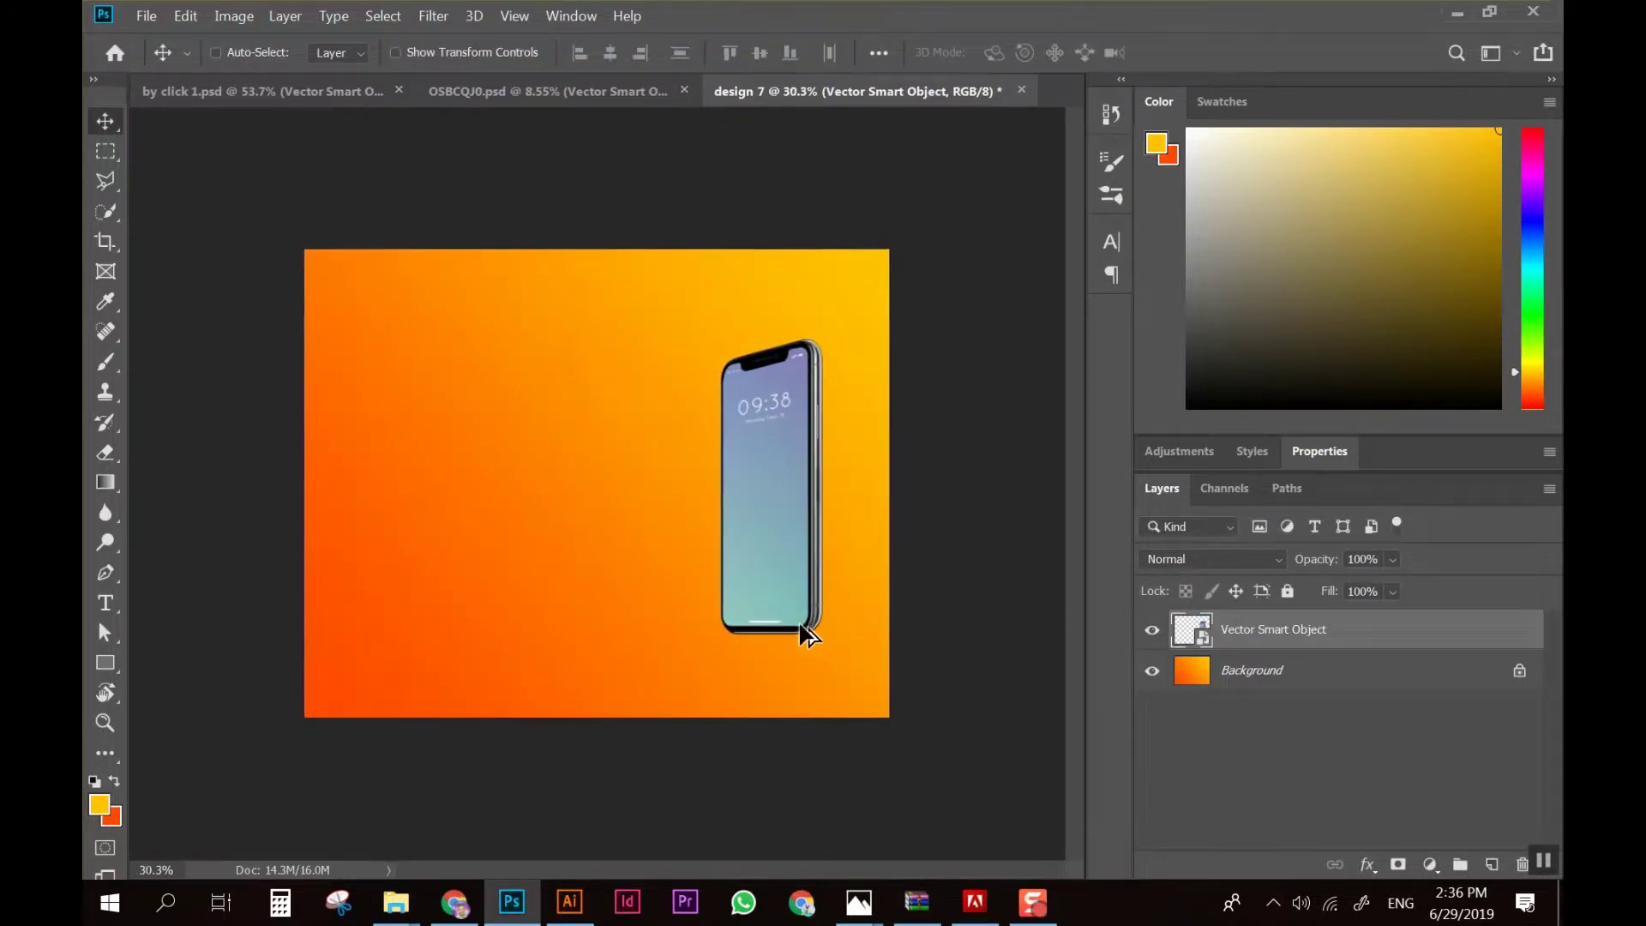
Widen the canvas to the right and stretch the unlocked gradient to fill it
key("c")
left_click_drag(899, 485, 947, 485)
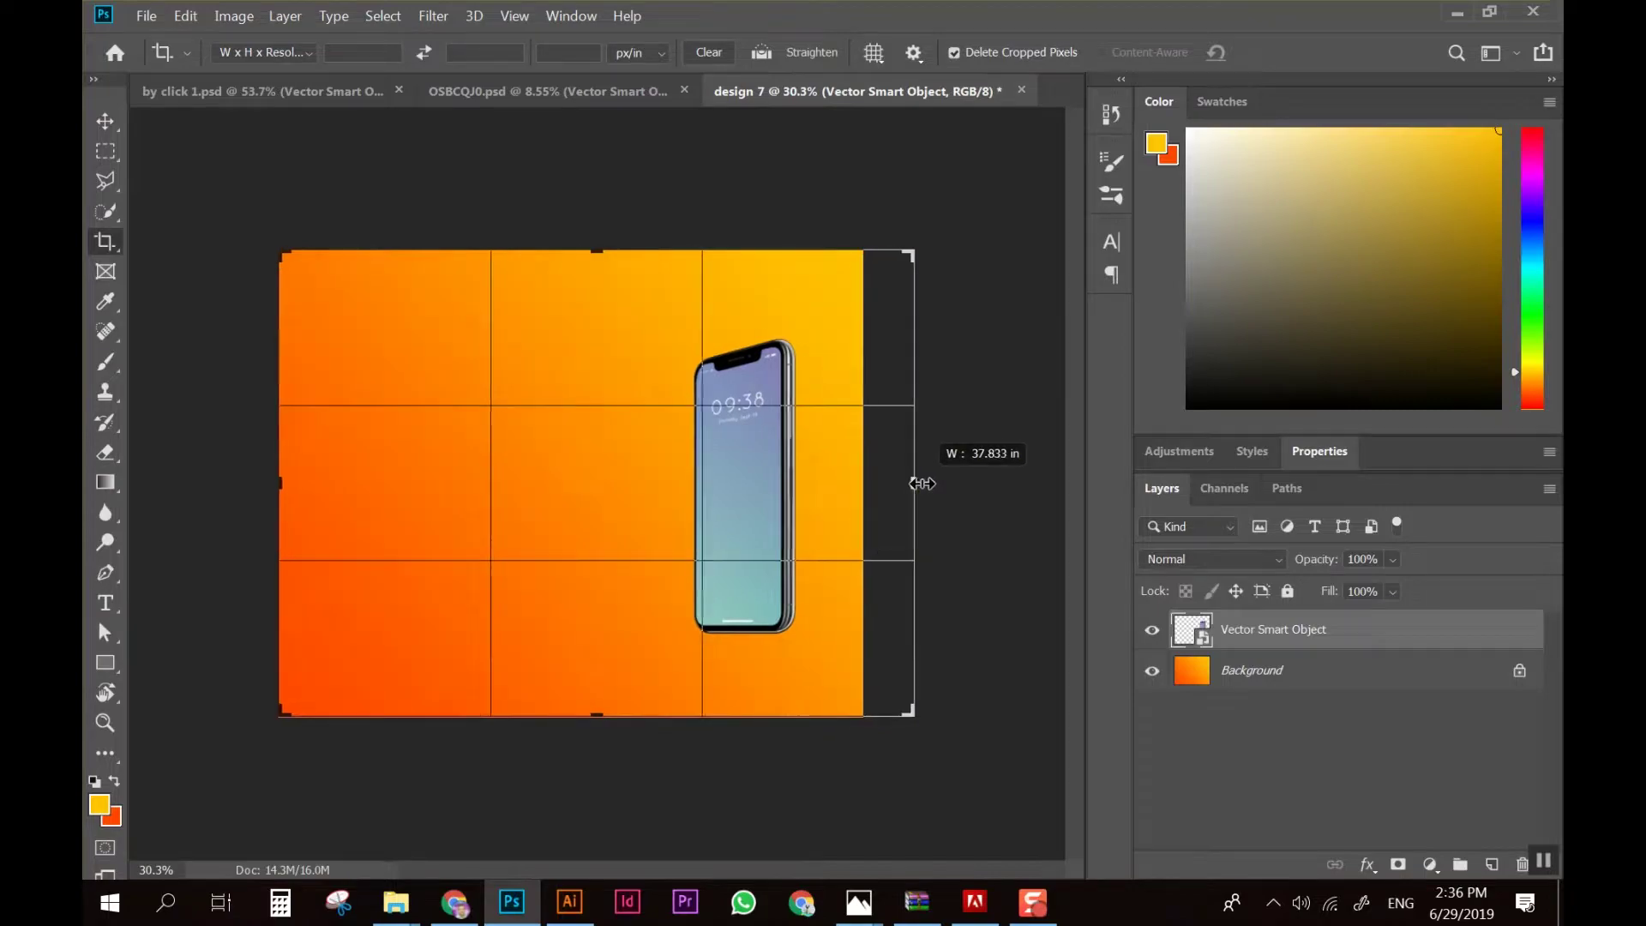
key("Return")
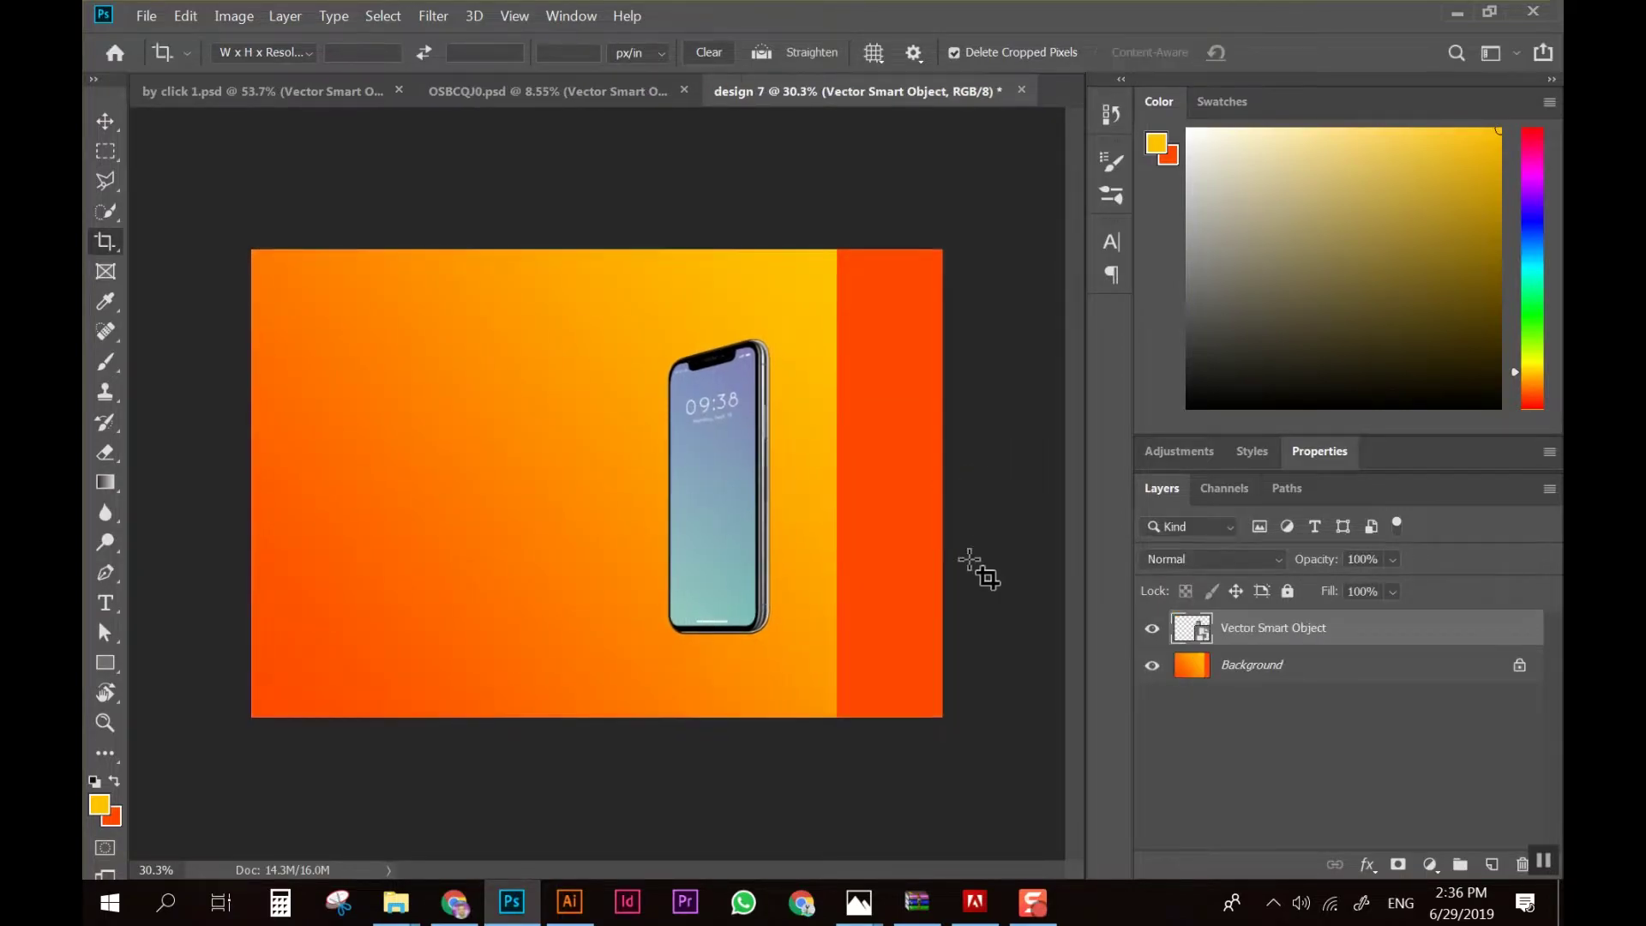
left_click(1250, 682)
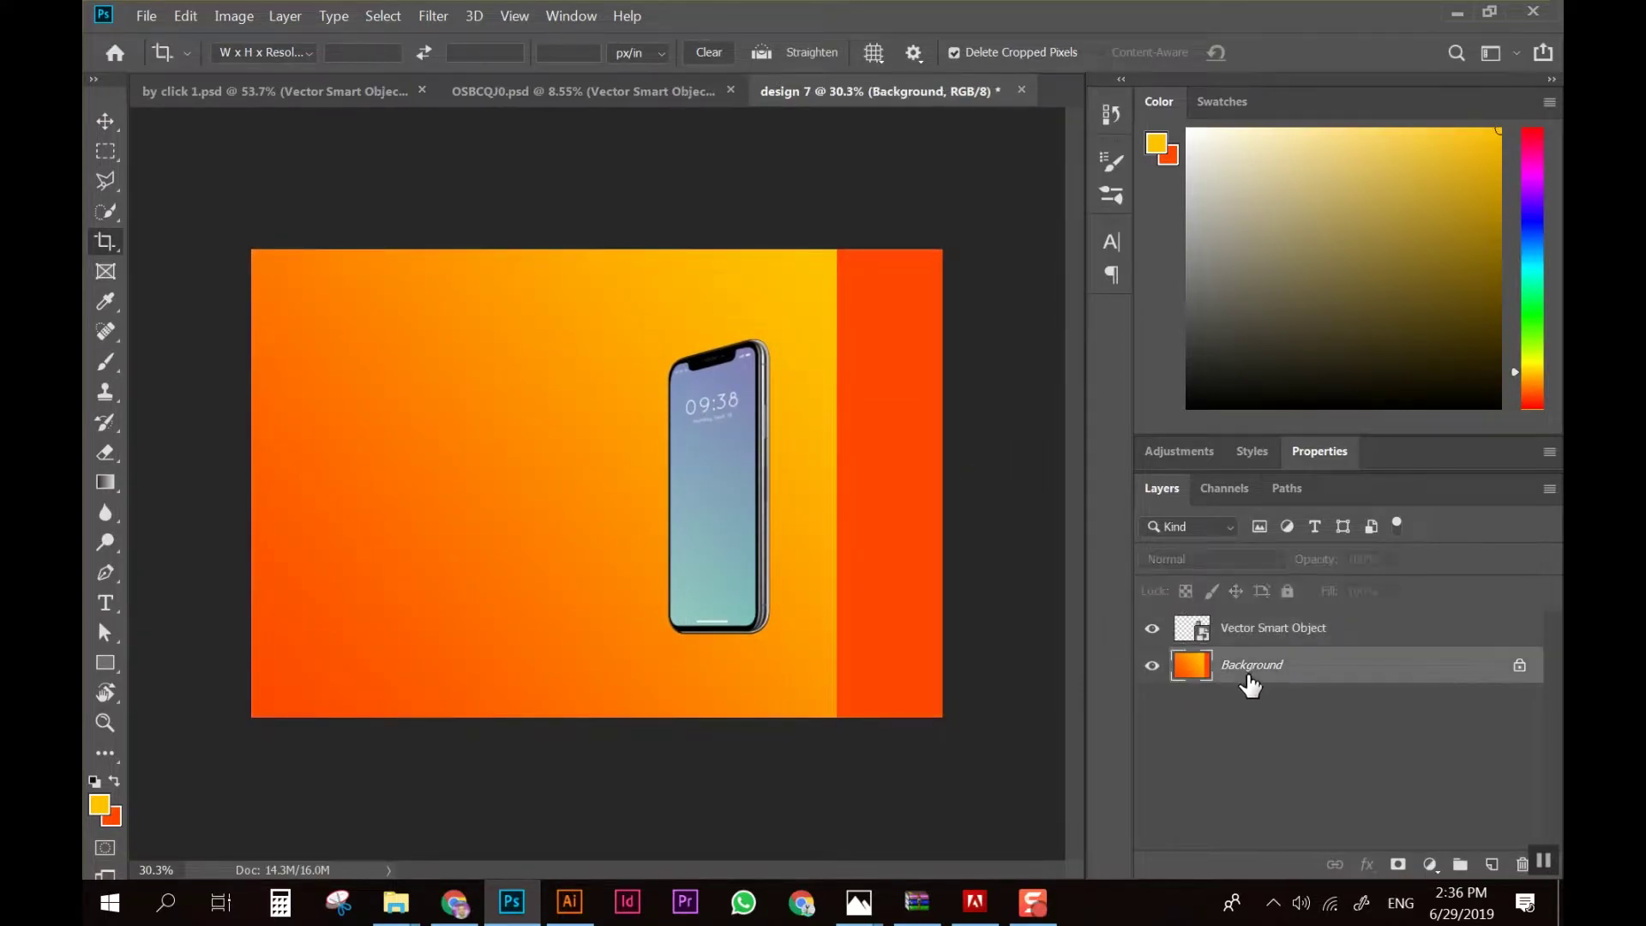
left_click(1519, 665)
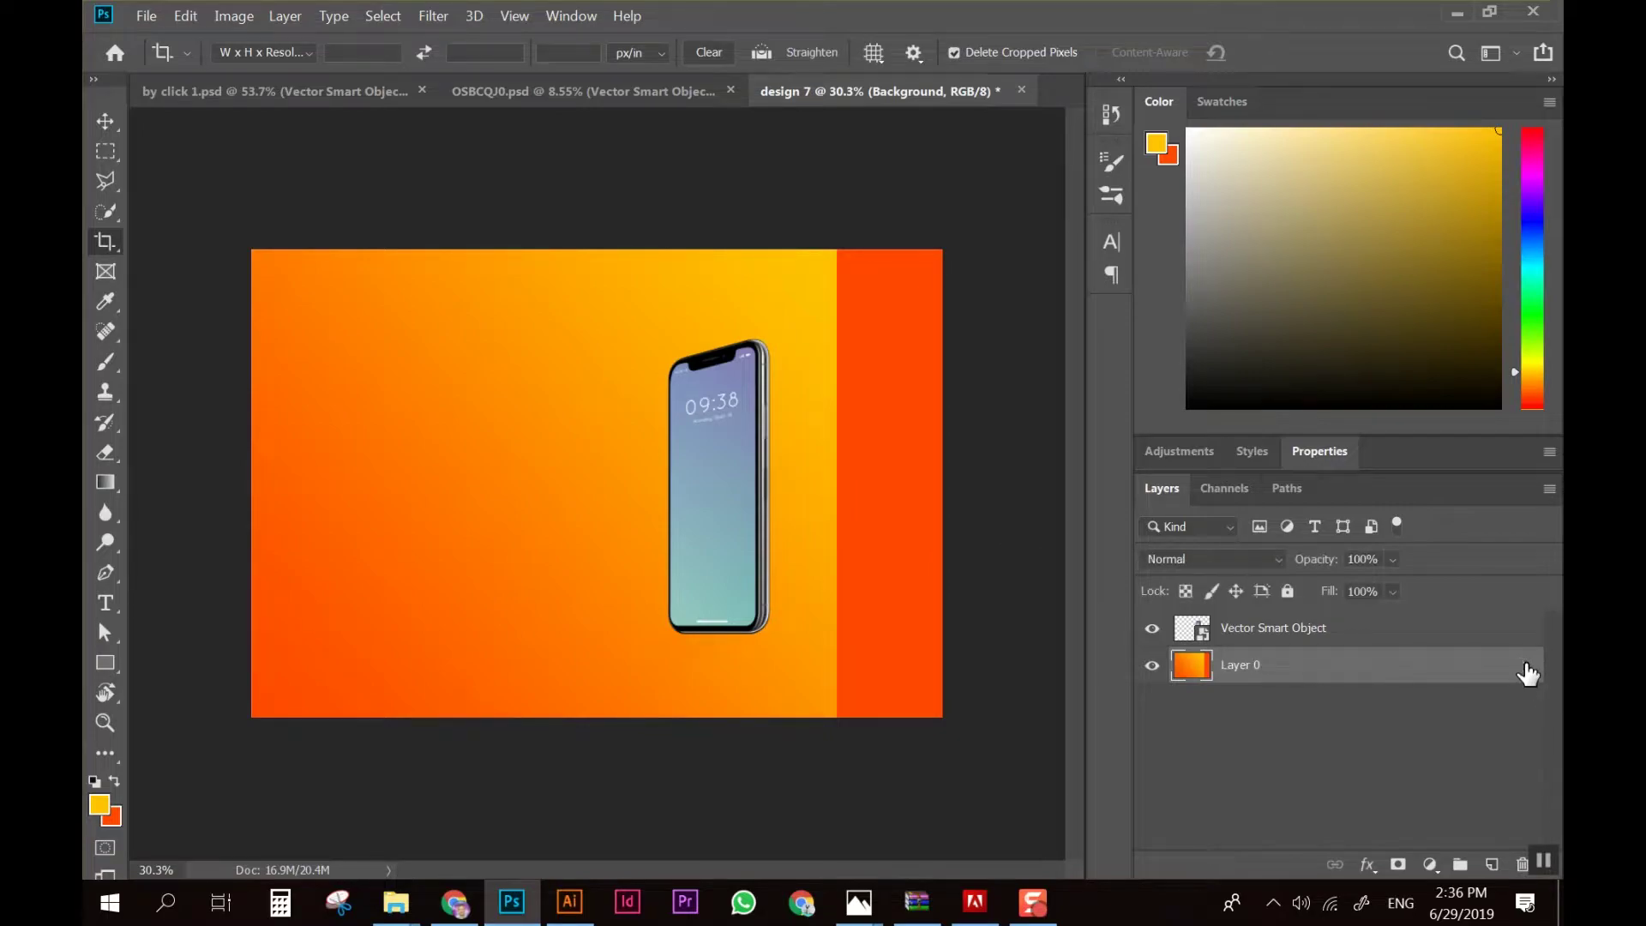
key("ctrl+t")
left_click_drag(942, 475, 1071, 492)
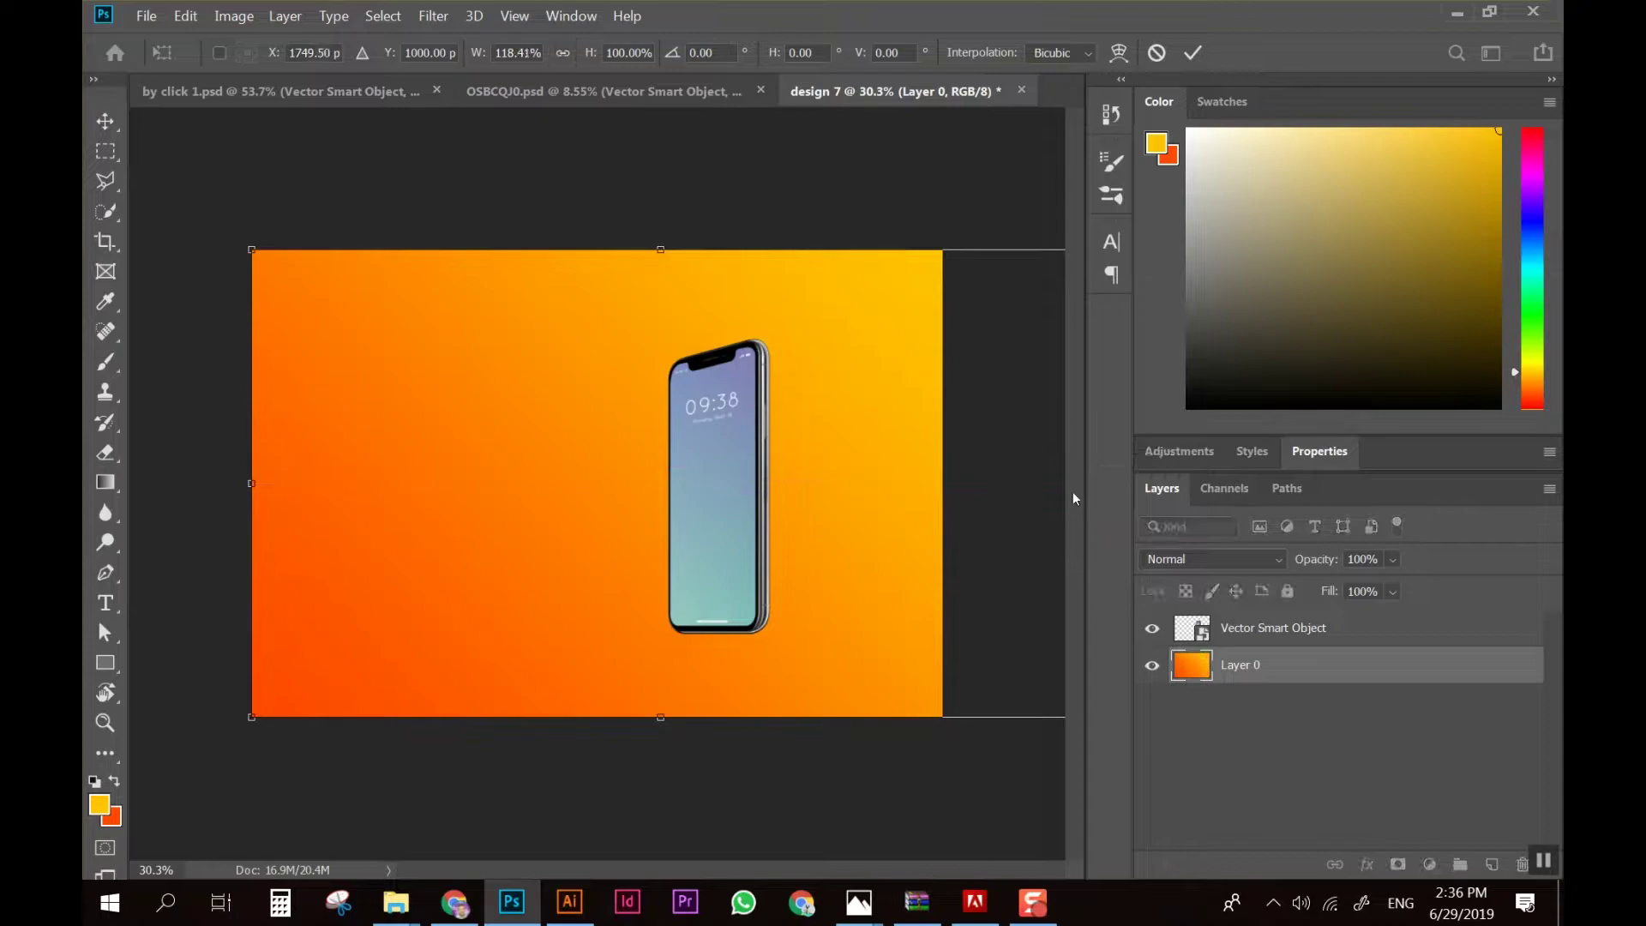
key("Return")
key("c")
Move the phone right of centre and duplicate its layer
key("v")
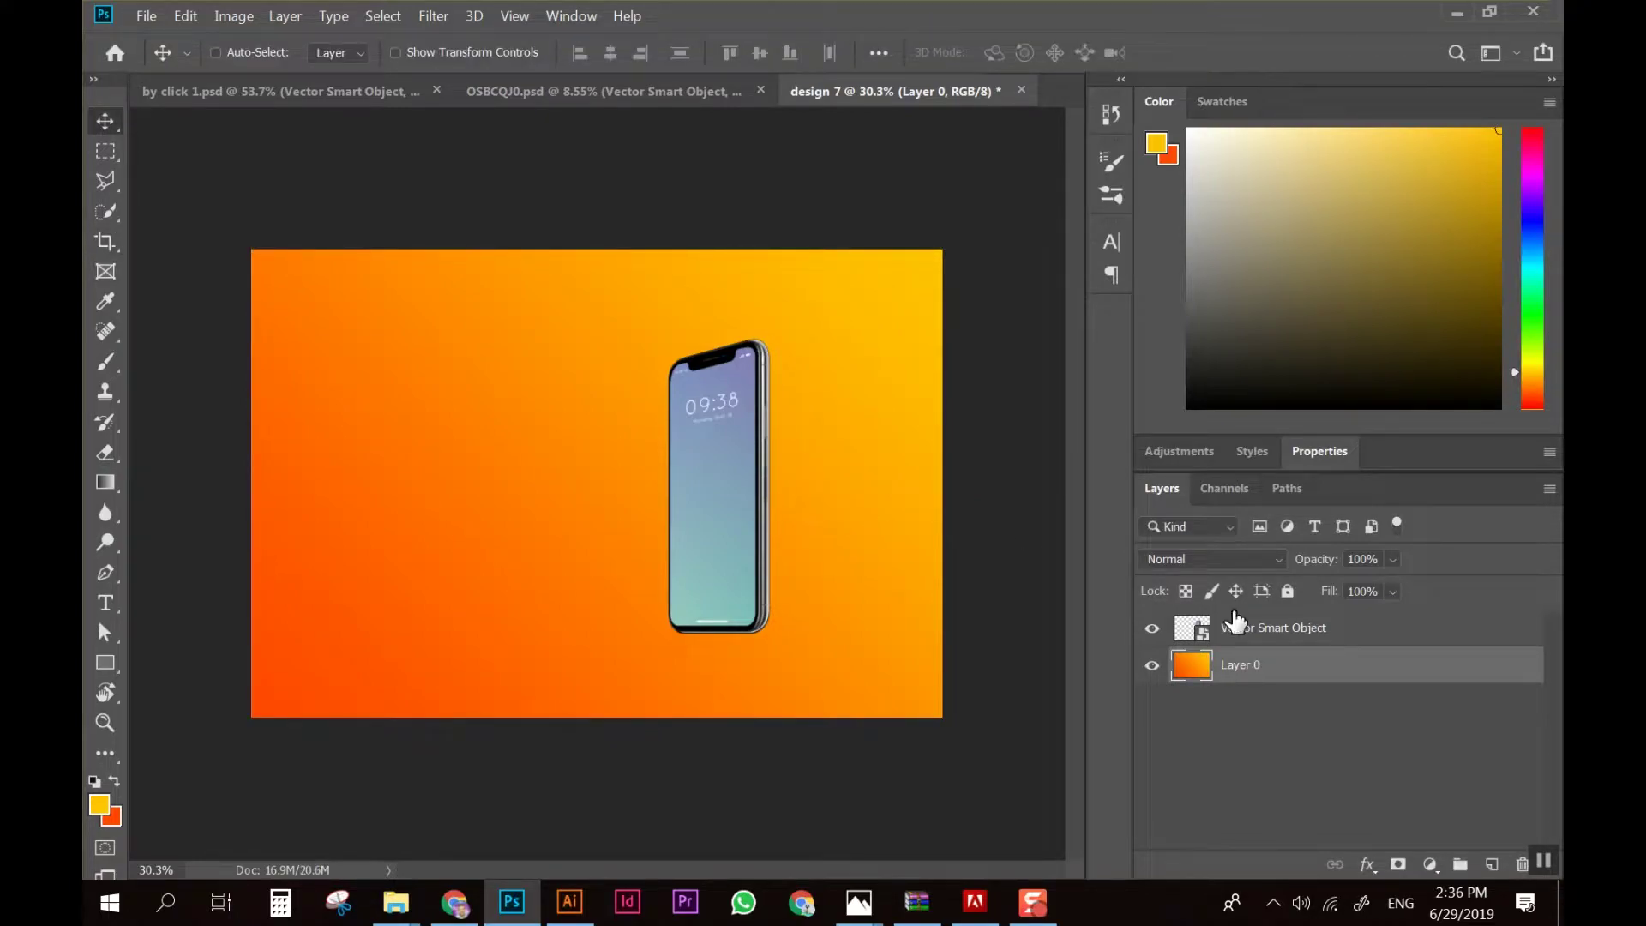
left_click(1260, 630)
left_click_drag(727, 545, 820, 555)
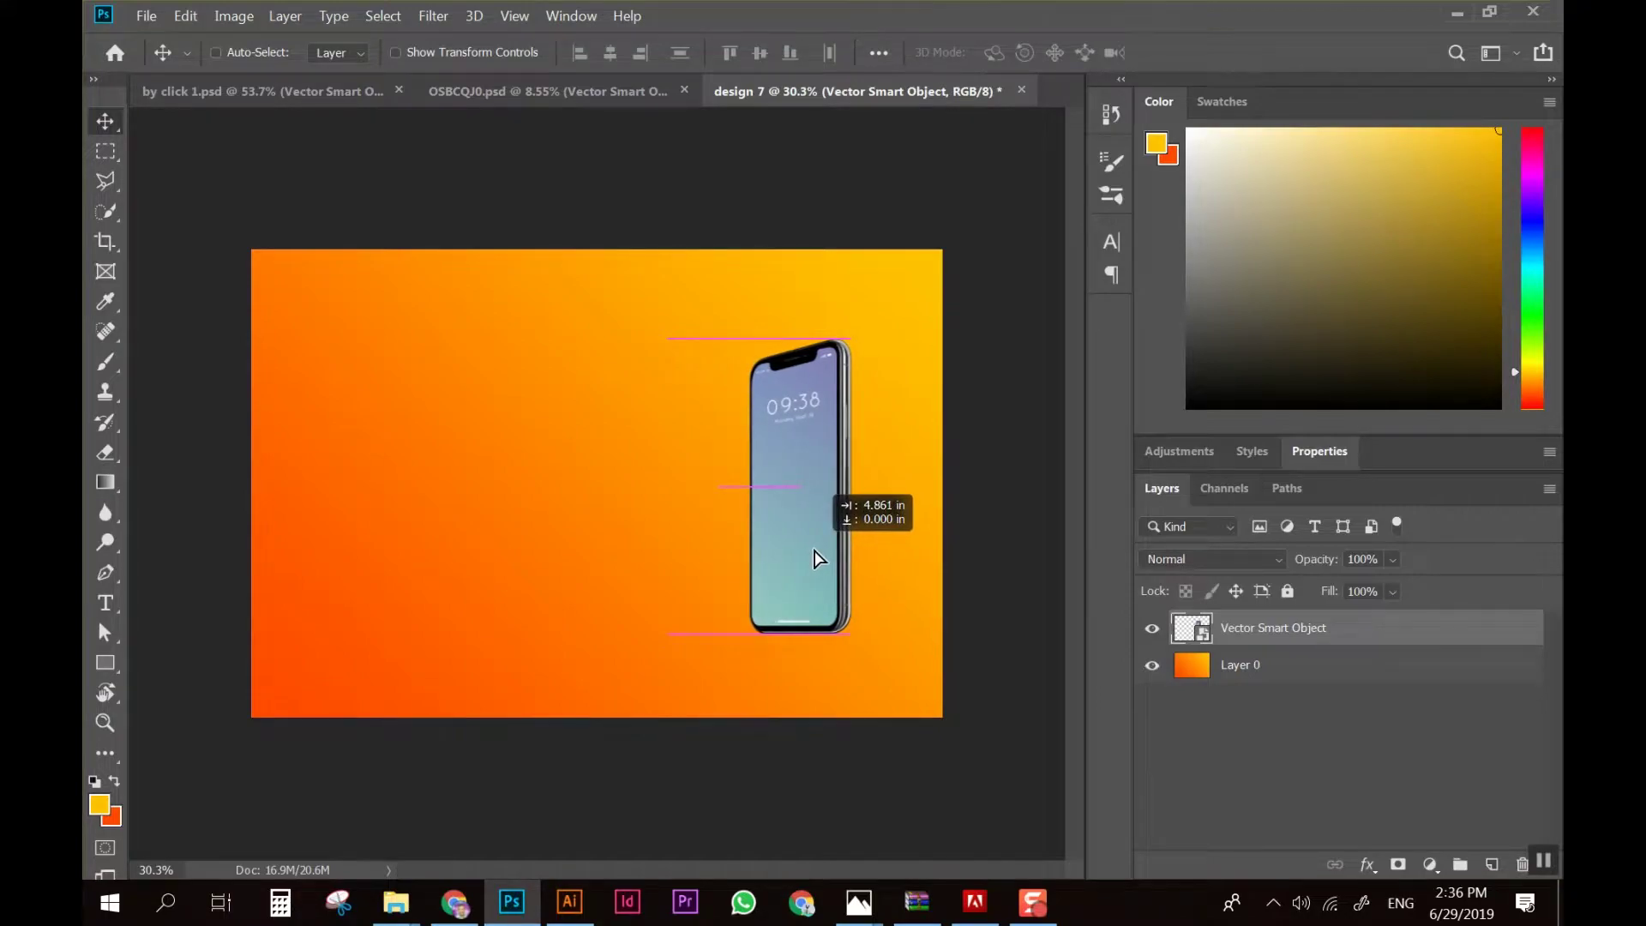
scroll(842, 598, "up", 3)
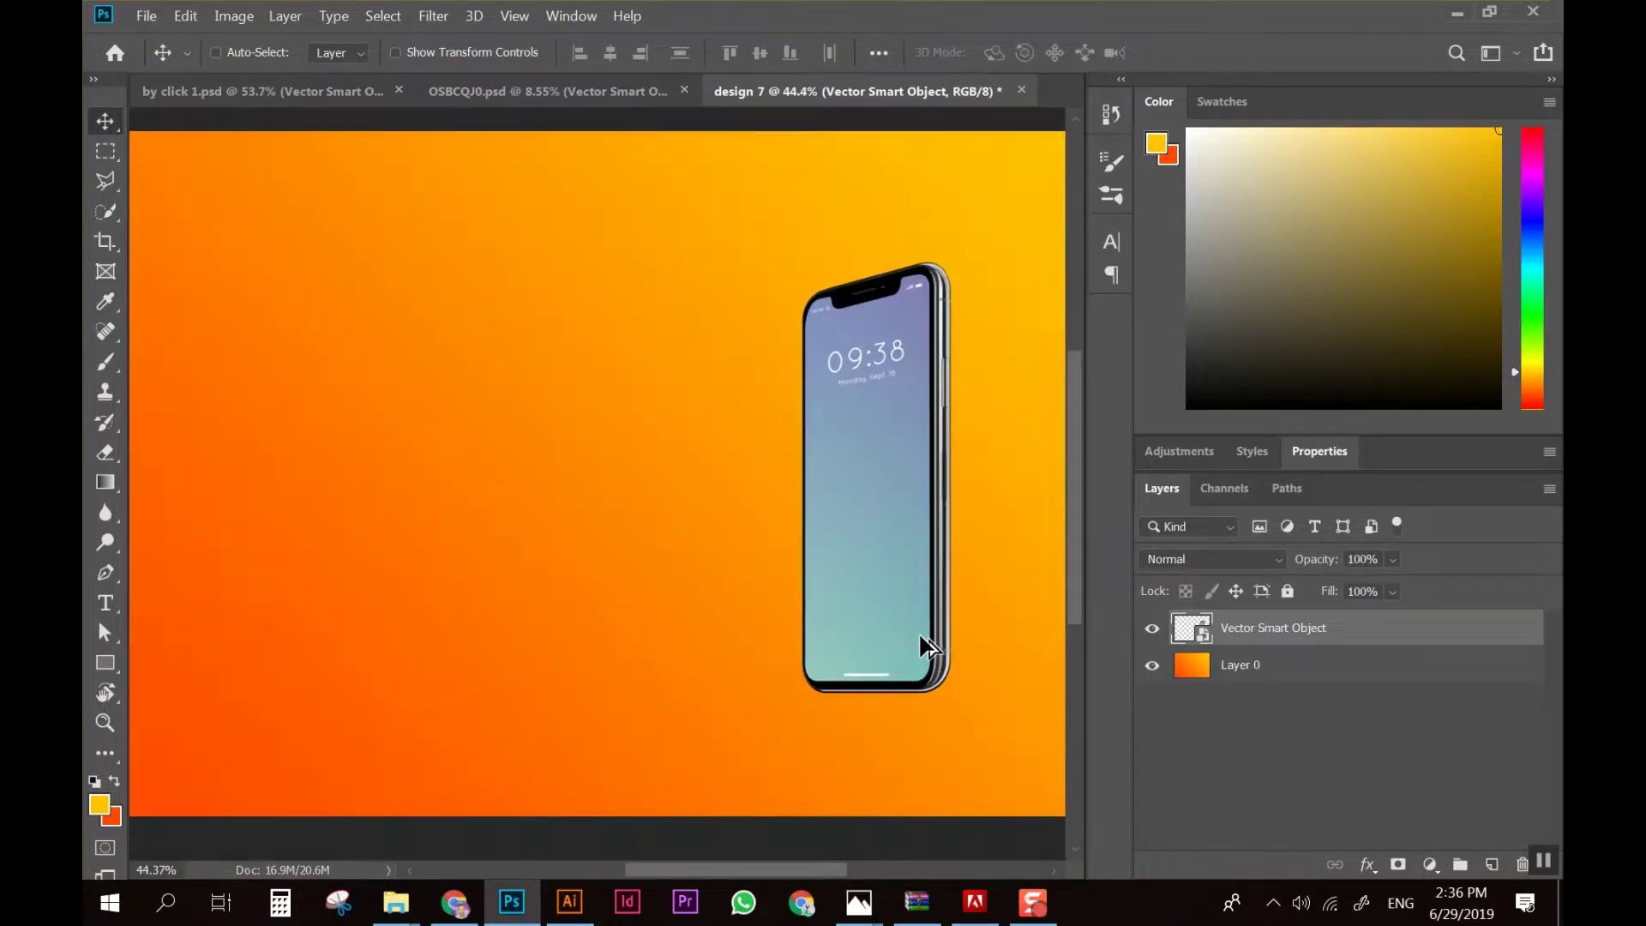
scroll(933, 603, "down", 1)
scroll(921, 549, "down", 1)
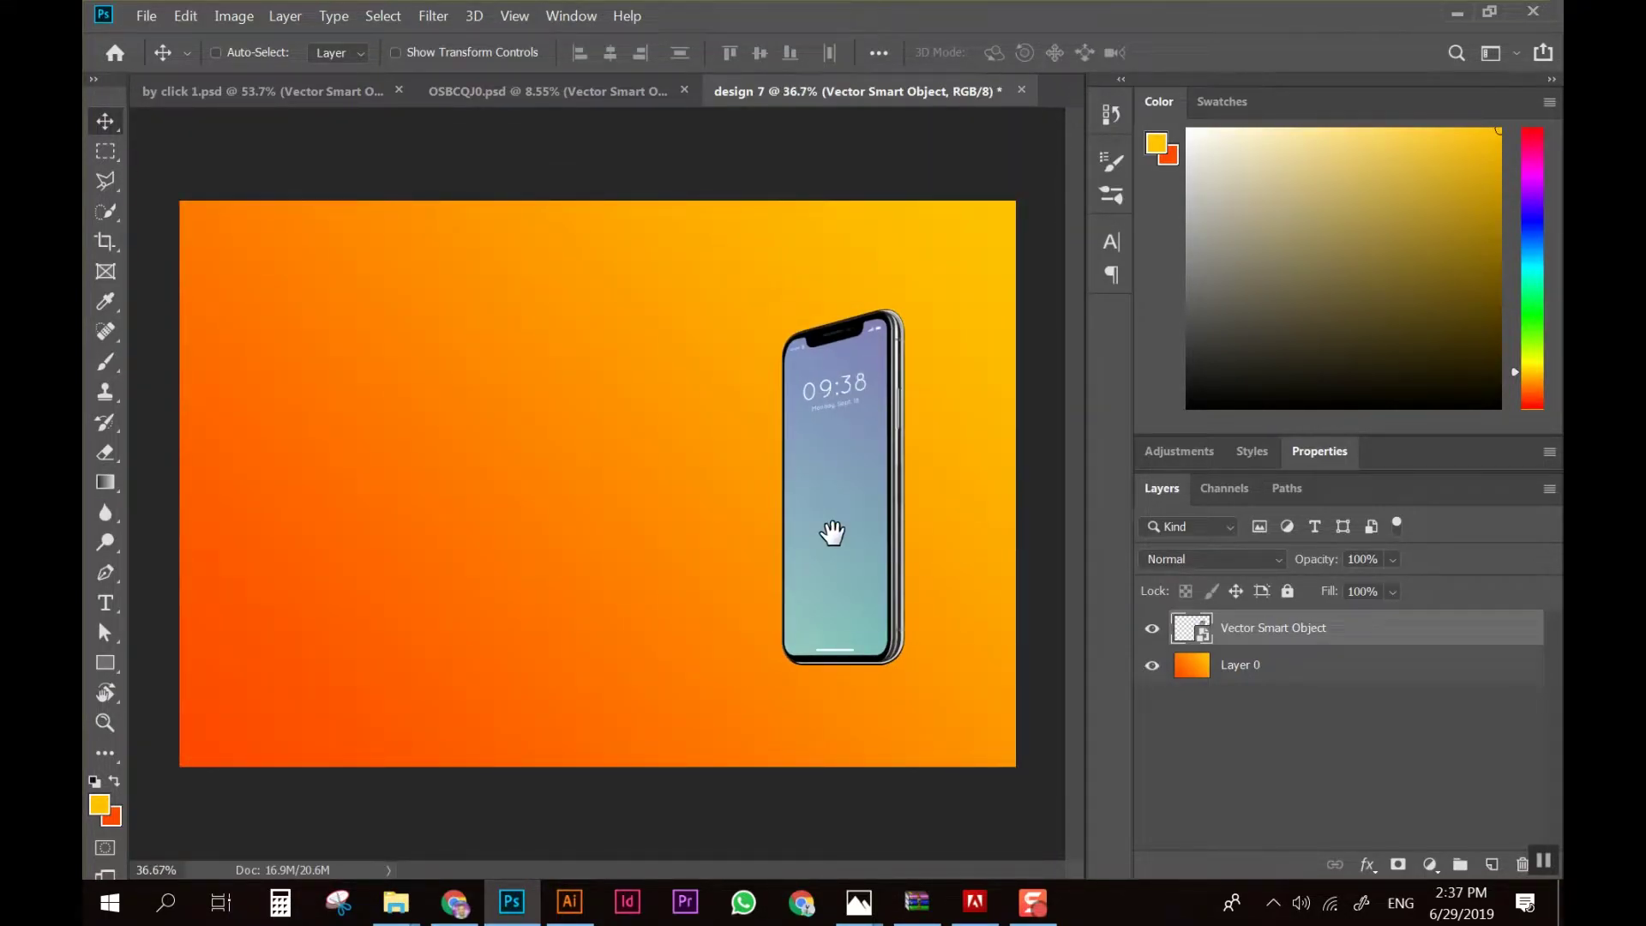
scroll(909, 575, "up", 1)
scroll(933, 588, "up", 1)
left_click_drag(937, 588, 712, 634)
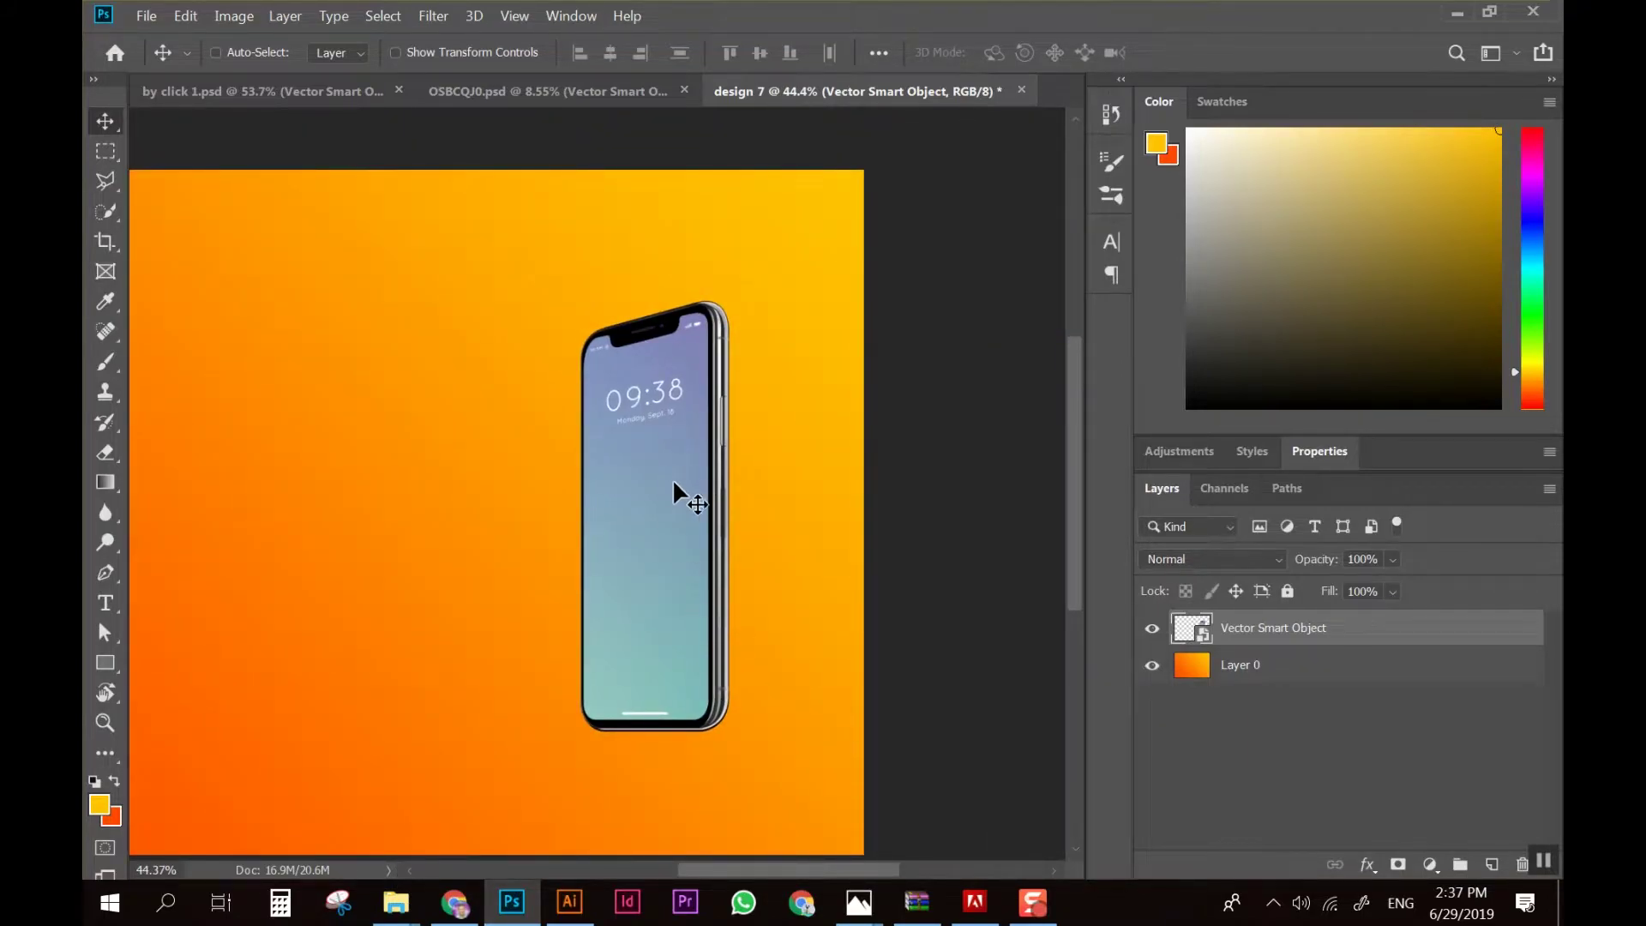
left_click_drag(630, 511, 801, 471)
scroll(810, 467, "down", 1)
scroll(820, 462, "down", 1)
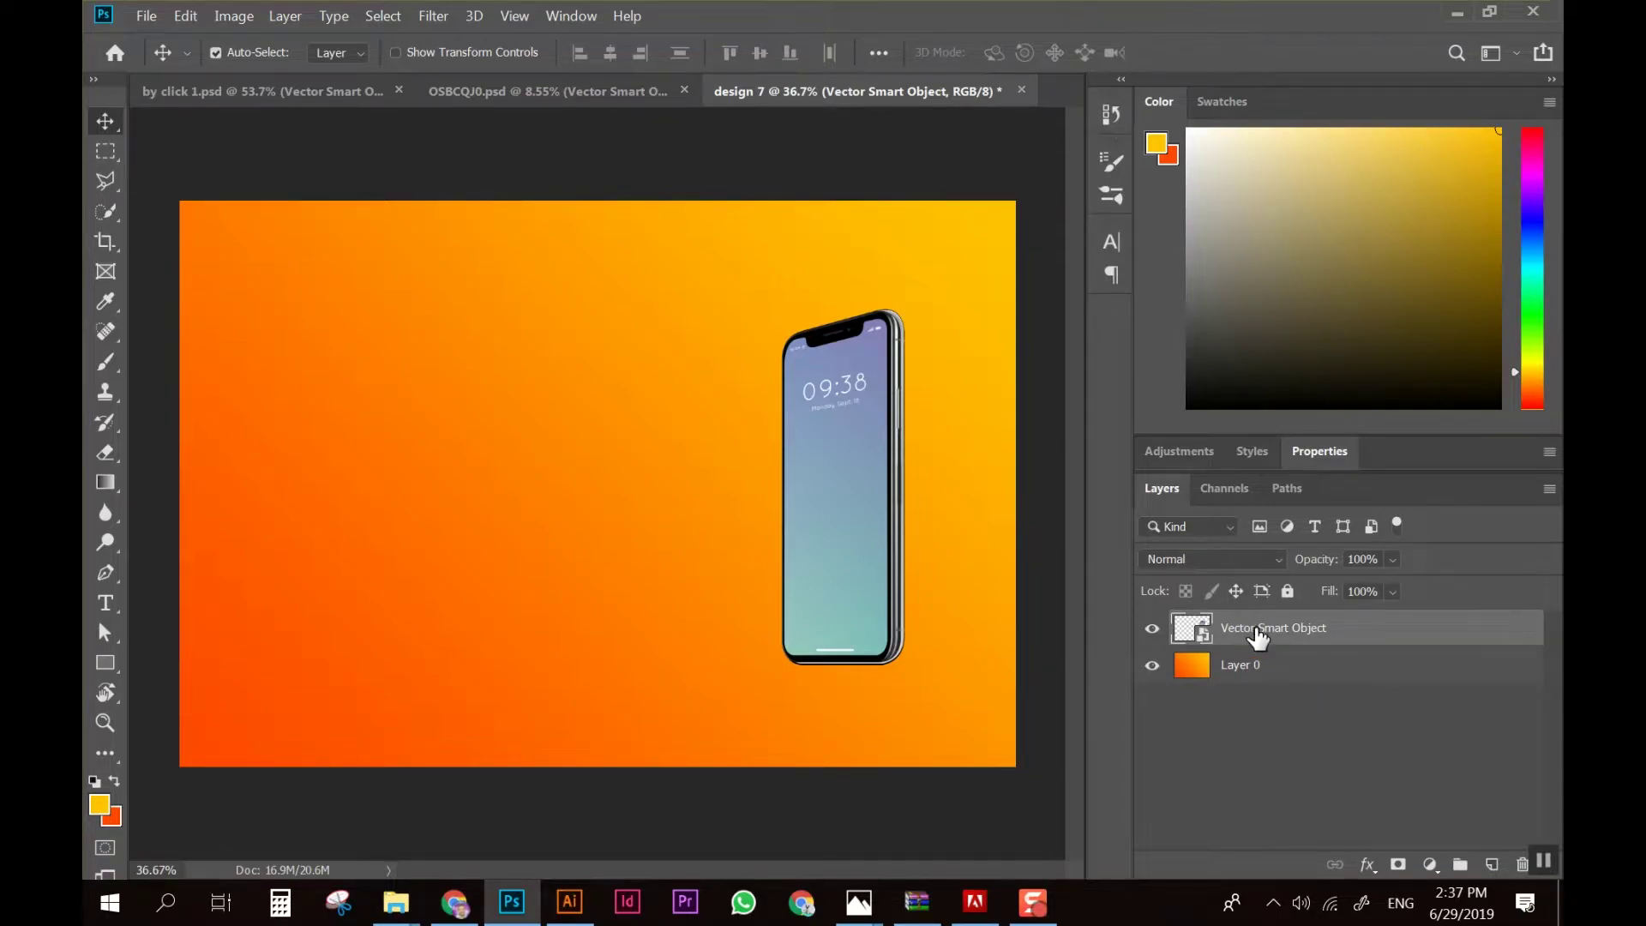
key("ctrl+j")
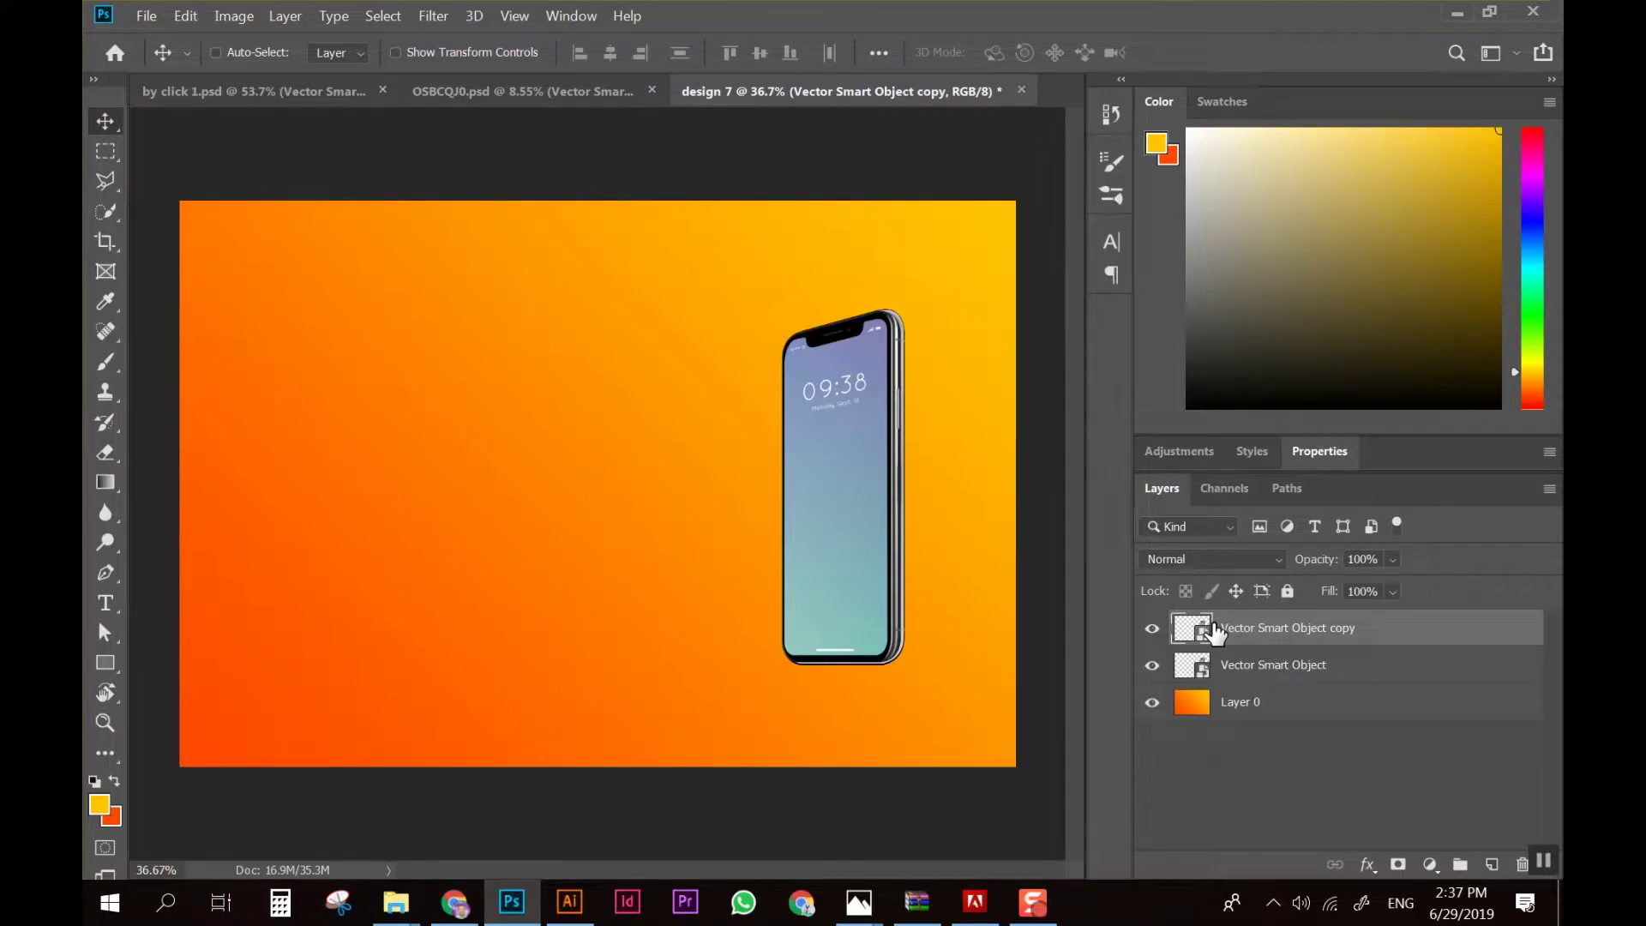
Give the phone copy a black Color Overlay layer style
double_click(1263, 628)
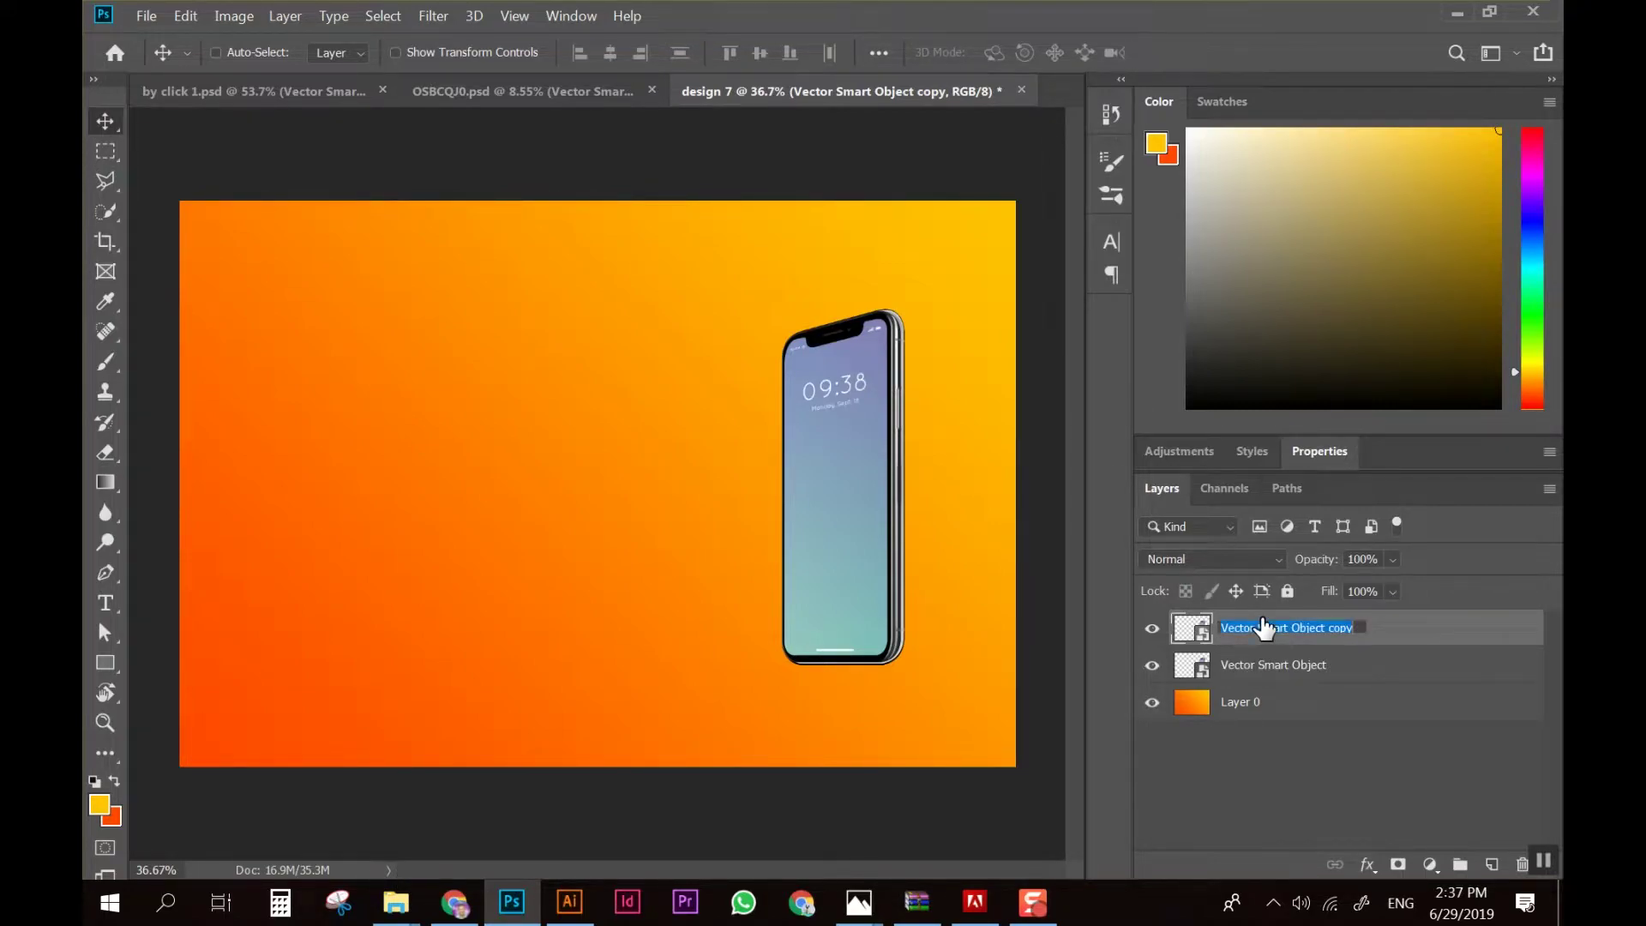
left_click(1416, 632)
double_click(1419, 632)
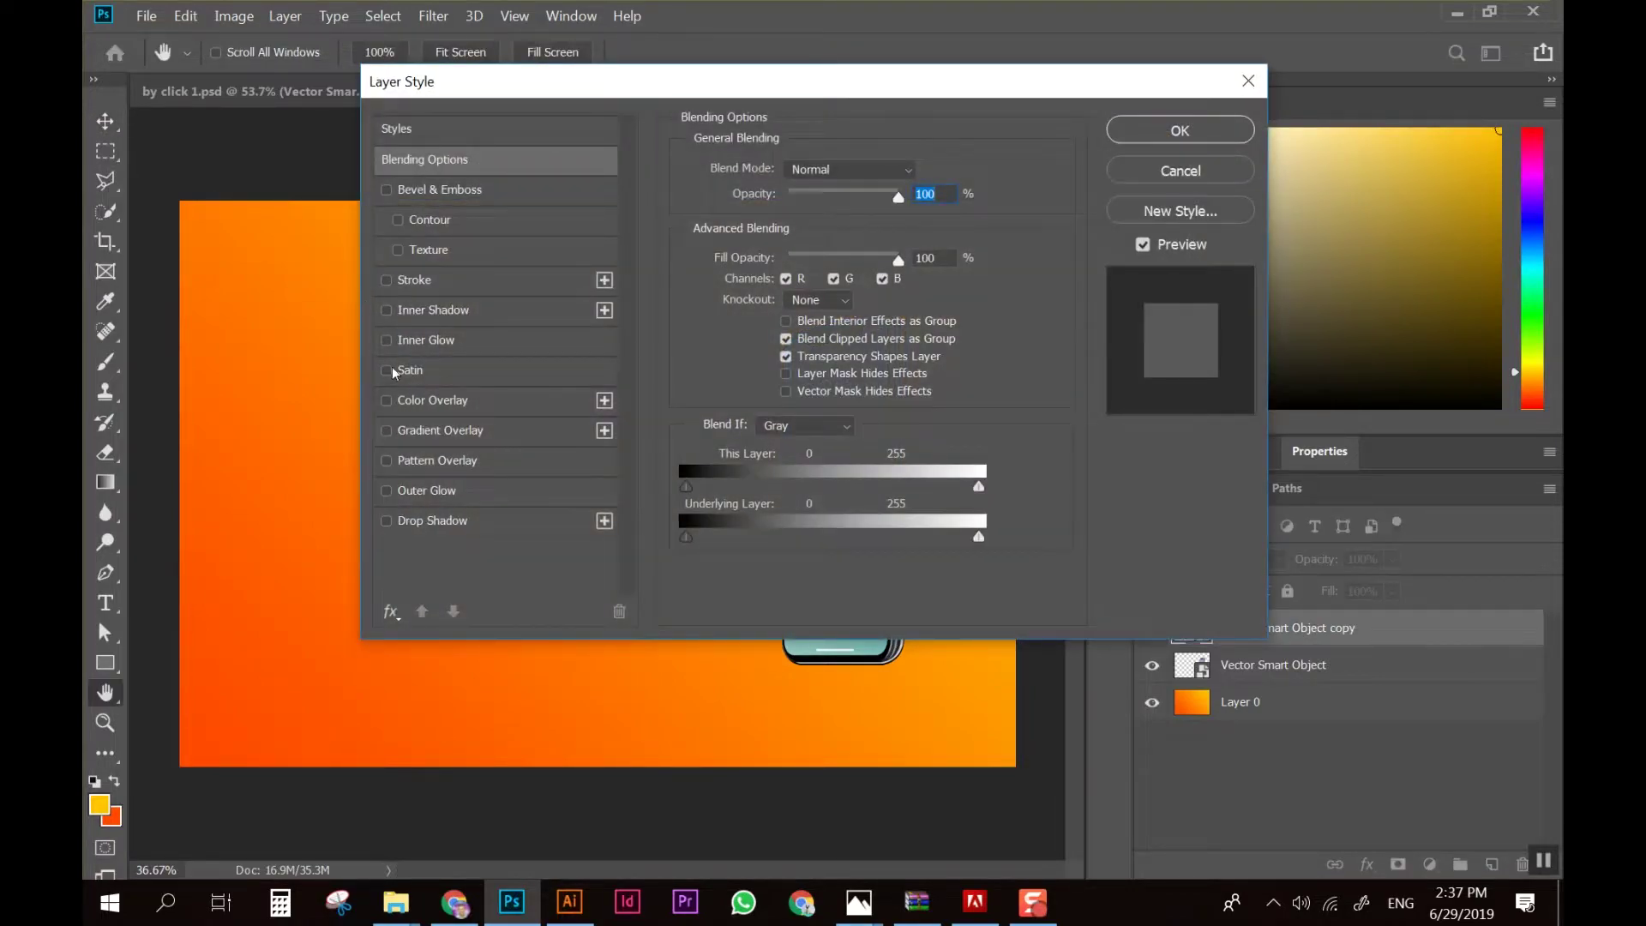
left_click(424, 401)
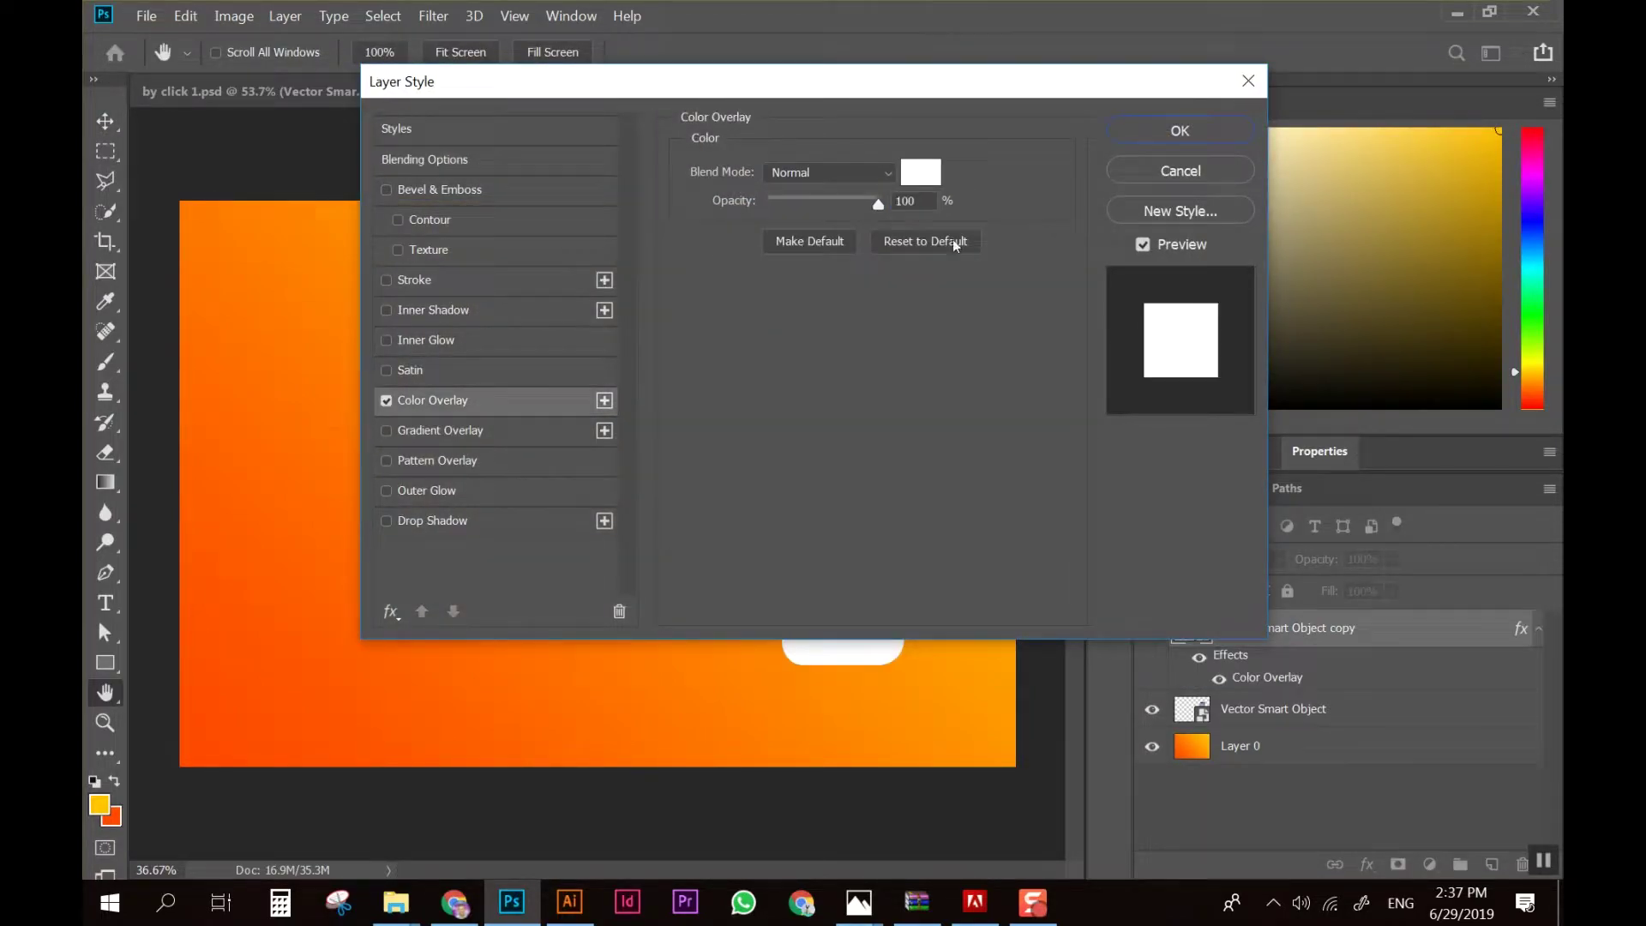
left_click(921, 175)
left_click(671, 759)
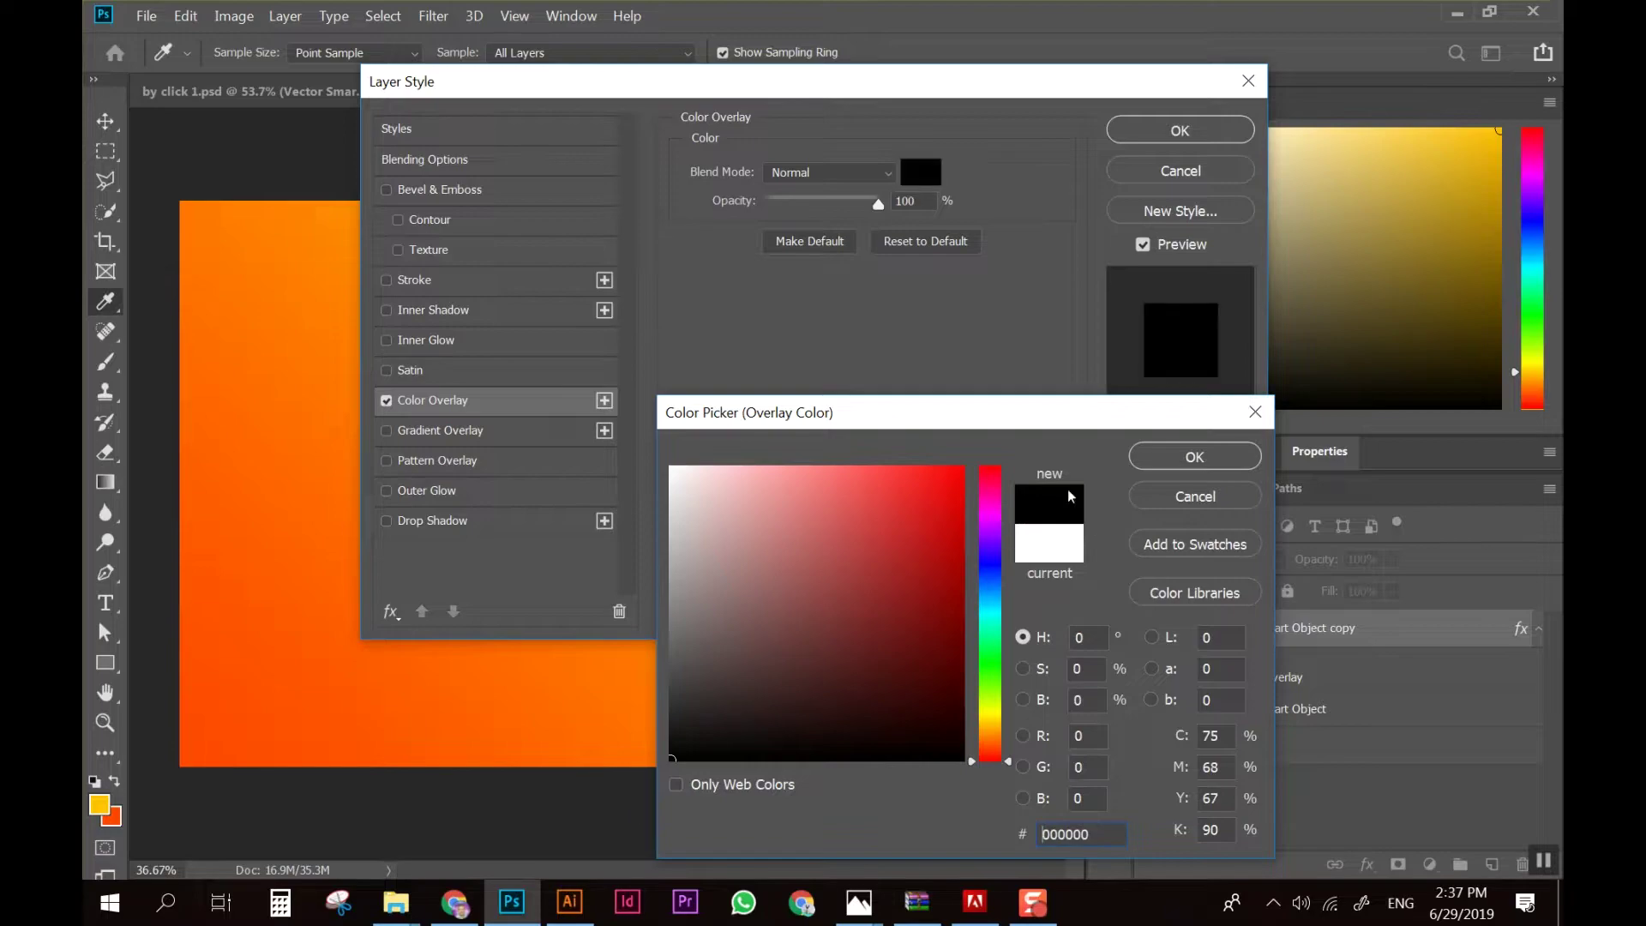
left_click(1192, 457)
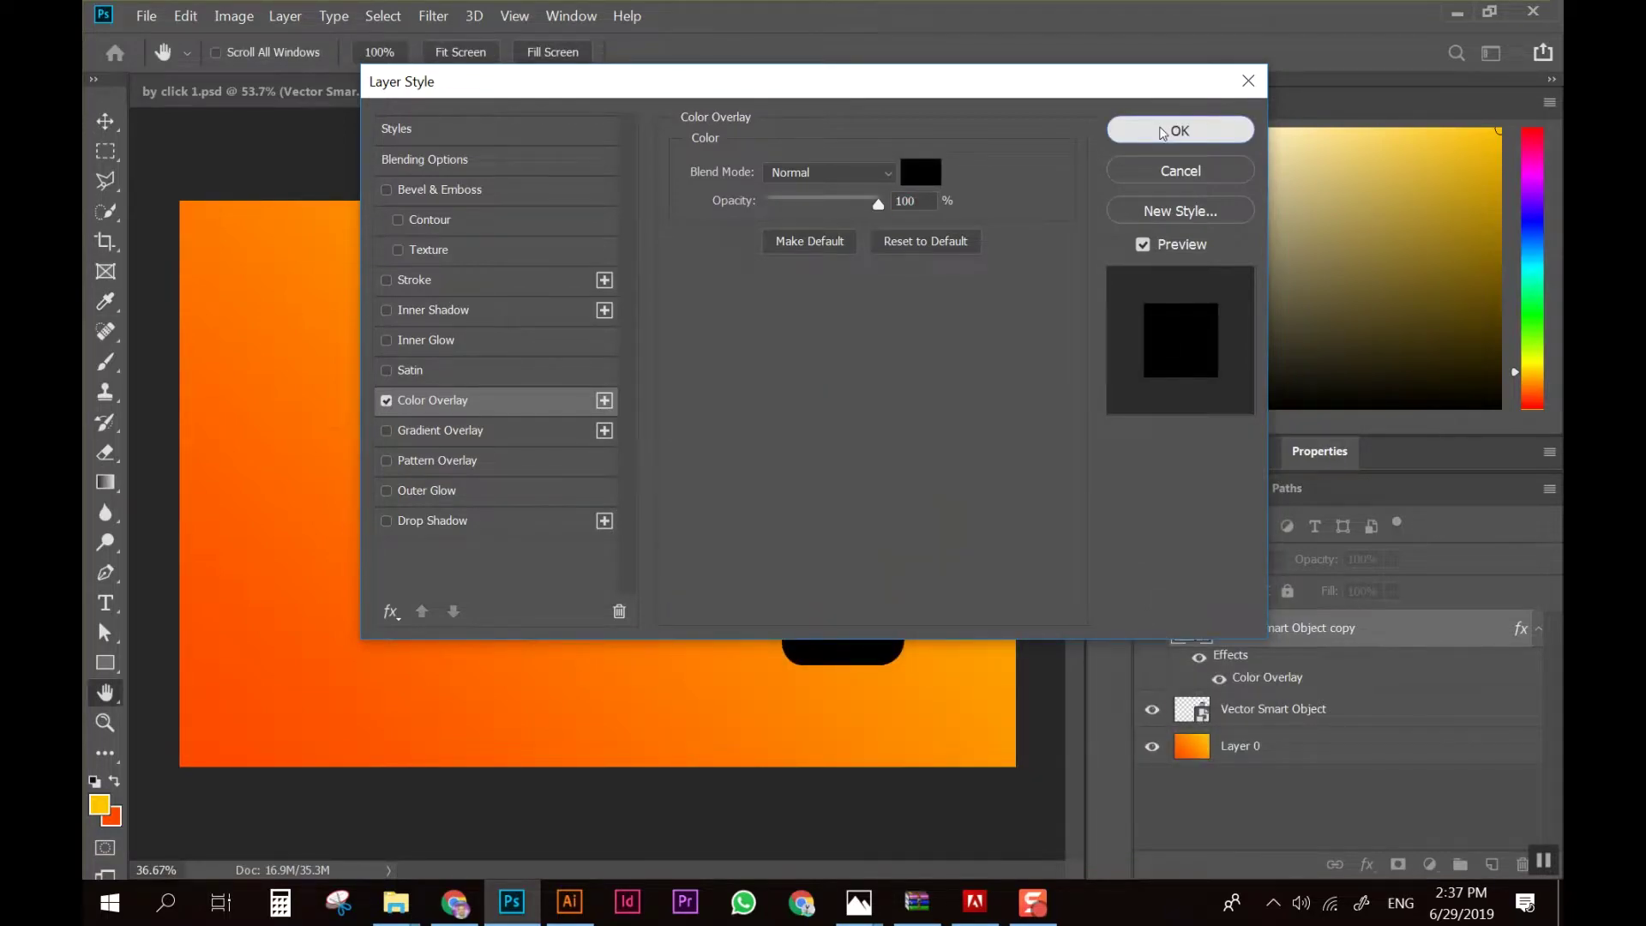
left_click(1162, 133)
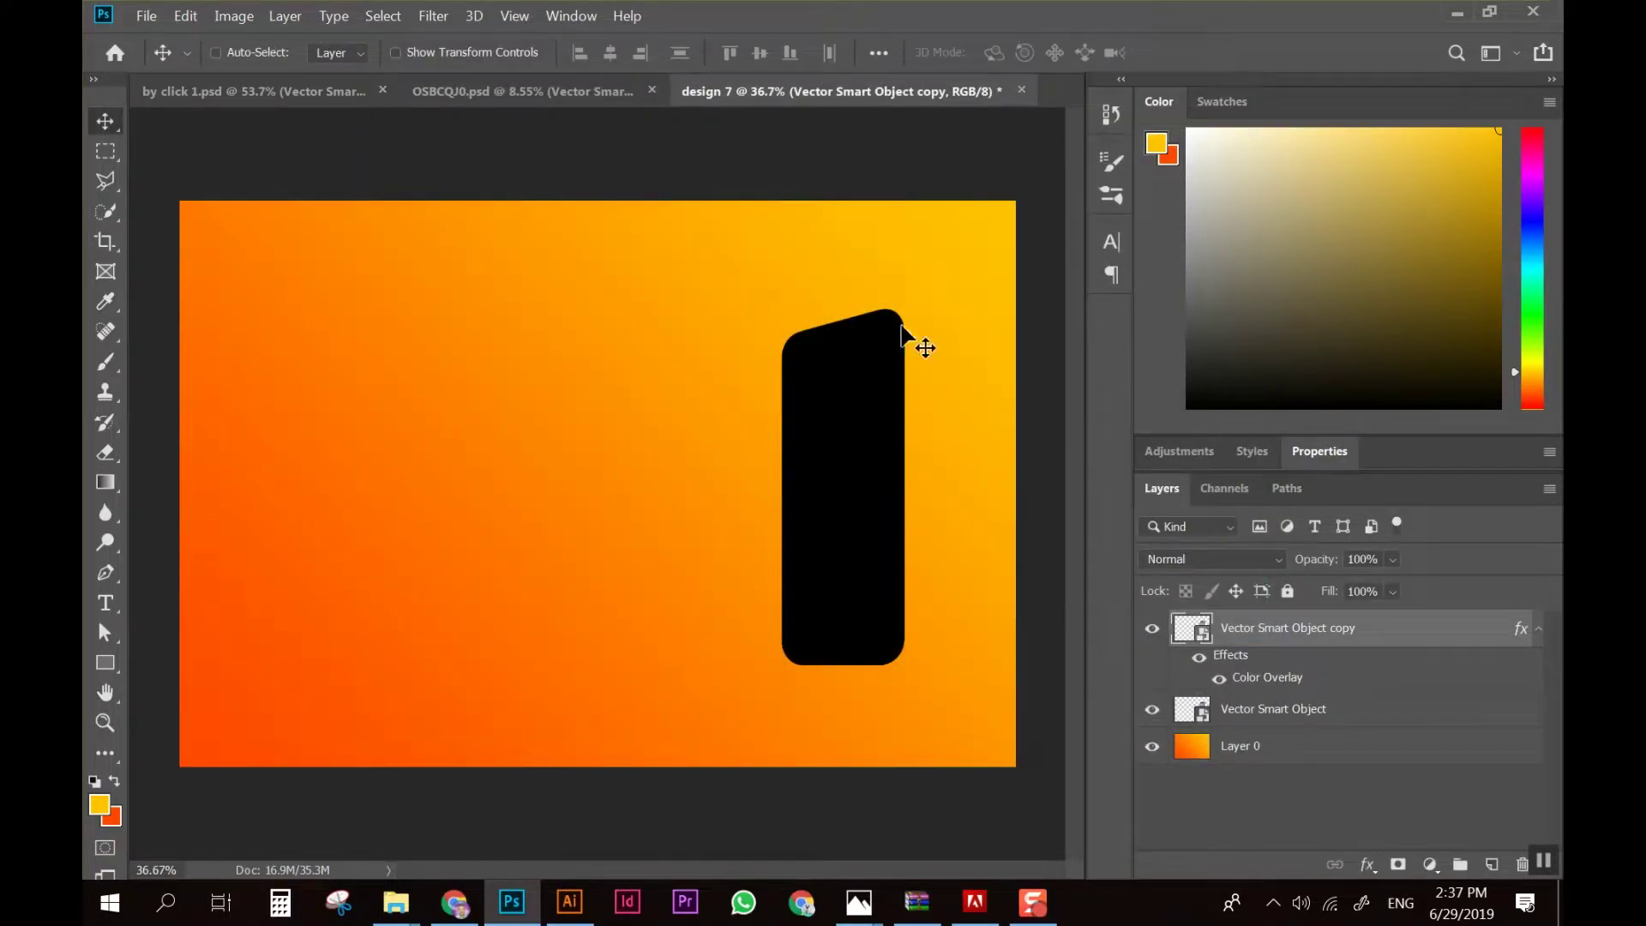
Place the original phone above the black copy and rasterize the copy's layer style
left_click_drag(1315, 708, 1339, 643)
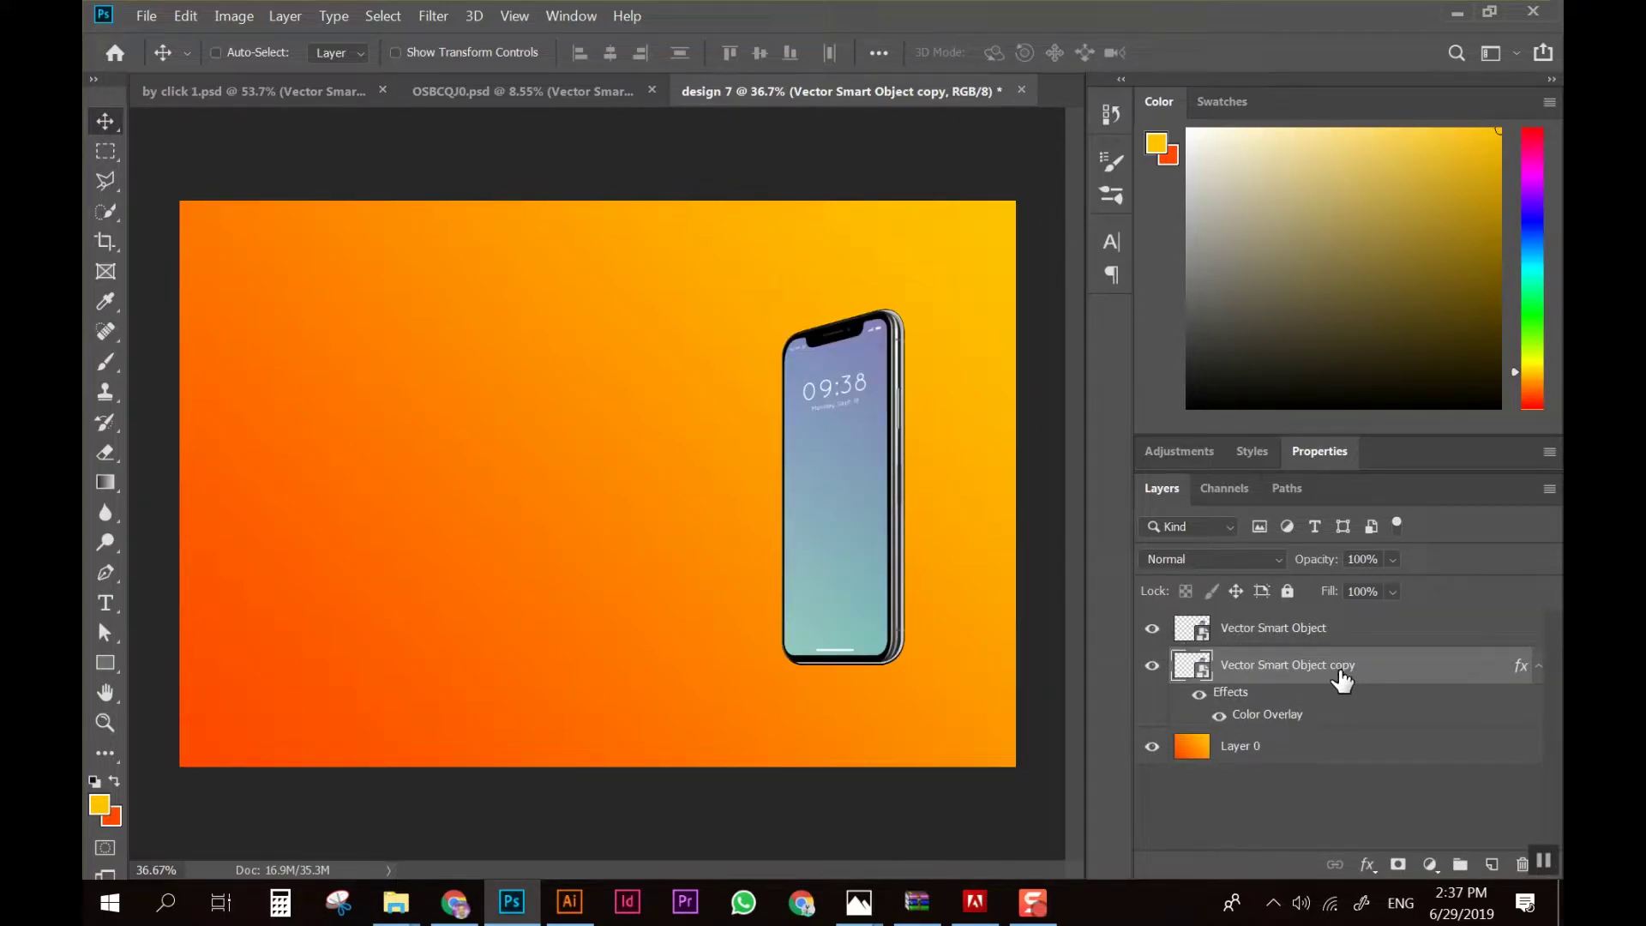
left_click(1152, 628)
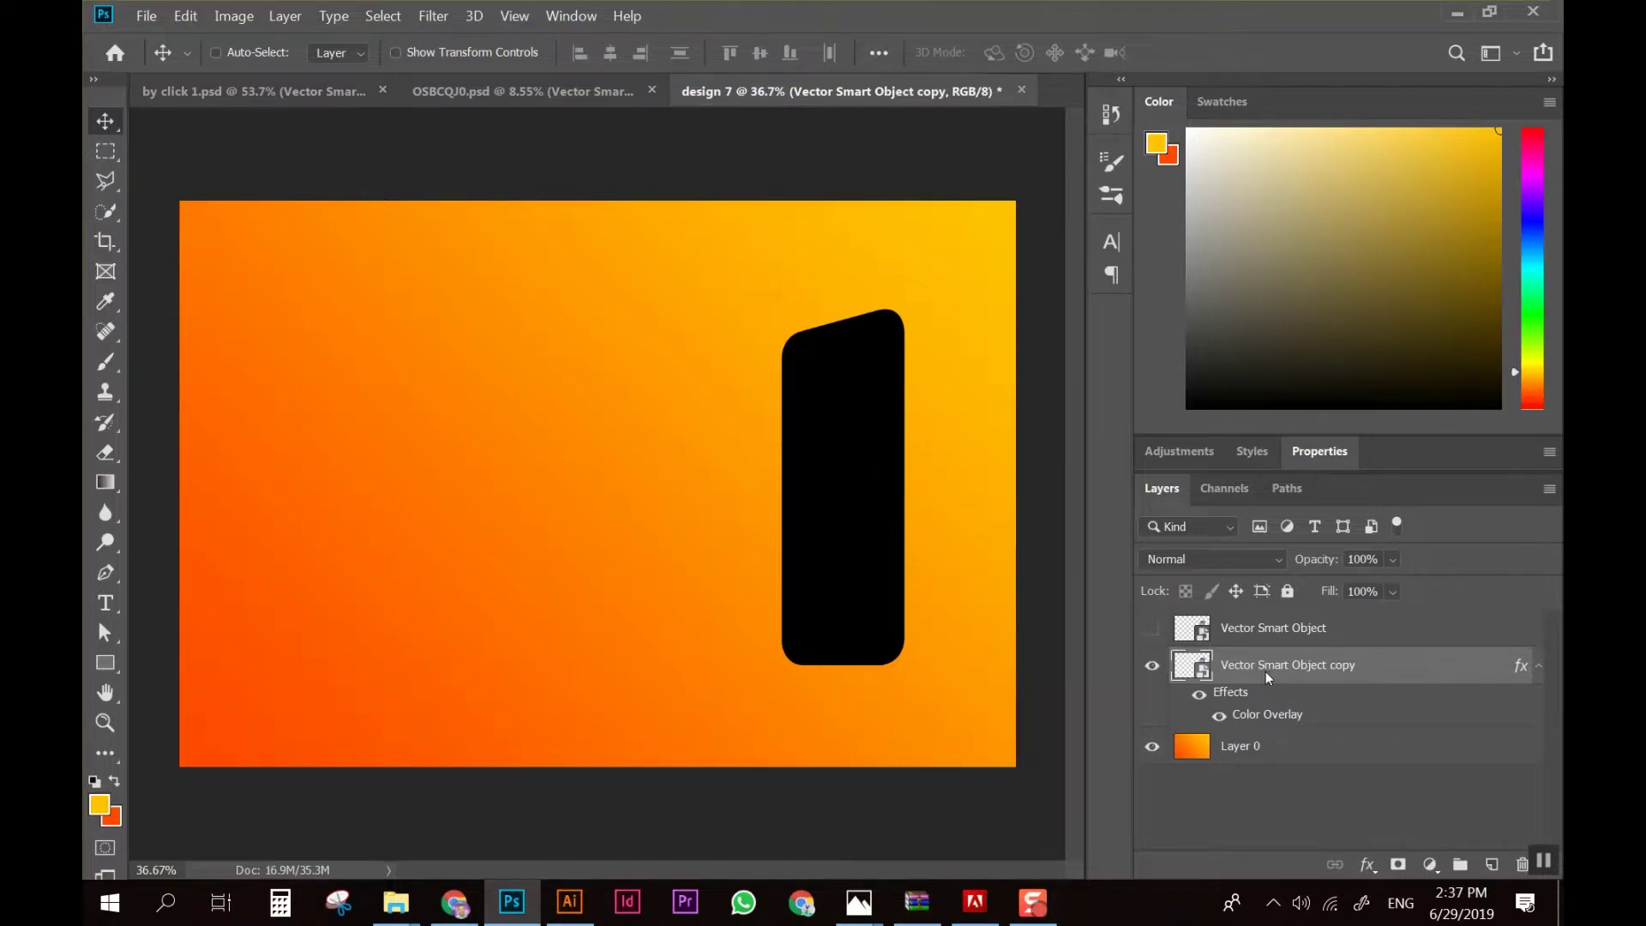
right_click(1268, 677)
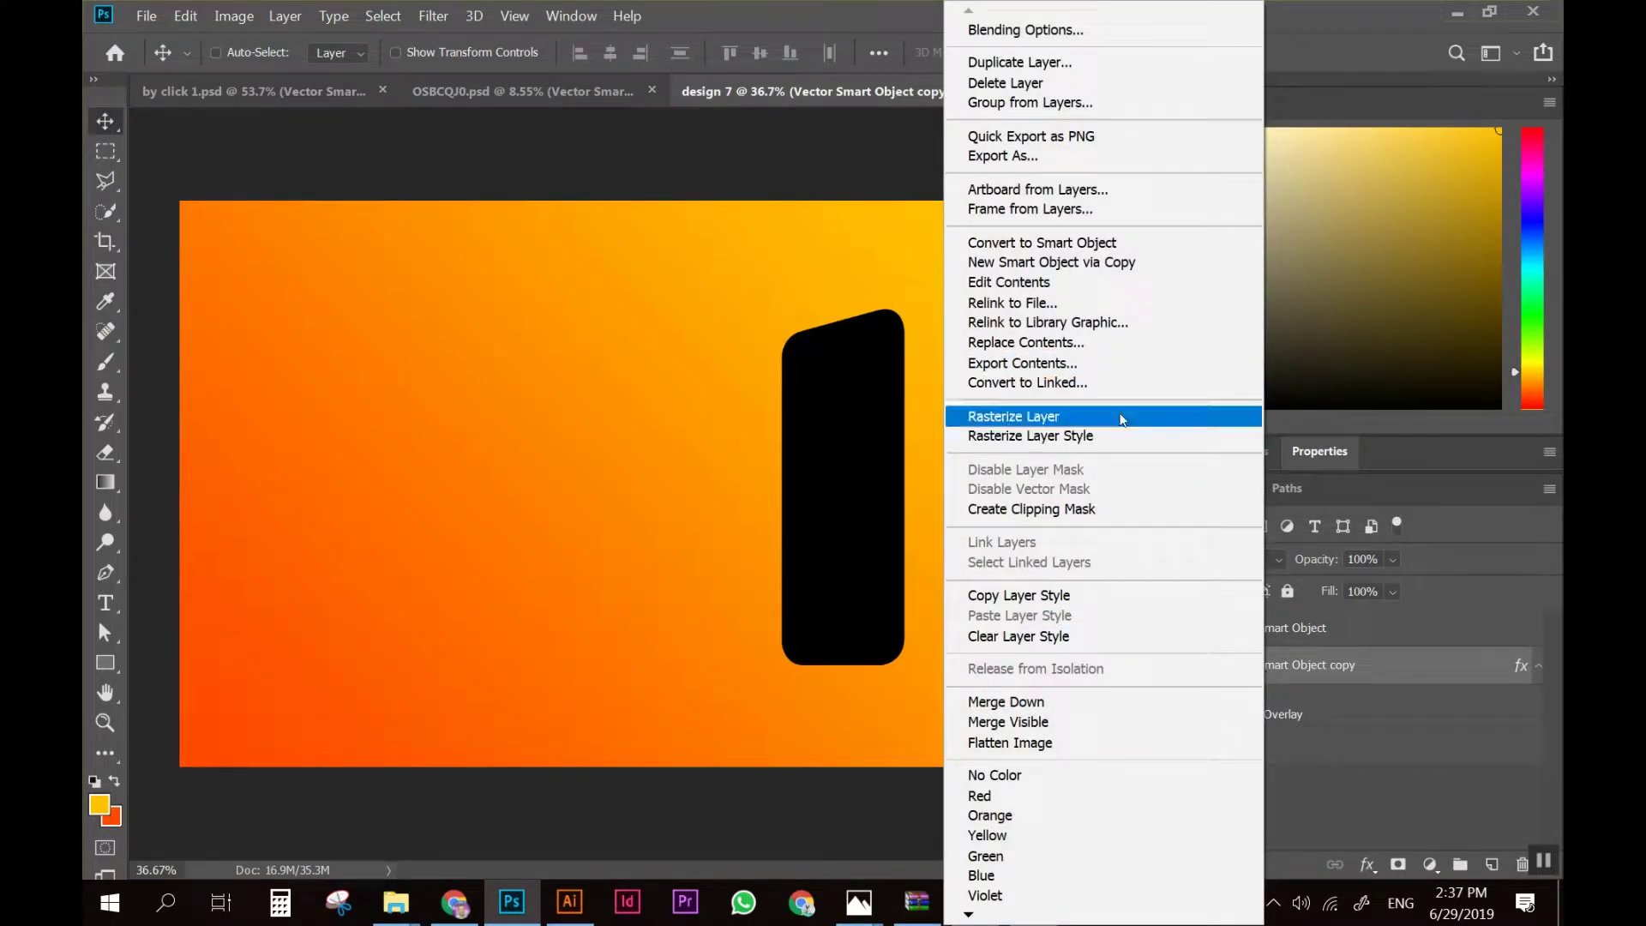
left_click(1035, 436)
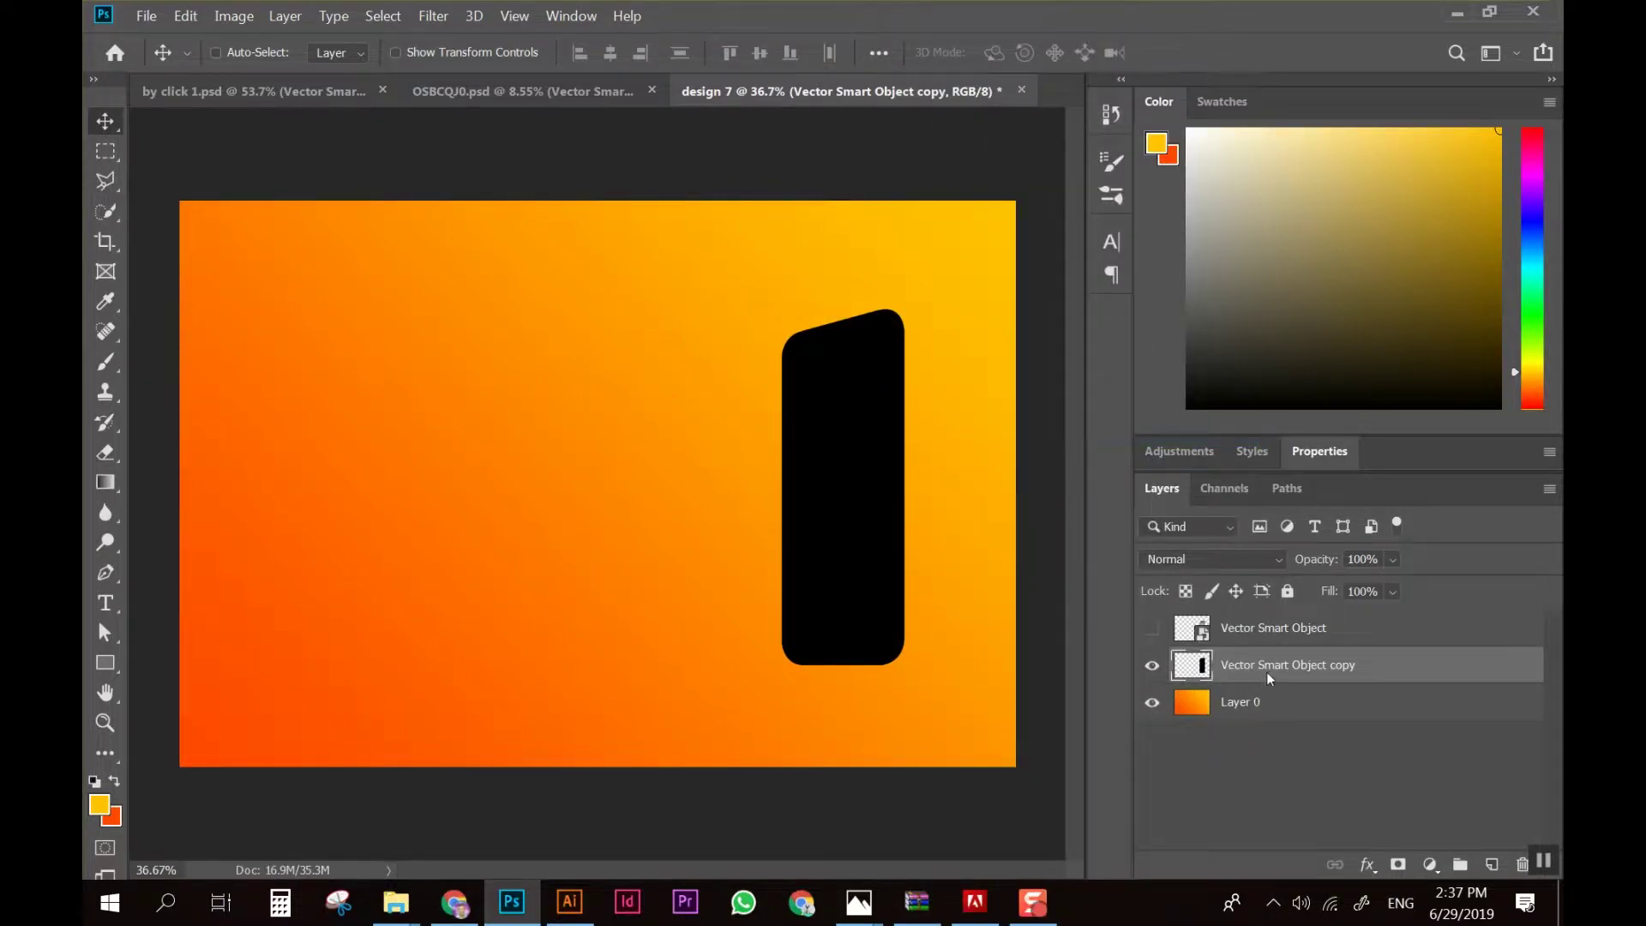
right_click(1268, 679)
left_click(1305, 669)
left_click(1151, 629)
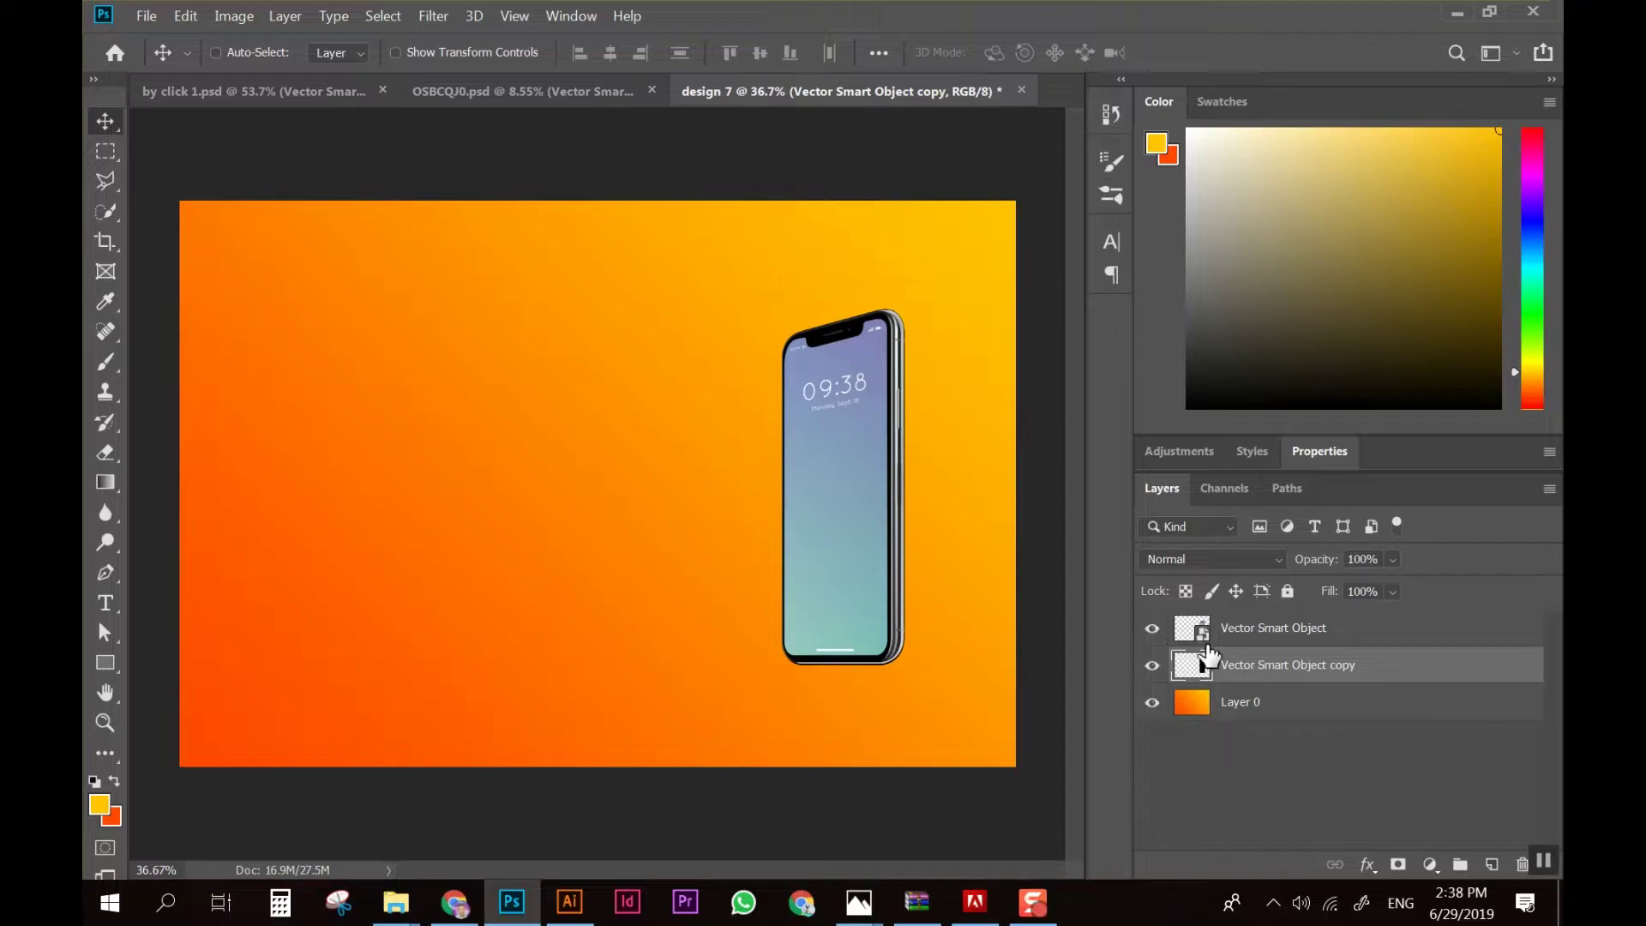
Distort the black silhouette into a flat shadow stretching right from the phone's base
key("ctrl")
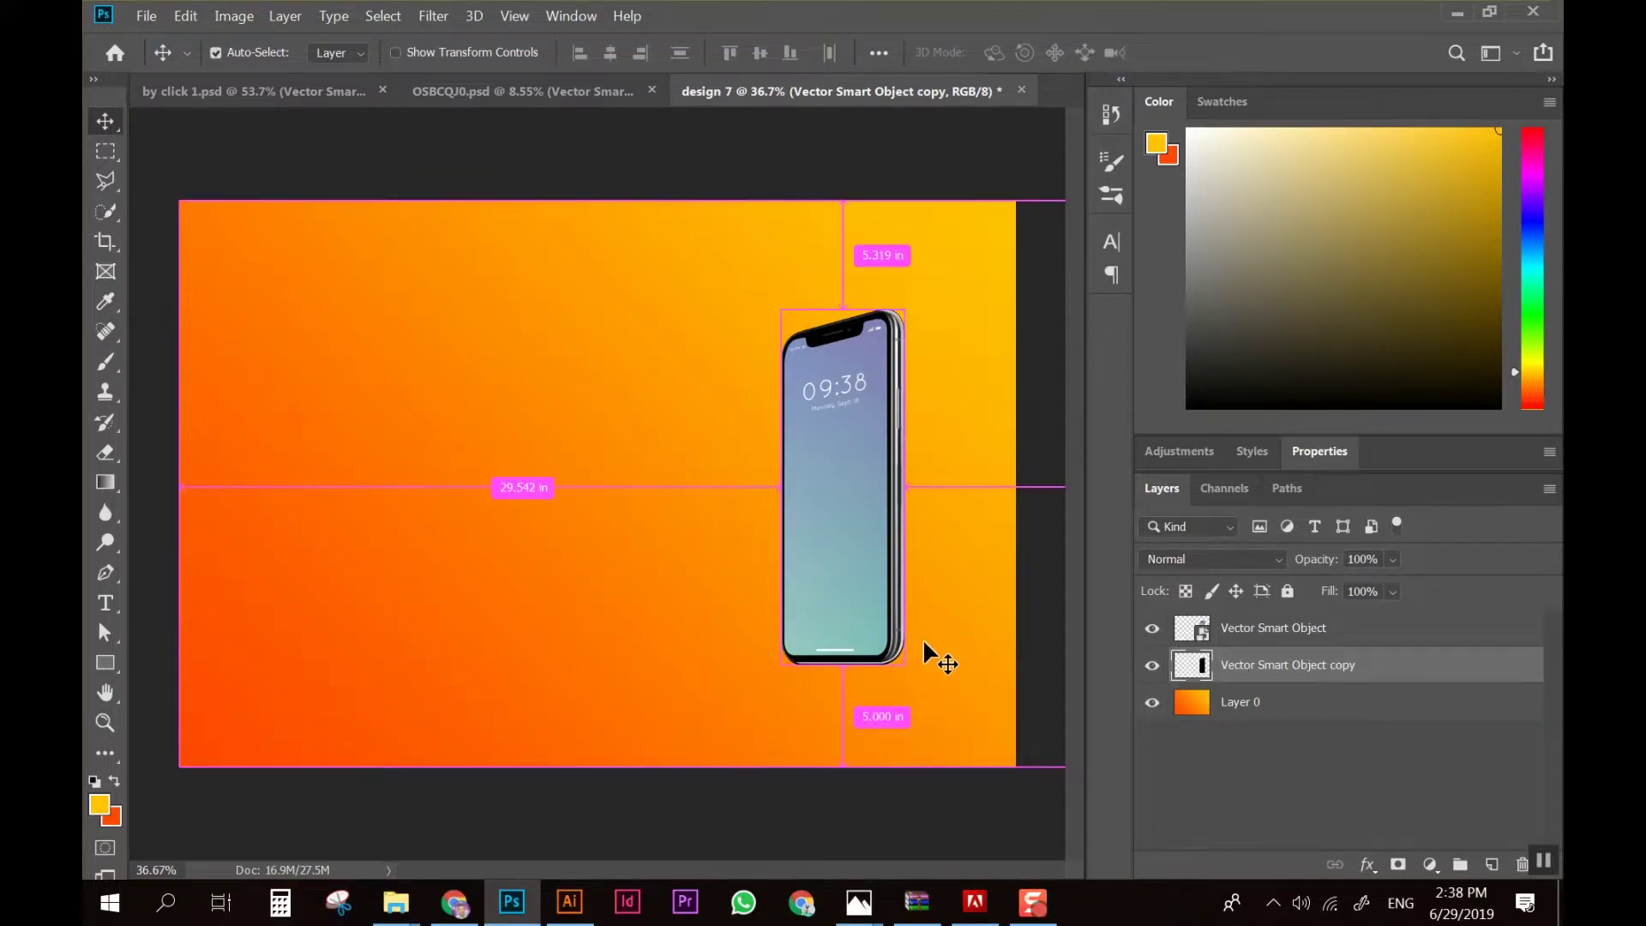
key("ctrl+t")
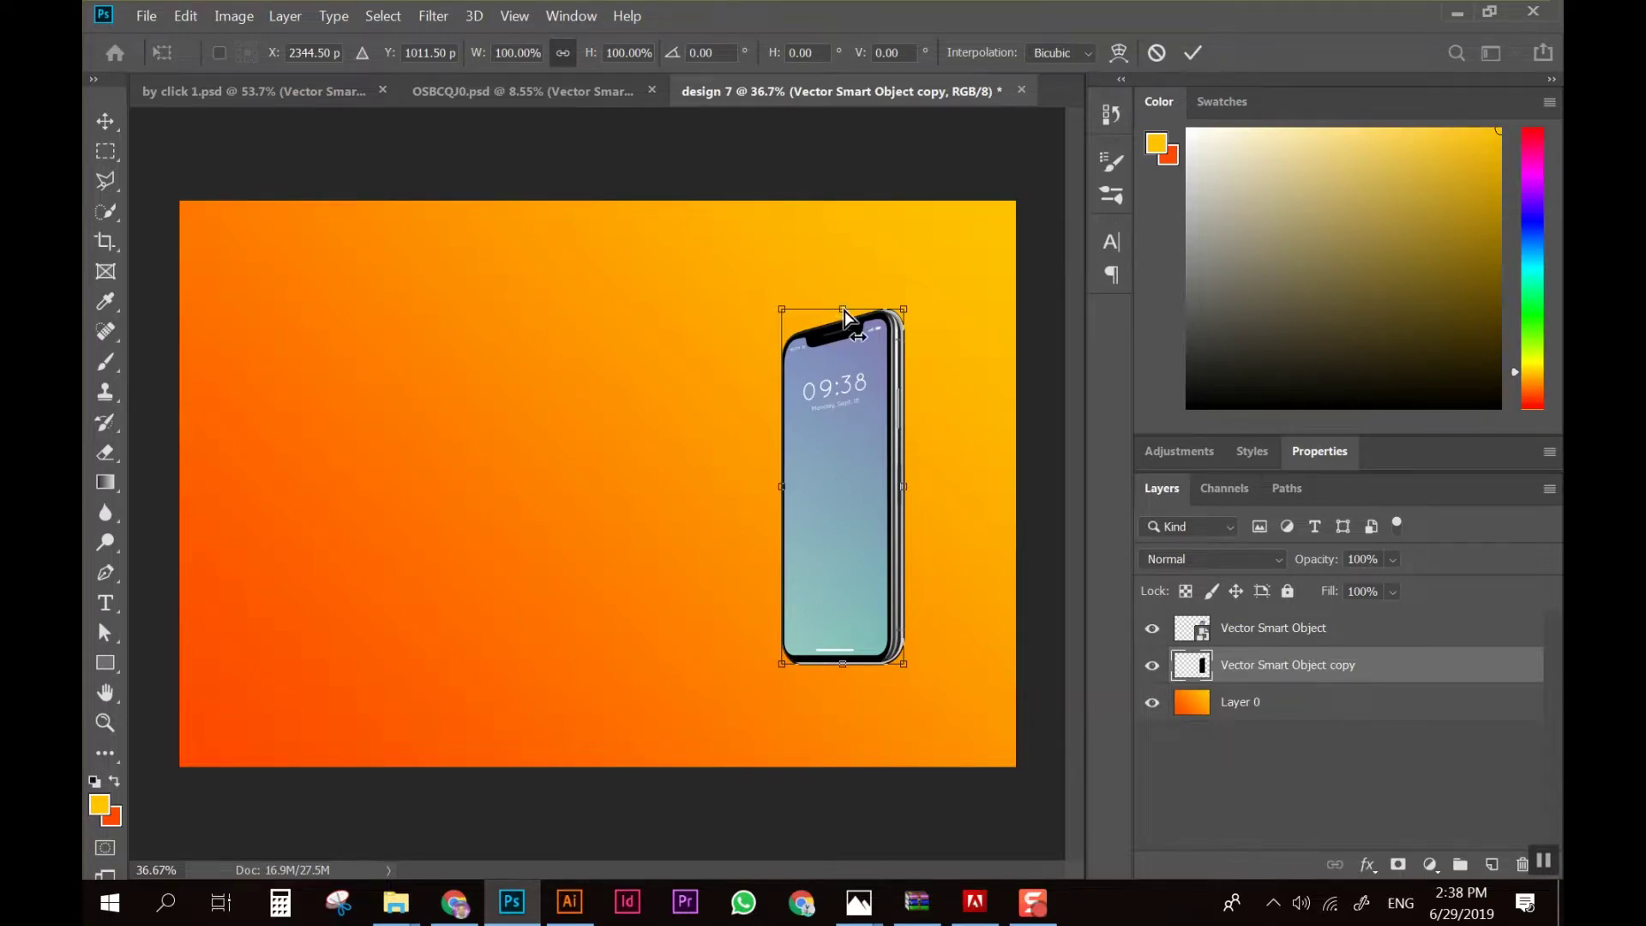
mouse_move(846, 310)
left_mouse_down()
mouse_move(918, 368)
mouse_move(973, 489)
mouse_move(880, 420)
mouse_move(913, 420)
left_mouse_up()
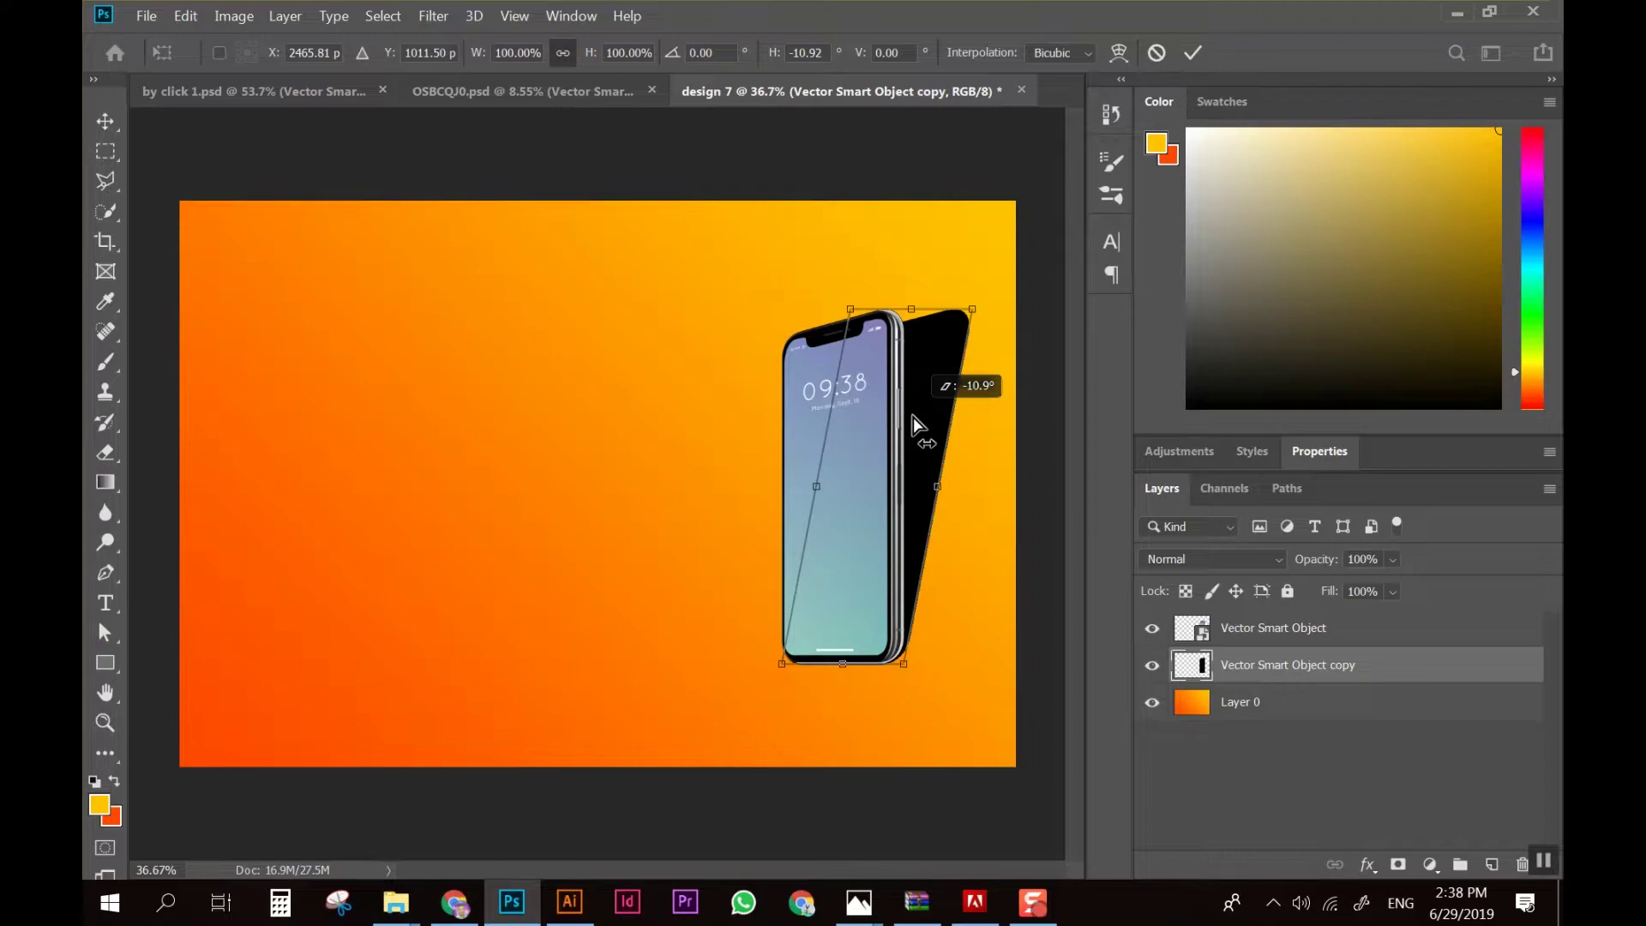
mouse_move(913, 417)
left_mouse_down()
mouse_move(930, 429)
mouse_move(950, 598)
mouse_move(971, 630)
left_mouse_up()
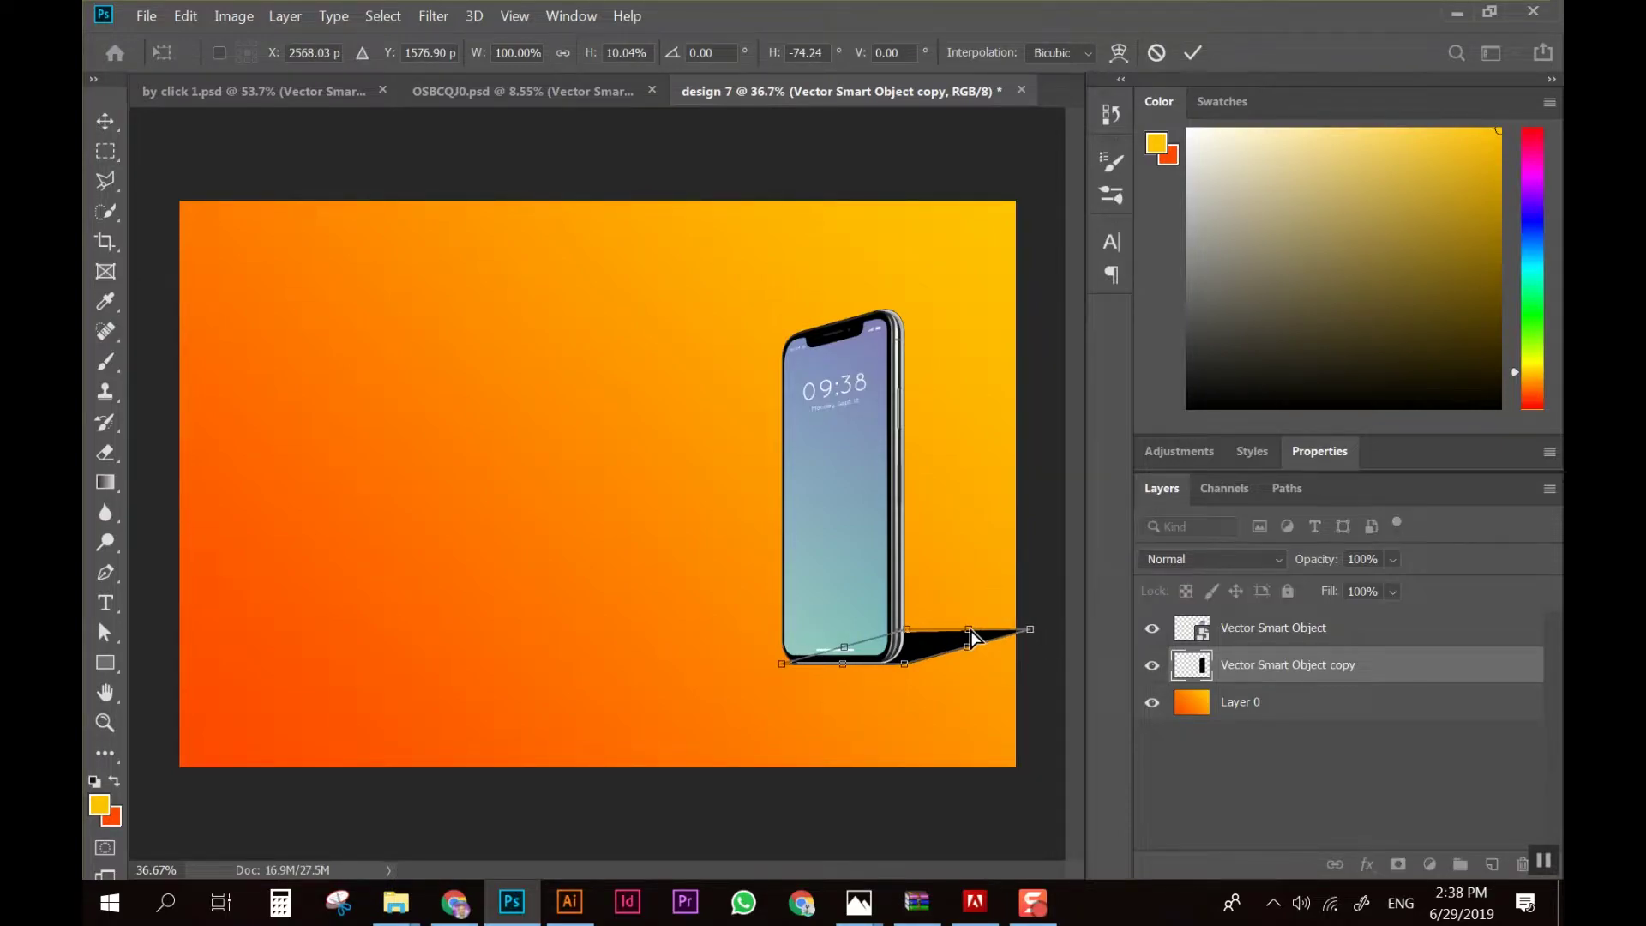
key("Return")
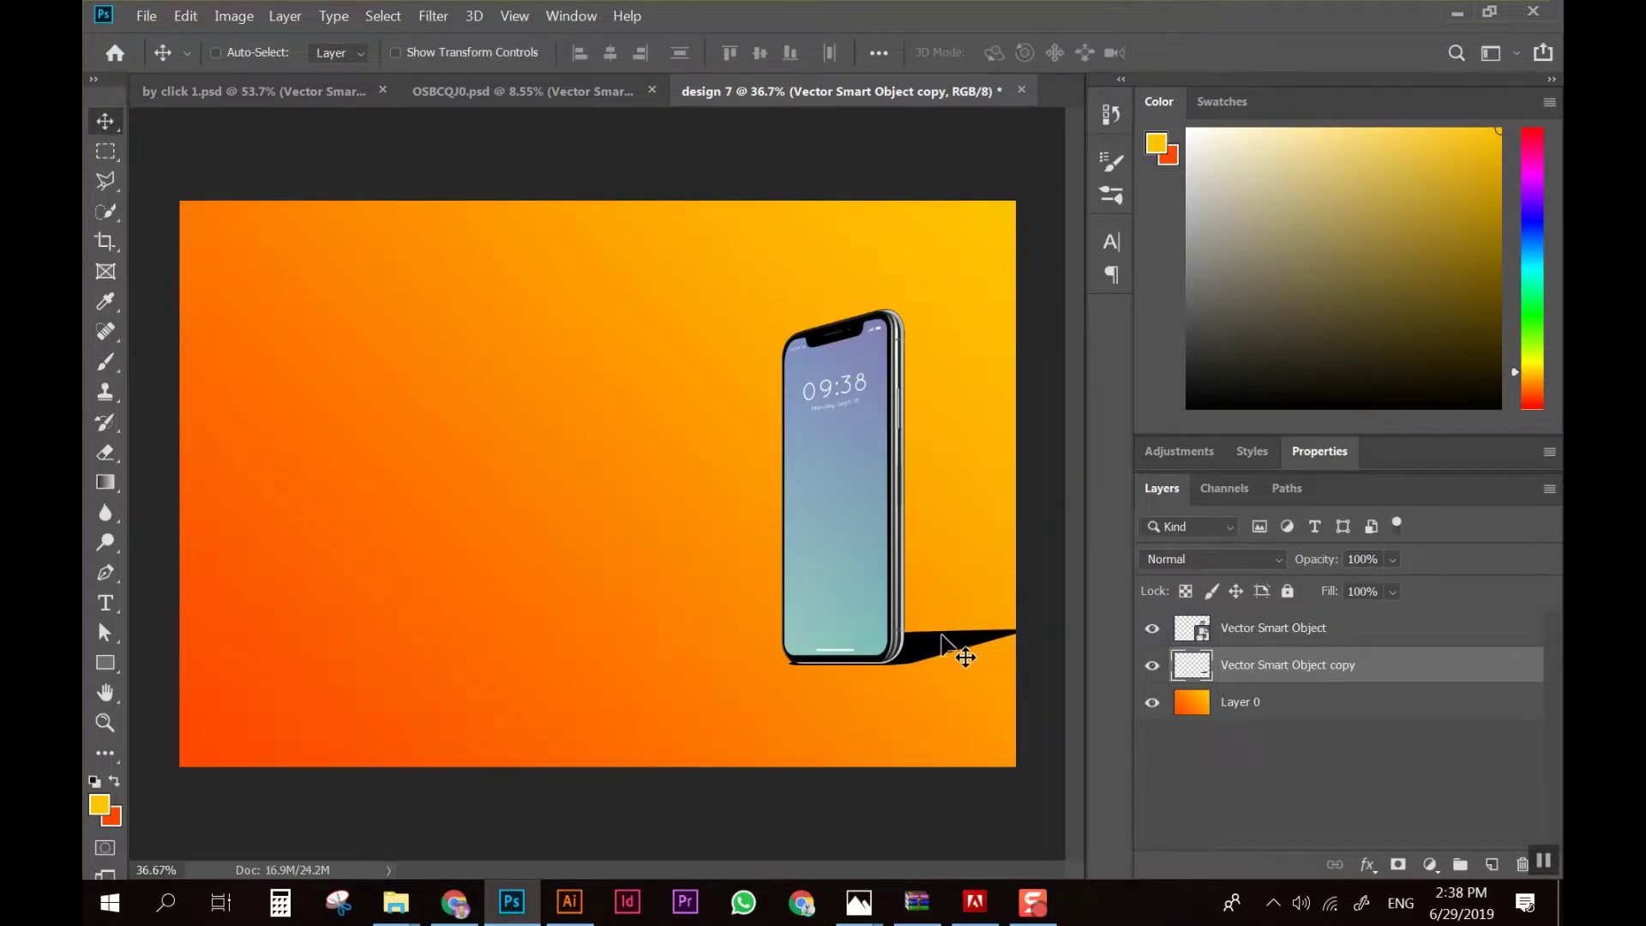
left_click_drag(947, 649, 941, 653)
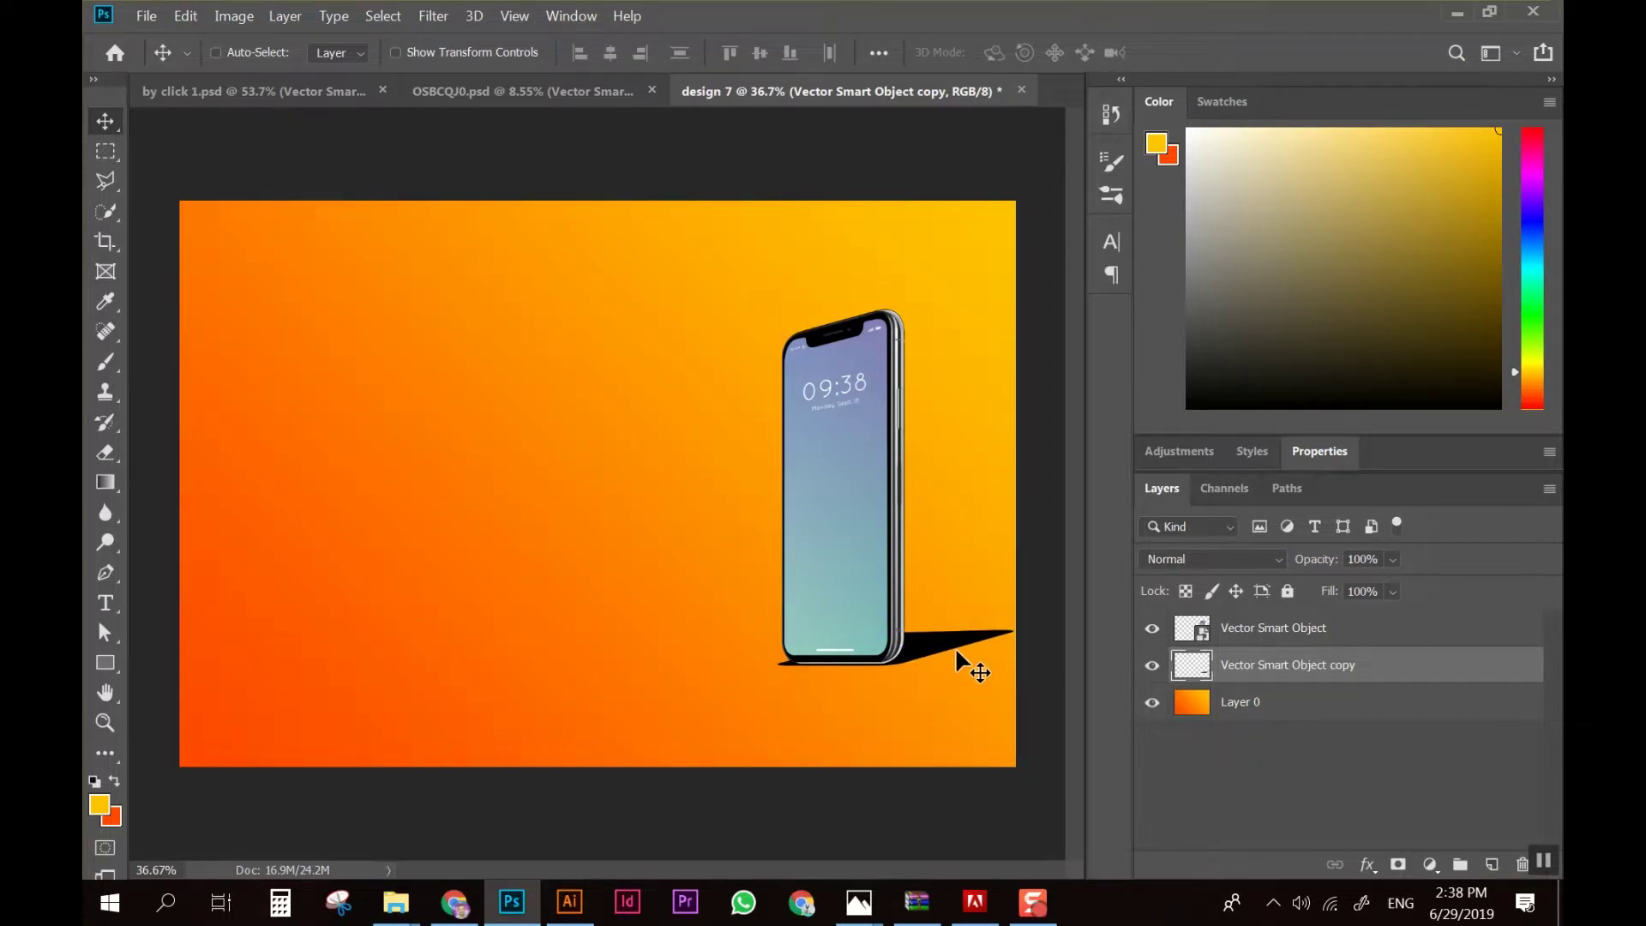
left_click_drag(960, 660, 955, 649)
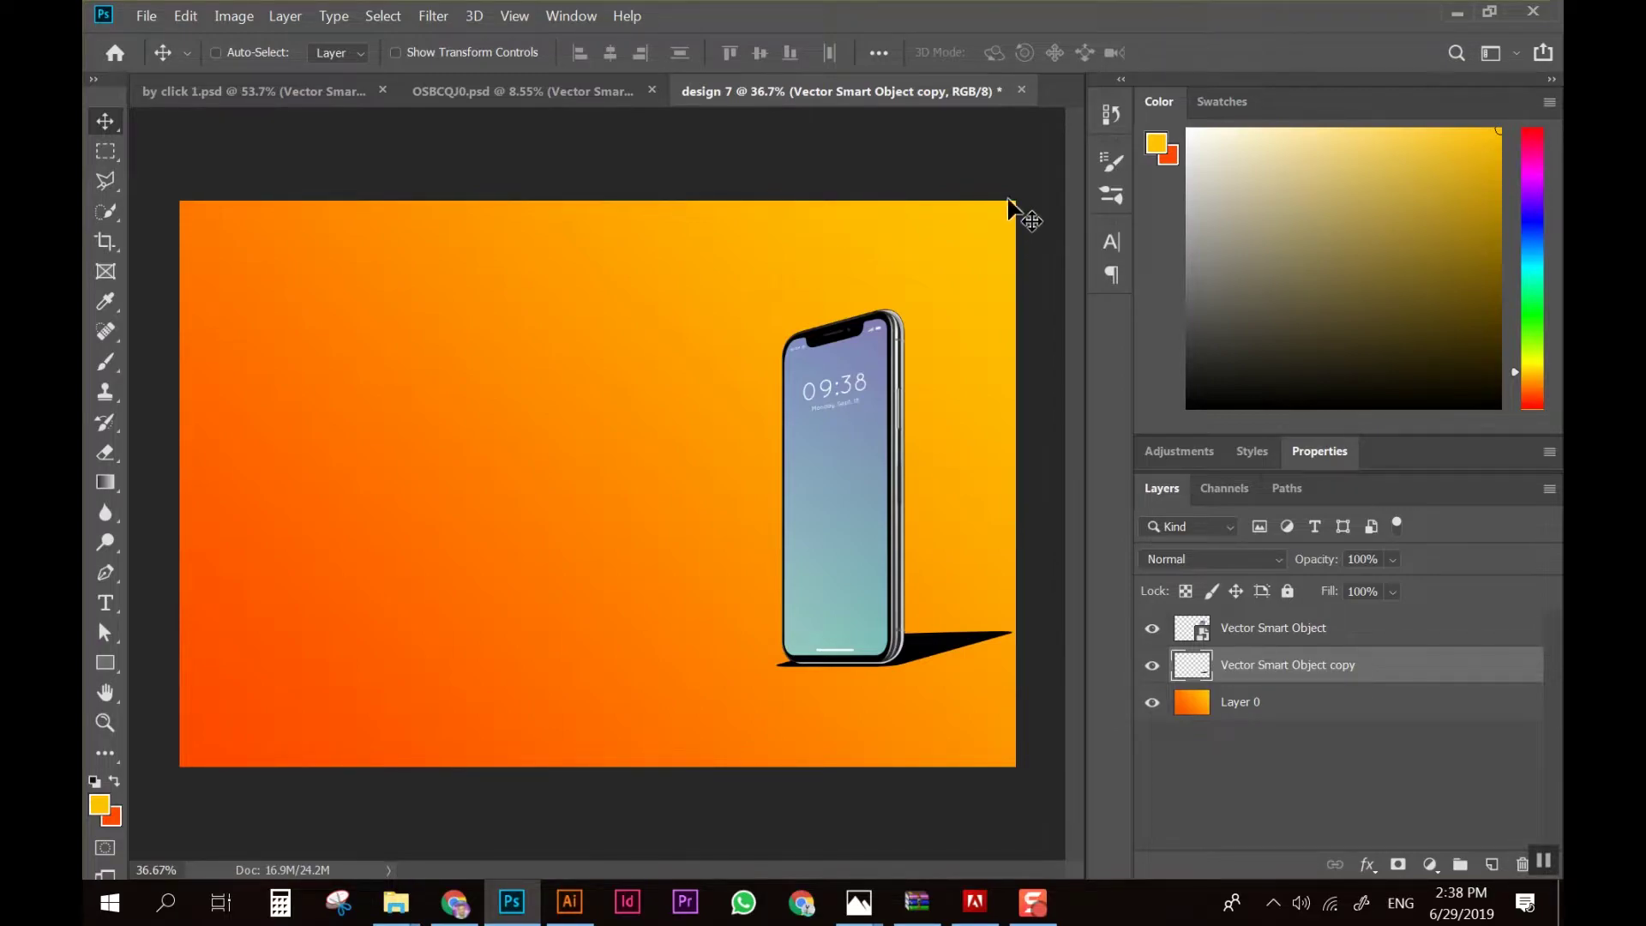
left_click(105, 361)
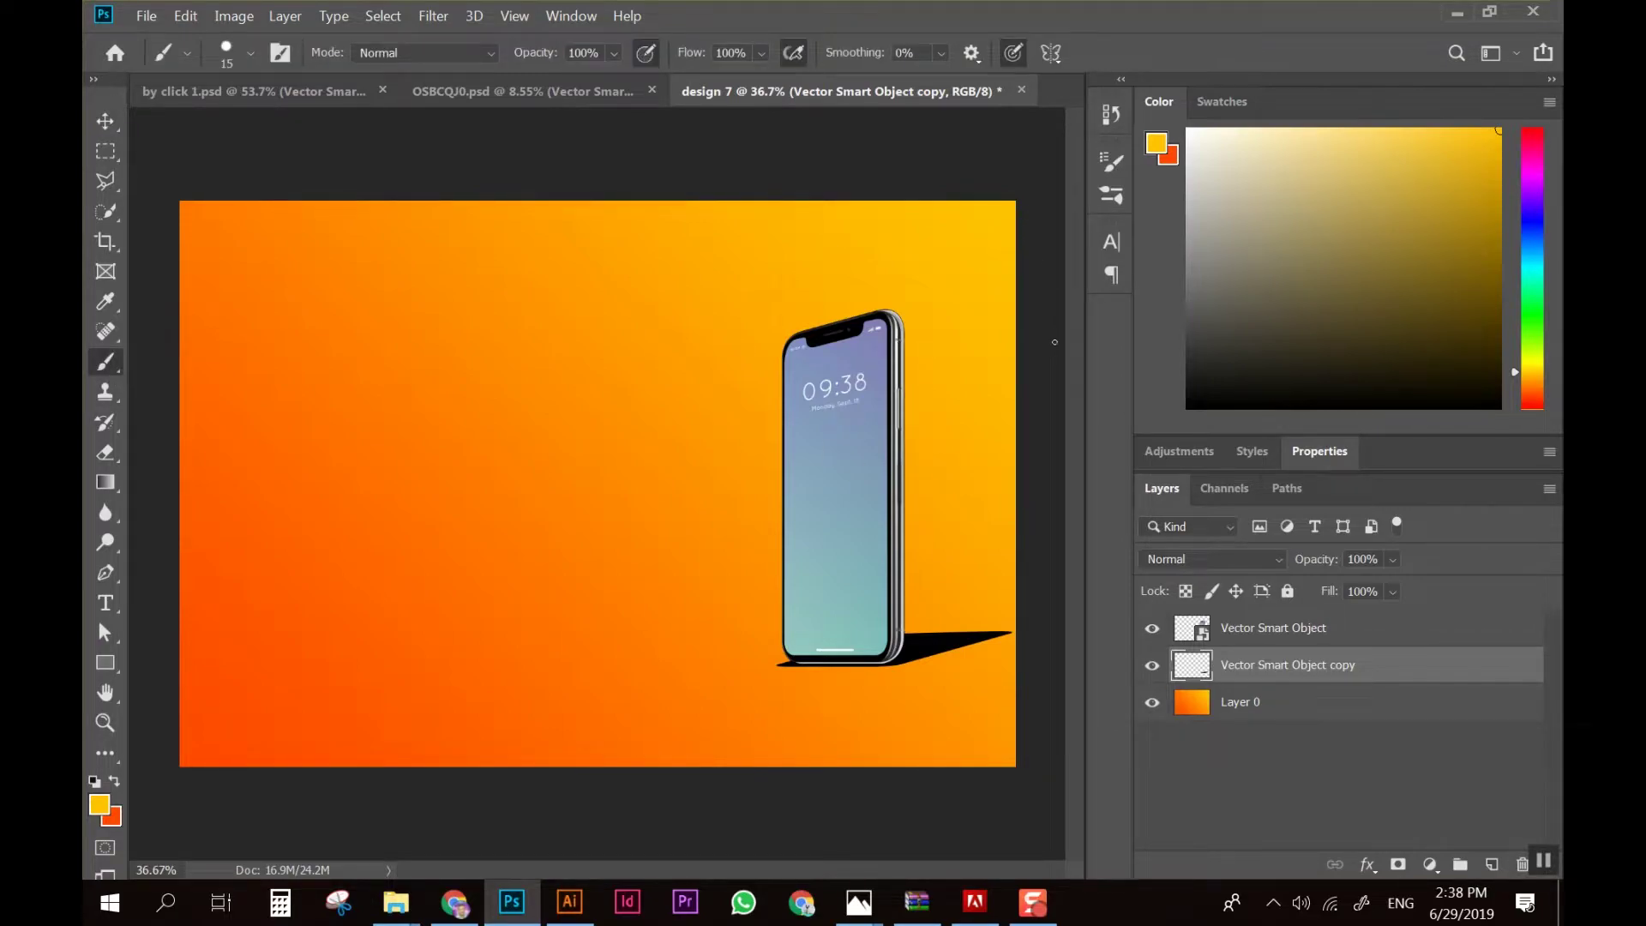
left_click_drag(1234, 291, 1500, 409)
left_click_drag(993, 216, 927, 301)
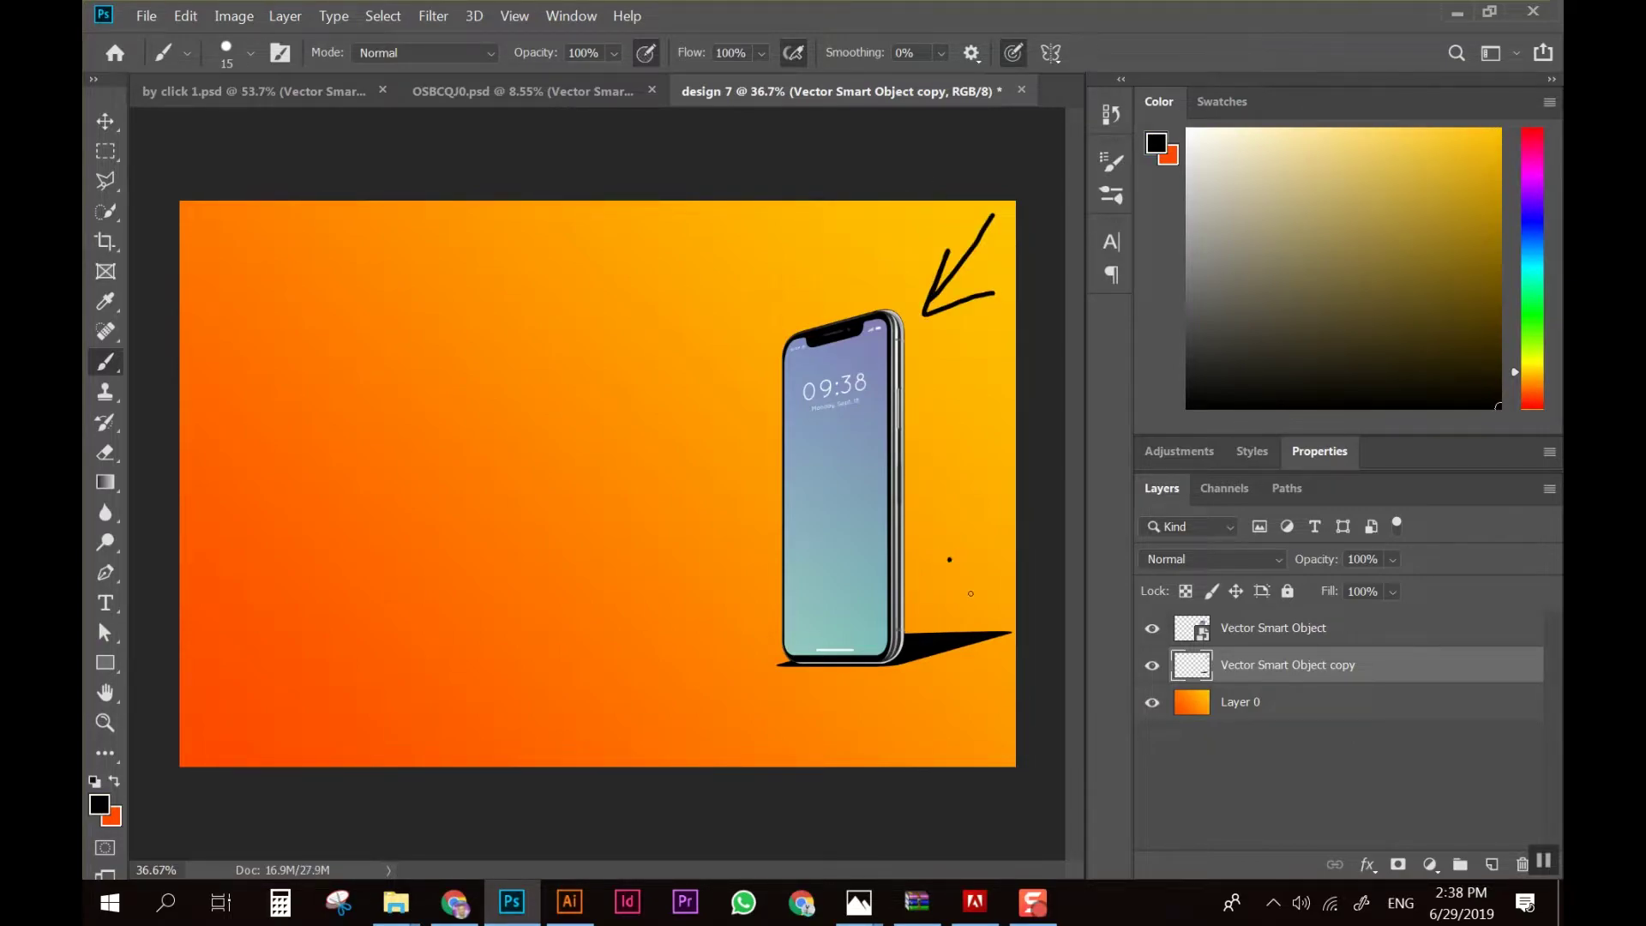
key("ctrl+z")
mouse_move(756, 650)
left_mouse_down()
mouse_move(613, 709)
mouse_move(932, 671)
left_mouse_up()
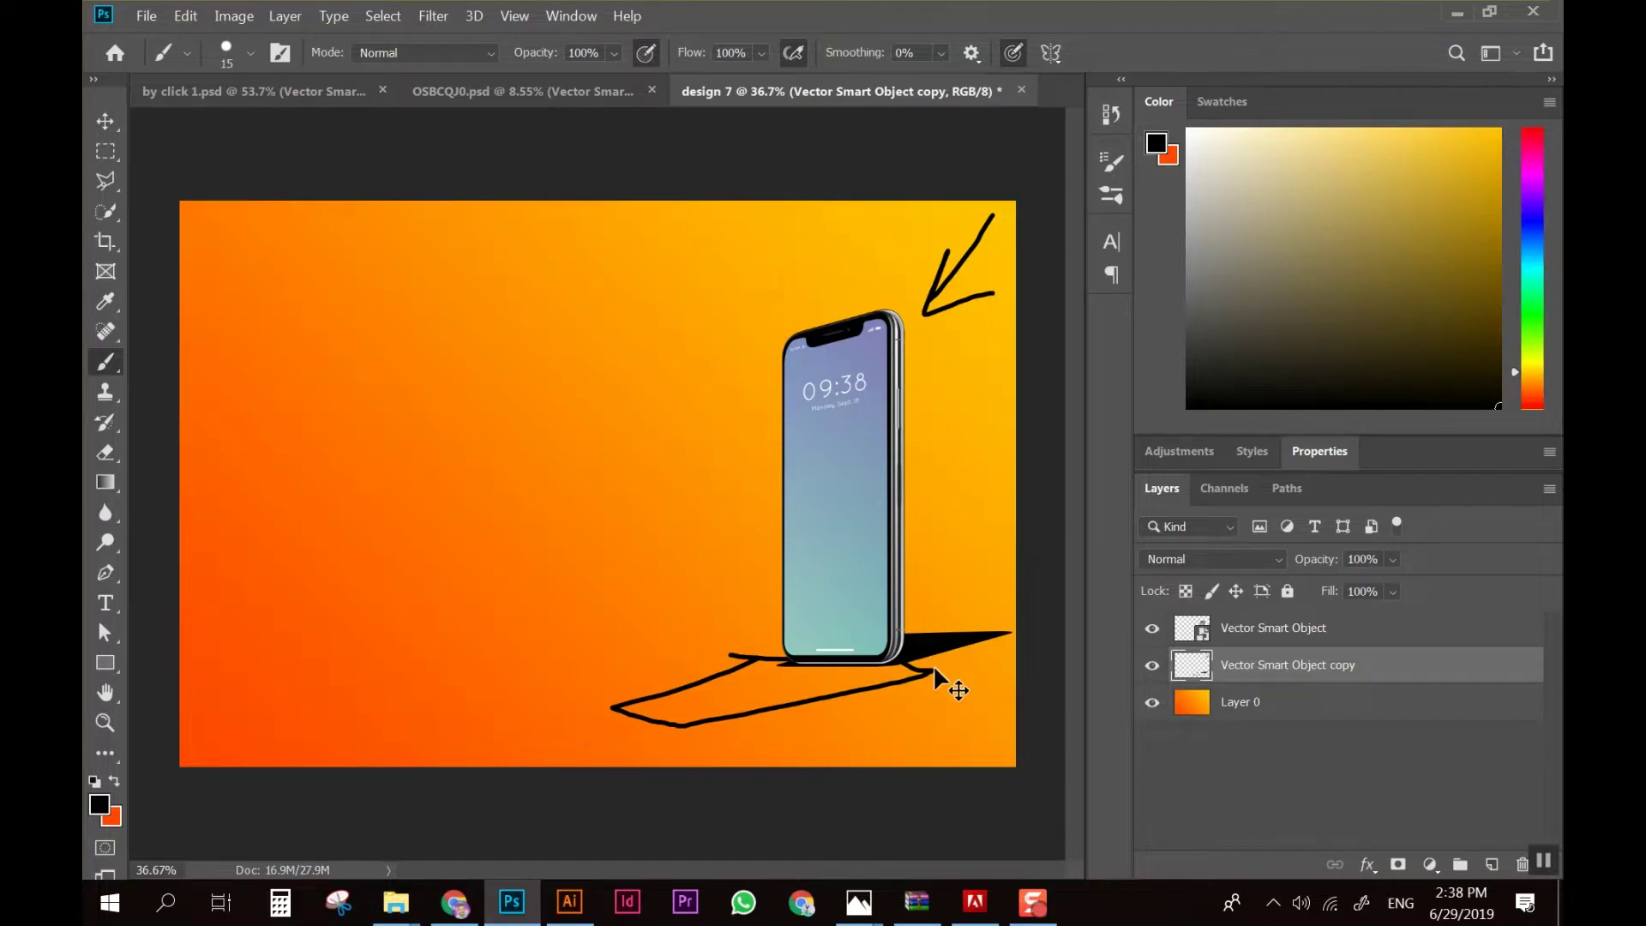
key("ctrl+z")
key("ctrl+z")
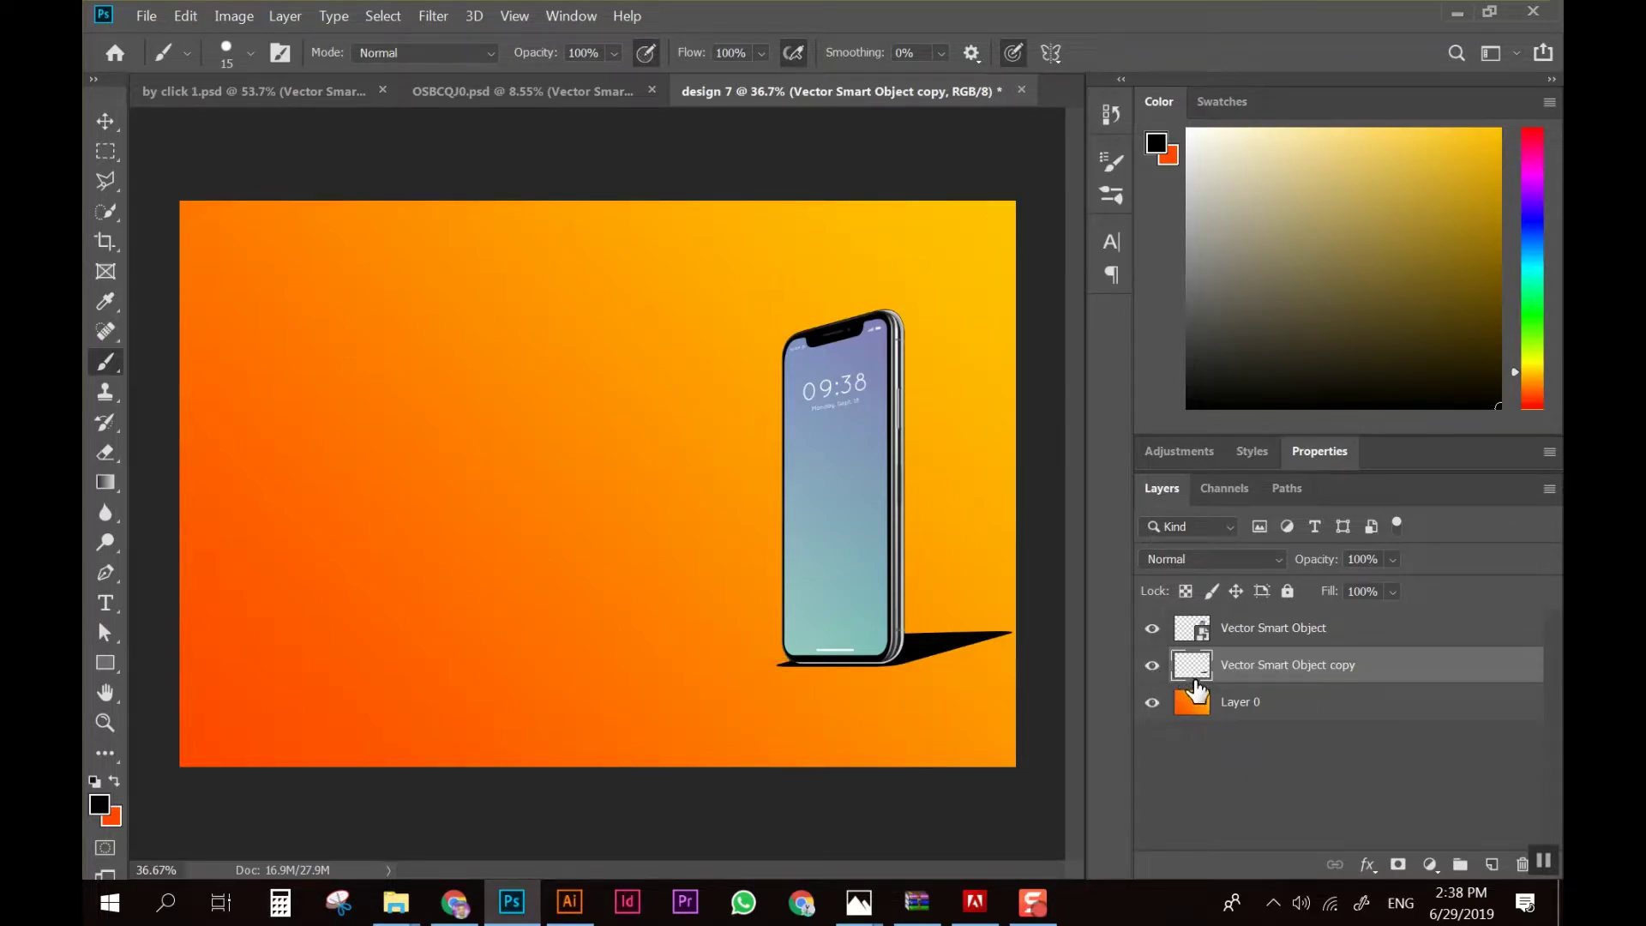
left_click(1253, 710)
mouse_move(1229, 710)
left_mouse_down()
mouse_move(997, 593)
mouse_move(1187, 711)
mouse_move(907, 562)
left_mouse_up()
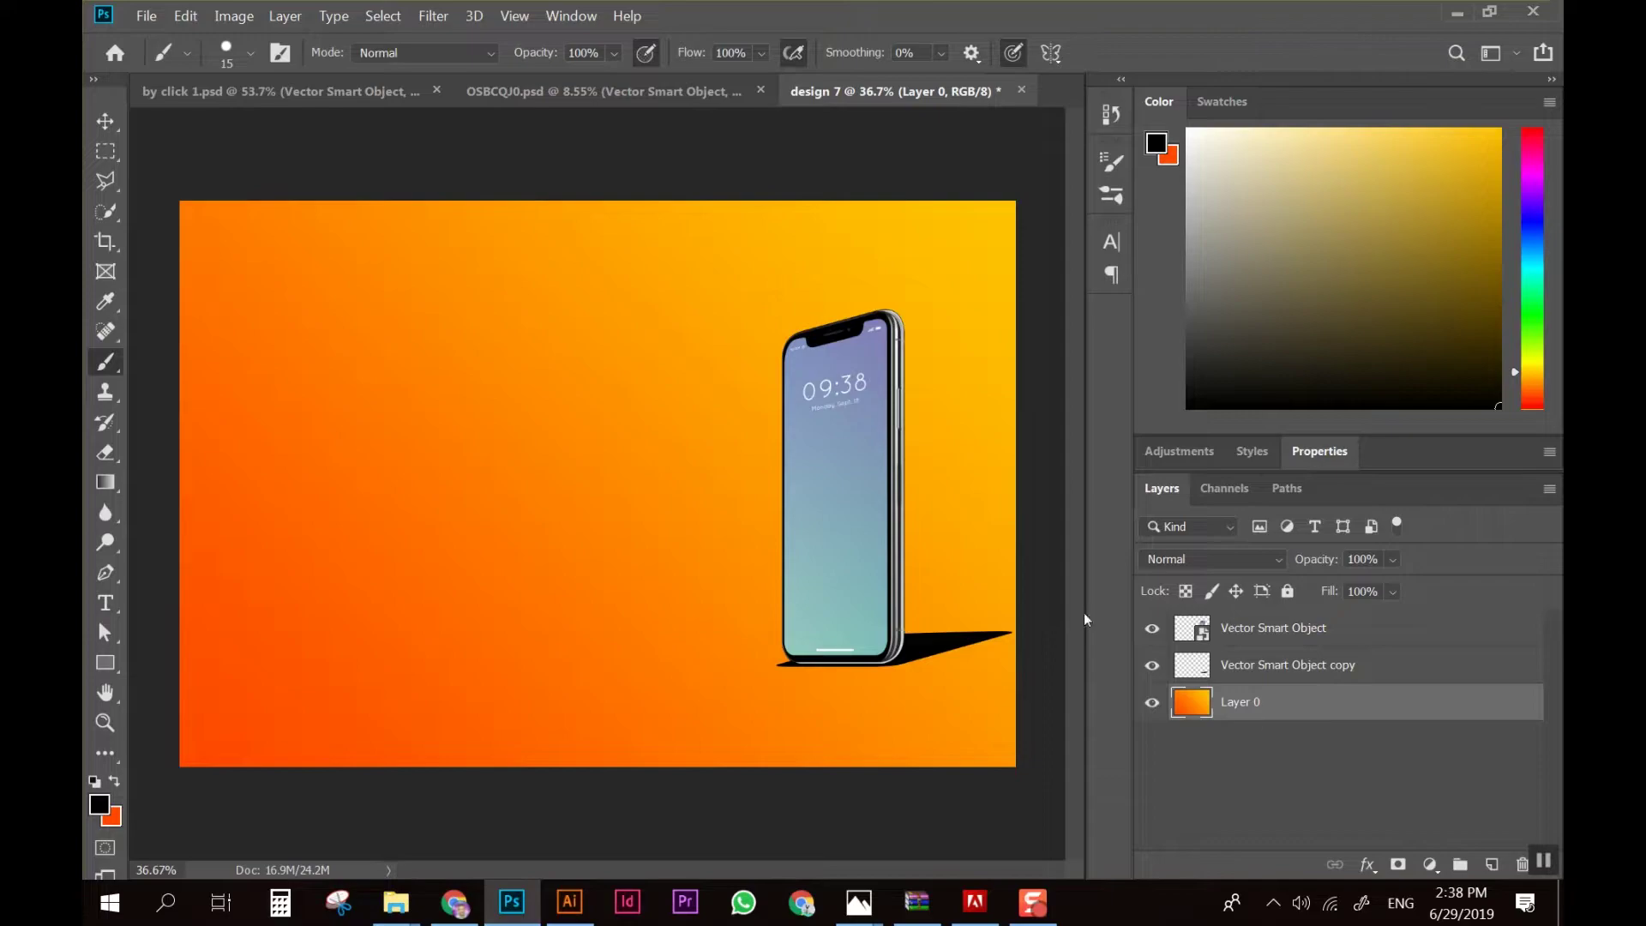
Flip the gradient background horizontally so yellow sits top-left, refitting it to the canvas
key("ctrl+t")
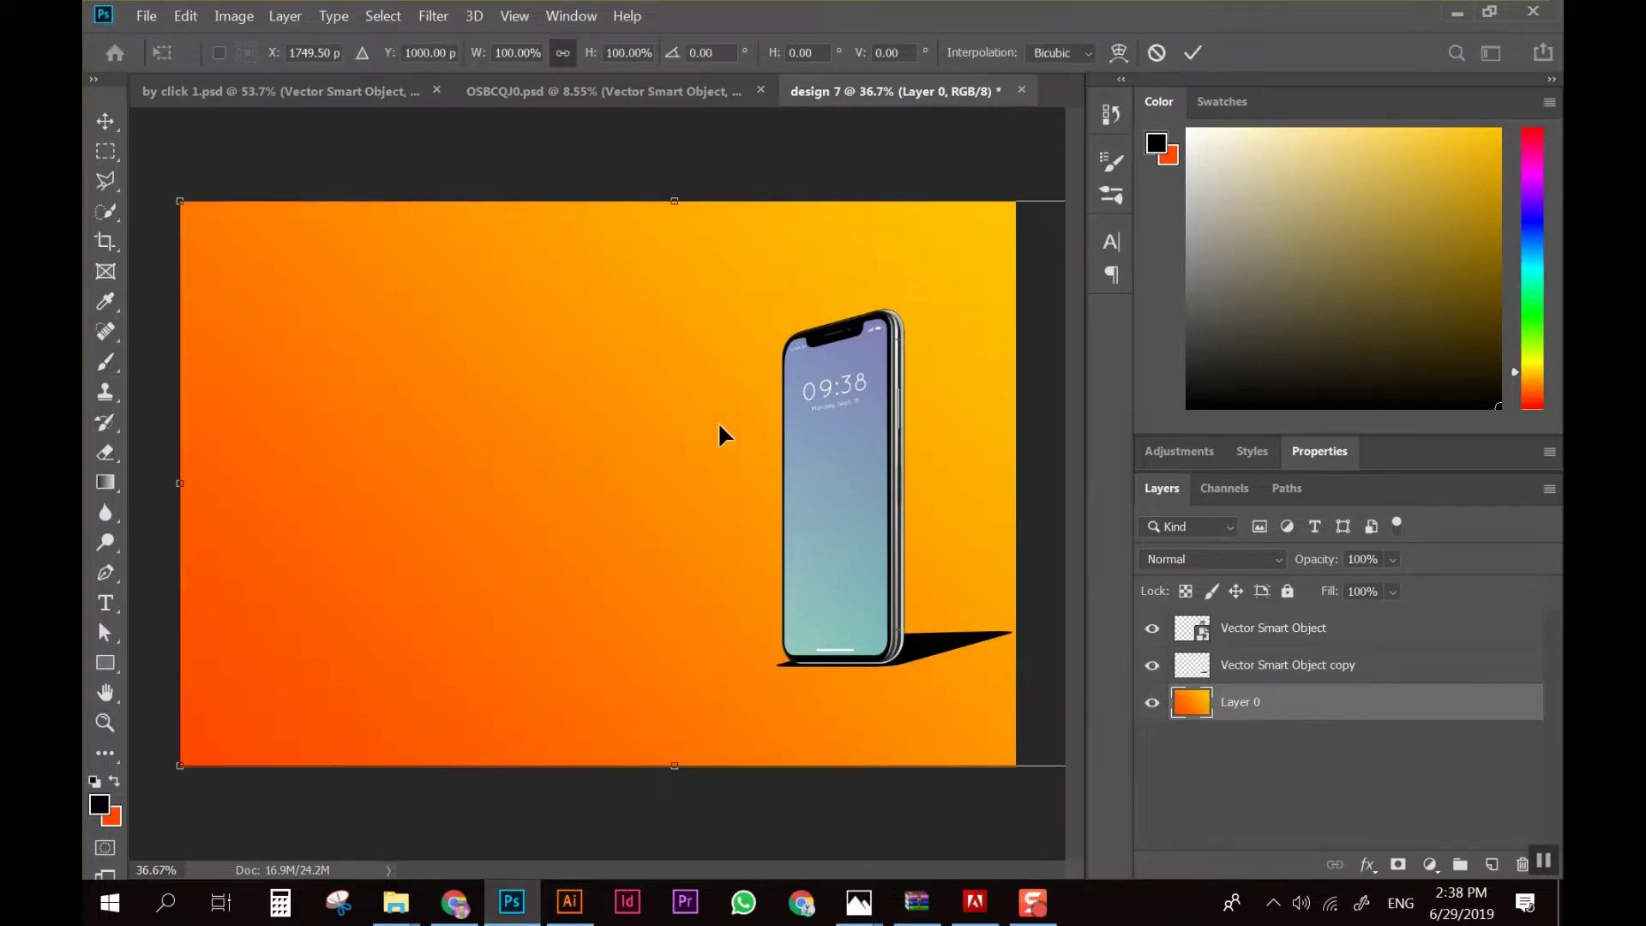
right_click(632, 419)
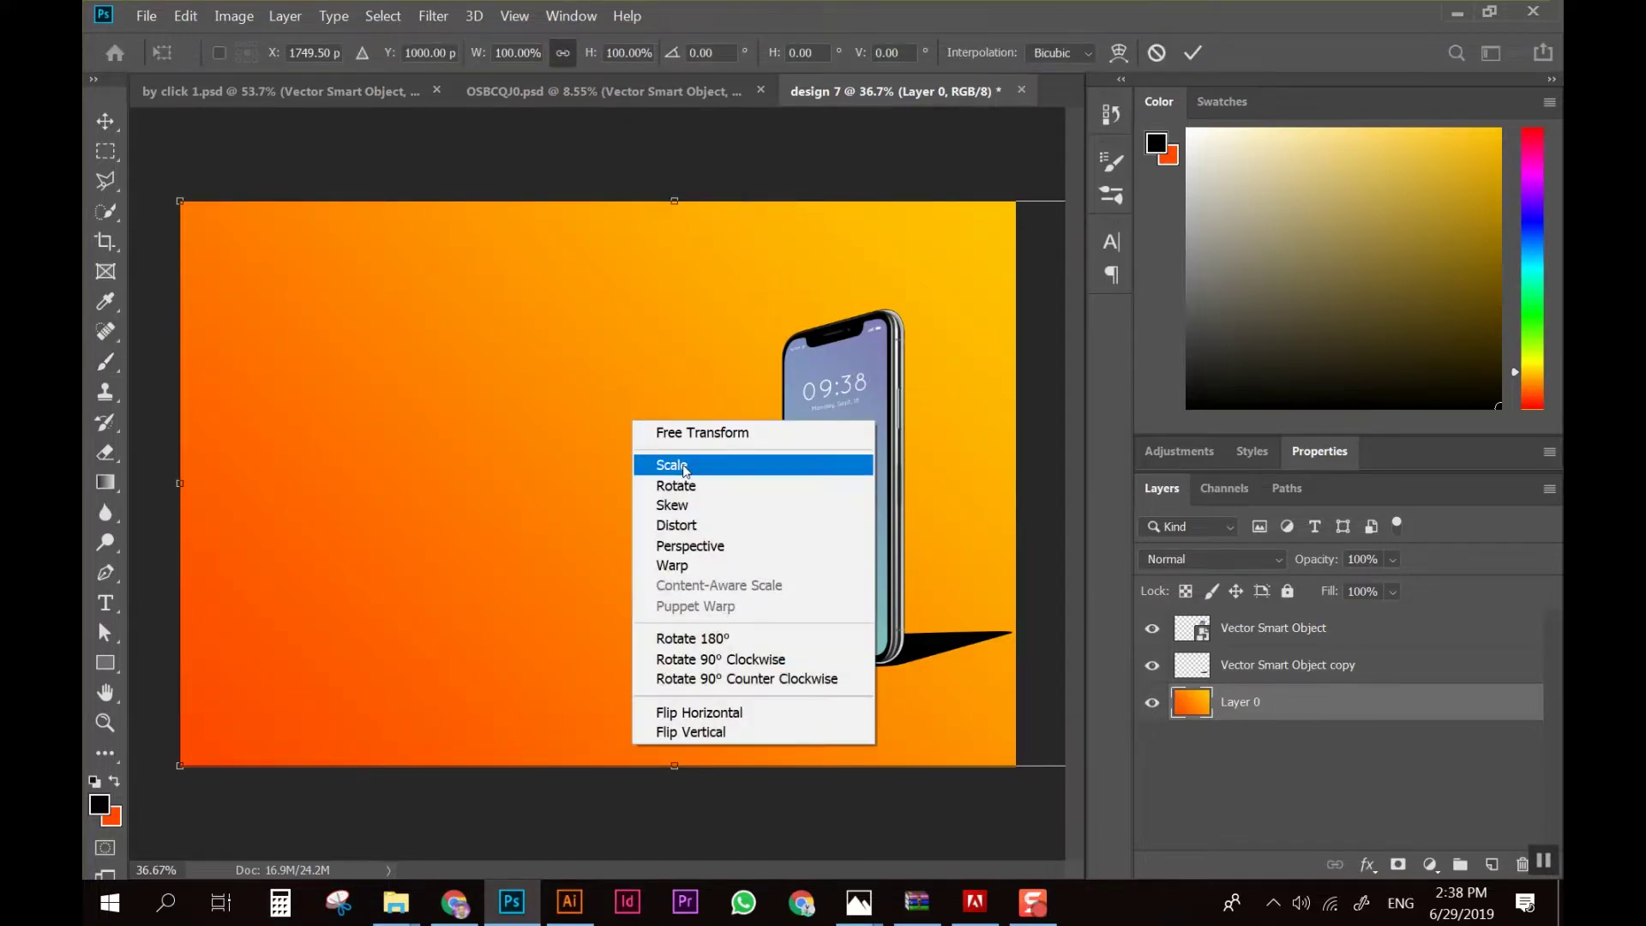
left_click(731, 714)
left_click_drag(482, 533, 340, 533)
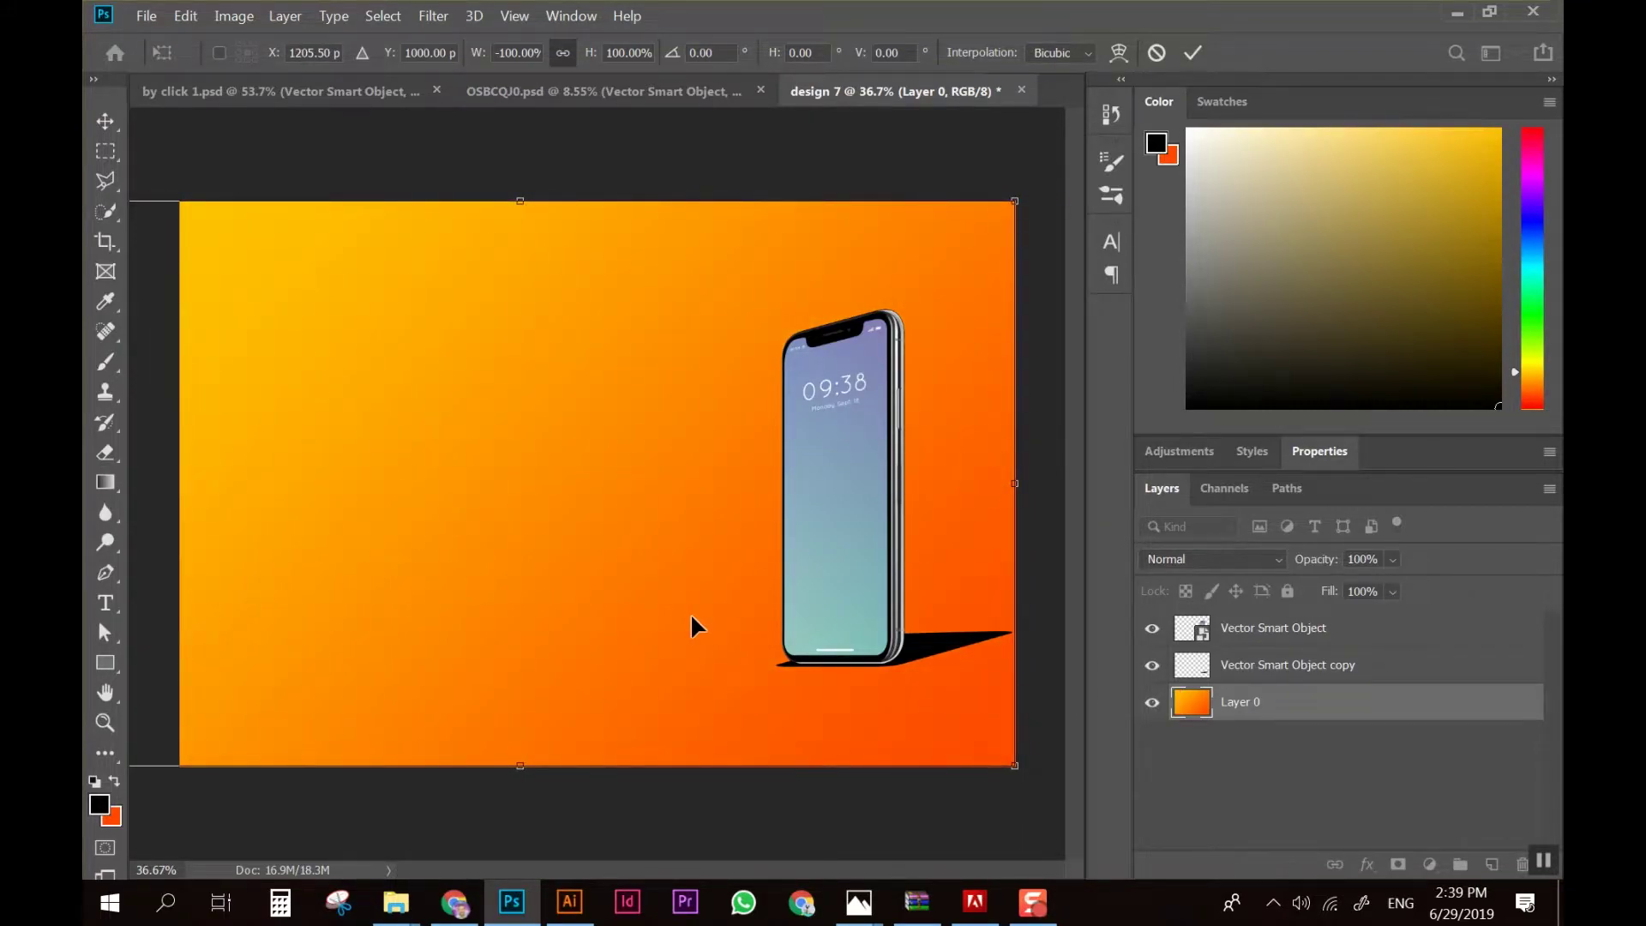
key("b")
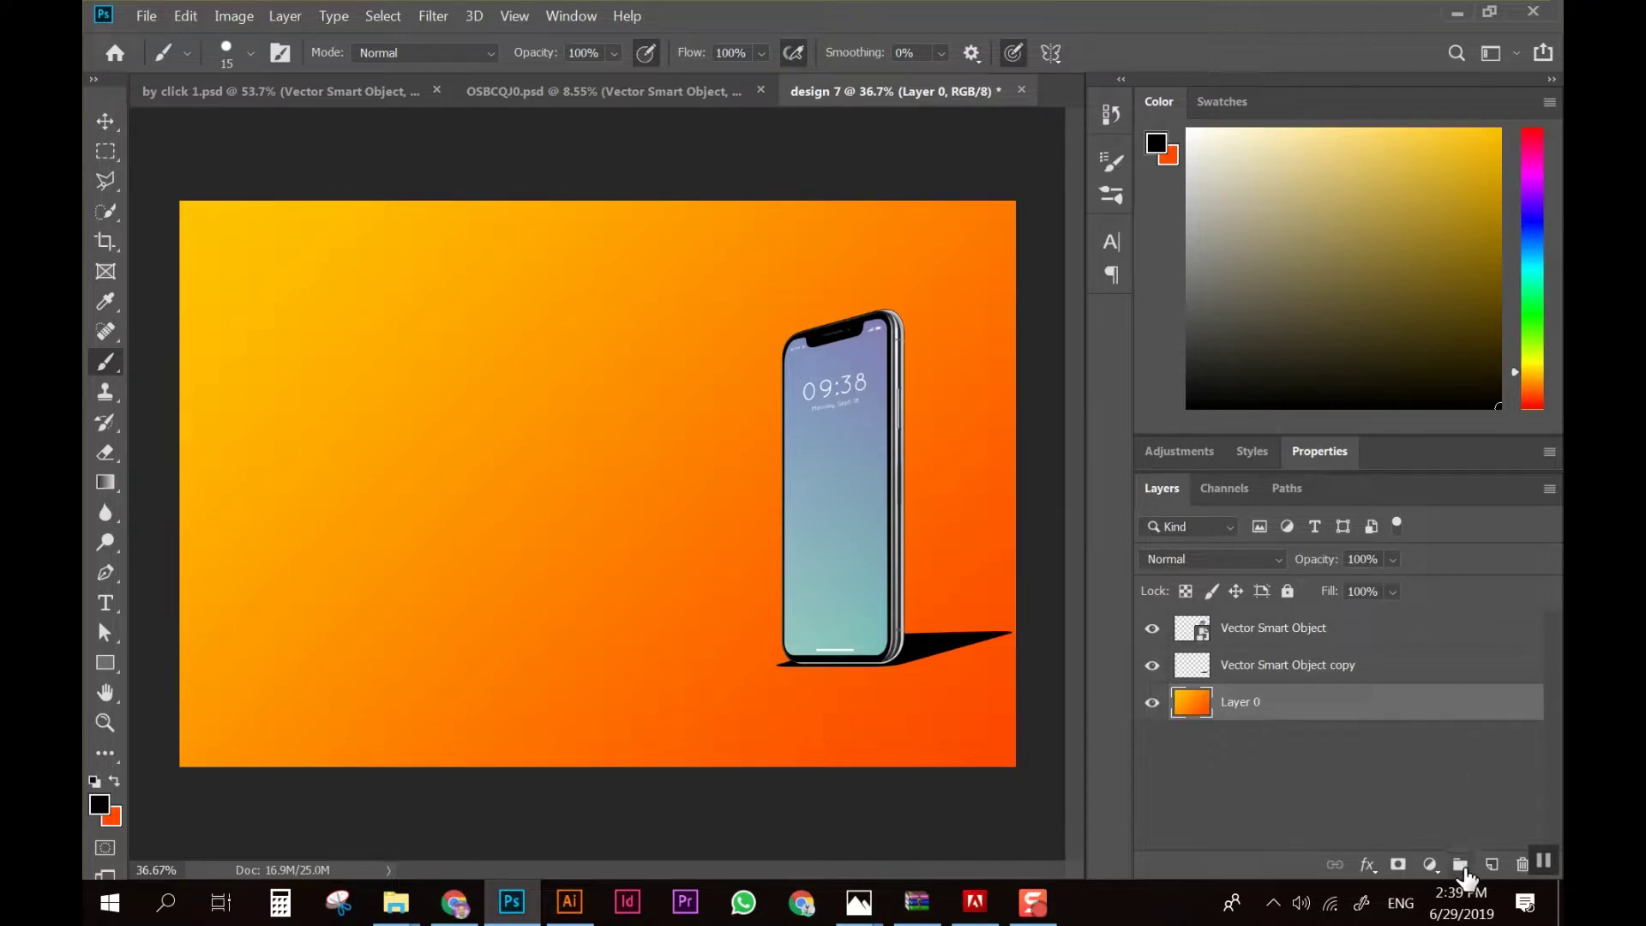
Add Layer 1 at the top and paint a soft 143 px yellow spot
left_click(1491, 868)
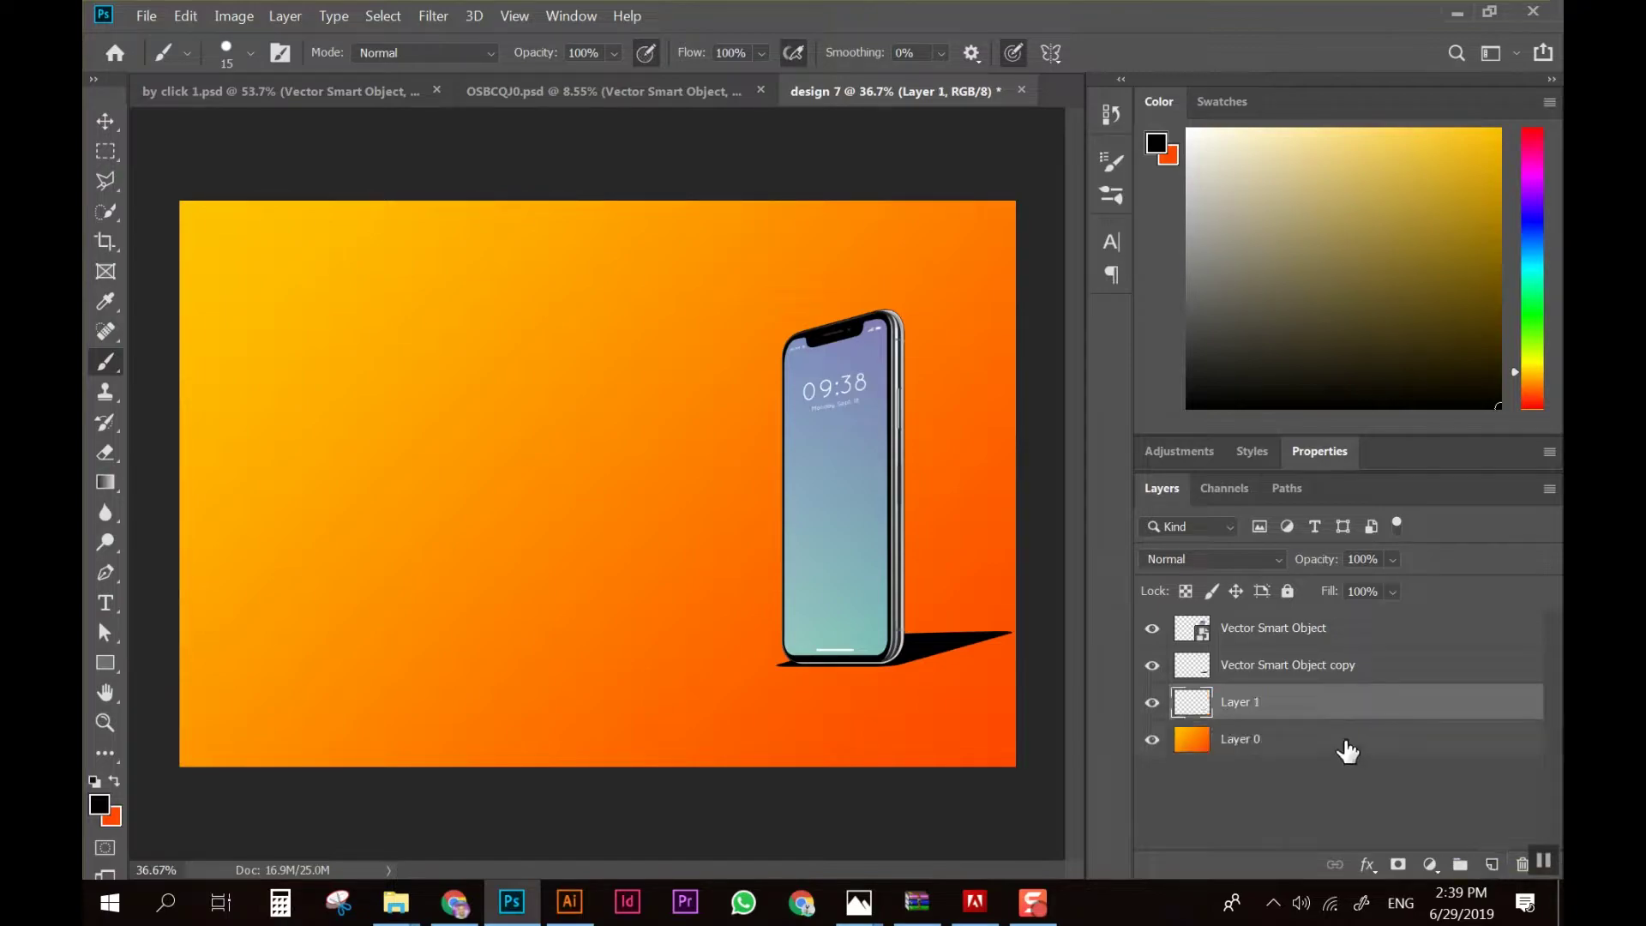
left_click_drag(1304, 698, 1286, 632)
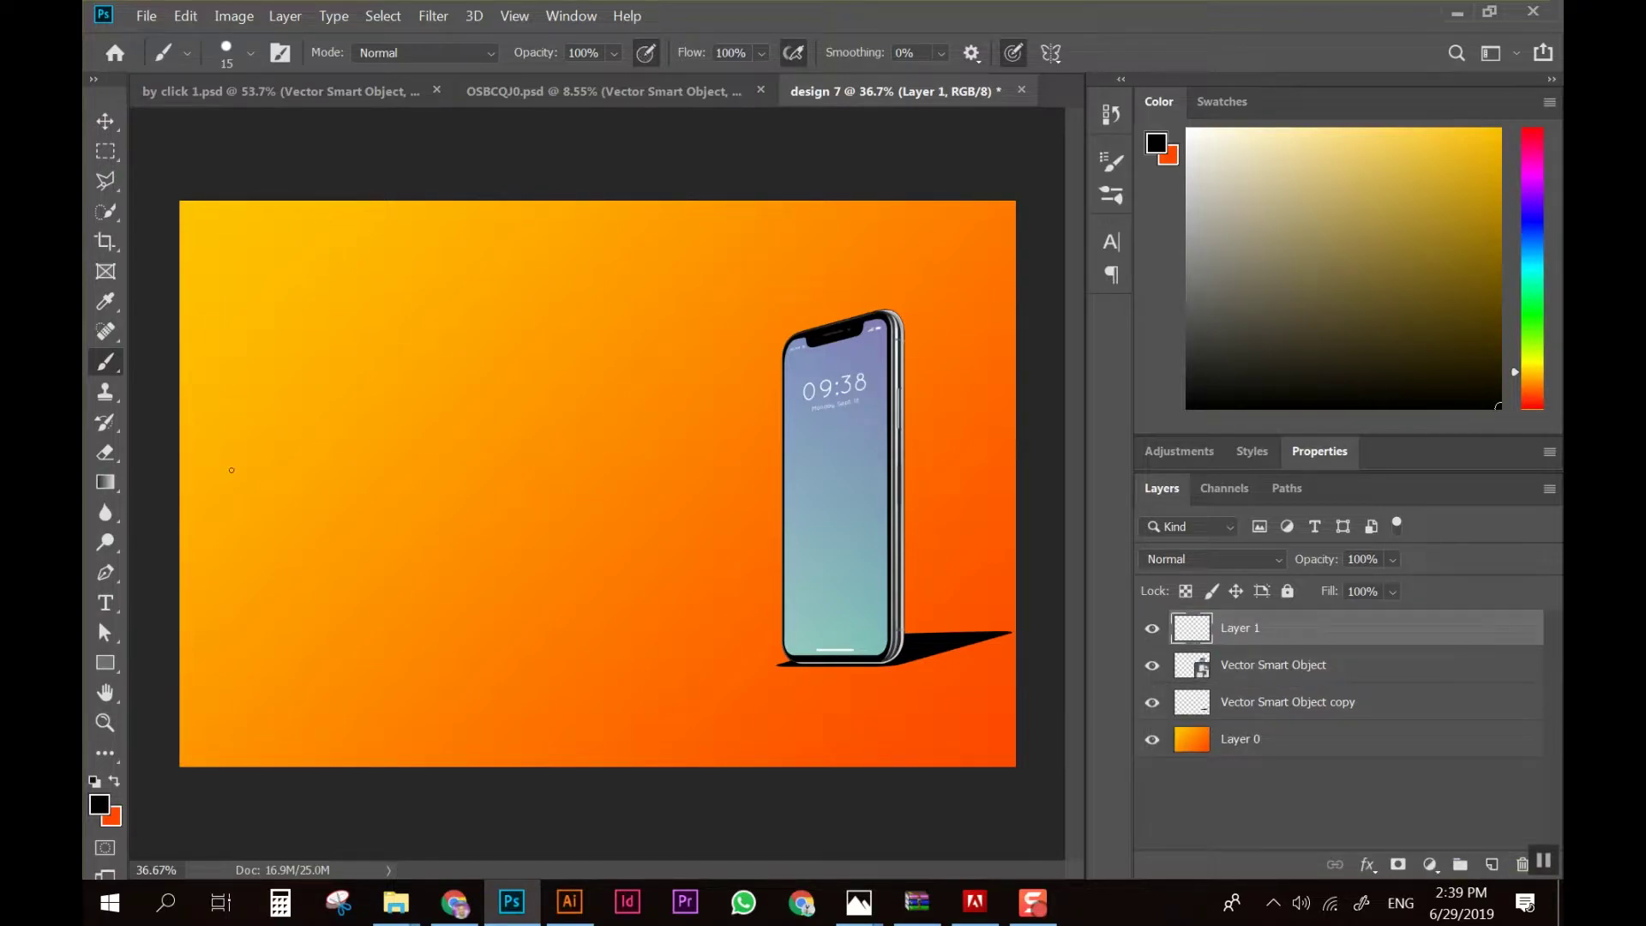
right_click(619, 473)
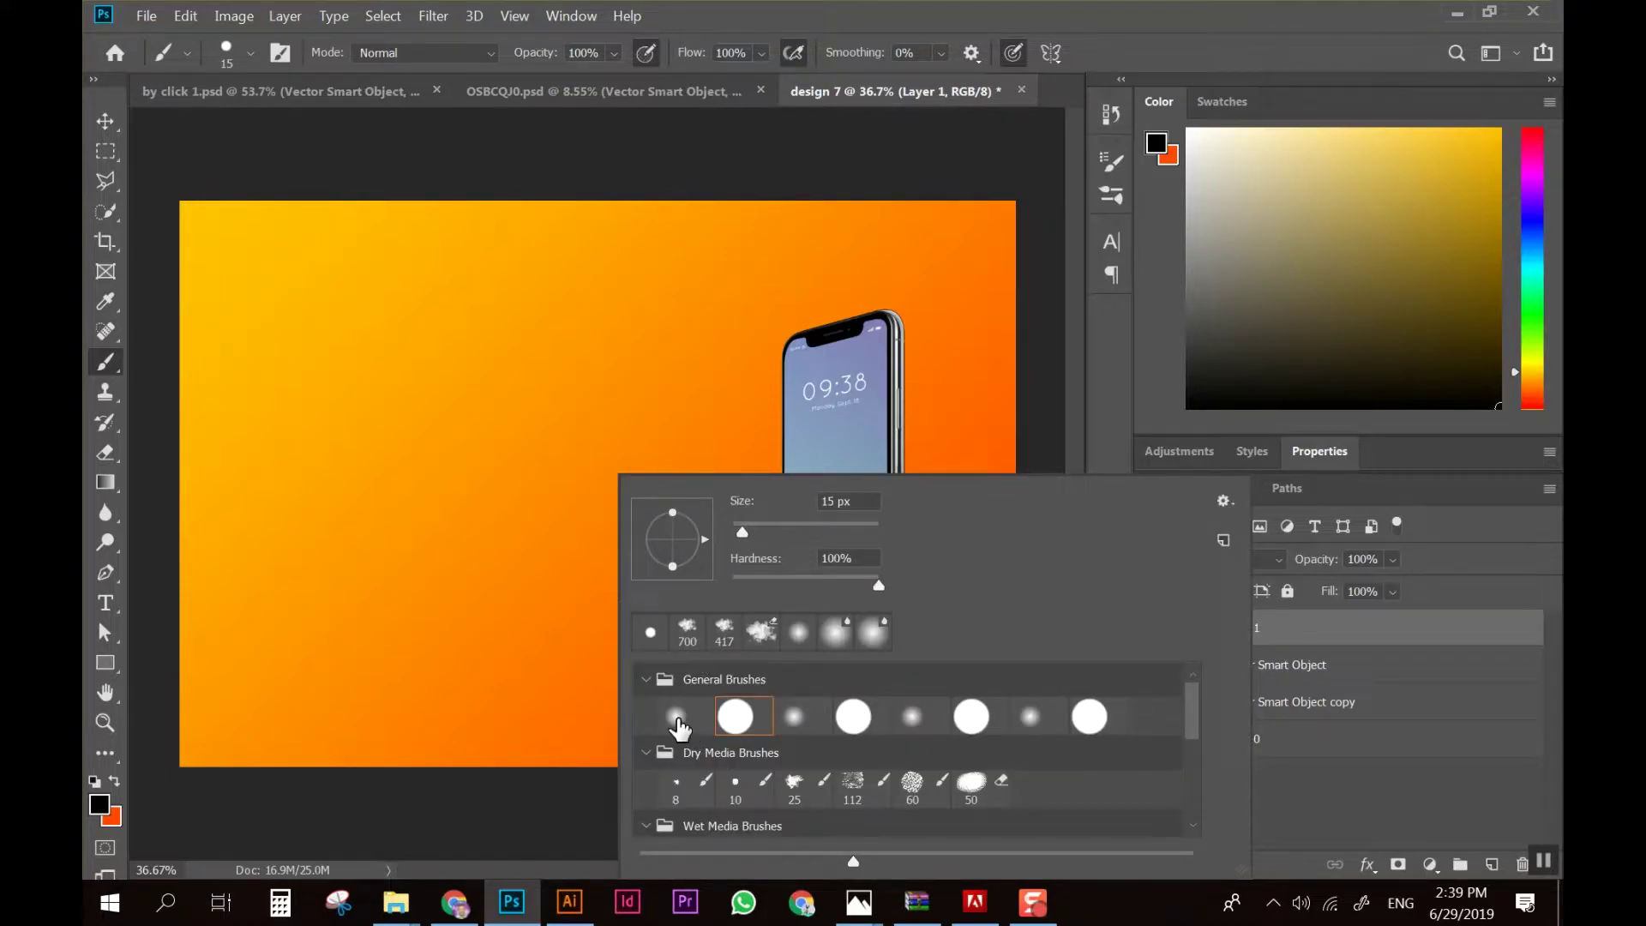
left_click(675, 716)
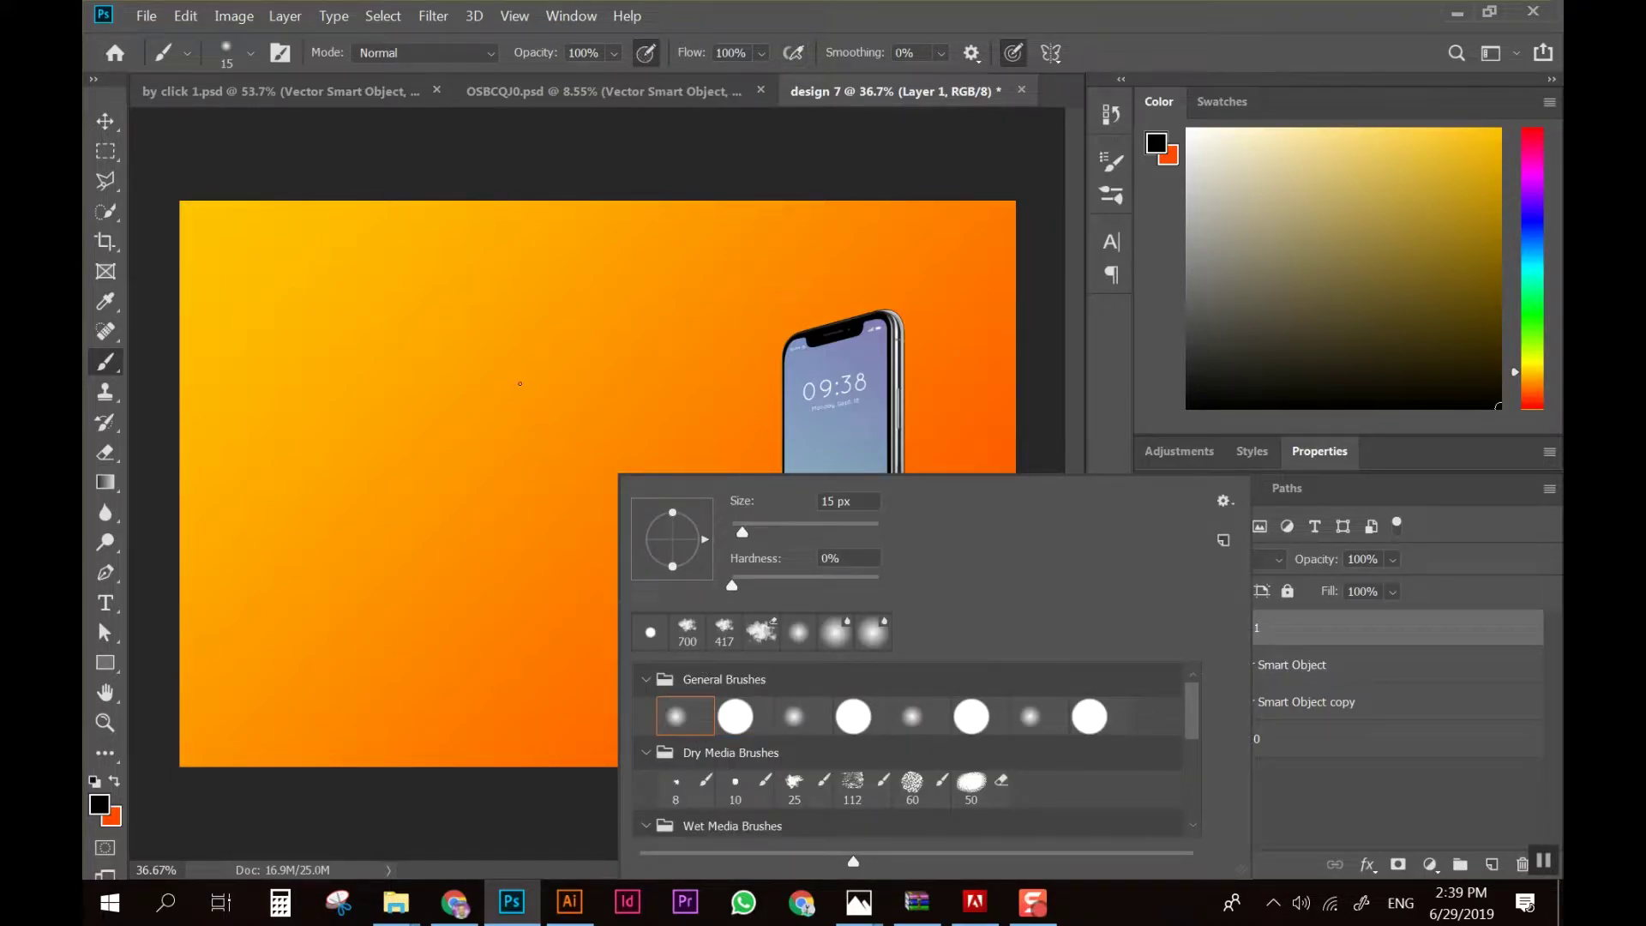
left_click_drag(821, 530, 821, 532)
left_click(1534, 371)
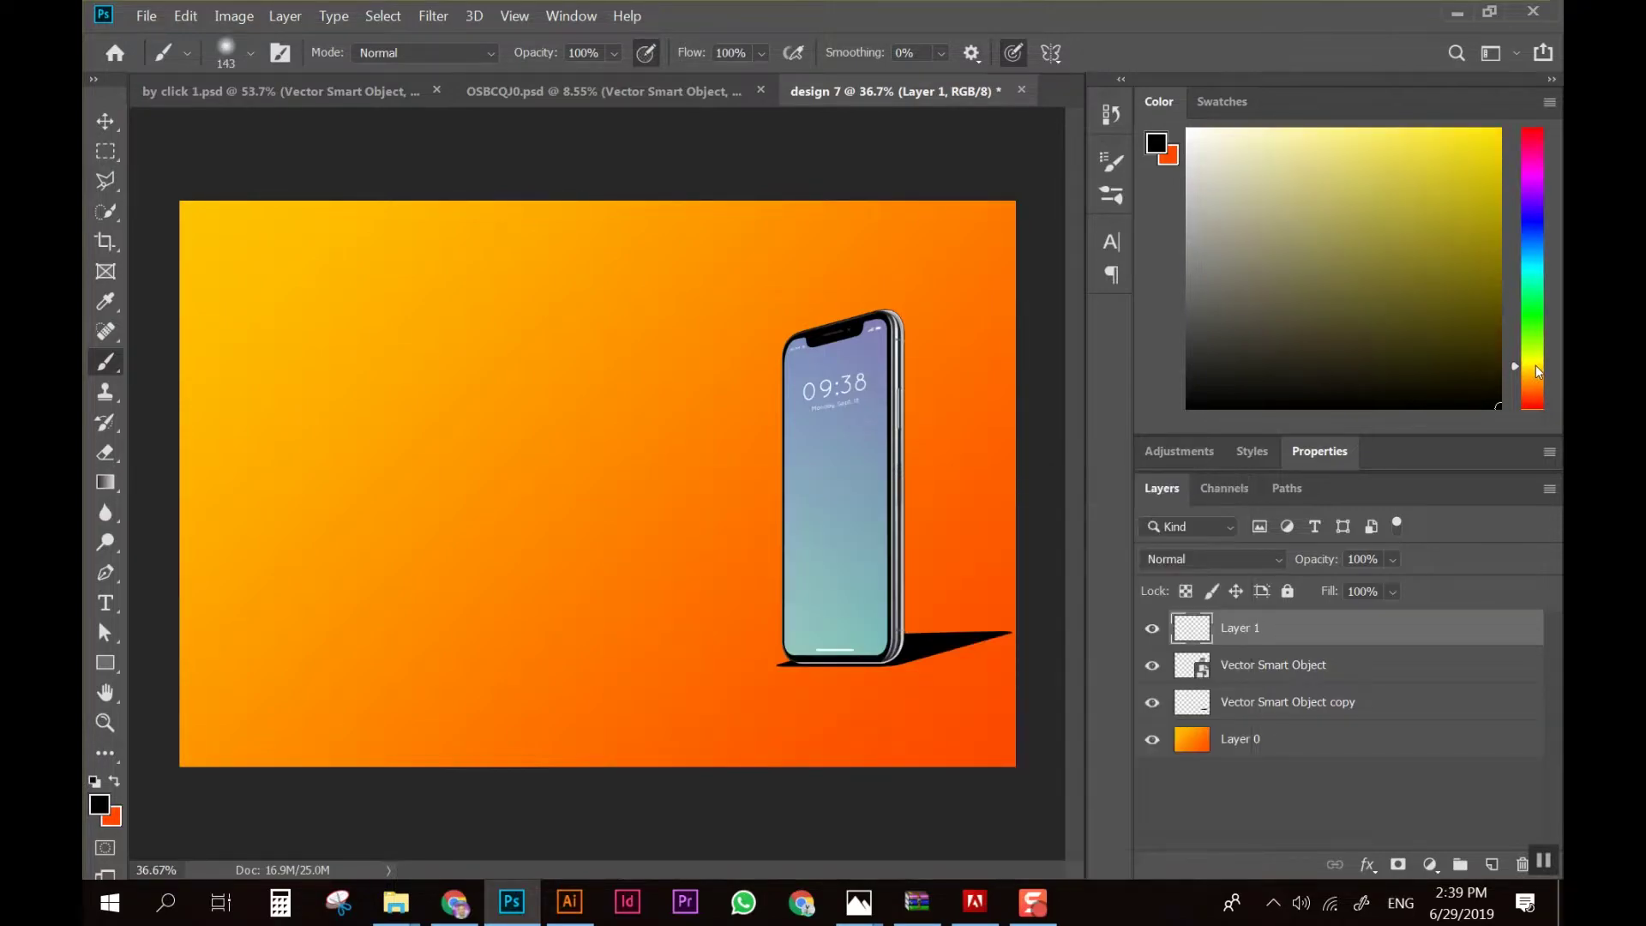
left_click(1498, 130)
left_click(598, 419)
Enlarge the yellow spot into a wide glow along the top edge above the phone
key("ctrl+t")
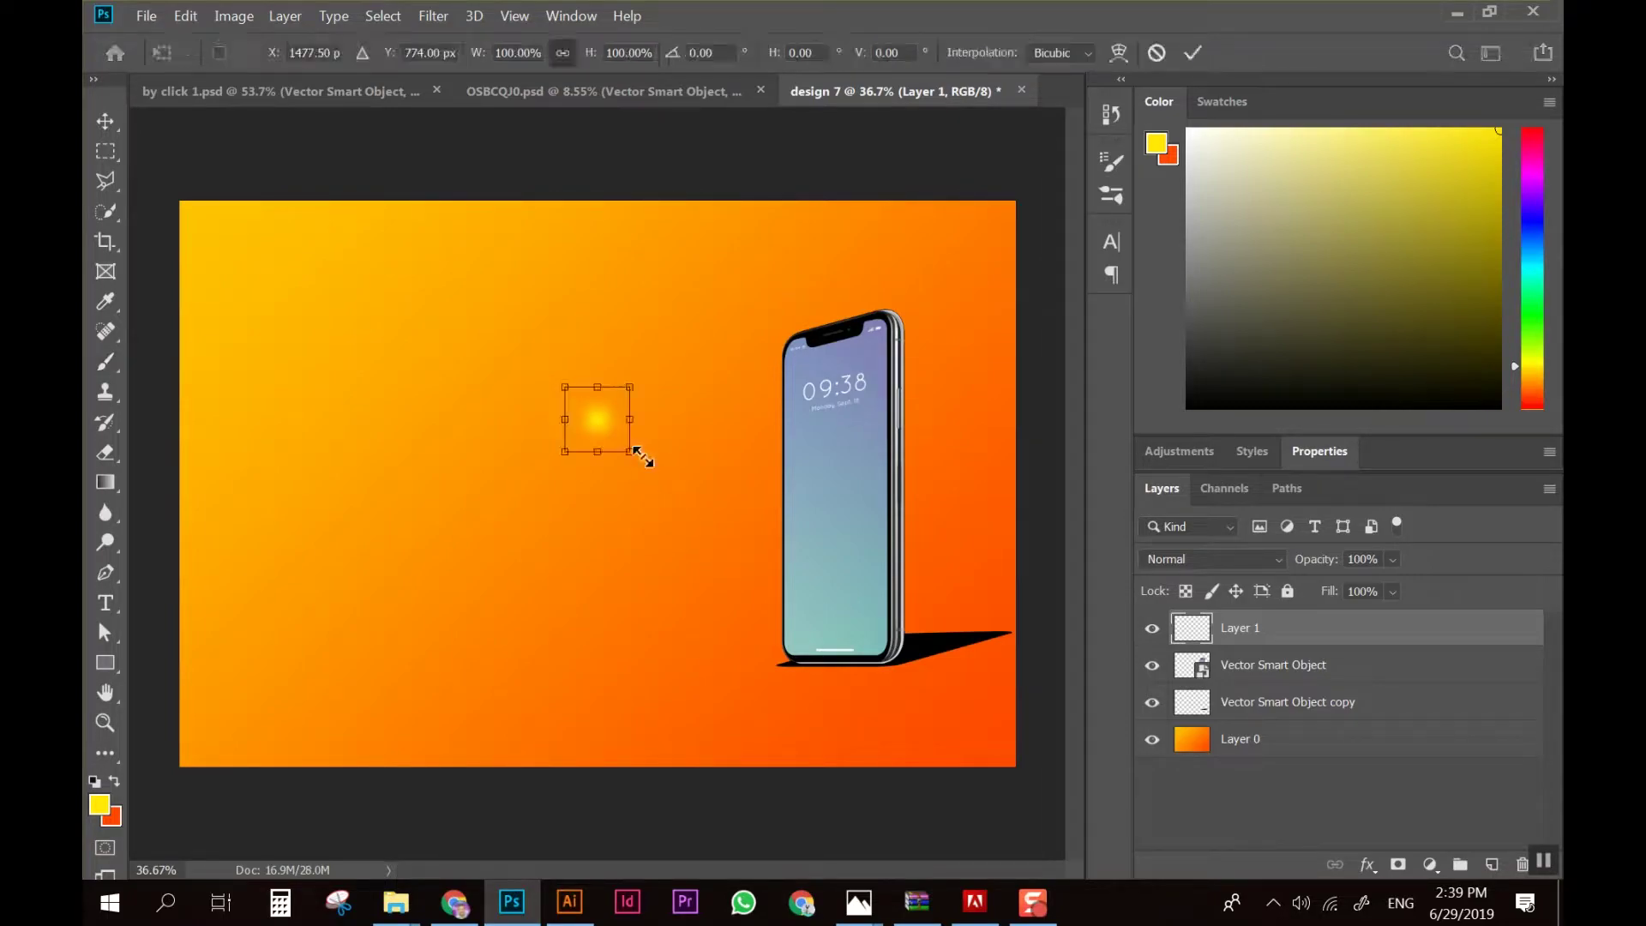
left_click_drag(632, 459, 814, 538)
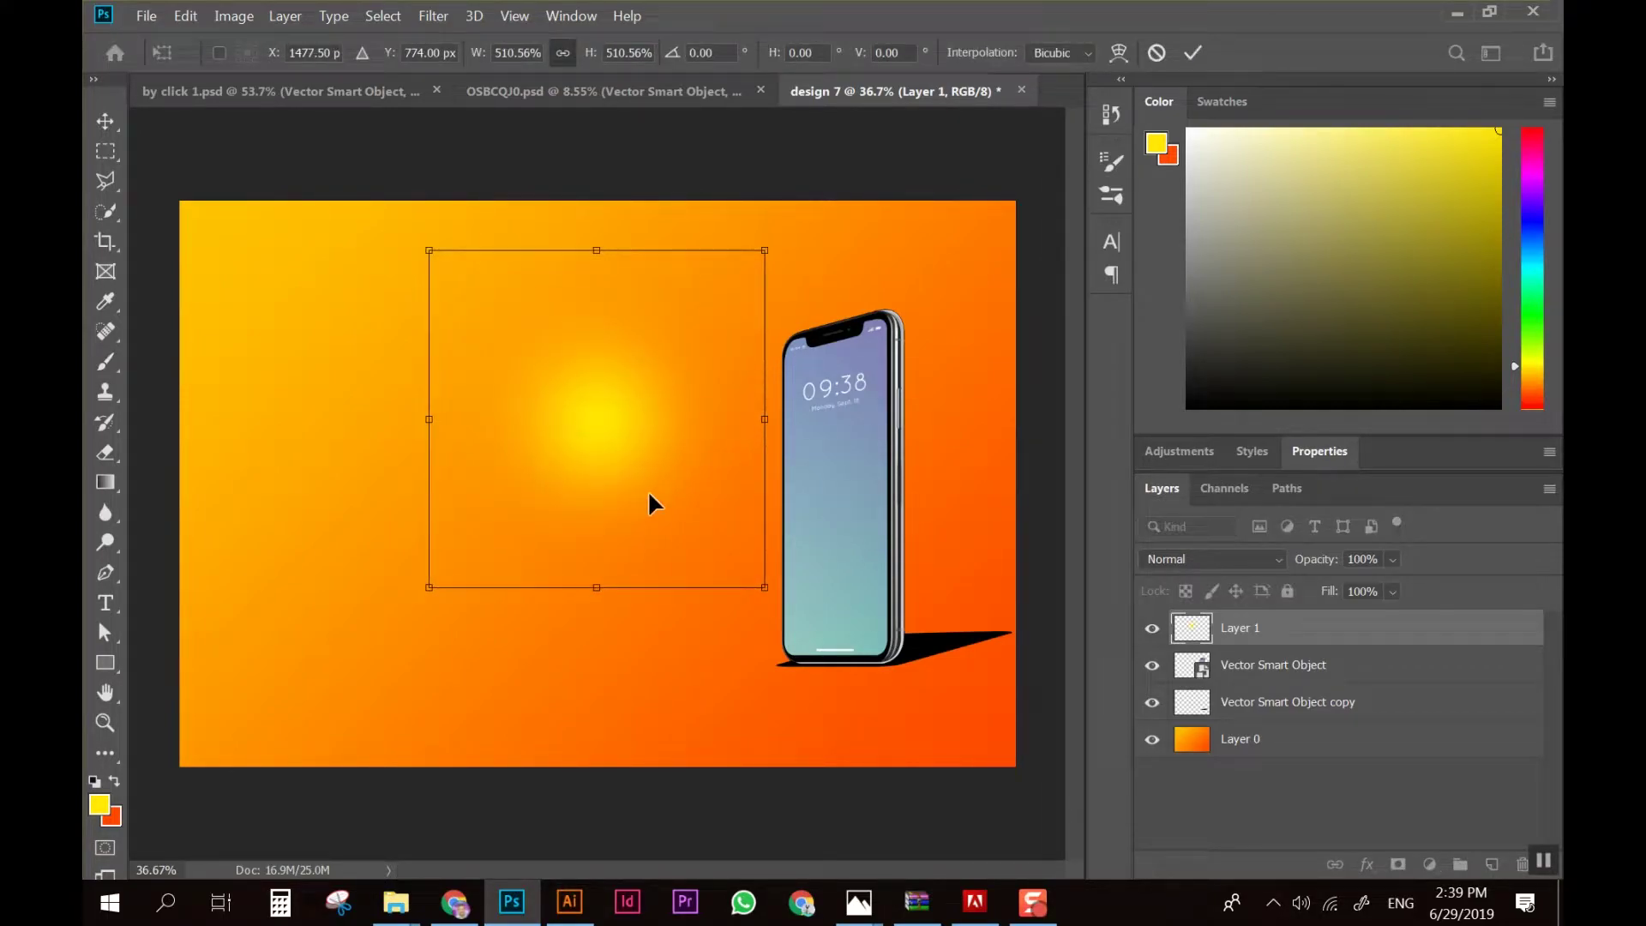
key("Return")
key("v")
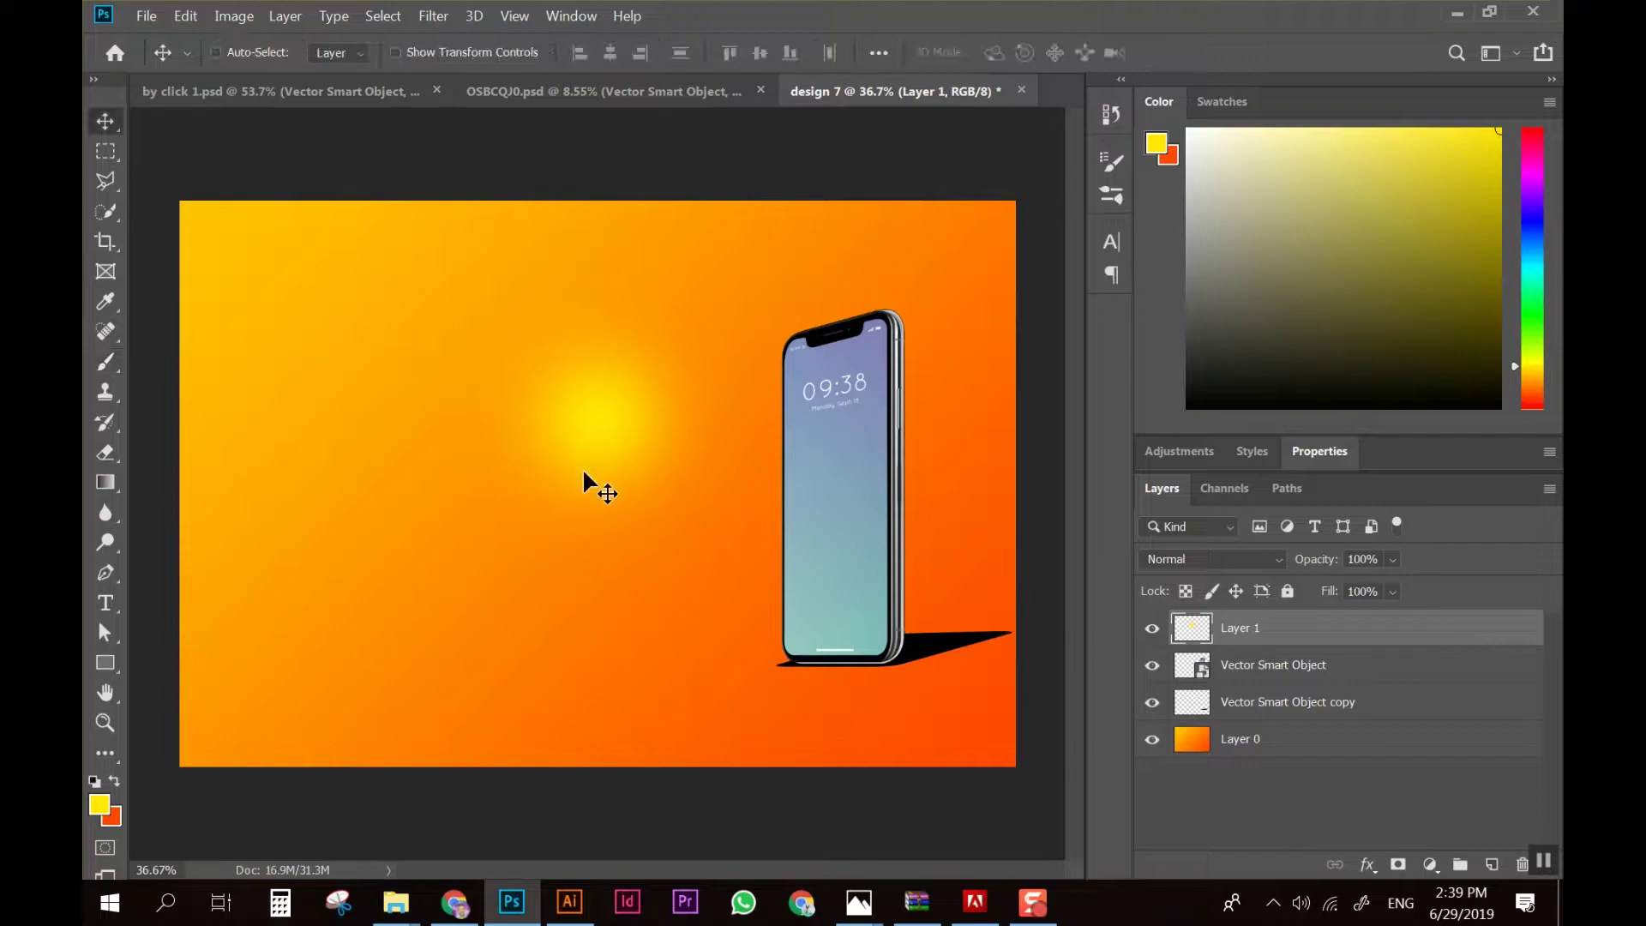
left_click_drag(583, 466, 811, 278)
scroll(934, 467, "down", 1)
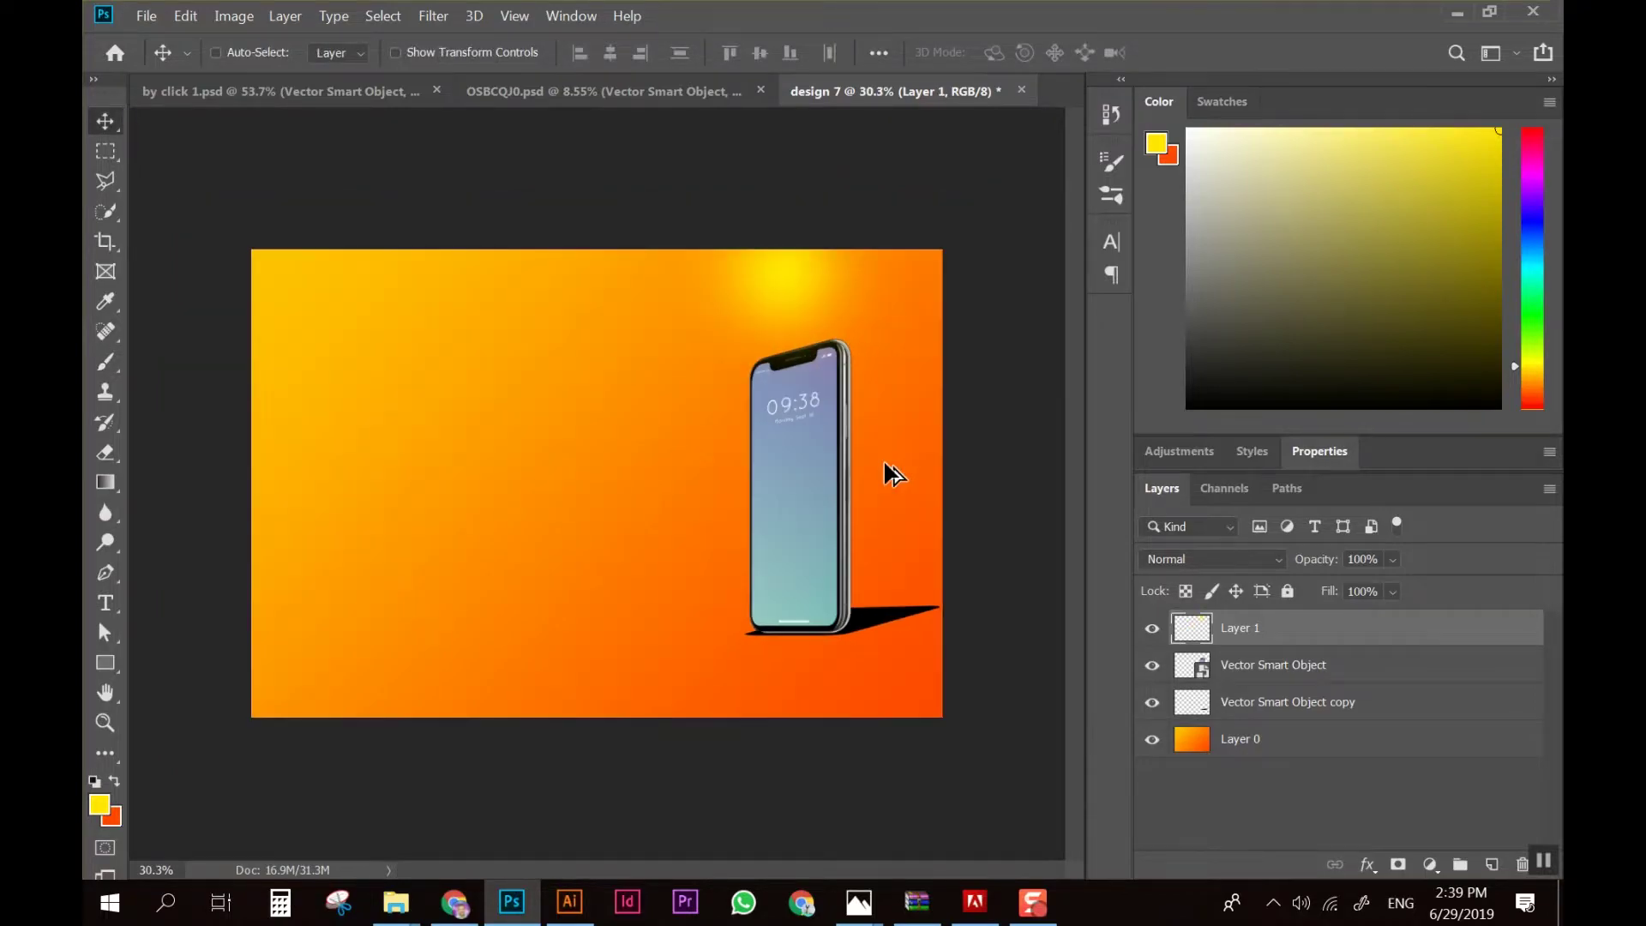
scroll(883, 459, "down", 1)
key("ctrl+t")
left_click_drag(838, 430, 943, 481)
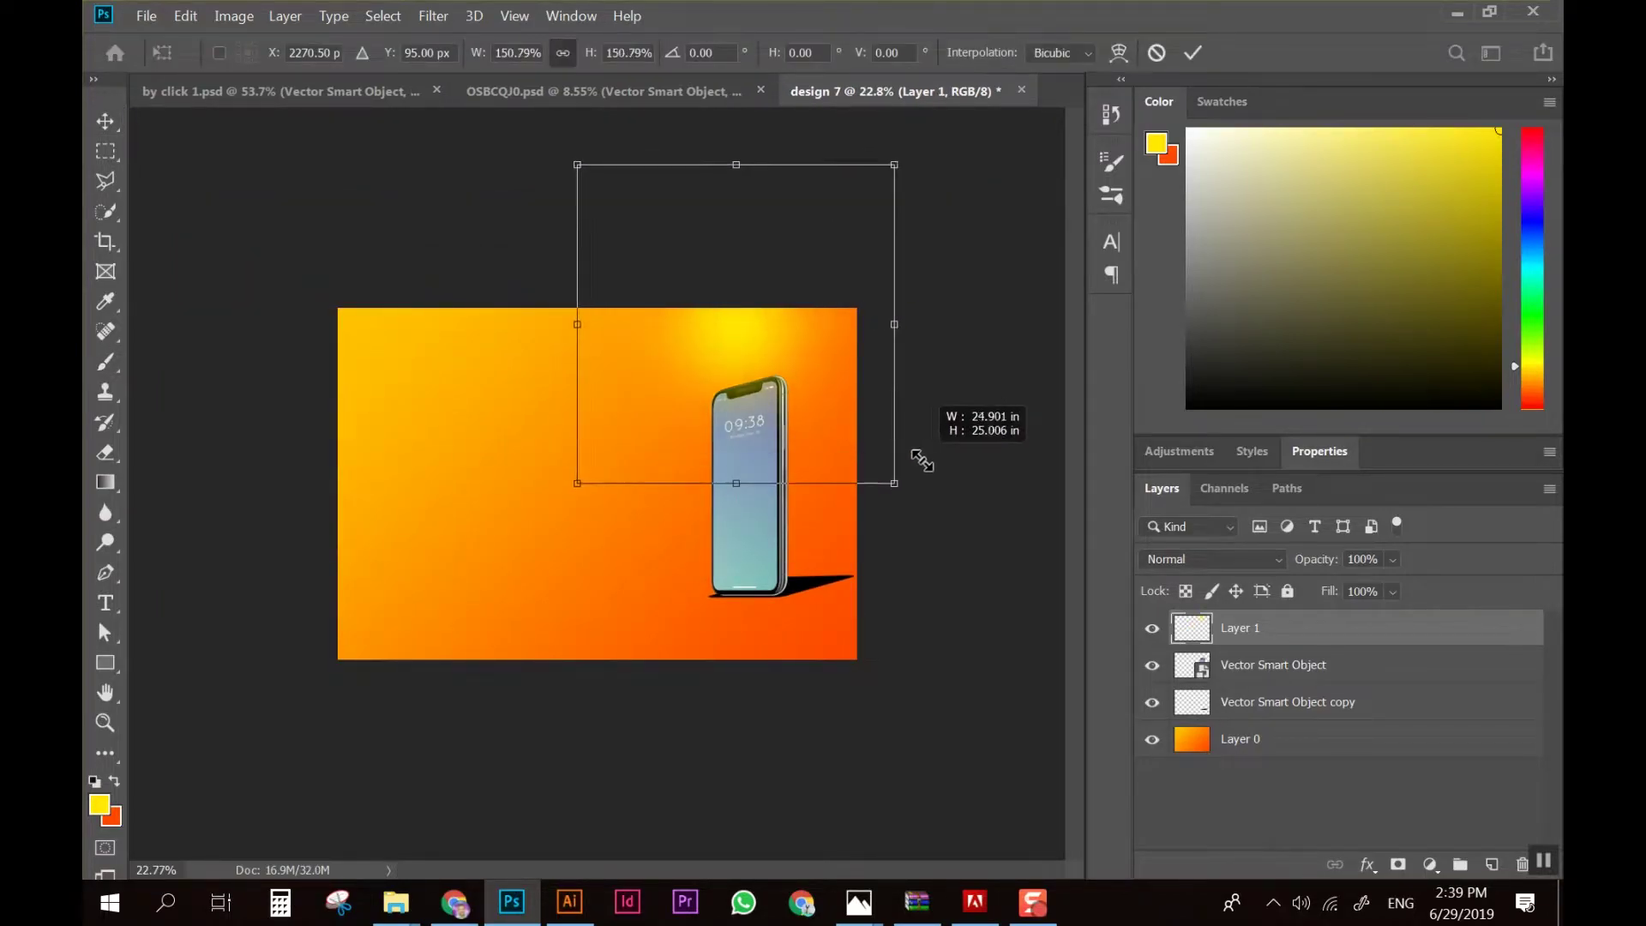
key("Return")
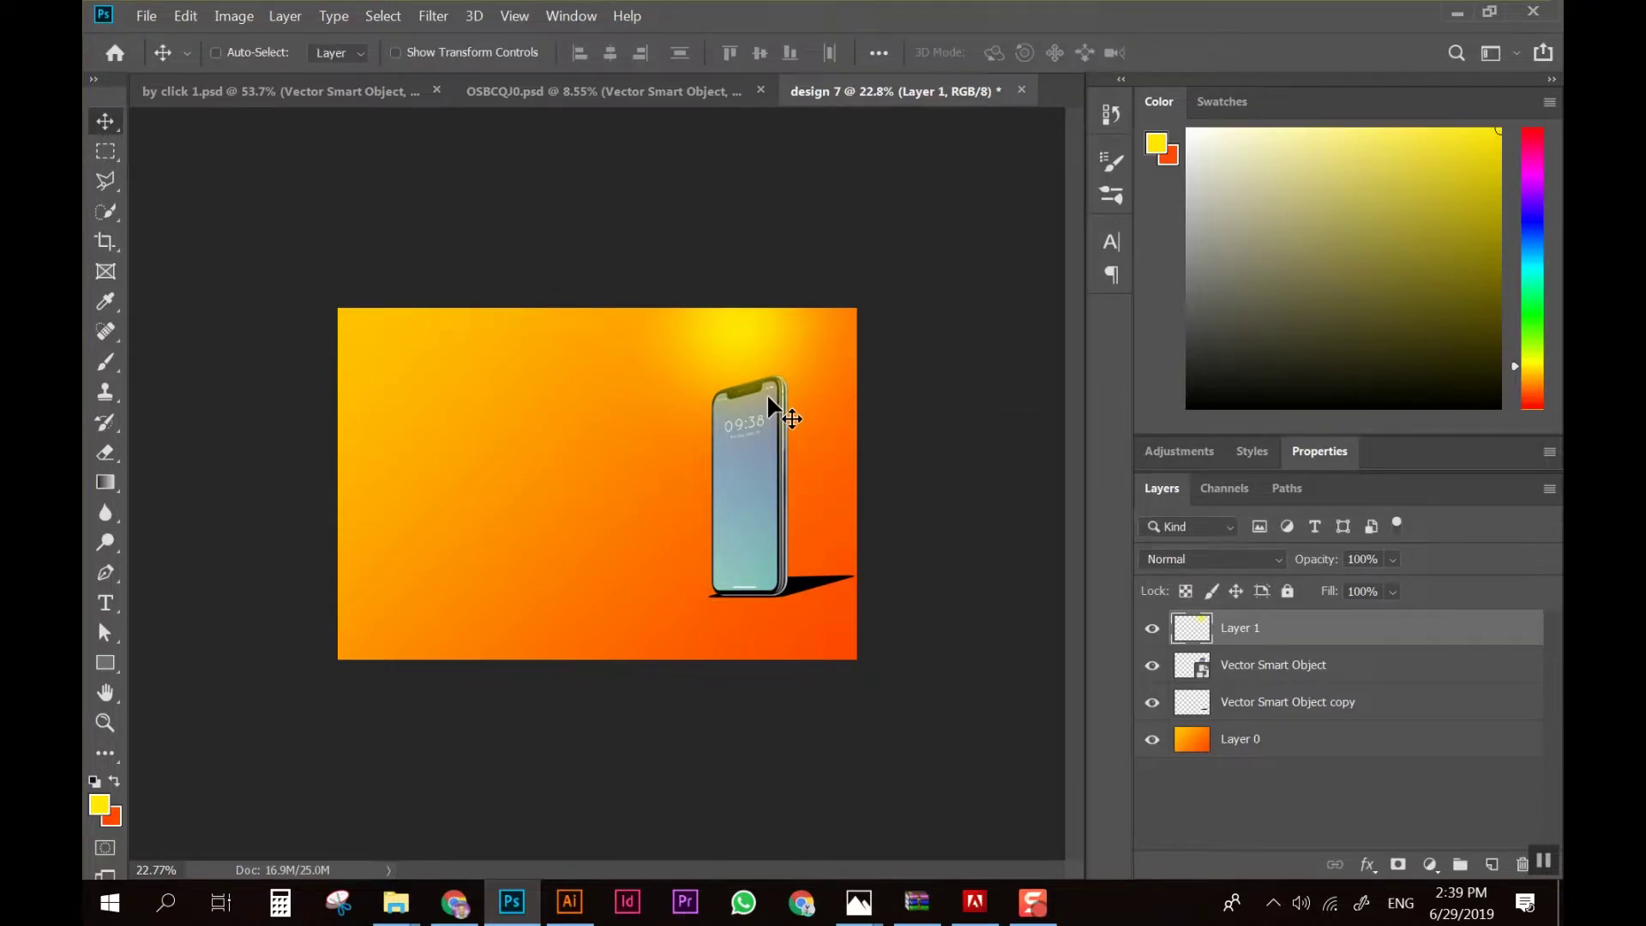
left_click_drag(766, 393, 778, 326)
scroll(811, 359, "up", 2)
scroll(876, 438, "up", 1)
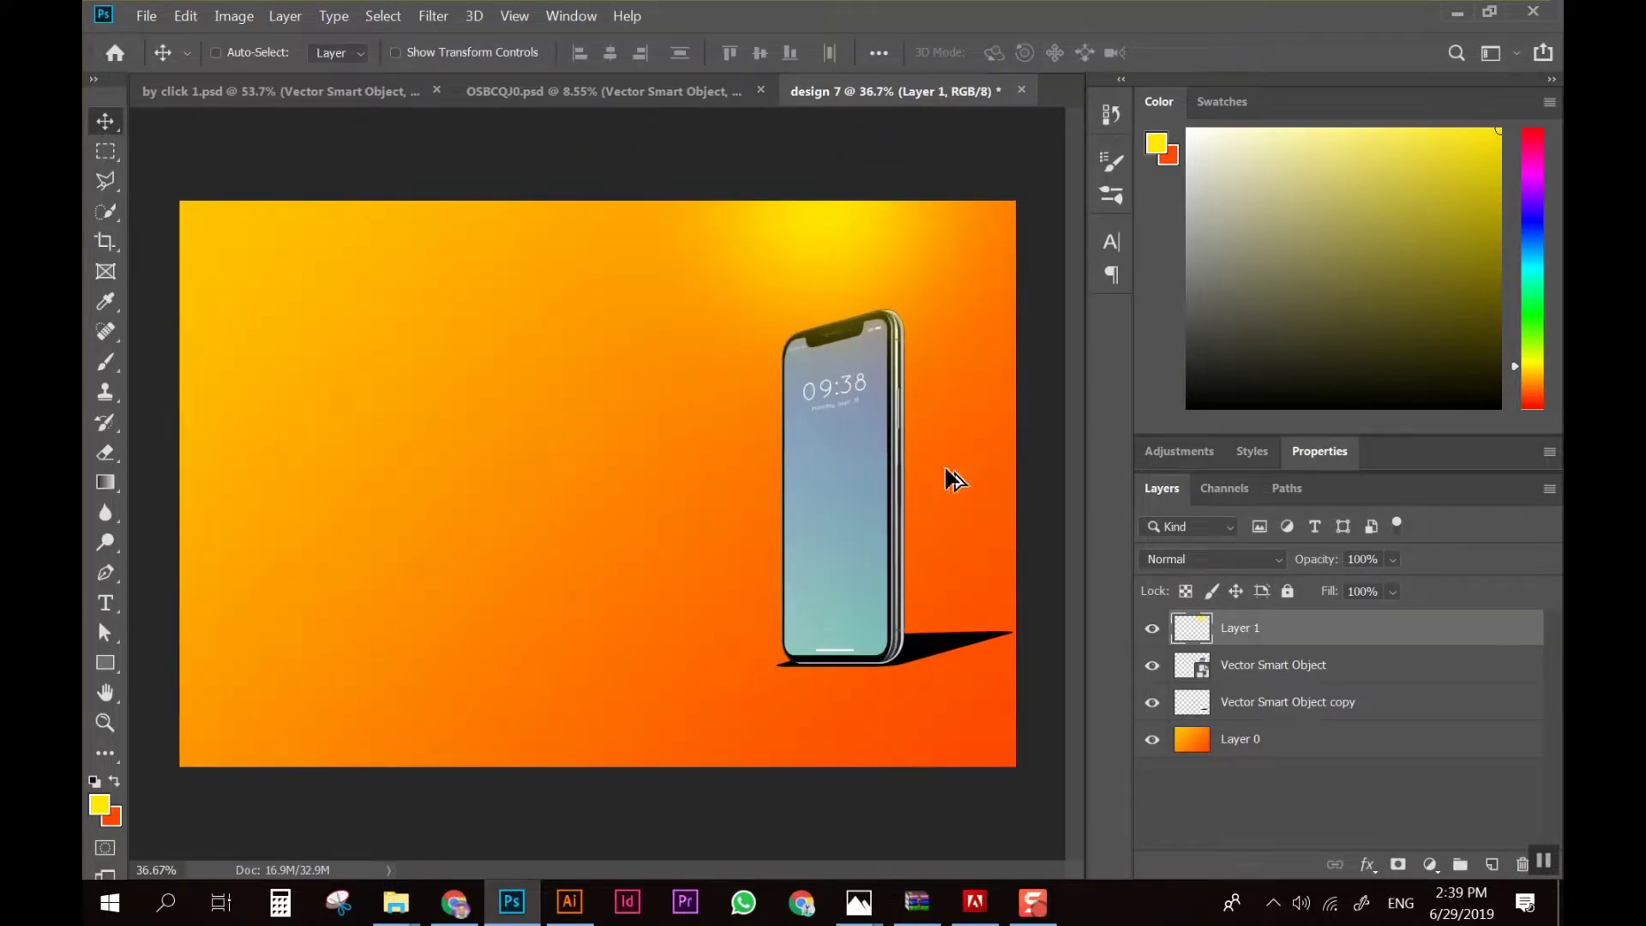
Set Layer 1's glow to Screen blend mode, nudge it, and select the shadow layer
left_click(1258, 563)
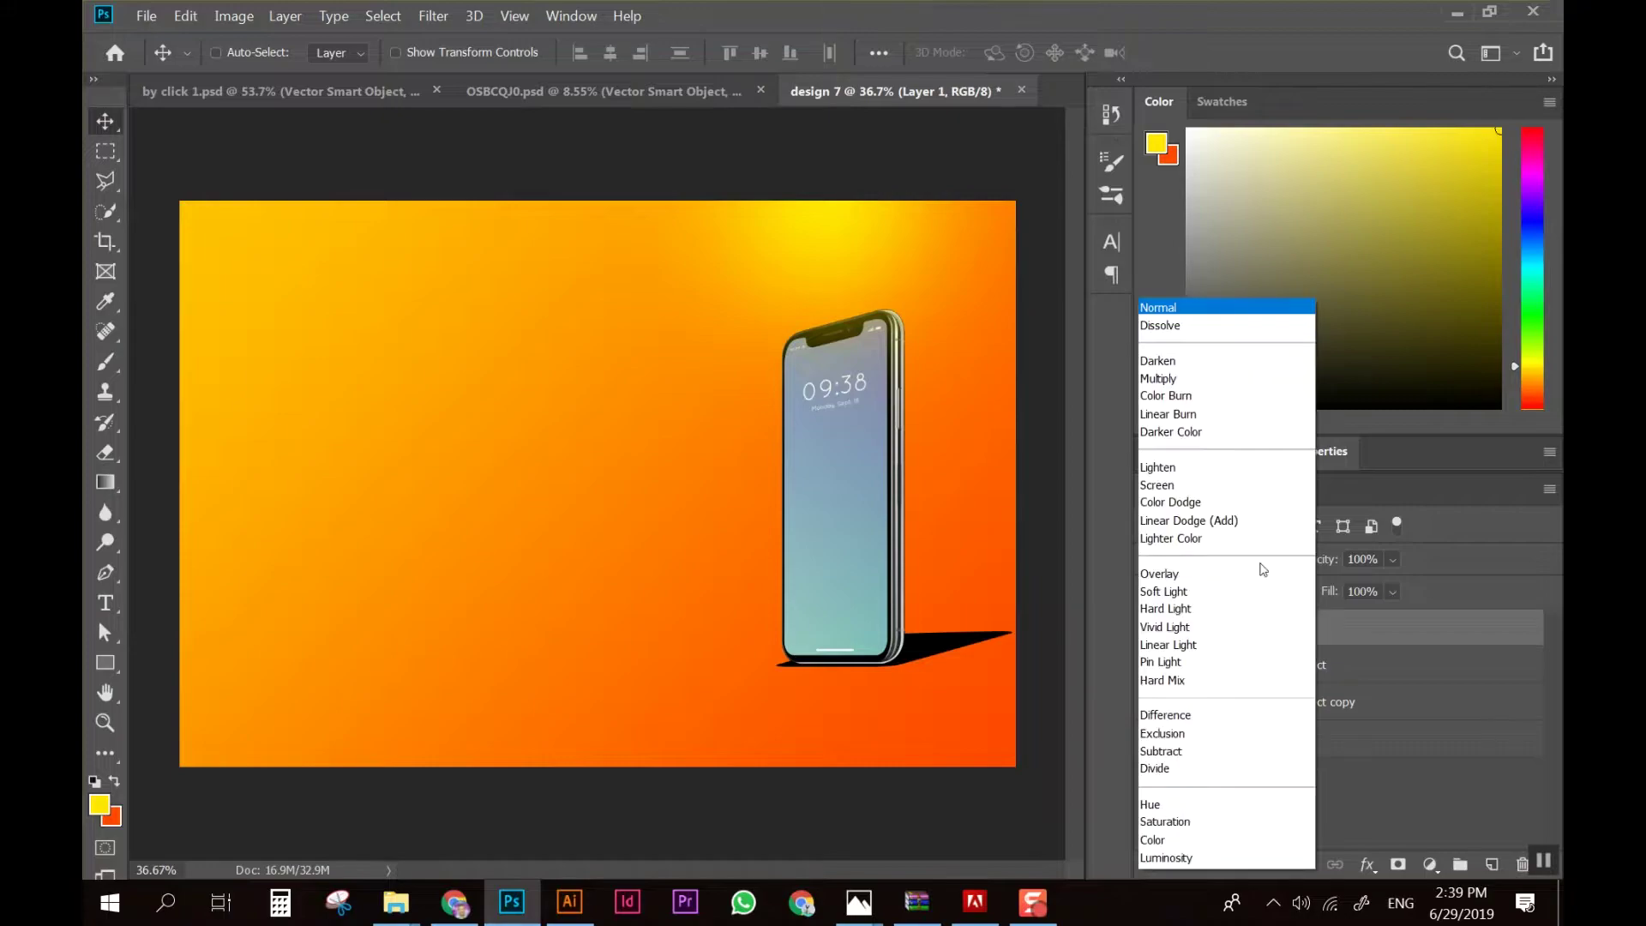
left_click(1177, 485)
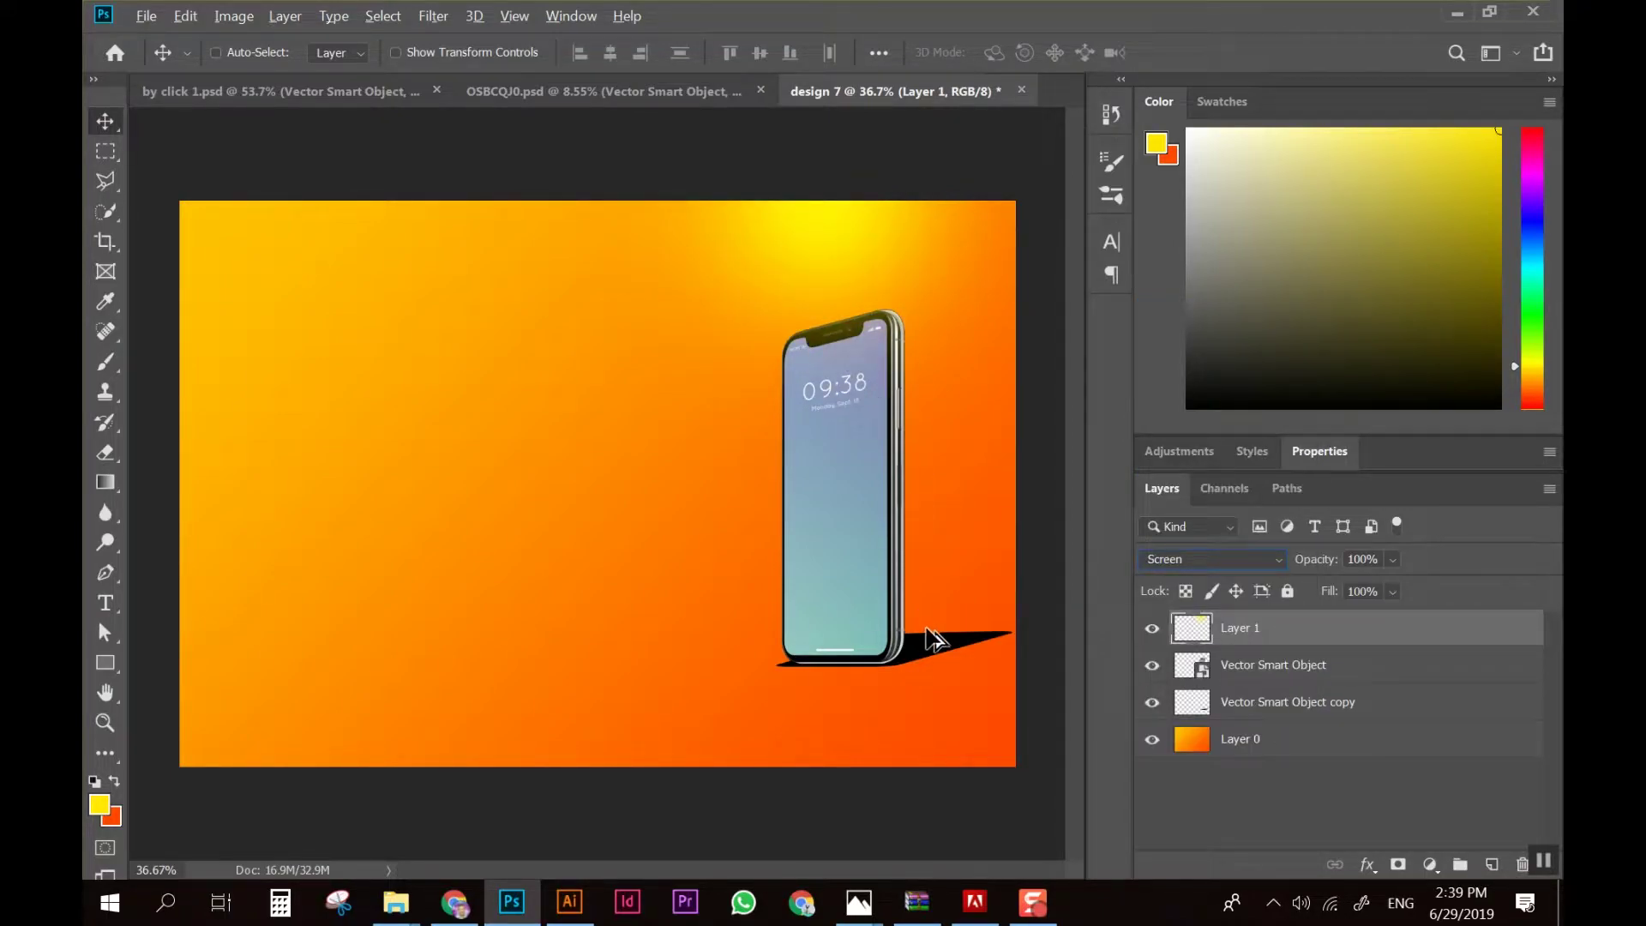
left_click_drag(852, 228, 823, 240)
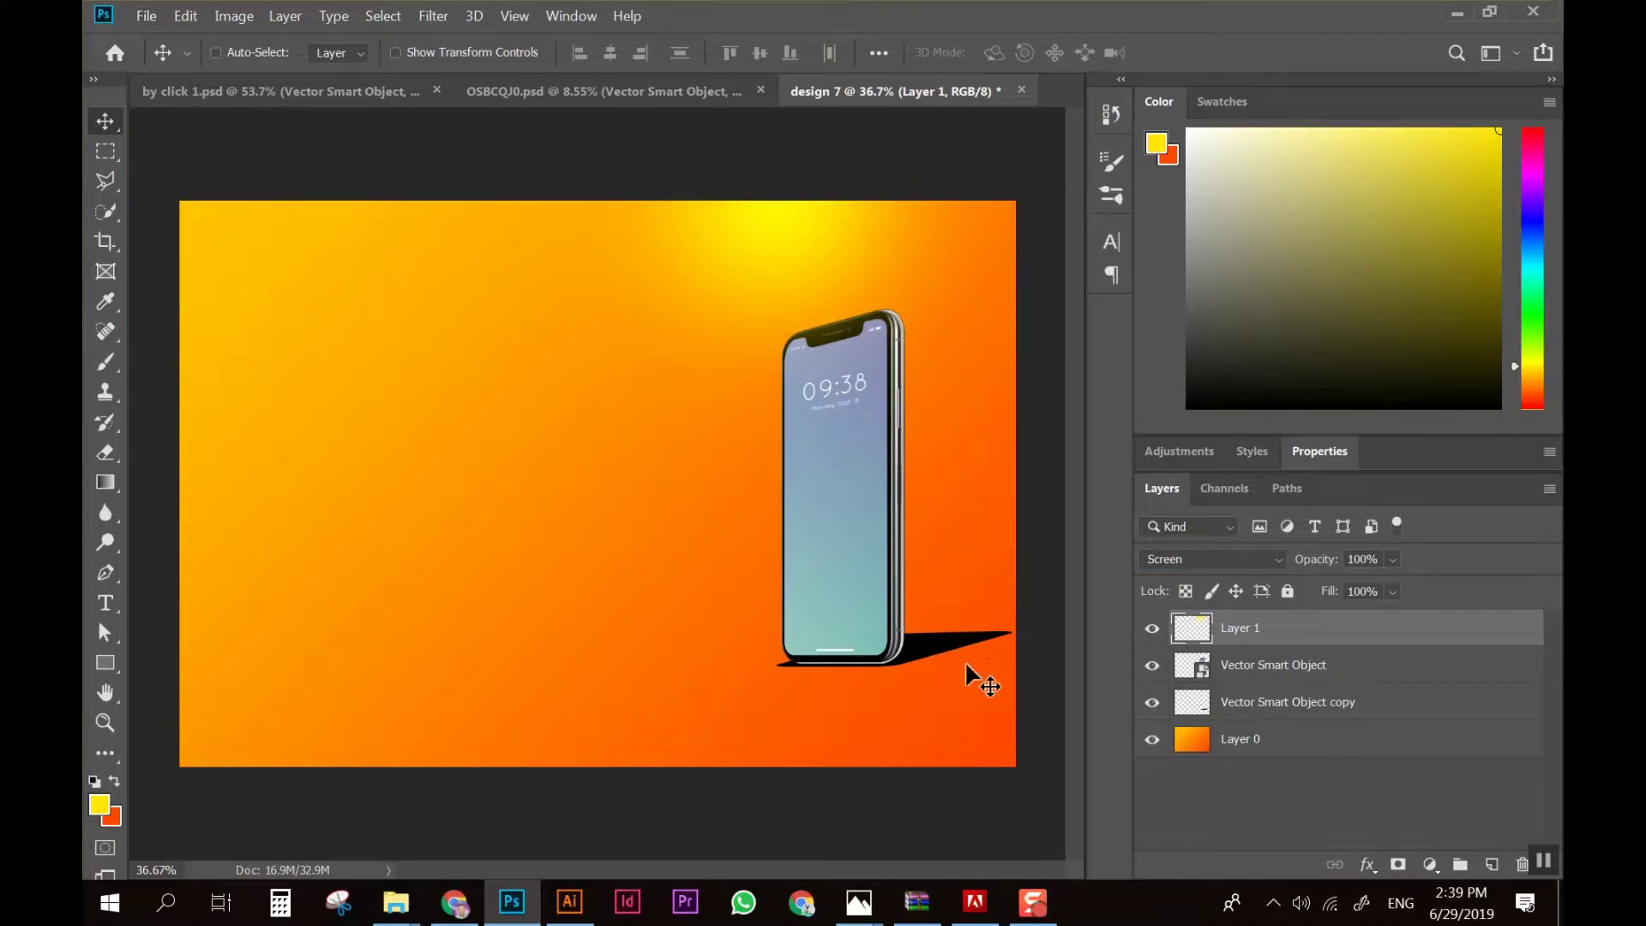
left_click(1213, 703)
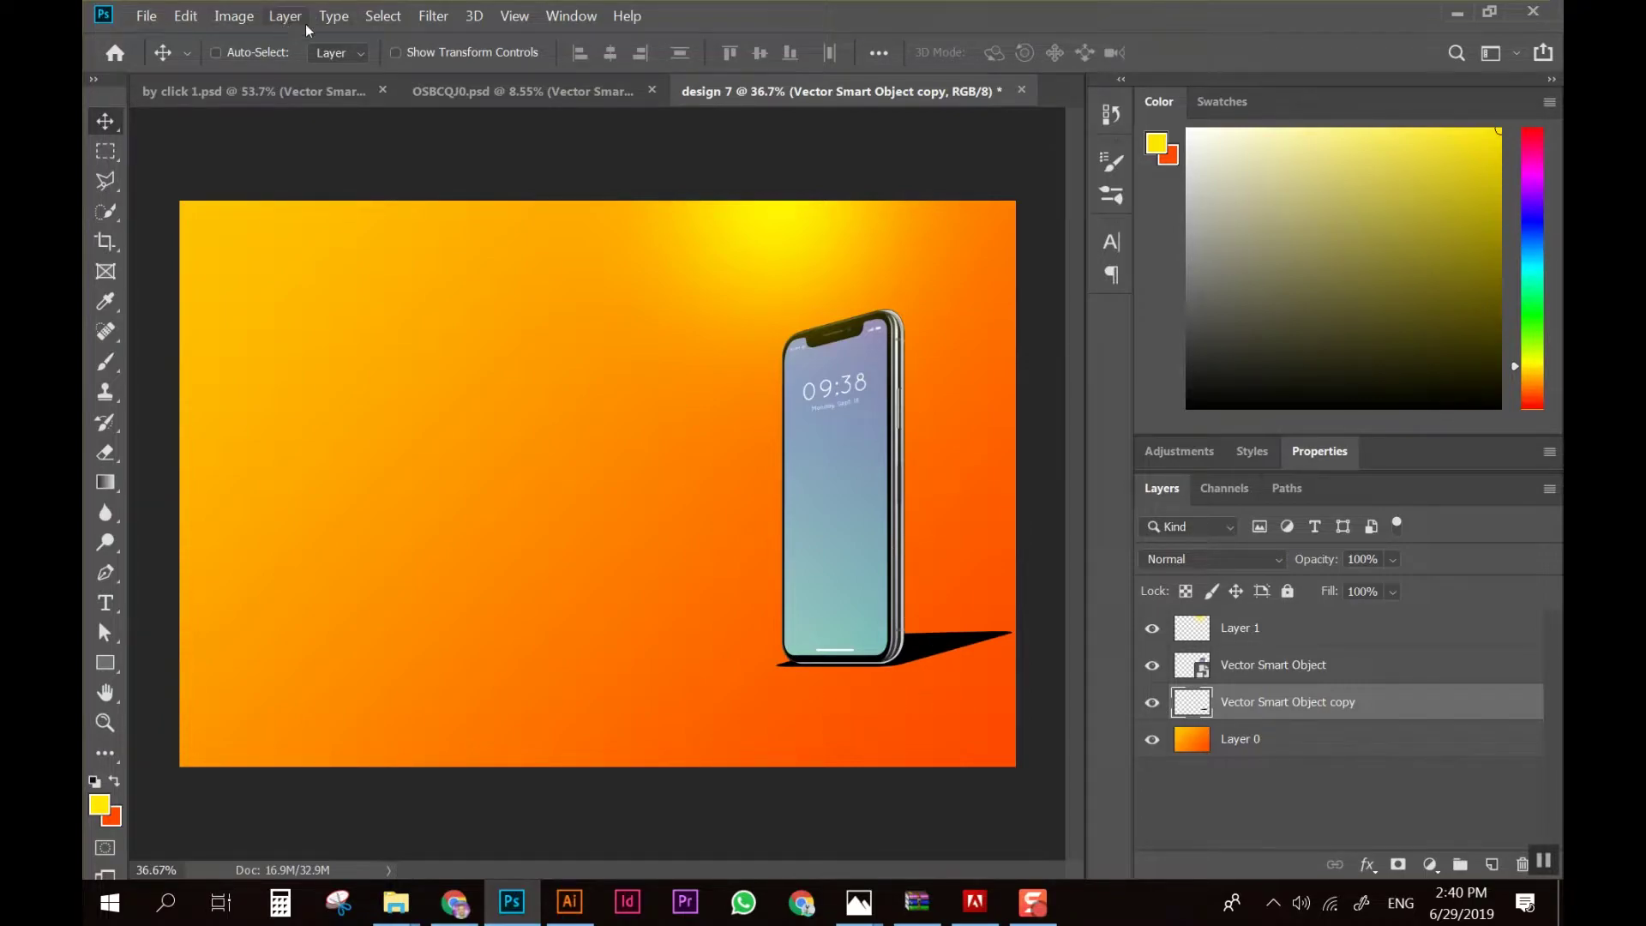
Apply a 31.8 px Gaussian Blur to the shadow and lower its opacity to 68%
left_click(428, 15)
mouse_move(444, 257)
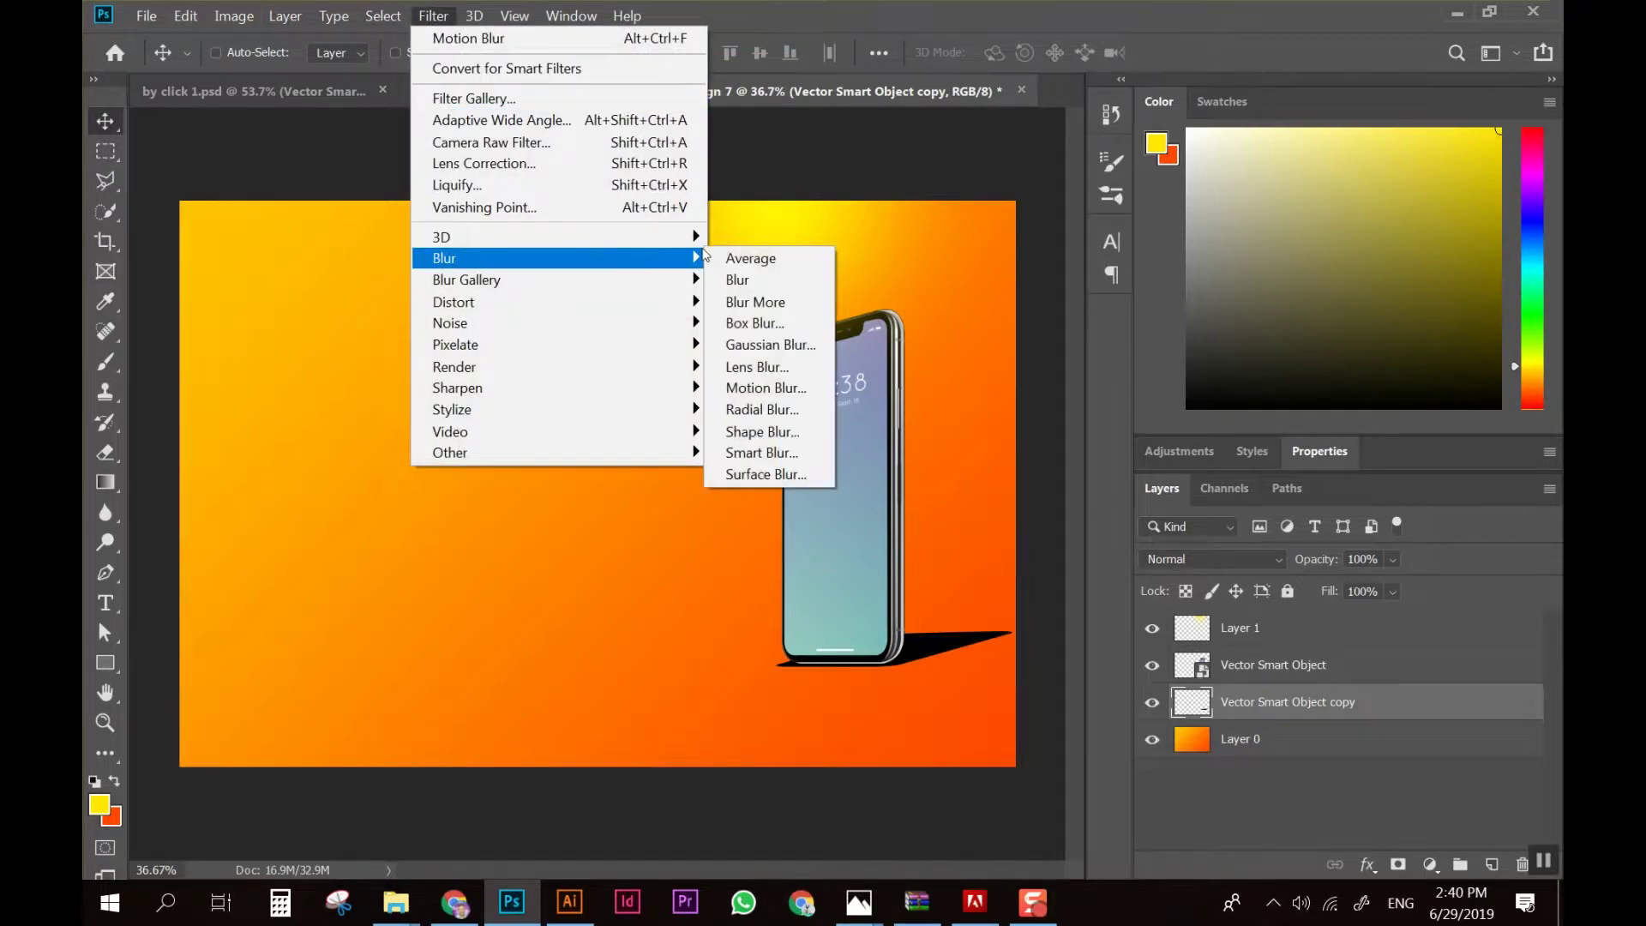
left_click(780, 345)
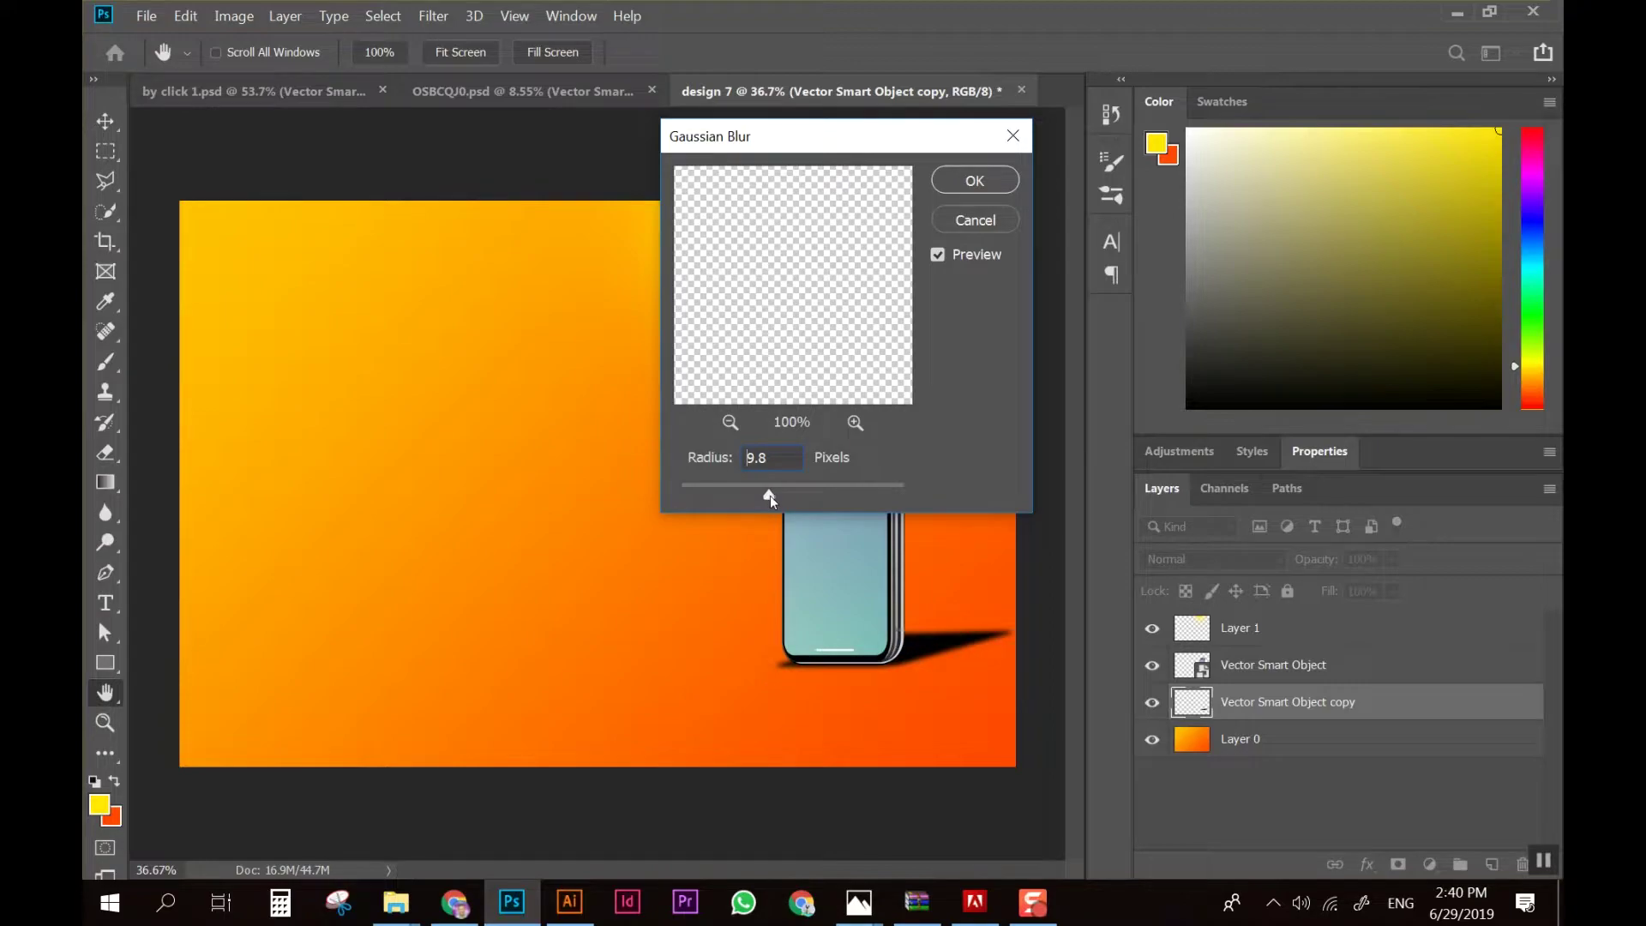
left_click_drag(773, 498, 783, 497)
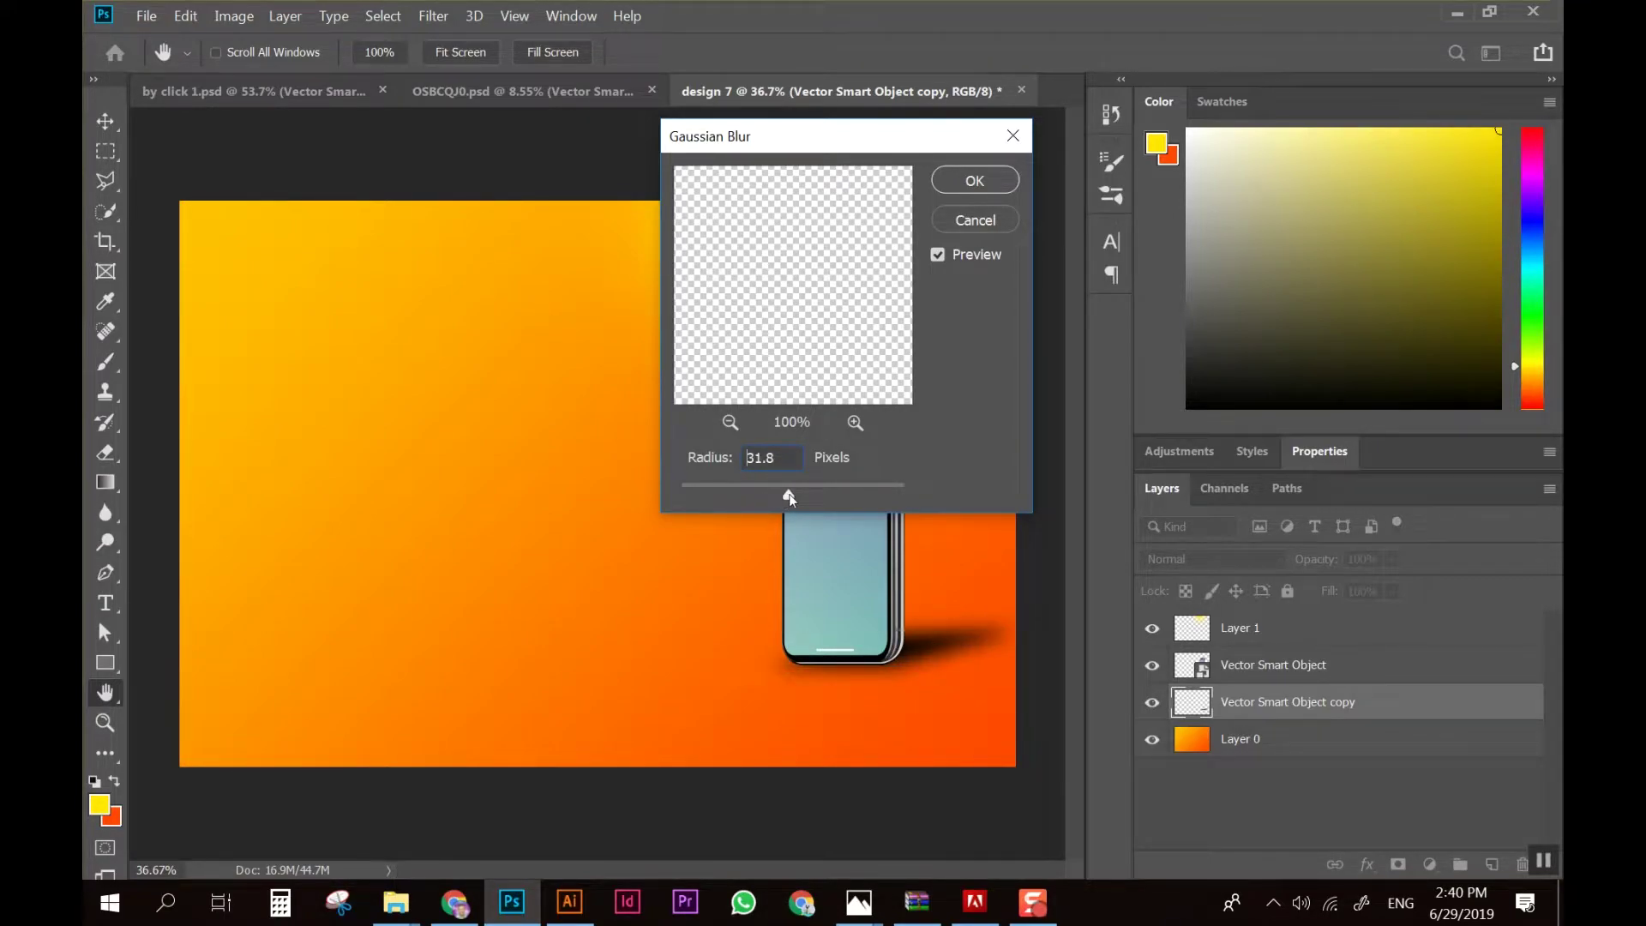
left_click(788, 495)
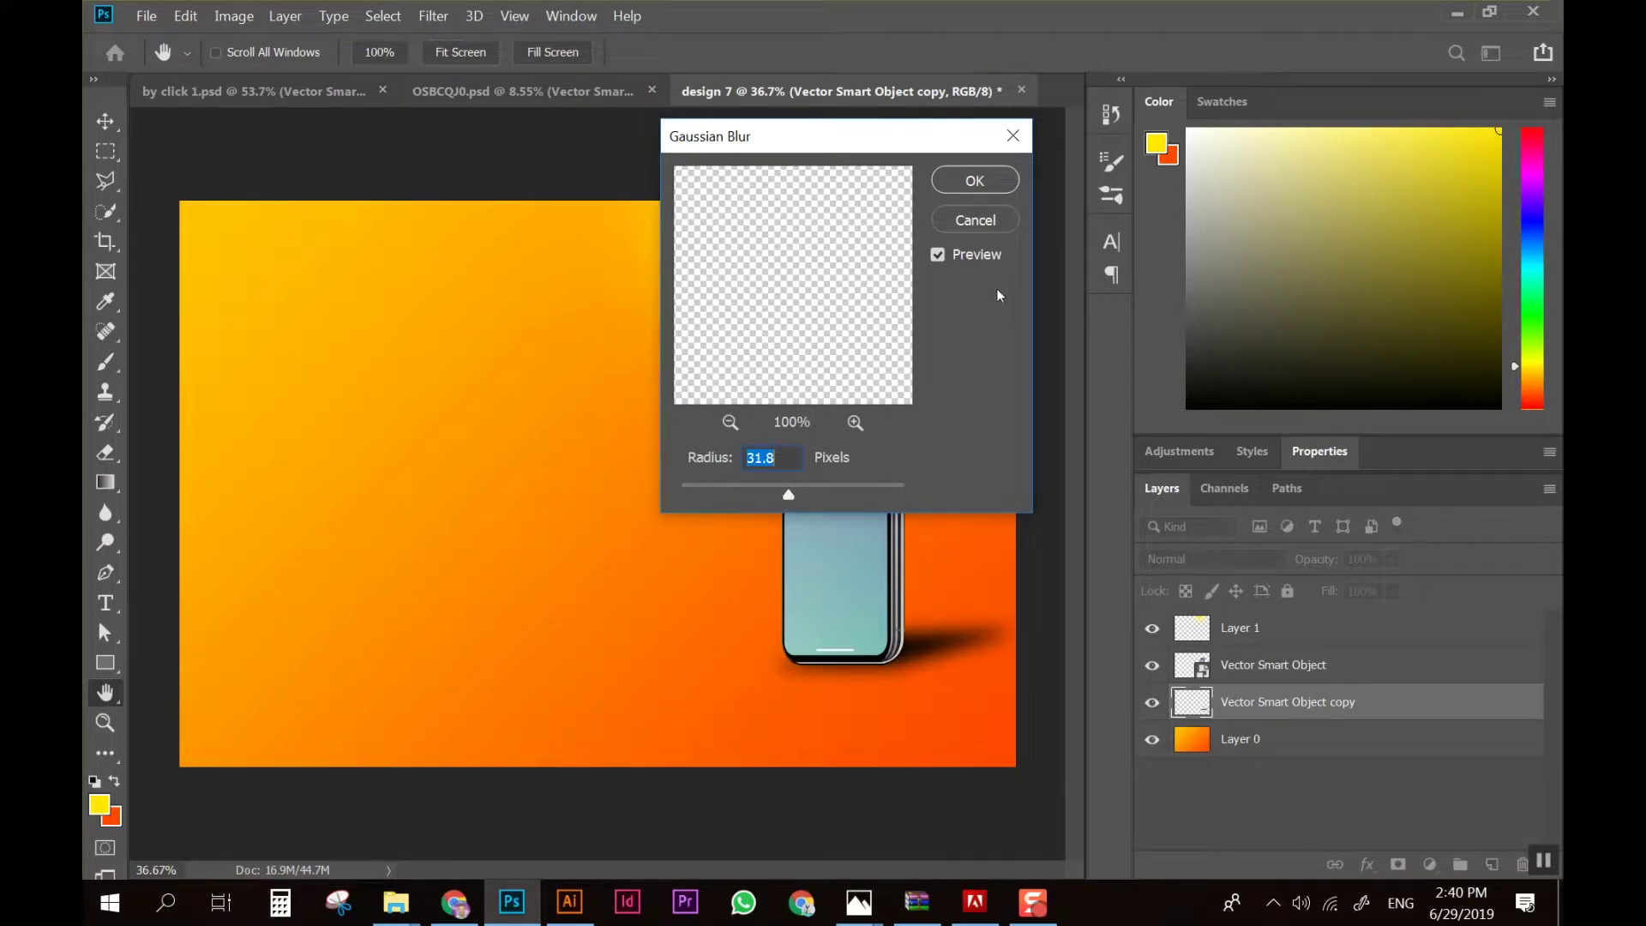
left_click(969, 180)
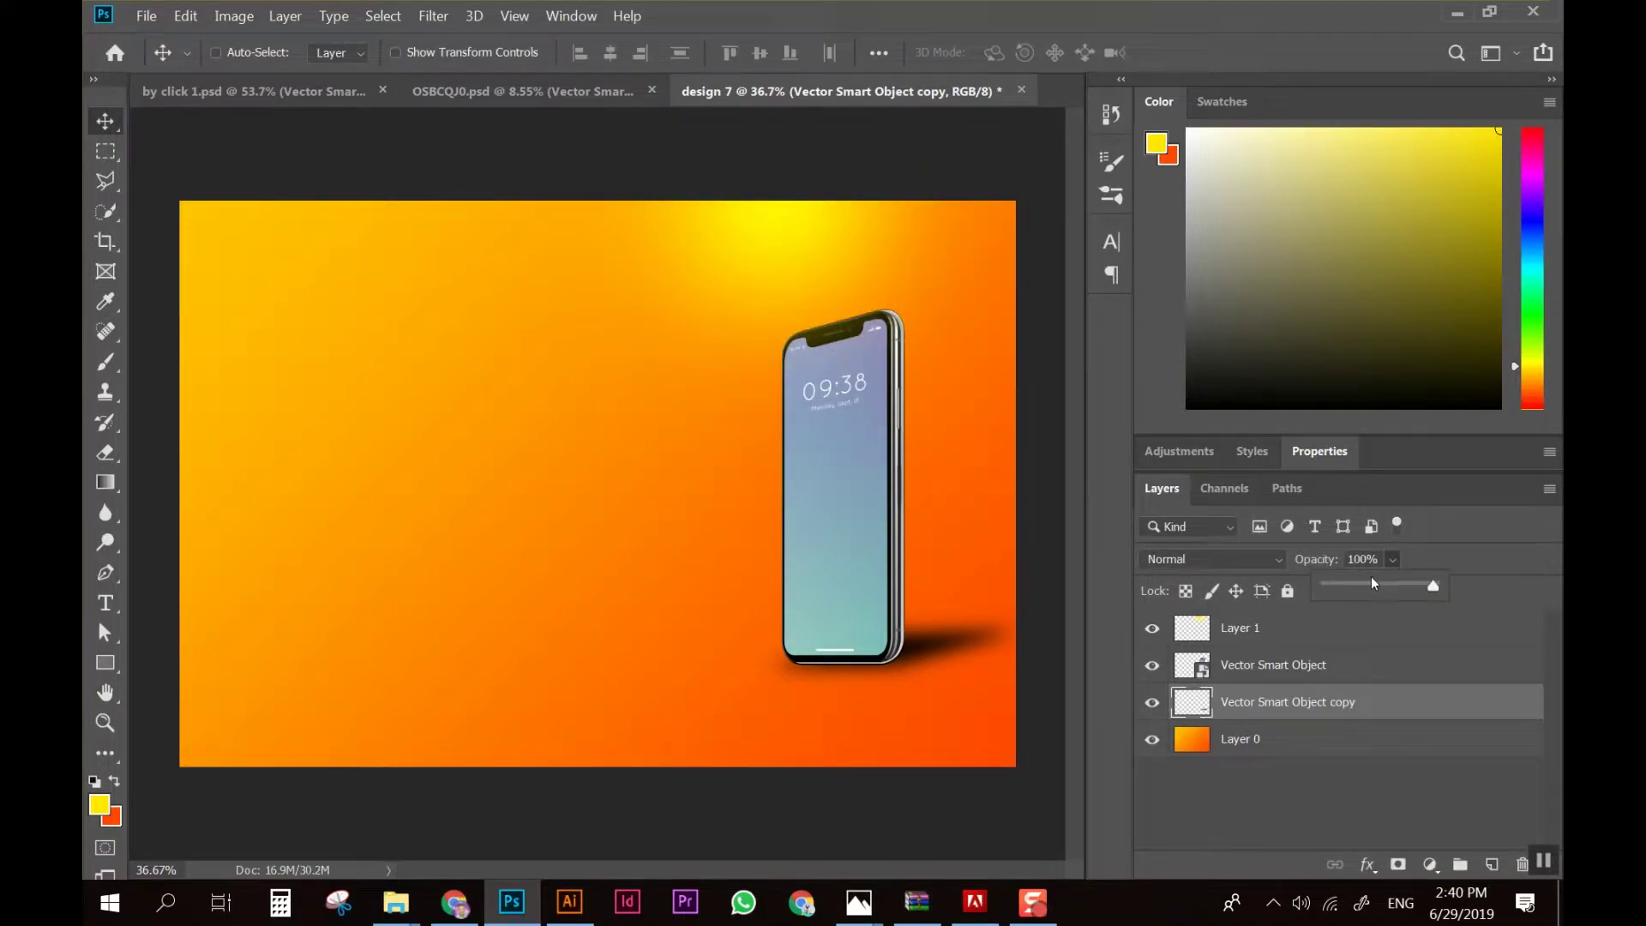
left_click(1369, 583)
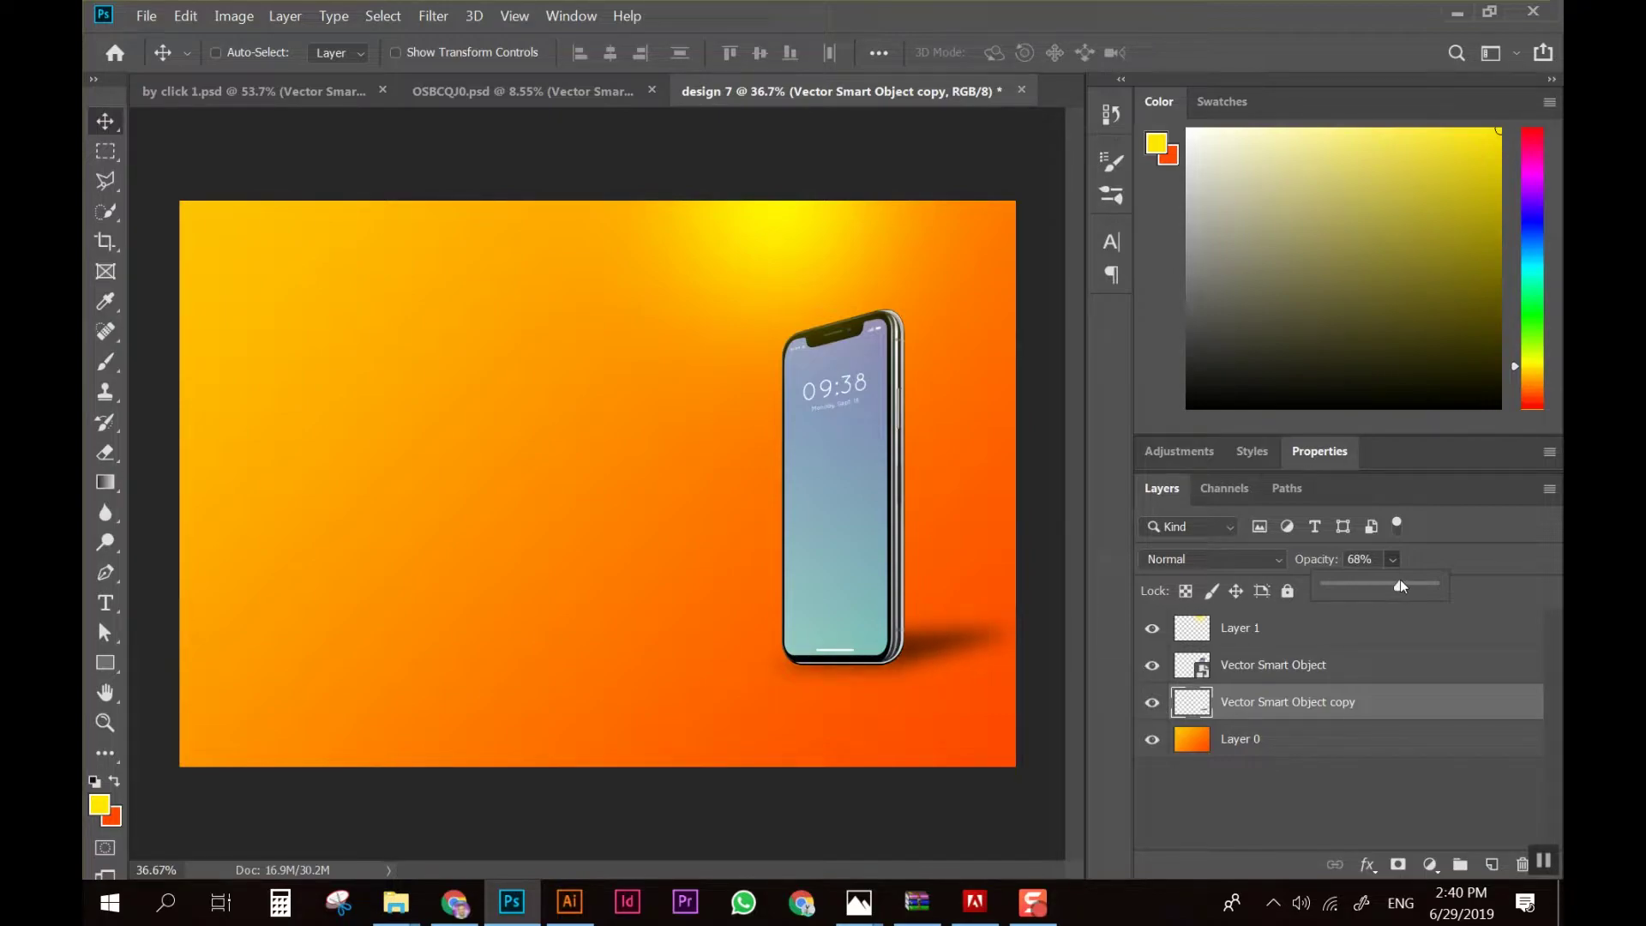
Warp the blurred shadow, bending its left side, top edge and right side to fit the phone's base
key("ctrl+t")
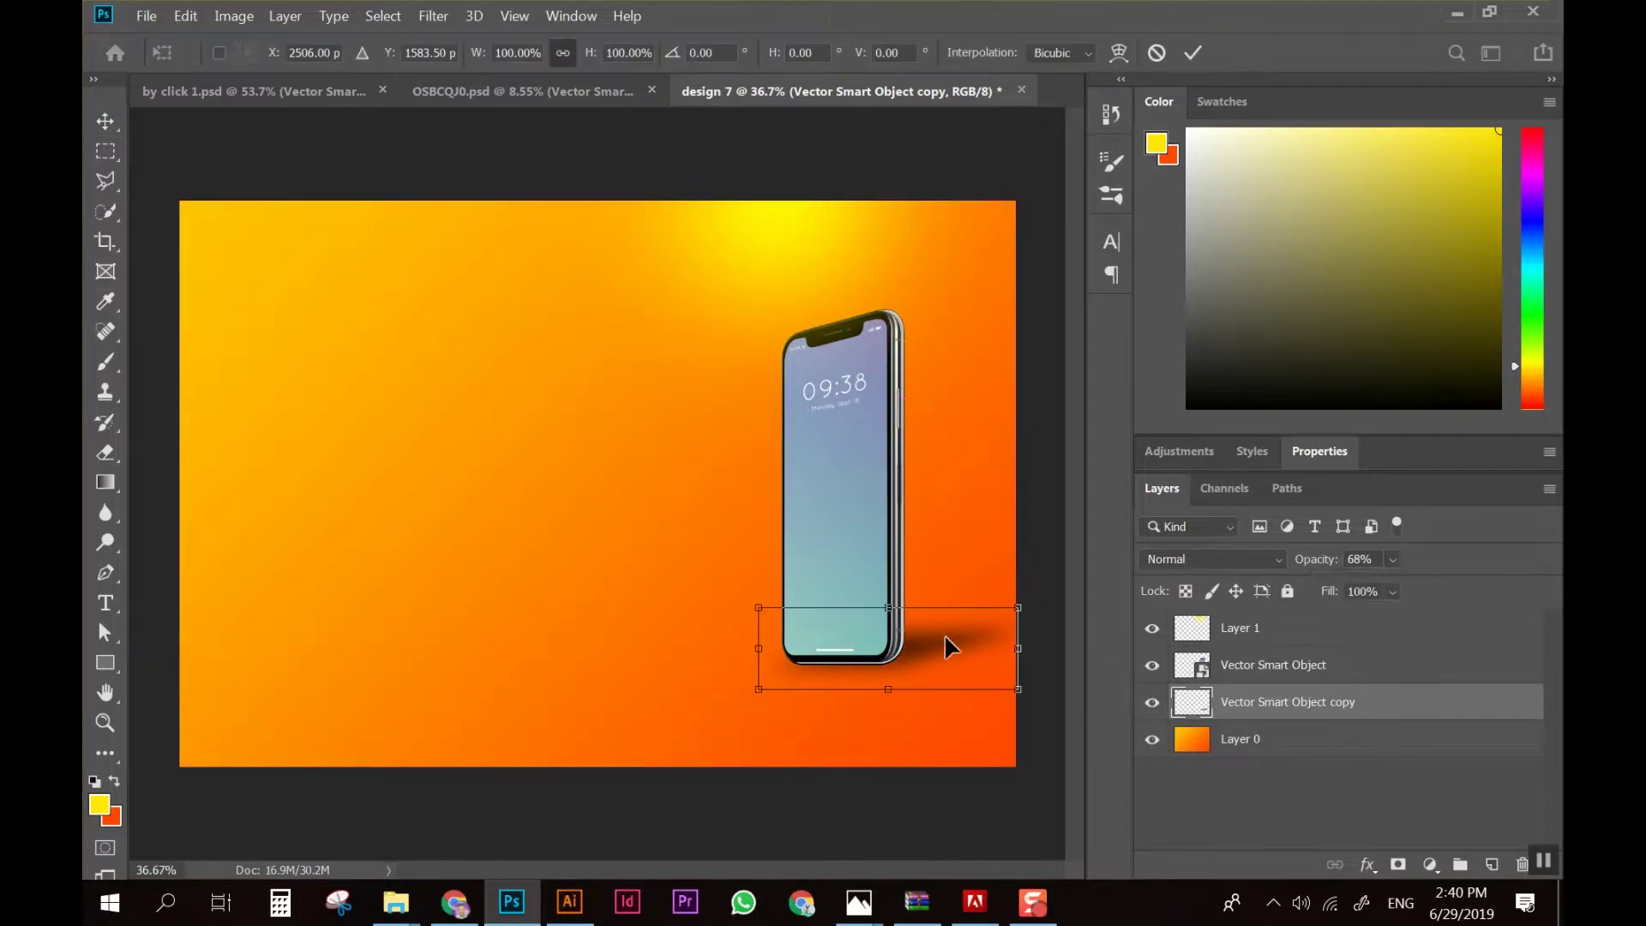
left_click(1118, 52)
mouse_move(806, 639)
left_mouse_down()
mouse_move(804, 674)
mouse_move(905, 668)
left_mouse_up()
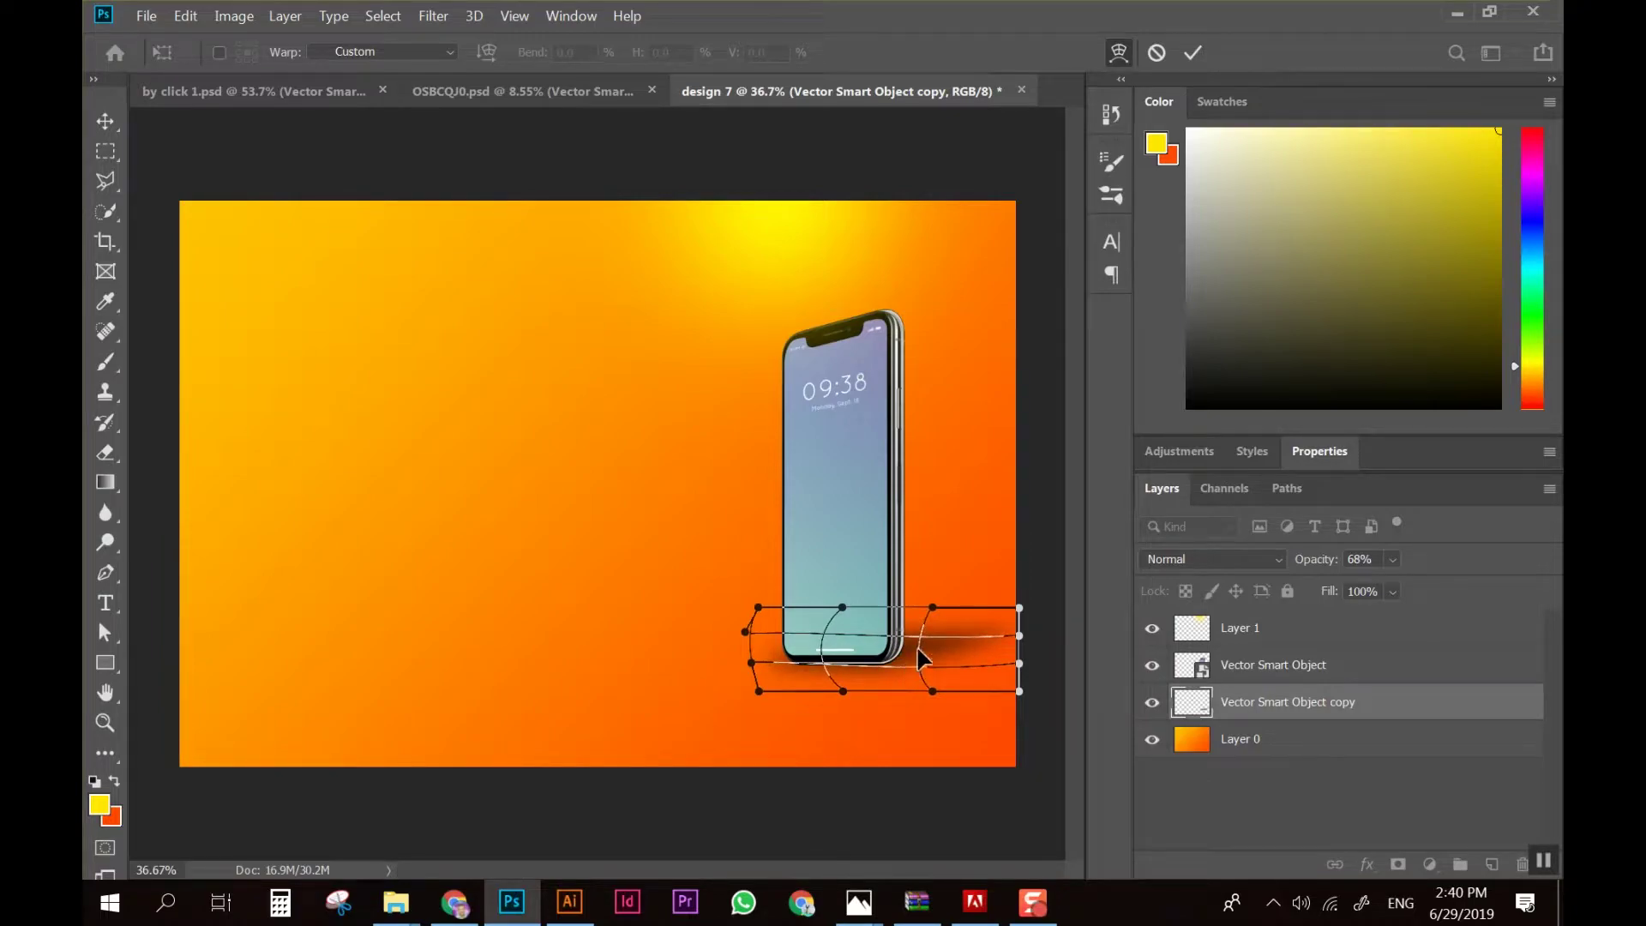
left_click_drag(891, 621, 982, 634)
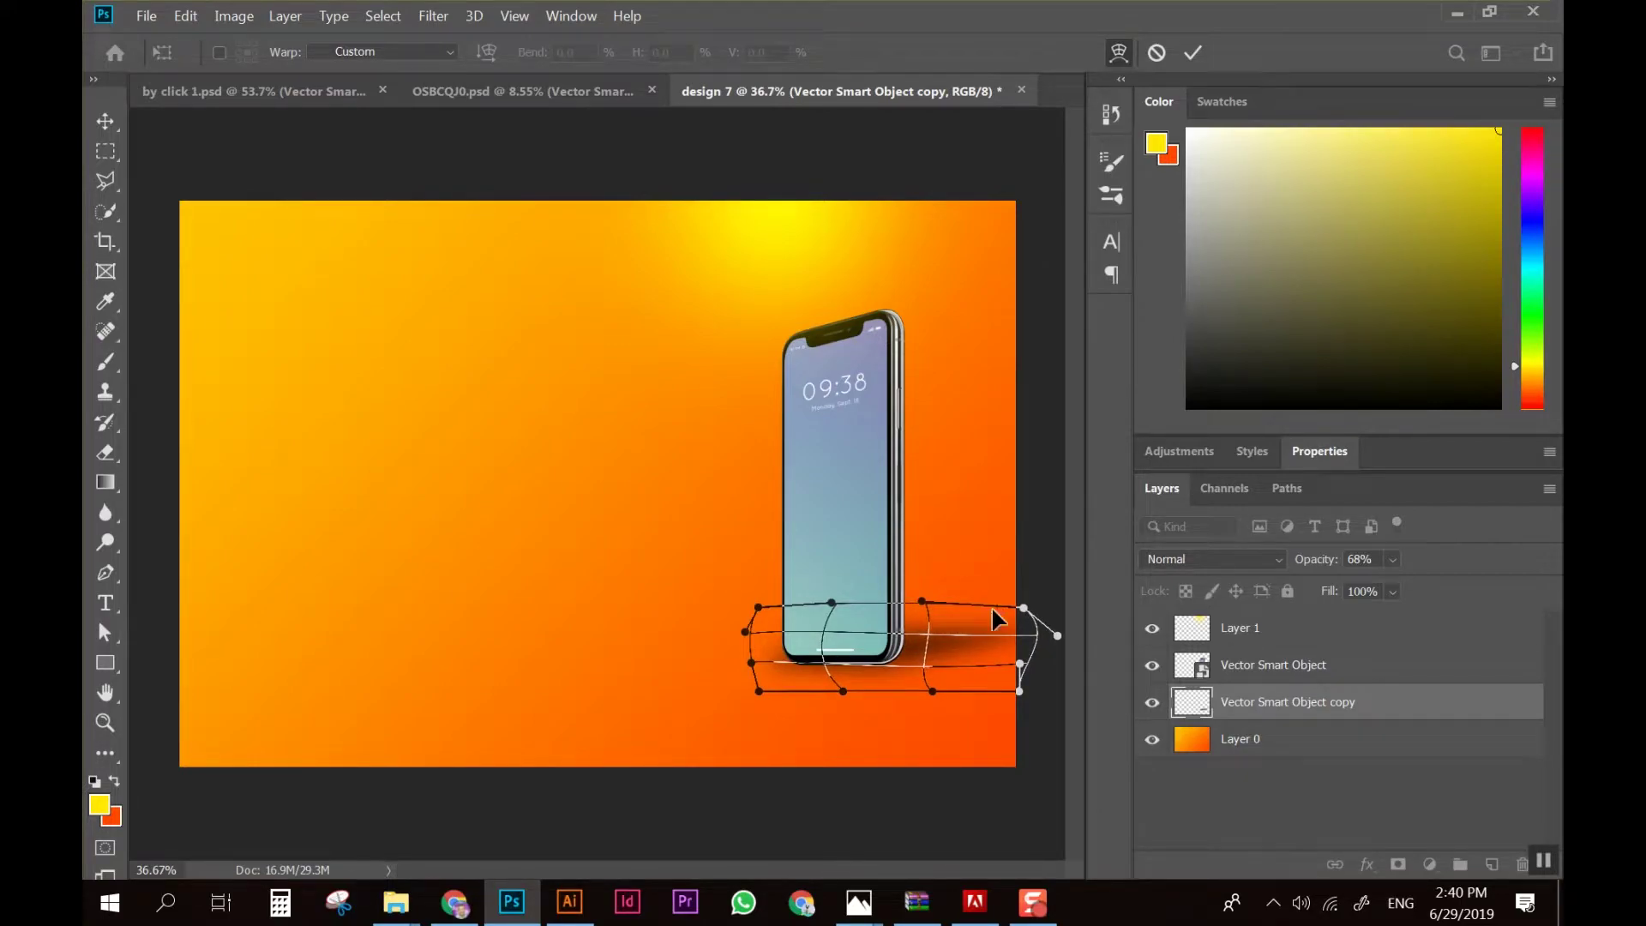
left_click_drag(992, 630, 982, 626)
key("Return")
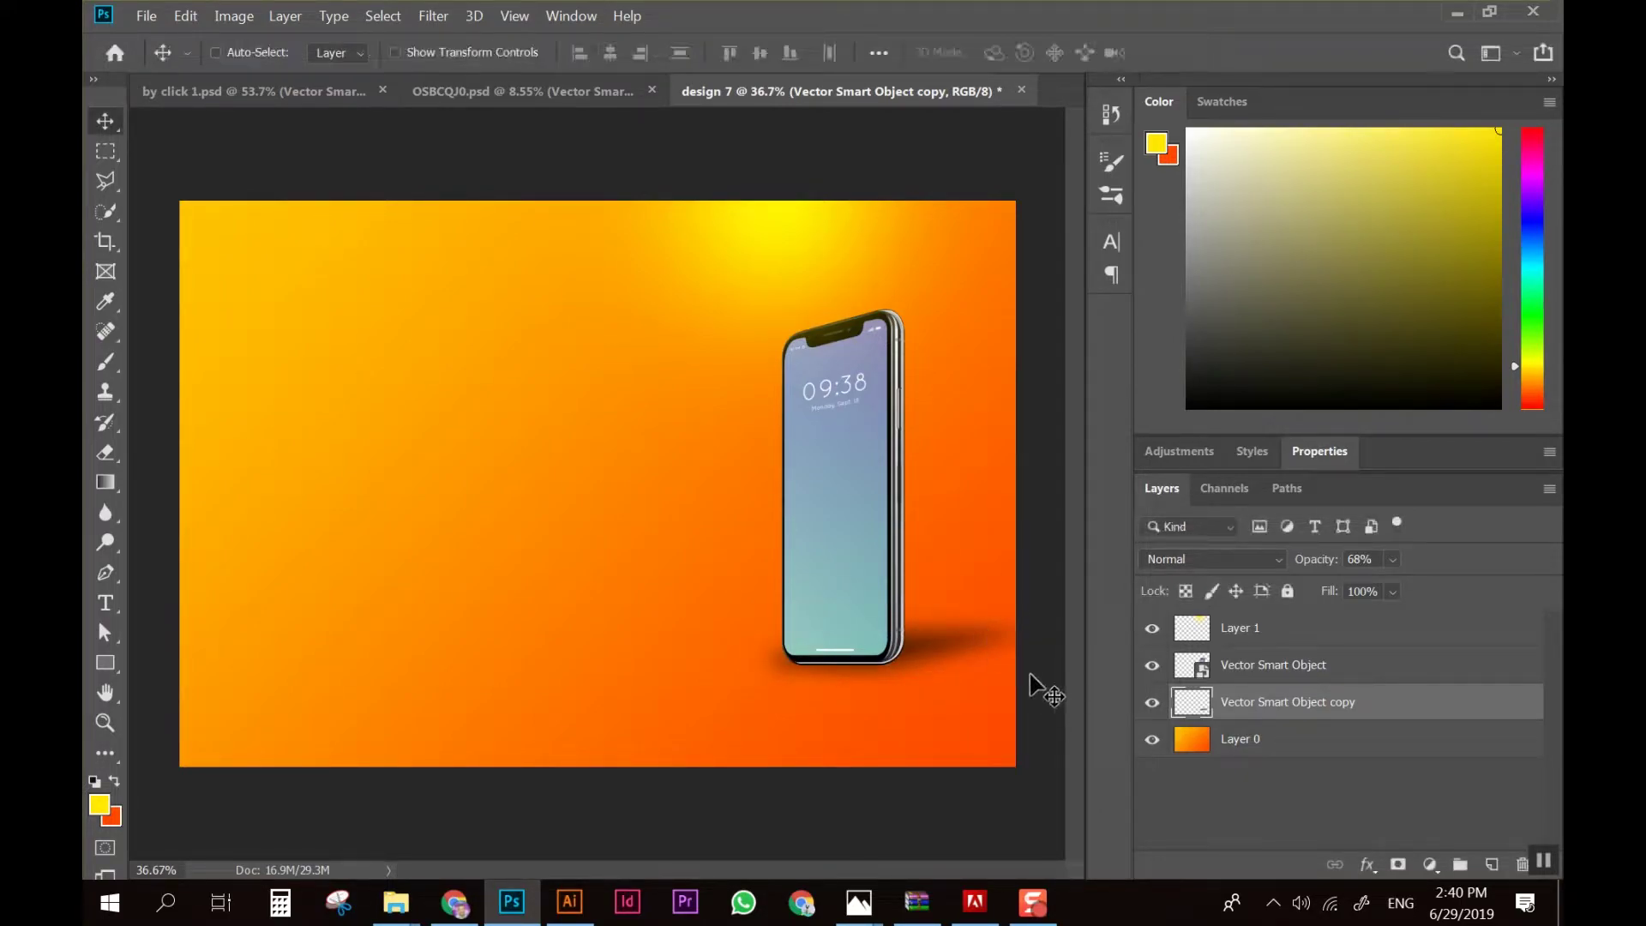
Move the shadow right and lower beneath the phone and straighten its rotation
scroll(846, 685, "up", 1)
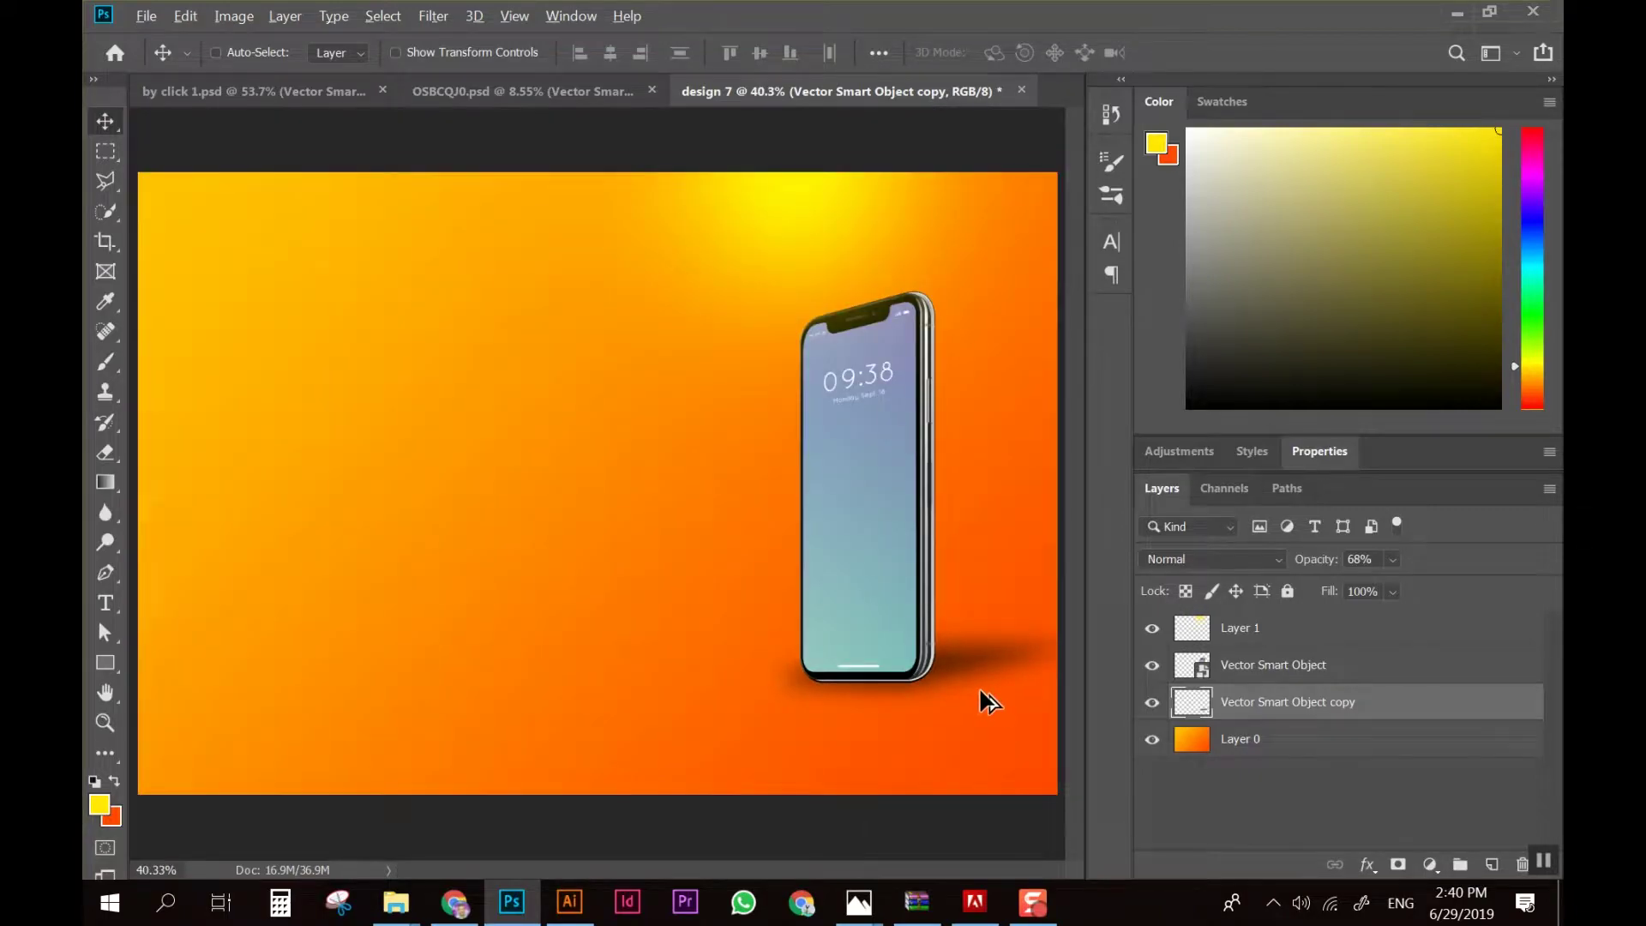
scroll(772, 678, "right", 3)
key("ctrl+t")
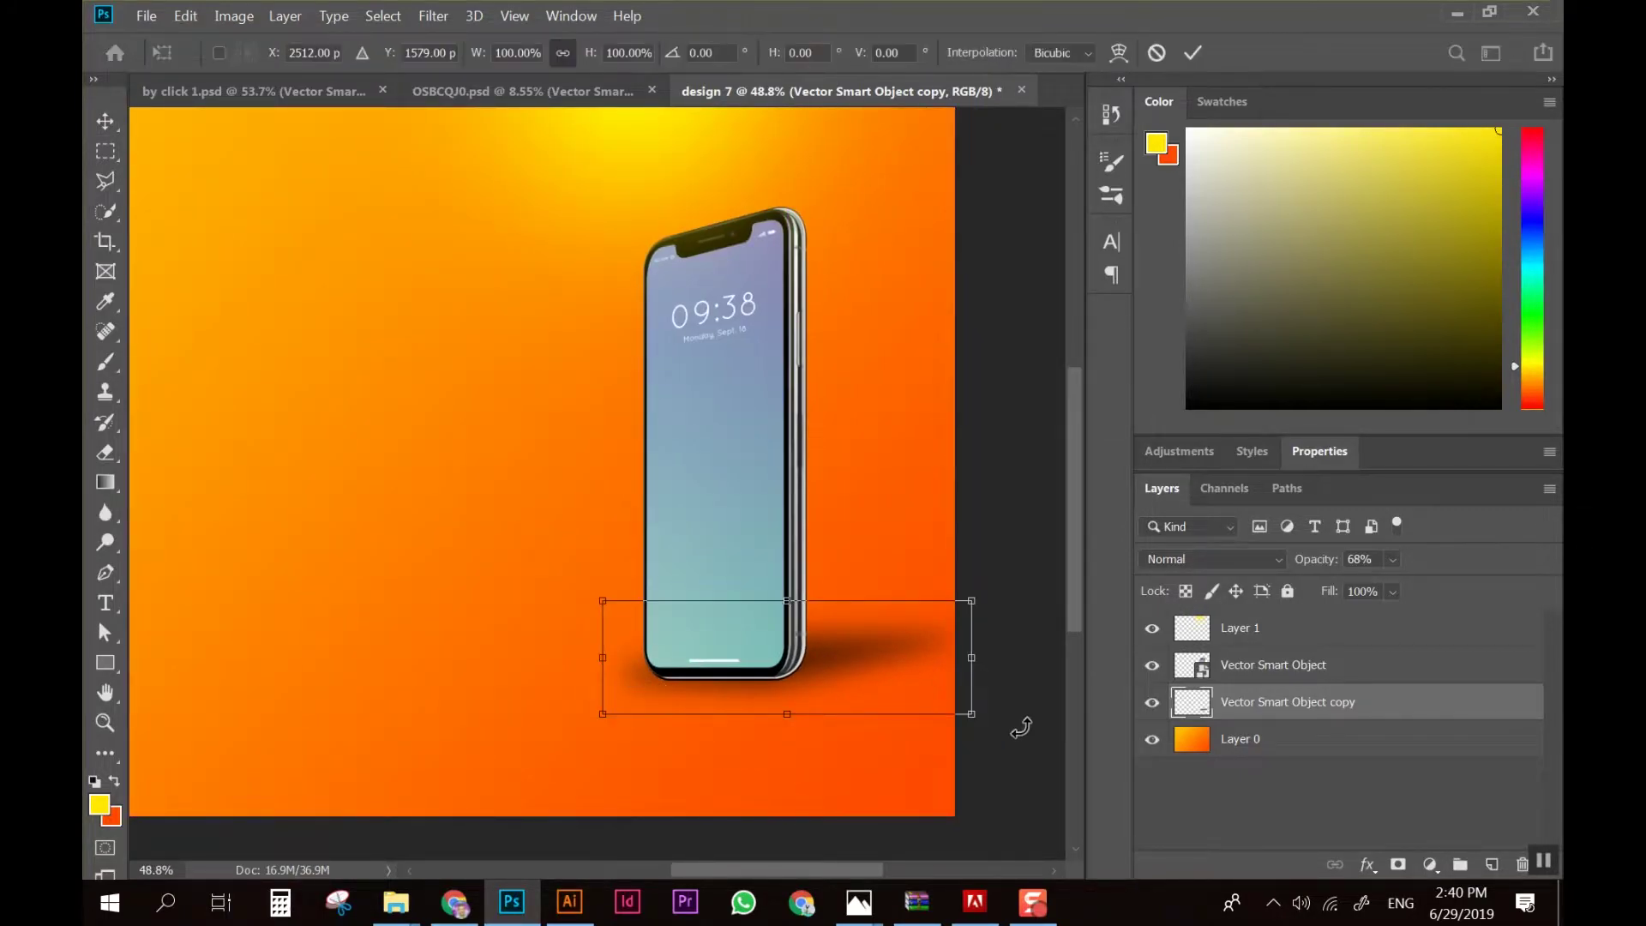
left_click_drag(1020, 723, 984, 698)
left_click_drag(816, 650, 828, 659)
left_click_drag(1008, 747, 1012, 739)
key("Return")
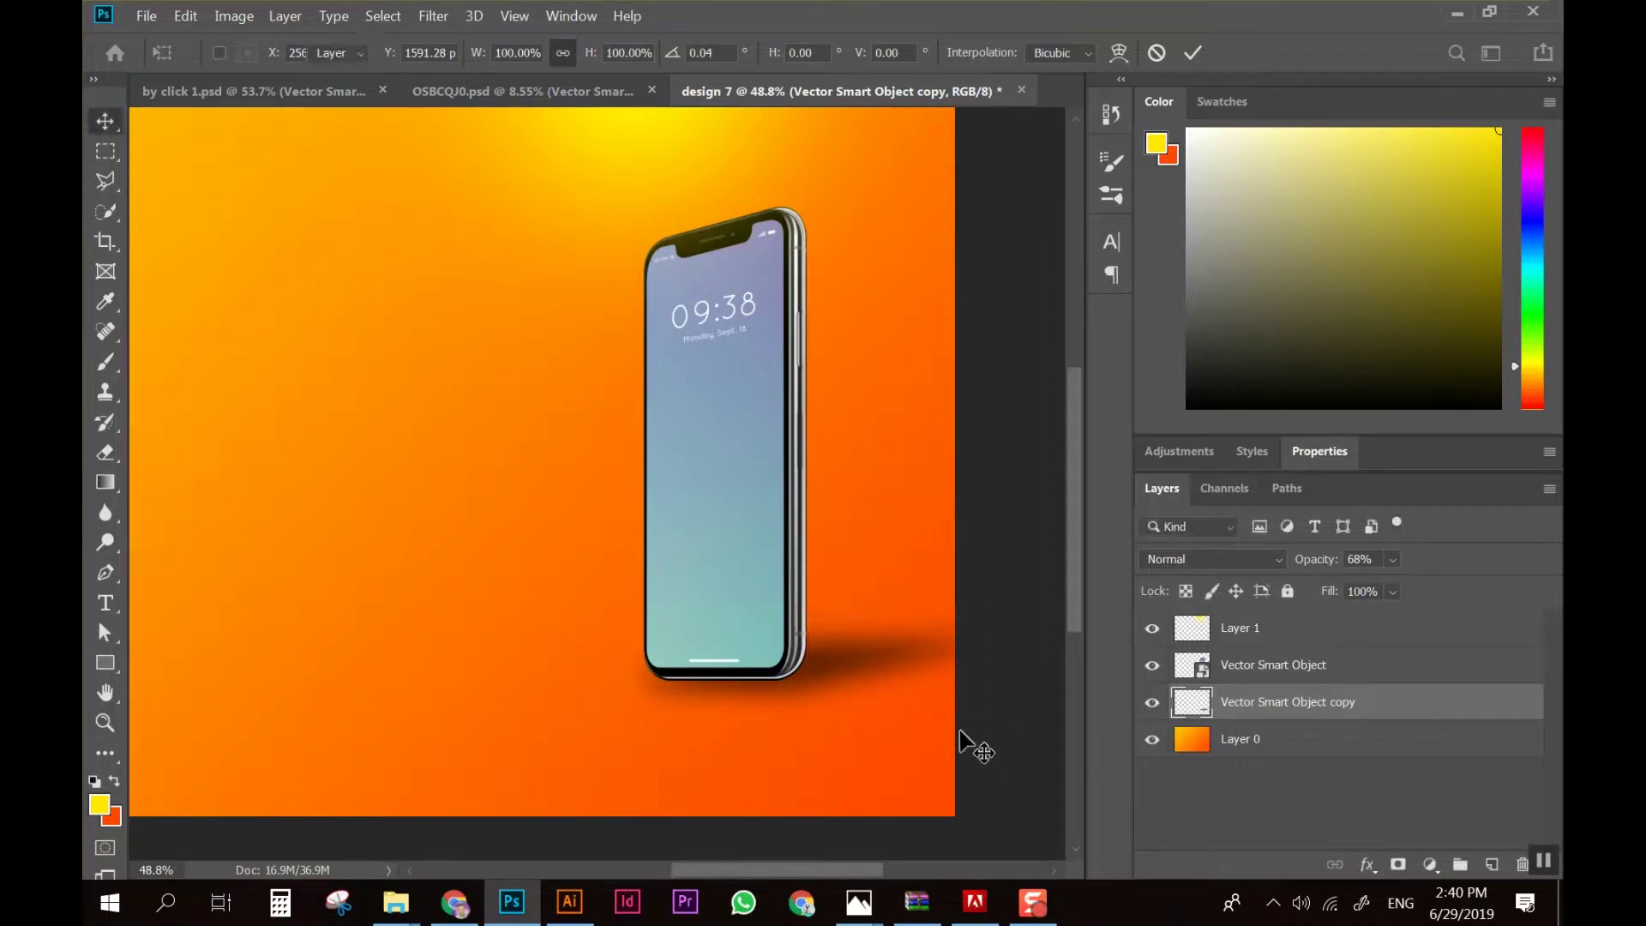
scroll(815, 698, "down", 1)
scroll(815, 698, "up", 2)
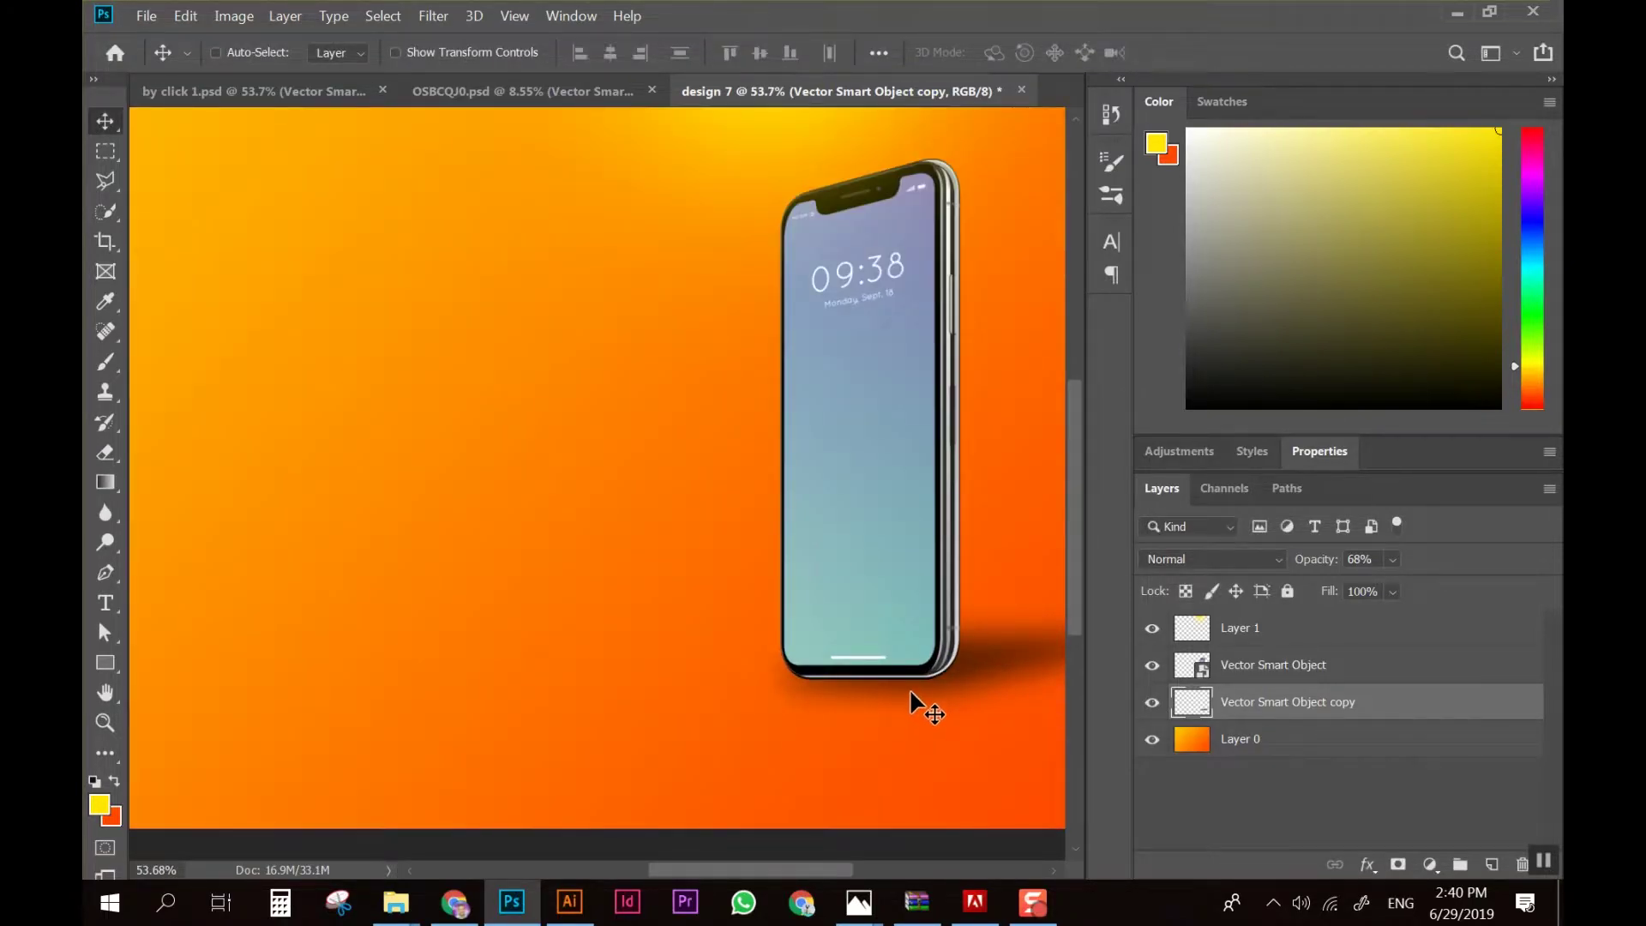
scroll(823, 686, "right", 3)
Erase the shadow just below the phone with a 53 px eraser, then a 150 px one
key("e")
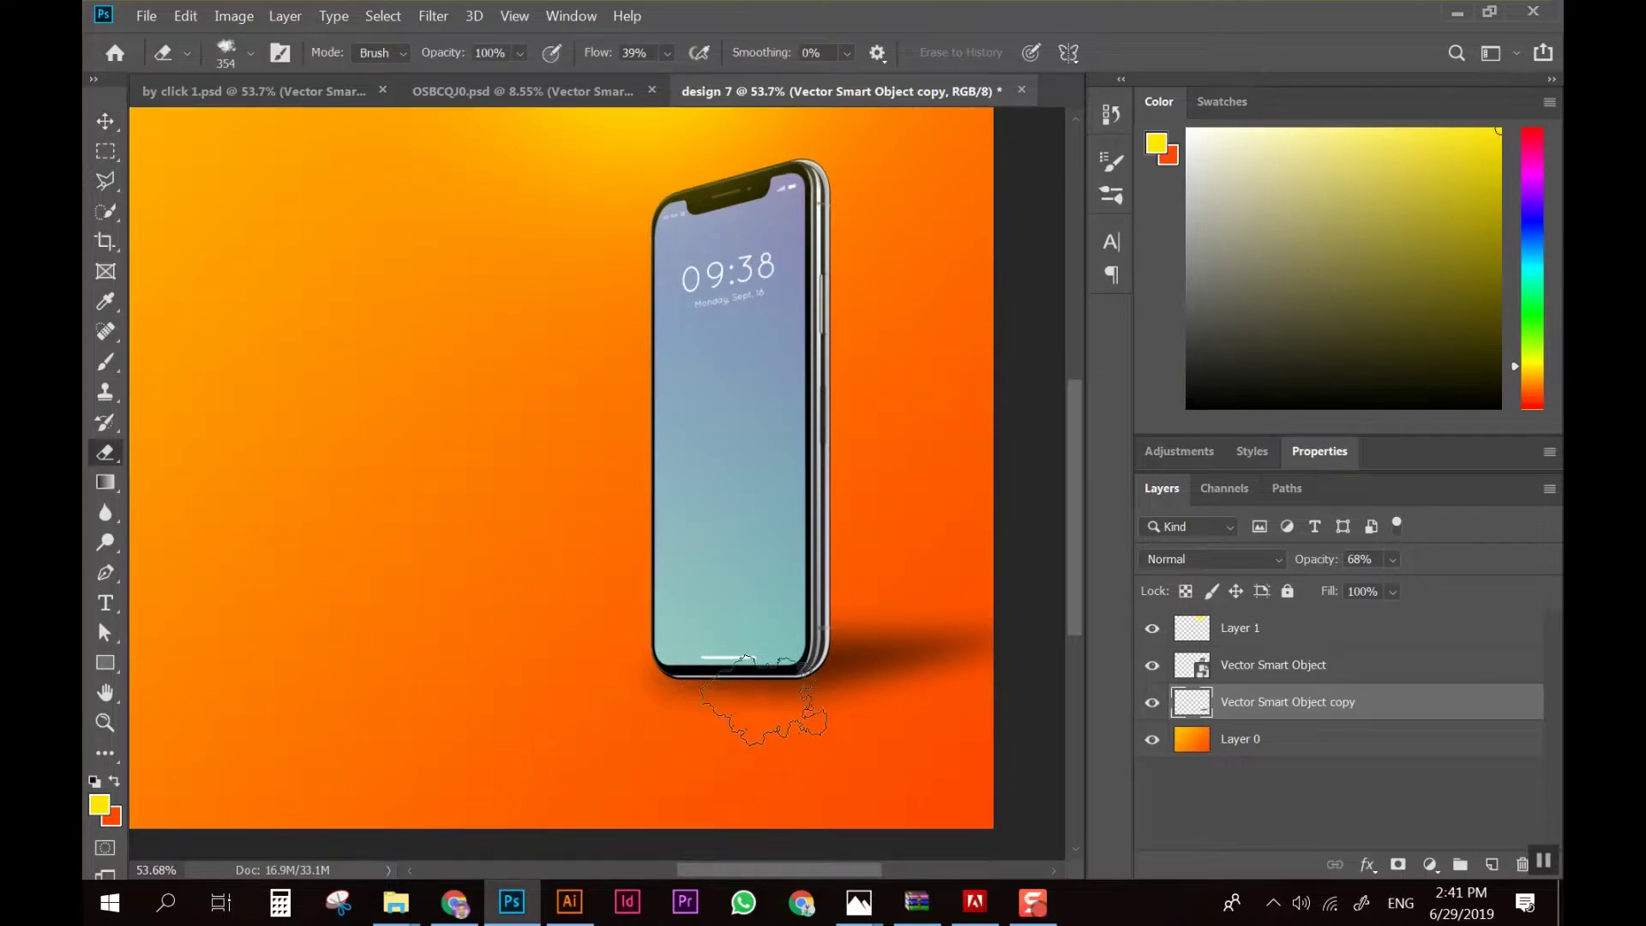
right_click(754, 717)
left_click(929, 529)
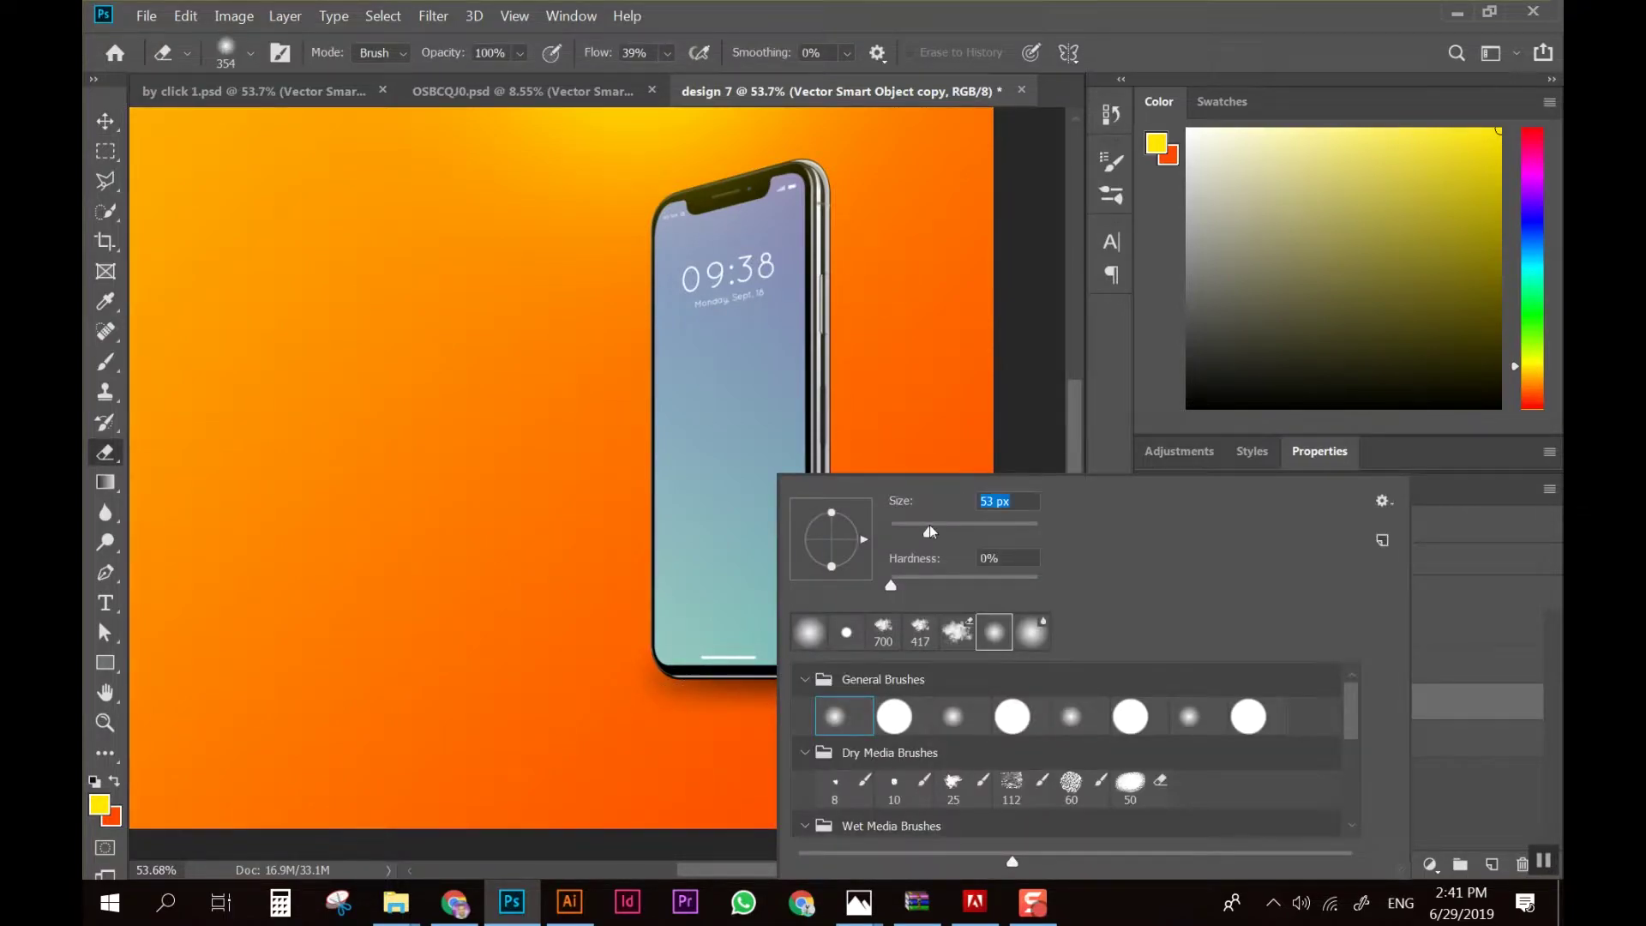
left_click_drag(915, 533, 928, 531)
left_click_drag(634, 699, 880, 709)
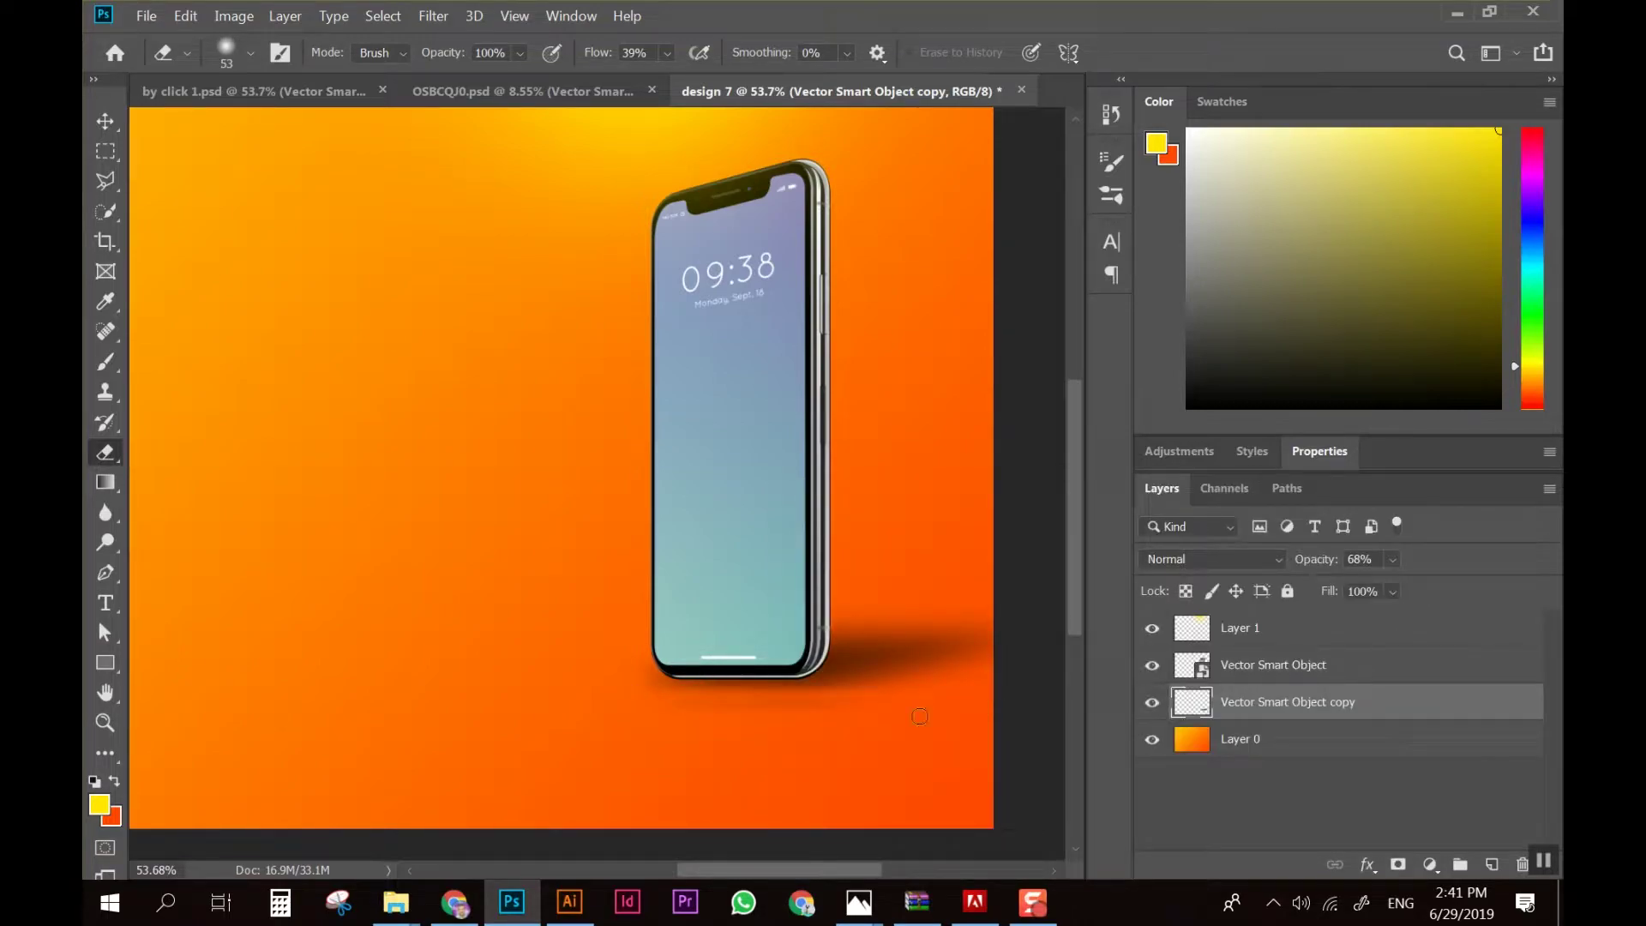
left_click_drag(659, 683, 900, 686)
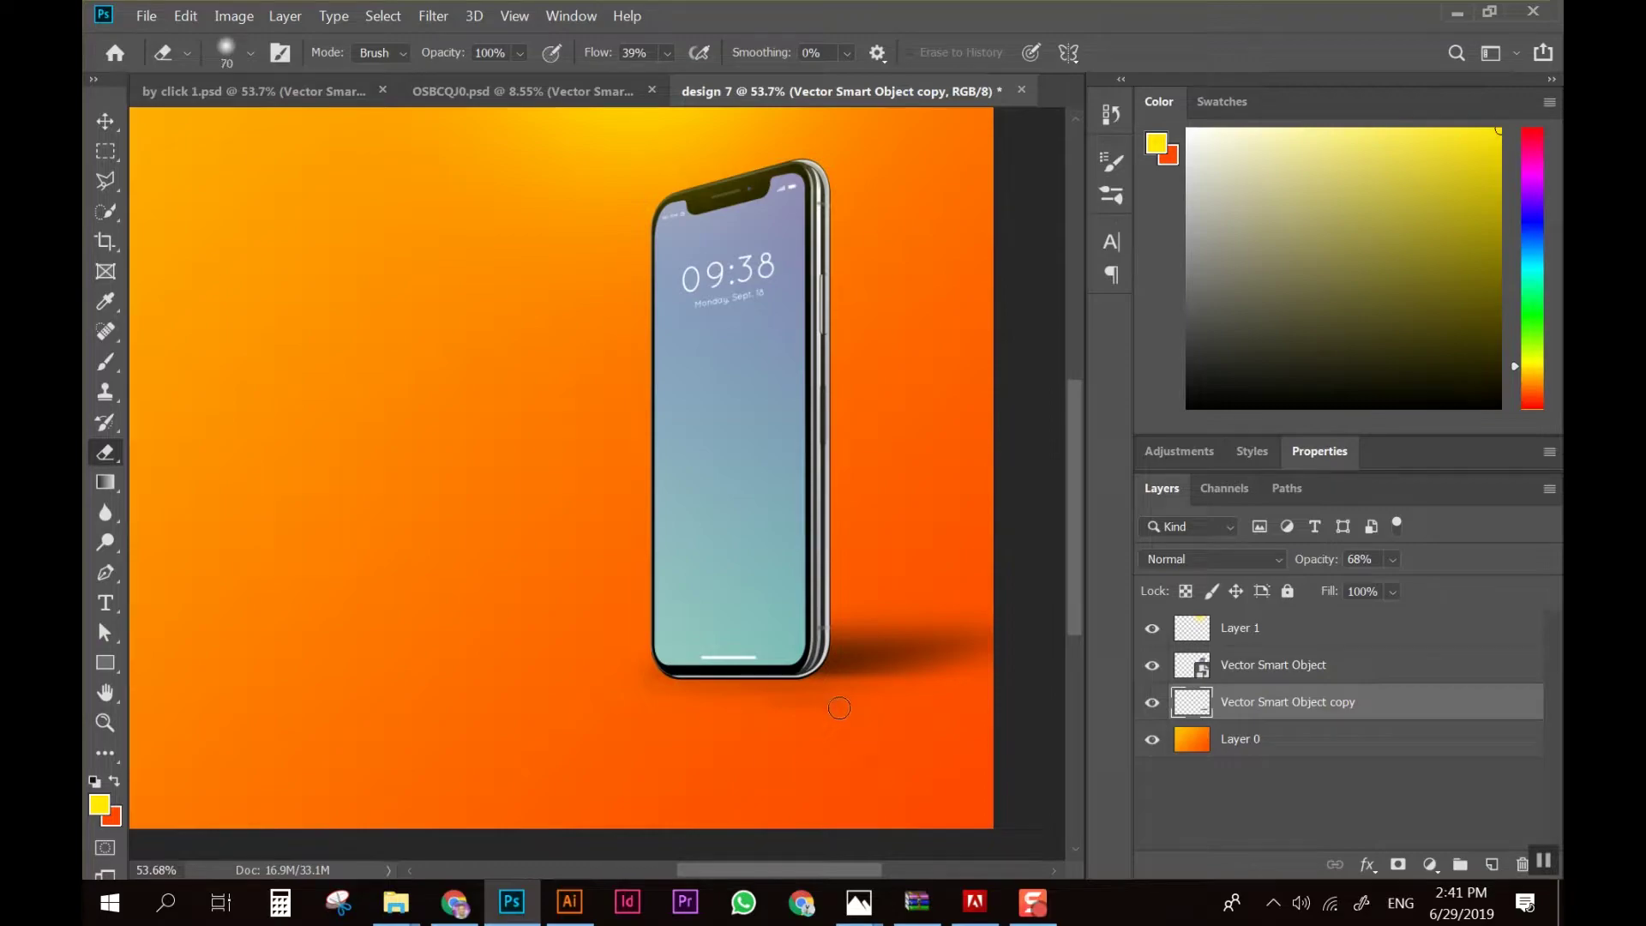
key("bracketright")
key("bracketright")
key("bracketright")
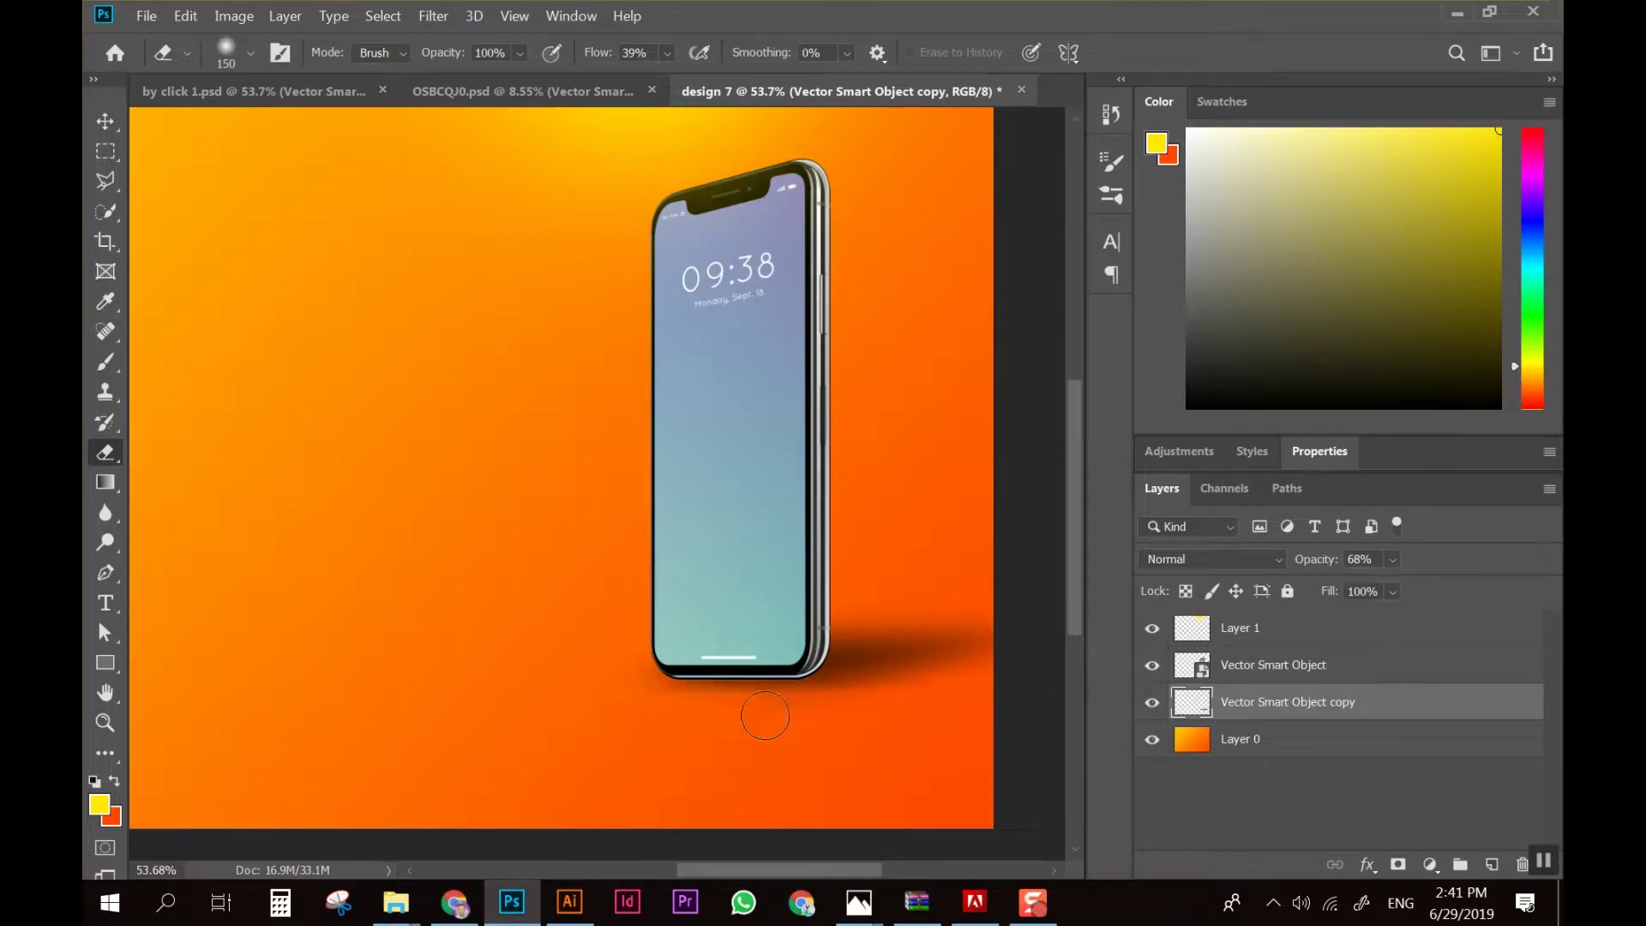
key("ctrl+z")
left_click_drag(718, 705, 831, 707)
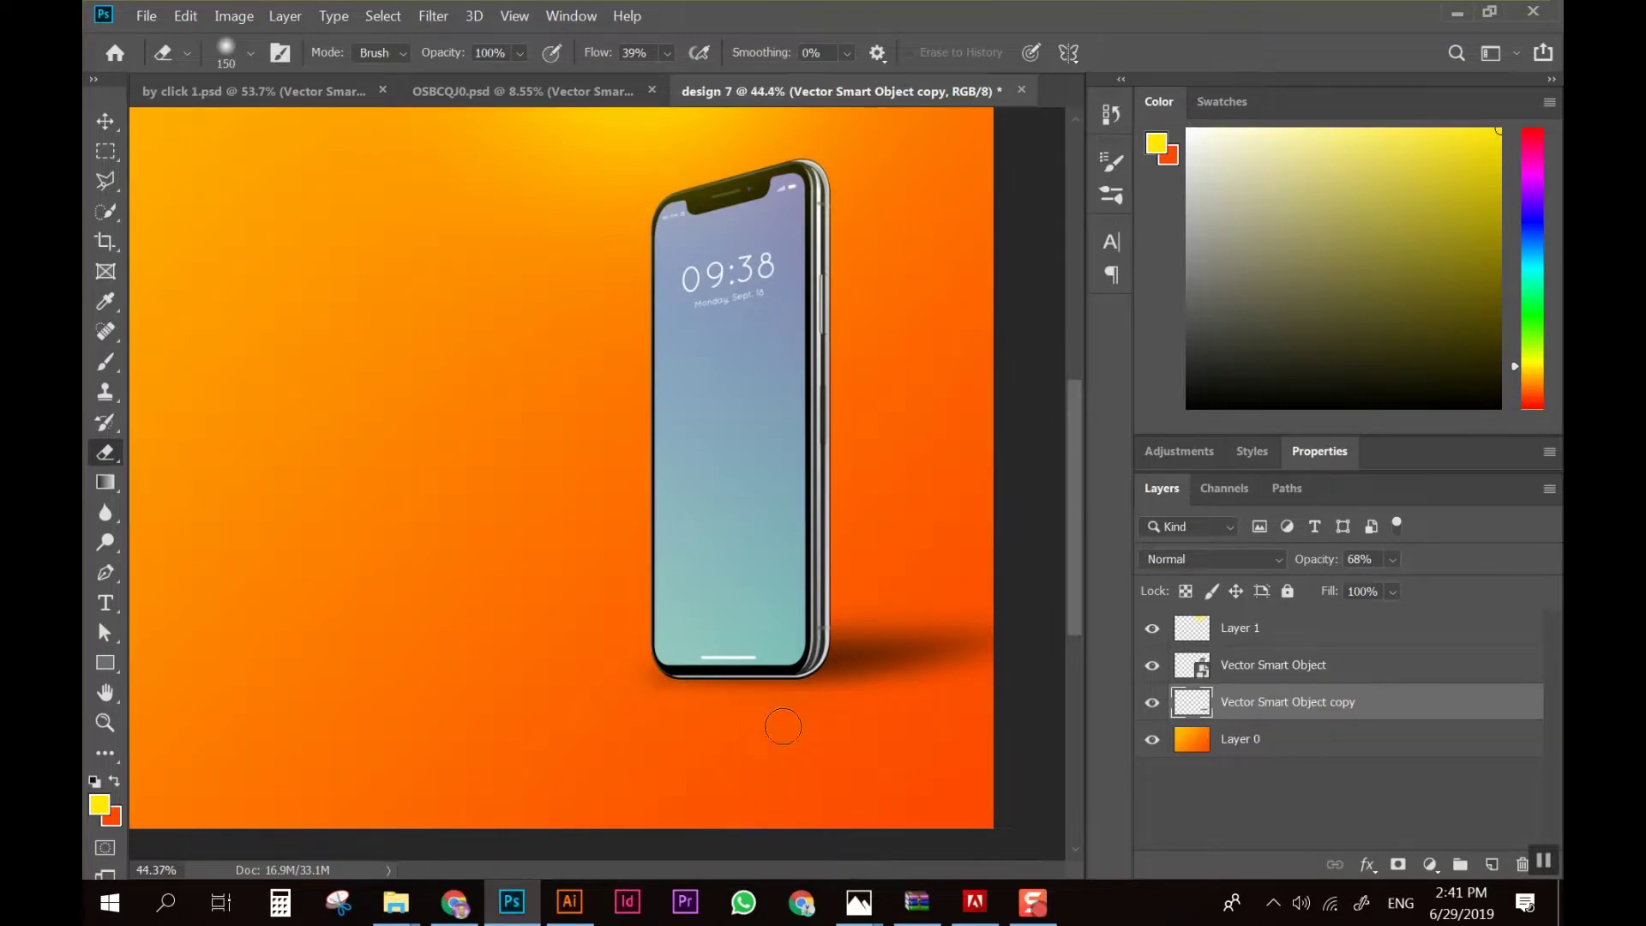
key("ctrl+minus")
key("ctrl+minus")
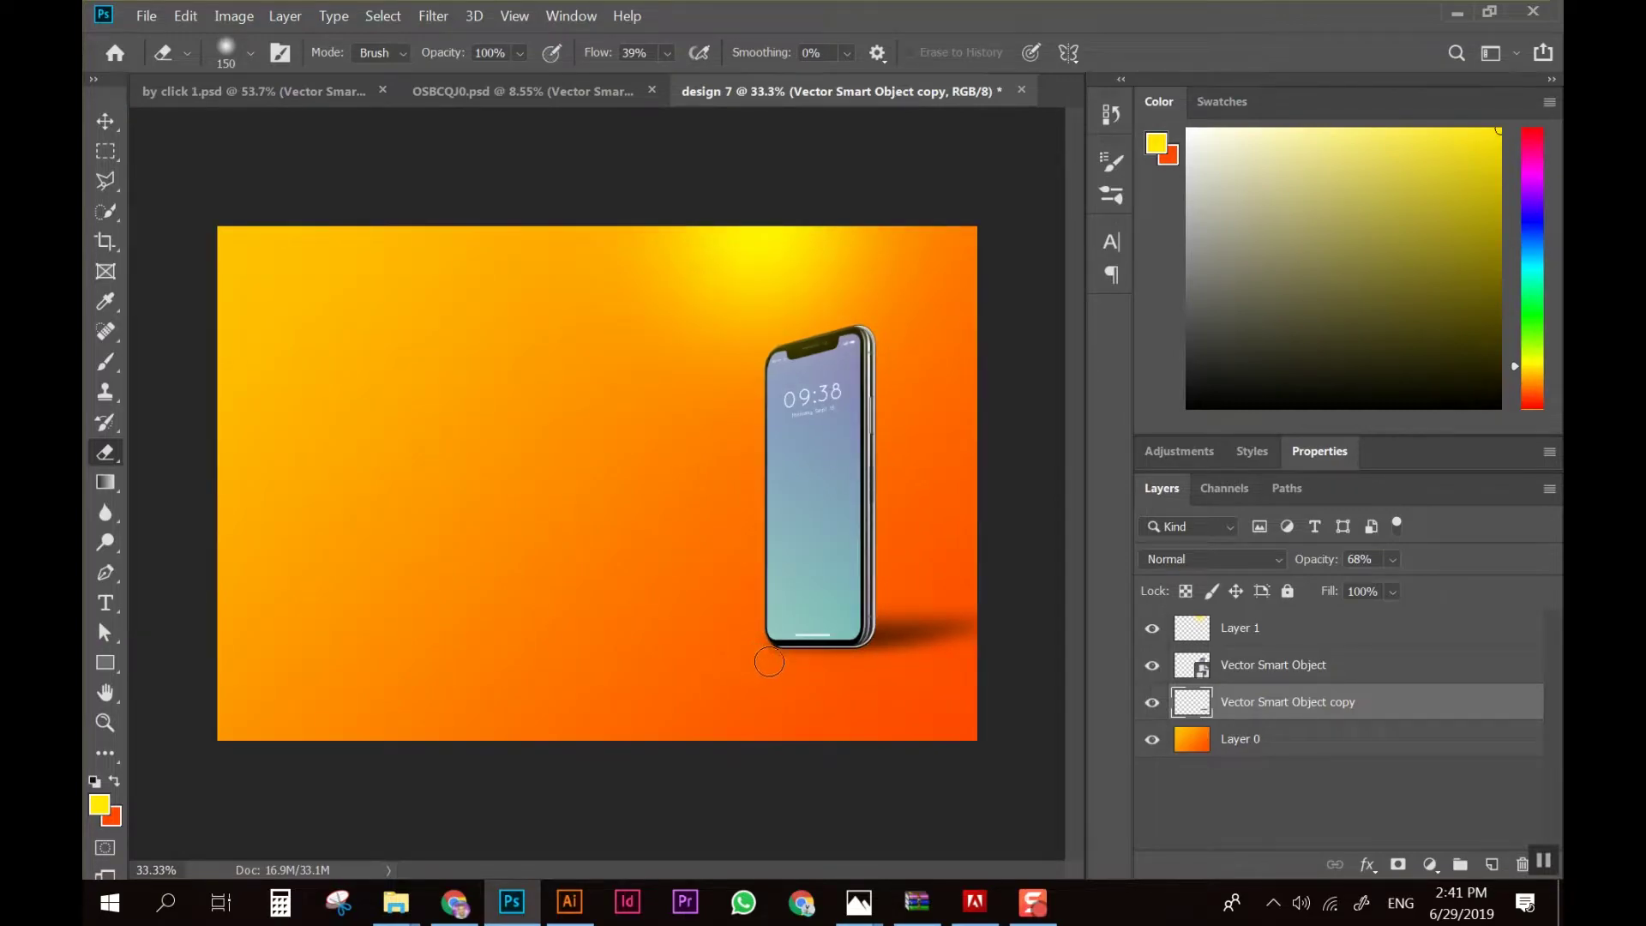
Make the shadow slightly fainter and narrow it from its right side
left_click(1391, 563)
left_click_drag(1392, 584, 1406, 588)
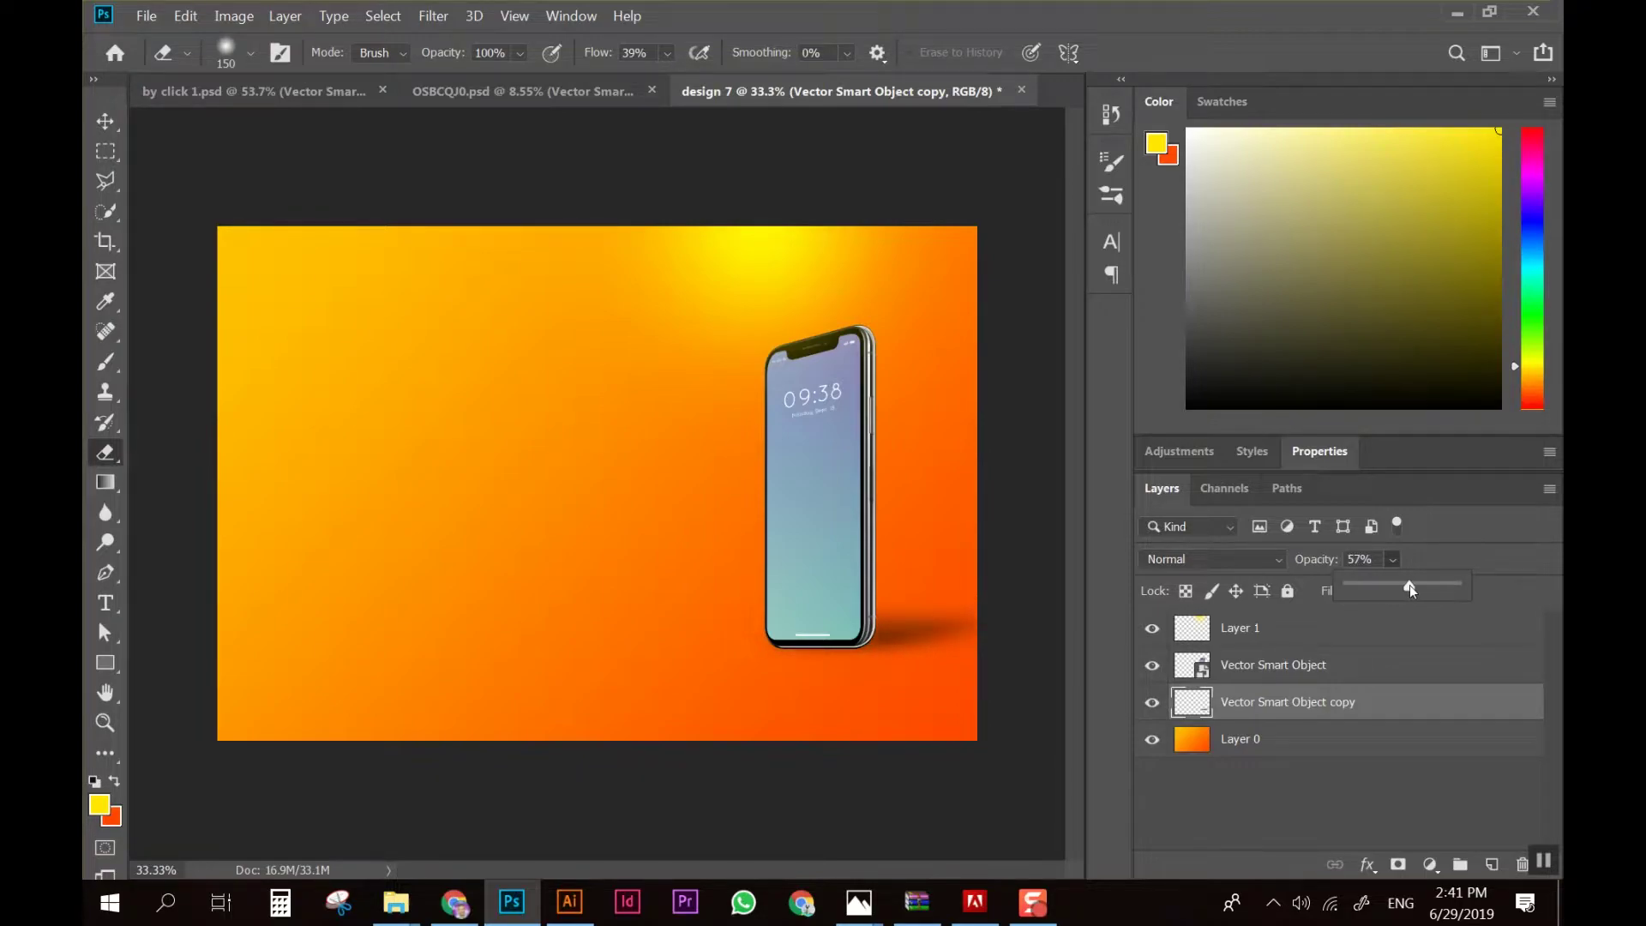
scroll(935, 630, "up", 5)
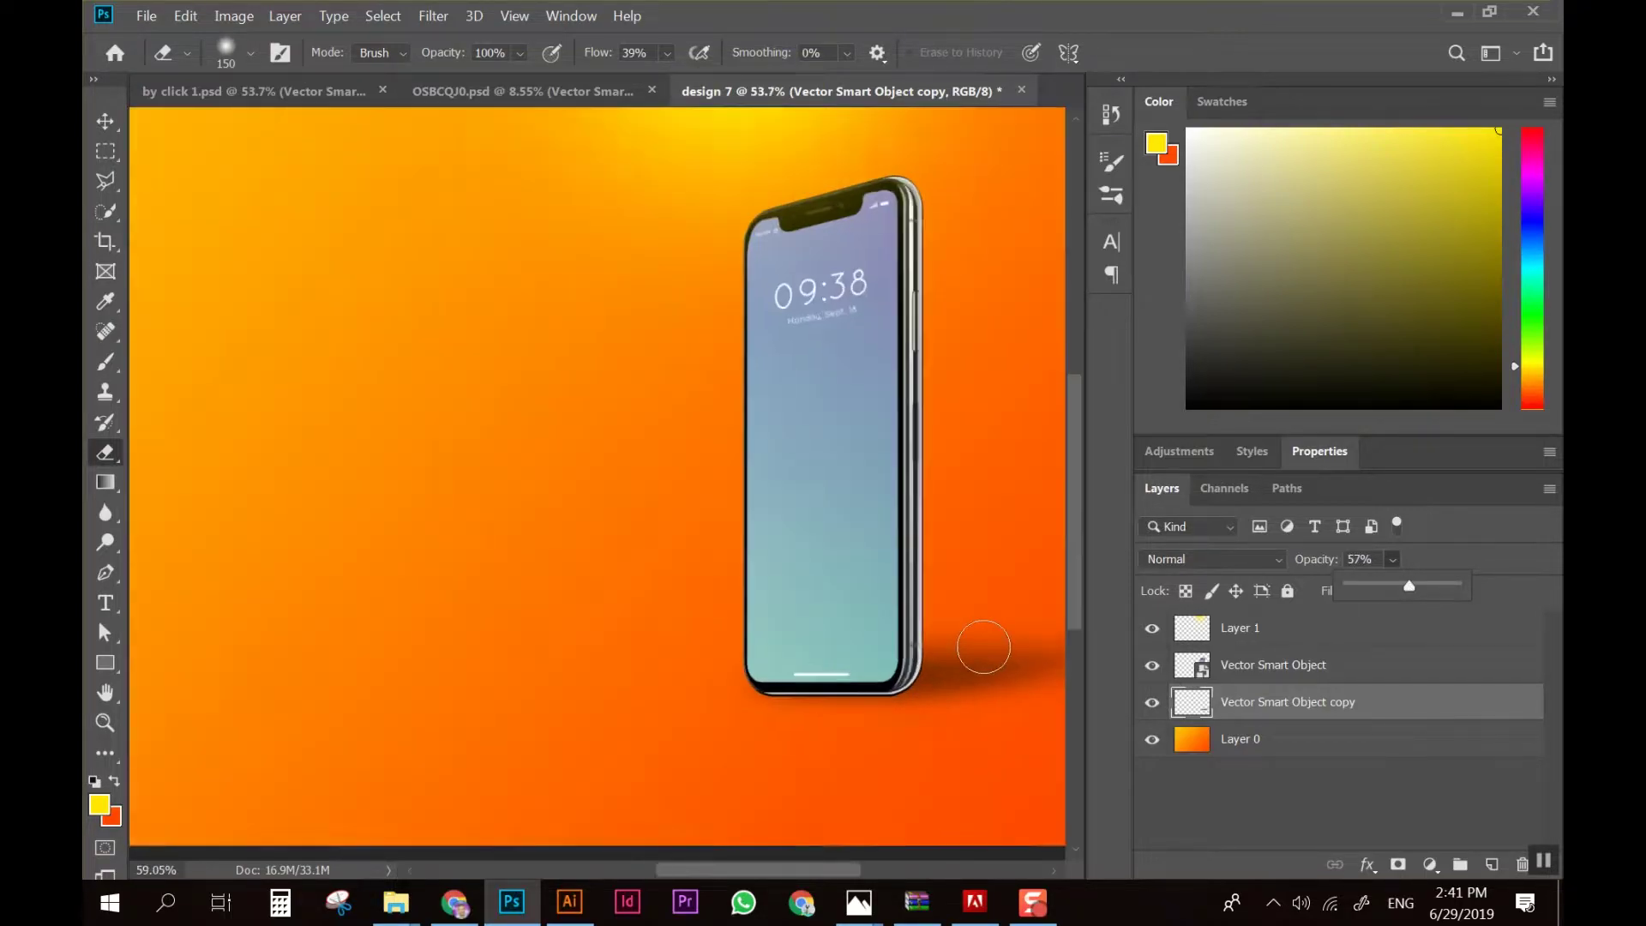
key("ctrl+t")
scroll(965, 682, "down", 2)
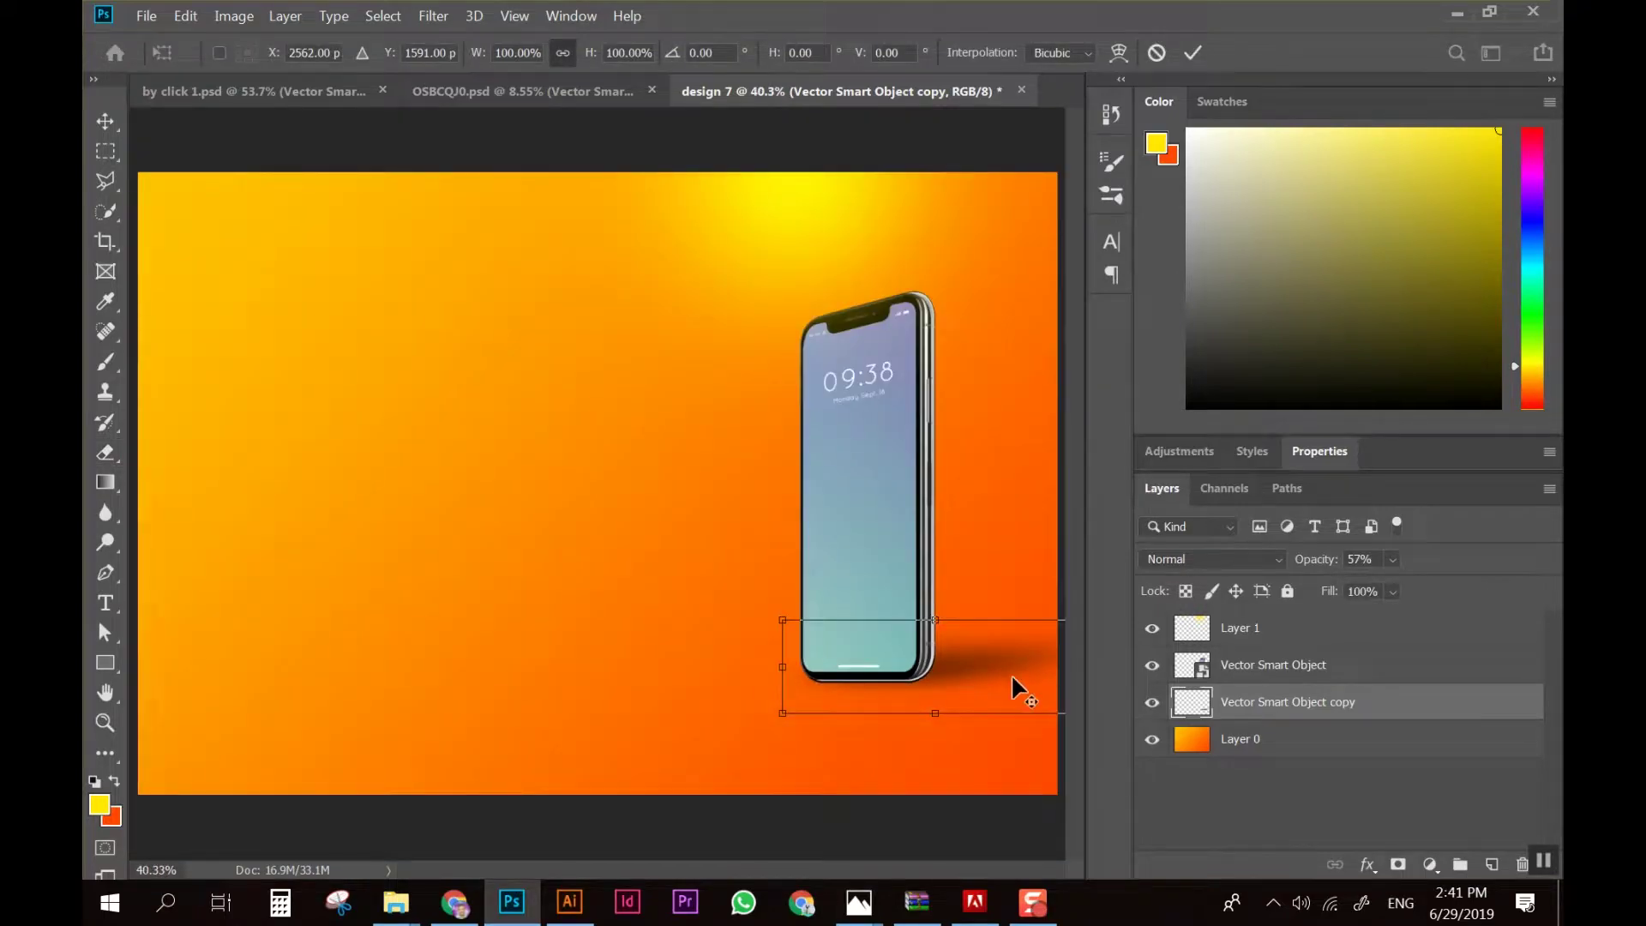
scroll(1010, 672, "down", 2)
left_click_drag(933, 609, 914, 610)
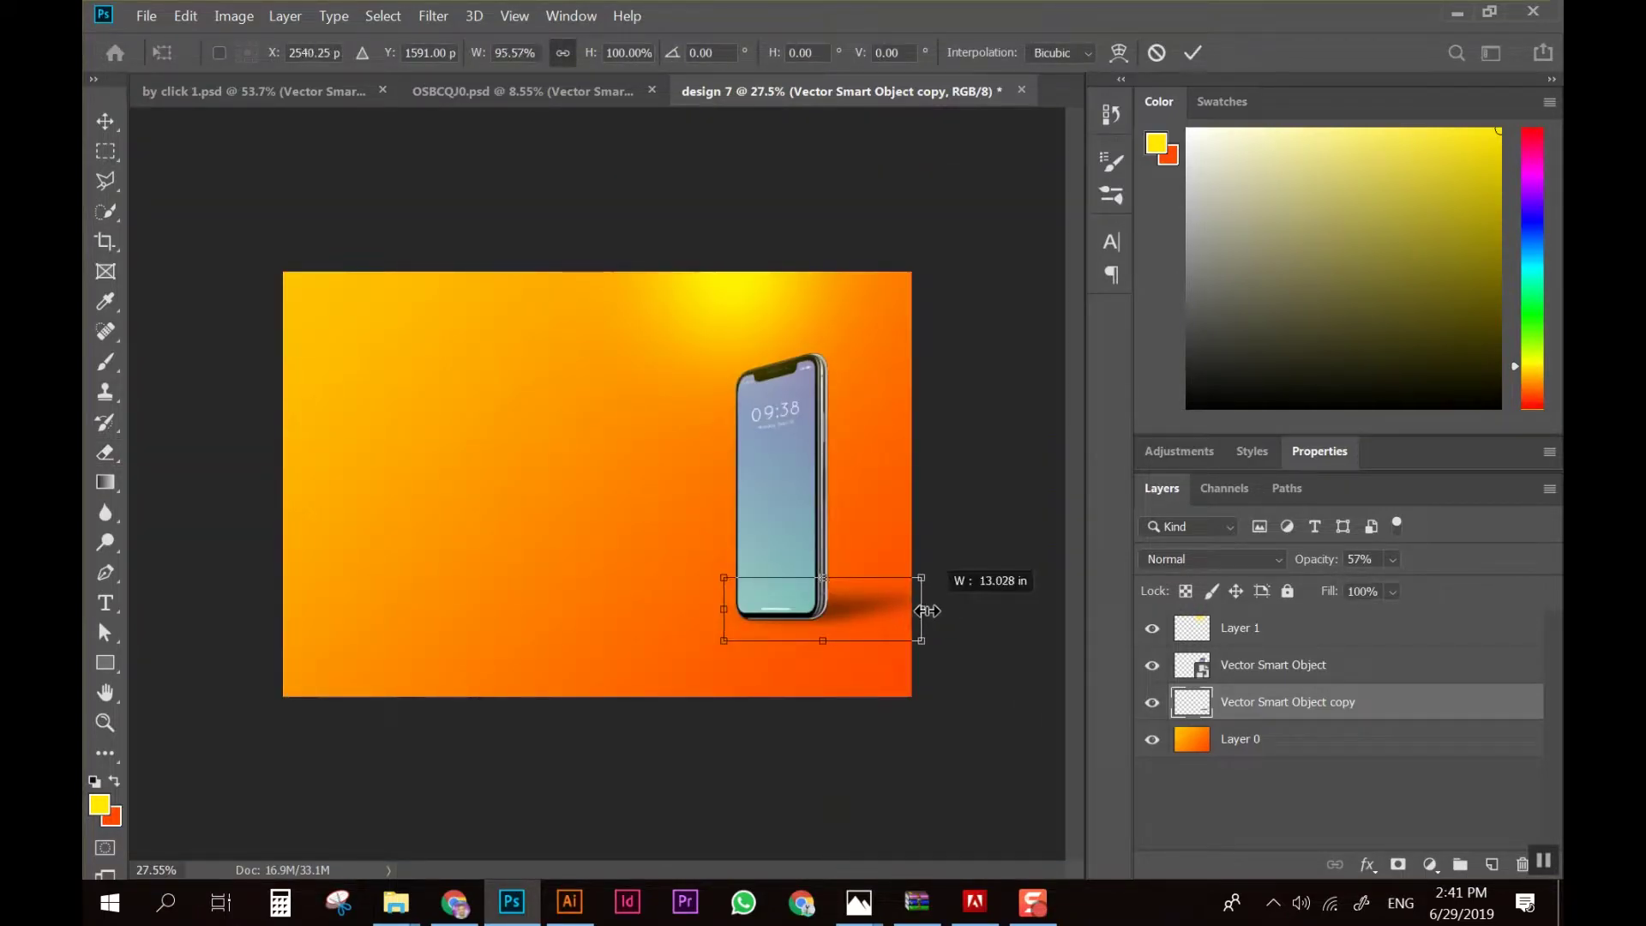
key("Return")
Set the shadow layer's opacity to 49% and nudge the shadow slightly sideways
key("e")
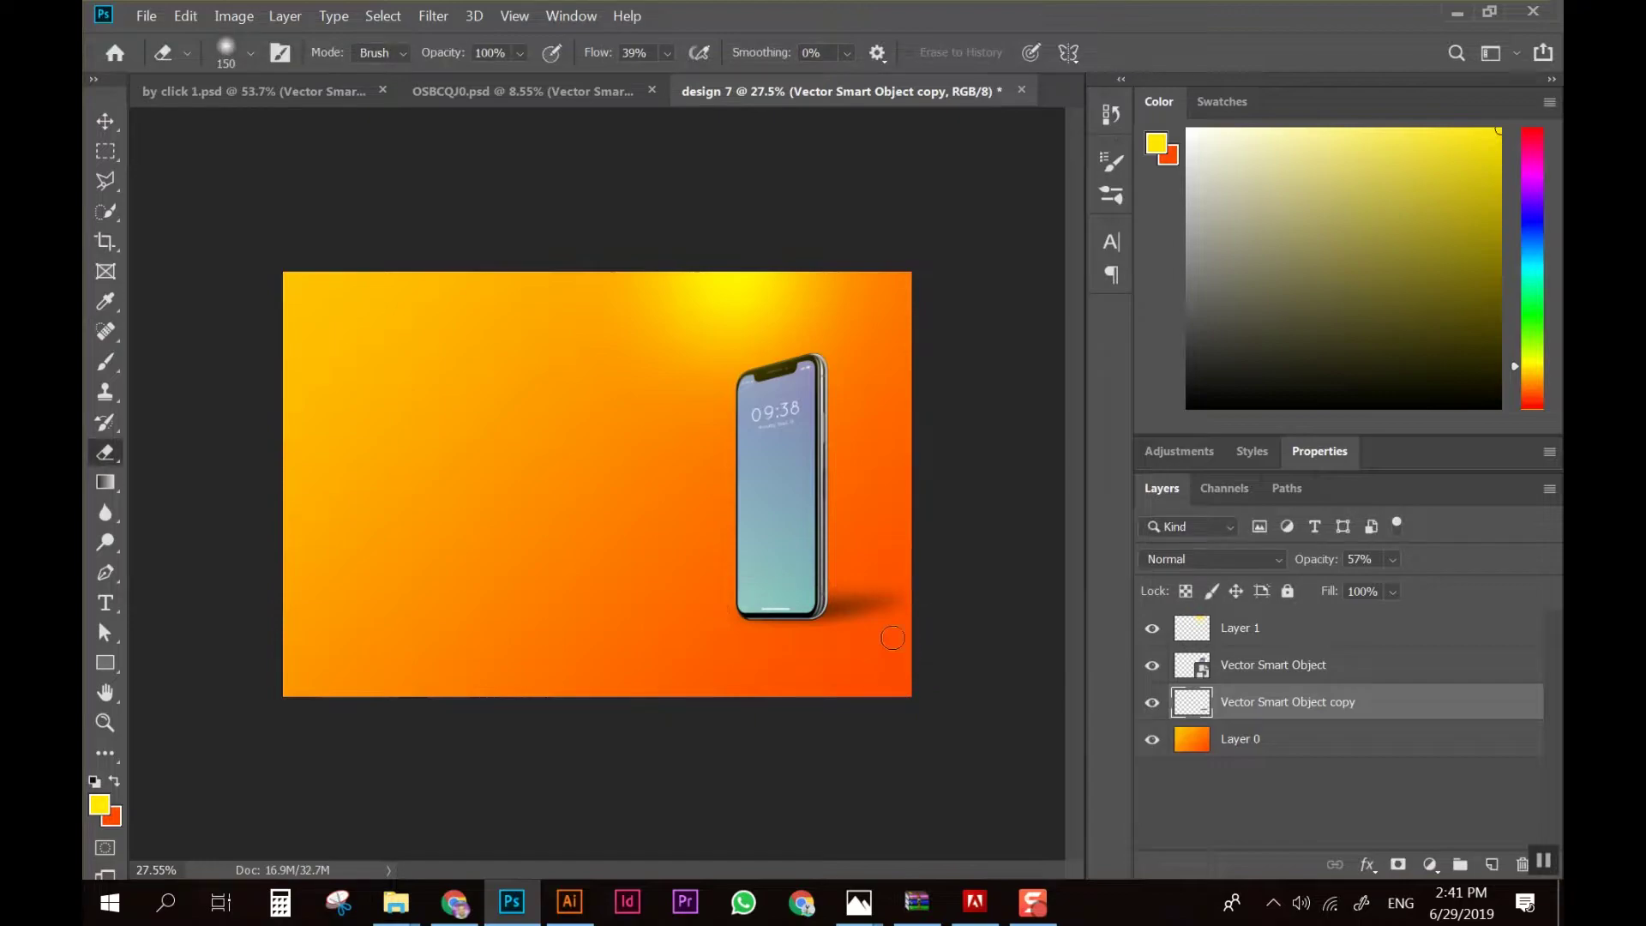
scroll(895, 639, "up", 1)
scroll(952, 656, "down", 1)
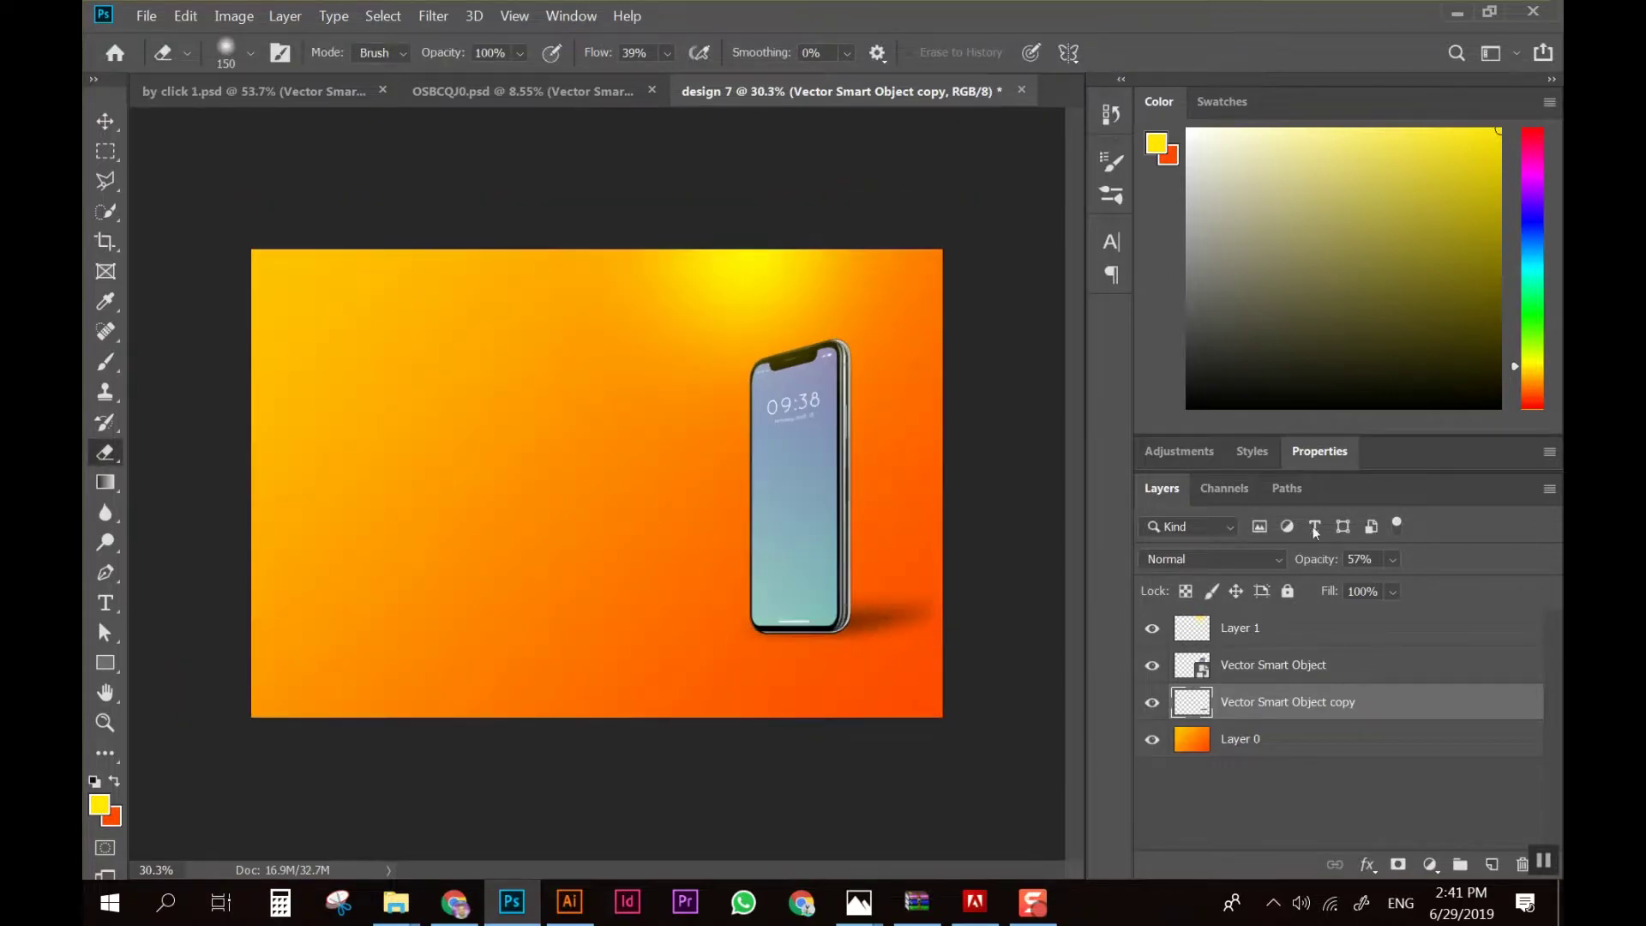
left_click(1392, 559)
left_click_drag(1419, 586, 1409, 586)
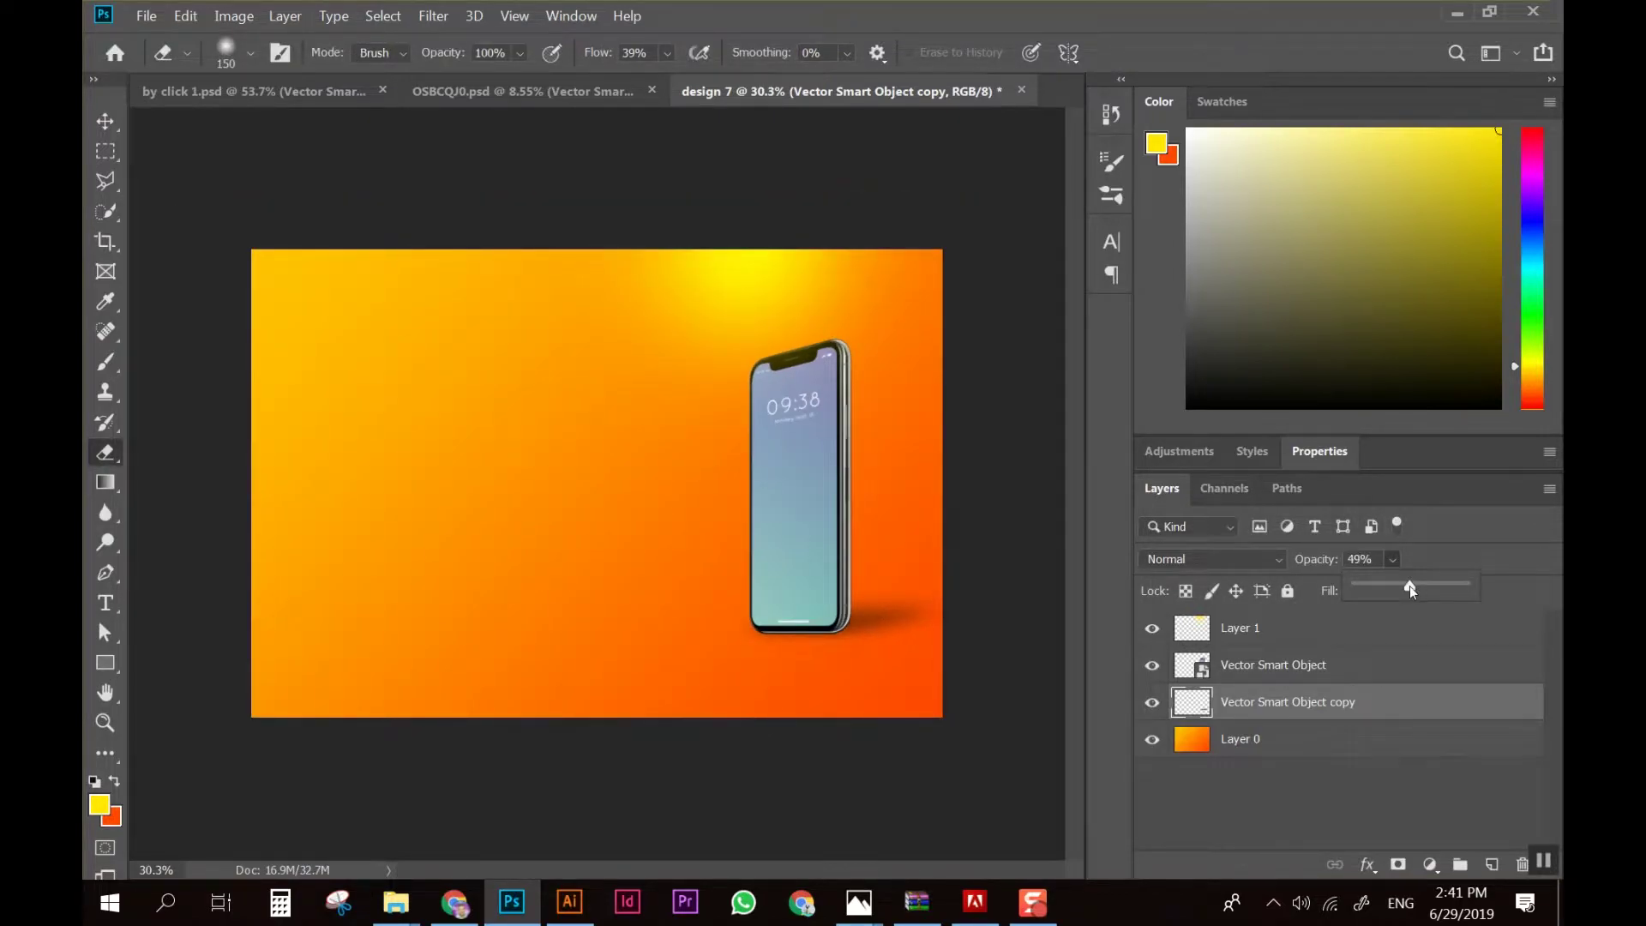
scroll(810, 527, "up", 1)
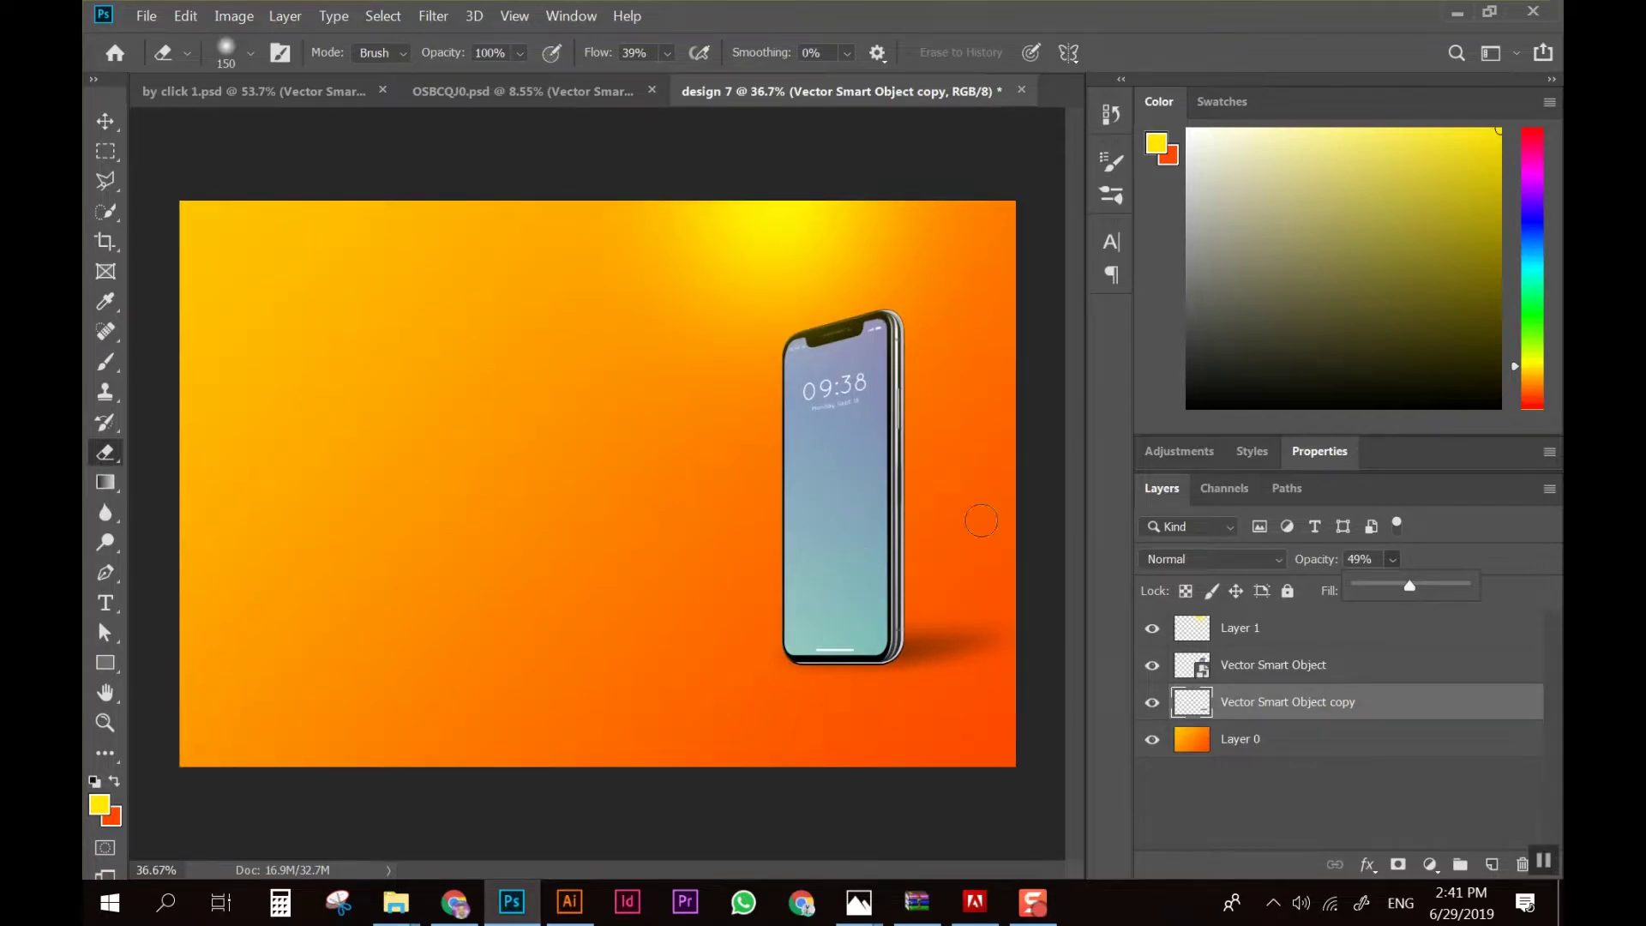
scroll(1011, 530, "up", 1)
scroll(964, 664, "up", 1)
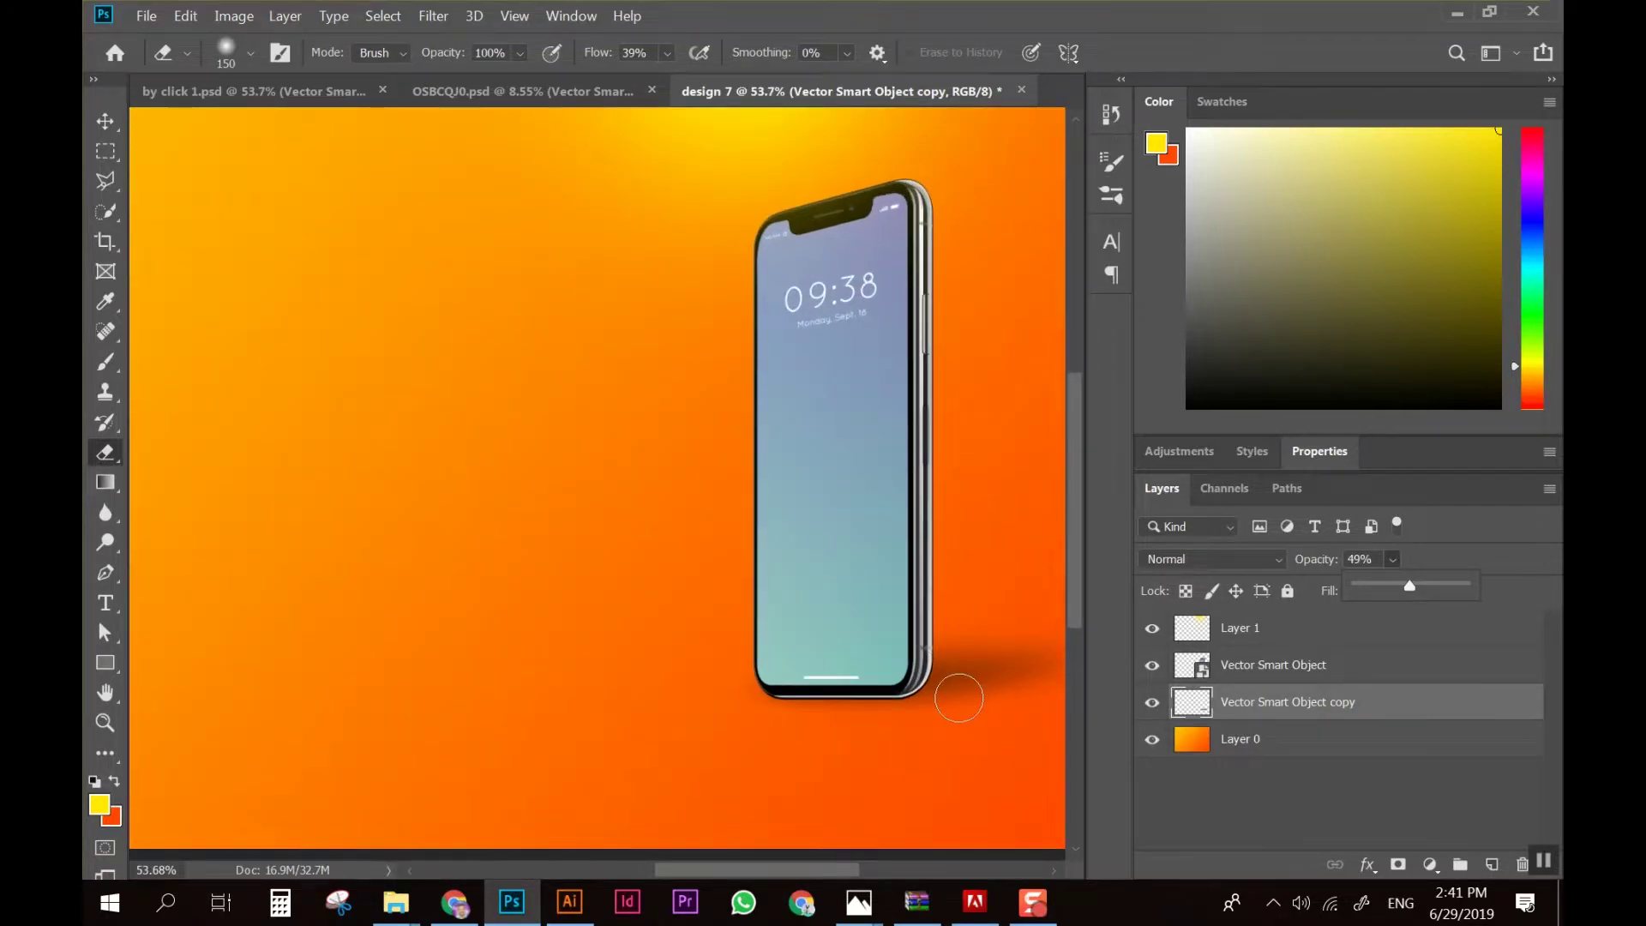
key("v")
left_click_drag(986, 676, 984, 679)
Return to the OSBCQJ0.psd asset document after checking the source folder and Illustrator phone artwork
left_click(519, 91)
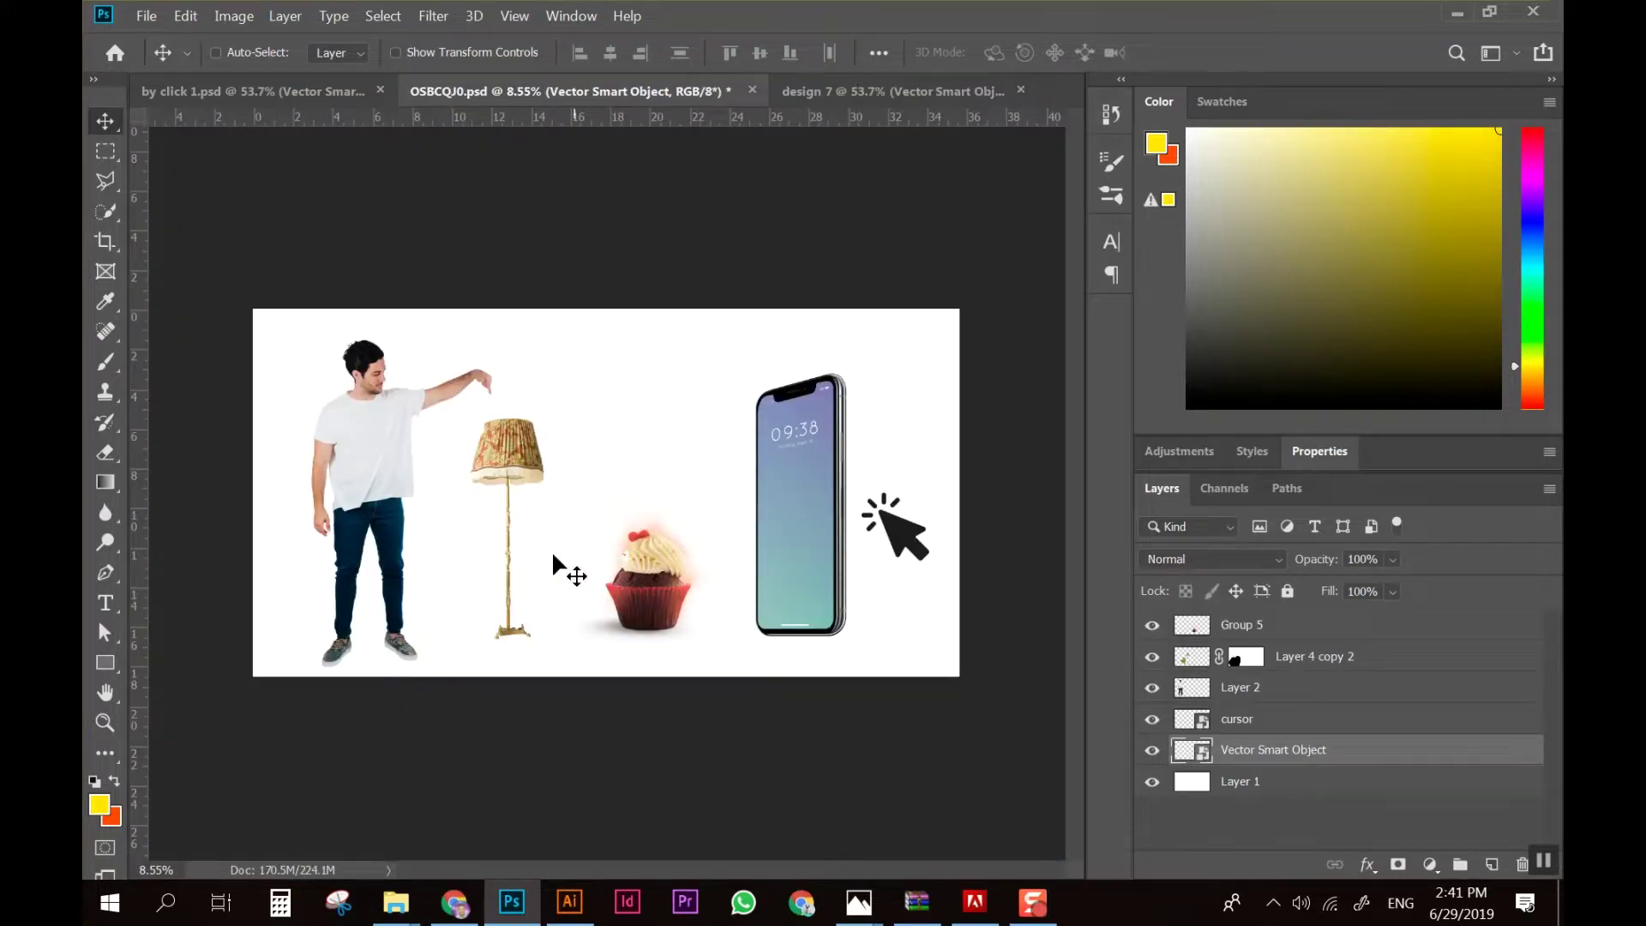
left_click(403, 906)
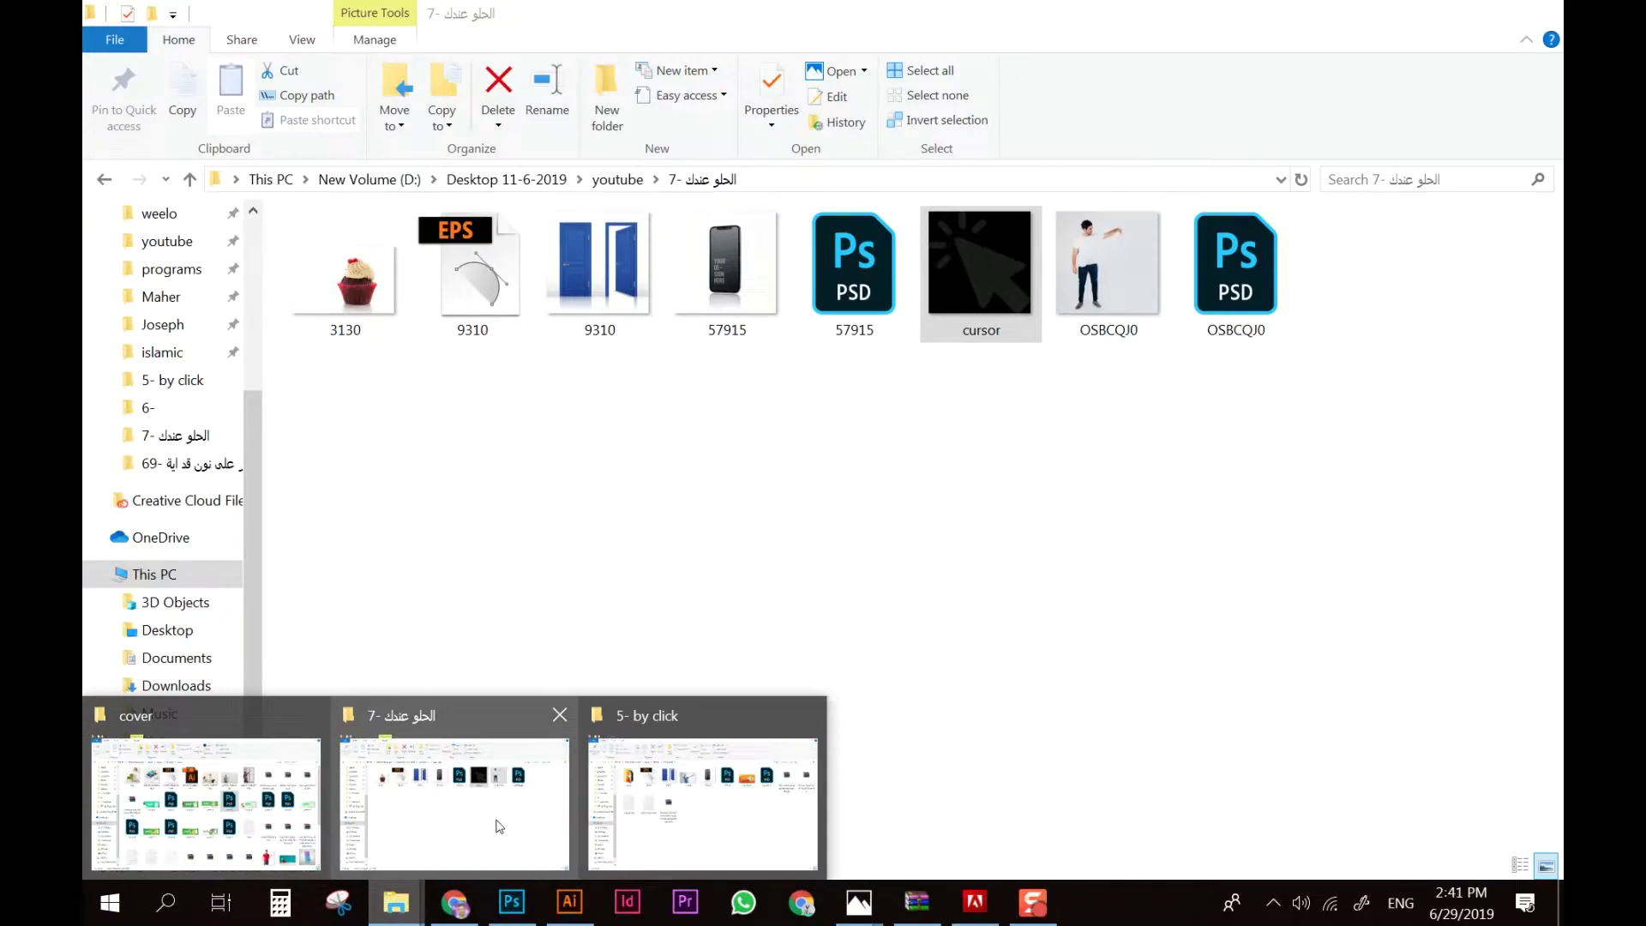
left_click(499, 806)
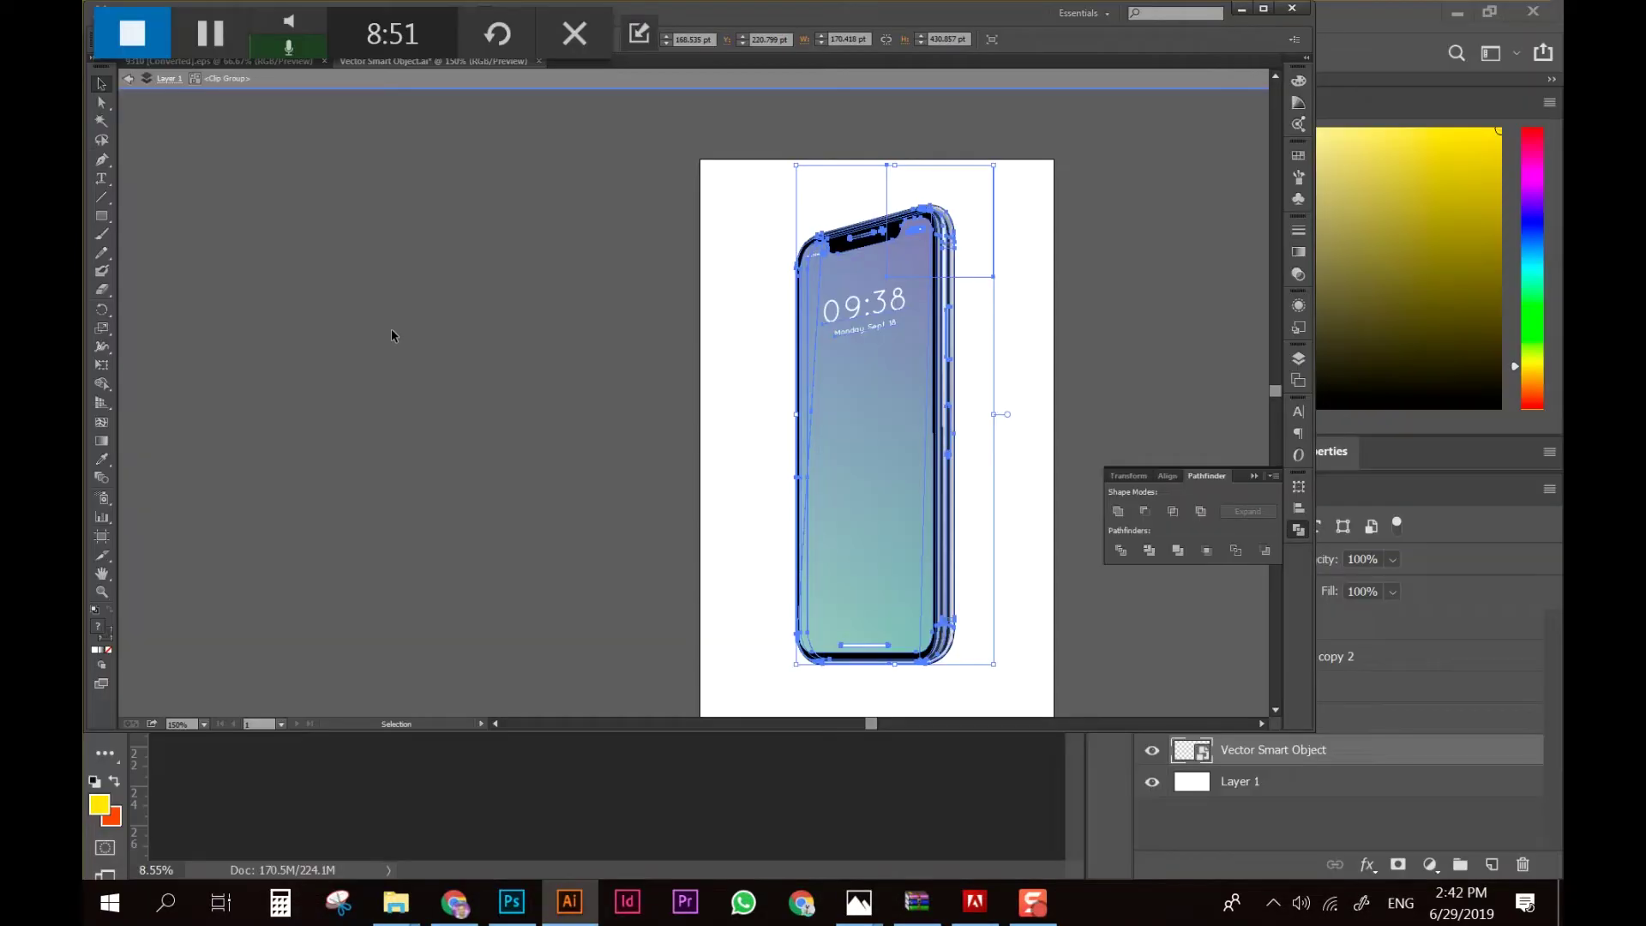
left_click(569, 902)
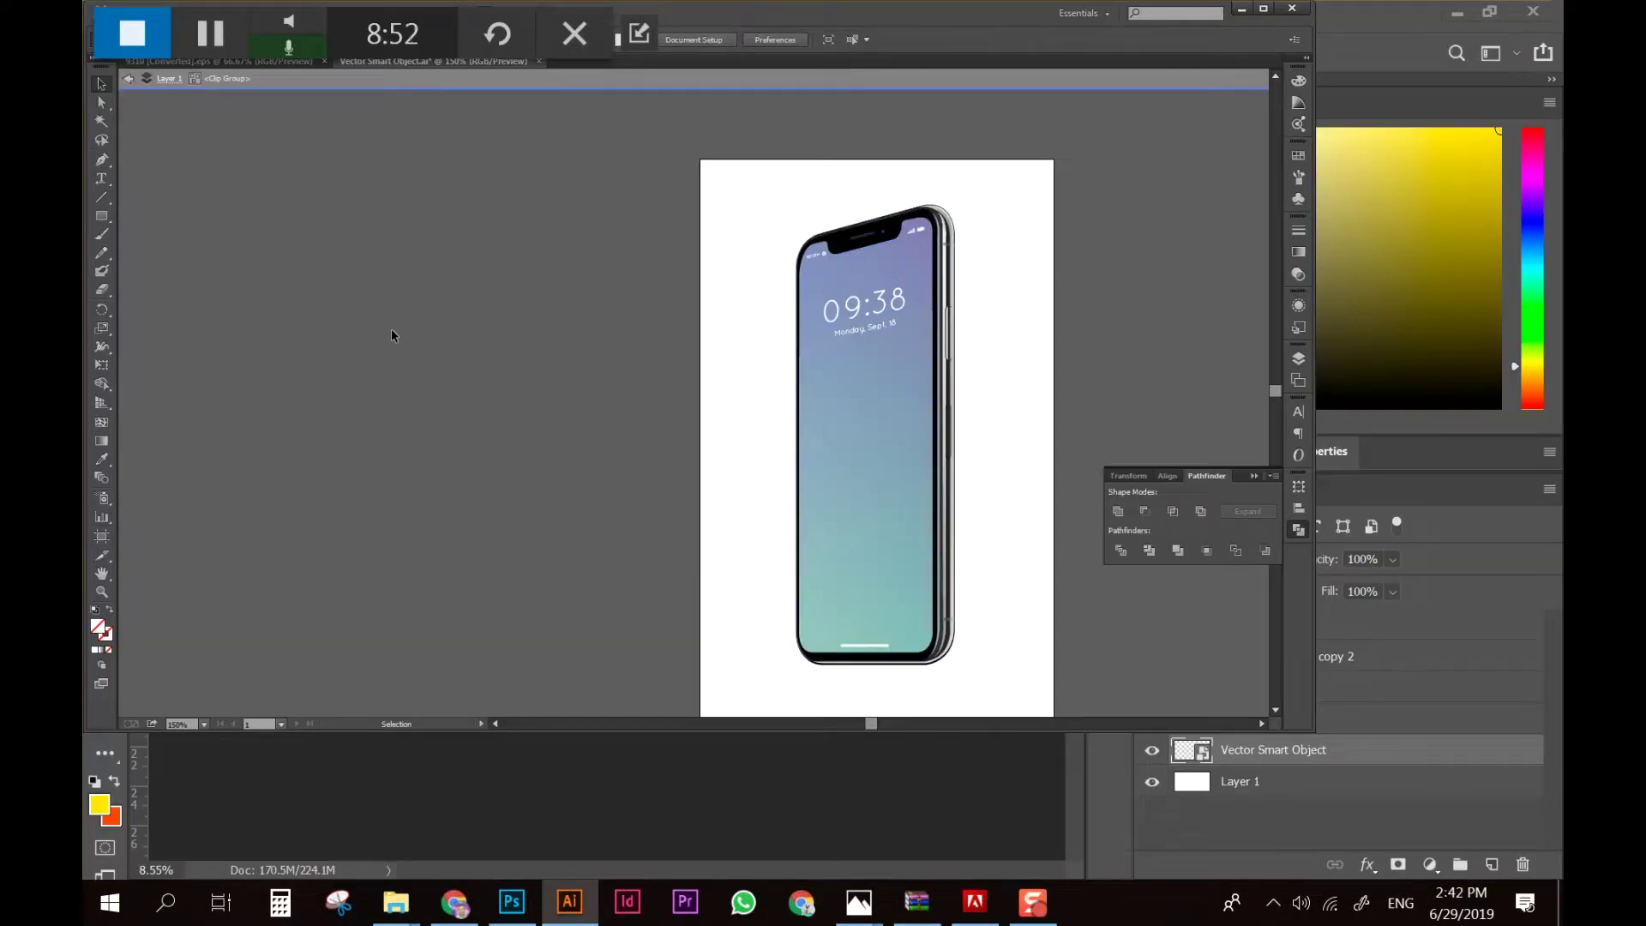
key("alt+Tab")
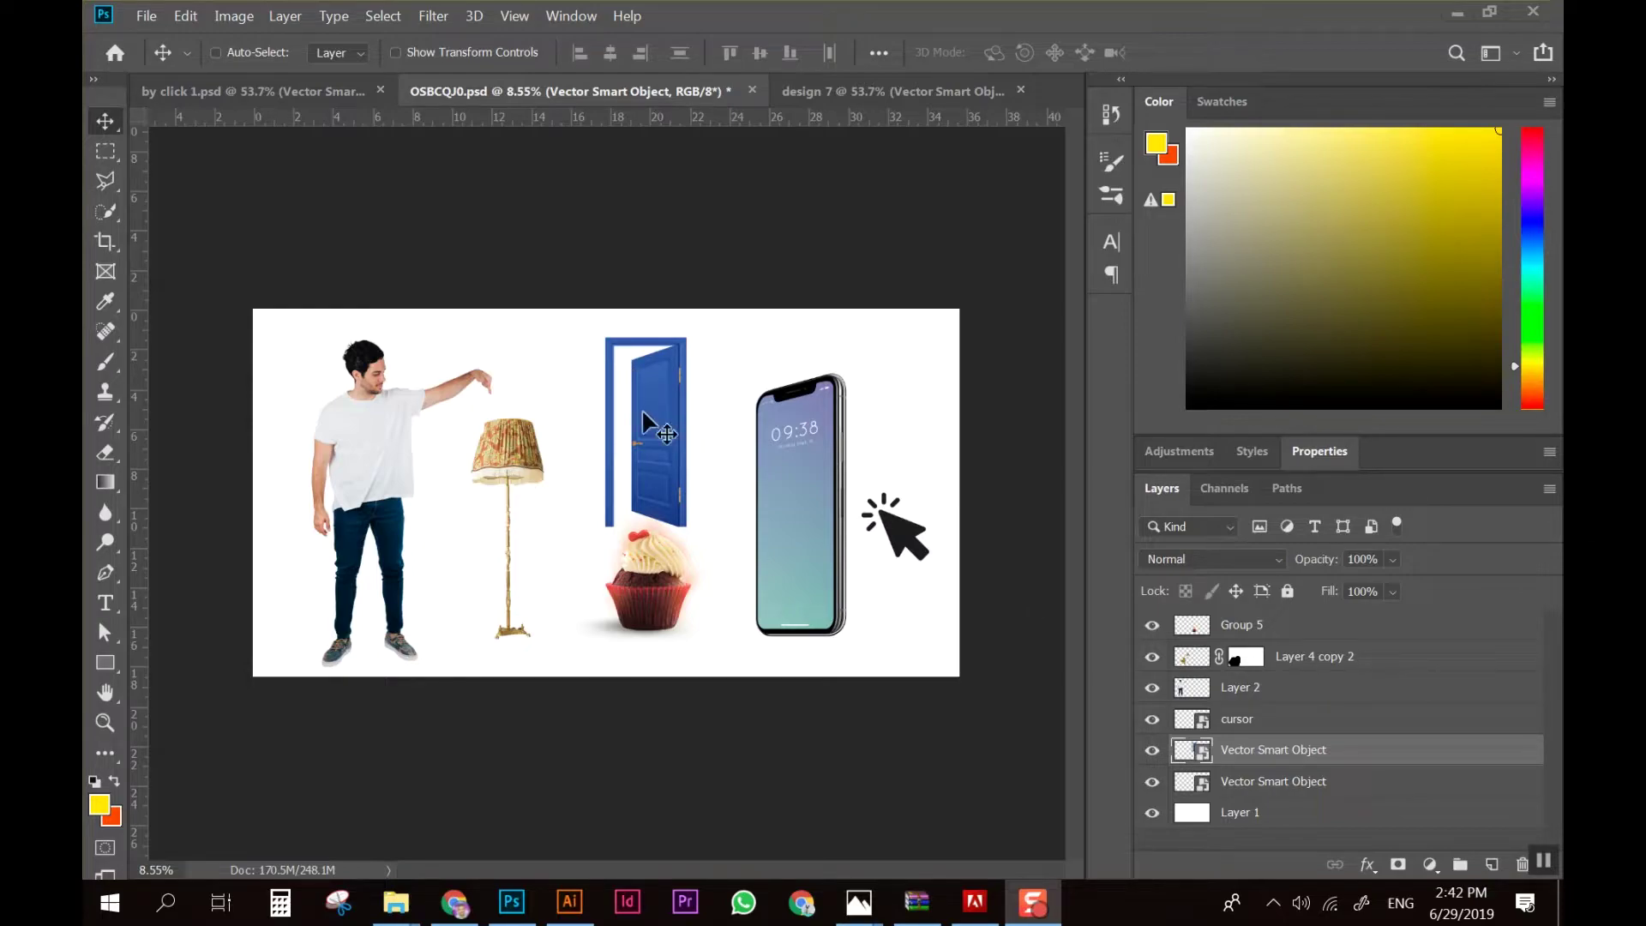
Drag the blue door layer from OSBCQJ0.psd onto the design 7 canvas
mouse_move(691, 448)
left_mouse_down()
mouse_move(410, 158)
mouse_move(953, 558)
left_mouse_up()
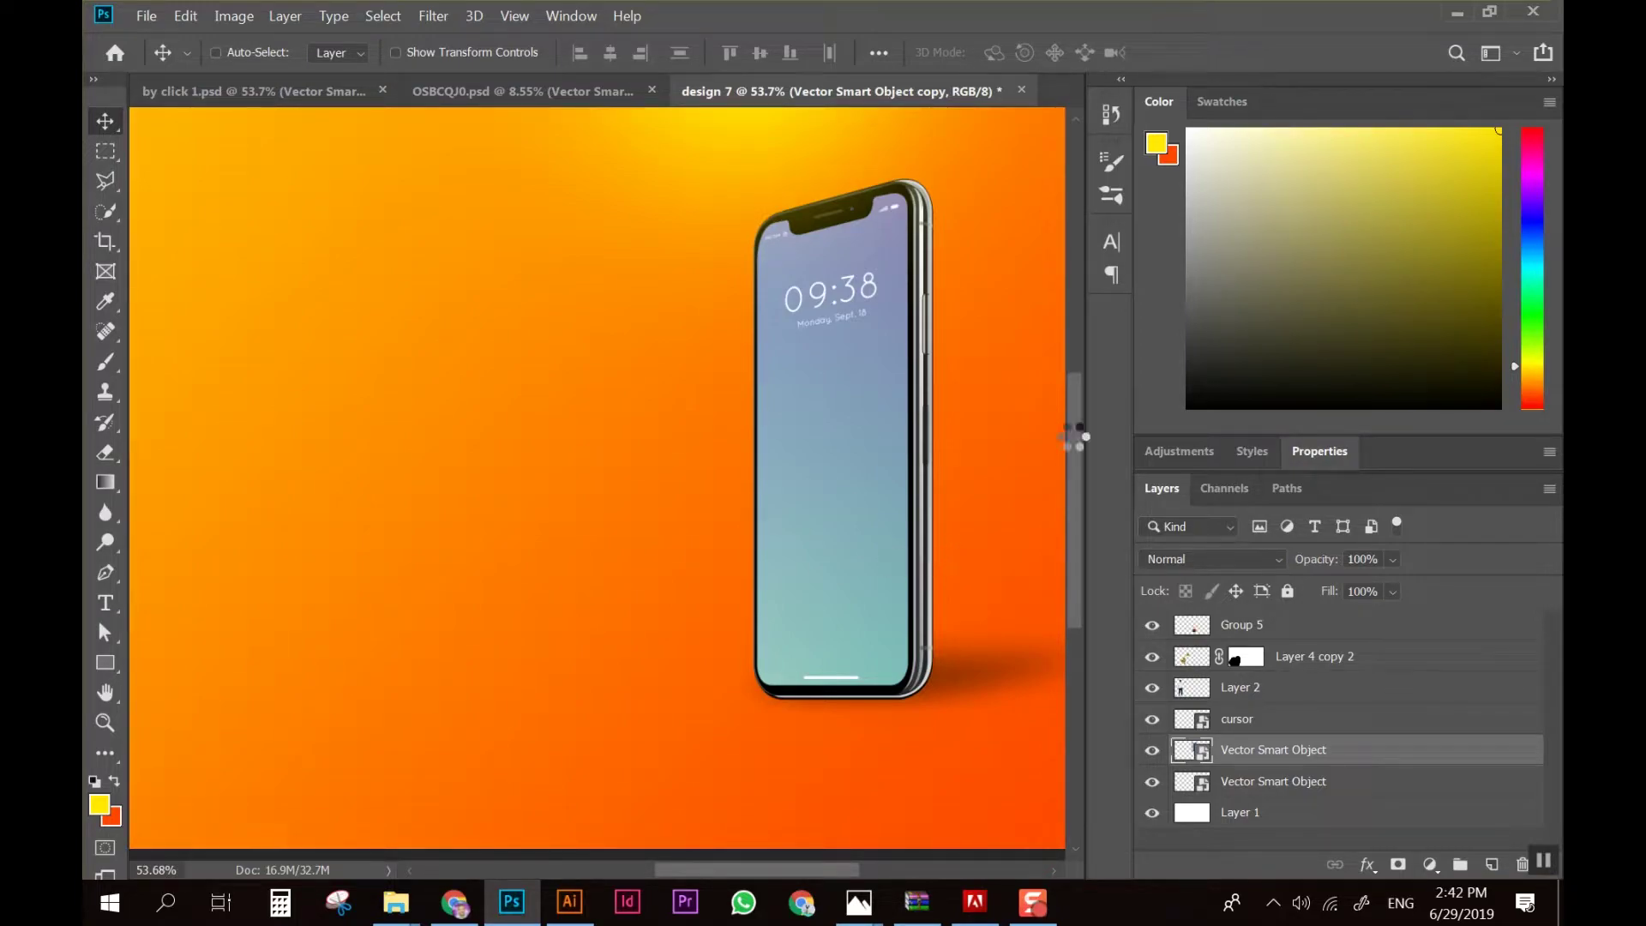
left_click_drag(897, 566, 720, 465)
Scale the blue door down to roughly the phone's height
key("ctrl+minus")
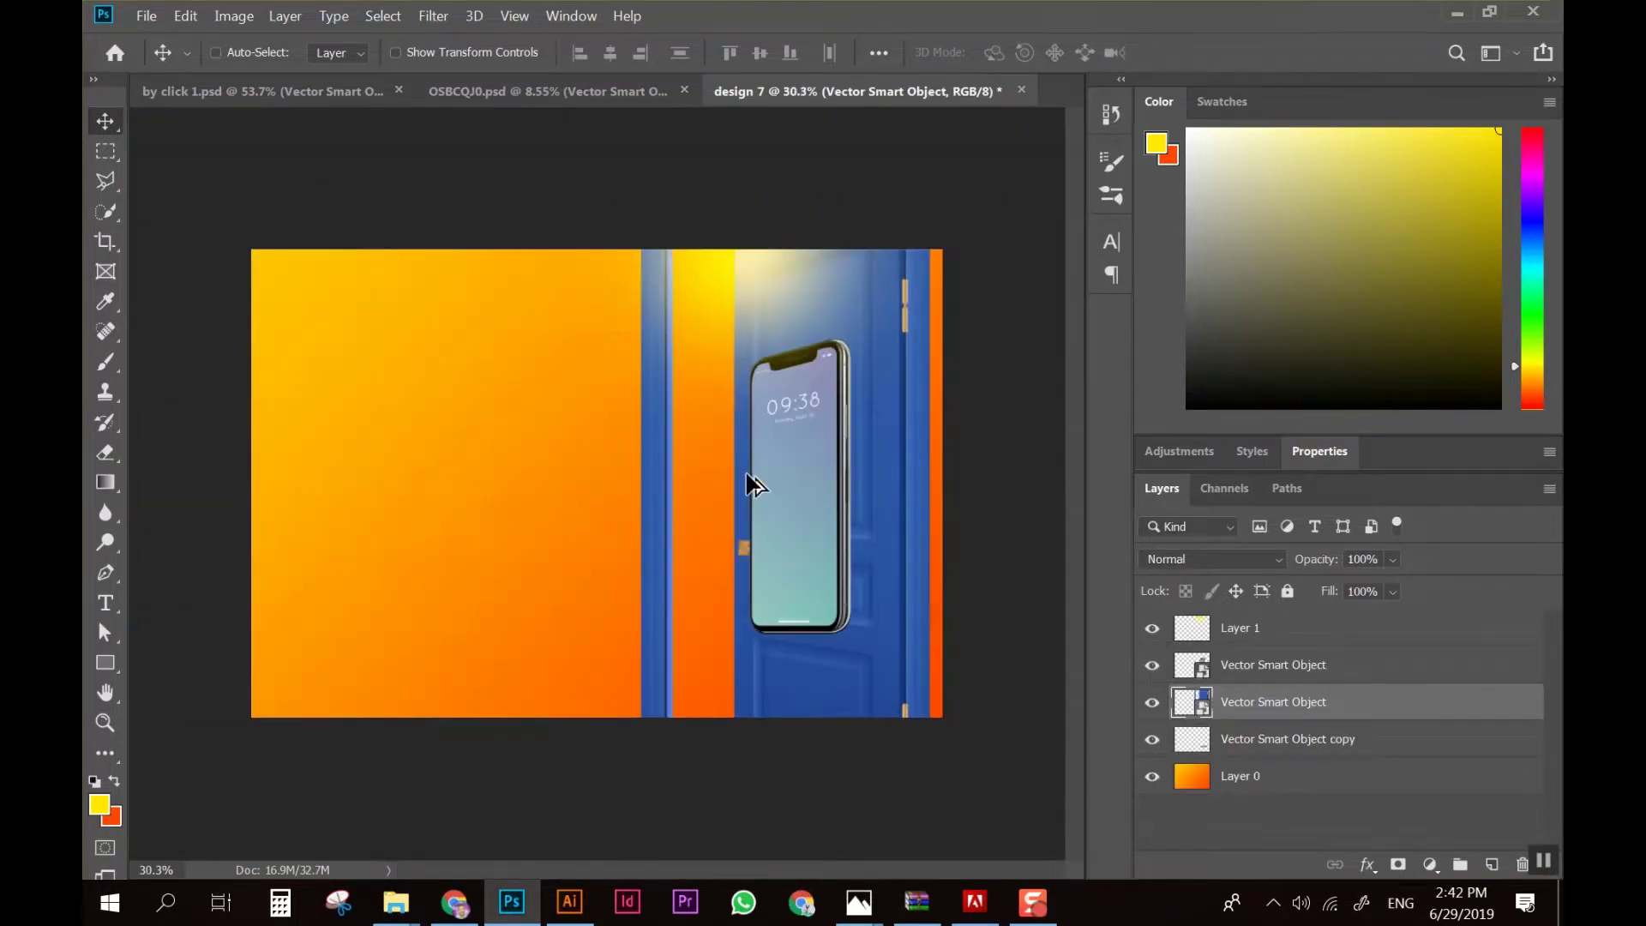
key("ctrl+minus")
key("ctrl+t")
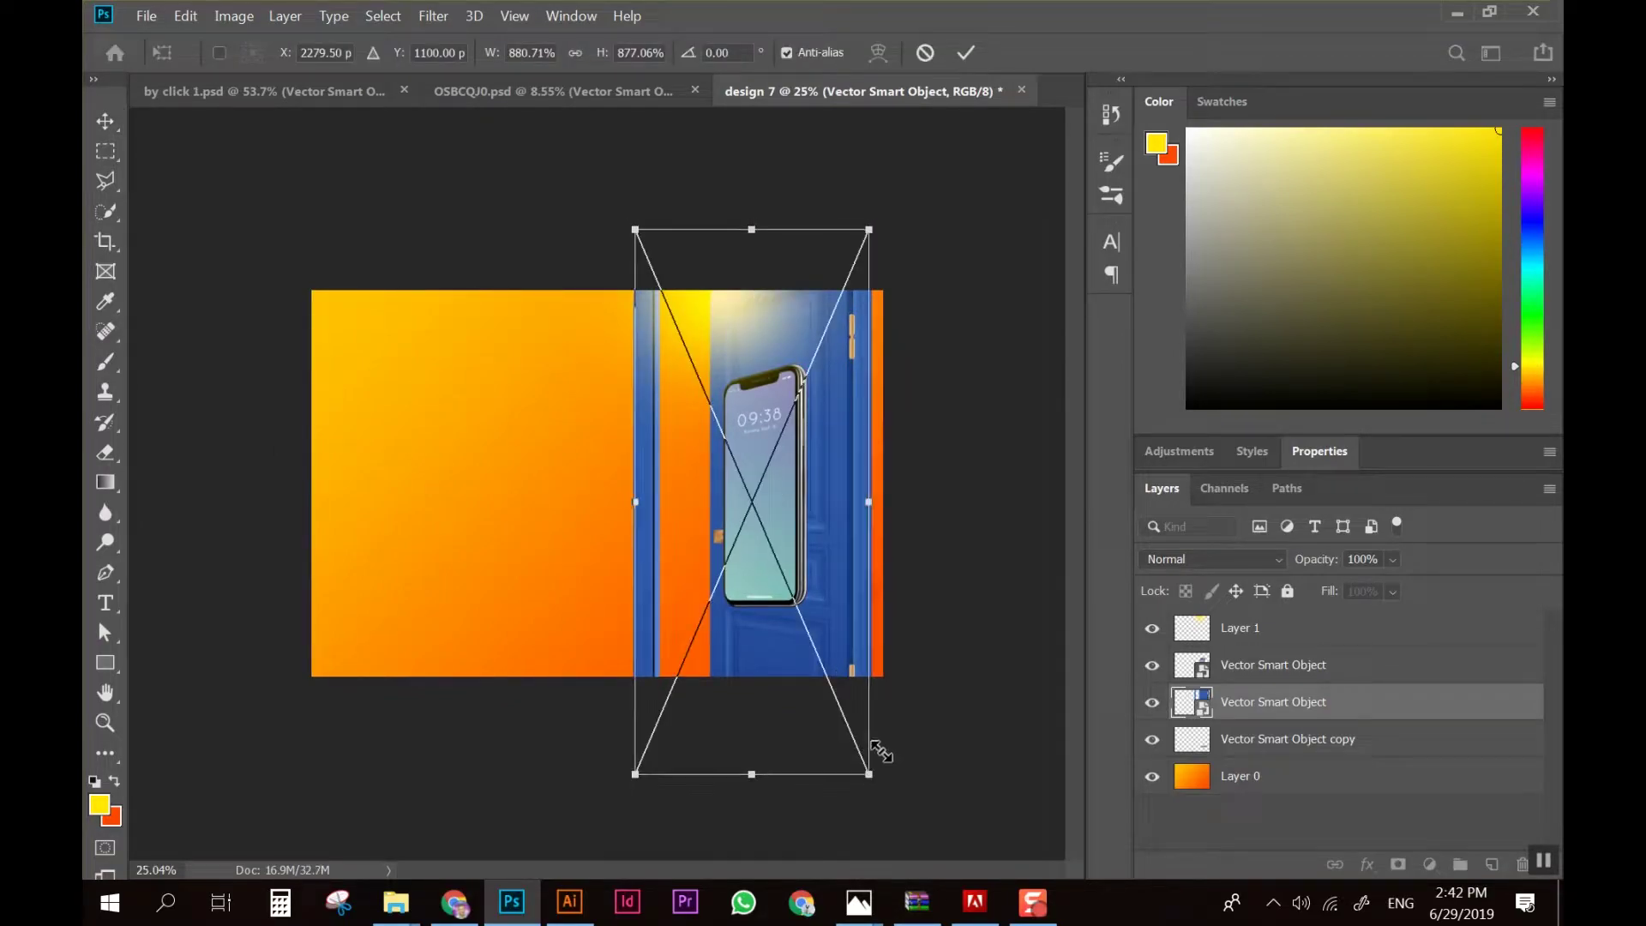
left_click_drag(867, 771, 806, 621)
key("Return")
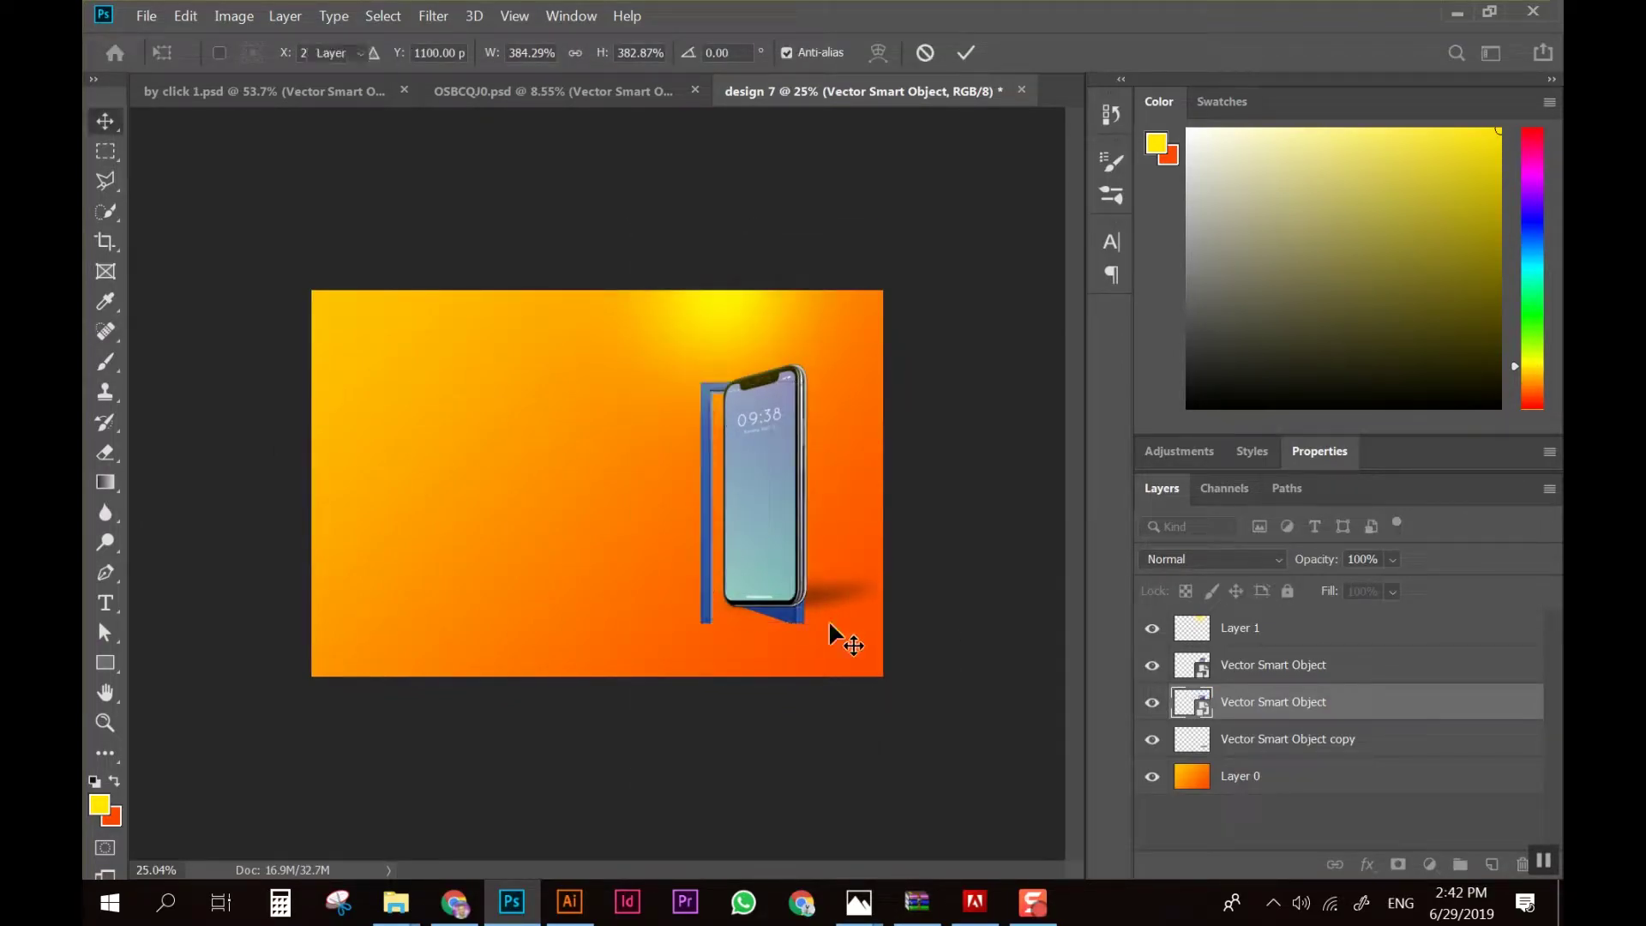
Stack the door layer above the phone, align it with the screen, then hide it
left_click_drag(1282, 701, 1275, 650)
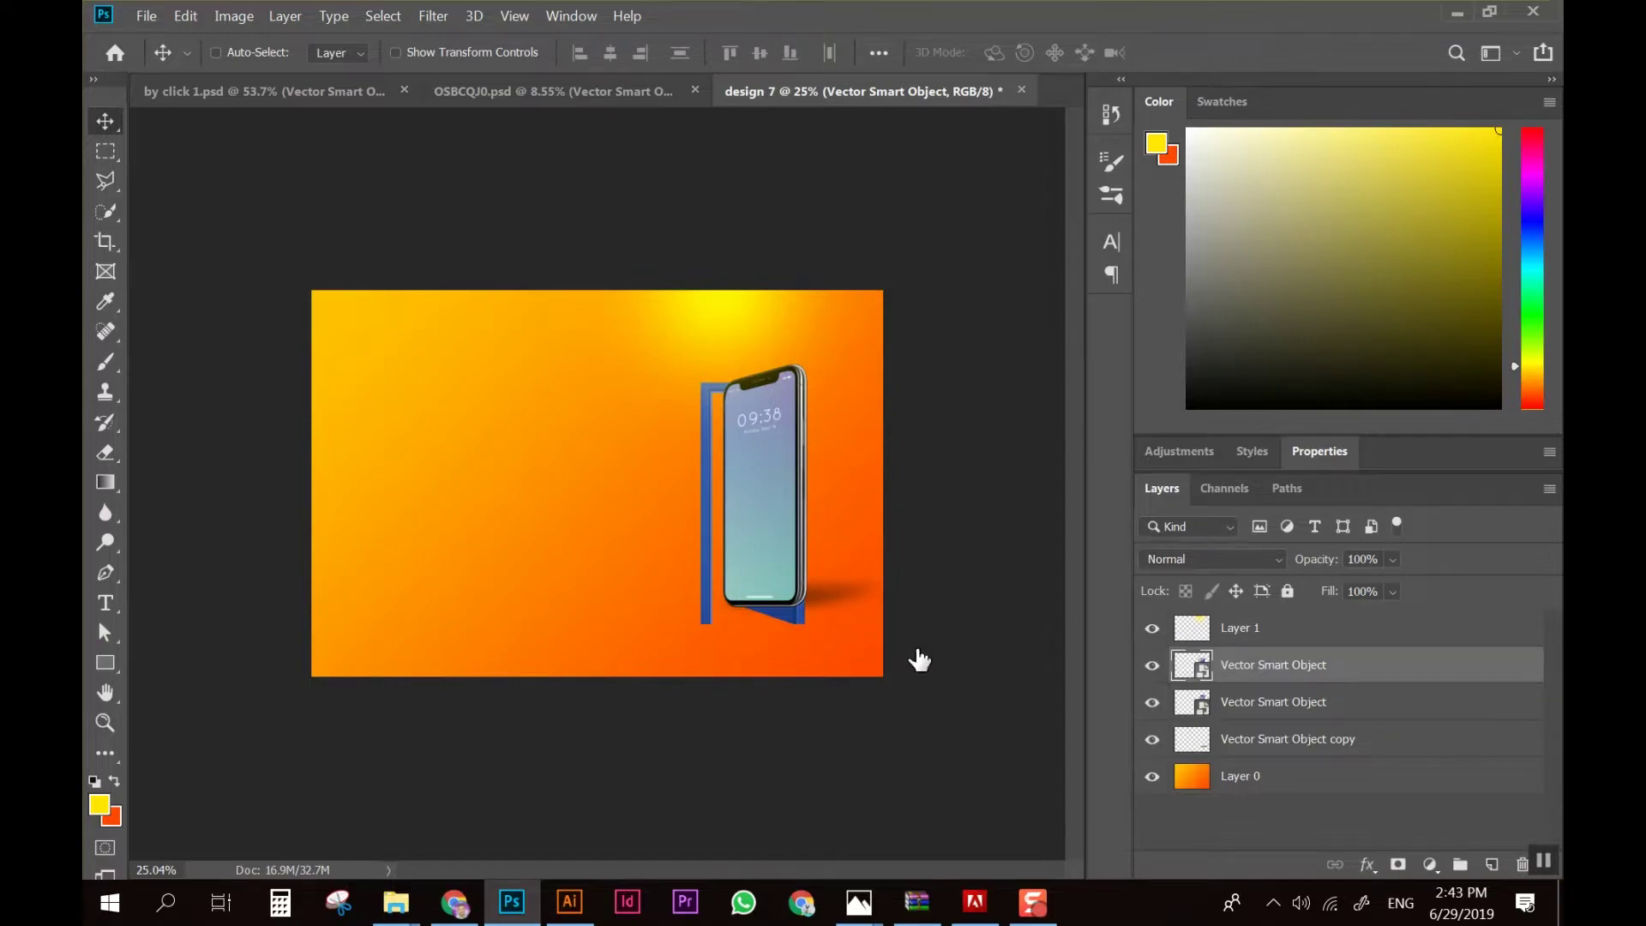
key("ctrl+plus")
left_click_drag(862, 630, 827, 605)
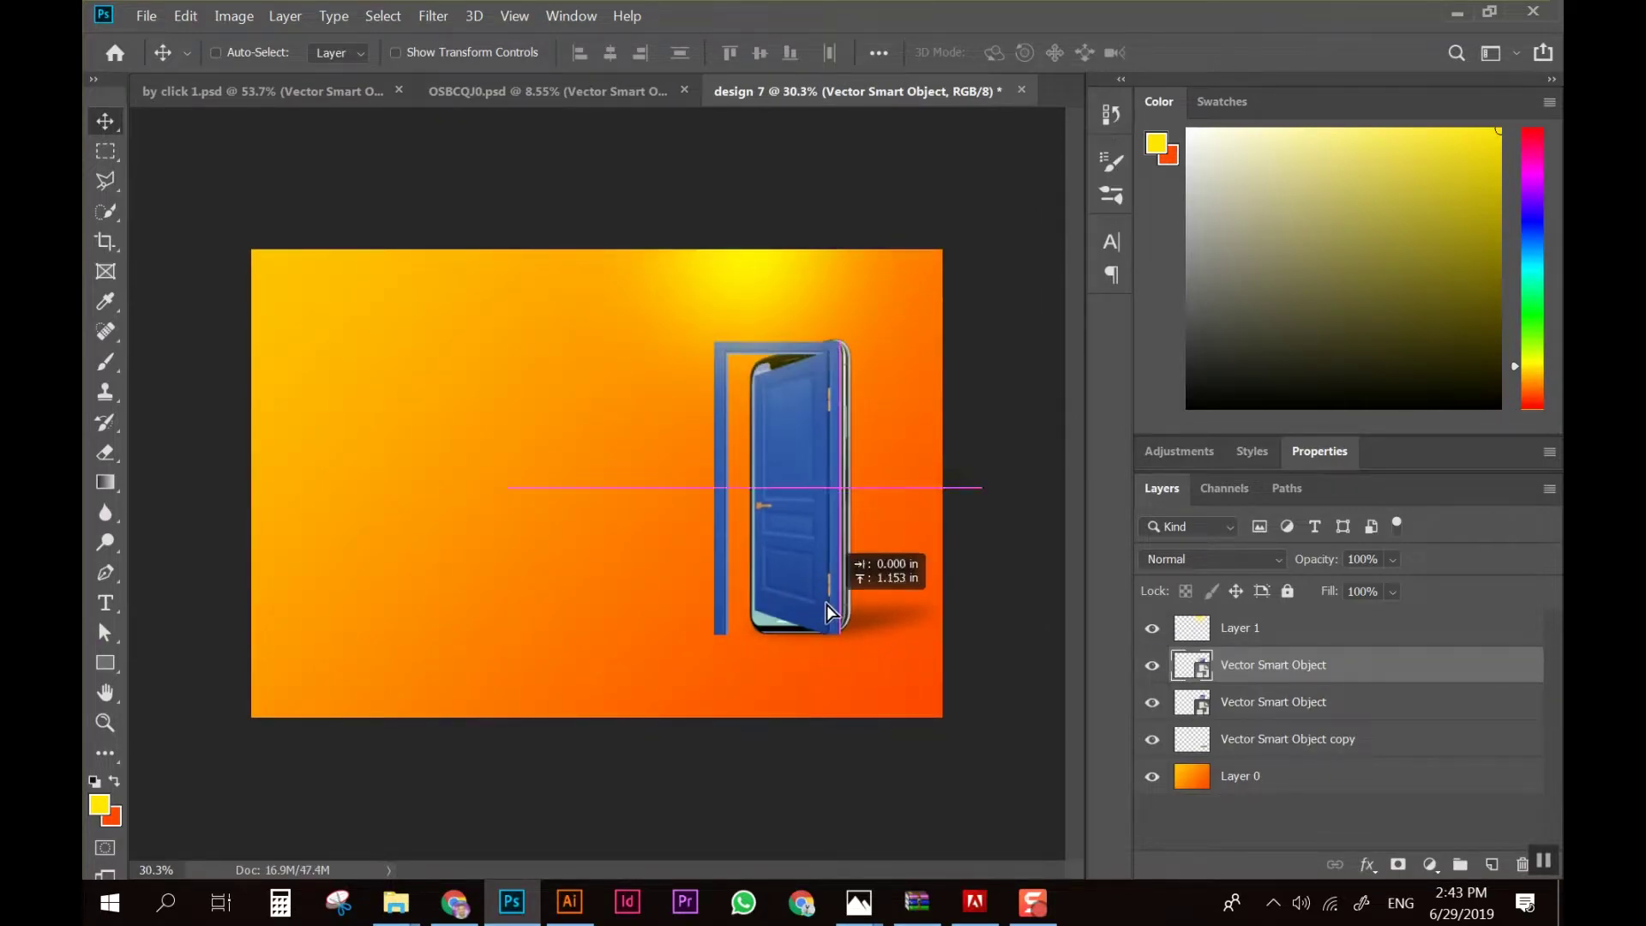
key("ctrl+plus")
scroll(741, 594, "up", 1)
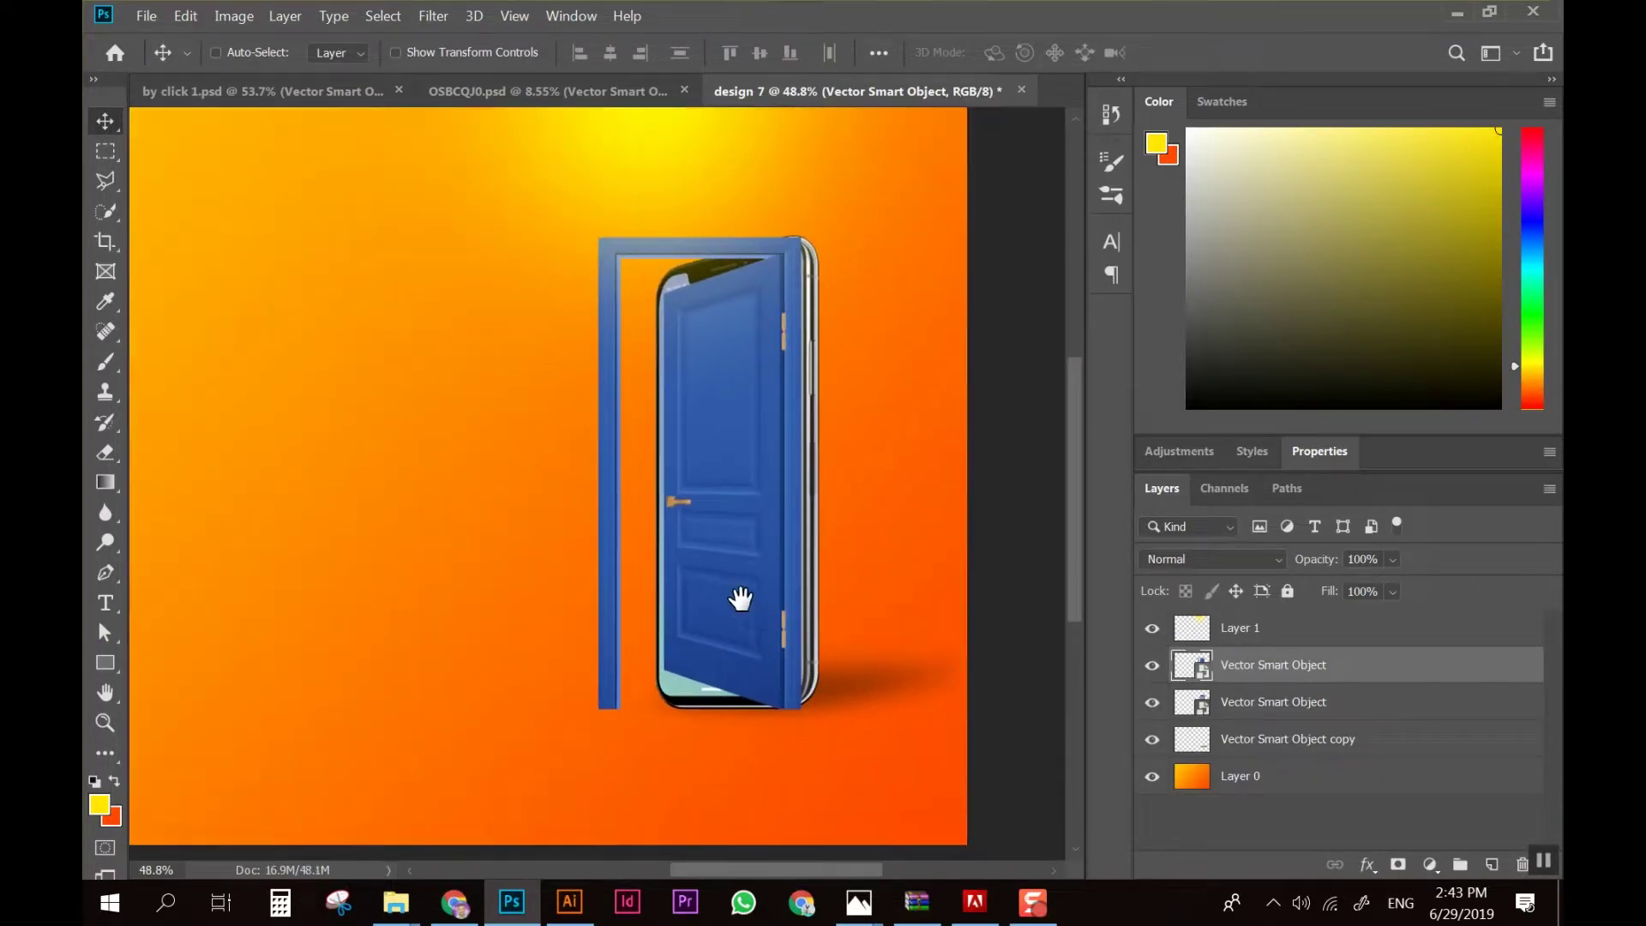
scroll(661, 595, "up", 1)
scroll(787, 610, "up", 1)
left_click_drag(765, 663, 763, 667)
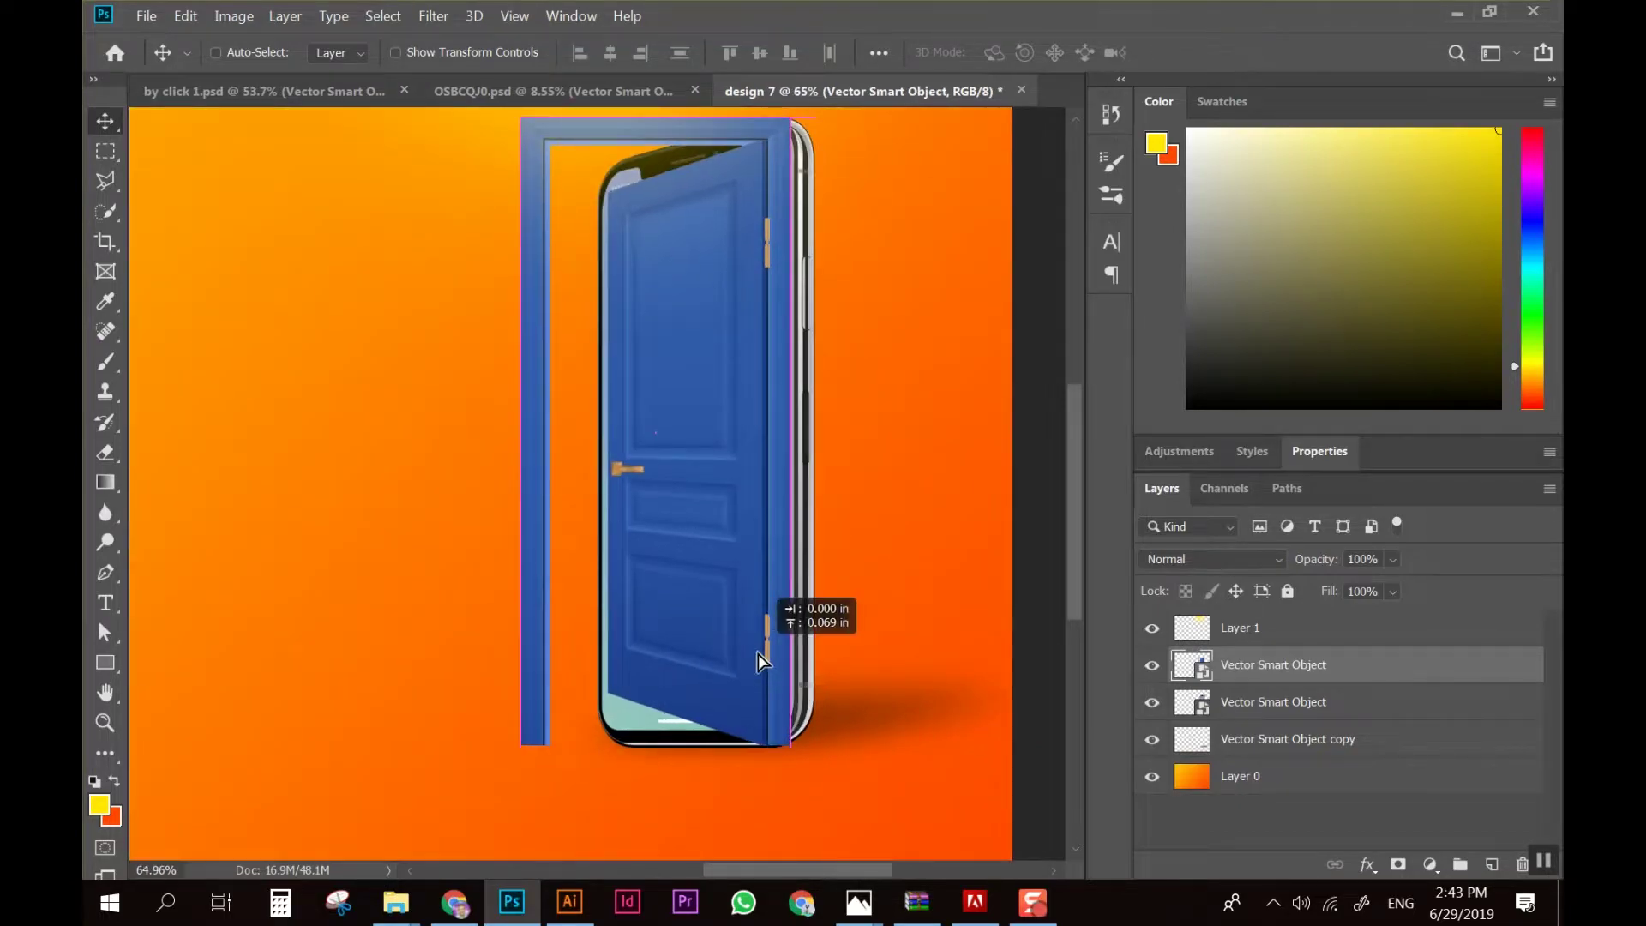
left_click(1152, 664)
Select the phone's screen area and notch with the Magic Wand on the phone layer
scroll(579, 456, "up", 1)
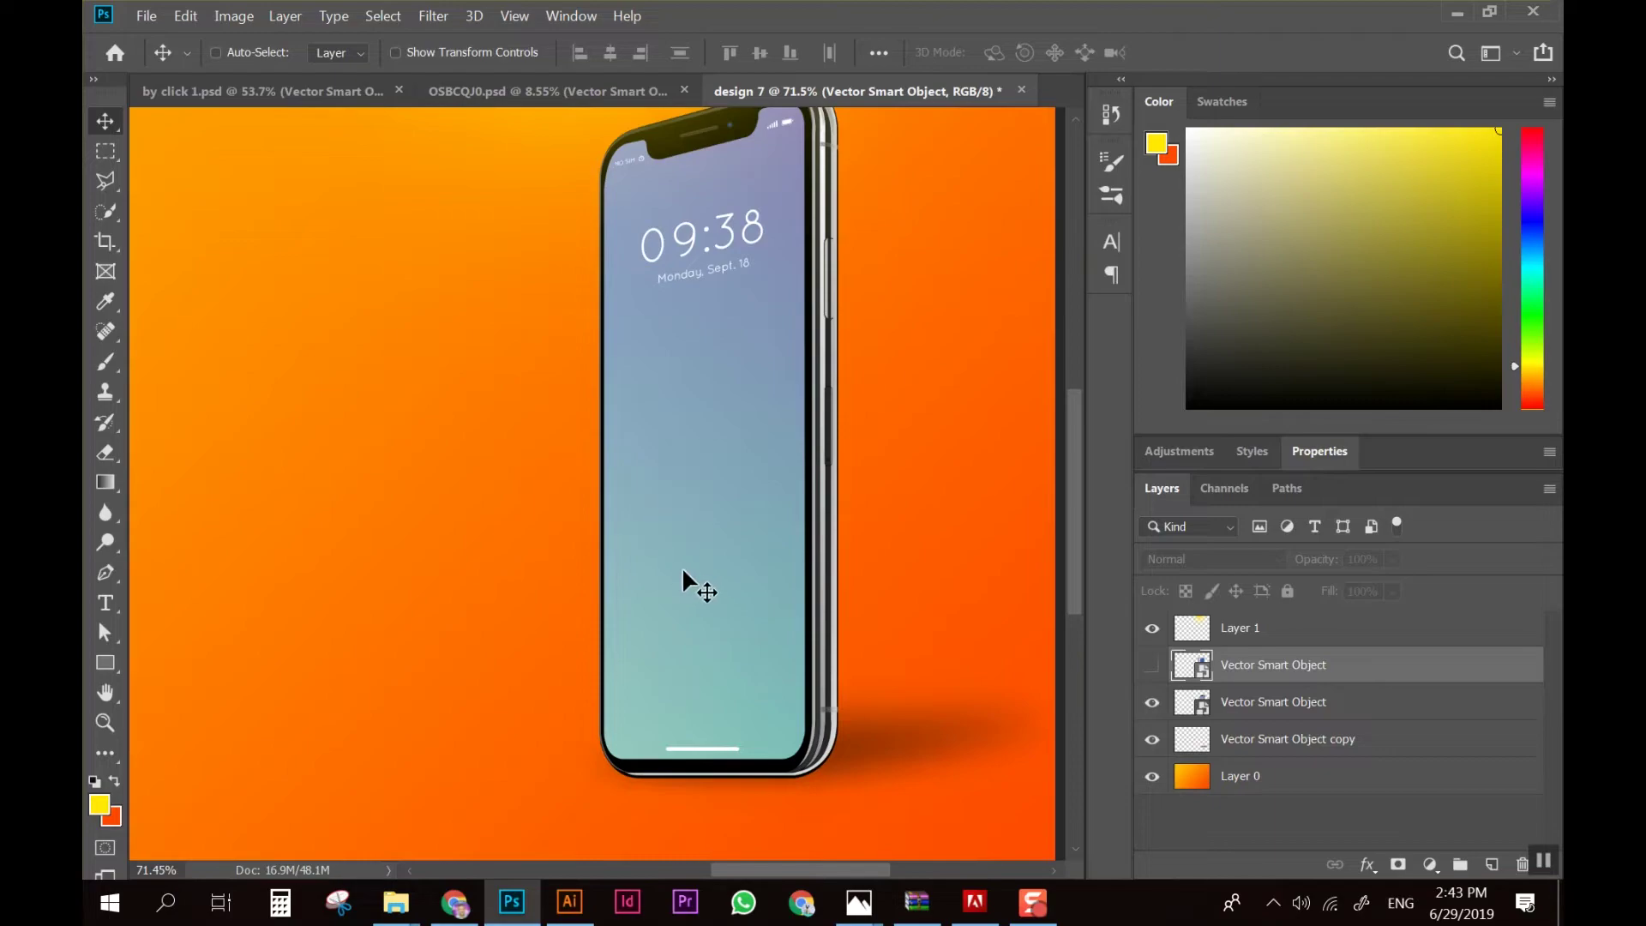
key("w")
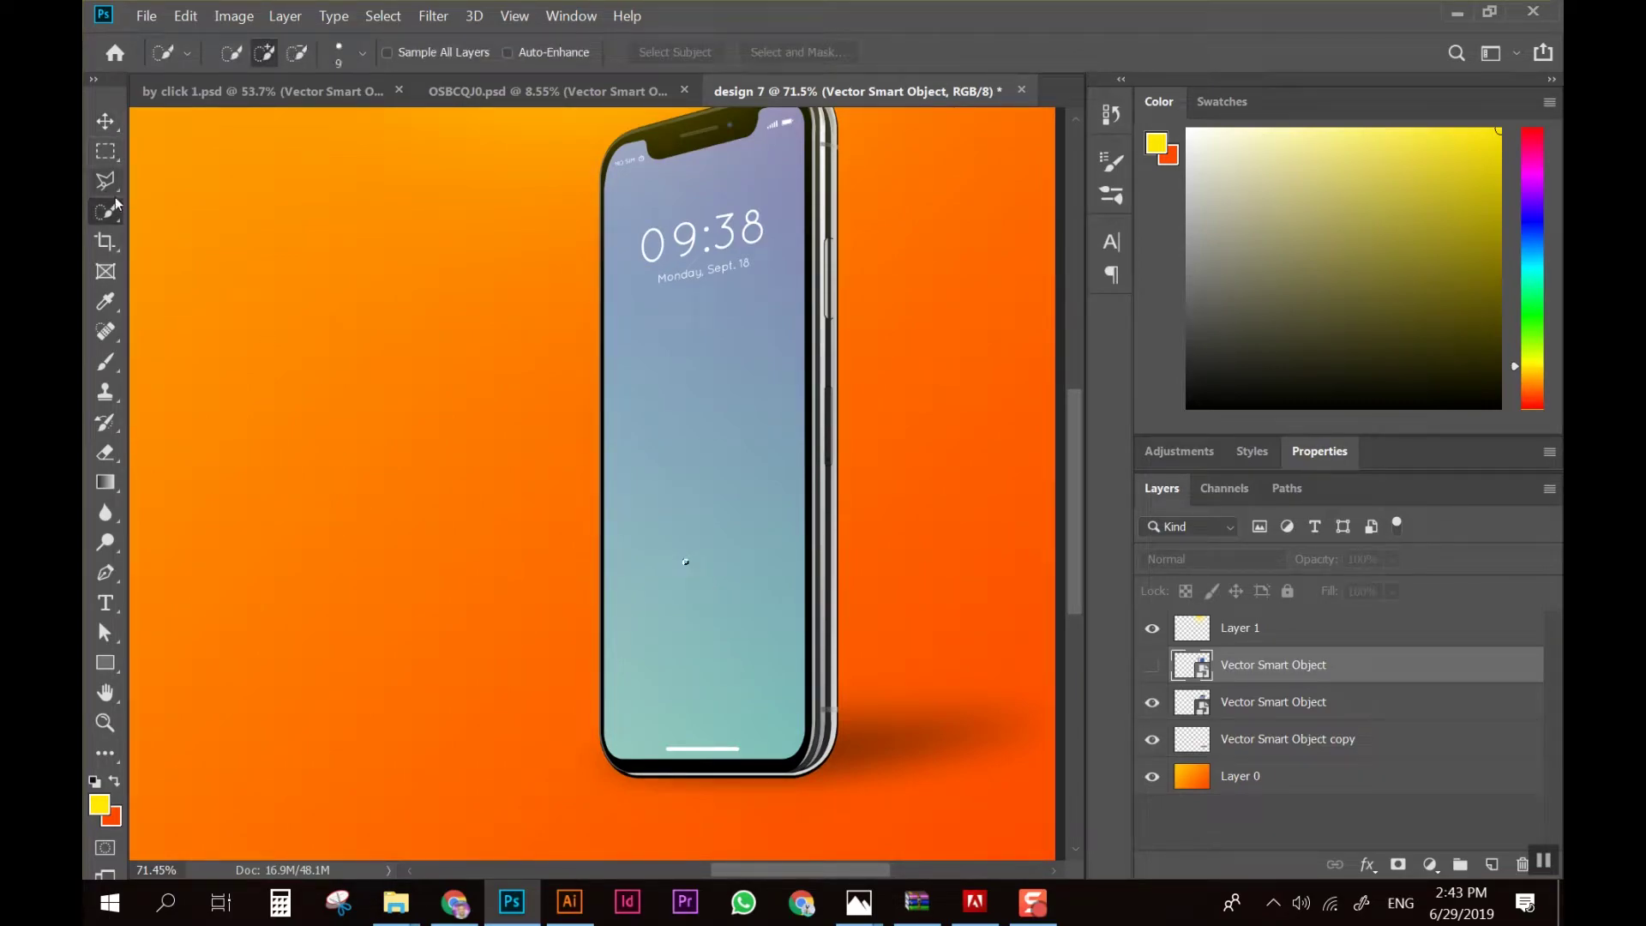
right_click(106, 211)
left_click(189, 230)
left_click(690, 418)
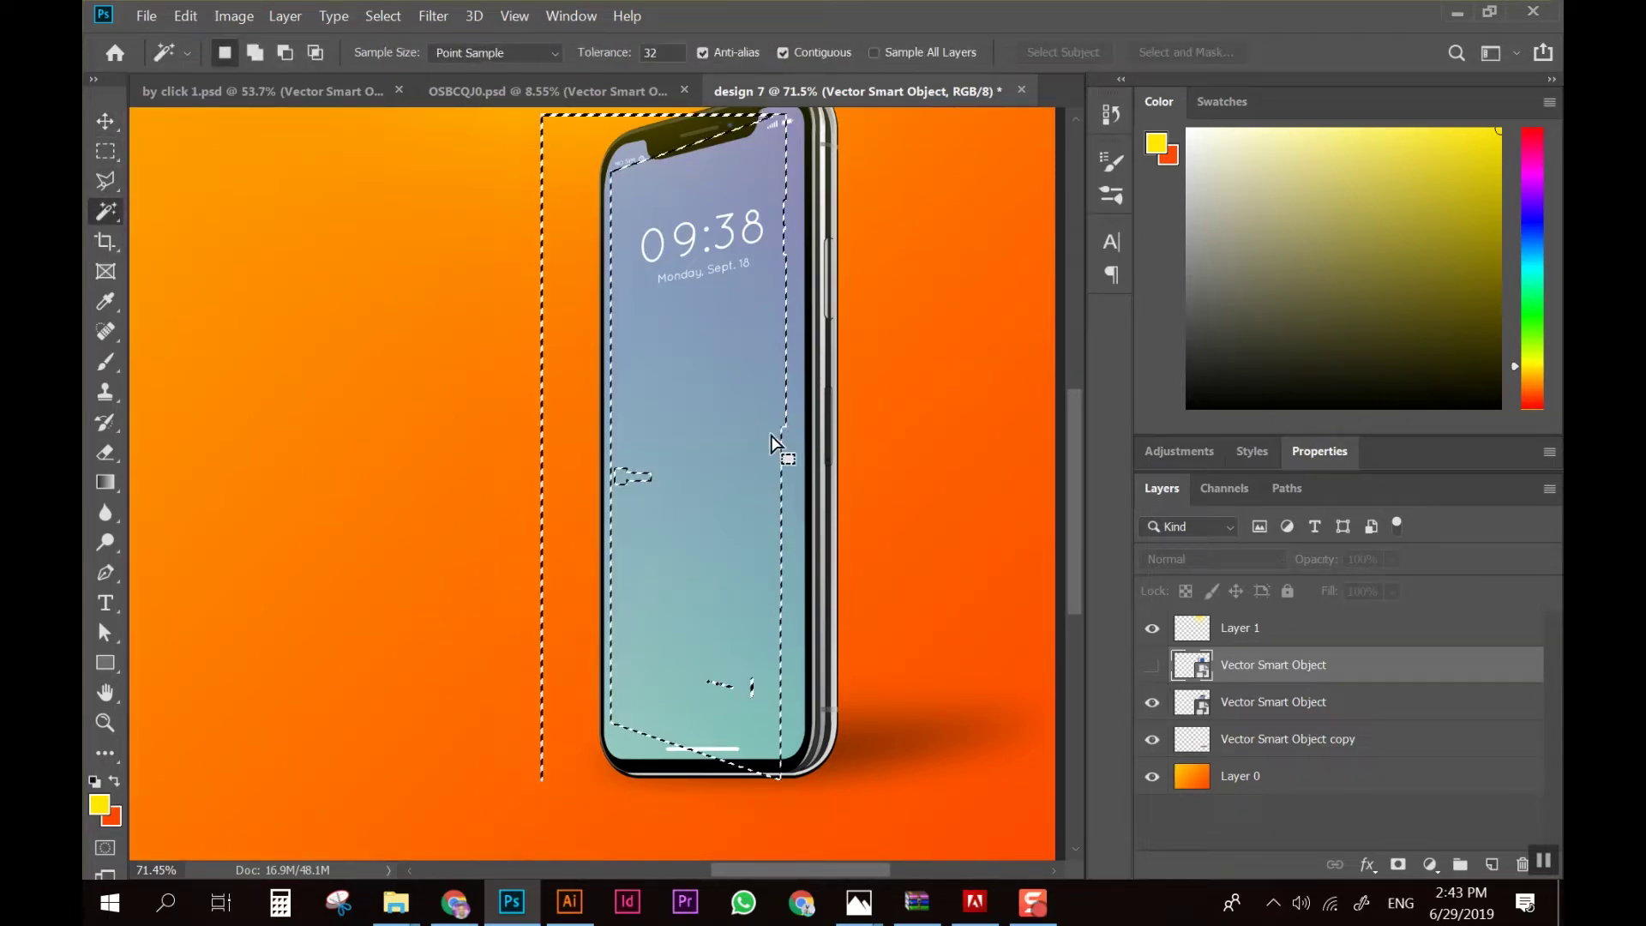
left_click(1238, 701)
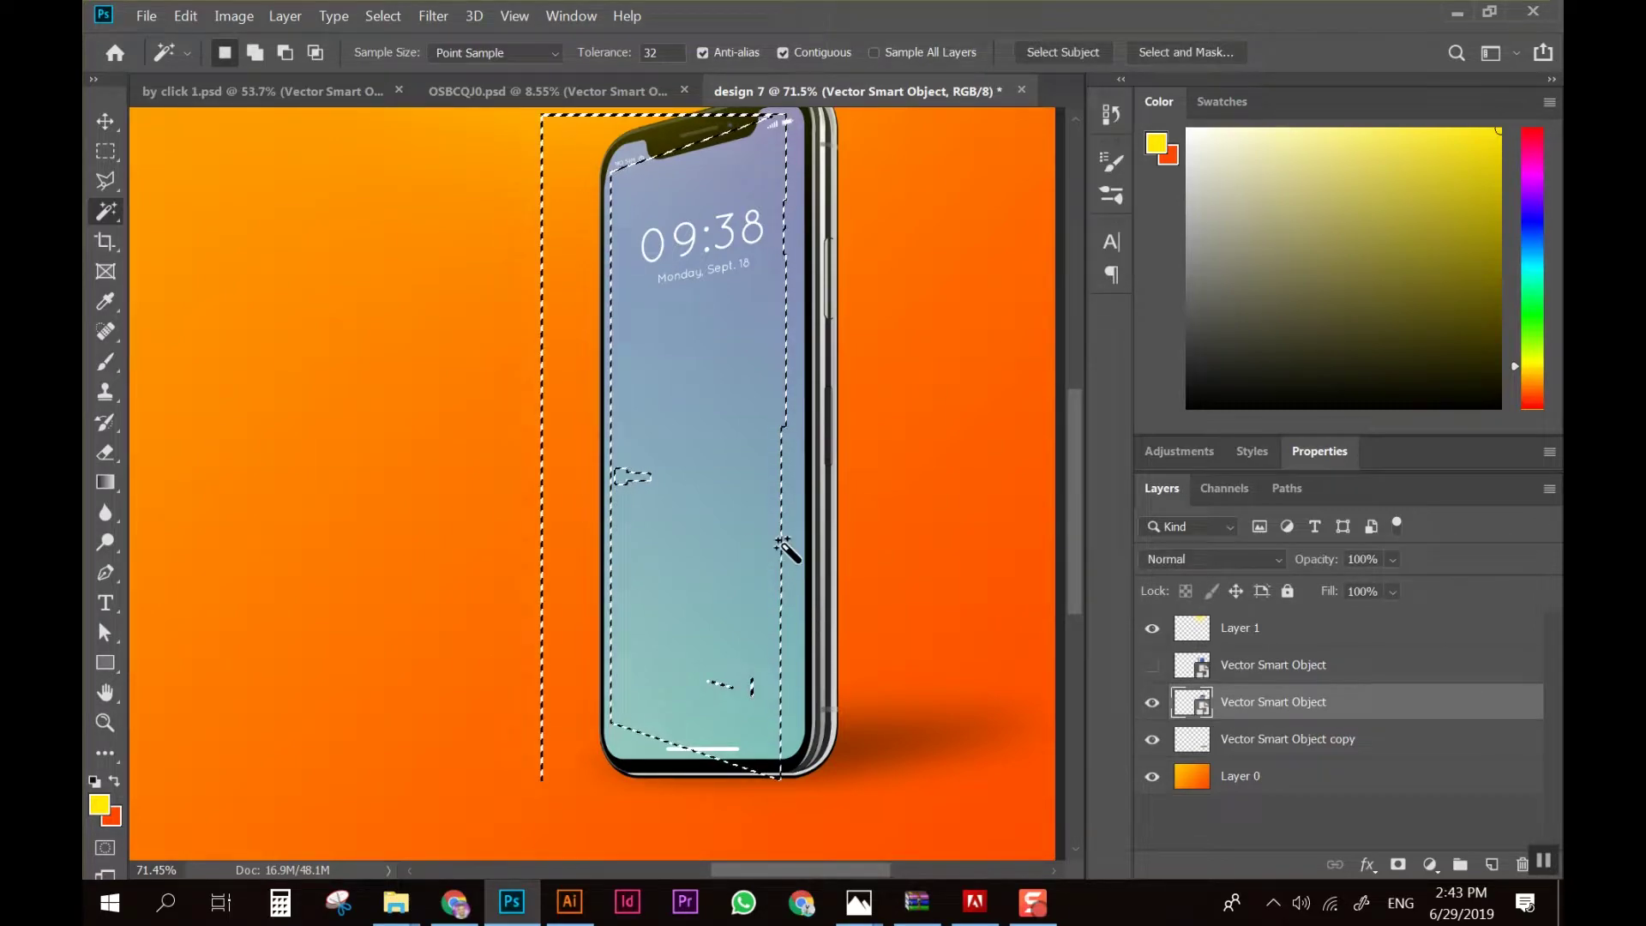
left_click(783, 546)
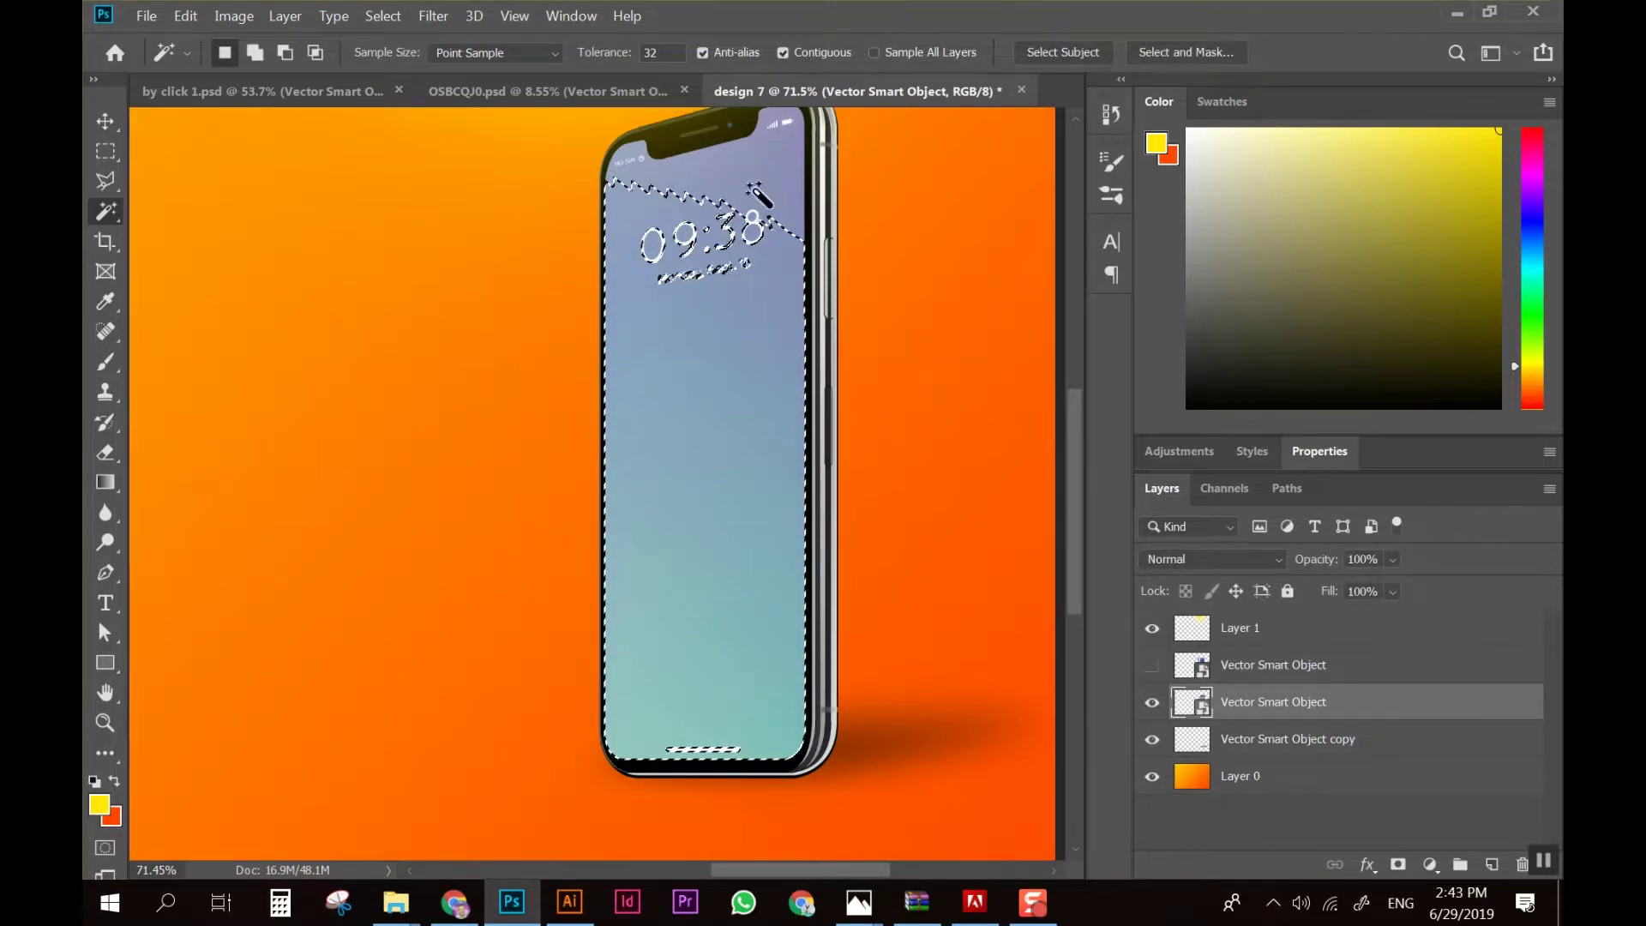
scroll(728, 411, "up", 3)
left_click(751, 387, "shift")
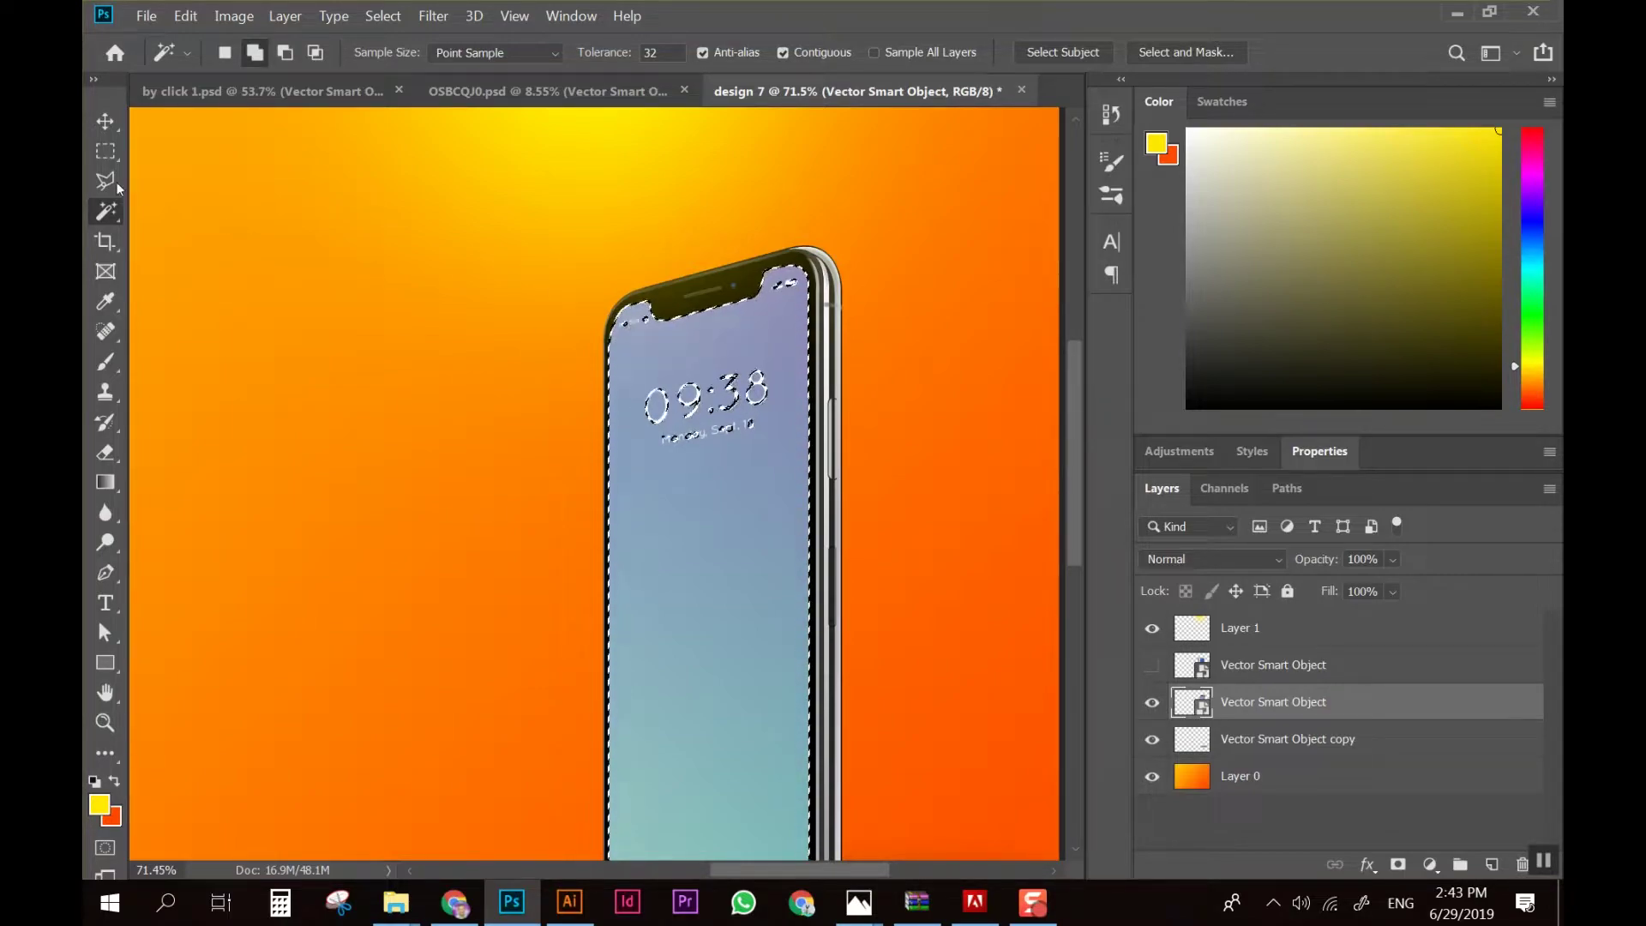
Refine the screen selection with Quick Selection, adding the clock digits and tidying the top-left edge
right_click(106, 211)
left_click(152, 212)
left_click_drag(697, 493, 701, 382)
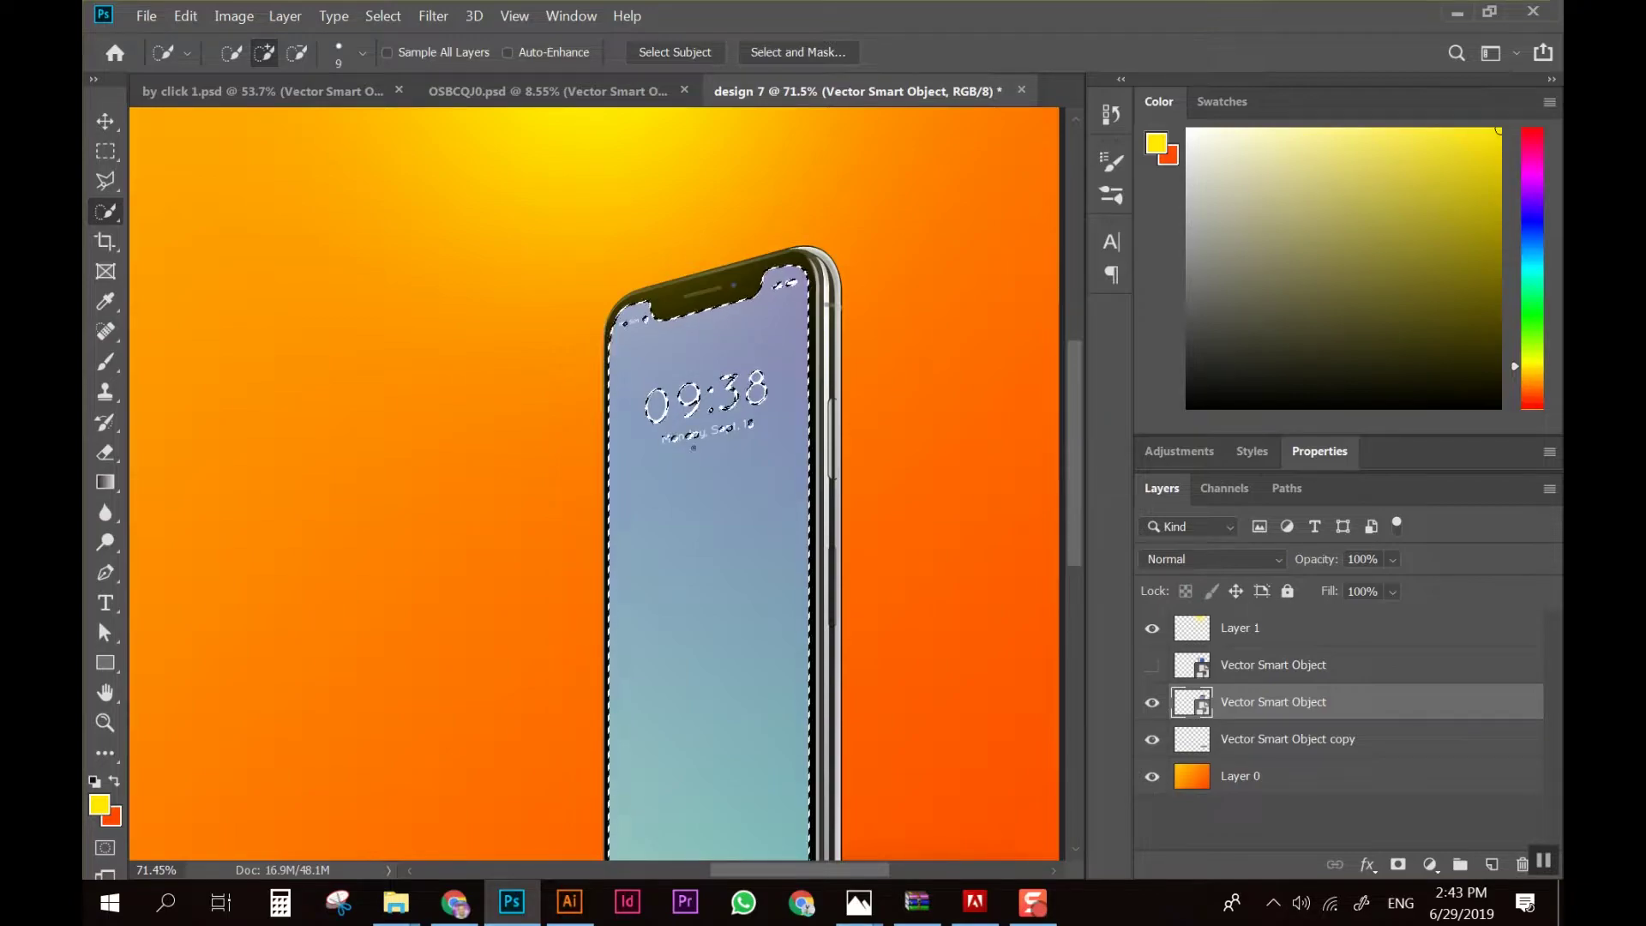
left_click_drag(665, 440, 708, 401)
scroll(797, 429, "down", 5)
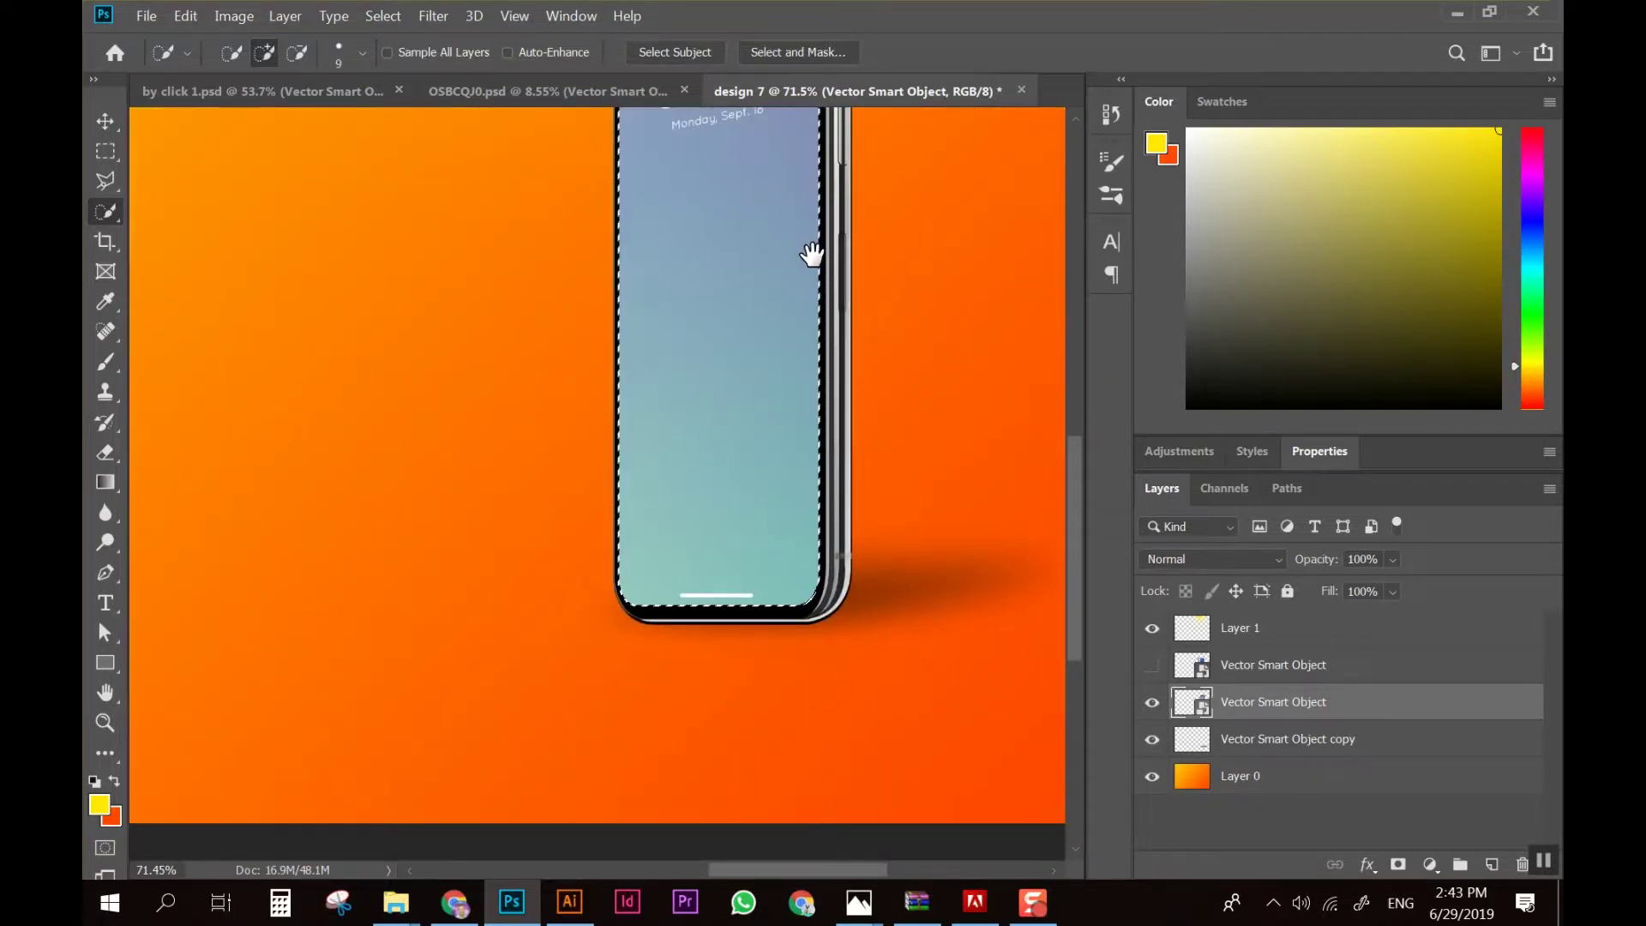
scroll(745, 465, "down", 2)
scroll(745, 465, "down", 1)
scroll(811, 468, "up", 2)
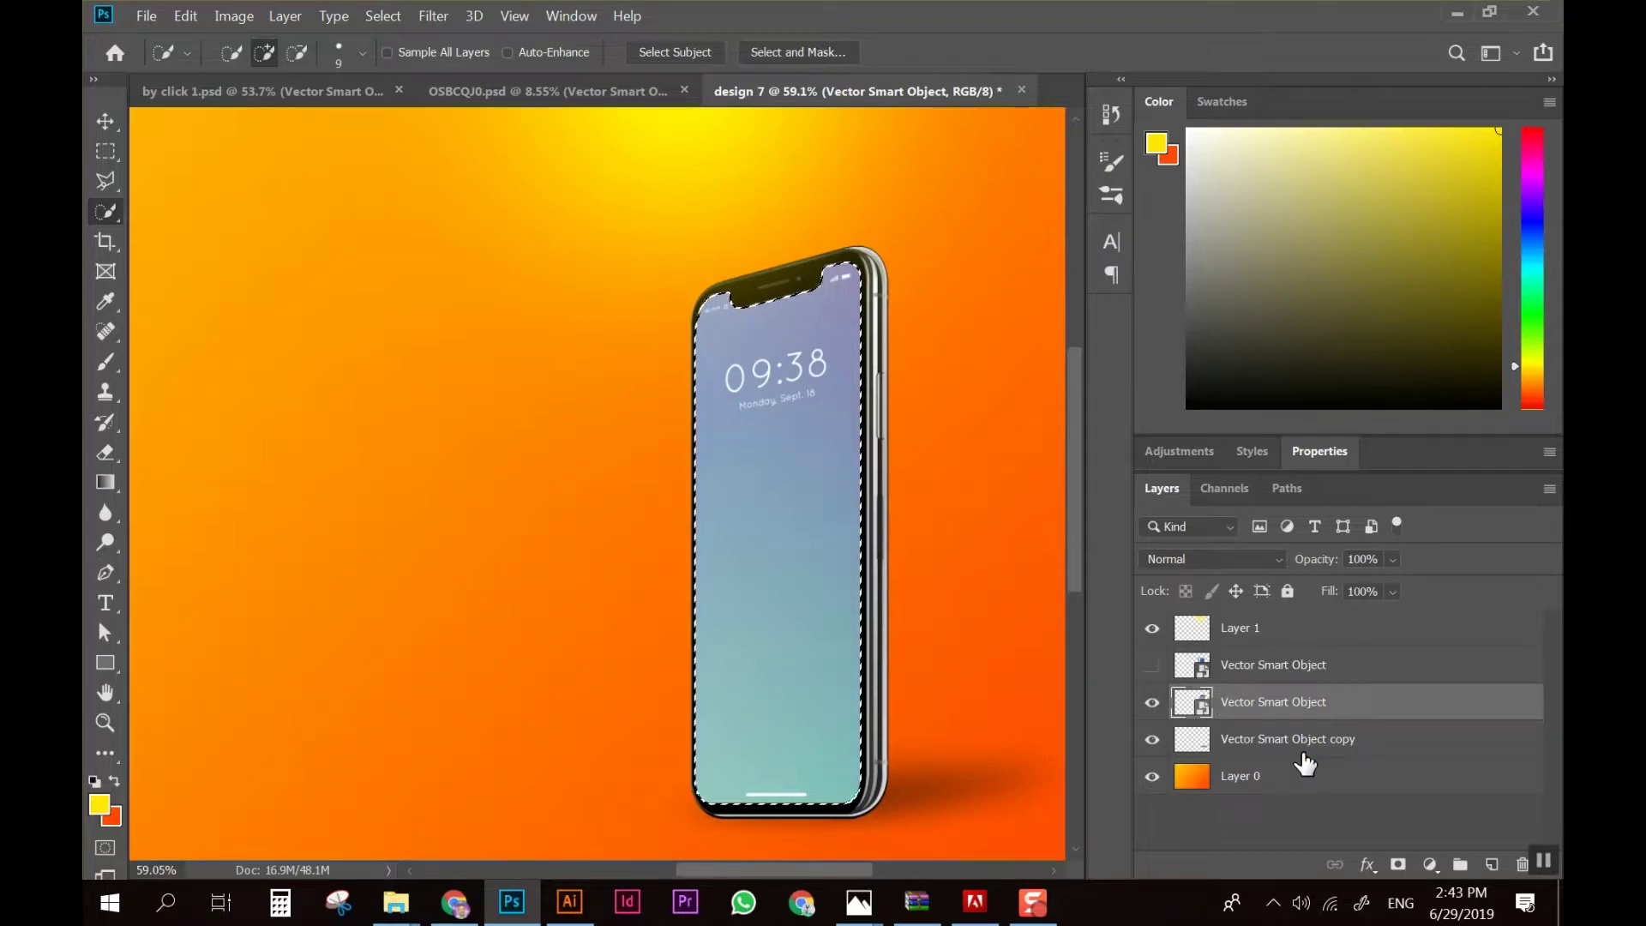
Add a new layer, paint the selected phone screen solid white, and deselect
left_click(1493, 864)
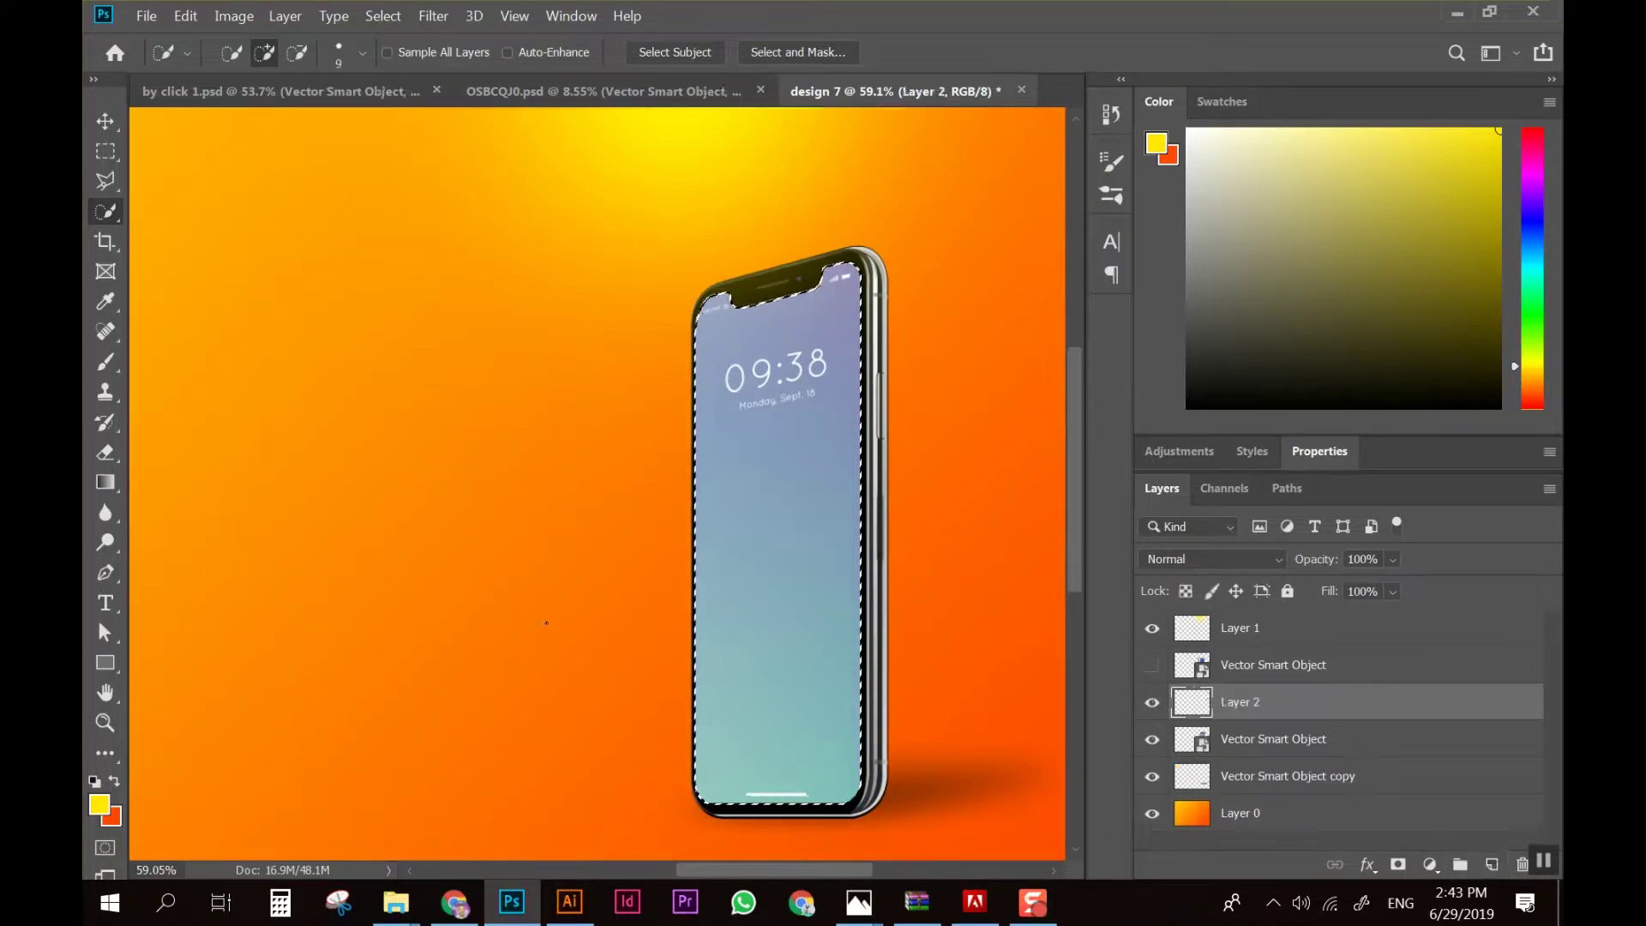
key("b")
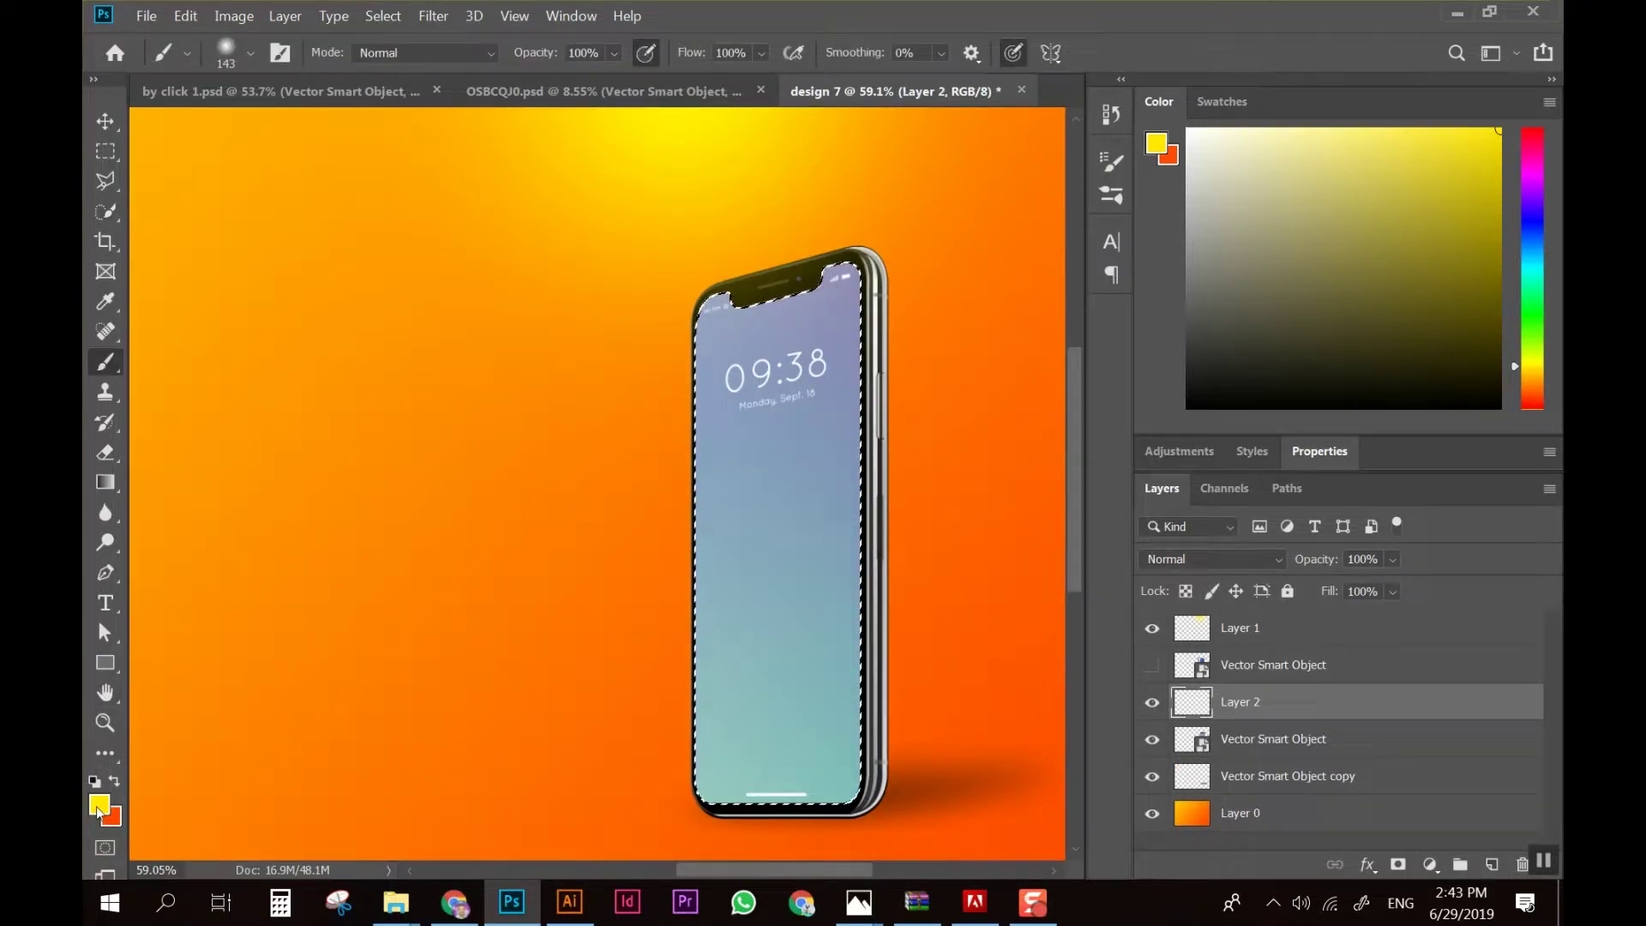
left_click(1189, 407)
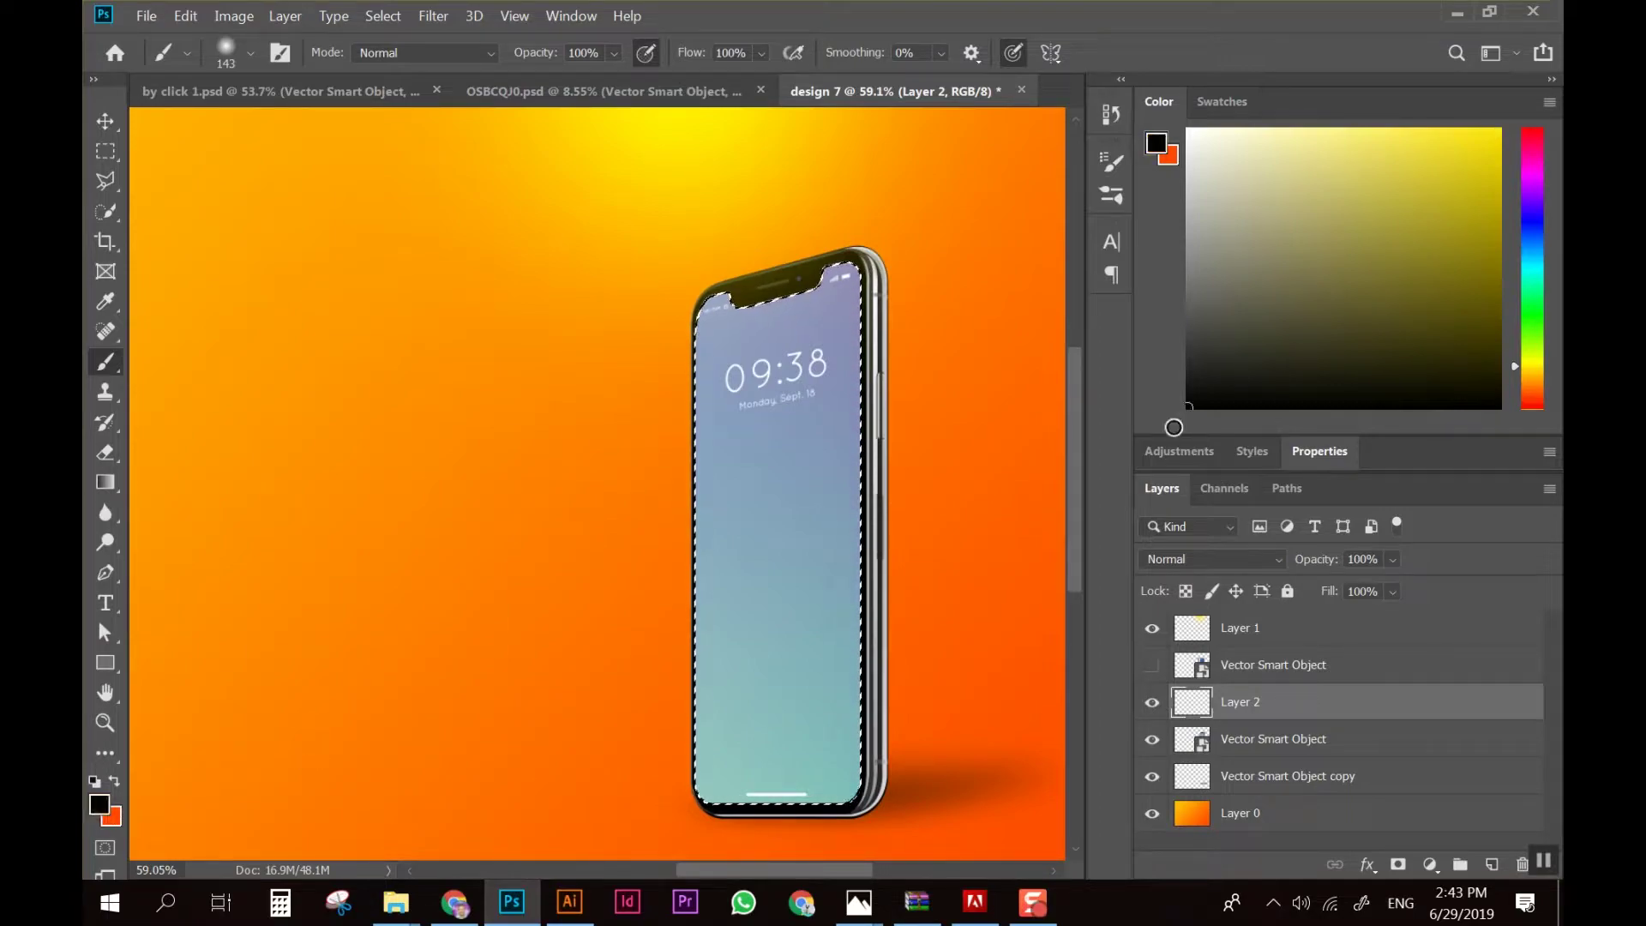
left_click(1188, 130)
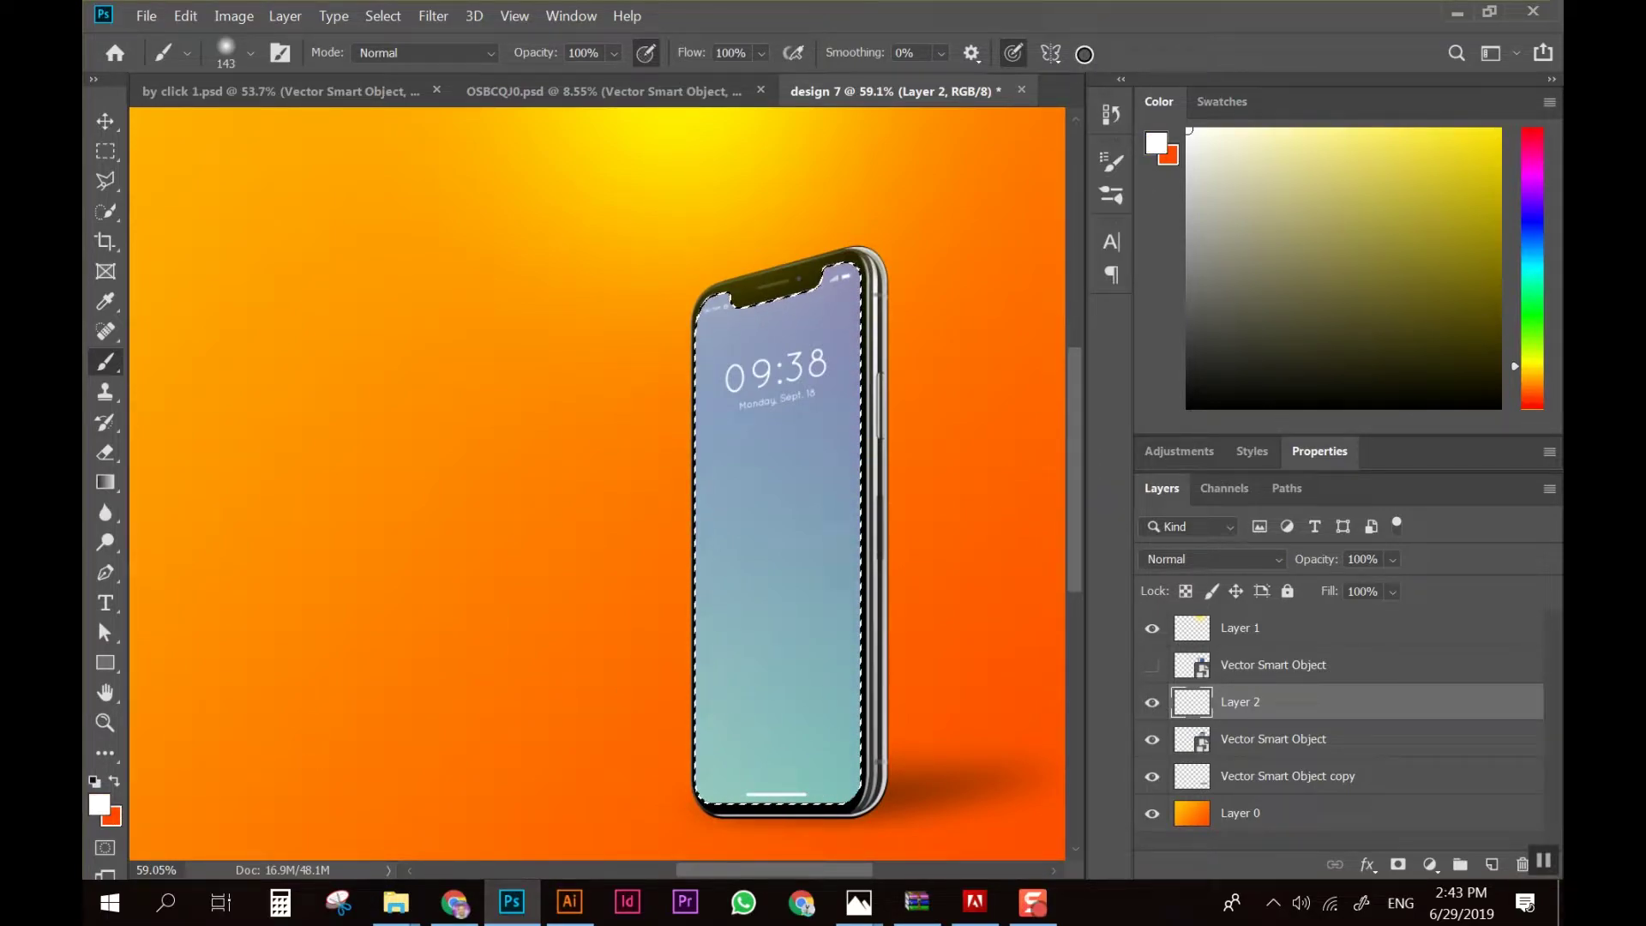
key("bracketright")
mouse_move(729, 763)
left_mouse_down()
mouse_move(763, 757)
mouse_move(648, 343)
left_mouse_up()
key("bracketright")
key("bracketright")
key("bracketright")
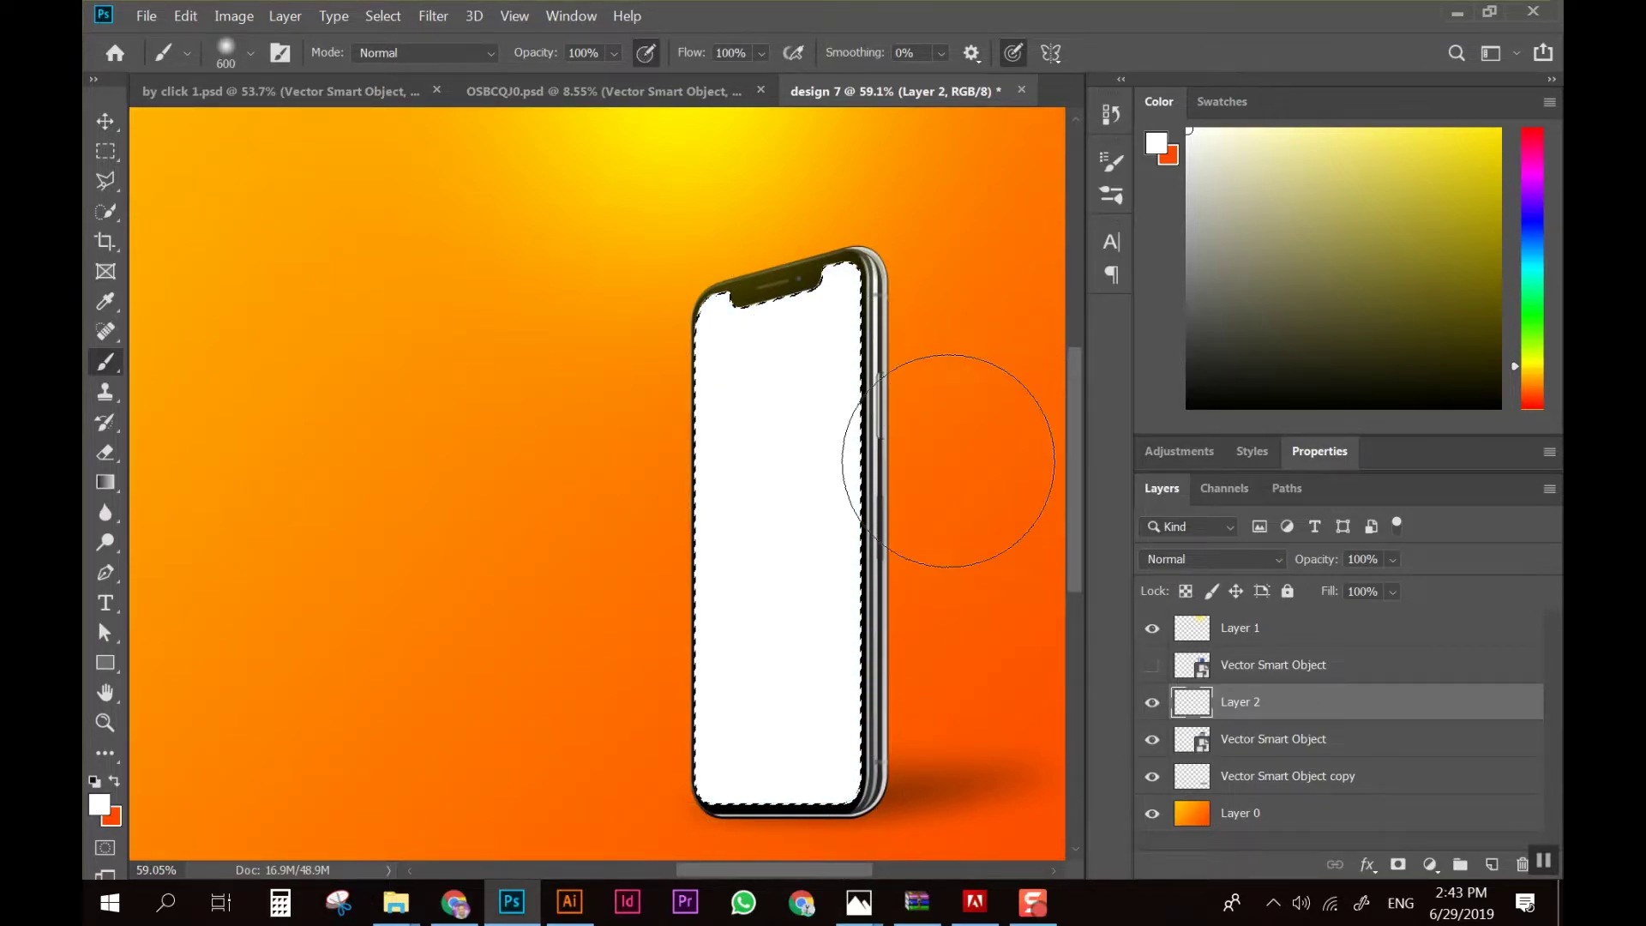
key("ctrl+d")
Shift the white screen aside to check it, then restore it over the display
scroll(797, 465, "down", 1)
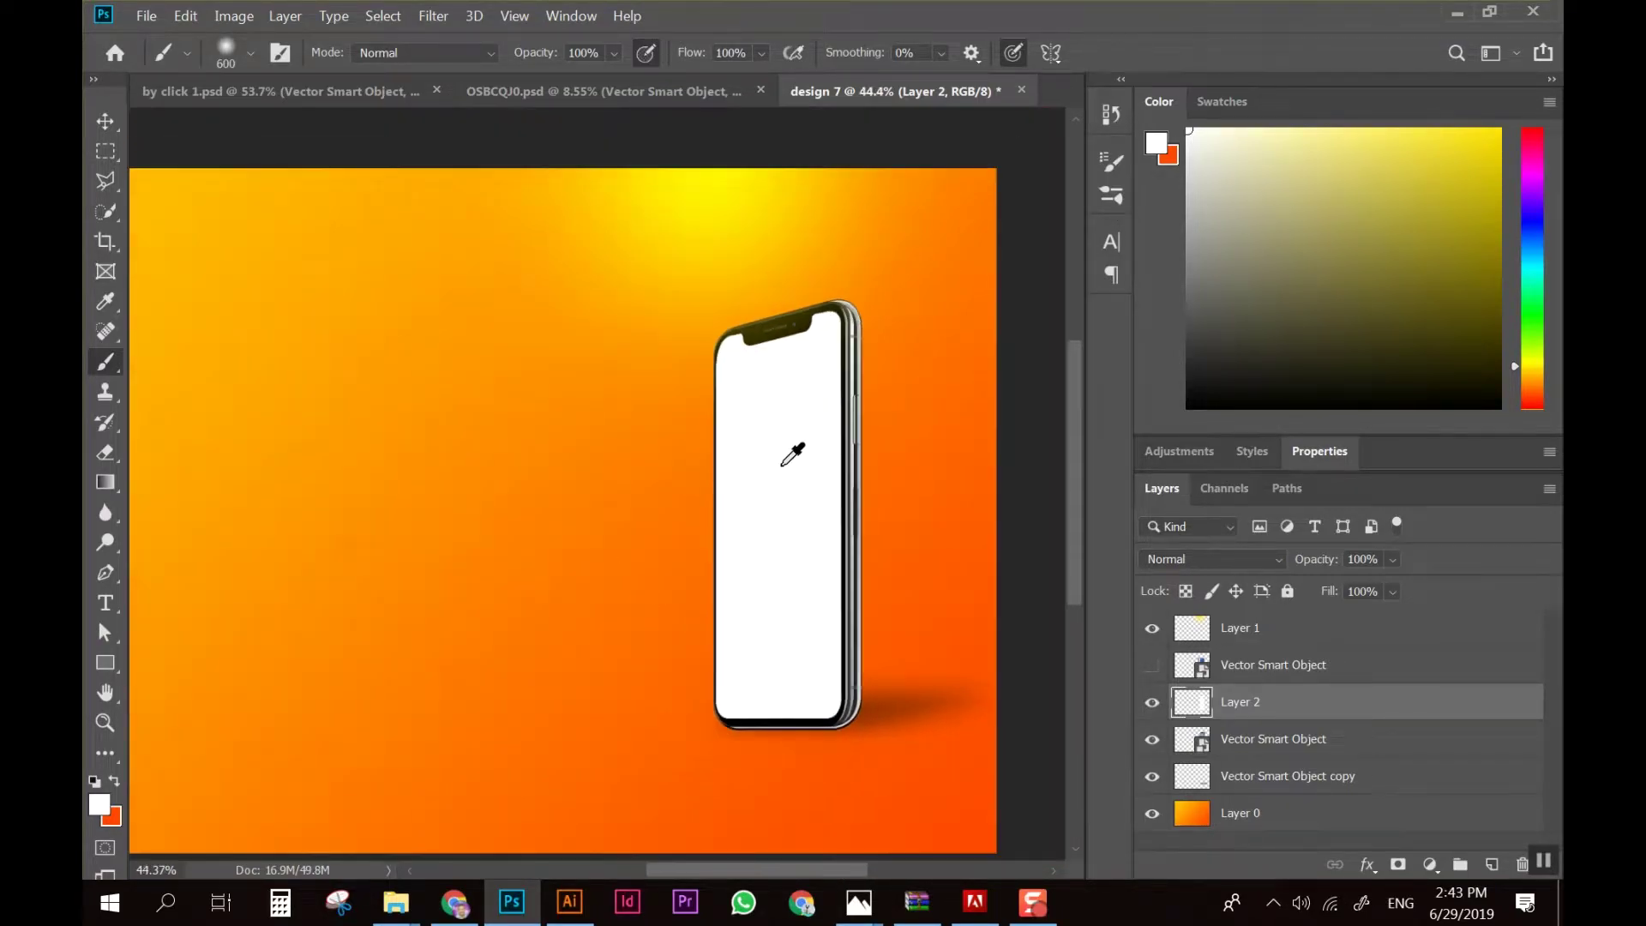
scroll(818, 472, "down", 1)
key("v")
mouse_move(864, 511)
left_mouse_down()
mouse_move(702, 511)
mouse_move(827, 521)
left_mouse_up()
key("ctrl+z")
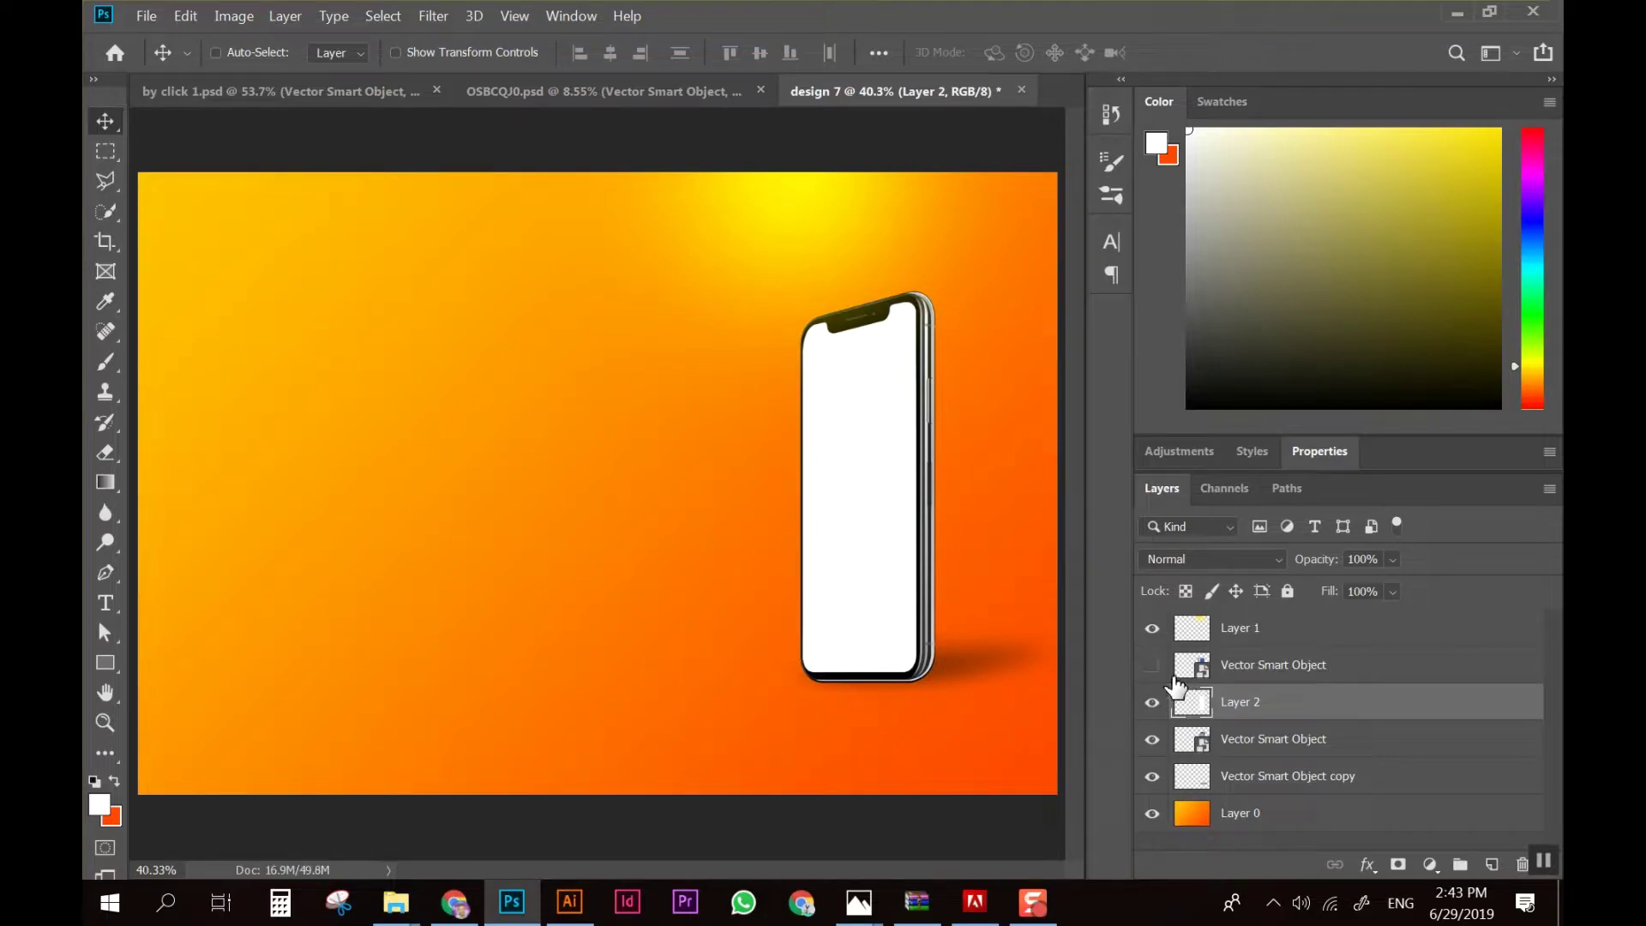
Show the door layer again, duplicate Layer 2 and hide the original
left_click(1151, 666)
left_click(1313, 668)
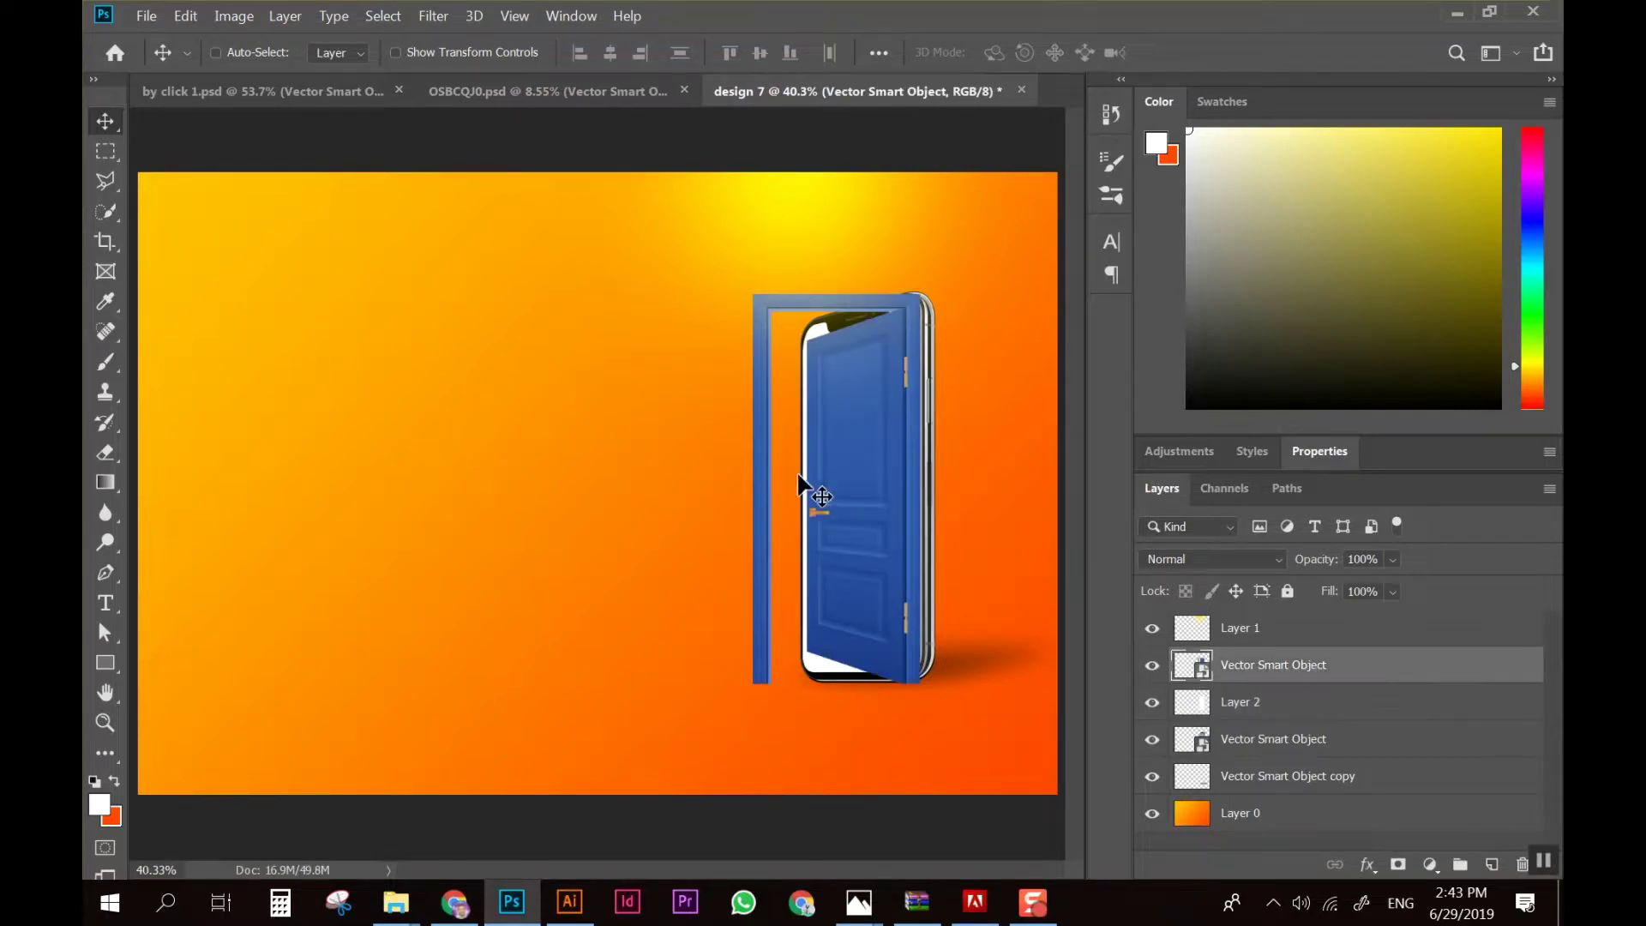
left_click(1245, 704)
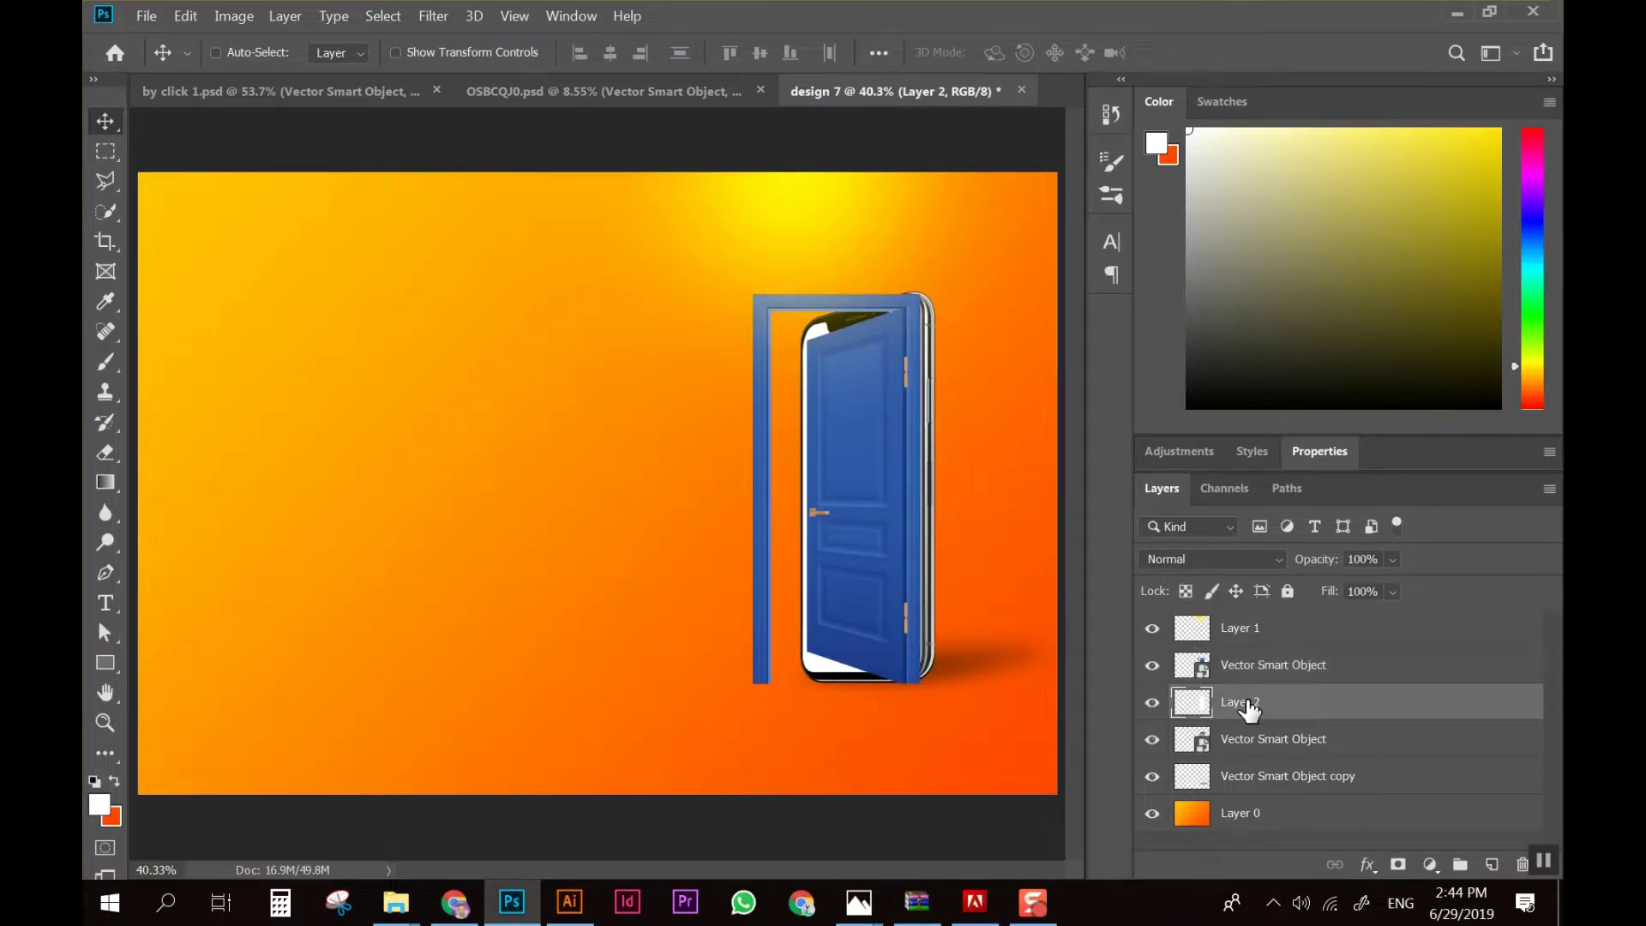
key("ctrl+j")
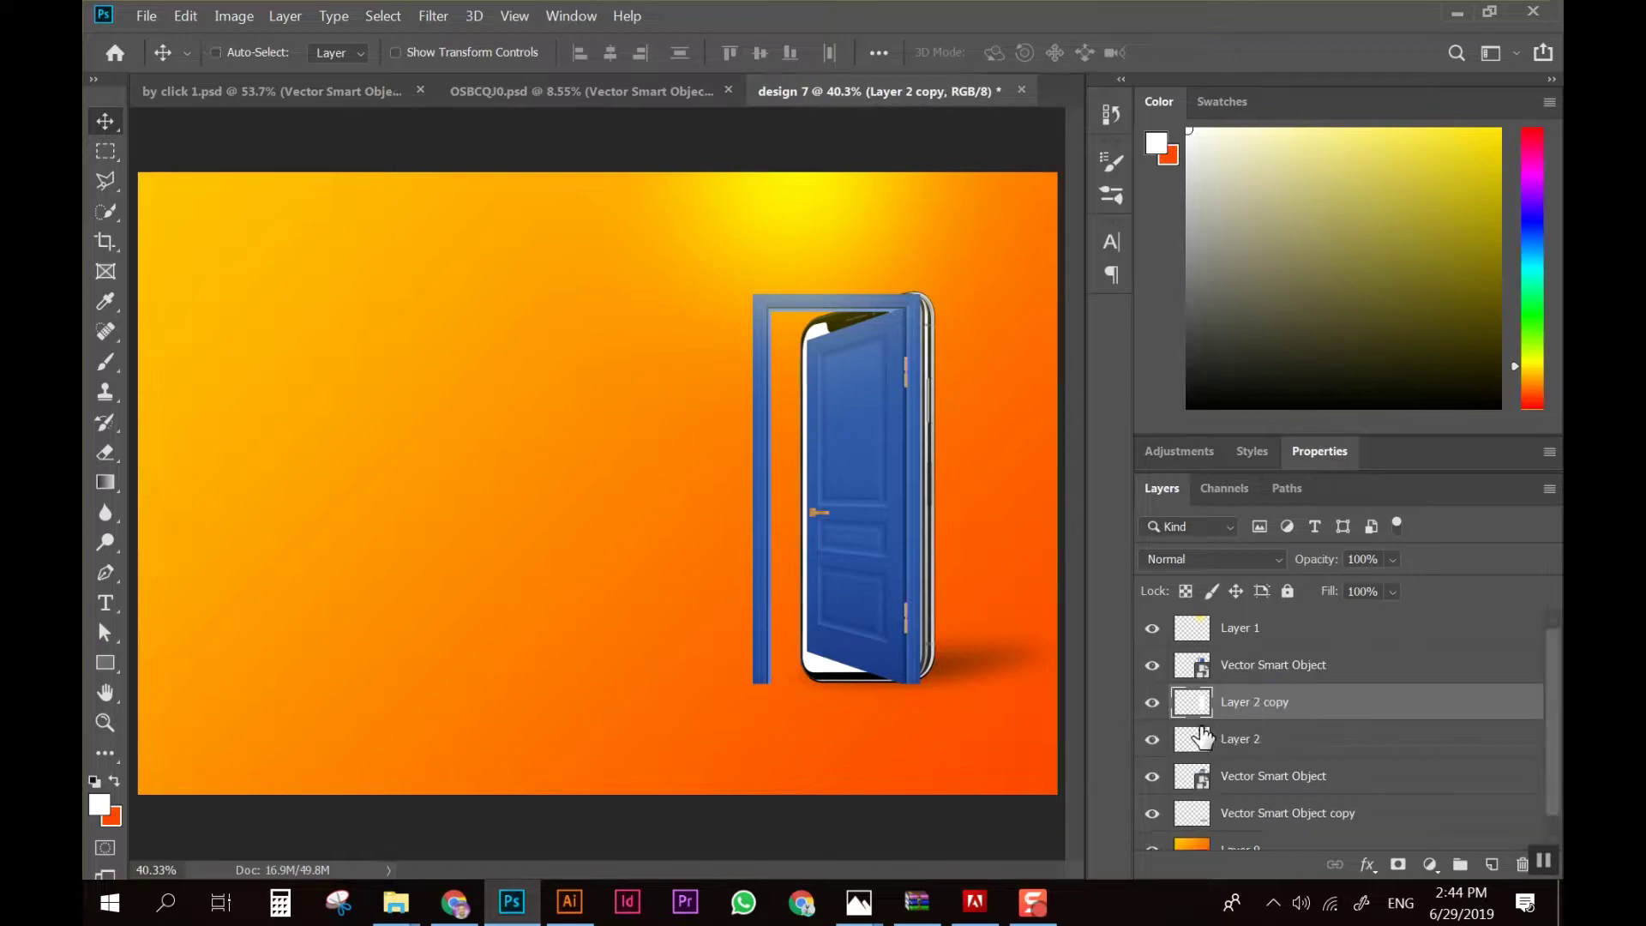
left_click(1154, 737)
Clip the Vector Smart Object door into Layer 2 copy as a clipping mask
left_click(1295, 666)
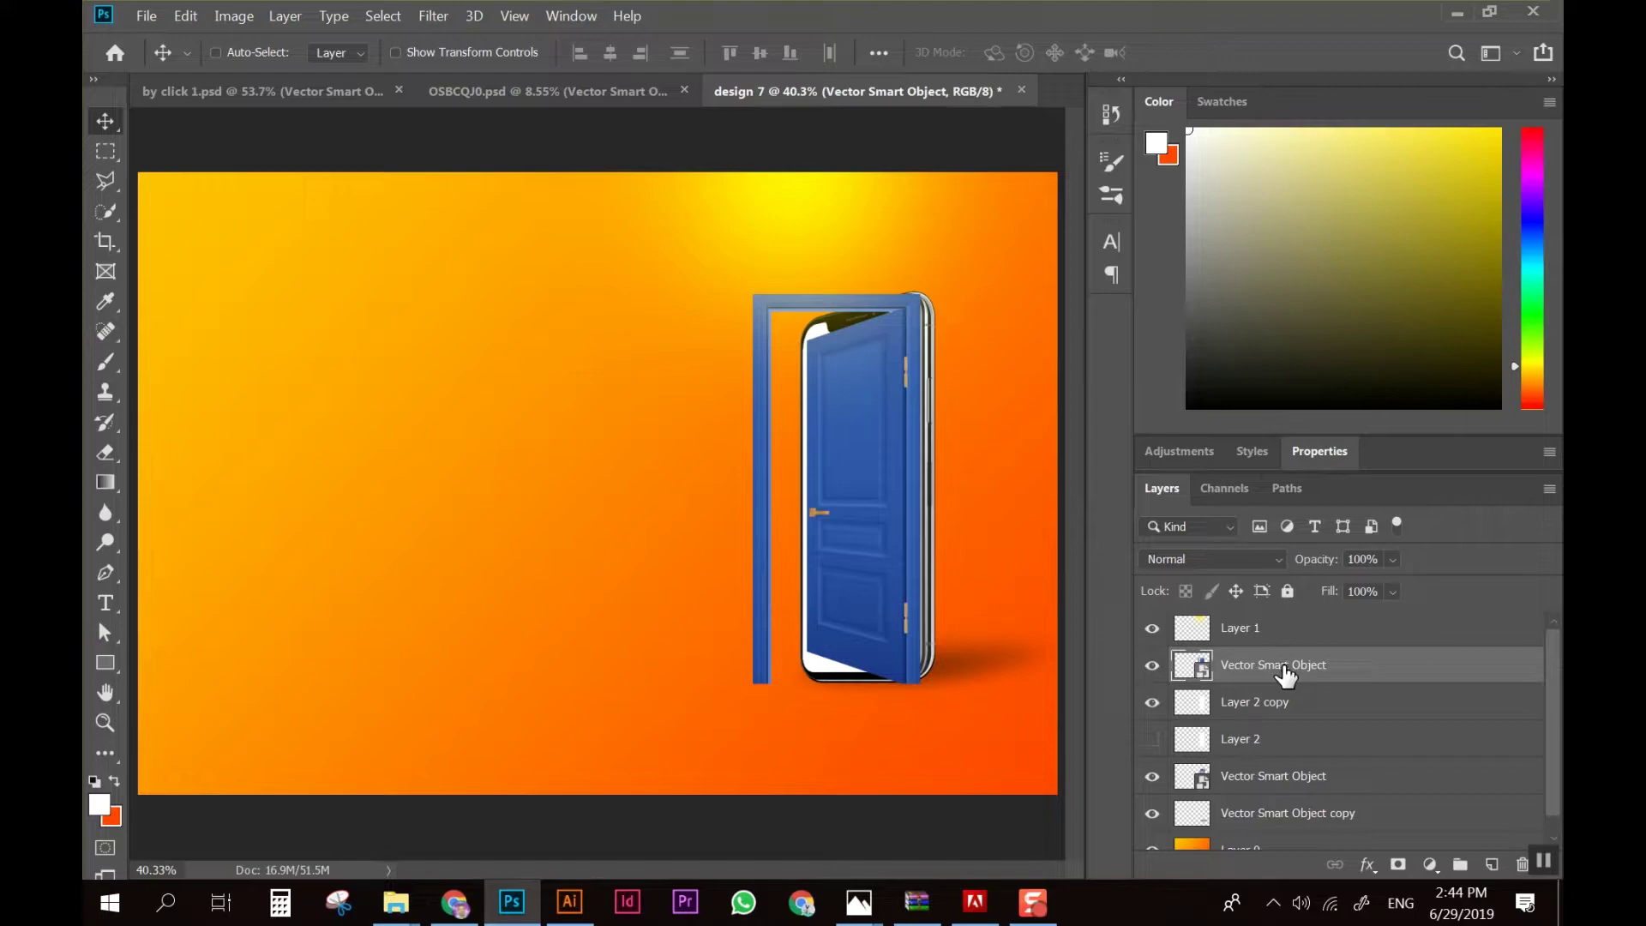
right_click(1286, 673)
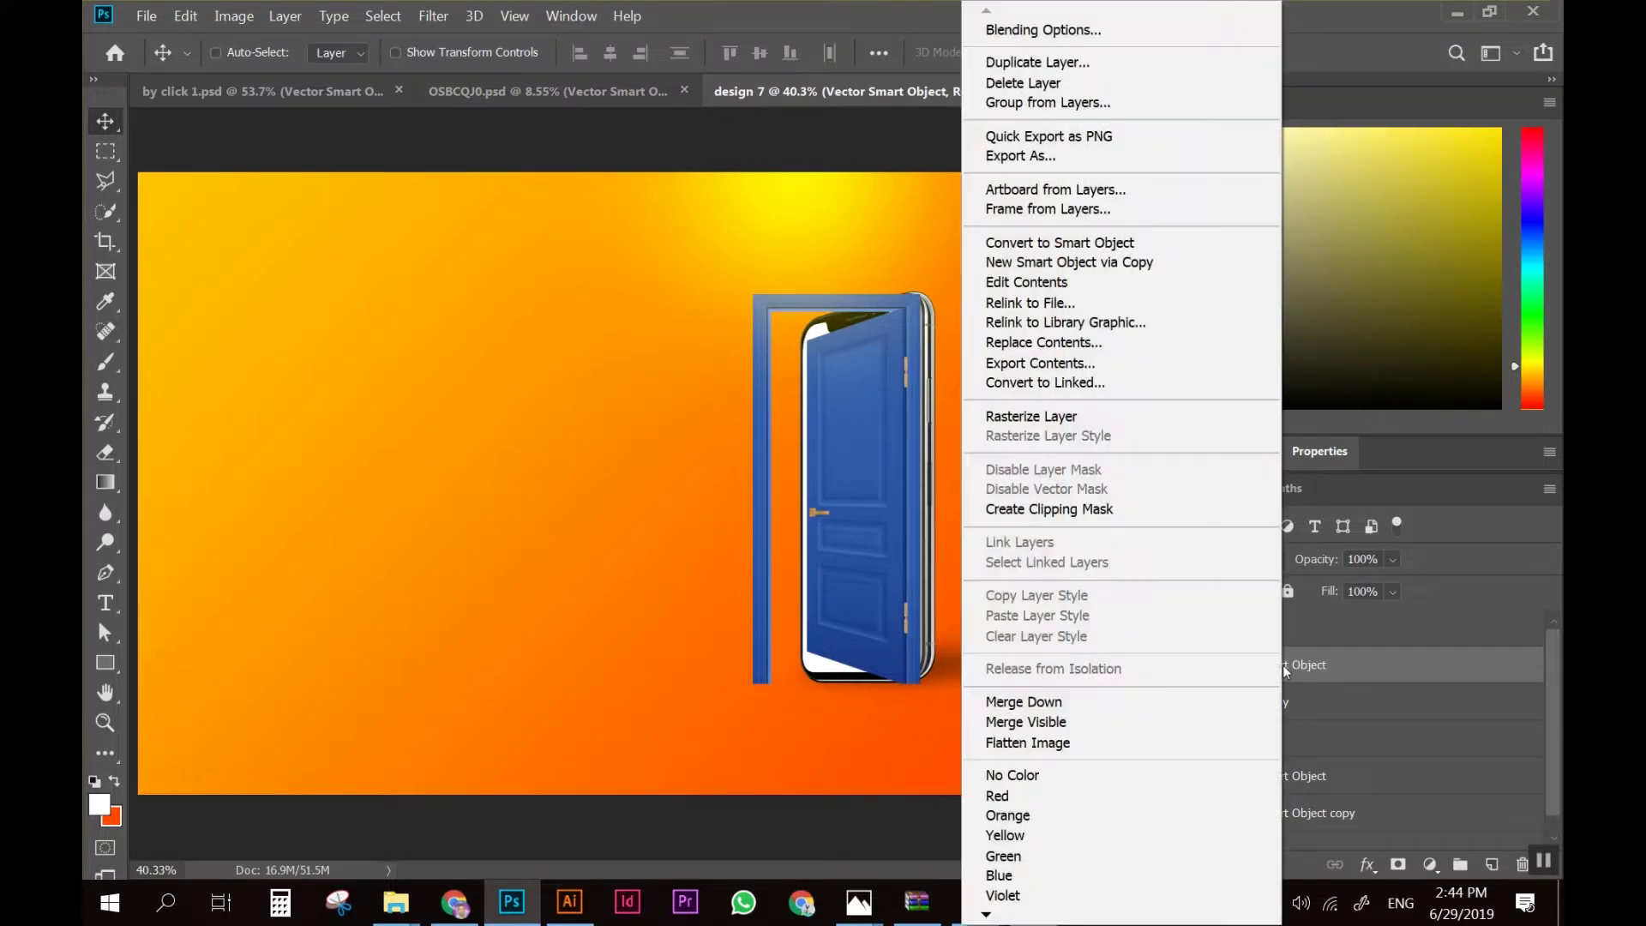
left_click(1093, 512)
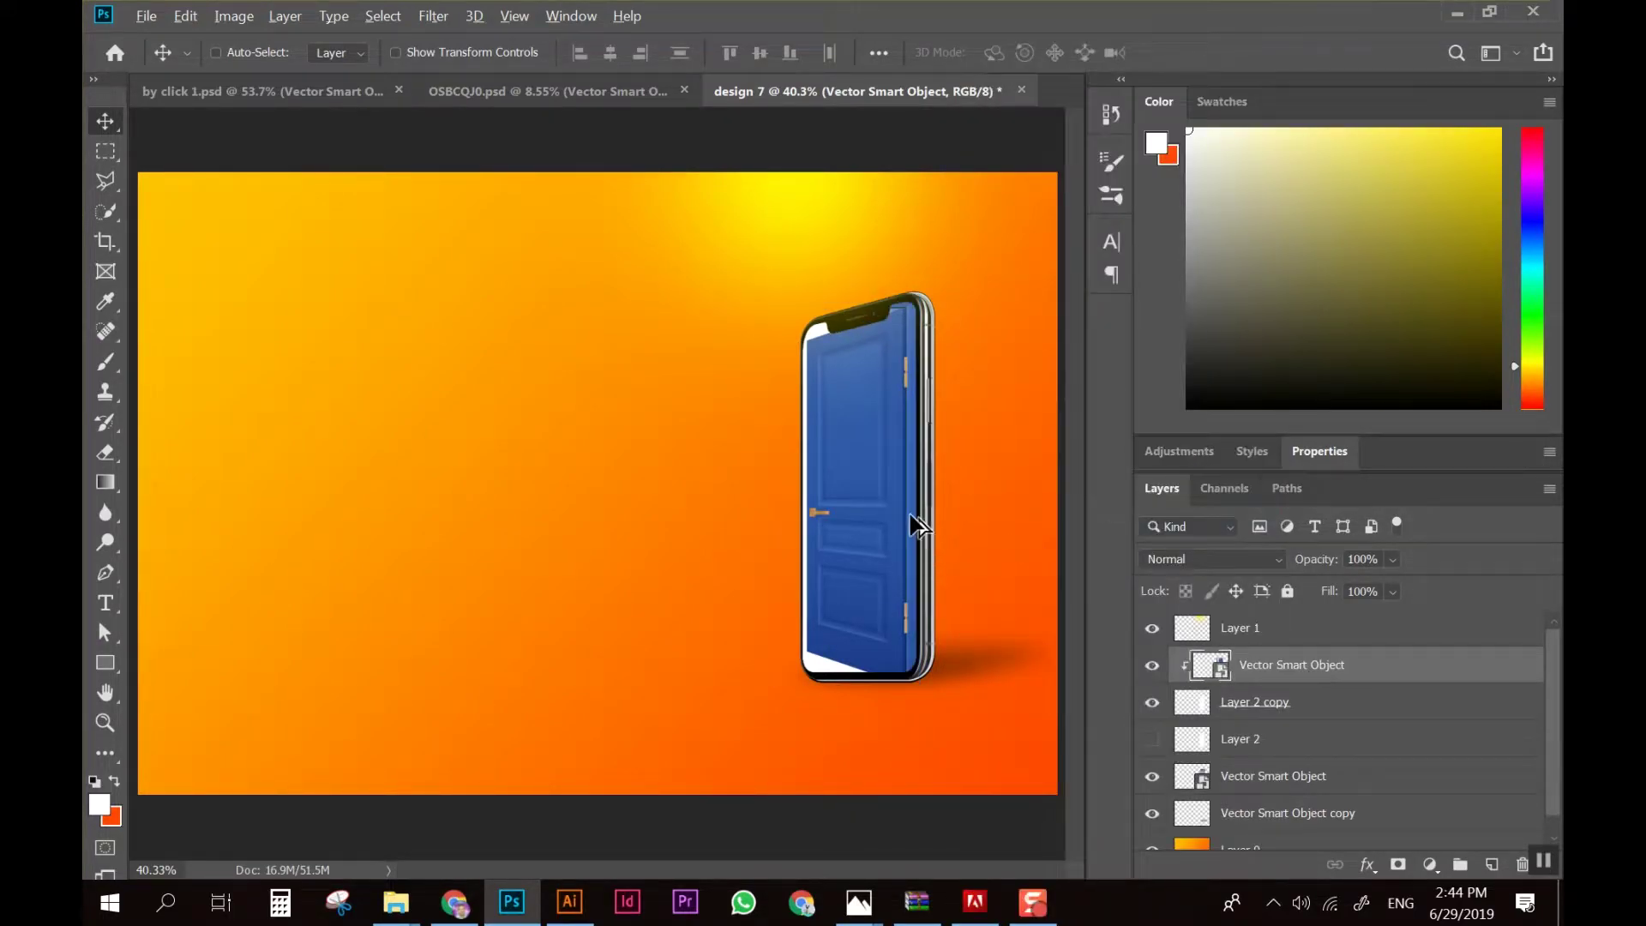
scroll(914, 525, "up", 2)
scroll(892, 568, "down", 2)
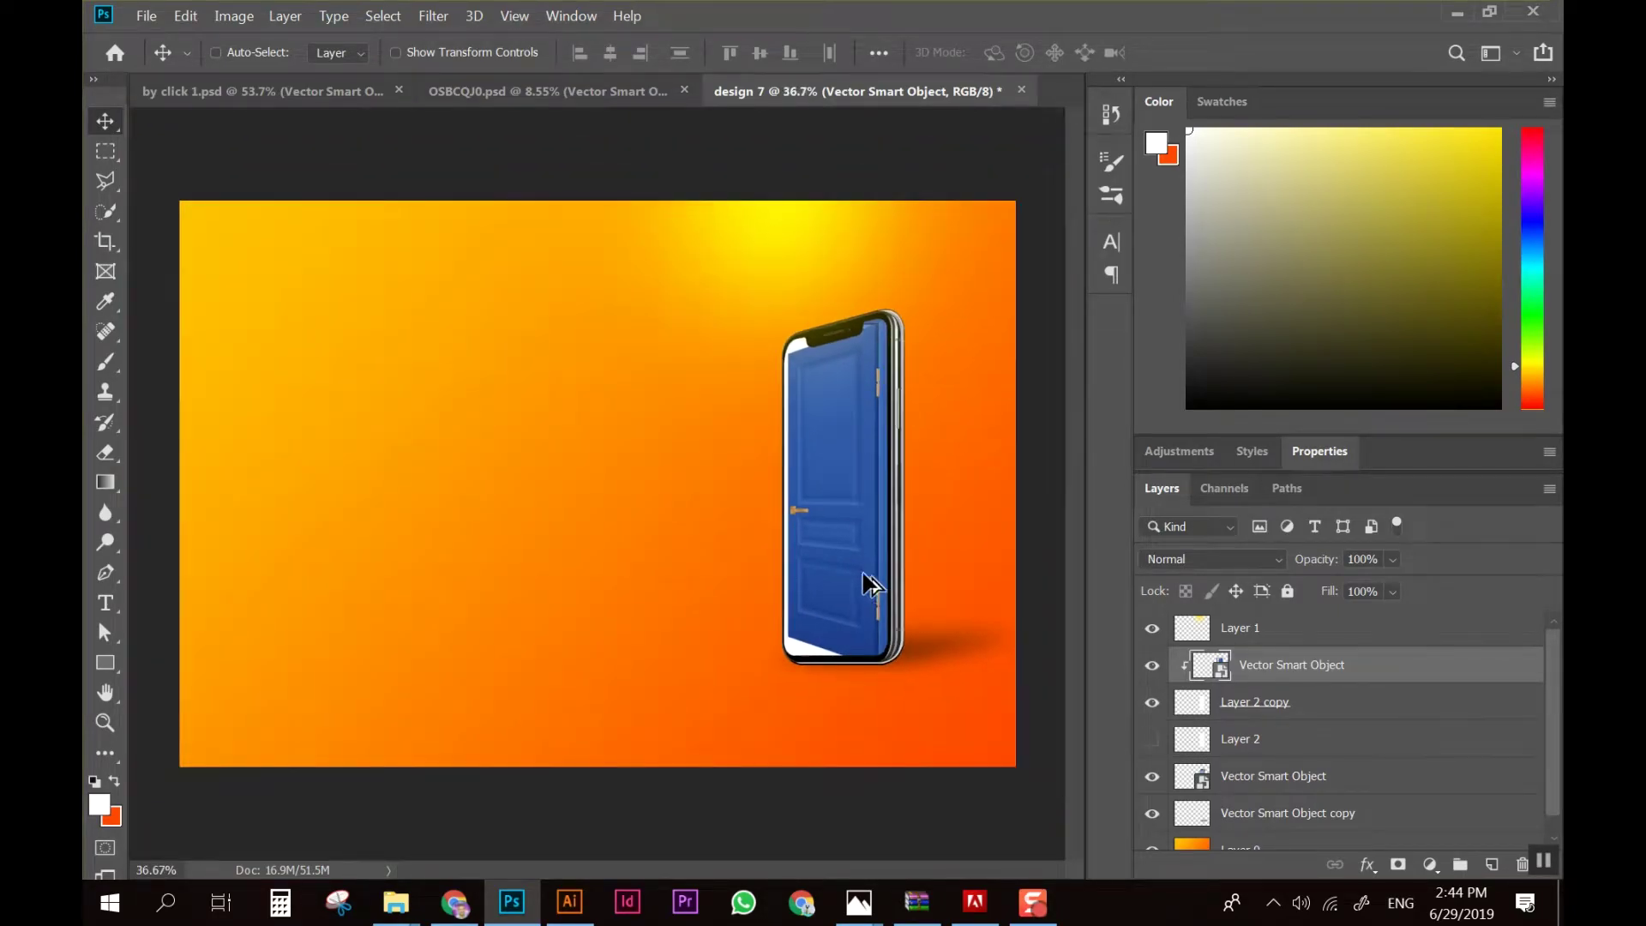
scroll(870, 569, "up", 2)
scroll(857, 634, "up", 1)
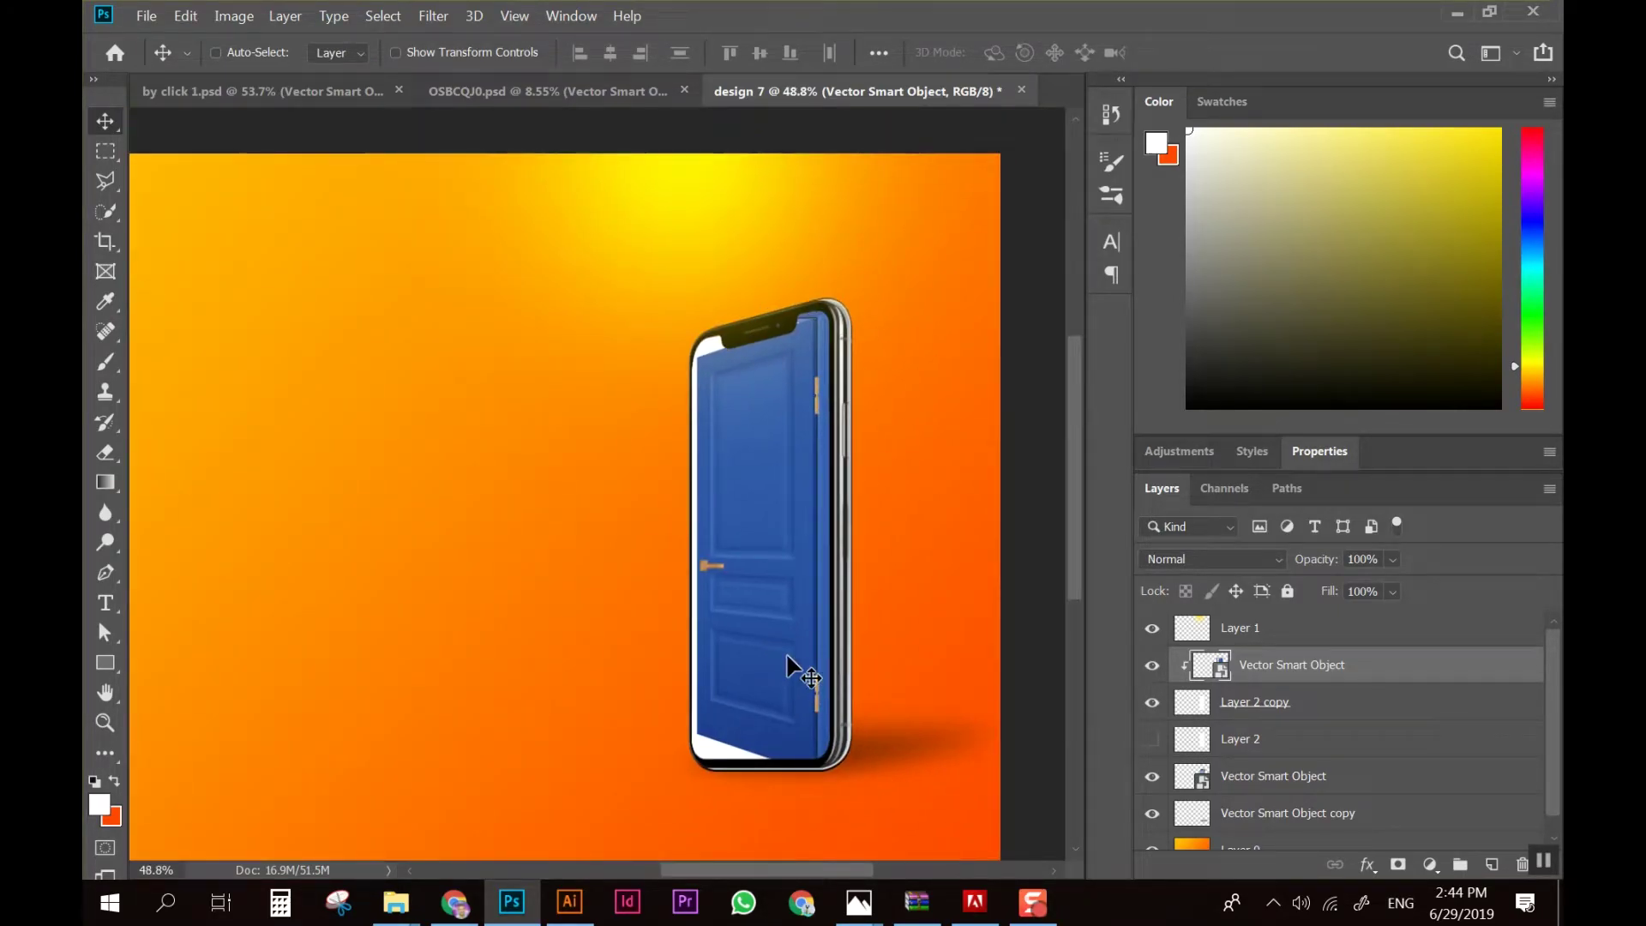
scroll(823, 660, "up", 1)
left_click_drag(844, 658, 816, 651)
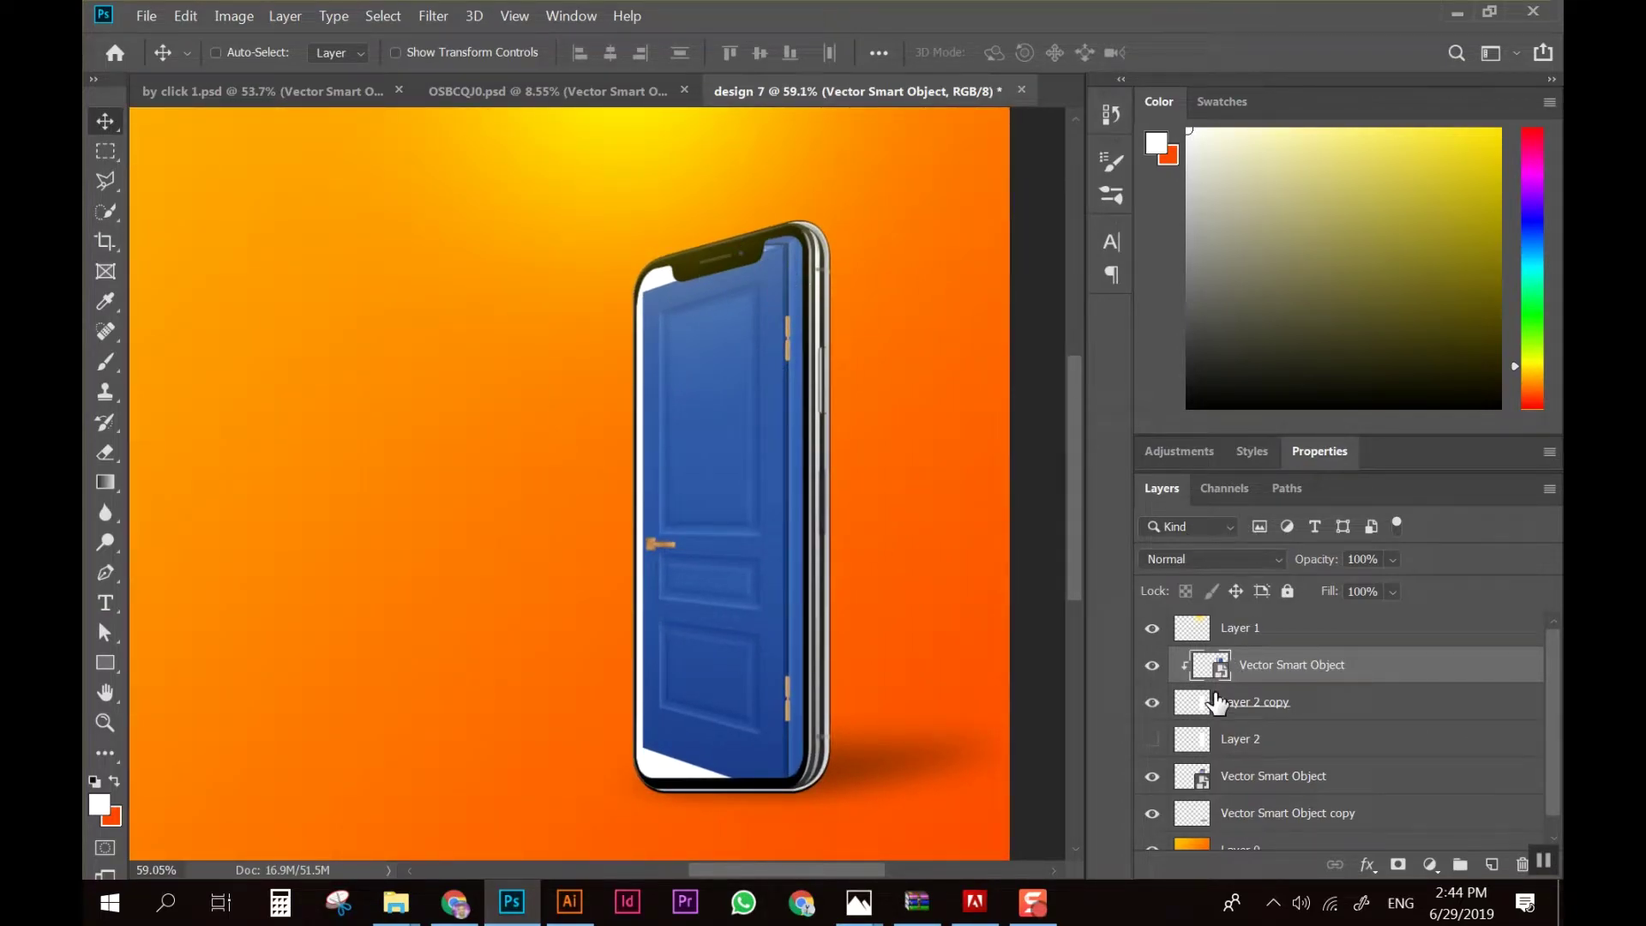
Check Layer 2 copy, then duplicate the clipped door layer
left_click(1157, 703)
left_click(1200, 715)
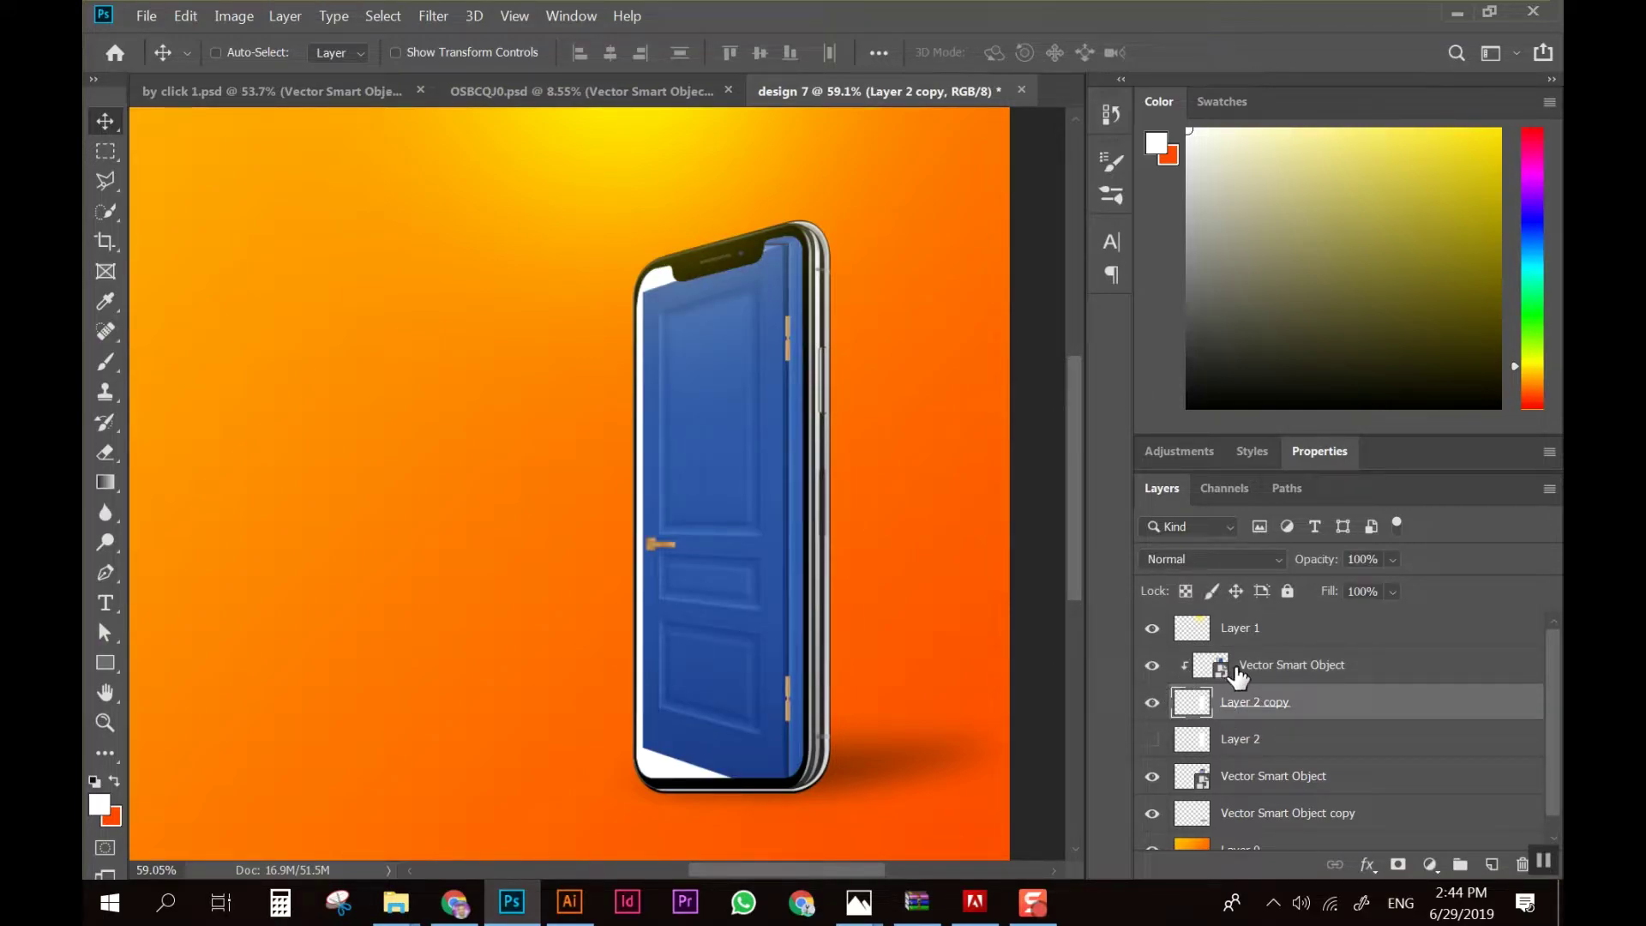
left_click(1257, 674)
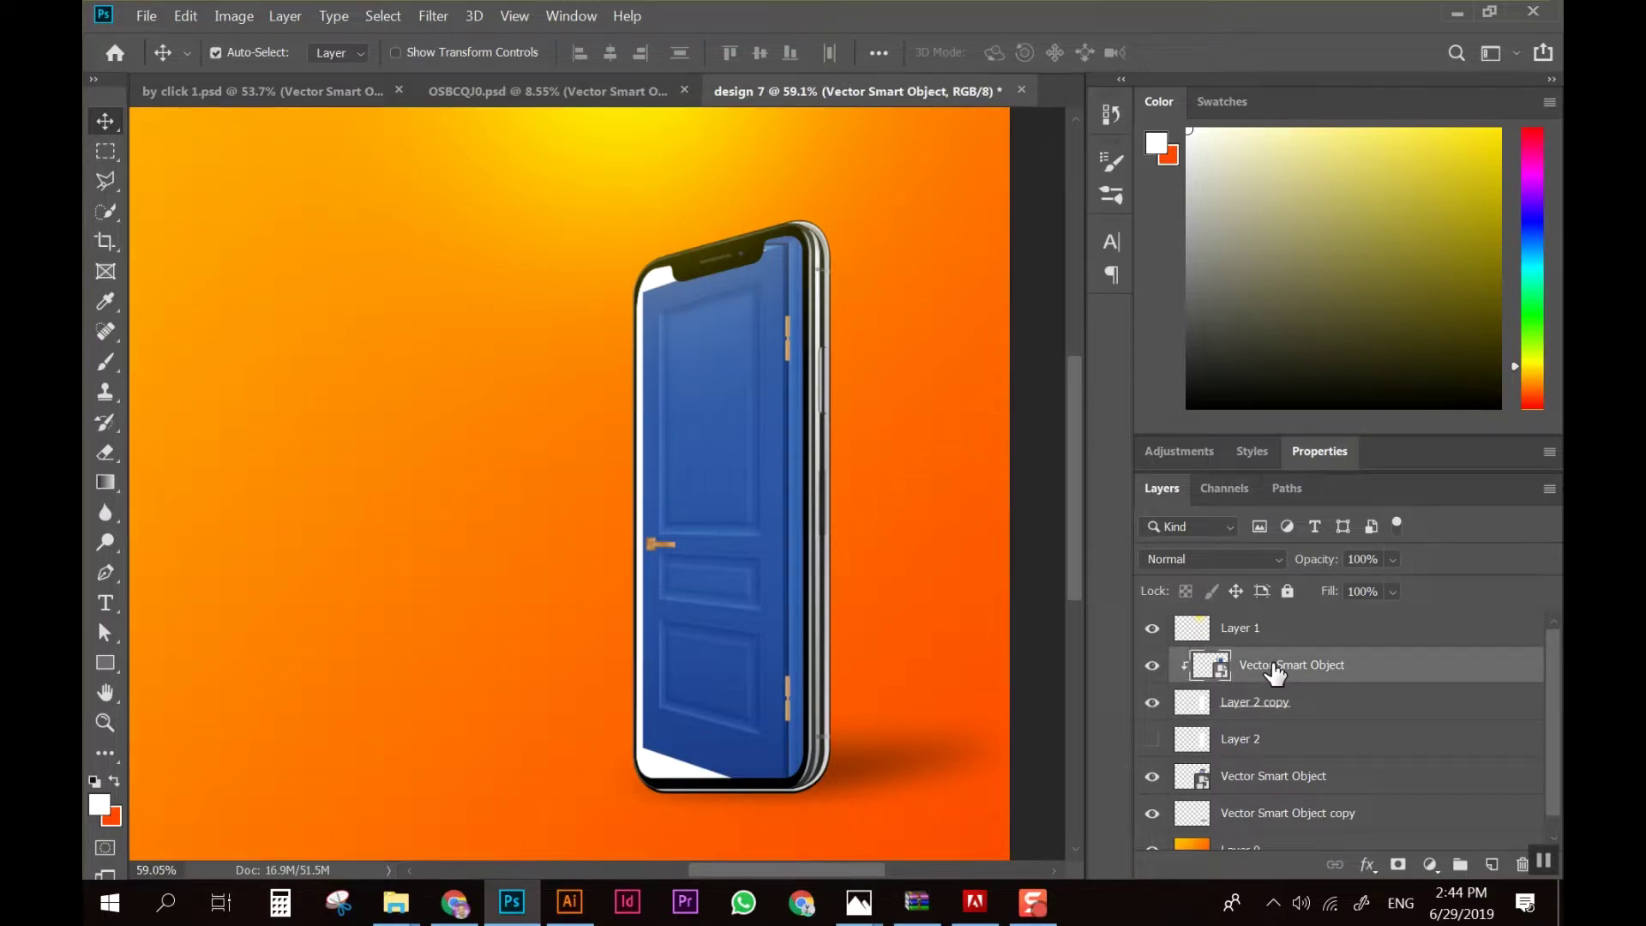
key("ctrl+j")
Fade the door copy to 58%, move Vector Smart Object above it, and hide the copy
scroll(654, 570, "down", 2)
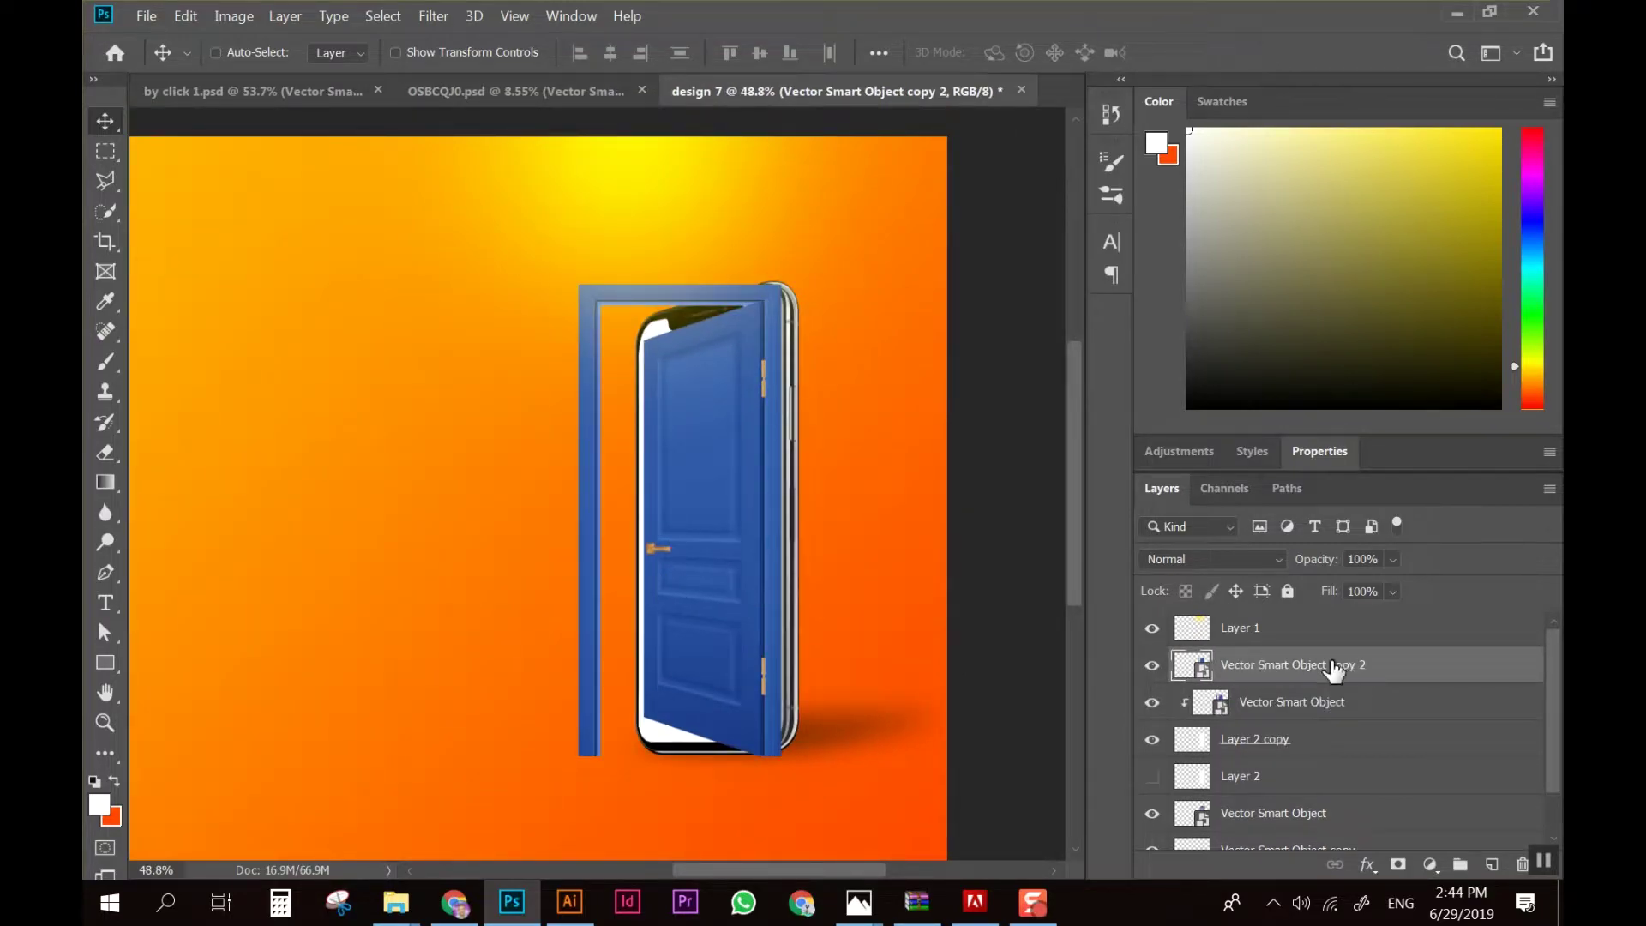
mouse_move(1372, 591)
left_mouse_down()
mouse_move(1359, 594)
mouse_move(1383, 589)
left_mouse_up()
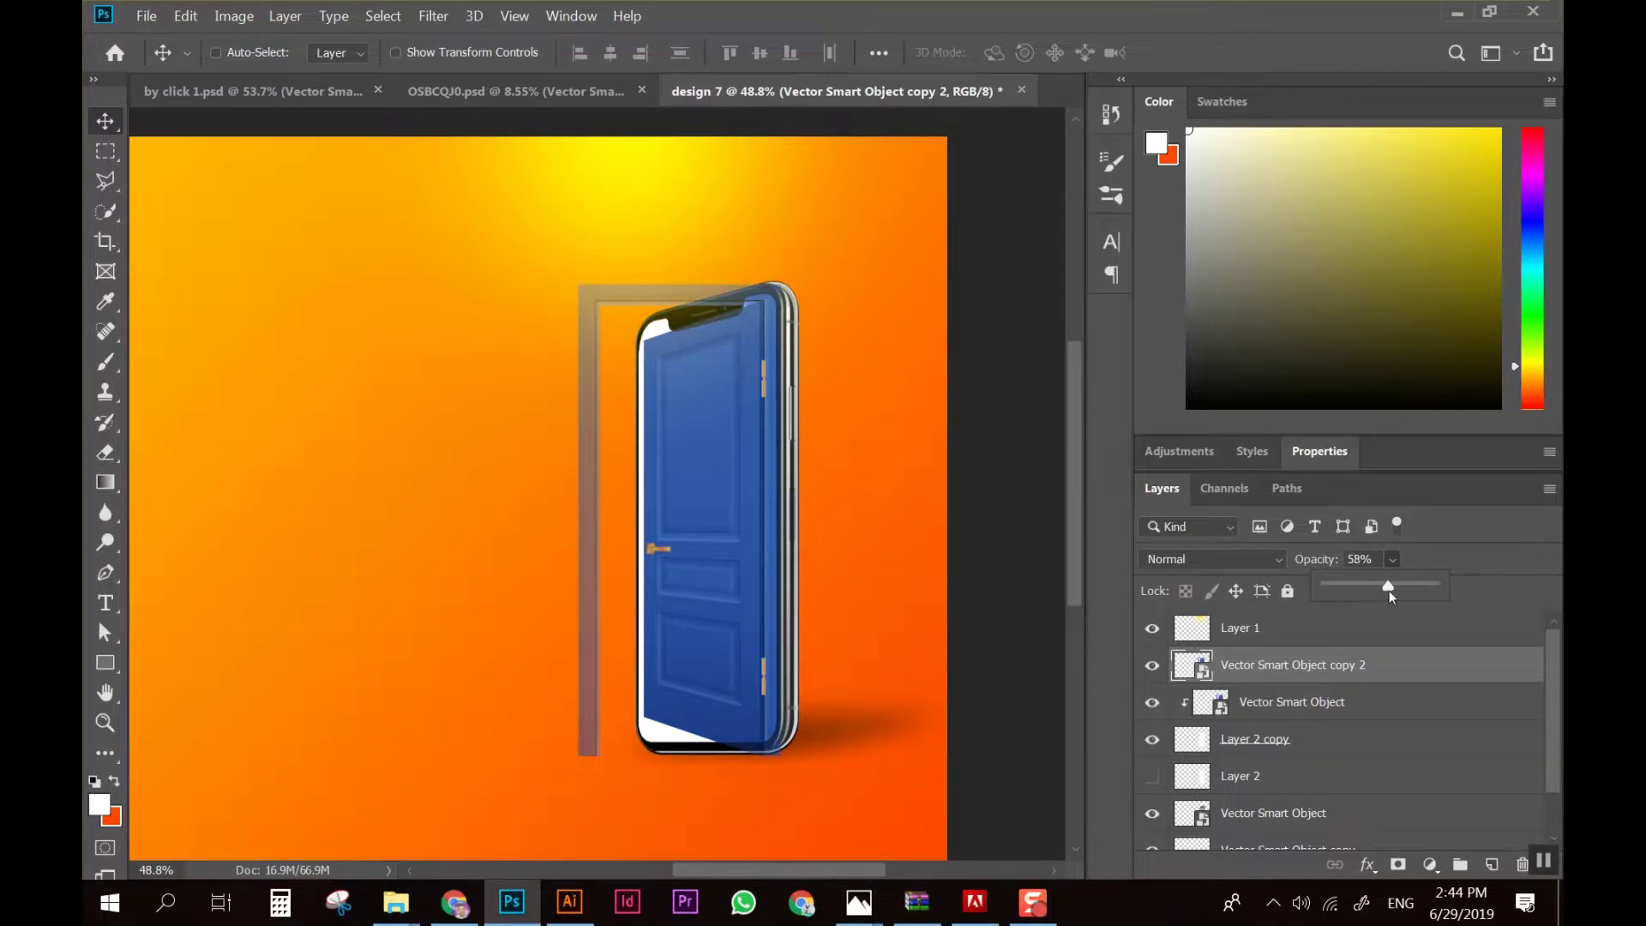
left_click(1163, 666)
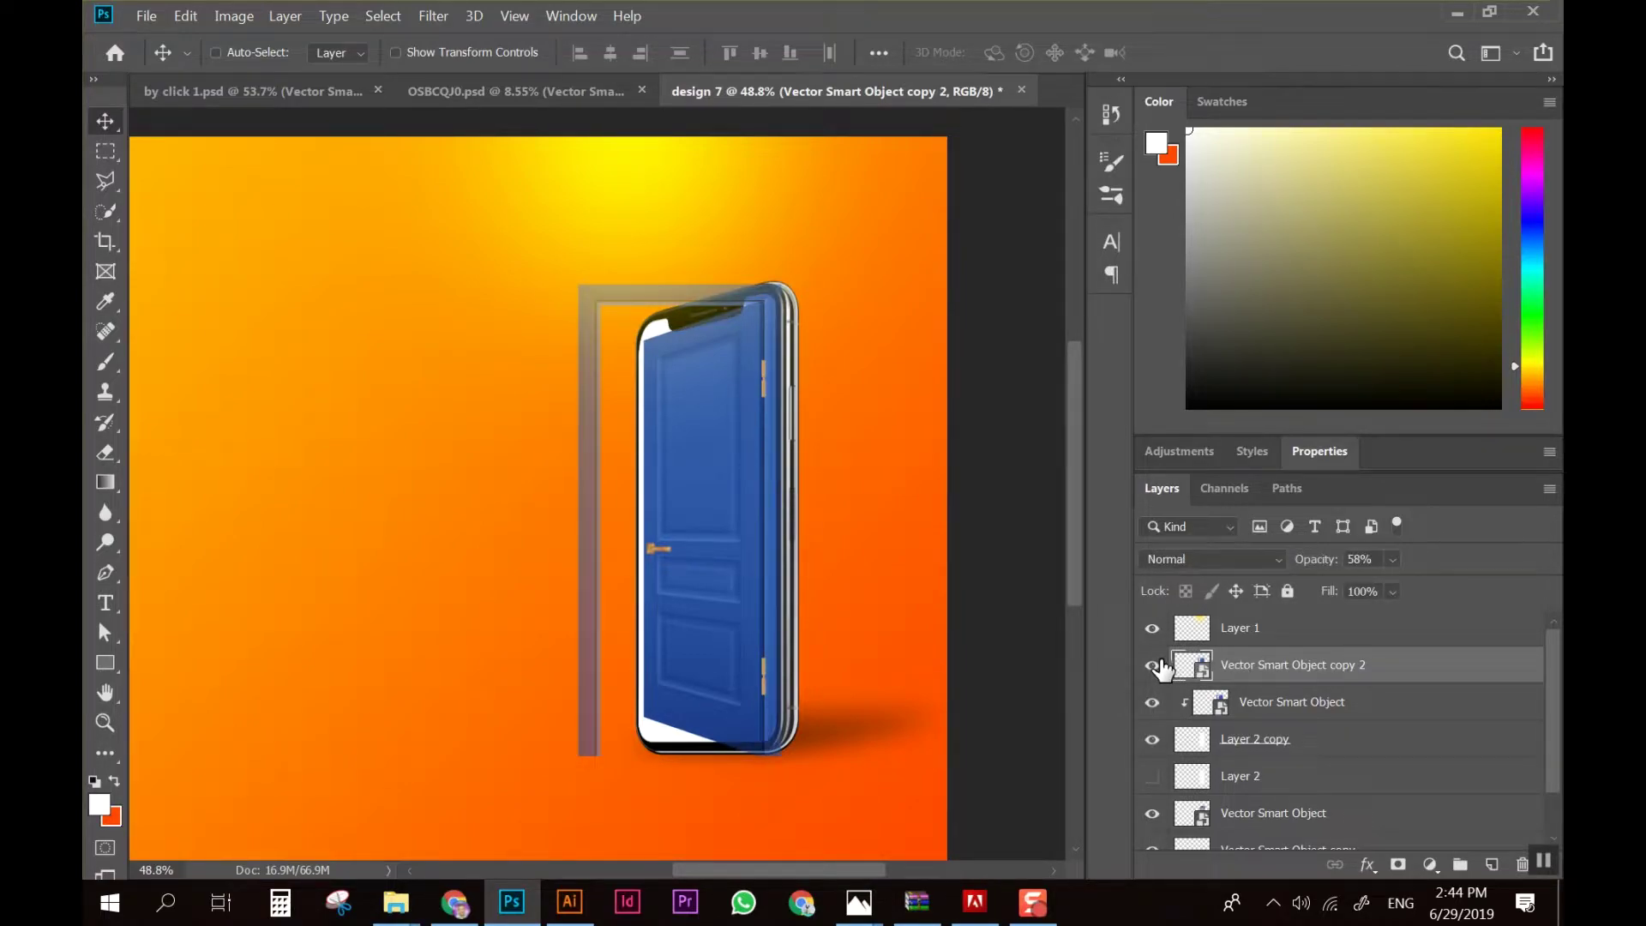
left_click(1221, 708)
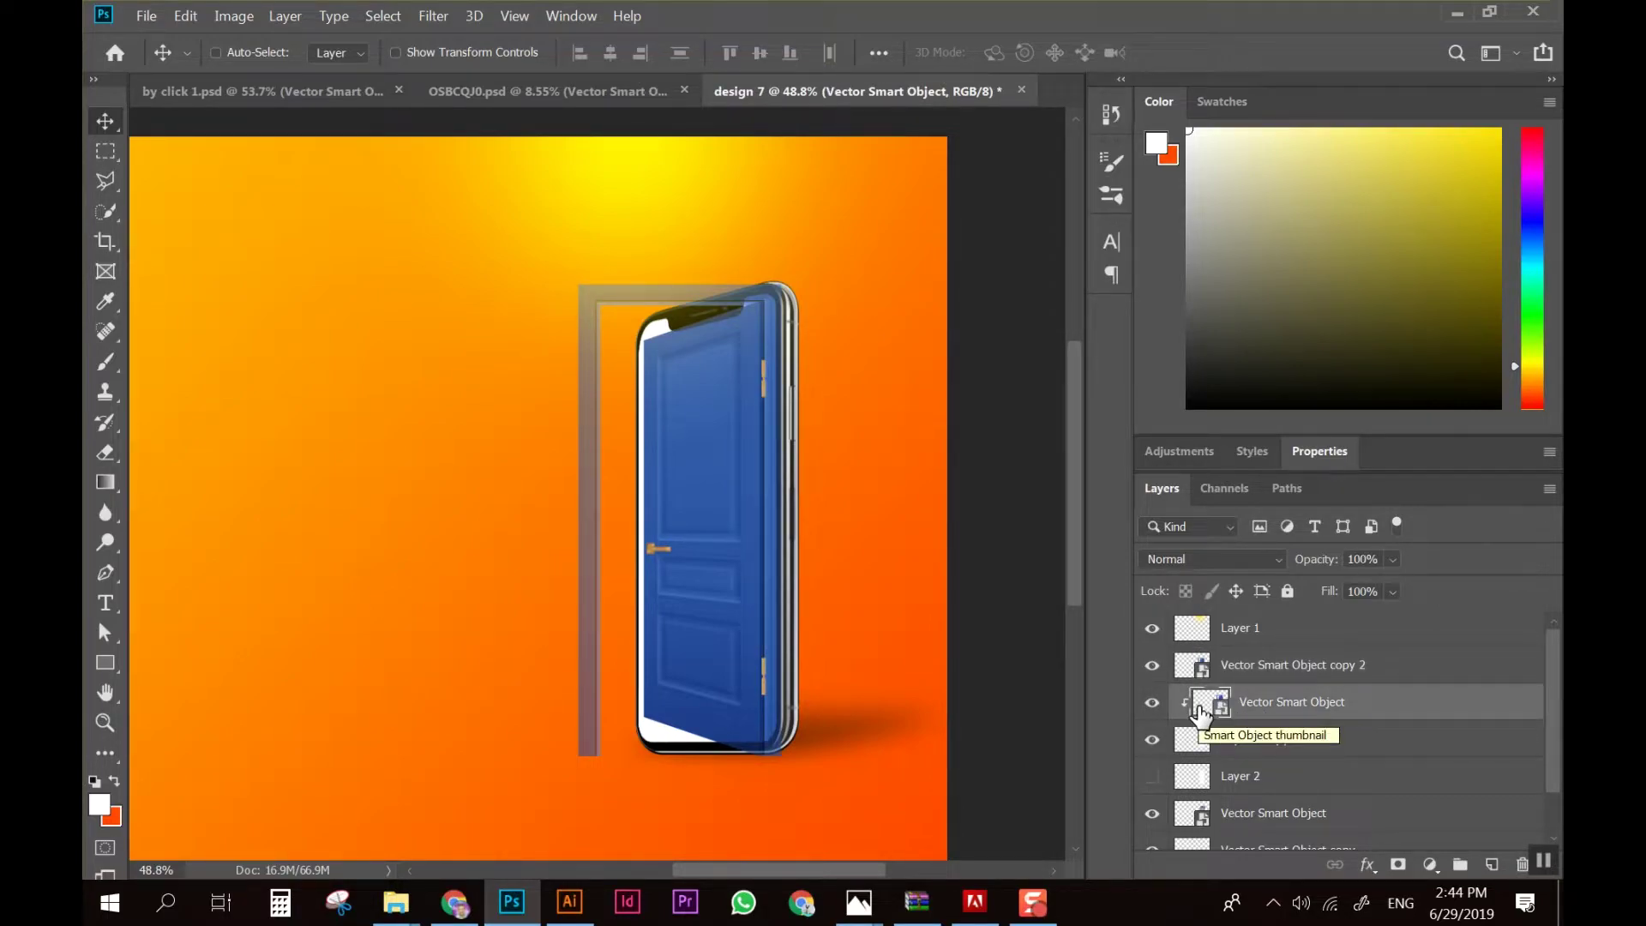
scroll(729, 755, "up", 1)
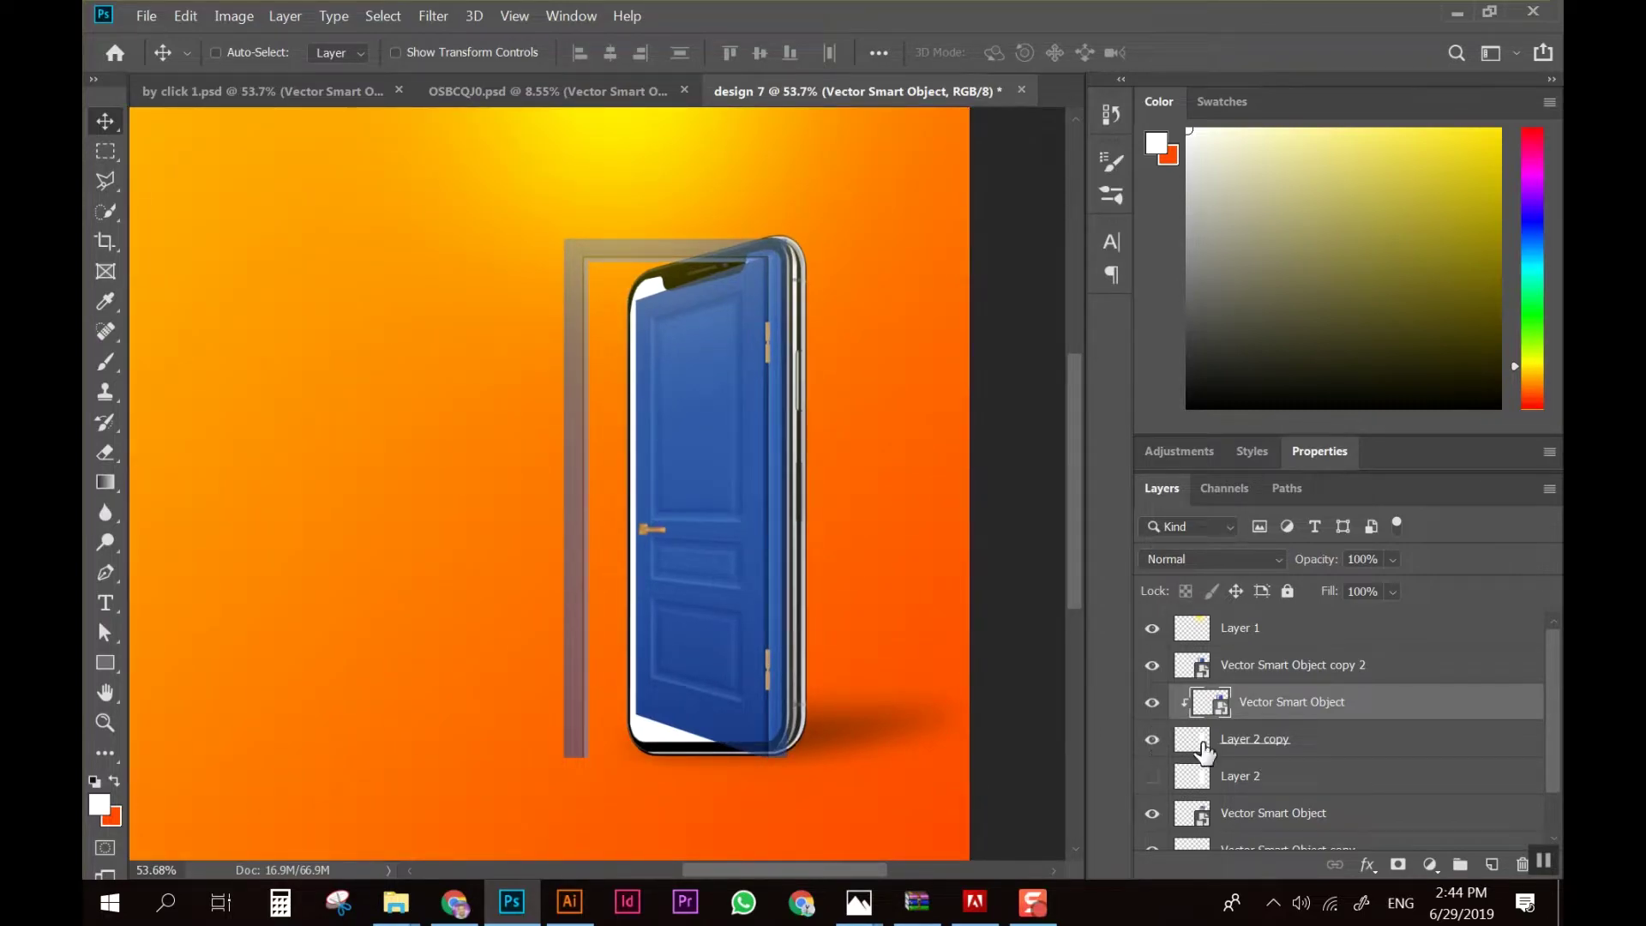
left_click(1247, 747)
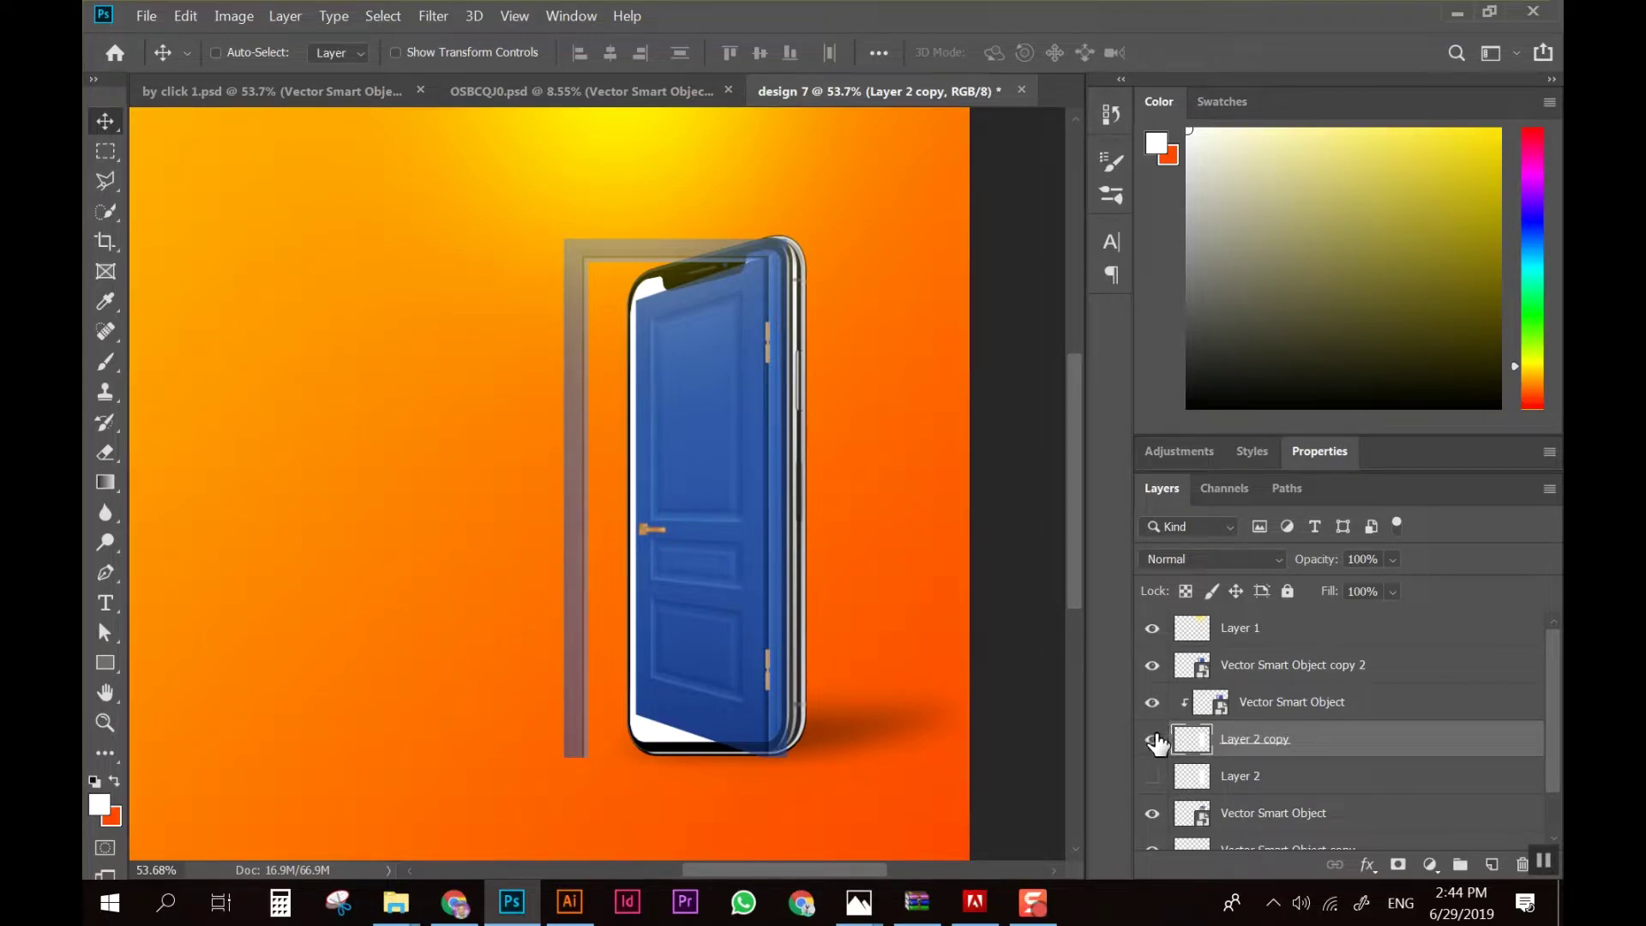
left_click(1268, 668)
left_click_drag(1252, 703, 1240, 665)
left_click(1178, 690)
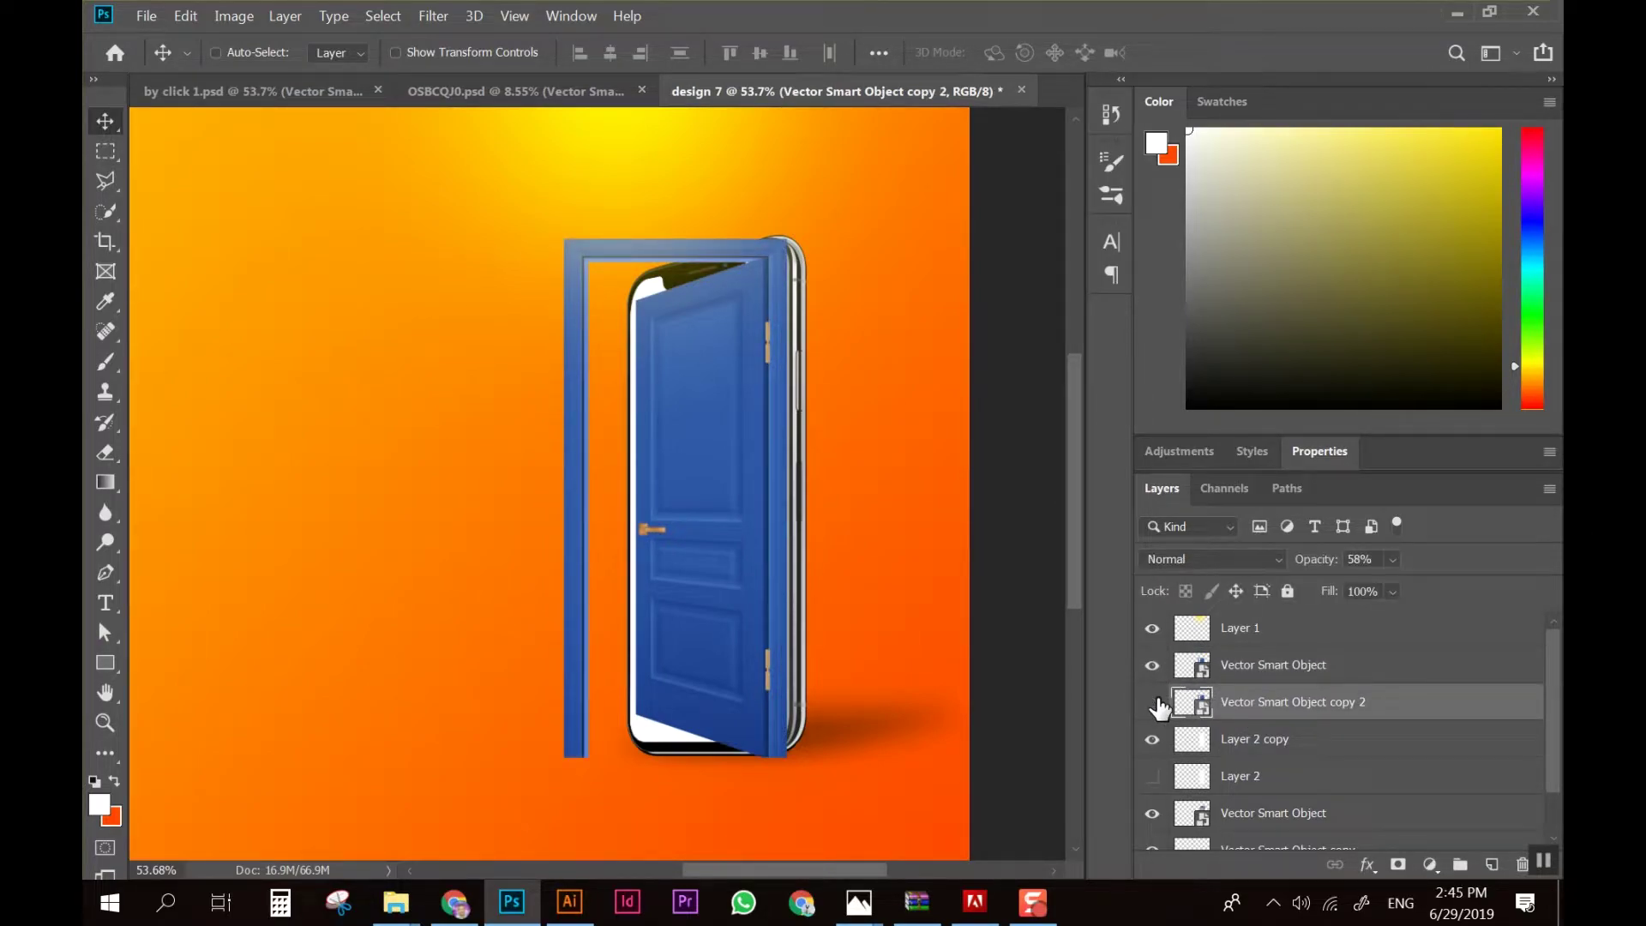
Trial-reshape the door's top-left and bottom-left corners with a free transform
left_click(1242, 665)
key("ctrl")
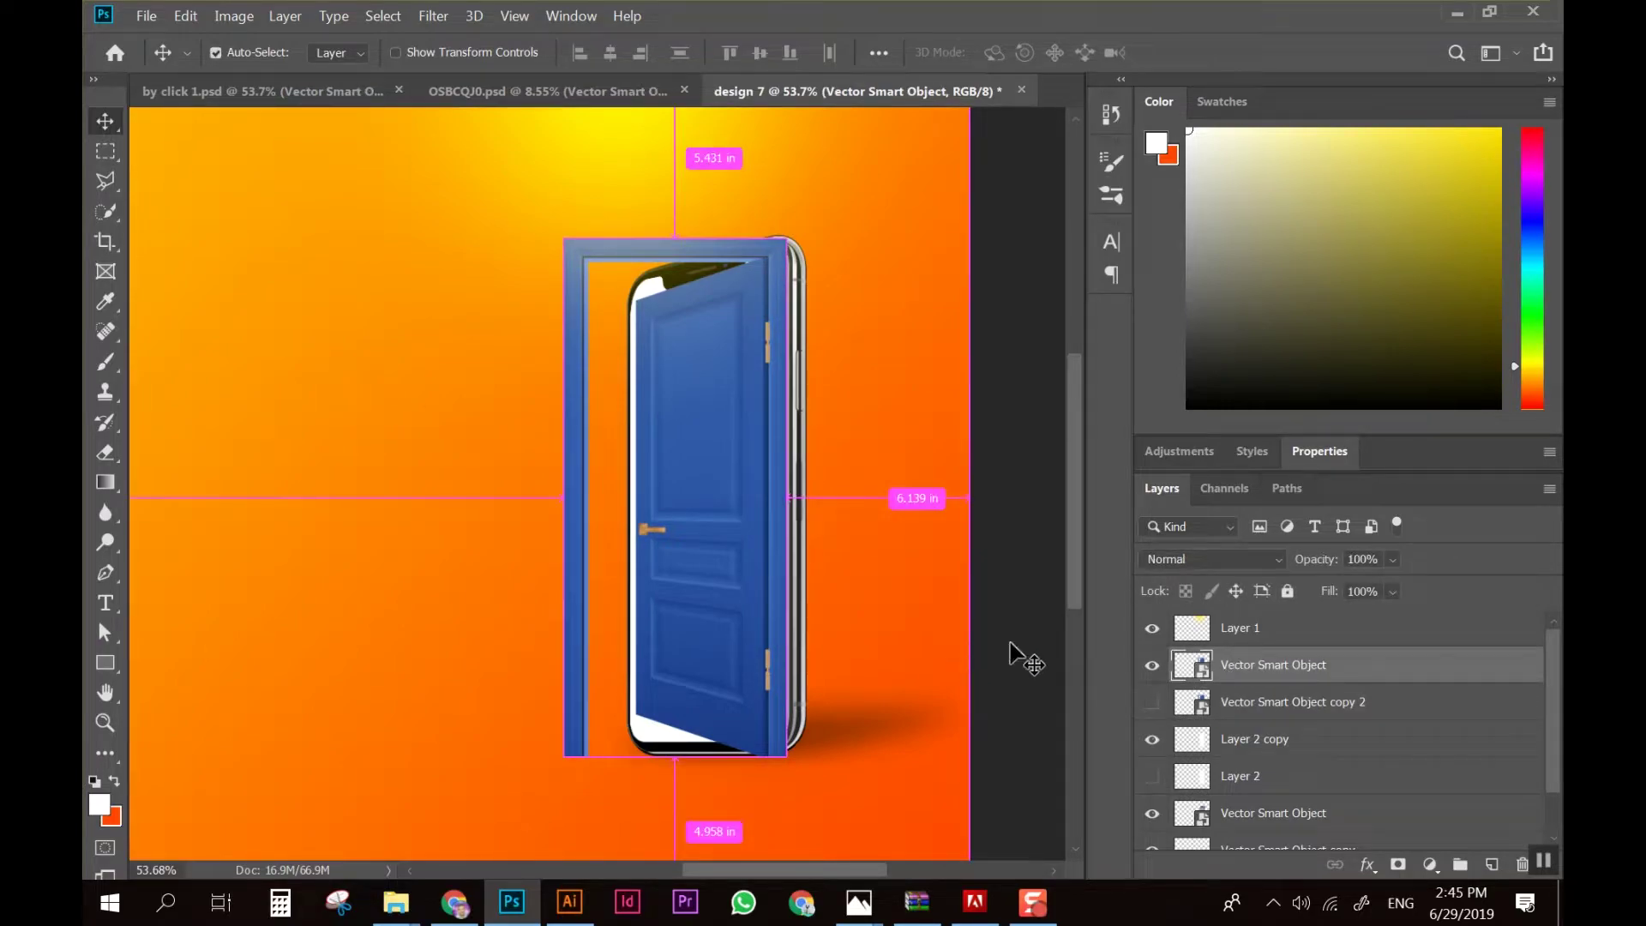
key("ctrl+t")
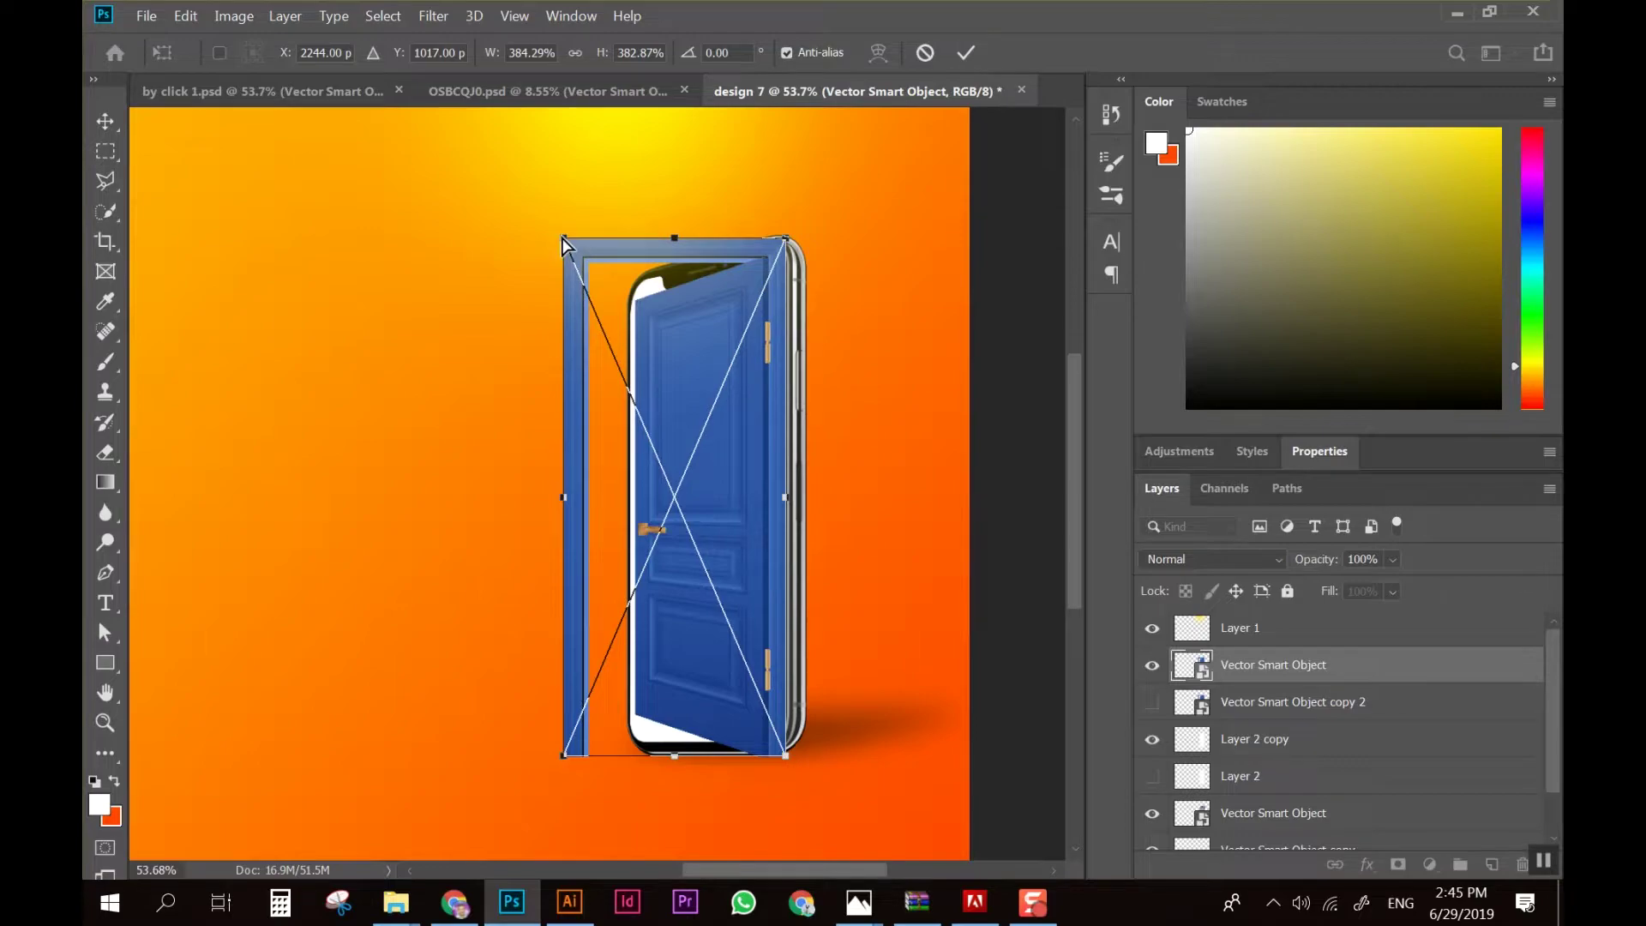
left_click_drag(563, 243, 564, 304)
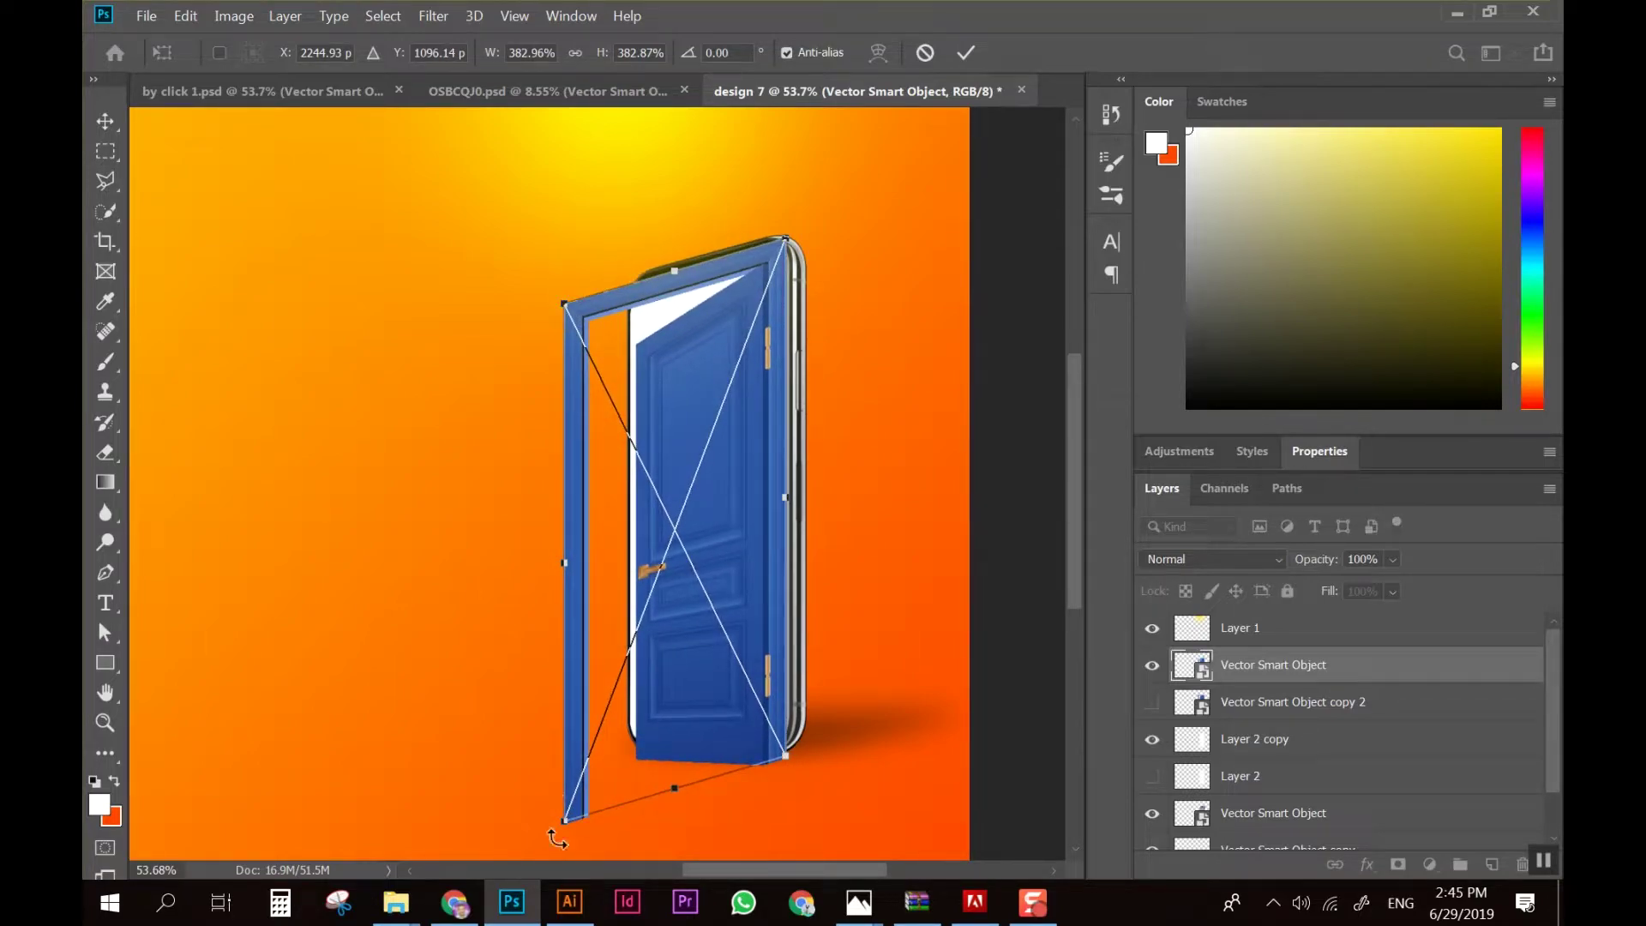
left_click_drag(565, 823, 568, 767)
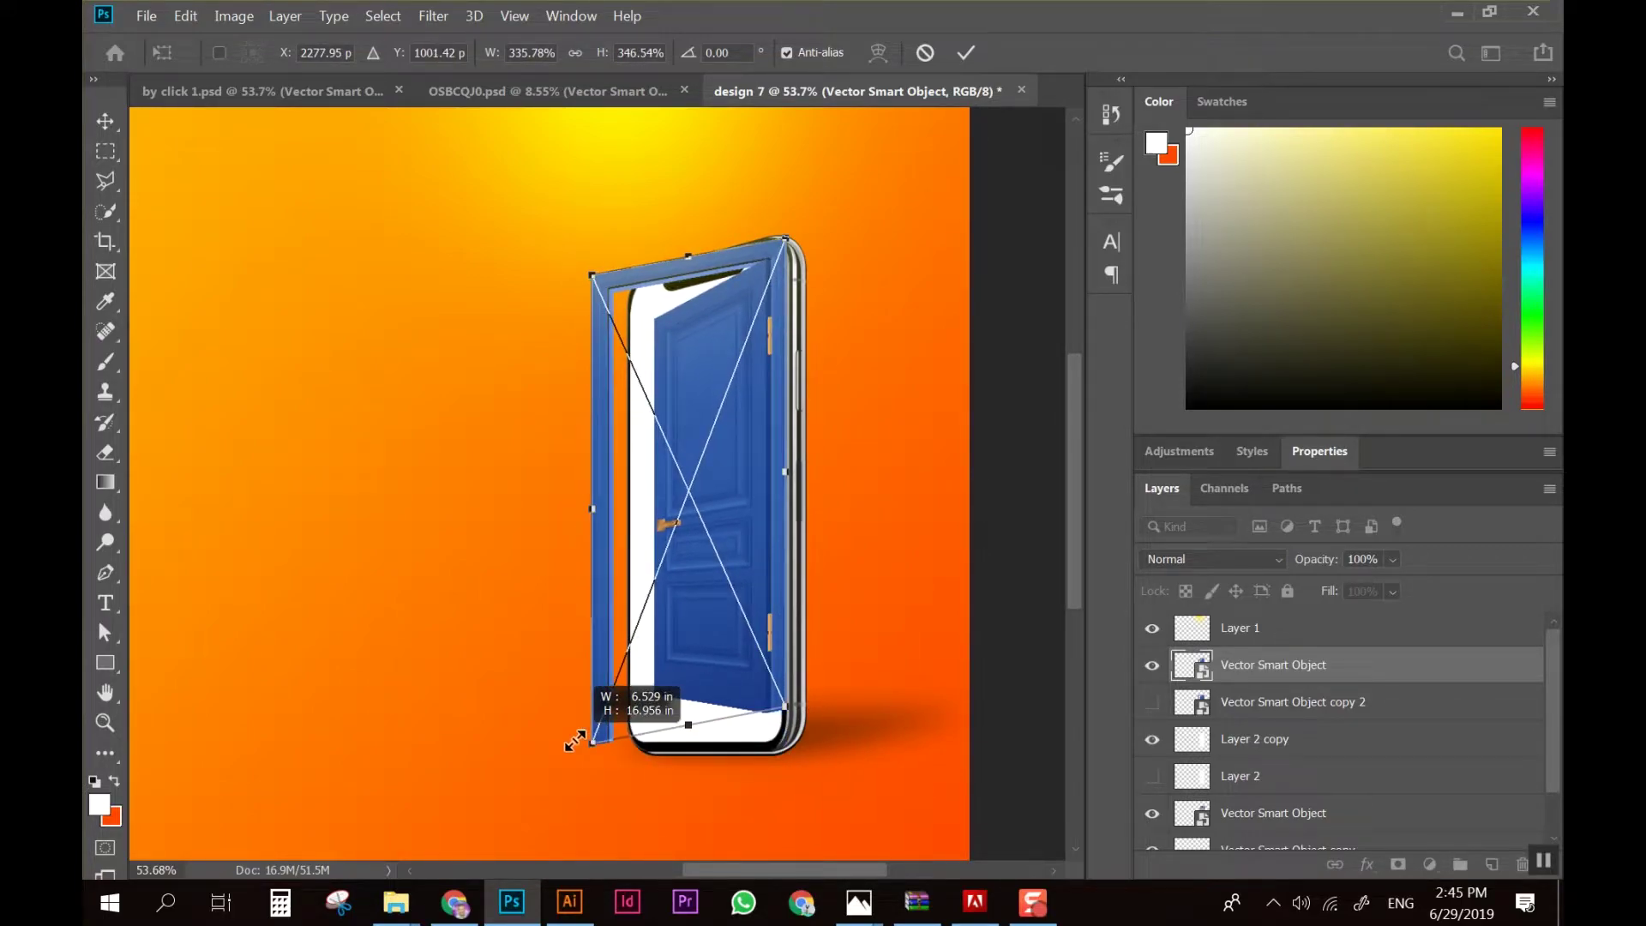
left_click_drag(567, 767, 579, 742)
Discard the trial reshape and rasterize the Vector Smart Object door layer
key("Return")
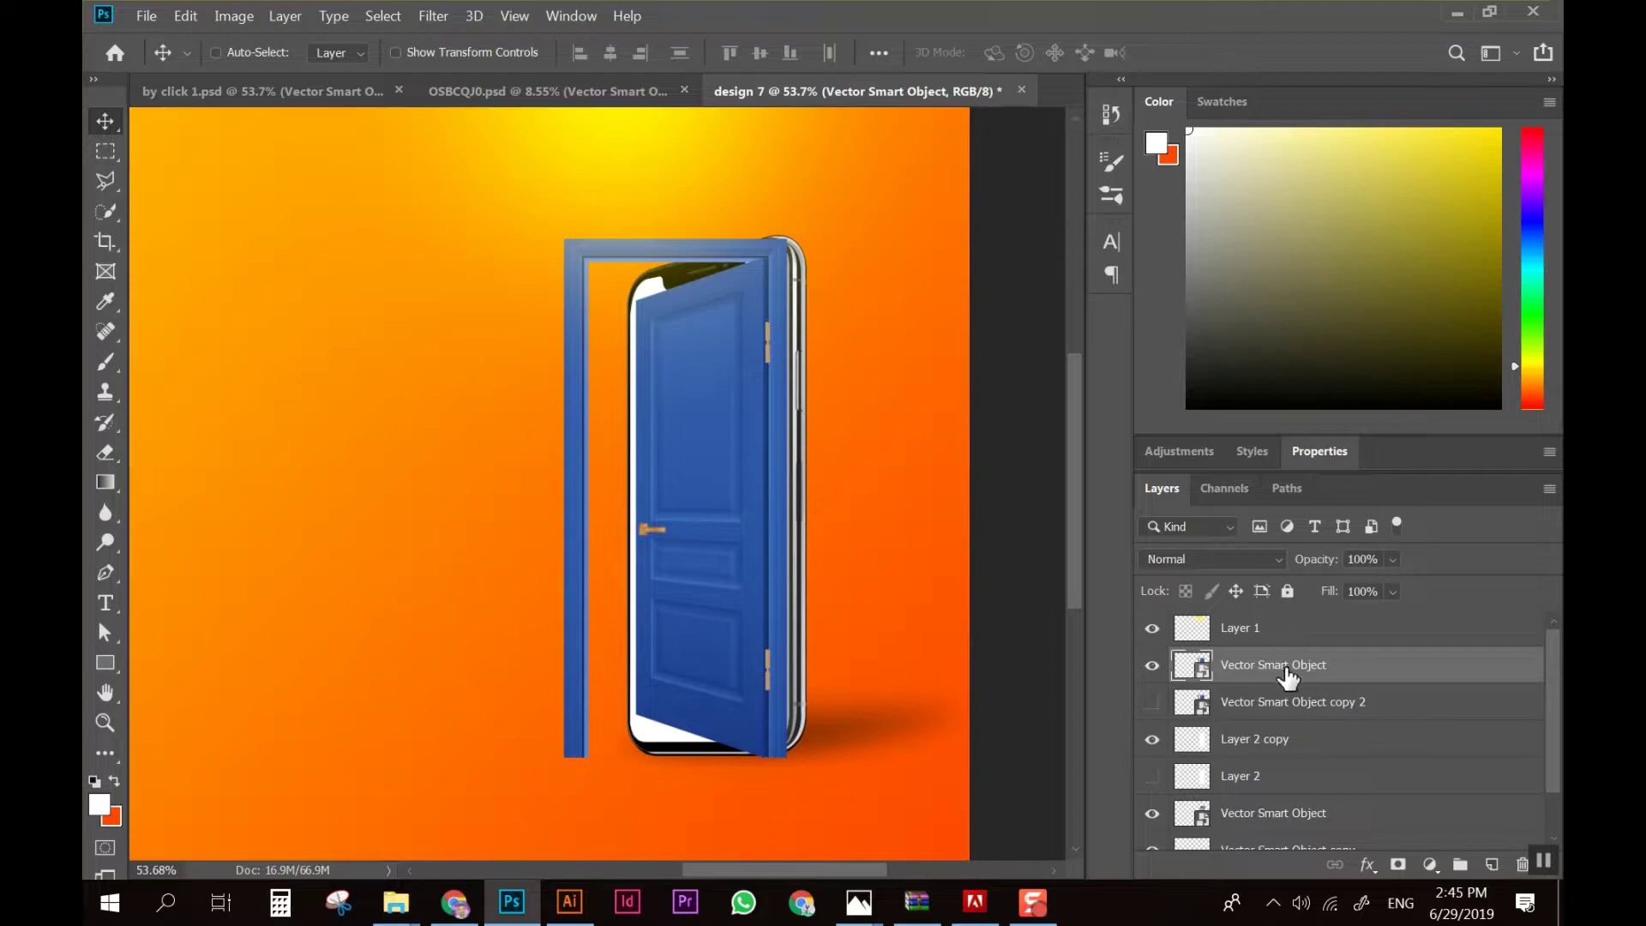
right_click(1281, 669)
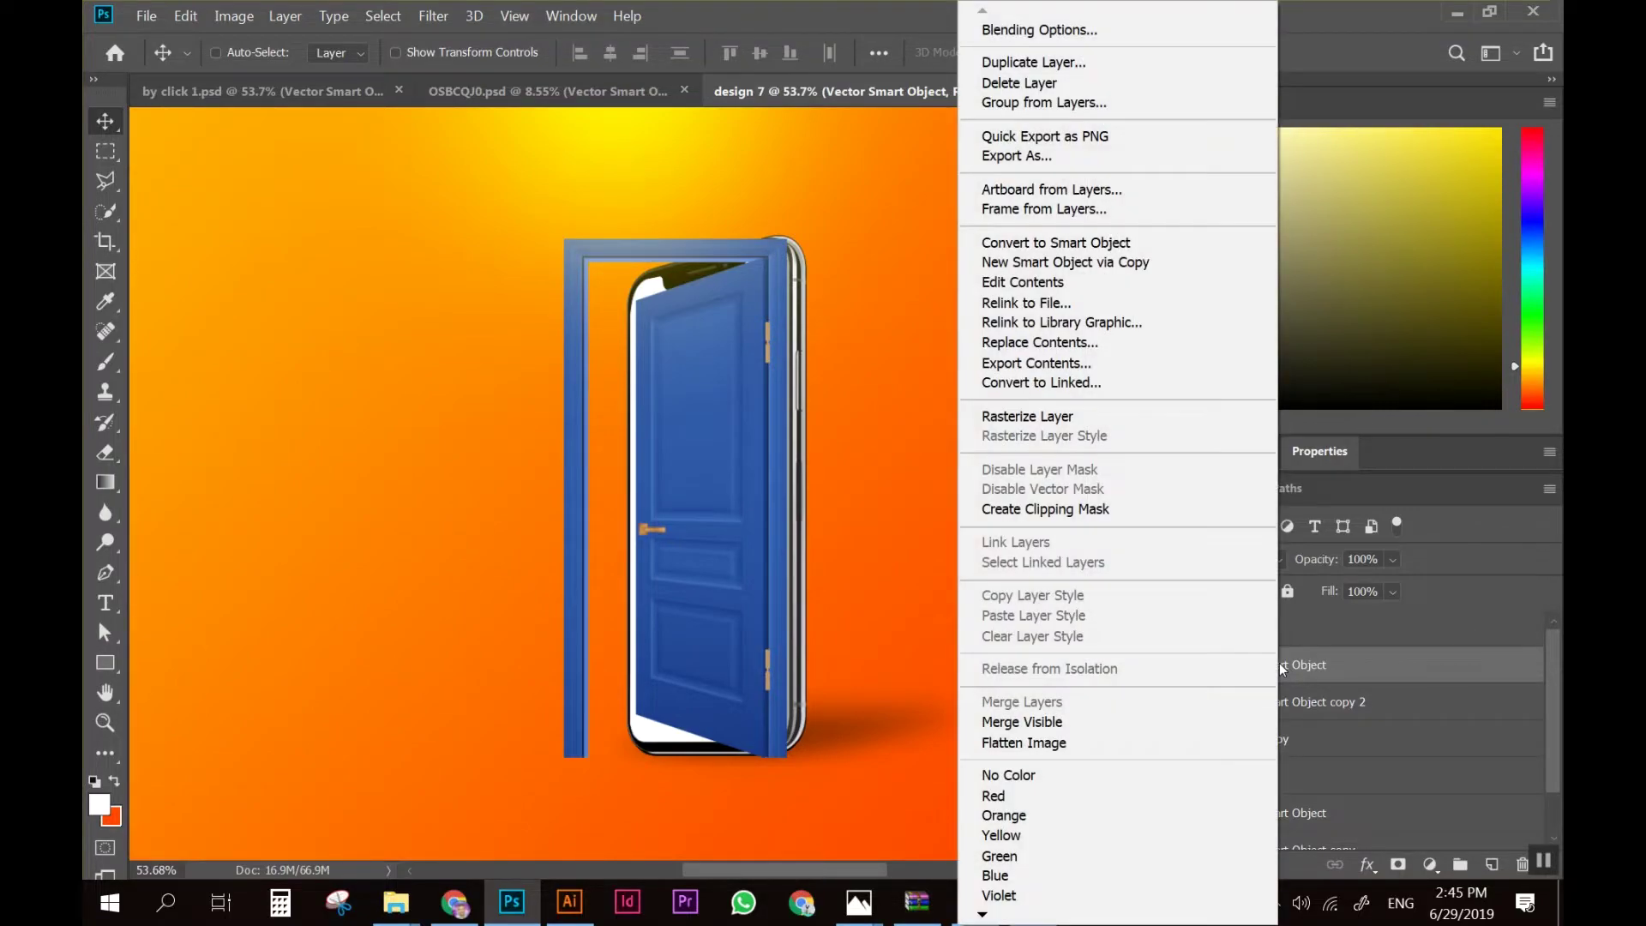
left_click(1085, 411)
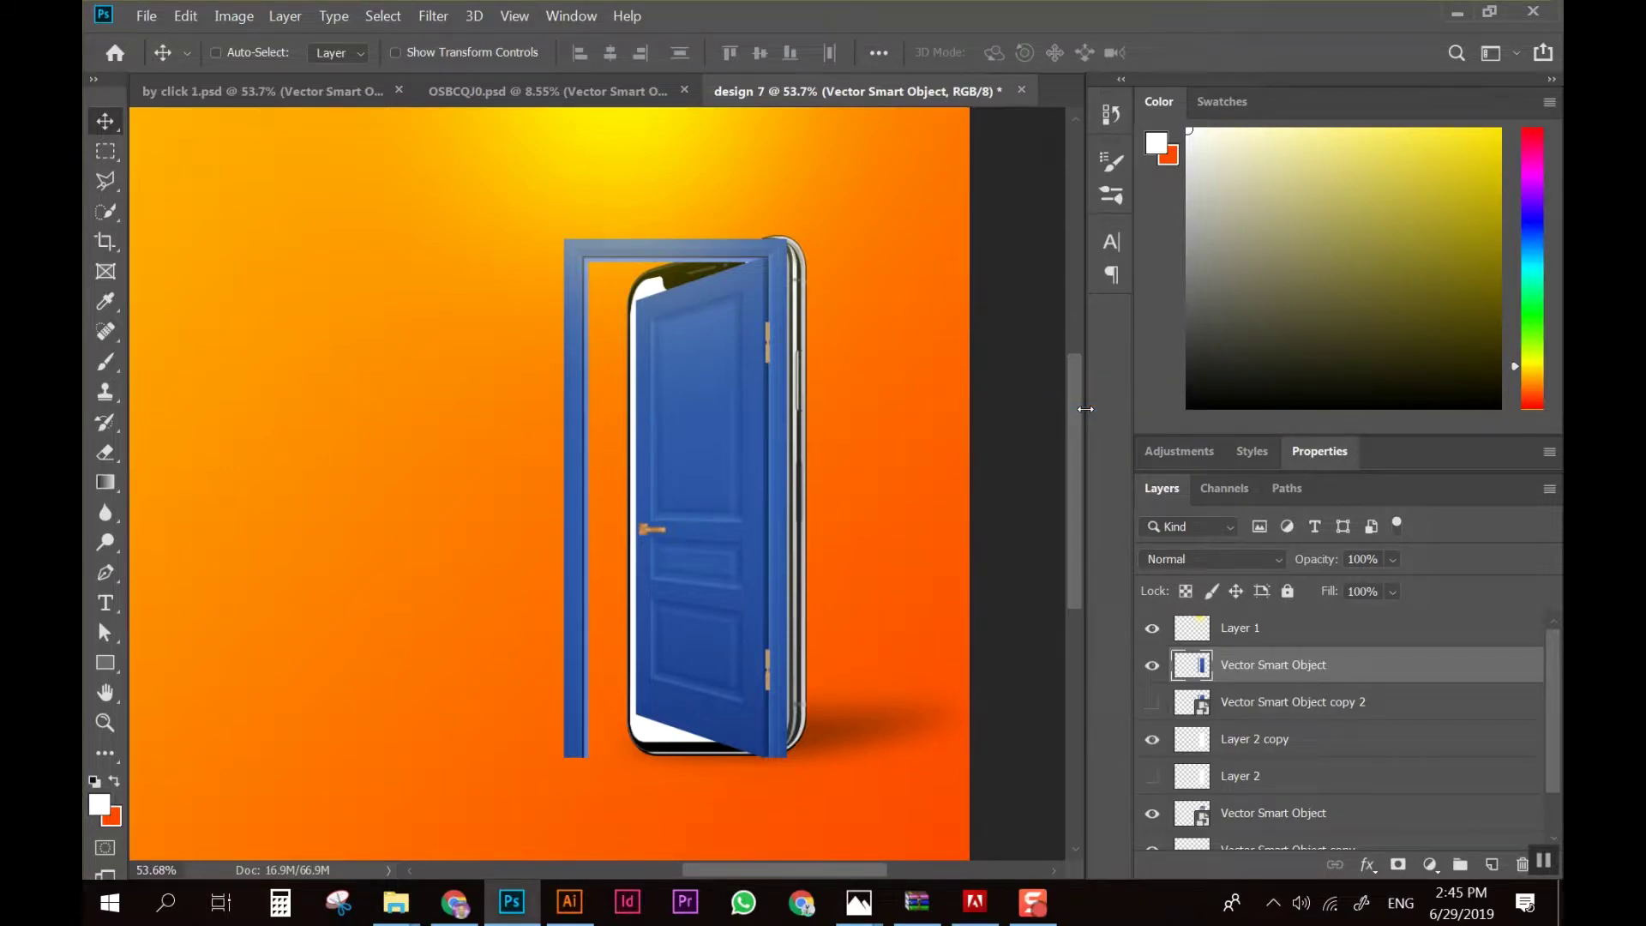
Skew the door frame's top-left corner down and bottom-left corner up into perspective
key("ctrl+t")
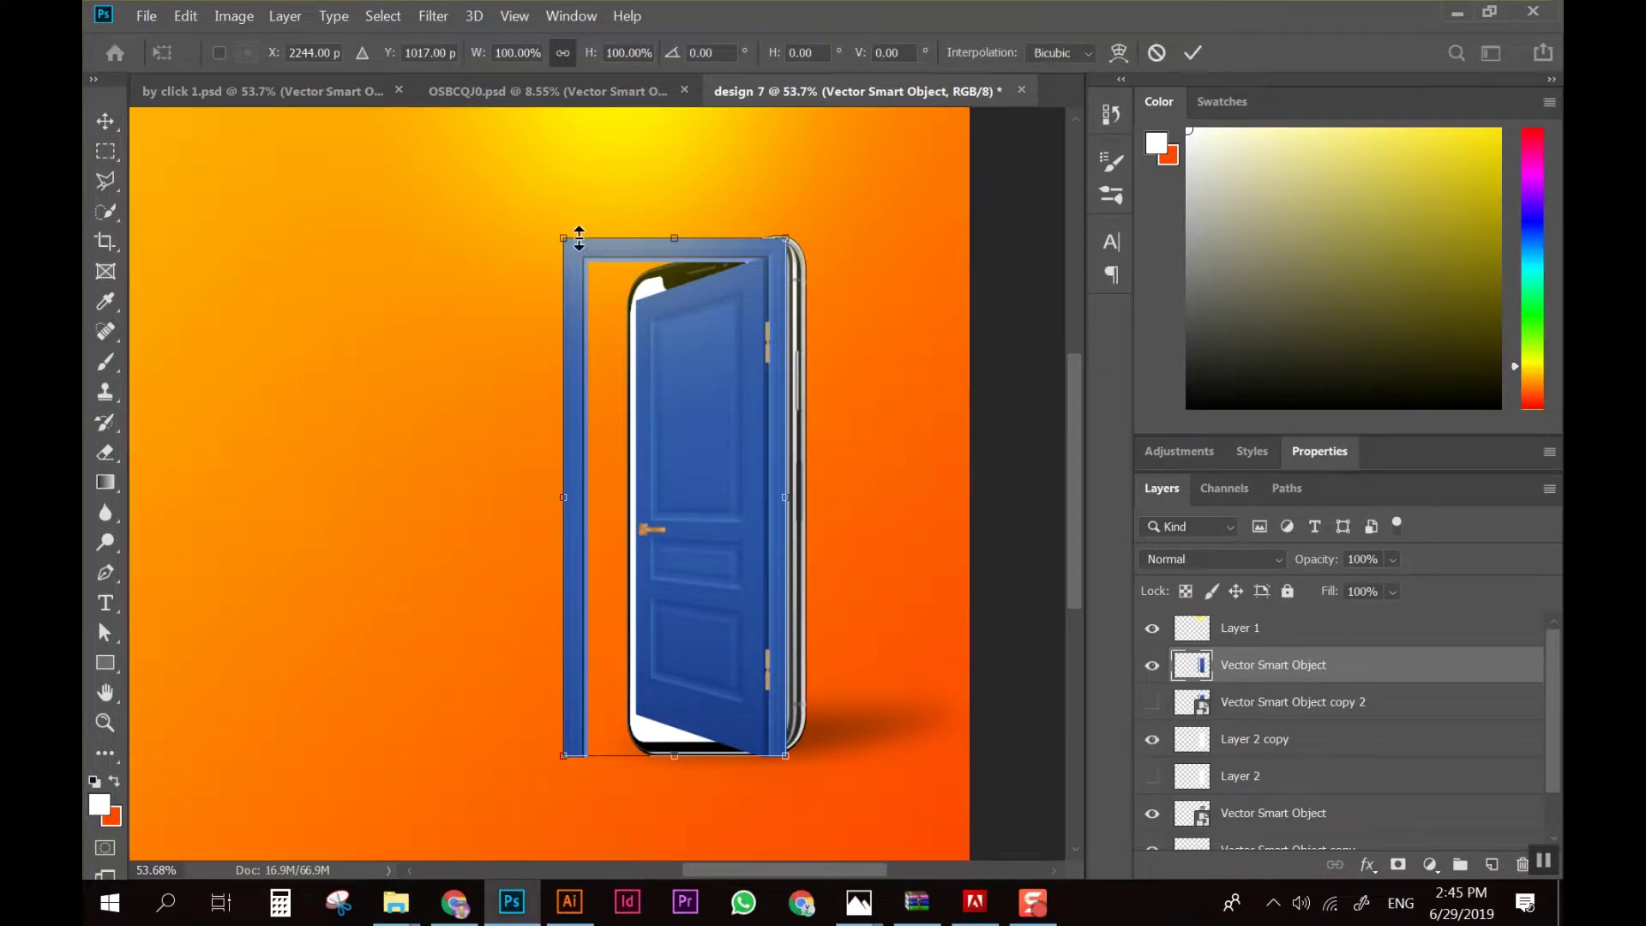
left_click_drag(564, 243, 571, 303)
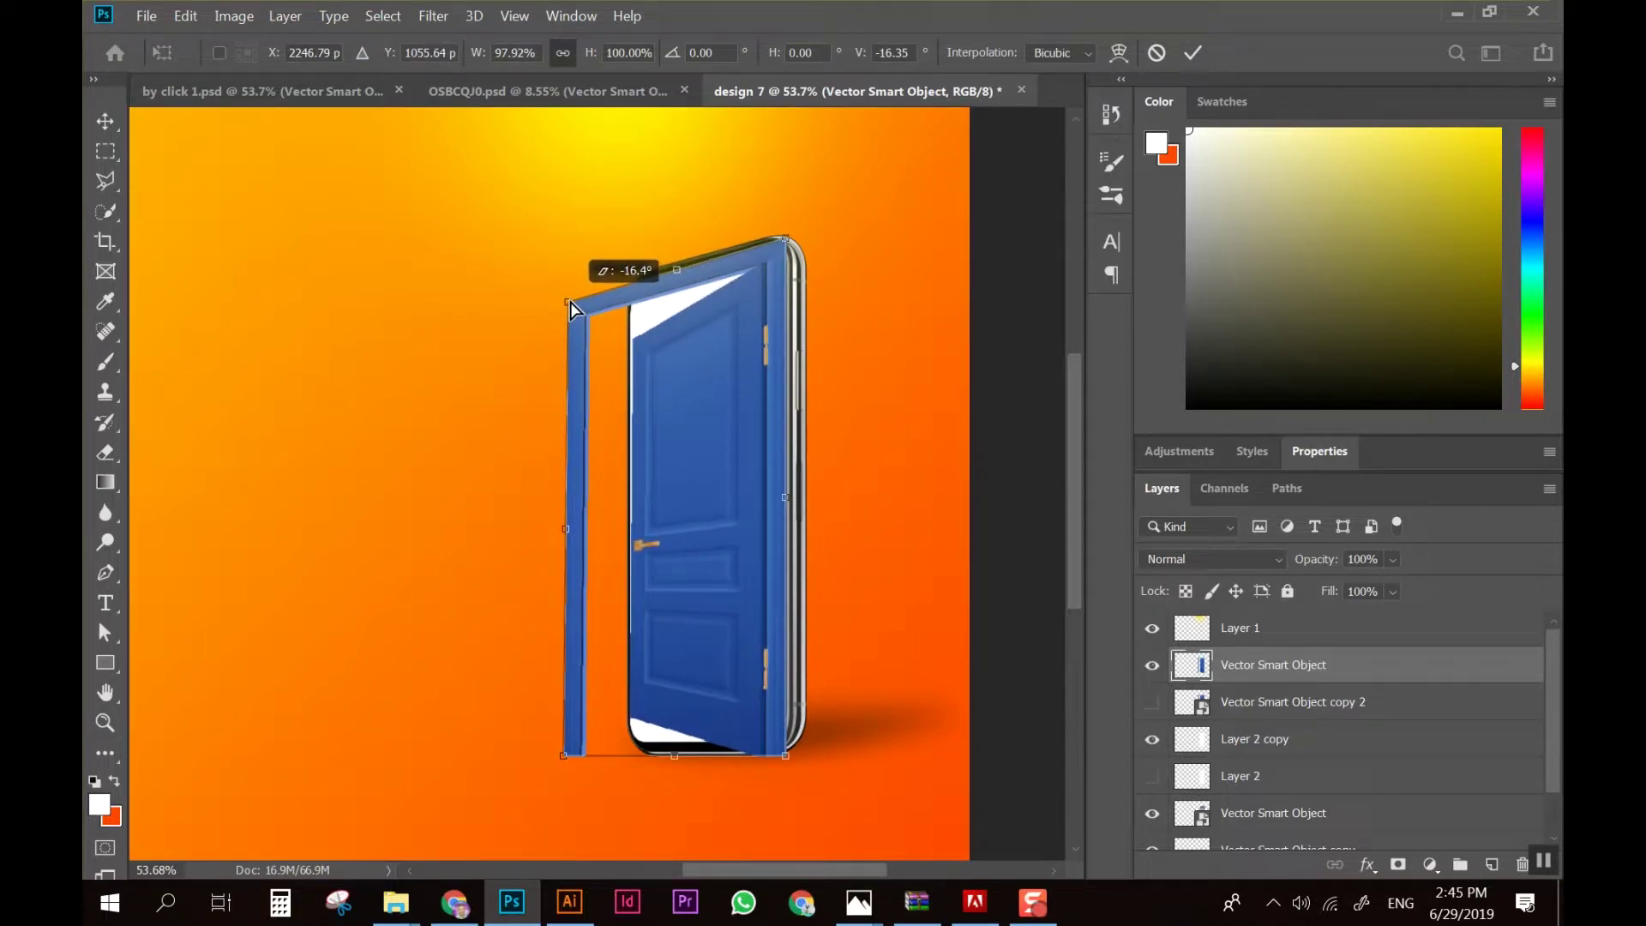
left_click_drag(571, 307, 564, 298)
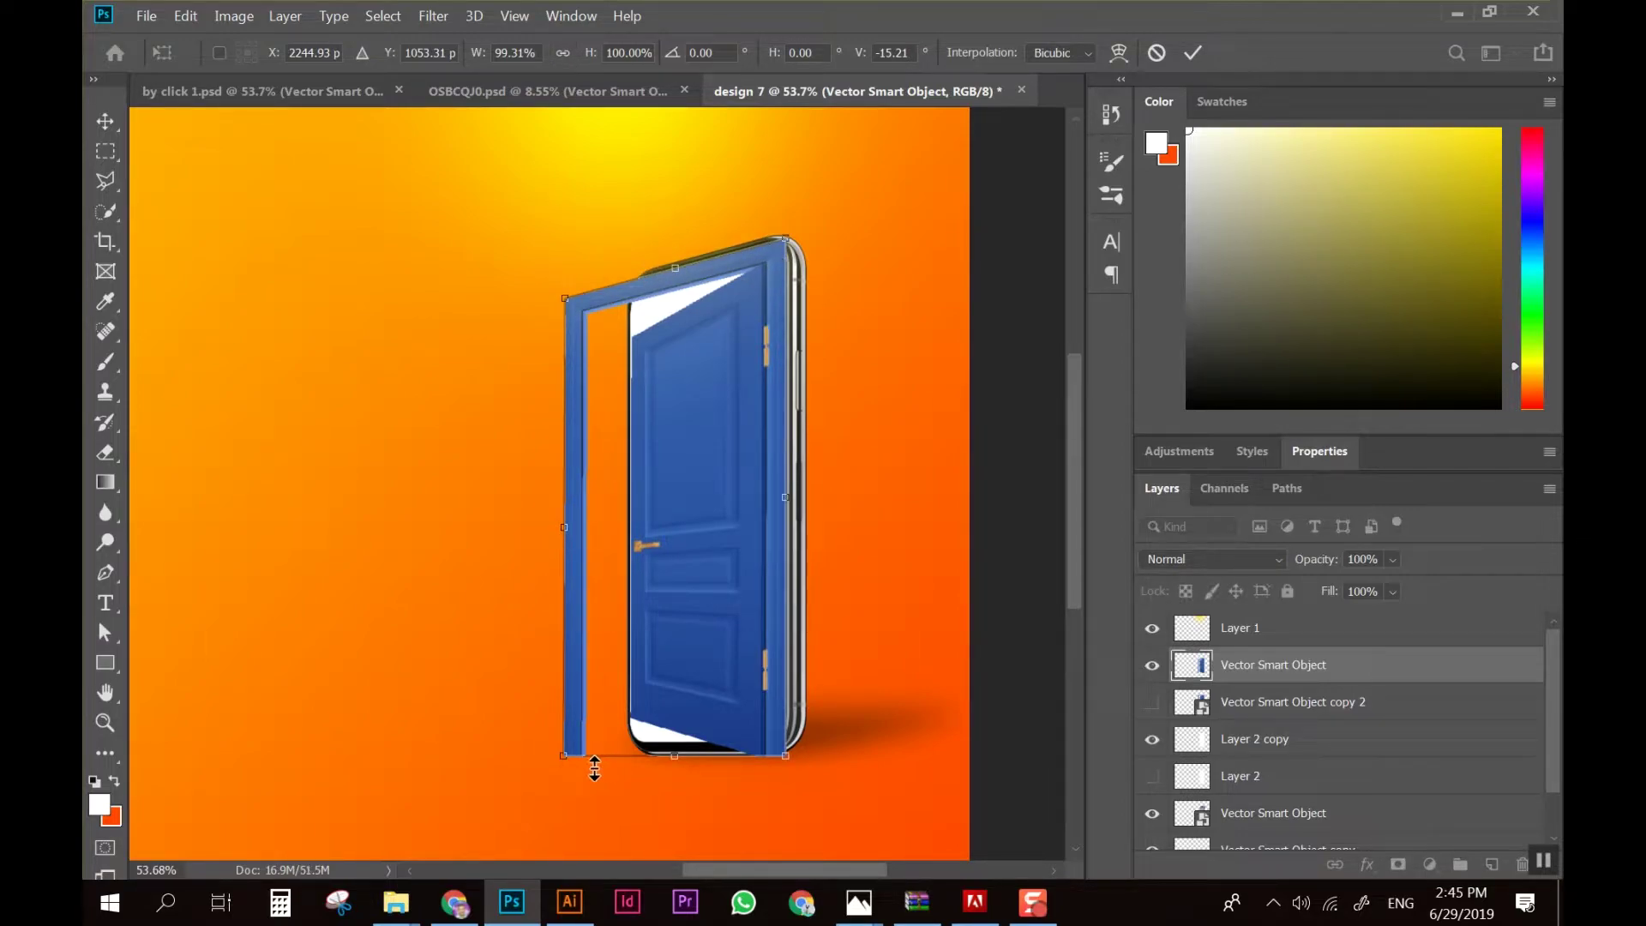
left_click_drag(564, 756, 568, 730)
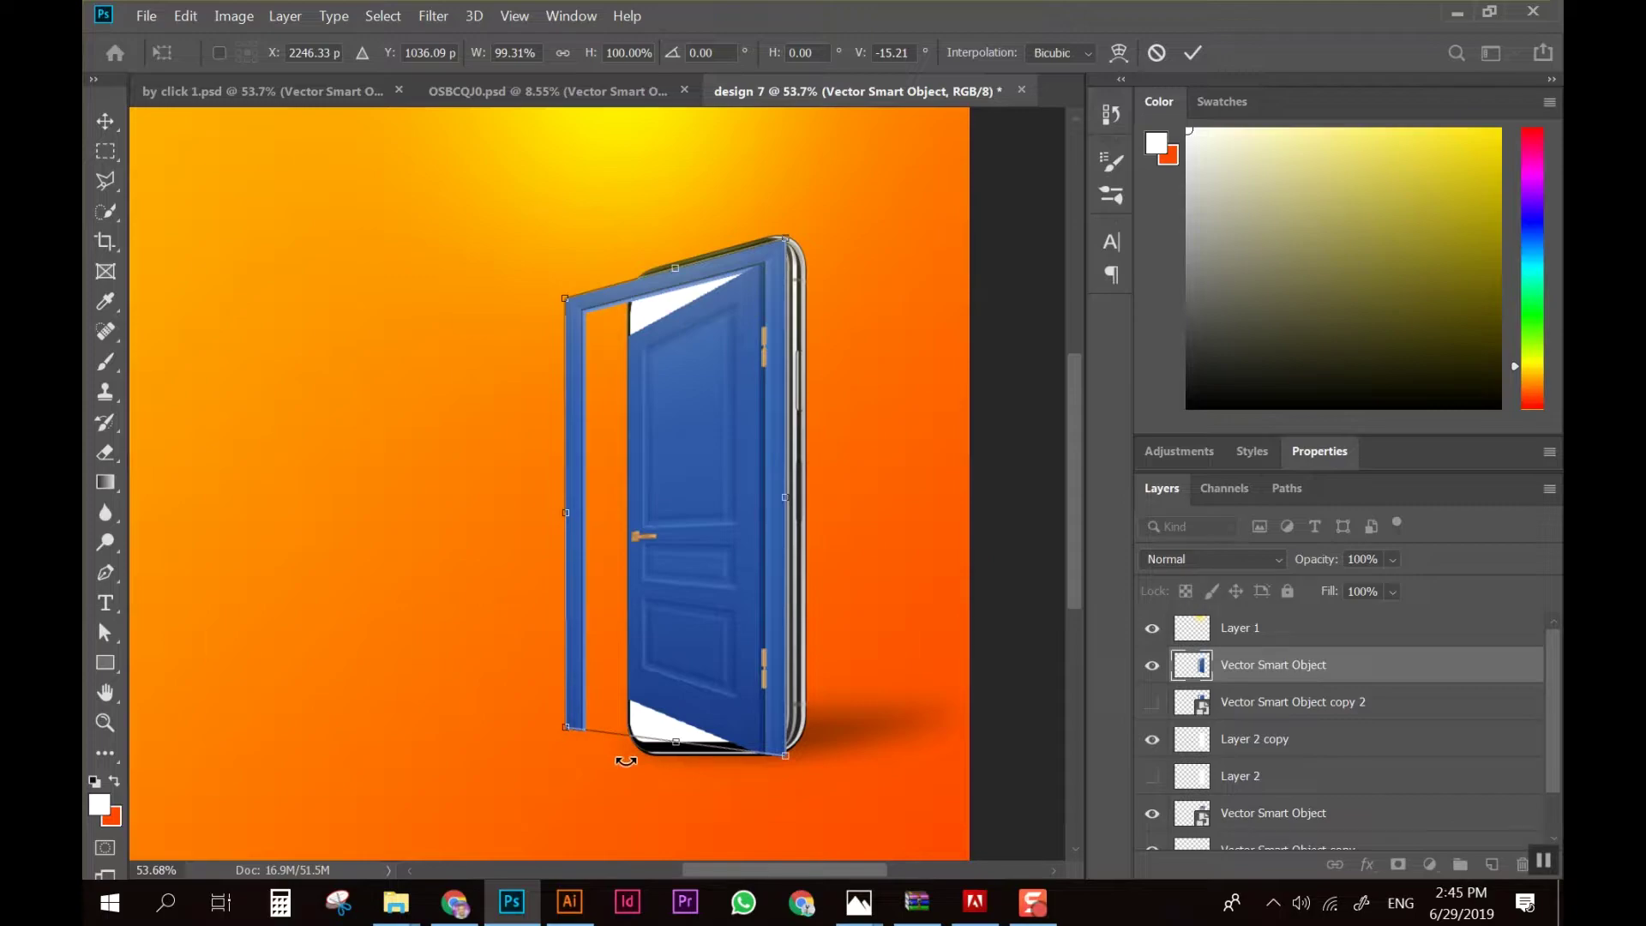
key("Return")
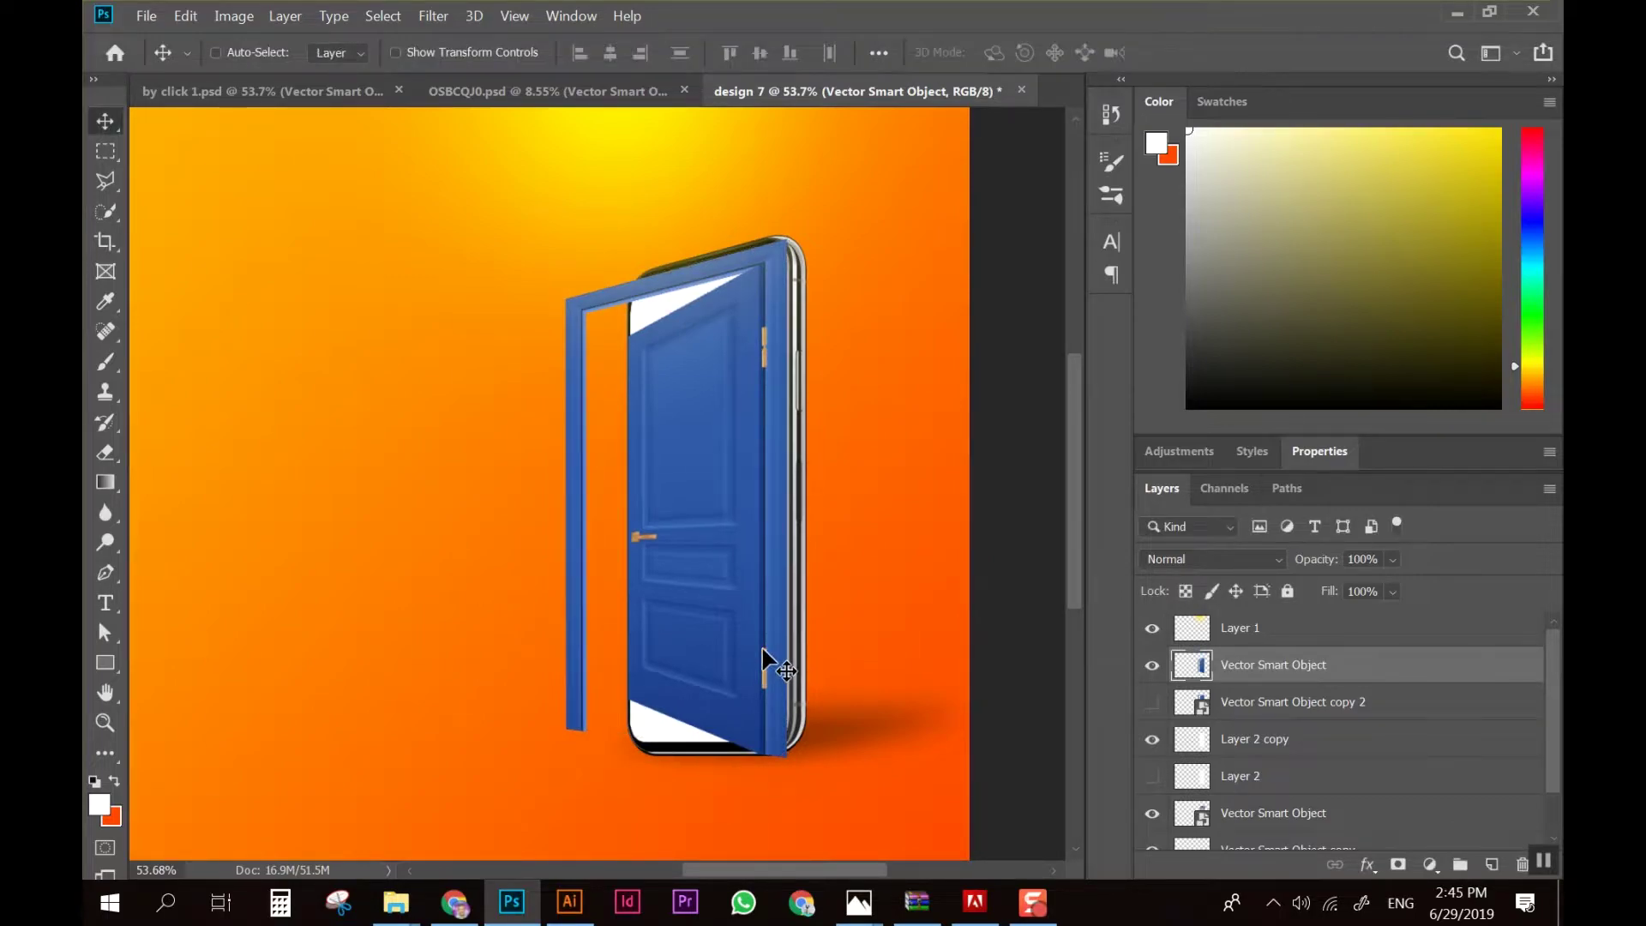
Narrow the blue door from its left side and commit the new width
scroll(761, 644, "down", 3)
scroll(857, 639, "up", 2)
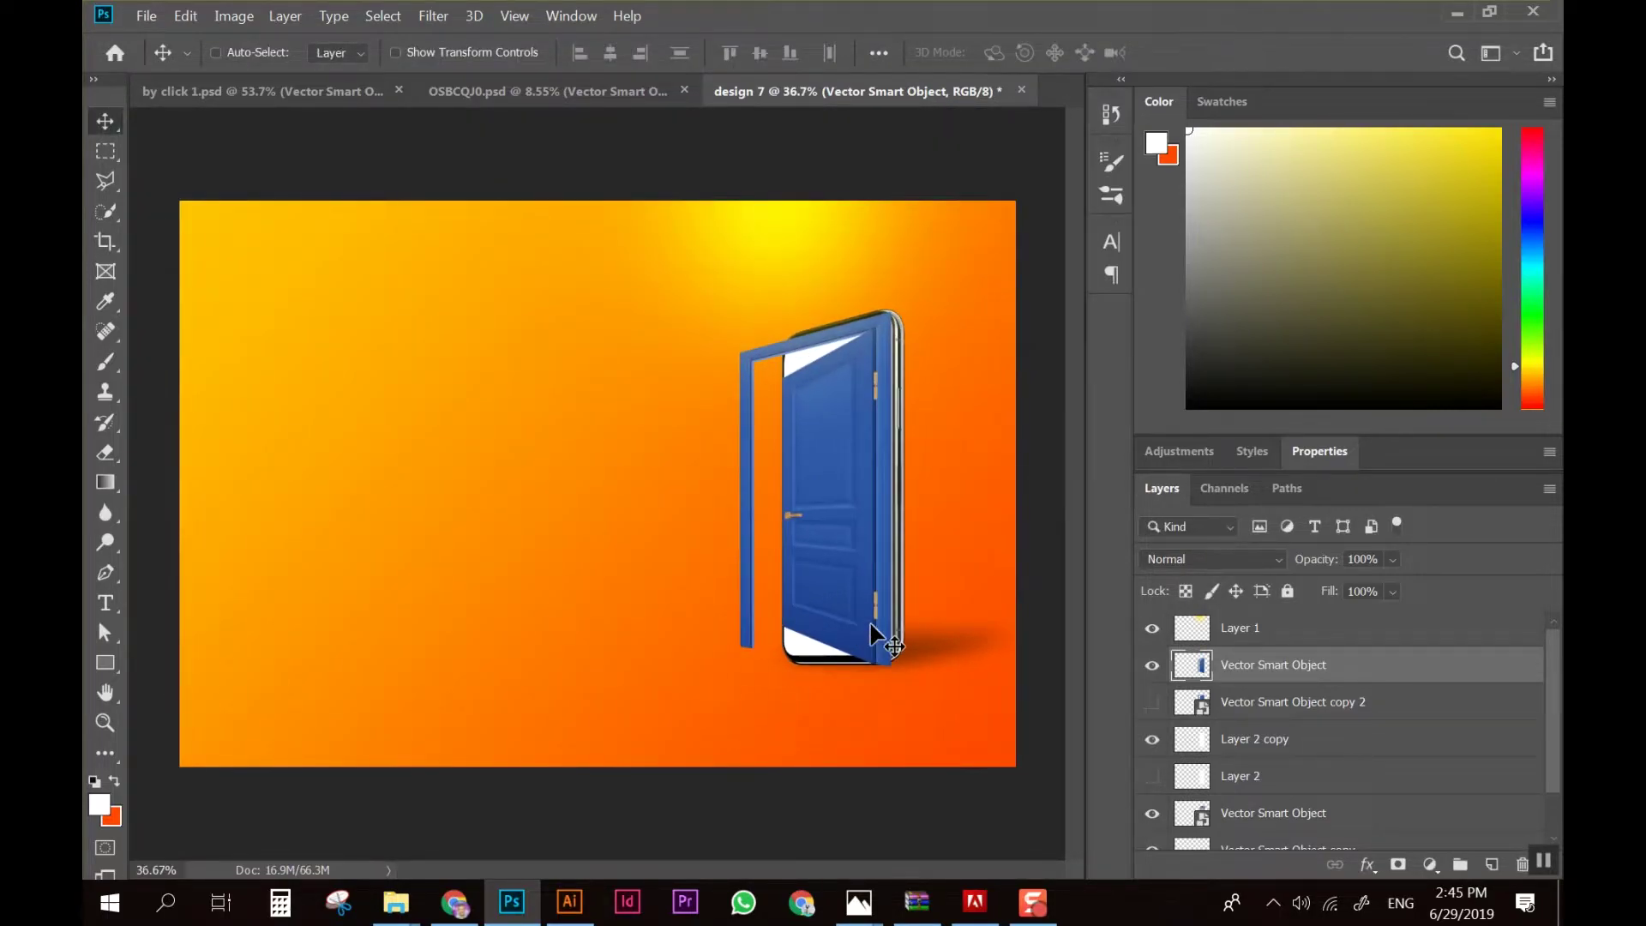
key("ctrl+t")
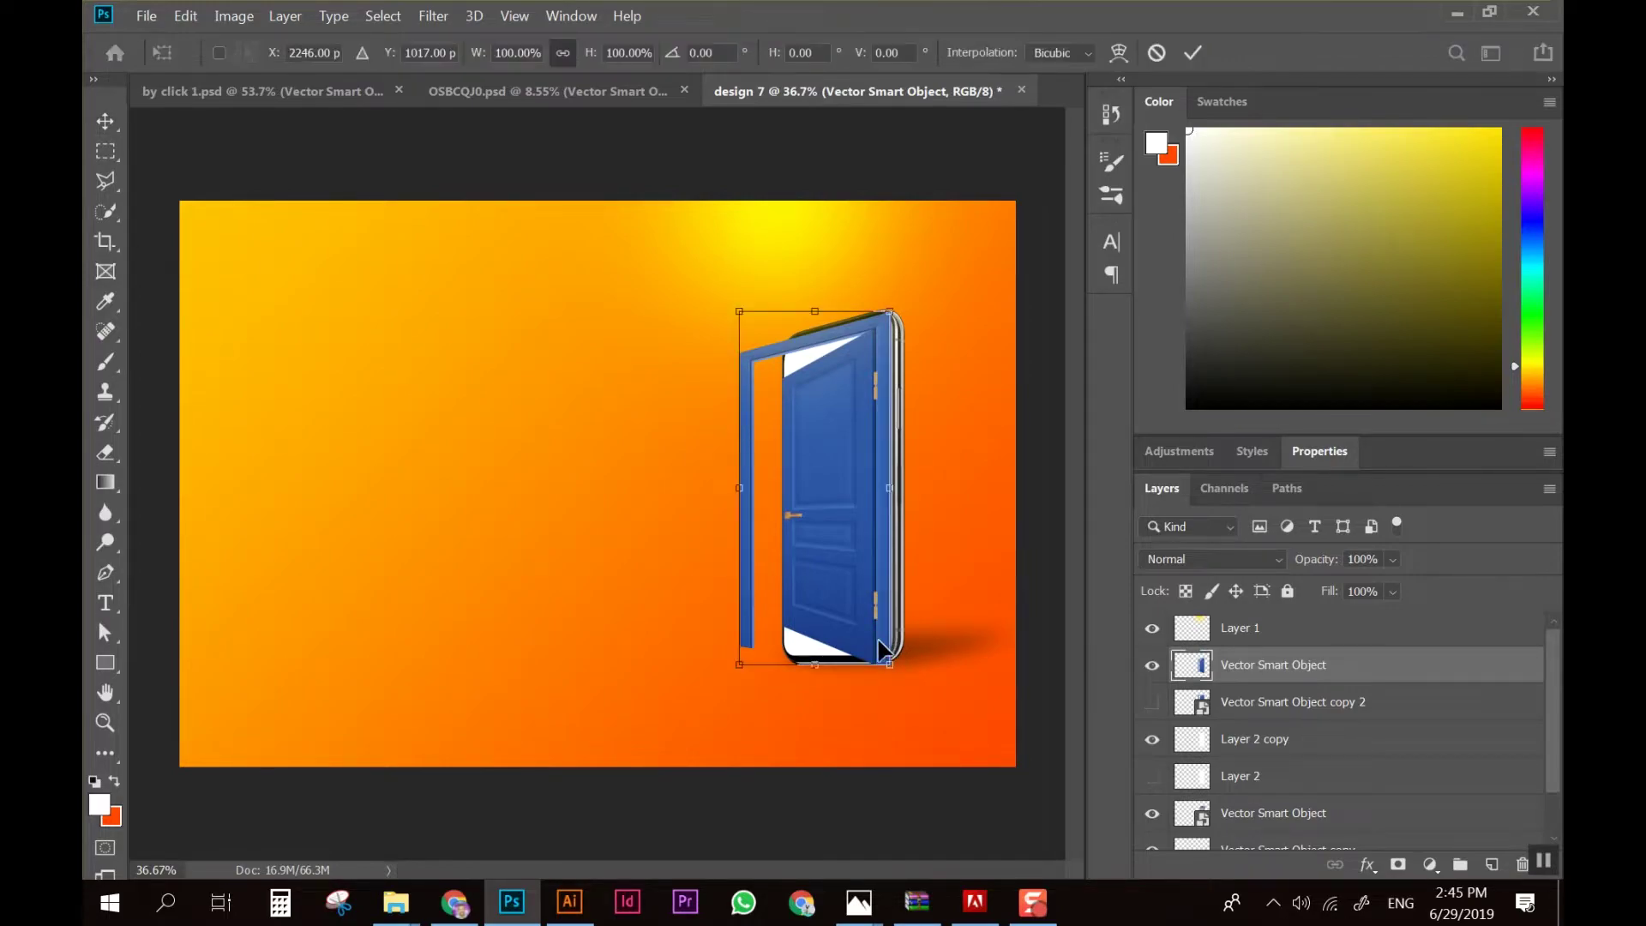
left_click_drag(892, 661, 884, 655)
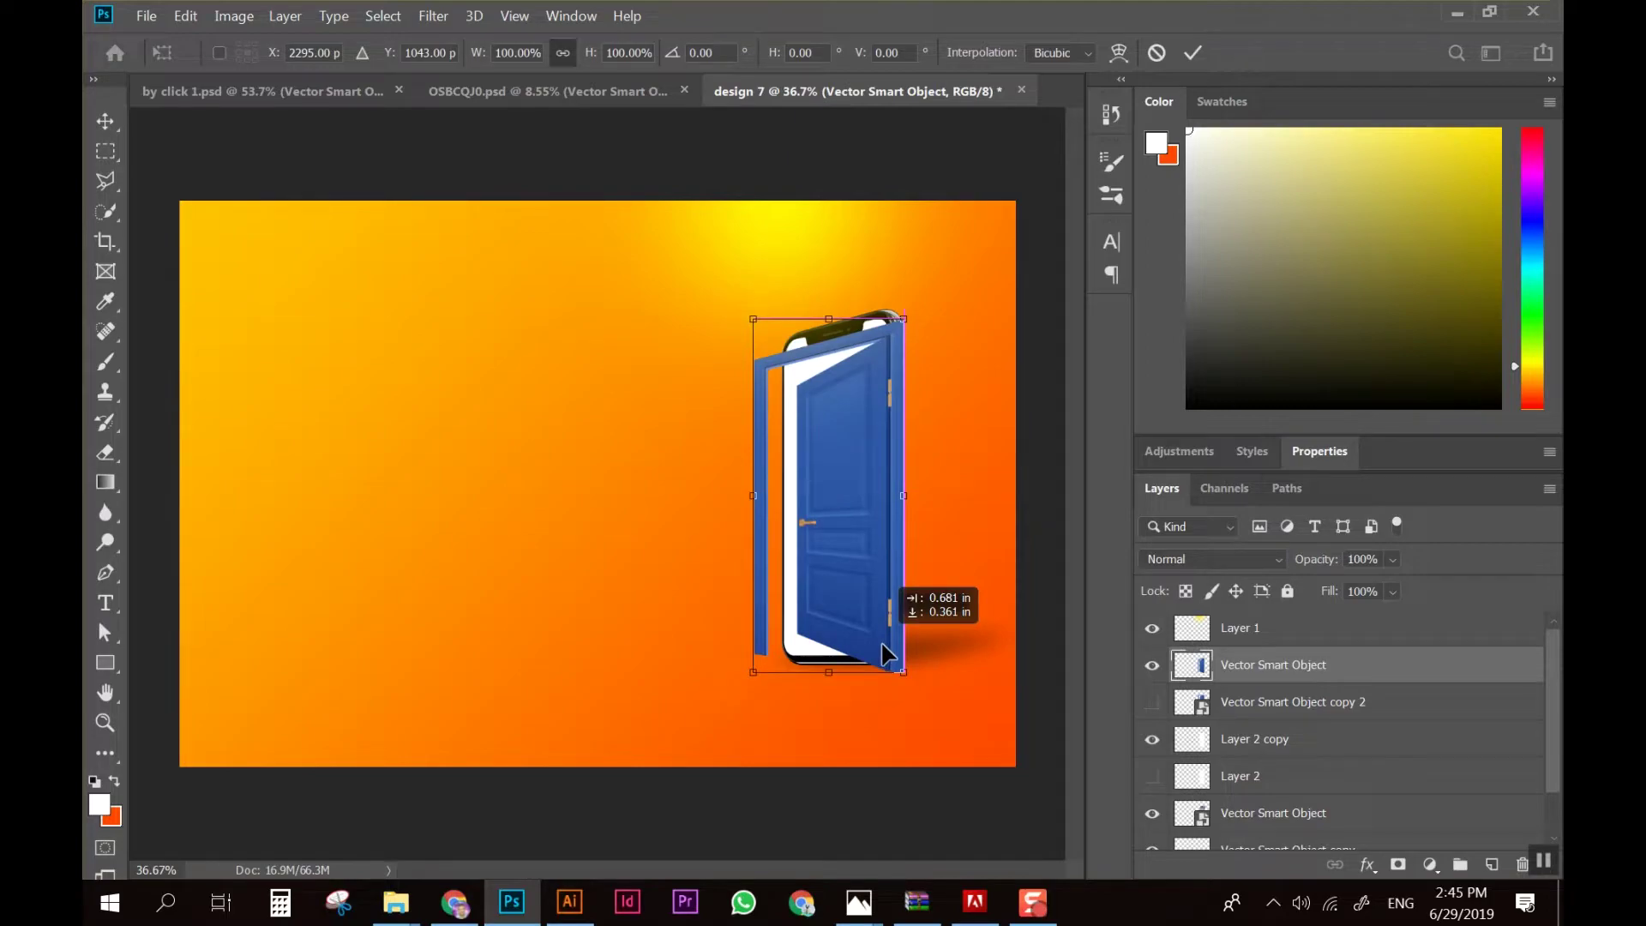
key("ctrl+z")
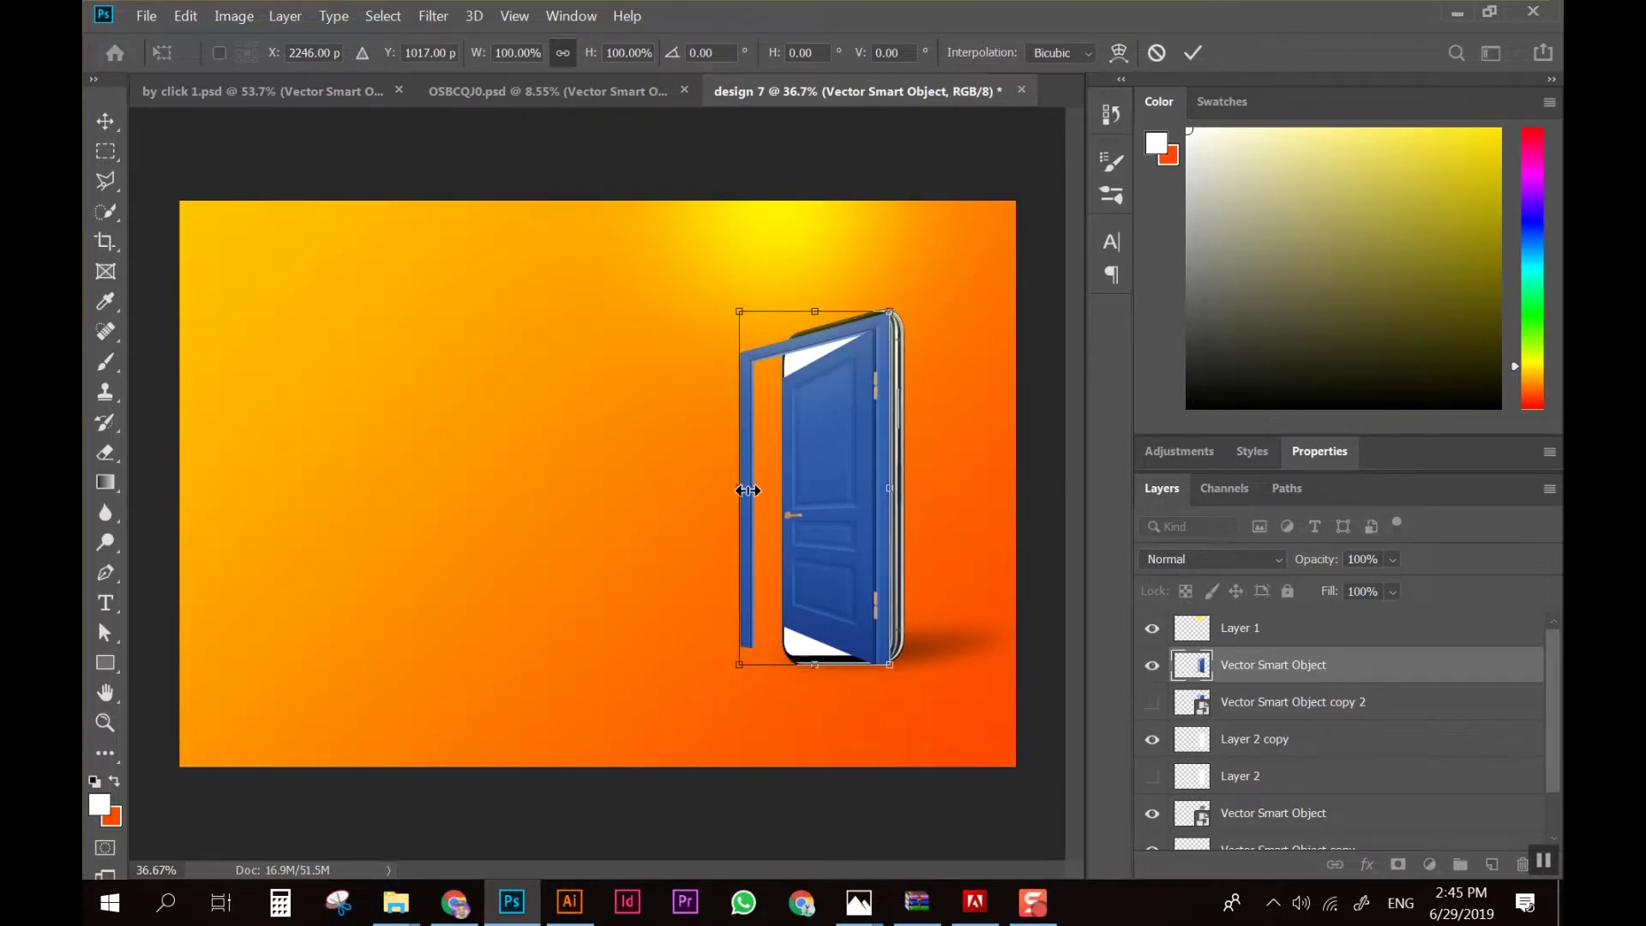
left_click_drag(747, 490, 760, 492)
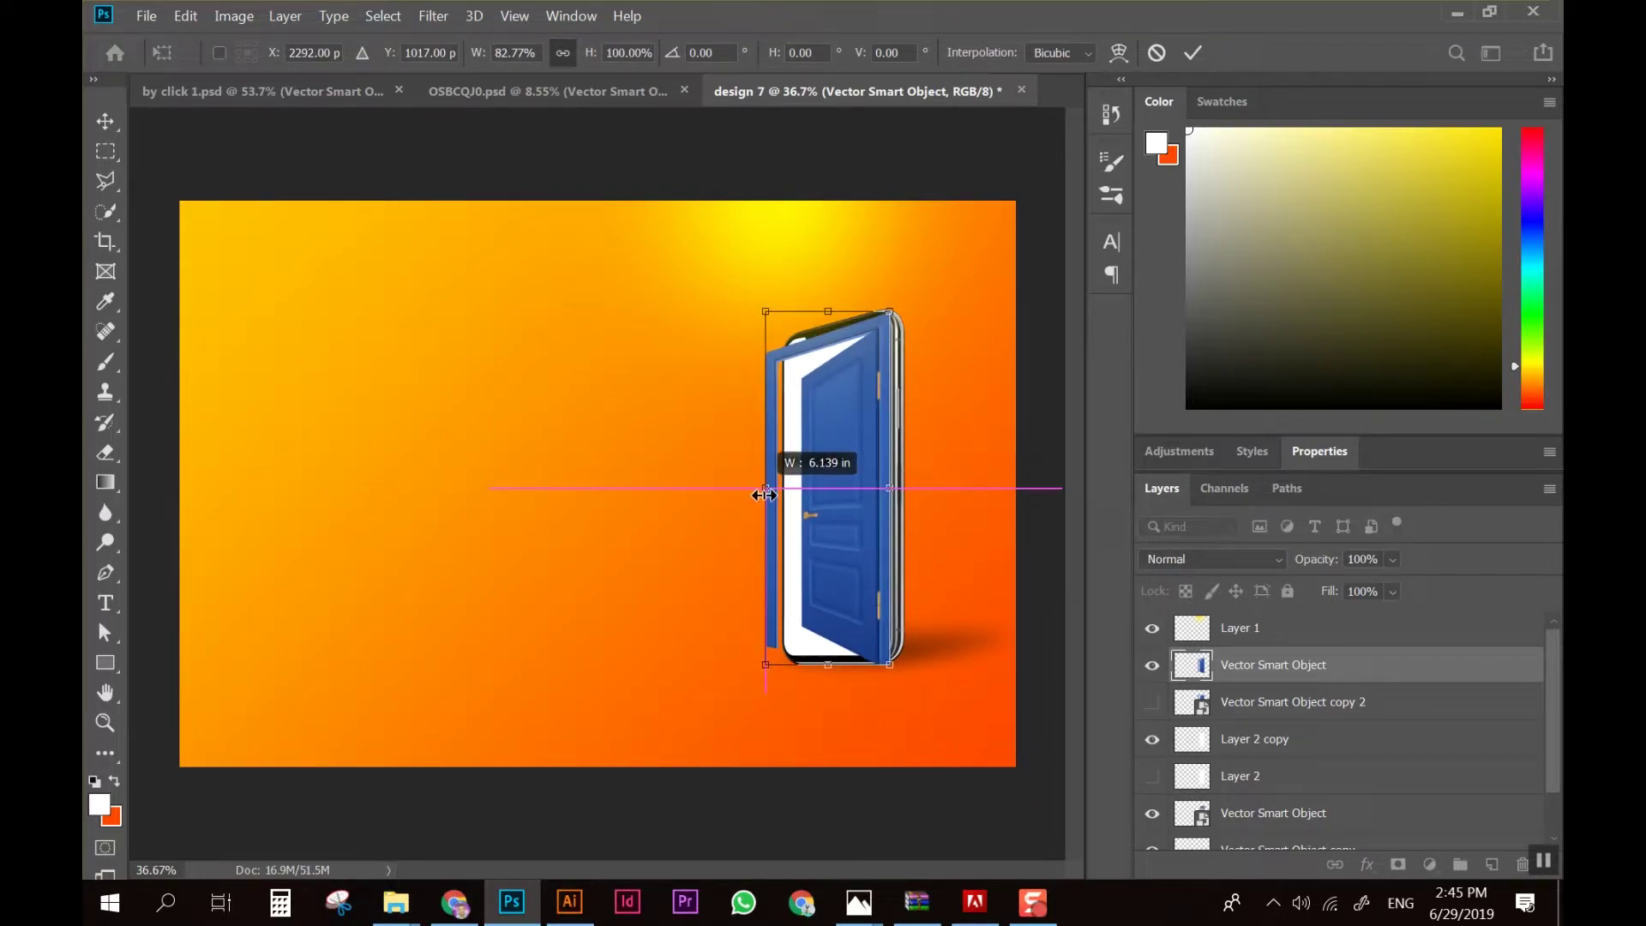
left_click_drag(760, 494, 760, 495)
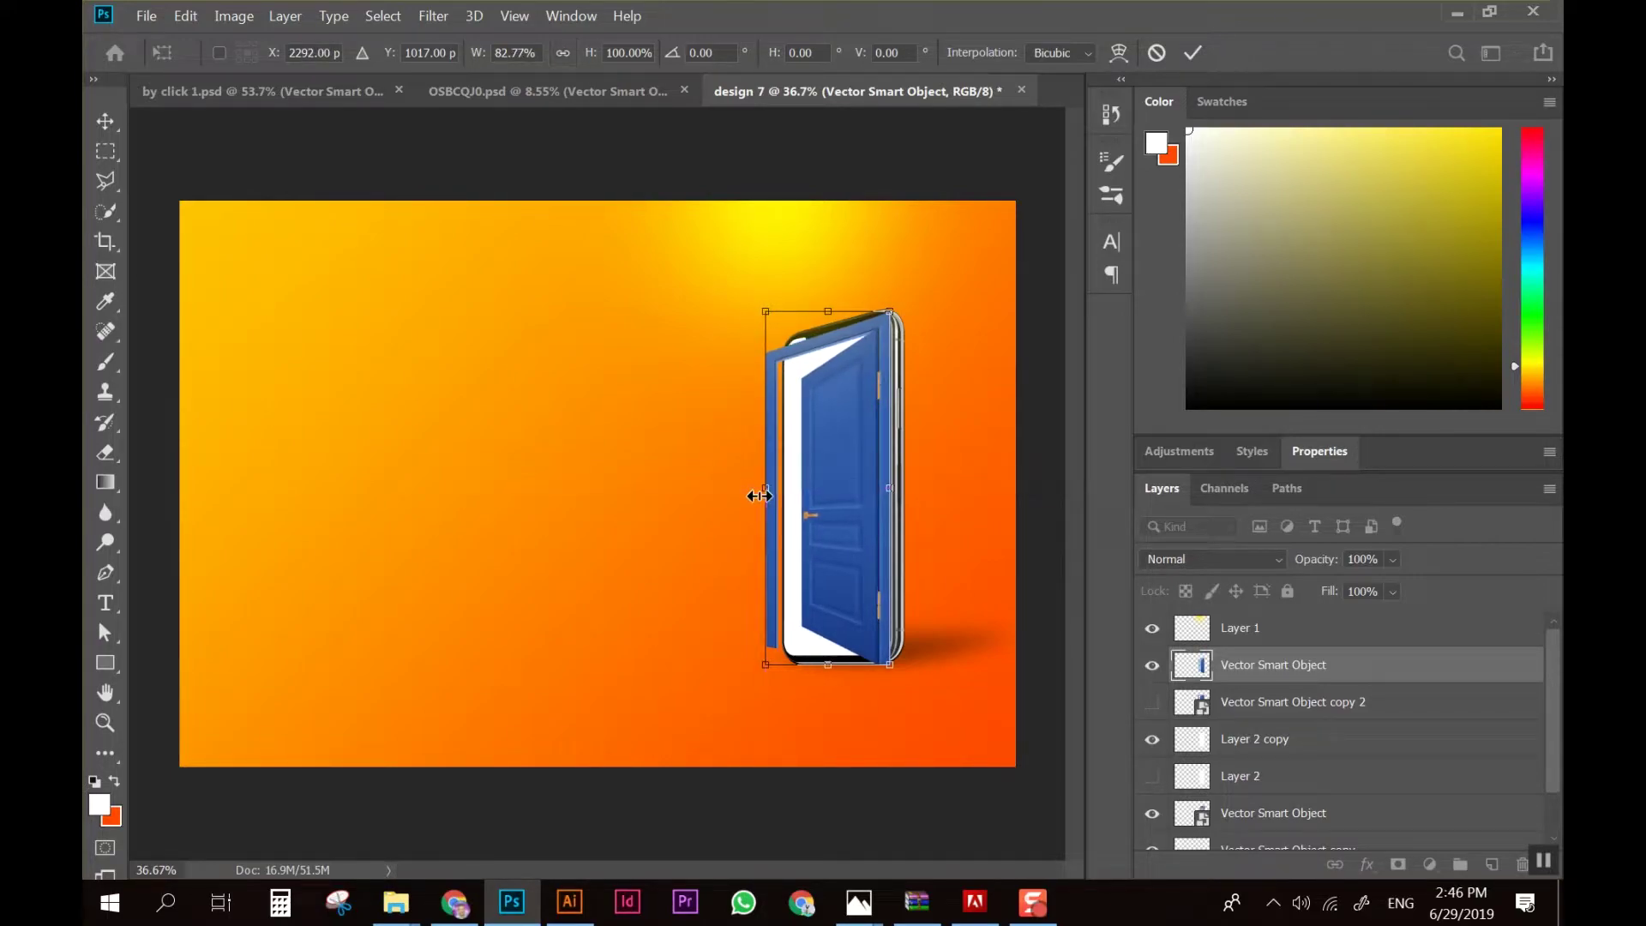
key("Return")
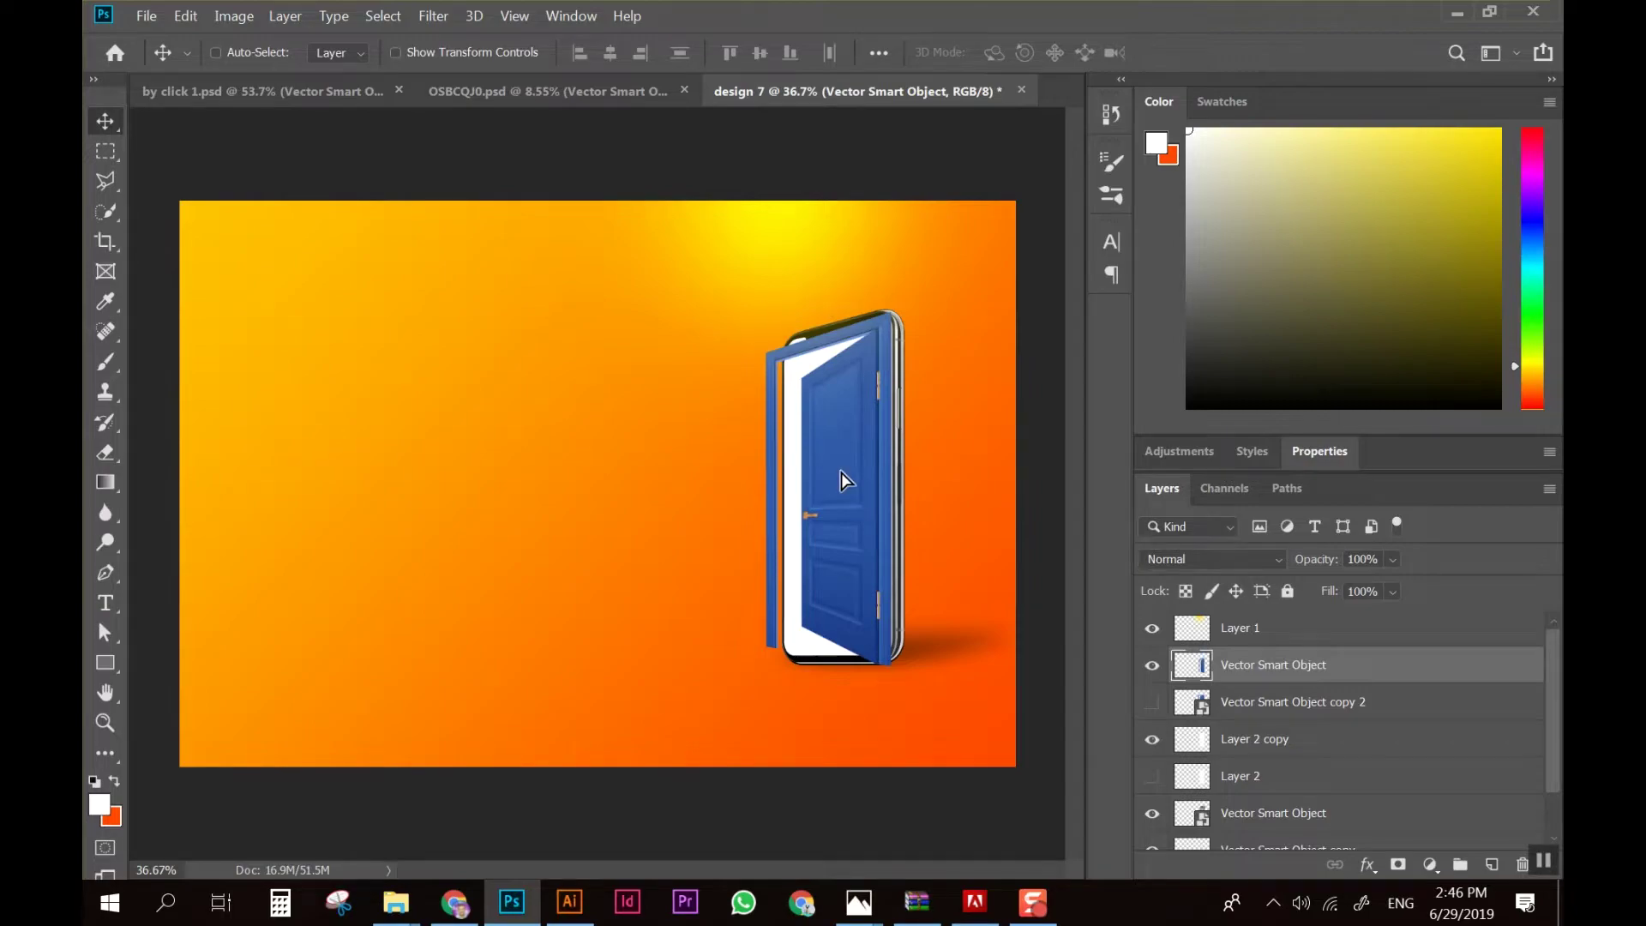
Stretch the door to about 103% height so its bottom reaches just below the phone
key("ctrl+y")
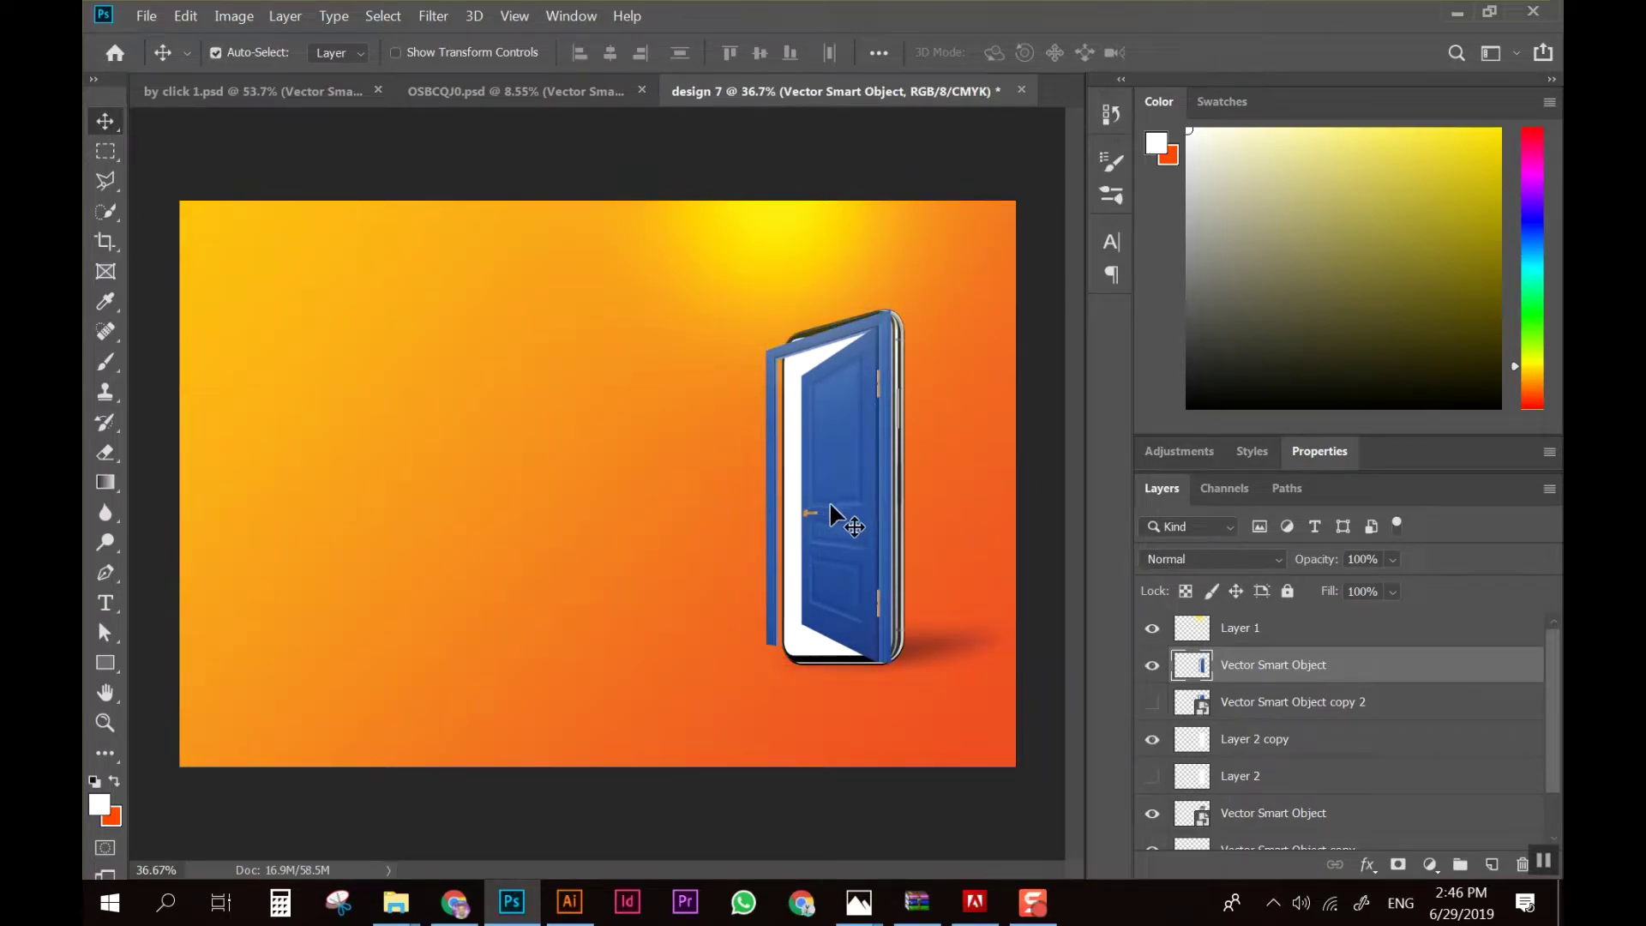
key("ctrl+t")
left_click_drag(828, 660, 828, 673)
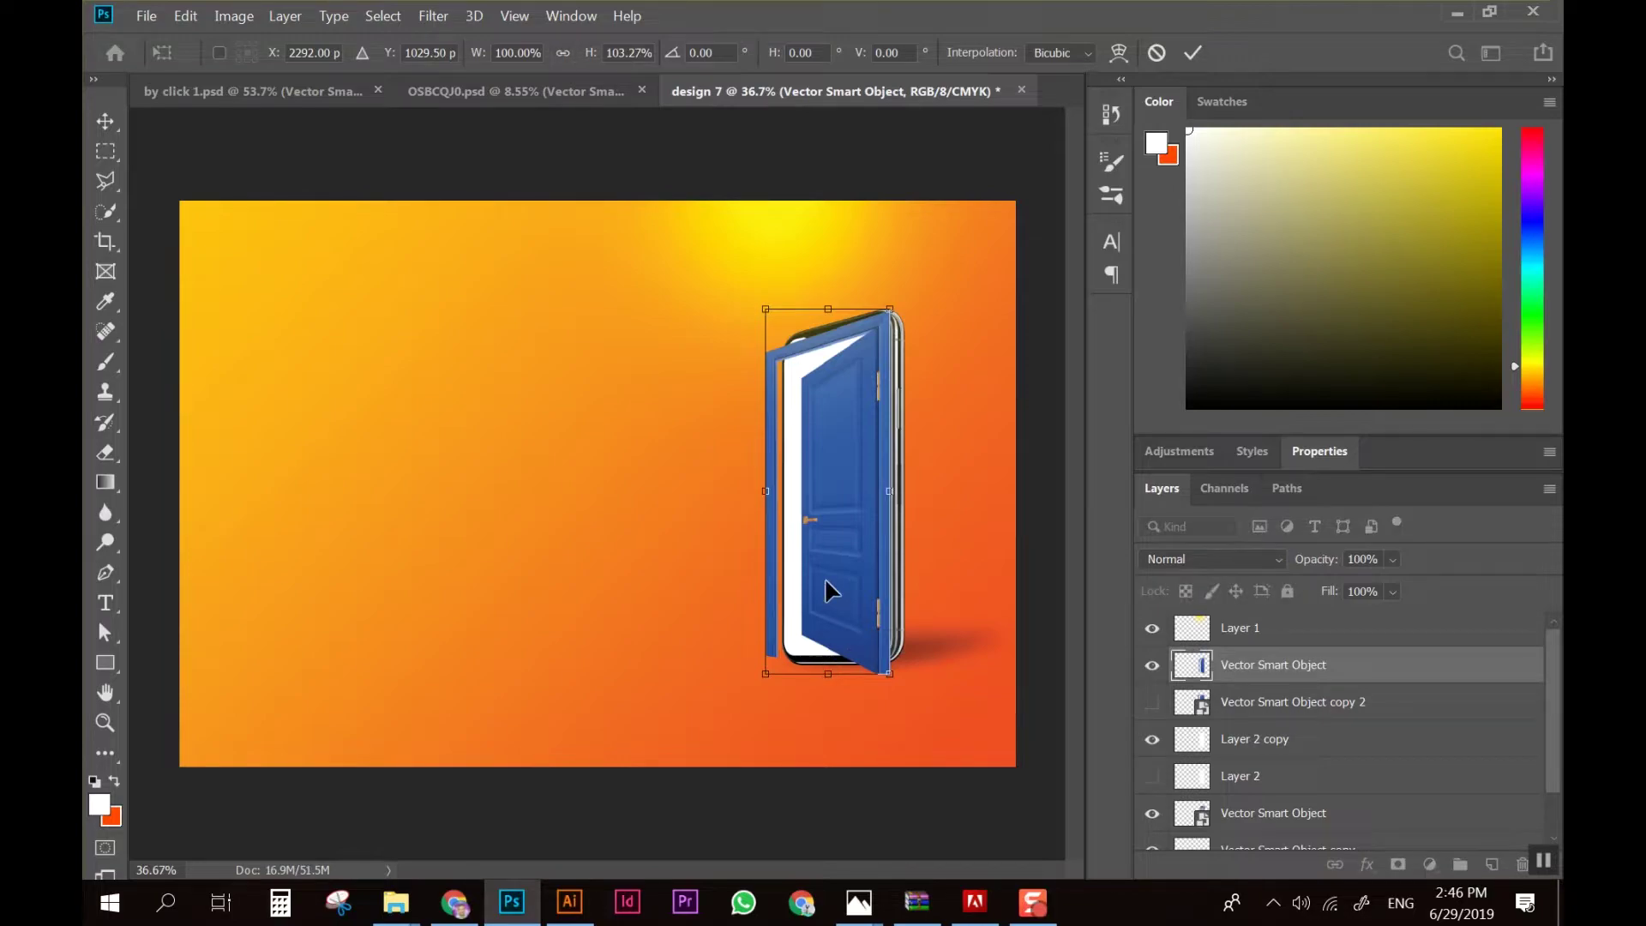
key("Up")
key("Up")
key("Up")
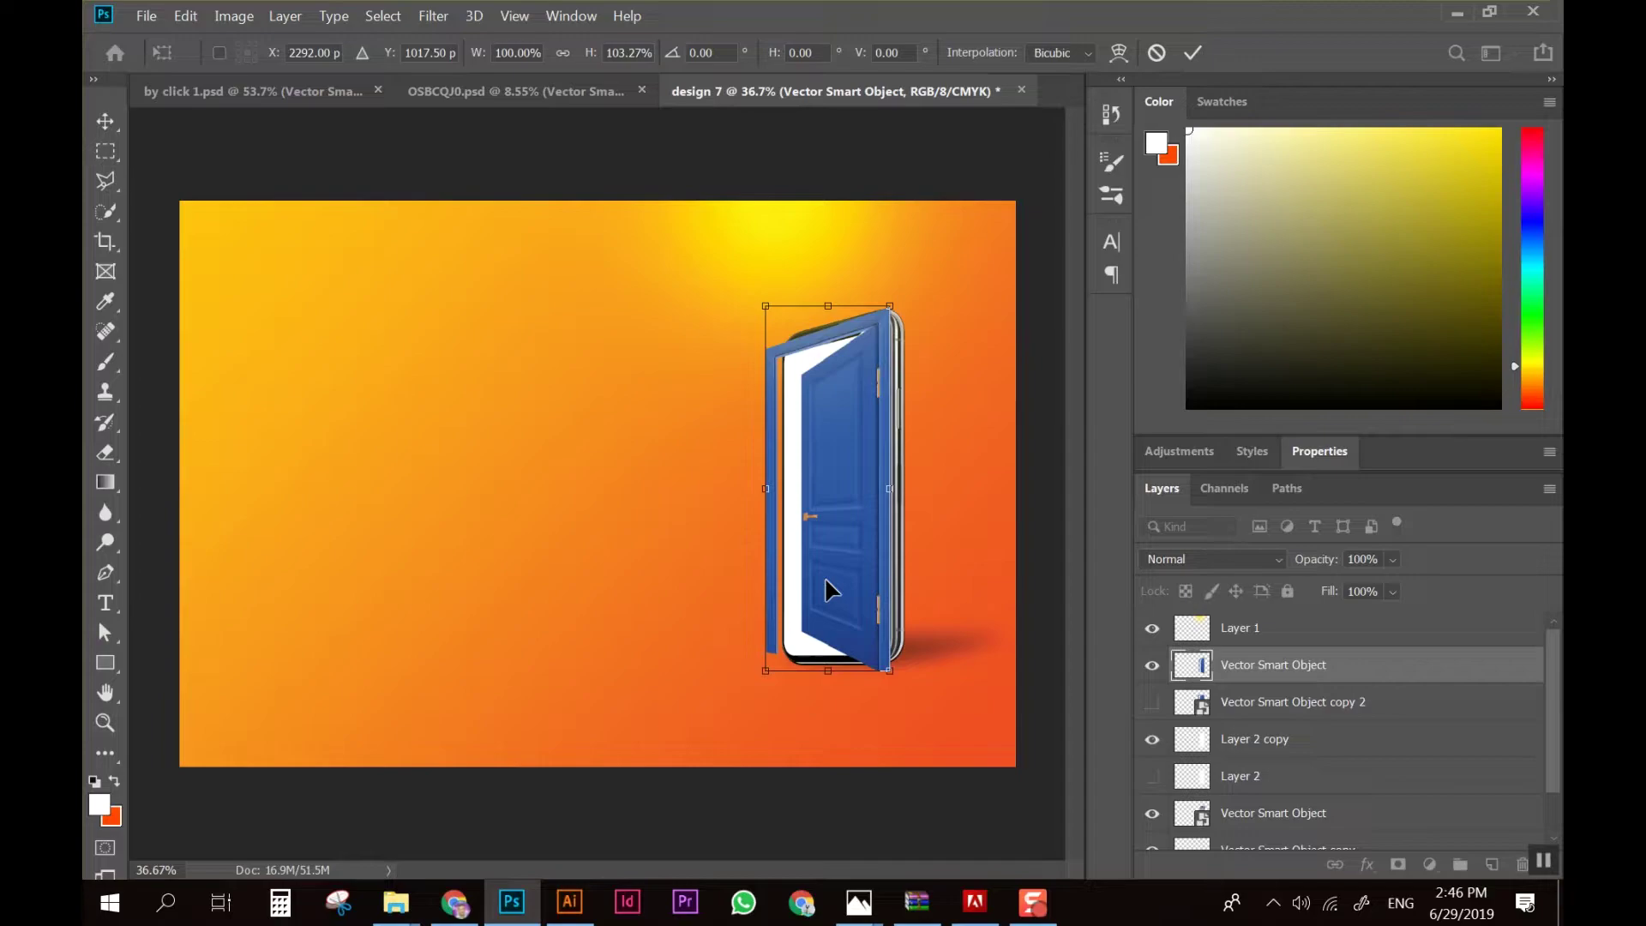
key("Return")
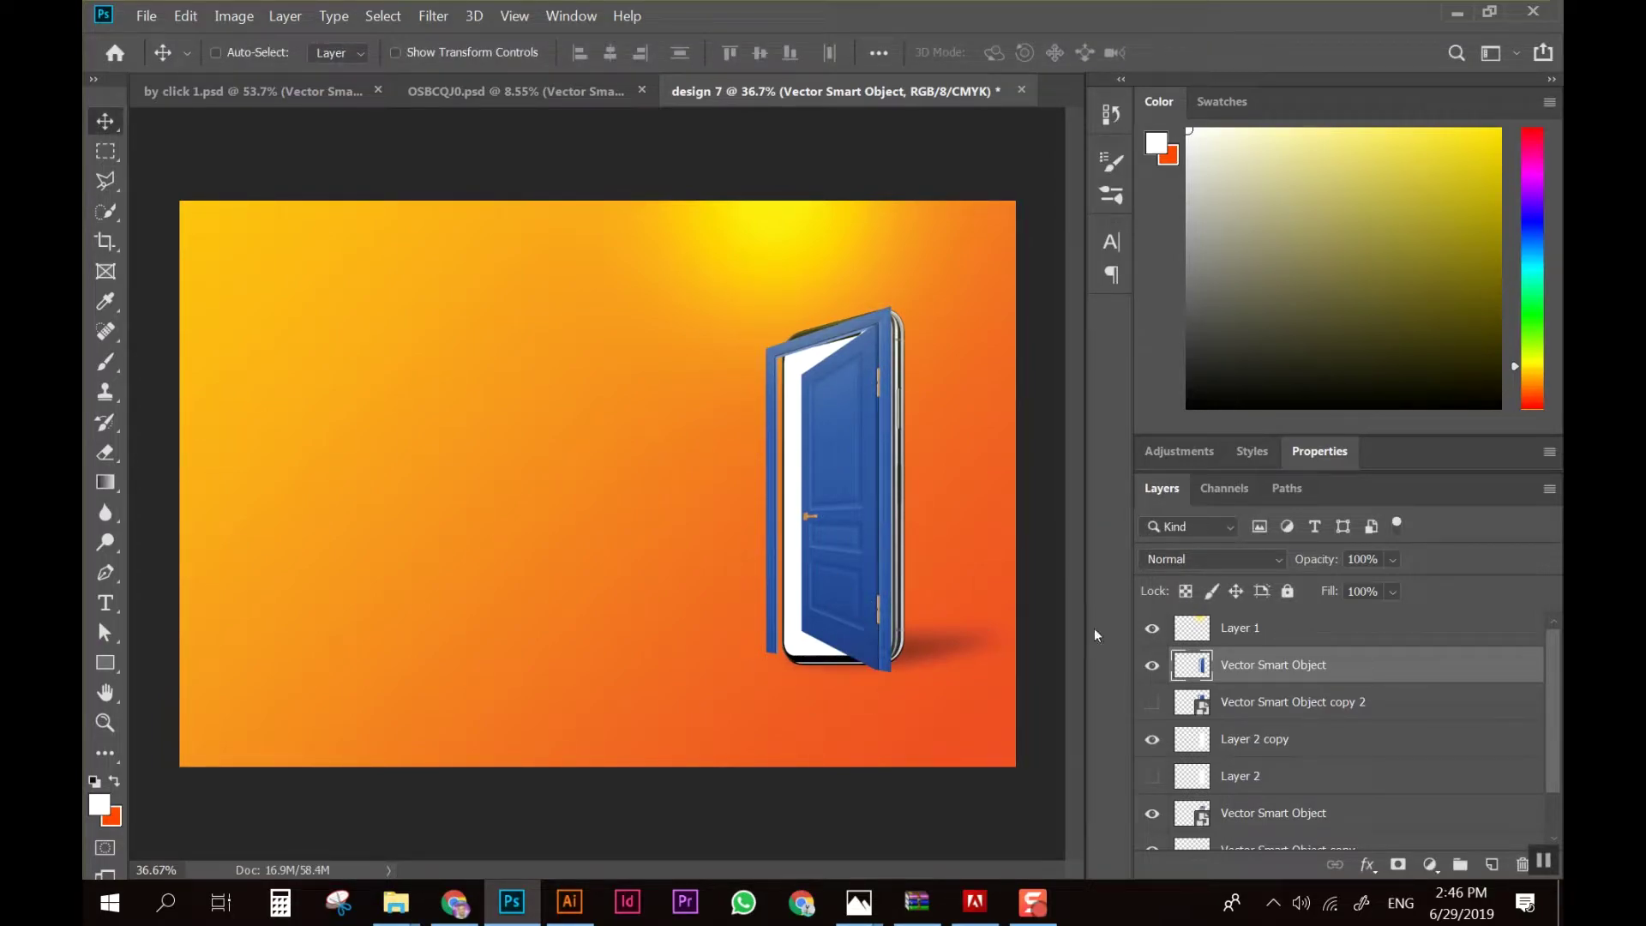
key("ctrl+minus")
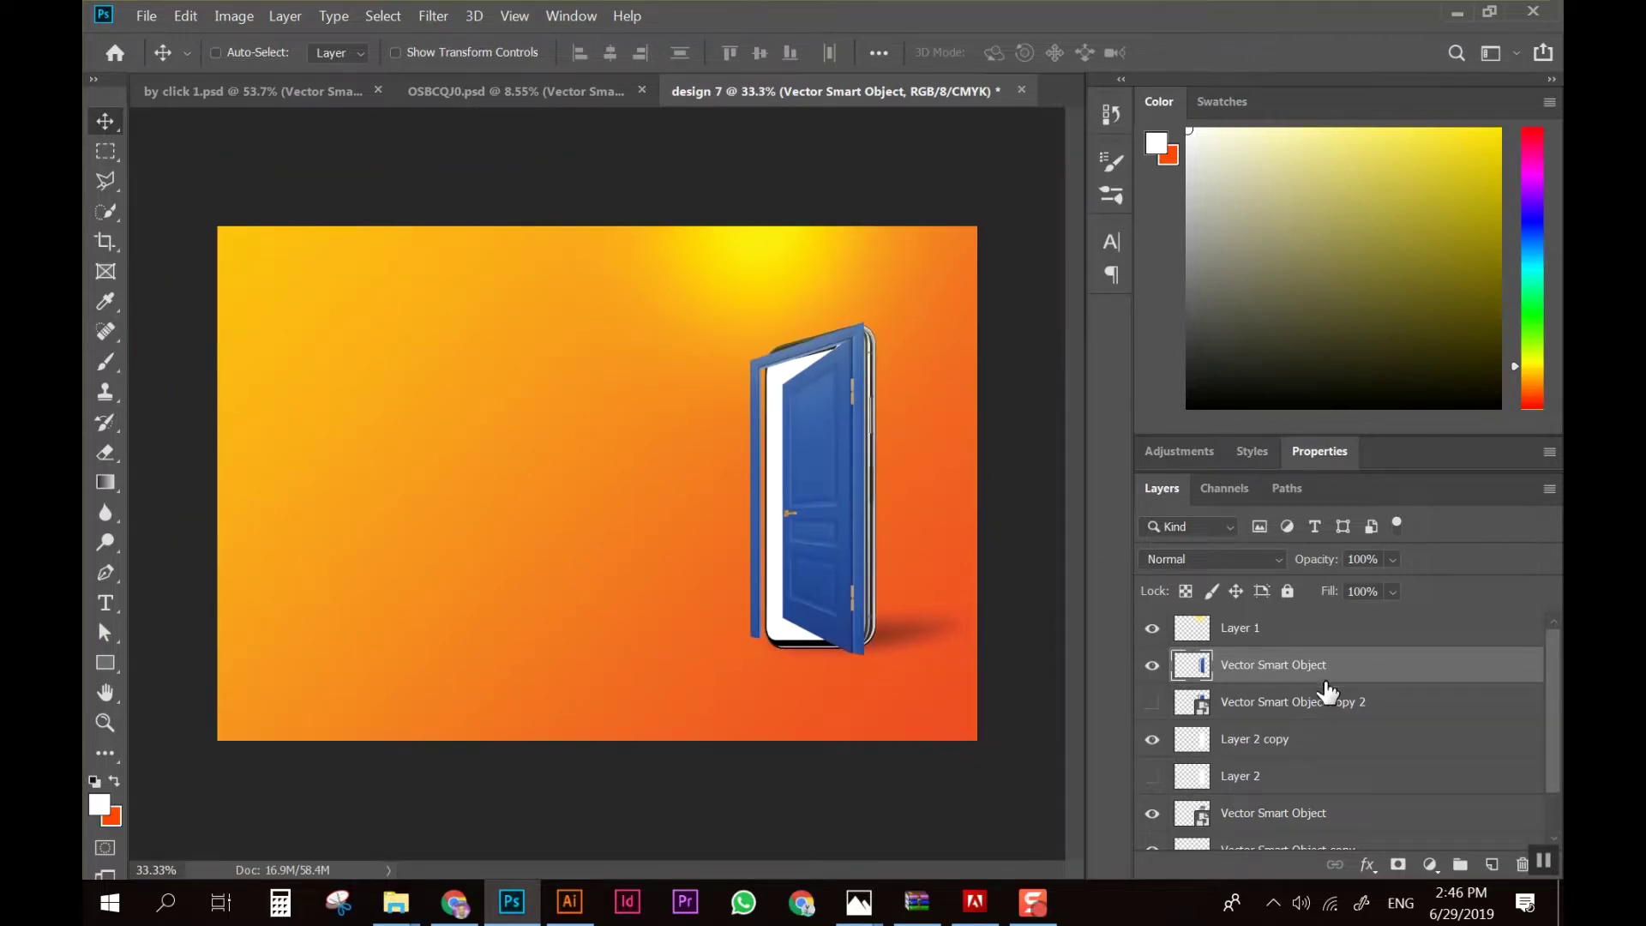
Move the door layer below Vector Smart Object copy 2 and clip it to Layer 2 copy
left_click_drag(1299, 677, 1283, 718)
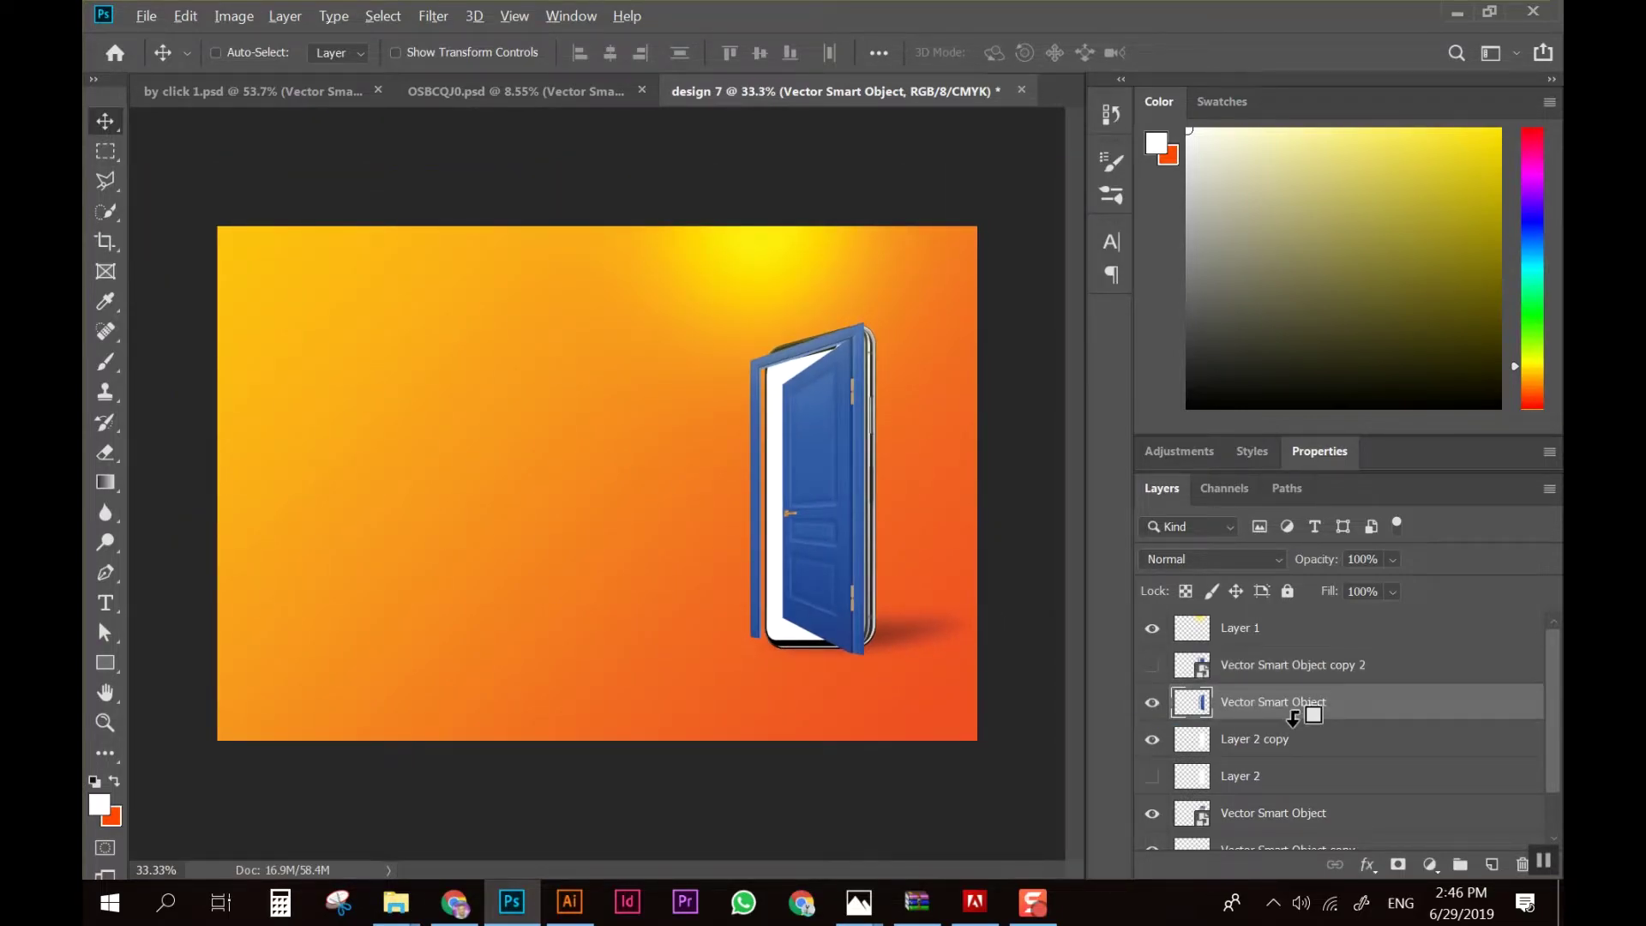
left_click(1283, 719, "alt")
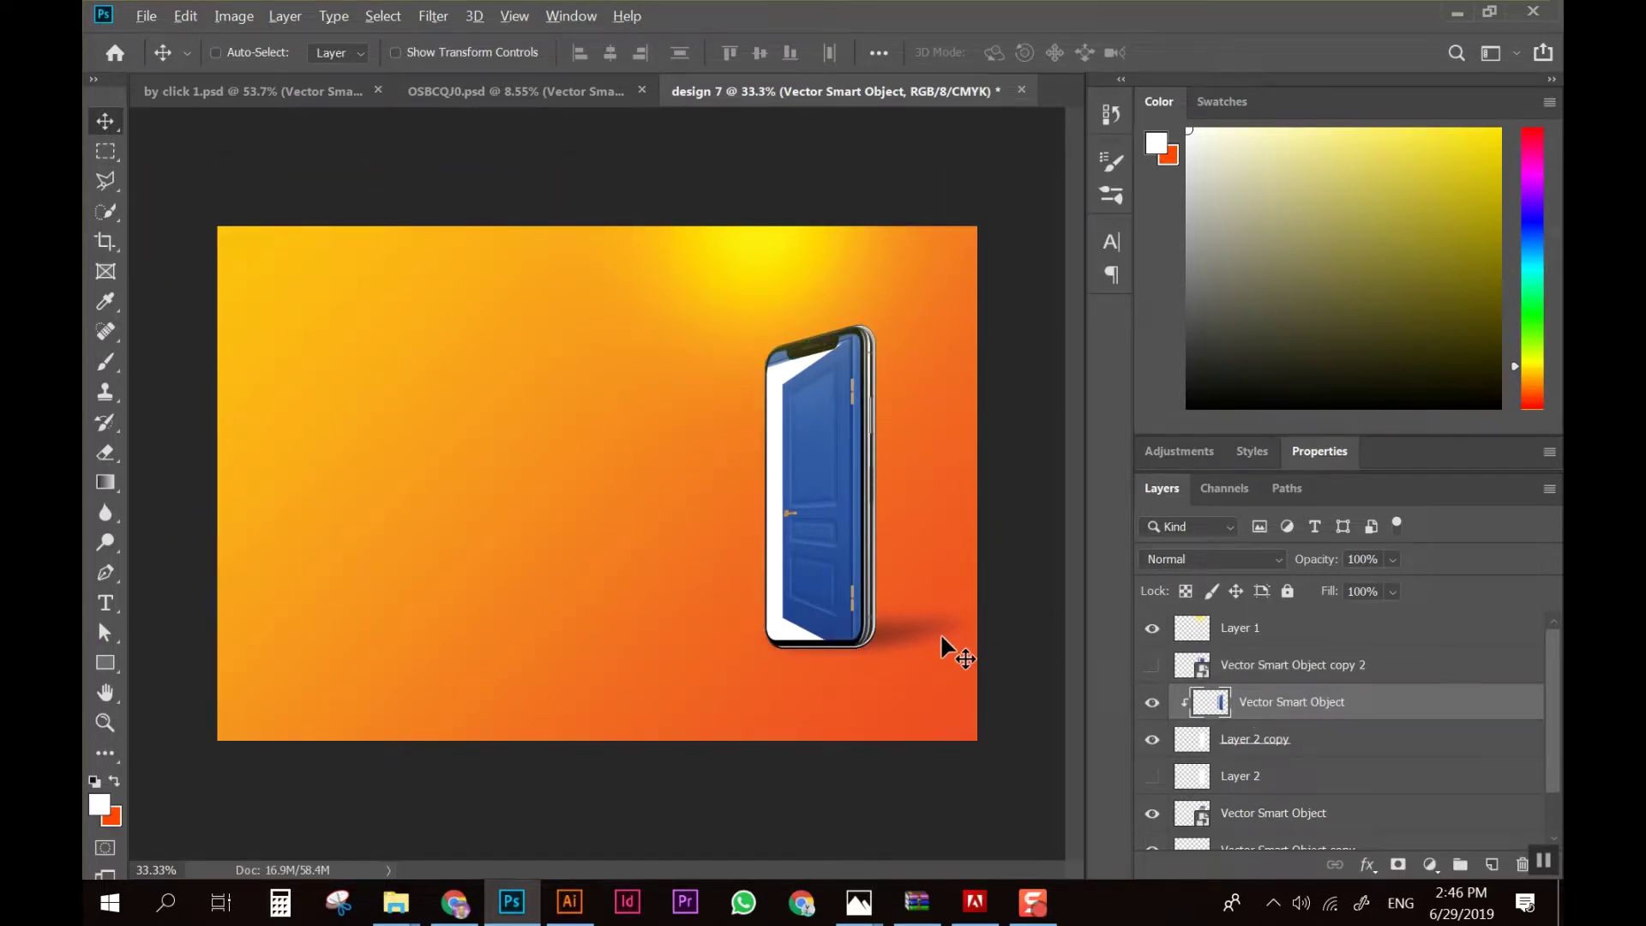
left_click(1324, 746)
Set up a 500-size brush on Layer 2 copy, undoing a trial white stroke
key("b")
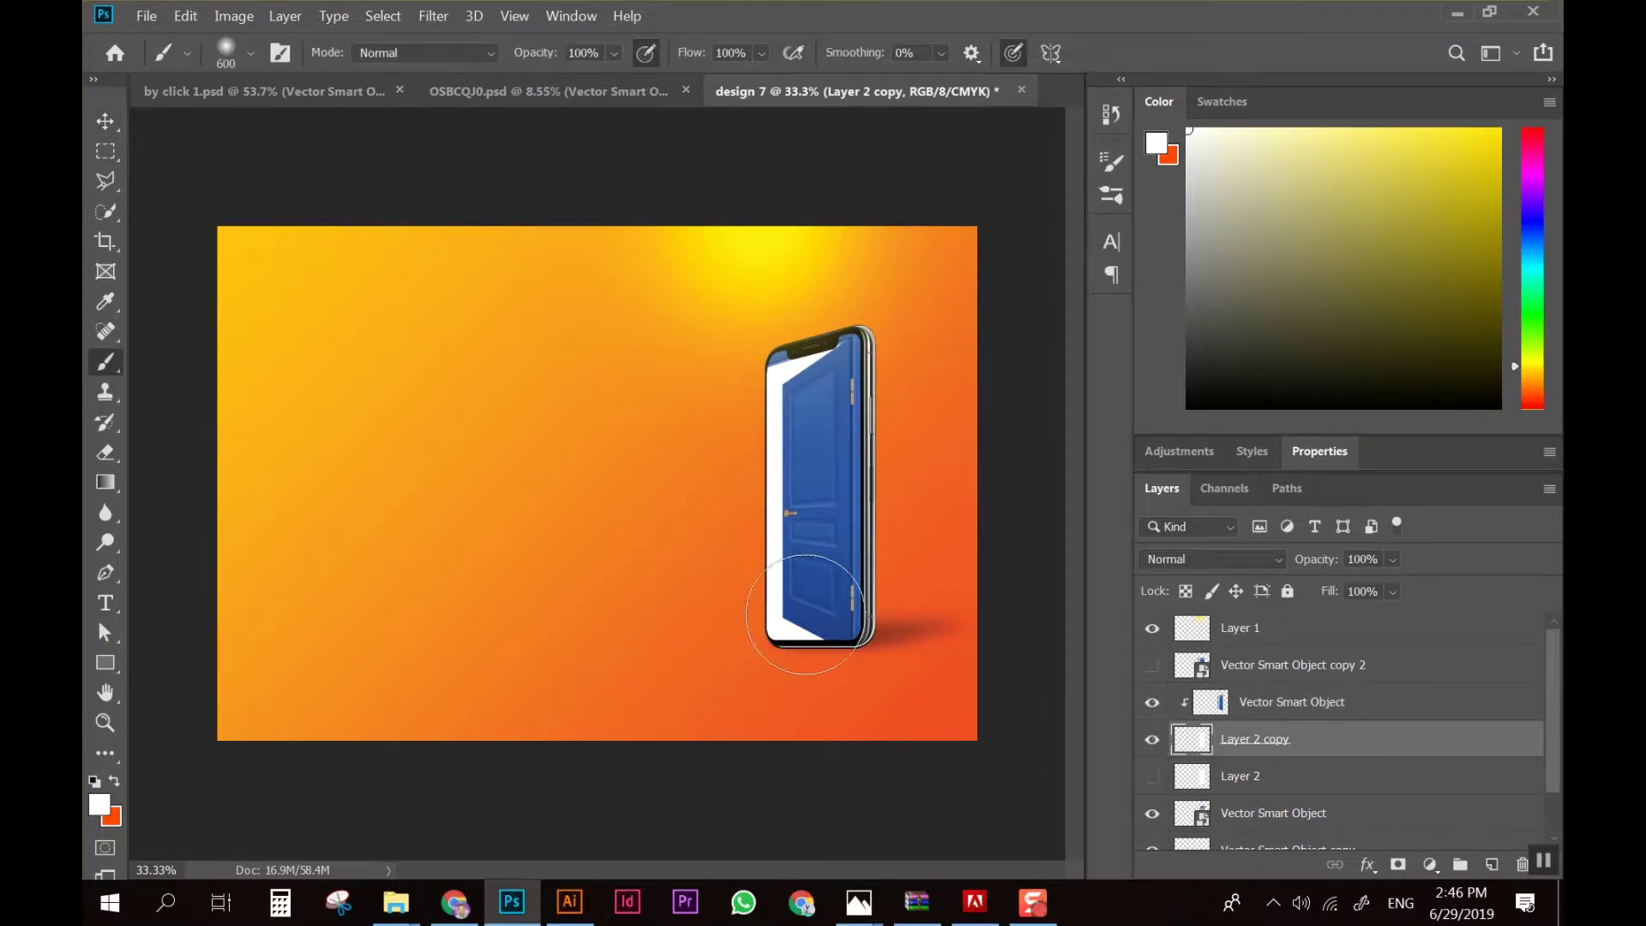
key("bracketleft")
left_click_drag(746, 609, 752, 559)
key("ctrl+z")
right_click(759, 619)
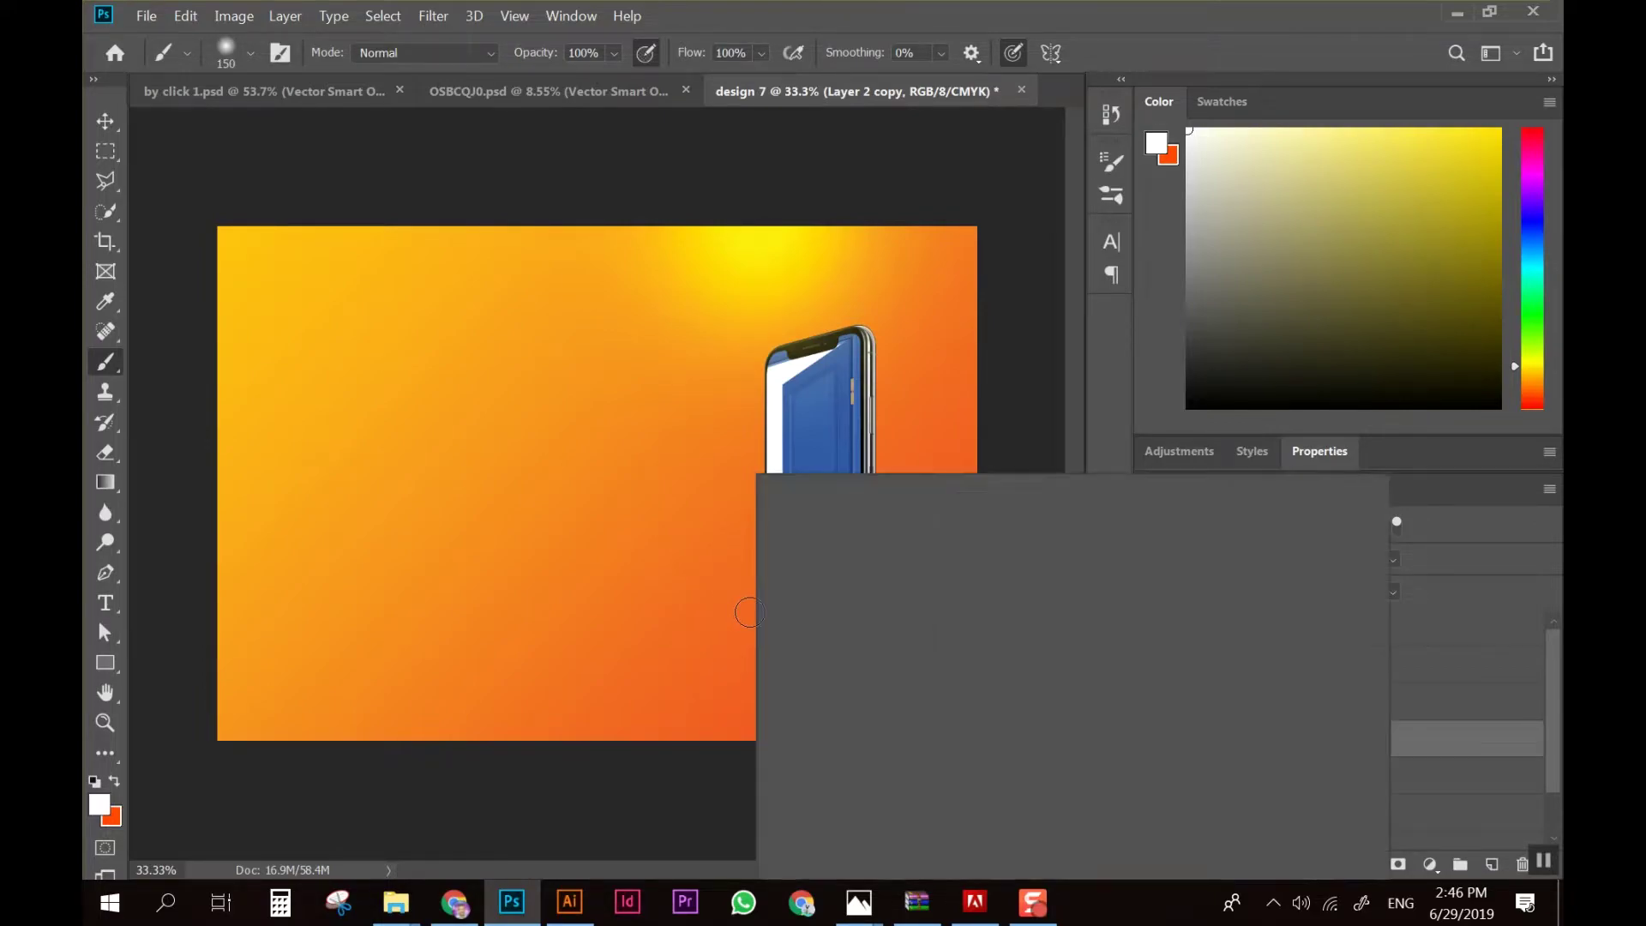
left_click(1429, 485)
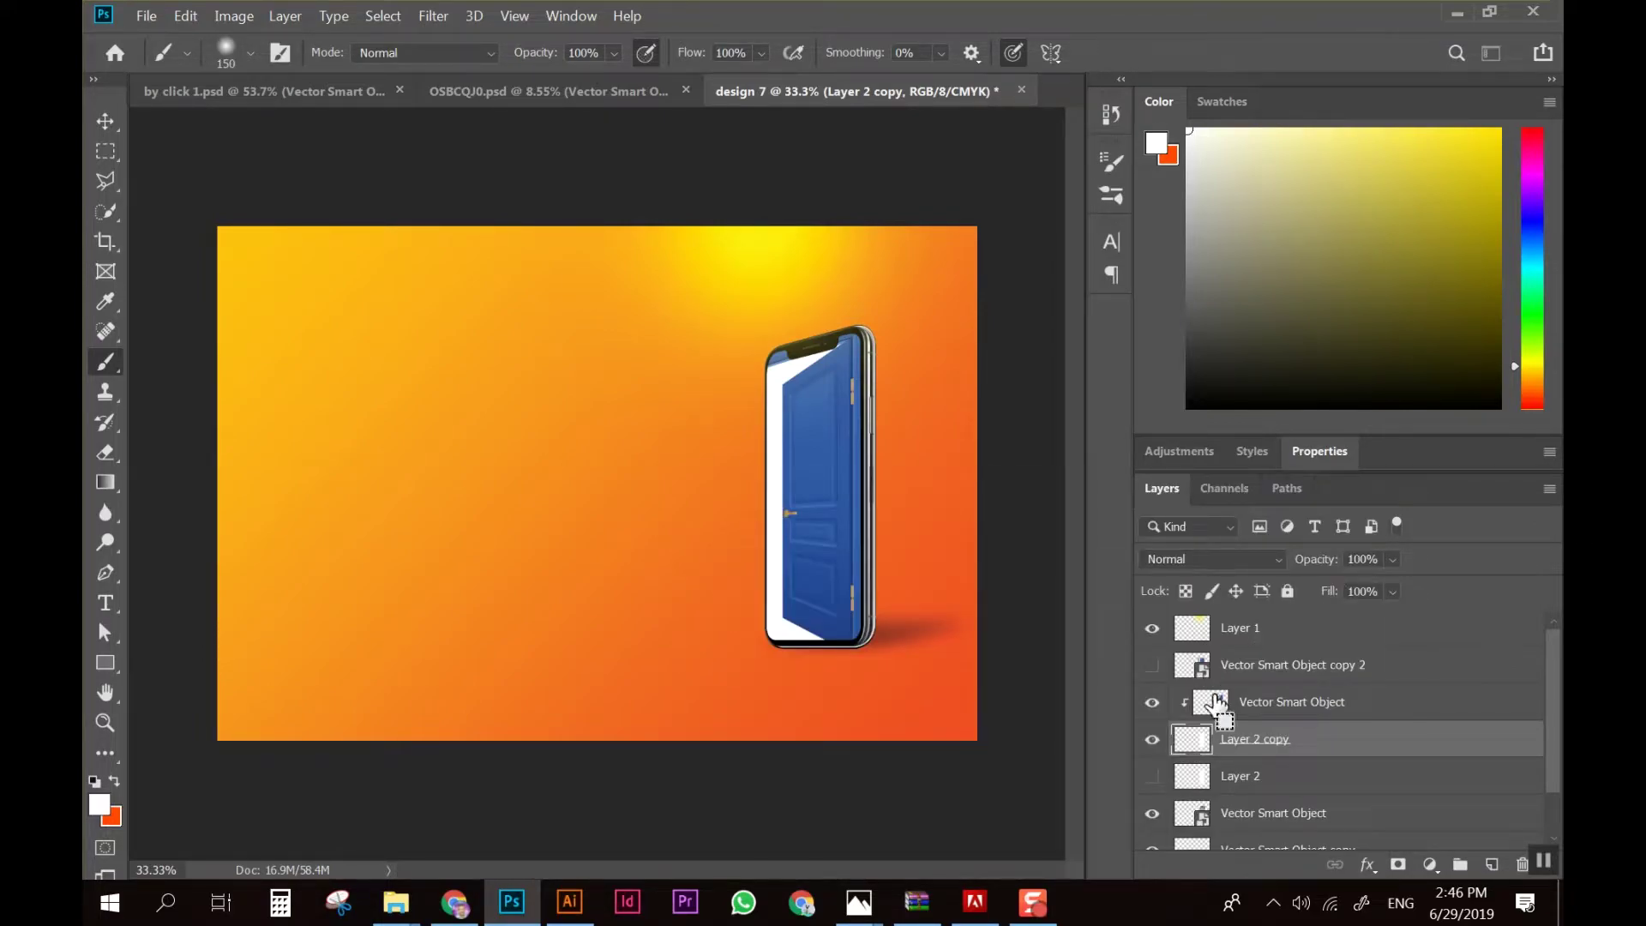
Paint inside the door's outline selection on Layer 2 copy so the whole door shows, then deselect
left_click(1217, 706, "ctrl")
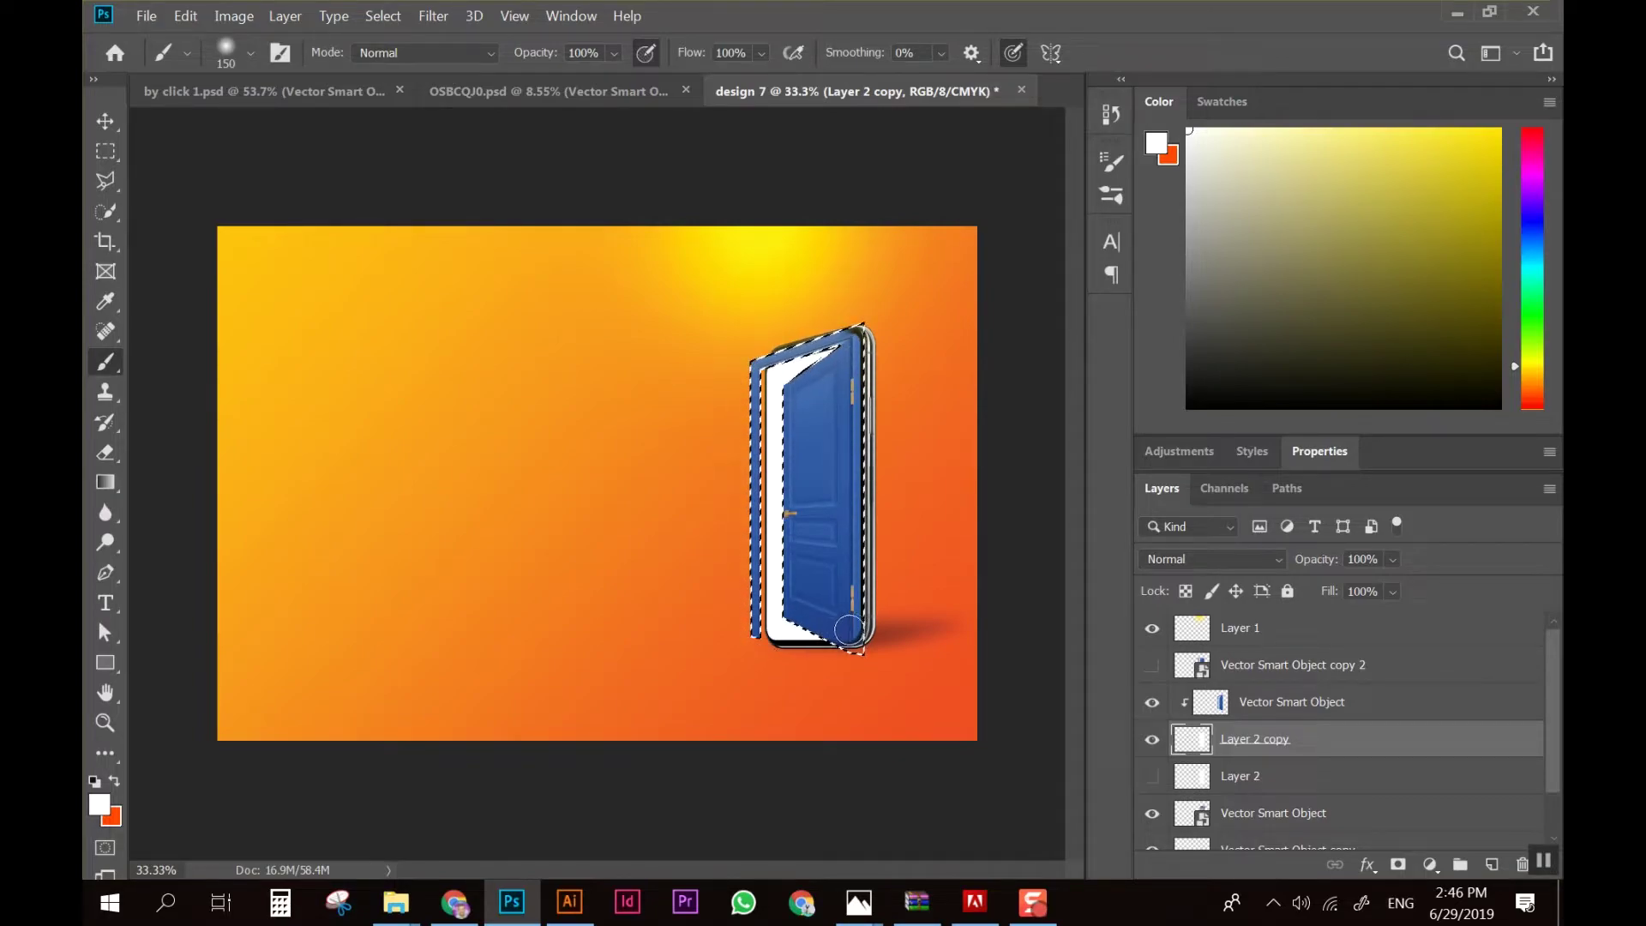
left_click_drag(836, 632, 850, 347)
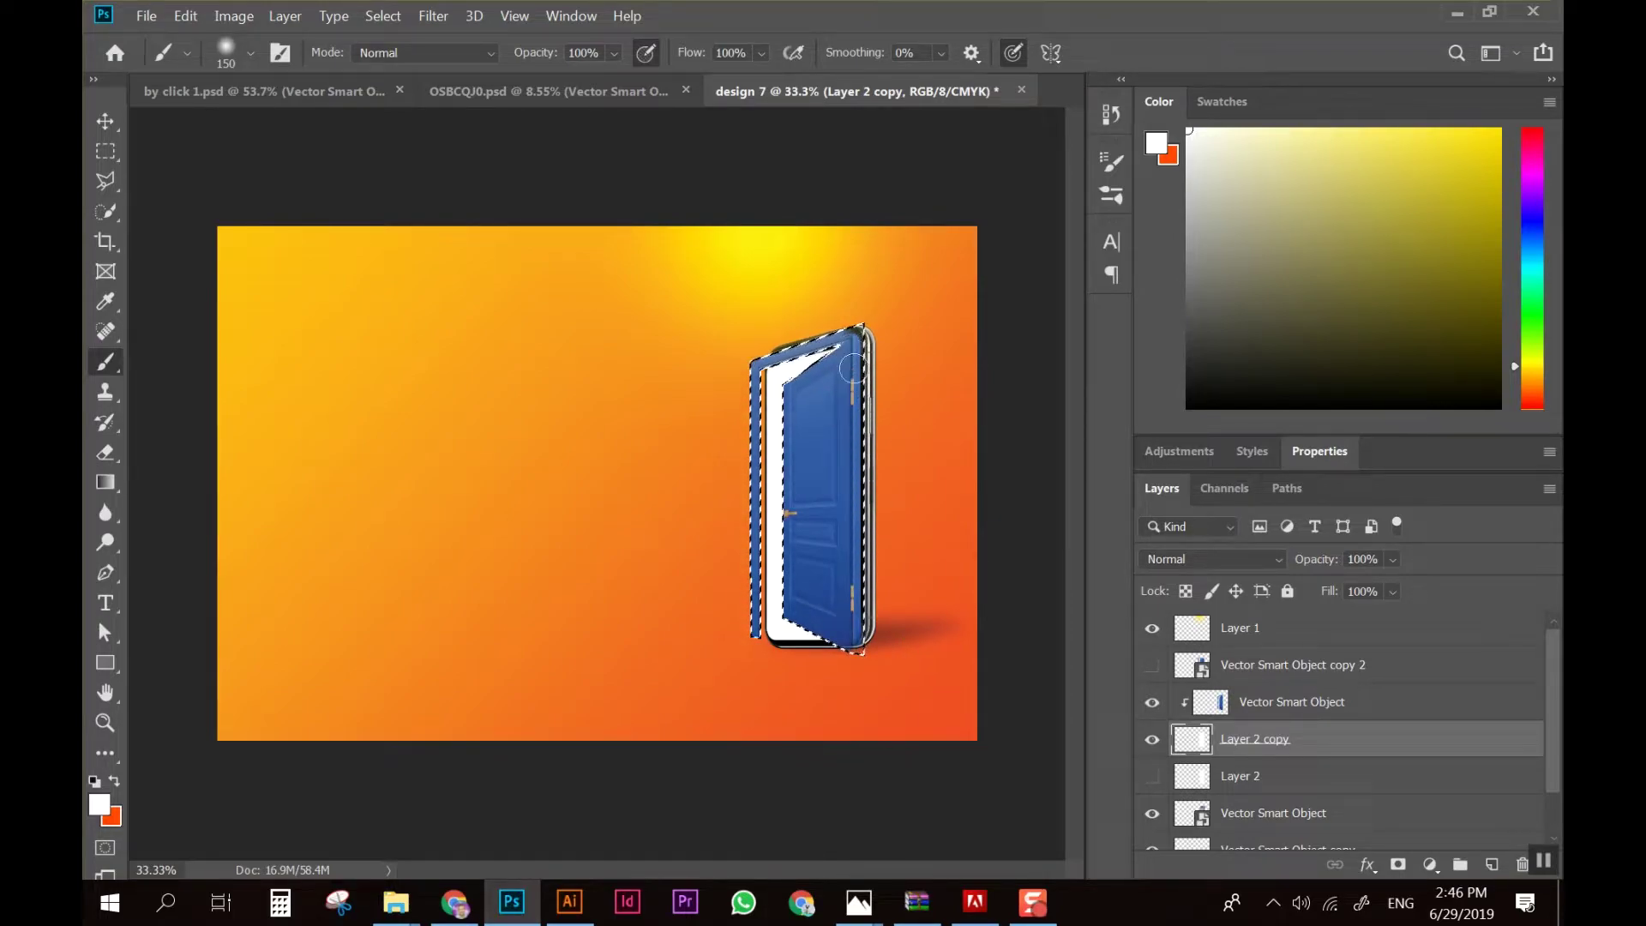
key("ctrl+d")
key("ctrl+minus")
scroll(960, 493, "up", 1)
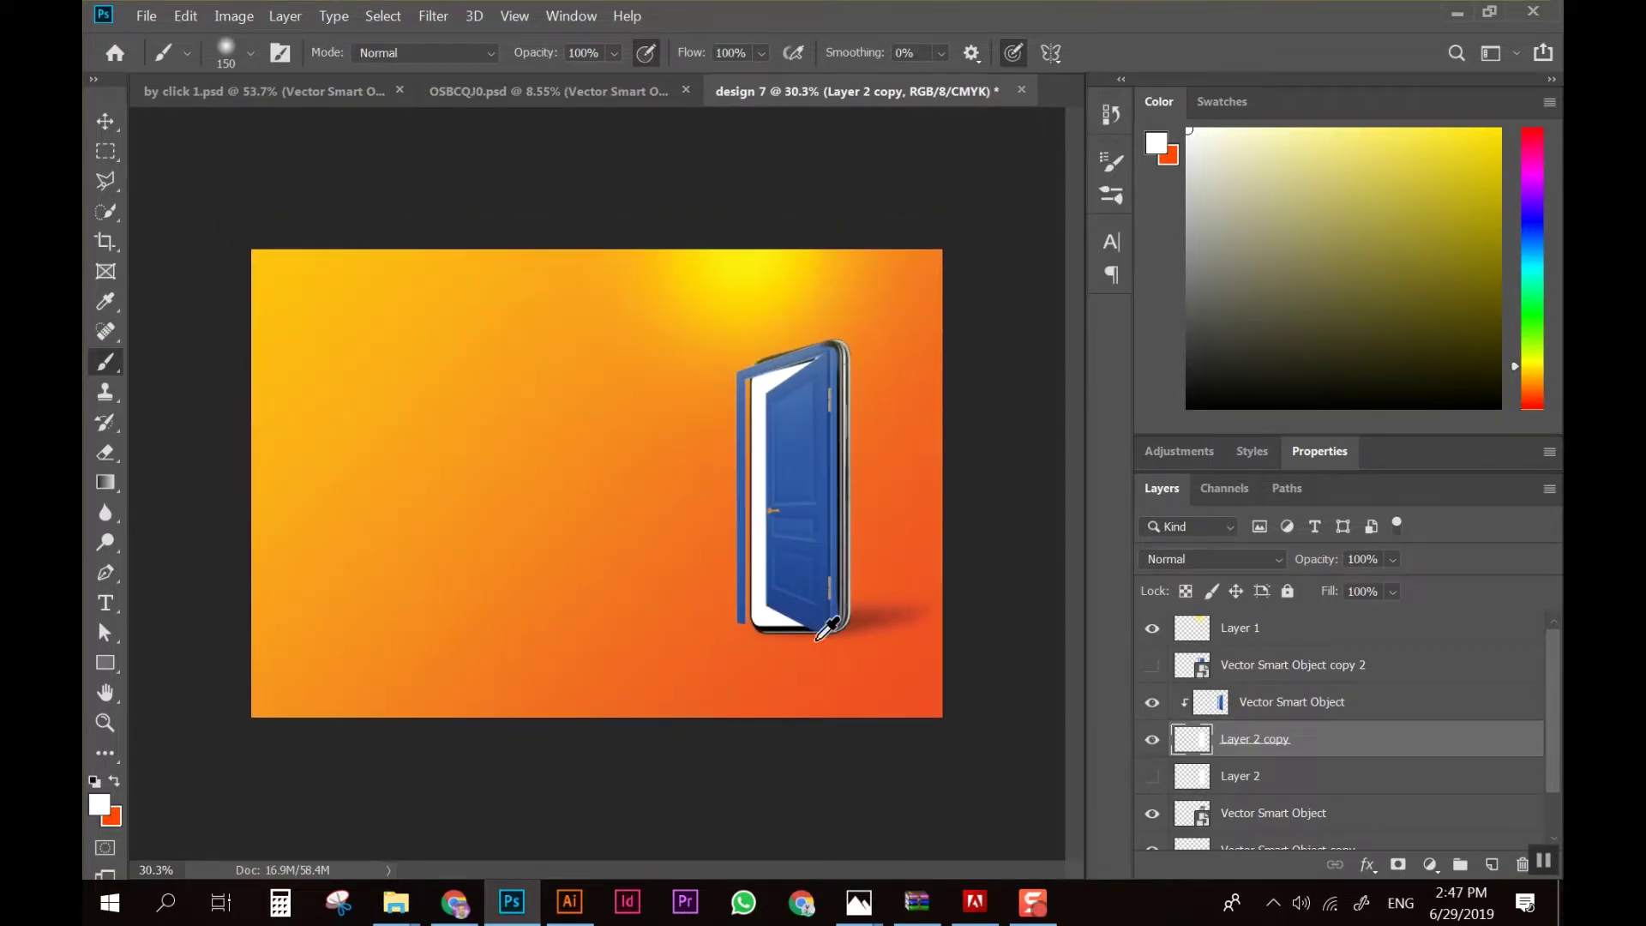
scroll(891, 668, "up", 1)
scroll(940, 696, "up", 2)
key("e")
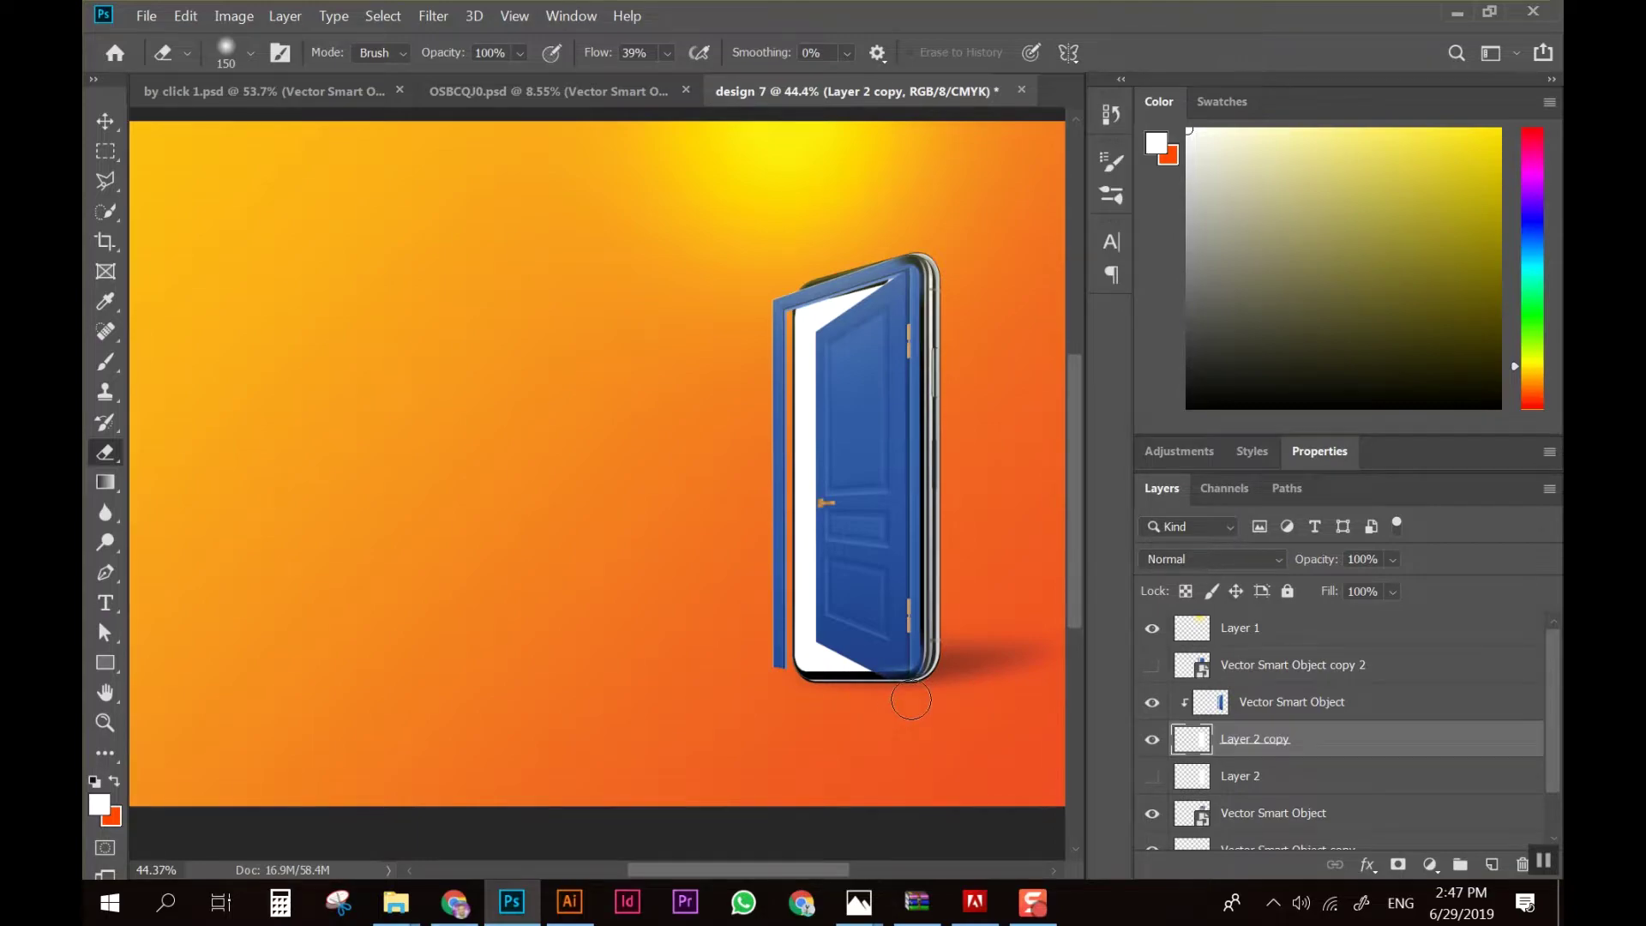
scroll(910, 699, "down", 1)
scroll(904, 703, "up", 1)
scroll(926, 714, "up", 1)
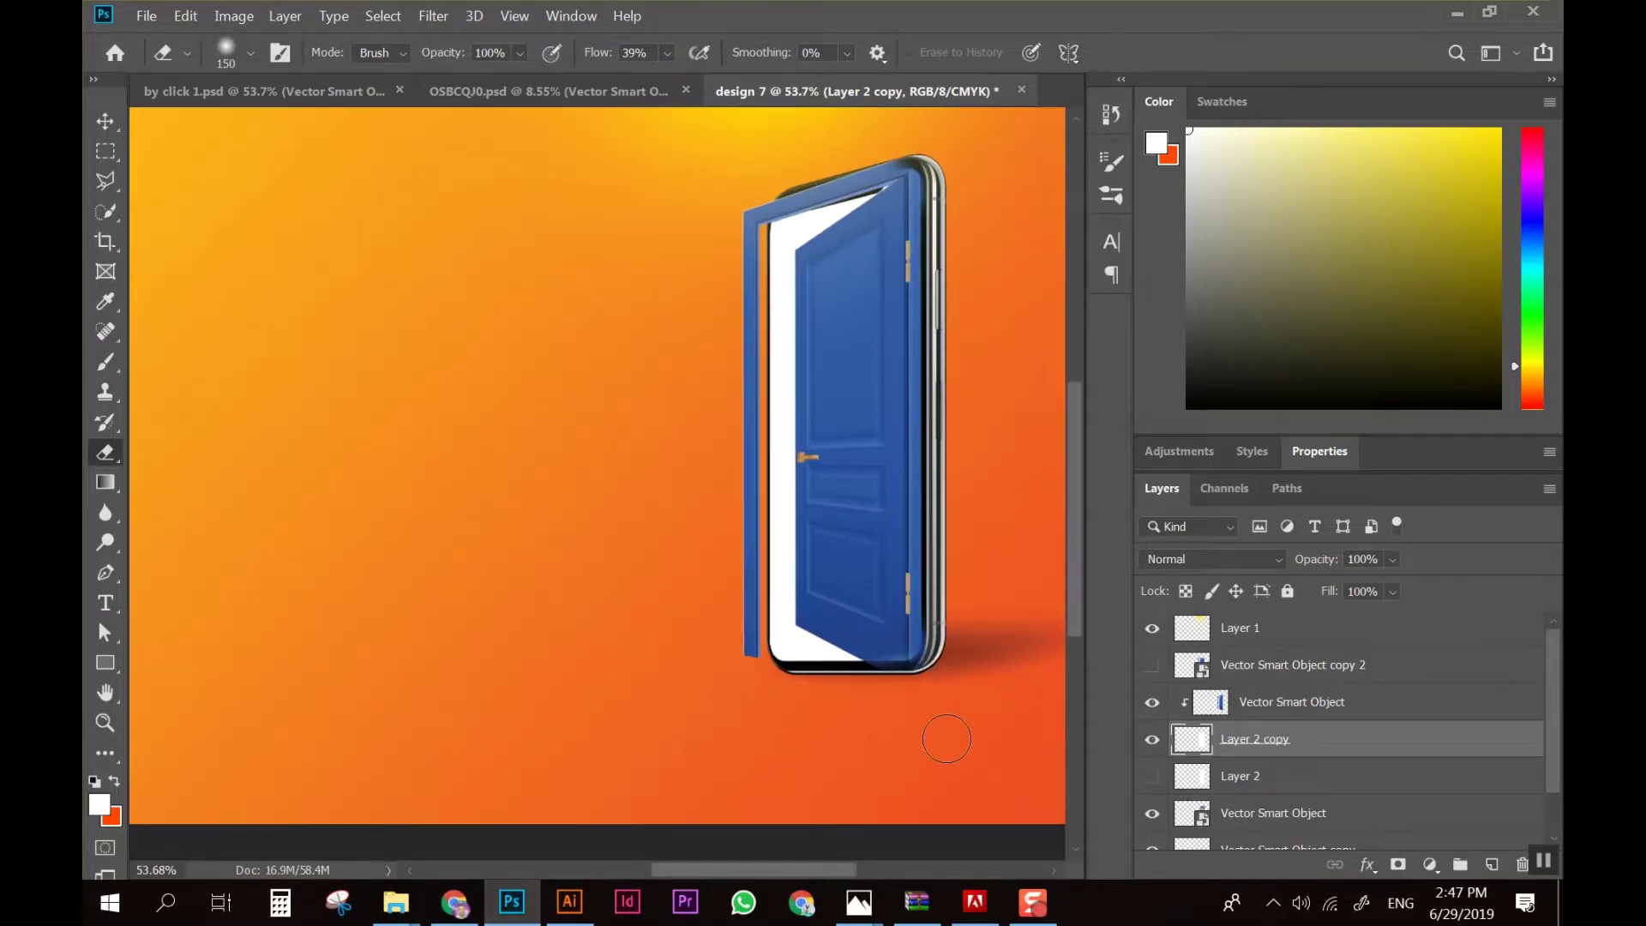
scroll(948, 724, "up", 1)
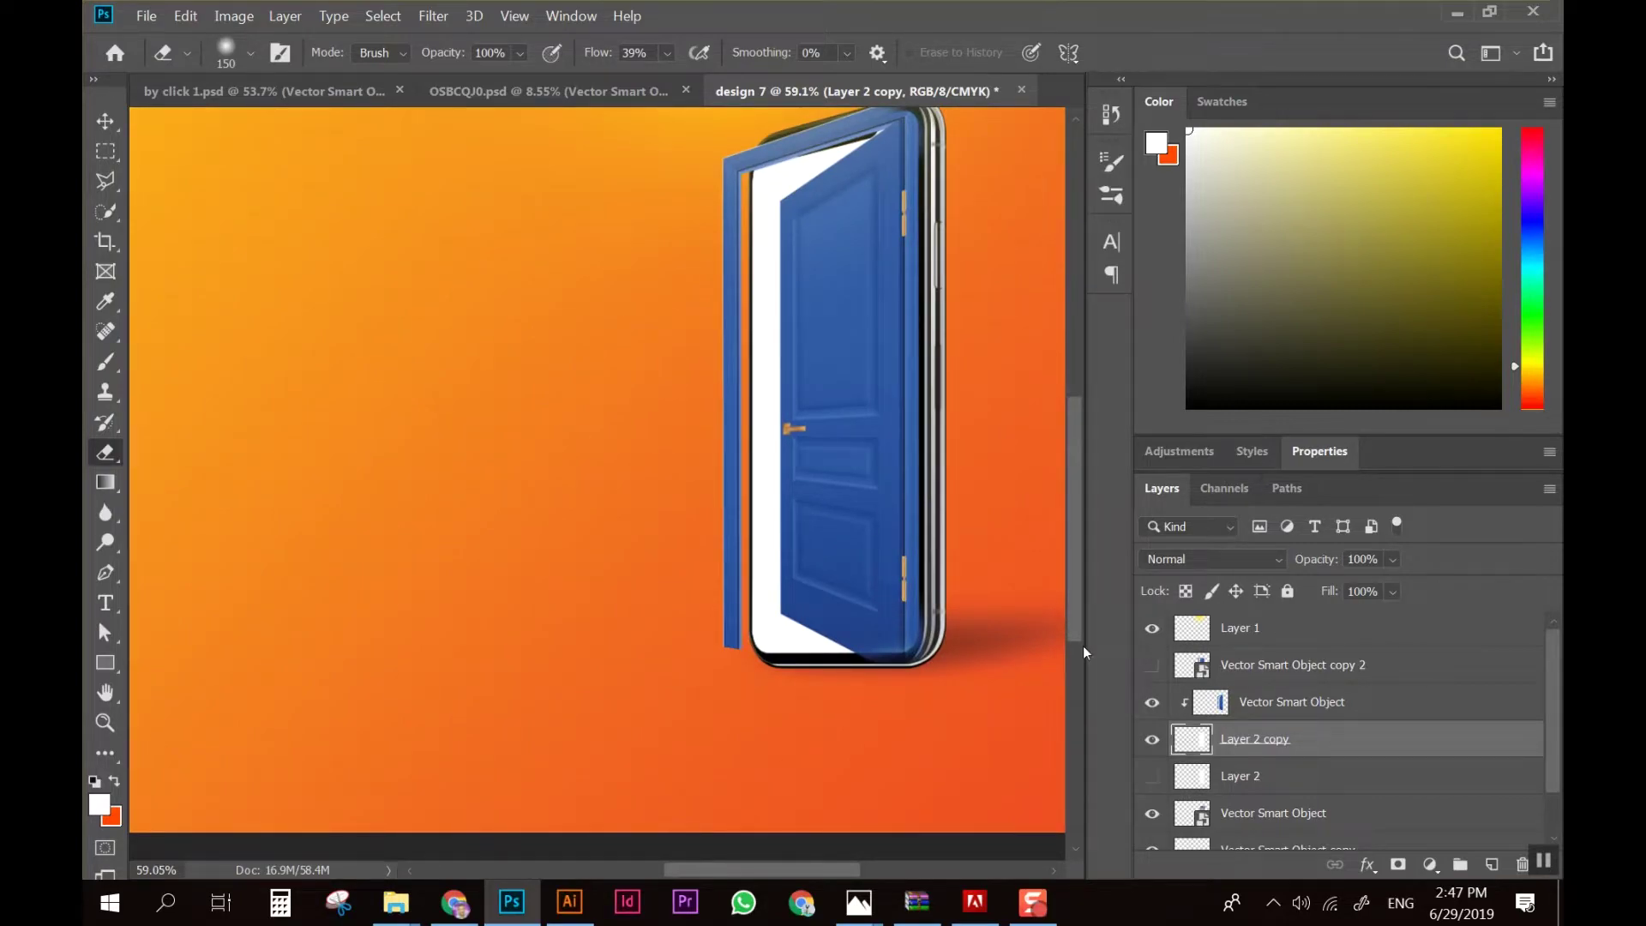
scroll(848, 450, "down", 2)
scroll(857, 457, "down", 1)
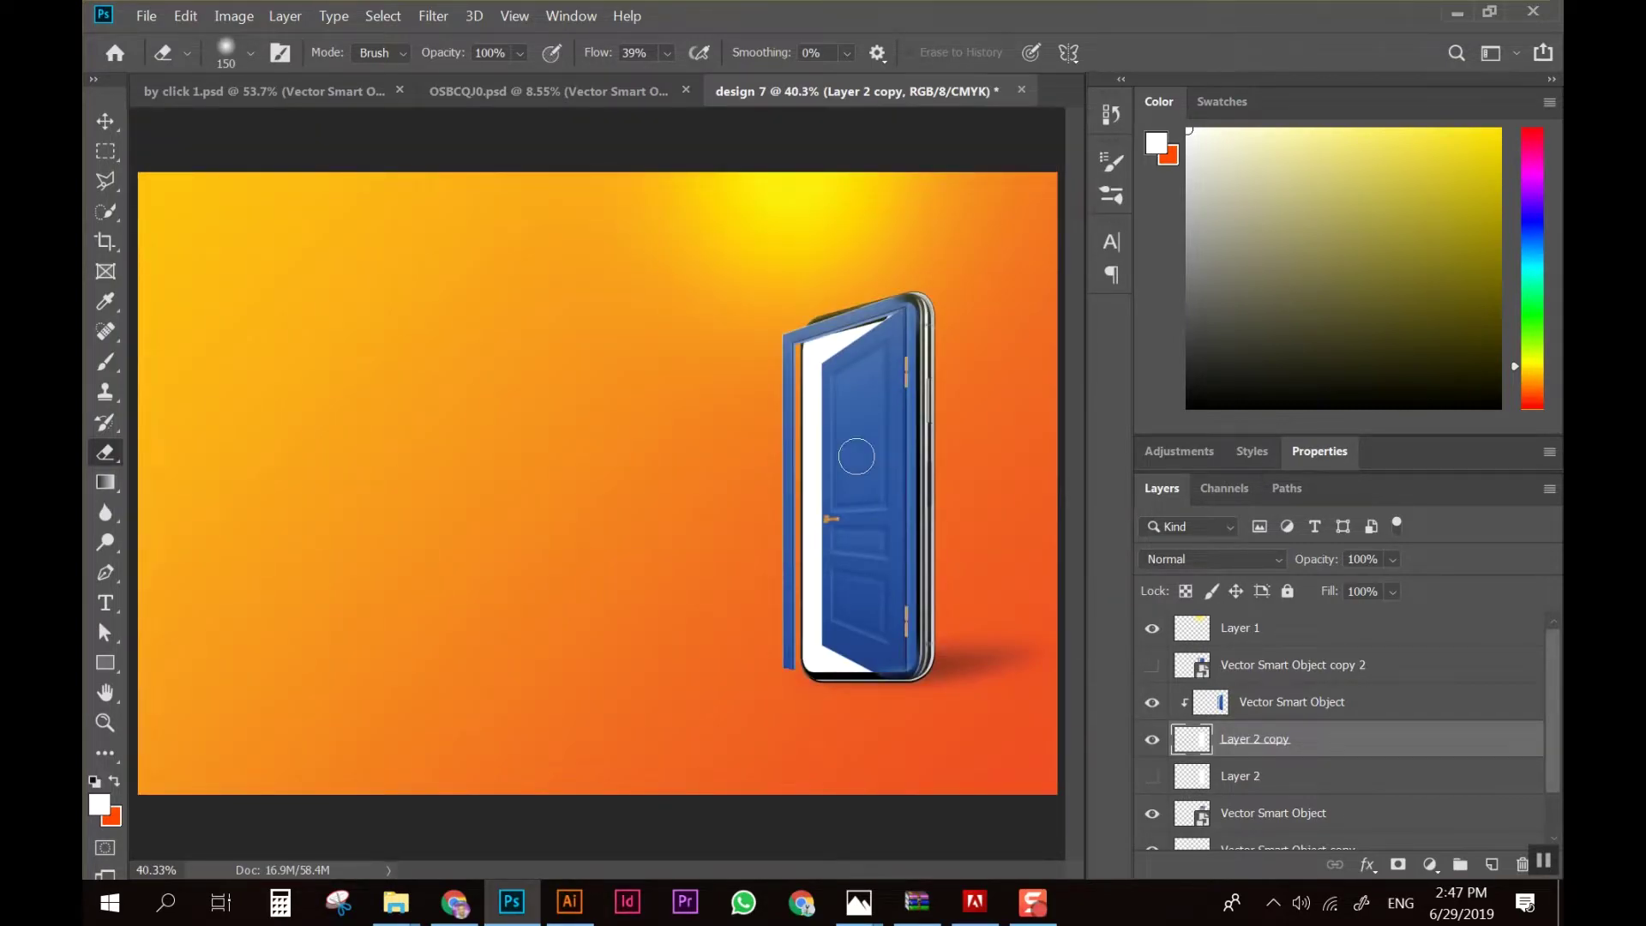
scroll(921, 575, "down", 1)
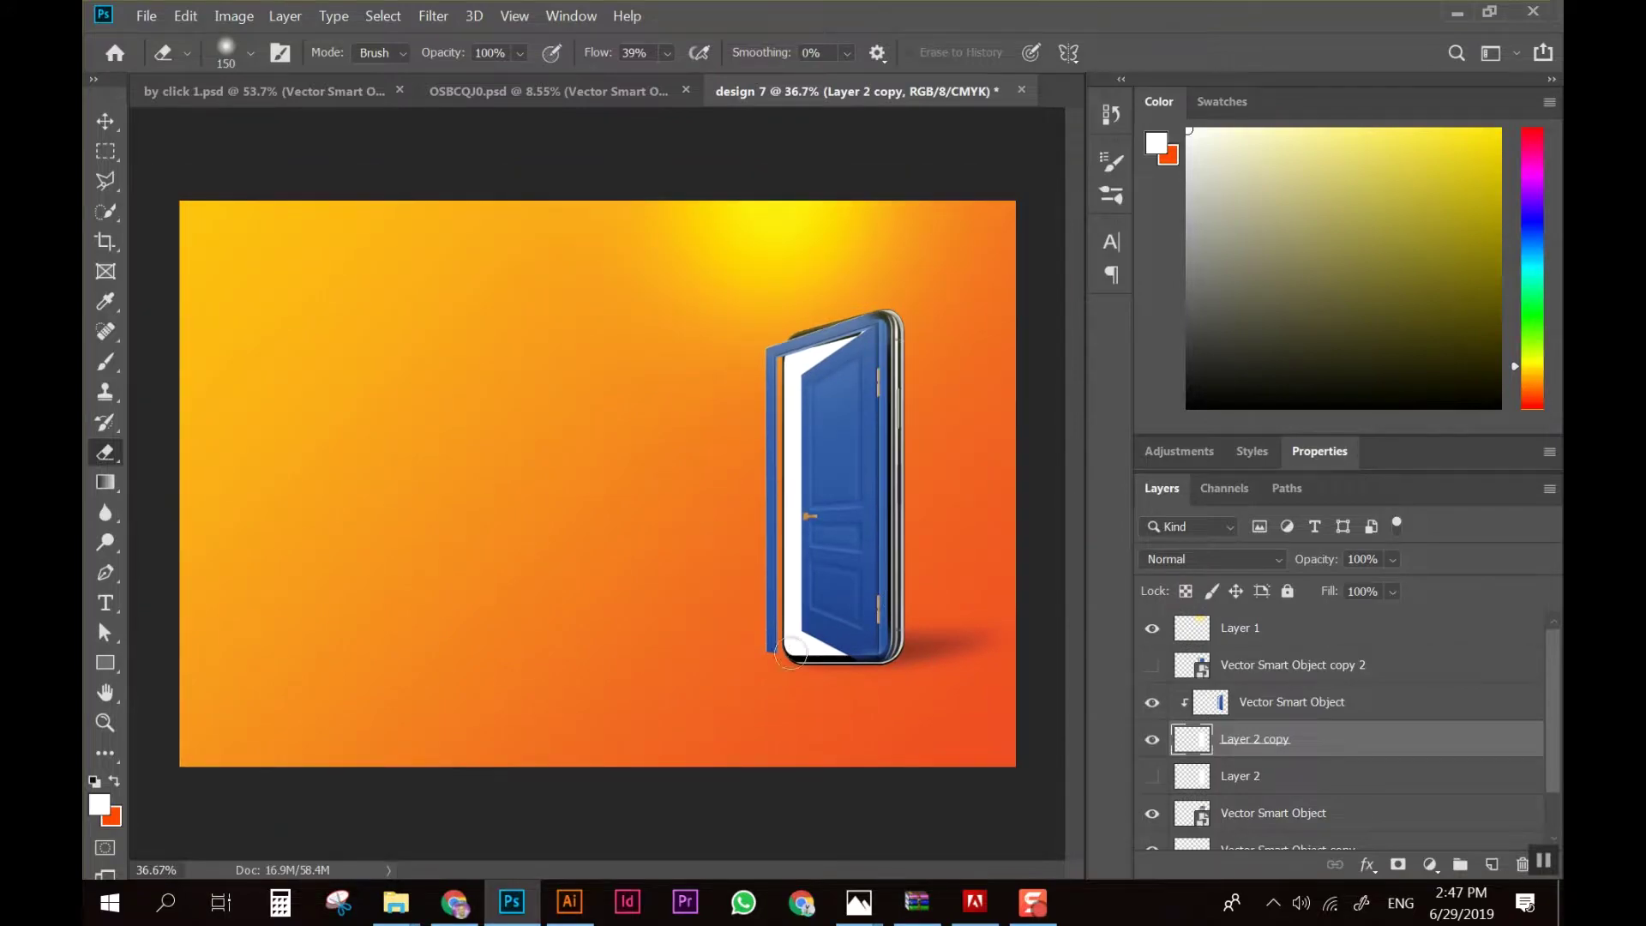
left_click(1269, 711)
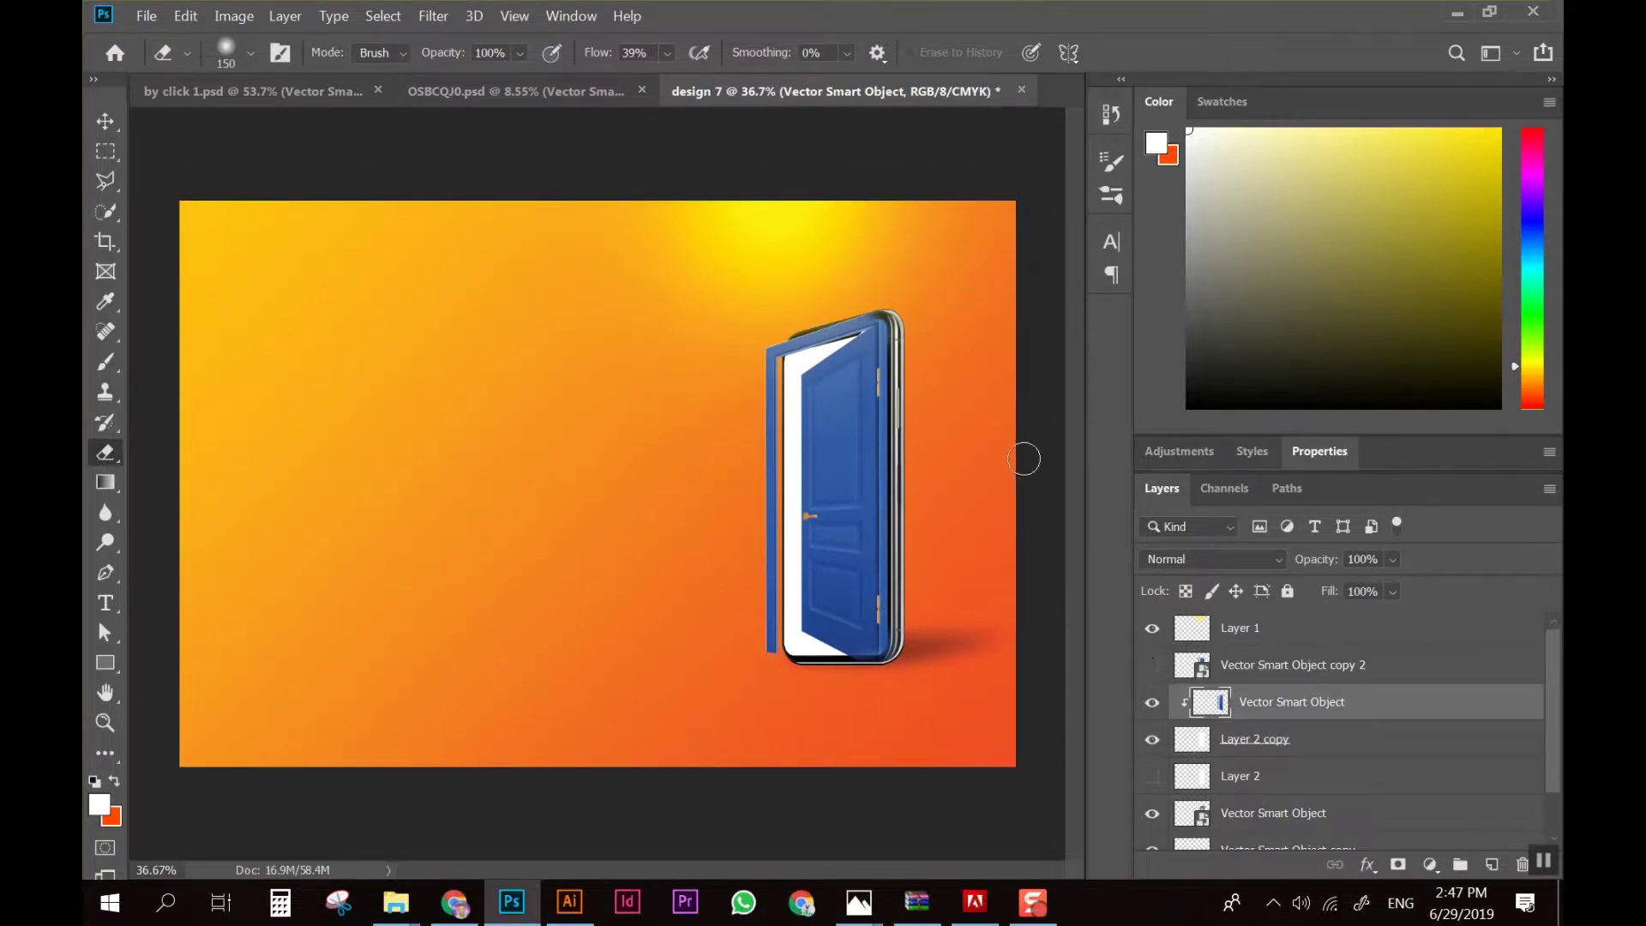
scroll(805, 648, "up", 2)
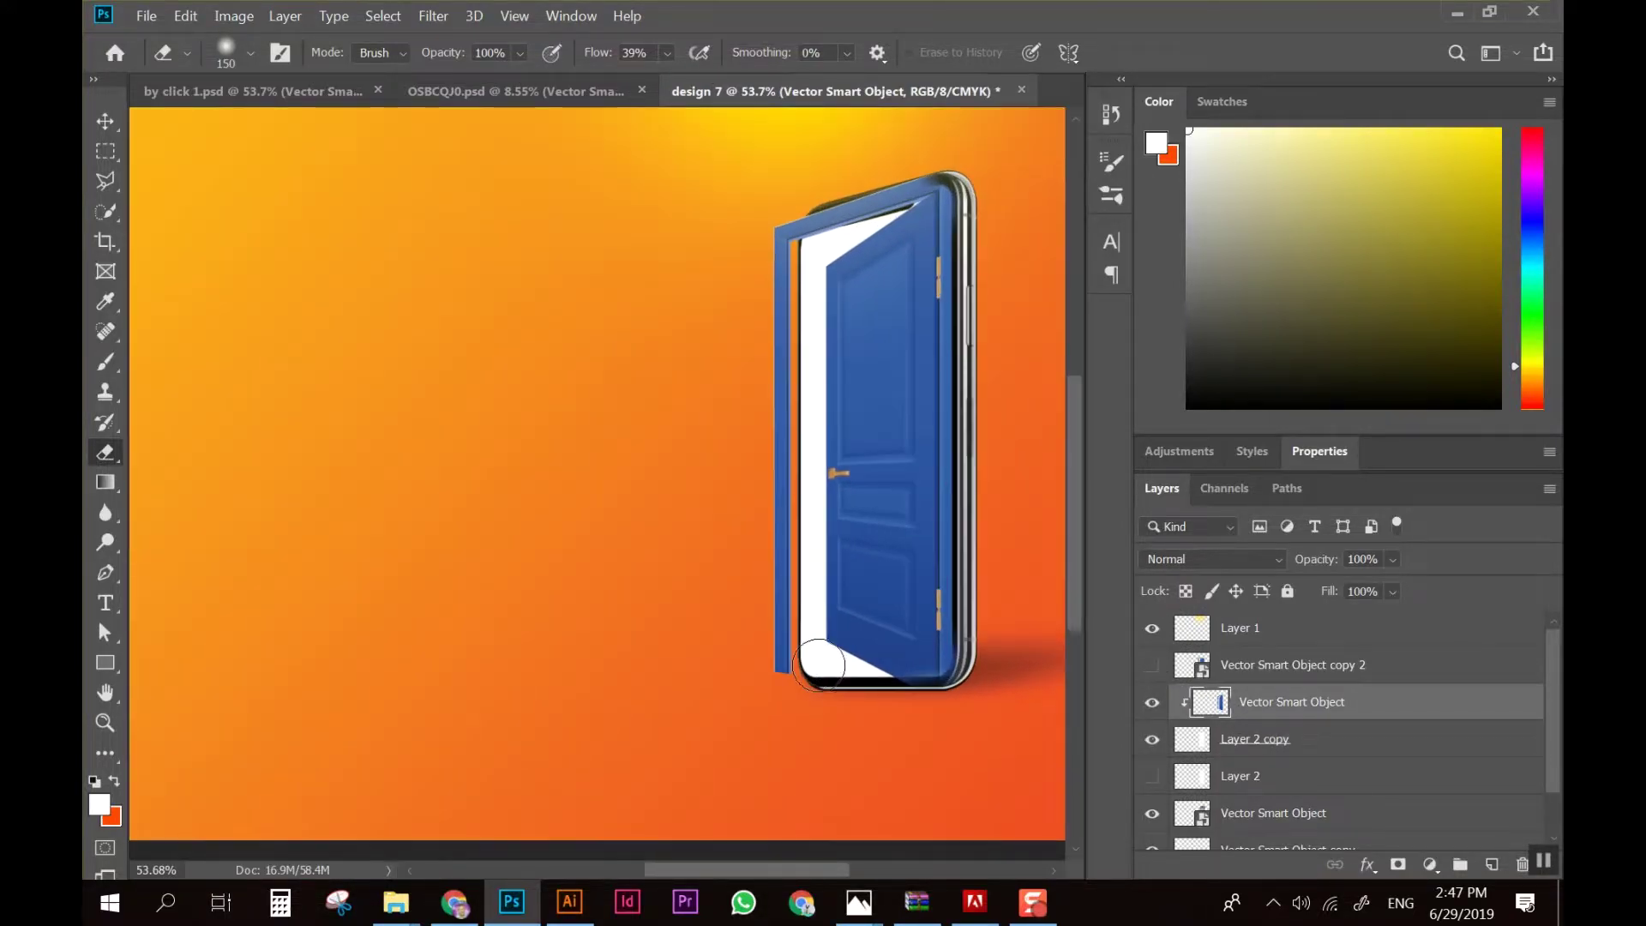
scroll(770, 649, "up", 2)
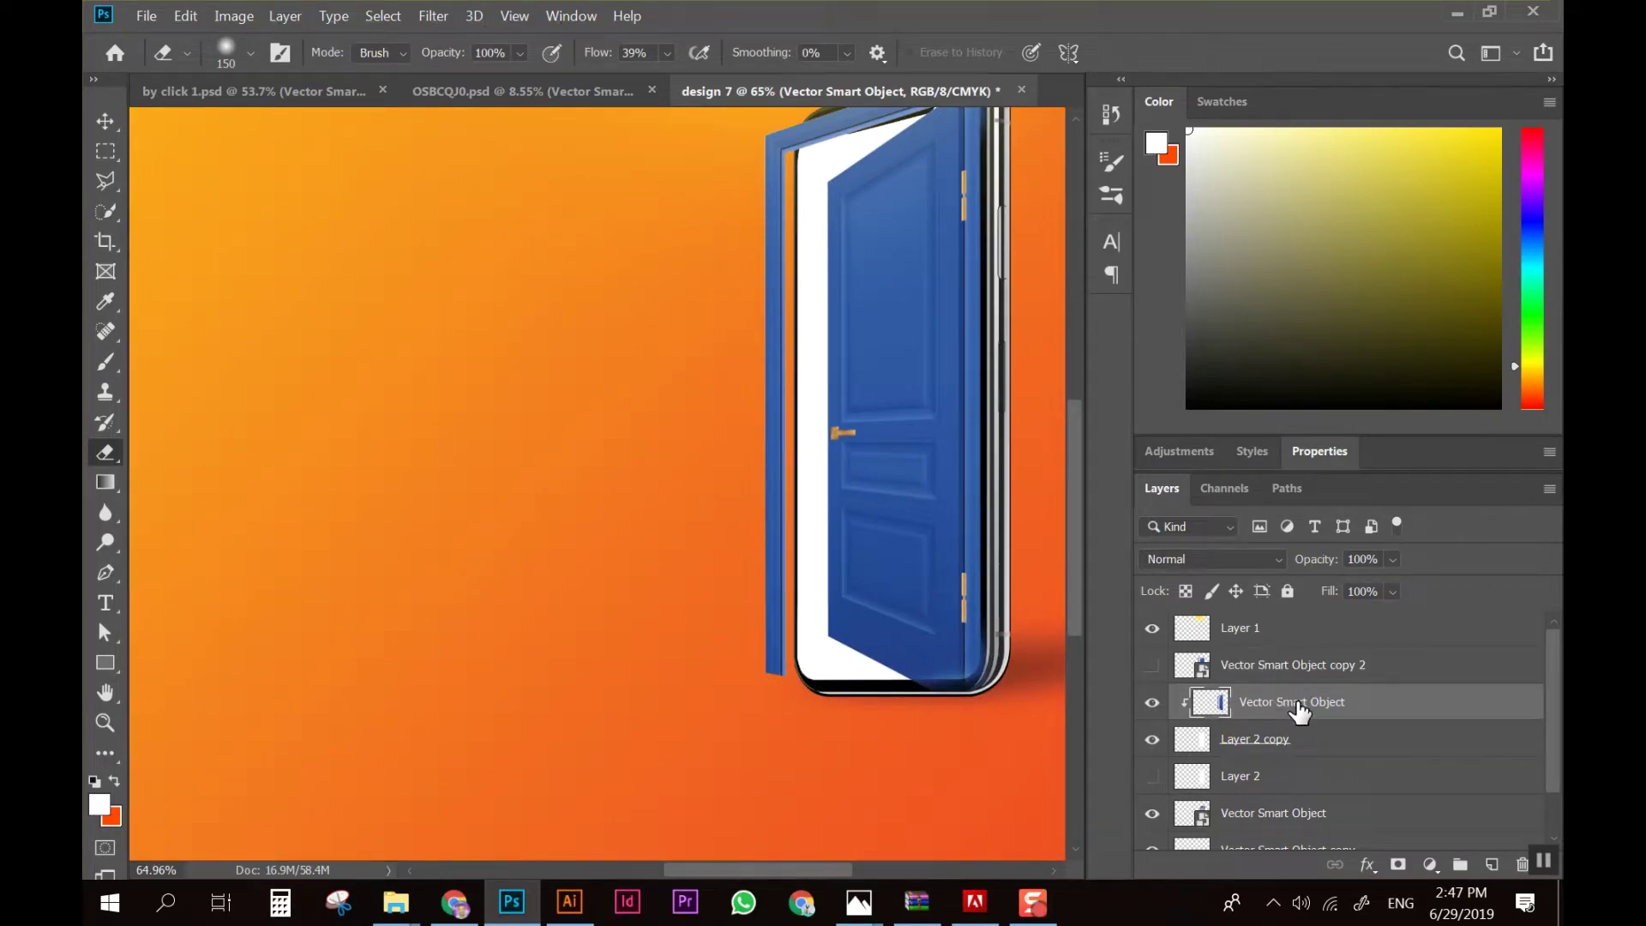
Duplicate the door layer and place the copy between Layer 2 copy and Layer 2
left_click_drag(1299, 705, 1307, 660)
scroll(930, 726, "down", 2)
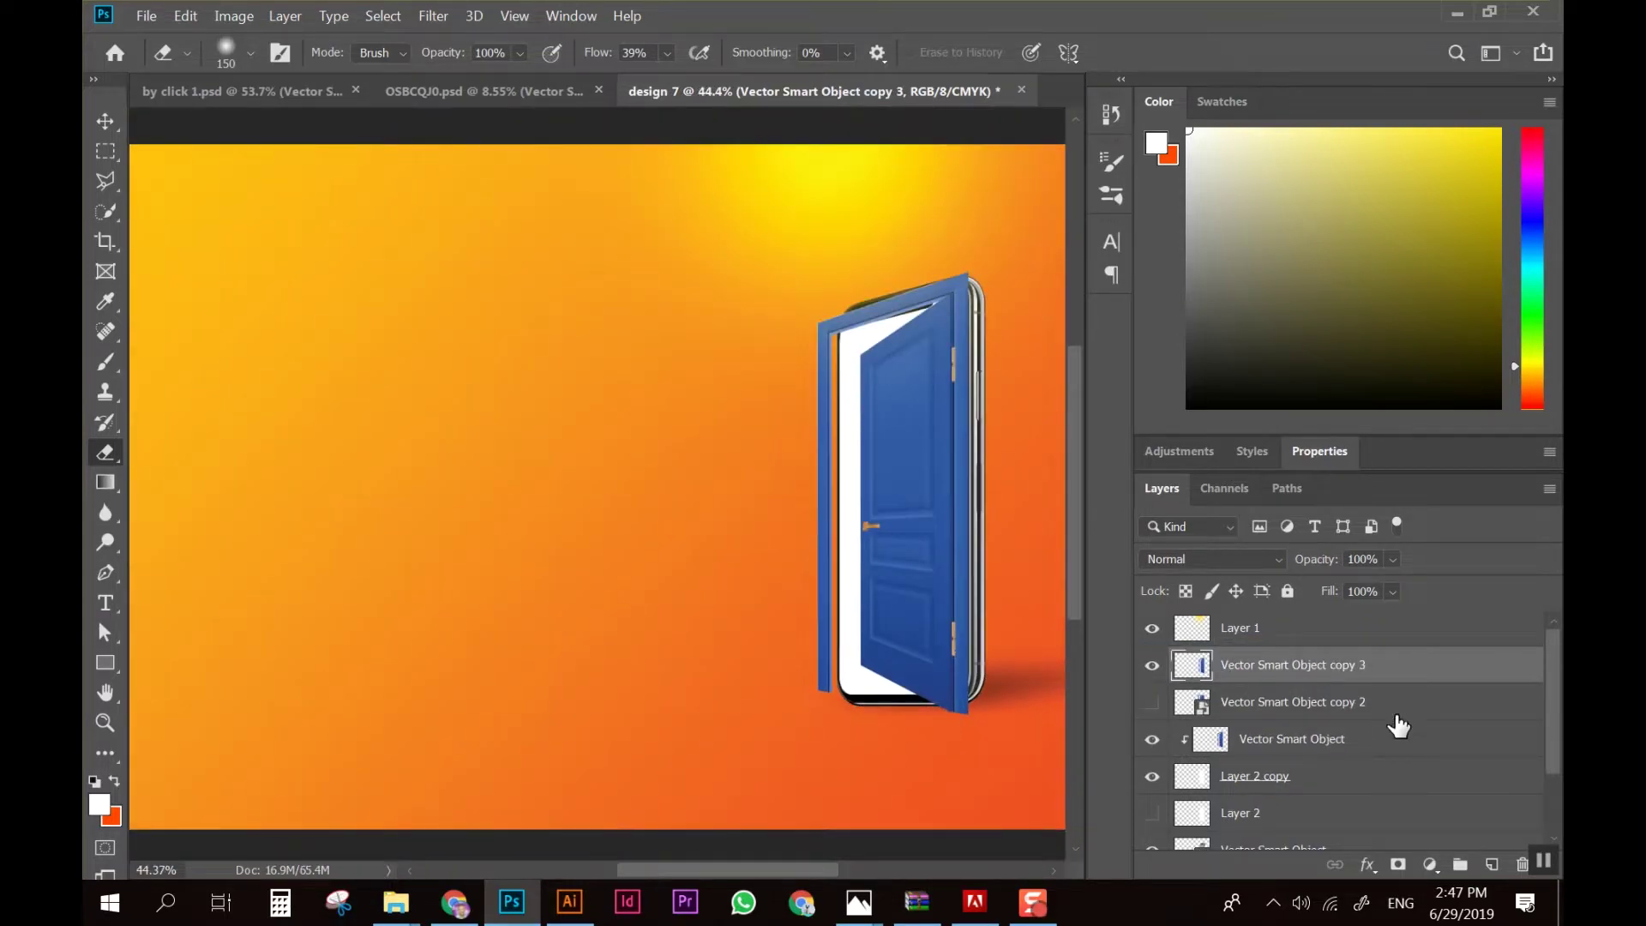
left_click_drag(1304, 671, 1281, 732)
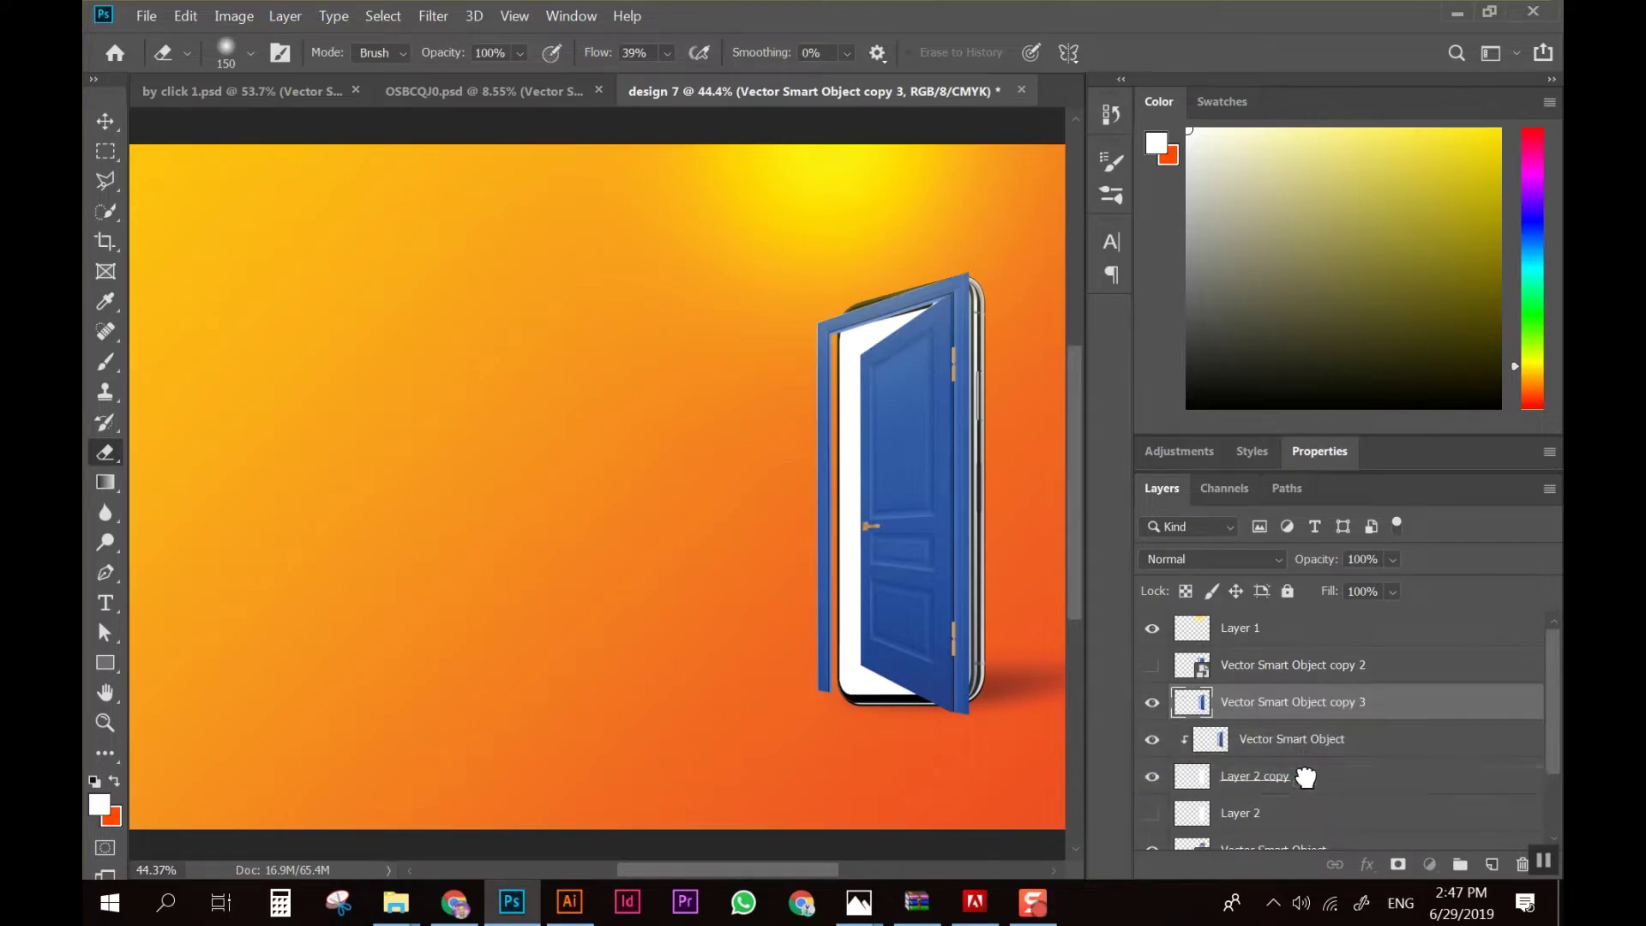
left_click_drag(1281, 733, 1303, 776)
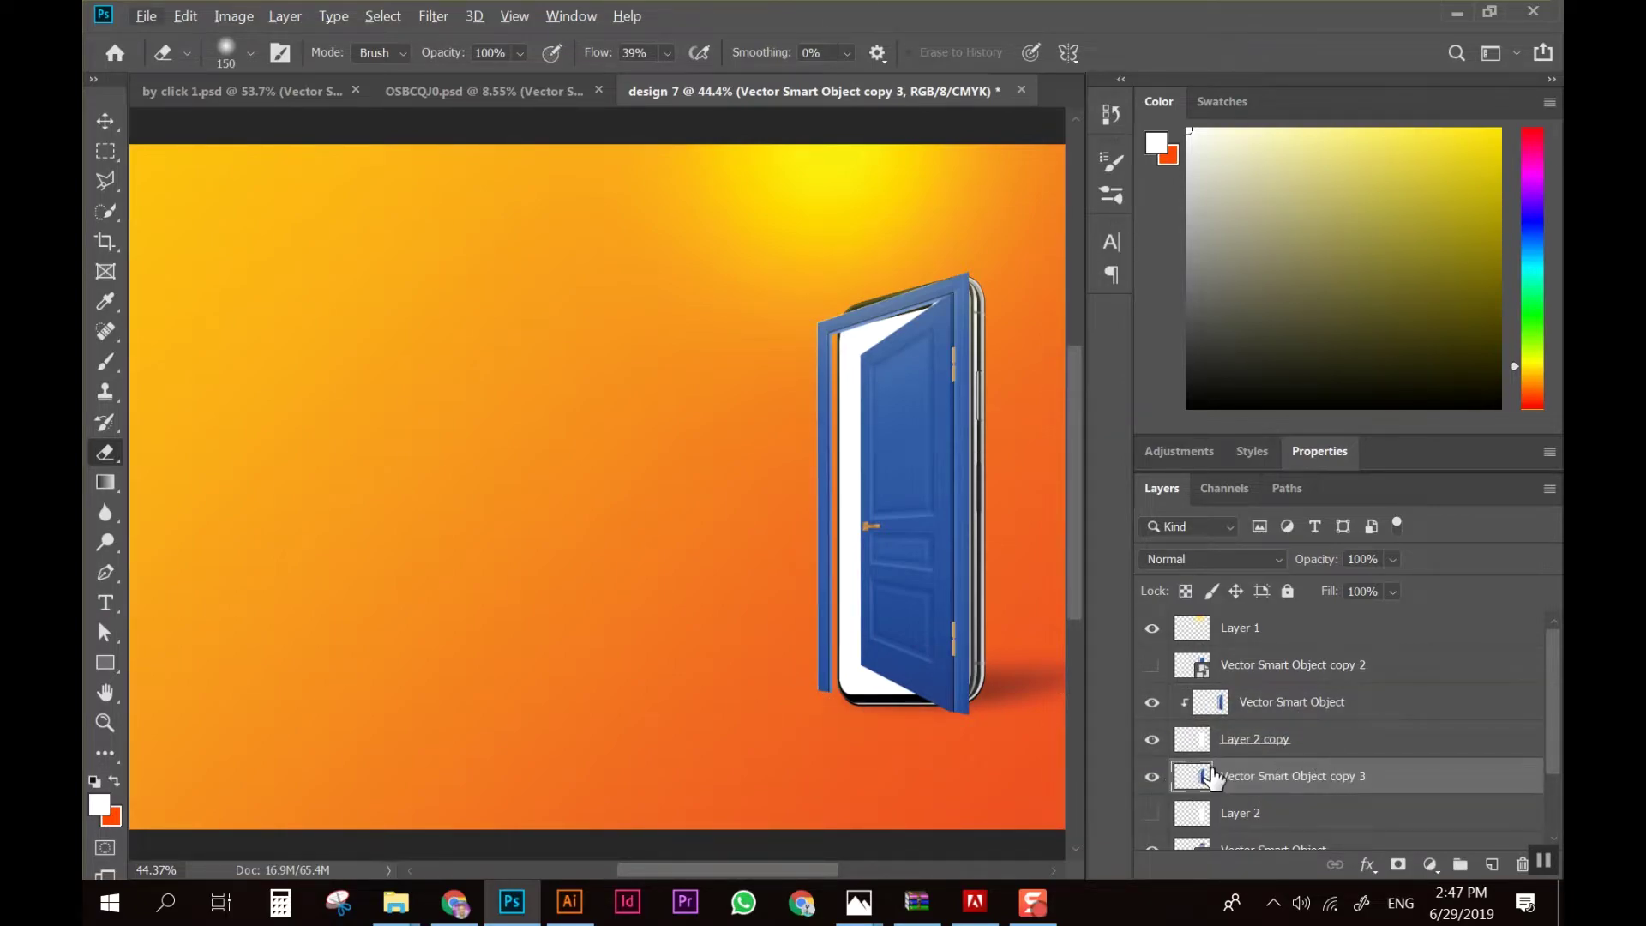
double_click(1286, 775)
left_click(1380, 753)
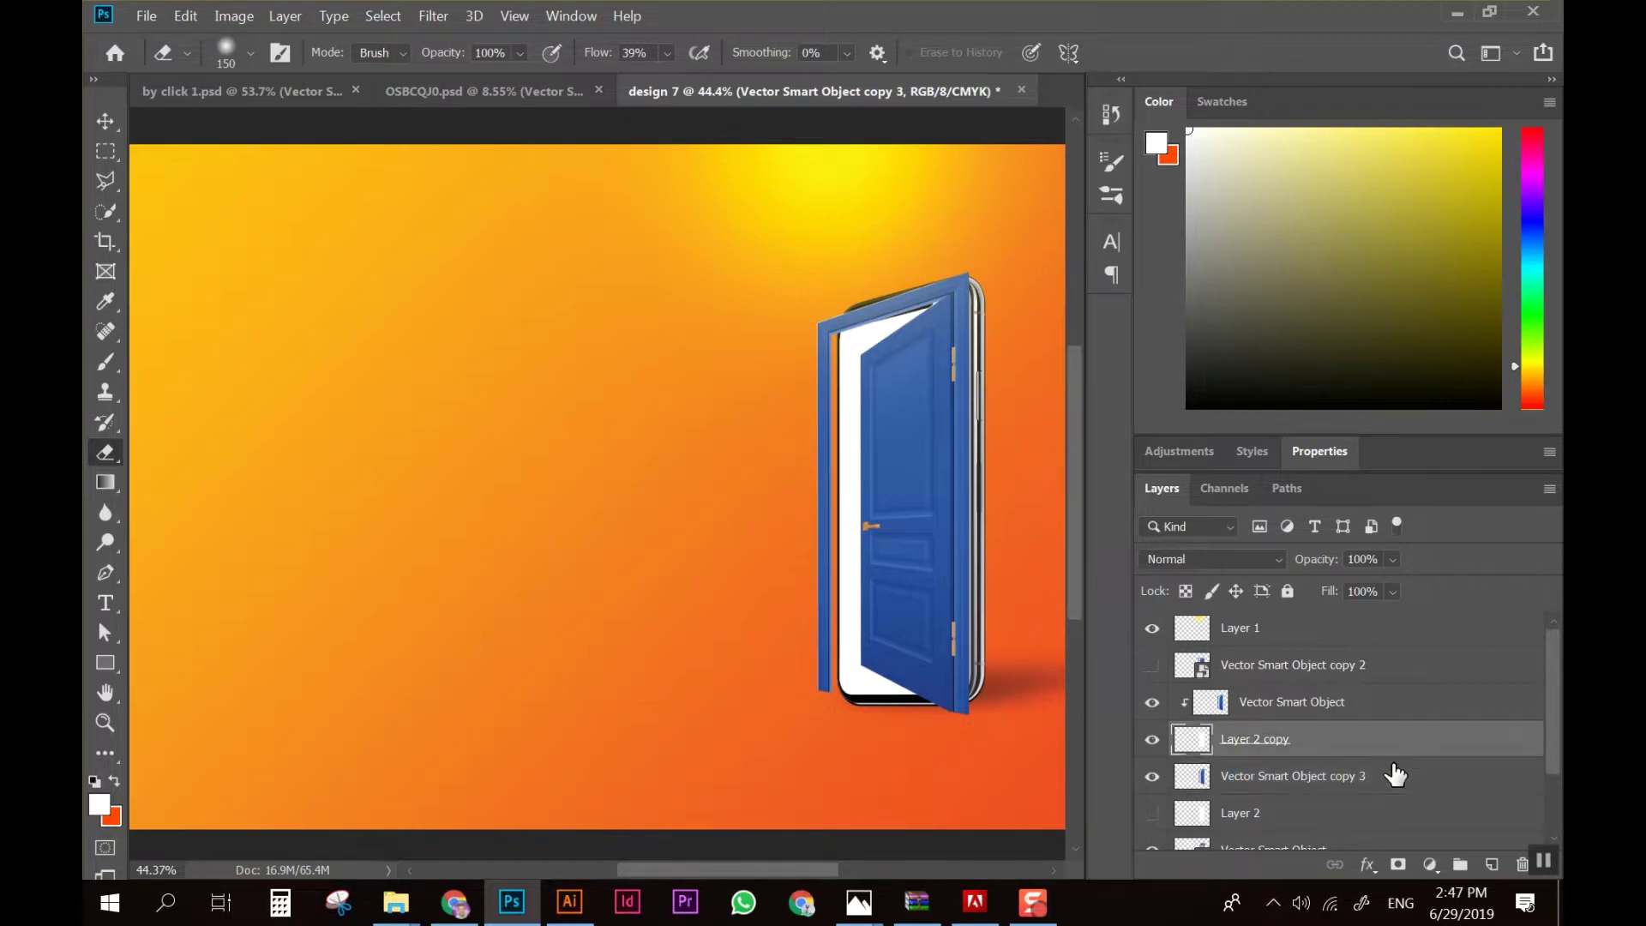
Give the copy a black Color Overlay and rasterize its layer style into a silhouette
double_click(1318, 735)
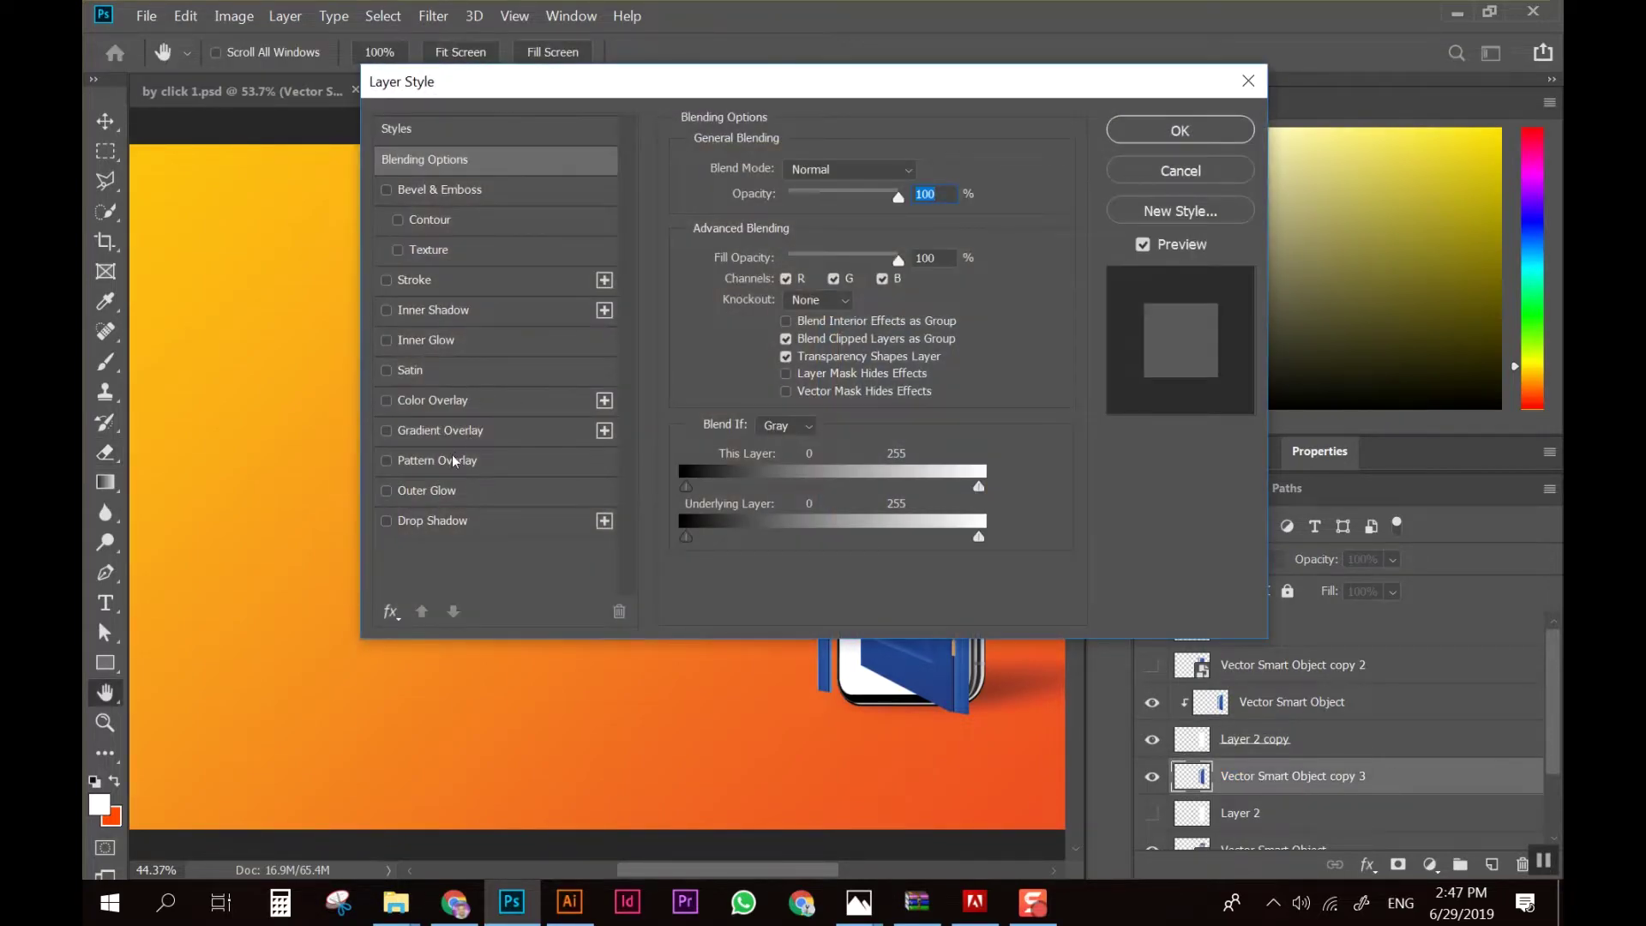
left_click(435, 406)
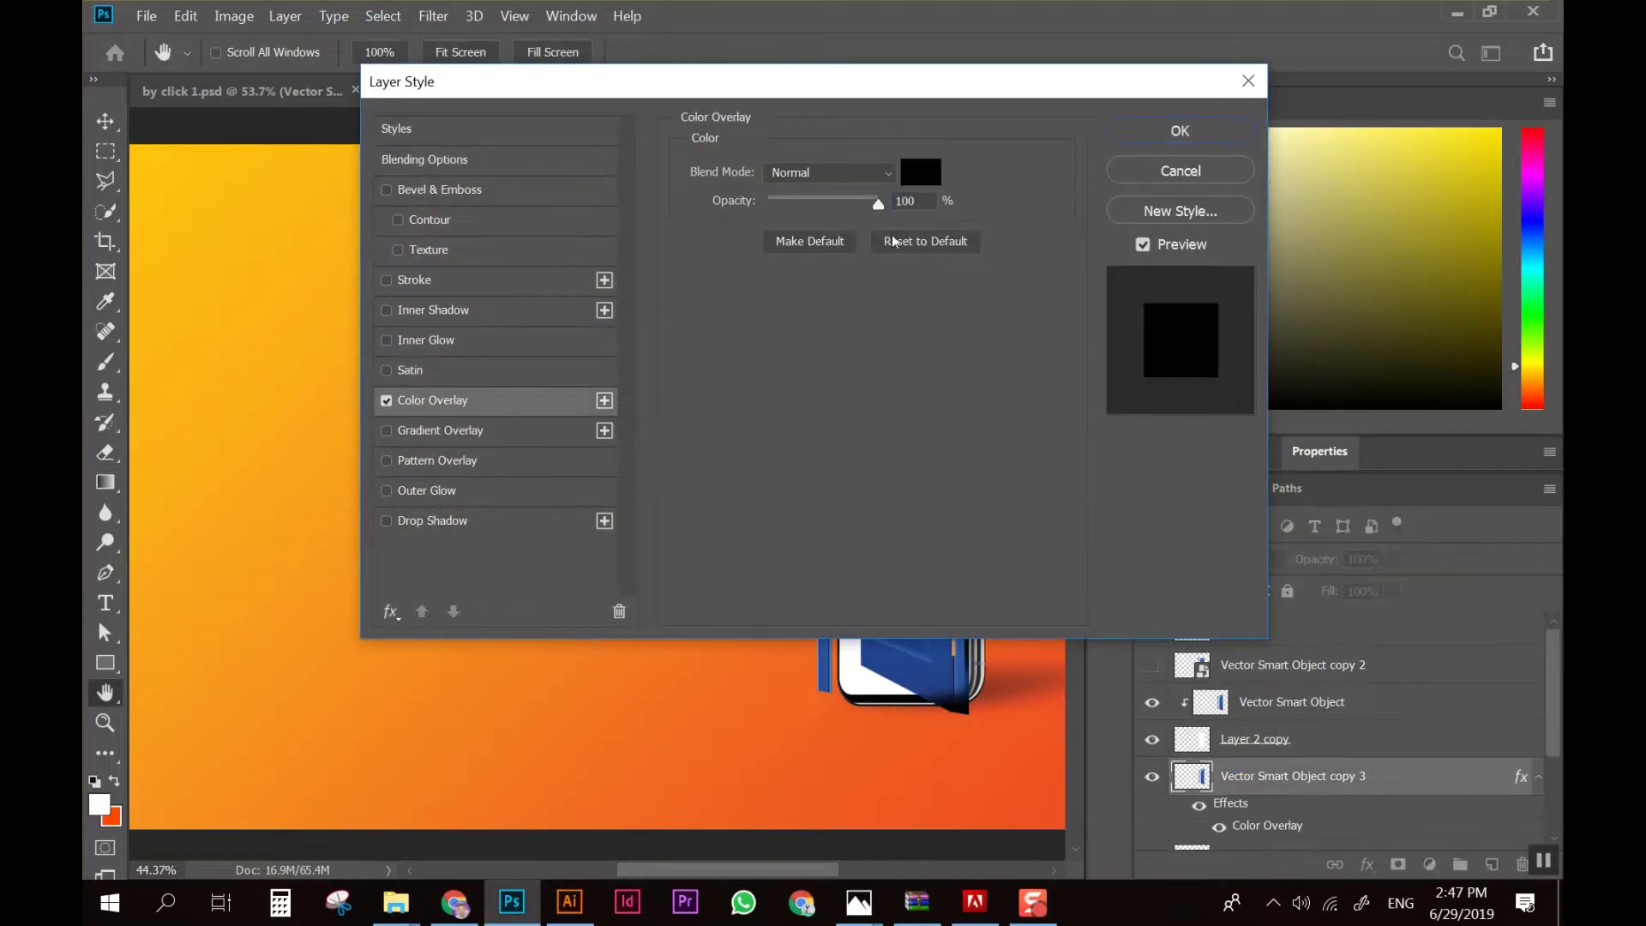
left_click(1178, 131)
key("e")
right_click(1304, 780)
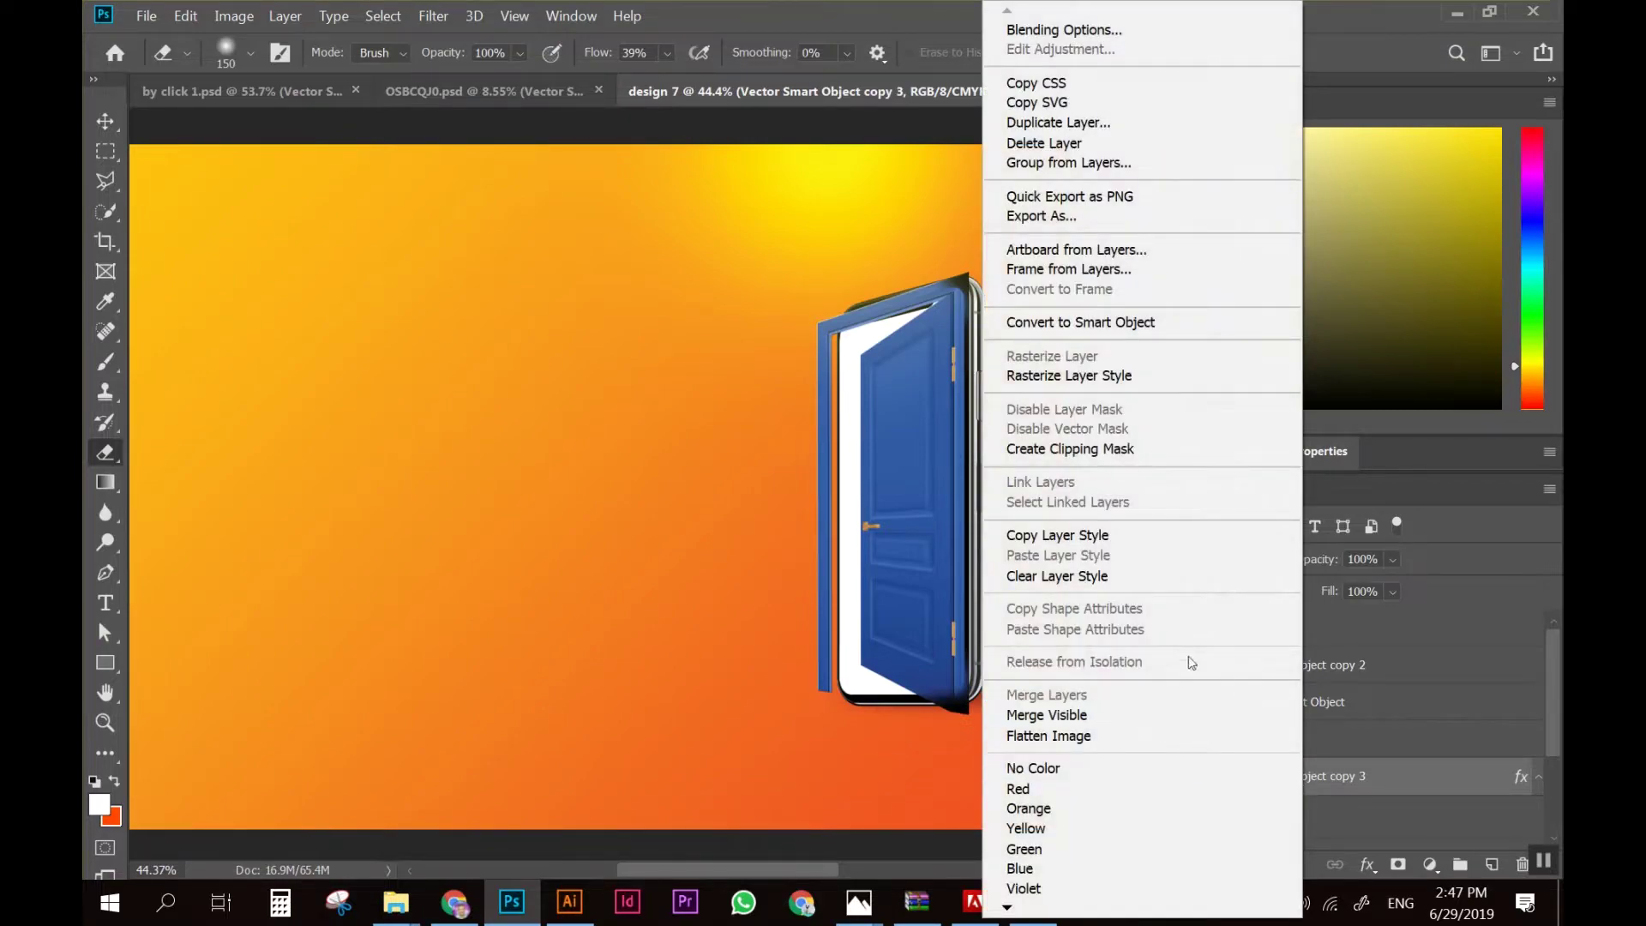
left_click(1059, 379)
scroll(884, 643, "down", 3)
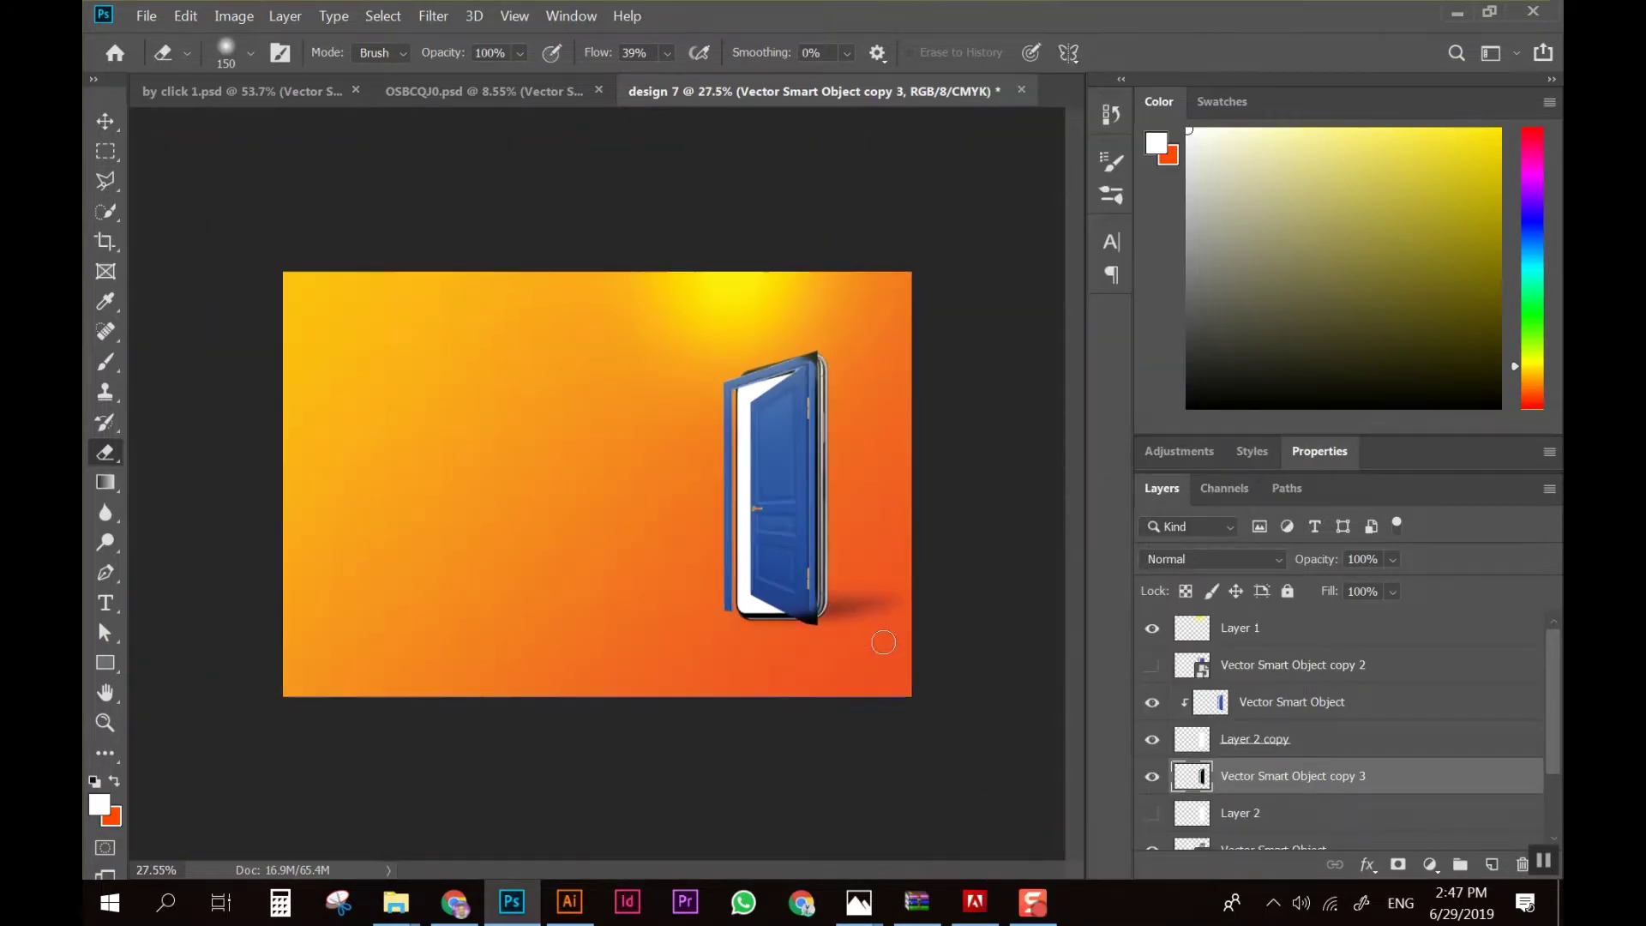
Skew the black silhouette down flat onto the floor
key("ctrl+t")
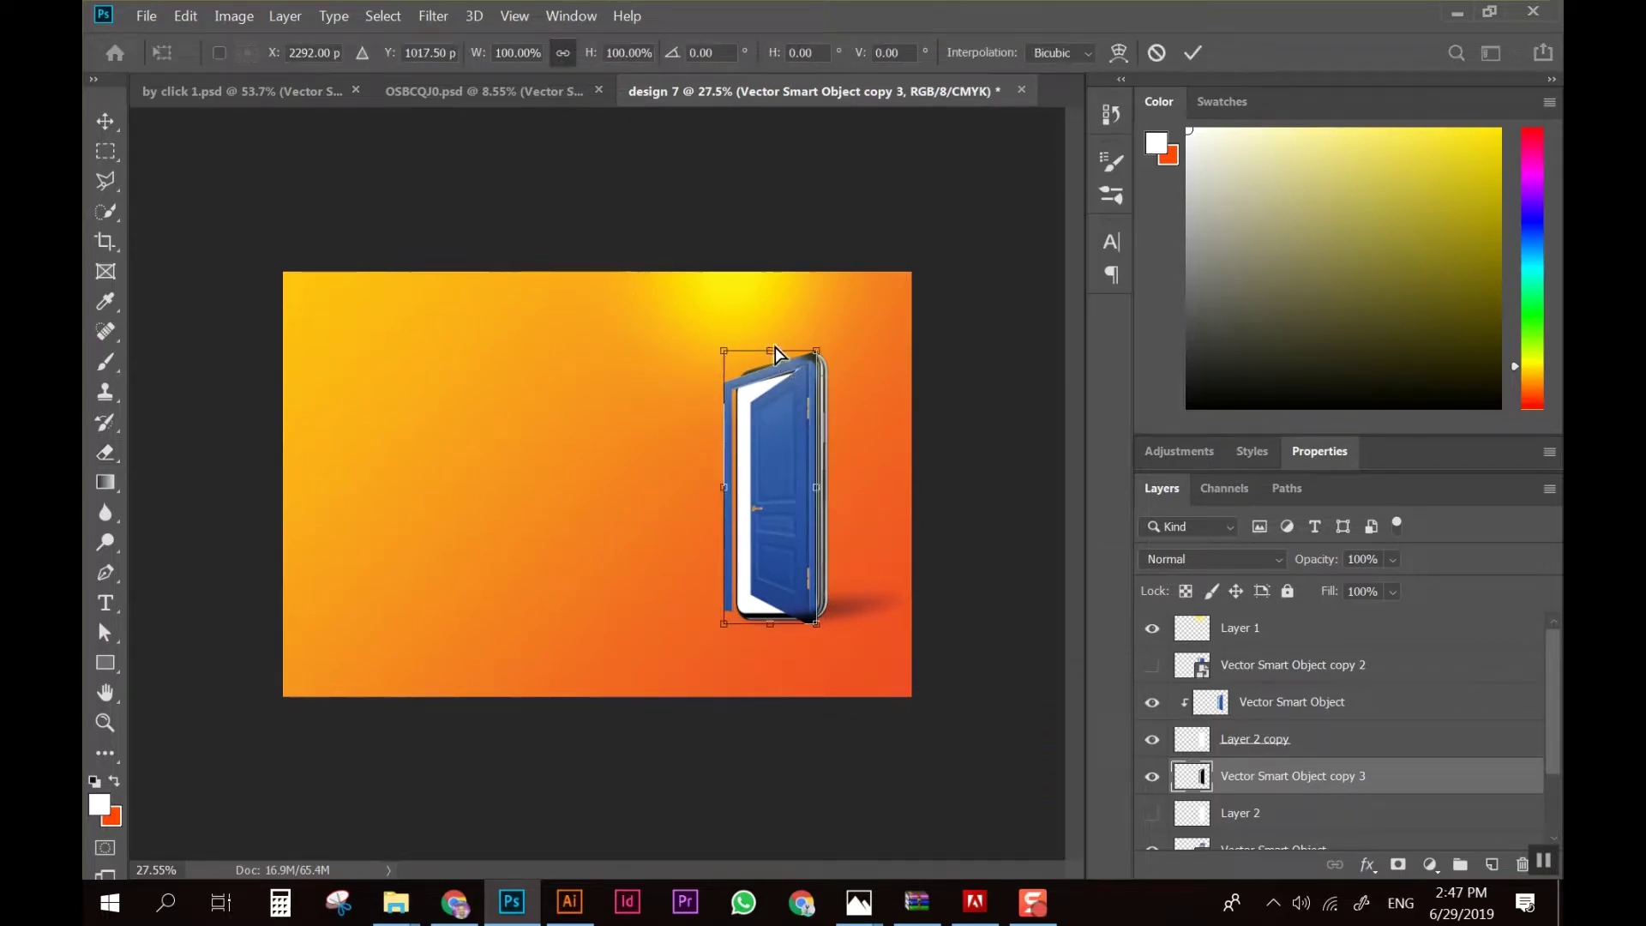
mouse_move(770, 351)
left_mouse_down()
mouse_move(922, 569)
mouse_move(841, 591)
left_mouse_up()
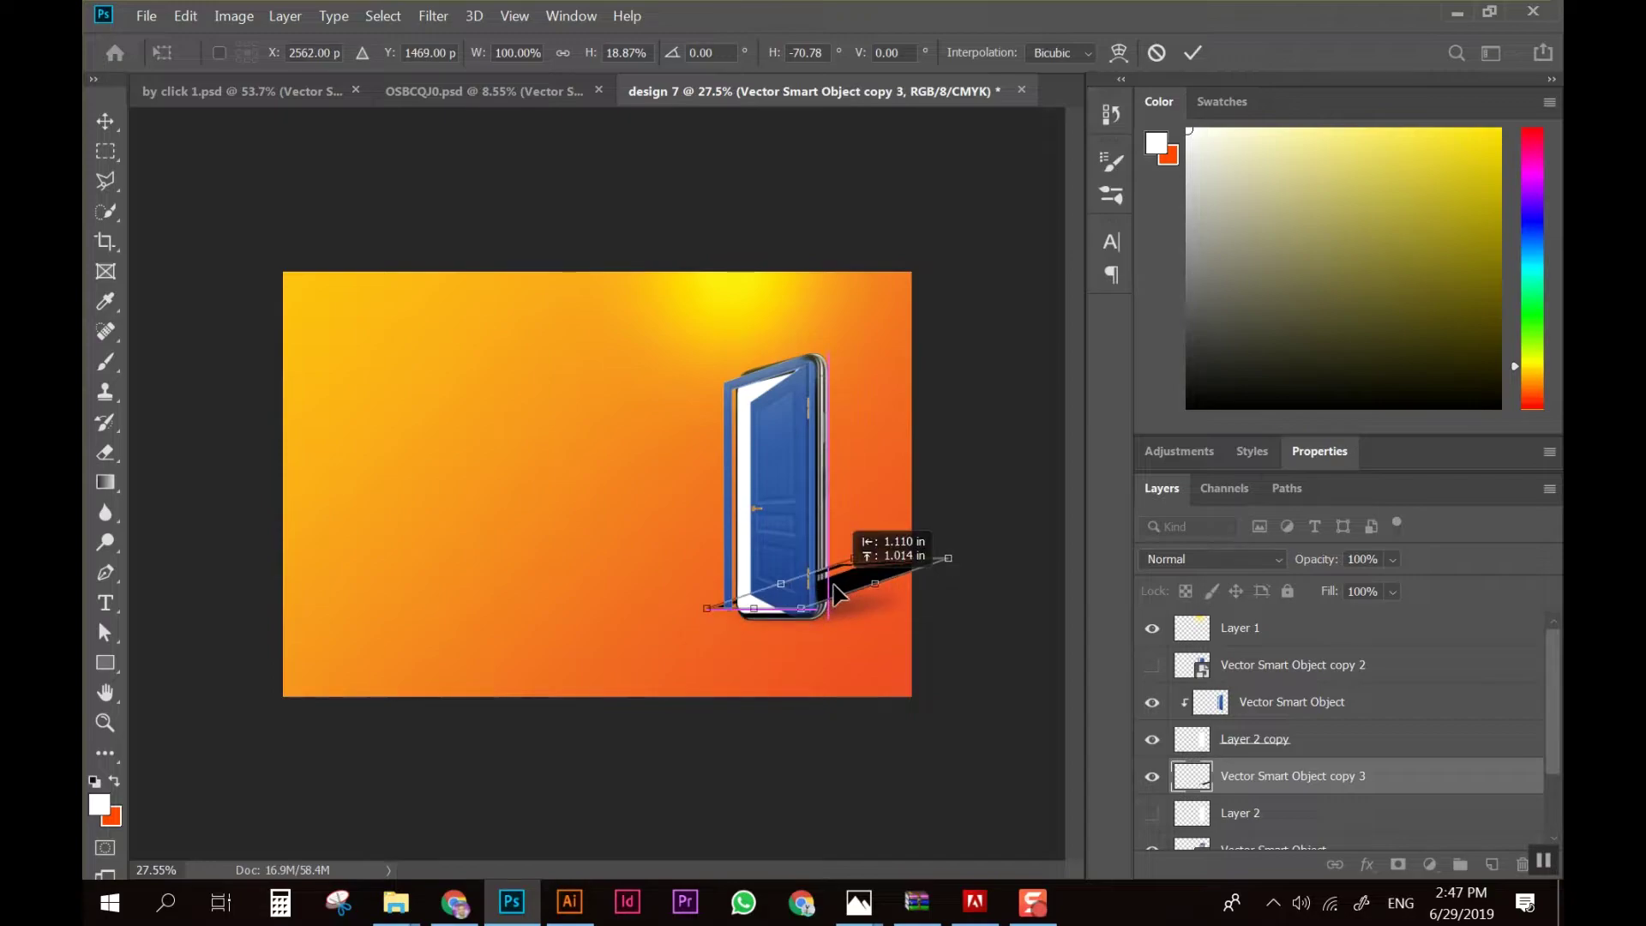
scroll(772, 652, "up", 3)
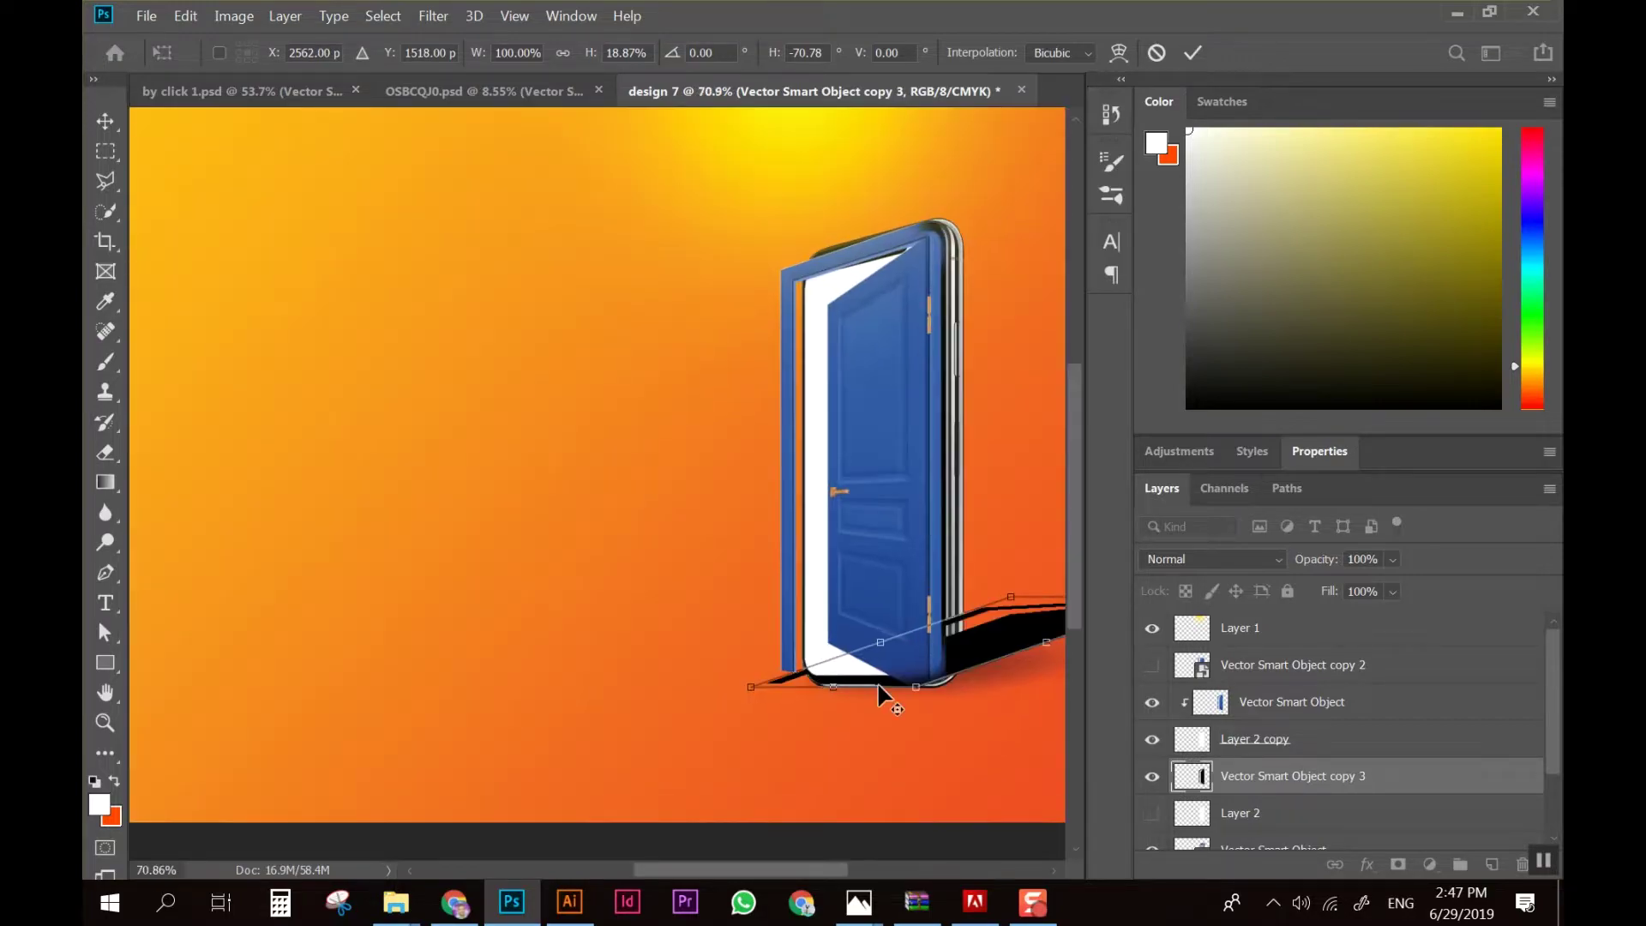
scroll(882, 687, "up", 3)
scroll(672, 768, "right", 5)
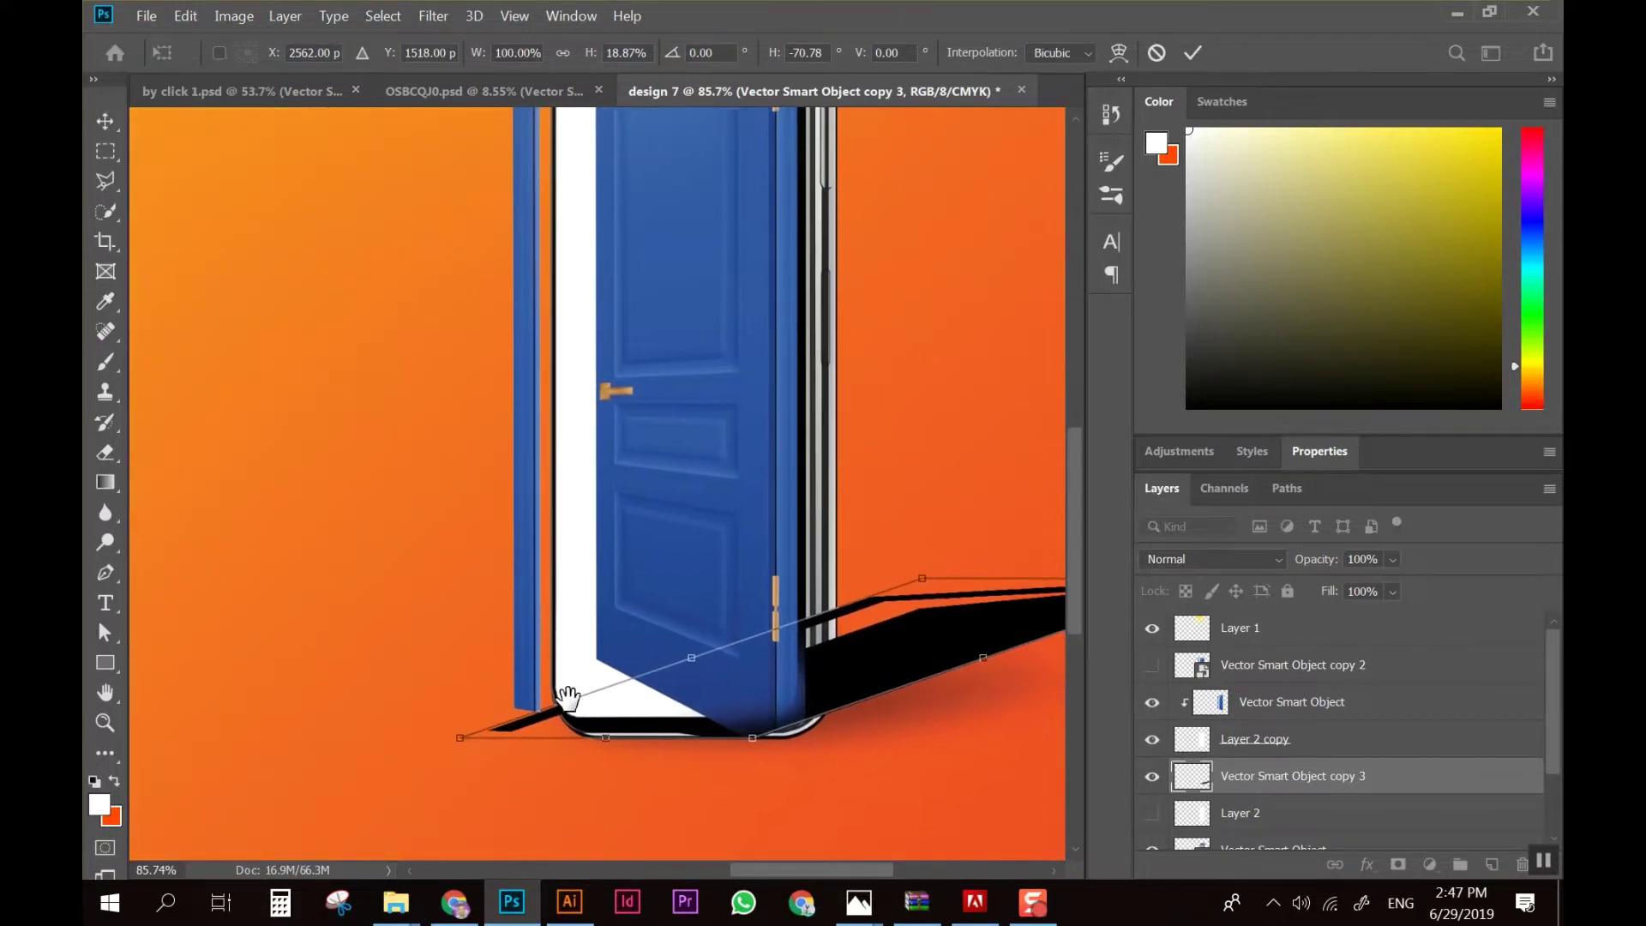
scroll(600, 729, "up", 1)
Resize and shift the skewed shadow so it extends right from the phone, and commit it
left_click_drag(851, 667, 877, 645)
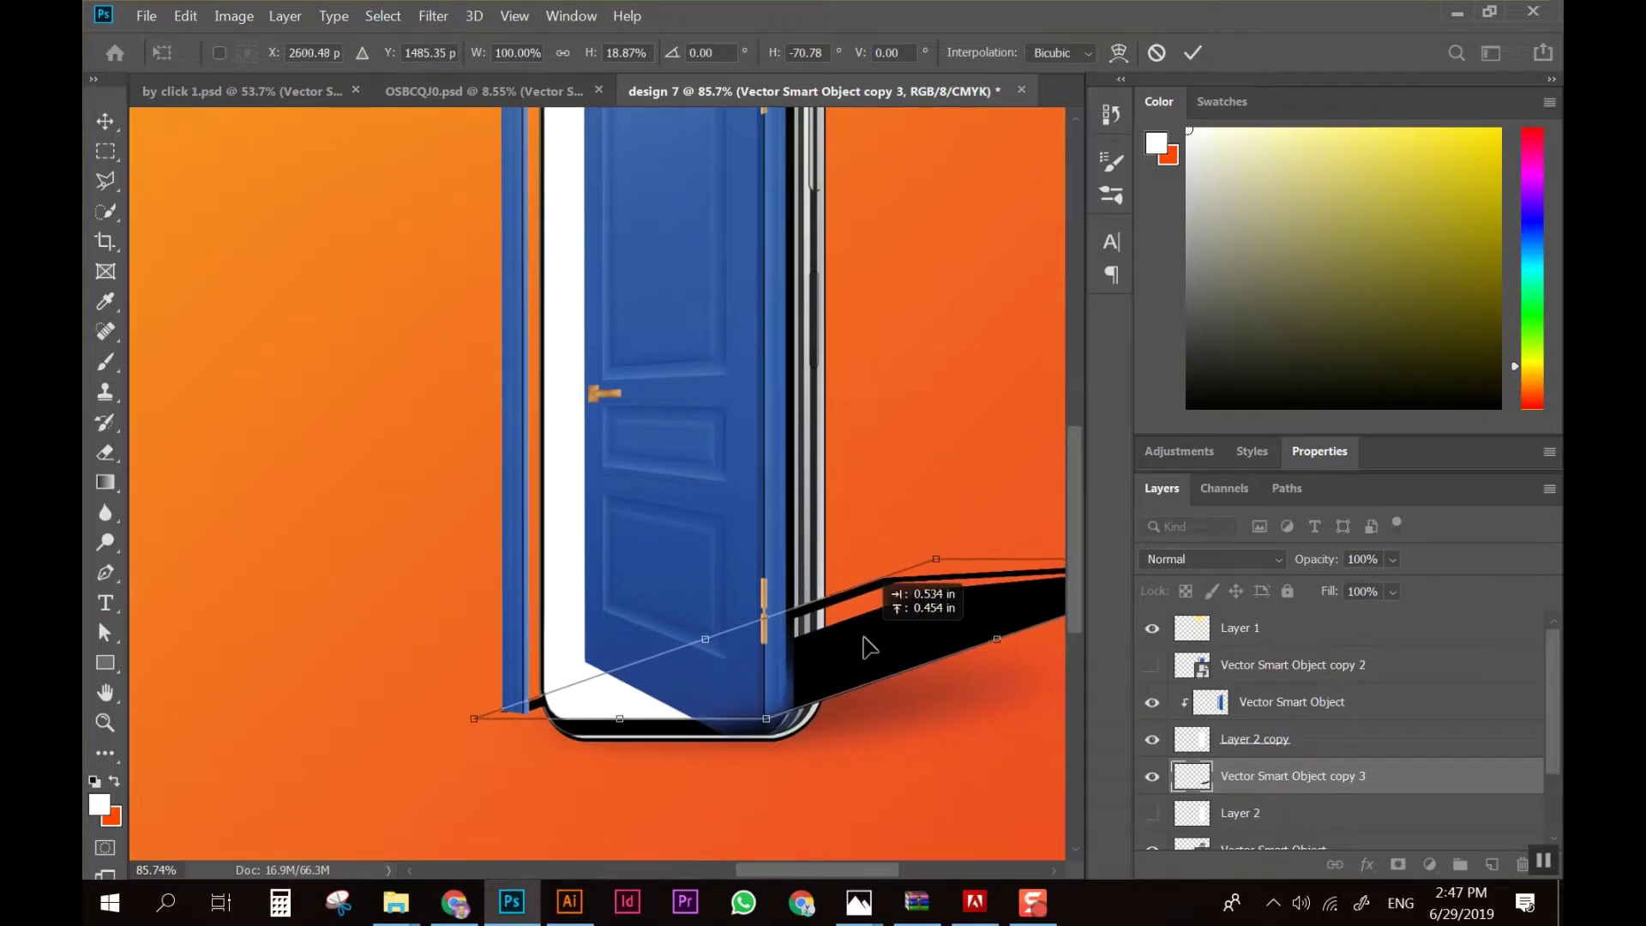
left_click_drag(782, 720, 804, 745)
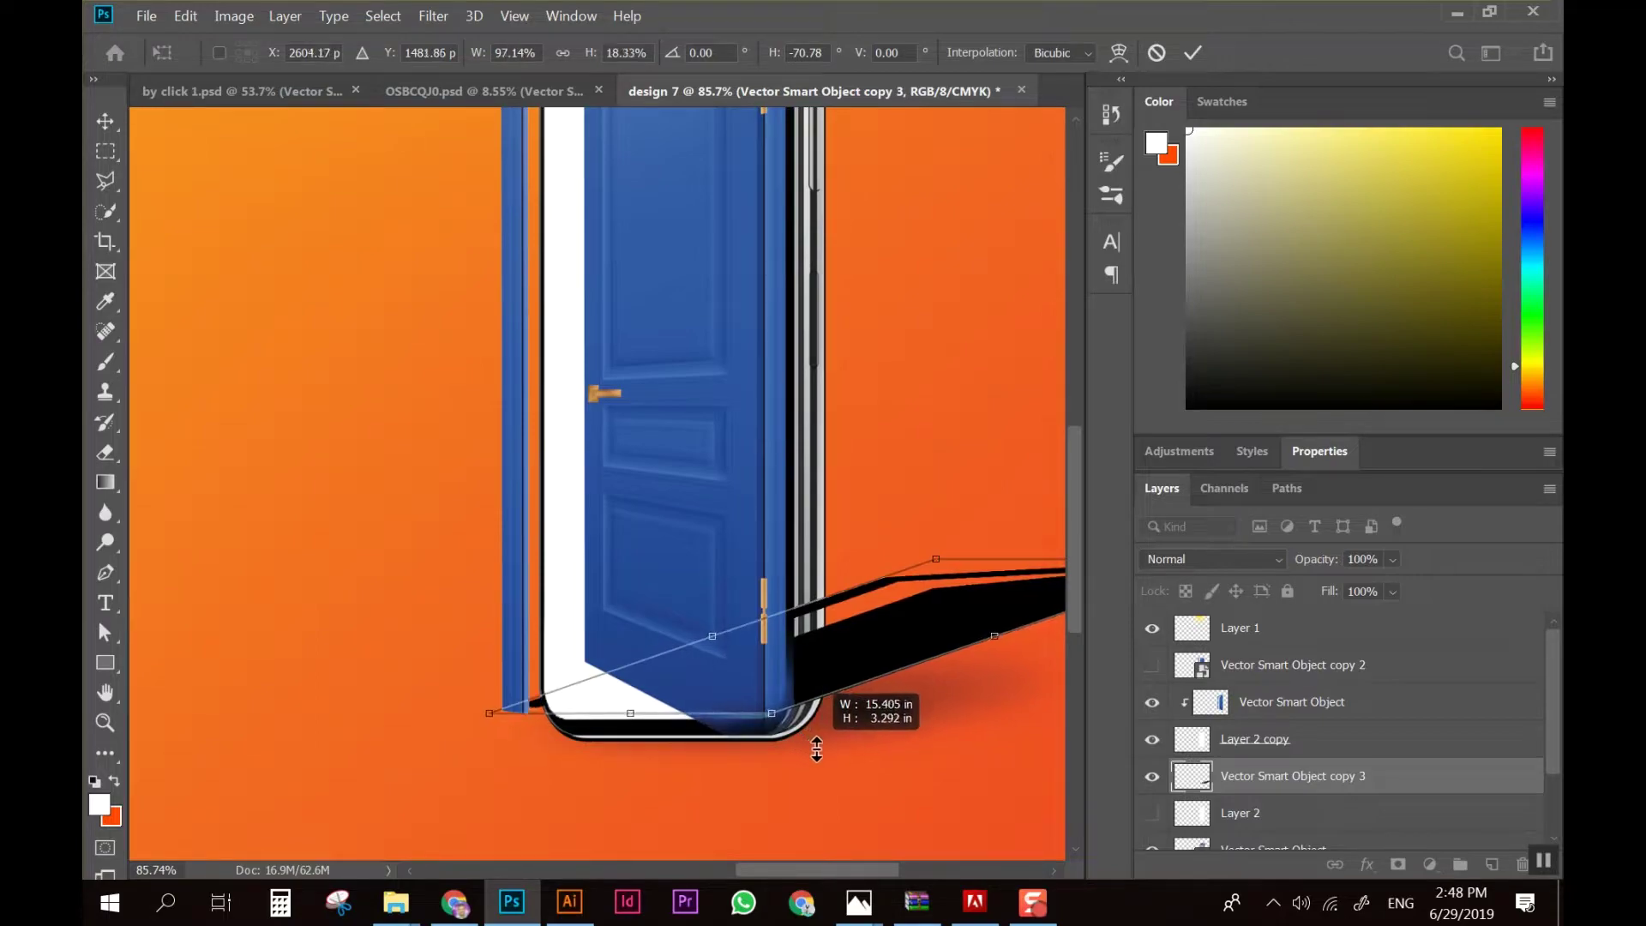
left_click_drag(804, 744, 768, 770)
left_click_drag(864, 696, 927, 677)
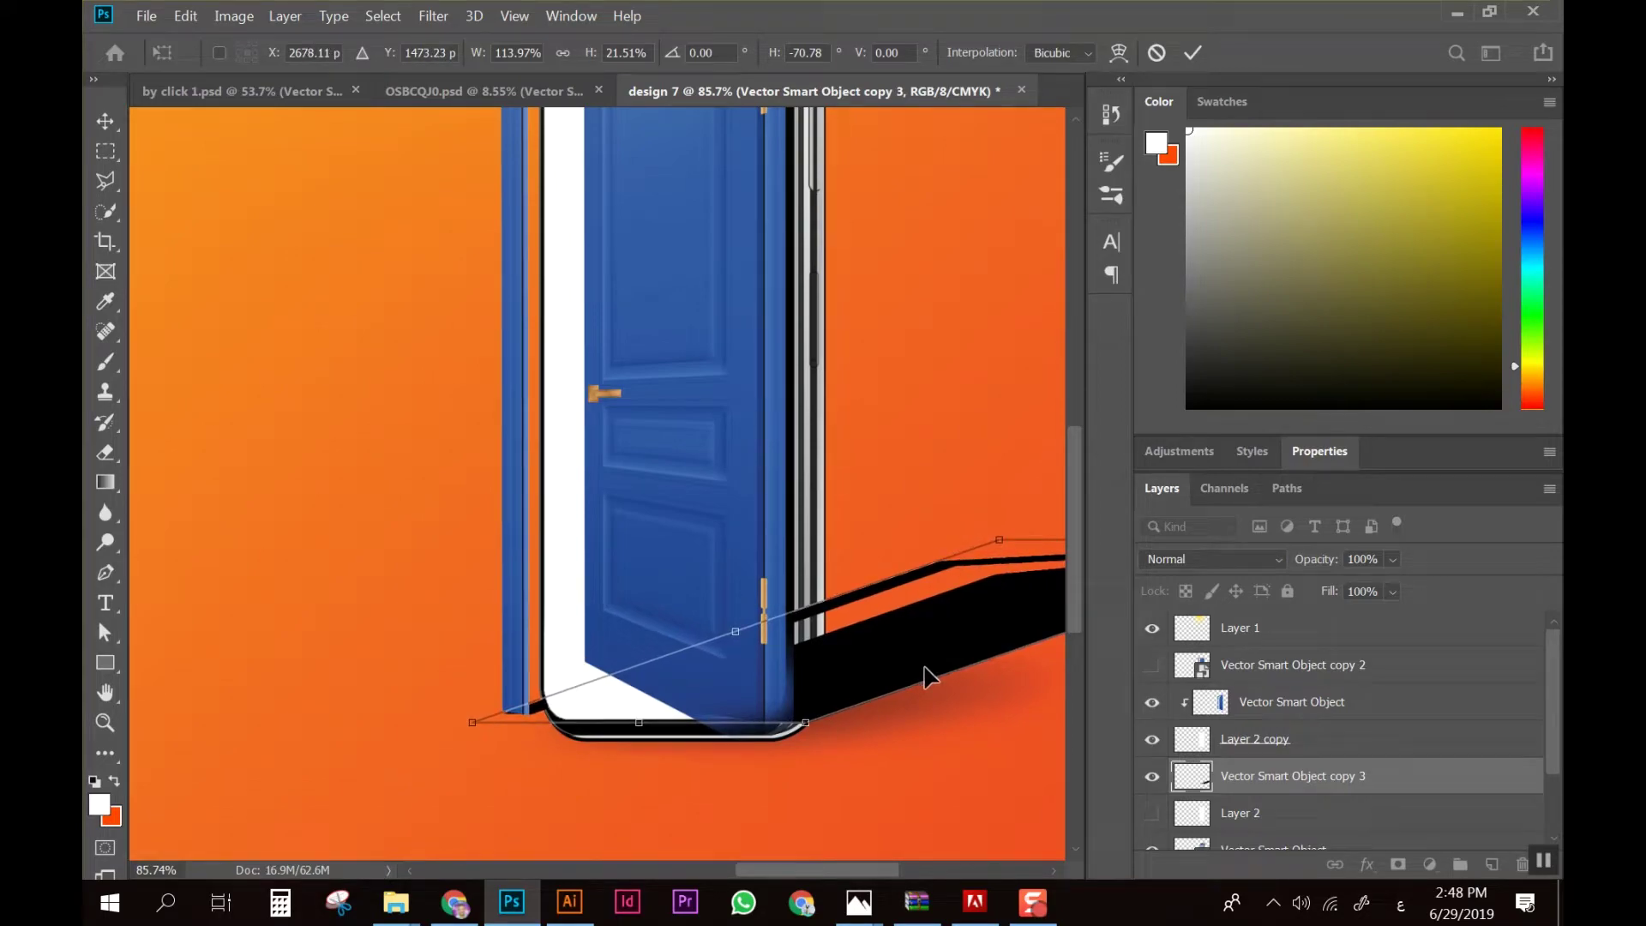
key("Return")
key("e")
scroll(915, 640, "down", 3)
scroll(915, 639, "down", 2)
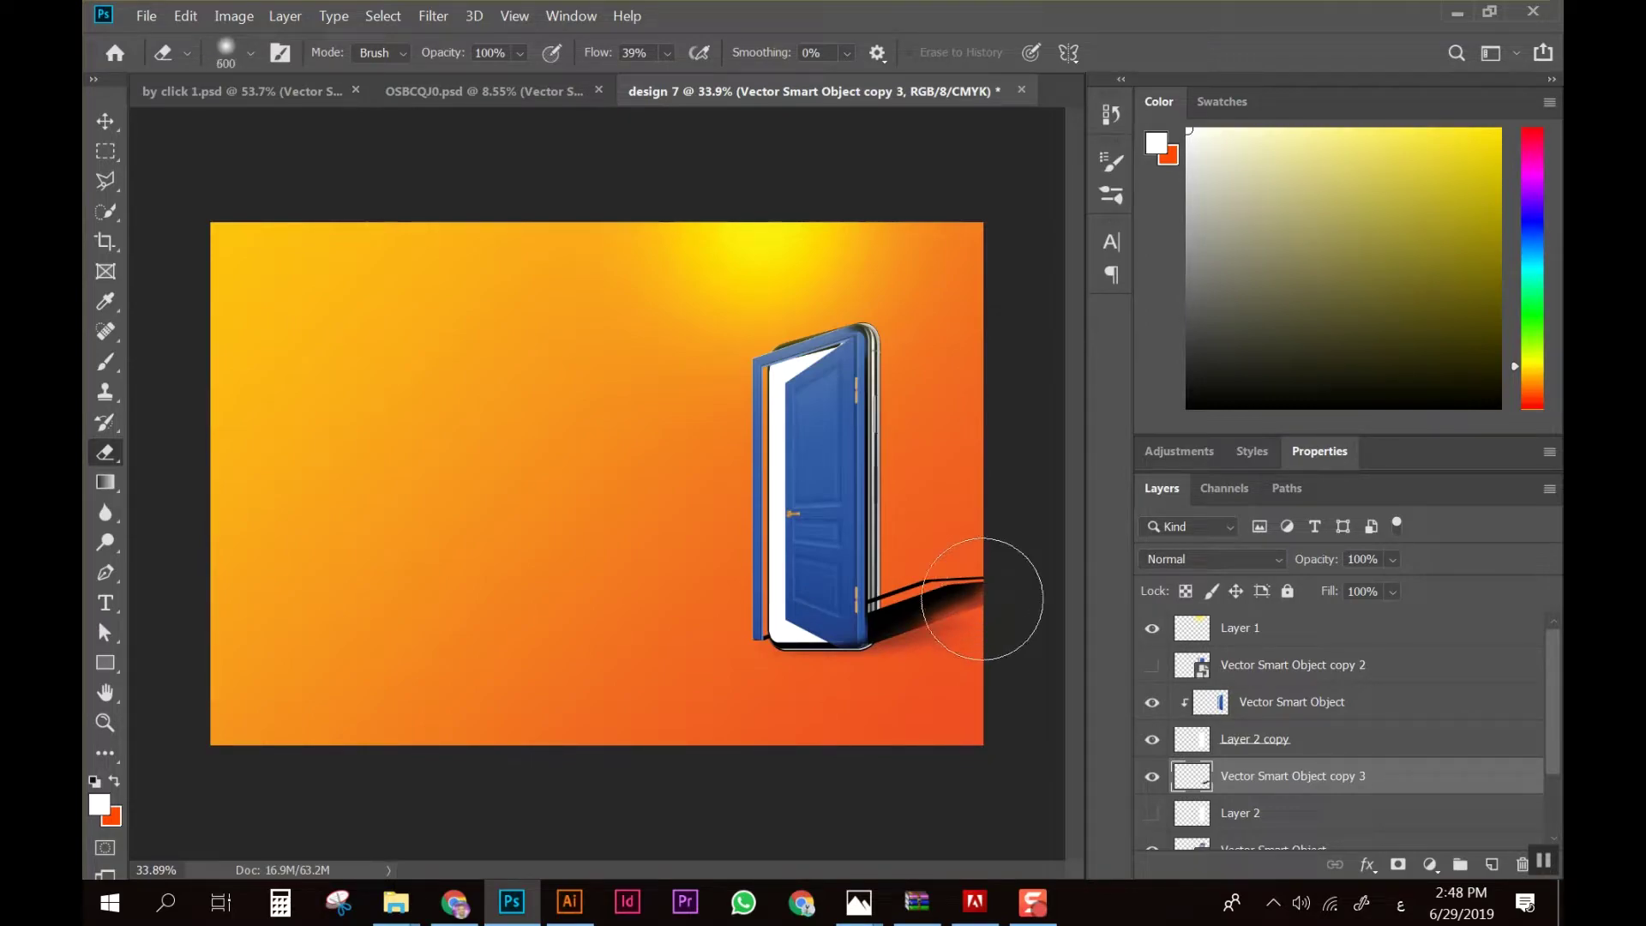
Erase the far end of the shadow with a larger eraser at 100% flow
left_click_drag(982, 598, 883, 613)
key("]")
key("]")
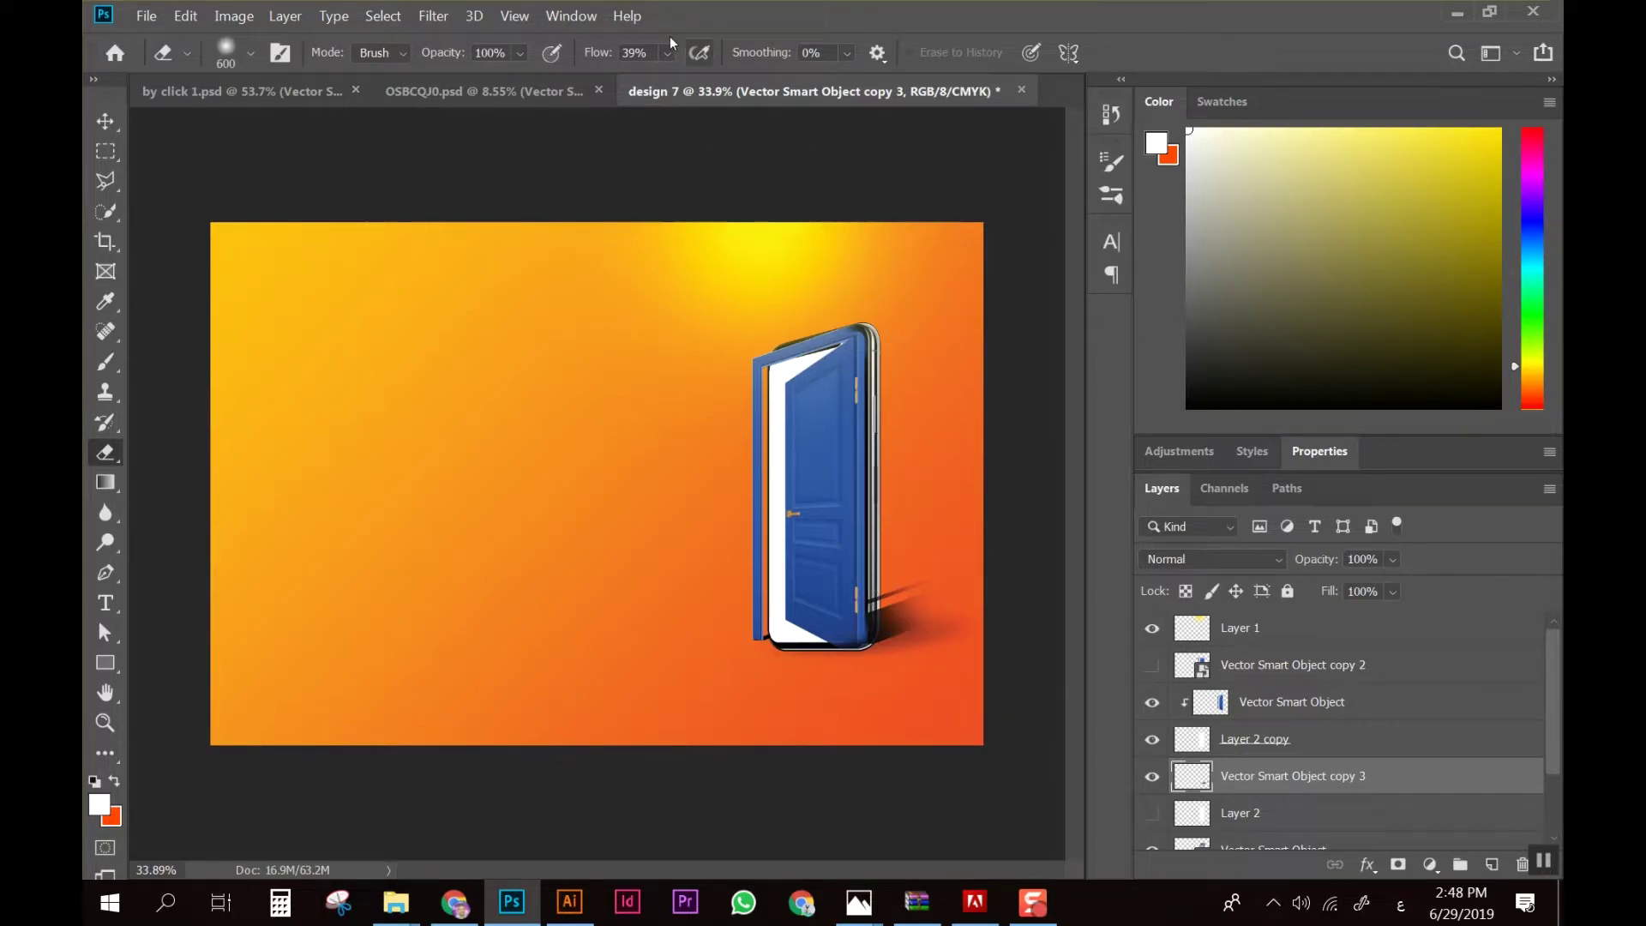
left_click(668, 54)
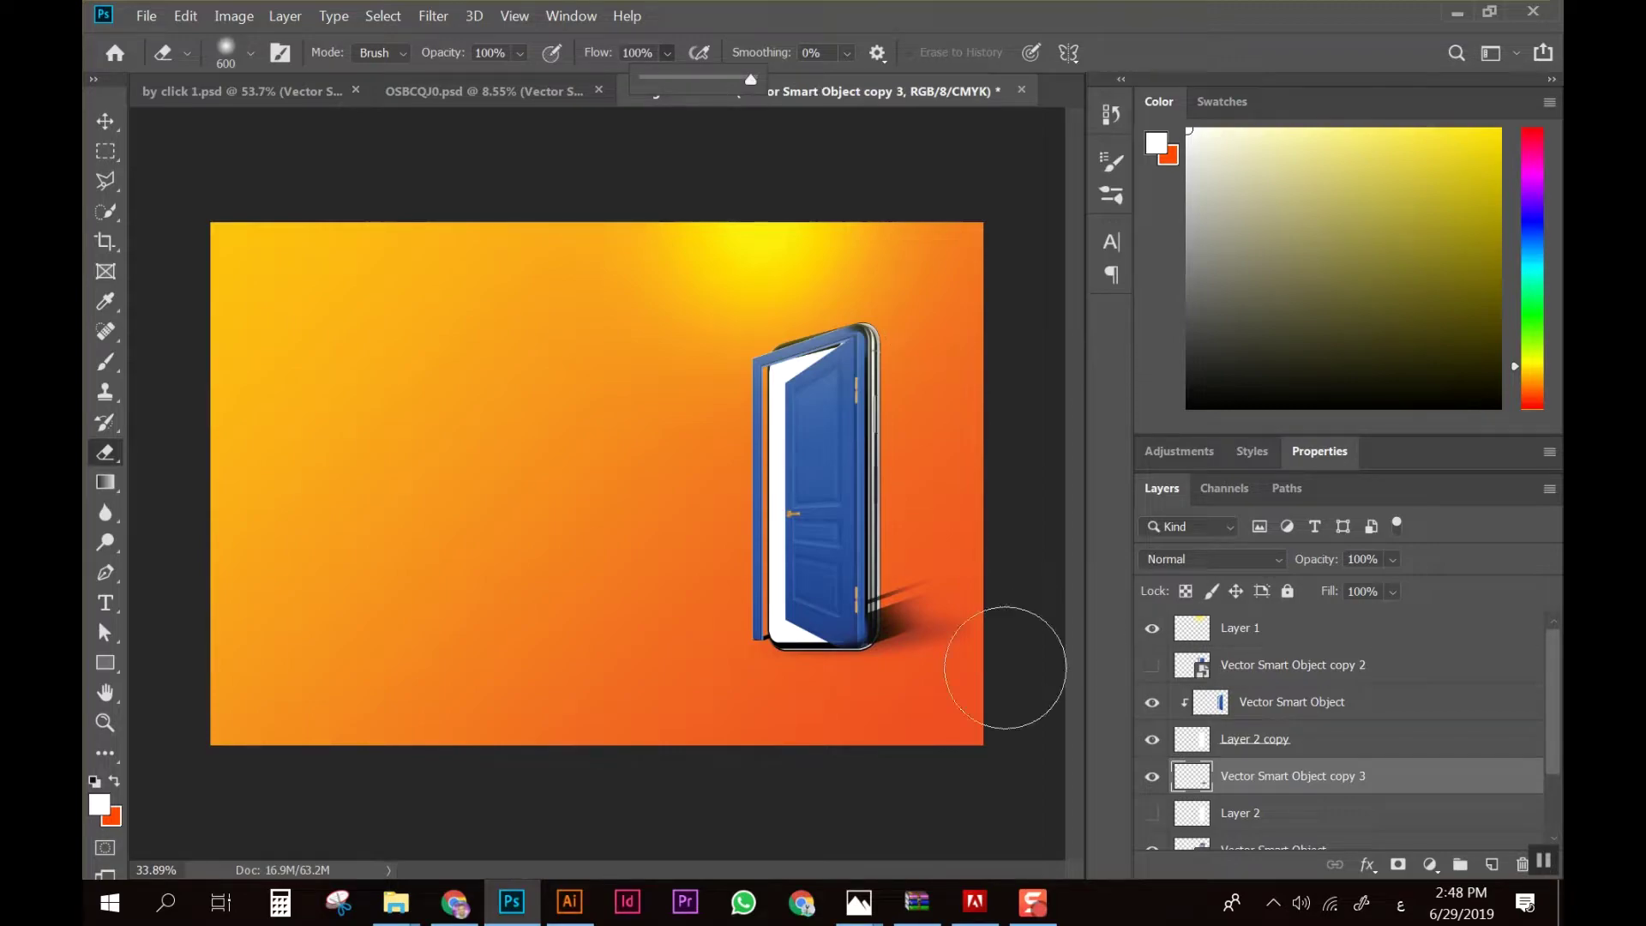
scroll(946, 691, "up", 1)
scroll(946, 691, "up", 1)
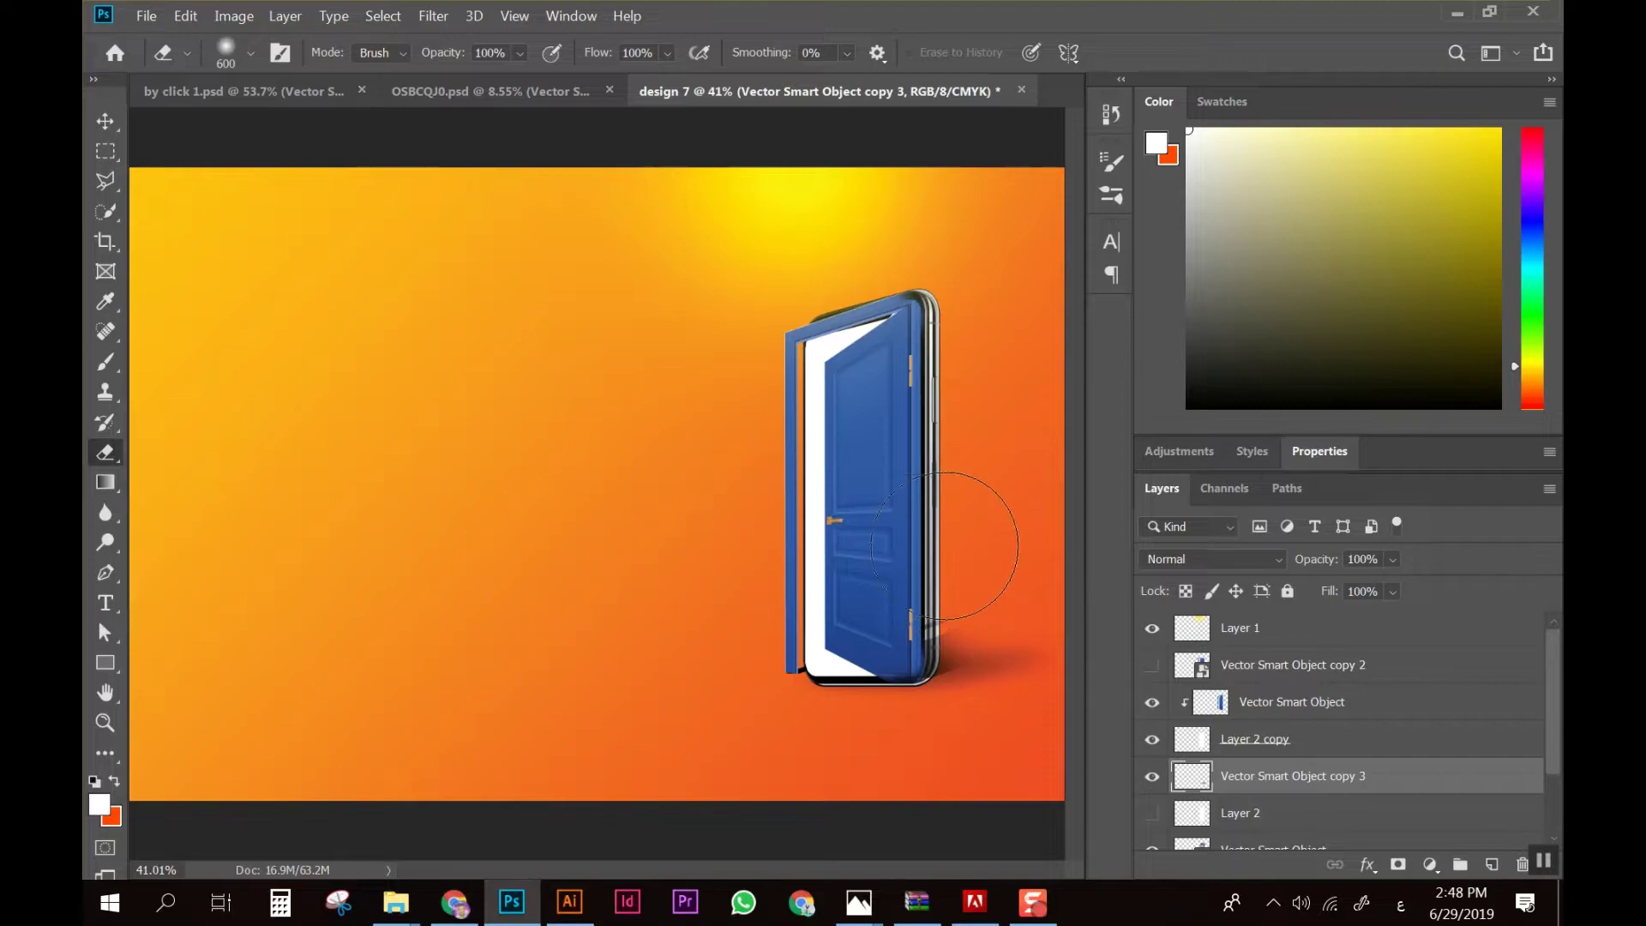
scroll(952, 667, "down", 5)
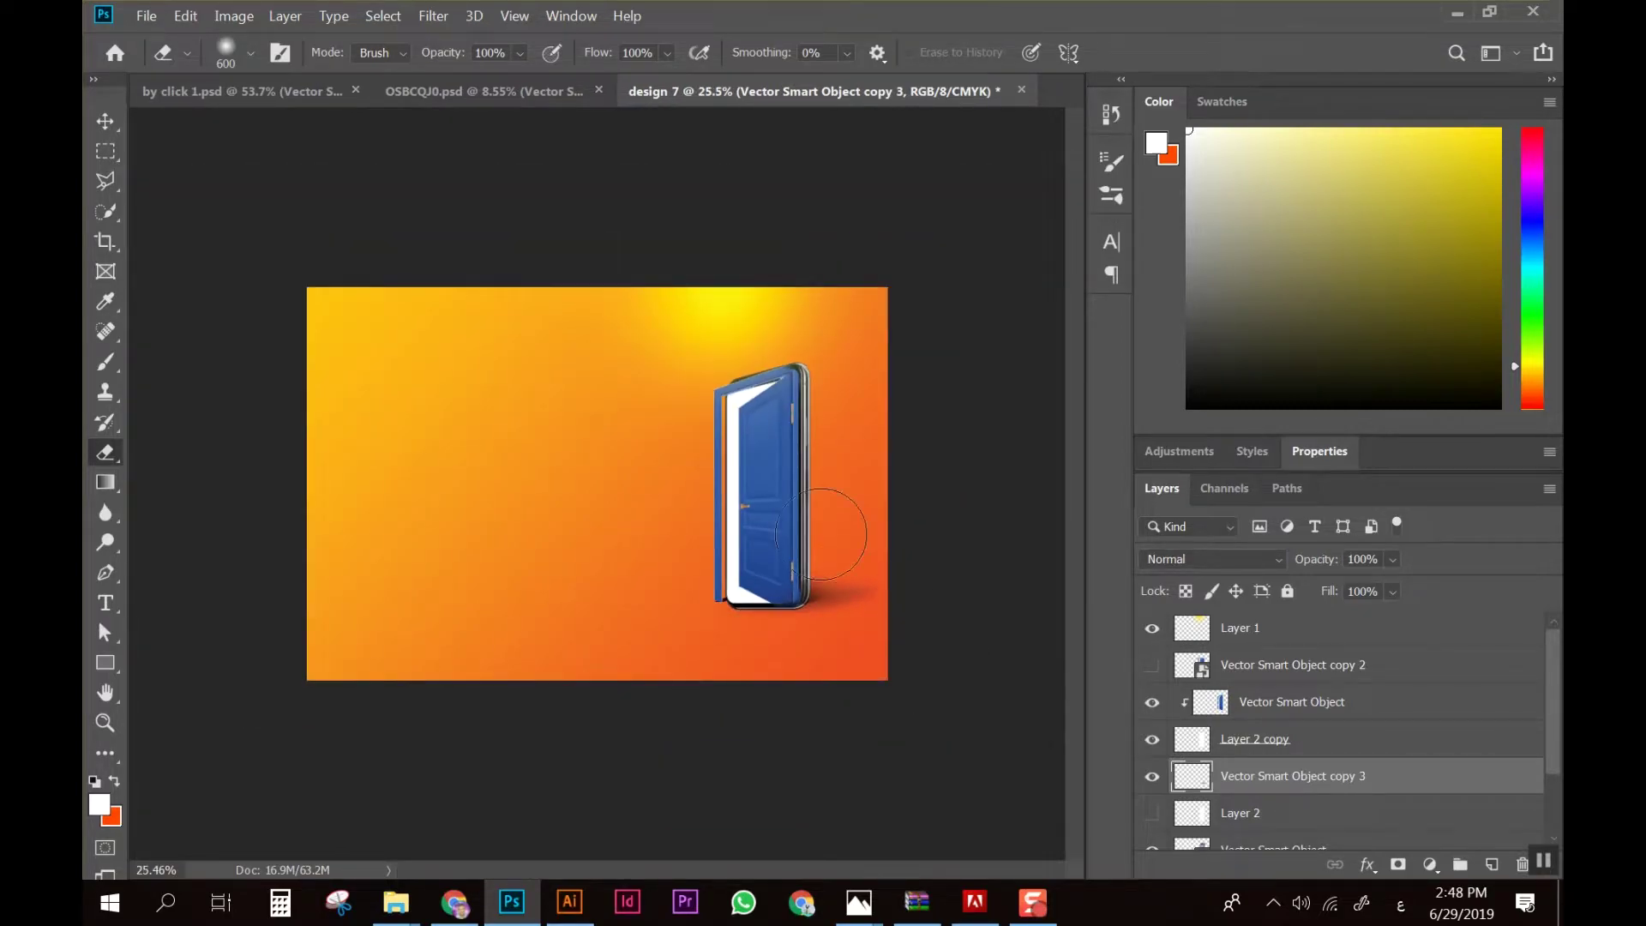
scroll(1290, 788, "down", 2)
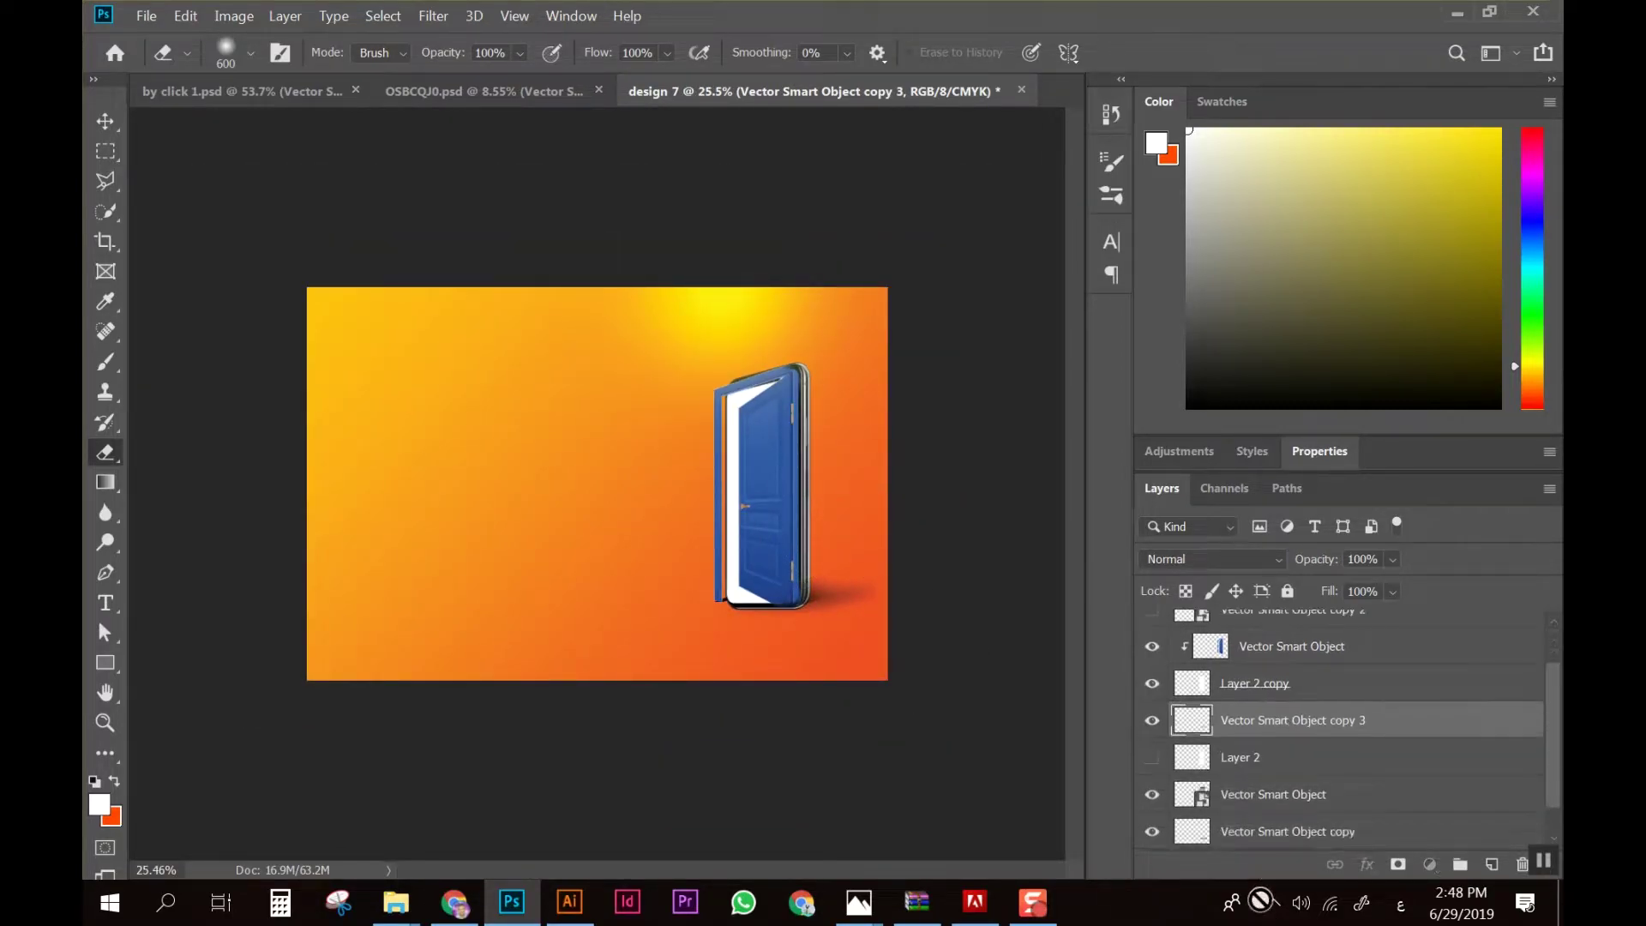
scroll(791, 621, "up", 5)
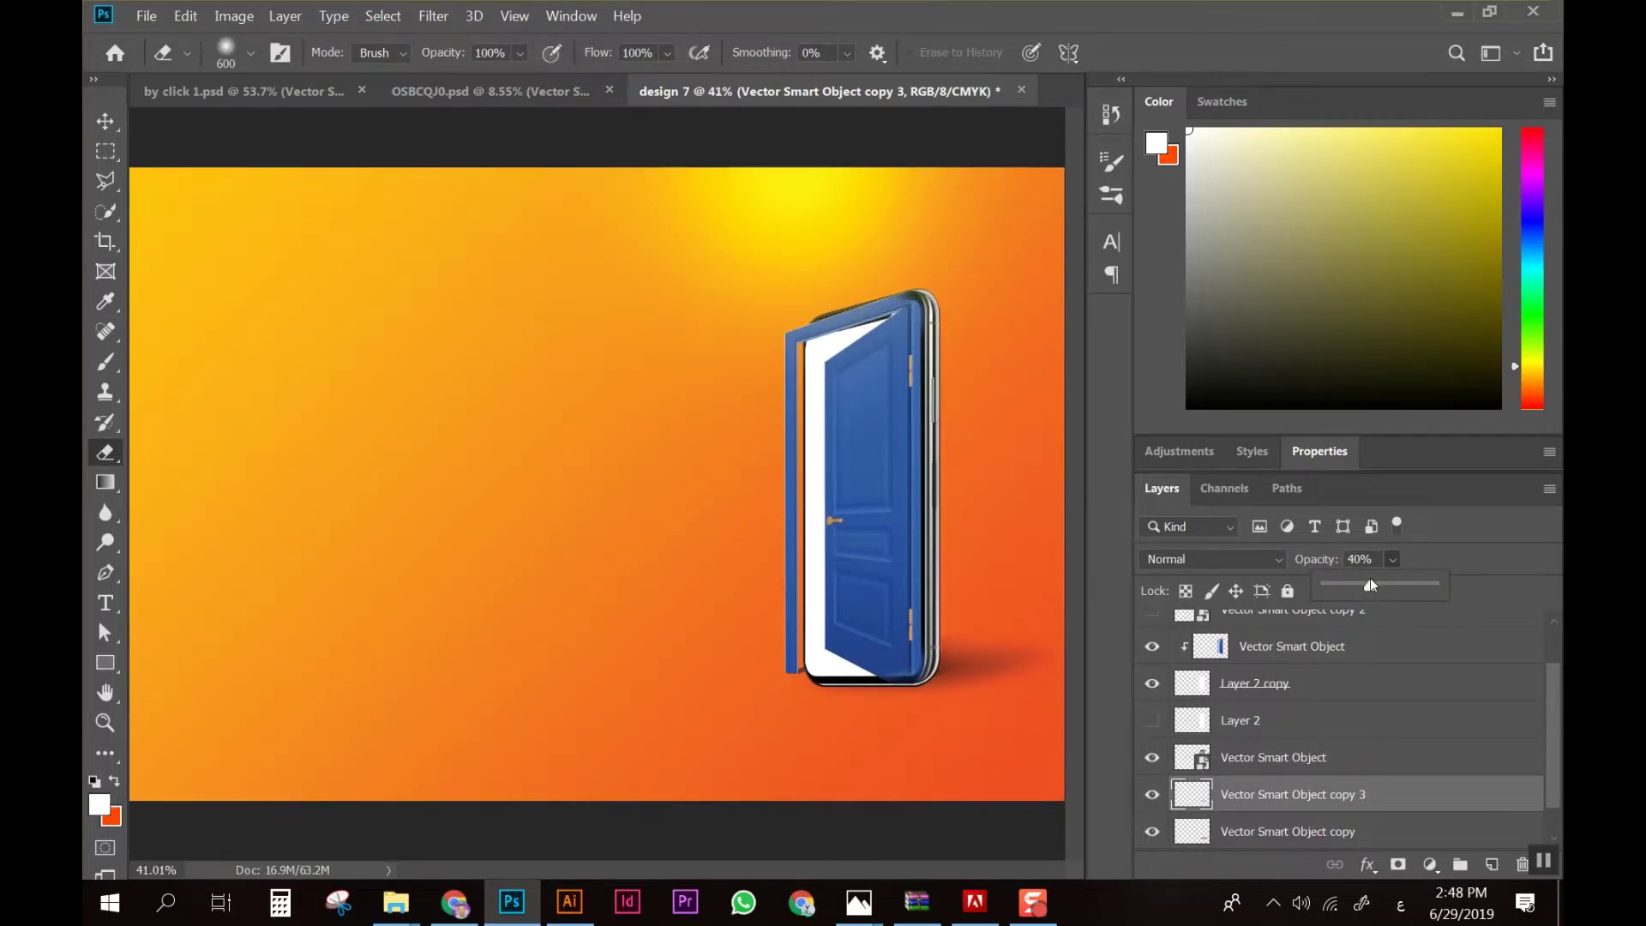
Lower the shadow layer's opacity to 35%
left_click_drag(1370, 584, 1363, 585)
scroll(943, 660, "down", 2)
scroll(943, 660, "up", 4)
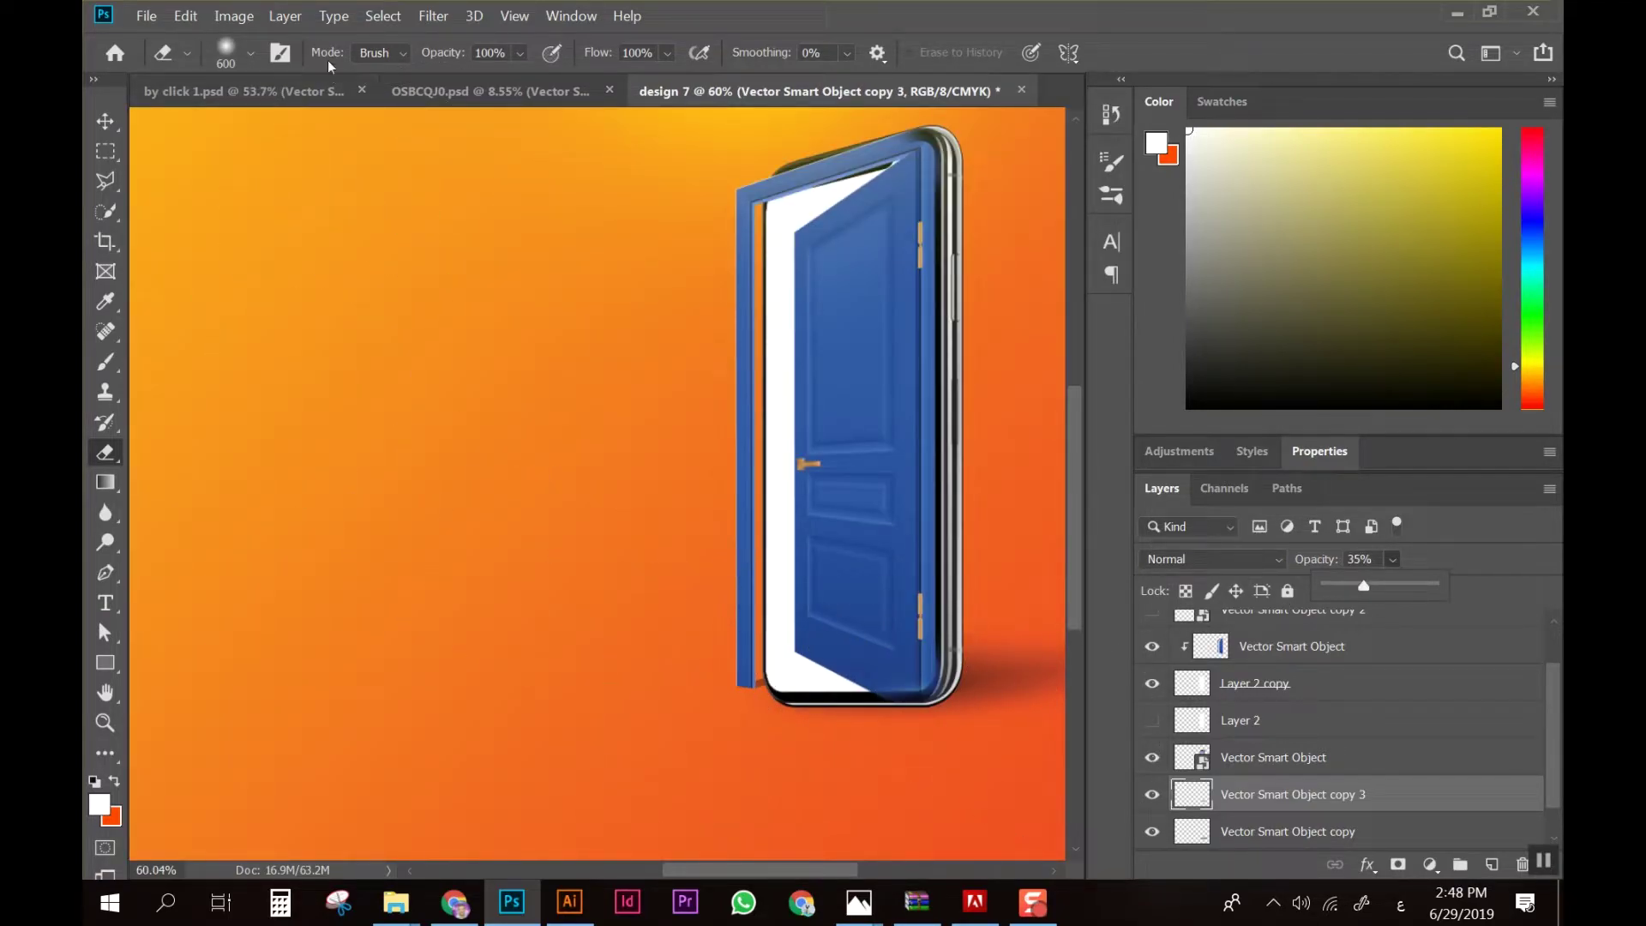
left_click(436, 24)
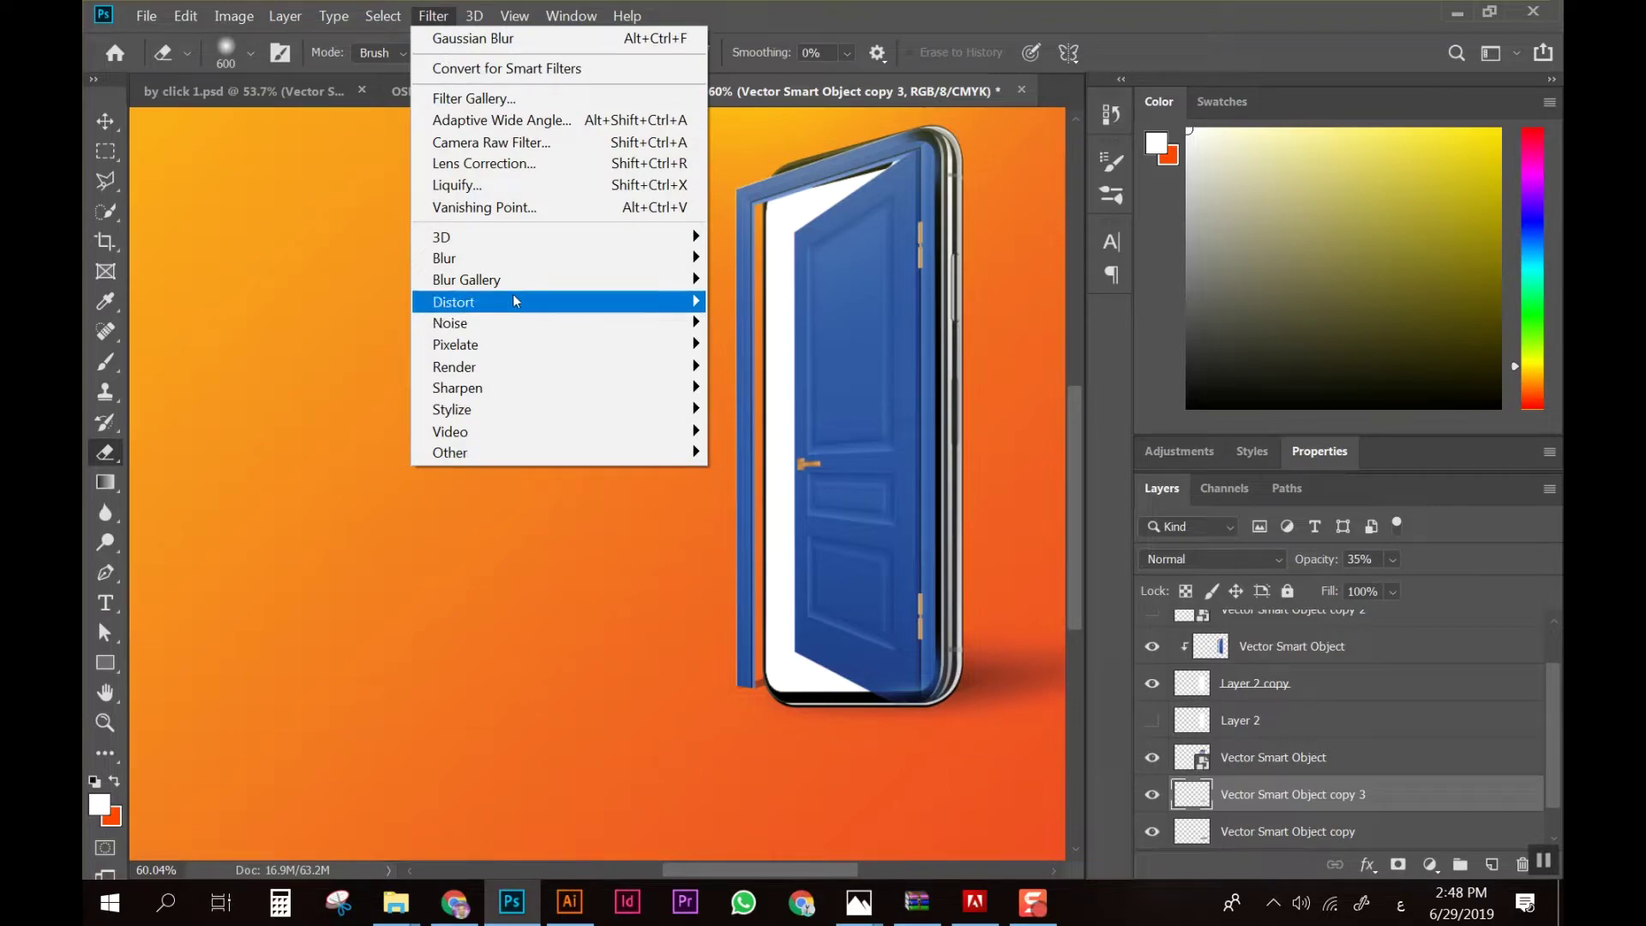
mouse_move(444, 259)
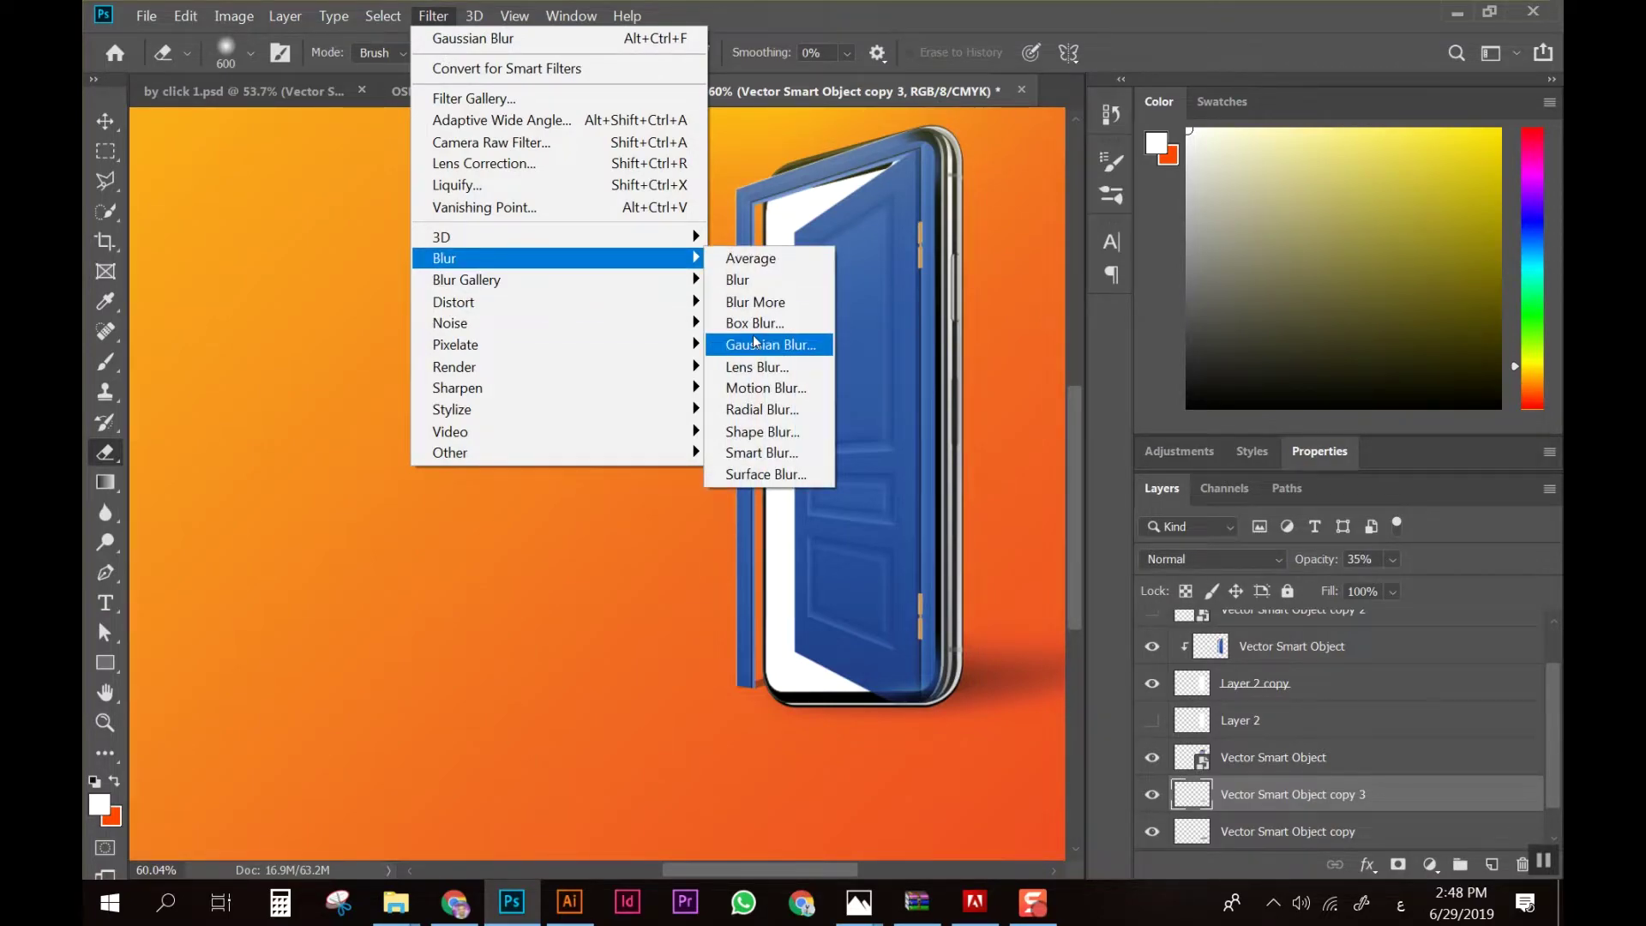
Apply a 2.6-pixel Gaussian Blur to the shadow
left_click(755, 342)
left_click_drag(786, 495, 725, 489)
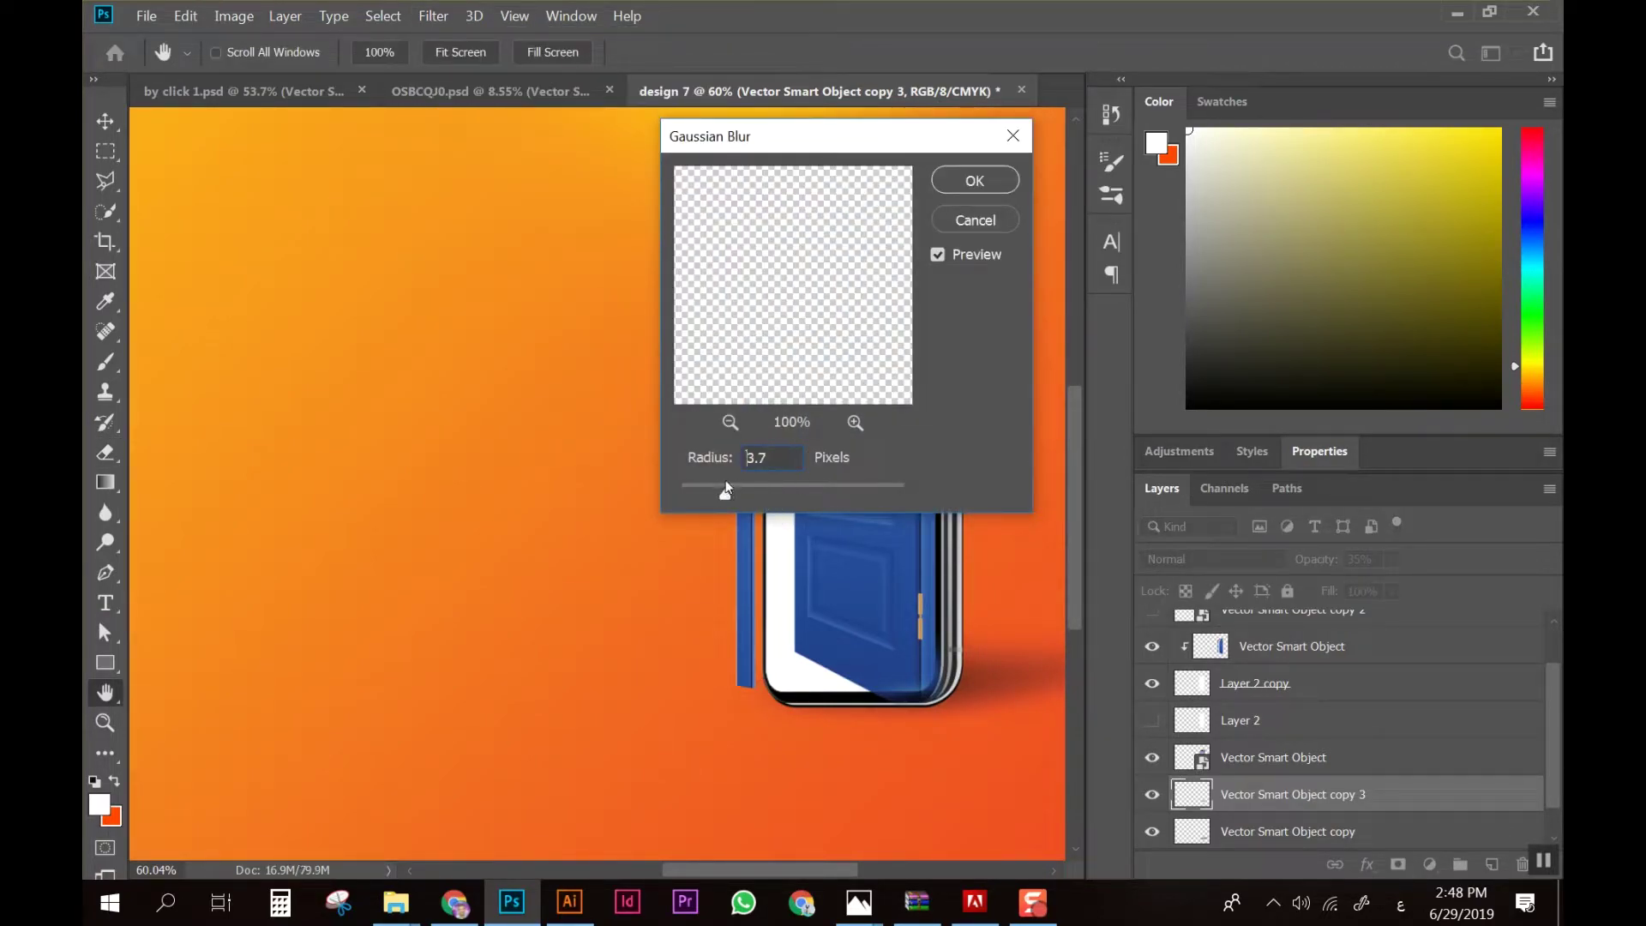
left_click(956, 189)
key("e")
Raise the shadow layer's opacity to 48% and centre the phone and door in view
left_click(1392, 558)
left_click_drag(1416, 586, 1423, 588)
scroll(833, 709, "down", 2)
scroll(833, 710, "down", 1)
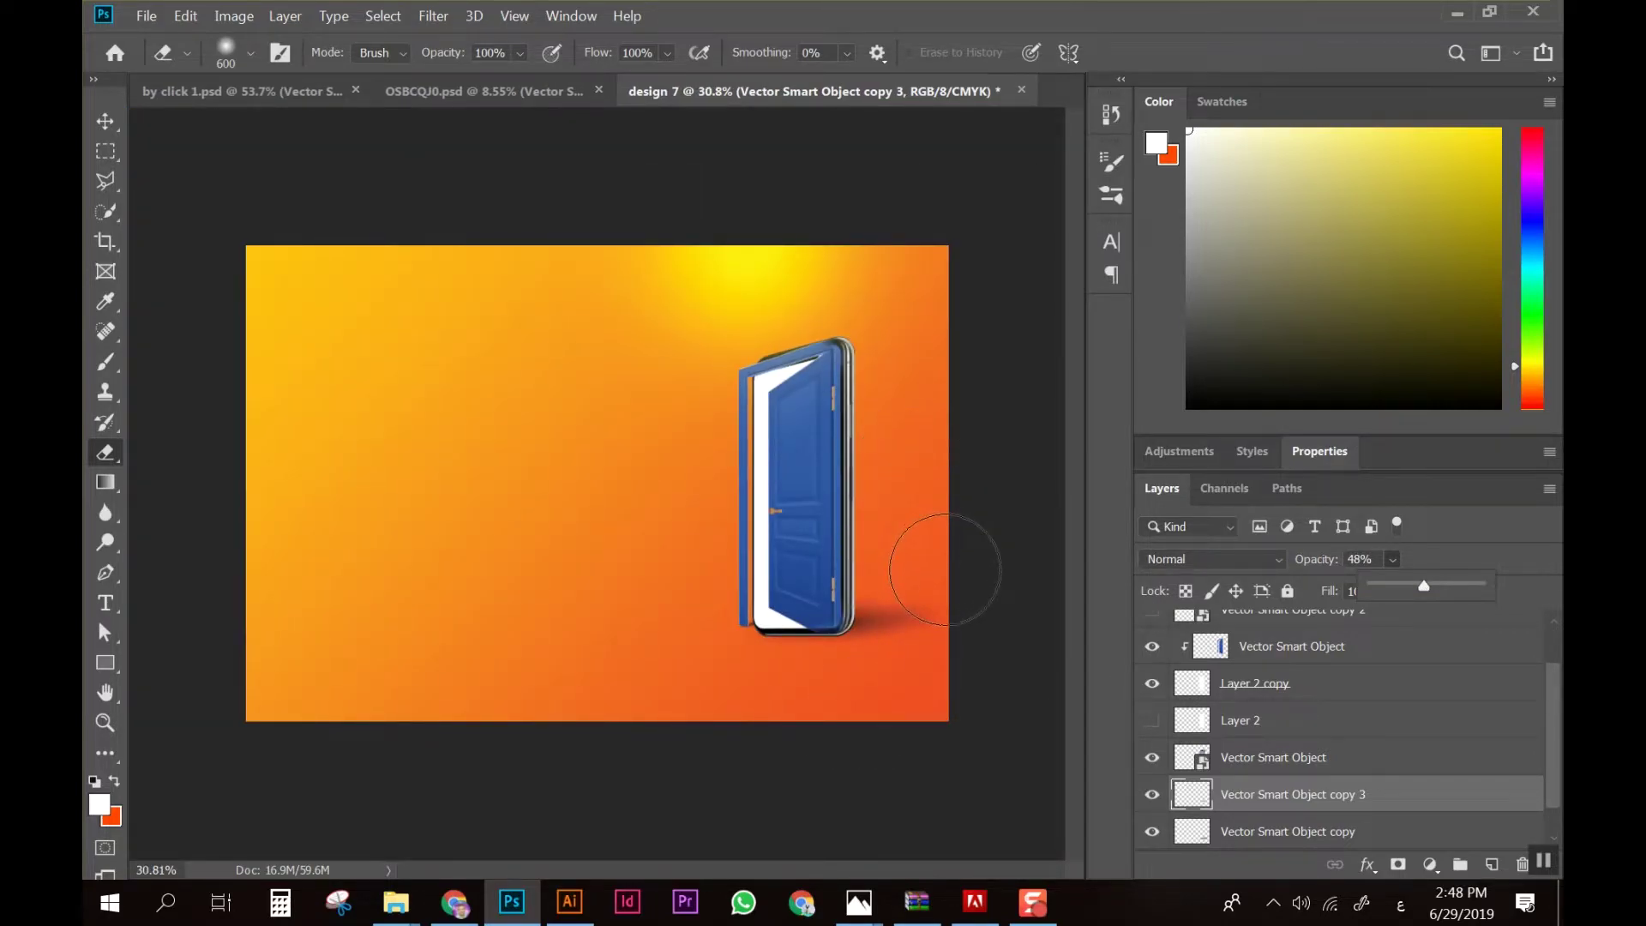
scroll(943, 551, "up", 1)
scroll(986, 569, "up", 1)
scroll(973, 581, "up", 1)
left_click_drag(943, 620, 837, 659)
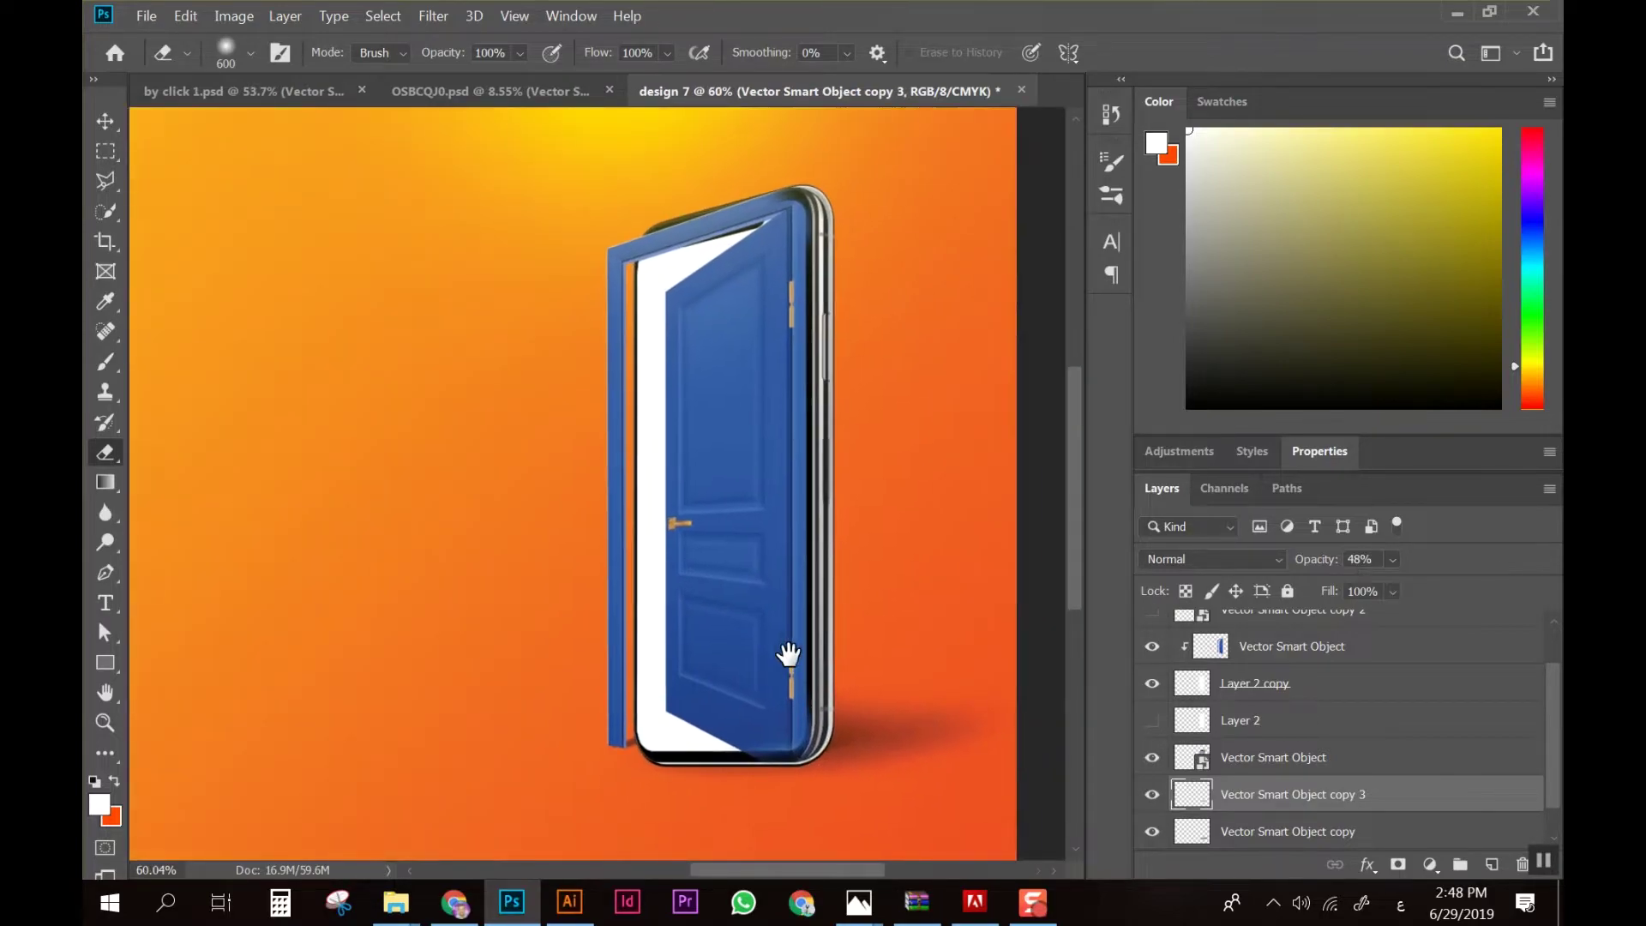
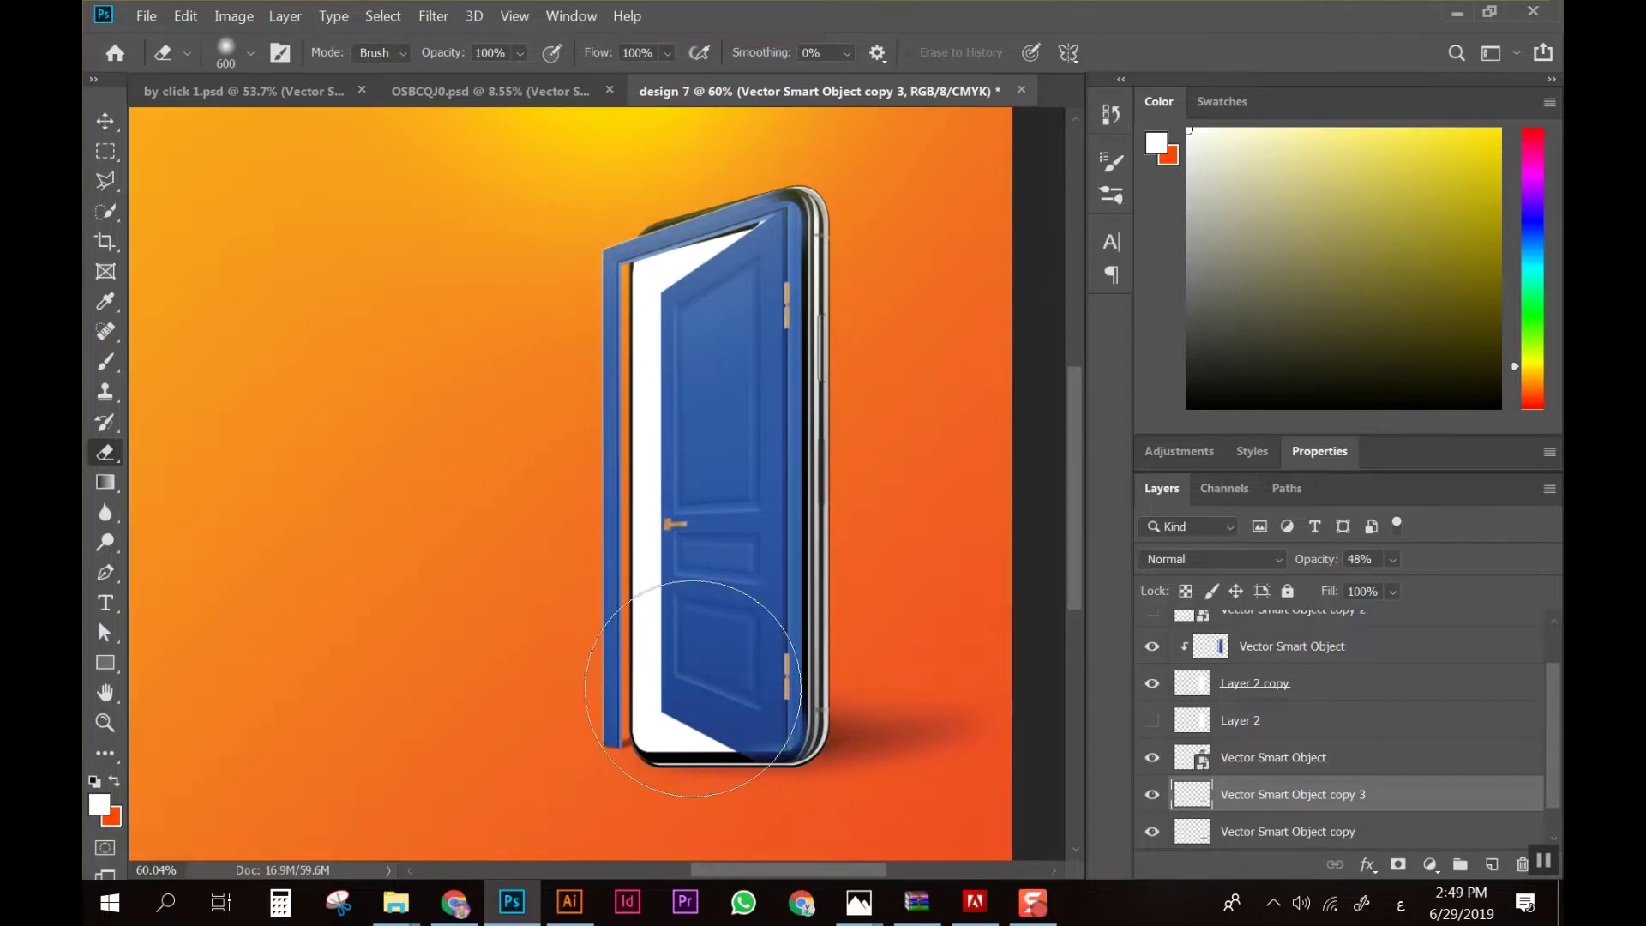
Make Layer 2 copy active and load the door's pixels as a selection
scroll(686, 677, "down", 2)
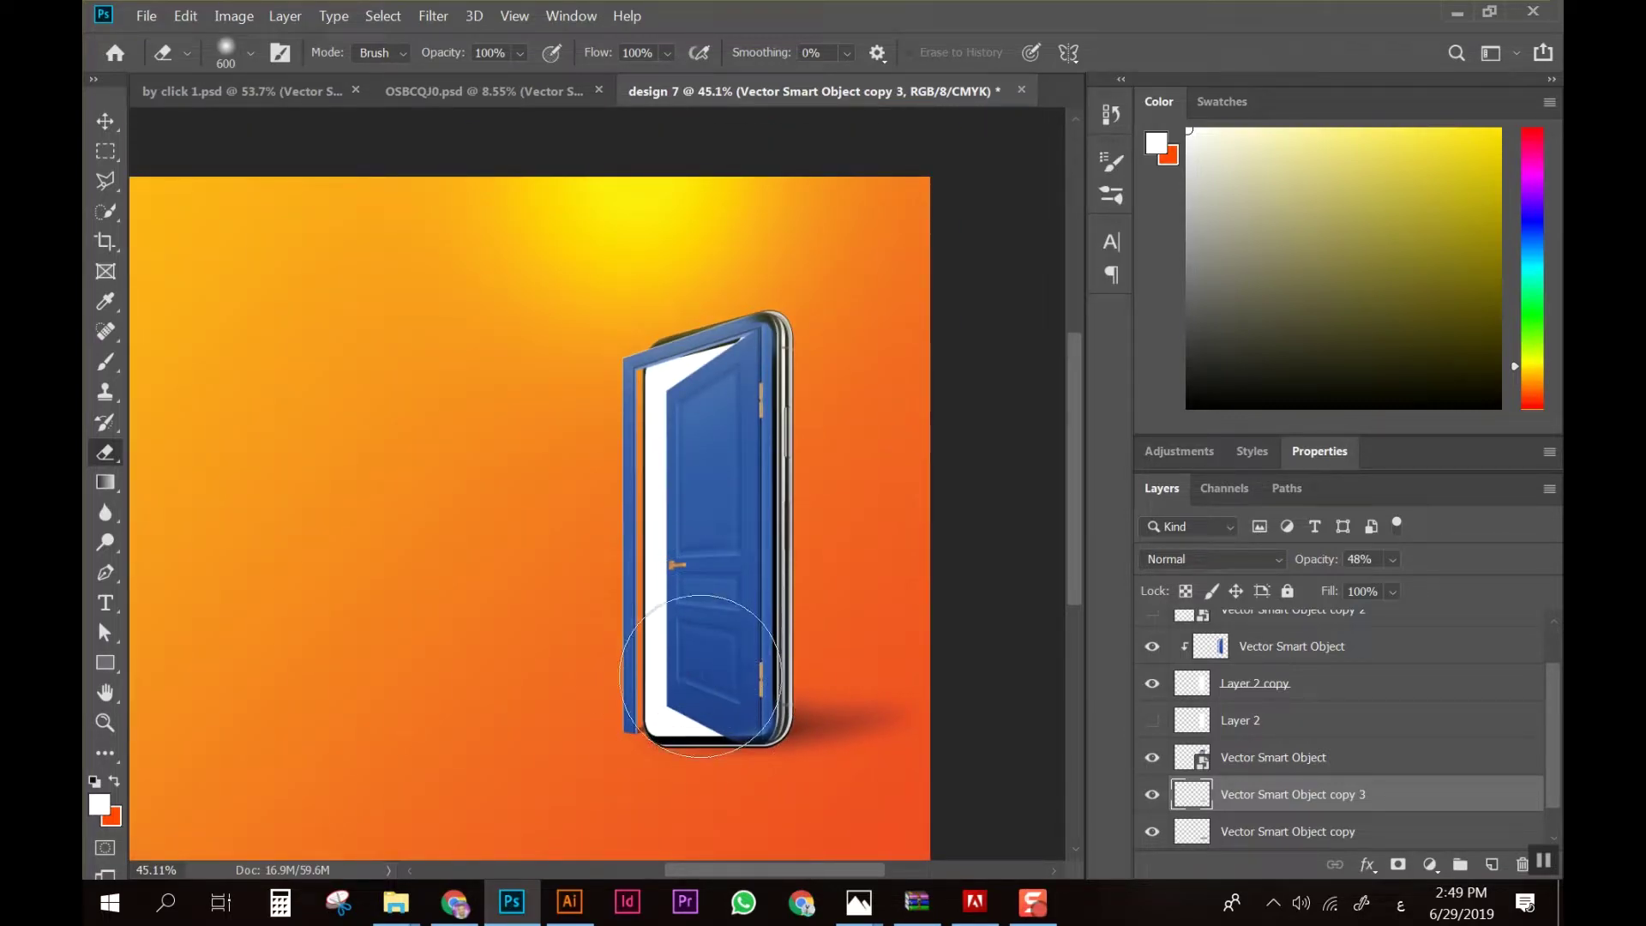
left_click(1150, 685)
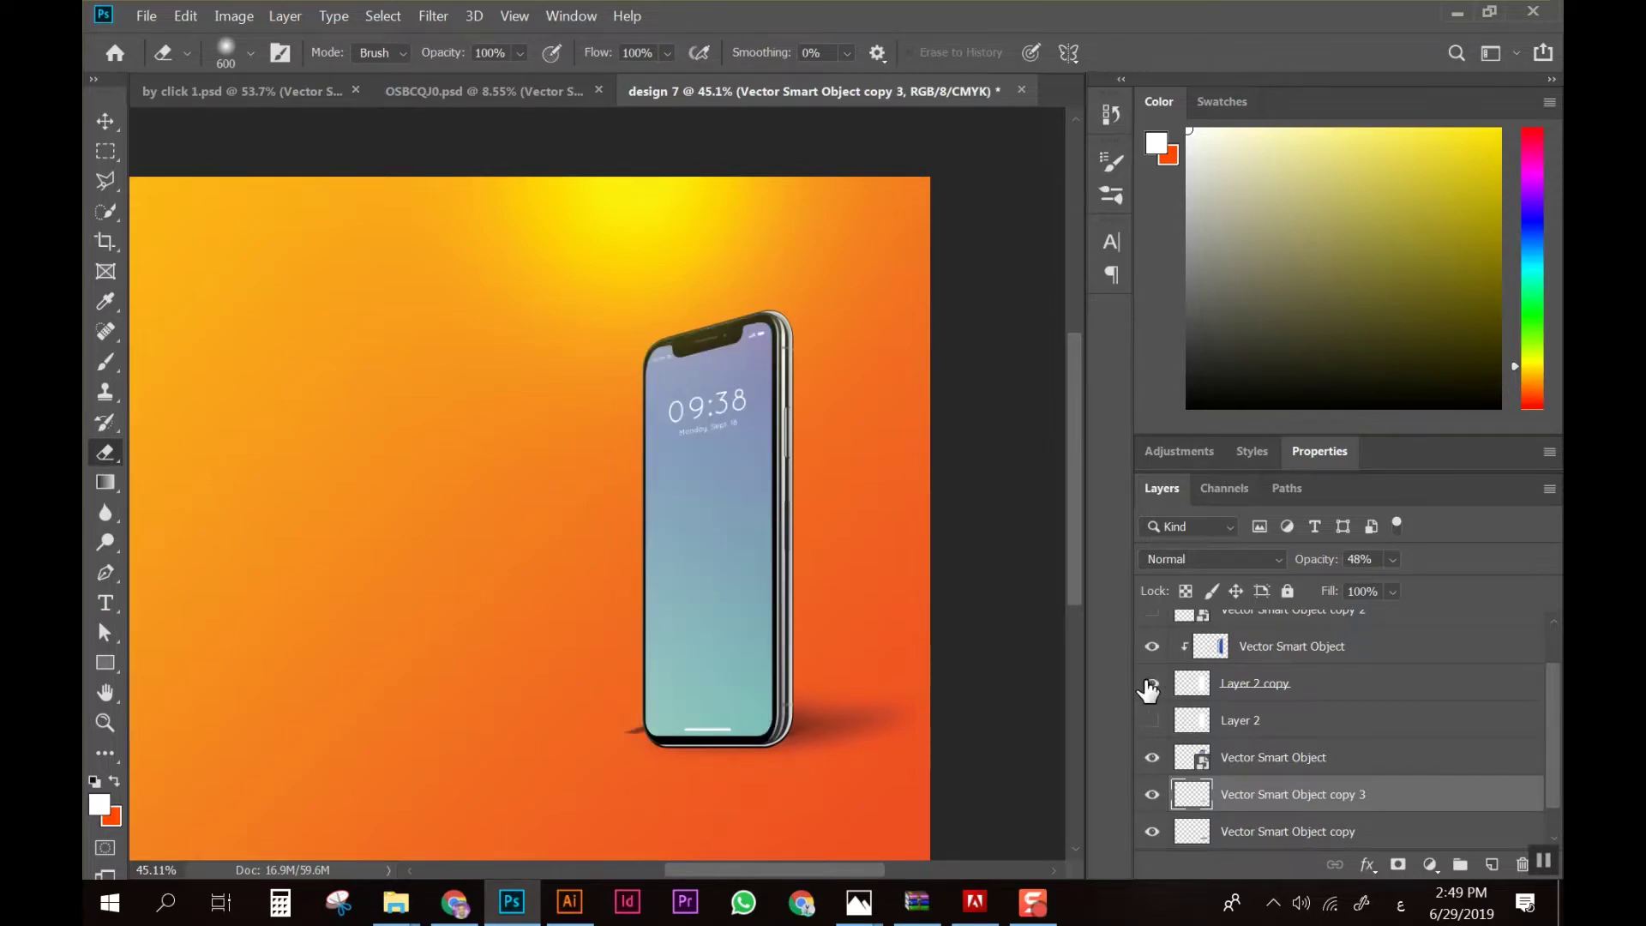
left_click(1203, 699)
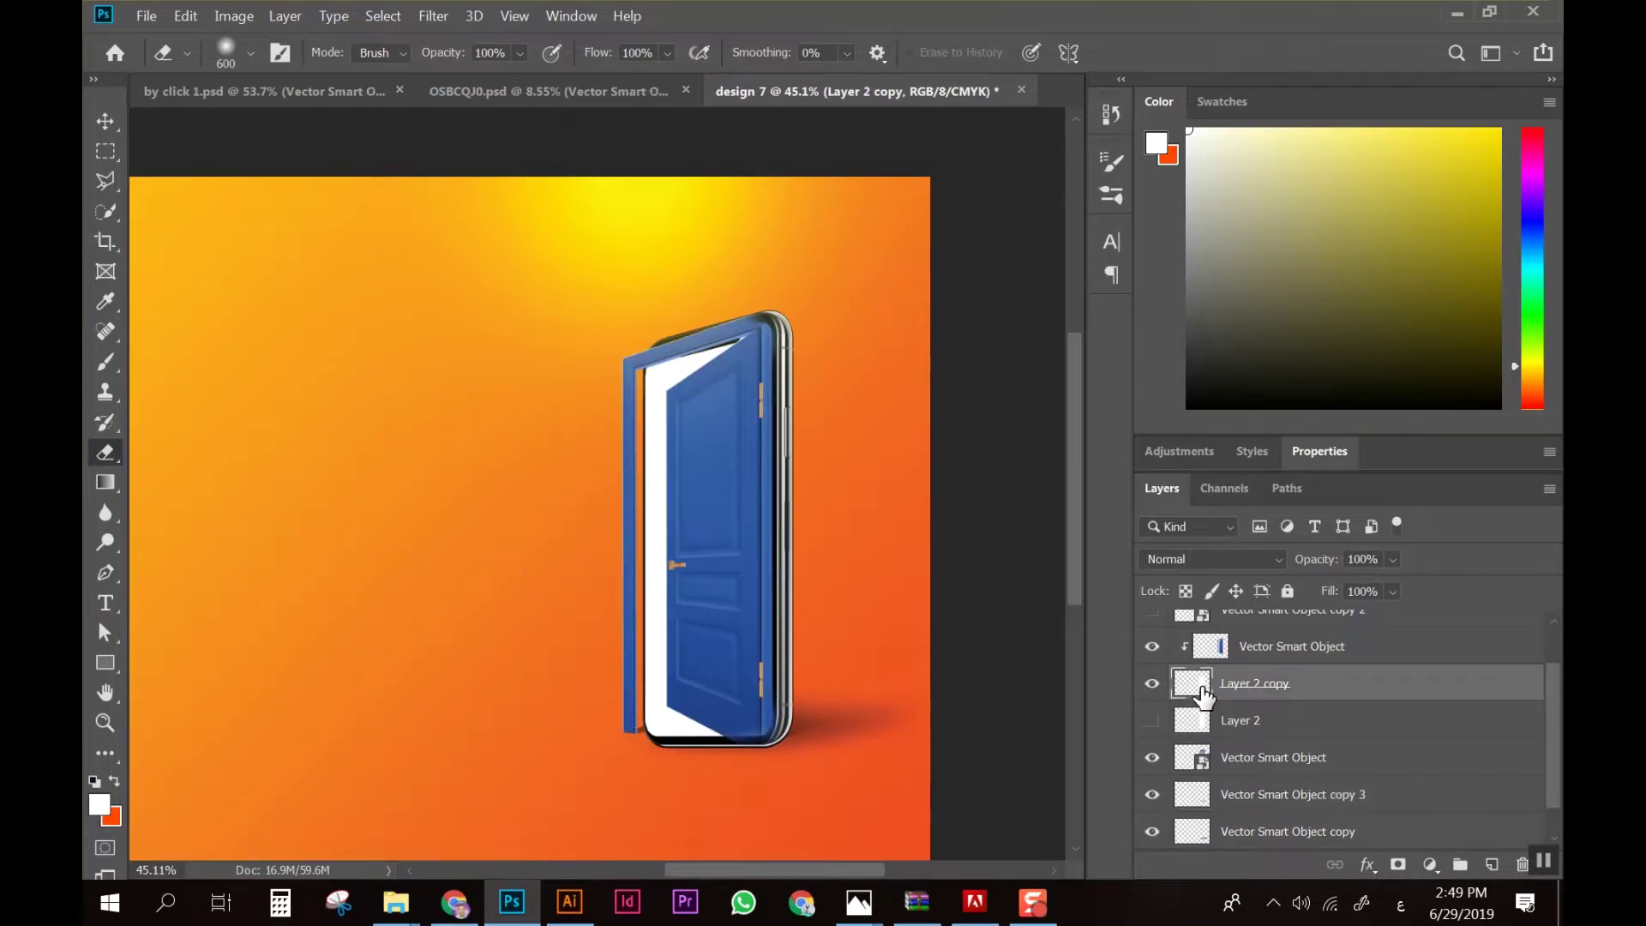
left_click(1202, 689, "ctrl")
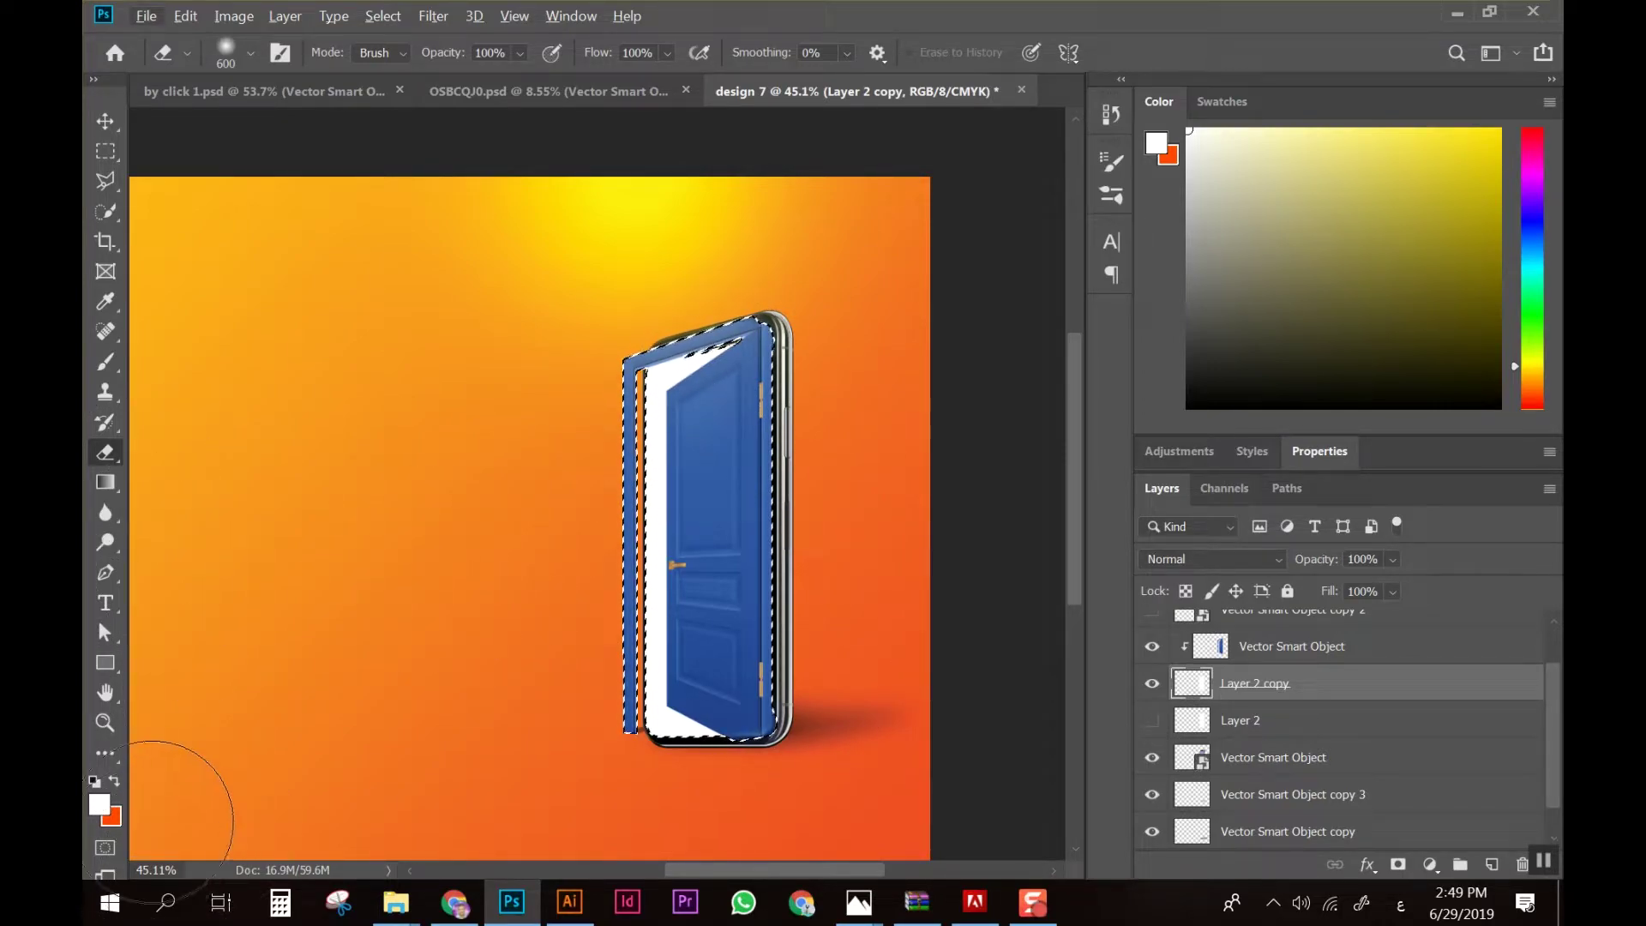
Swap the colours, keeping orange ff4800 as foreground and setting yellow ffe500 as background
key("x")
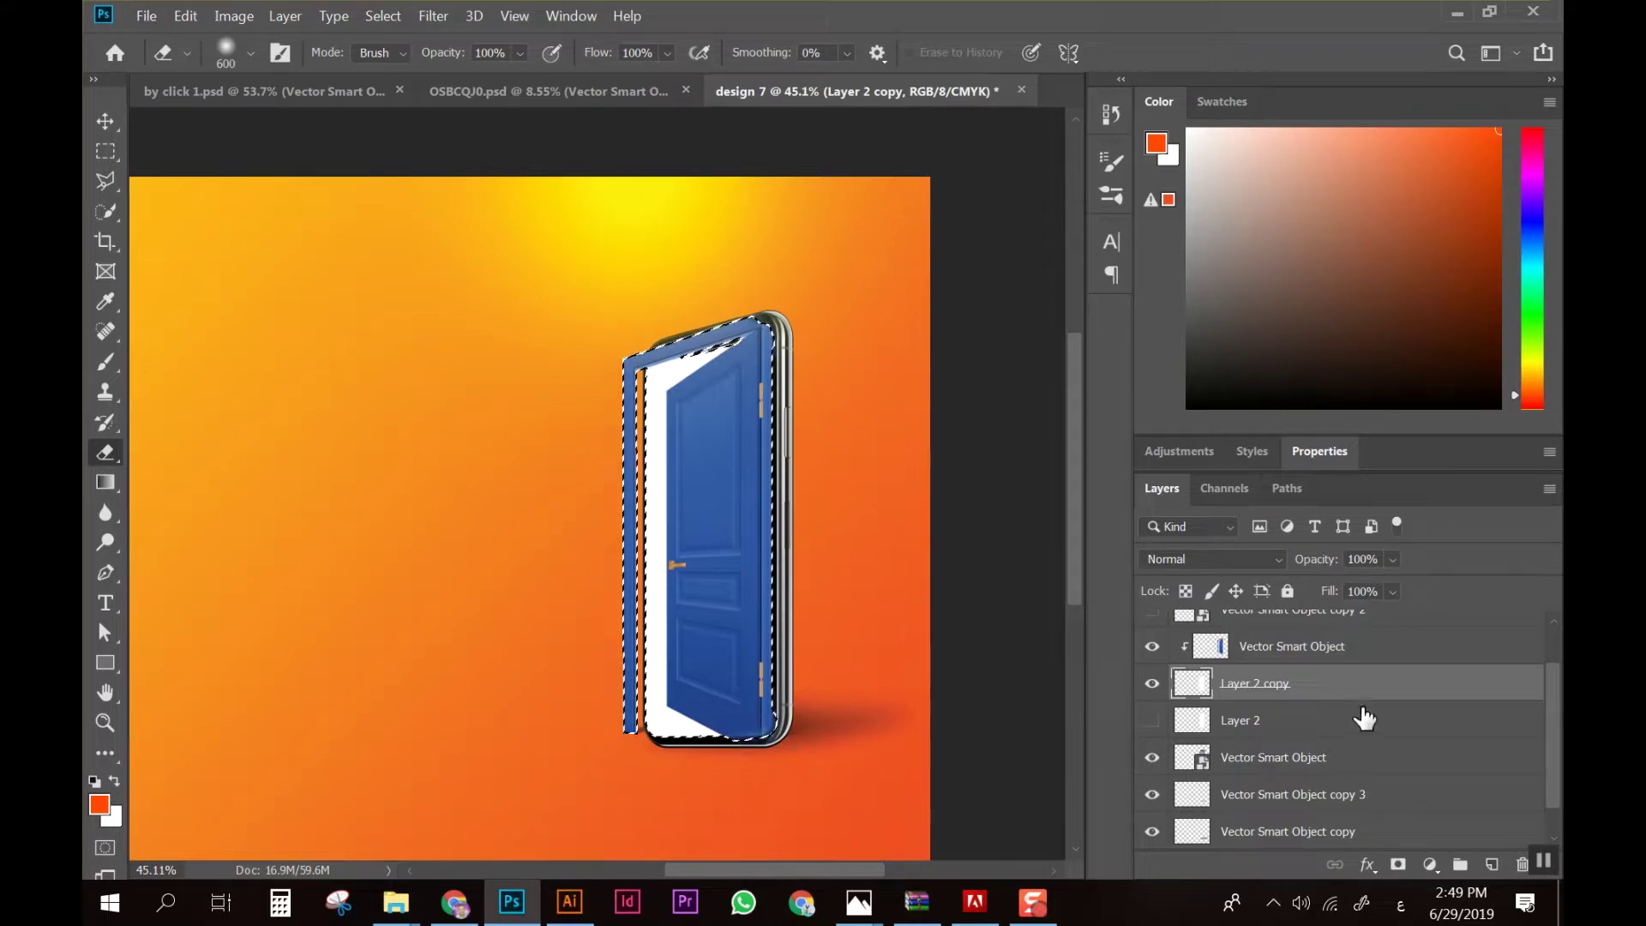
left_click(108, 798)
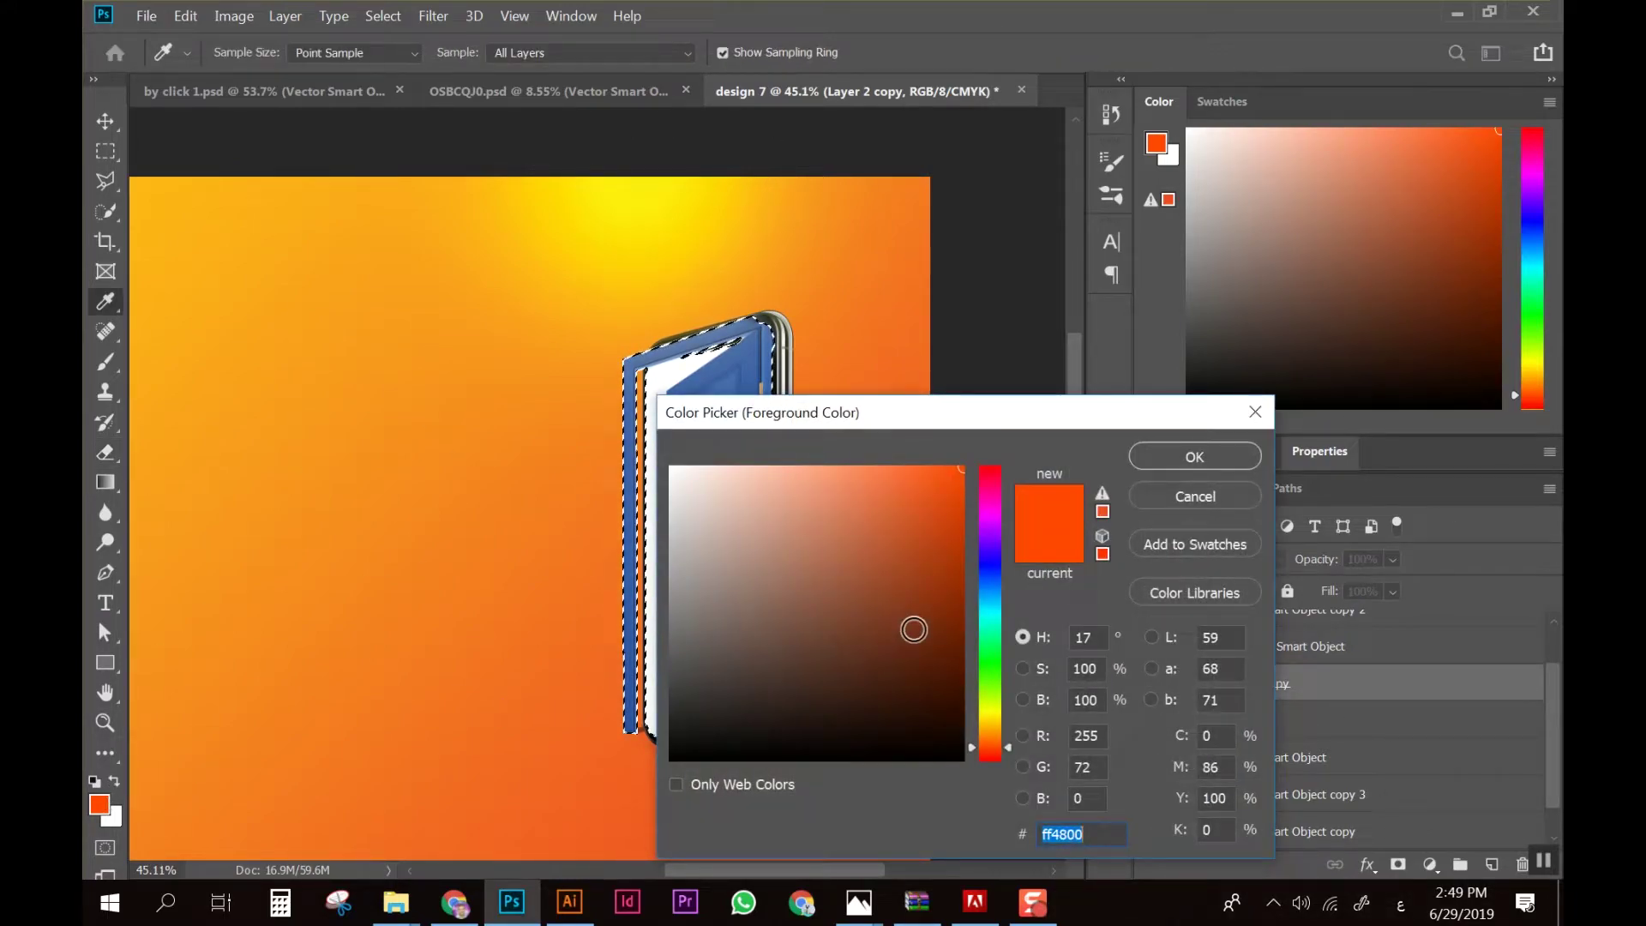
left_click(1176, 493)
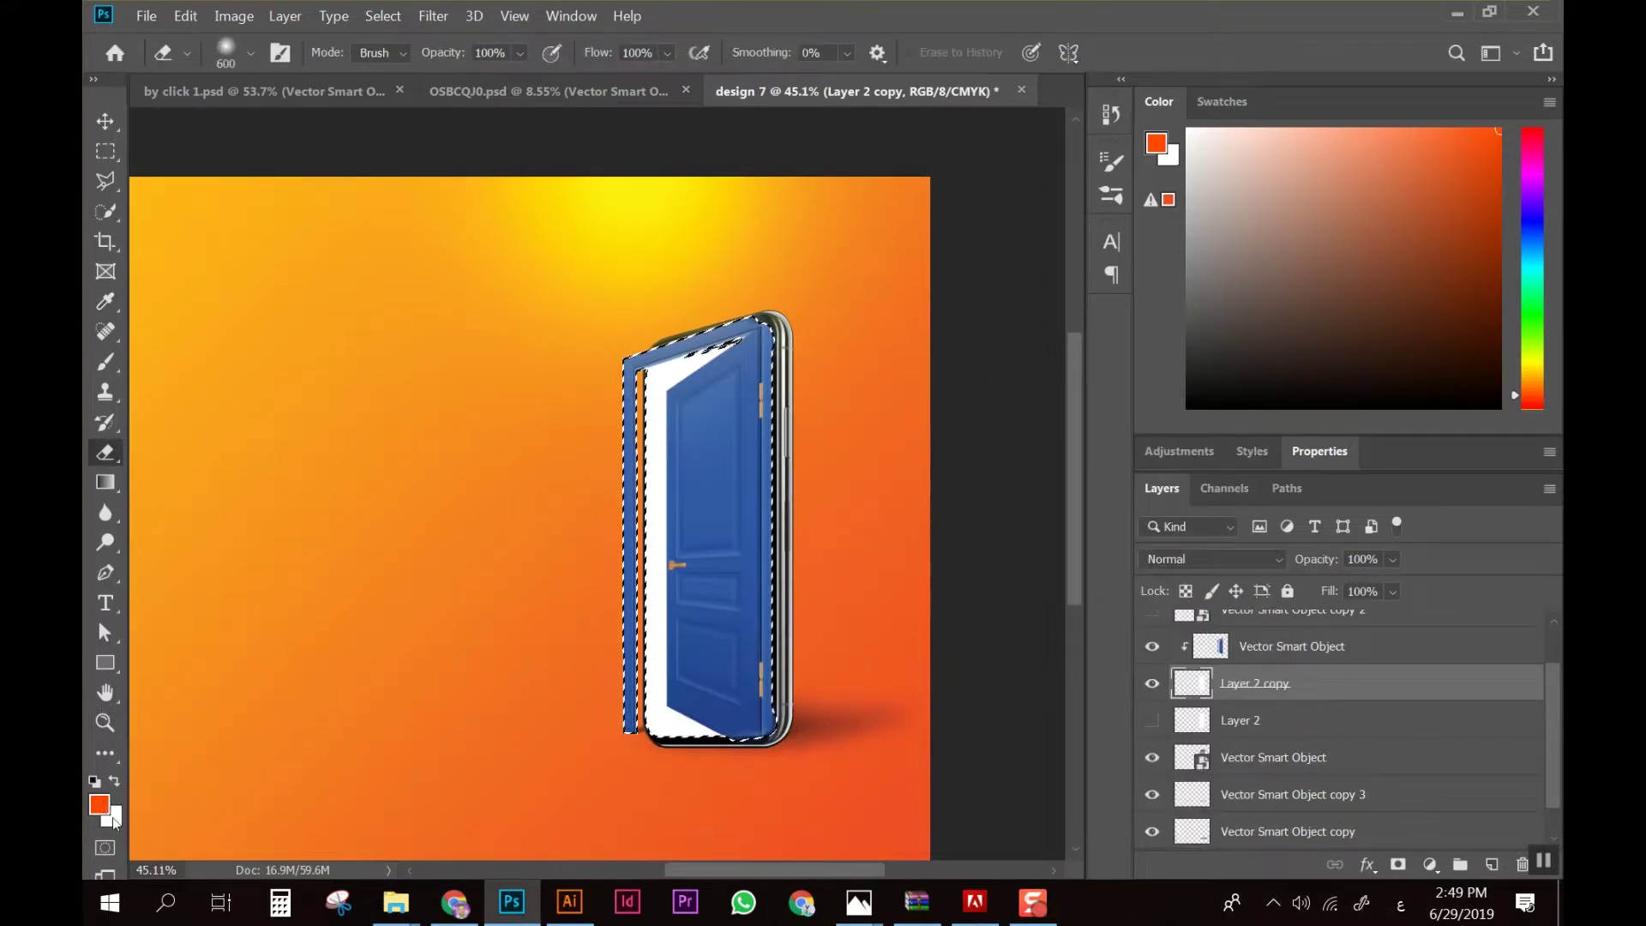
left_click(112, 818)
left_click(962, 468)
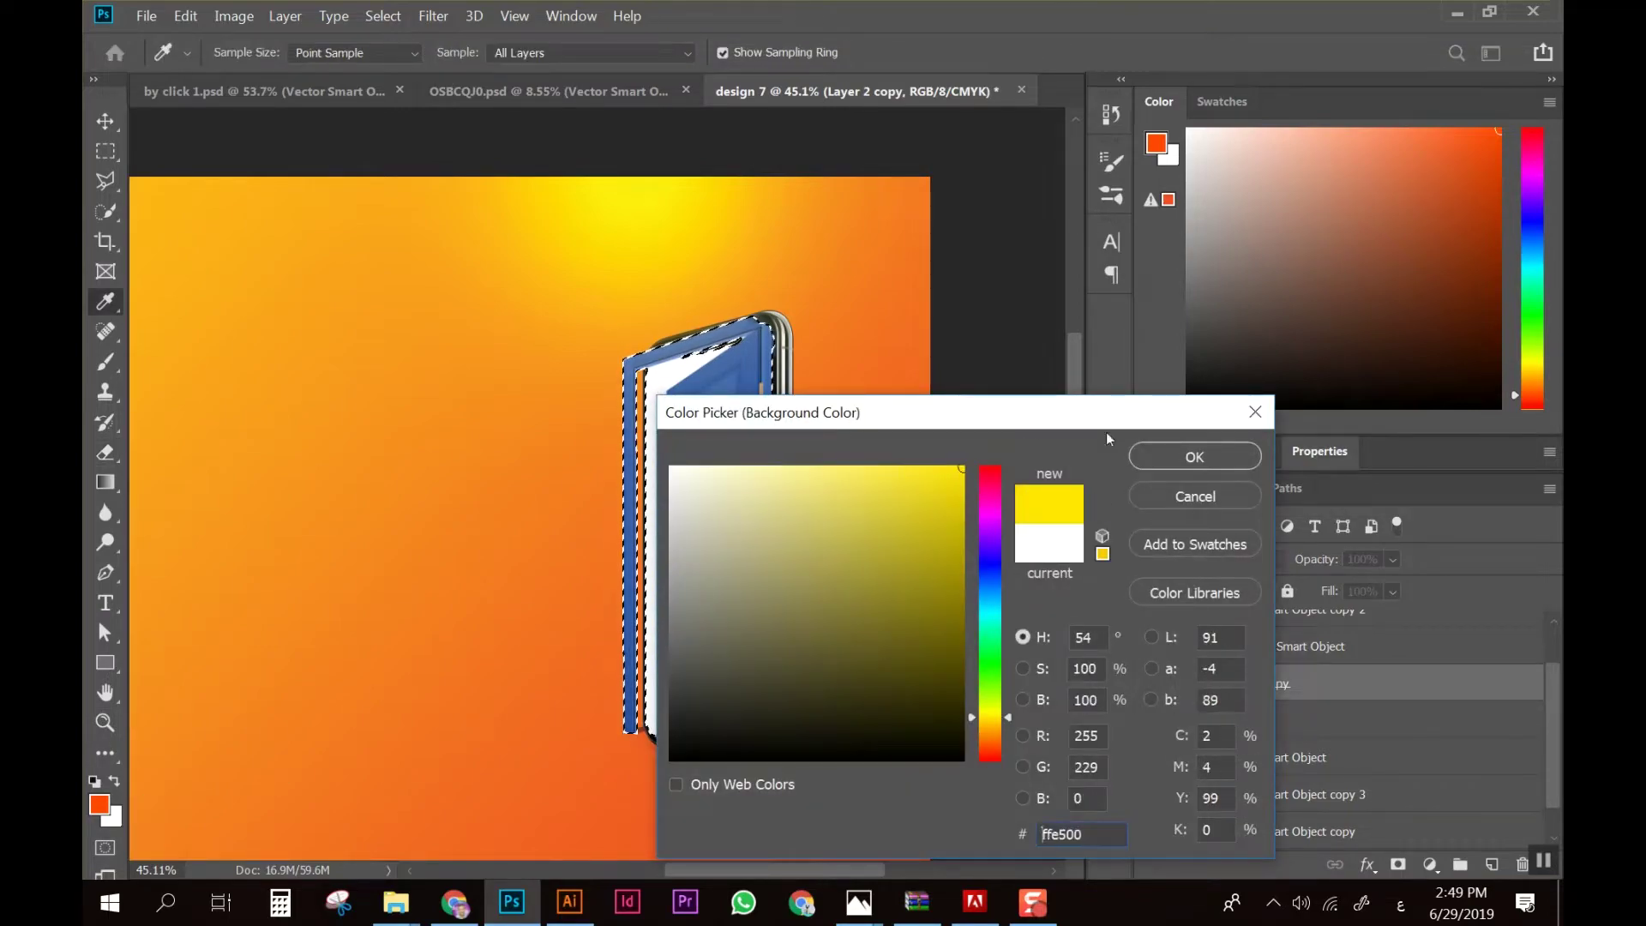
left_click(1221, 456)
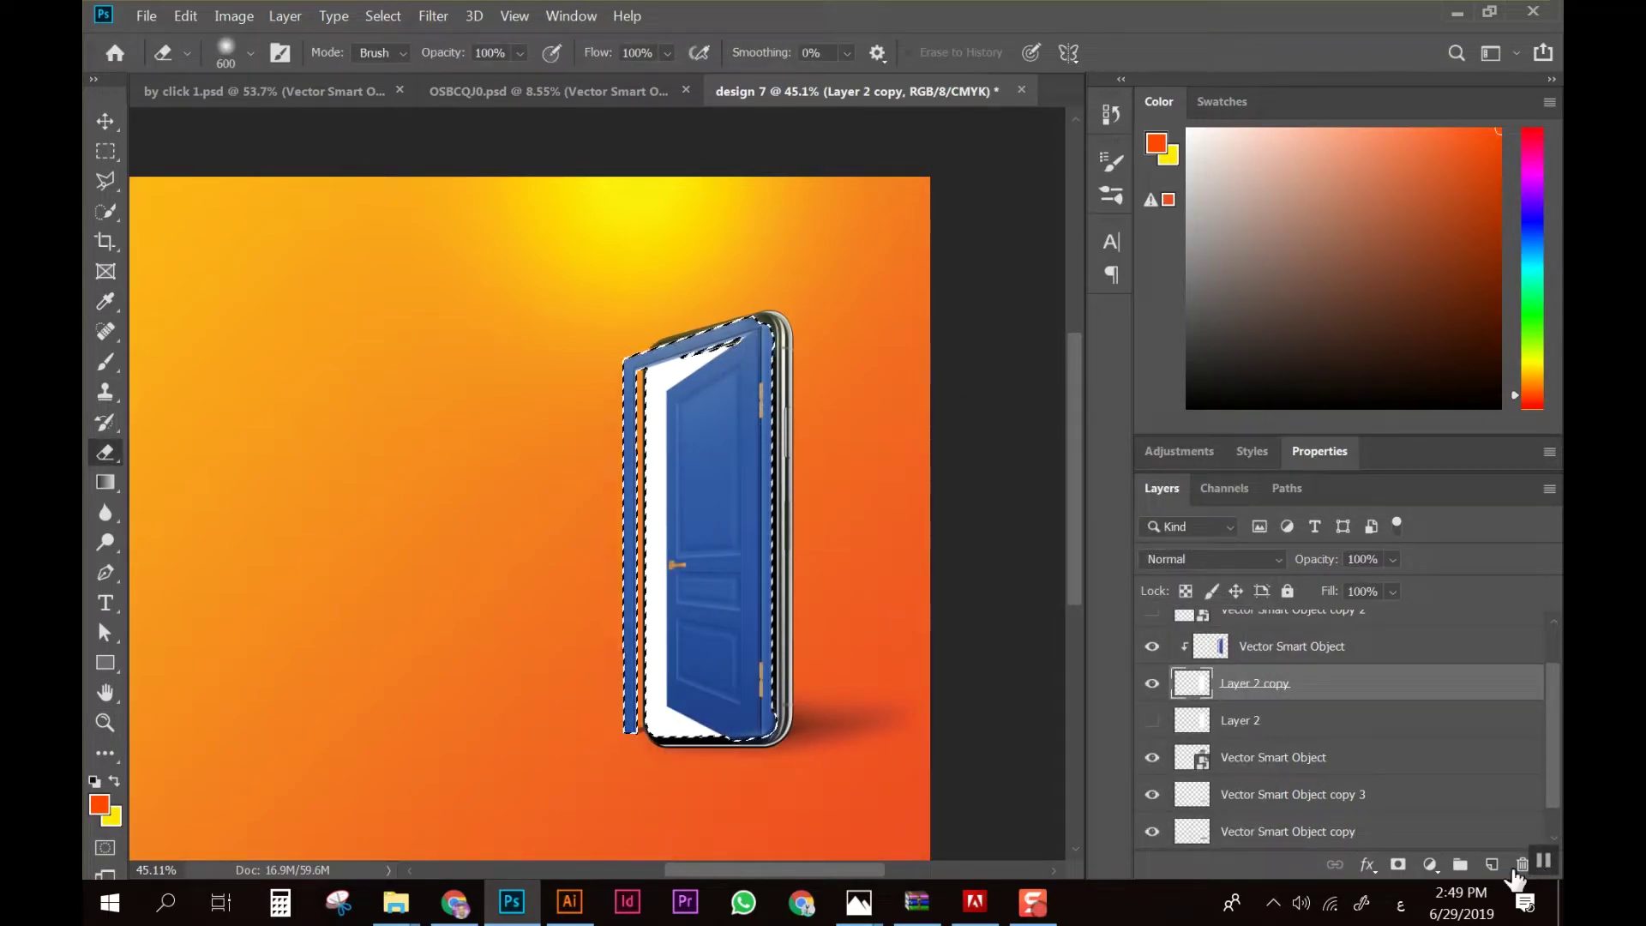
Add a clipped layer and paint orange into the doorway with a 600 px soft brush
left_click(1491, 864)
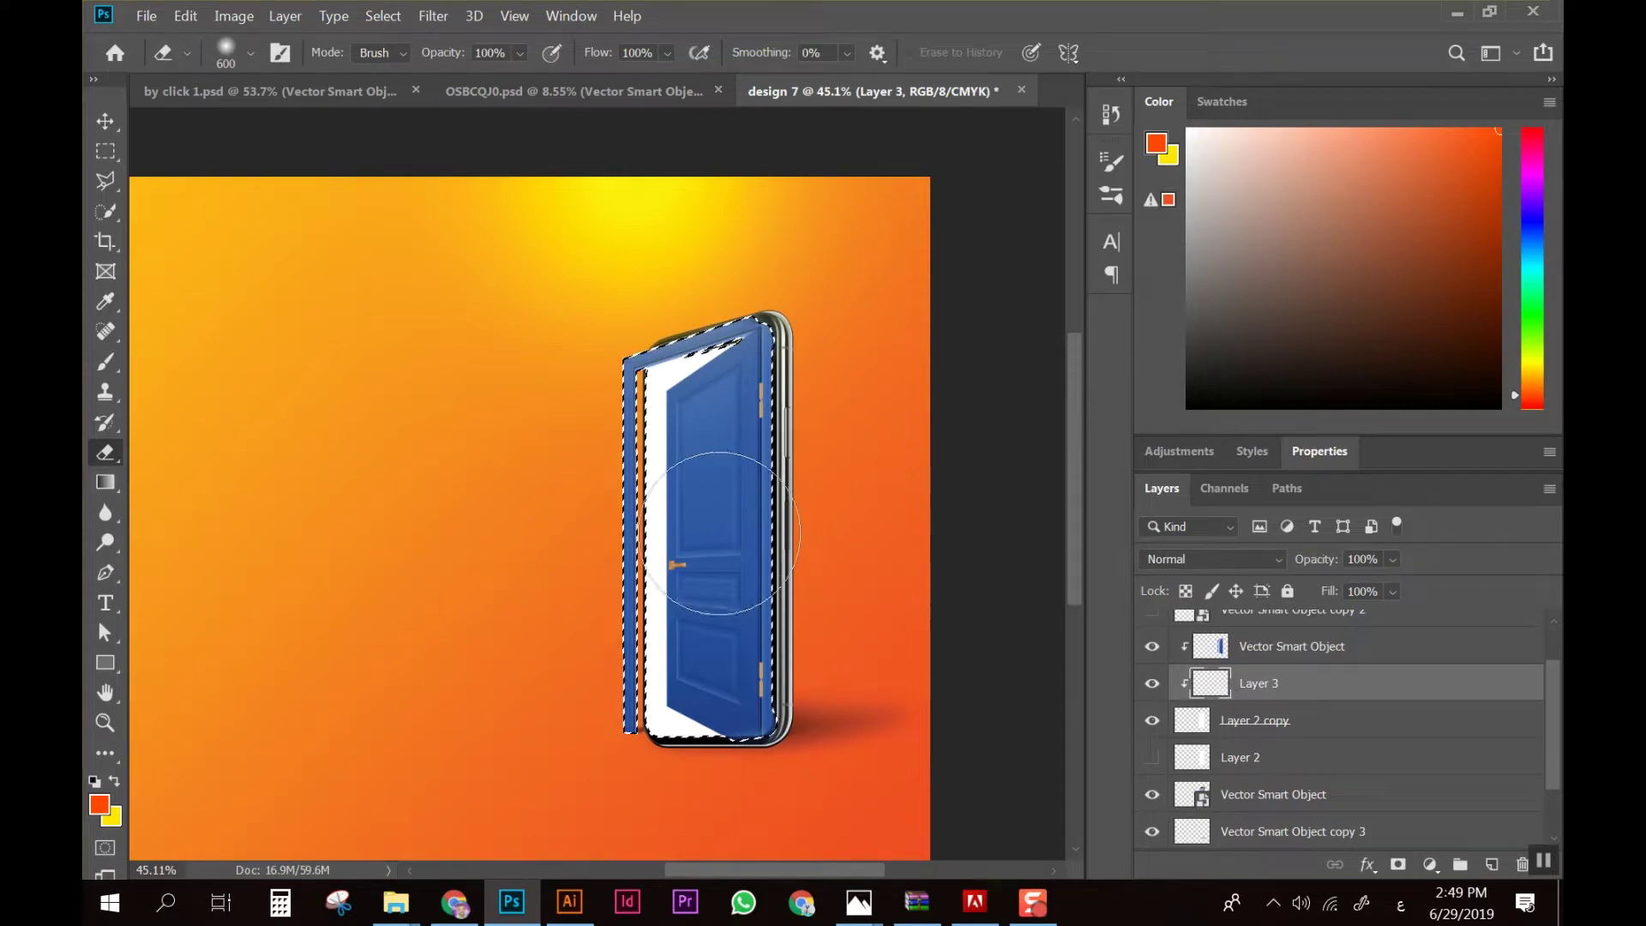
key("b")
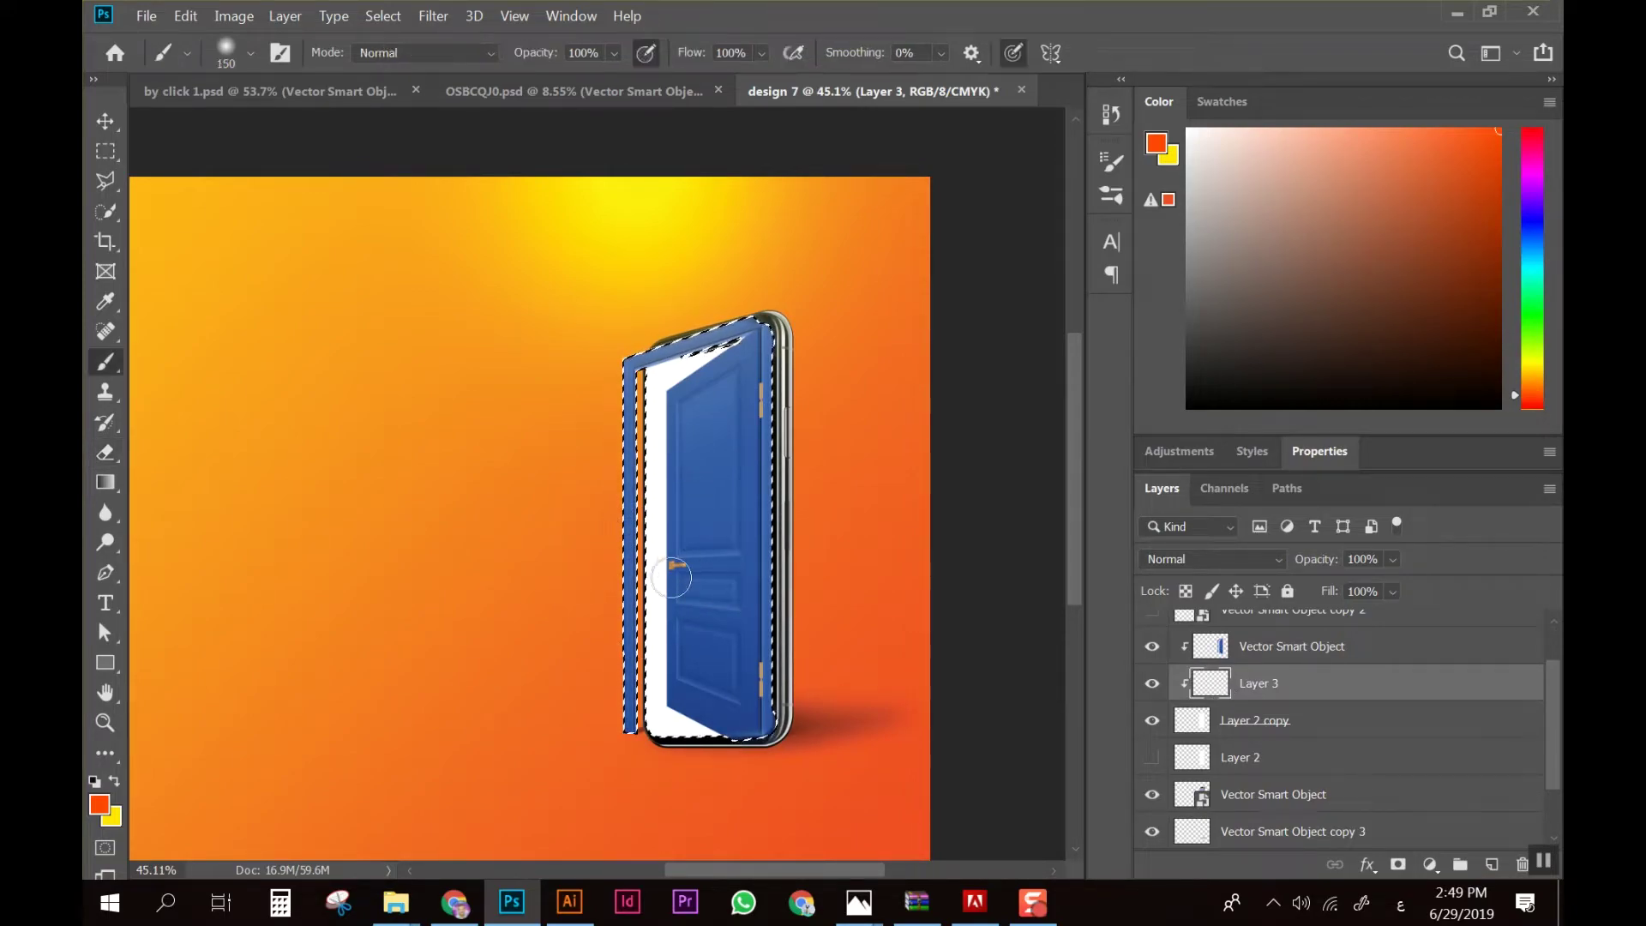
left_click(657, 565)
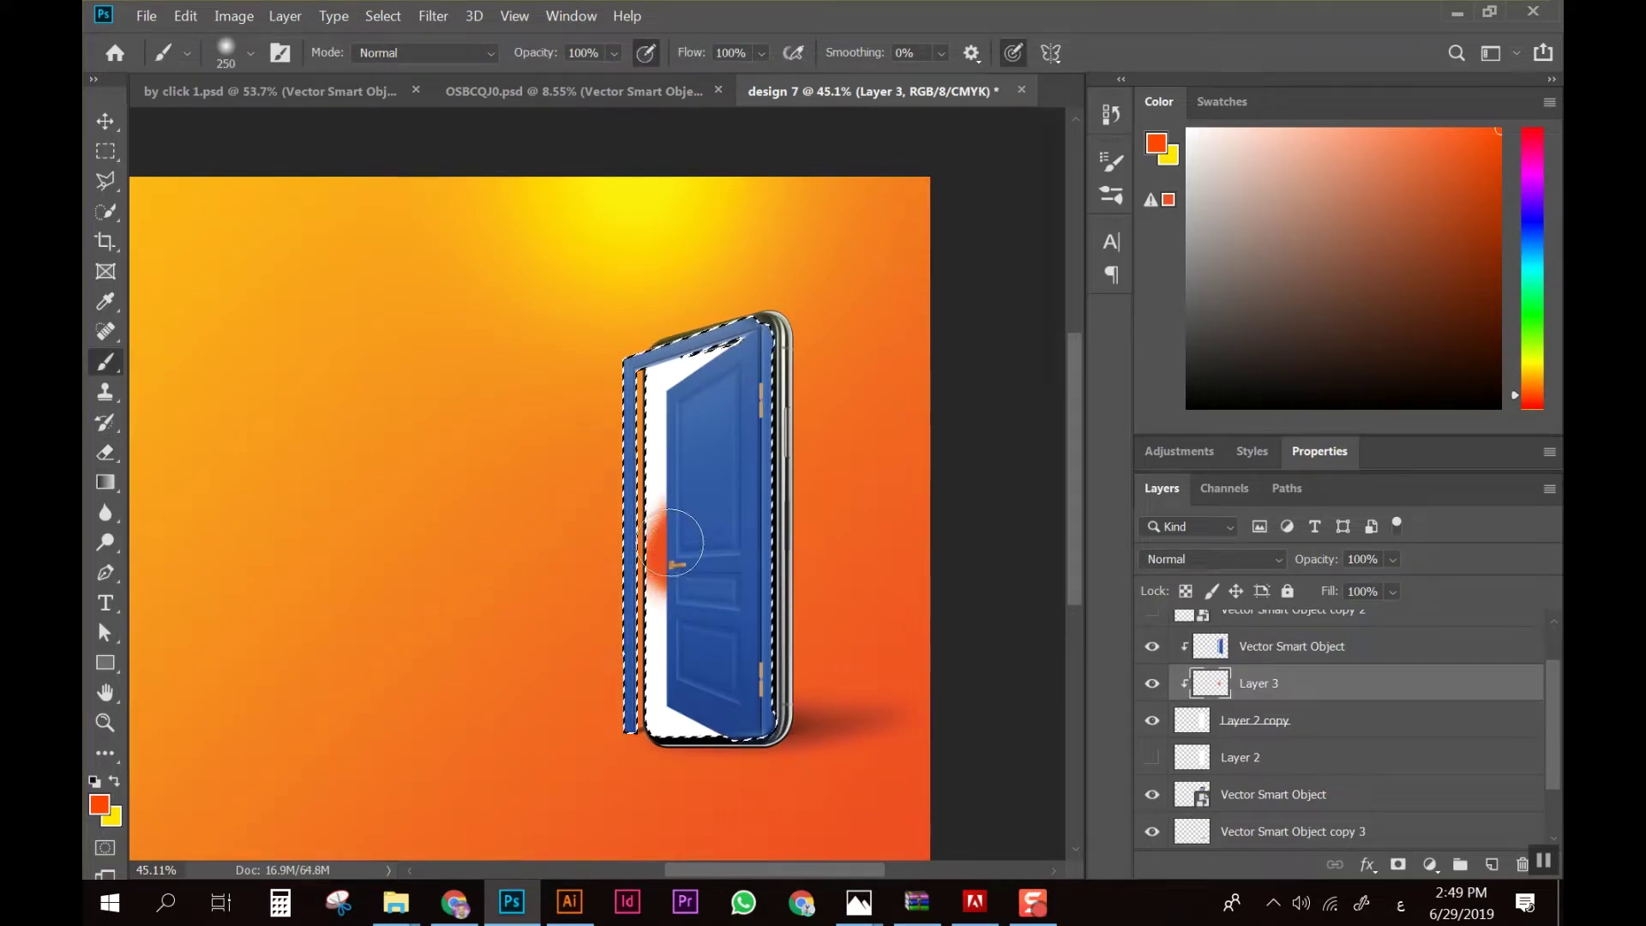
key("bracketright")
key("bracketright")
key("bracketright")
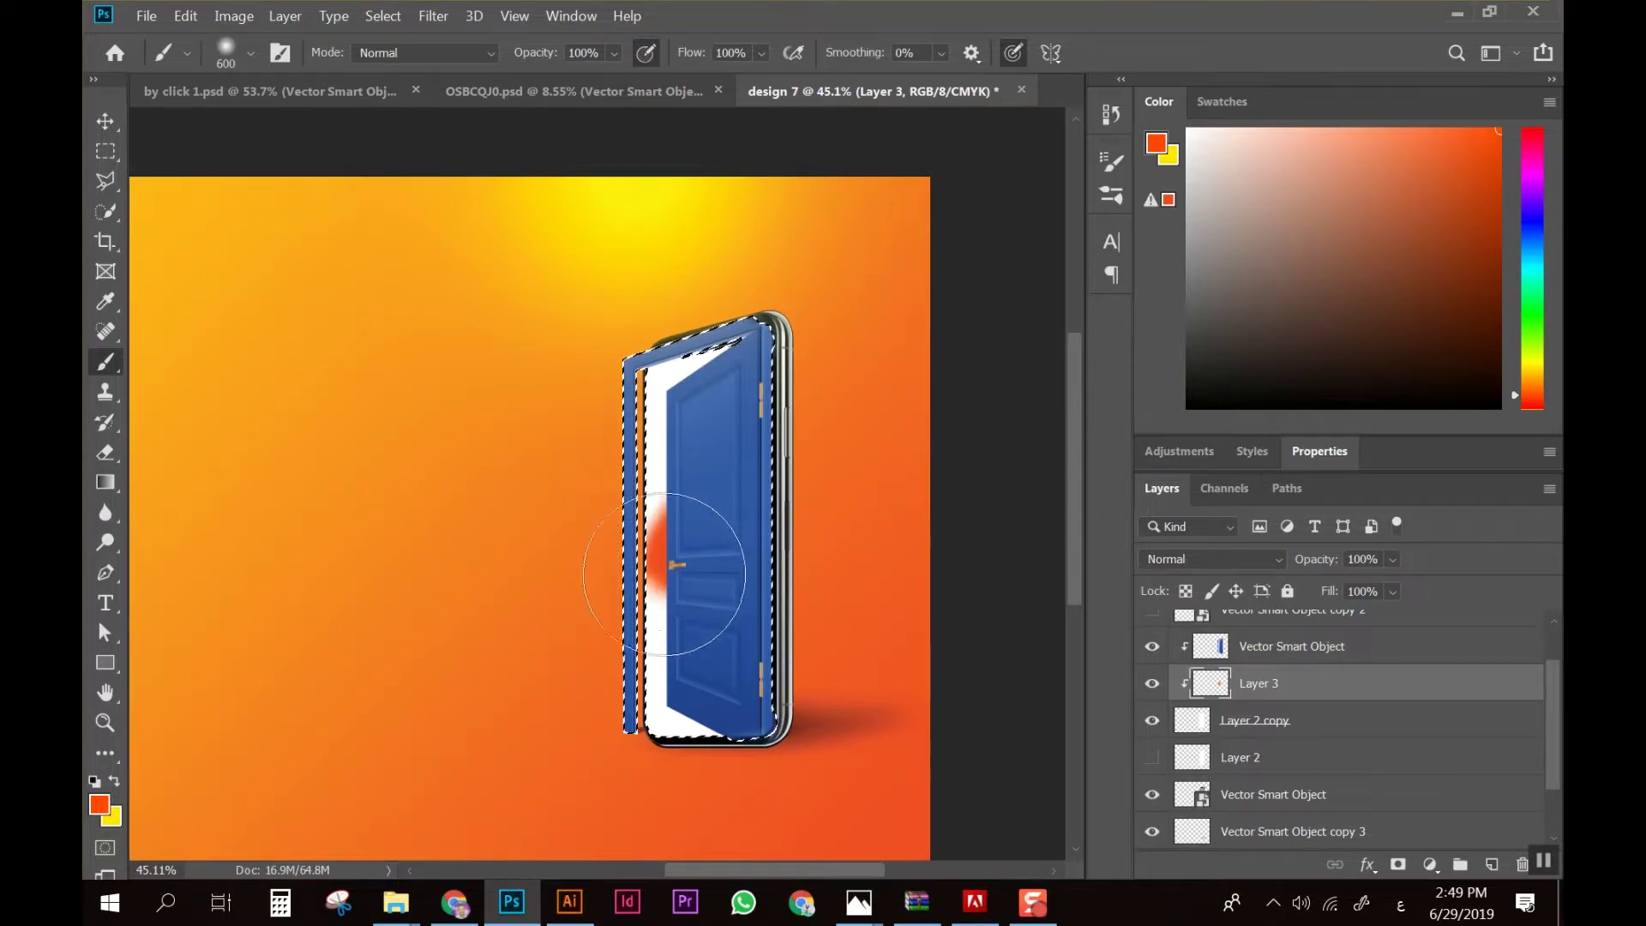
mouse_move(664, 643)
left_mouse_down()
mouse_move(708, 439)
mouse_move(545, 701)
left_mouse_up()
Brush yellow down the doorway over the orange, then deselect
key("x")
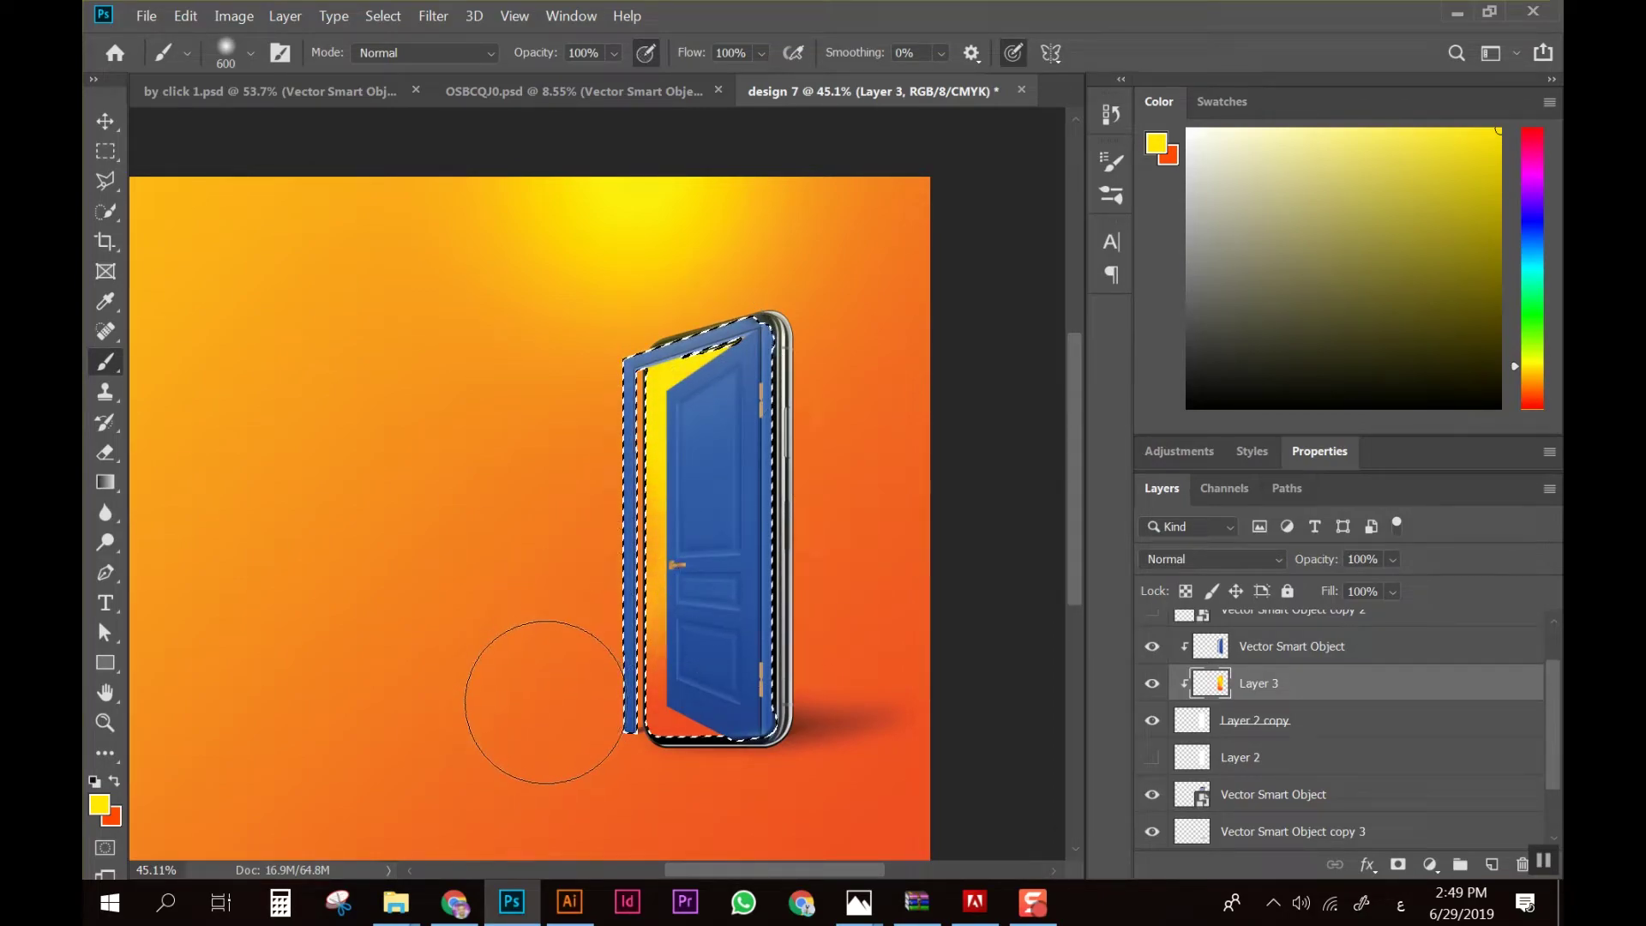
left_click_drag(545, 701, 698, 592)
scroll(726, 532, "down", 1)
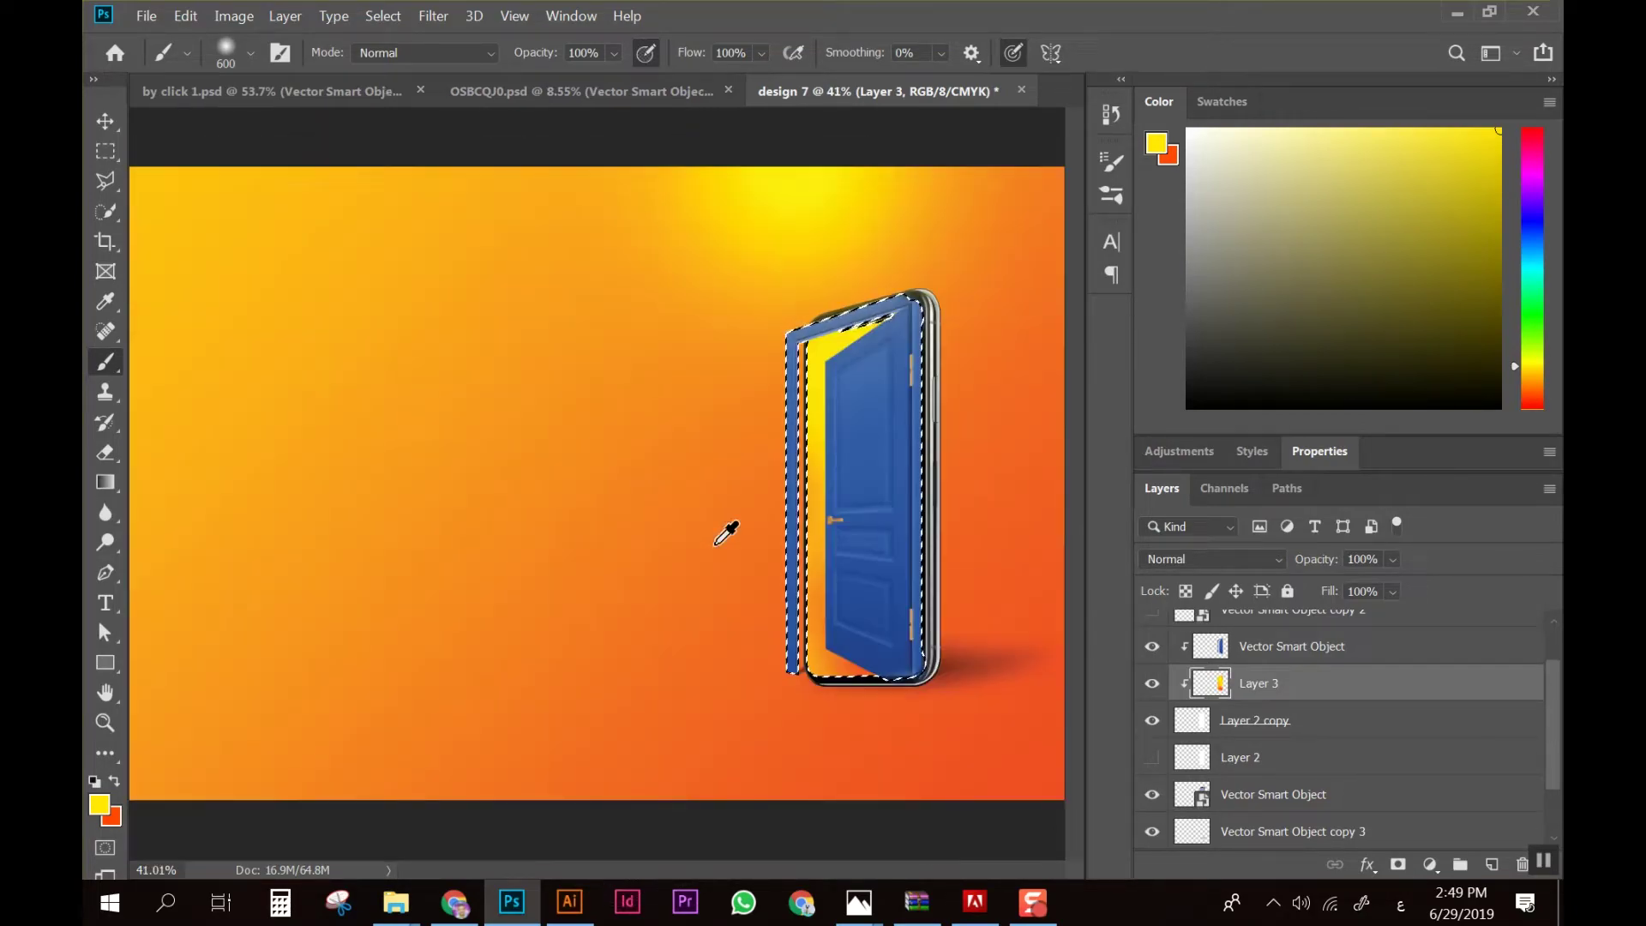
key("ctrl+d")
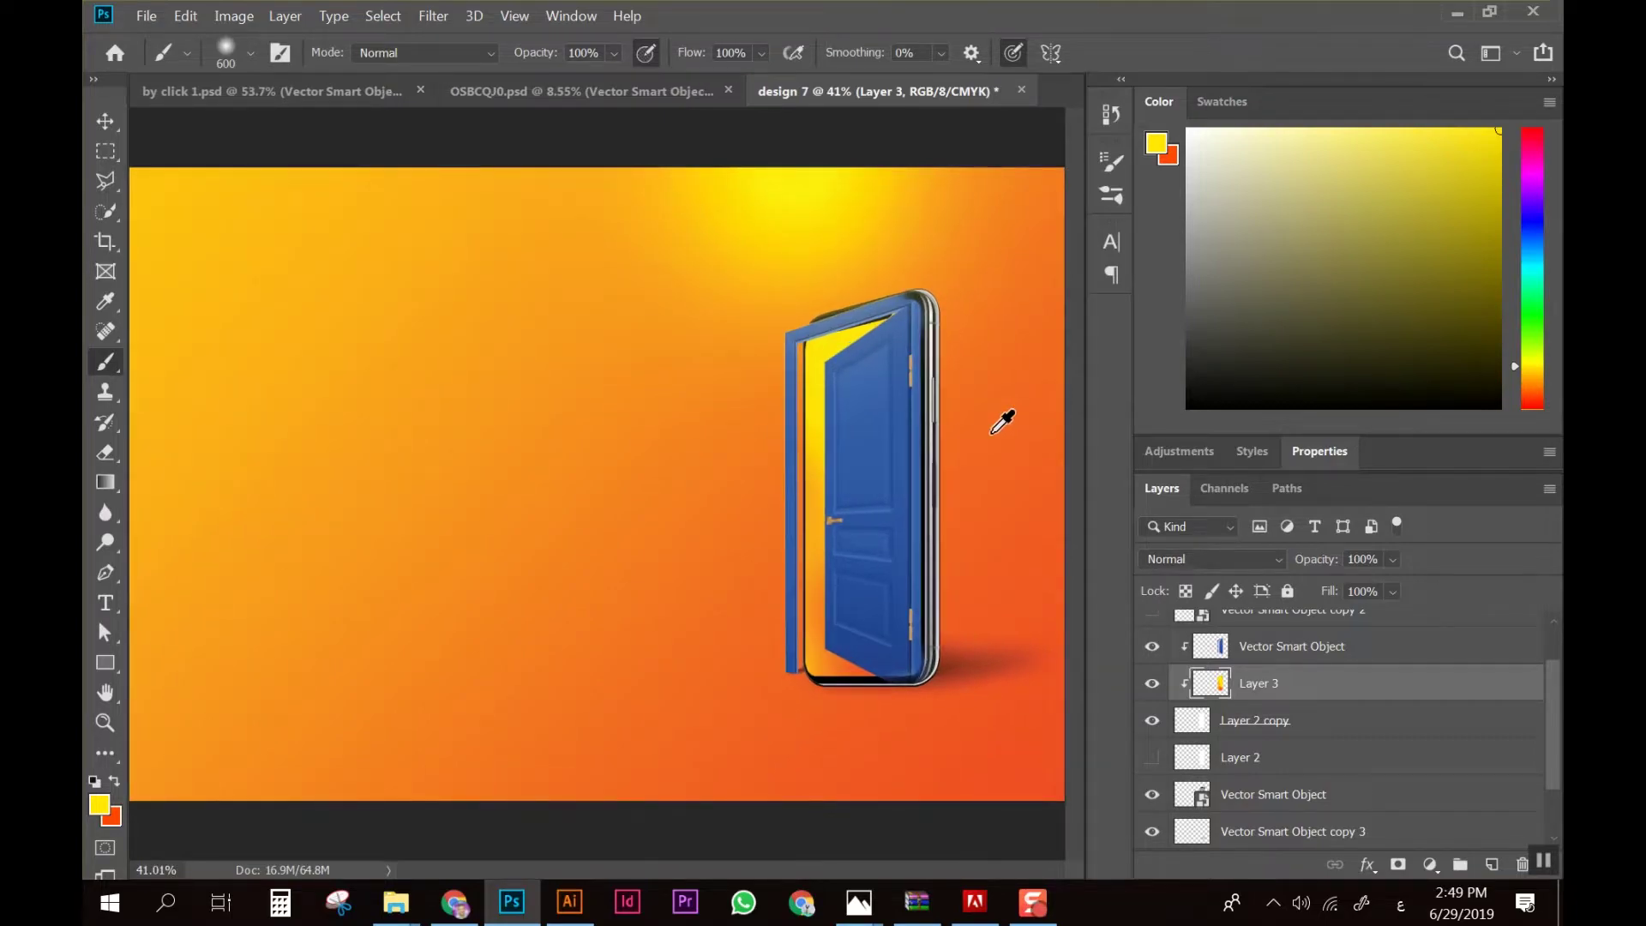
scroll(964, 482, "up", 3)
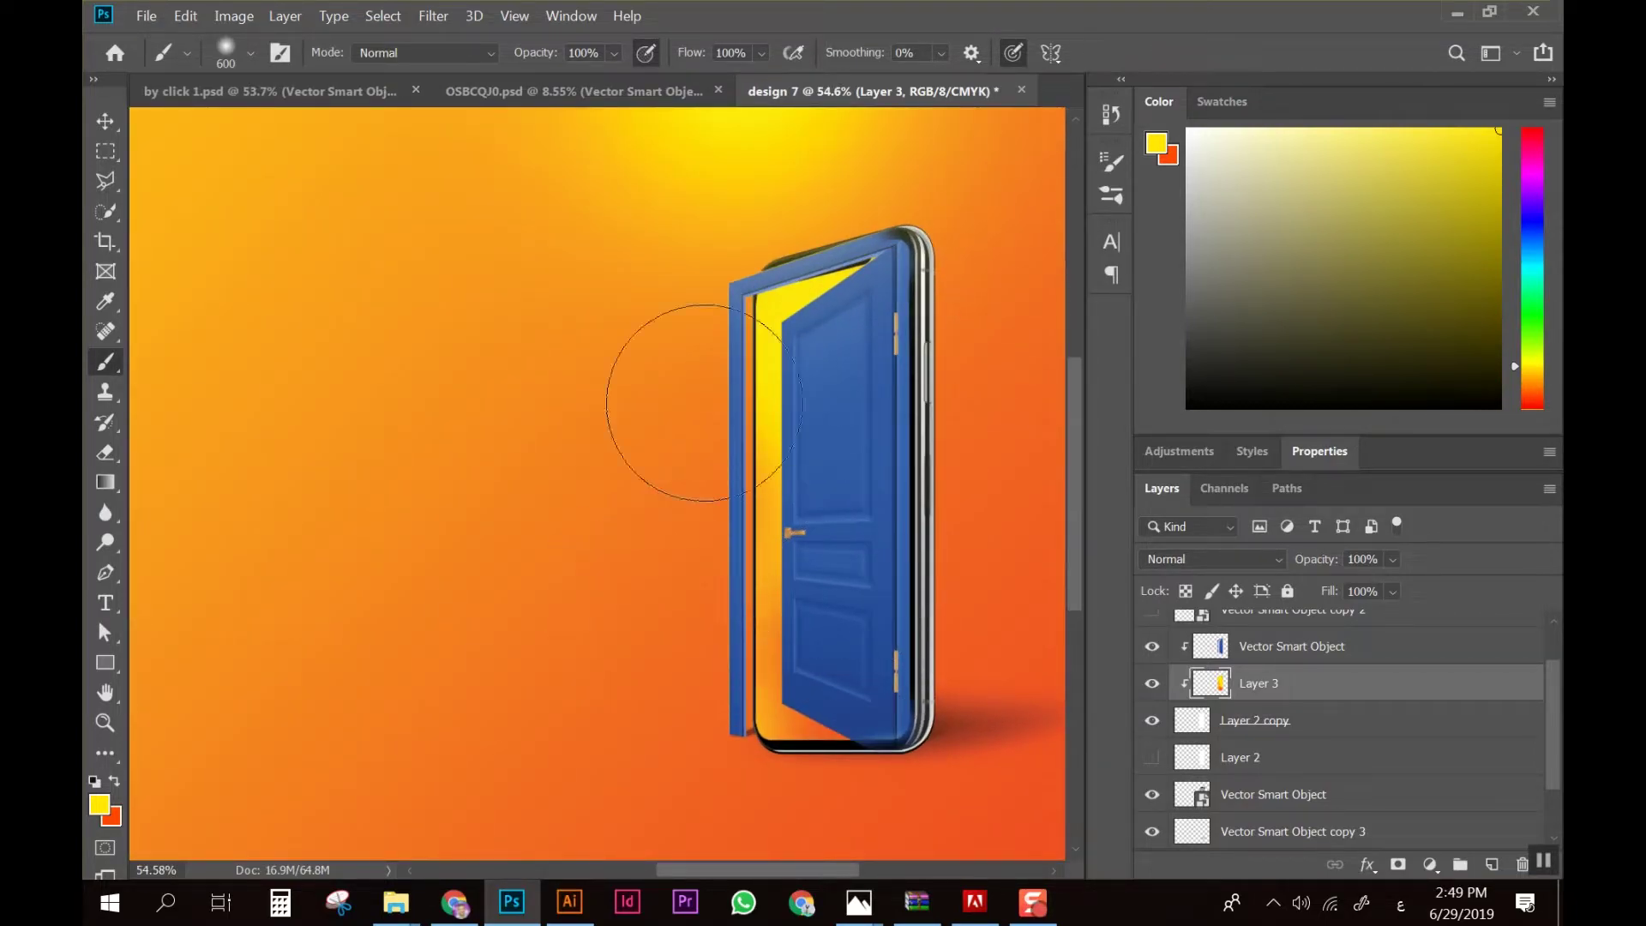
Drag the Group 5 cupcake from OSBCQJ0.psd into design 7, above the door layers
left_click(603, 84)
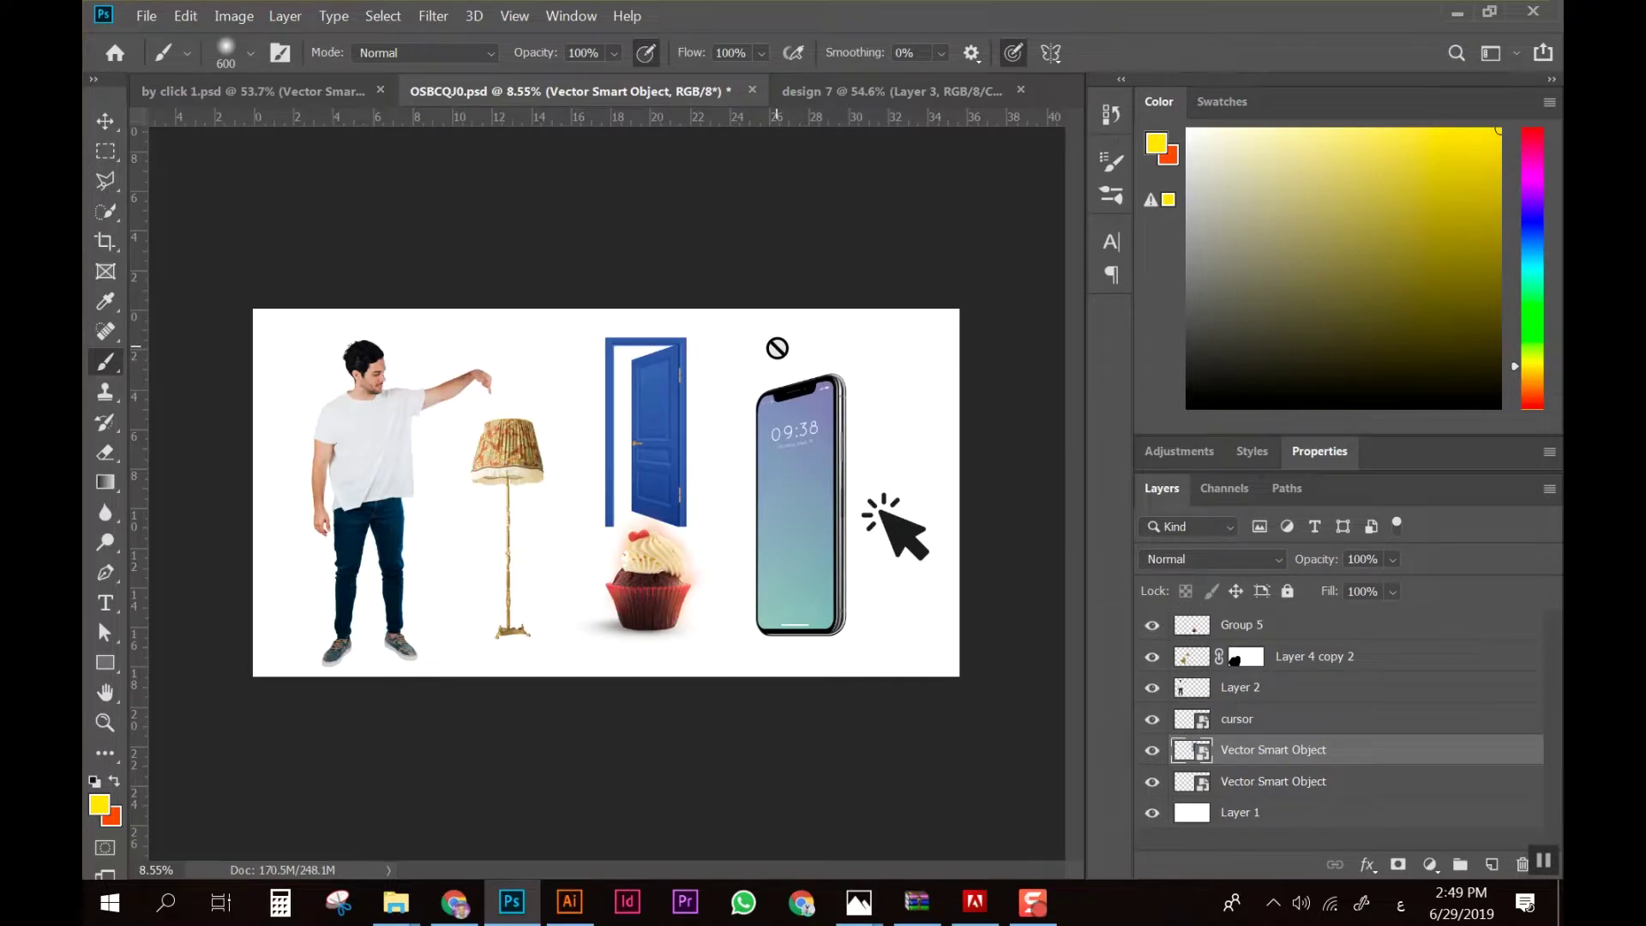
right_click(649, 592)
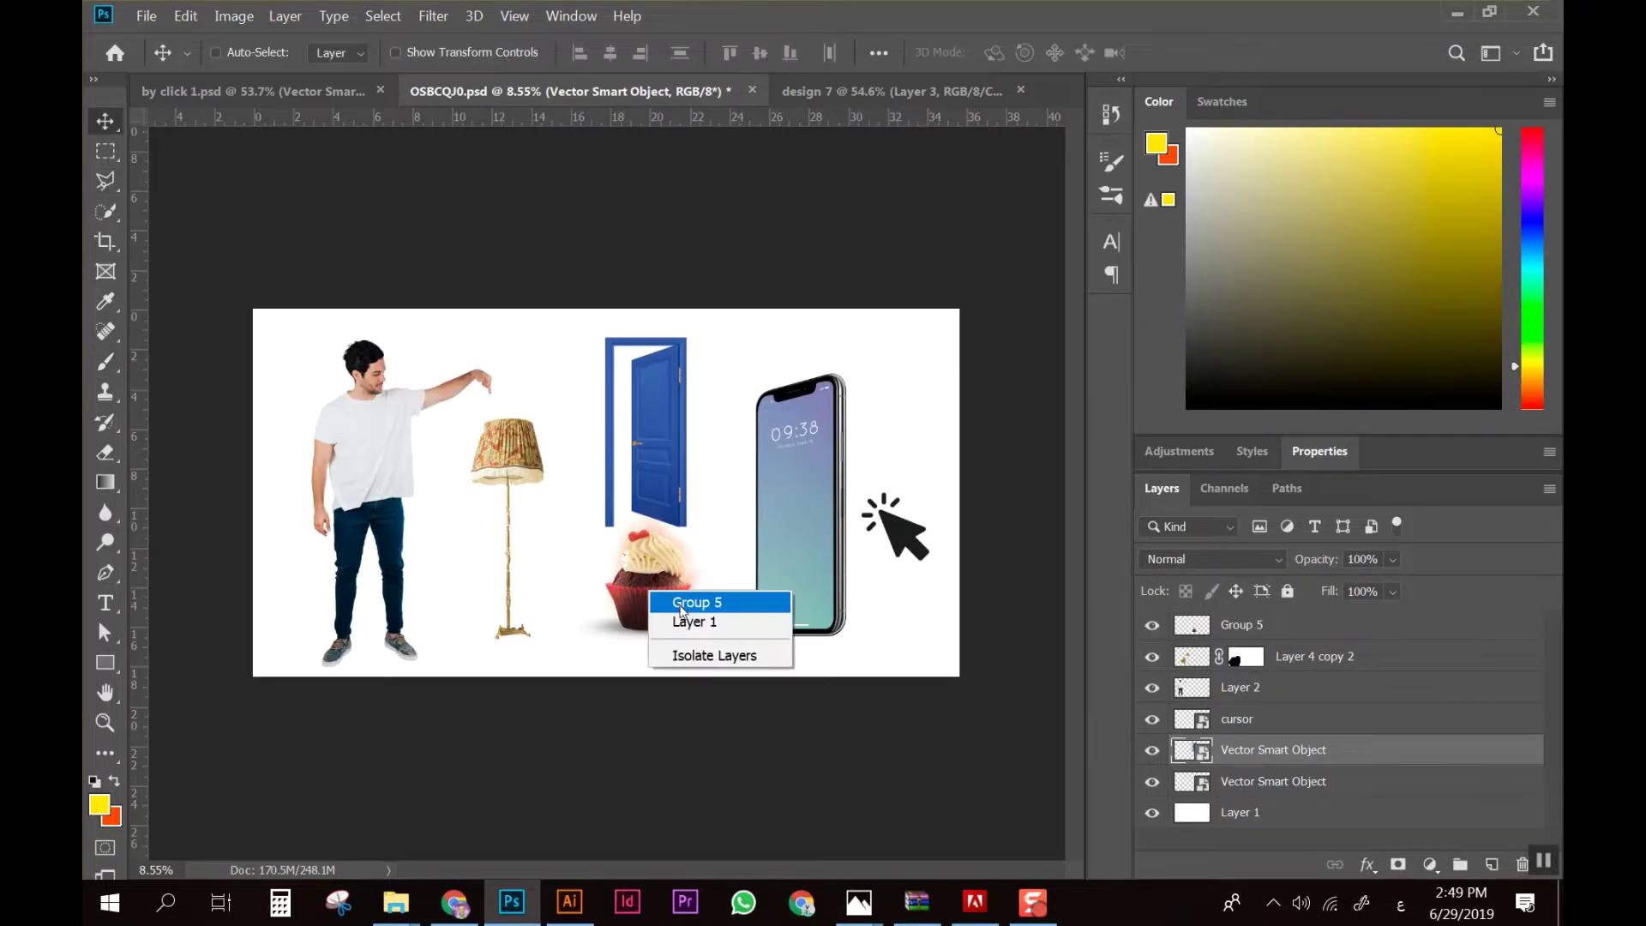
left_click(681, 605)
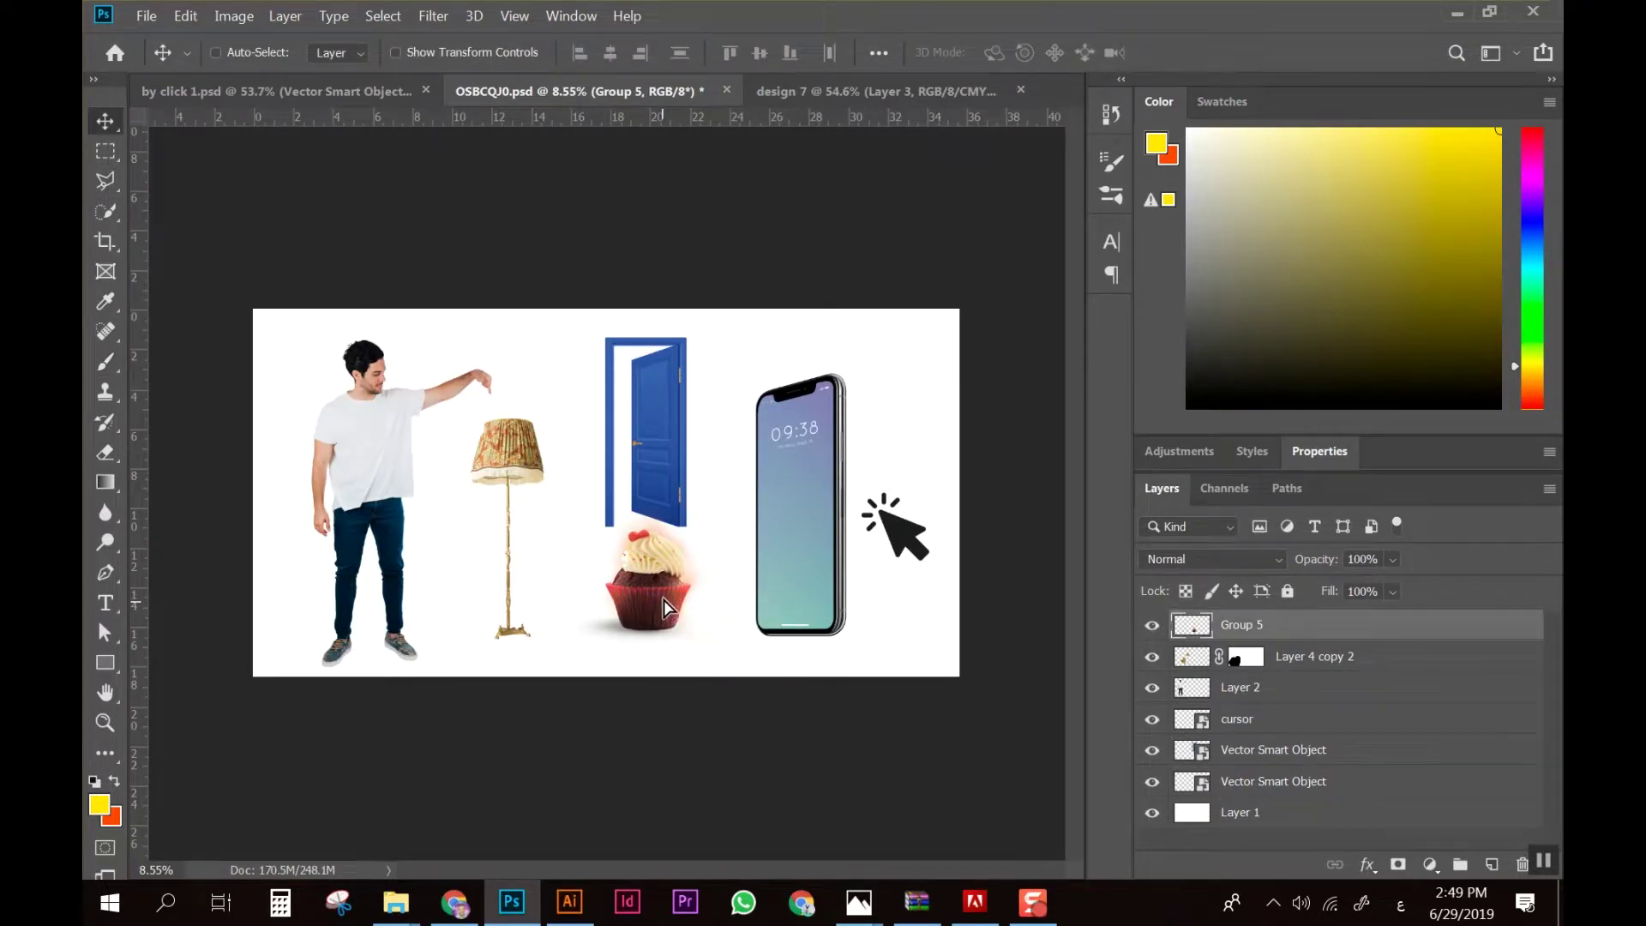
mouse_move(698, 624)
left_mouse_down()
mouse_move(652, 274)
mouse_move(863, 703)
left_mouse_up()
scroll(953, 640, "down", 2)
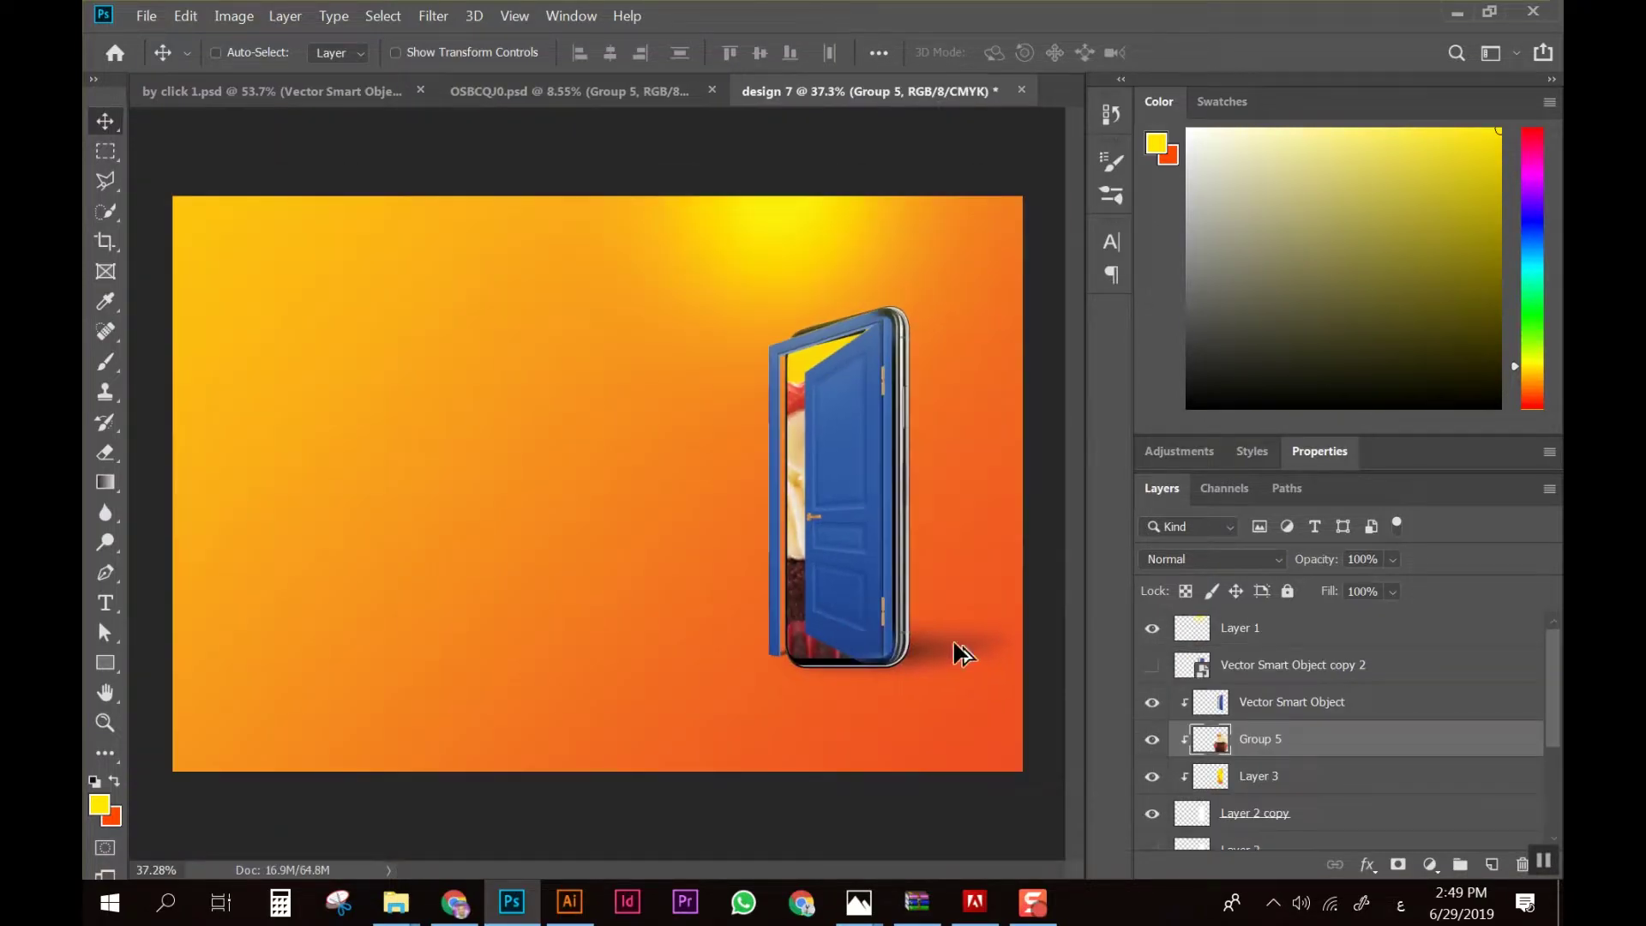
left_click_drag(1267, 739, 1243, 660)
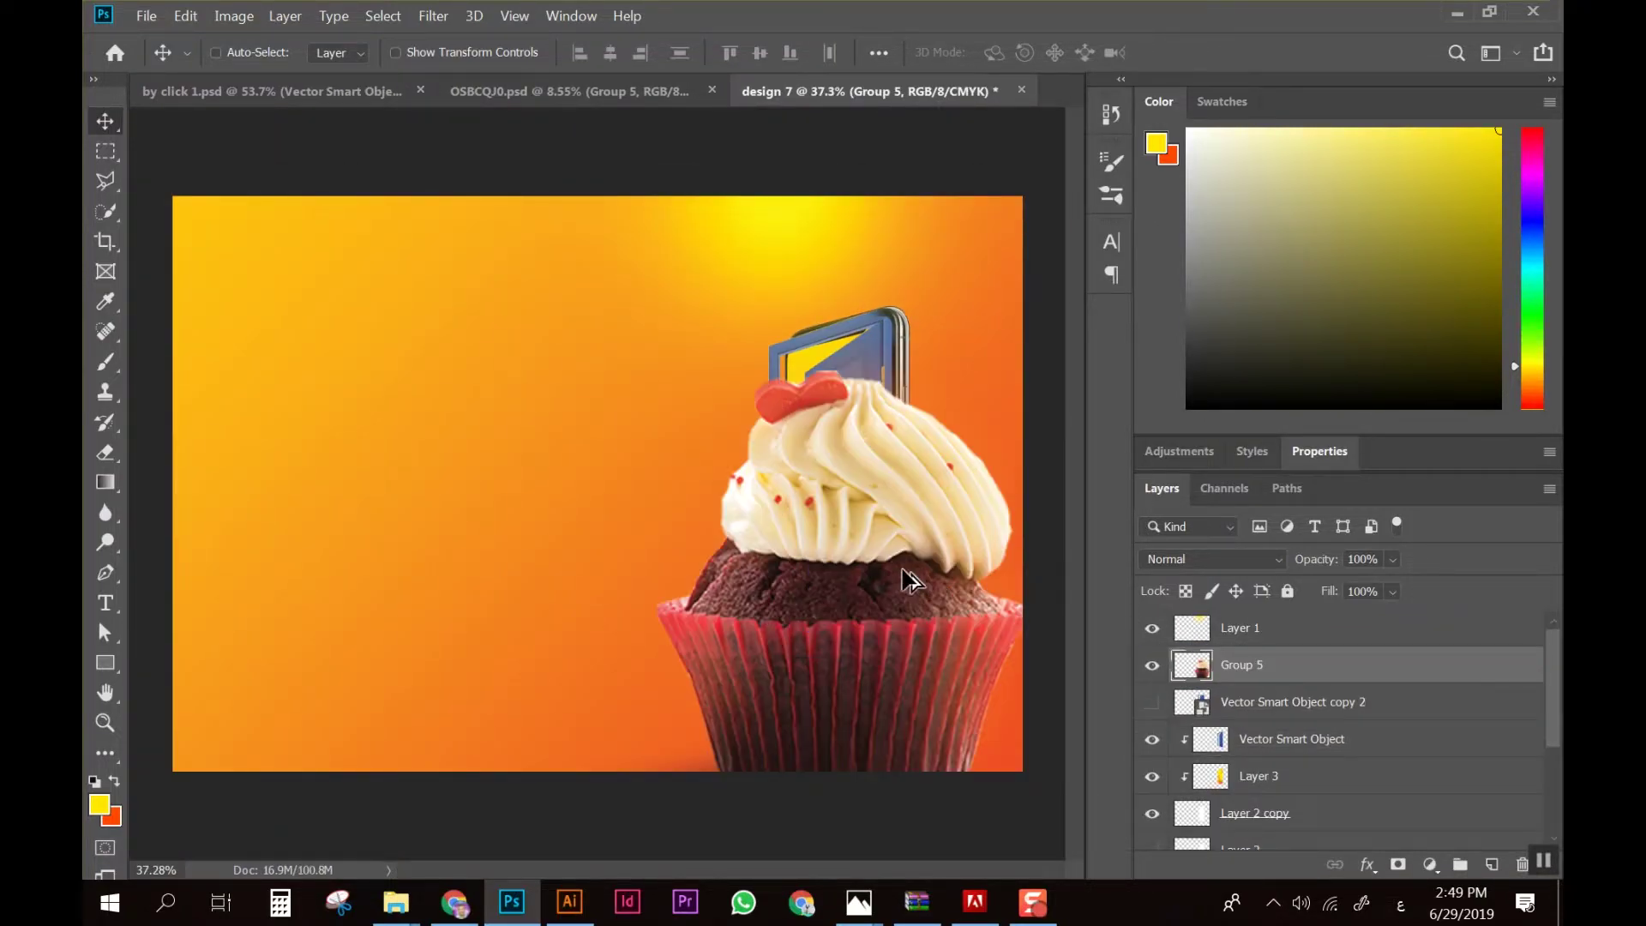
Scale the cupcake group down to about 25% and move it lower inside the phone
scroll(904, 583, "down", 2)
key("ctrl+t")
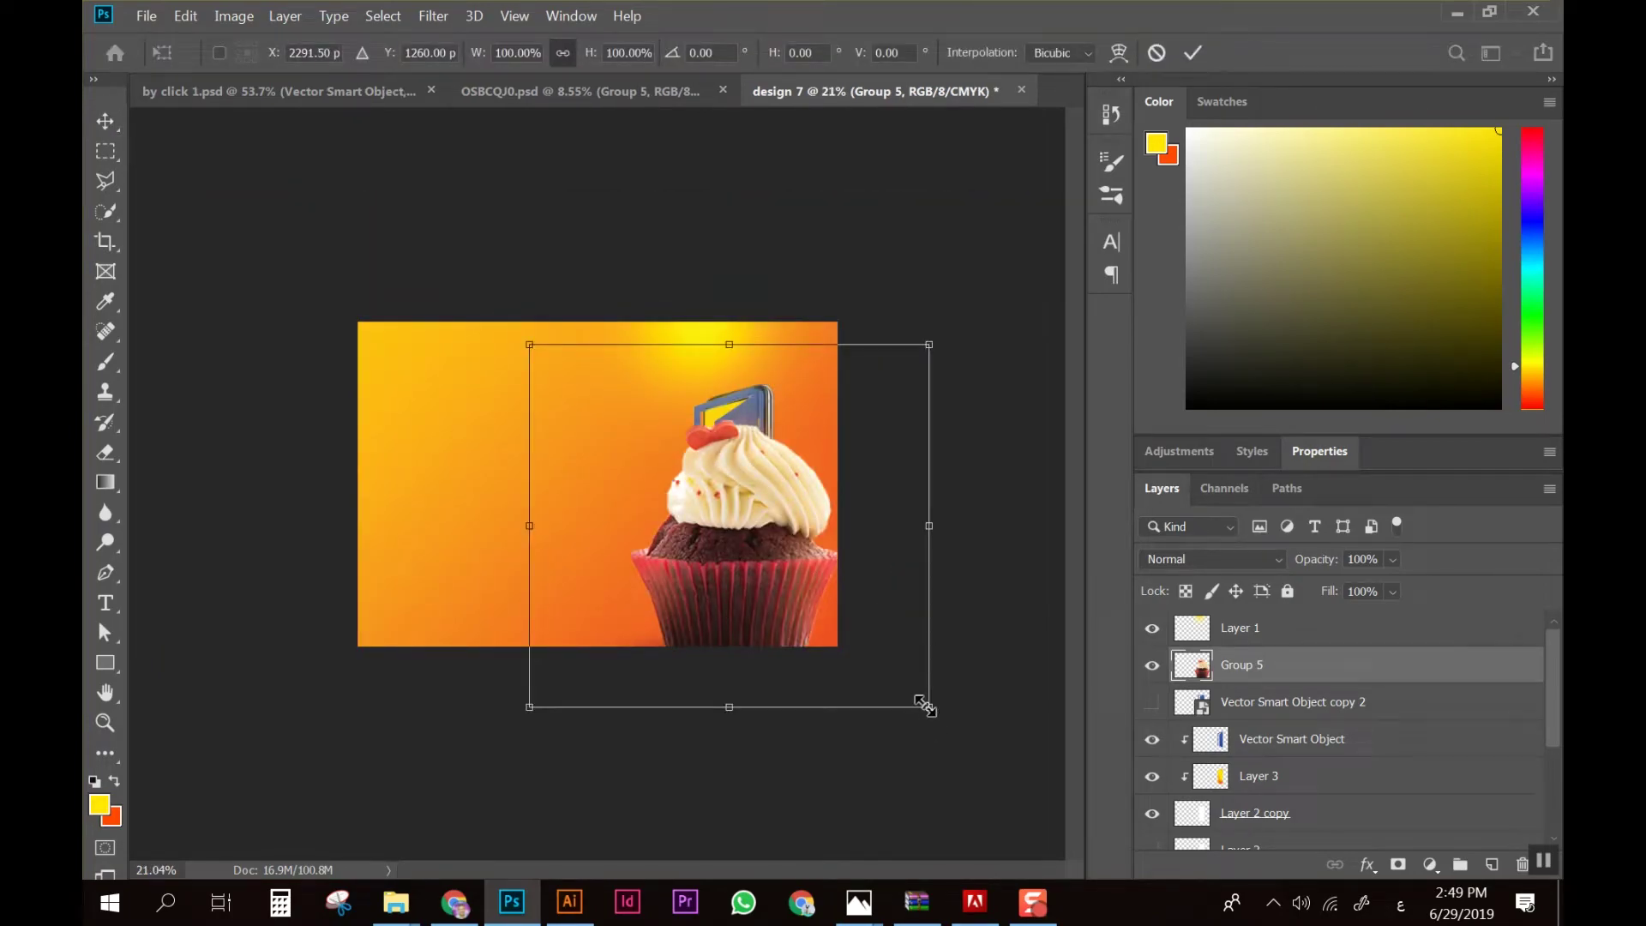
left_click_drag(924, 705, 768, 587)
key("ctrl+0")
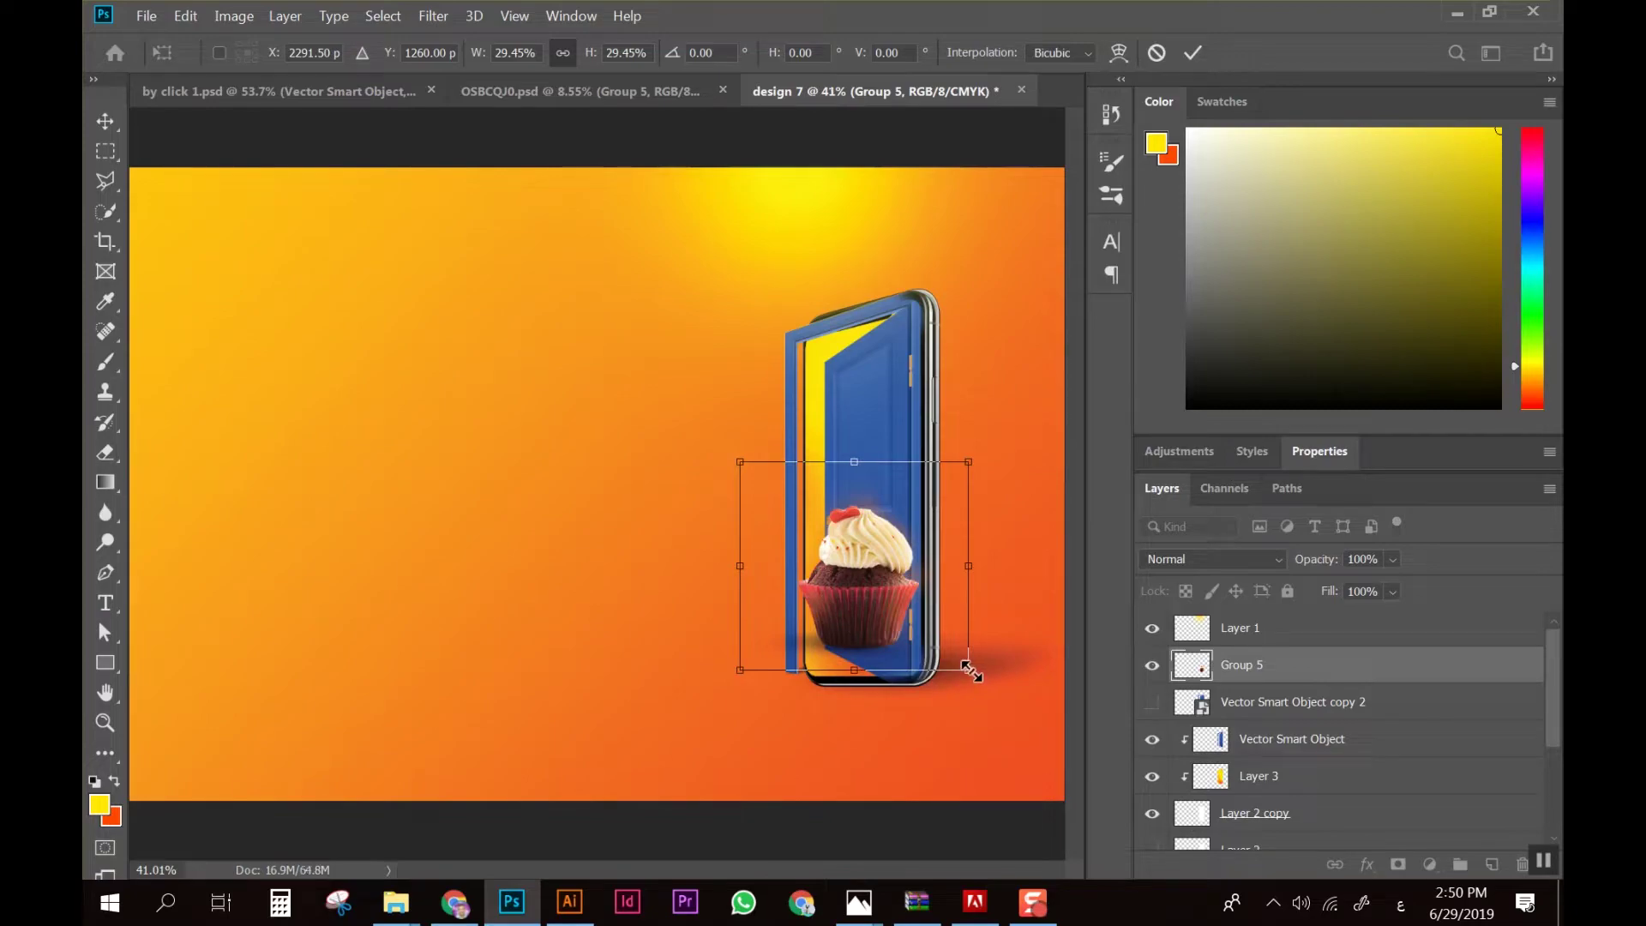
left_click_drag(969, 669, 952, 655)
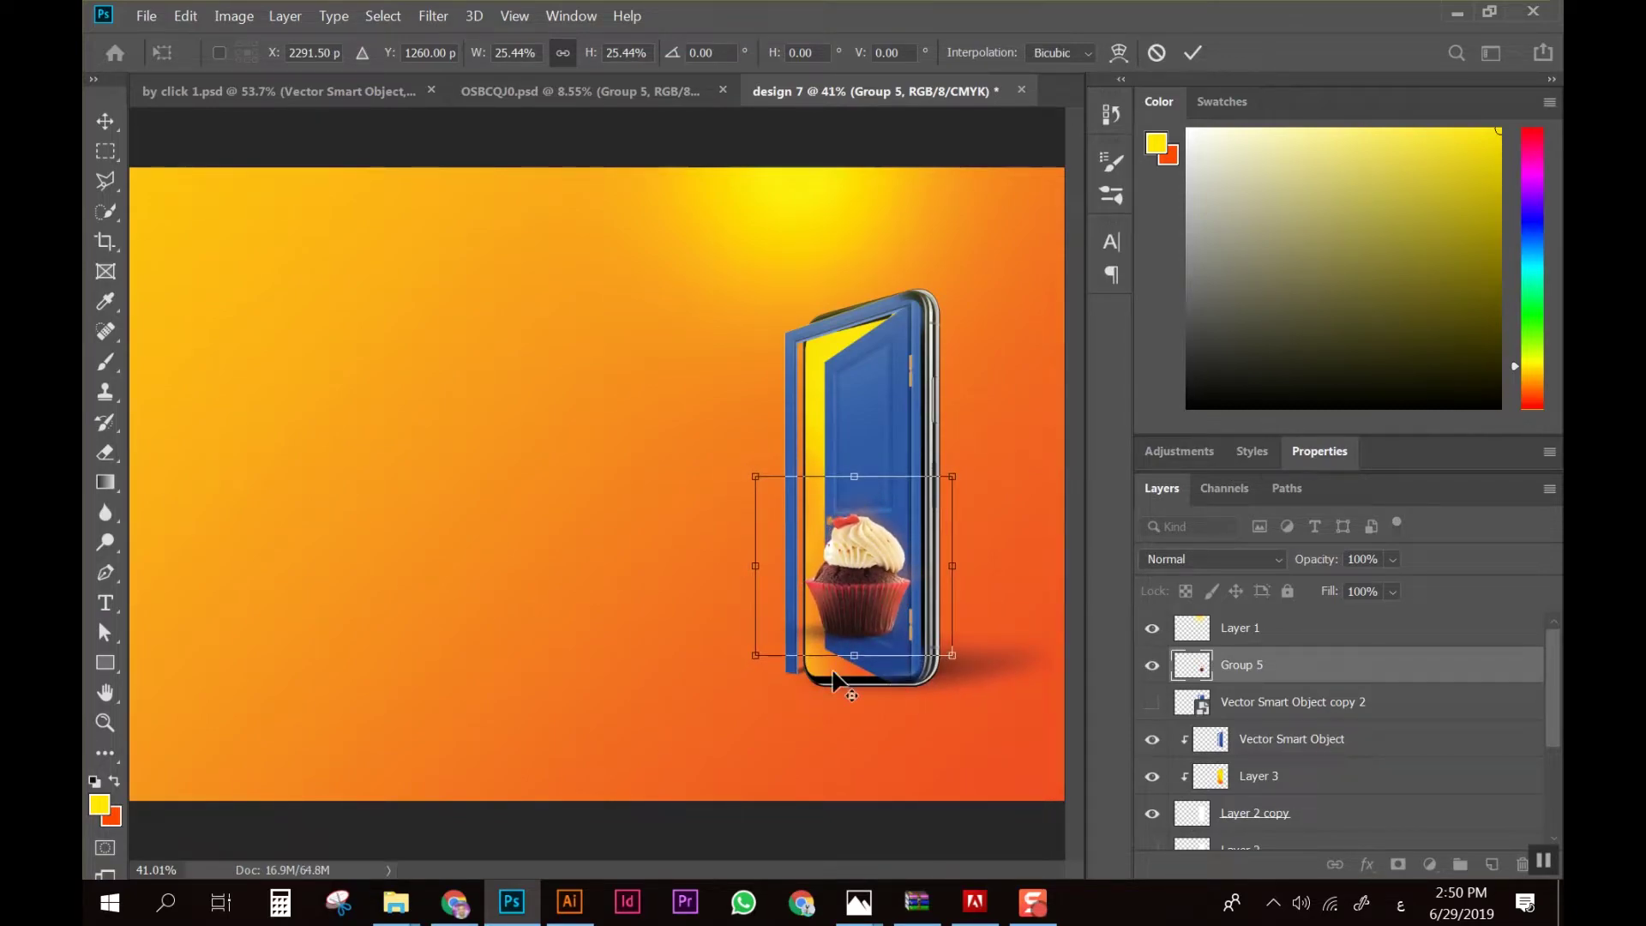
scroll(836, 681, "up", 2)
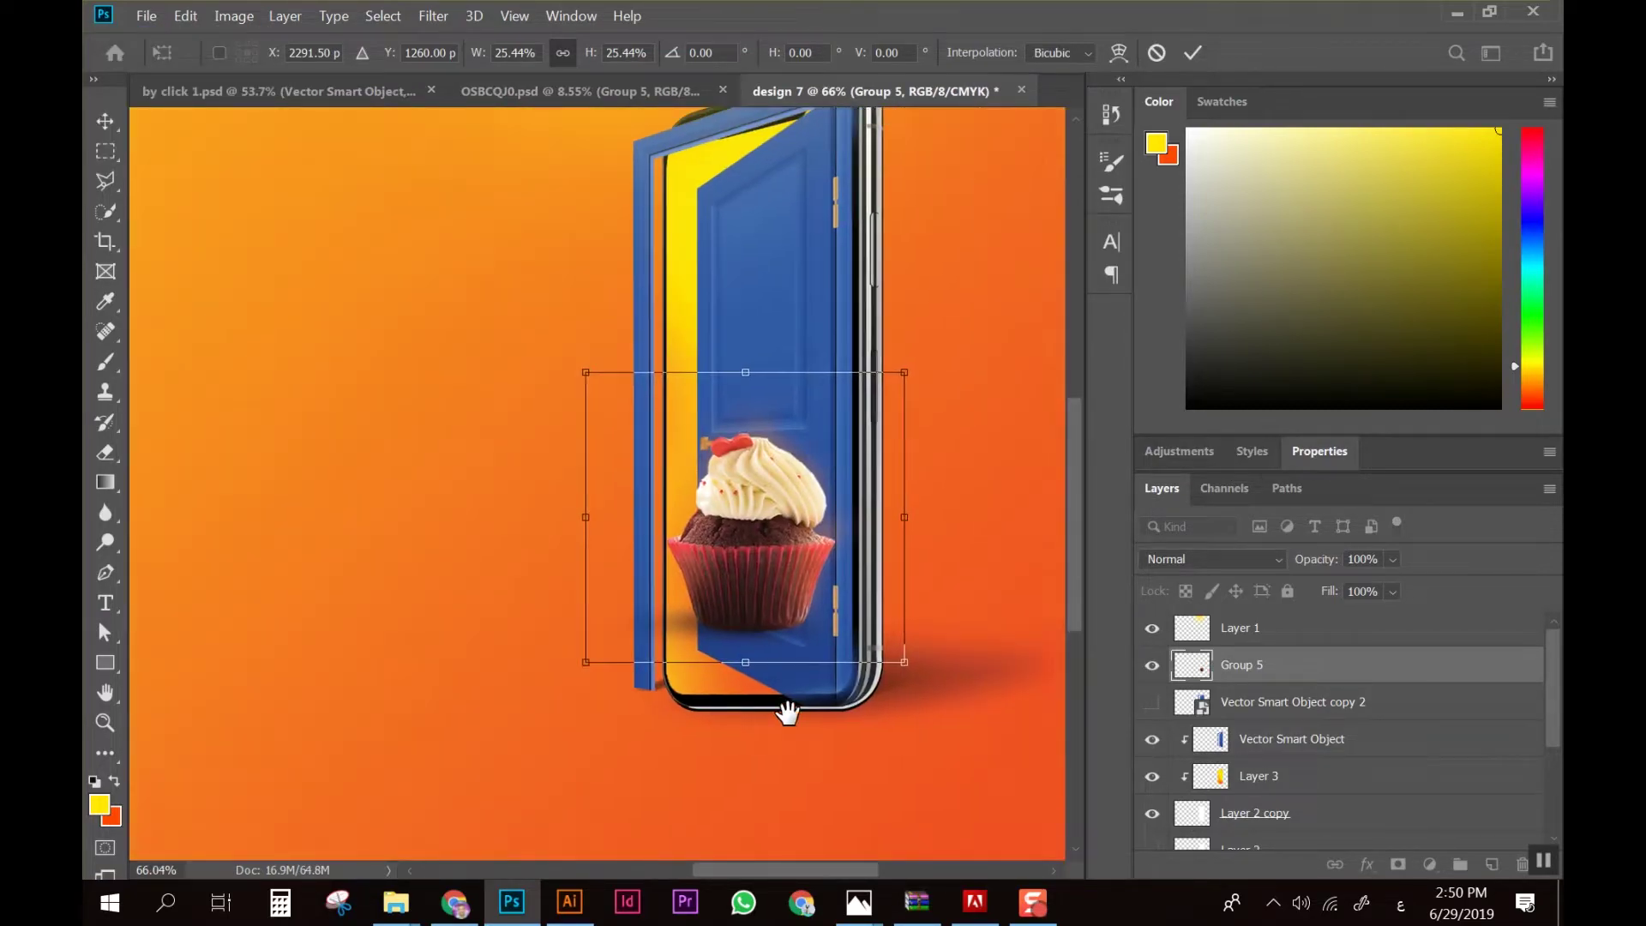
left_click_drag(786, 711, 731, 715)
left_click_drag(727, 545, 739, 594)
Flip the cupcake horizontally and commit the transform at the base of the doorway
scroll(738, 594, "down", 1)
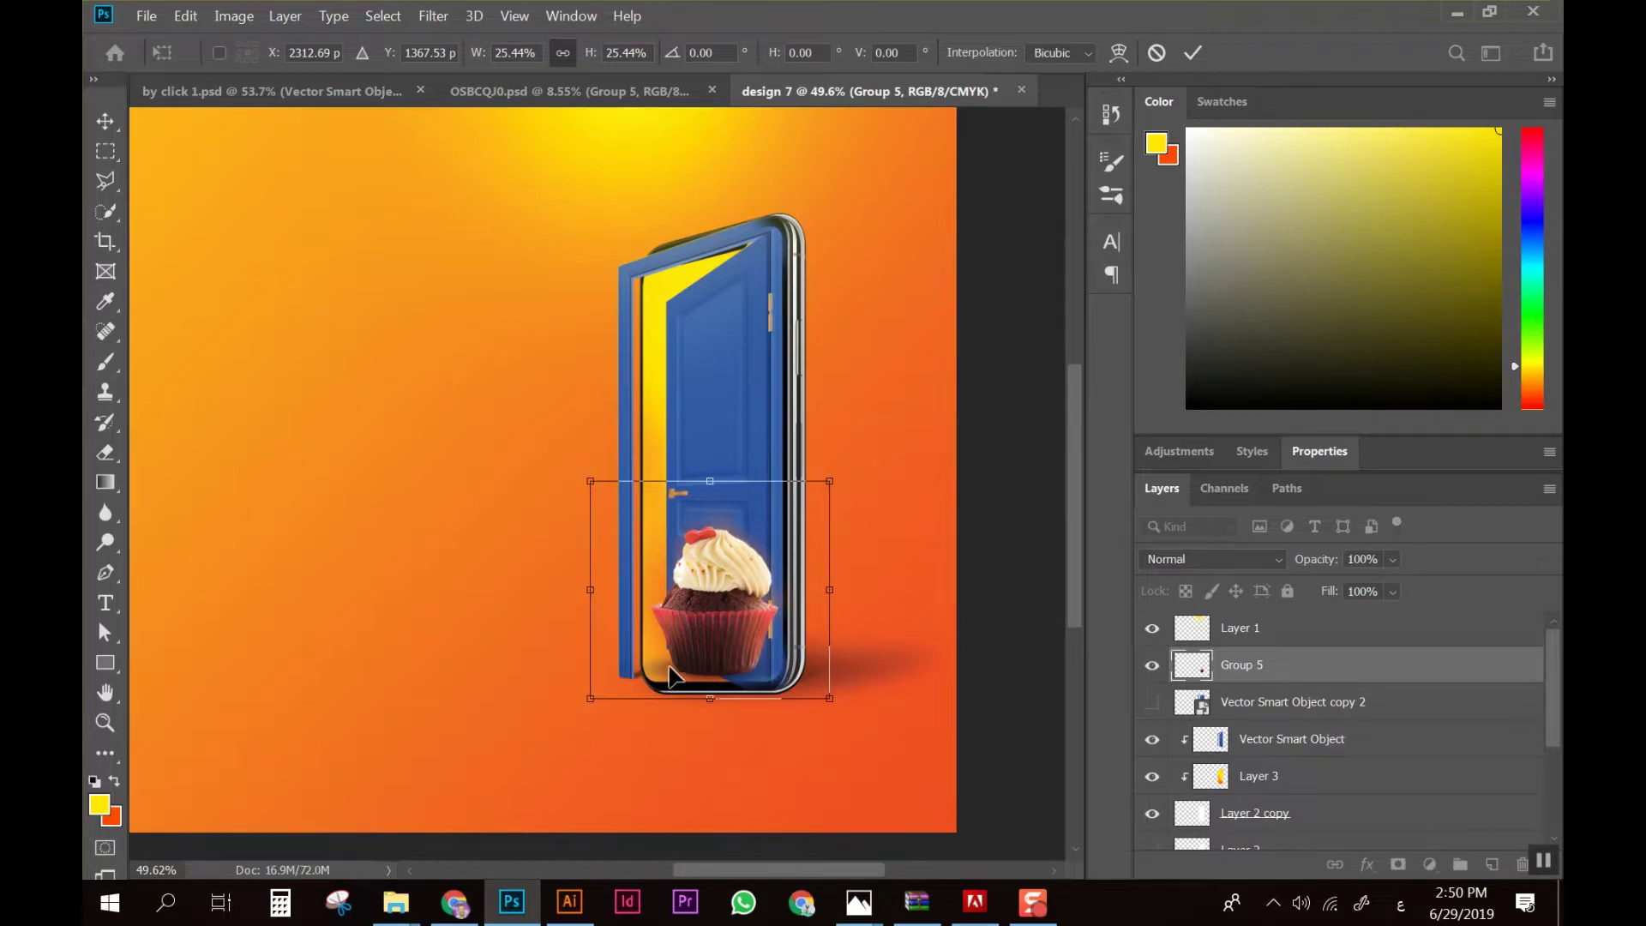
scroll(669, 677, "up", 3)
scroll(686, 683, "up", 1)
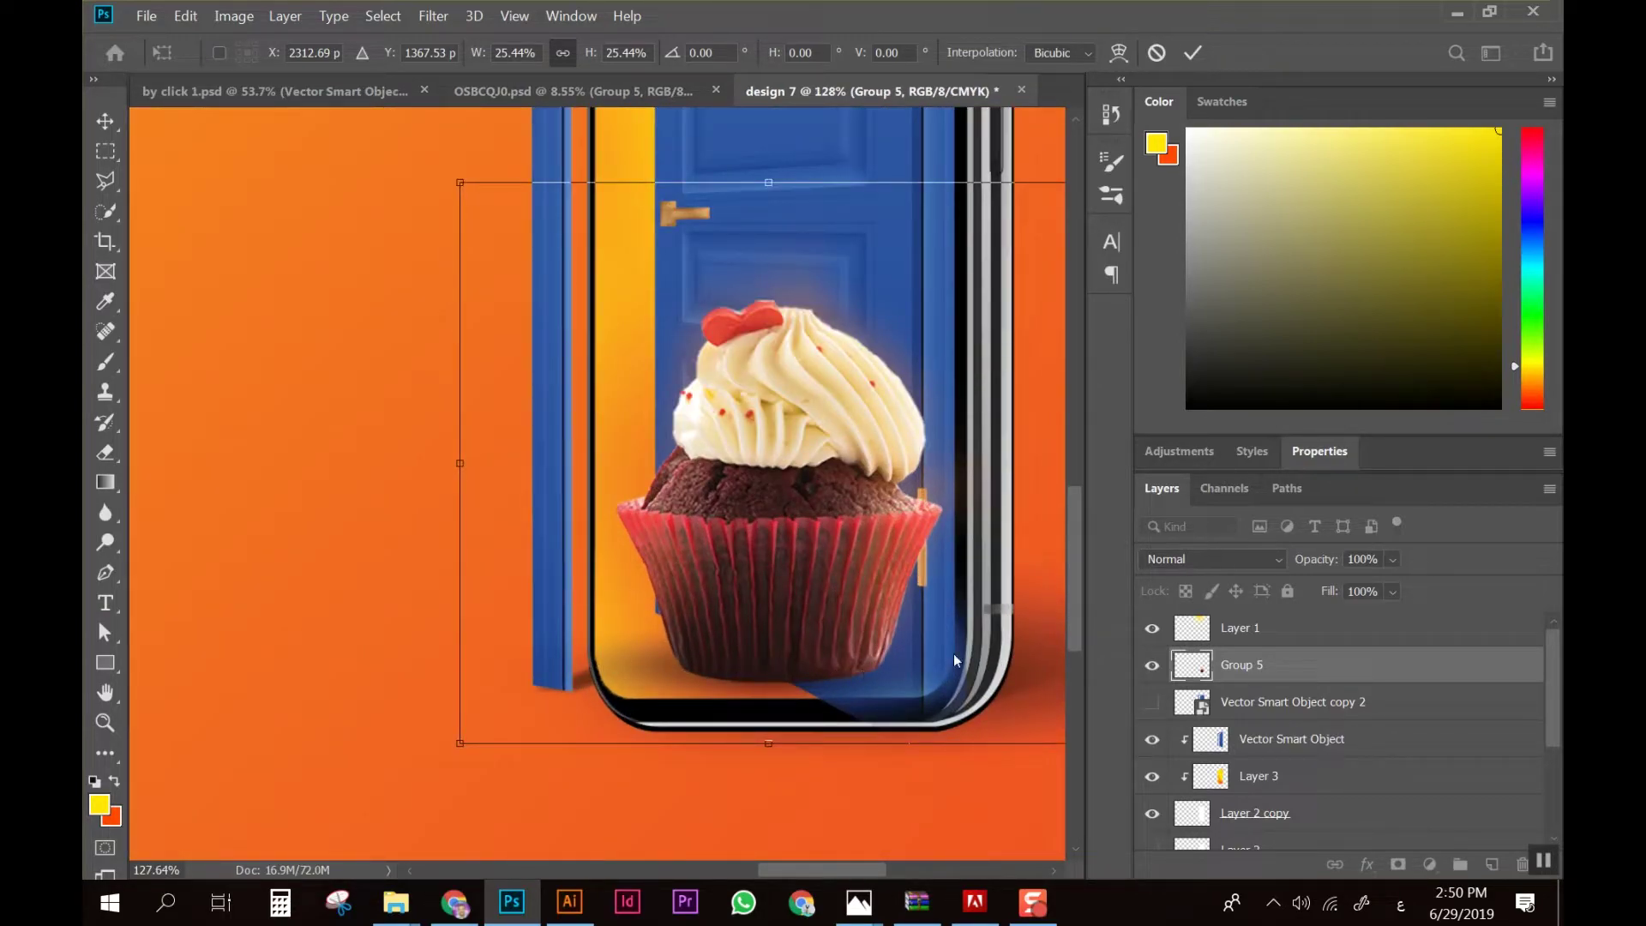
right_click(782, 610)
left_click(853, 570)
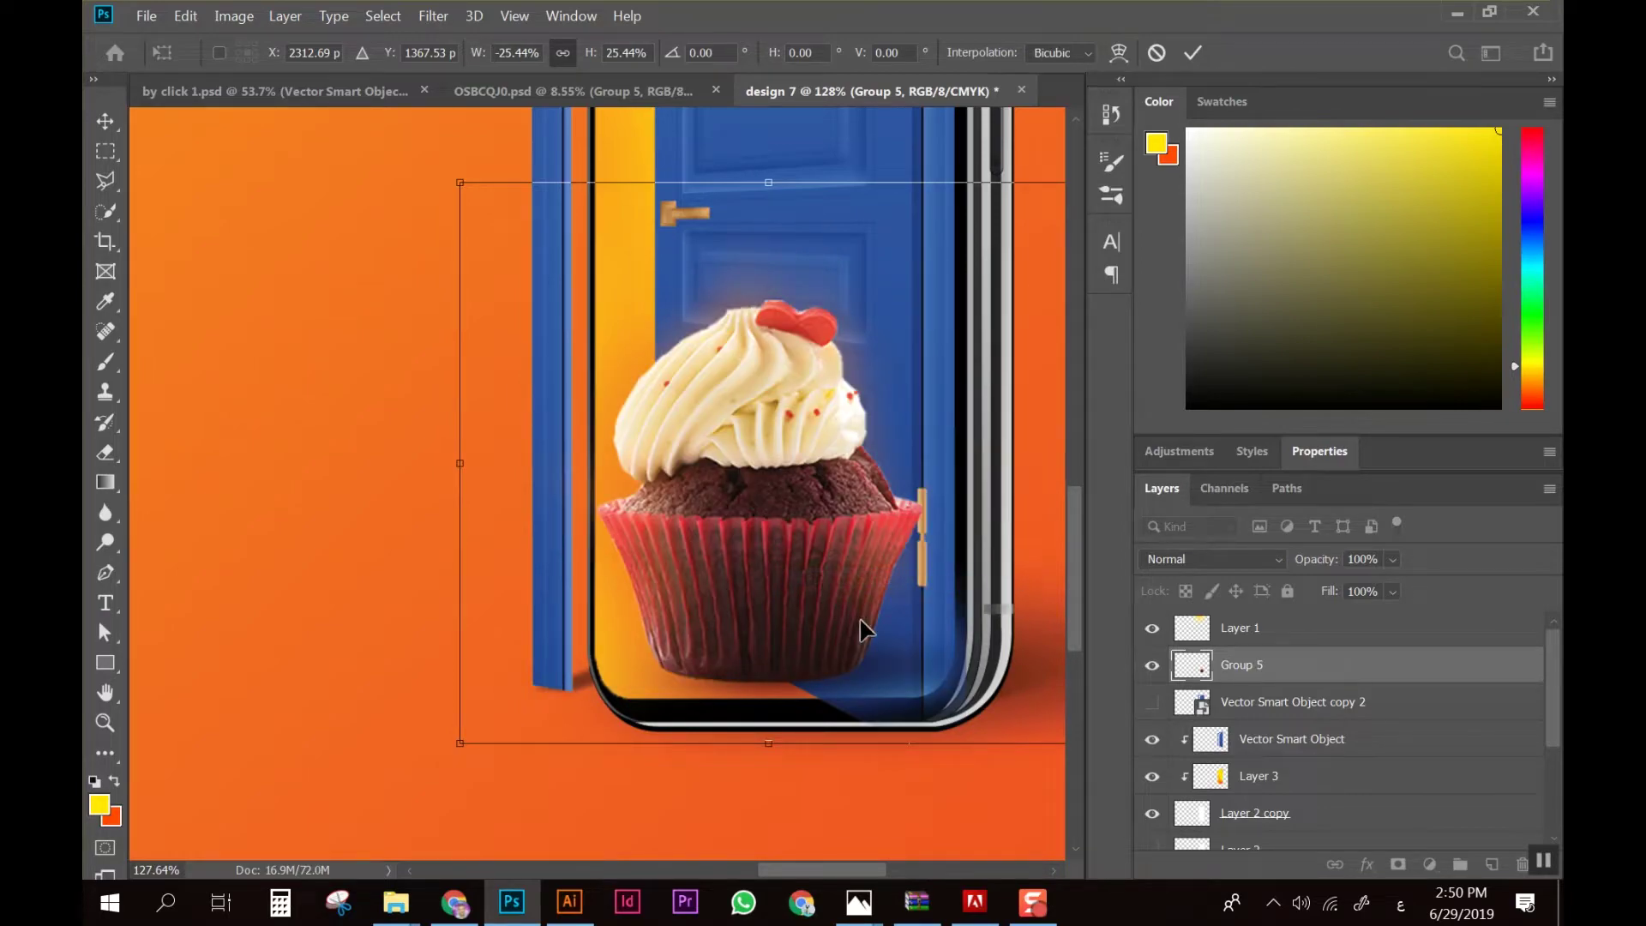
scroll(866, 630, "down", 2)
scroll(889, 654, "down", 1)
scroll(918, 680, "down", 1)
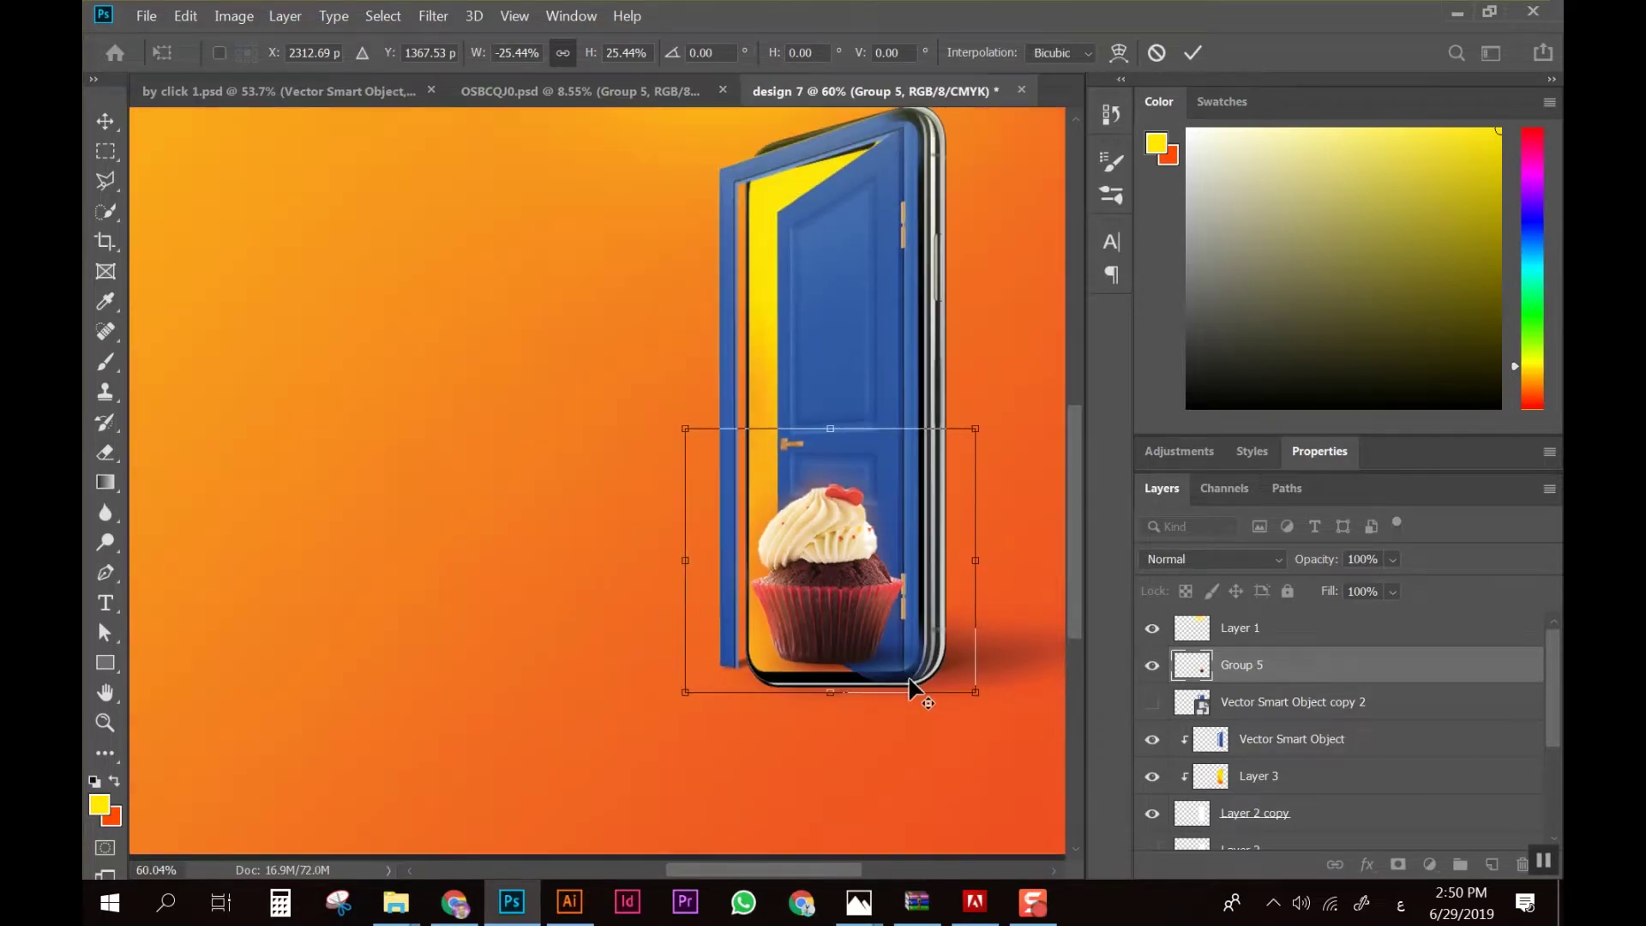
scroll(900, 651, "up", 1)
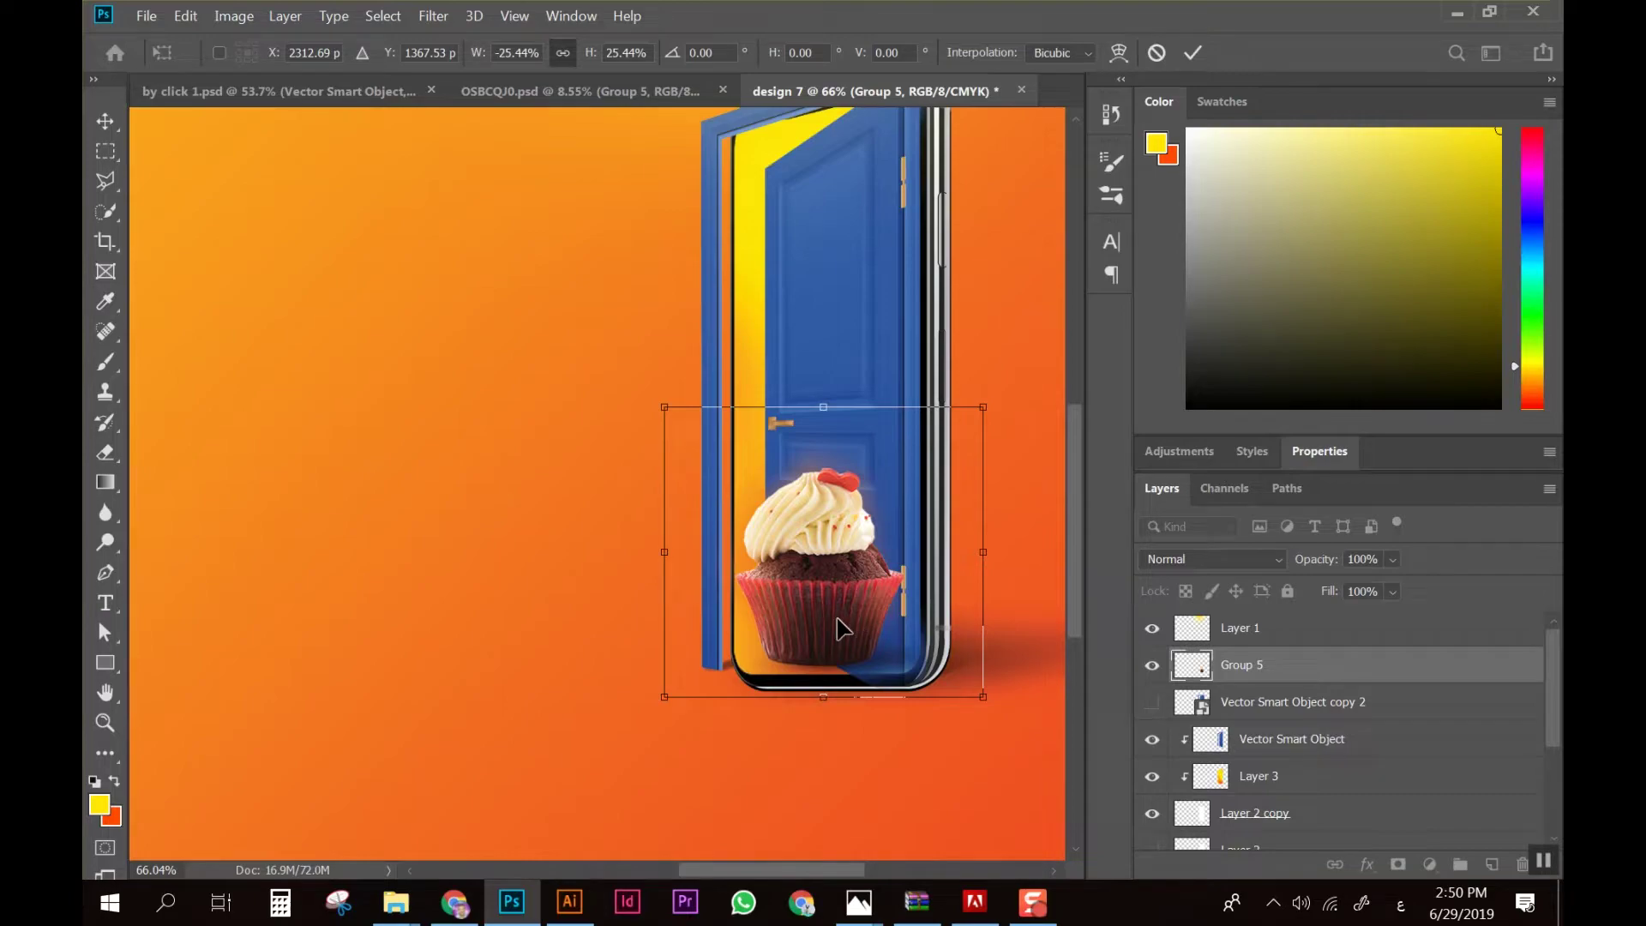
scroll(895, 658, "down", 1)
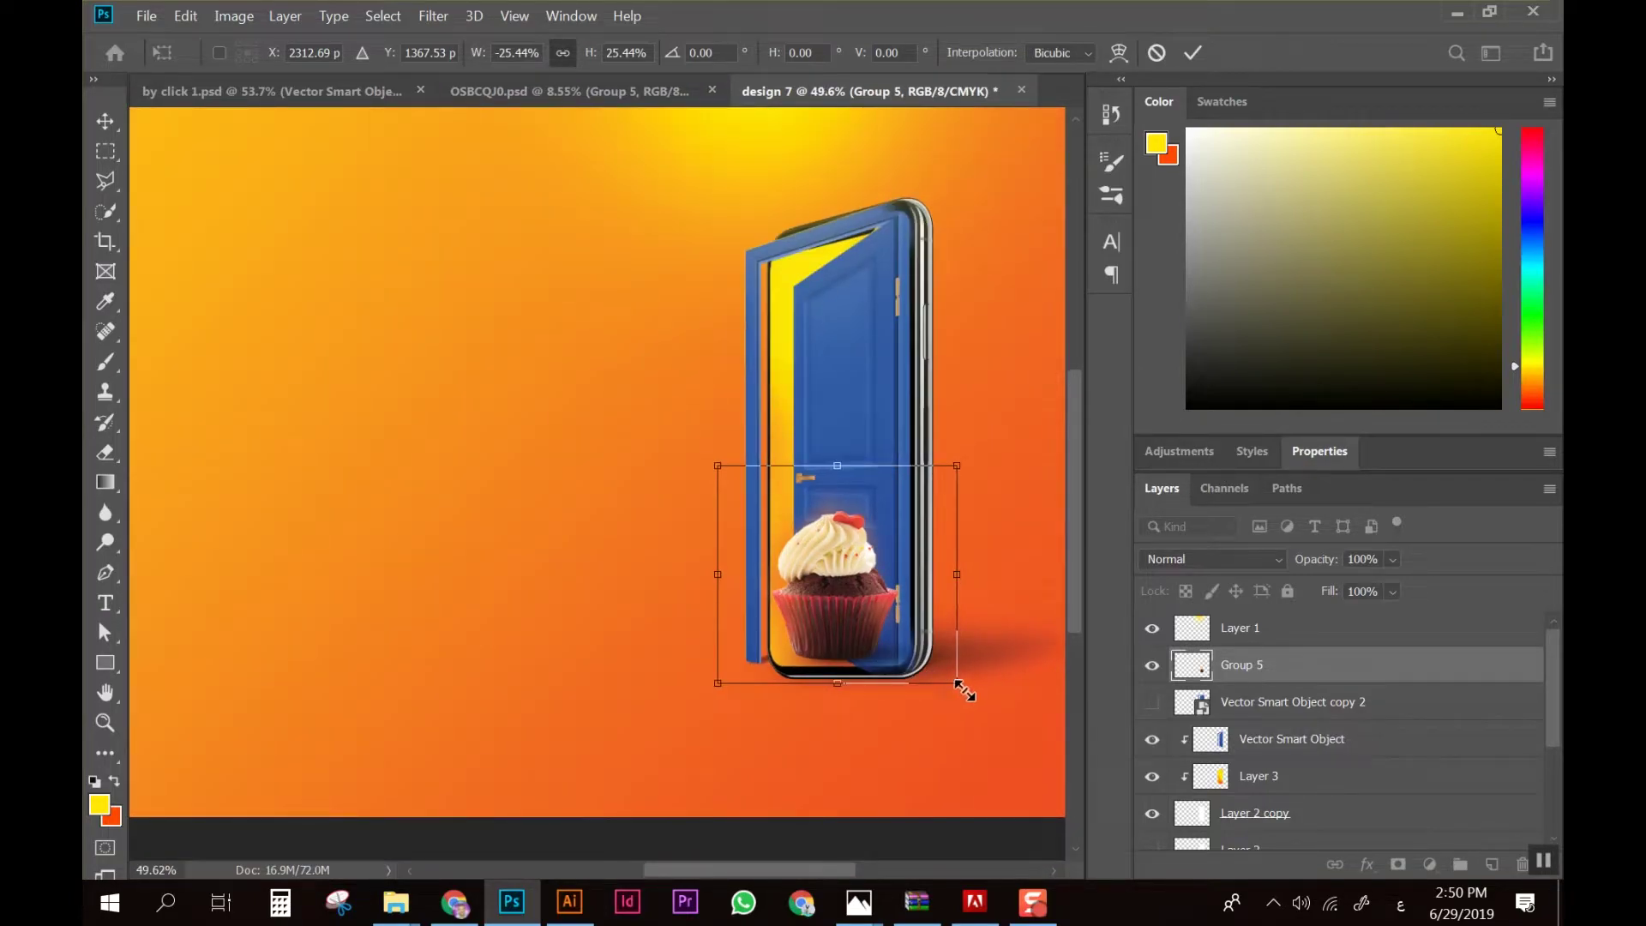
key("Return")
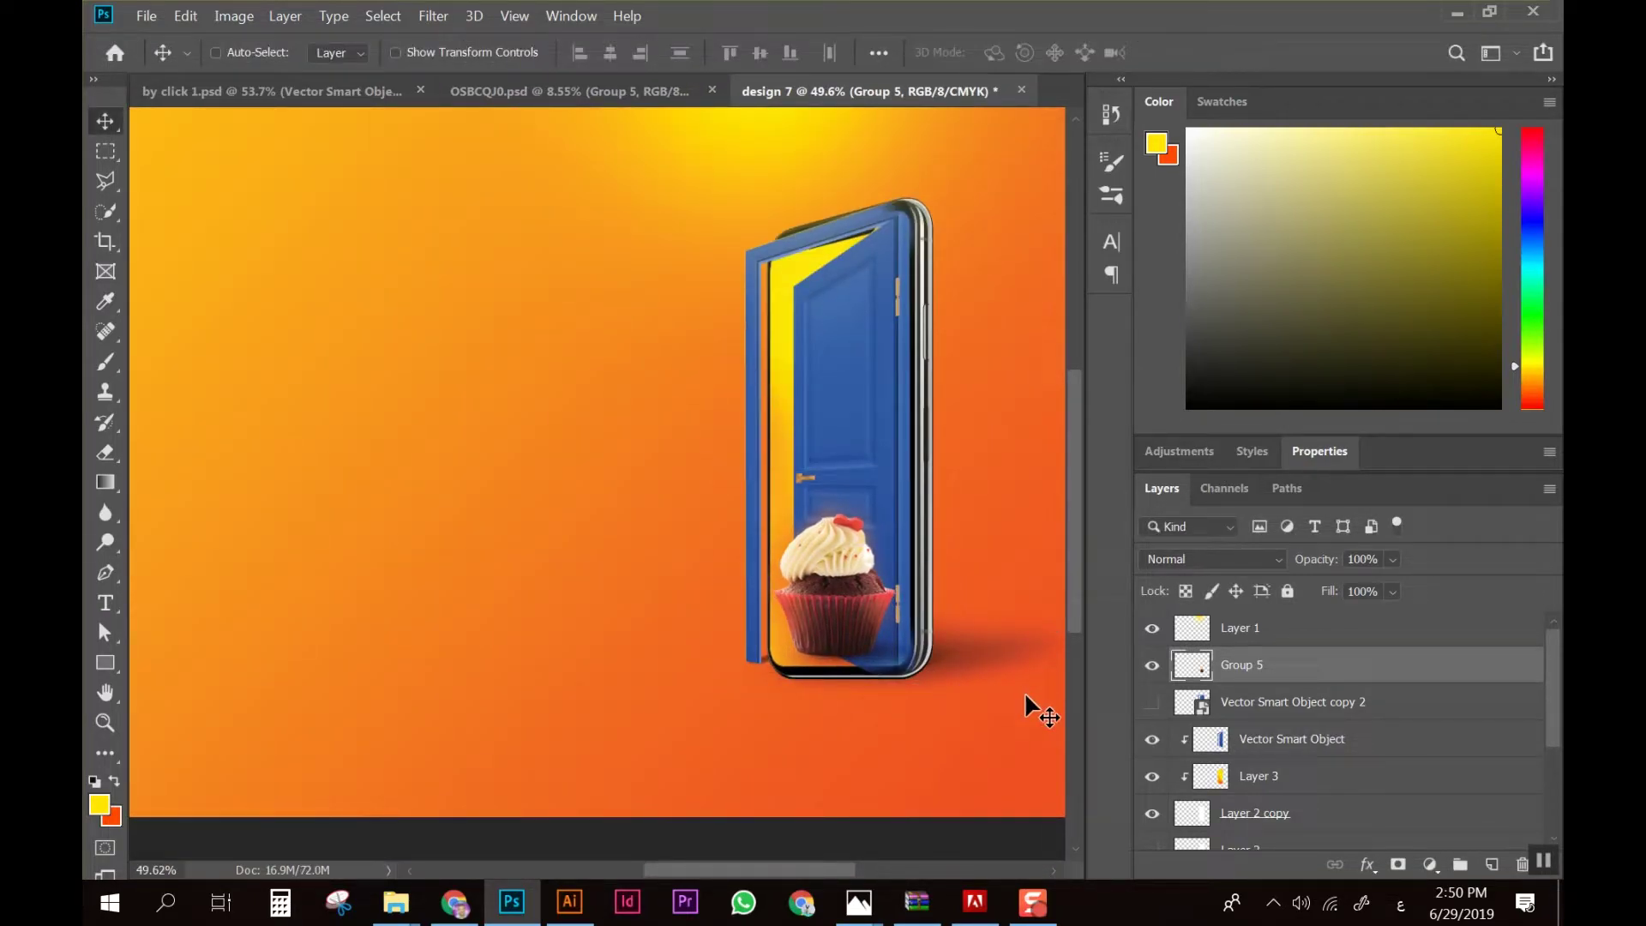
scroll(858, 643, "down", 1)
scroll(926, 639, "up", 1)
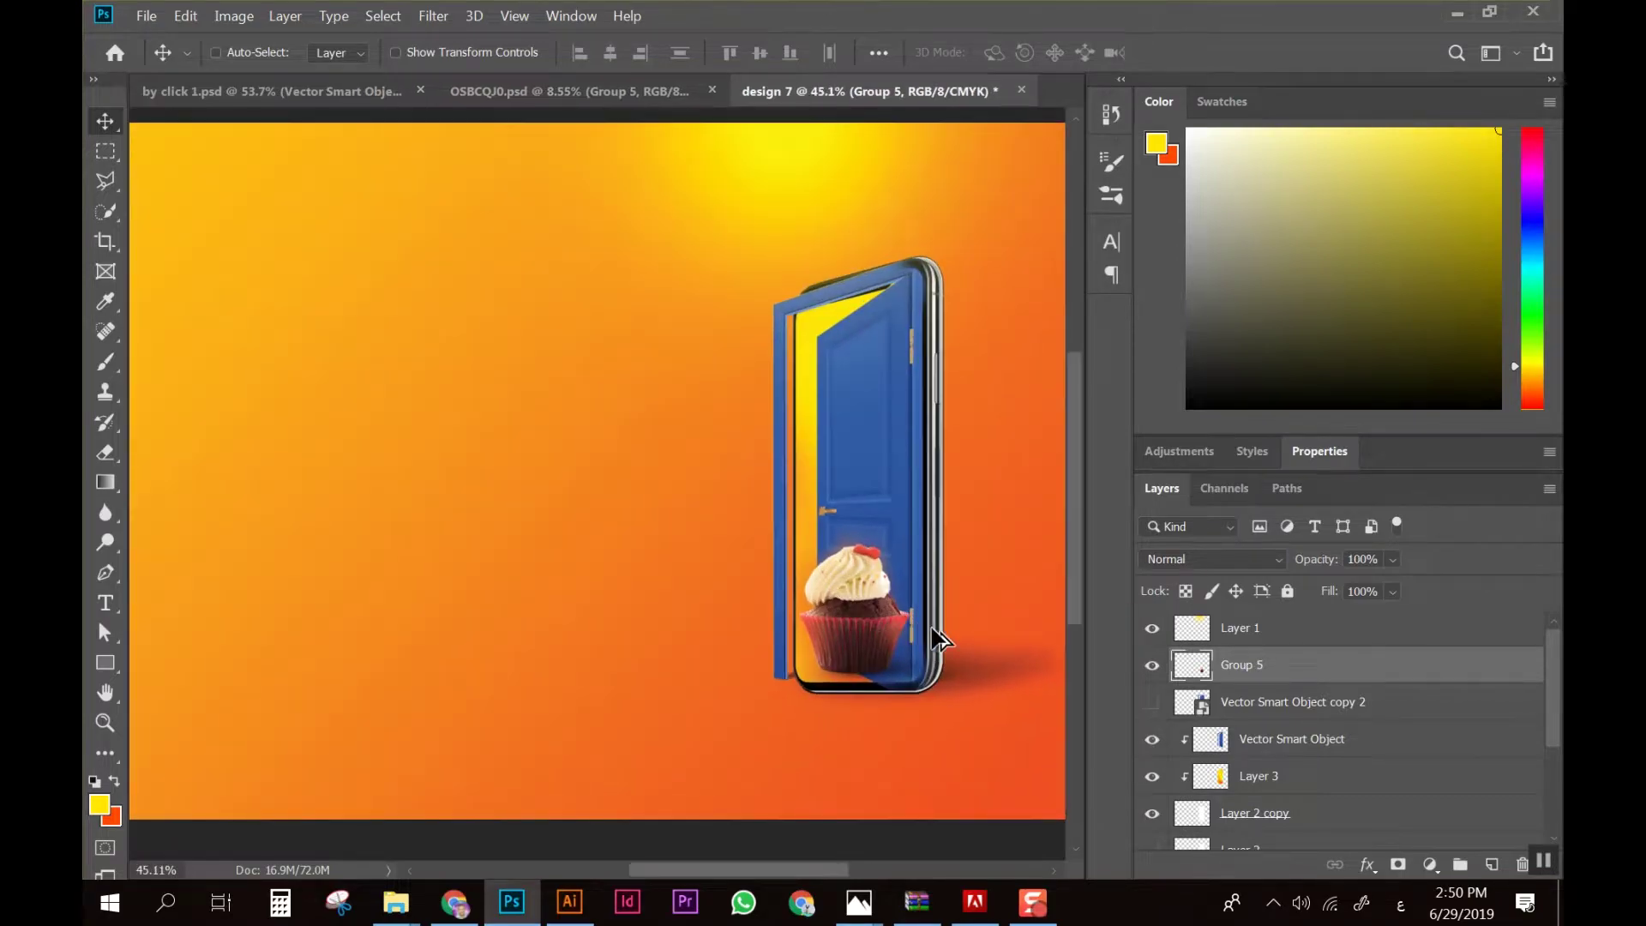
scroll(951, 643, "up", 1)
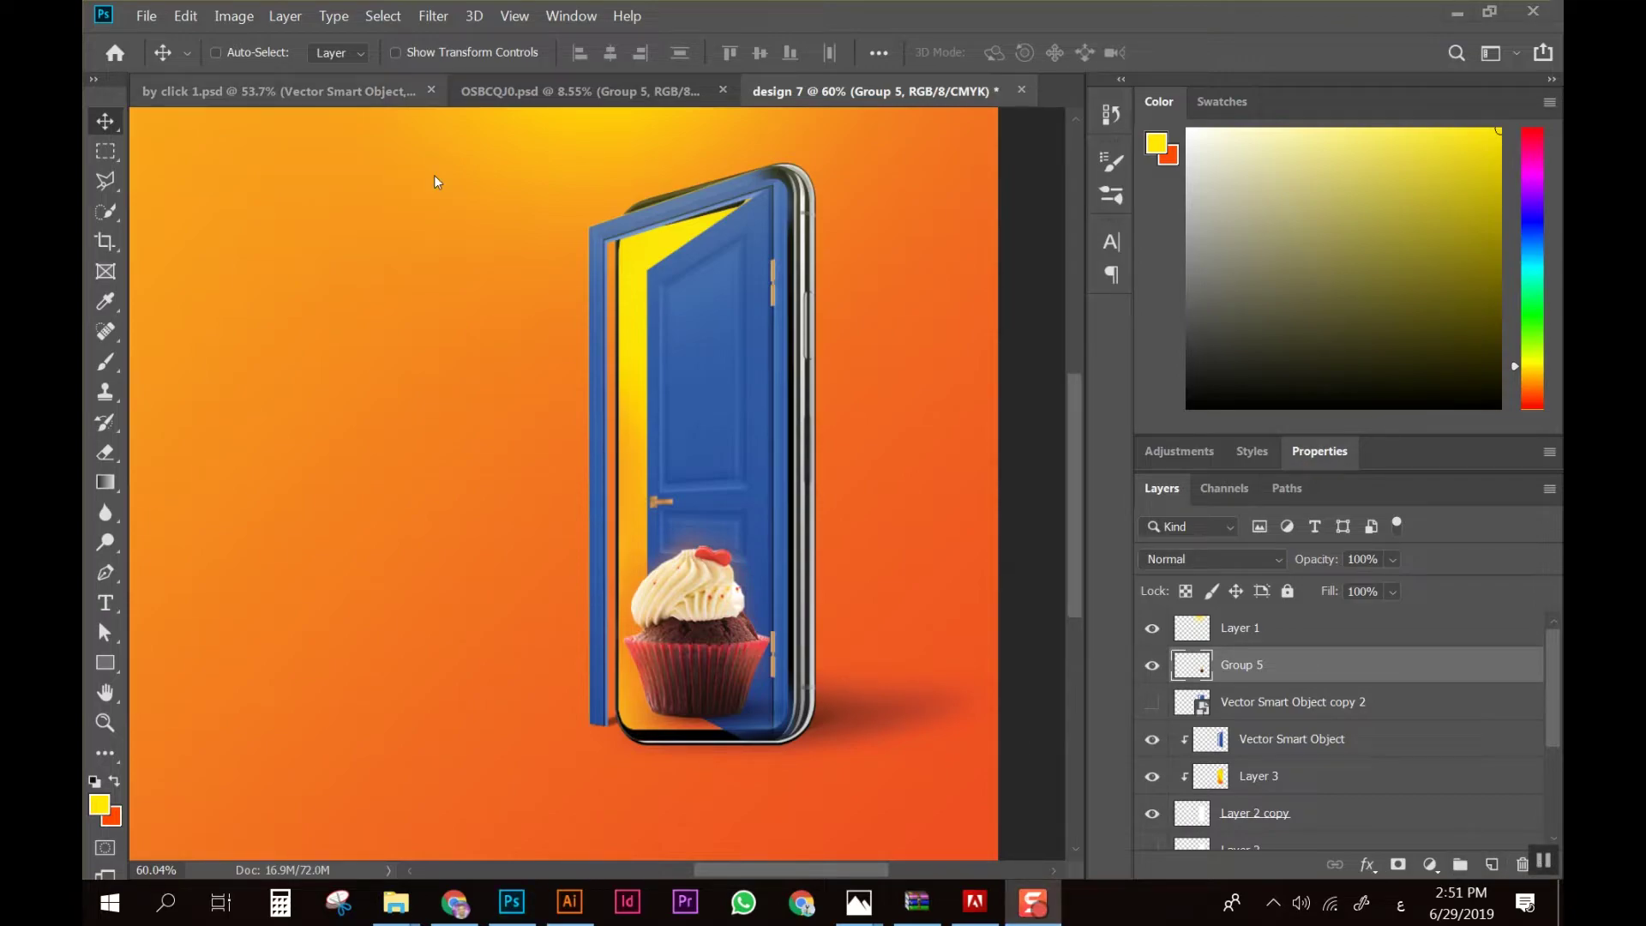
mouse_move(394, 902)
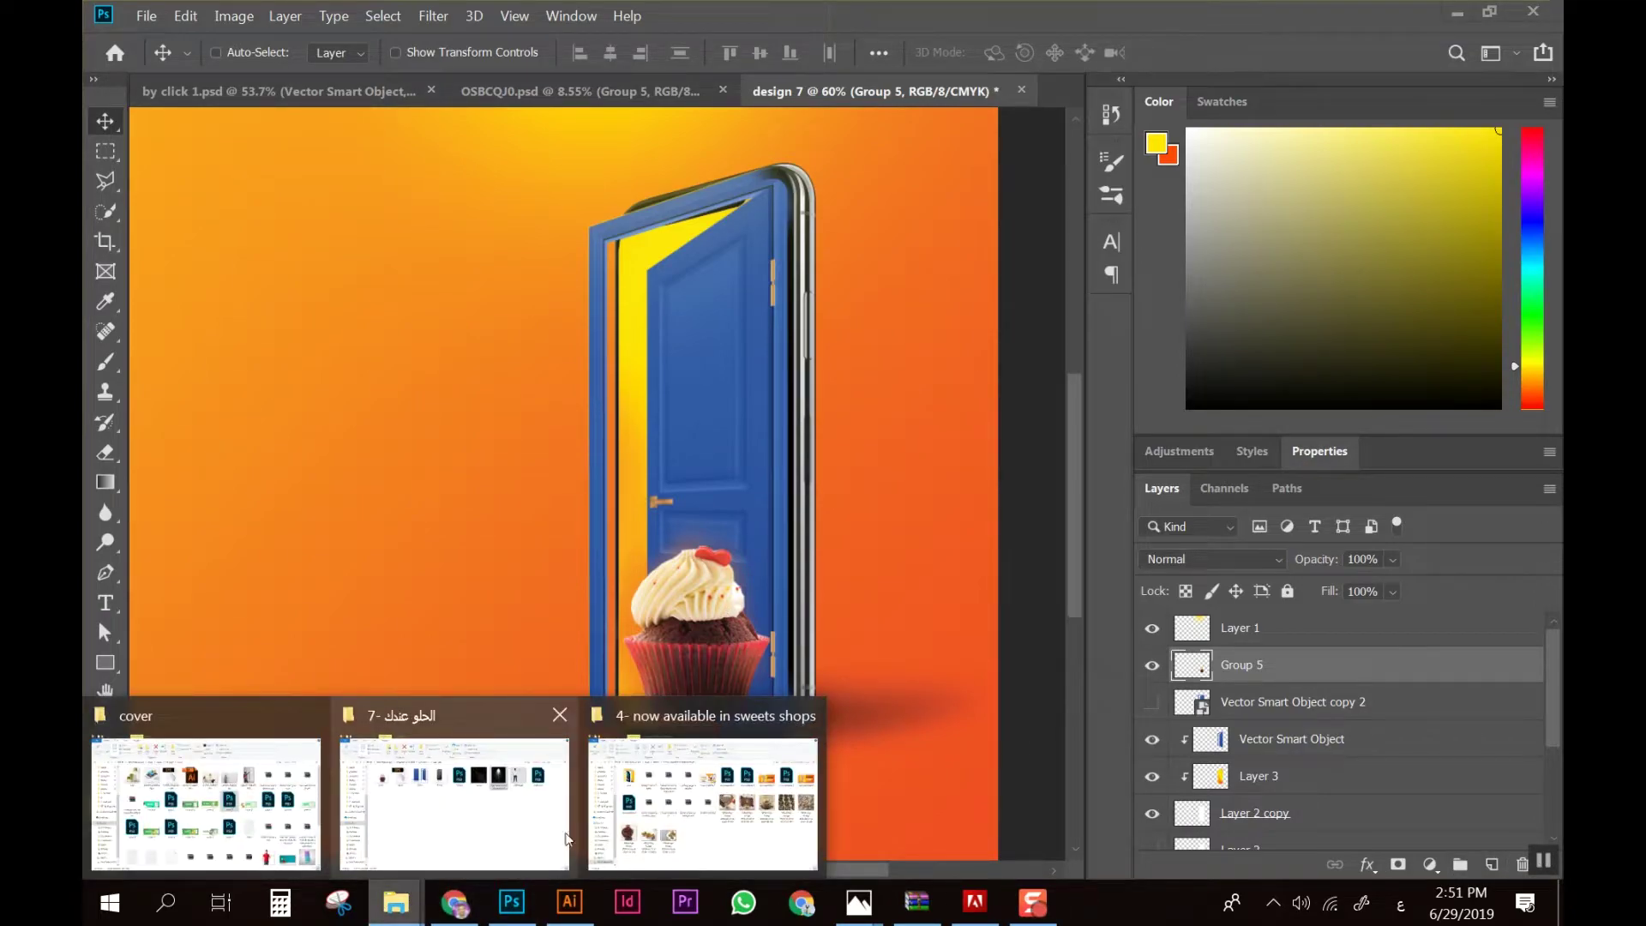
Import the light-effect PNG, rotate it 180°, enlarge it and centre it over the door
left_click(558, 789)
mouse_move(1089, 320)
left_mouse_down()
mouse_move(516, 896)
mouse_move(529, 540)
left_mouse_up()
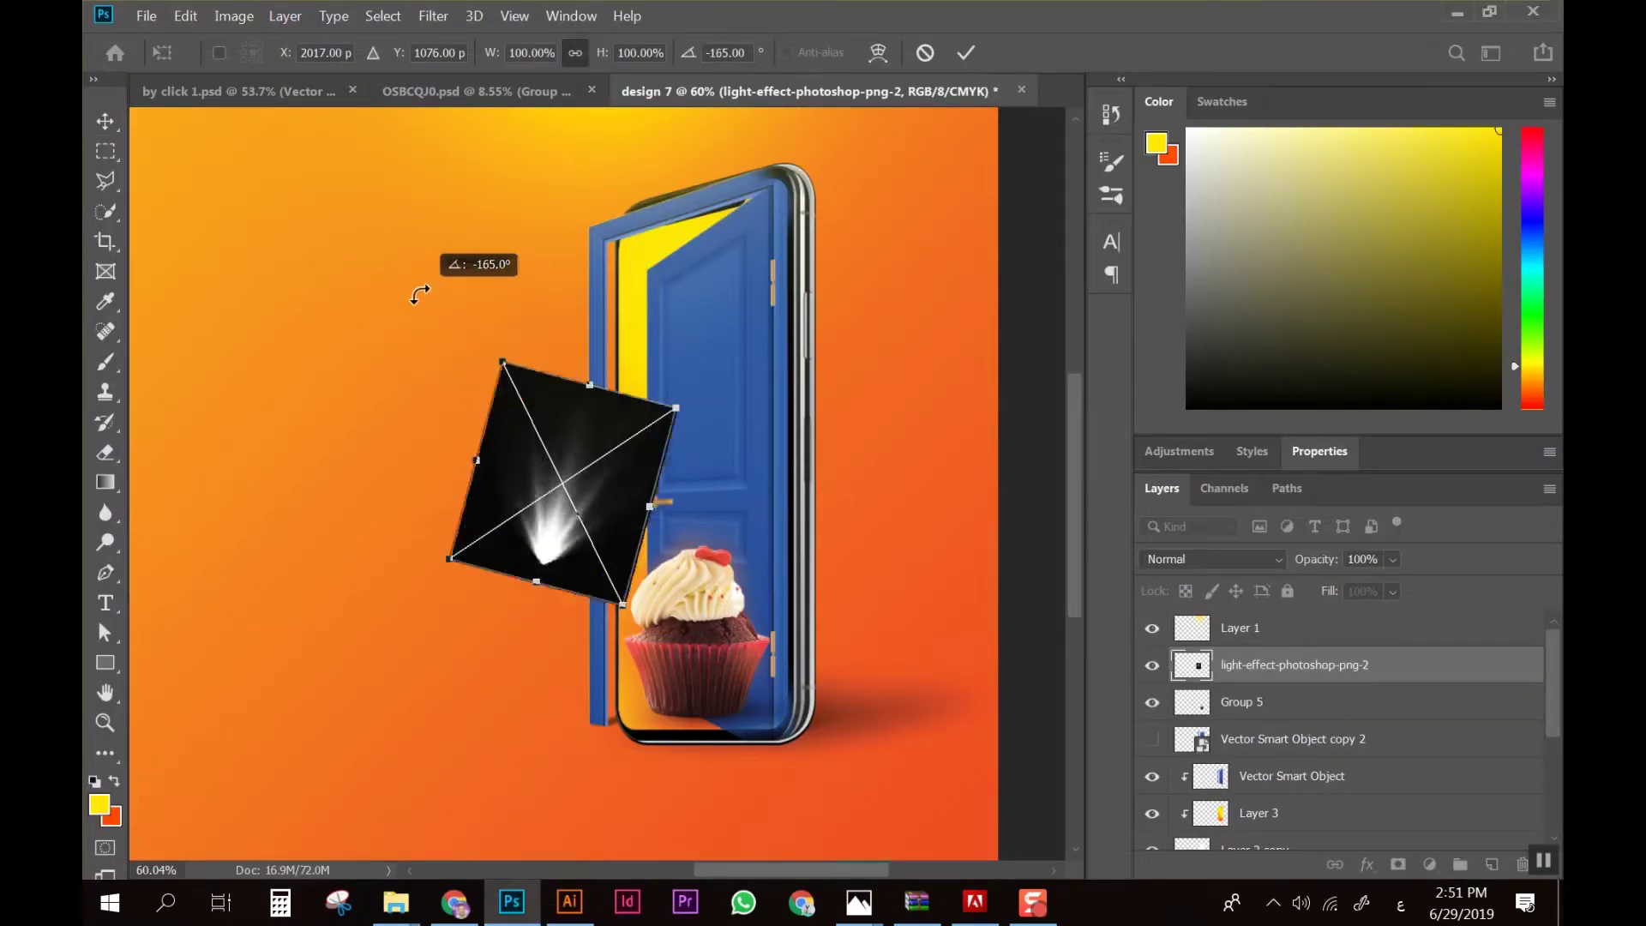
left_click_drag(671, 600, 430, 302)
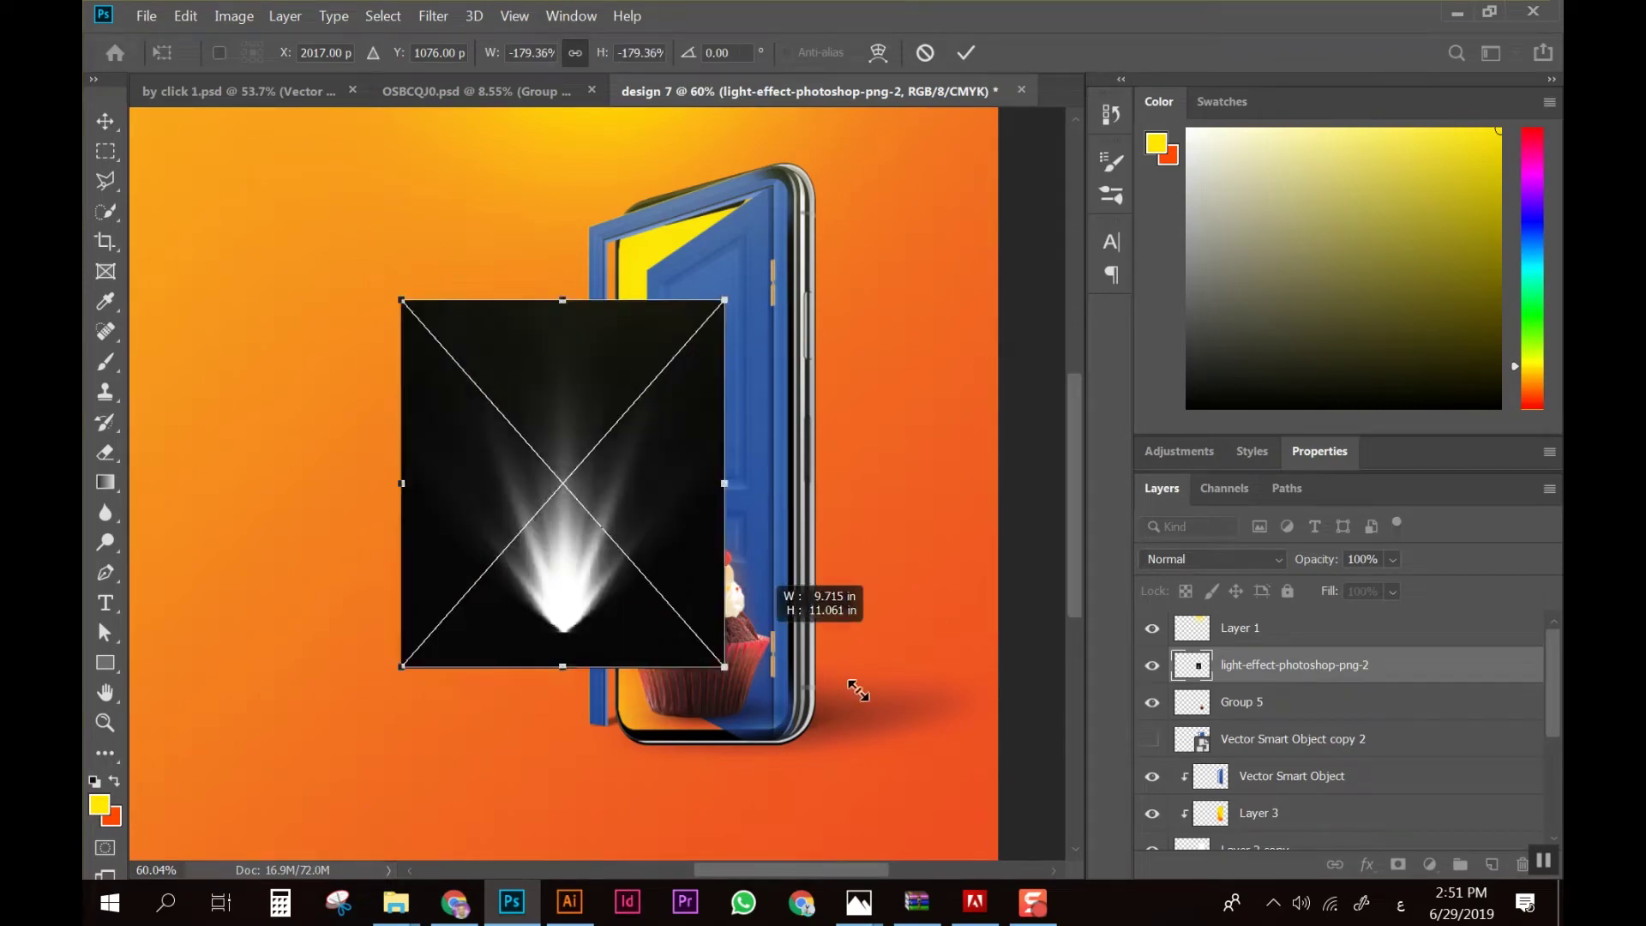
left_click_drag(662, 598, 869, 711)
left_click_drag(750, 669, 794, 671)
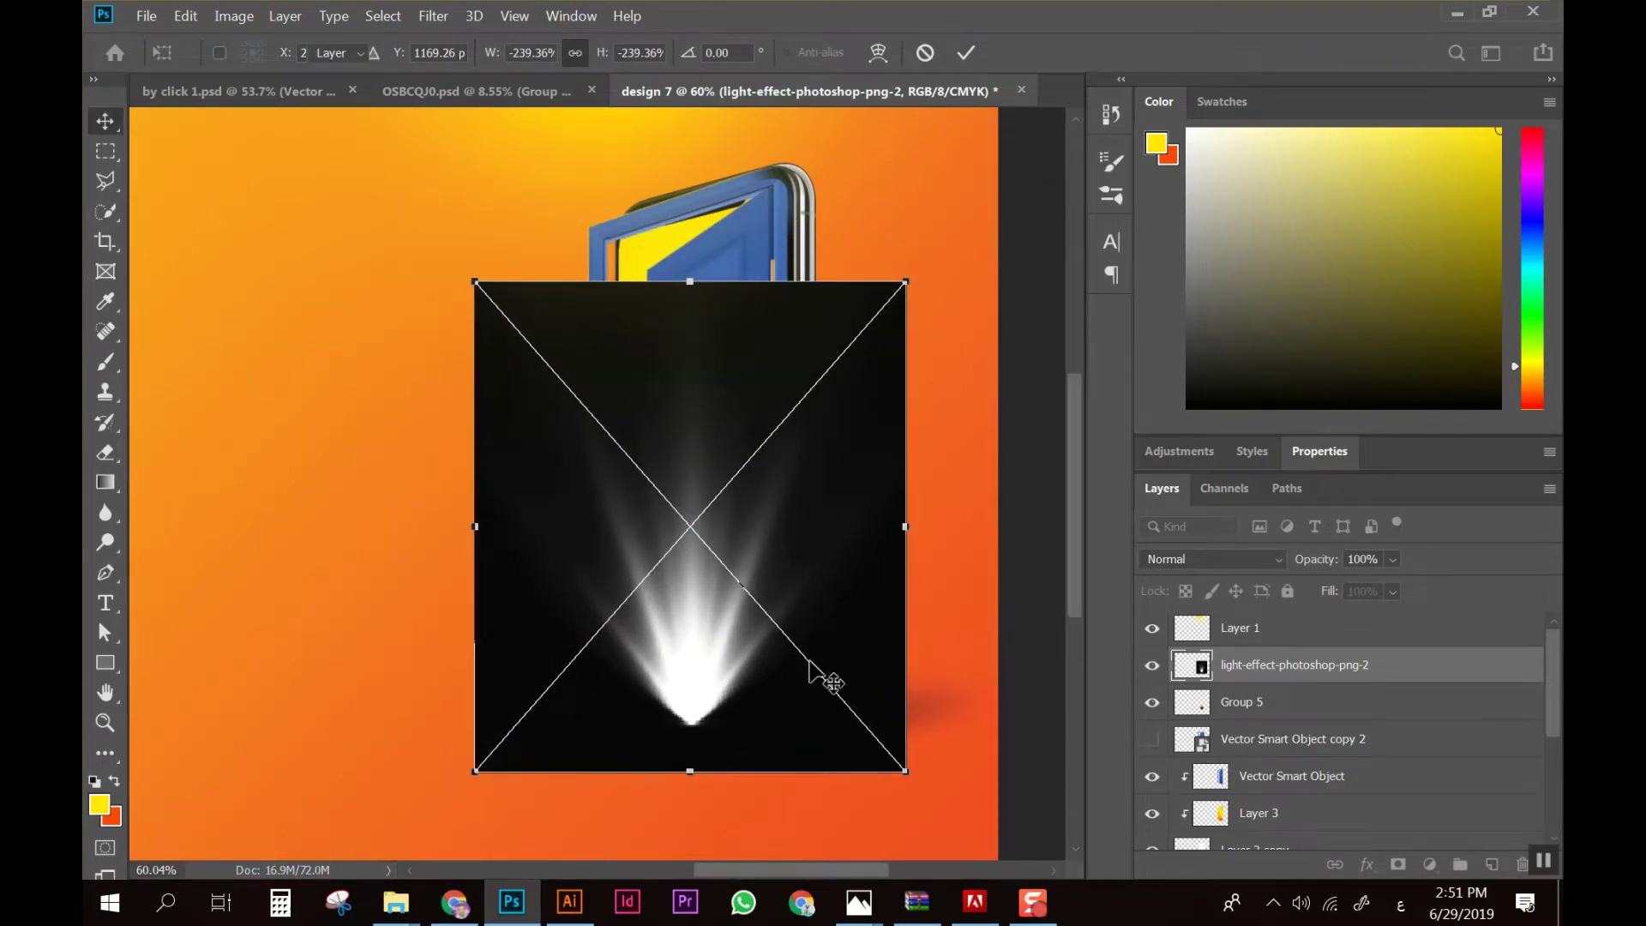
key("Return")
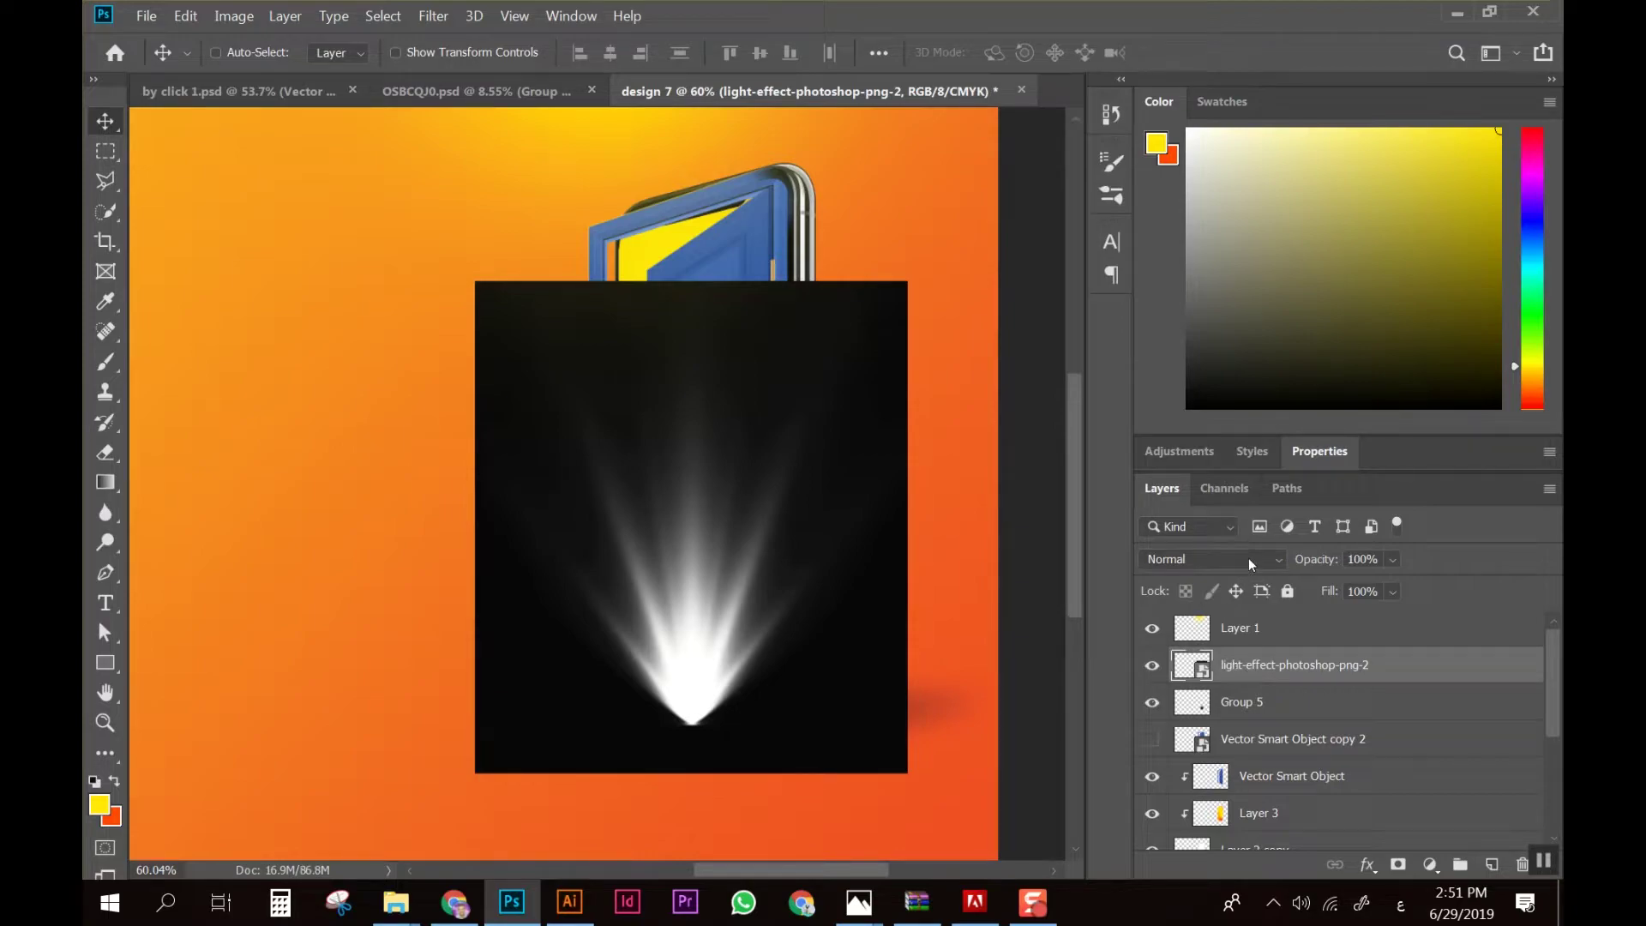
Set the light layer to Screen blending and move it below the cupcake group
left_click(1248, 559)
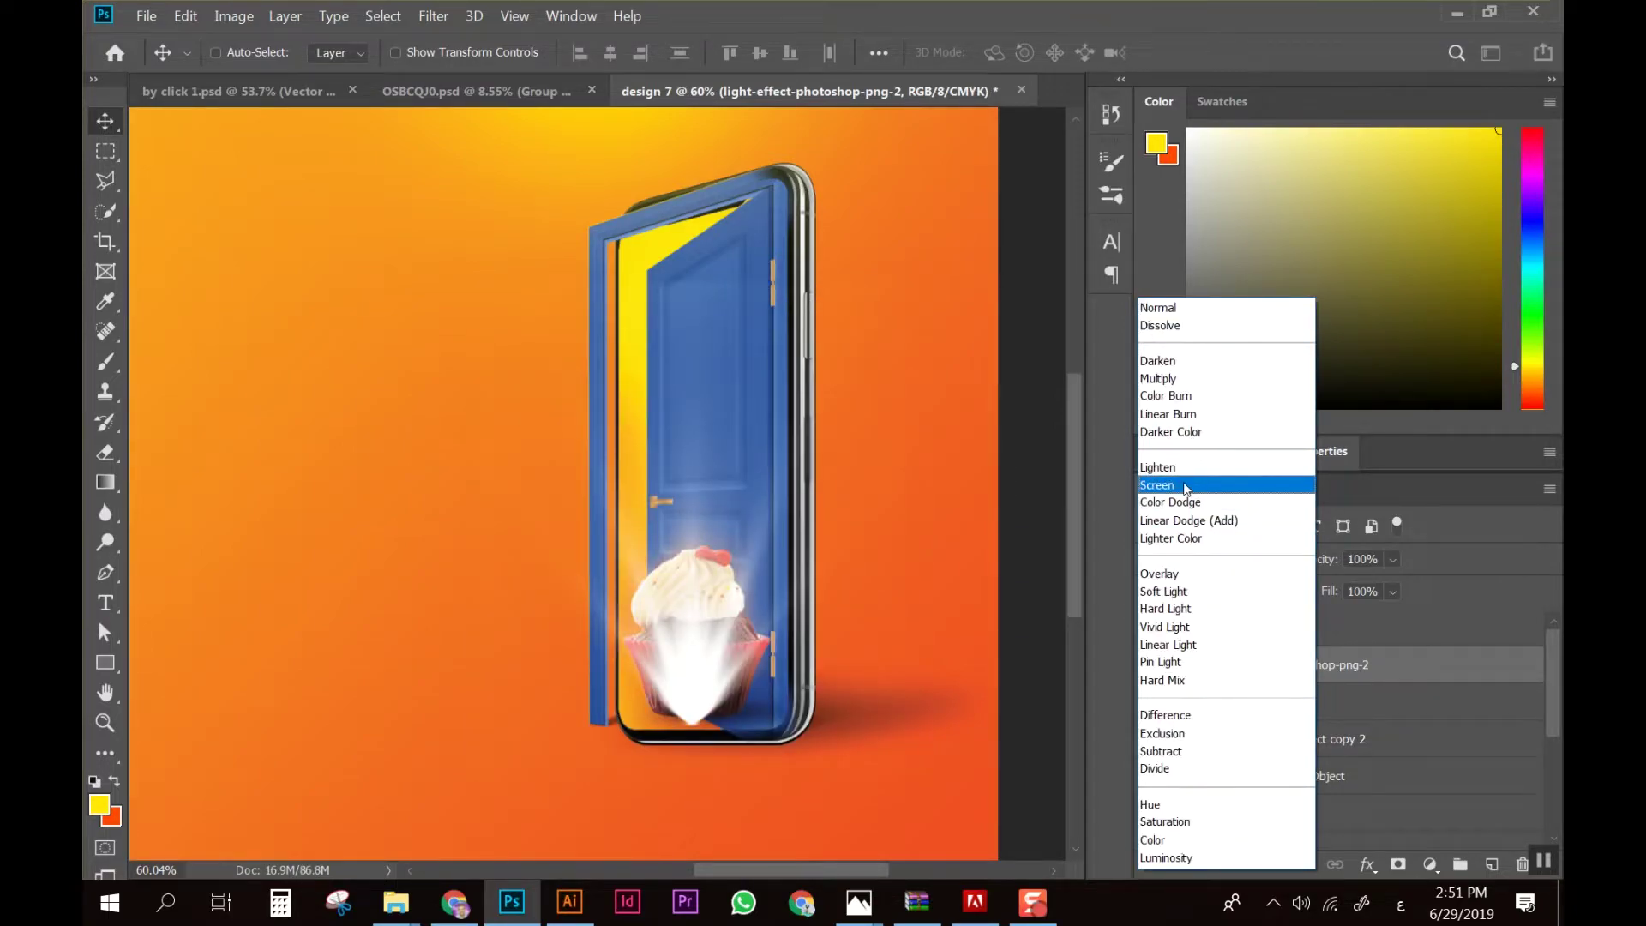
left_click(1186, 486)
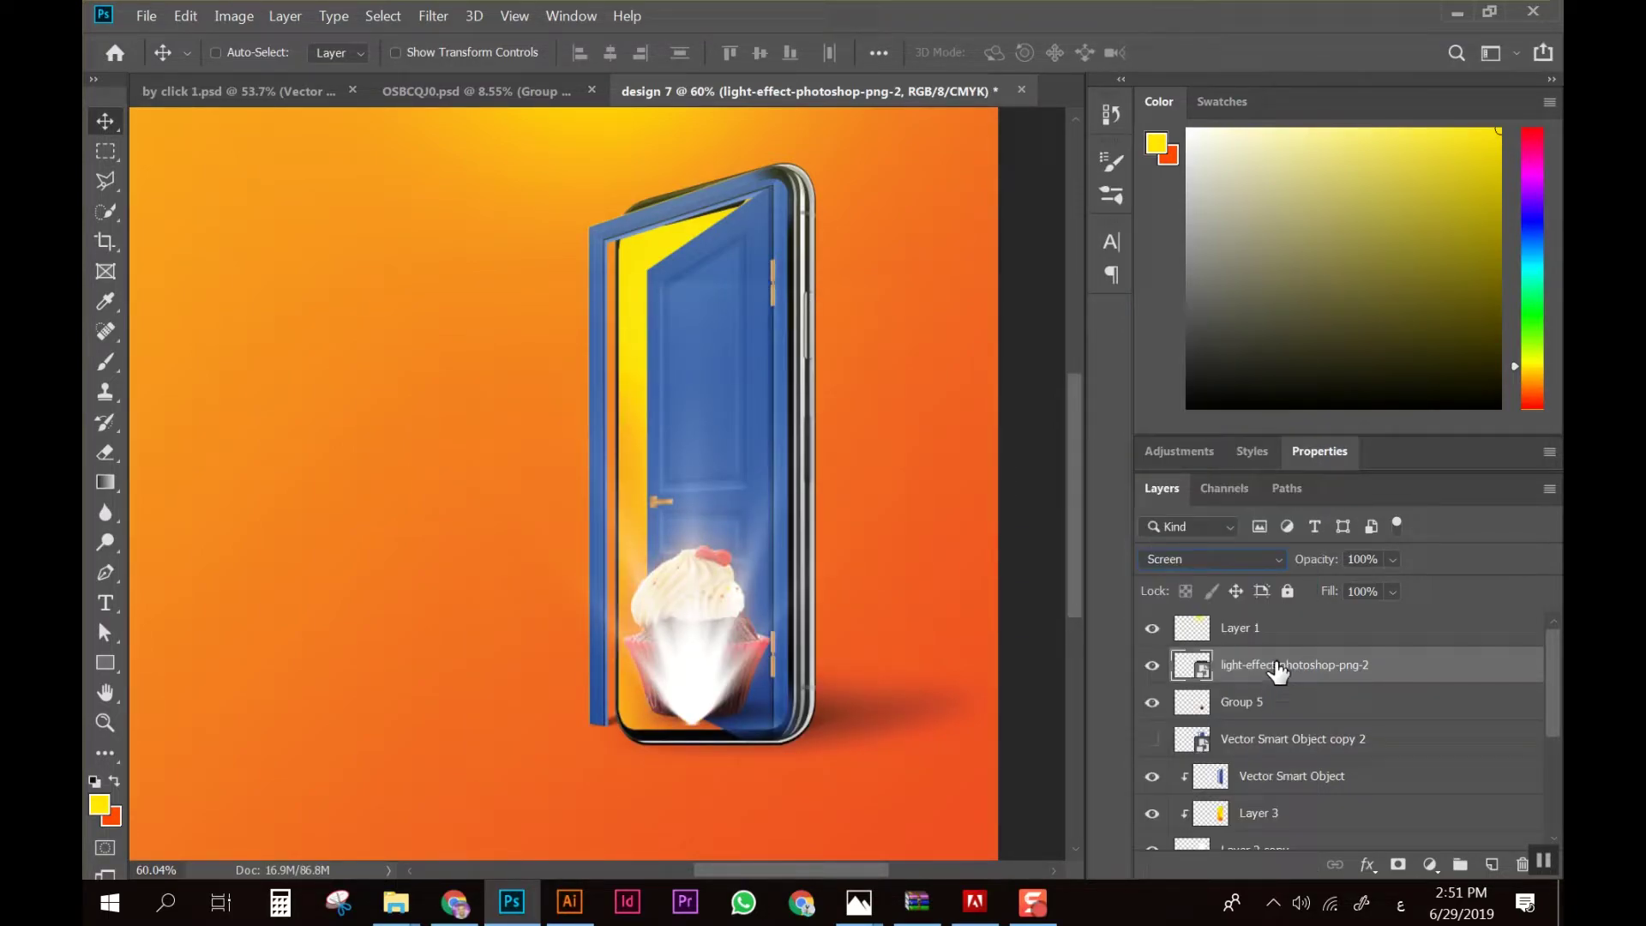
left_click_drag(1277, 670, 1276, 716)
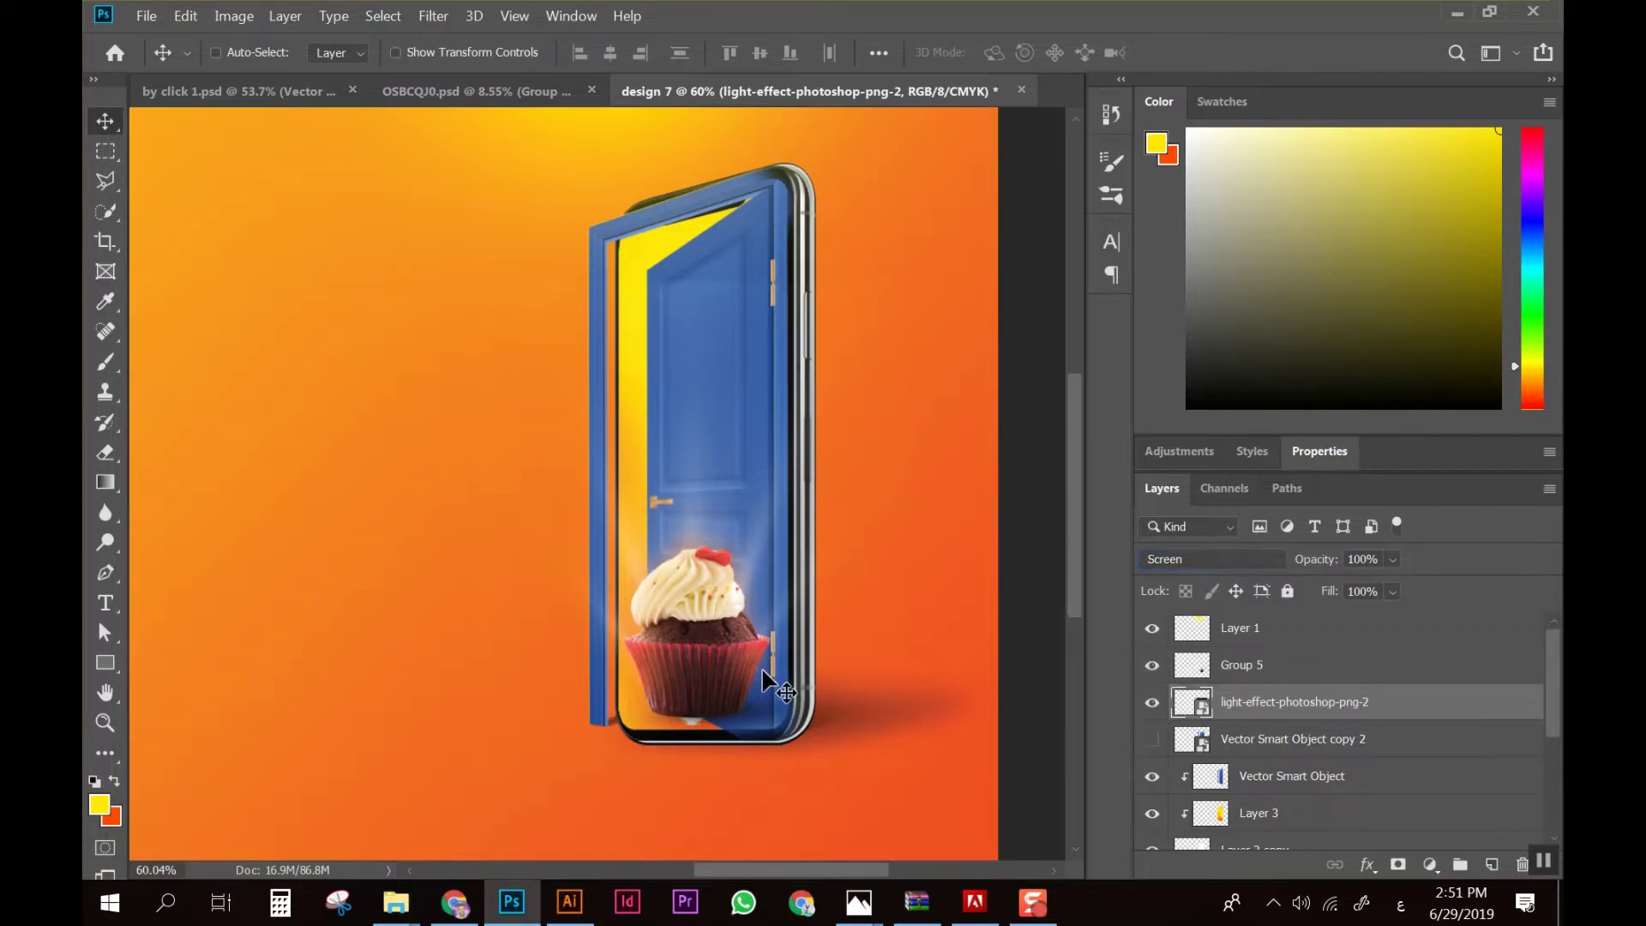
left_click_drag(772, 683, 776, 660)
scroll(776, 660, "down", 3)
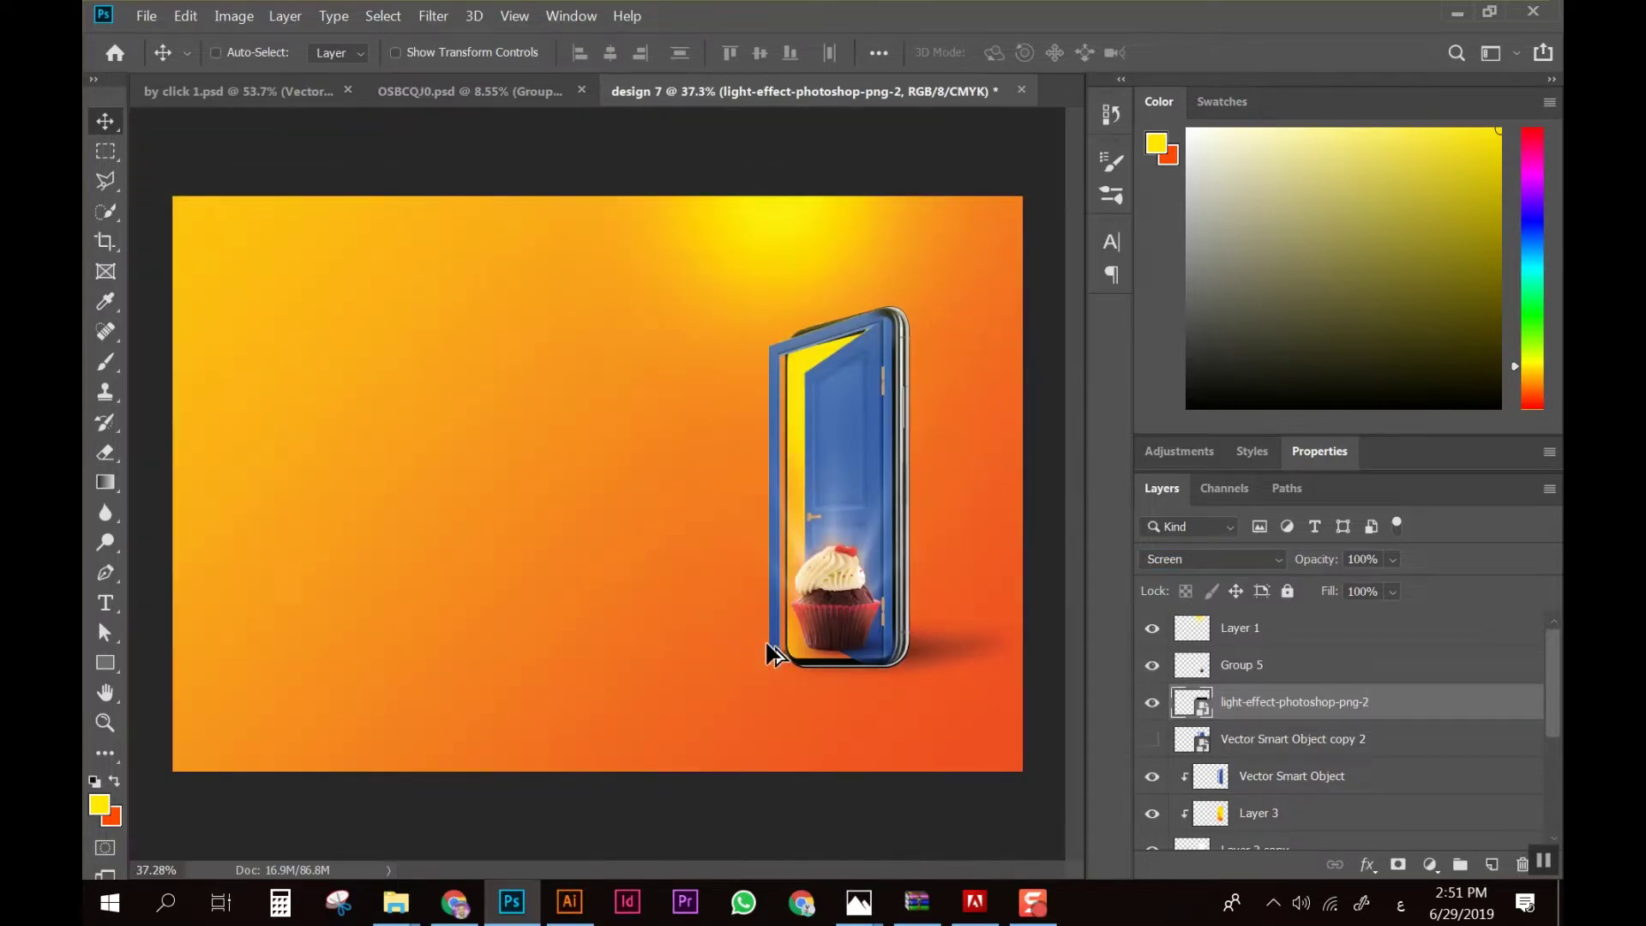
Enlarge the light rays and reposition them over the phone
key("ctrl+t")
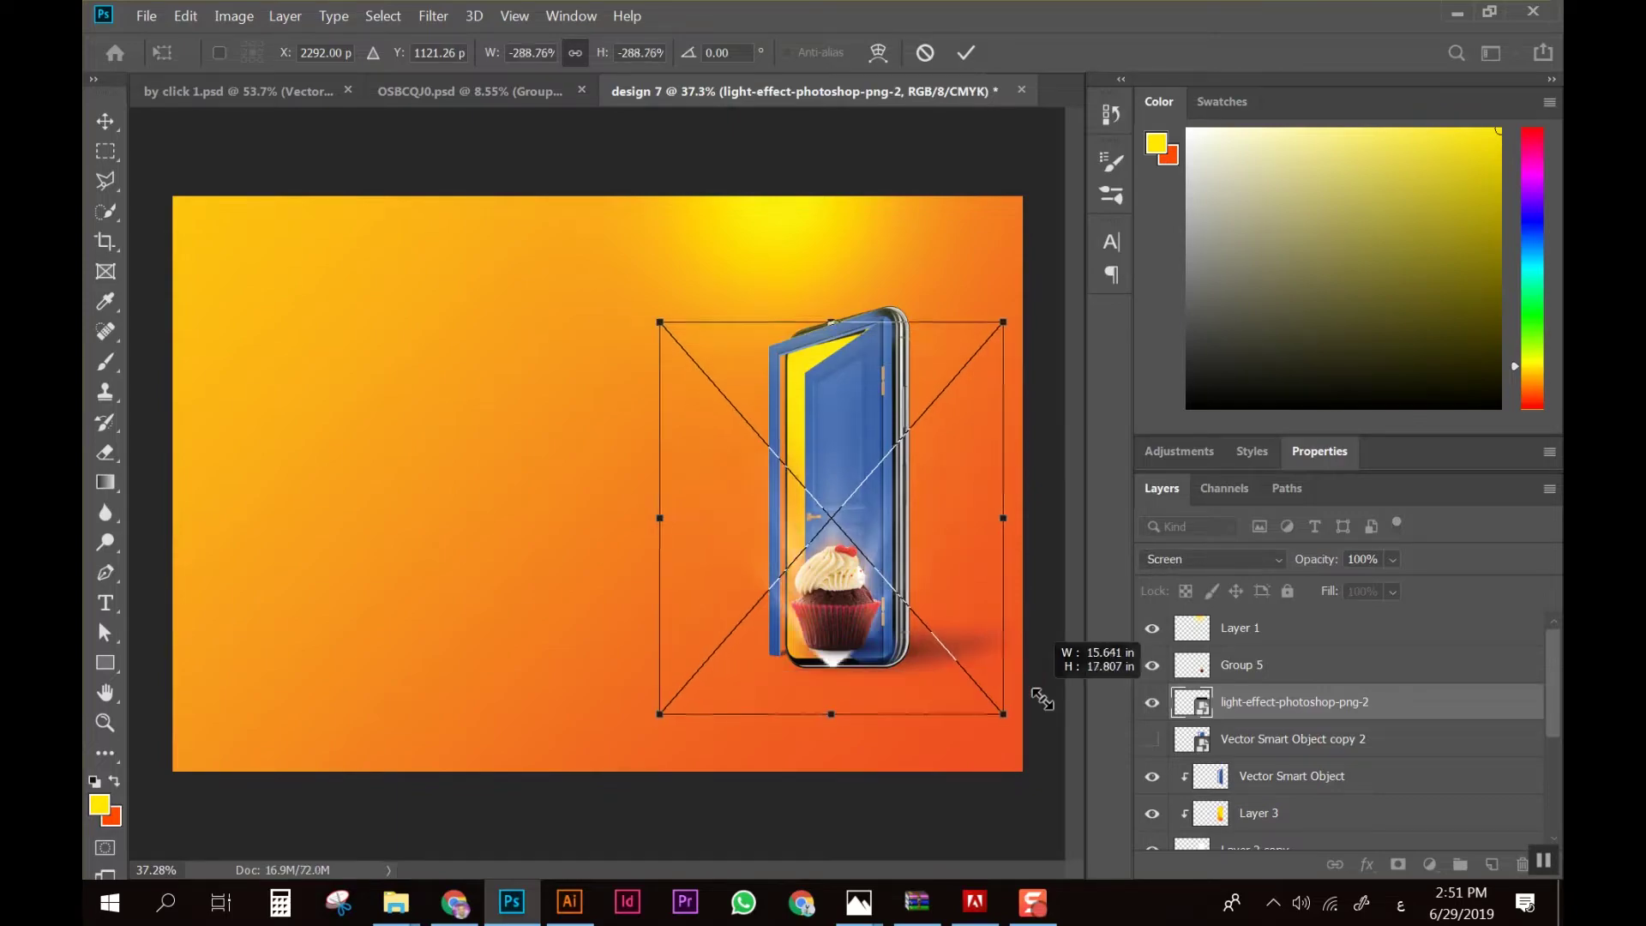
left_click_drag(971, 675, 1060, 720)
left_click_drag(877, 621, 882, 564)
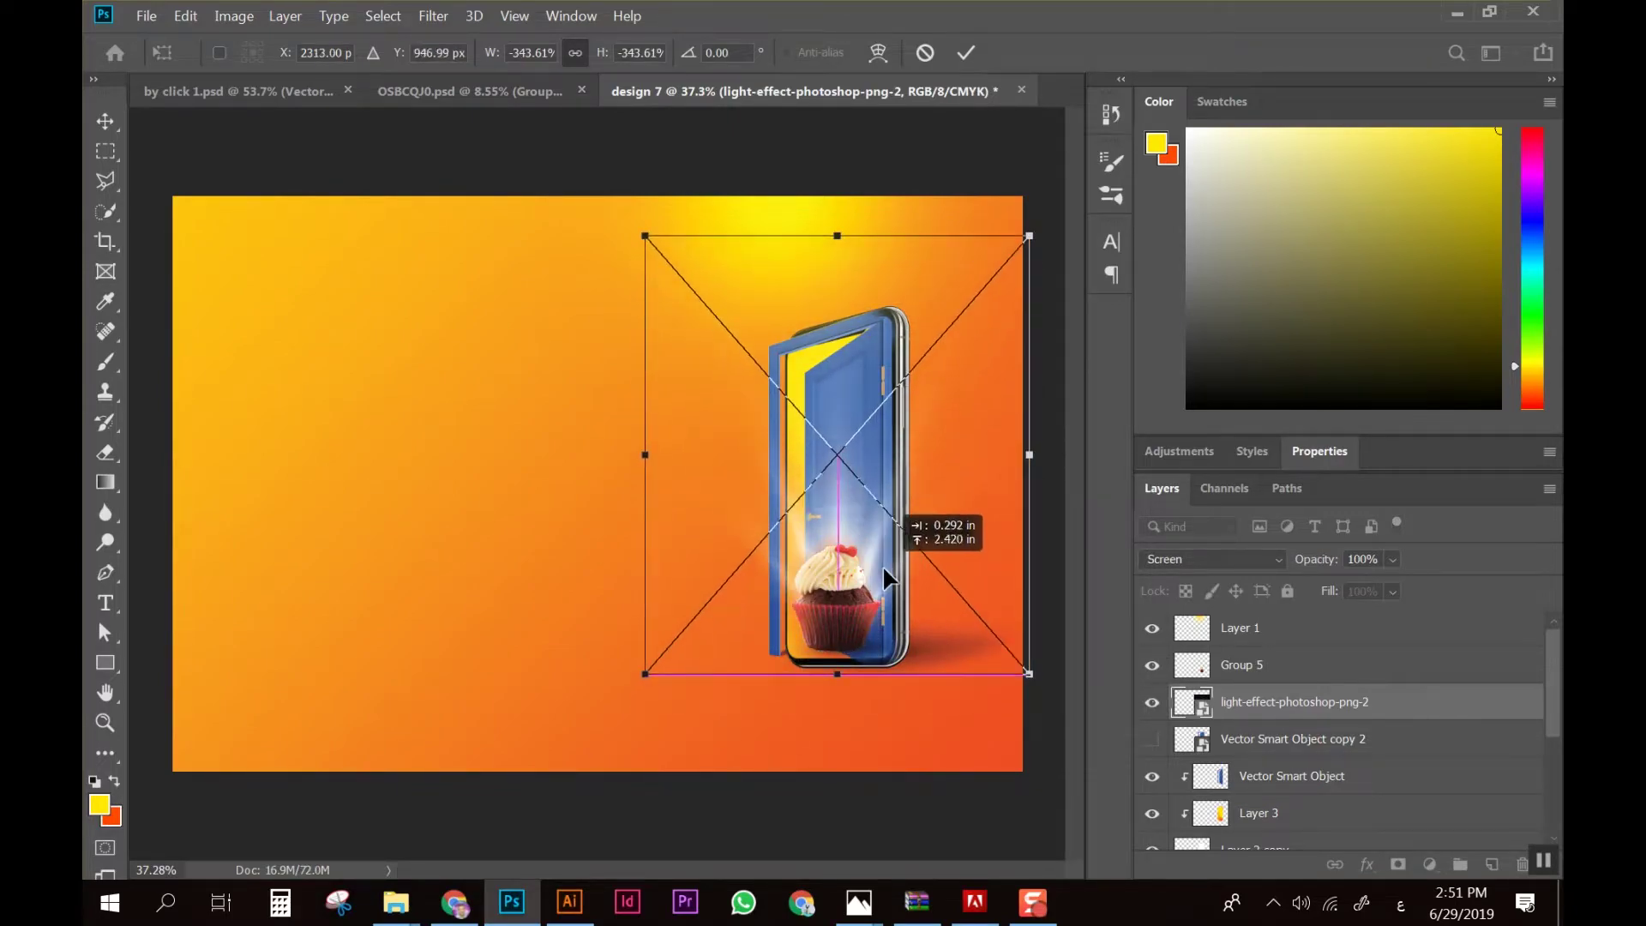
key("Return")
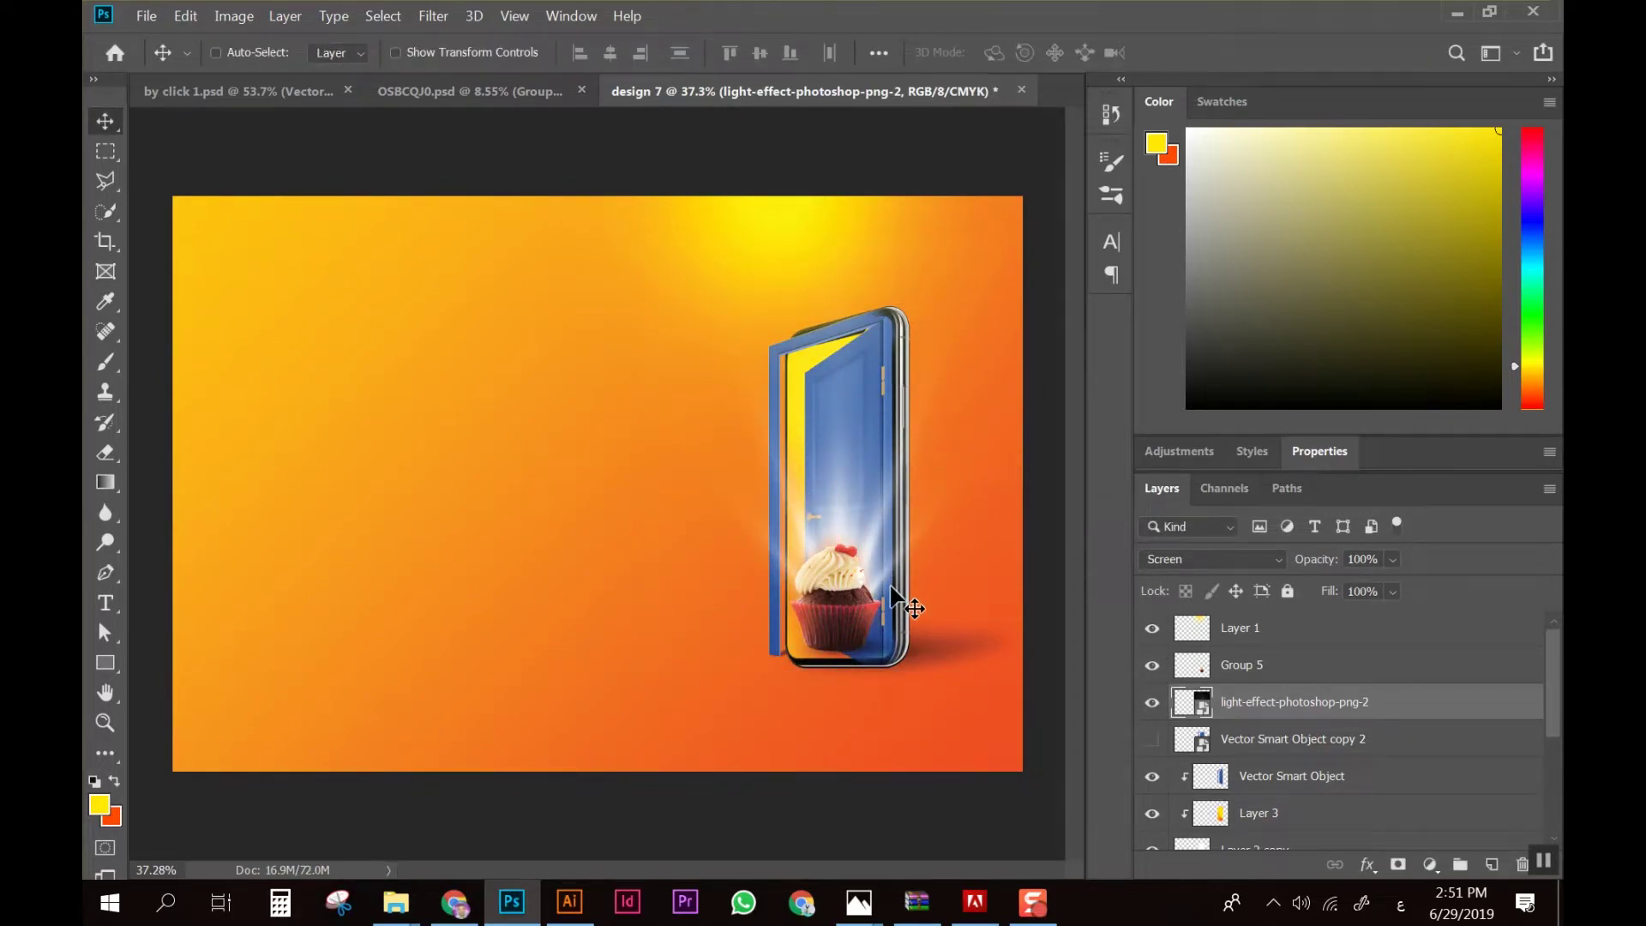
scroll(883, 564, "down", 1)
scroll(918, 578, "up", 1)
scroll(925, 592, "up", 2)
scroll(932, 609, "up", 1)
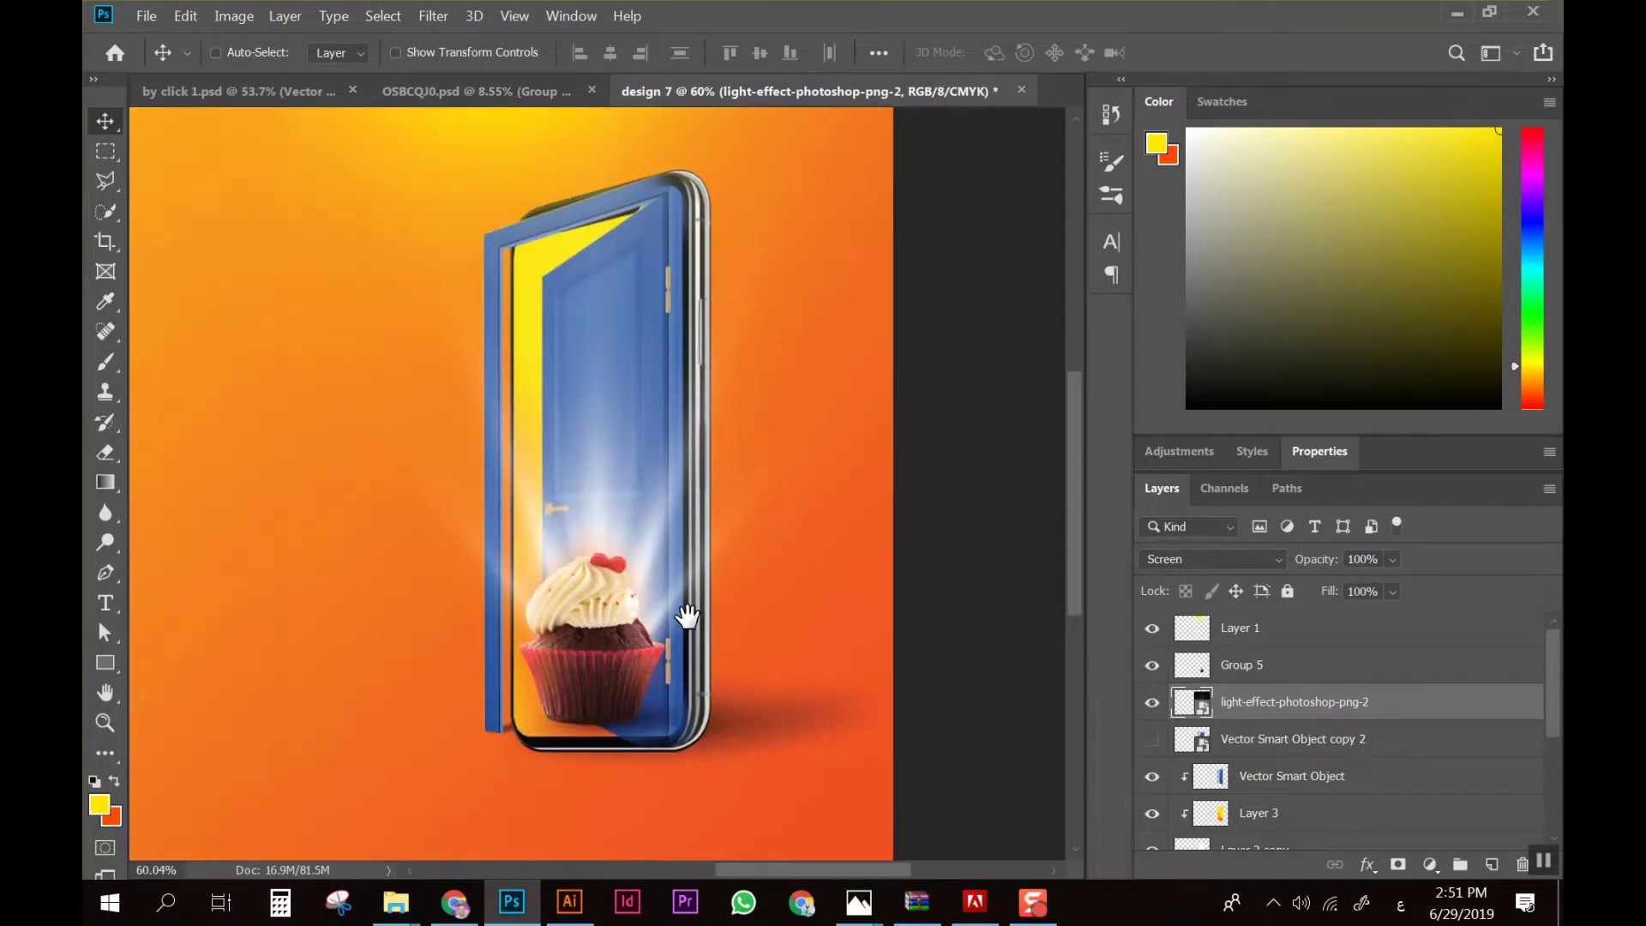
scroll(926, 634, "down", 1)
scroll(918, 657, "down", 1)
Scale the light rays larger again and raise them, discarding a trial duplicate layer
key("ctrl+t")
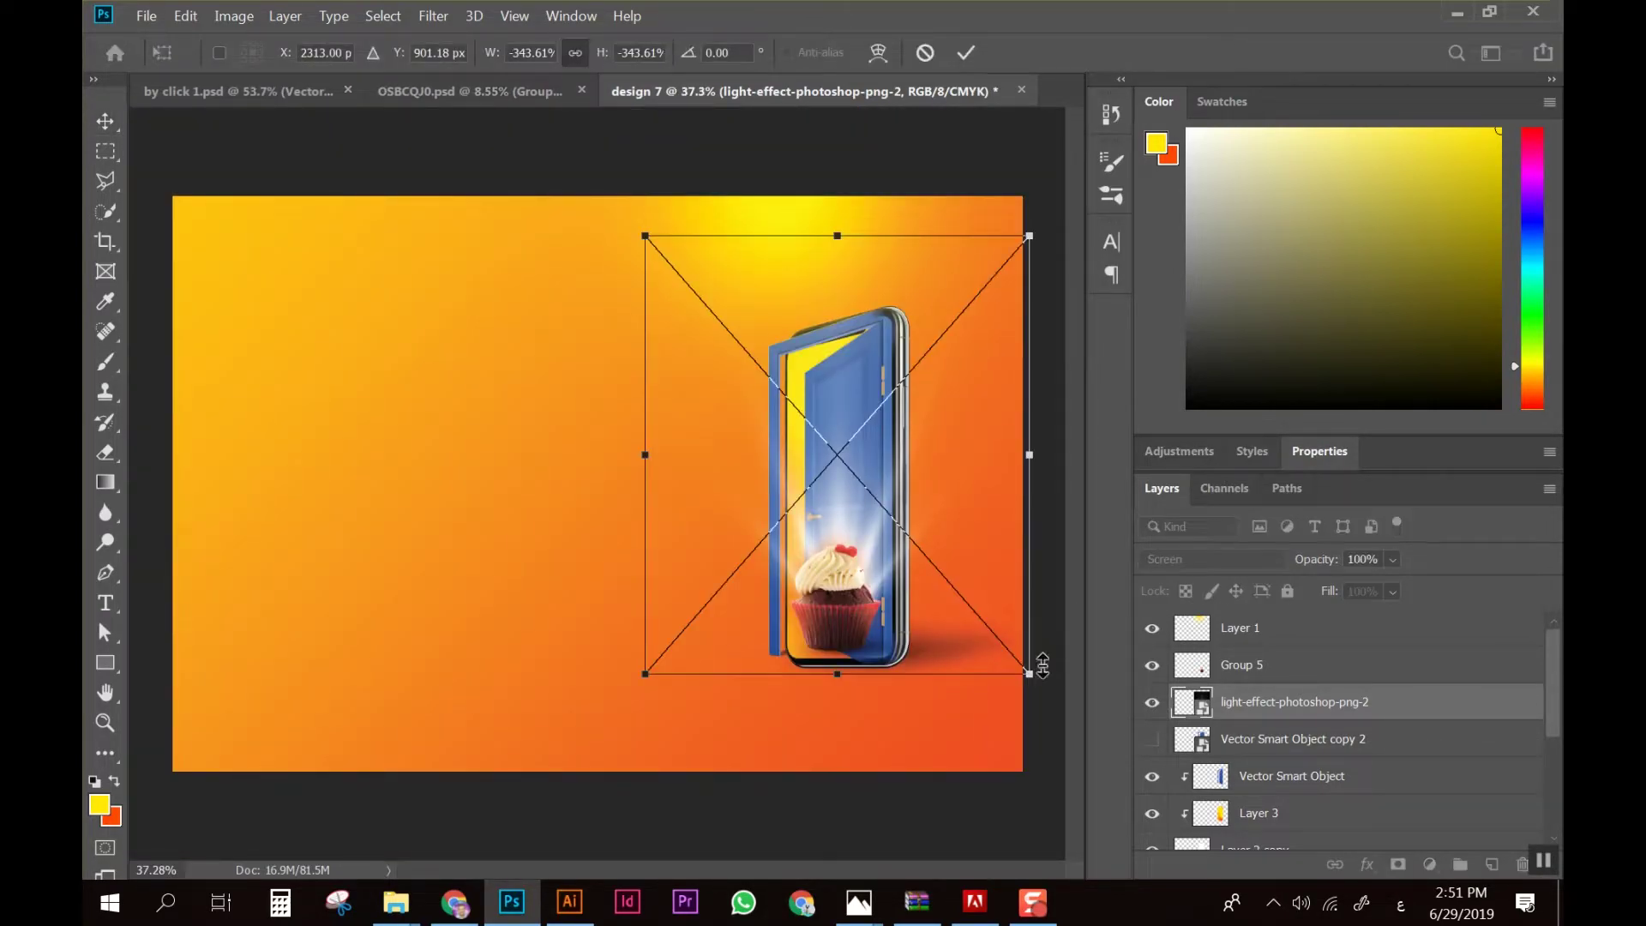
left_click_drag(1030, 674, 1097, 682)
left_click_drag(948, 606, 951, 594)
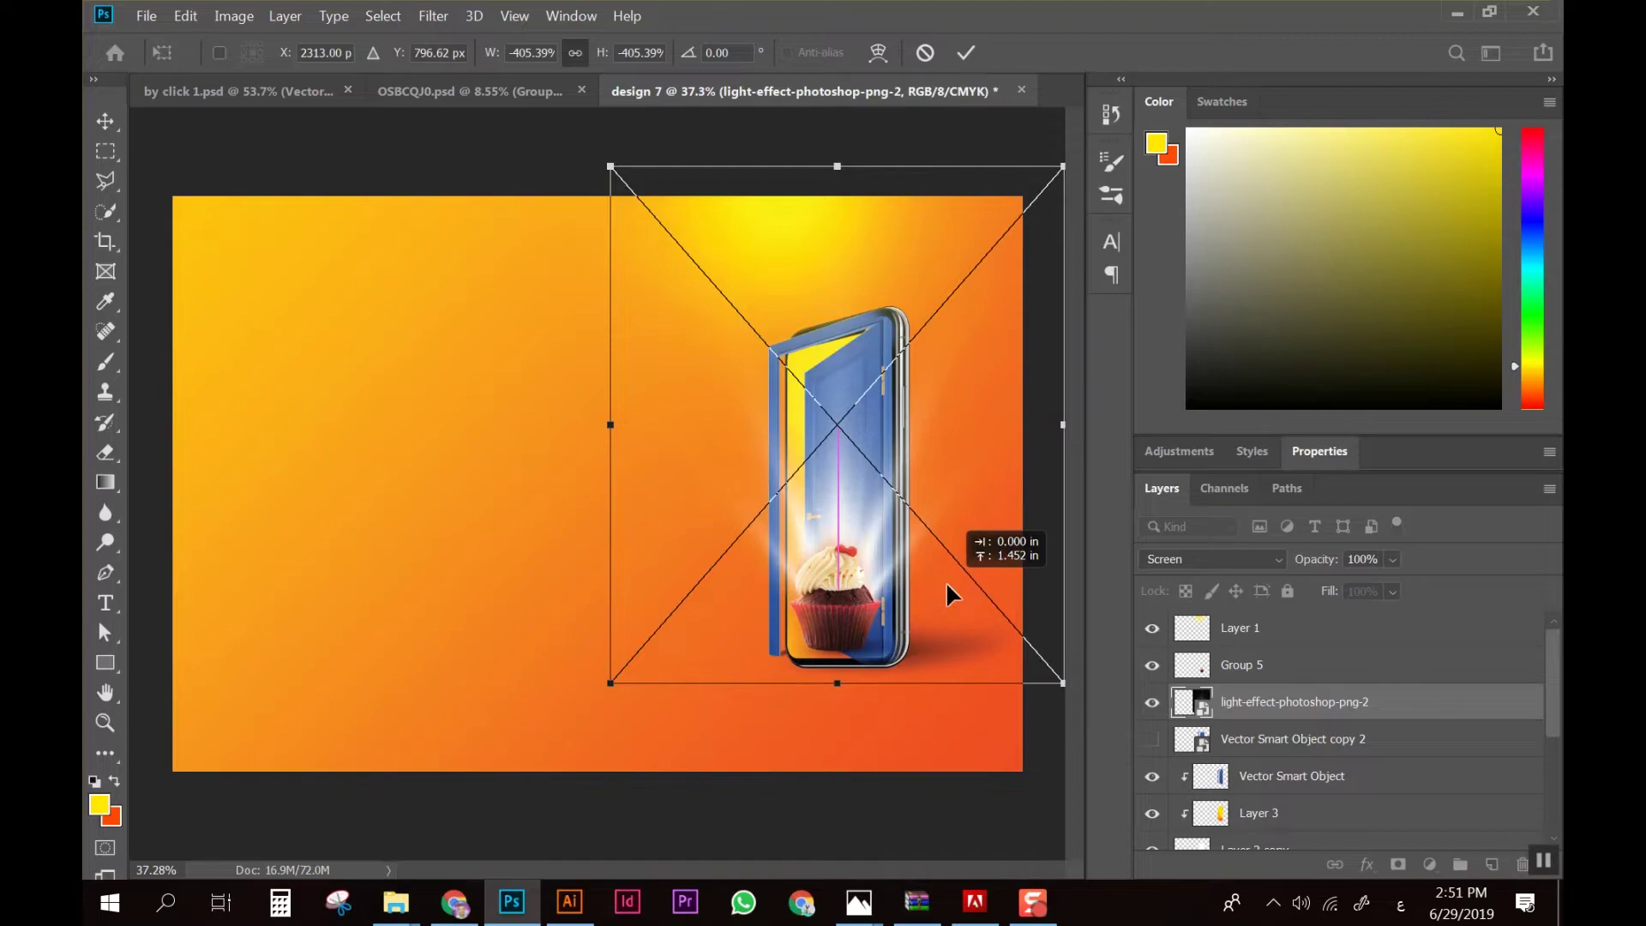
key("Return")
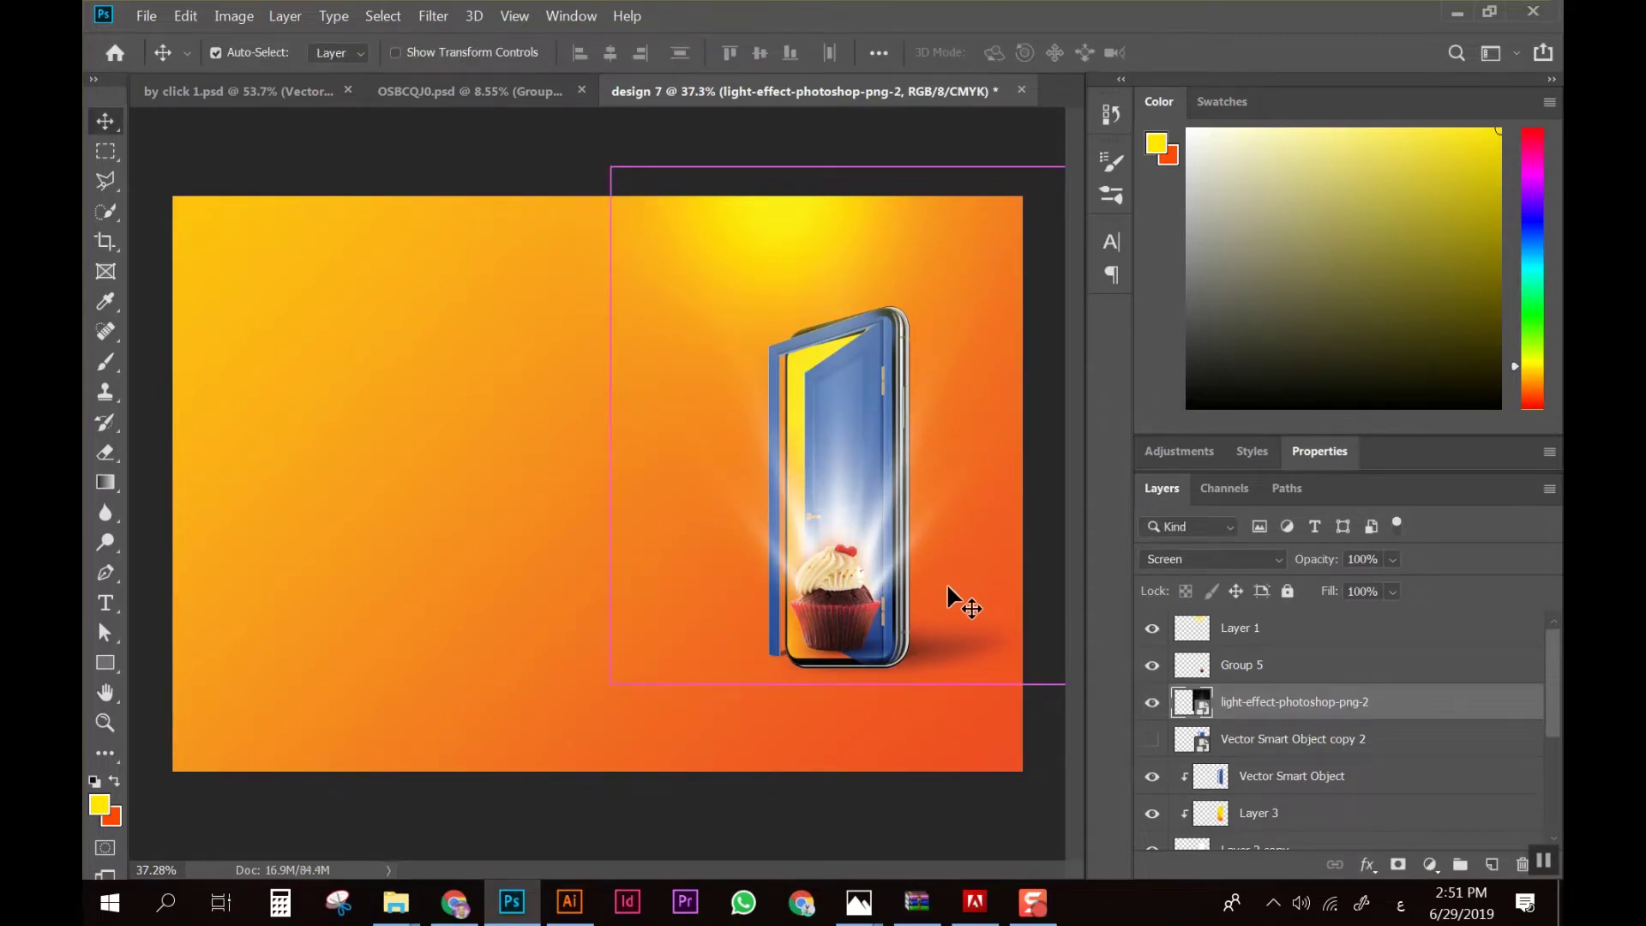
key("ctrl+j")
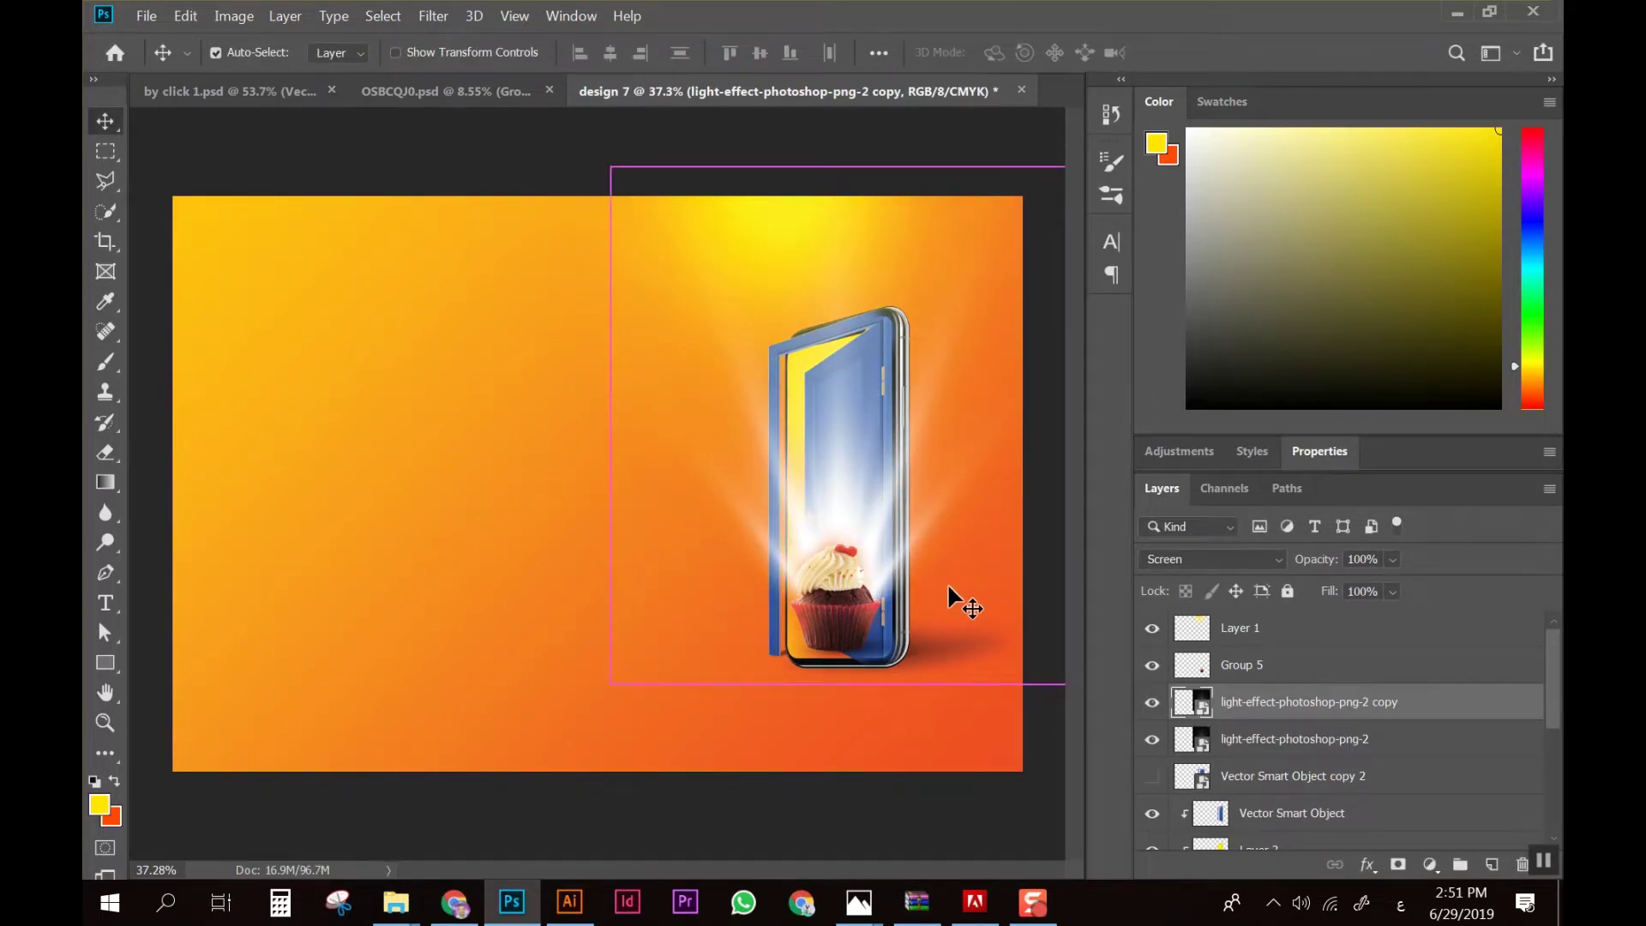
key("ctrl+z")
scroll(890, 550, "up", 2)
left_click_drag(919, 560, 834, 591)
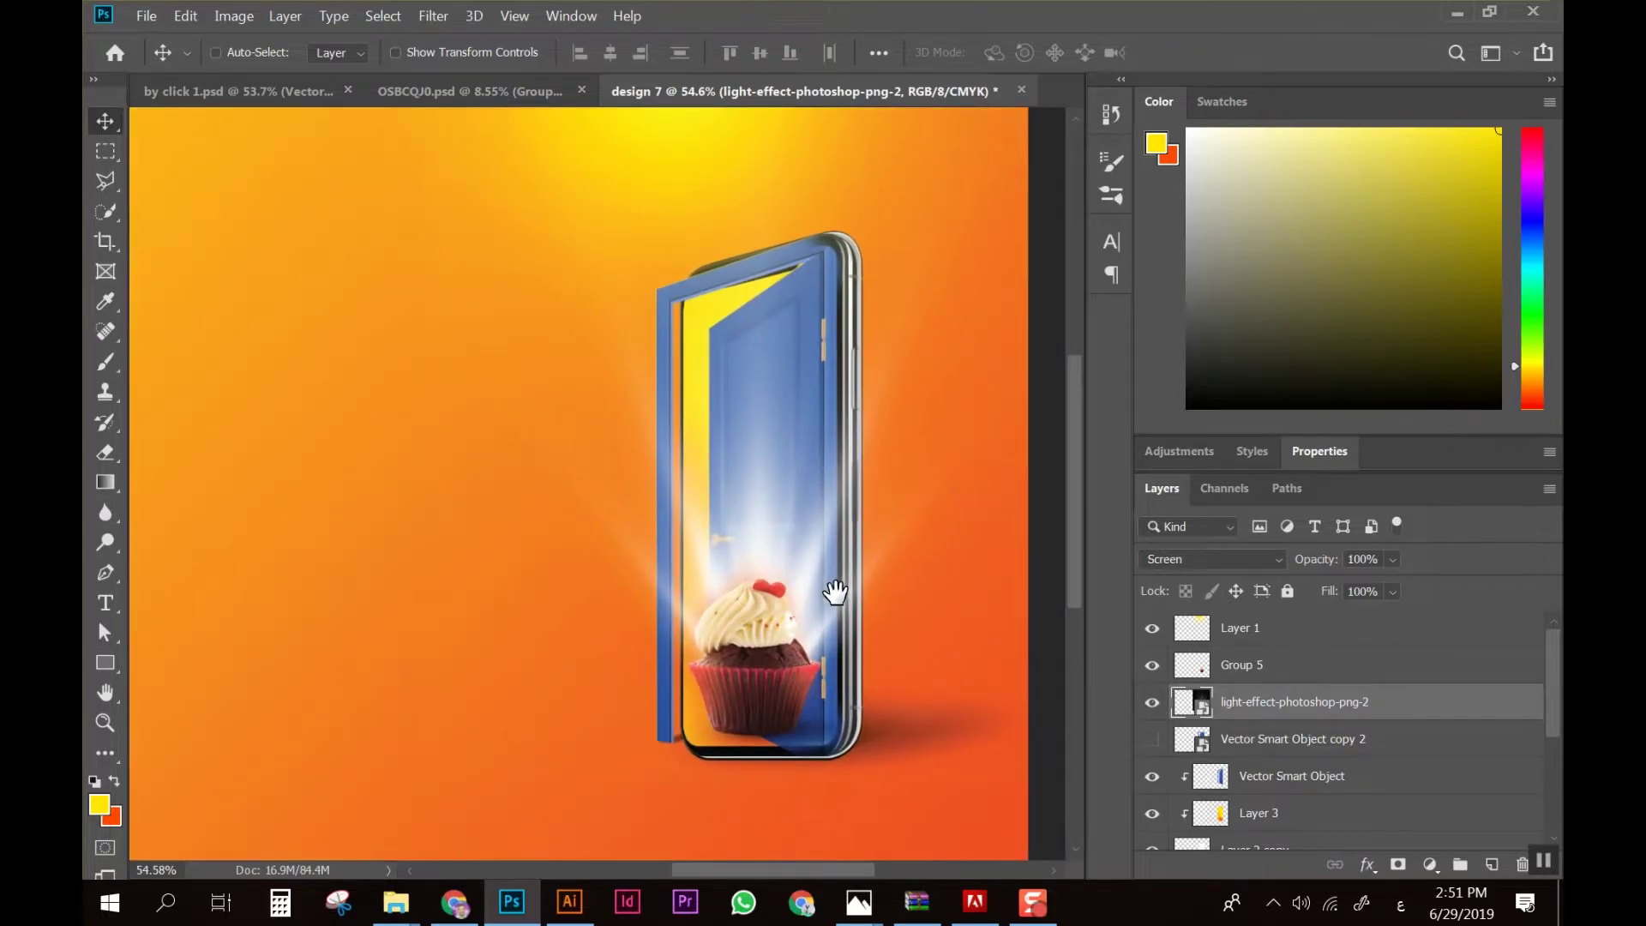
scroll(850, 540, "down", 1)
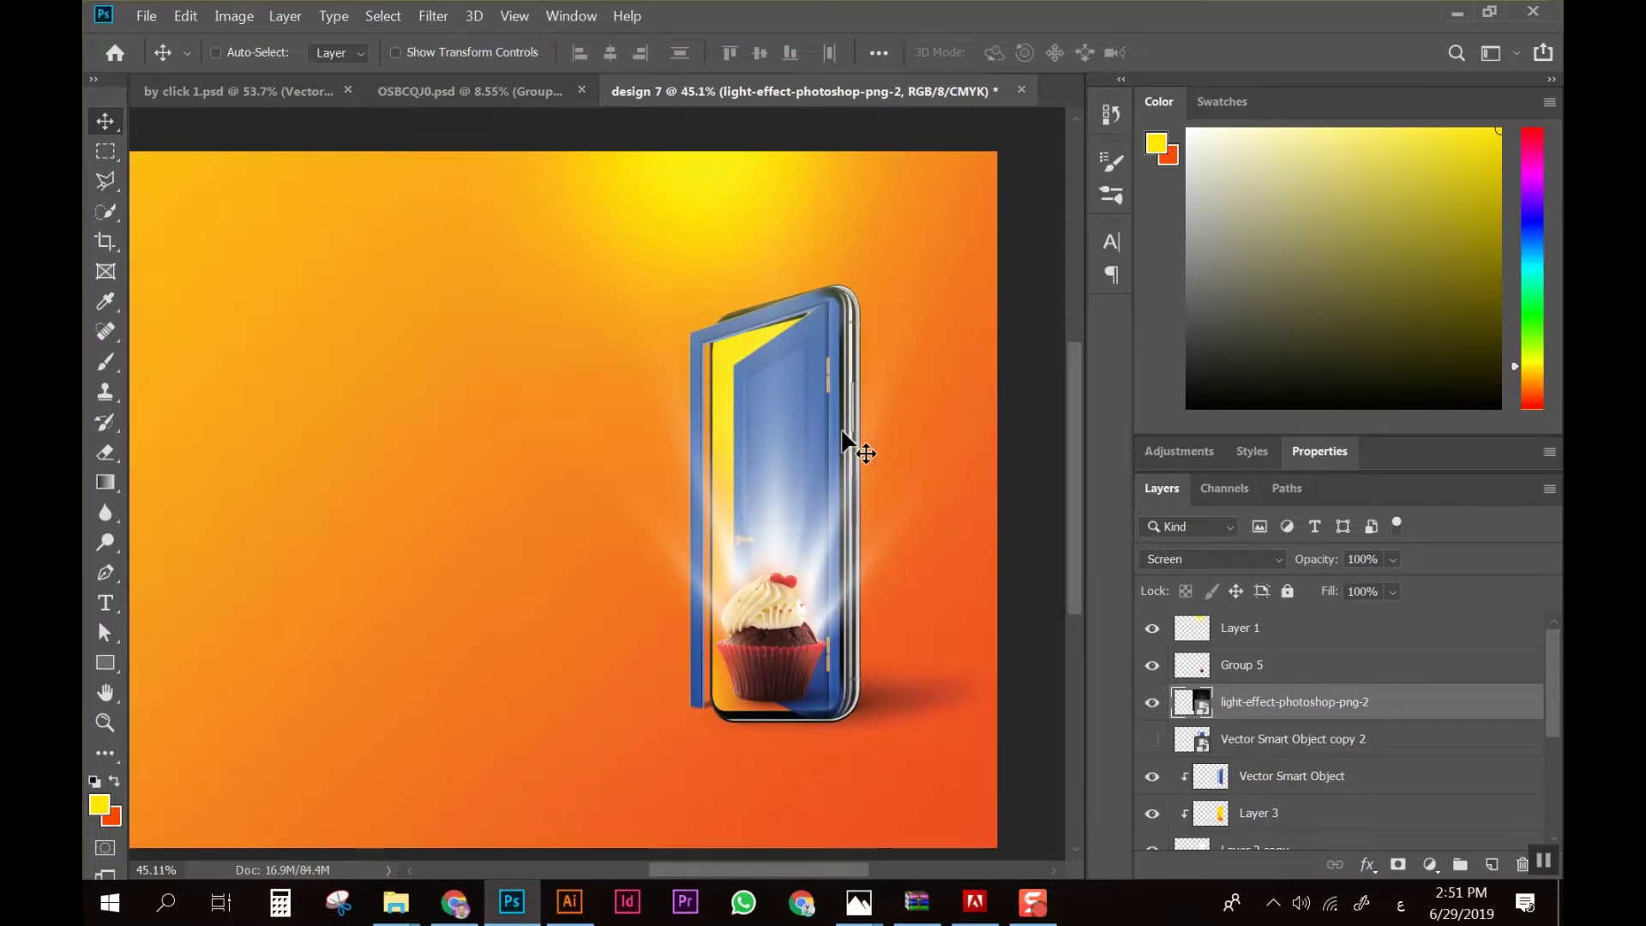
scroll(820, 494, "up", 1)
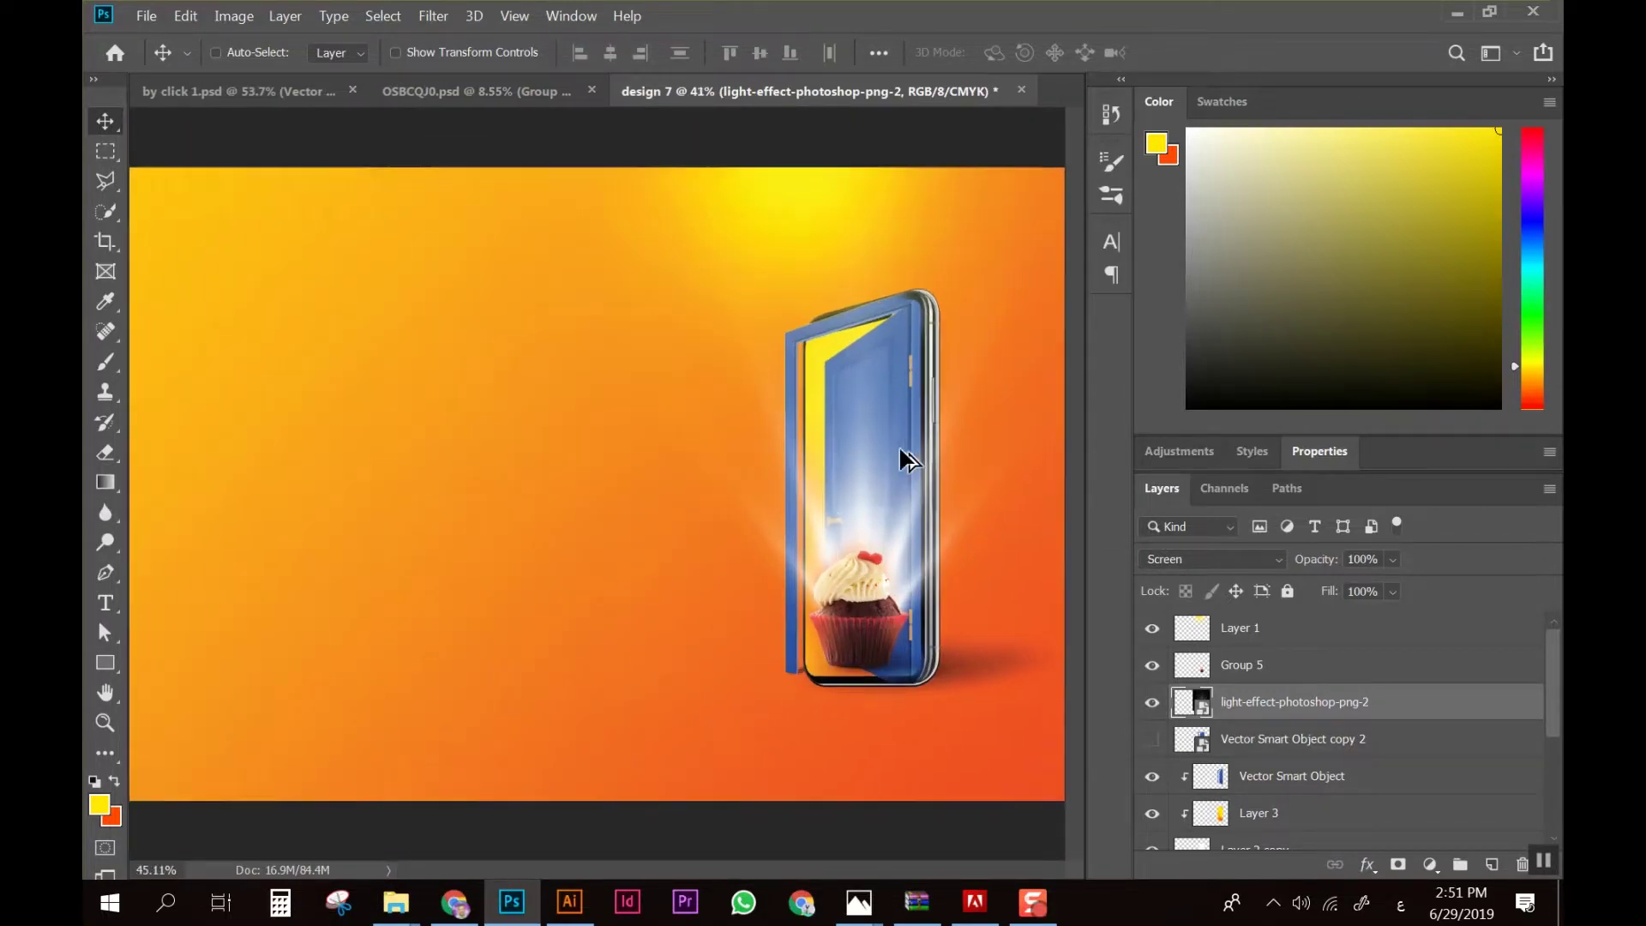
scroll(900, 460, "up", 1)
scroll(926, 481, "up", 1)
scroll(827, 362, "down", 1)
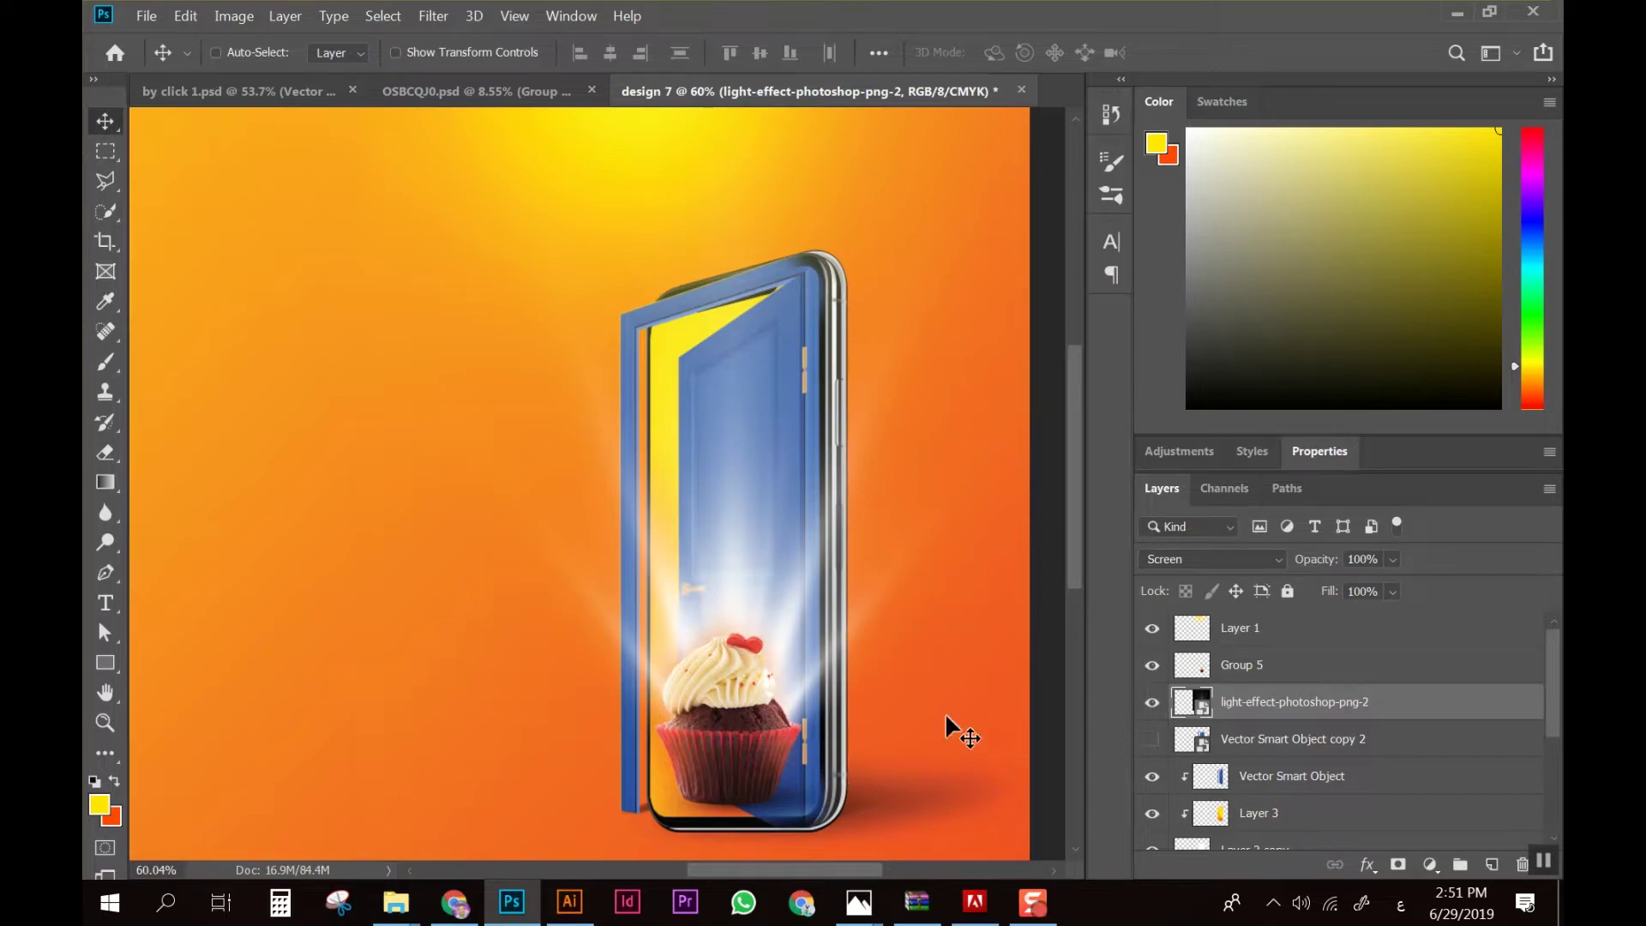
scroll(787, 584, "down", 2)
Try erasing the door's upper edge on Layer 2 copy with a soft 600 px eraser, keeping the door whole
scroll(1269, 711, "down", 3)
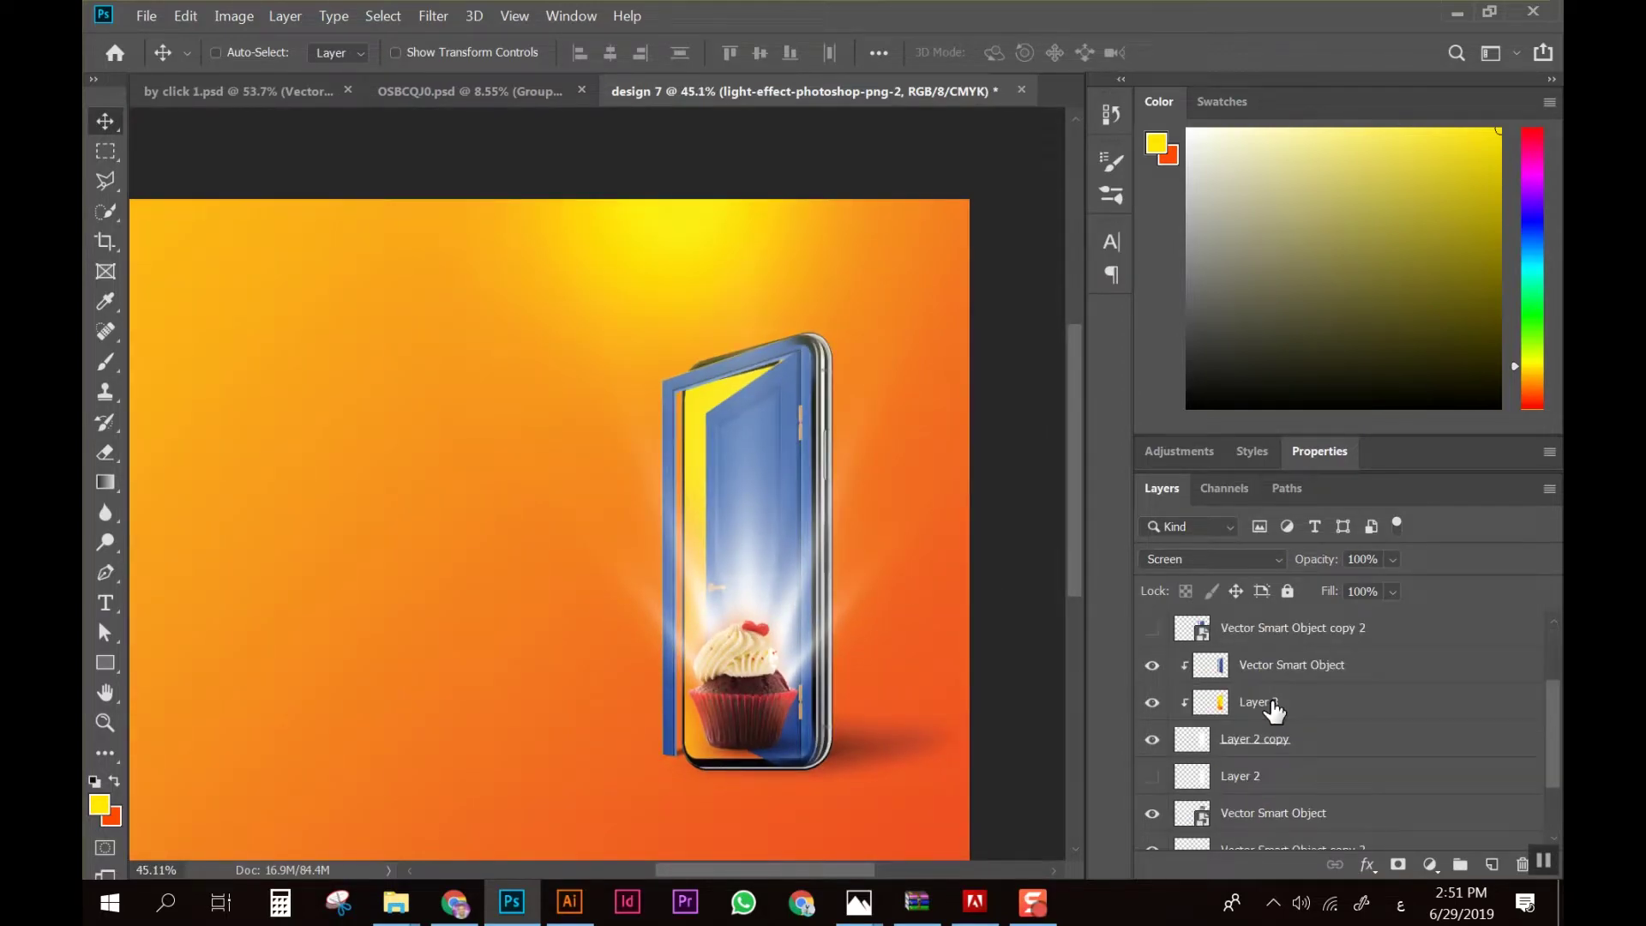
scroll(1277, 720, "down", 2)
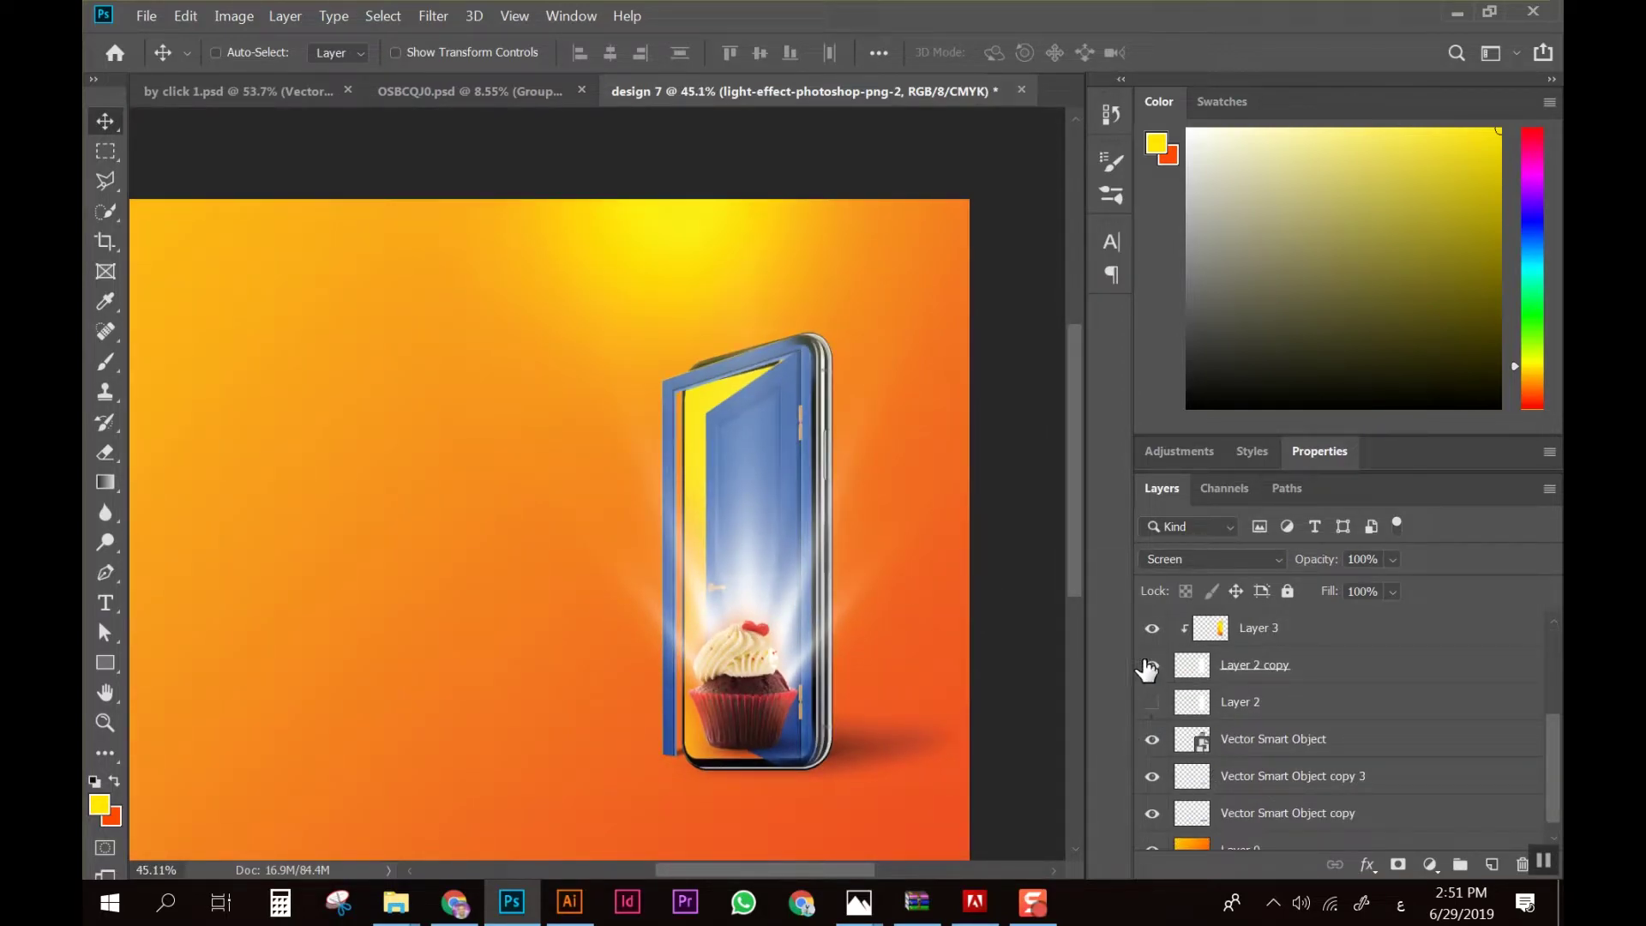
left_click(1149, 666)
left_click(1203, 672)
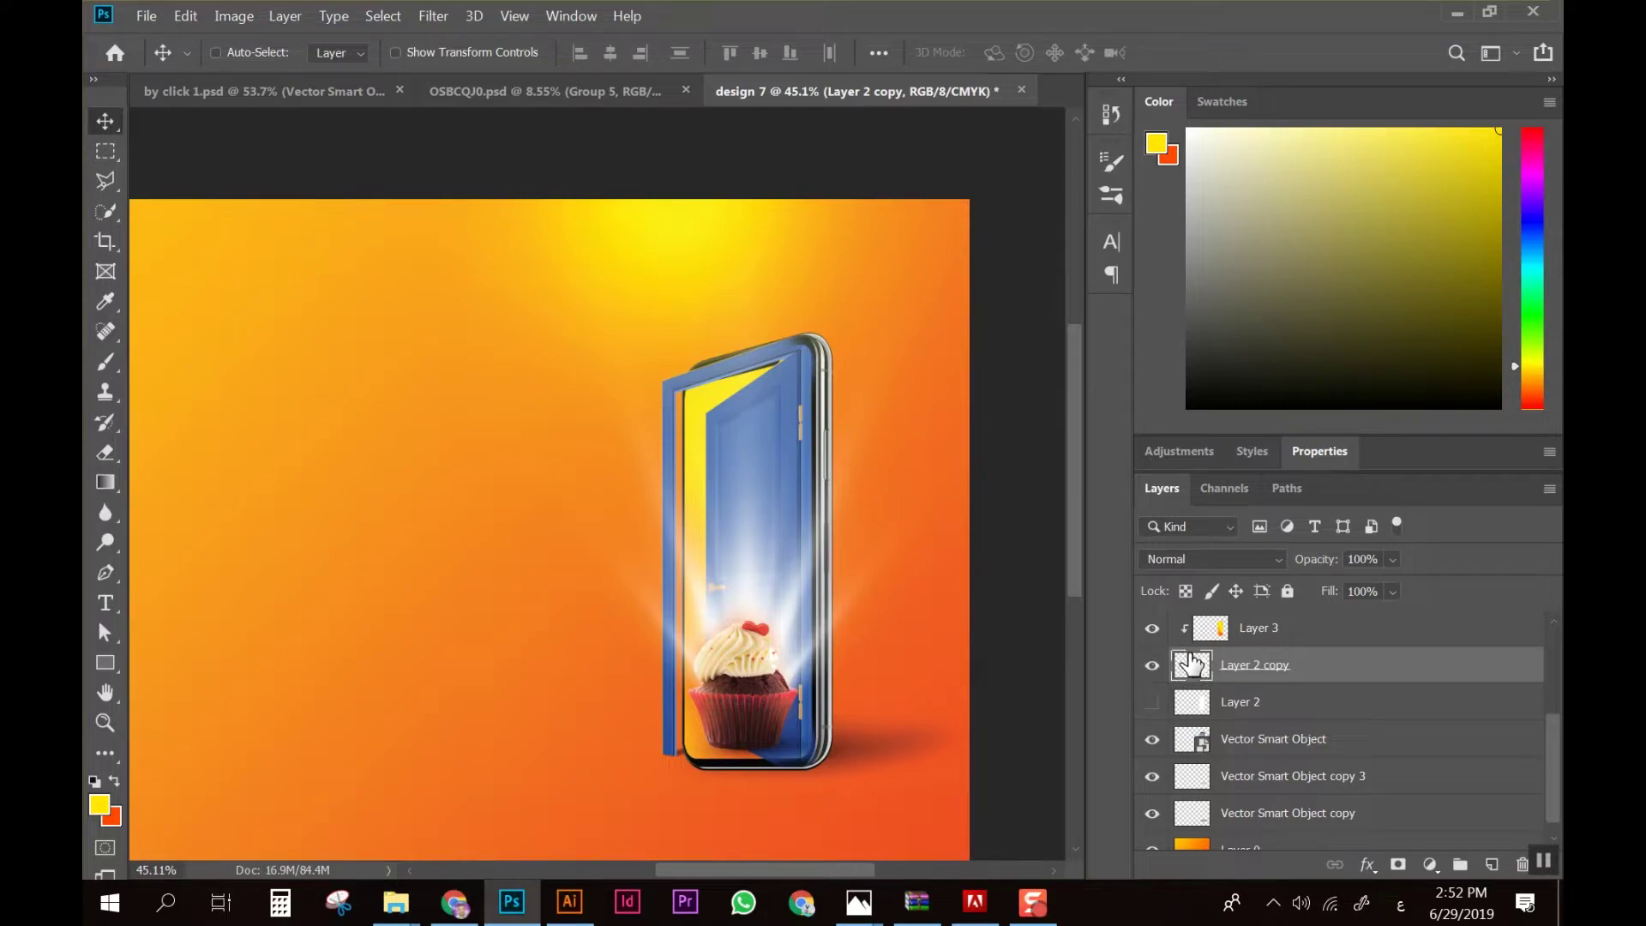
key("e")
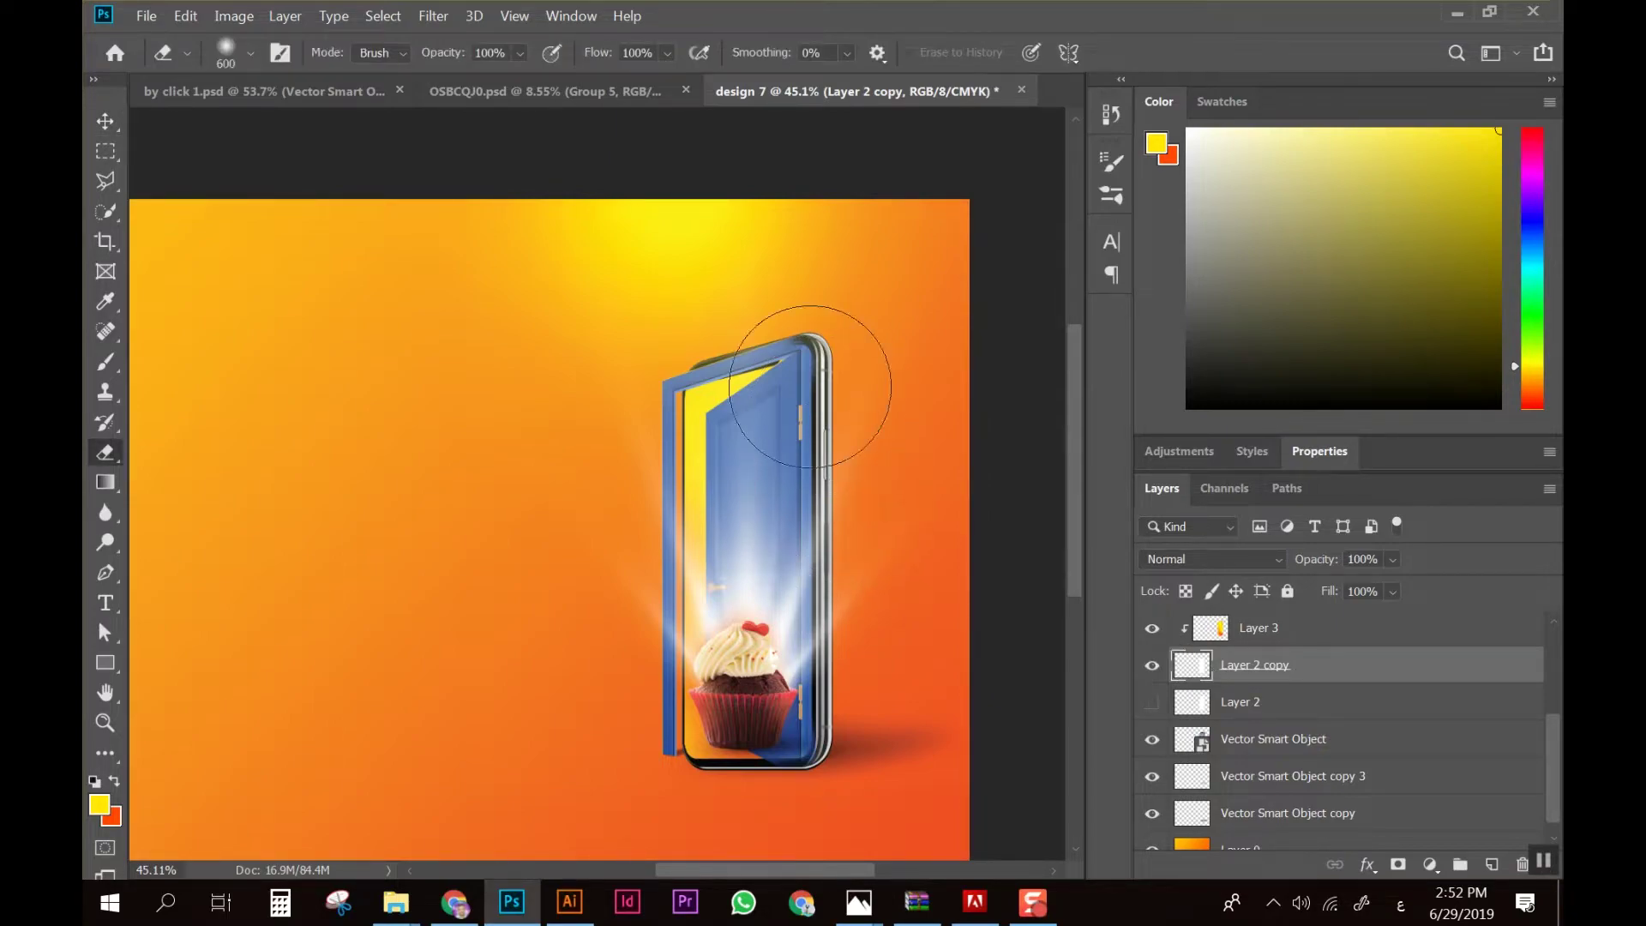
left_click_drag(808, 386, 846, 448)
key("ctrl+z")
right_click(370, 476)
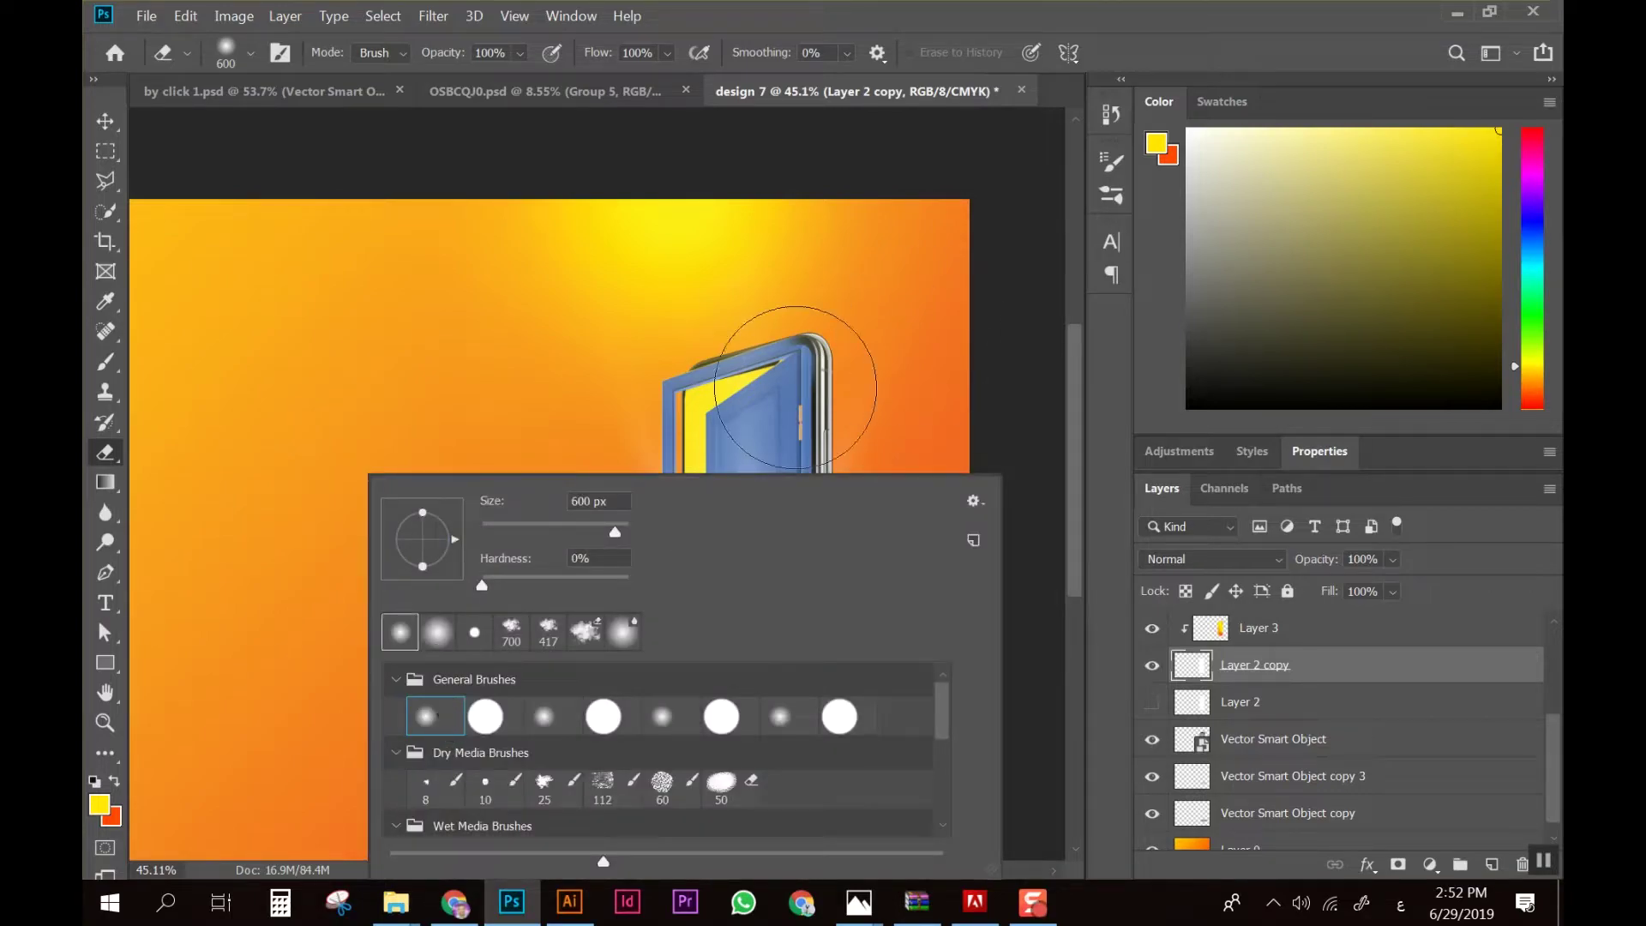
left_click_drag(845, 369, 848, 388)
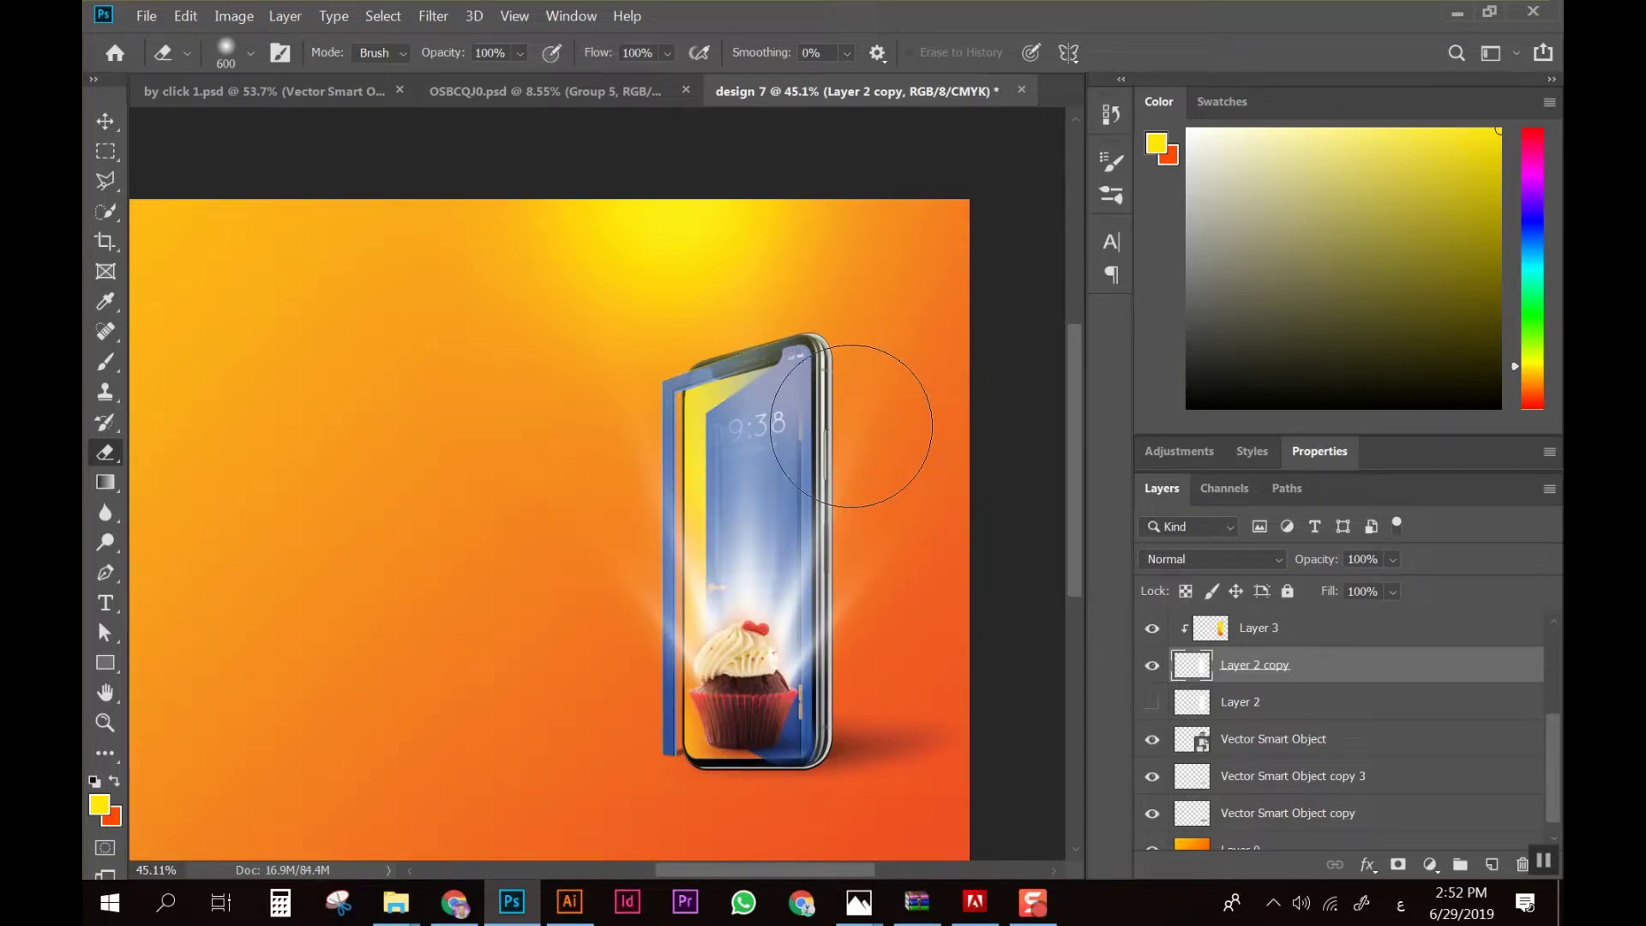
scroll(918, 420, "down", 2)
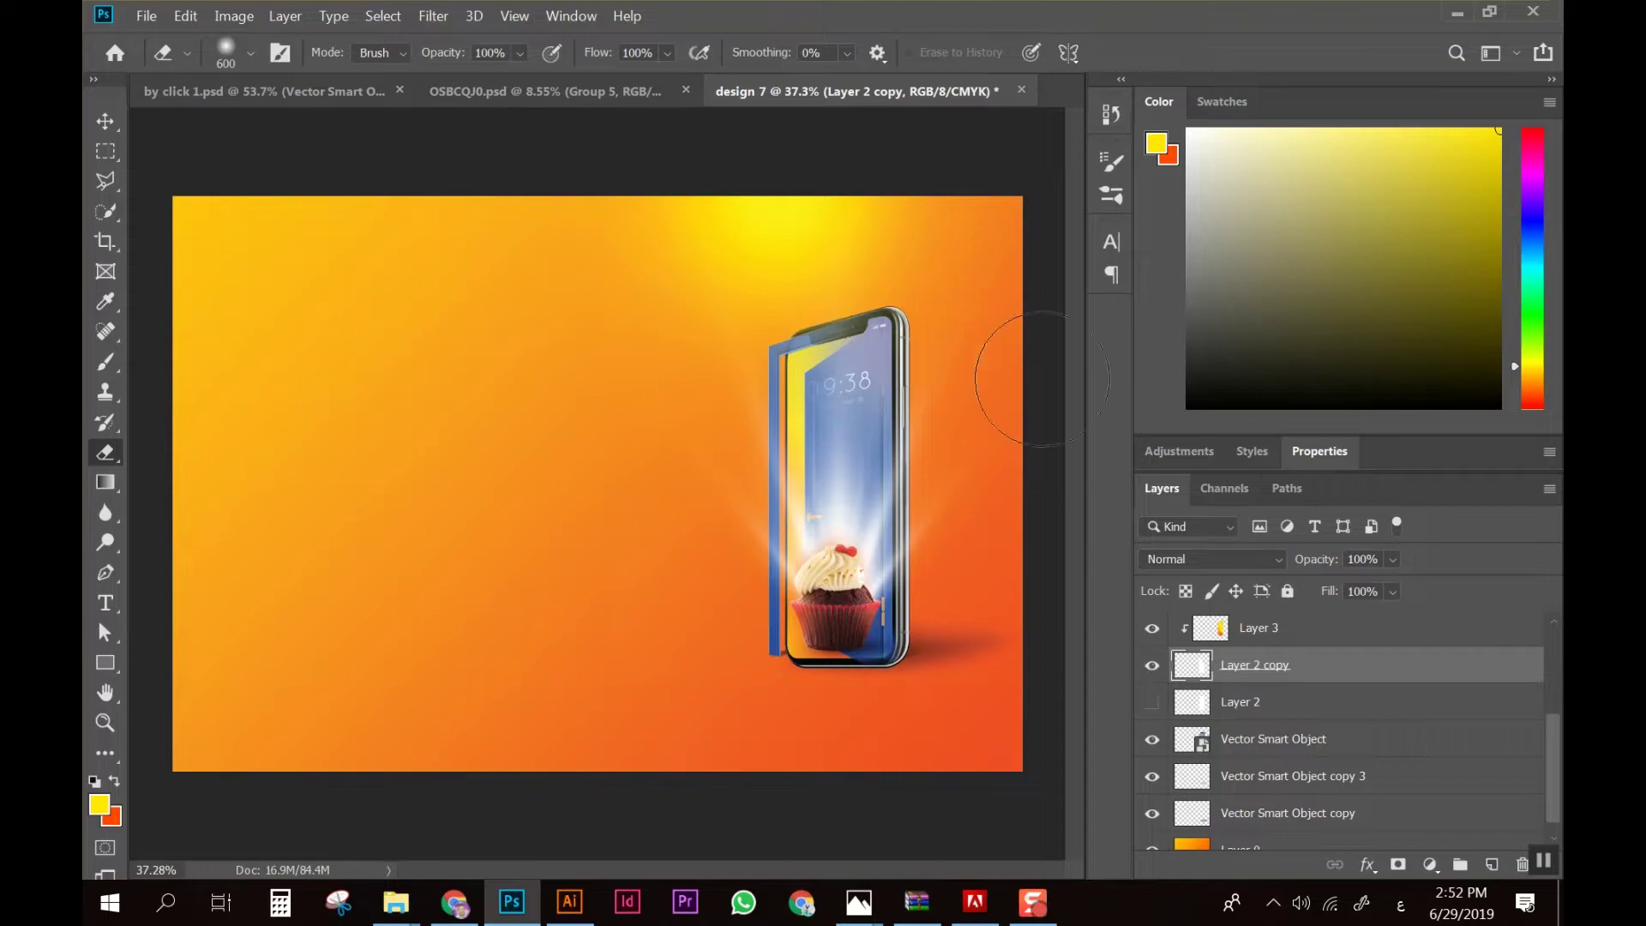
scroll(946, 480, "down", 1)
scroll(948, 477, "up", 2)
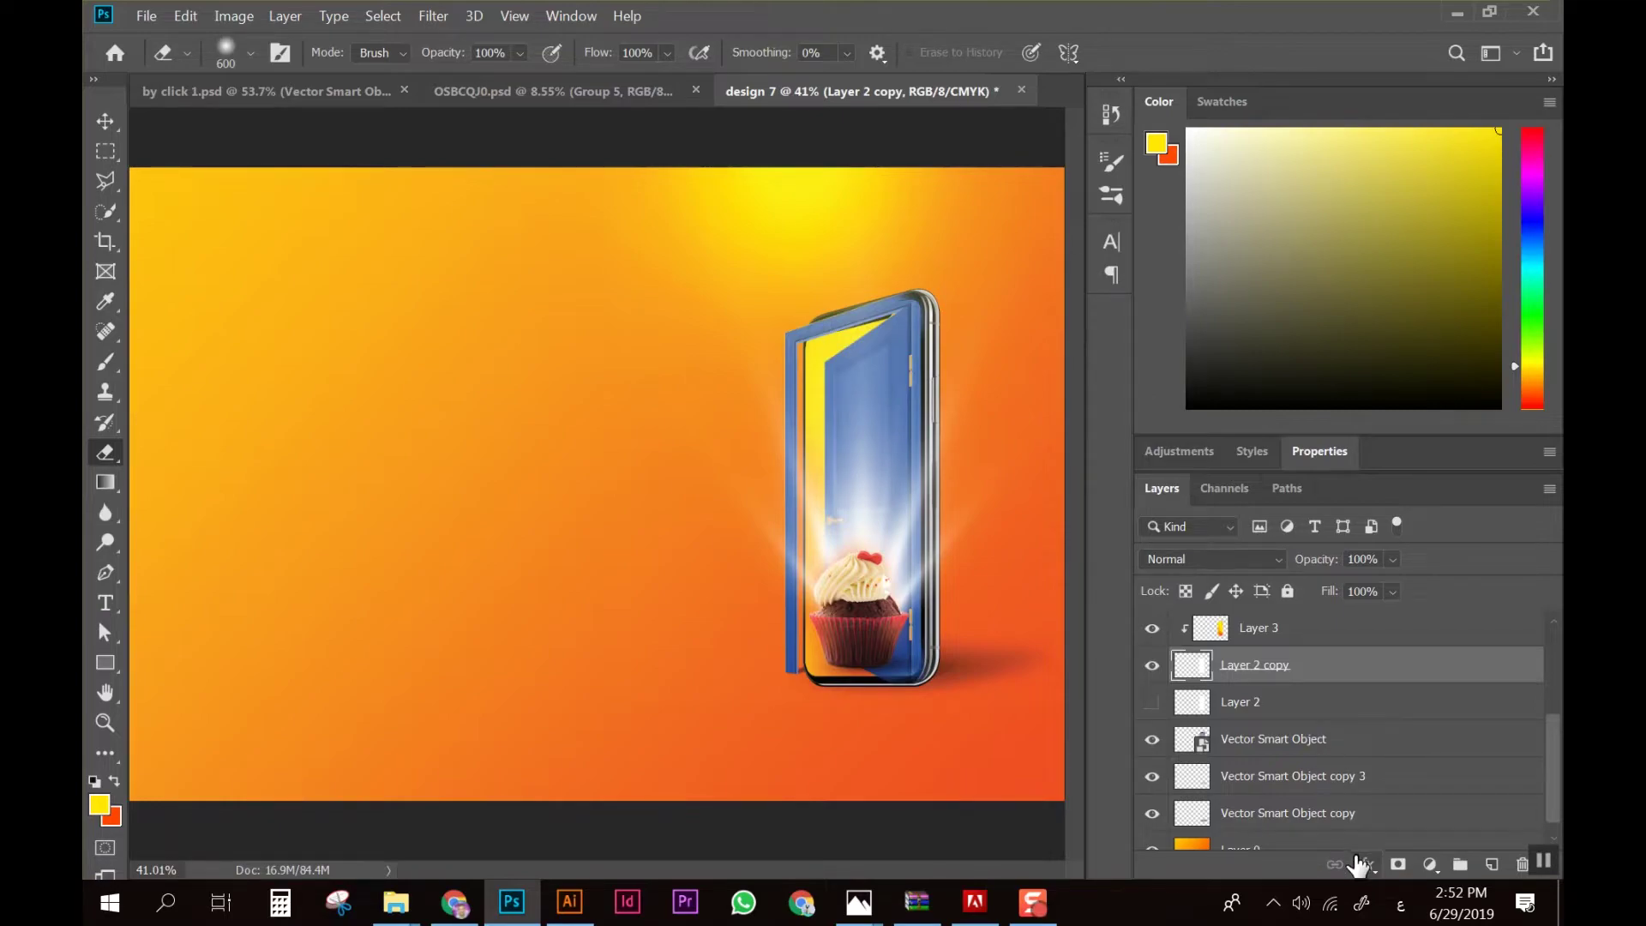
Add a layer mask to Layer 2 copy and paint out the door over the 09:38 clock and date
left_click(1397, 865)
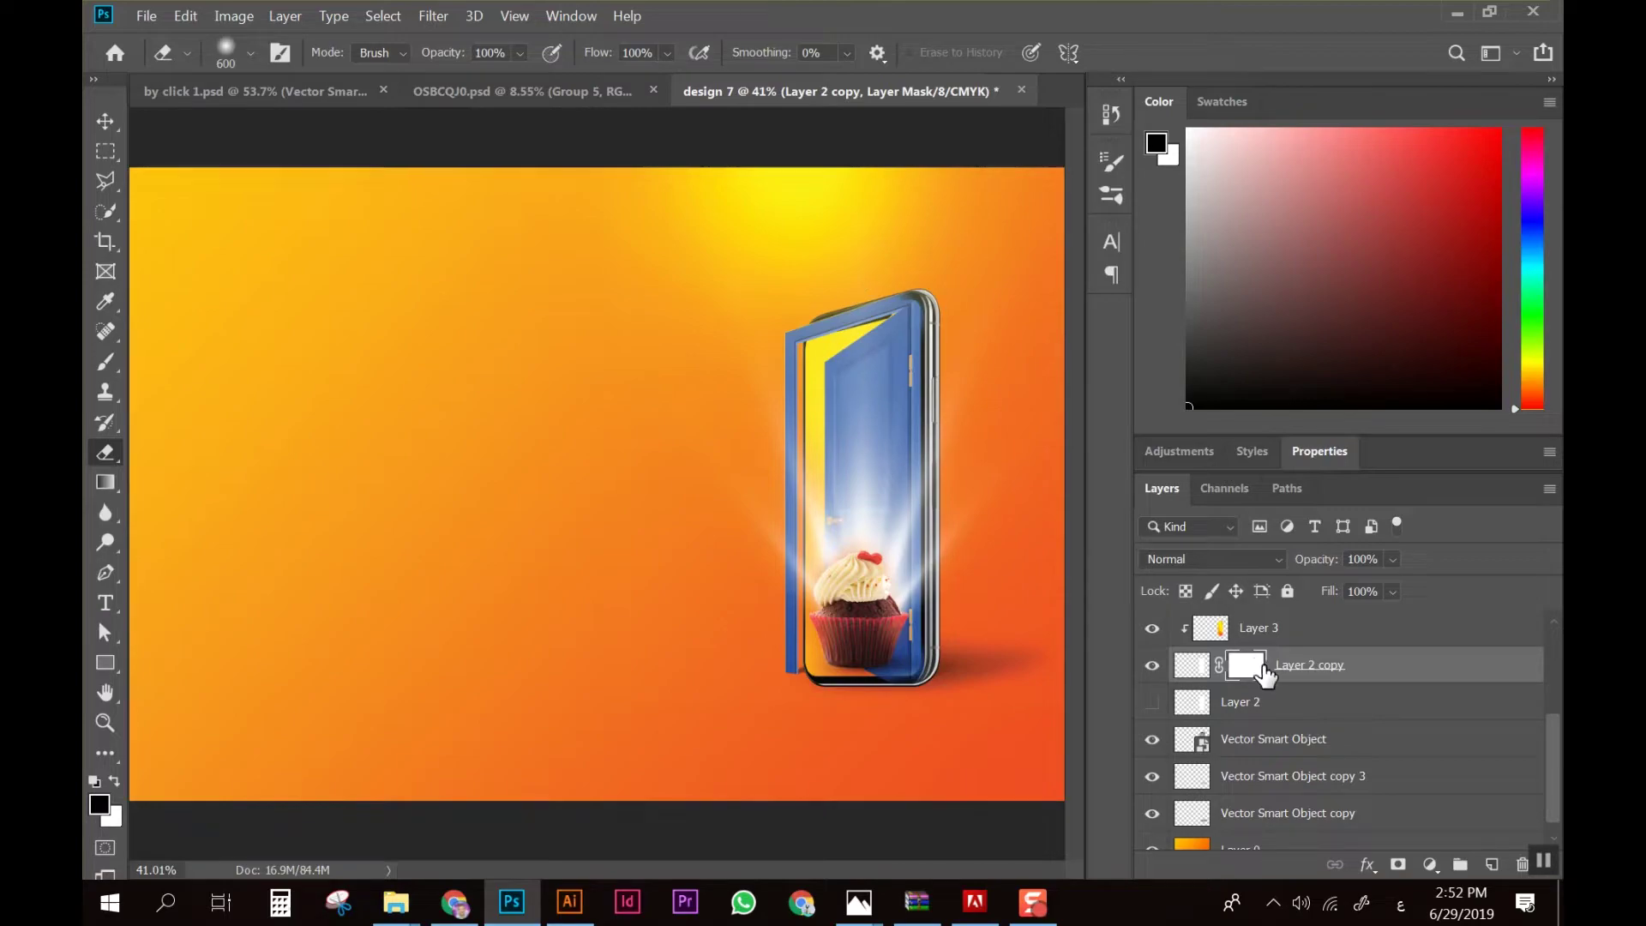
key("b")
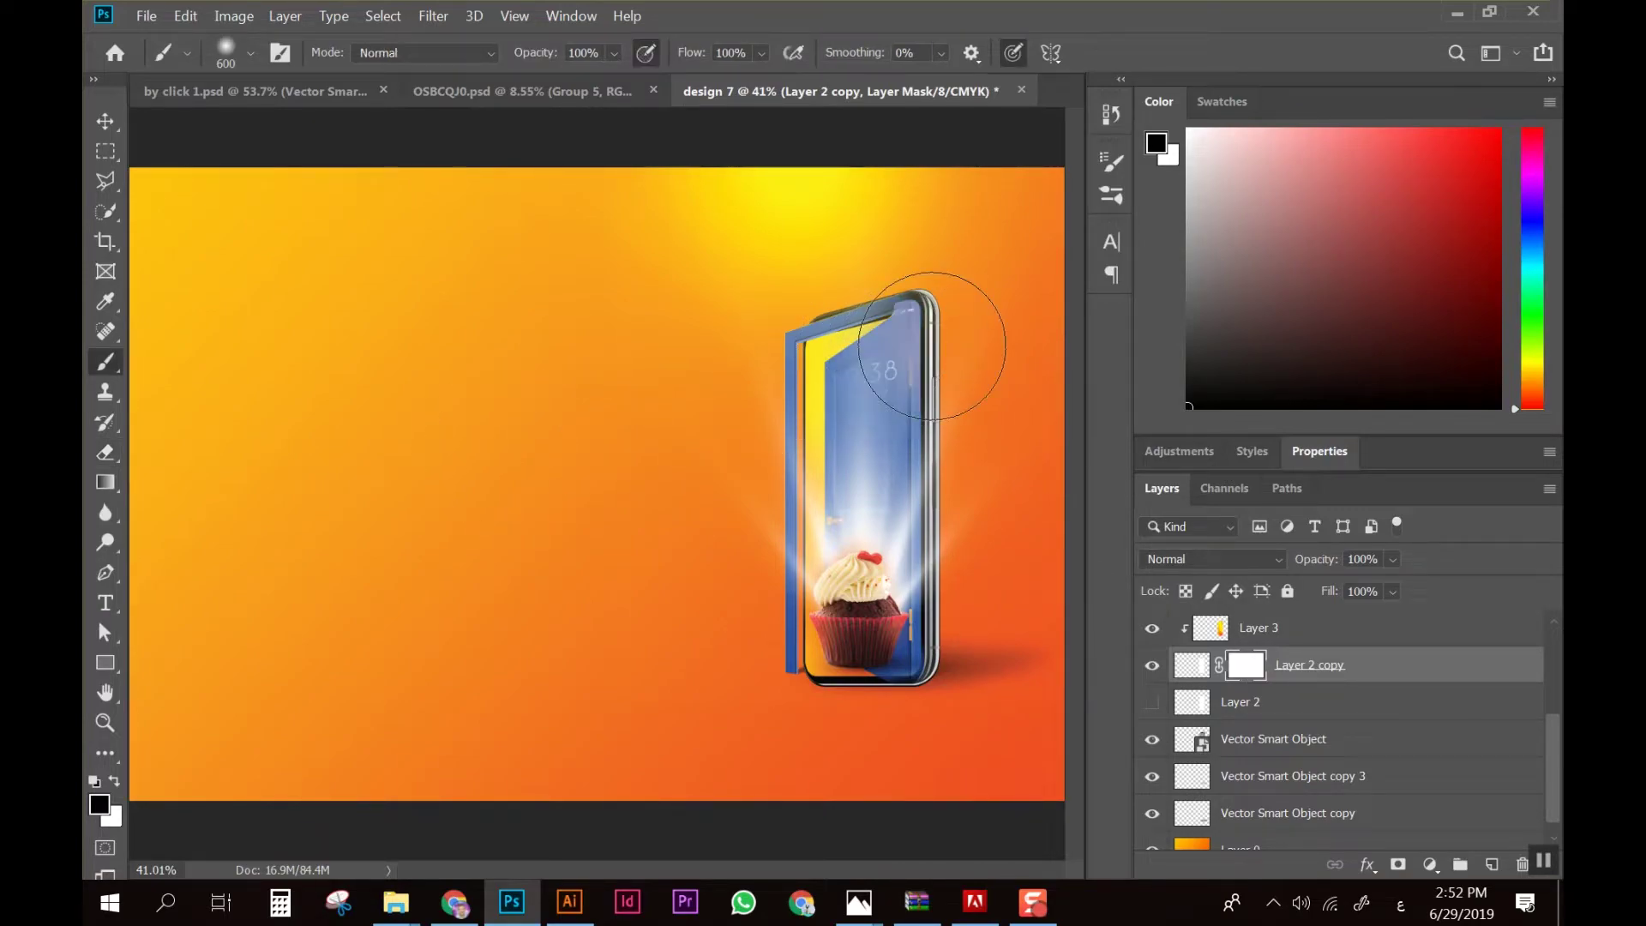
left_click_drag(917, 345, 974, 275)
left_click_drag(949, 374, 902, 374)
scroll(978, 489, "down", 1)
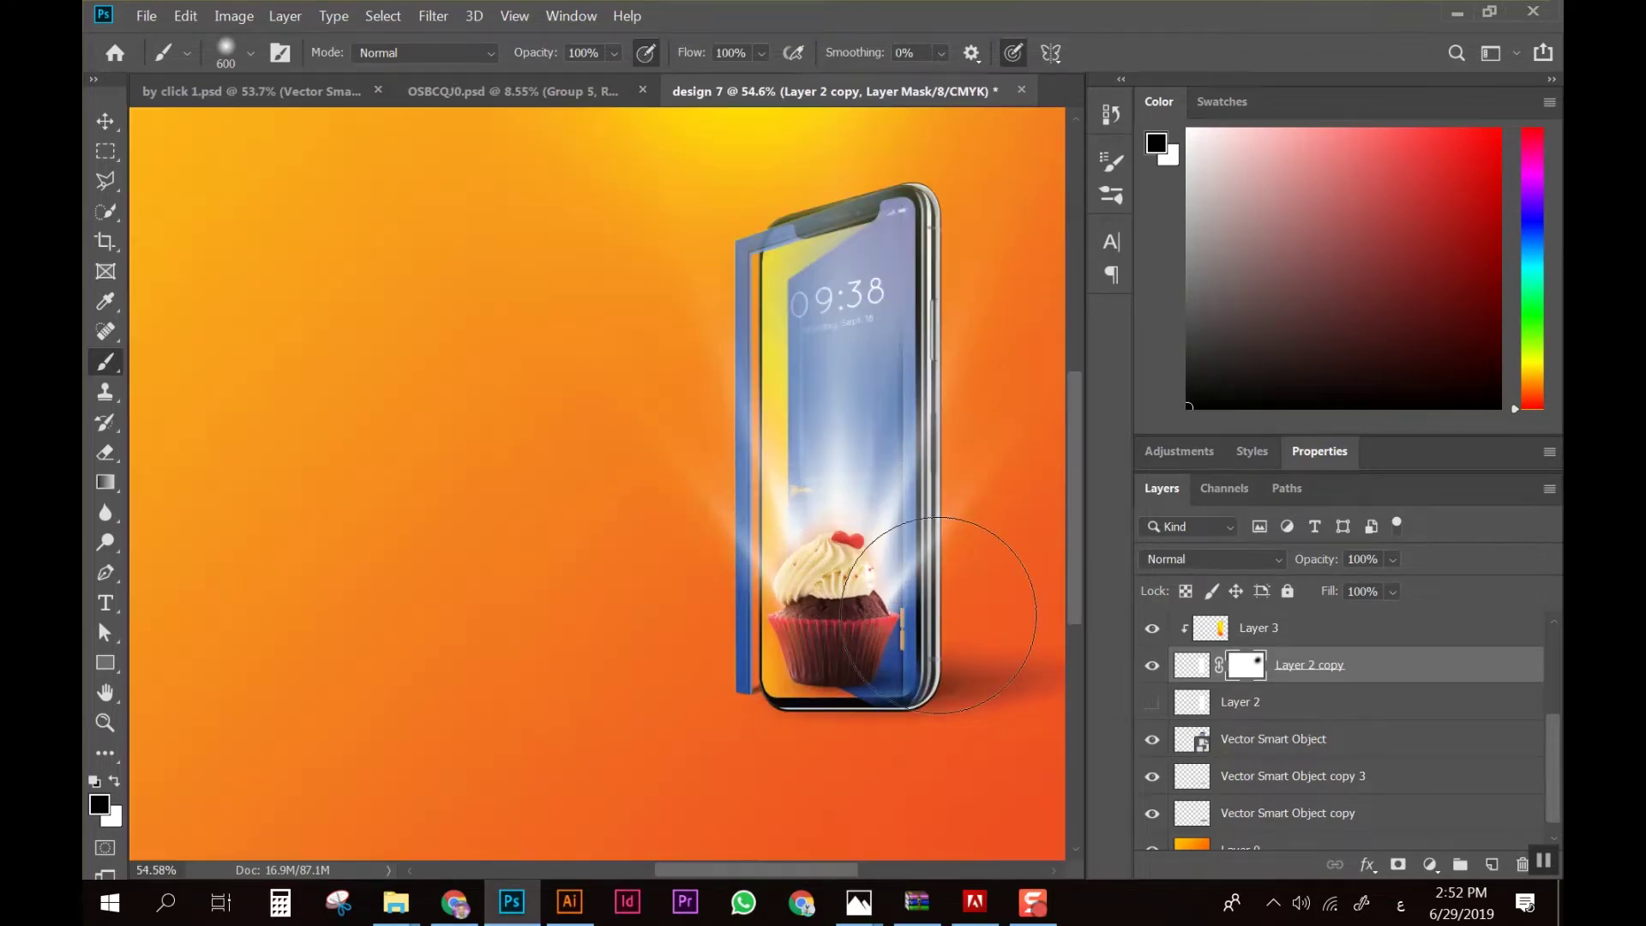
scroll(840, 573, "up", 4)
Select the light-effect-photoshop-png-2 layer from the canvas layer list
key("v")
right_click(829, 613)
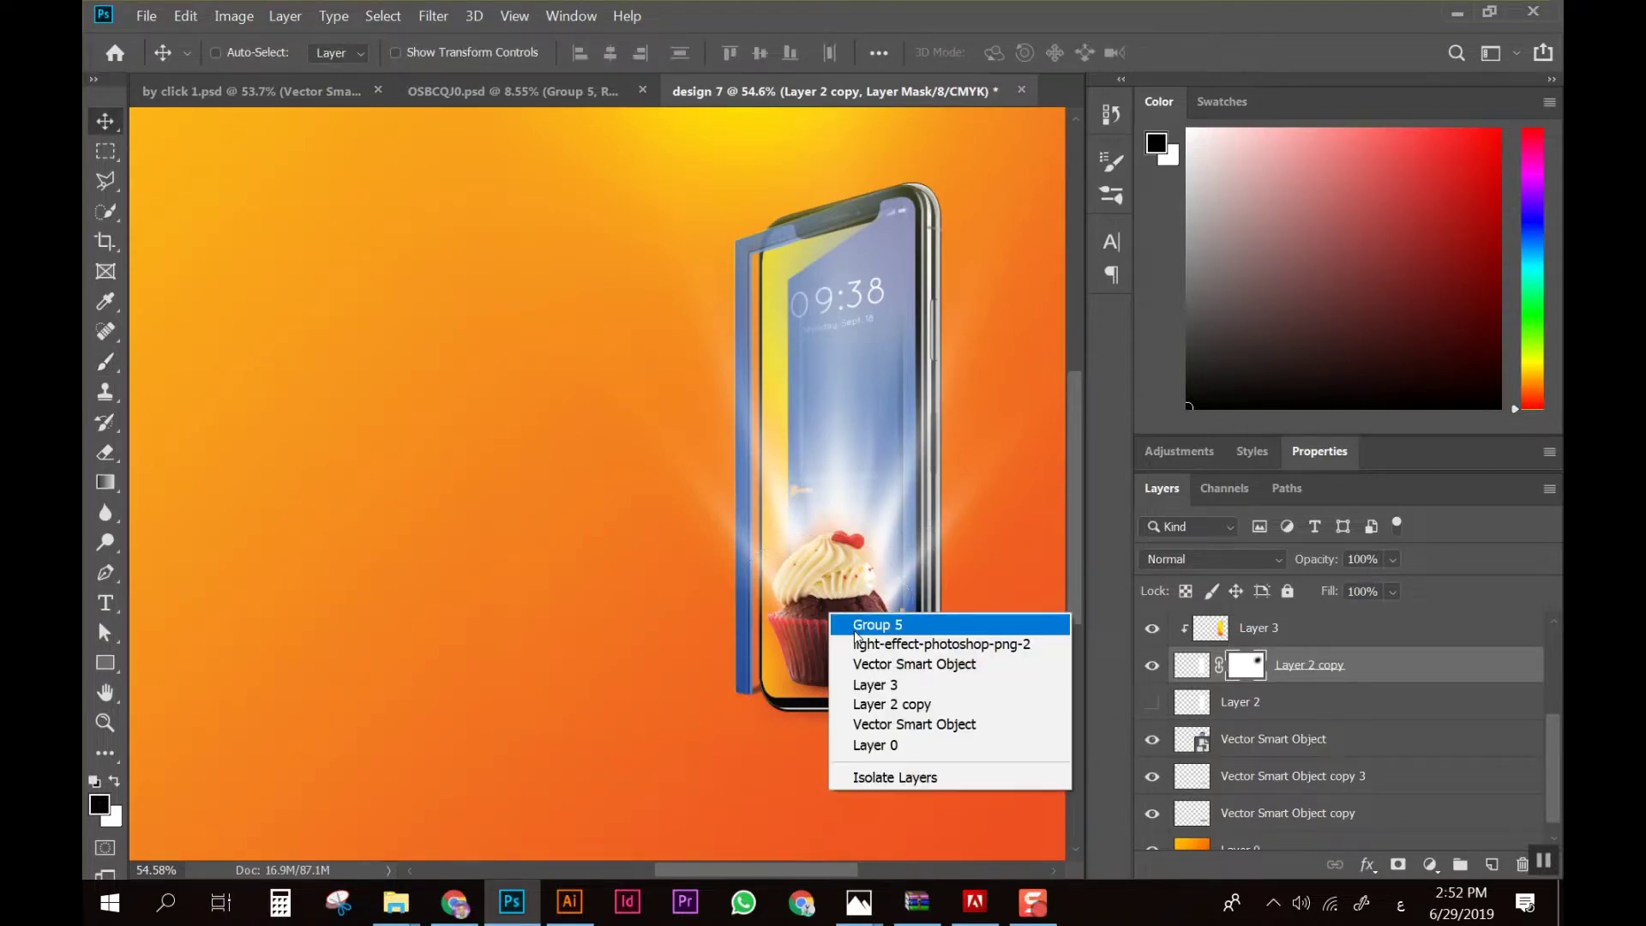
left_click(869, 649)
right_click(847, 601)
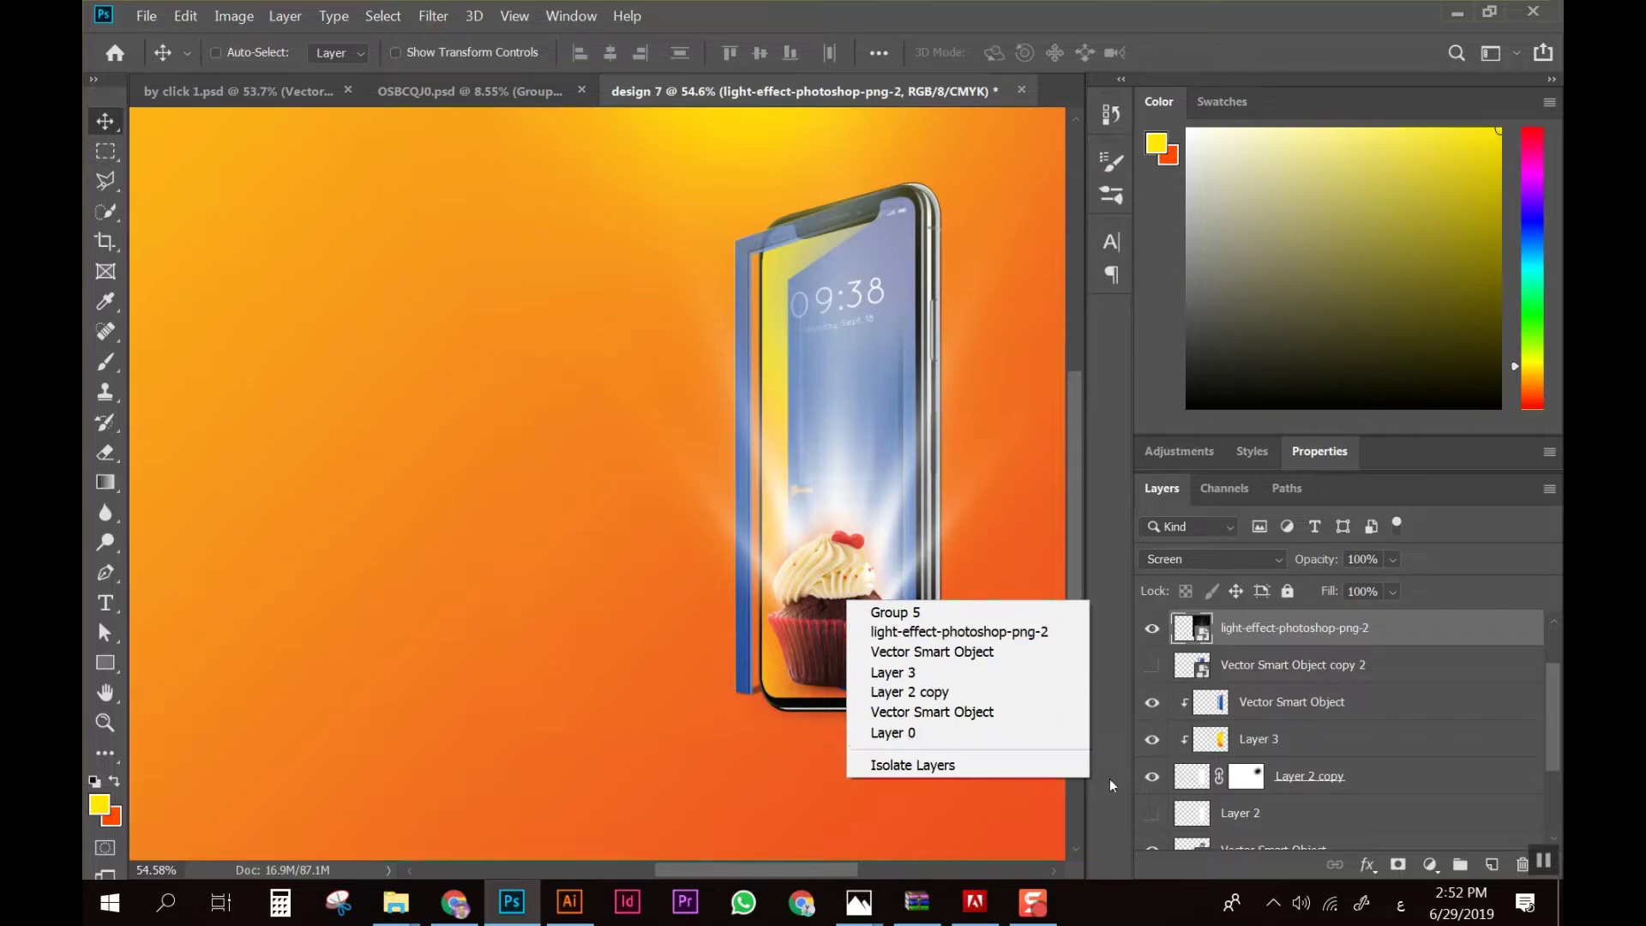
left_click(1336, 713)
scroll(1337, 729, "up", 2)
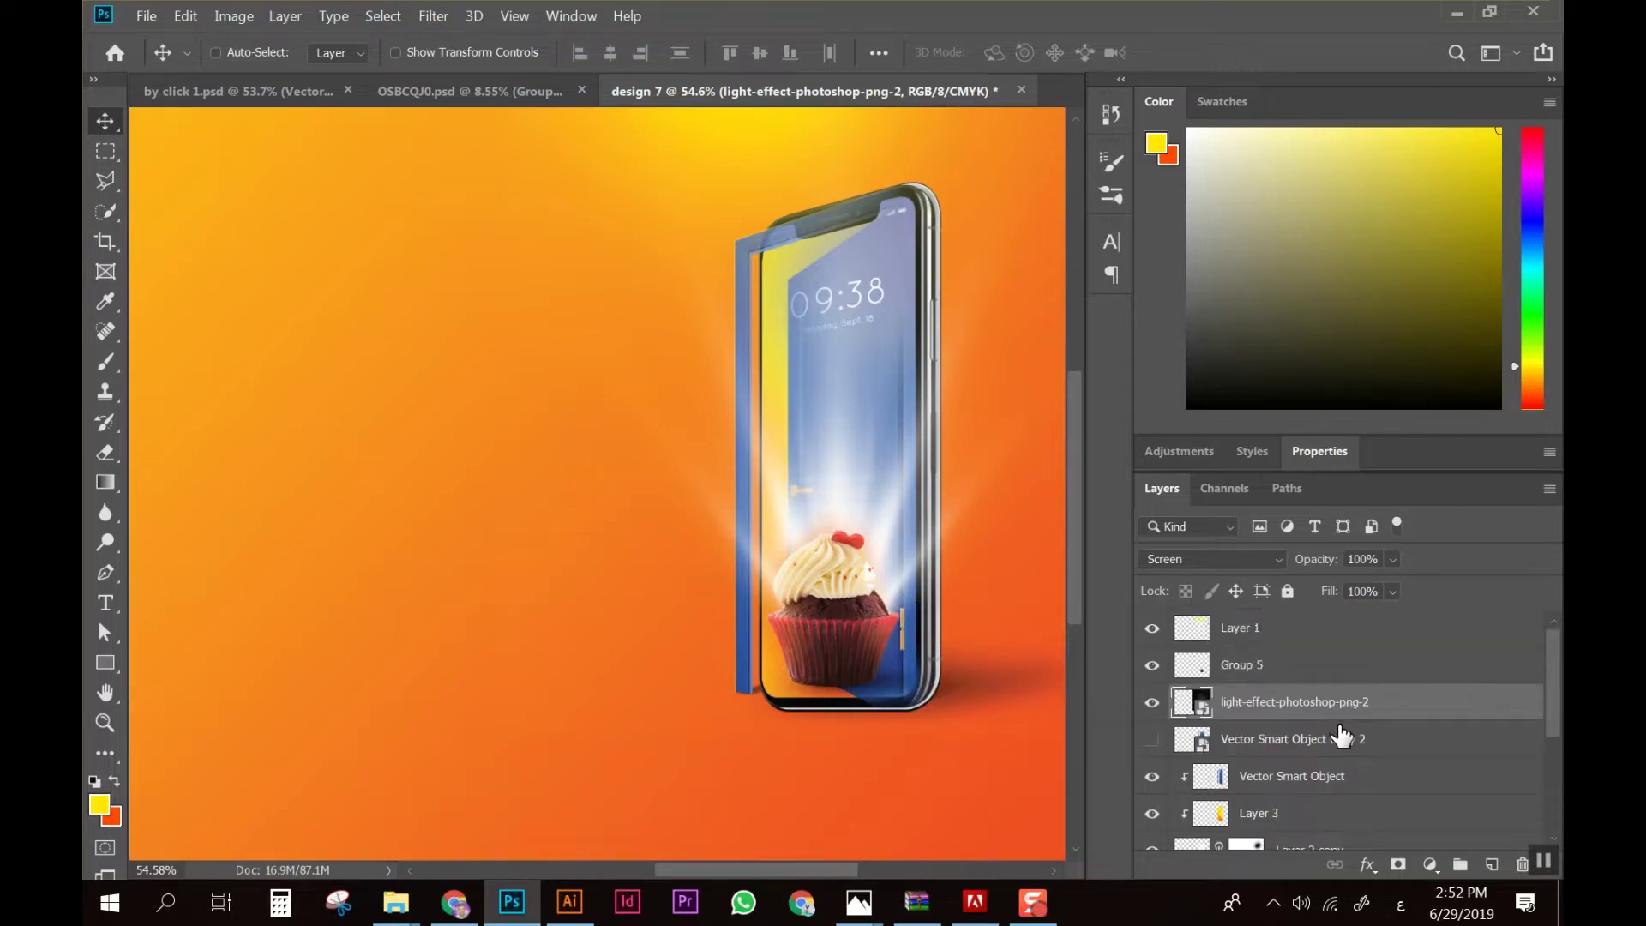
Enable Outer Glow on Group 5 with size 109 px and spread 0
double_click(1317, 667)
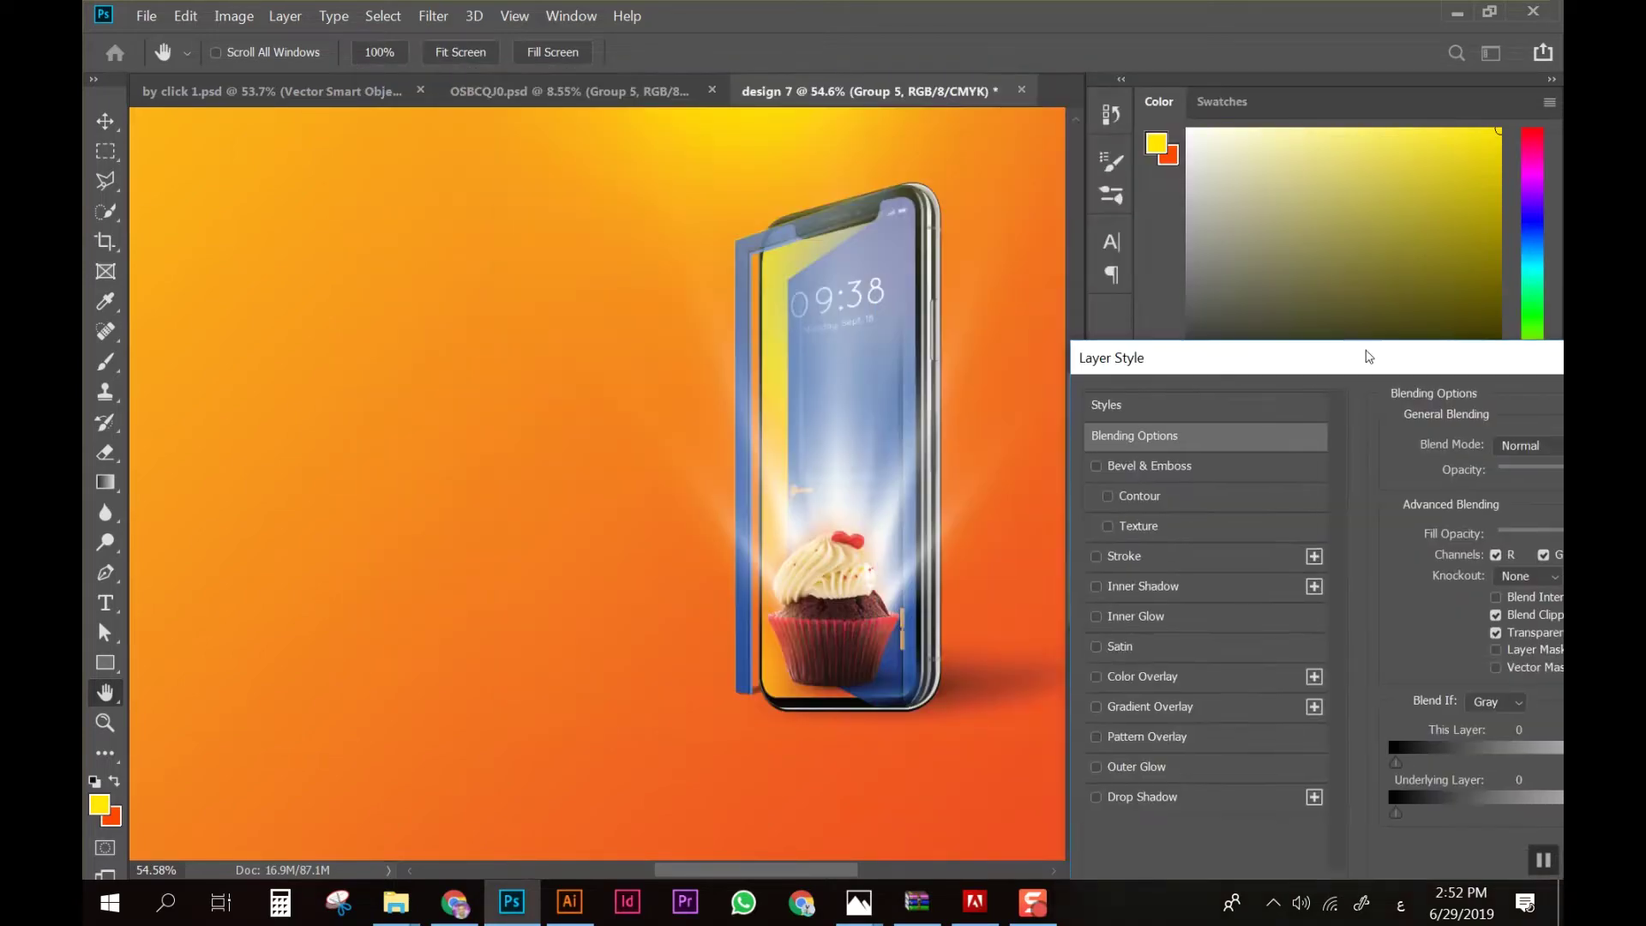
left_click_drag(656, 78, 1302, 243)
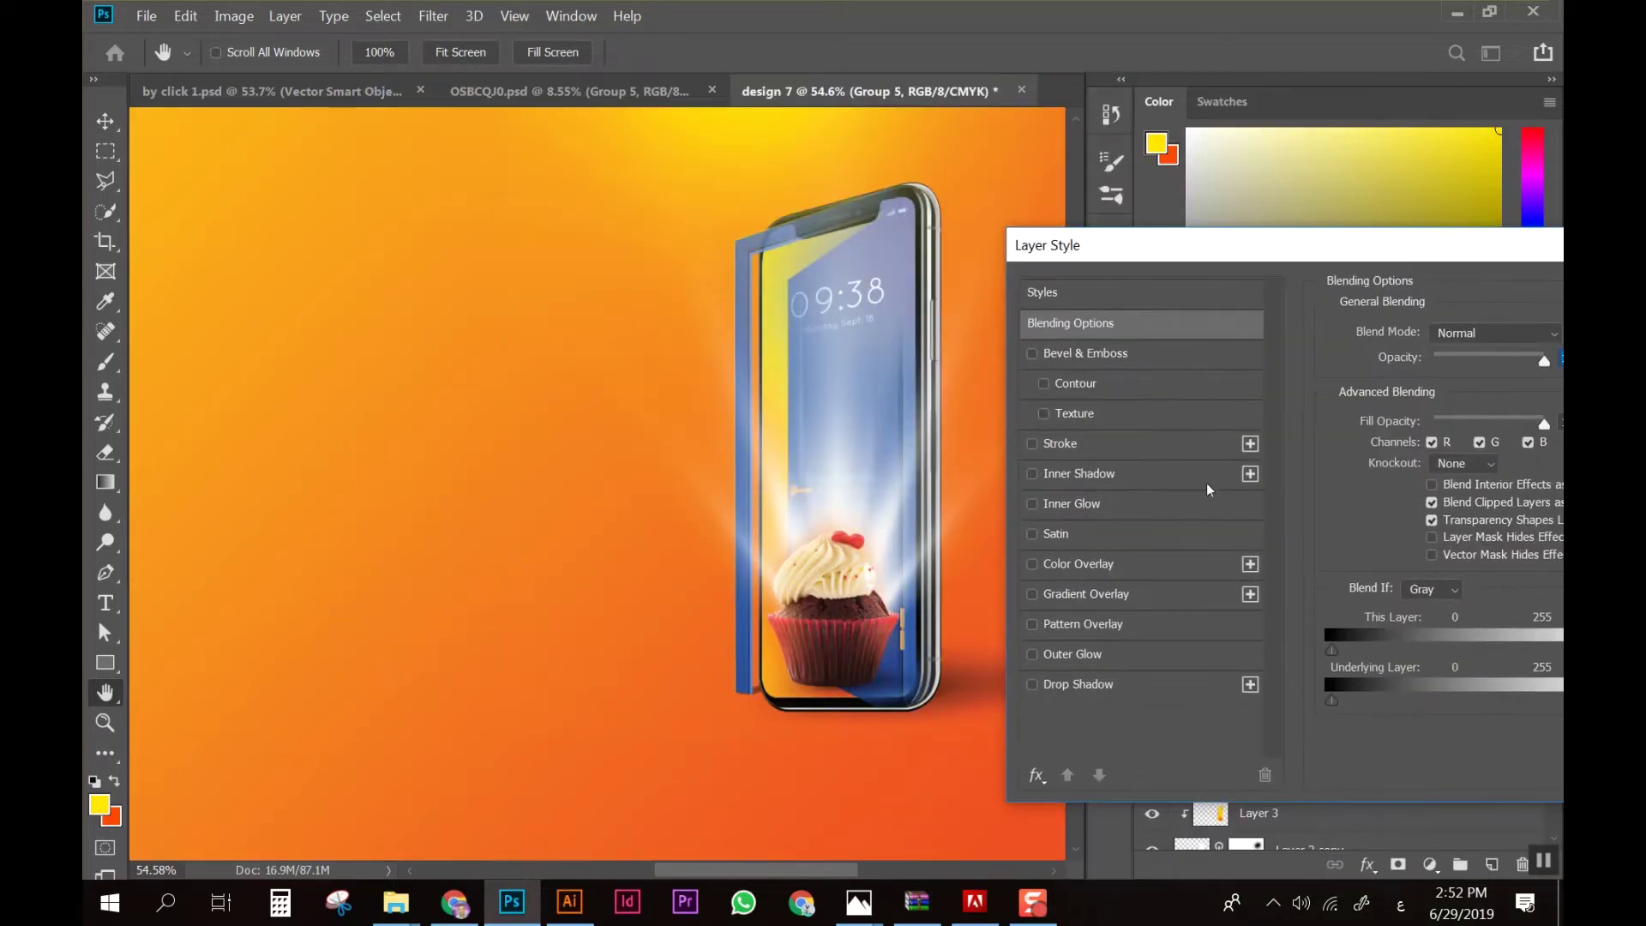
left_click(1083, 647)
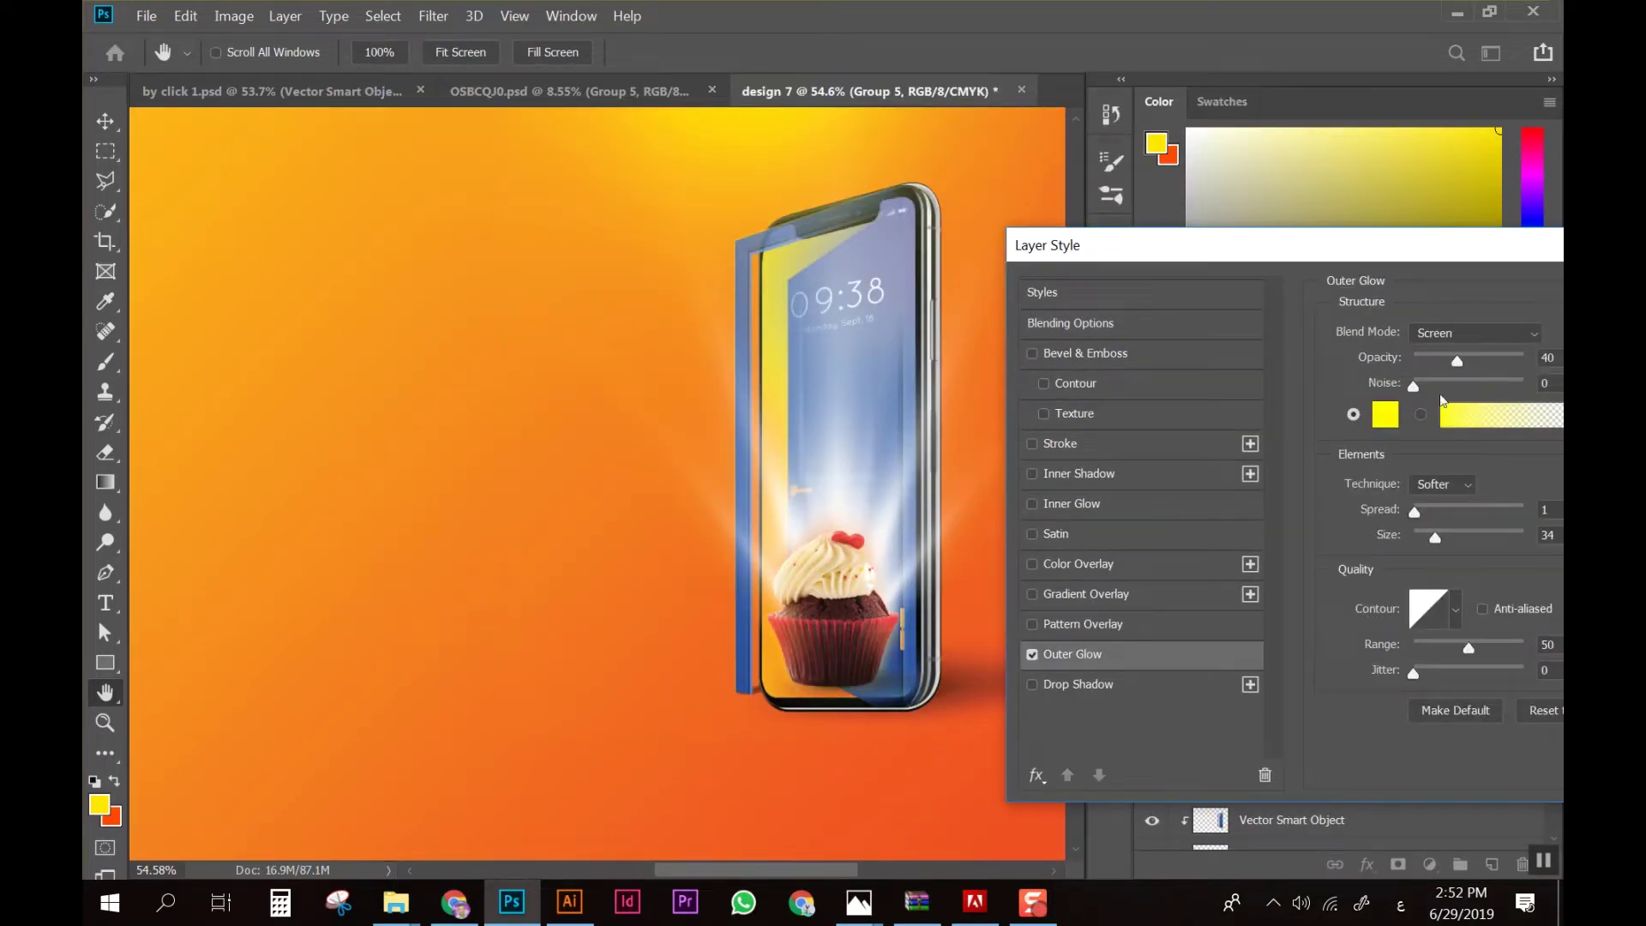
left_click_drag(1443, 537, 1448, 533)
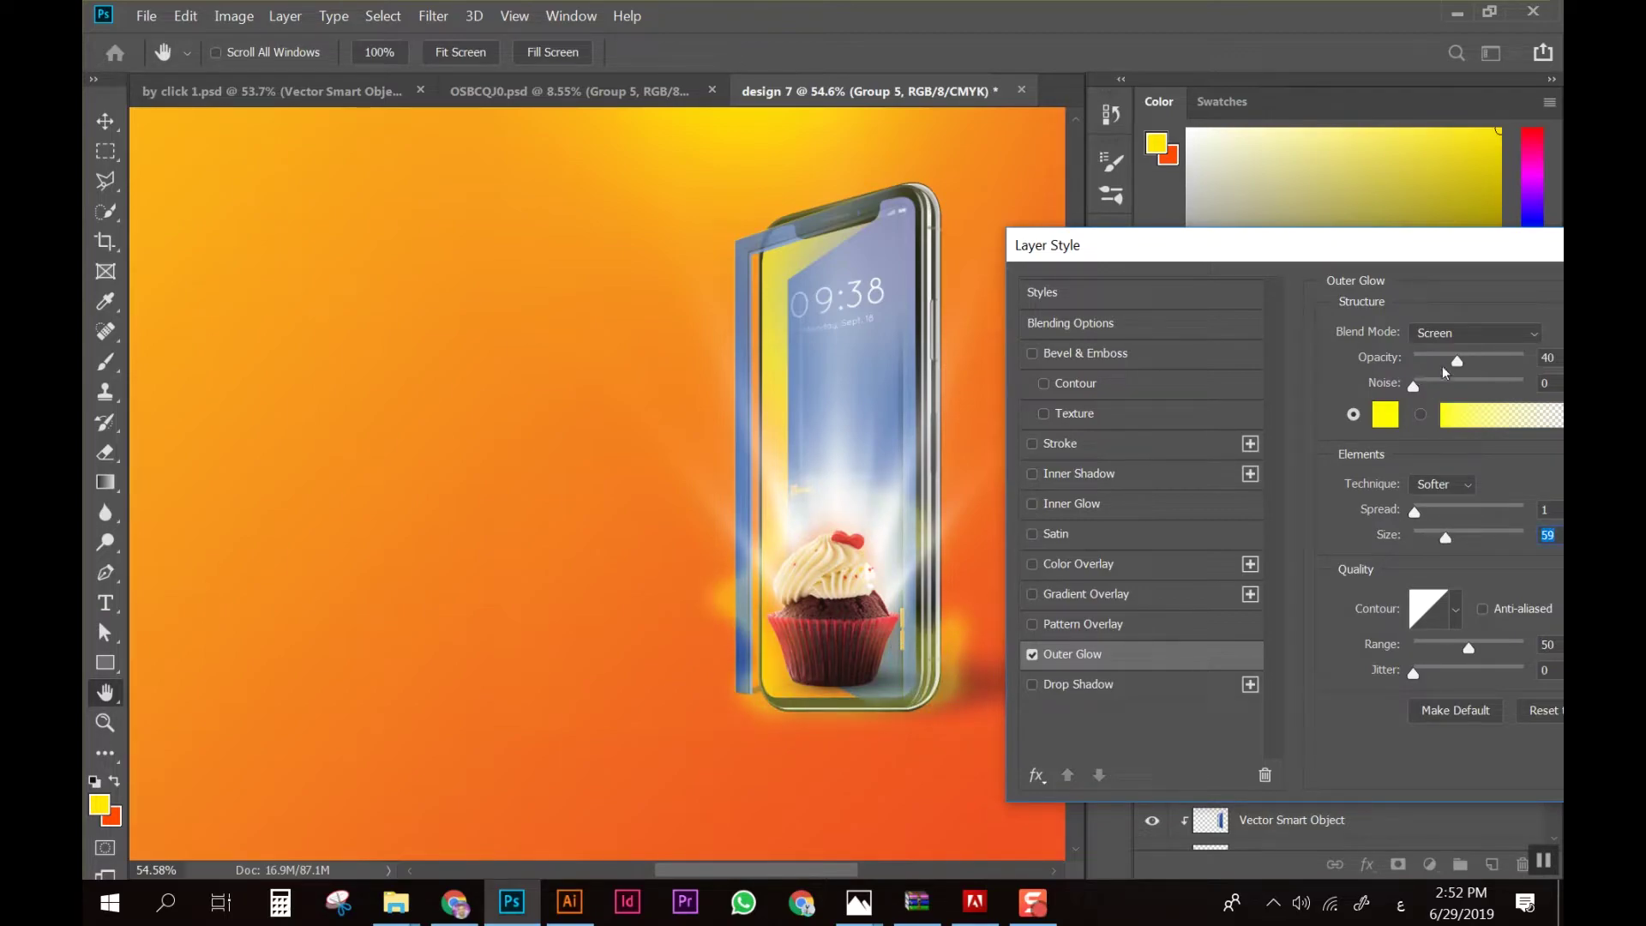
left_click_drag(1463, 360, 1478, 361)
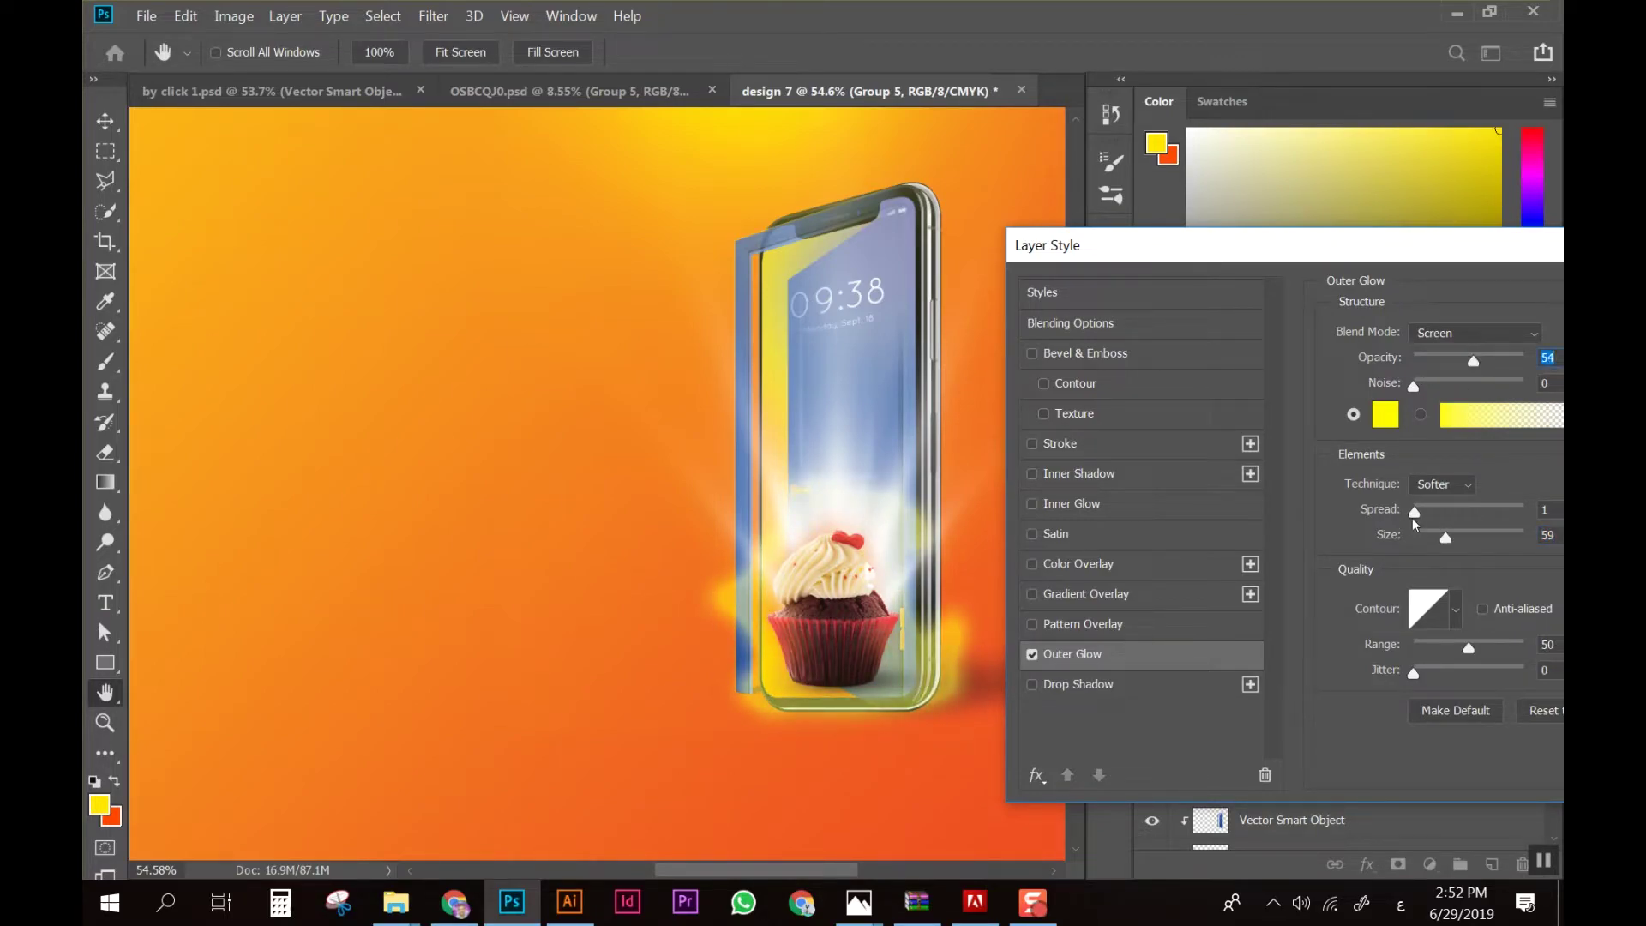
left_click_drag(1413, 514, 1471, 537)
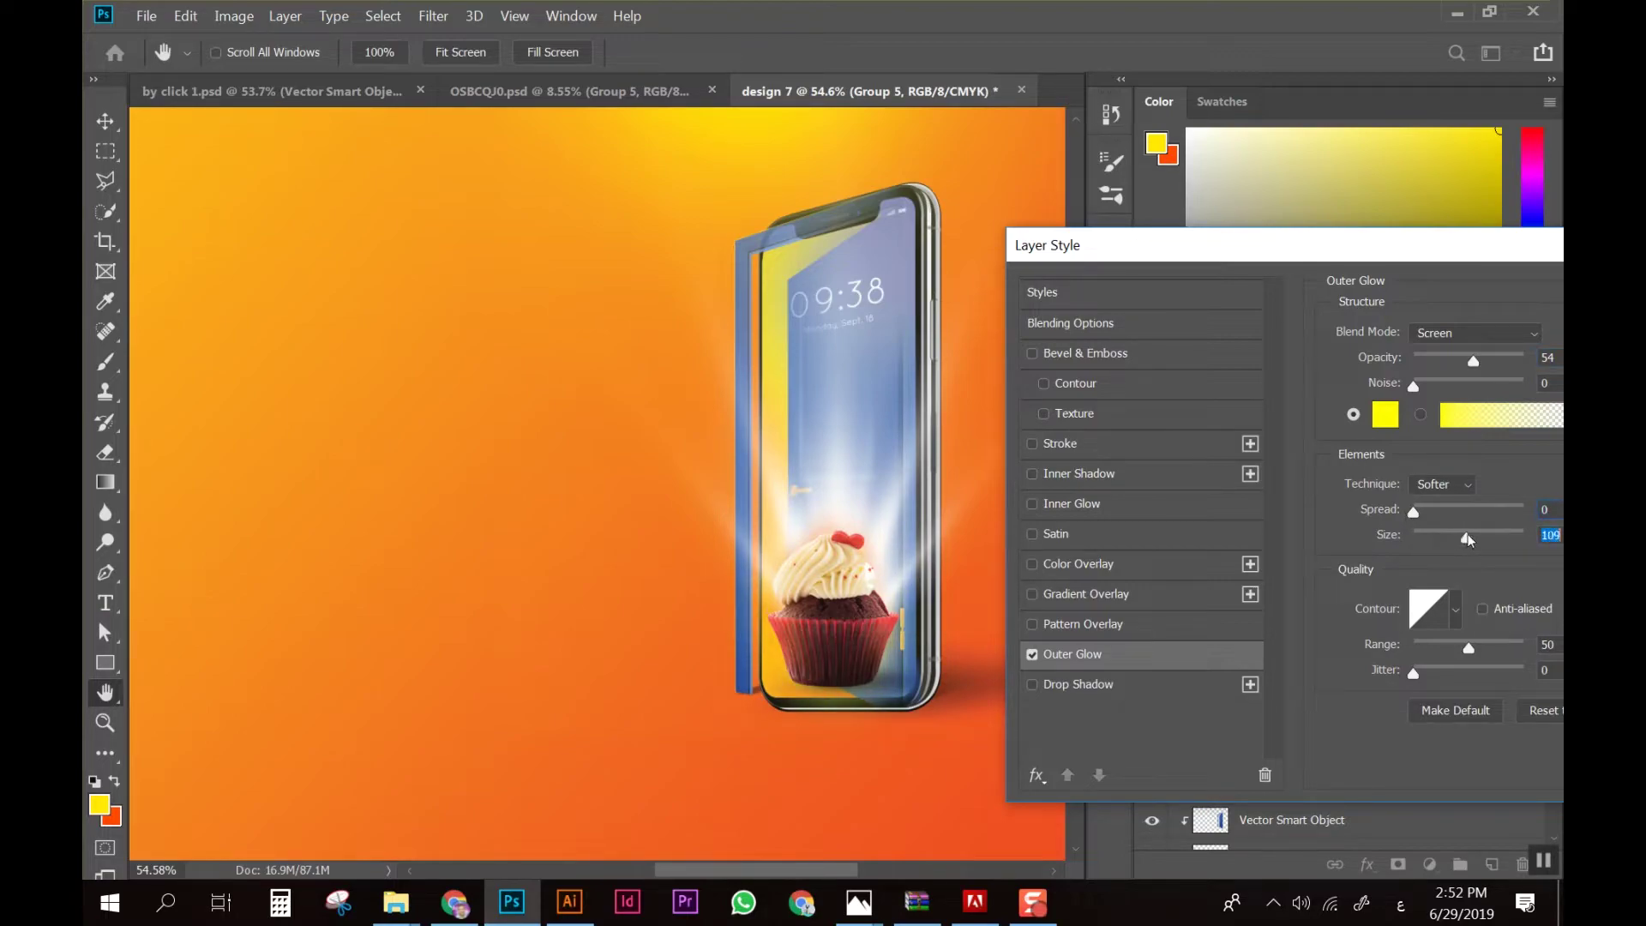
Set the glow colour to golden-orange ffba00 and its opacity to 40%
left_click(1384, 414)
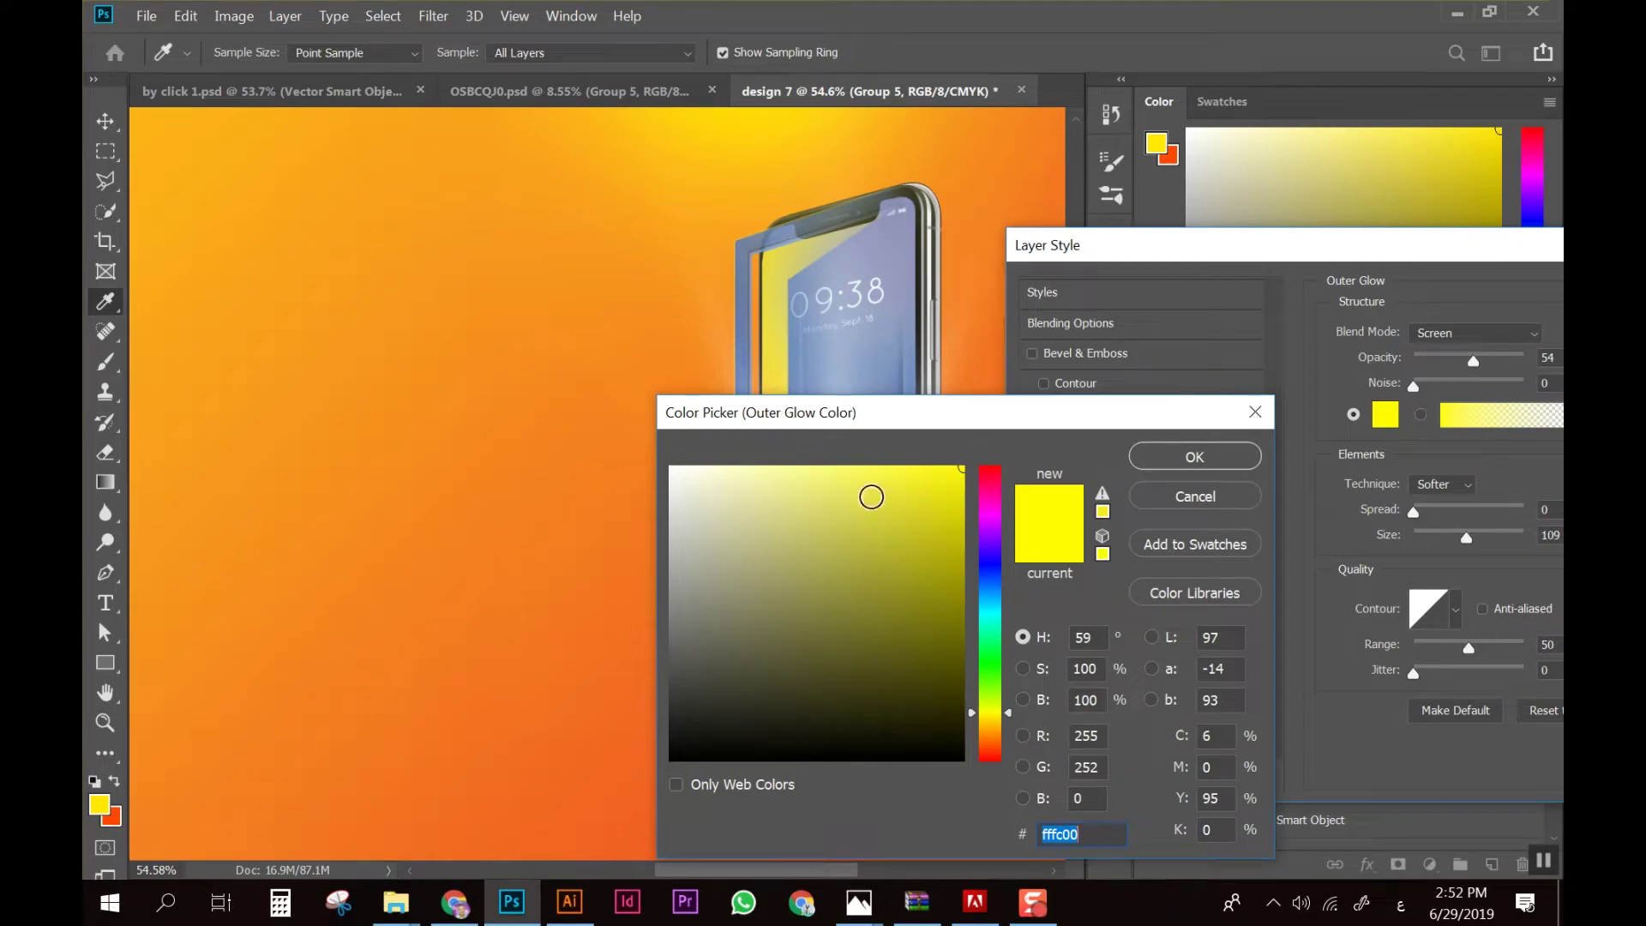
left_click(787, 488)
left_click(995, 723)
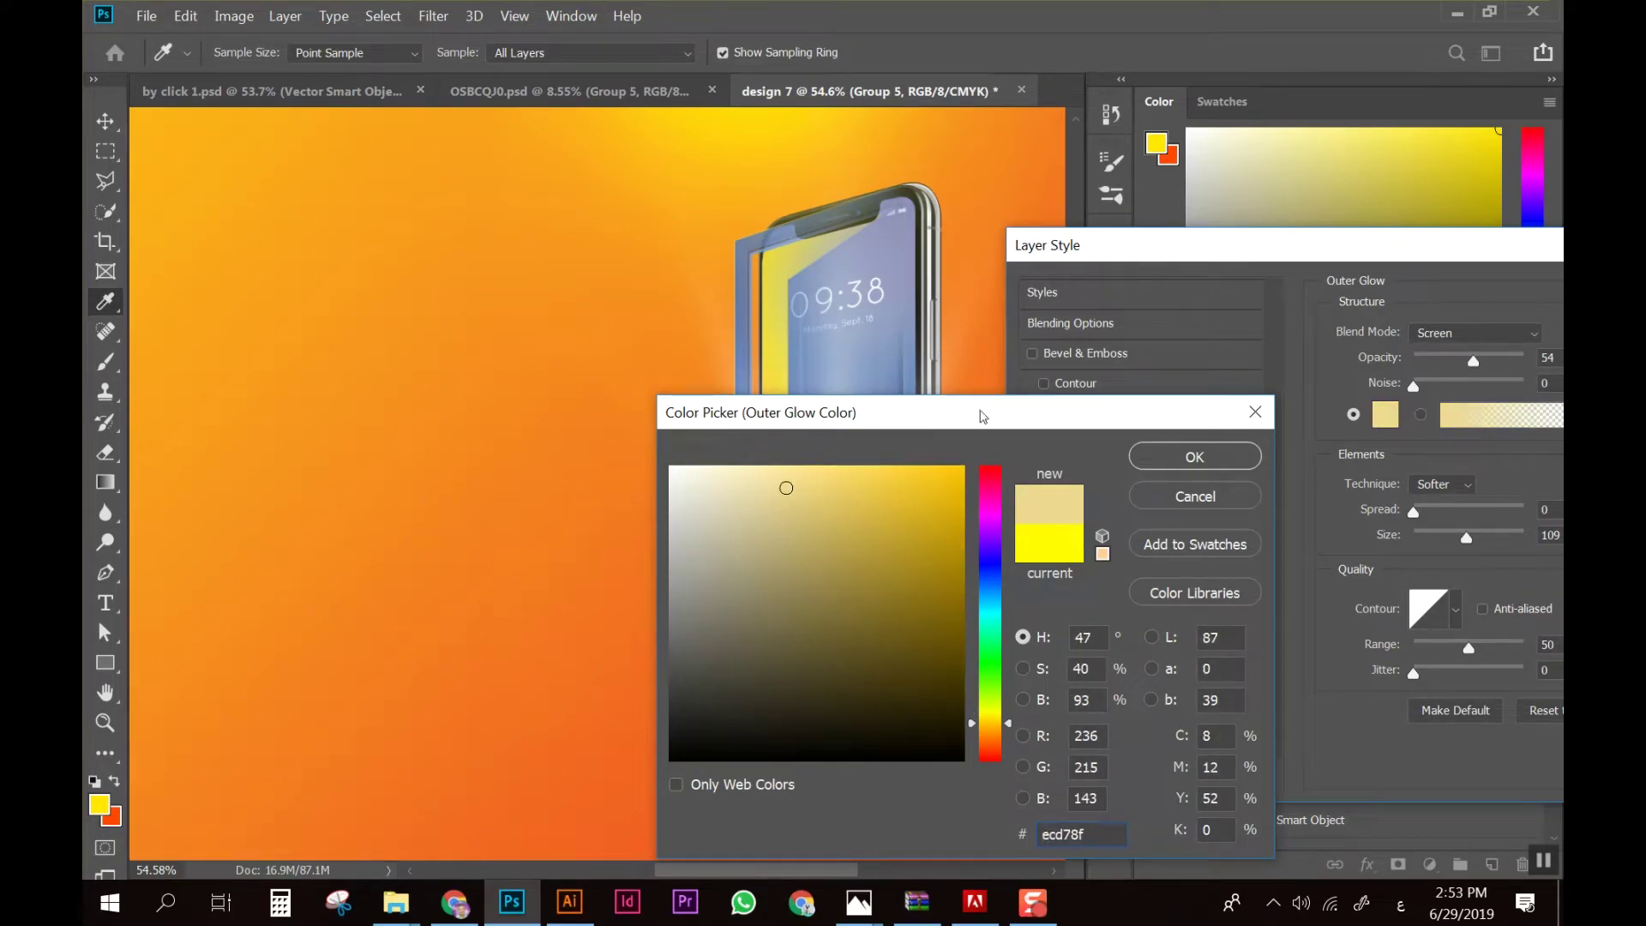
left_click_drag(982, 416, 565, 396)
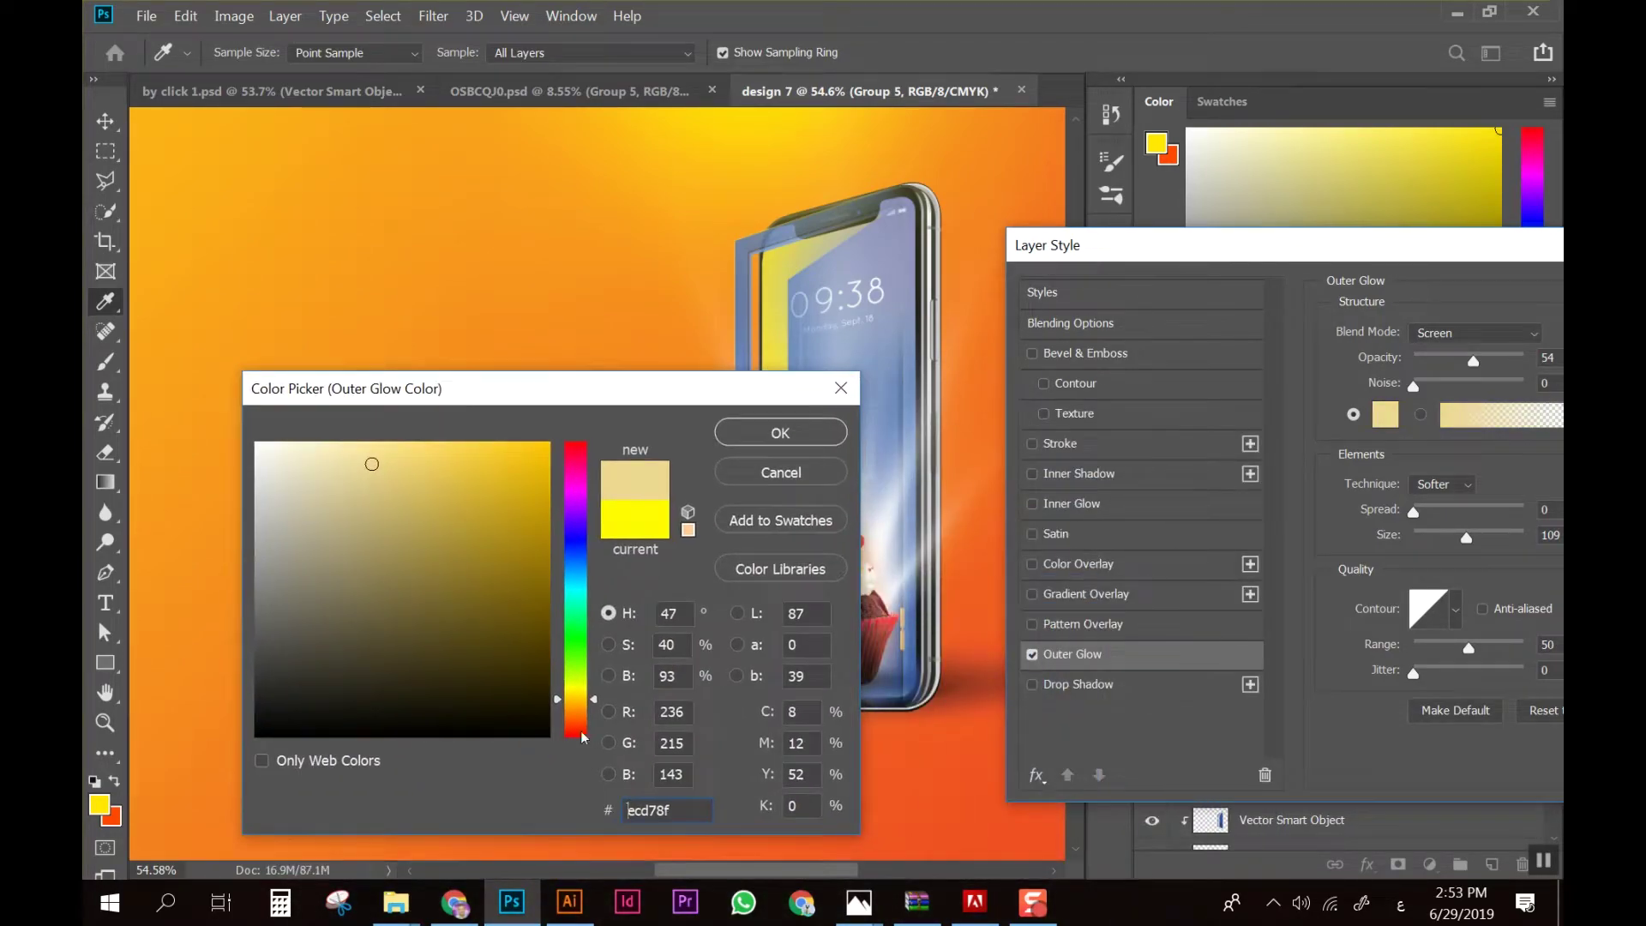
left_click(519, 435)
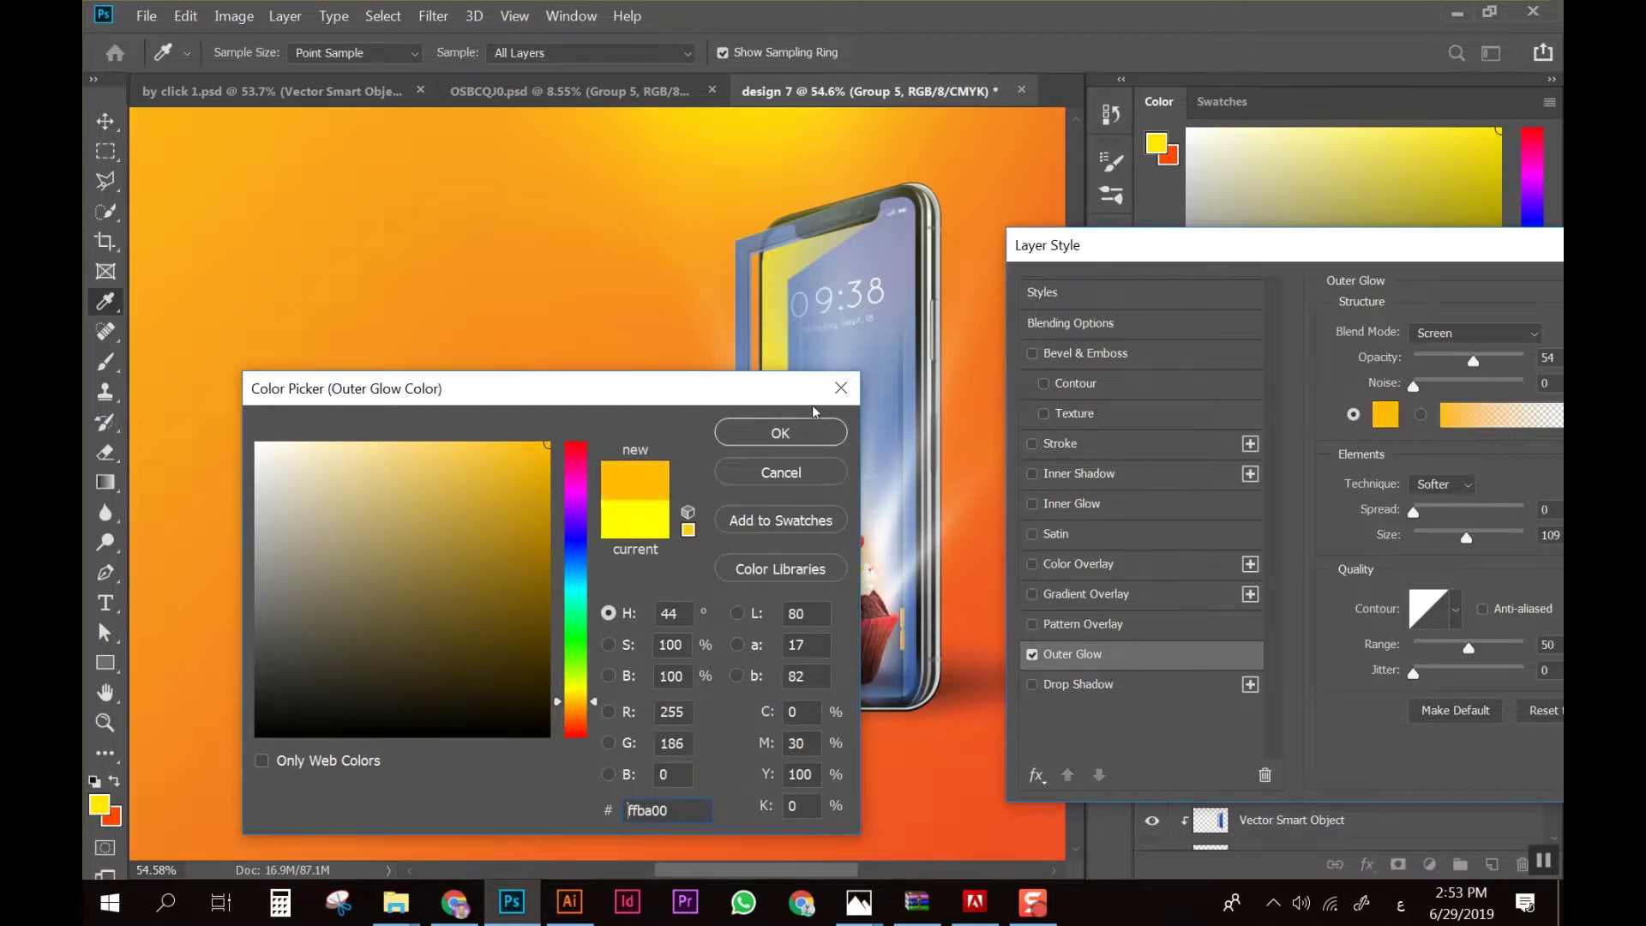
left_click(780, 433)
mouse_move(1375, 250)
left_mouse_down()
mouse_move(1231, 283)
mouse_move(1278, 283)
mouse_move(1248, 295)
left_mouse_up()
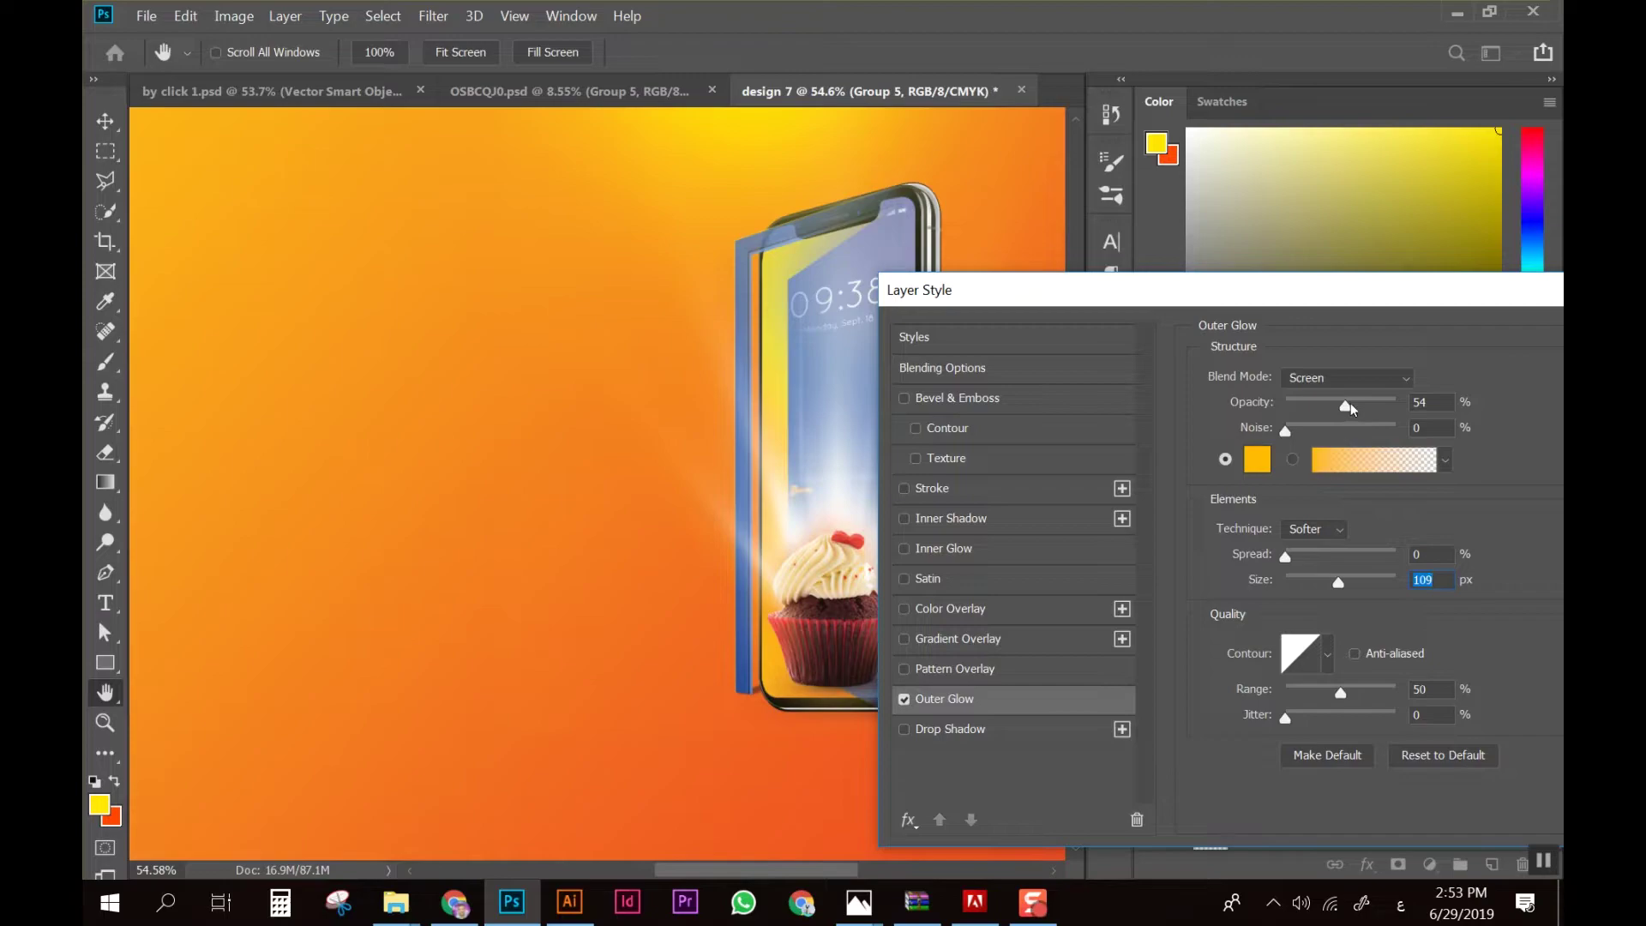
mouse_move(1347, 406)
left_mouse_down()
mouse_move(1392, 406)
mouse_move(1329, 396)
left_mouse_up()
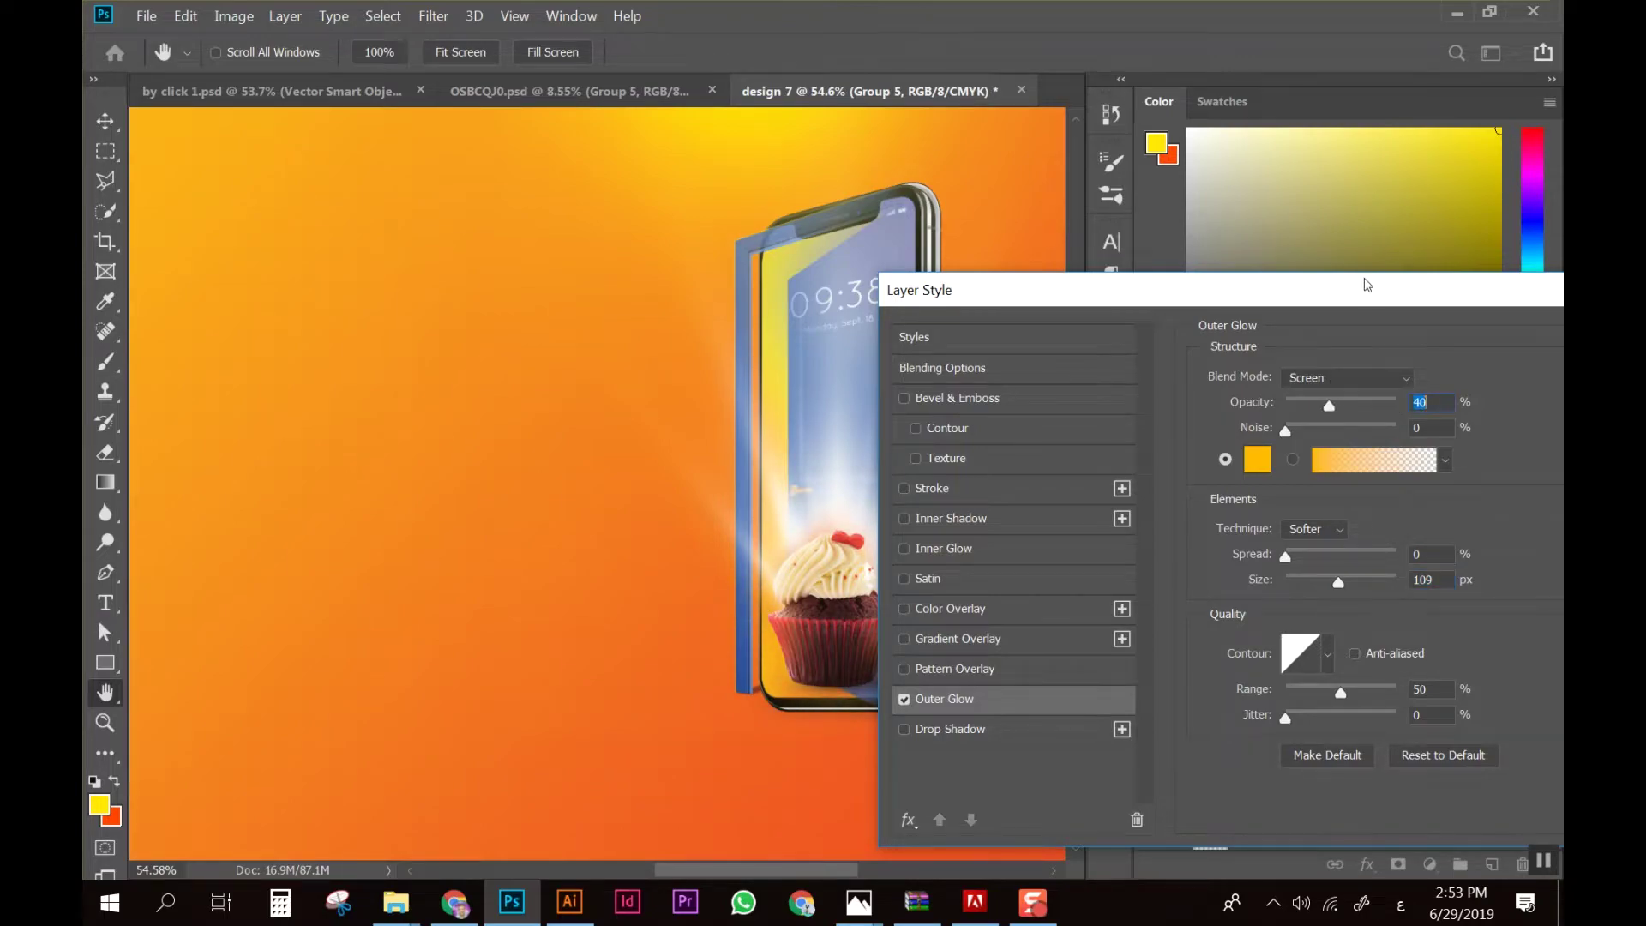
left_click_drag(1363, 281, 776, 276)
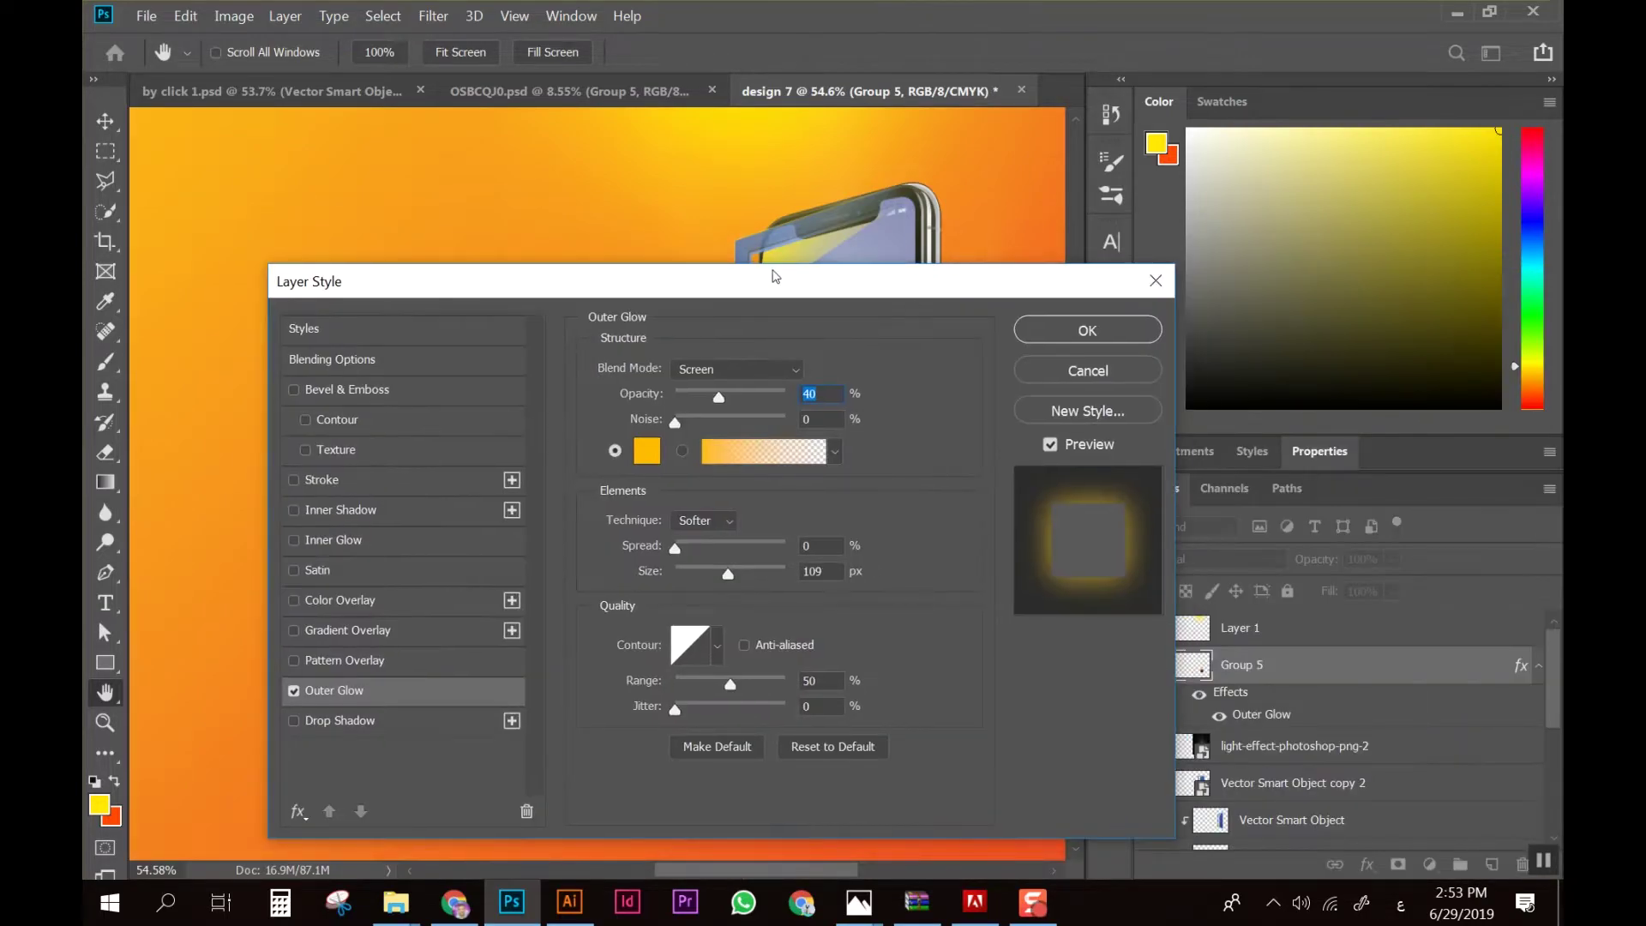
Cancel the Layer Style dialog, dropping Group 5's outer glow, and look over the canvas
left_click(1082, 372)
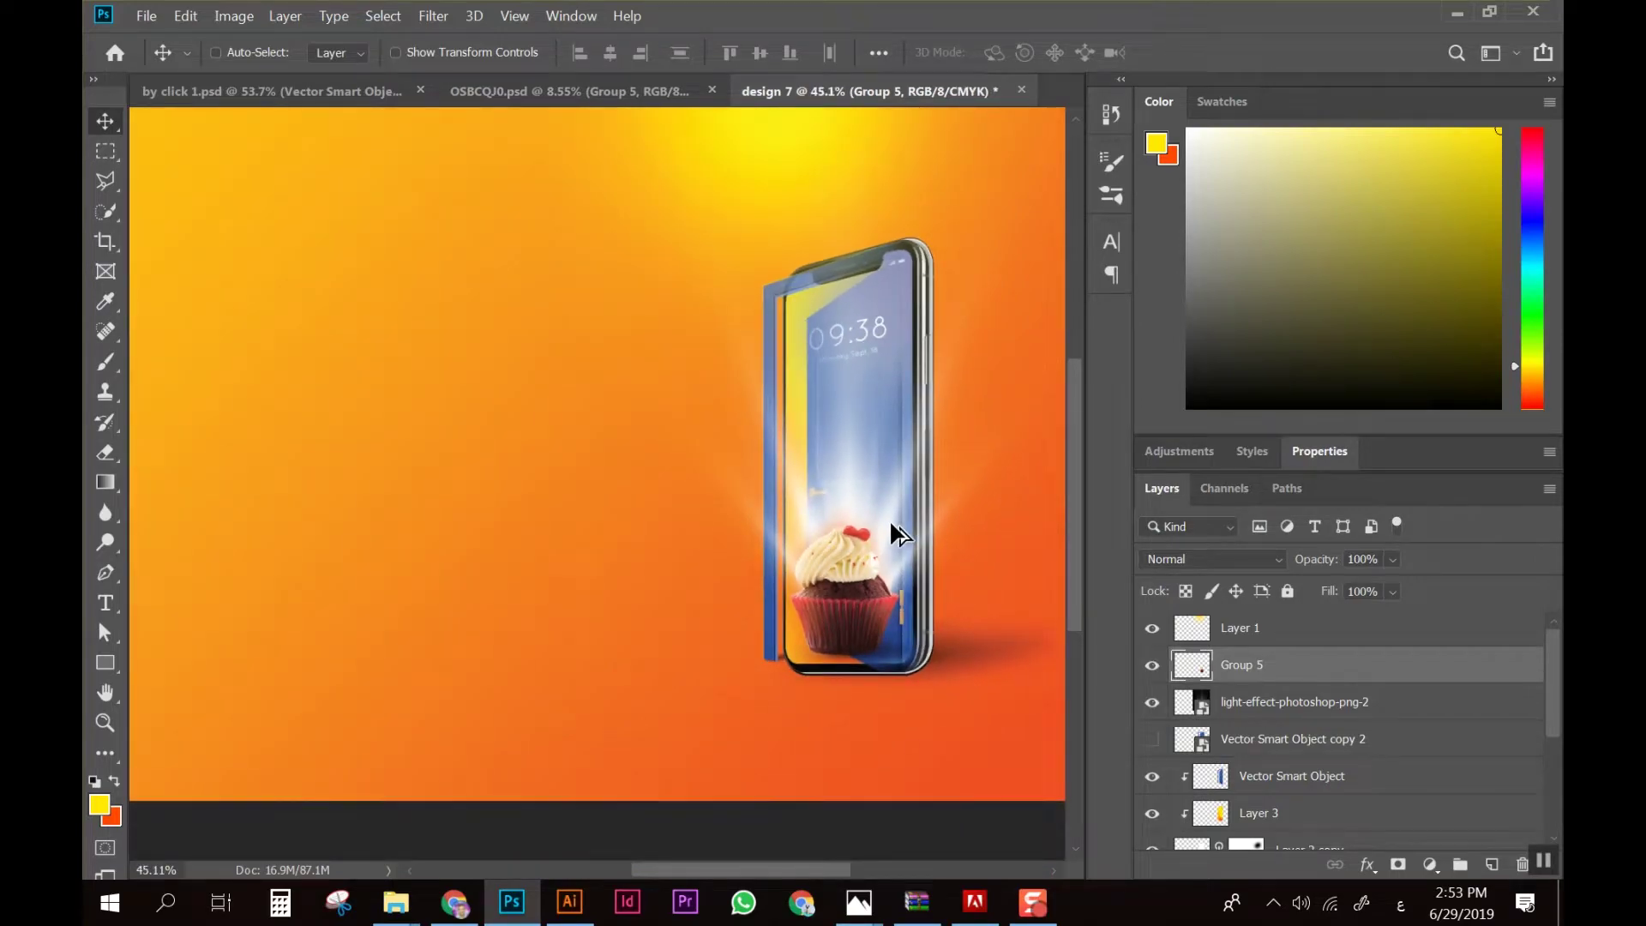
scroll(888, 519, "down", 3)
scroll(986, 600, "up", 2)
scroll(870, 707, "up", 1)
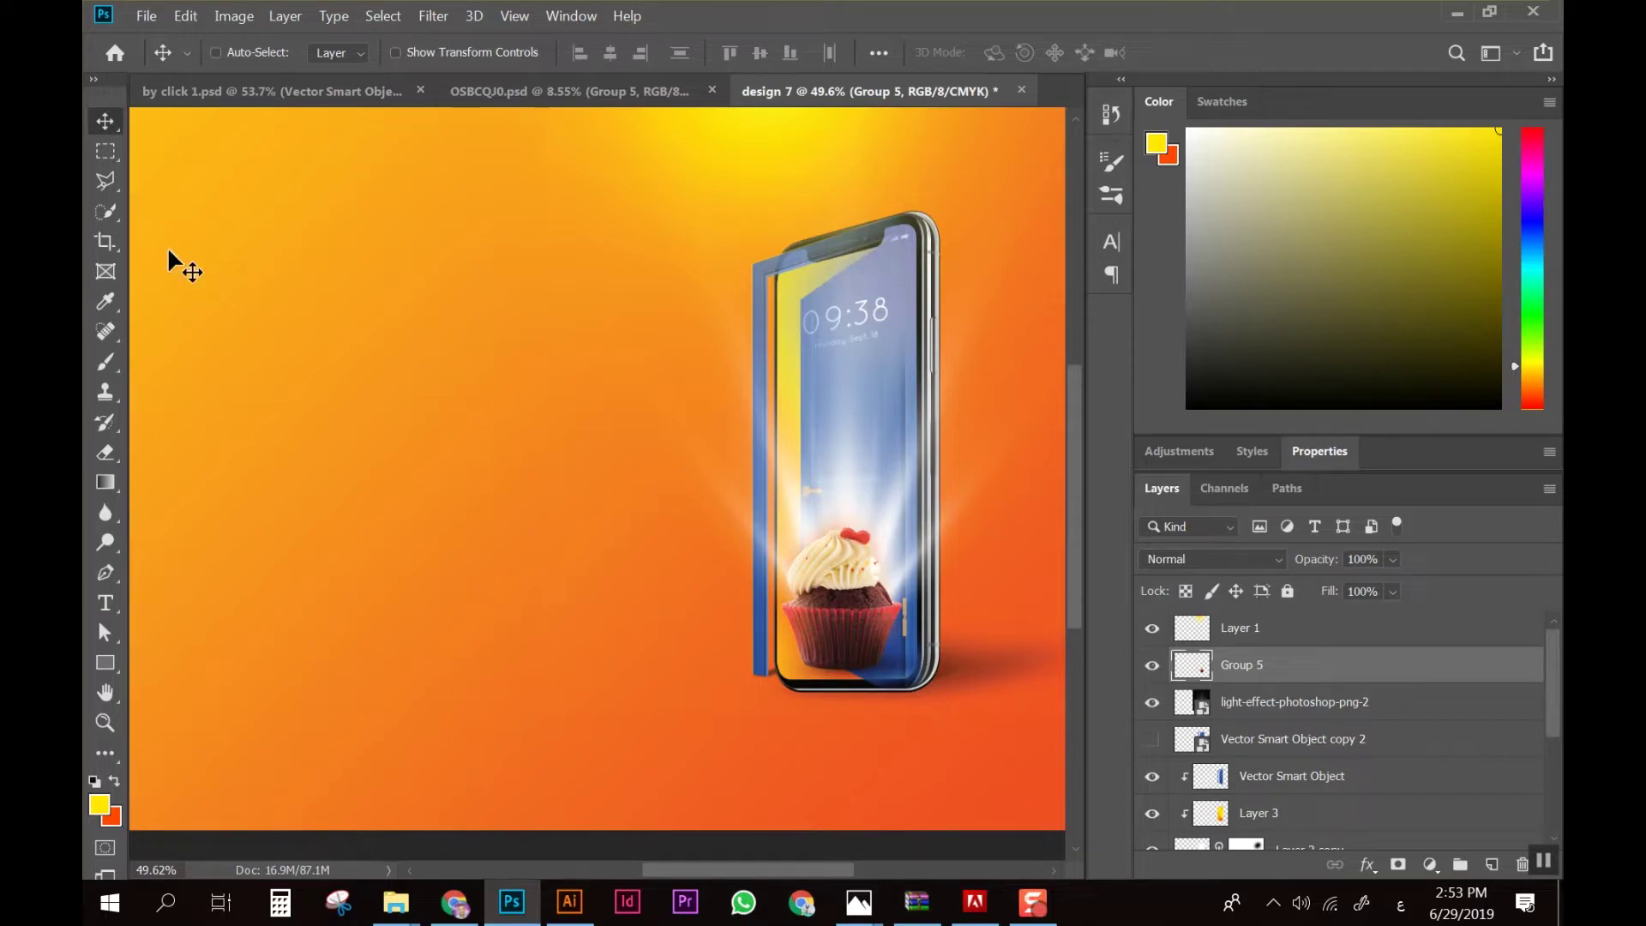
scroll(857, 570, "down", 2)
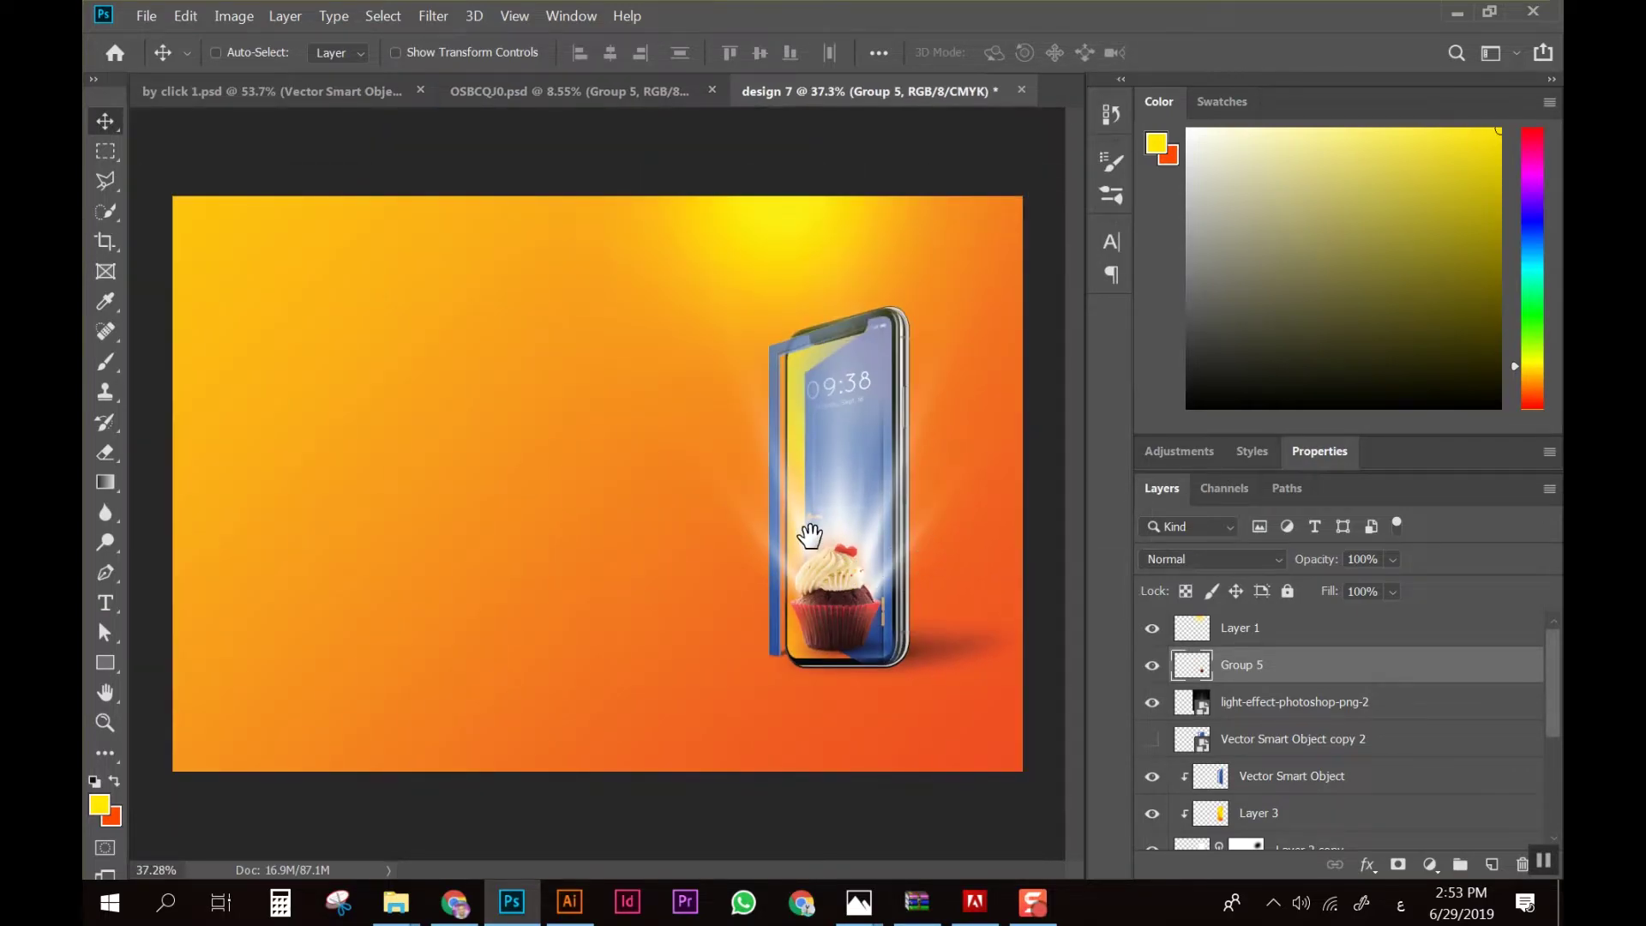
scroll(917, 527, "up", 1)
scroll(924, 549, "up", 2)
scroll(924, 548, "up", 1)
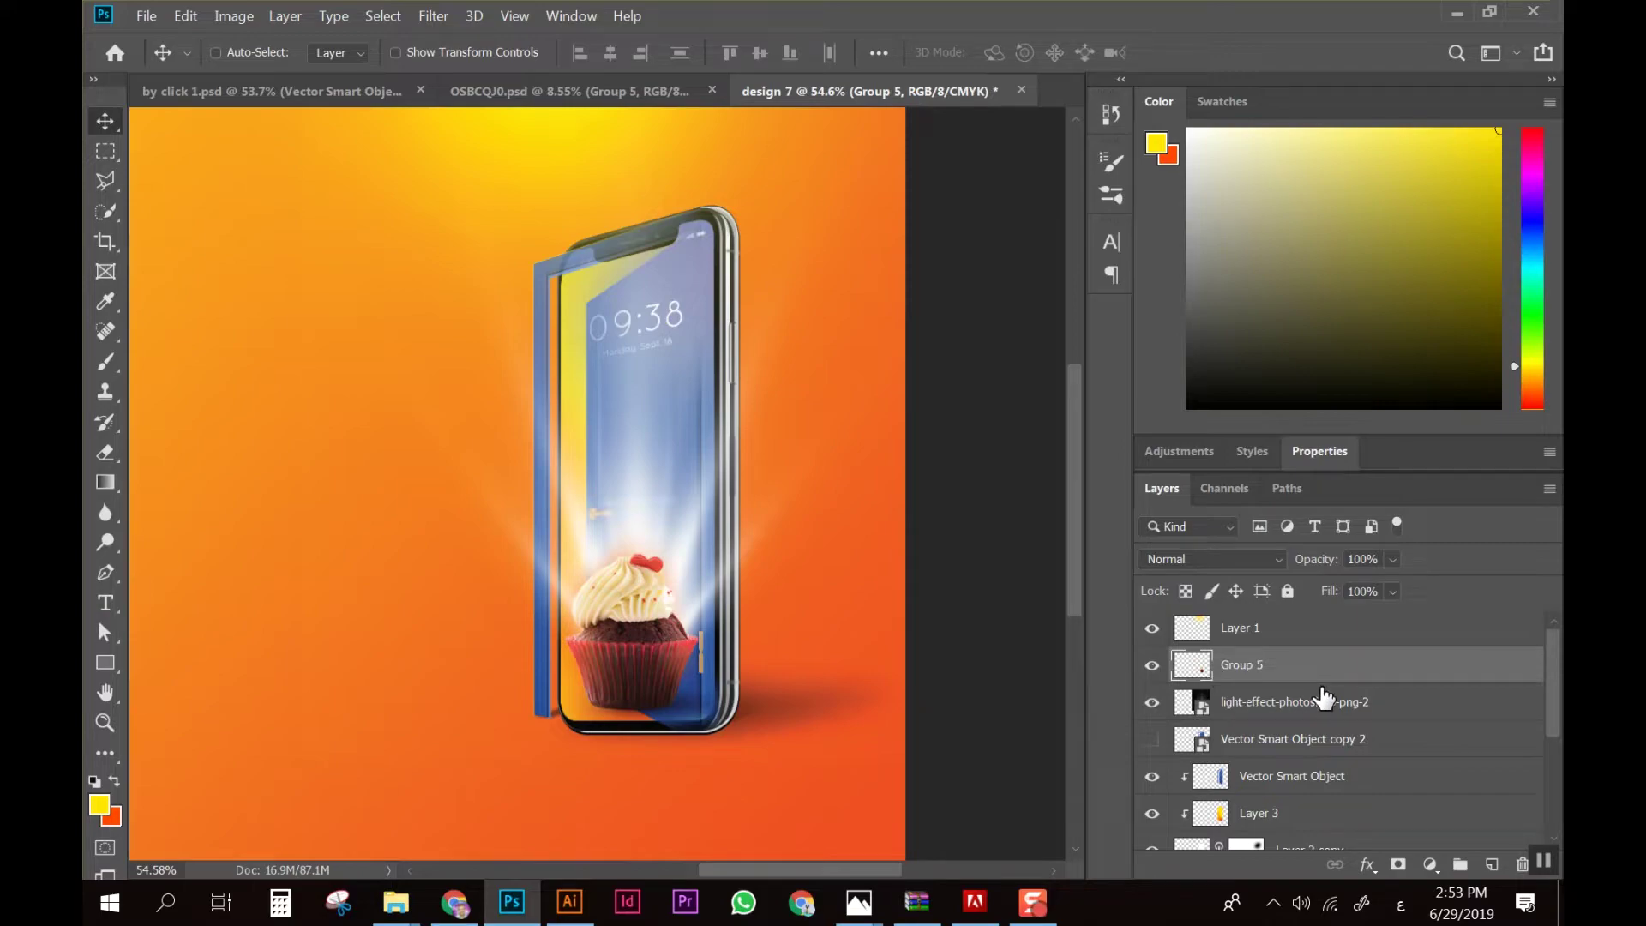
scroll(1296, 737, "down", 3)
Select Layer 2, check its glow over the phone, and move it to the top of the stack
left_click(1324, 742)
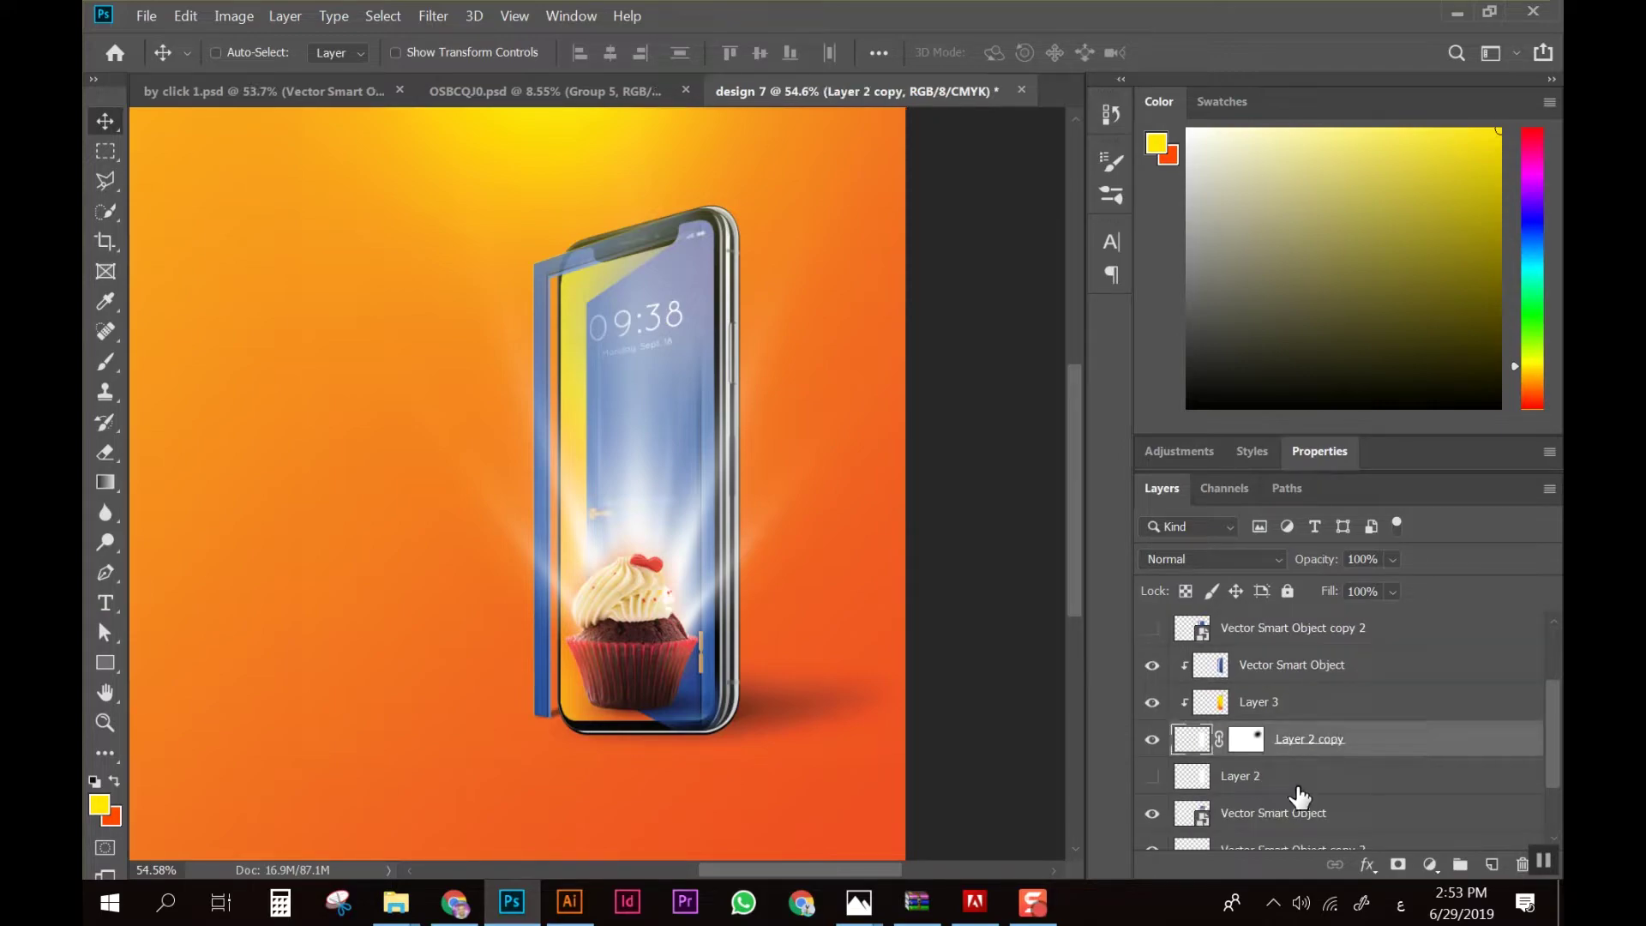
left_click(1295, 780)
left_click(1153, 777)
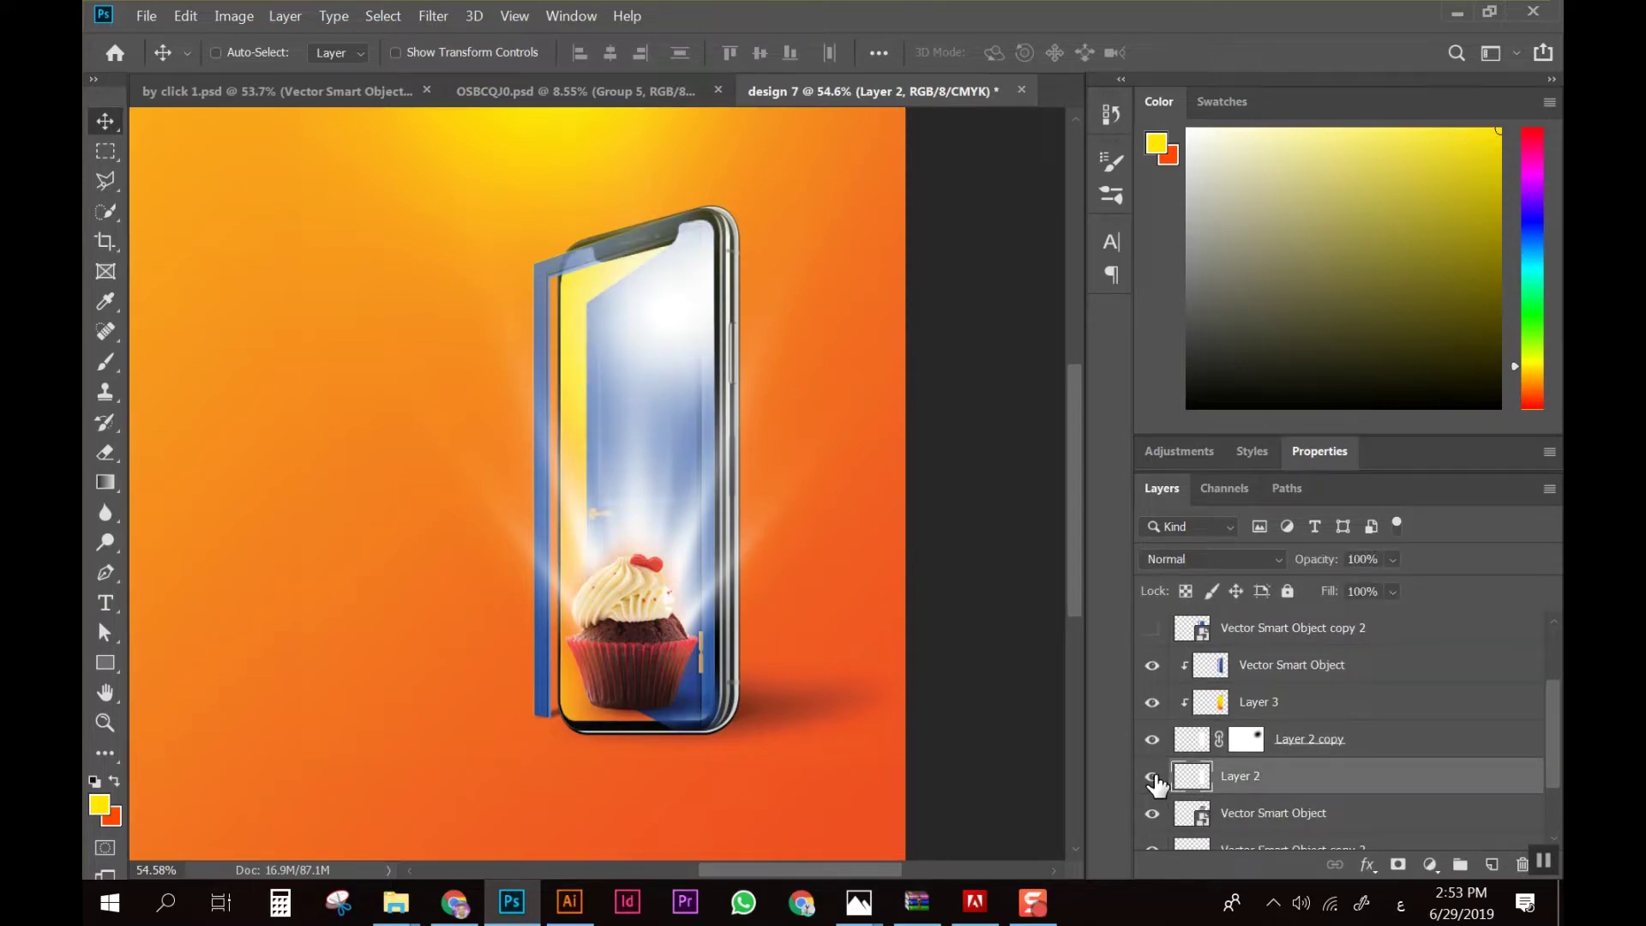
left_click(1152, 776)
left_click(1152, 777)
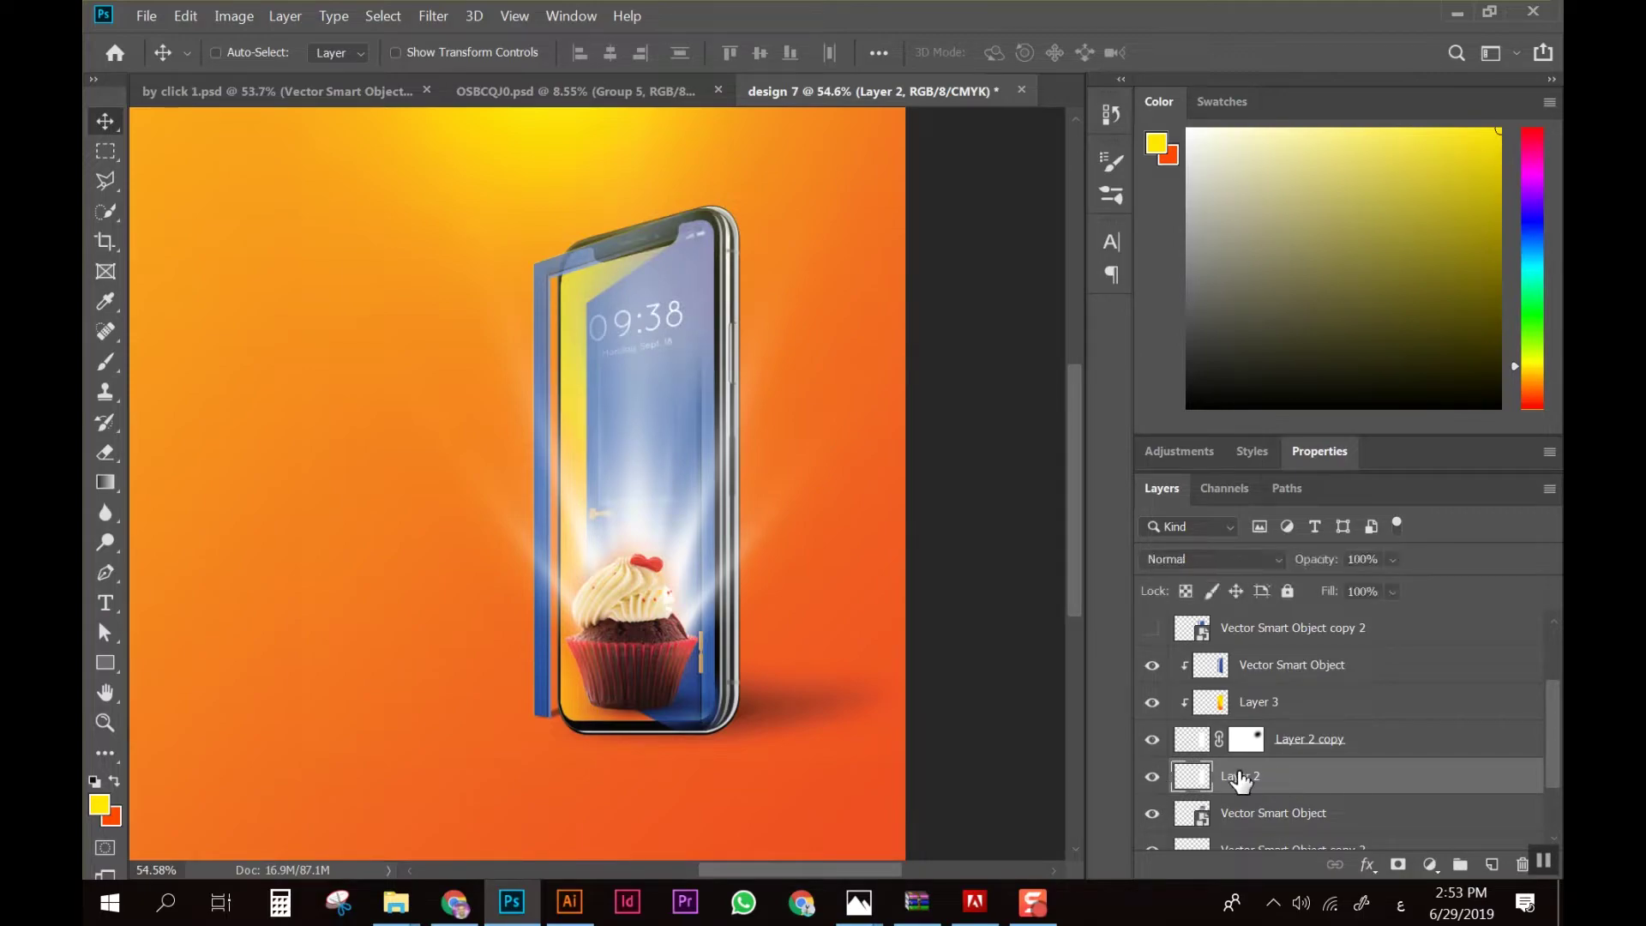
mouse_move(1238, 778)
left_mouse_down()
mouse_move(1309, 600)
mouse_move(1309, 647)
left_mouse_up()
Drag the white screen shape onto the phone
left_click_drag(708, 594, 394, 590)
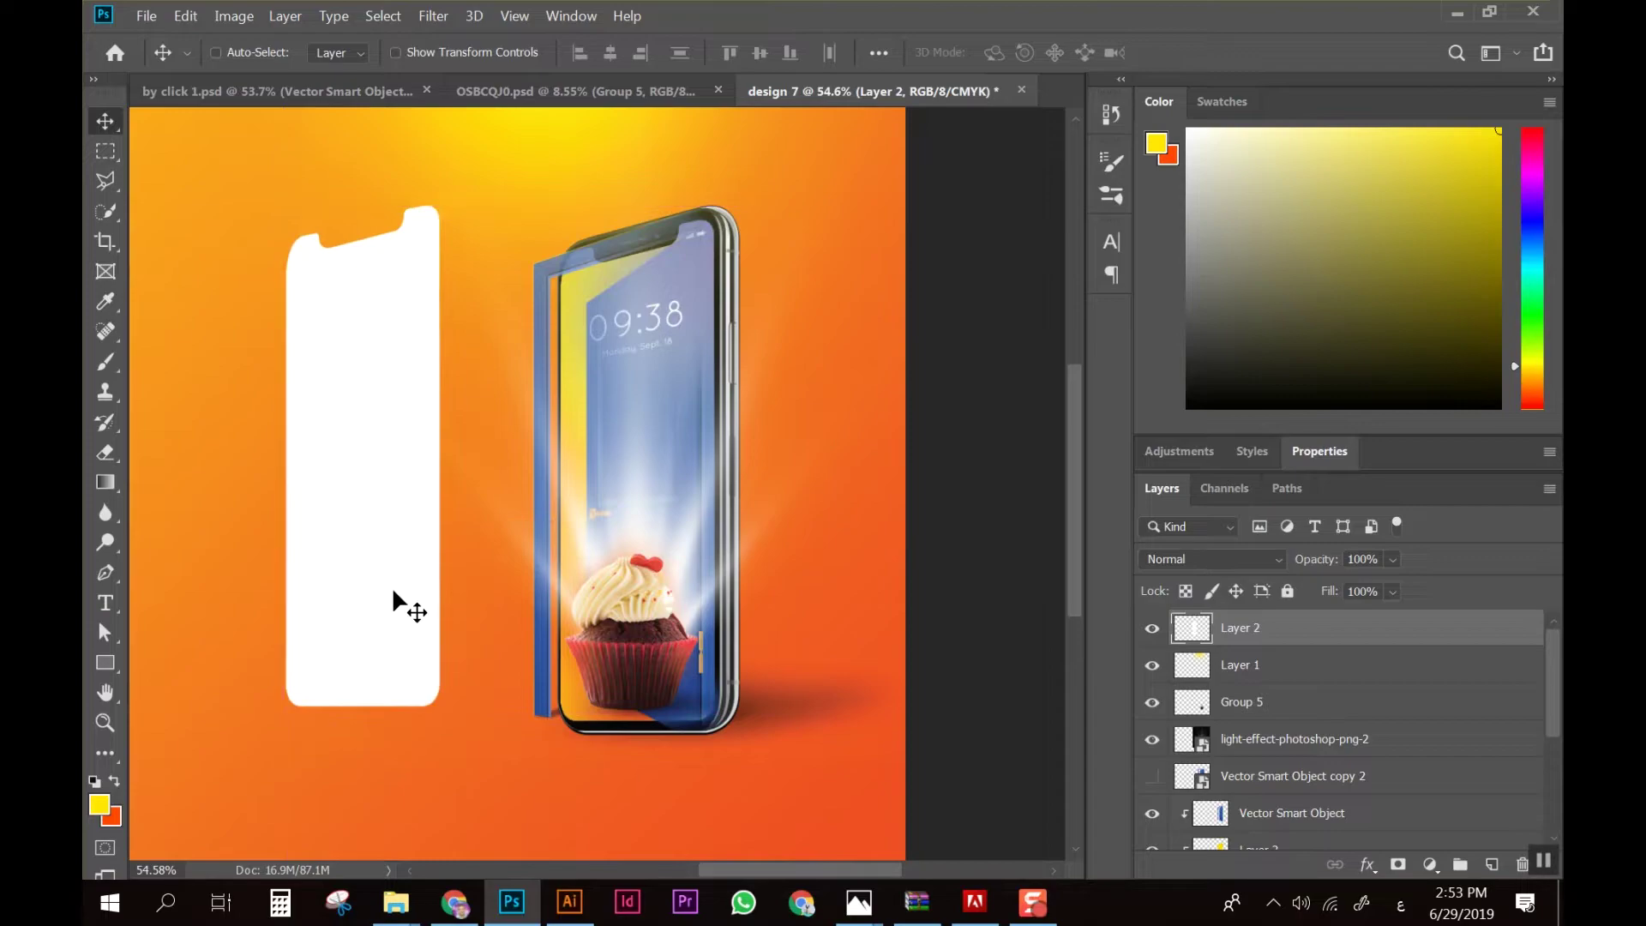
scroll(382, 375, "up", 1)
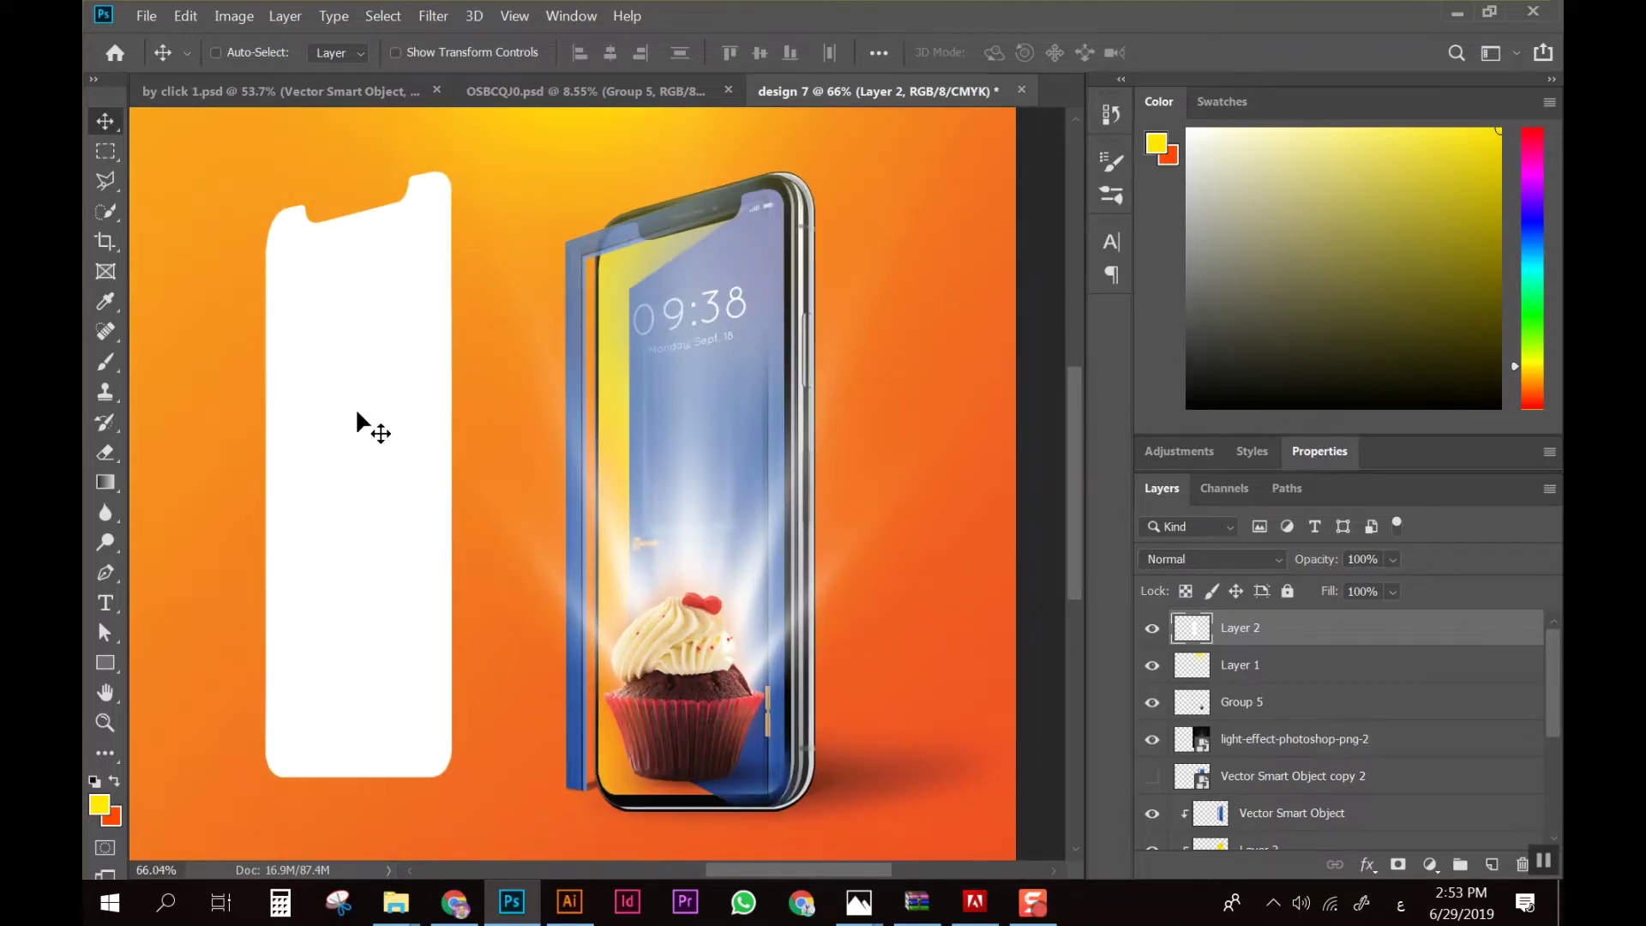
left_click_drag(356, 422, 681, 426)
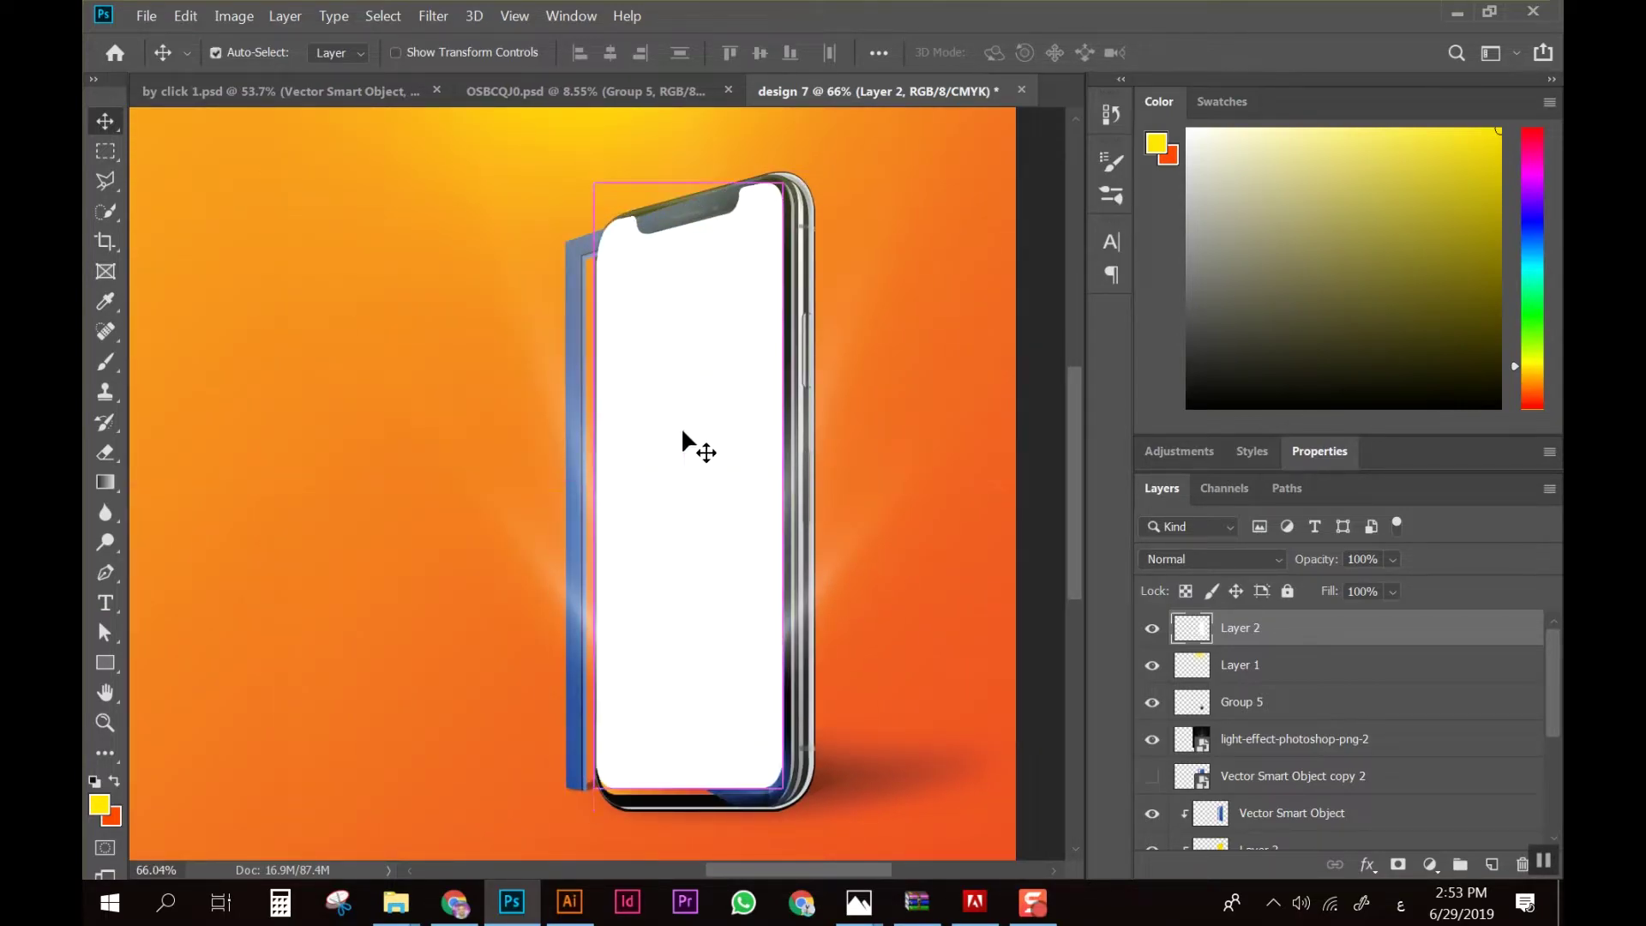
Scale the white screen shape to 94.16%, commit it, and shift it slightly left
key("ctrl+t")
left_click_drag(784, 788, 771, 760)
left_click_drag(715, 705, 672, 705)
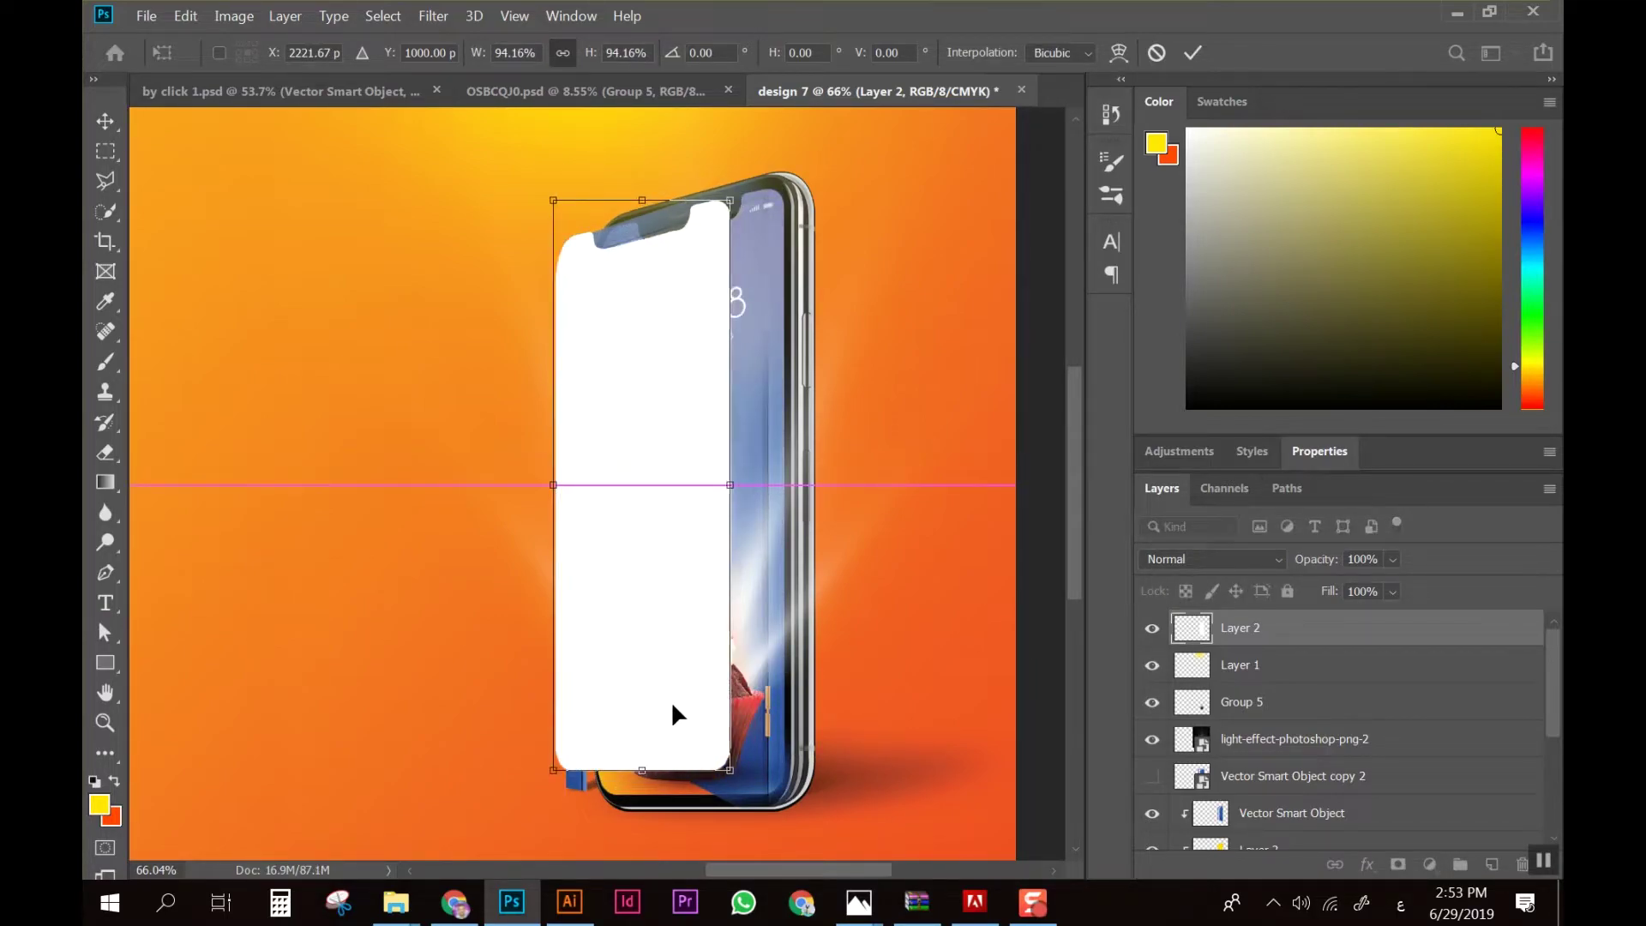
scroll(672, 685, "down", 3, "alt")
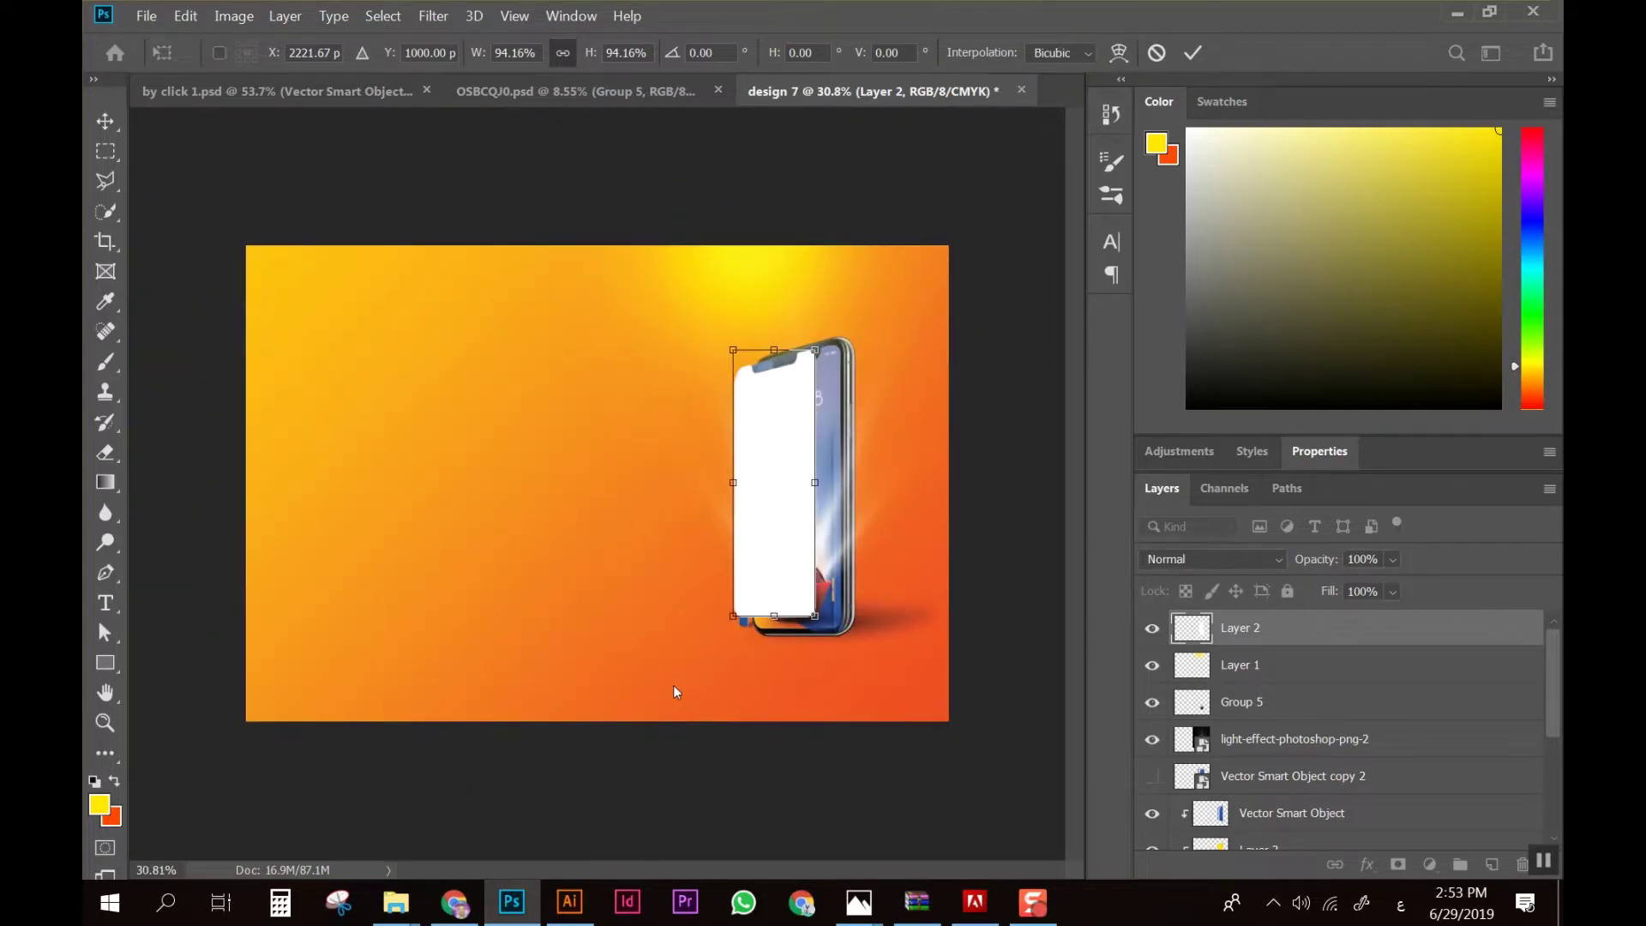
key("alt+space")
key("Escape")
key("Return")
scroll(831, 485, "up", 2, "alt")
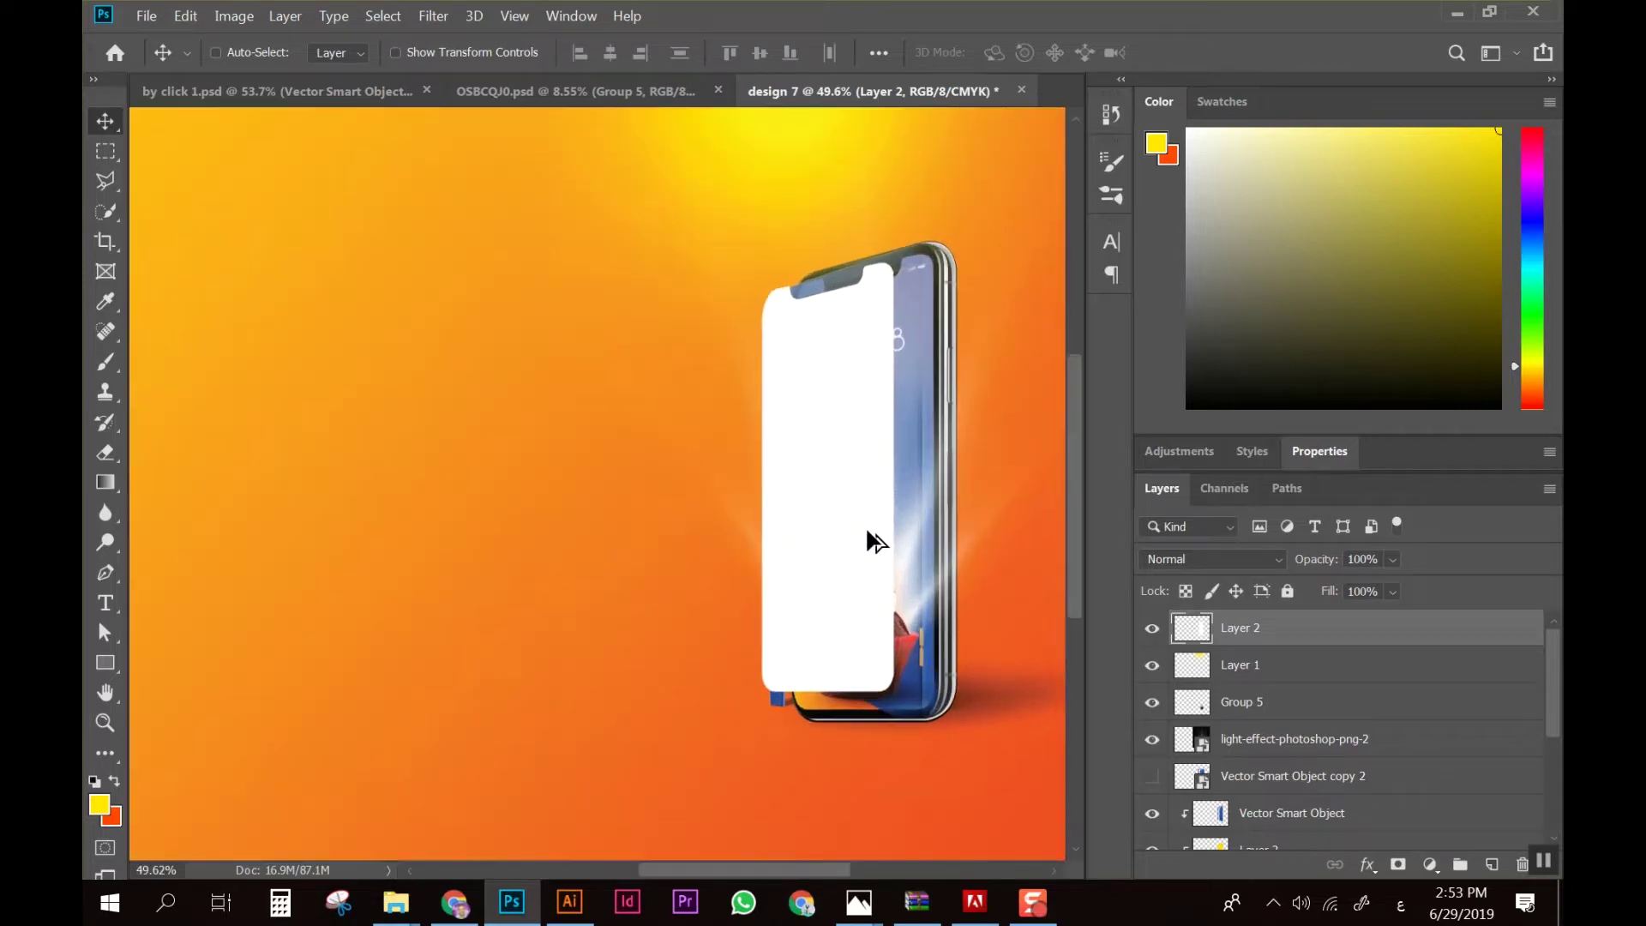
left_click_drag(888, 569, 876, 569)
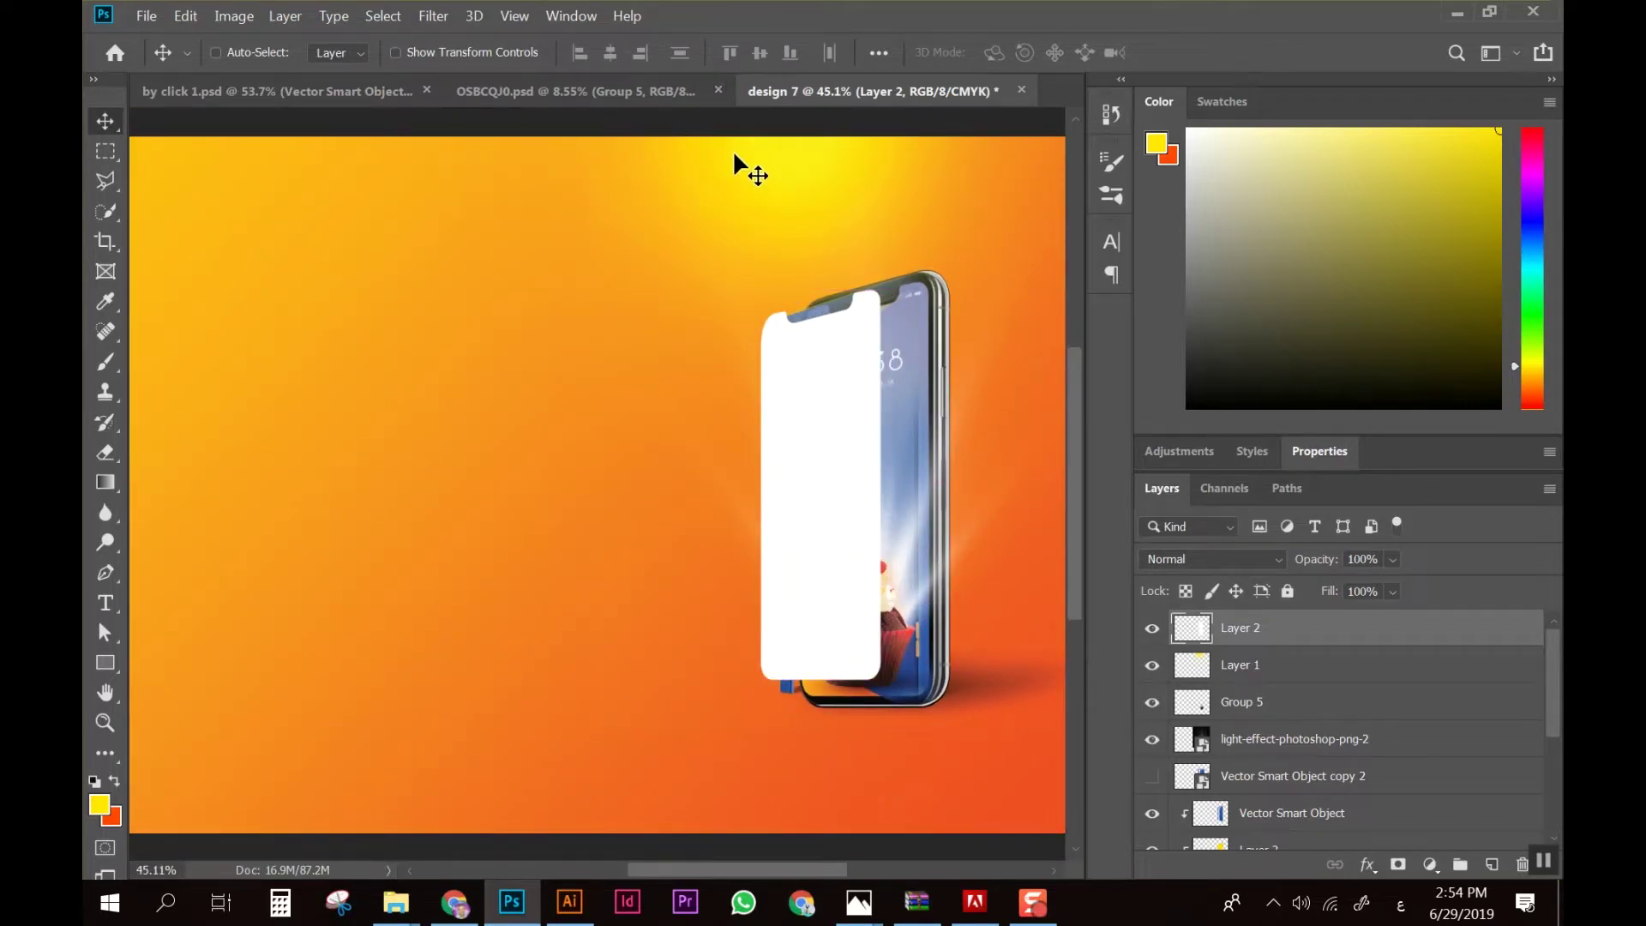
Add a 4 px white outside stroke to Layer 2
double_click(1372, 632)
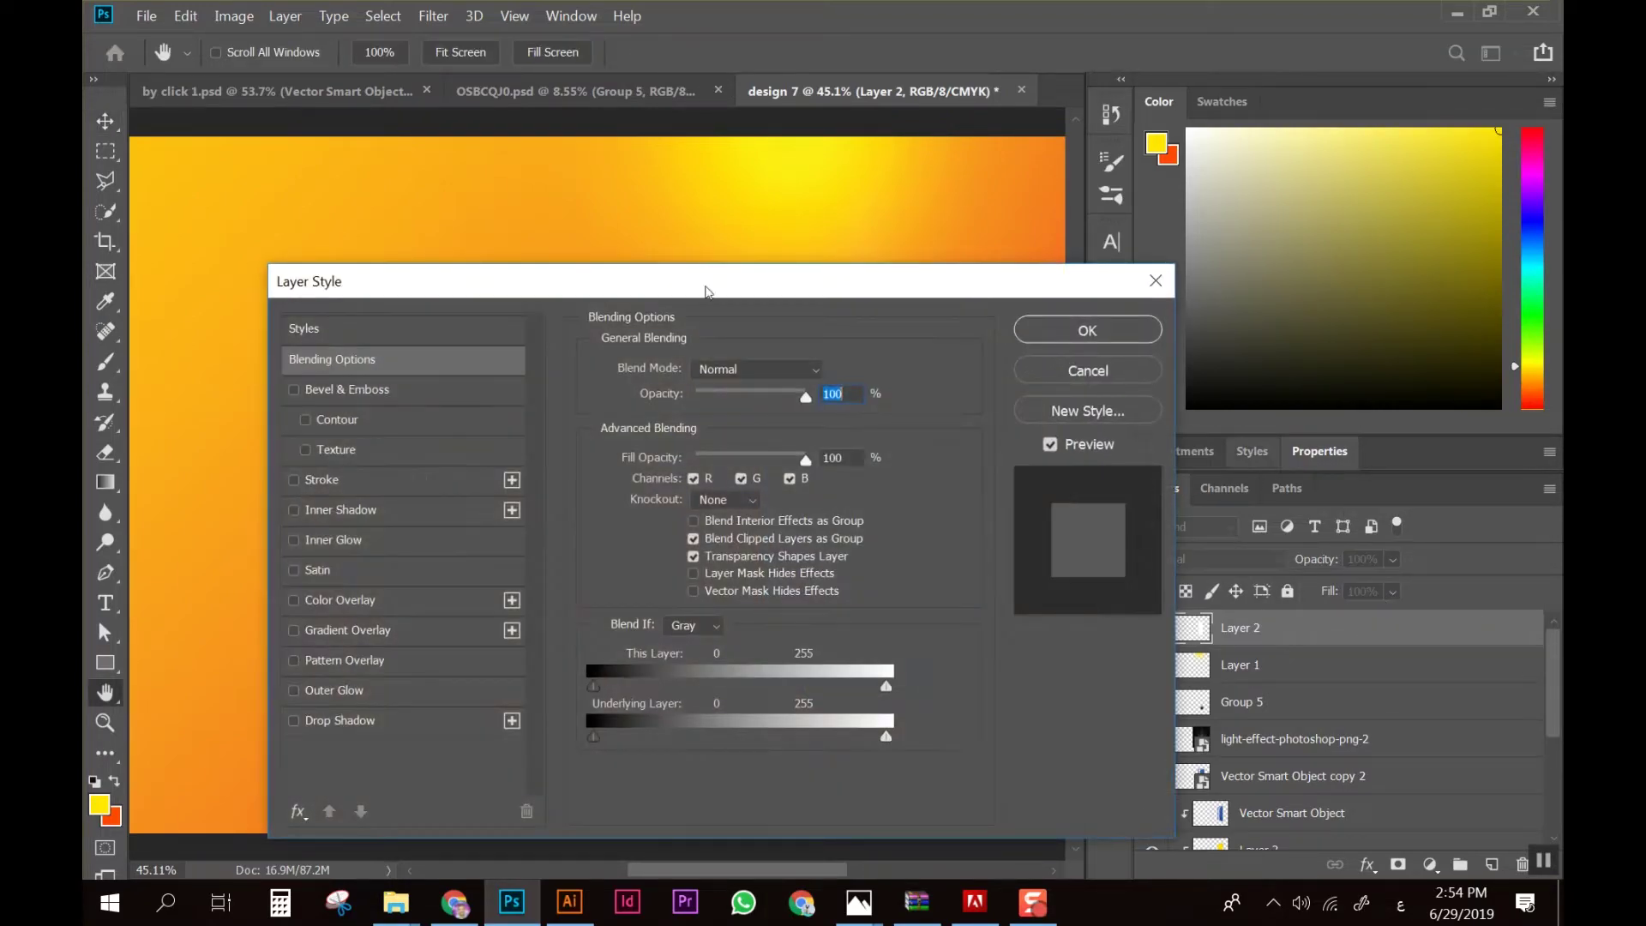
left_click_drag(604, 293, 1354, 168)
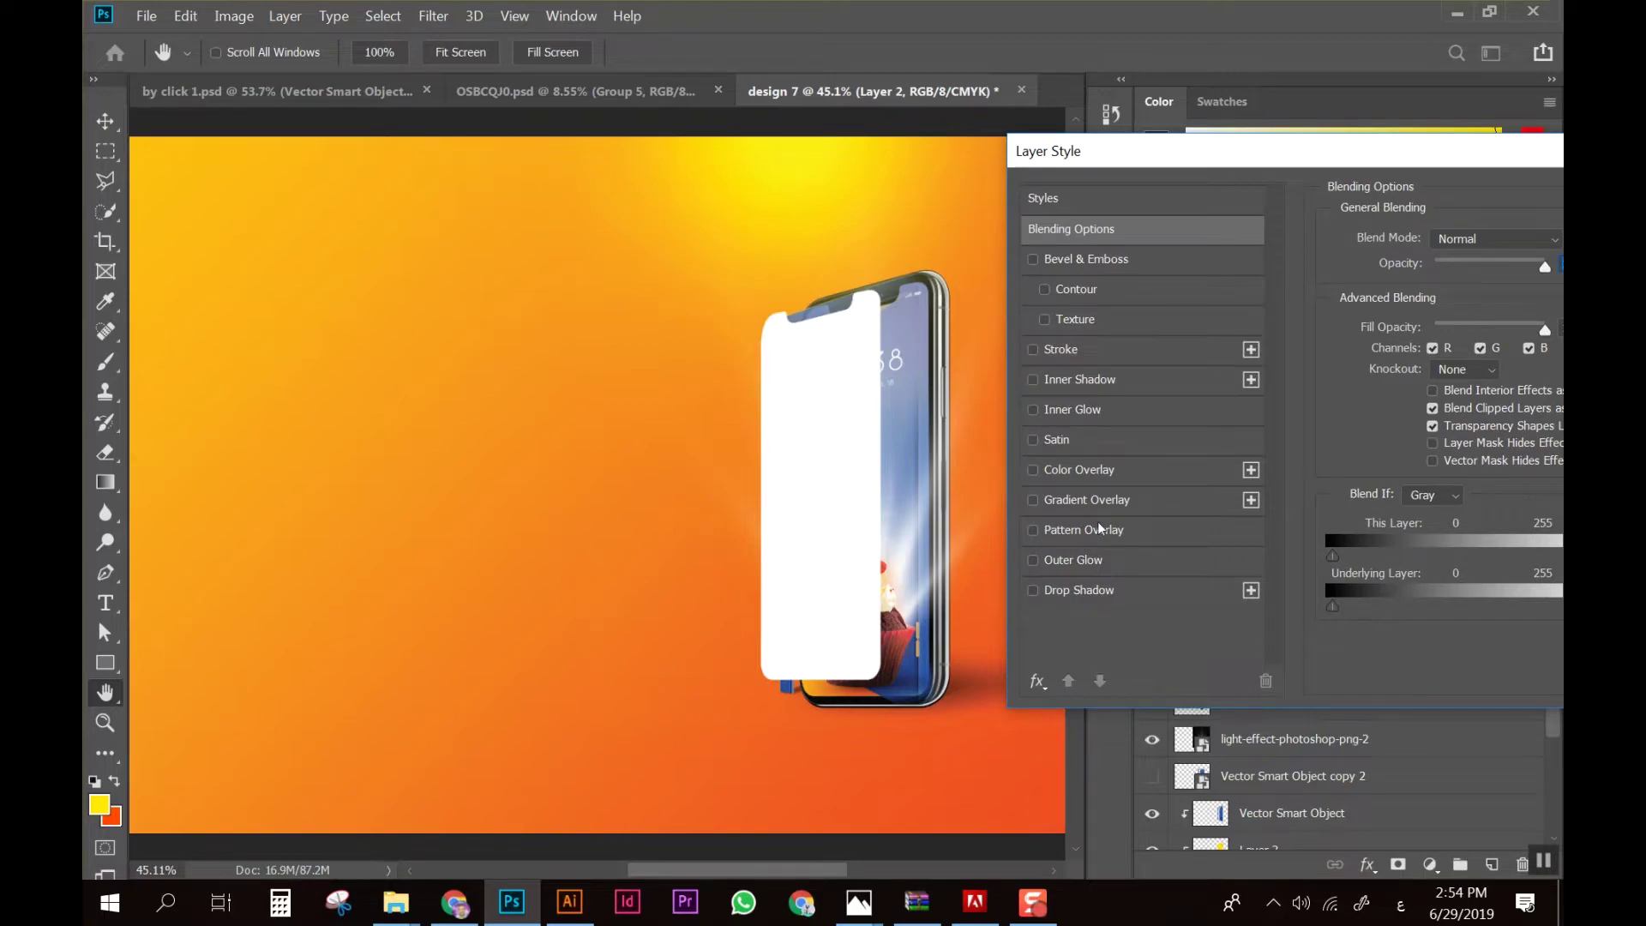
left_click(1076, 351)
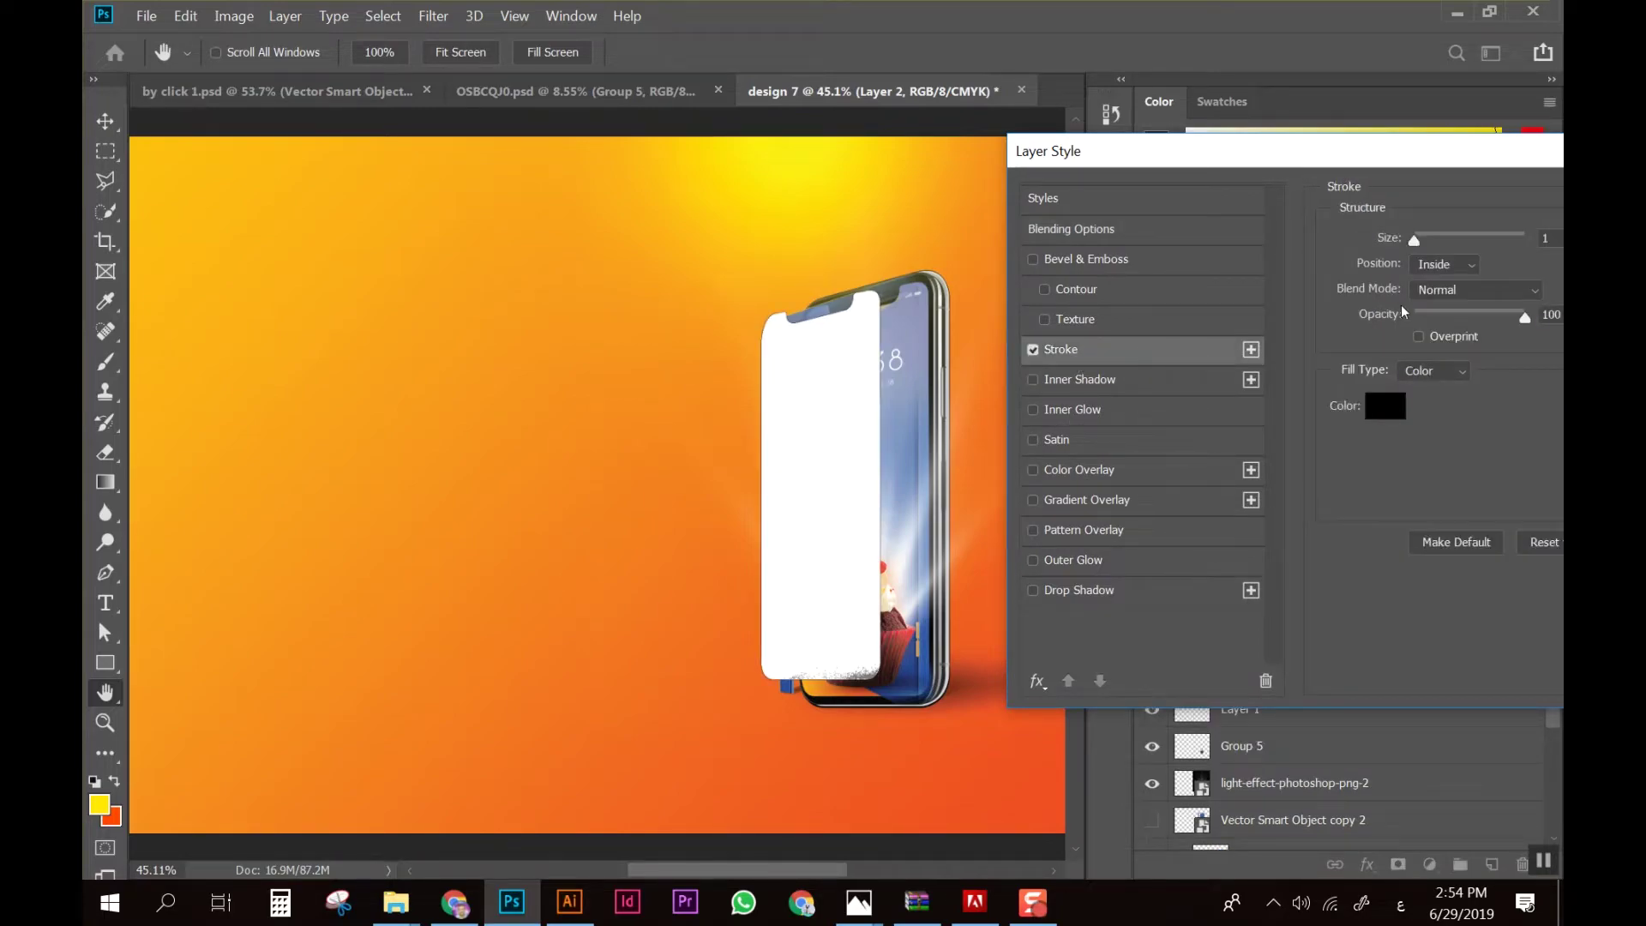
left_click(1447, 265)
left_click(1443, 284)
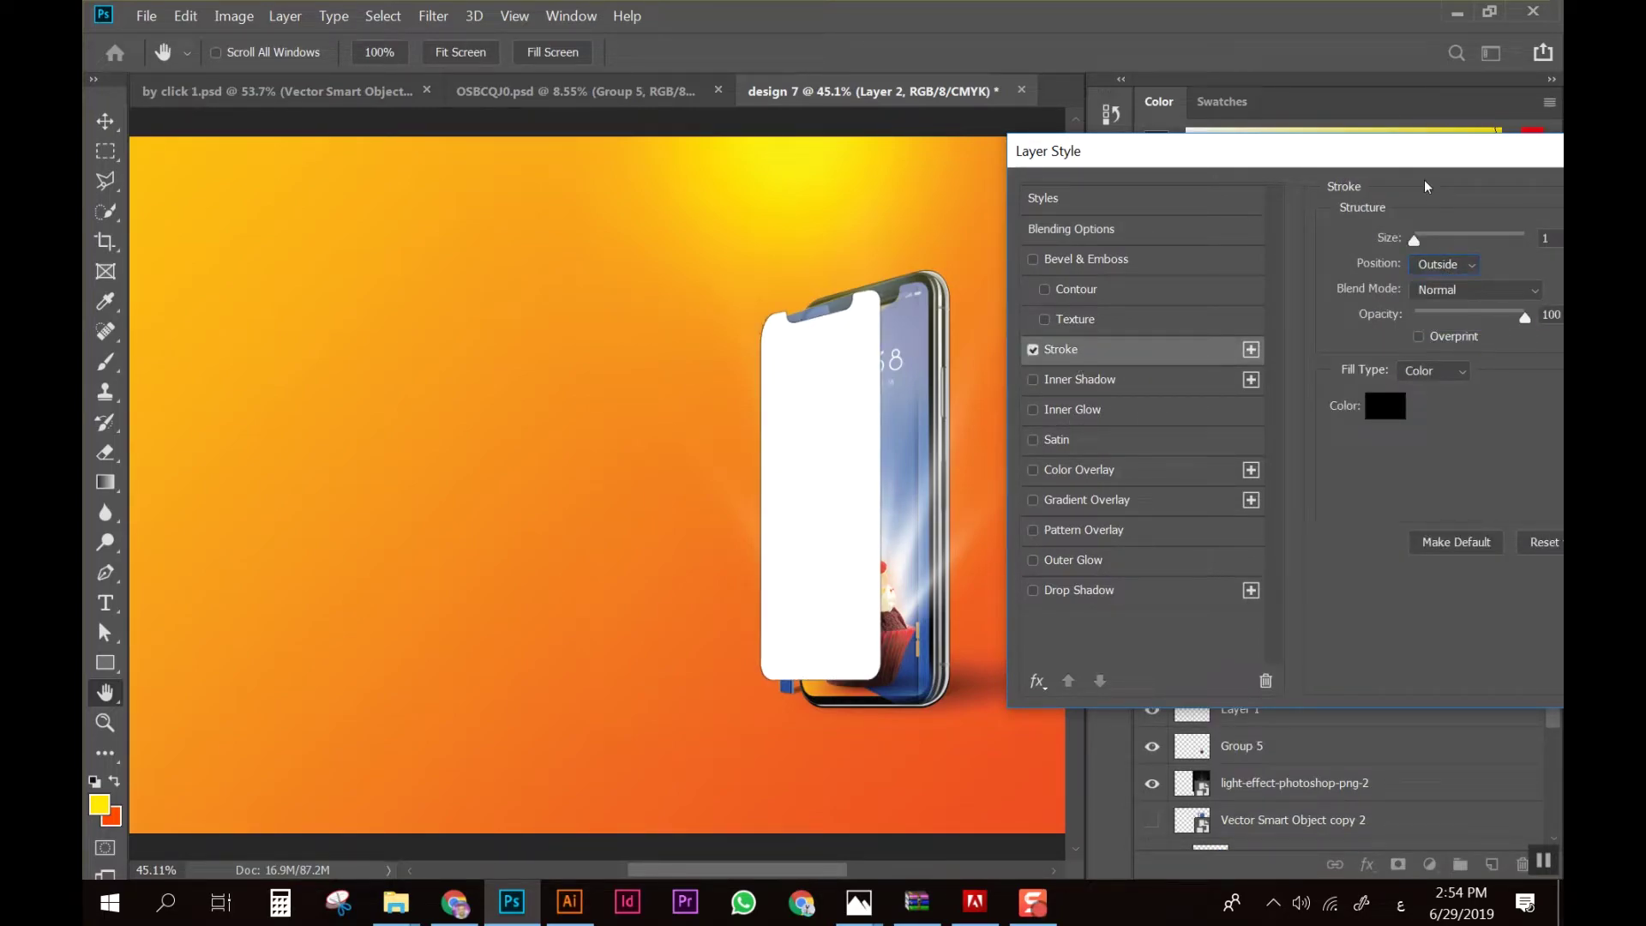
left_click_drag(1414, 154, 1333, 157)
left_click(1308, 417)
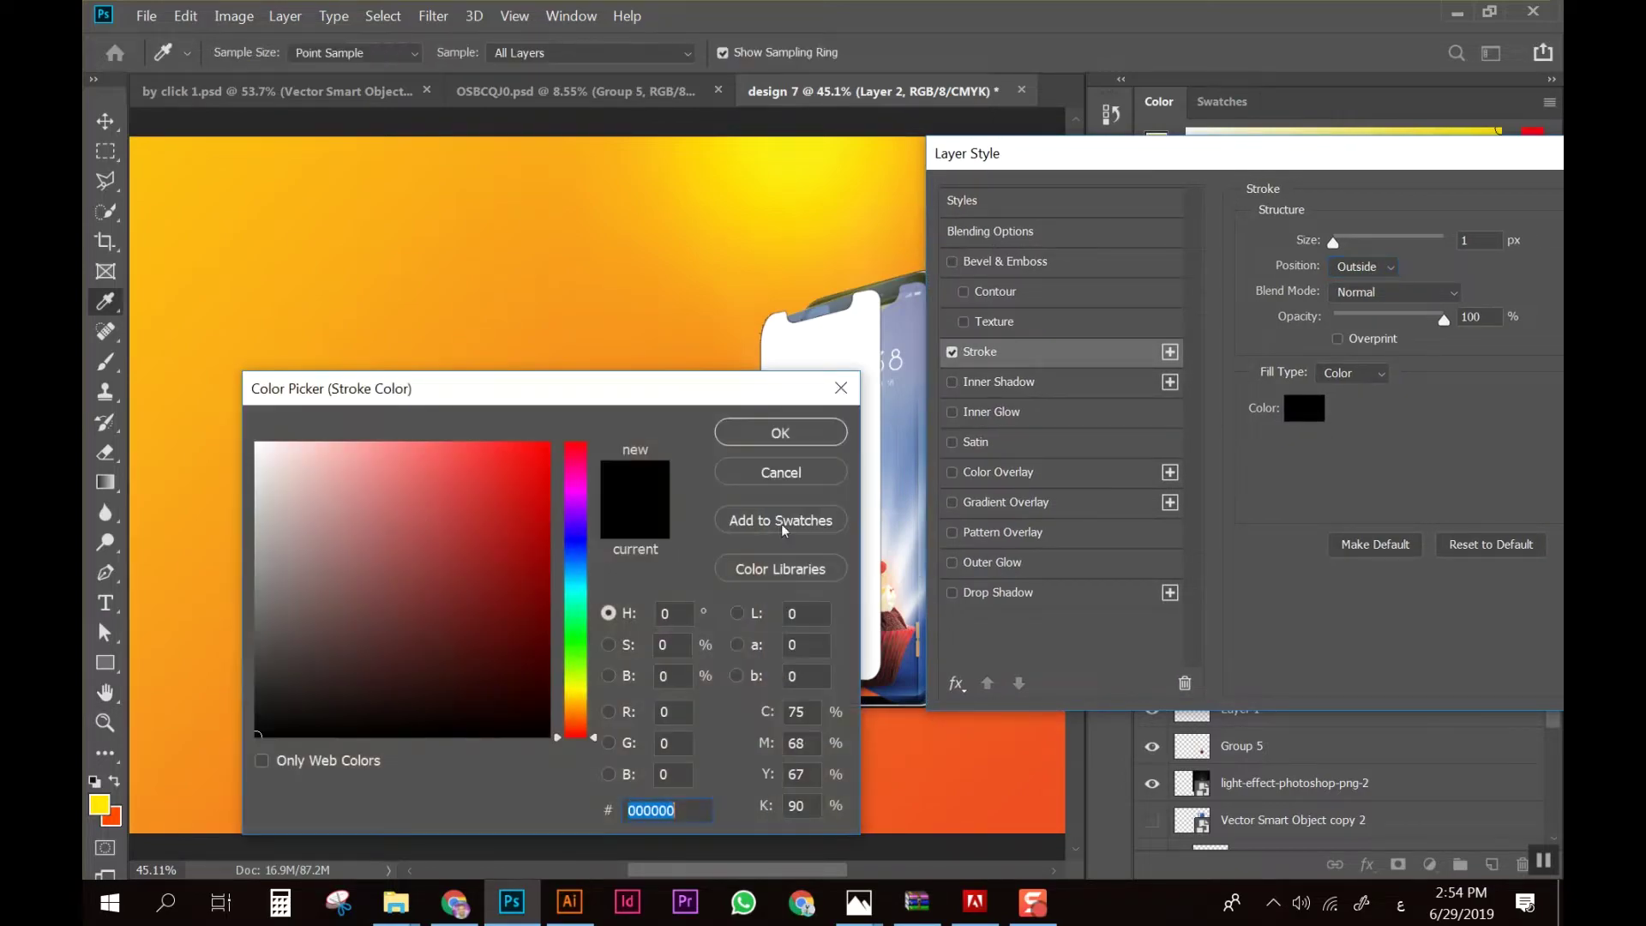
left_click_drag(315, 496, 258, 444)
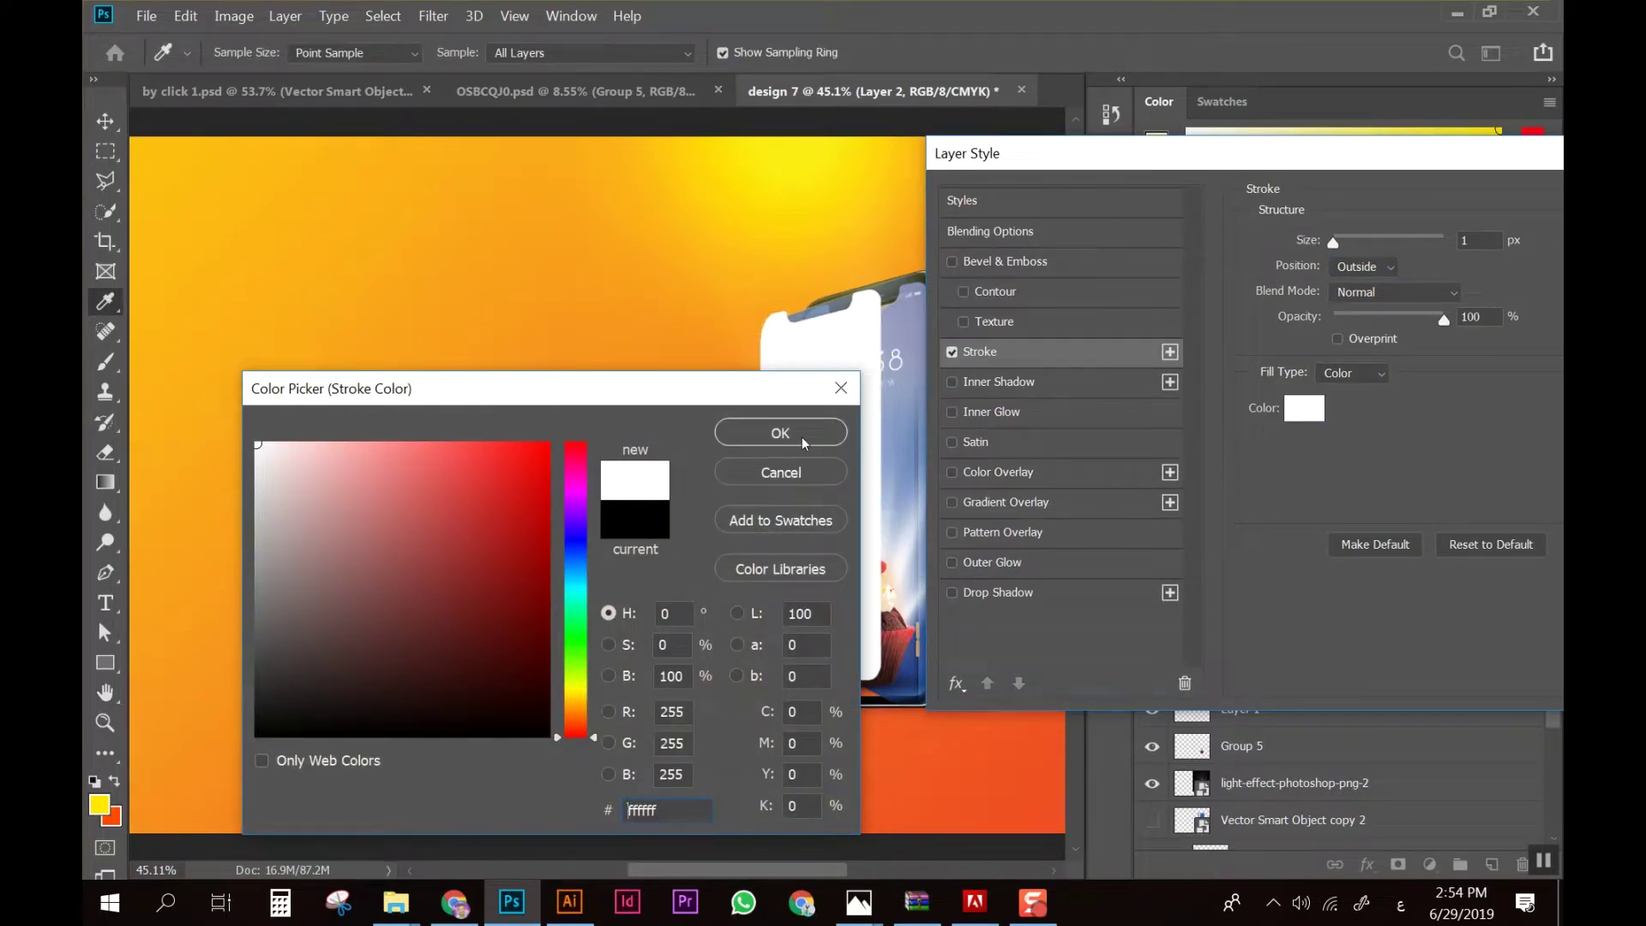
left_click(804, 442)
left_click(1335, 240)
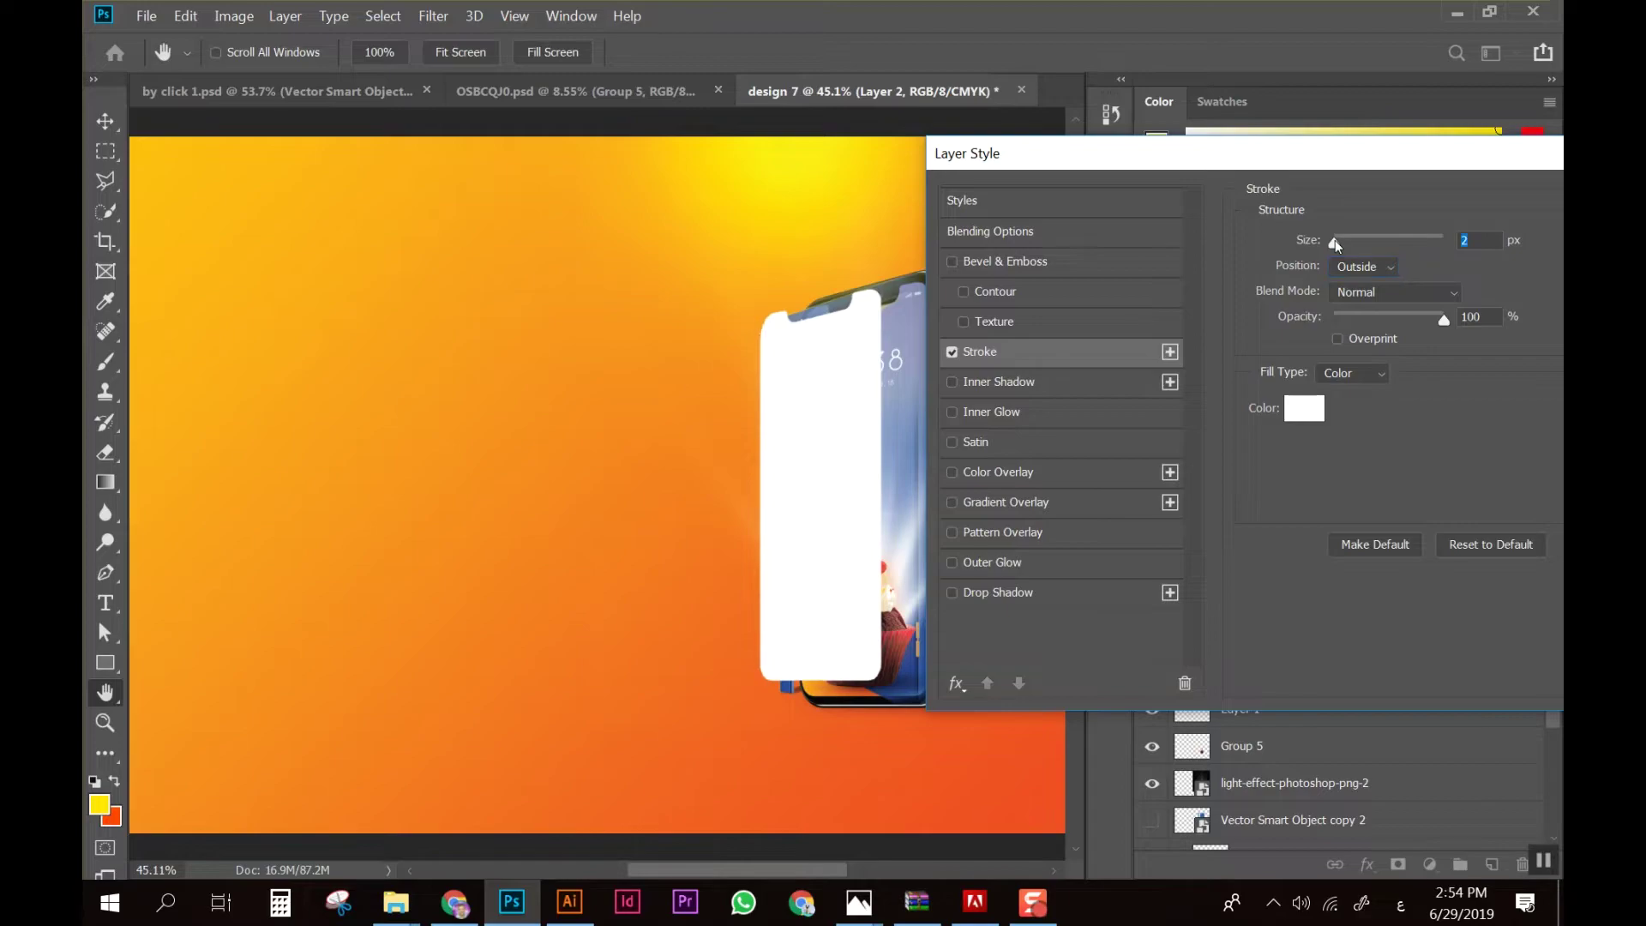
left_click_drag(1335, 240, 1337, 243)
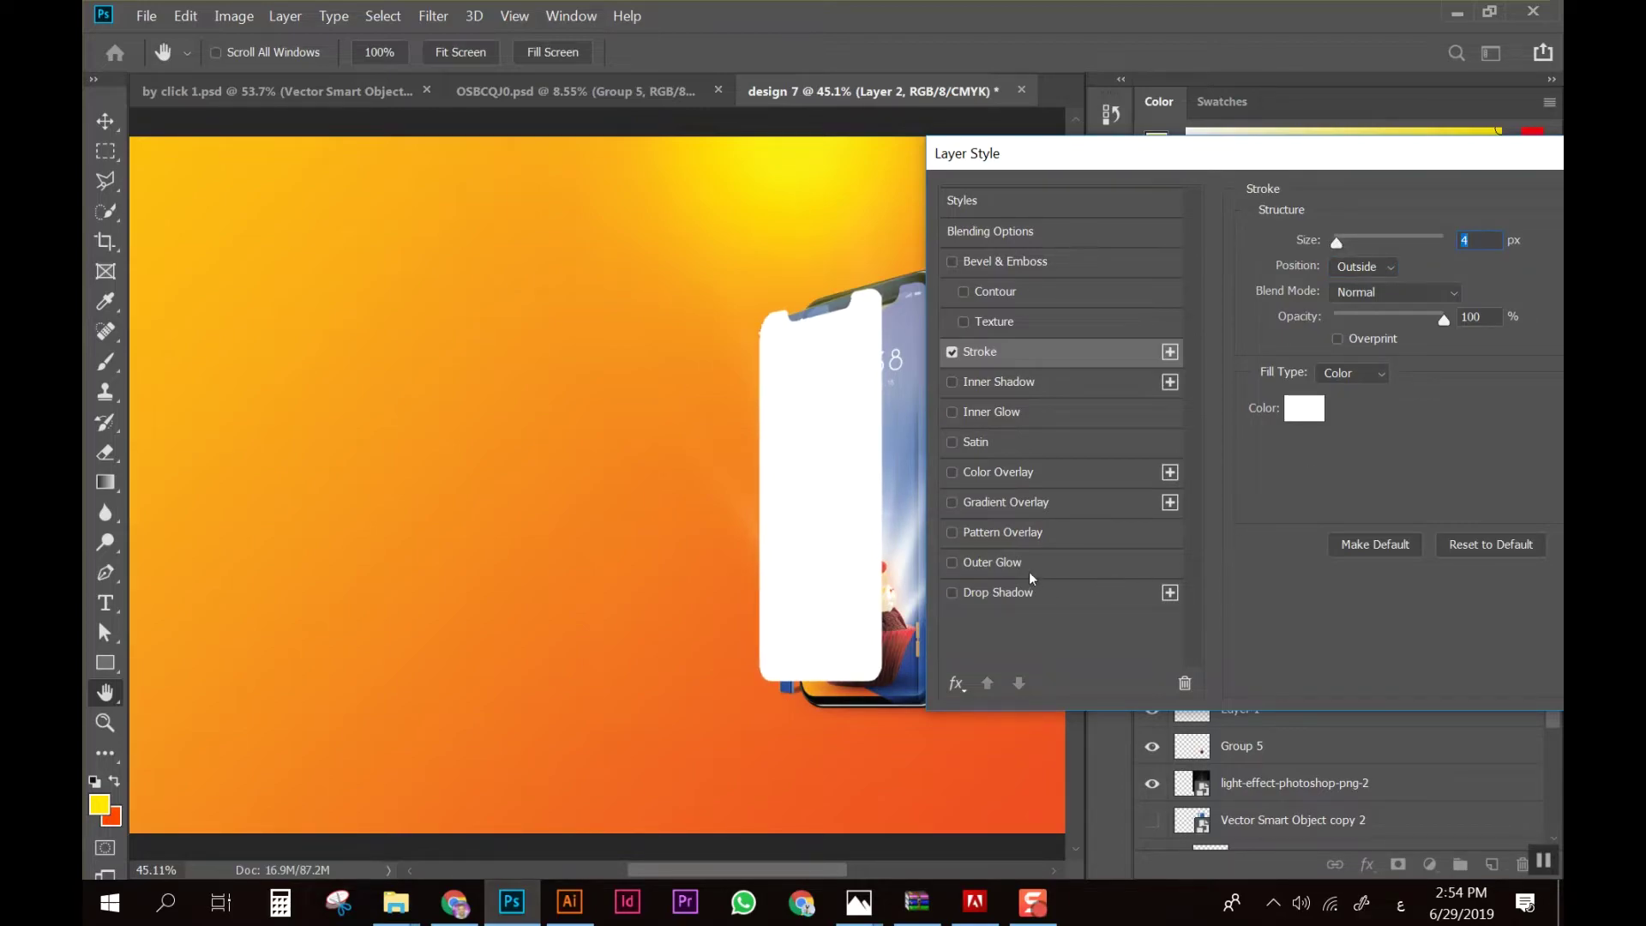
Add an ffd800 yellow outer glow: 92% opacity, 6% spread, 59 px size, and apply
left_click(1007, 562)
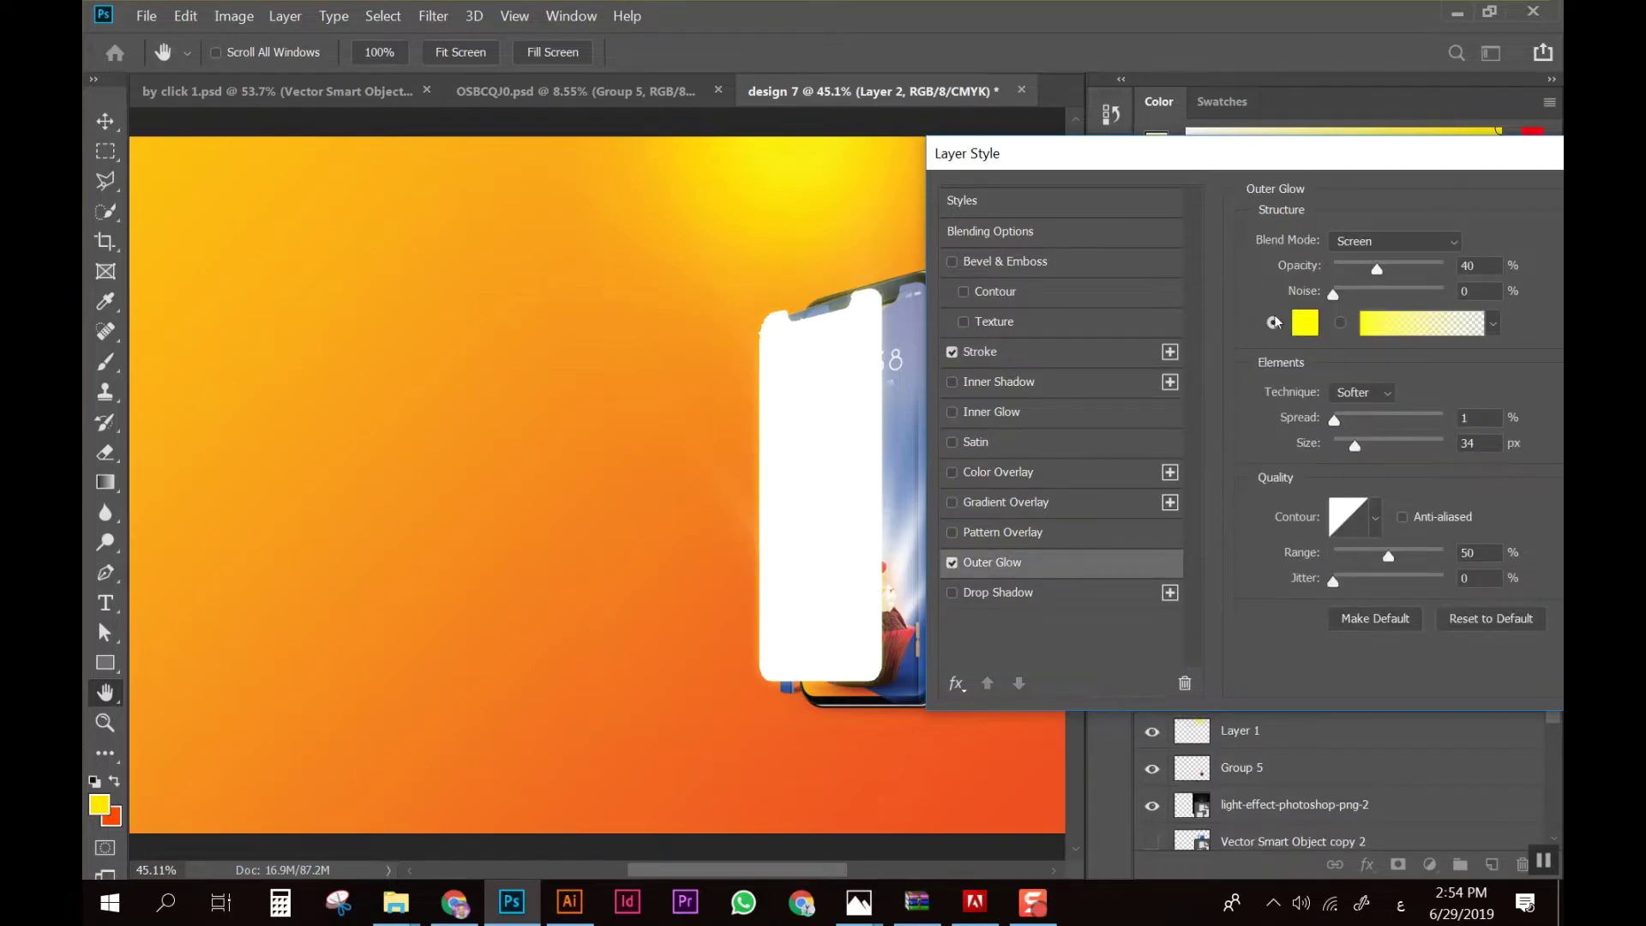
left_click(1304, 322)
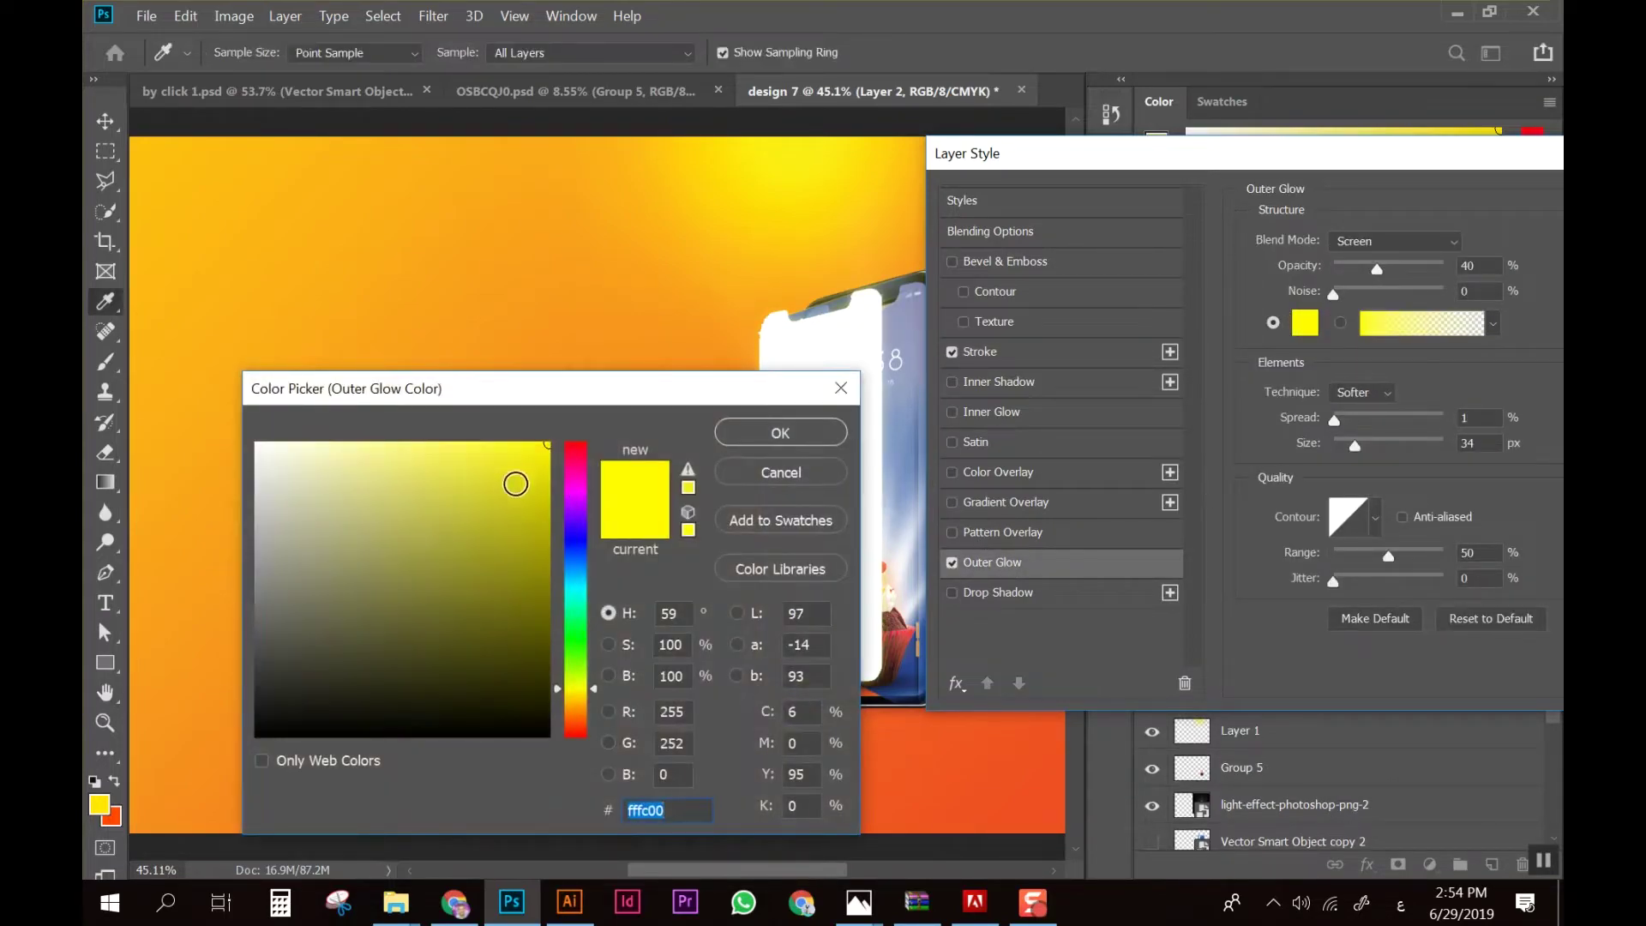
left_click(687, 487)
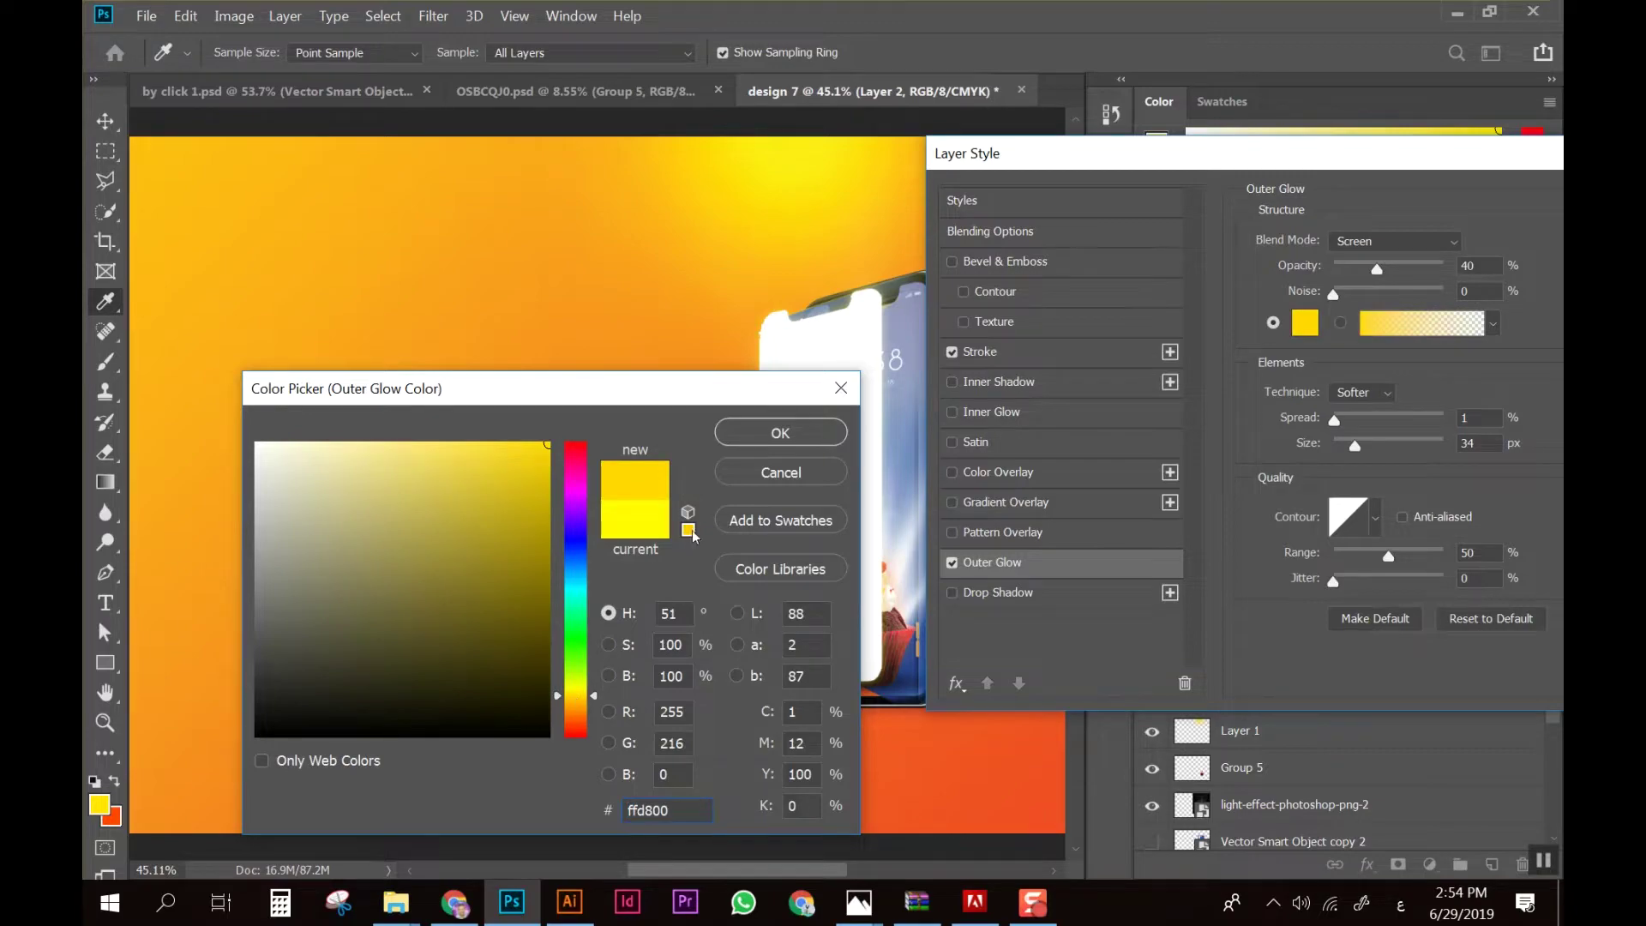
left_click(782, 440)
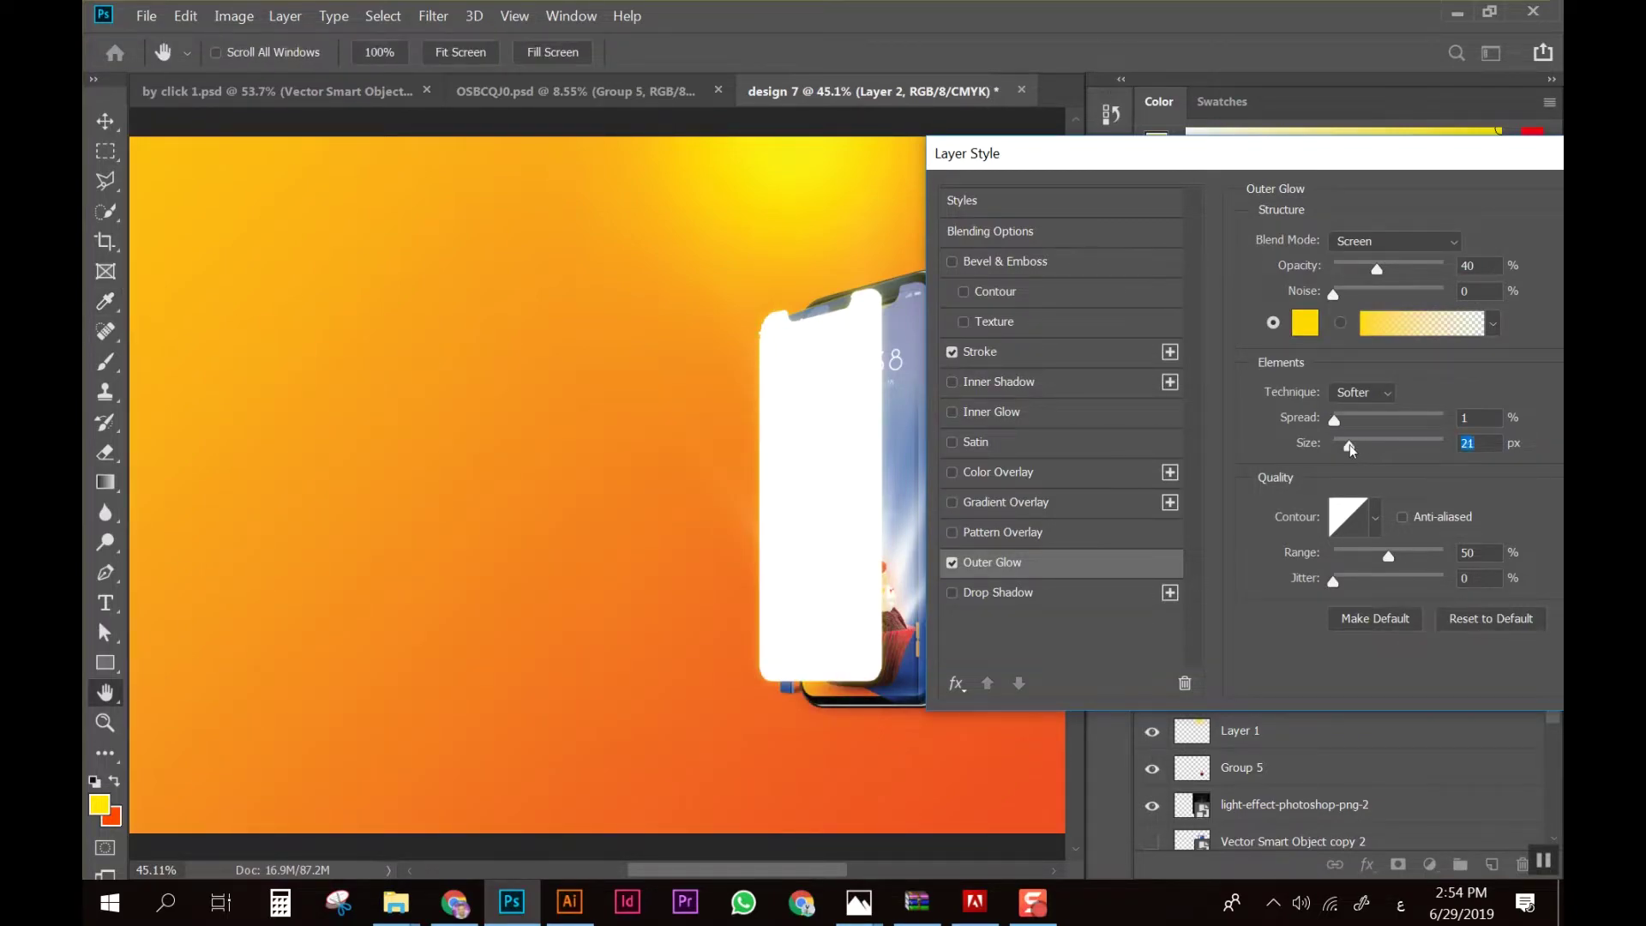
left_click_drag(1349, 444, 1357, 444)
left_click_drag(1376, 269, 1436, 267)
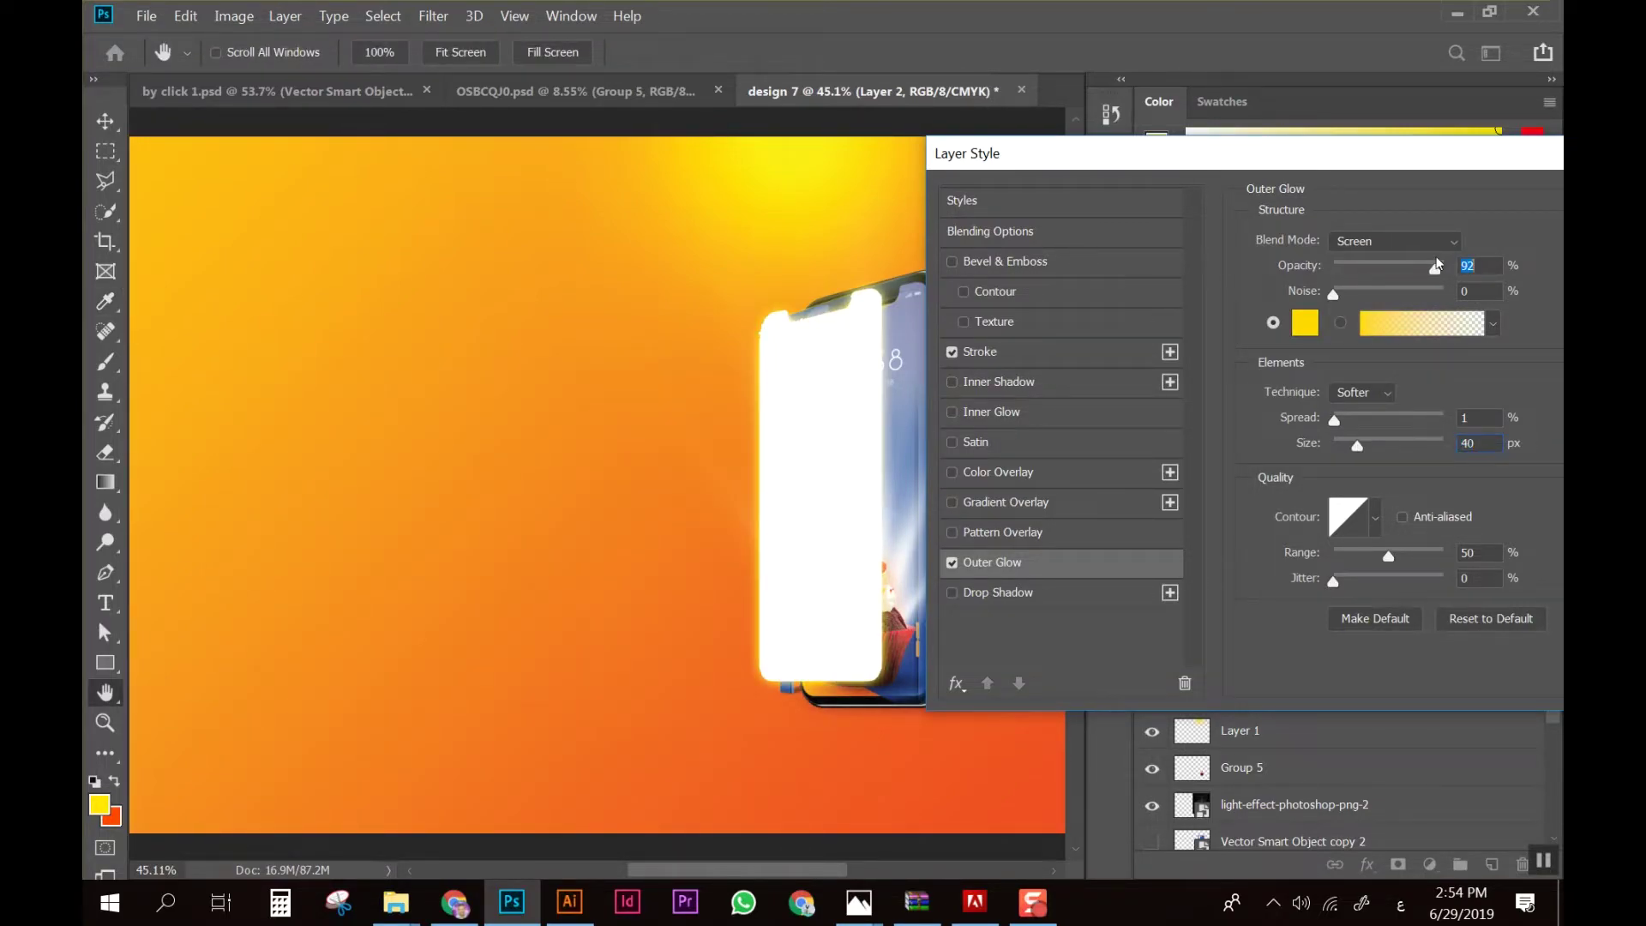
left_click_drag(1340, 421, 1366, 446)
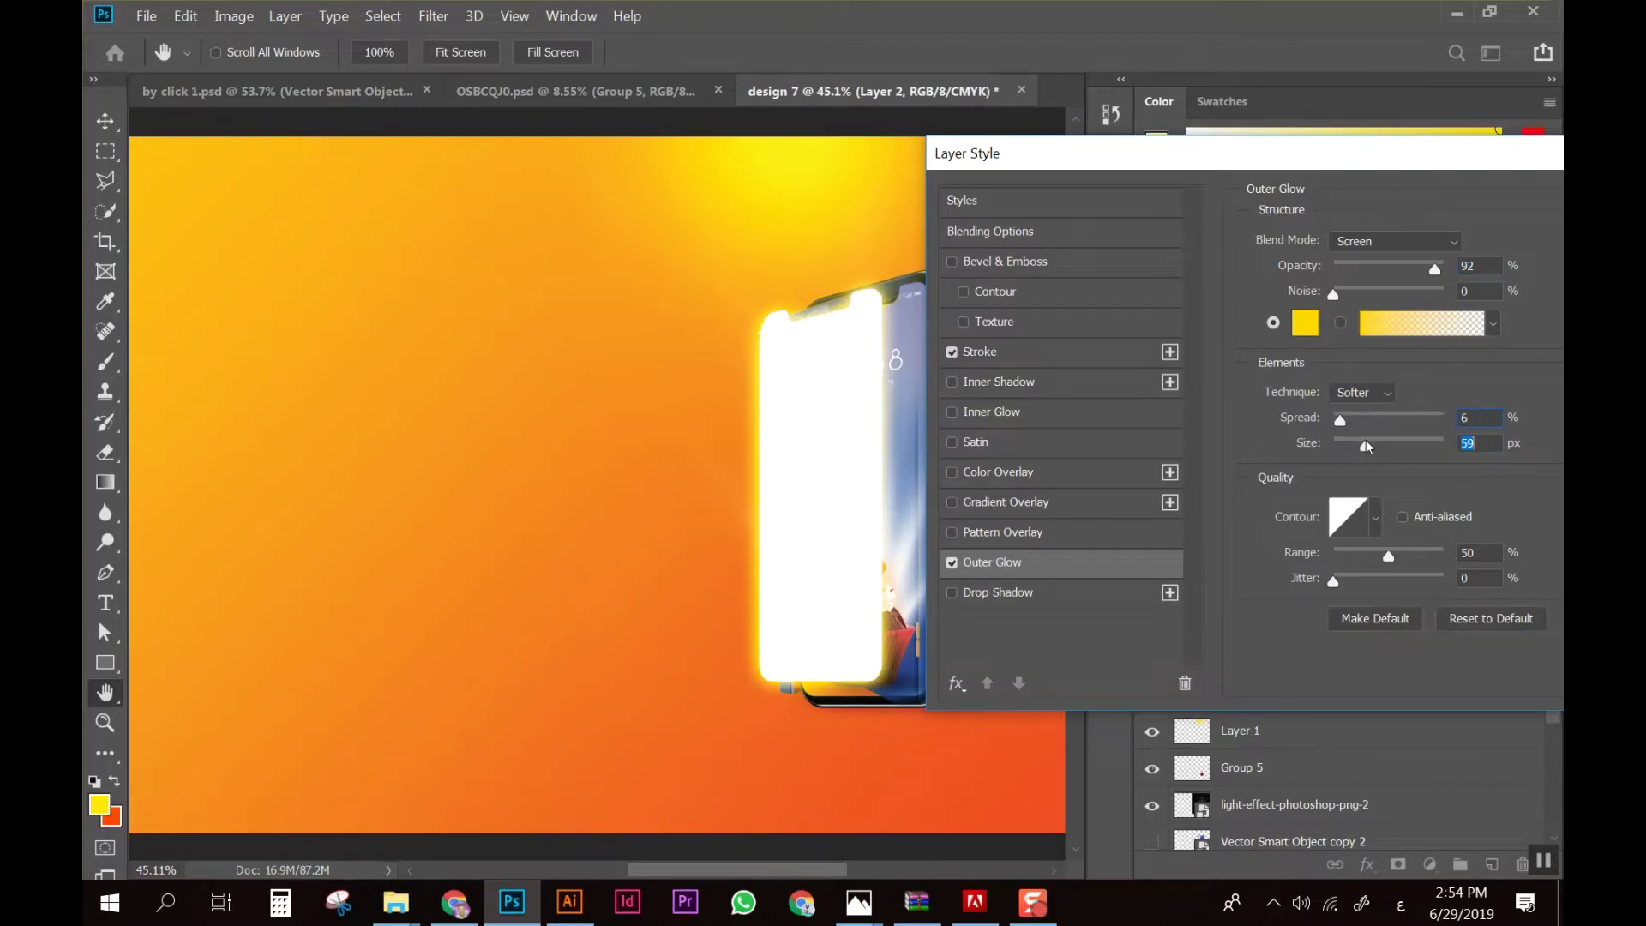
left_click_drag(1320, 172, 977, 248)
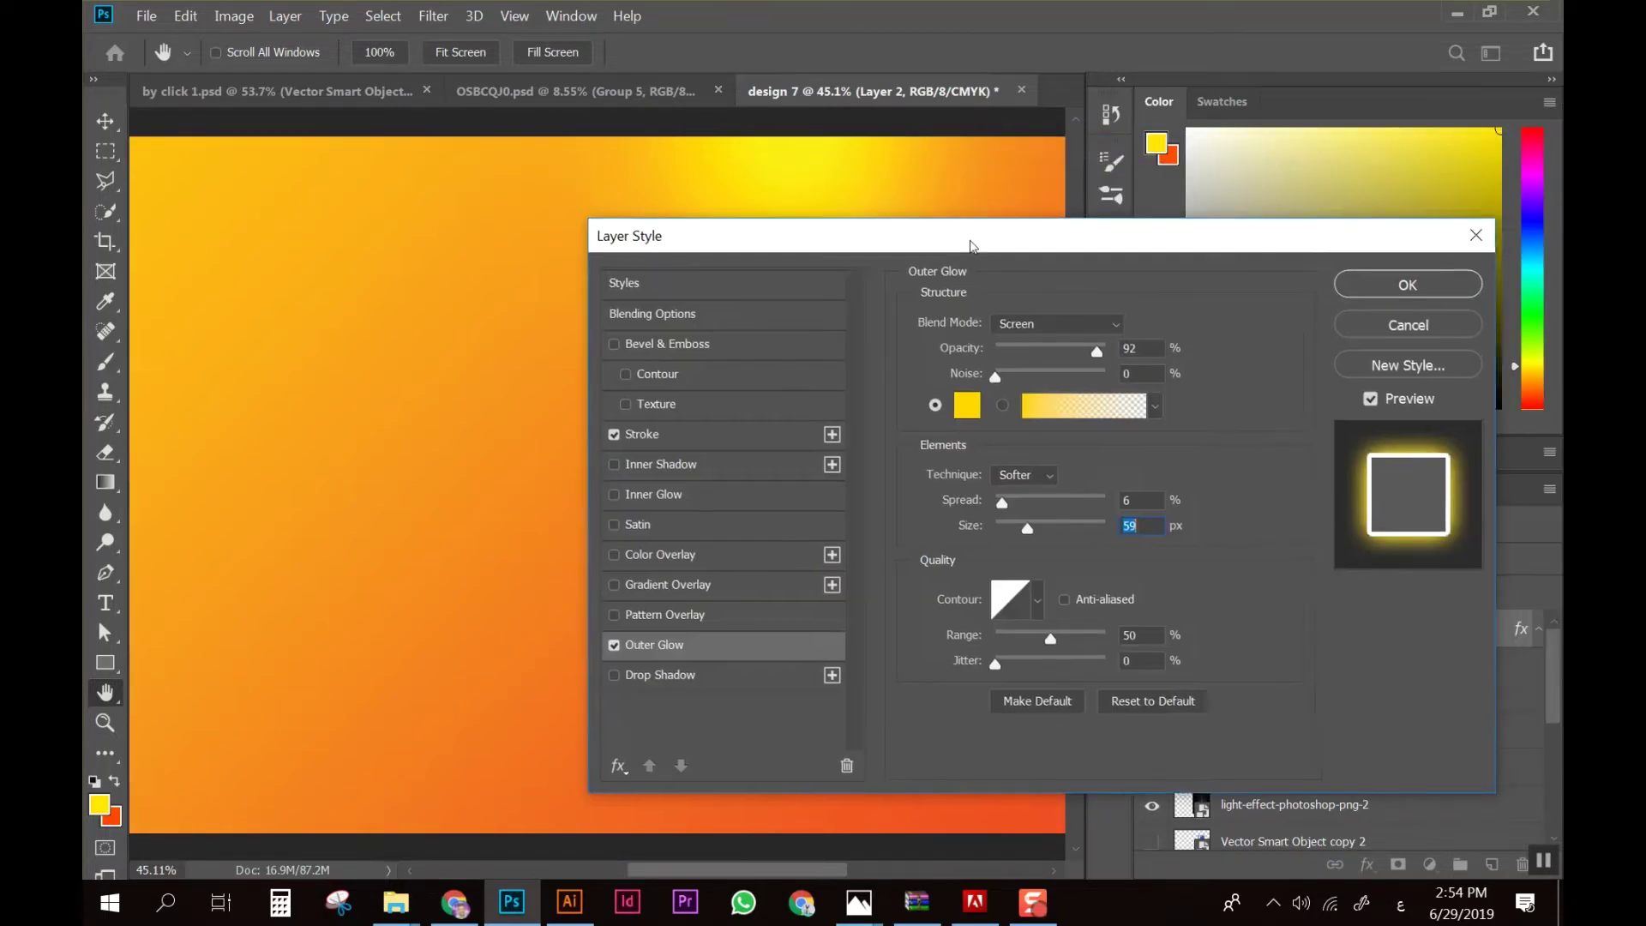
left_click(1440, 287)
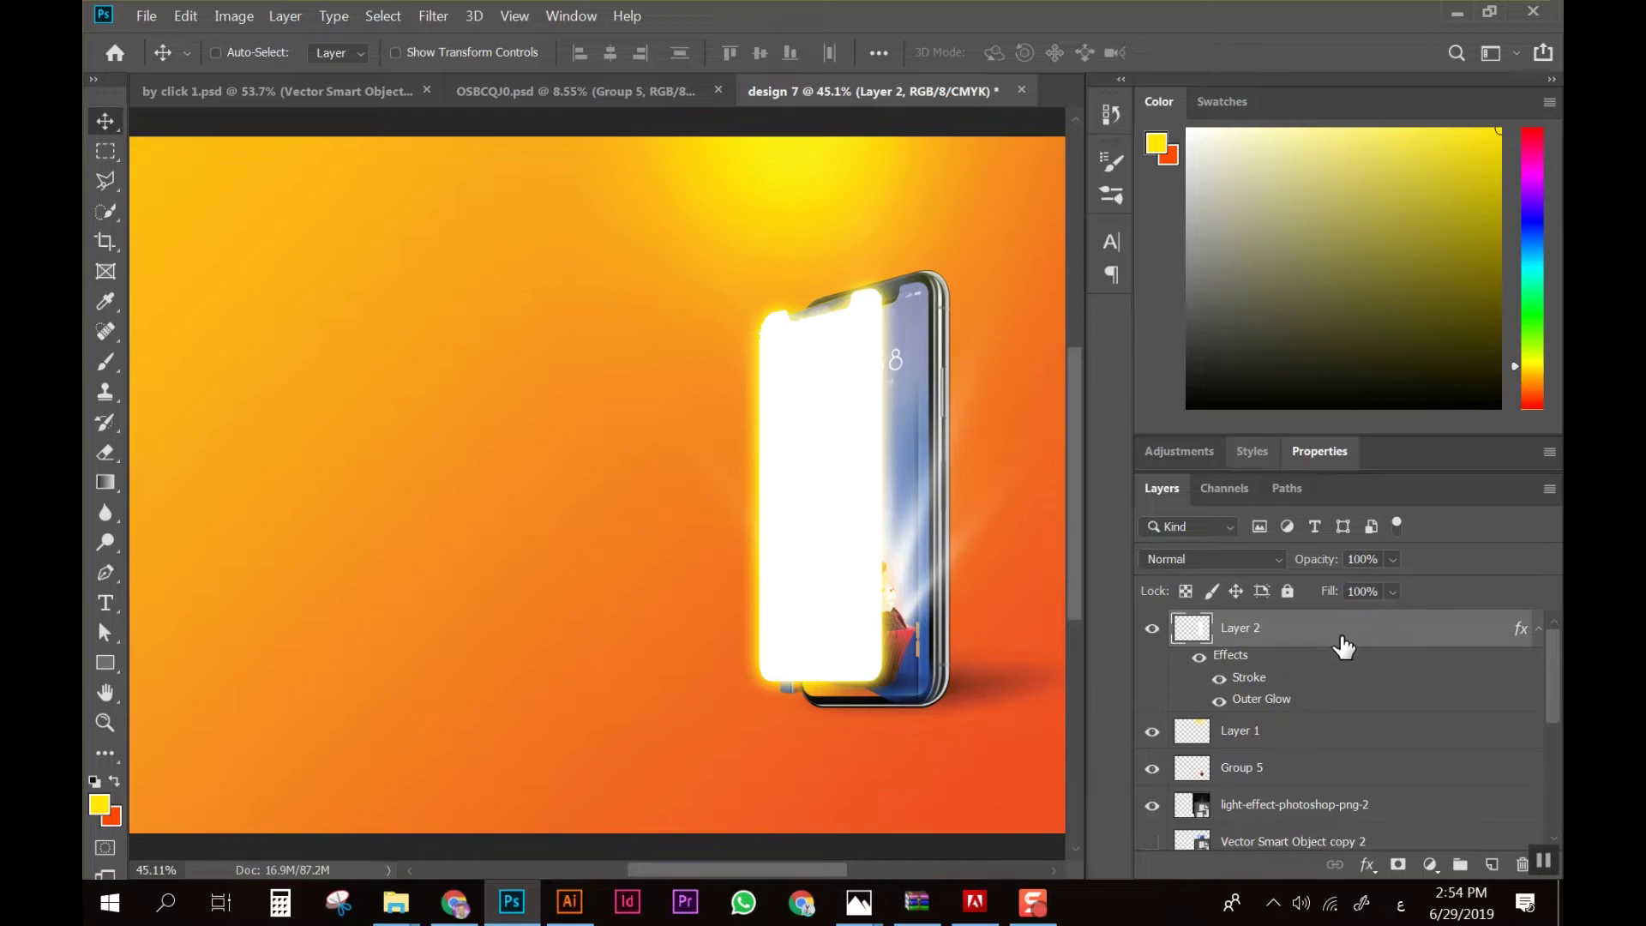
Drop Layer 2's fill to 32% while keeping its opacity at 100%
left_click(1393, 592)
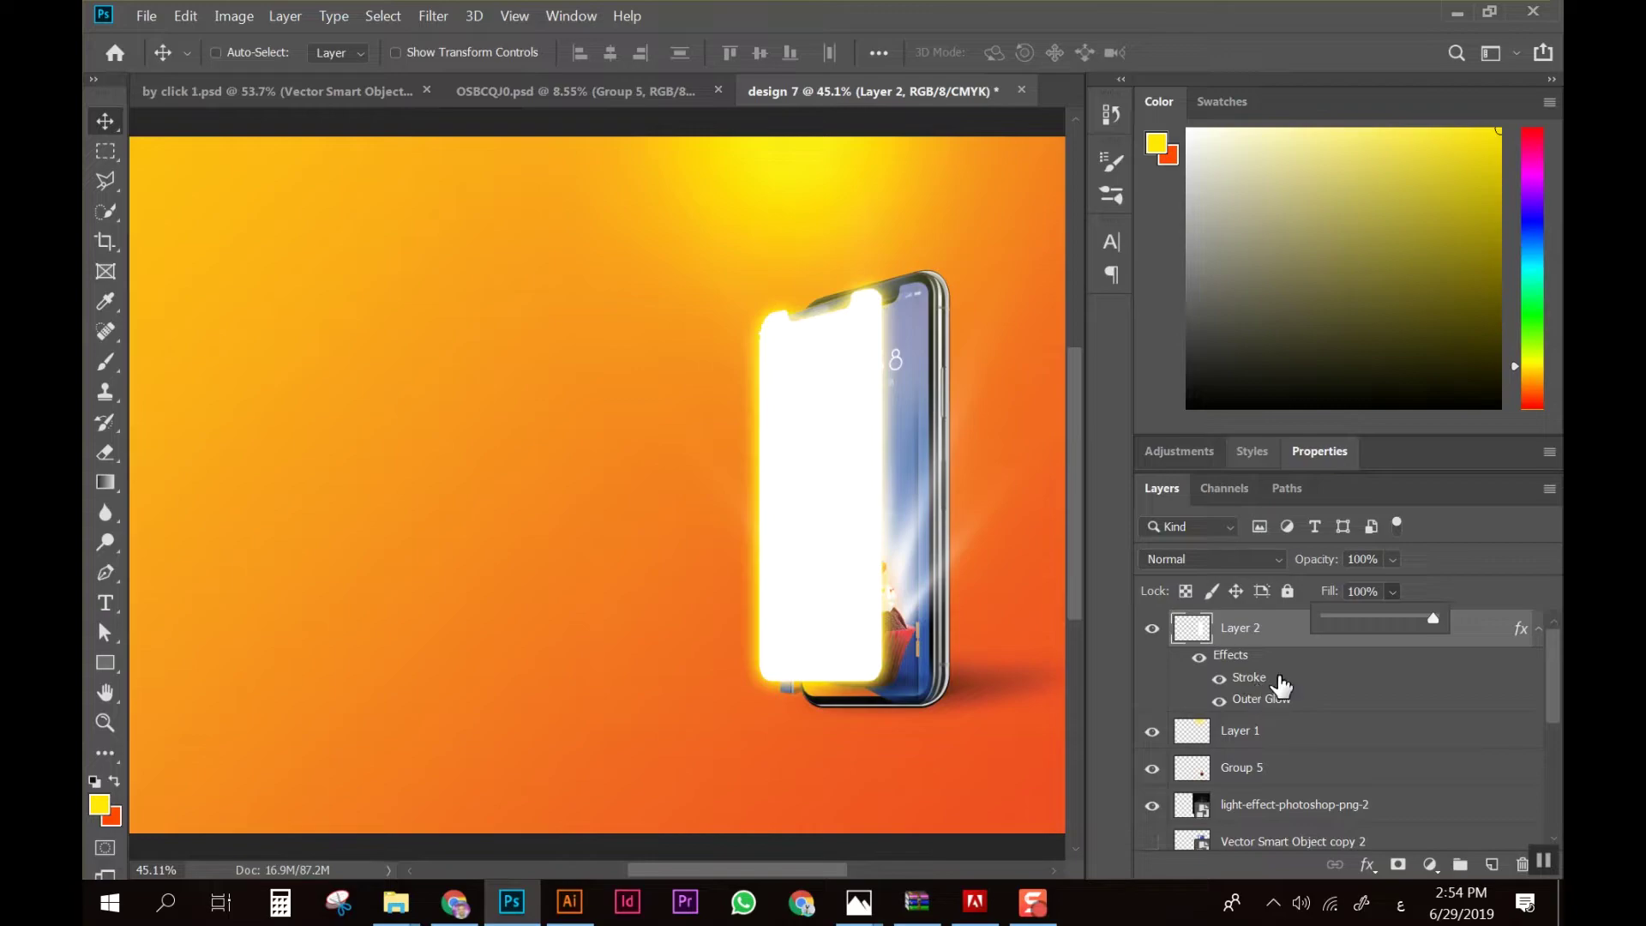
left_click(1390, 560)
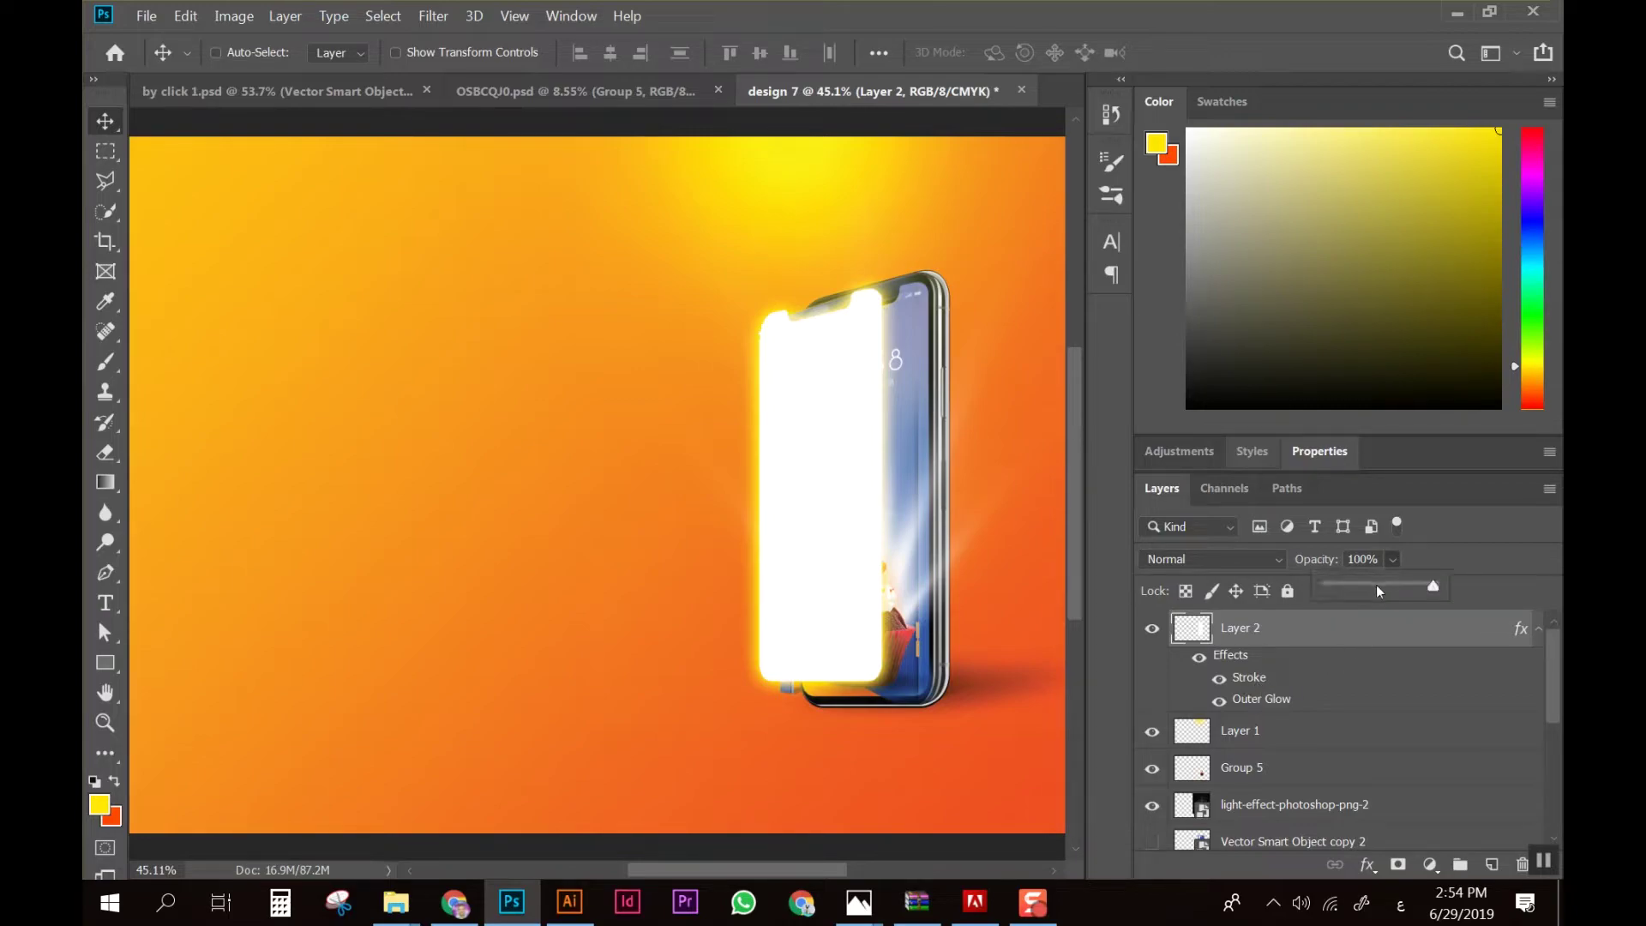
mouse_move(1376, 585)
left_mouse_down()
mouse_move(1346, 590)
mouse_move(1461, 568)
left_mouse_up()
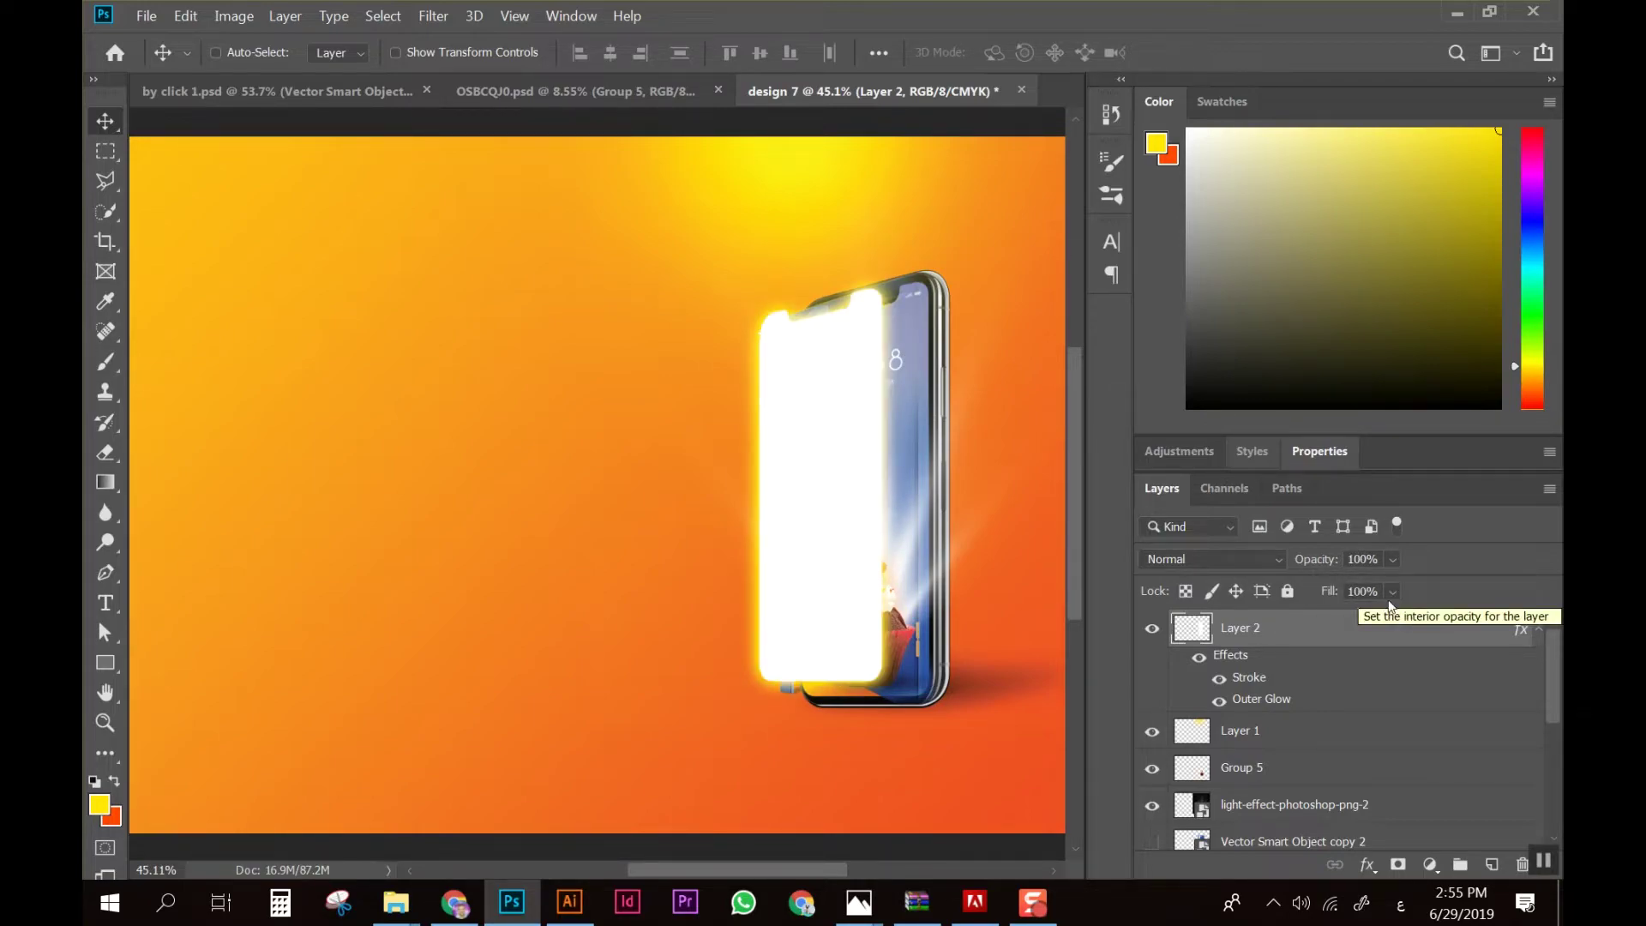
left_click(1392, 592)
left_click(1388, 617)
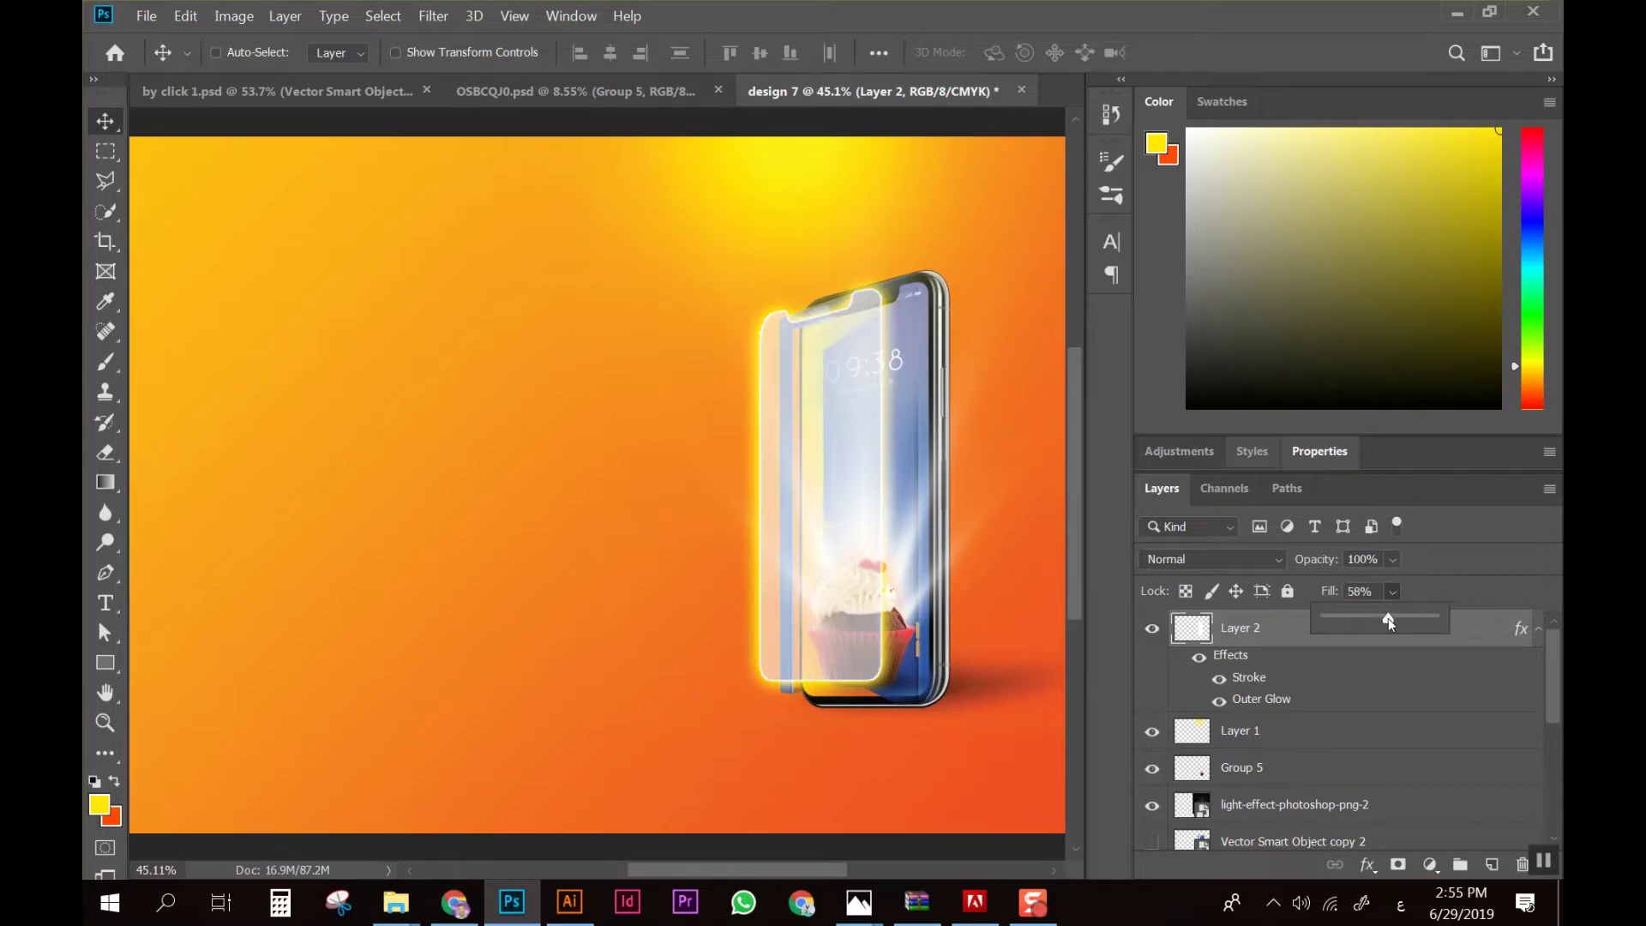
left_click_drag(1385, 619, 1357, 619)
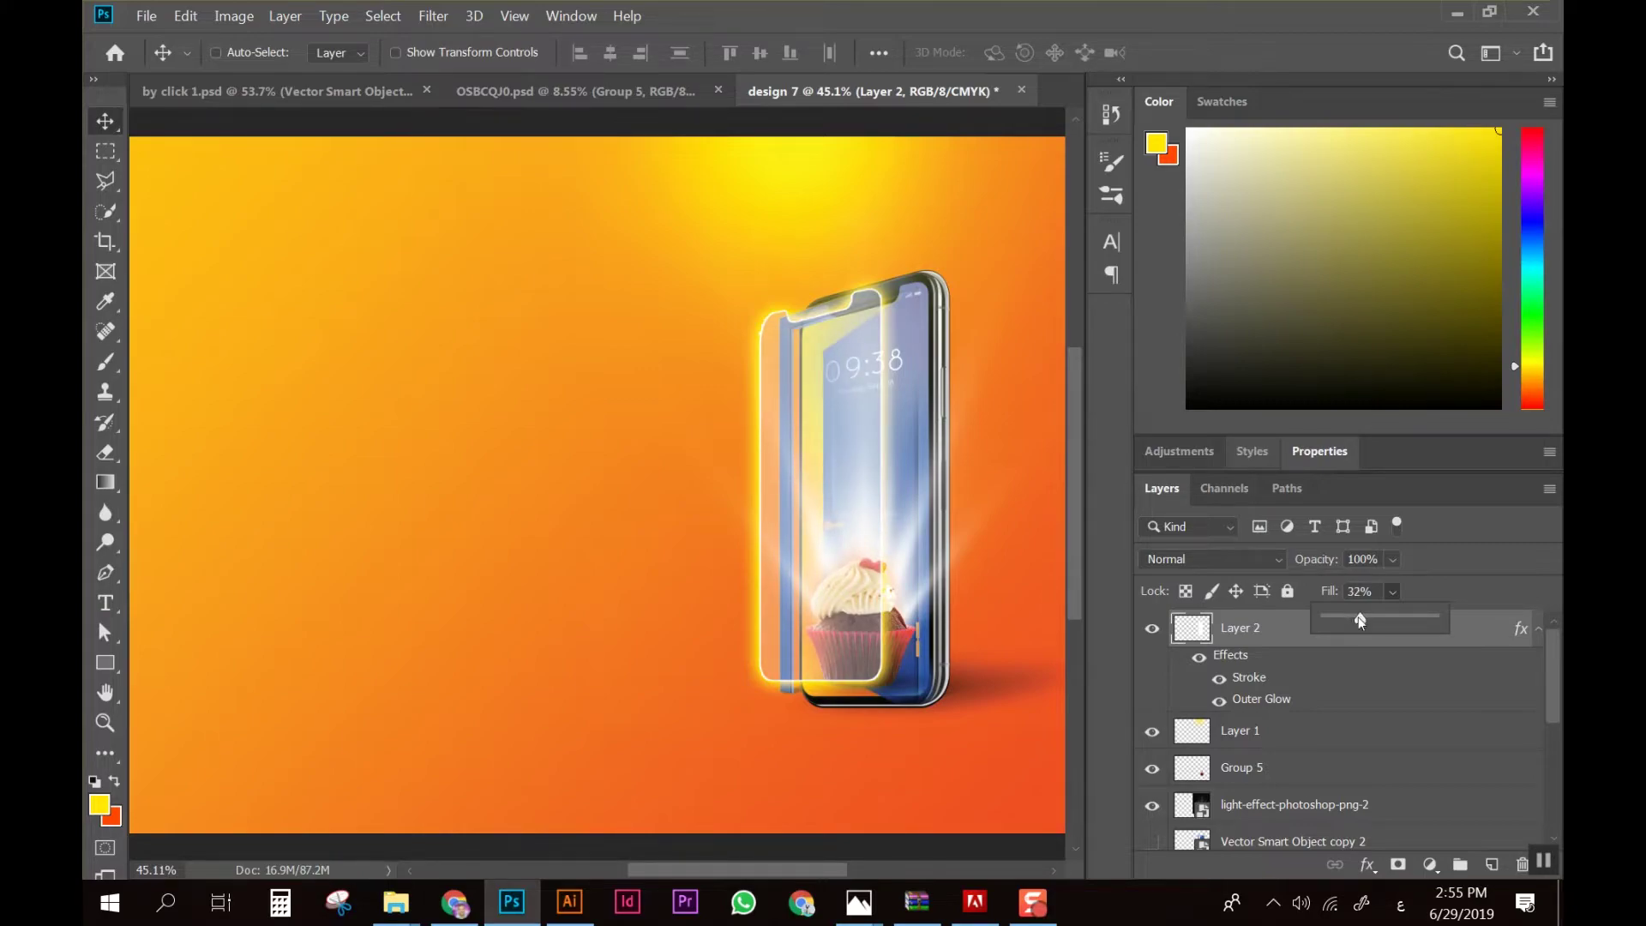
Nudge the glass overlay down slightly and raise Layer 2's fill to 49%
scroll(892, 531, "down", 1)
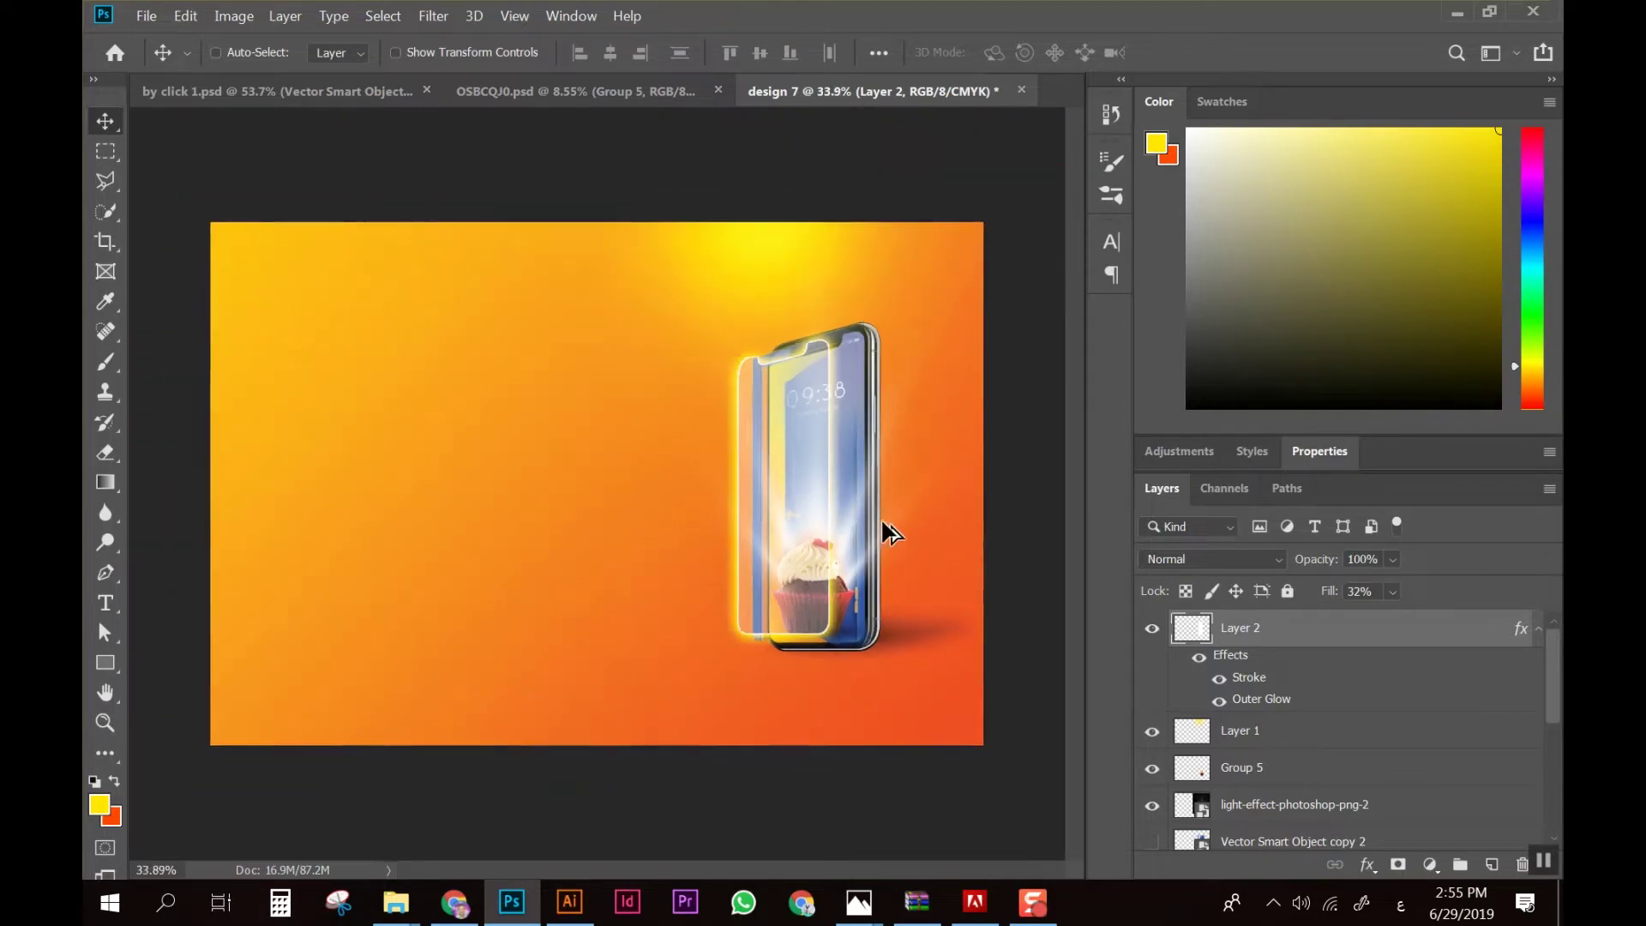
scroll(893, 563, "up", 1)
left_click_drag(866, 573, 853, 574)
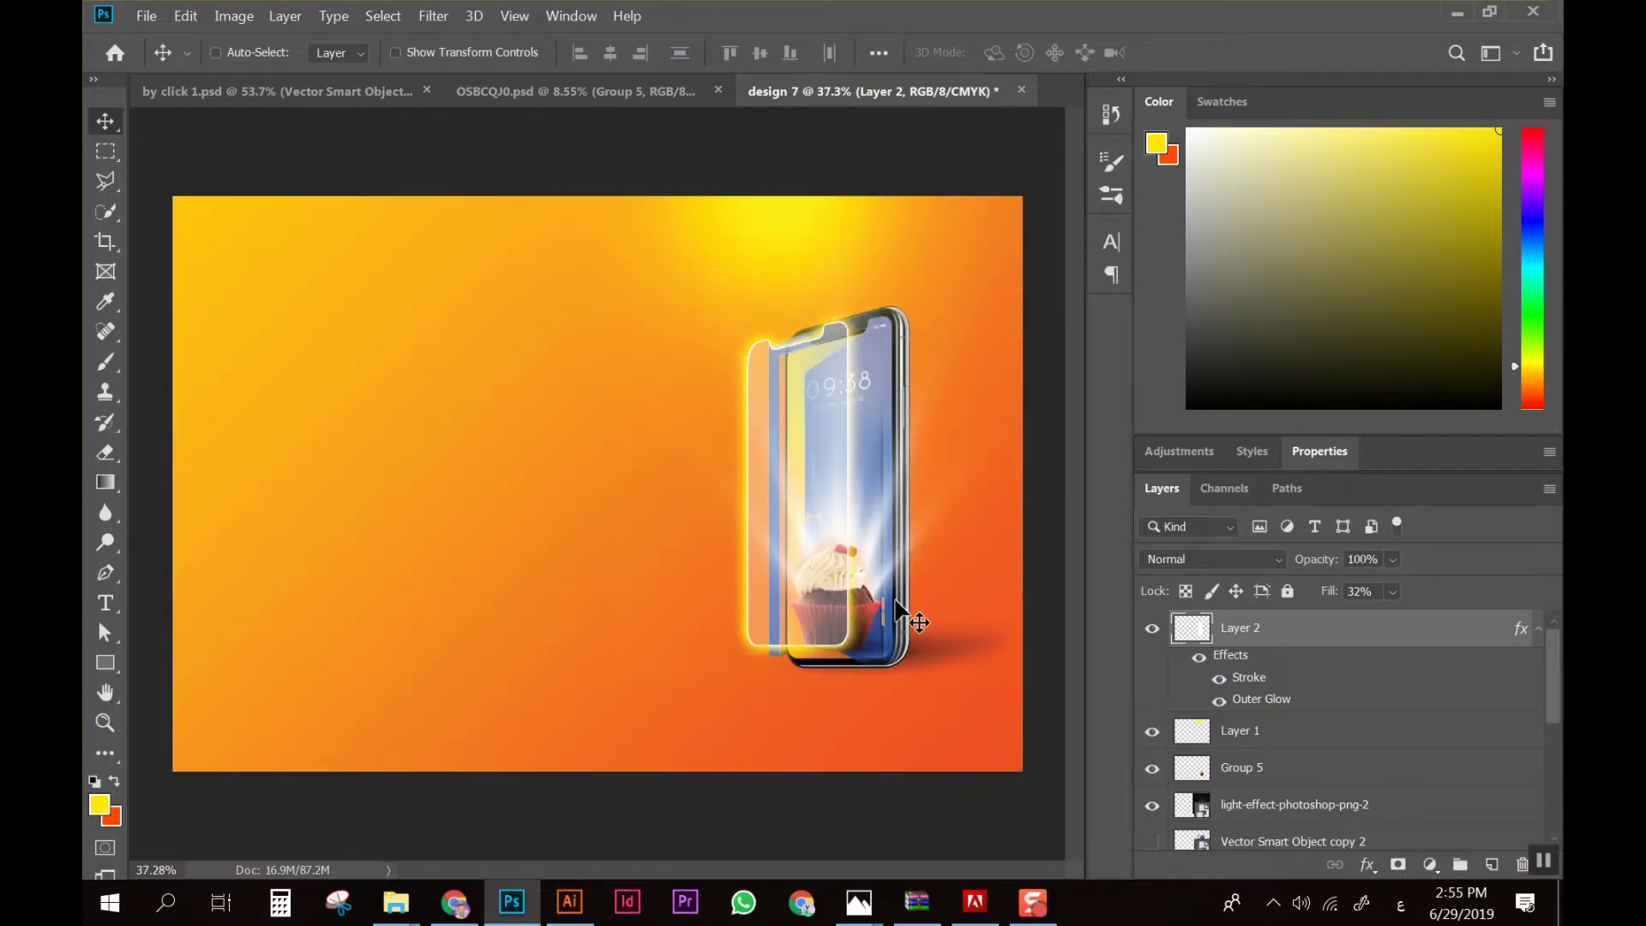
left_click(1394, 591)
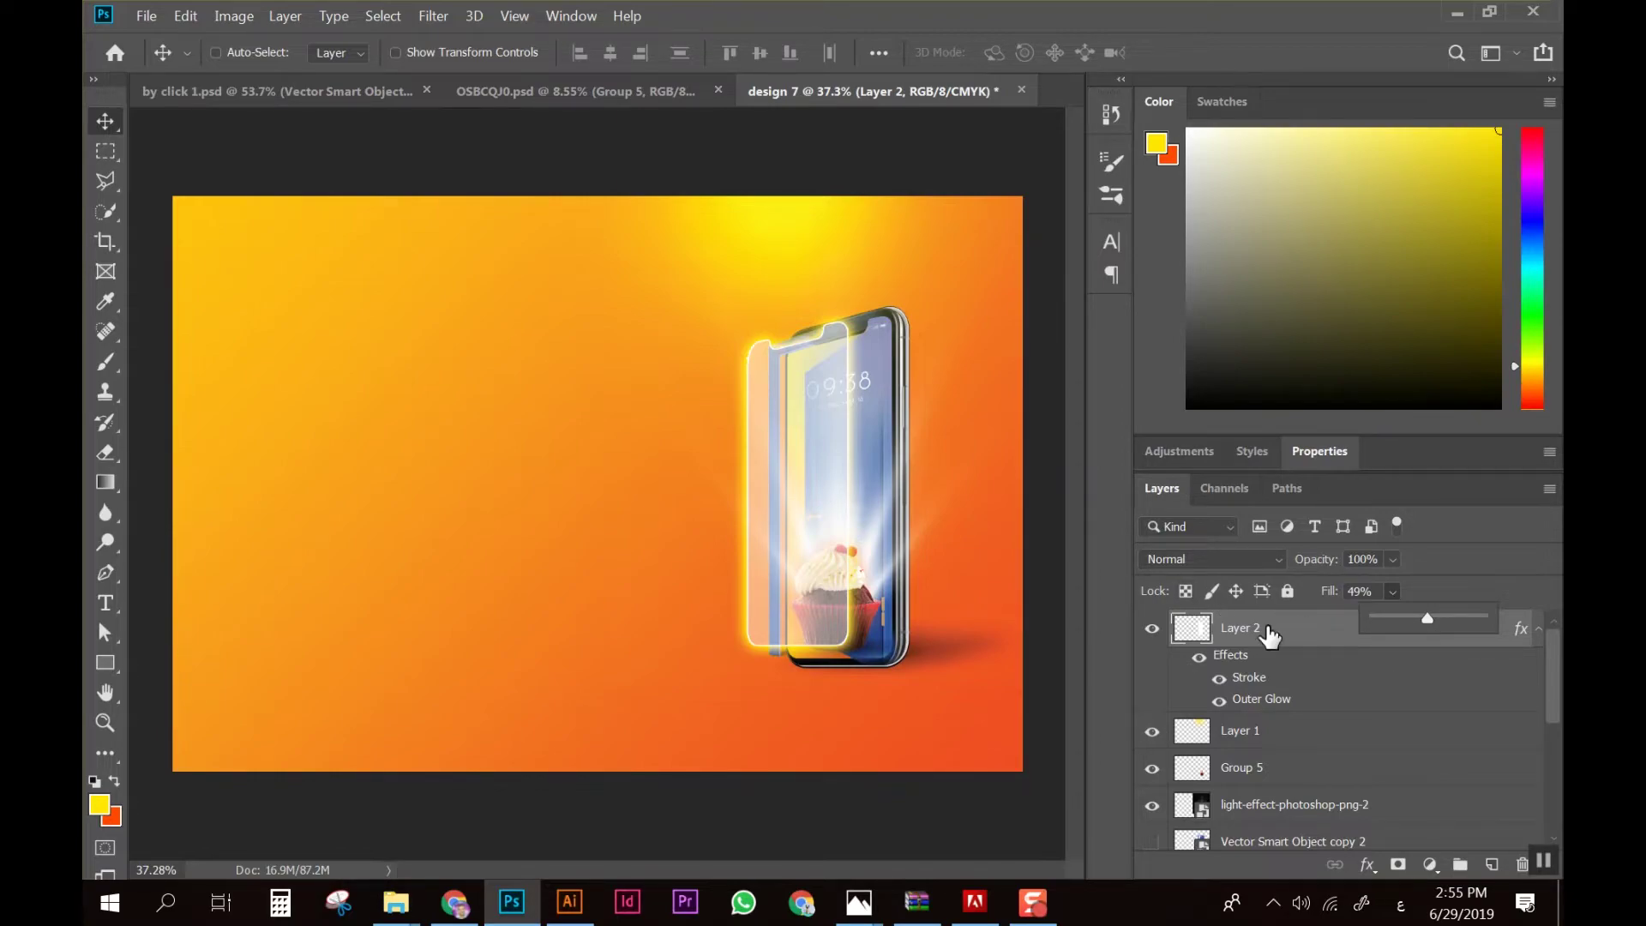
Load the glass overlay's outline as a selection from Layer 2's thumbnail
key("ctrl")
left_click(1198, 634, "ctrl")
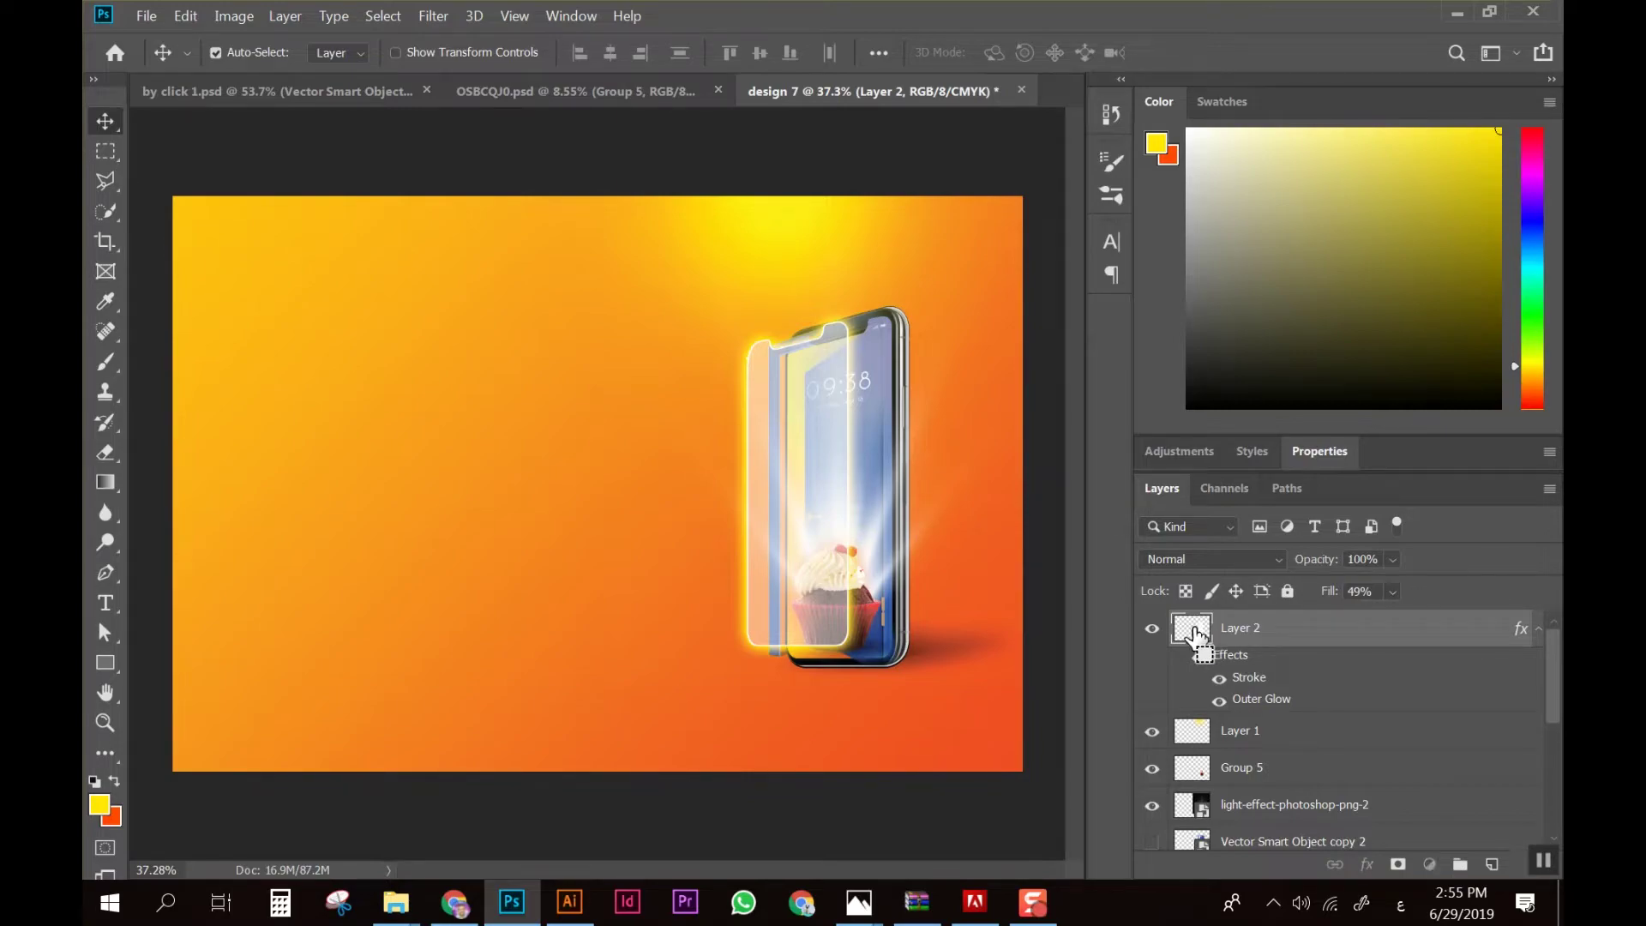
scroll(883, 552, "up", 1)
left_click_drag(901, 563, 843, 612)
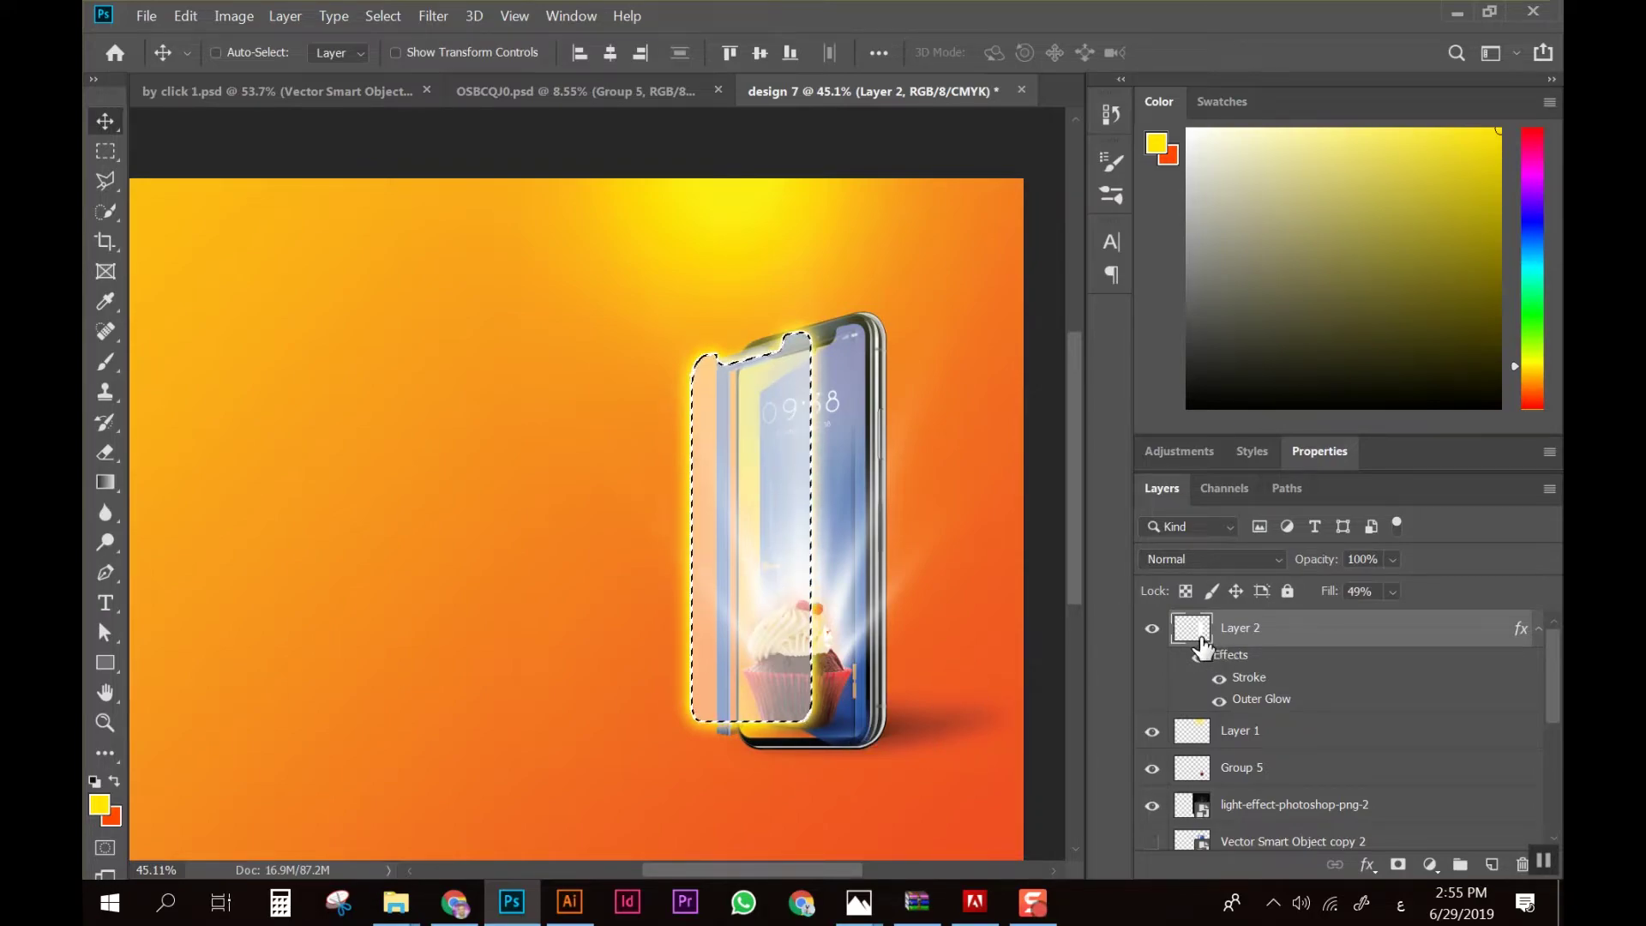
On a new Layer 4, set up a Foreground to Transparent gradient with both stops white
left_click(1492, 864)
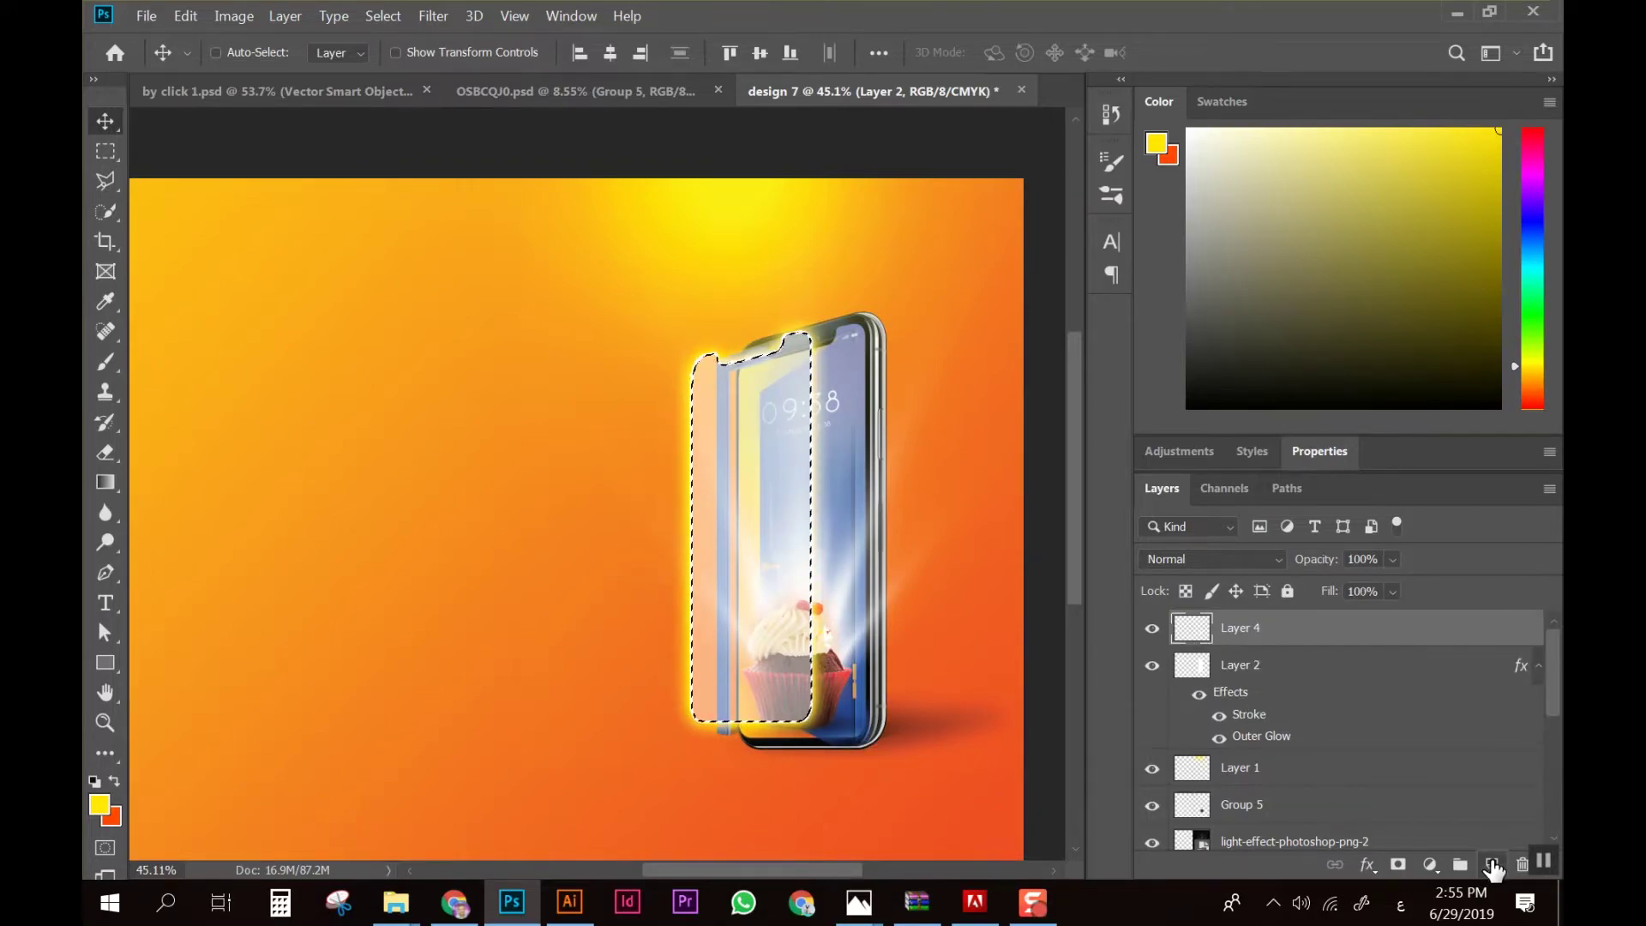
left_click(105, 481)
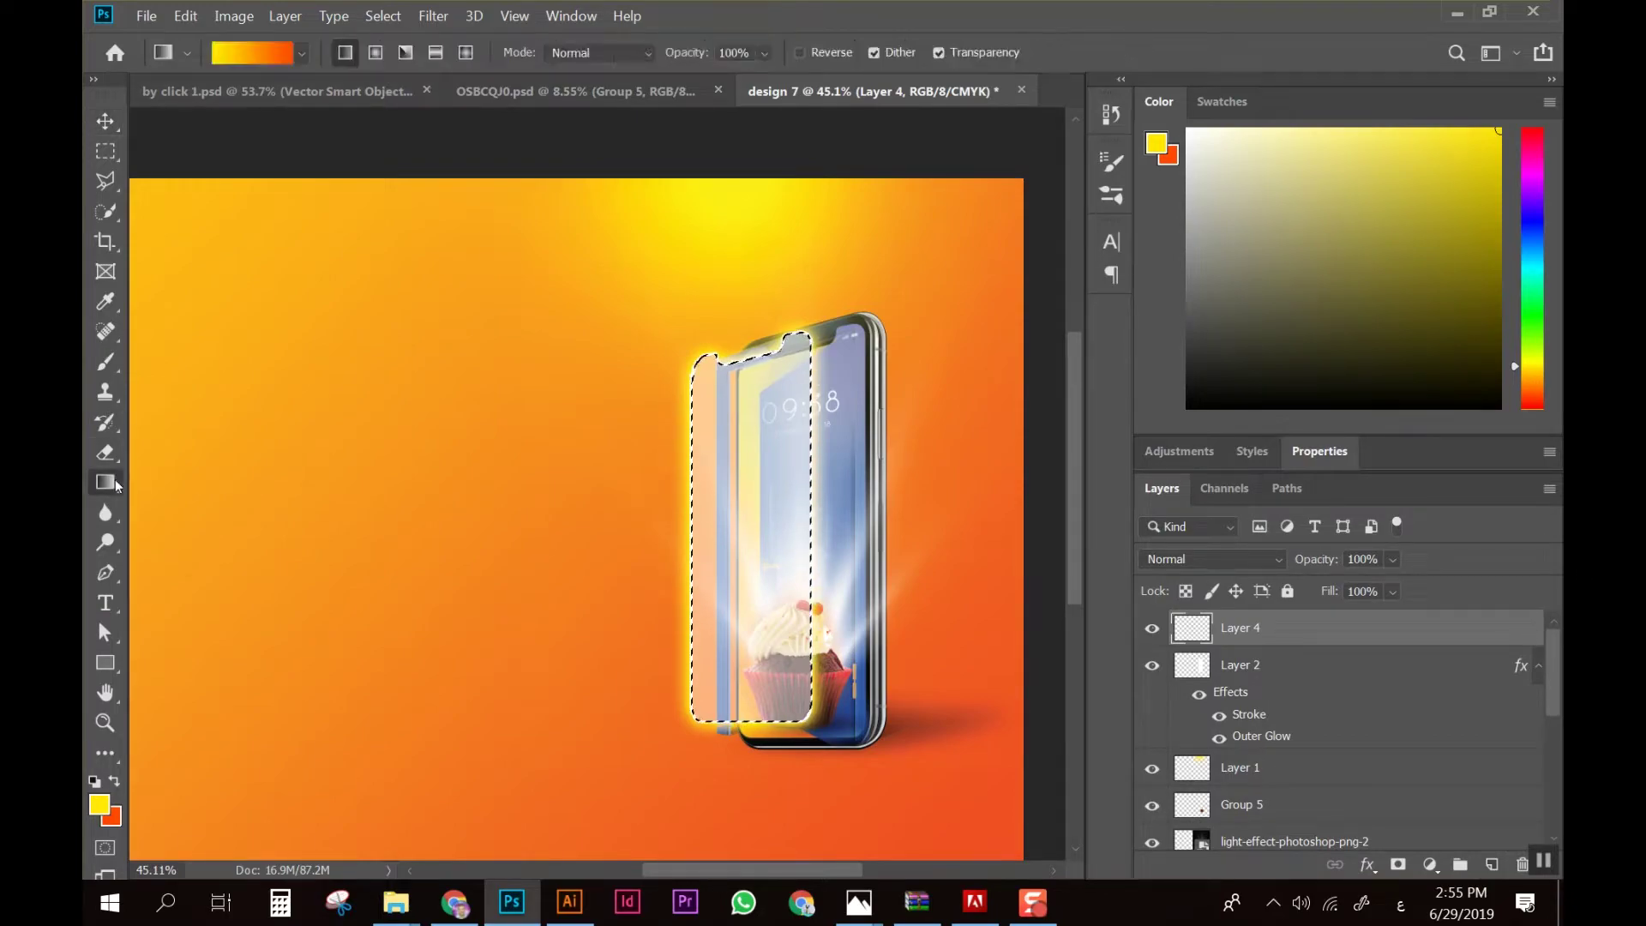
left_click(257, 53)
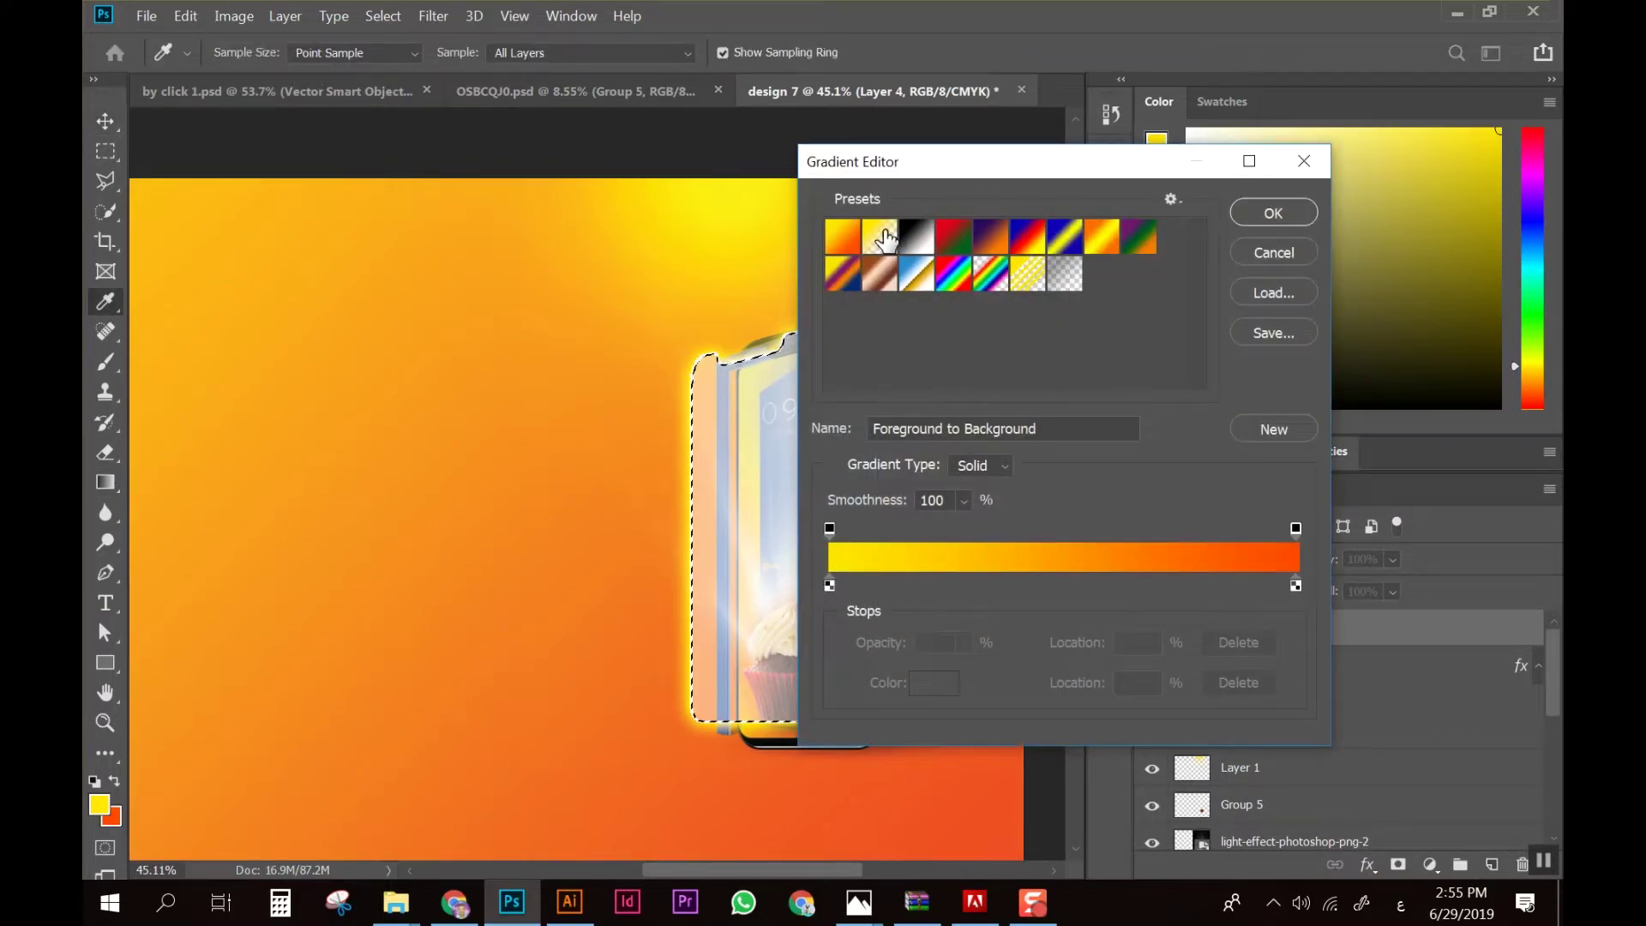
left_click(883, 239)
double_click(829, 588)
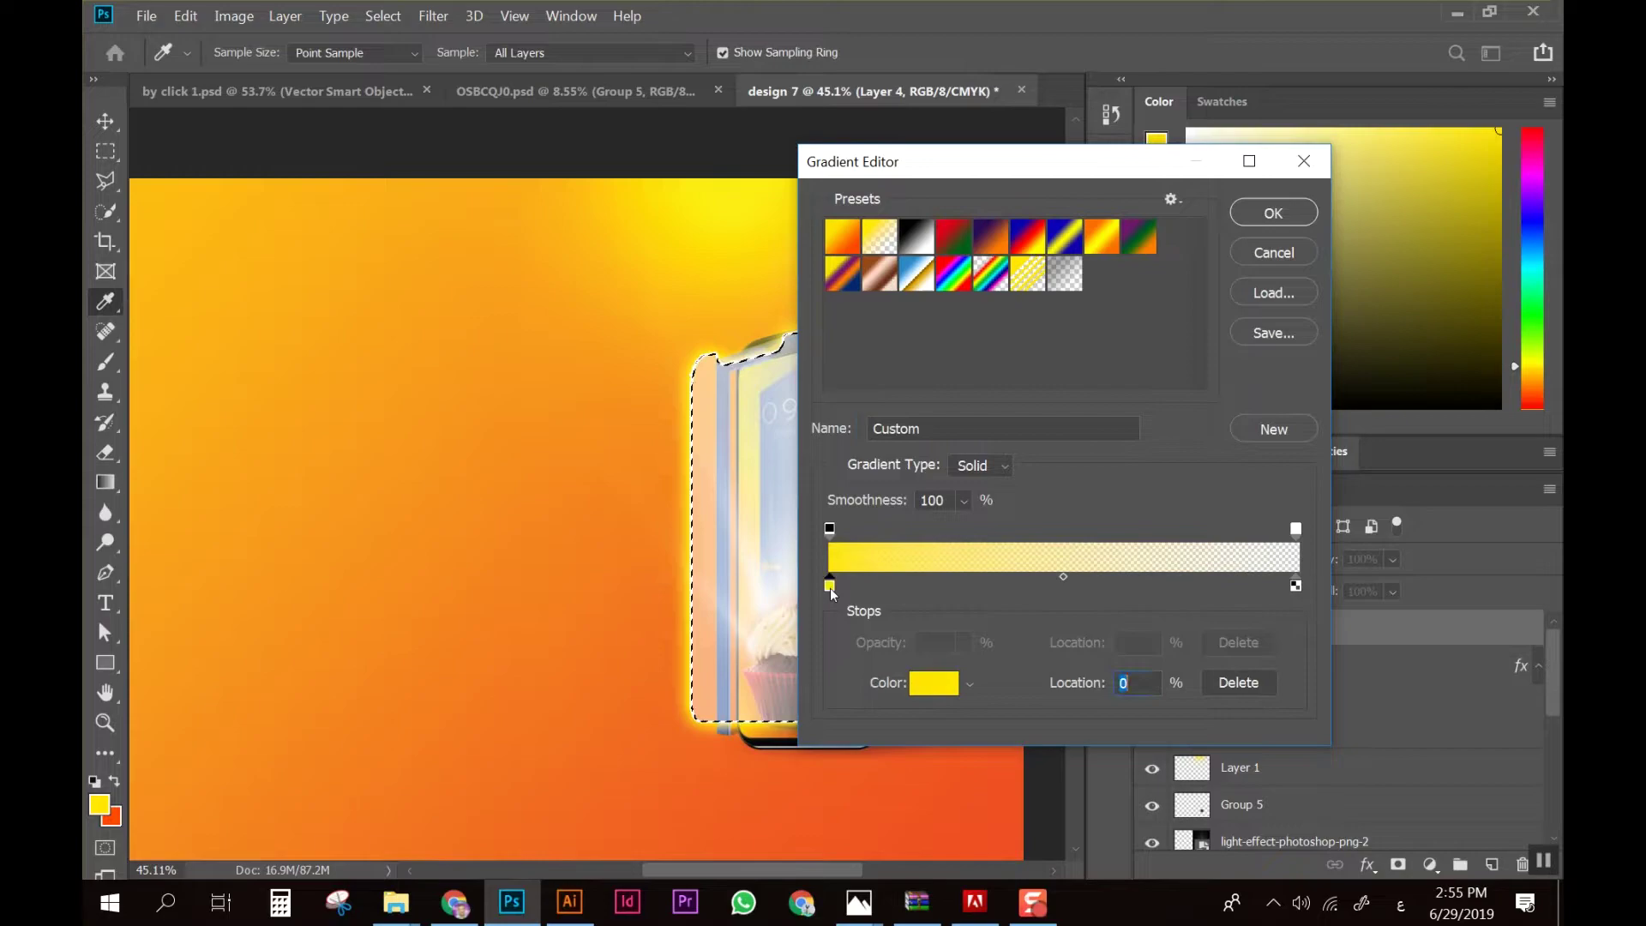
left_click_drag(470, 460, 203, 421)
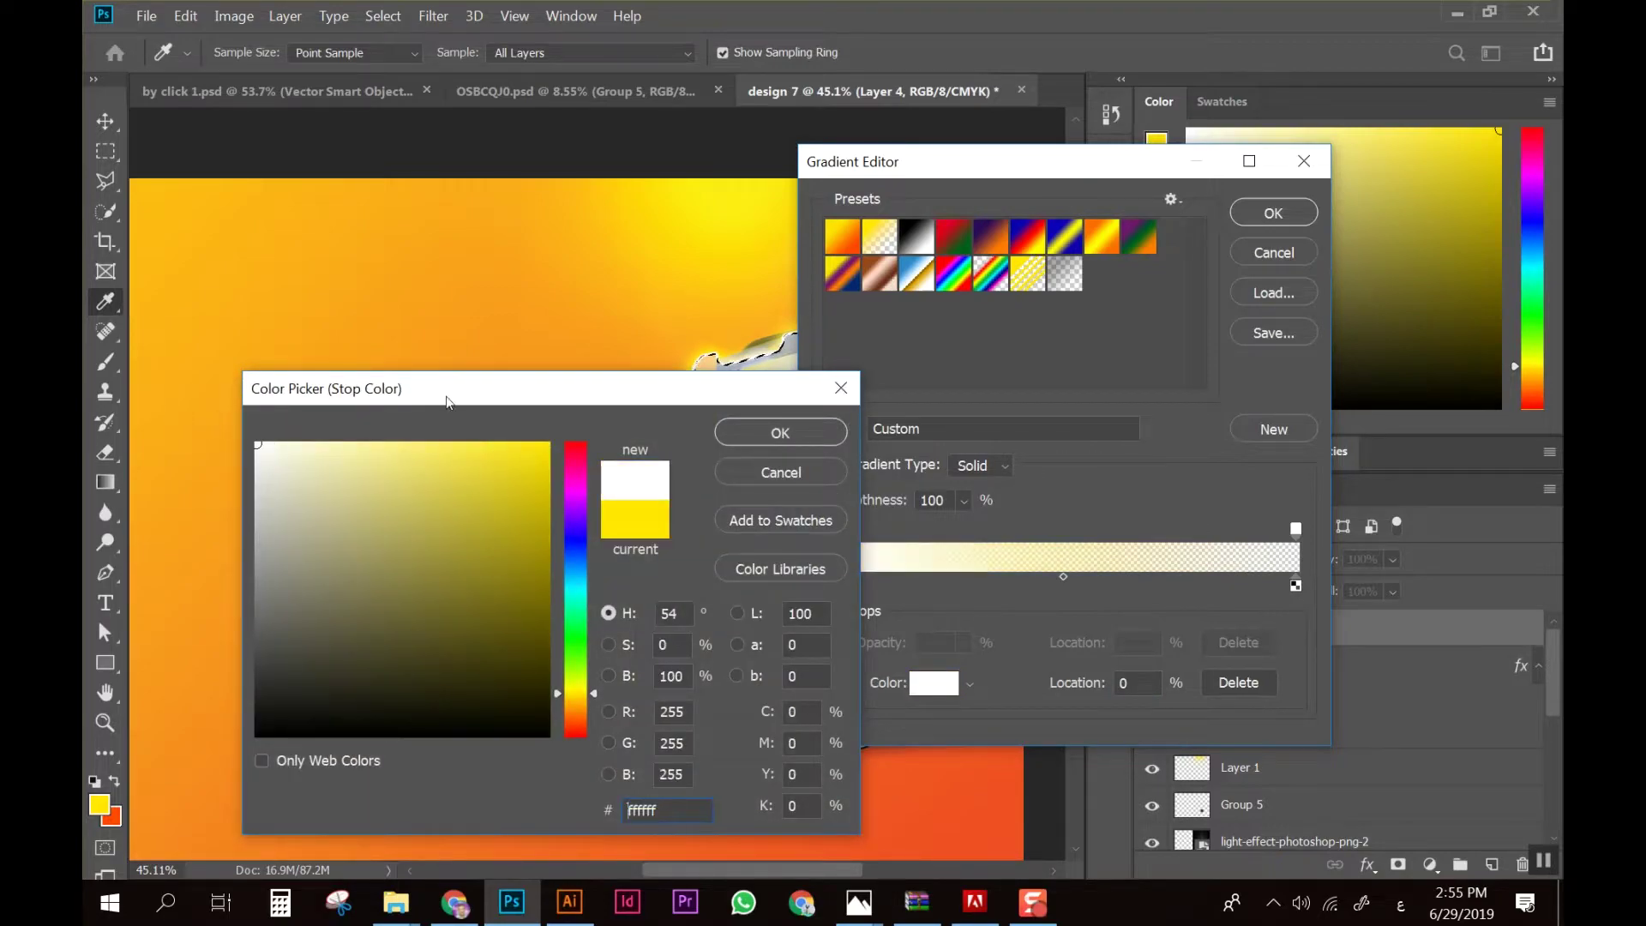
left_click(780, 433)
left_click(1295, 587)
double_click(1295, 586)
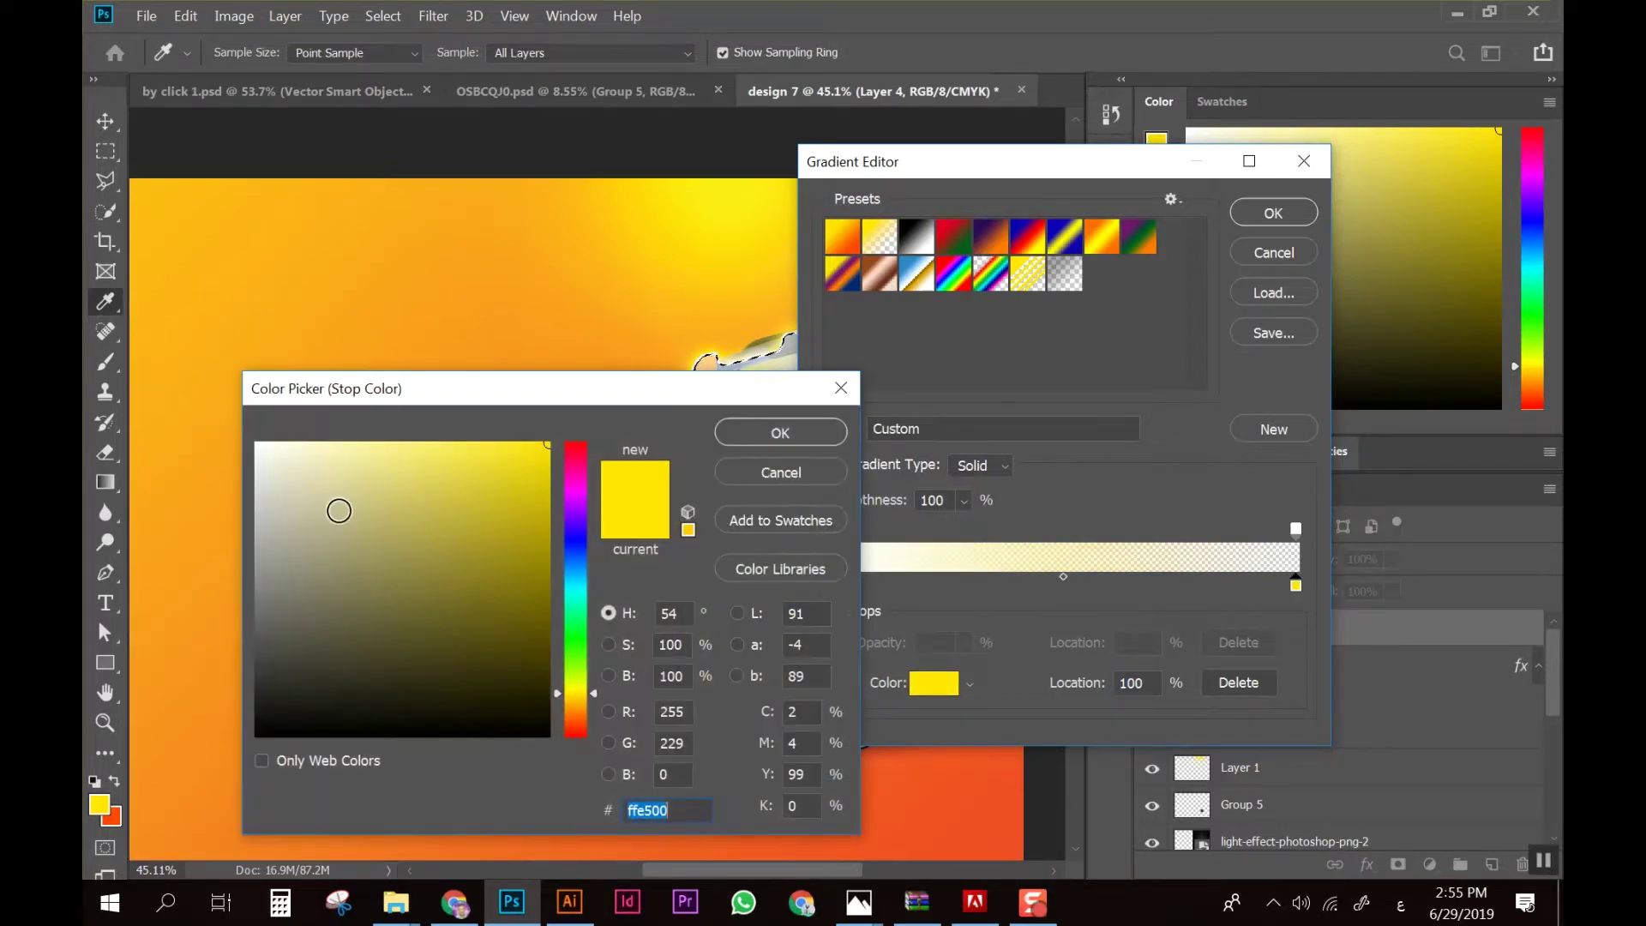
left_click_drag(347, 514, 218, 426)
left_click(805, 437)
left_click(1270, 213)
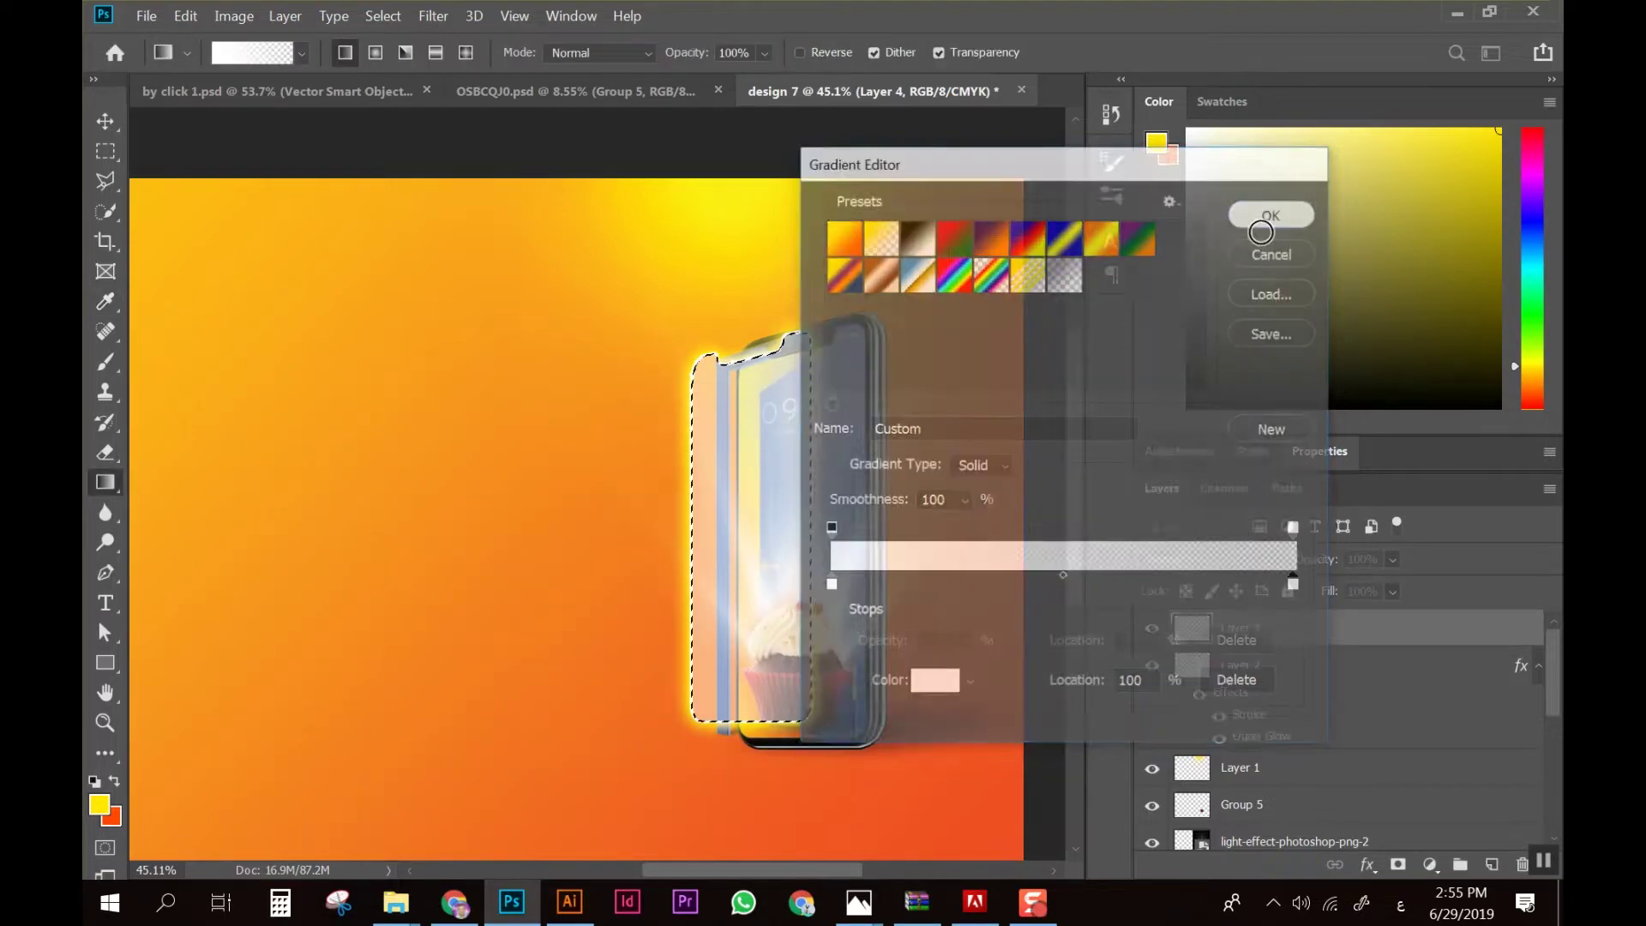
Draw the white gradient inside the glass selection, redoing until it fades downward
left_click_drag(774, 463, 732, 671)
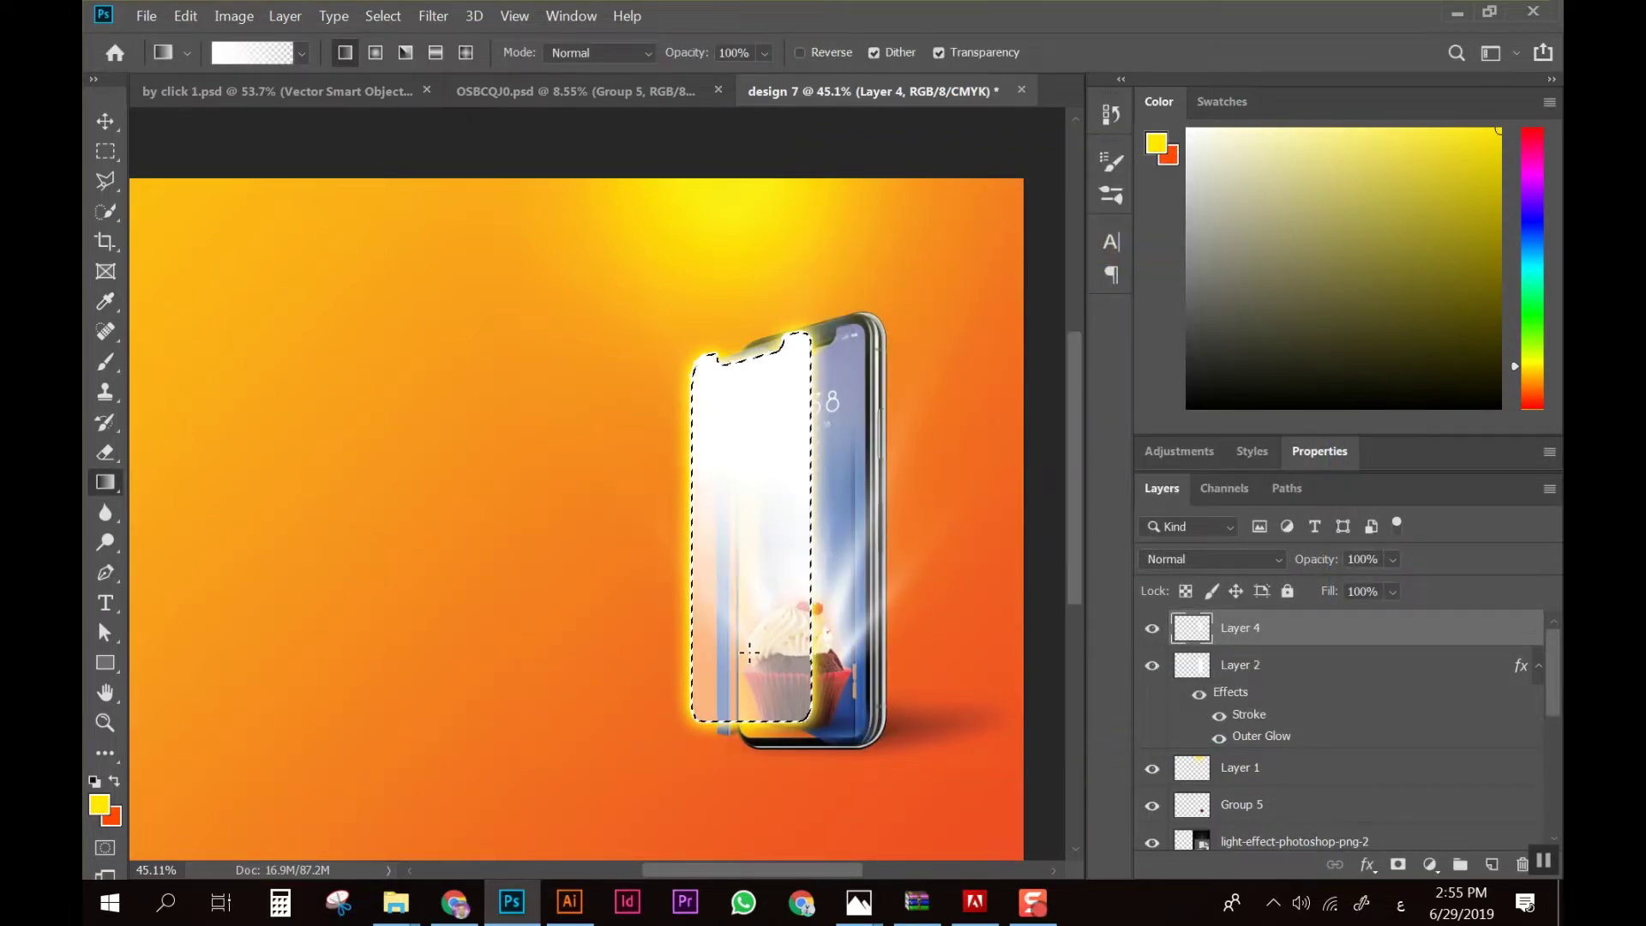
left_click_drag(749, 434, 768, 542)
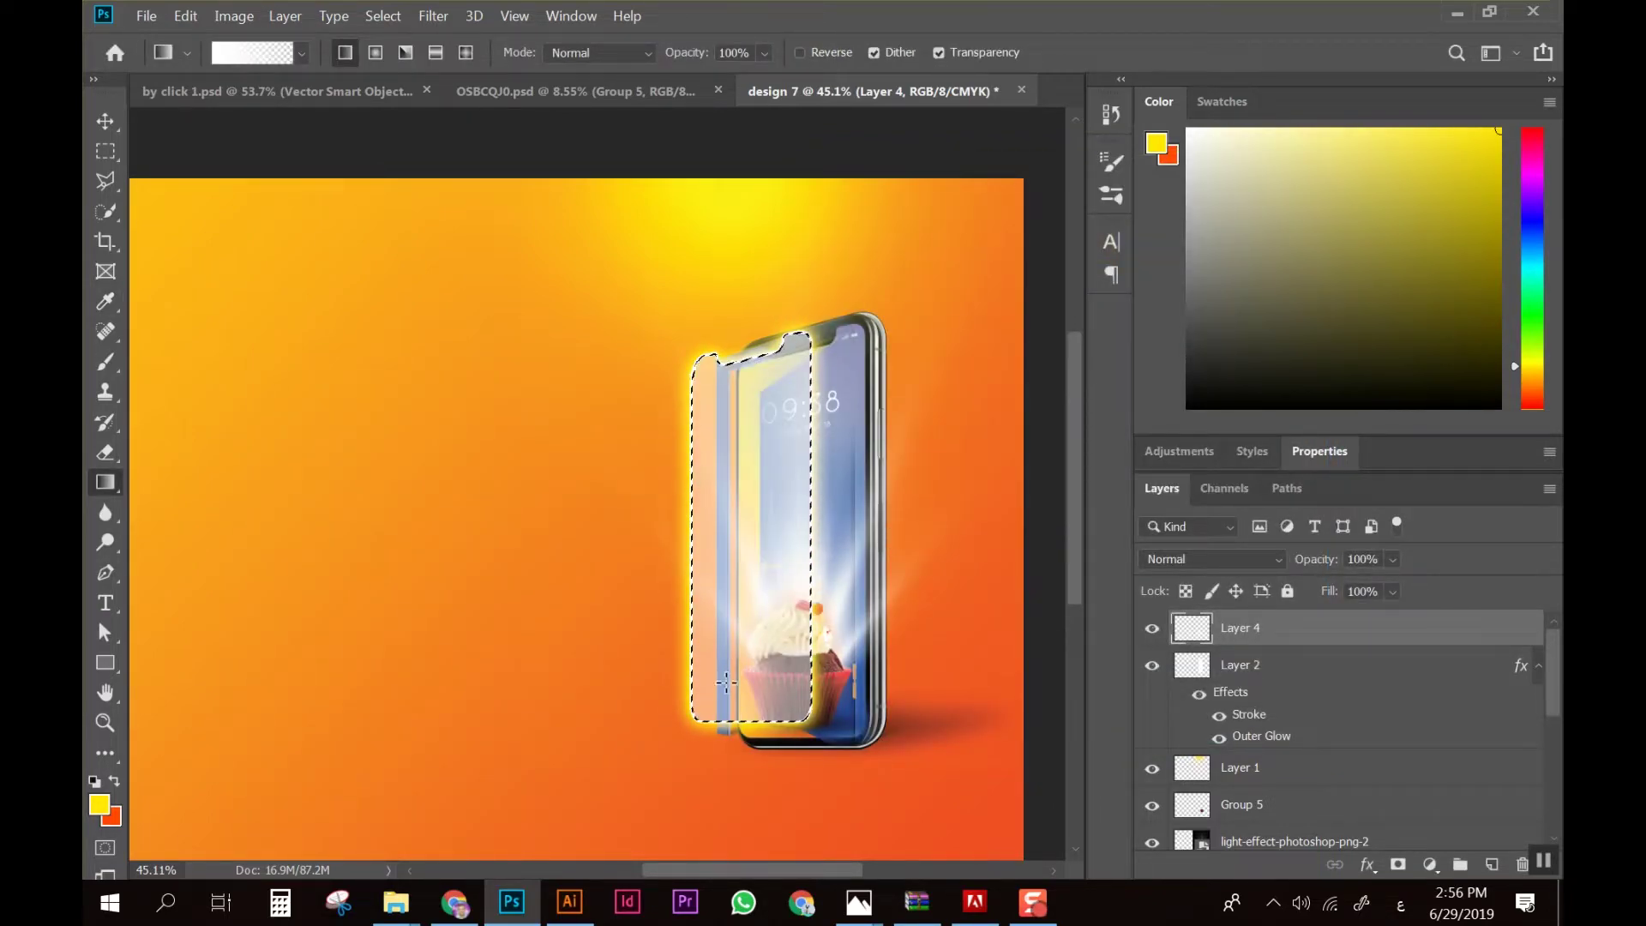
key("ctrl+z")
left_click_drag(703, 722, 771, 539)
key("ctrl+z")
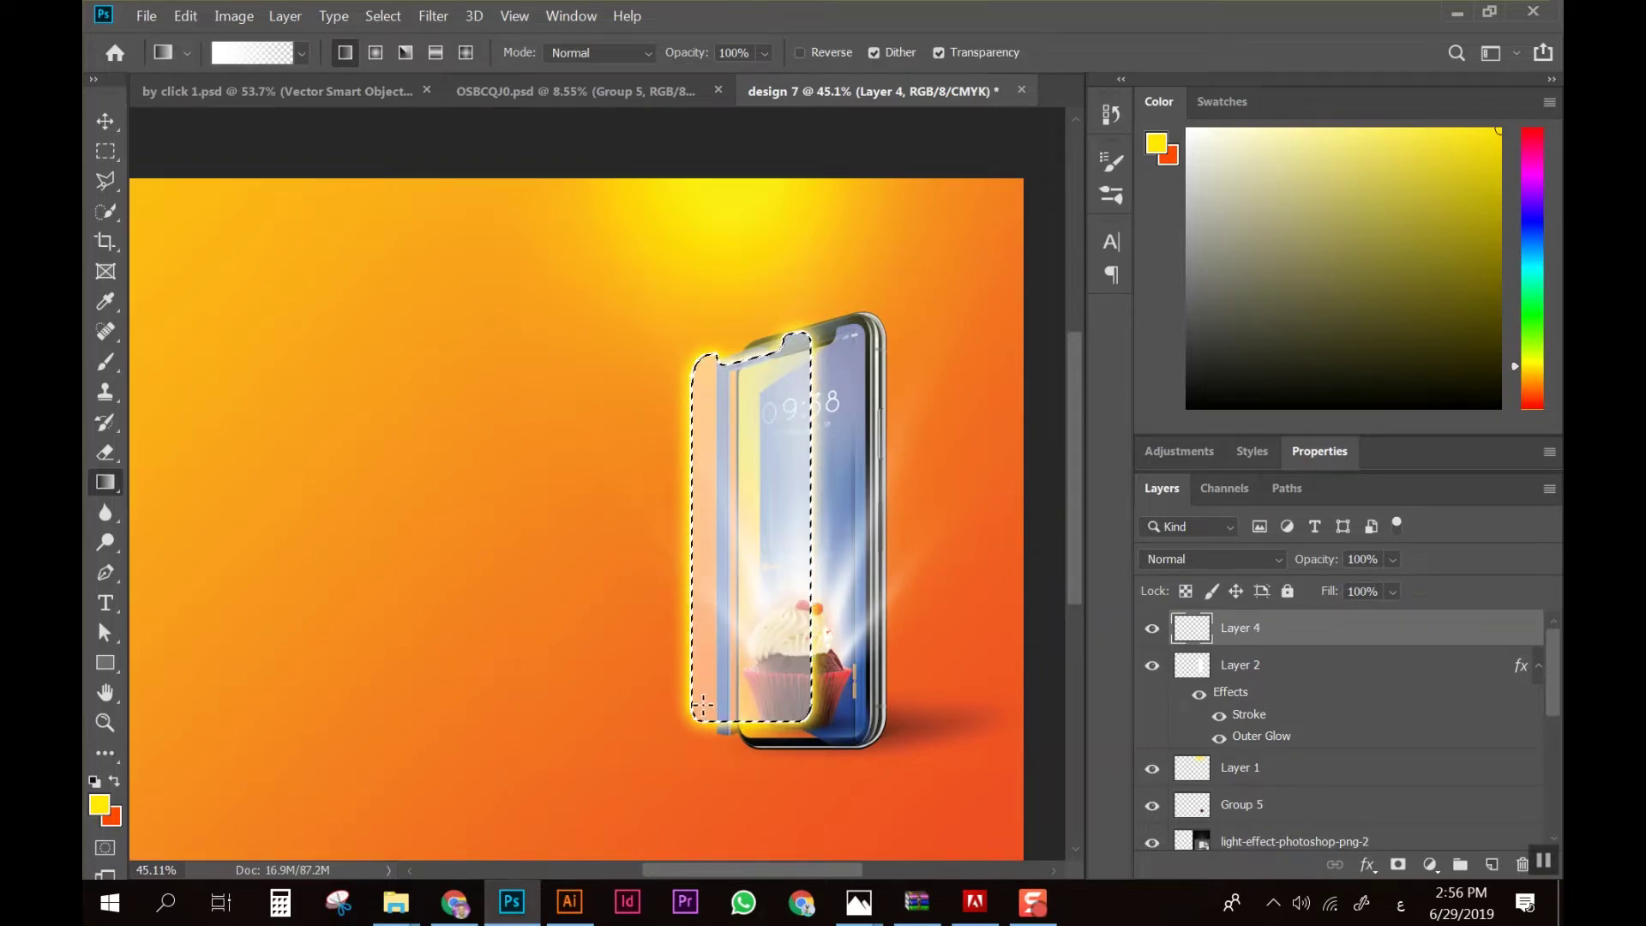
left_click_drag(703, 709, 794, 581)
key("ctrl+z")
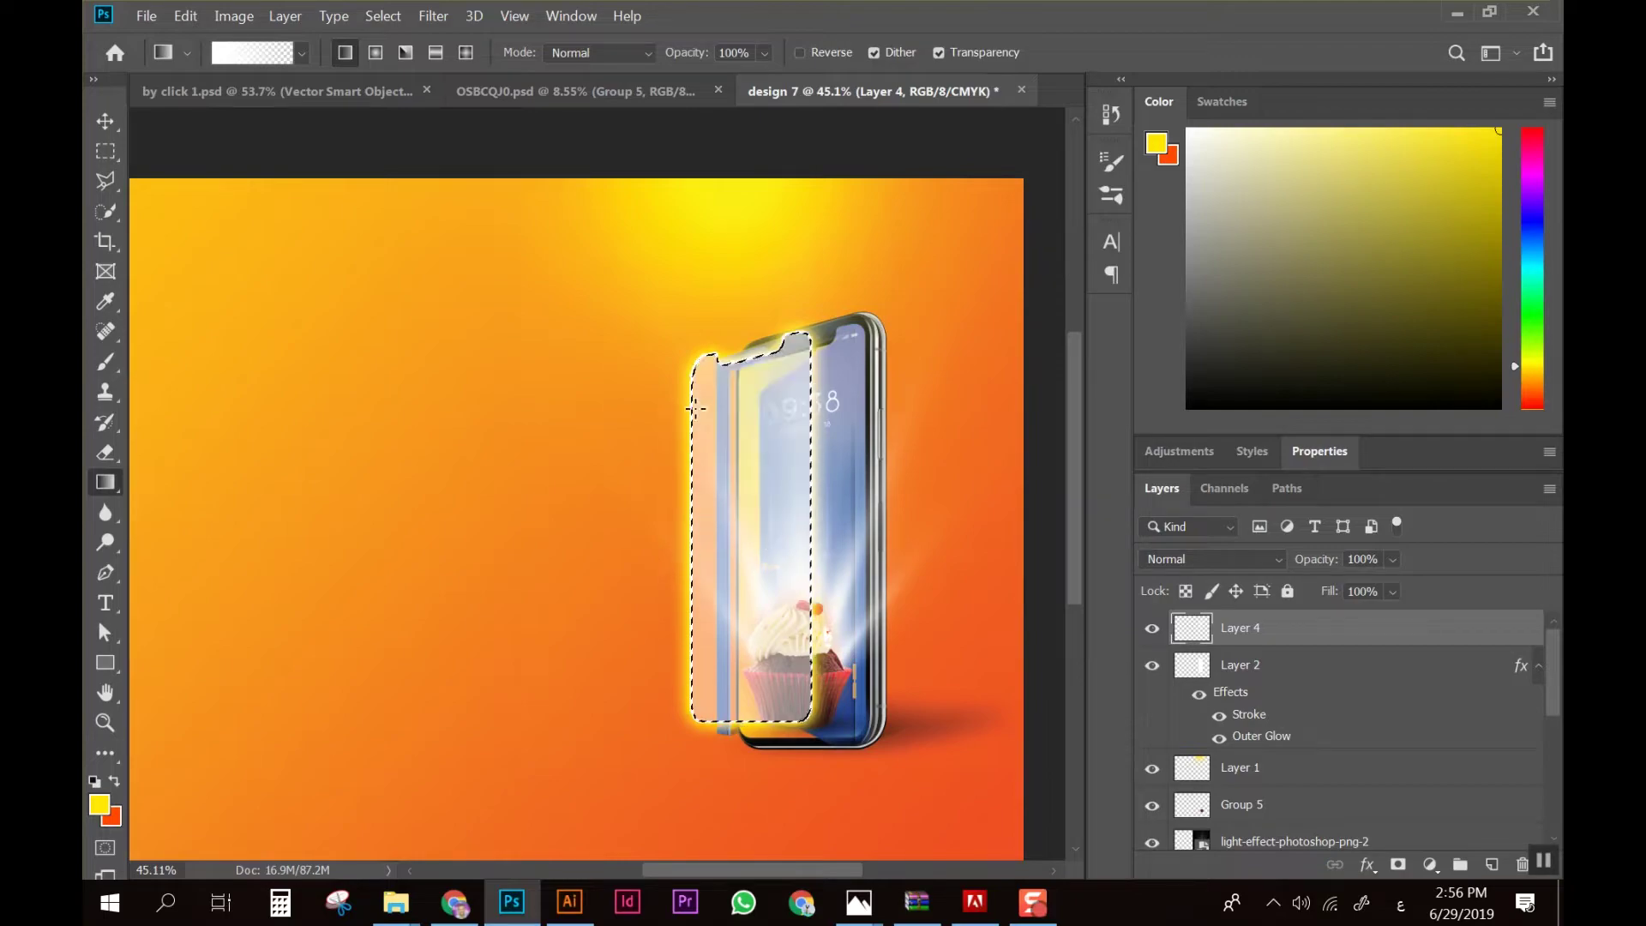
left_click_drag(672, 369, 810, 581)
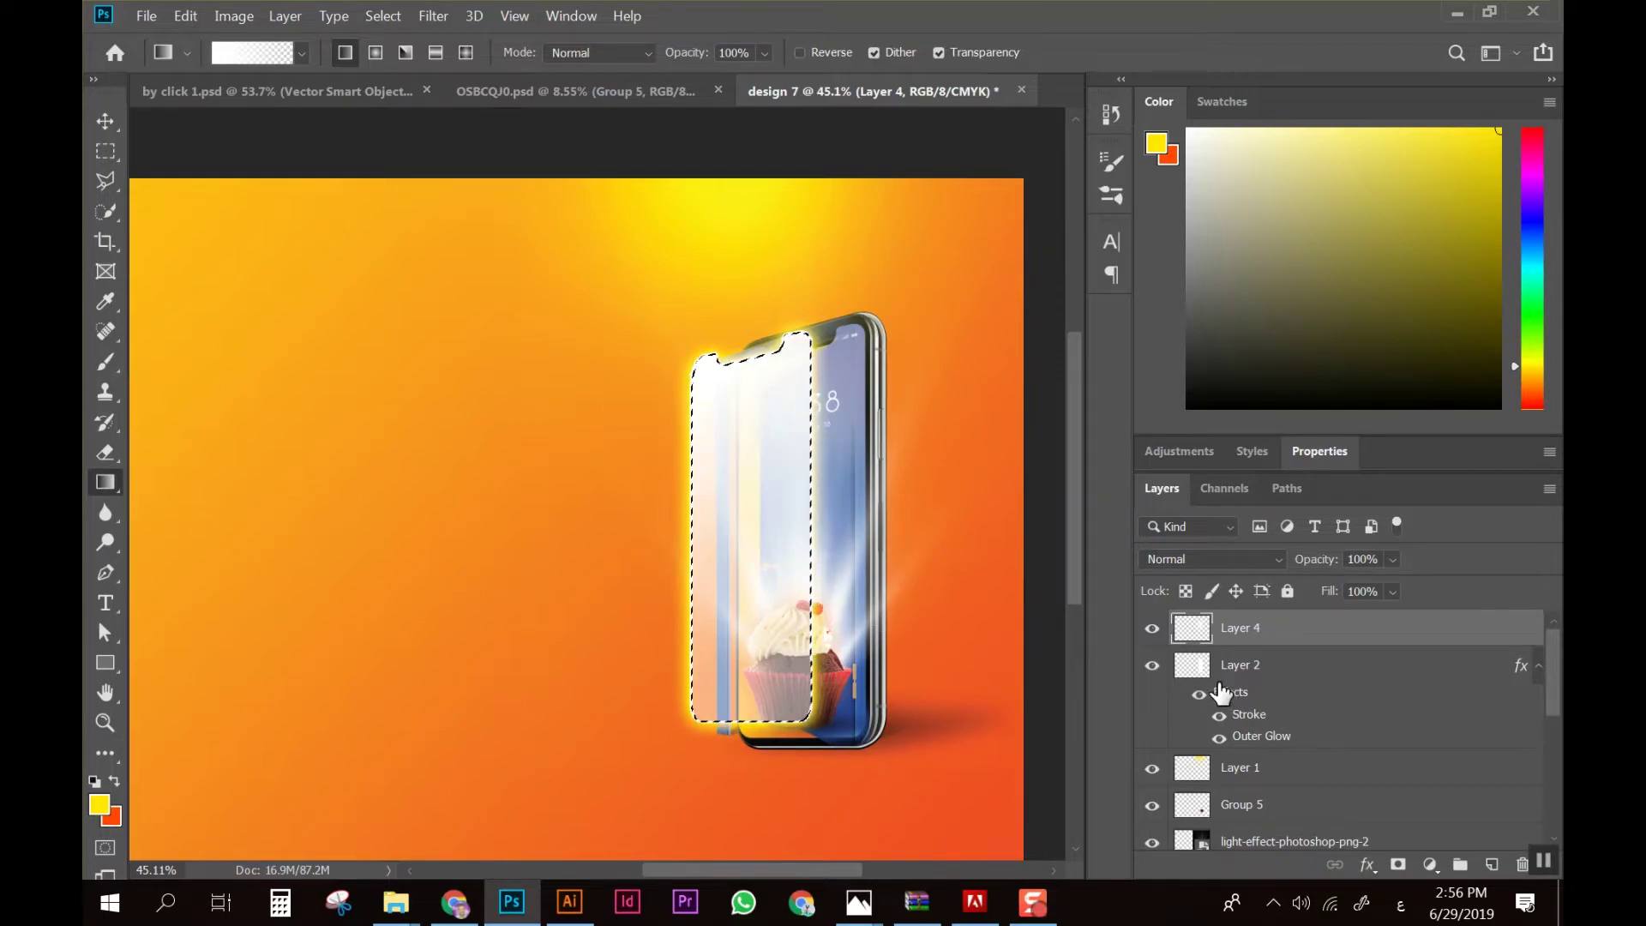
left_click(1264, 677)
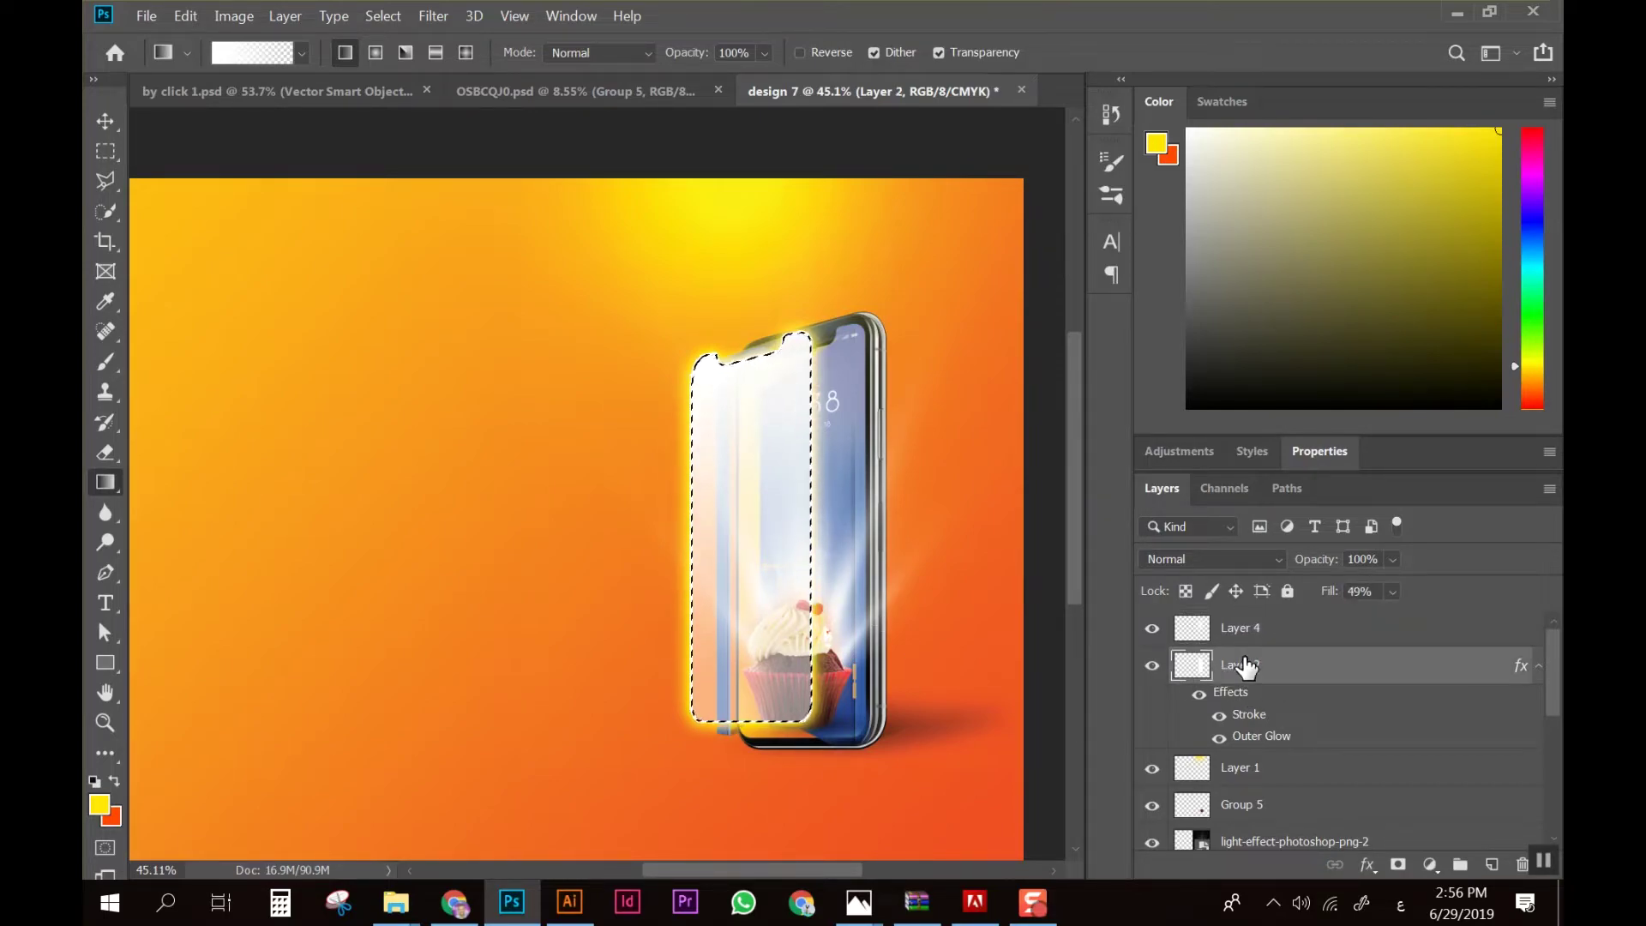
Deselect, lower Layer 2's fill to 28%, and reload the glass selection with Layer 4 active
key("ctrl+d")
mouse_move(1403, 619)
left_mouse_down()
mouse_move(1372, 620)
mouse_move(1392, 625)
left_mouse_up()
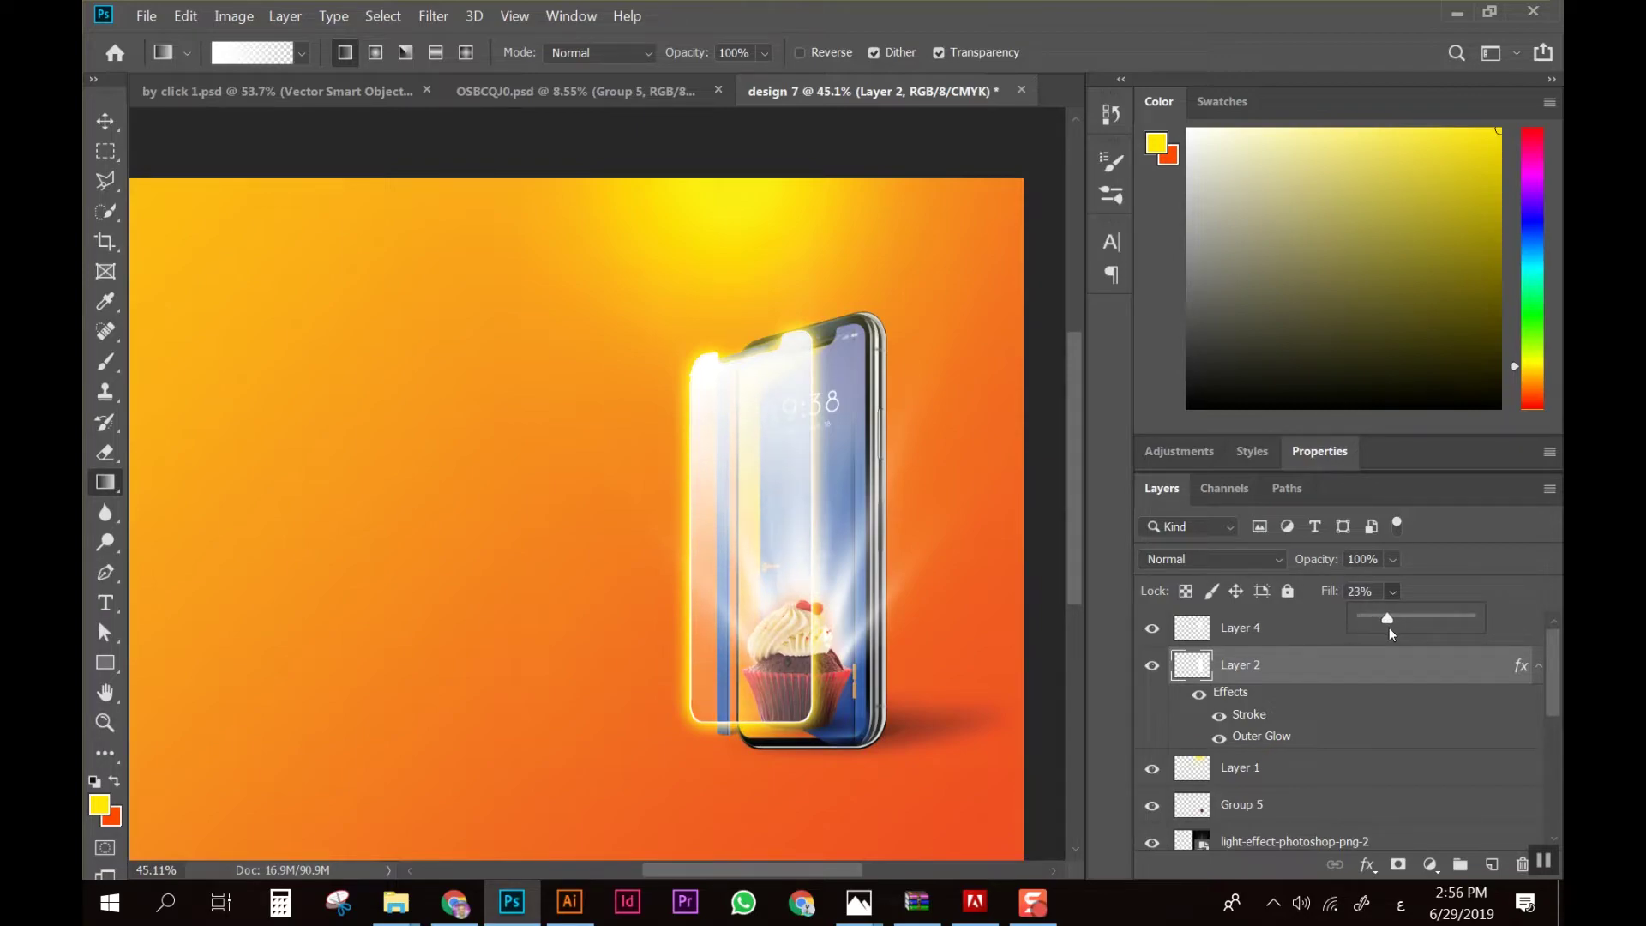
left_click(1310, 634)
left_click(1152, 628)
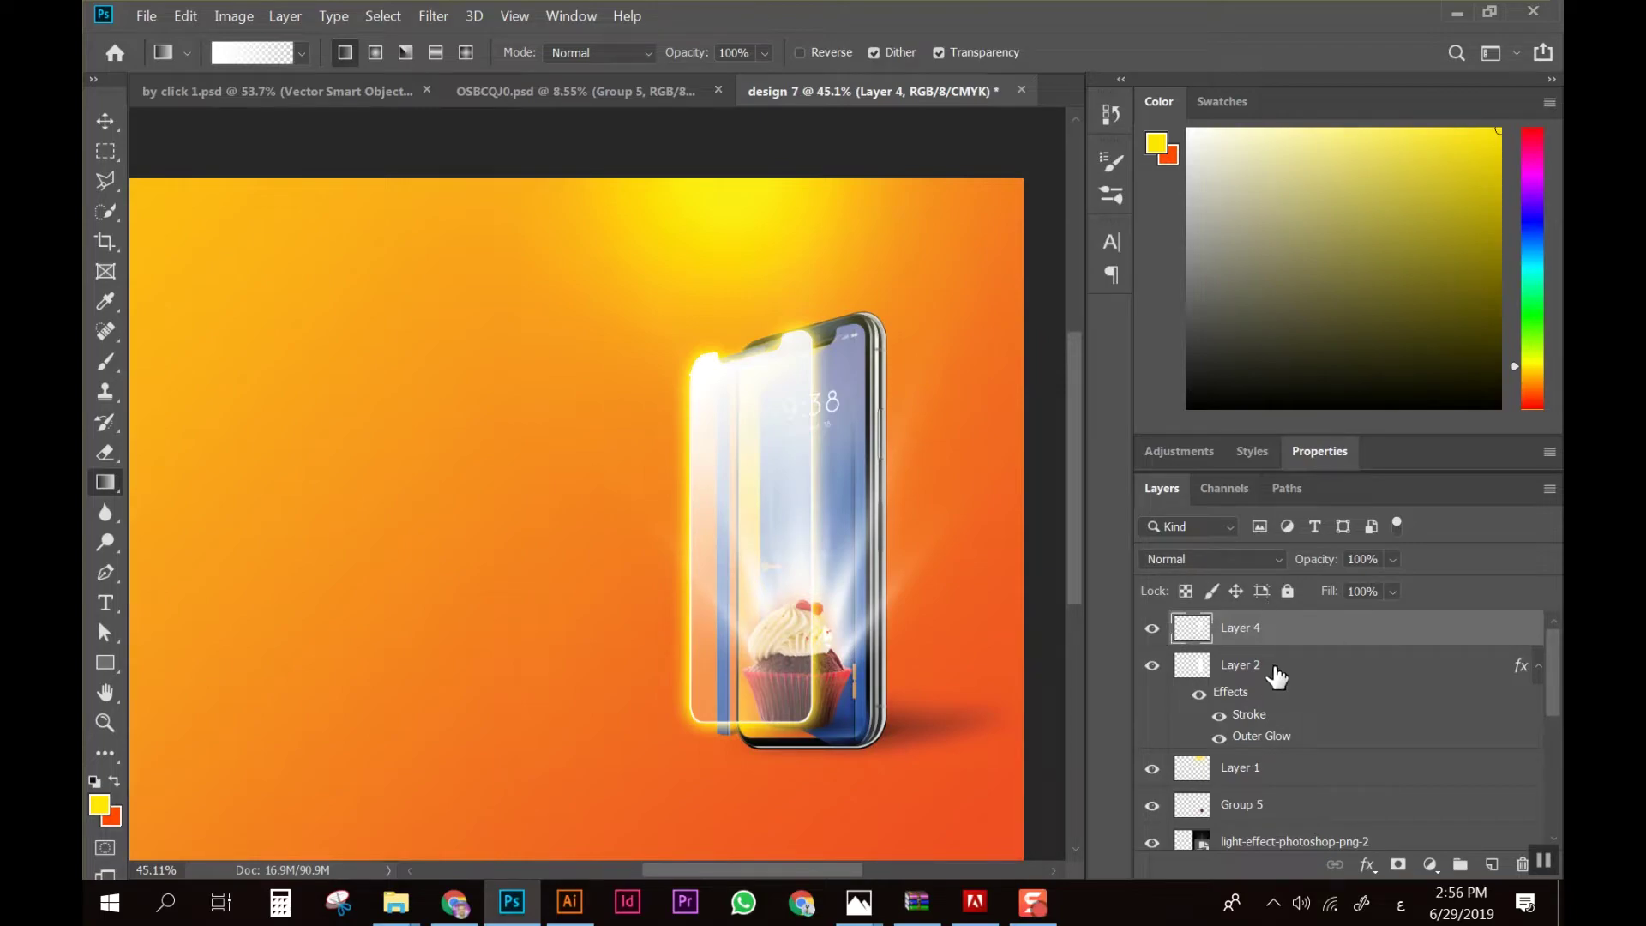
left_click(1228, 667)
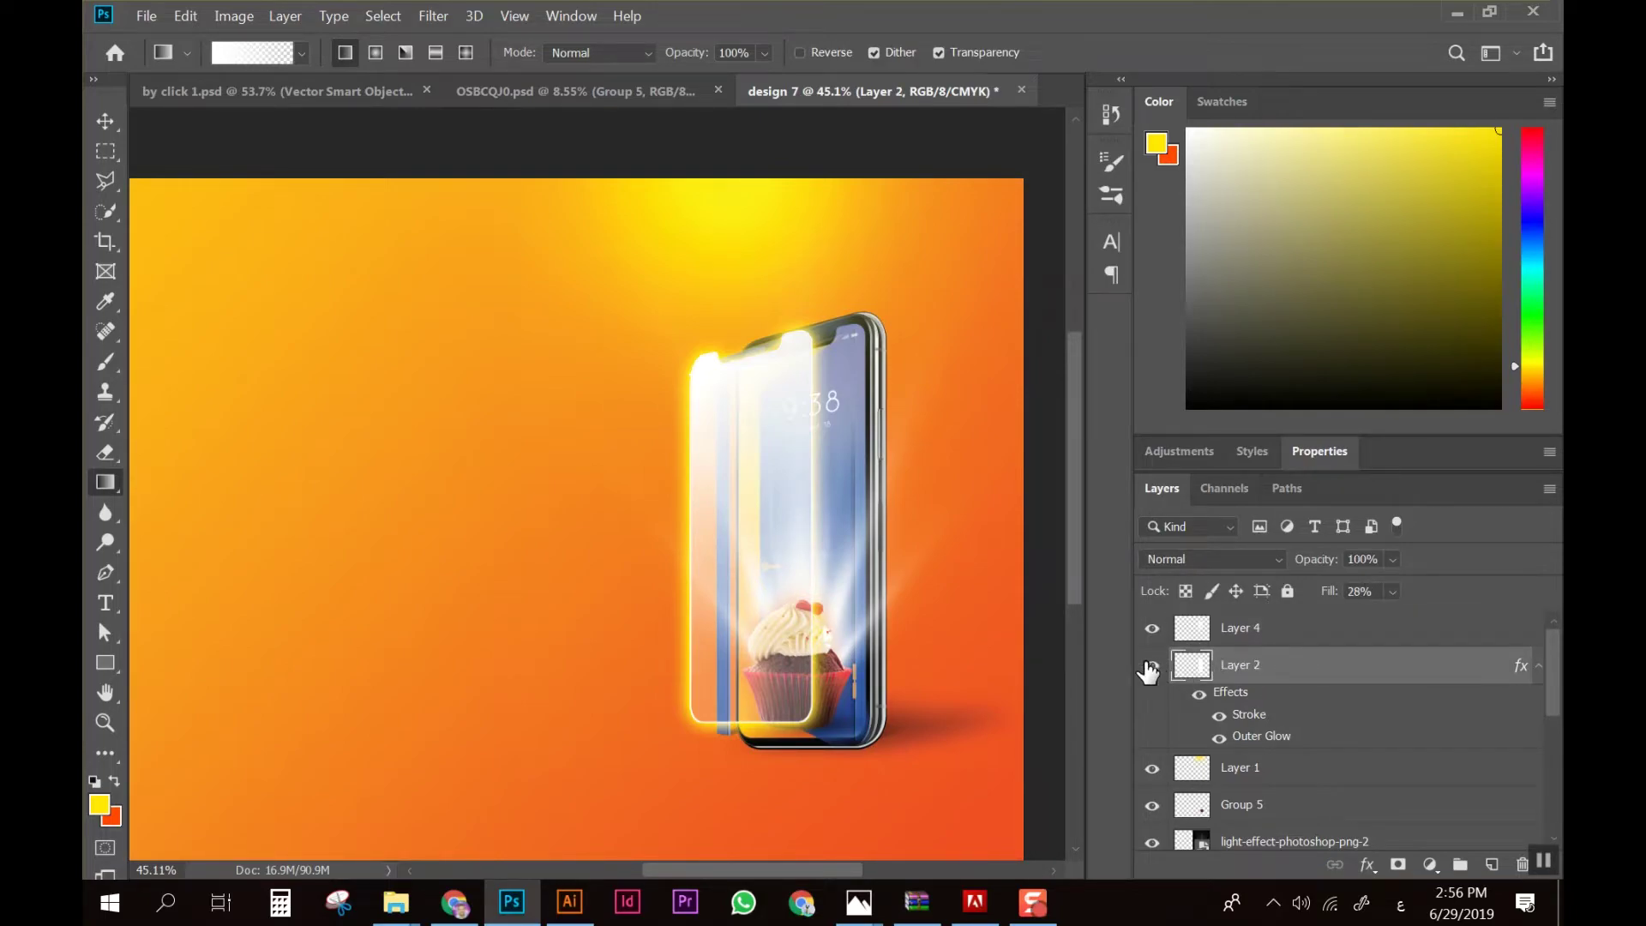
scroll(883, 567, "down", 3)
scroll(891, 573, "up", 1)
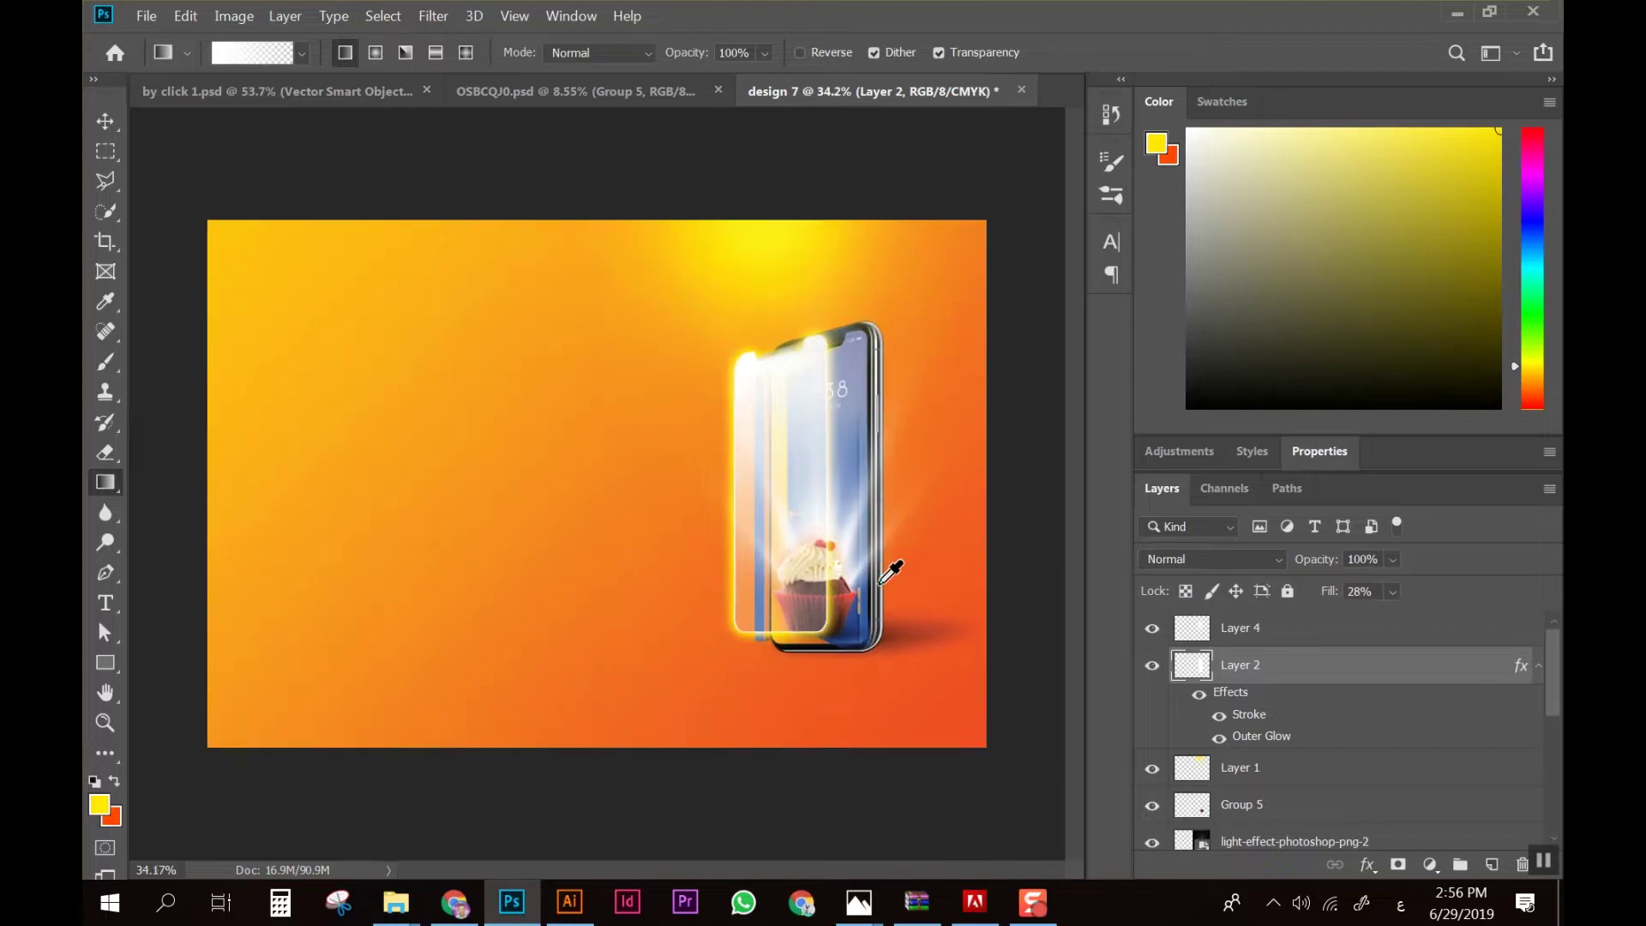
scroll(798, 329, "up", 2)
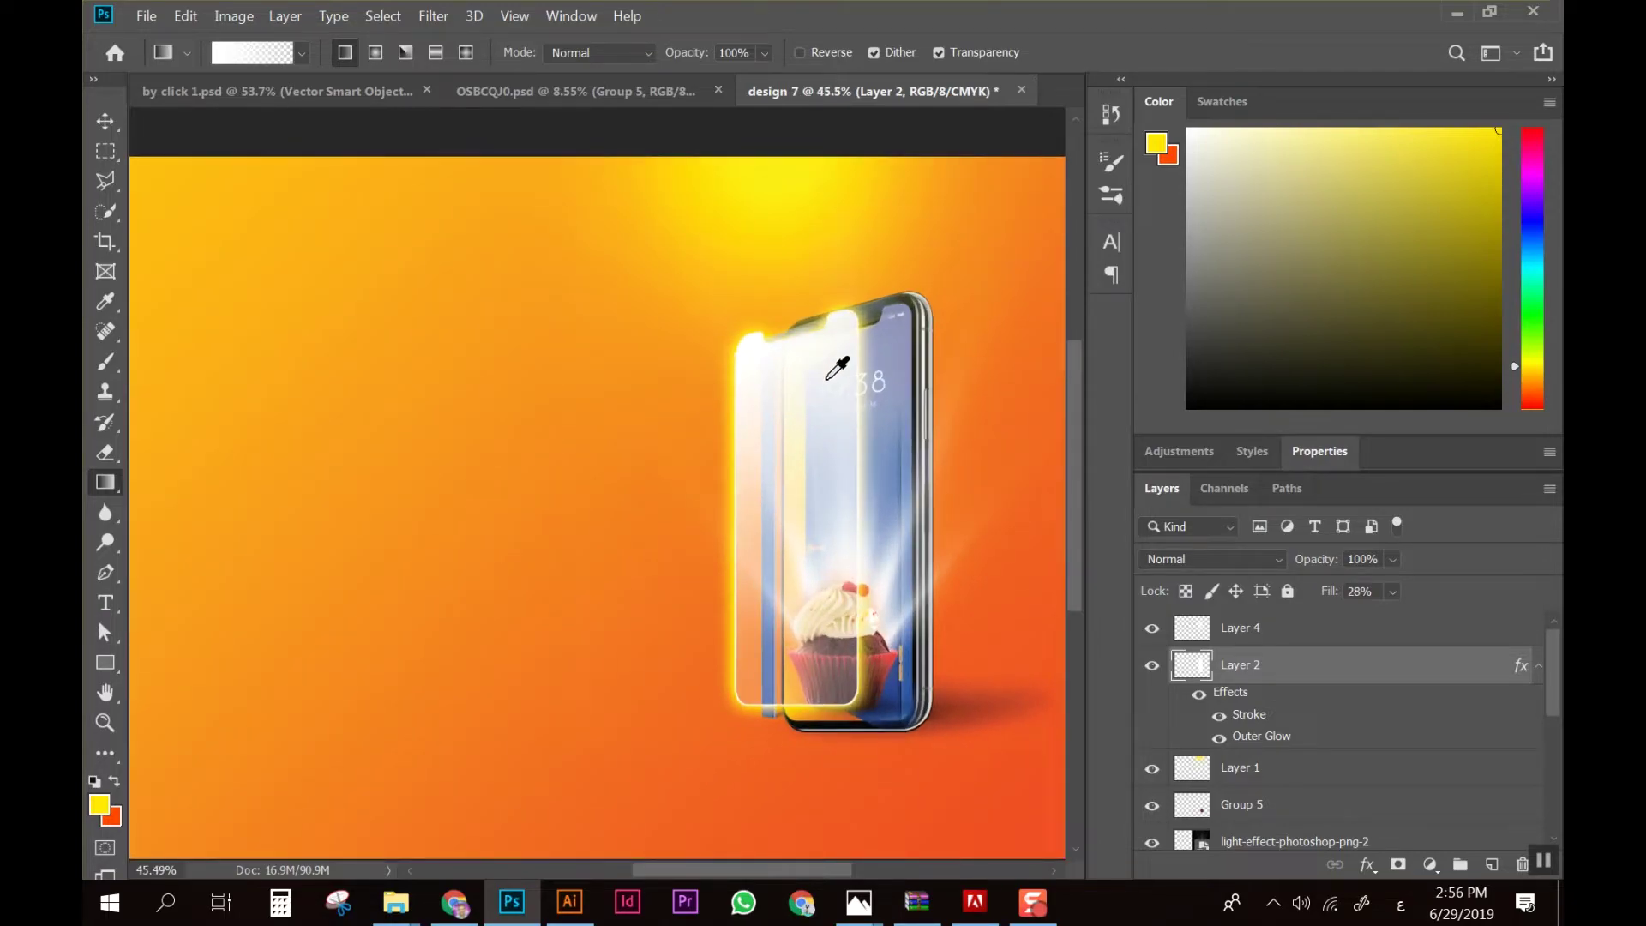
scroll(840, 377, "down", 1)
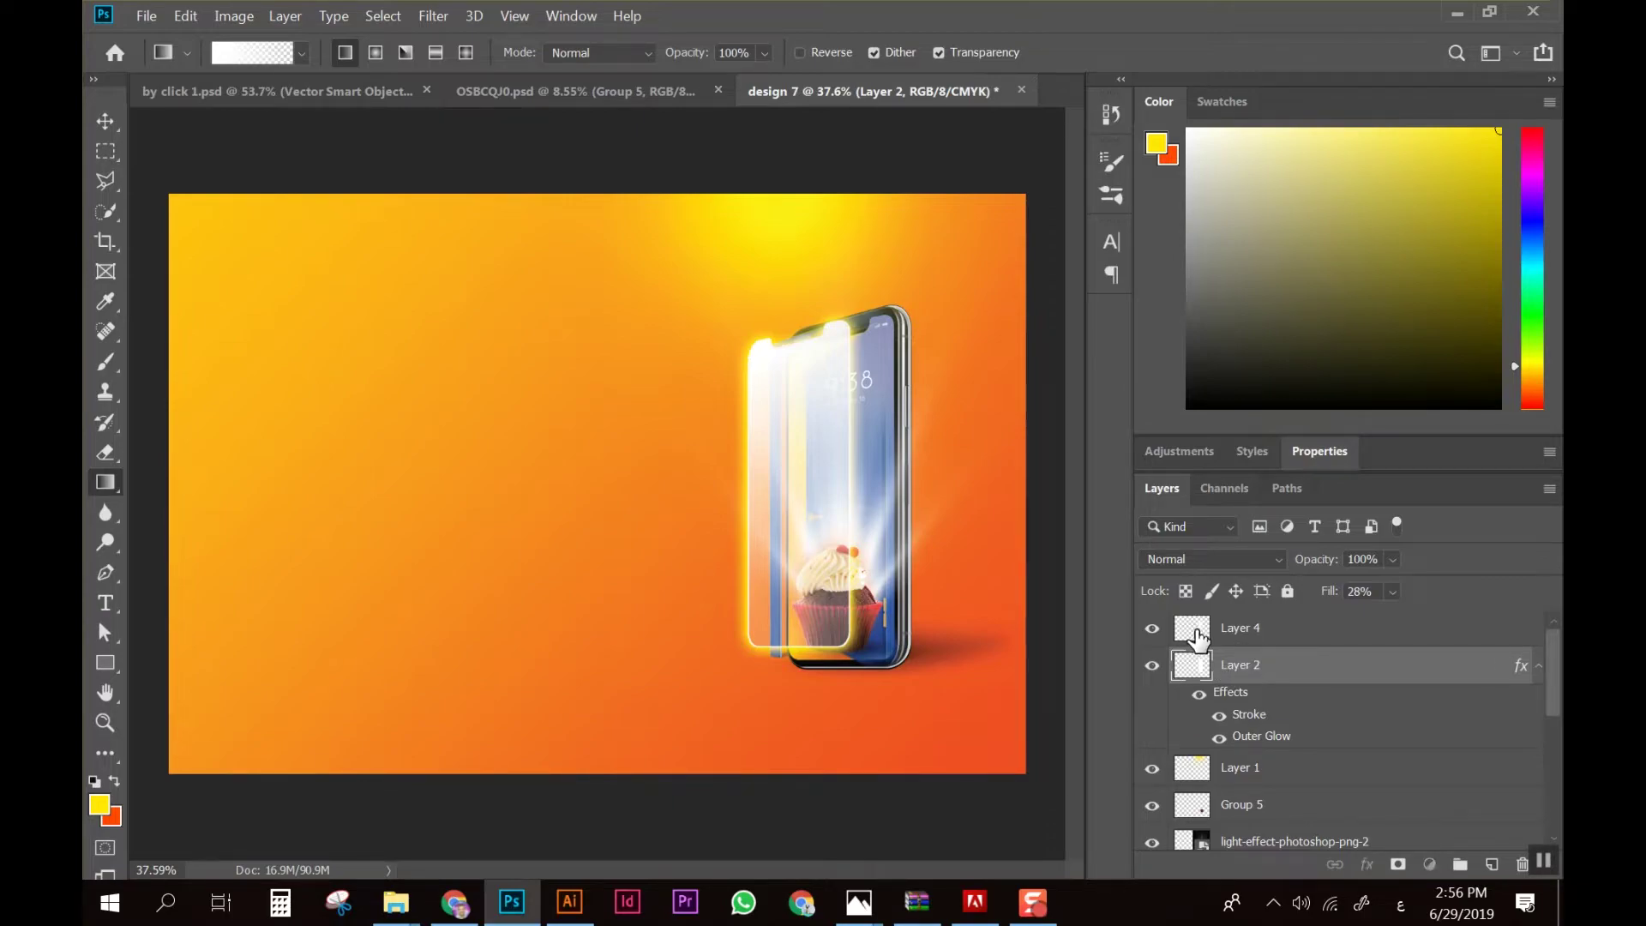
left_click(1198, 637)
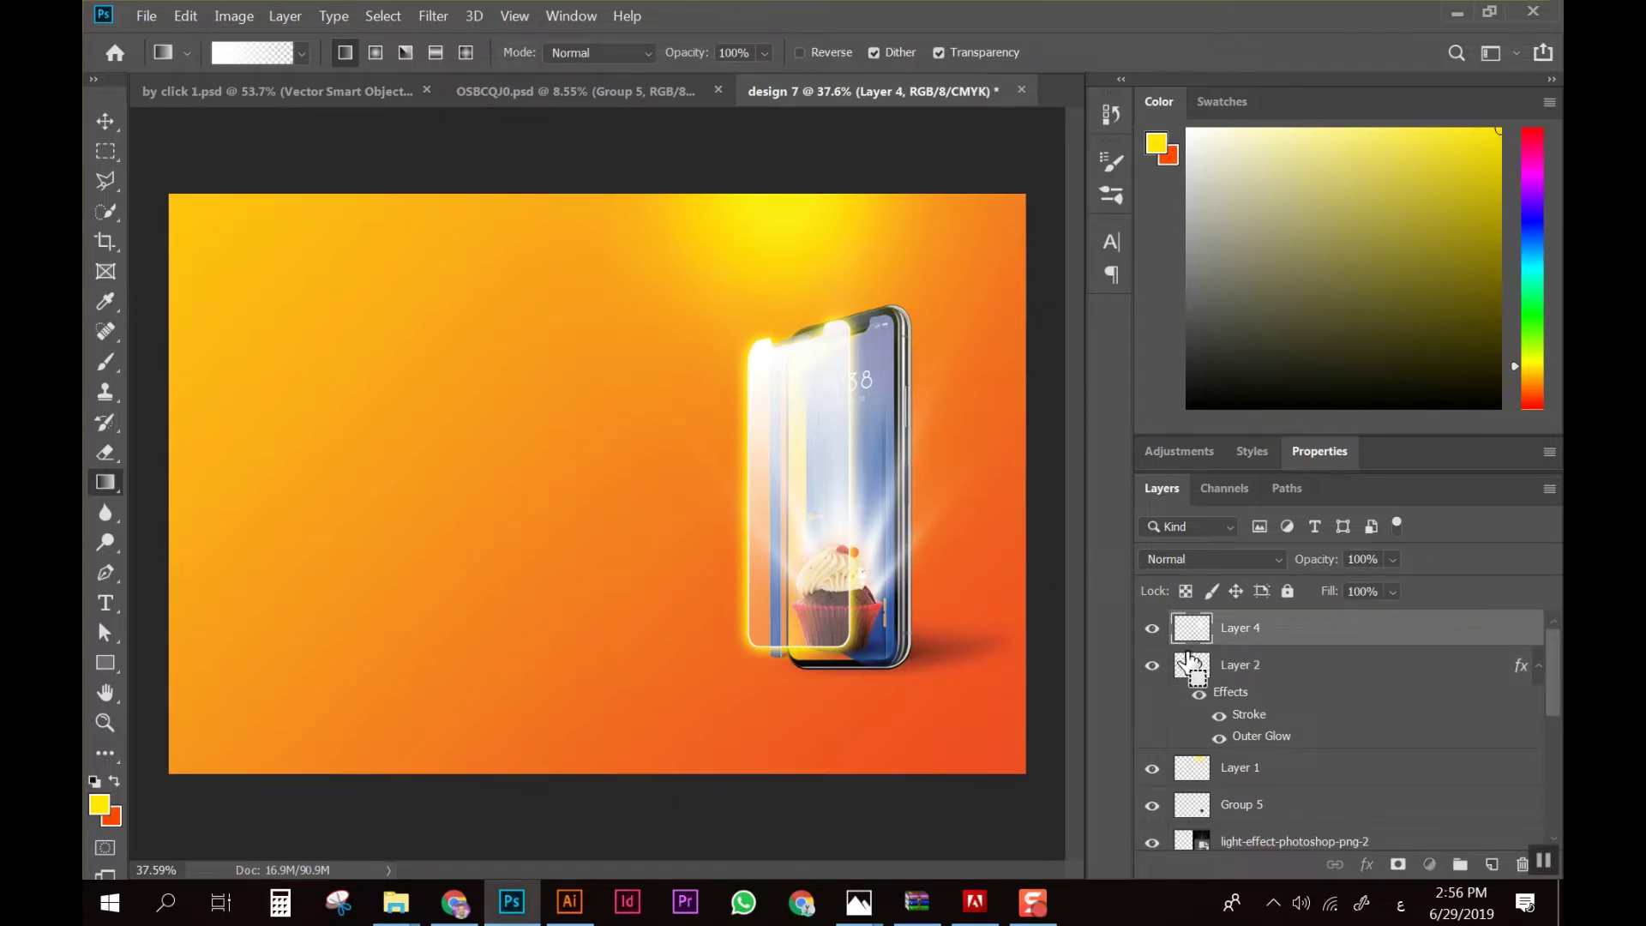
left_click(1191, 665, "ctrl")
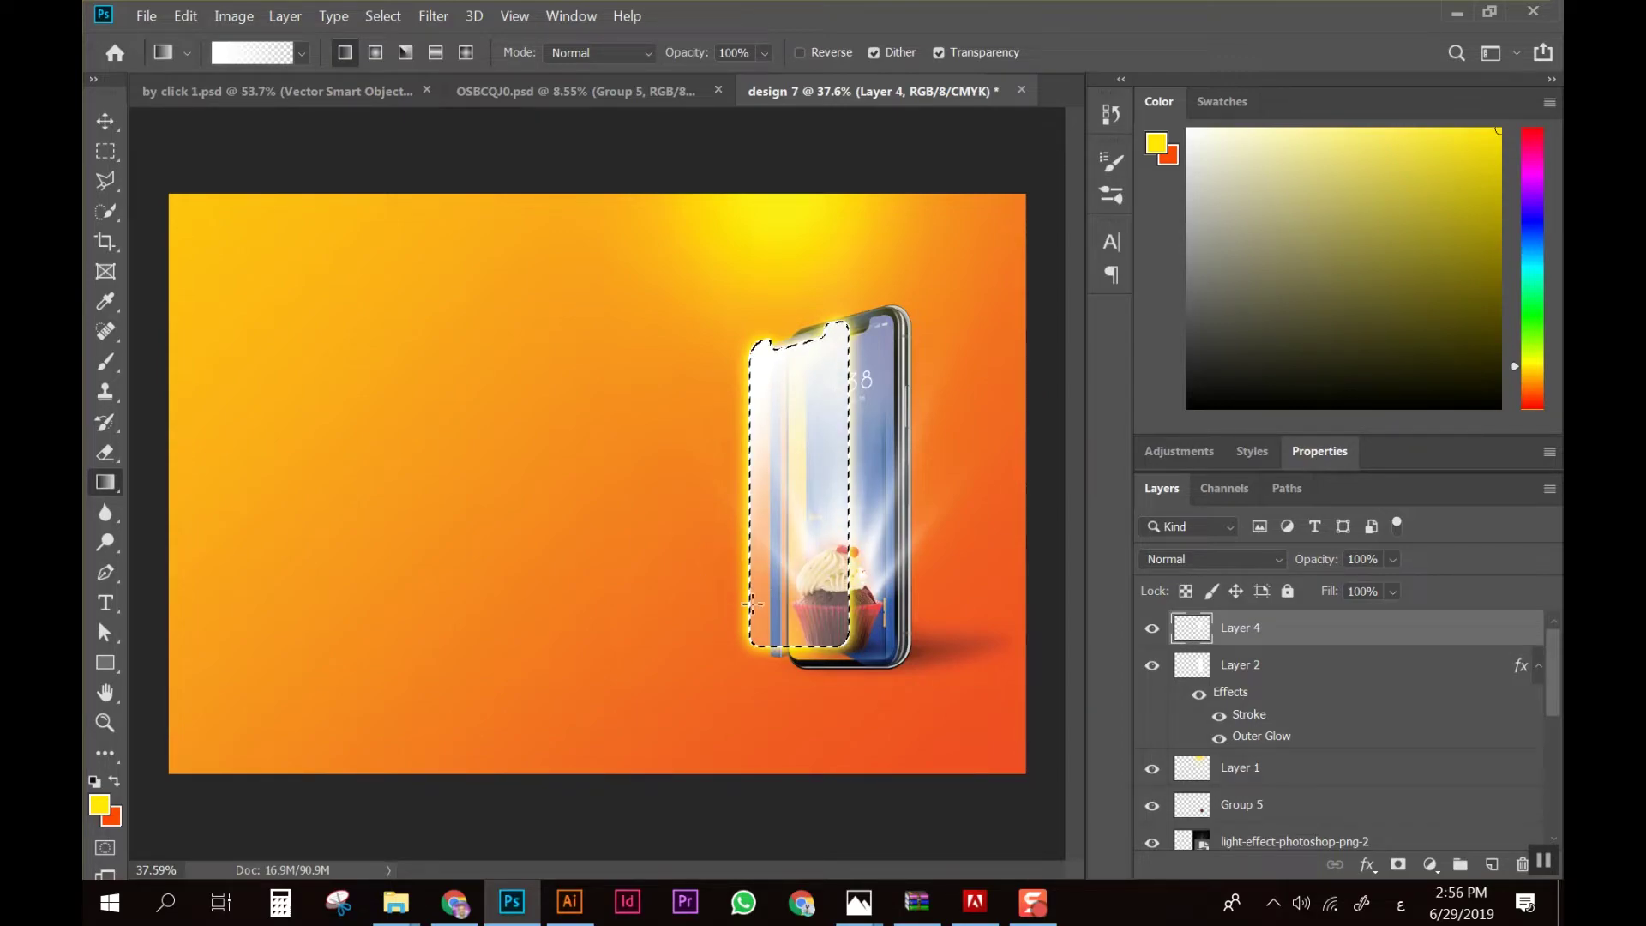
Undo a trial gradient, deselect, and set Layer 4's opacity to 86%
left_click_drag(754, 626, 673, 627)
key("ctrl+z")
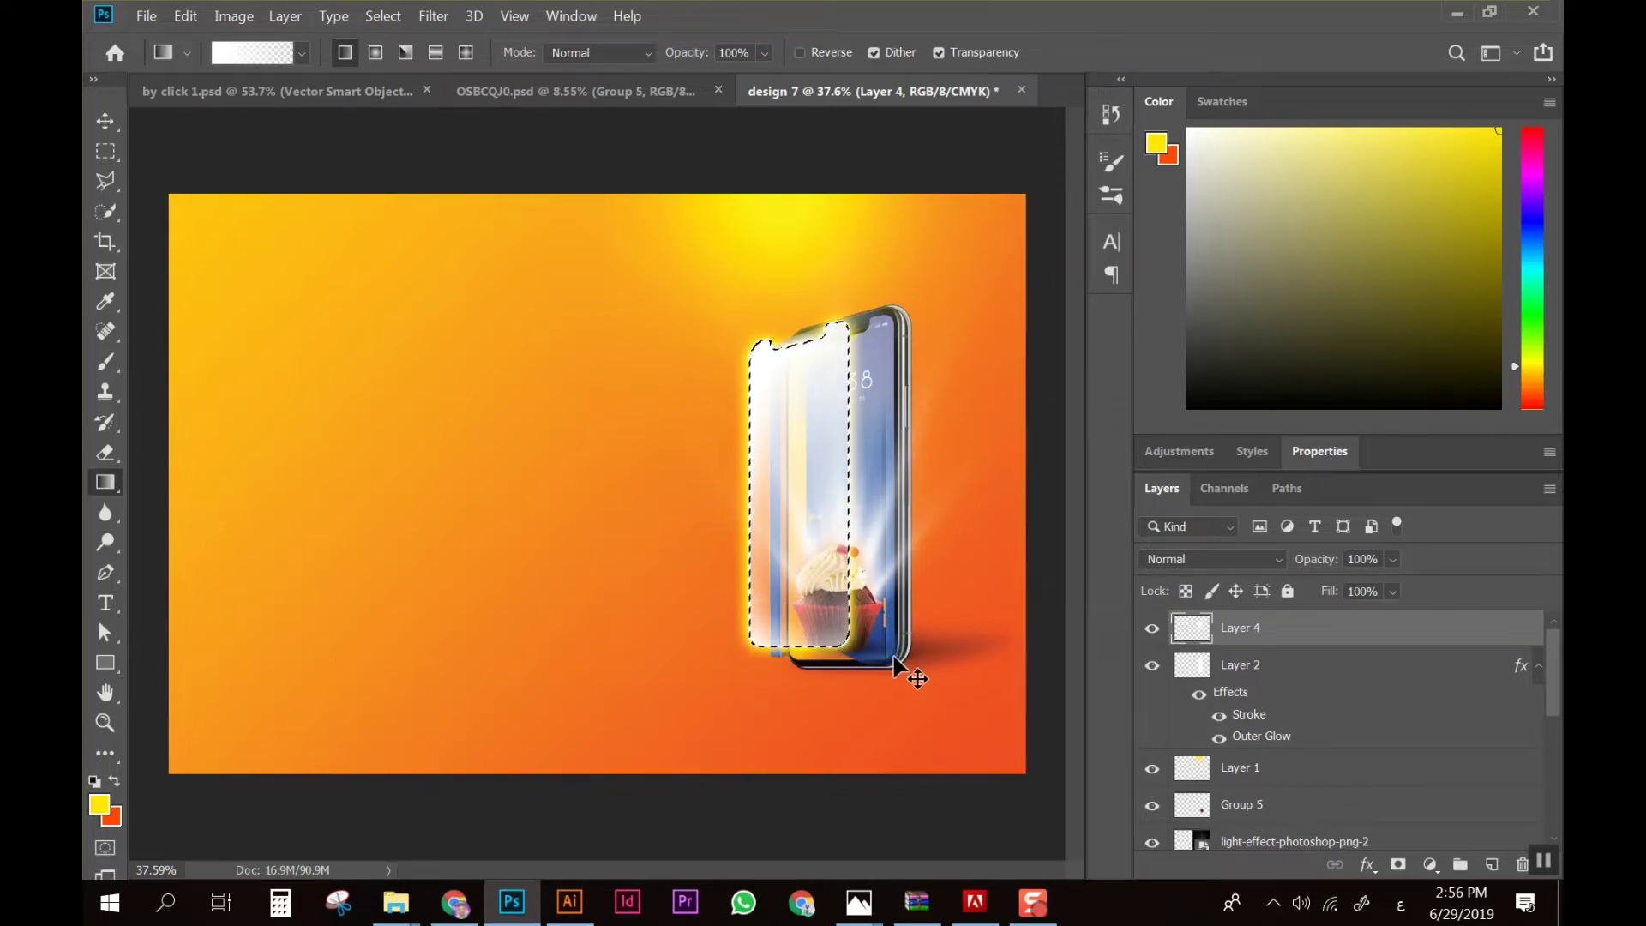
key("ctrl+d")
scroll(916, 467, "down", 1, "alt")
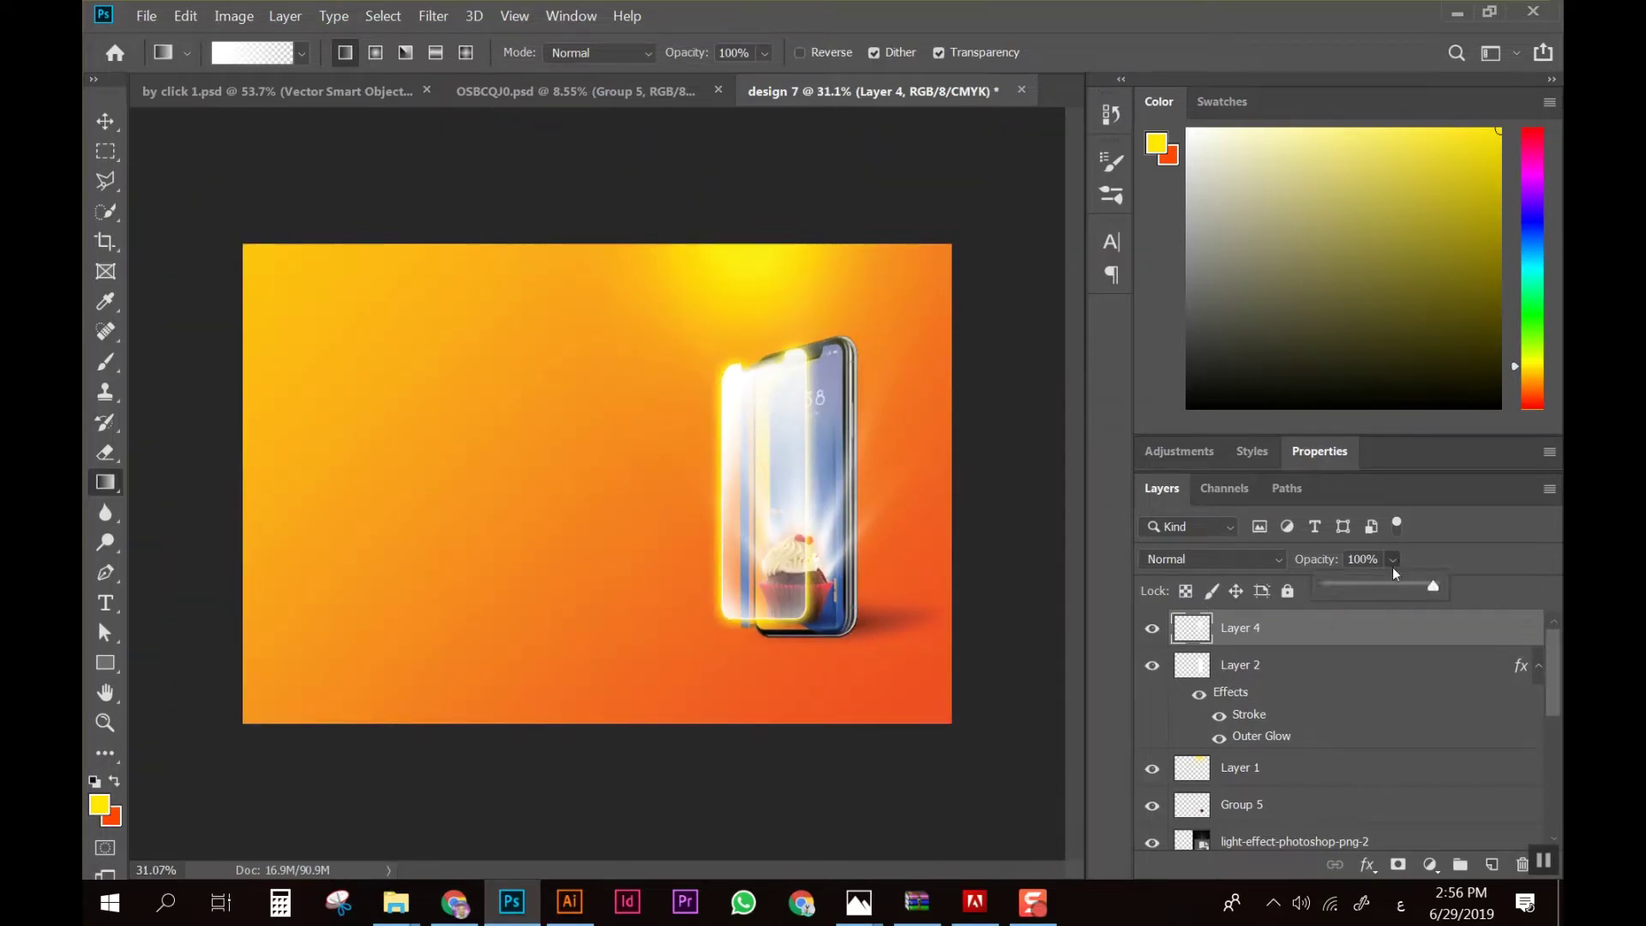
left_click_drag(1390, 584, 1404, 586)
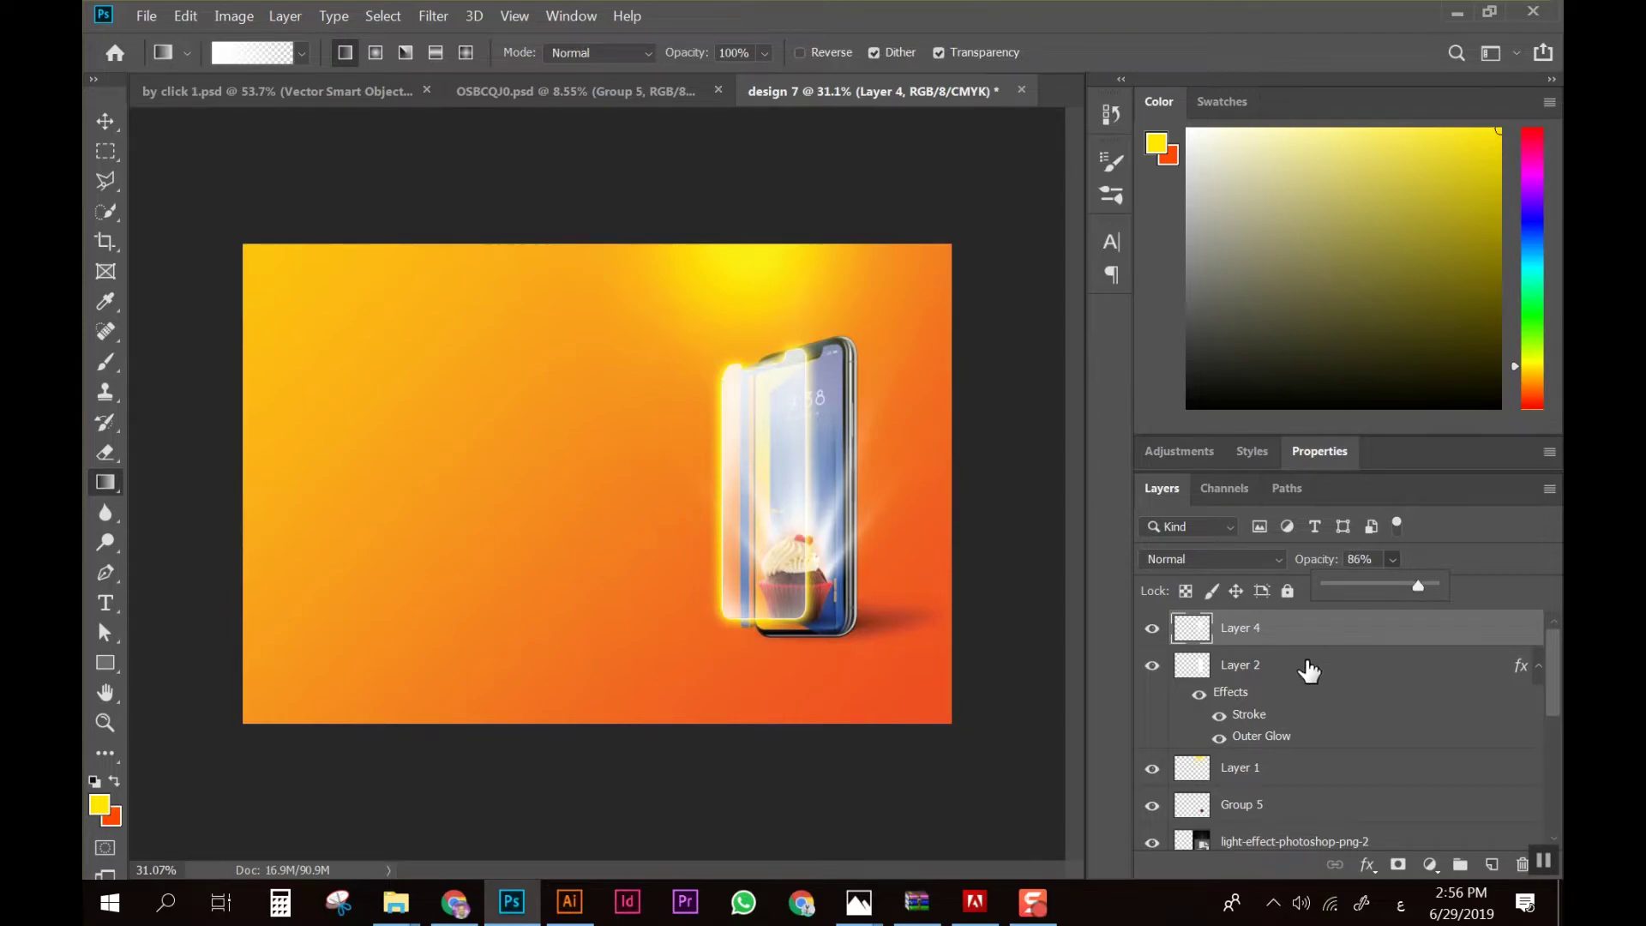
left_click(1329, 670, "ctrl")
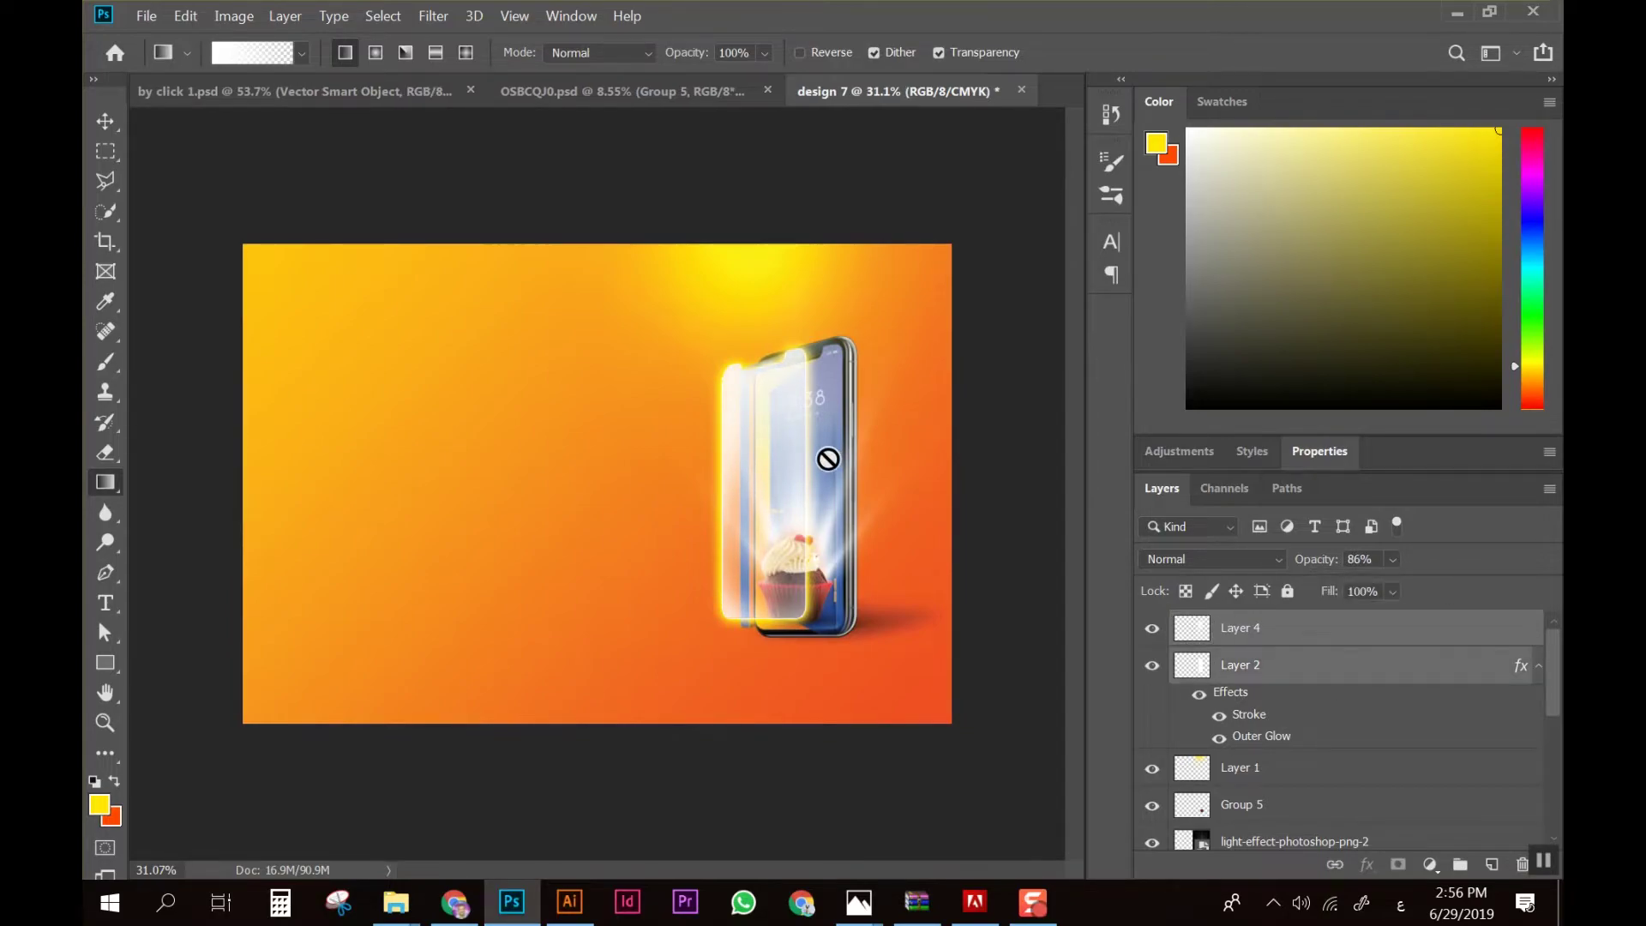
key("v")
left_click_drag(787, 449, 787, 452)
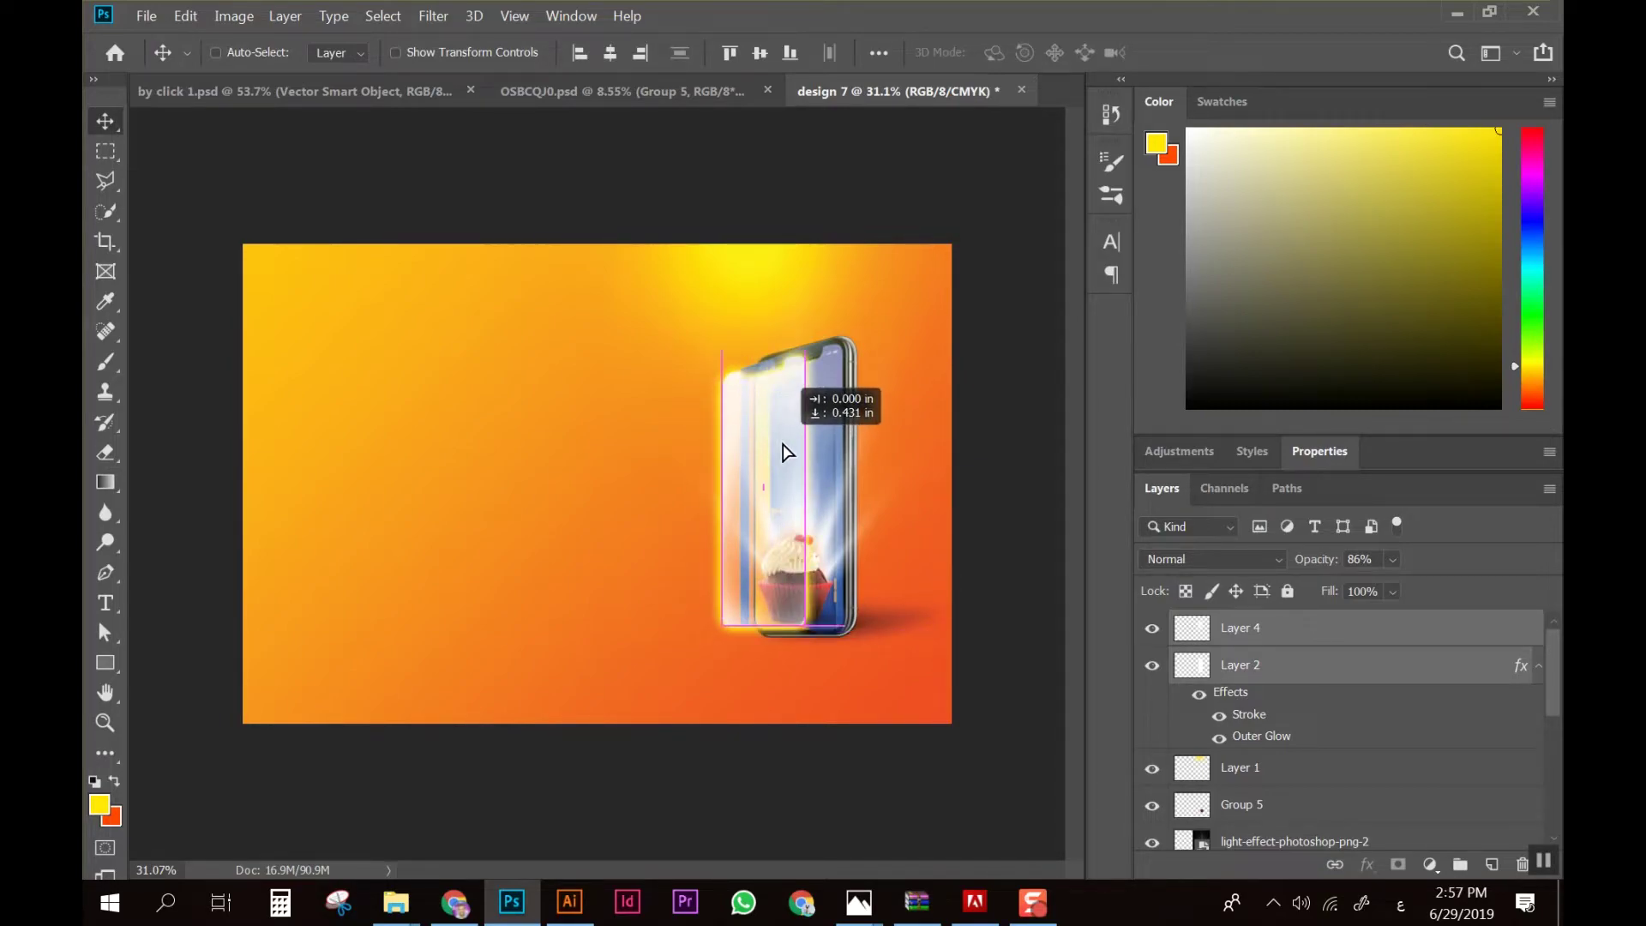
left_click_drag(787, 453, 787, 453)
key("ctrl+t")
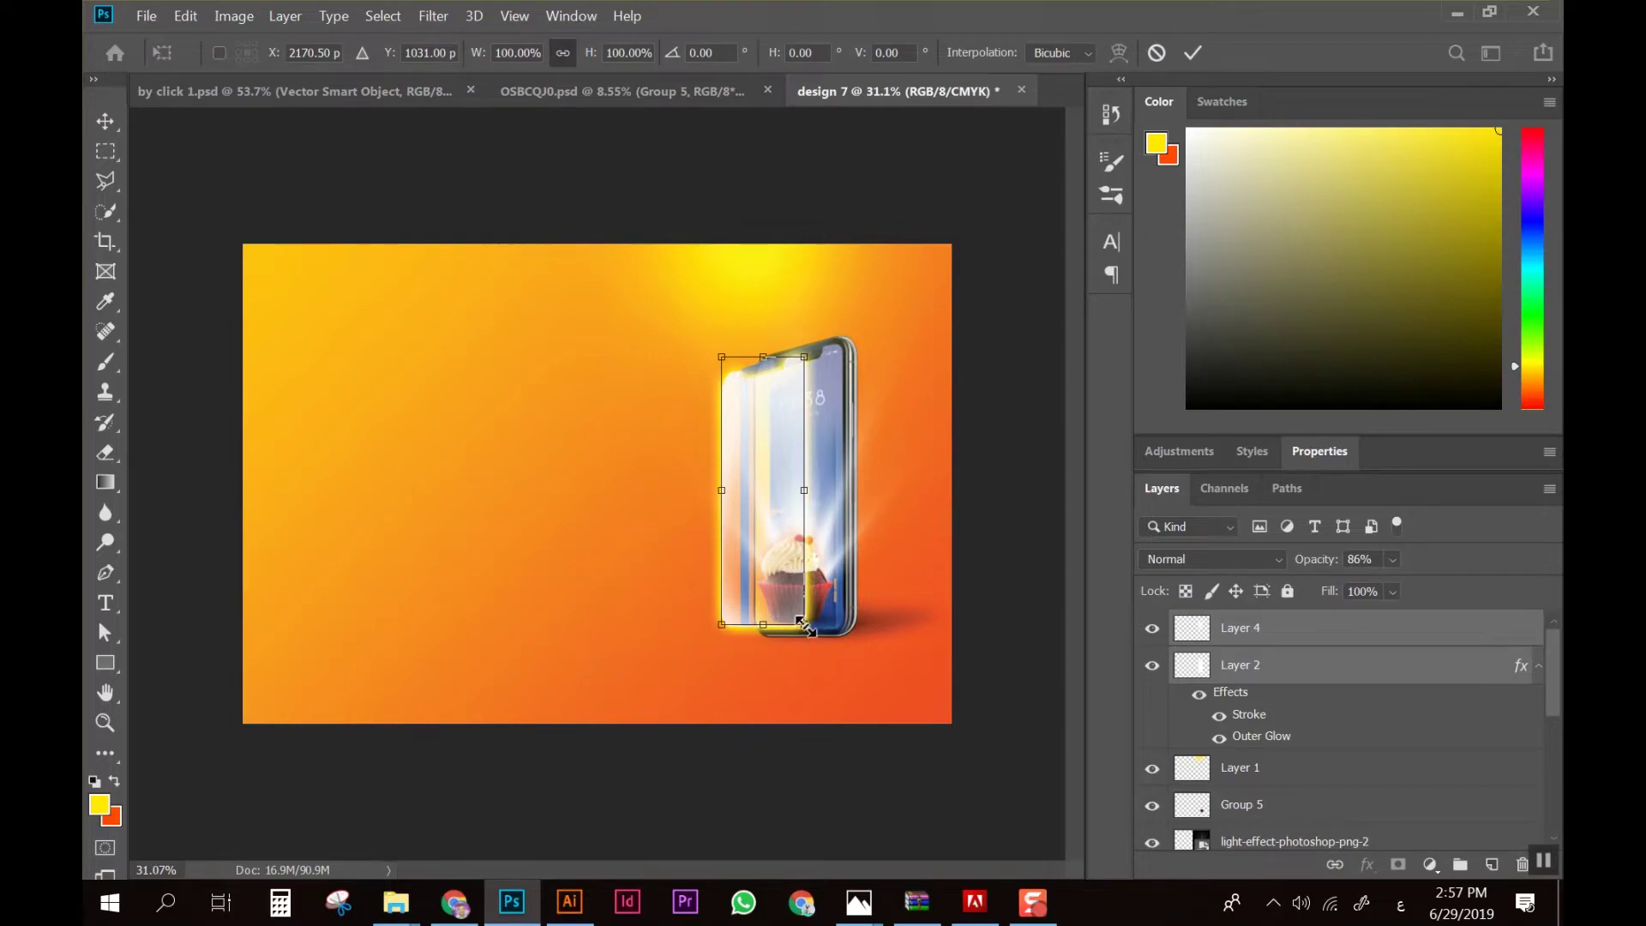
left_click_drag(804, 626, 801, 617)
left_click_drag(752, 545, 763, 551)
key("Return")
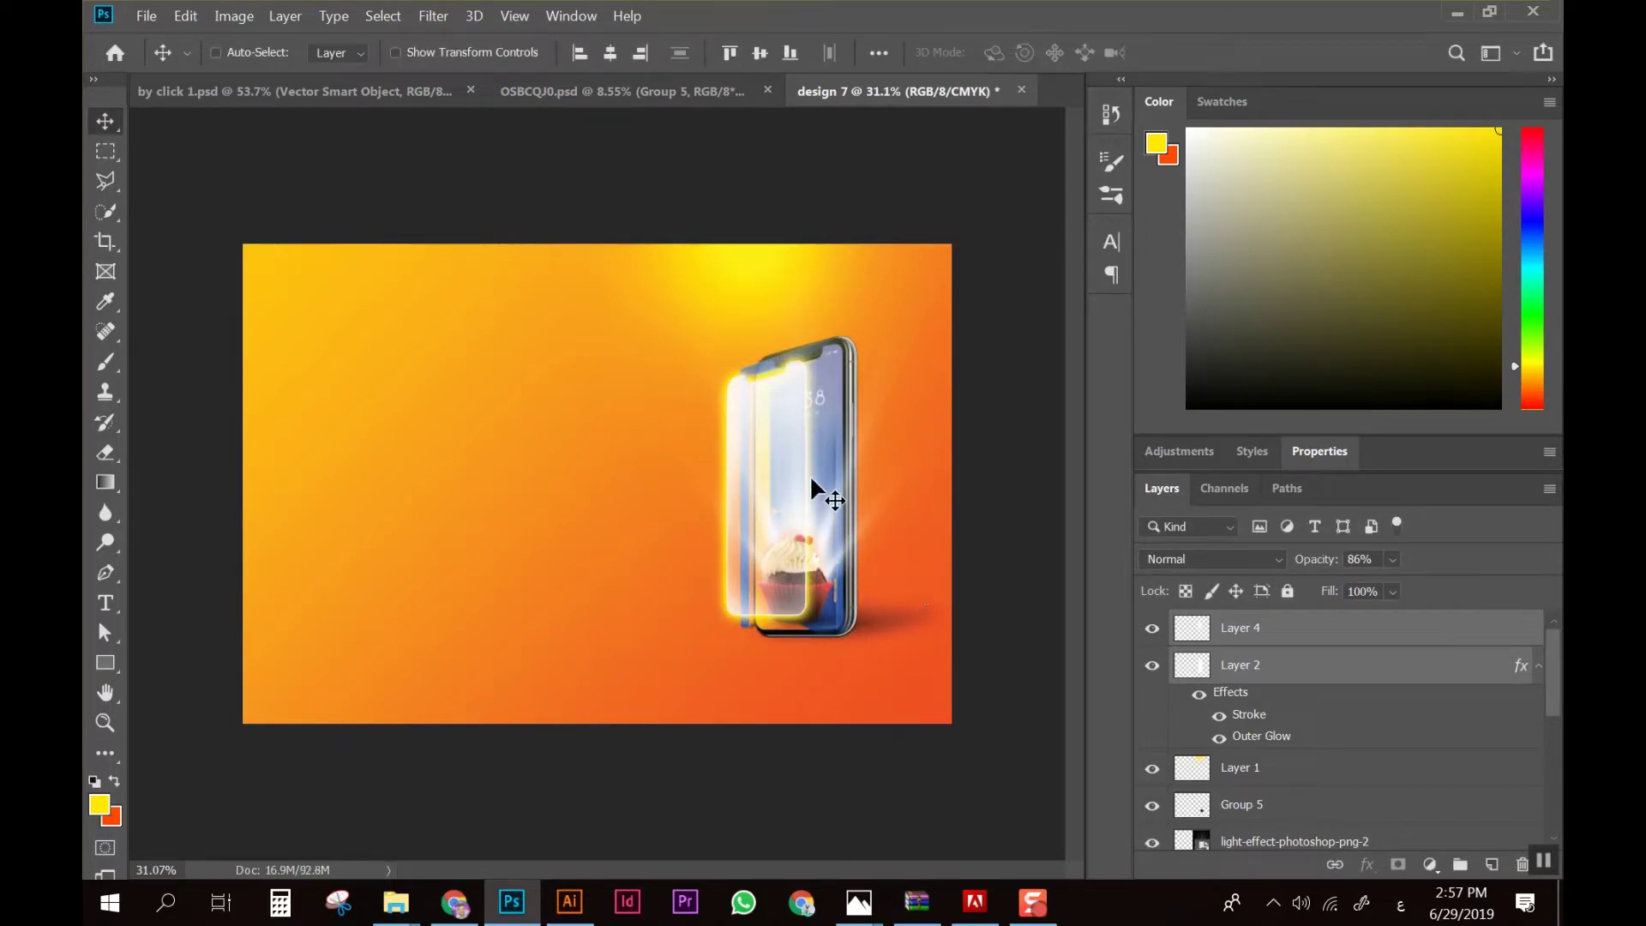
left_click_drag(811, 480, 799, 495)
key("ctrl+plus")
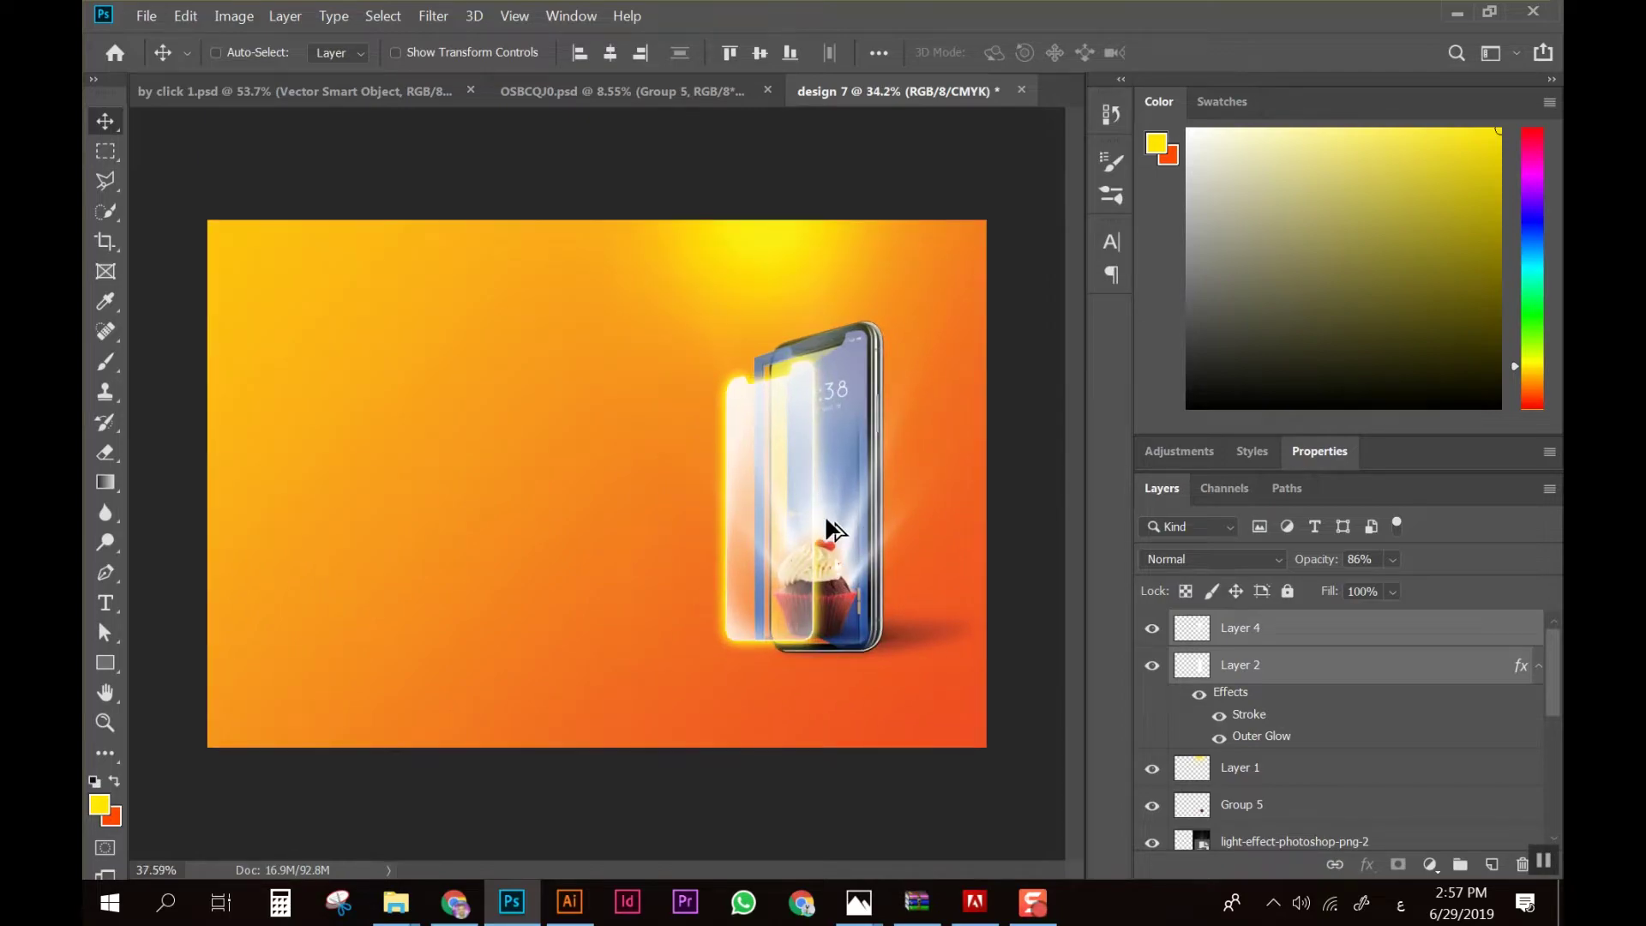
scroll(824, 515, "up", 3)
left_click(1283, 630)
left_click(1392, 559)
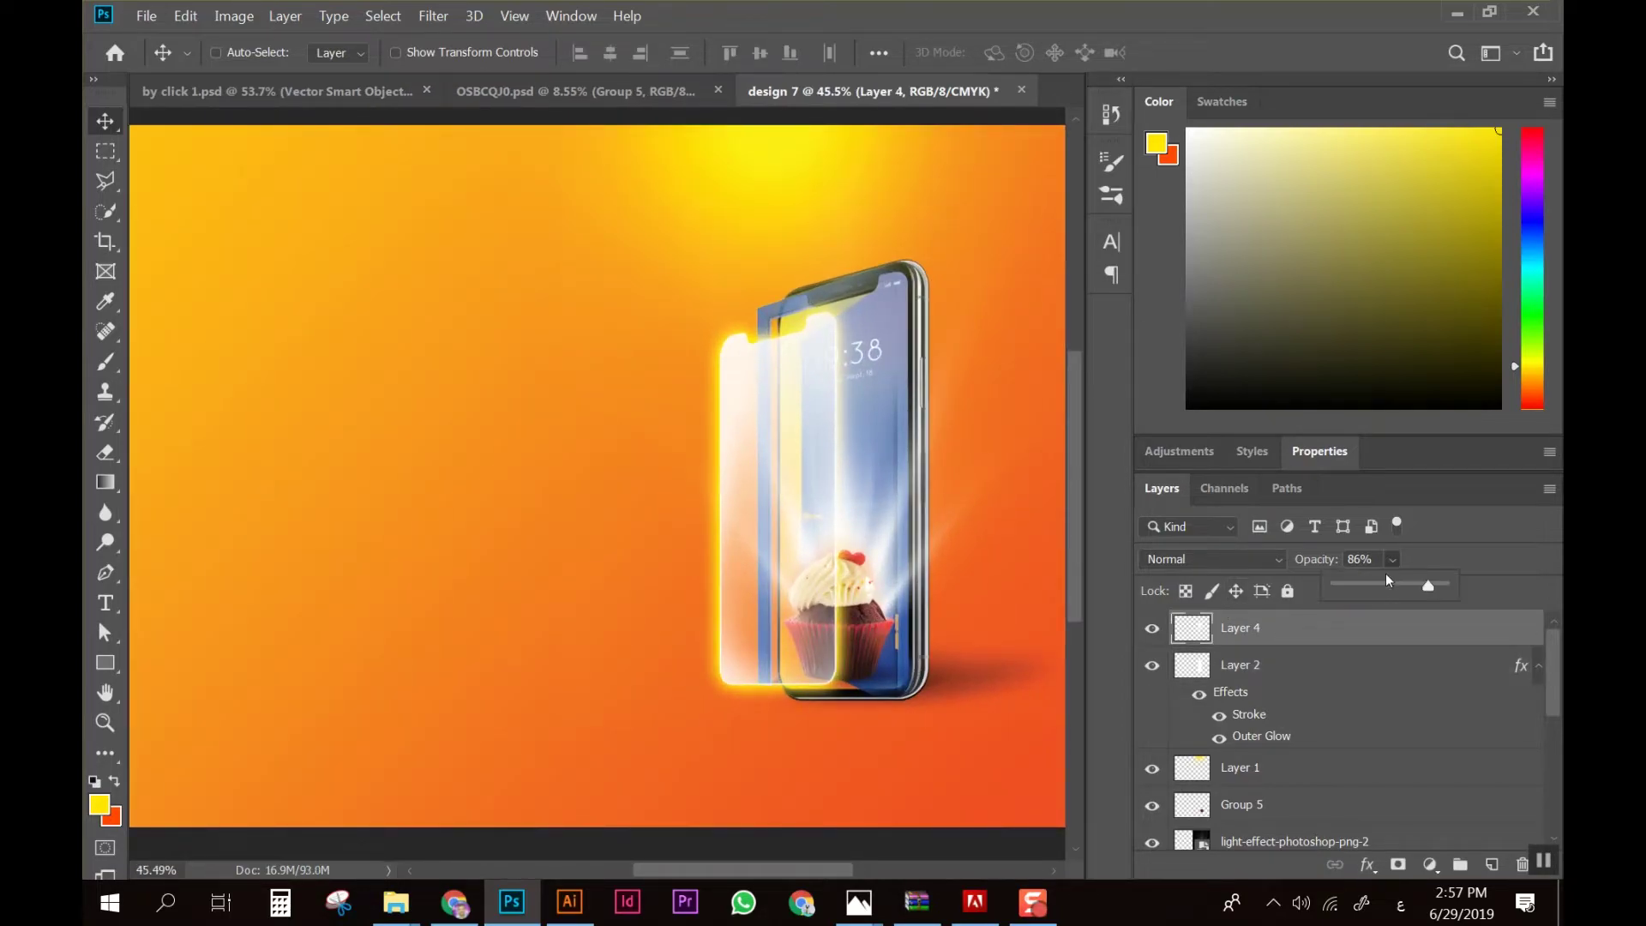
left_click_drag(1388, 582, 1396, 586)
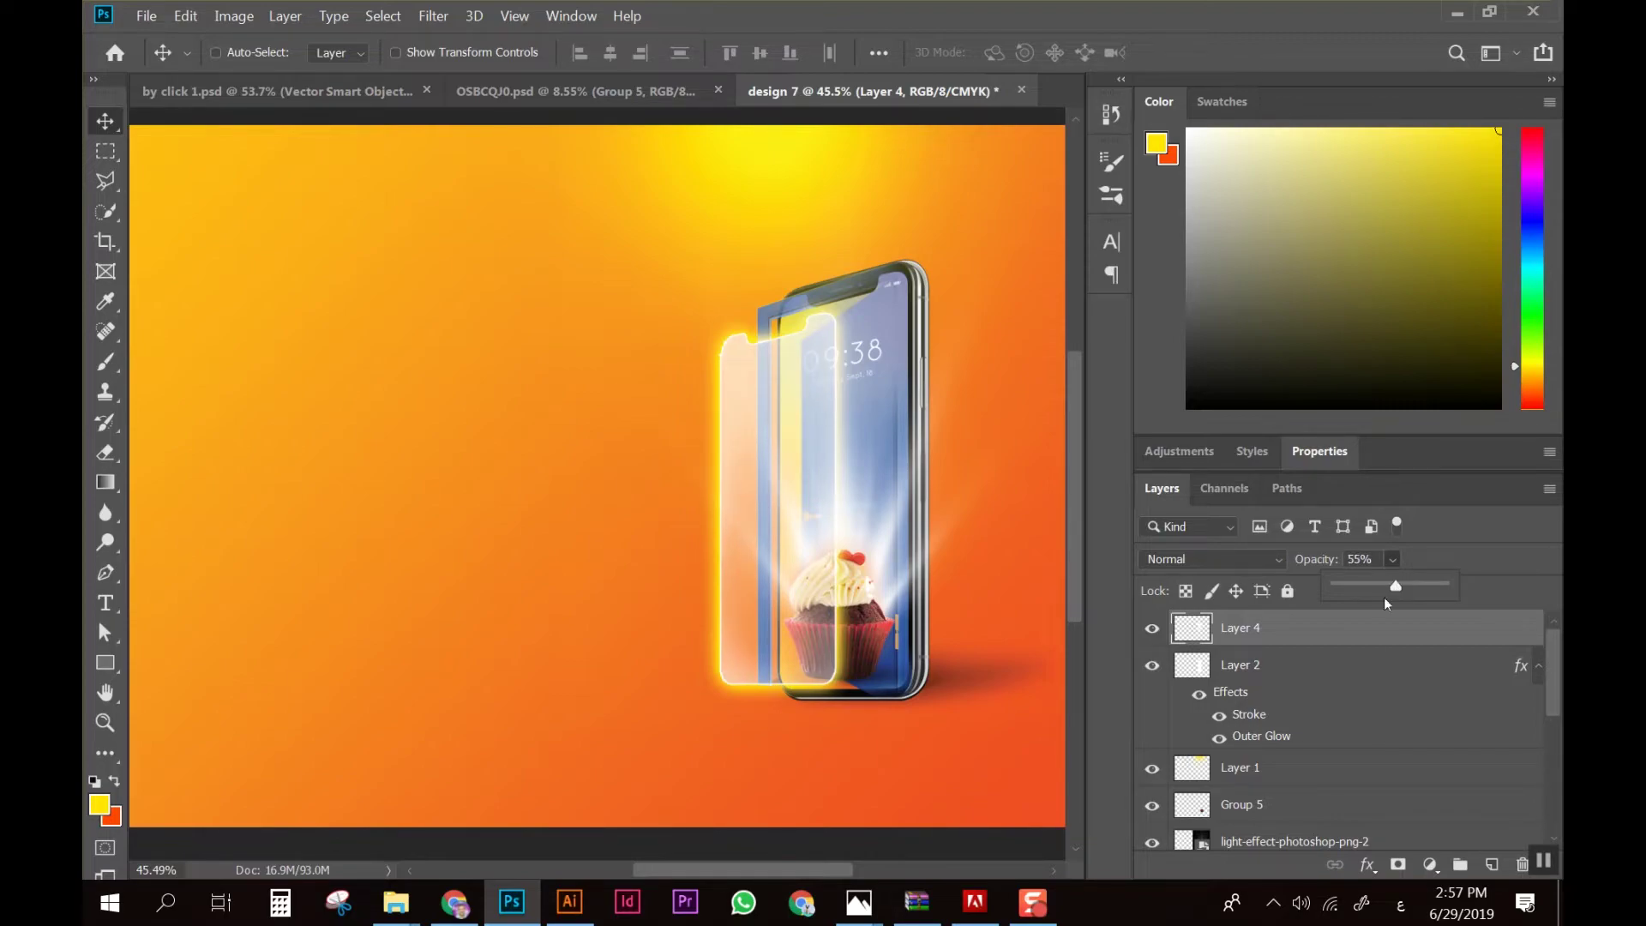
left_click(1311, 670, "ctrl")
left_click_drag(901, 654, 904, 643)
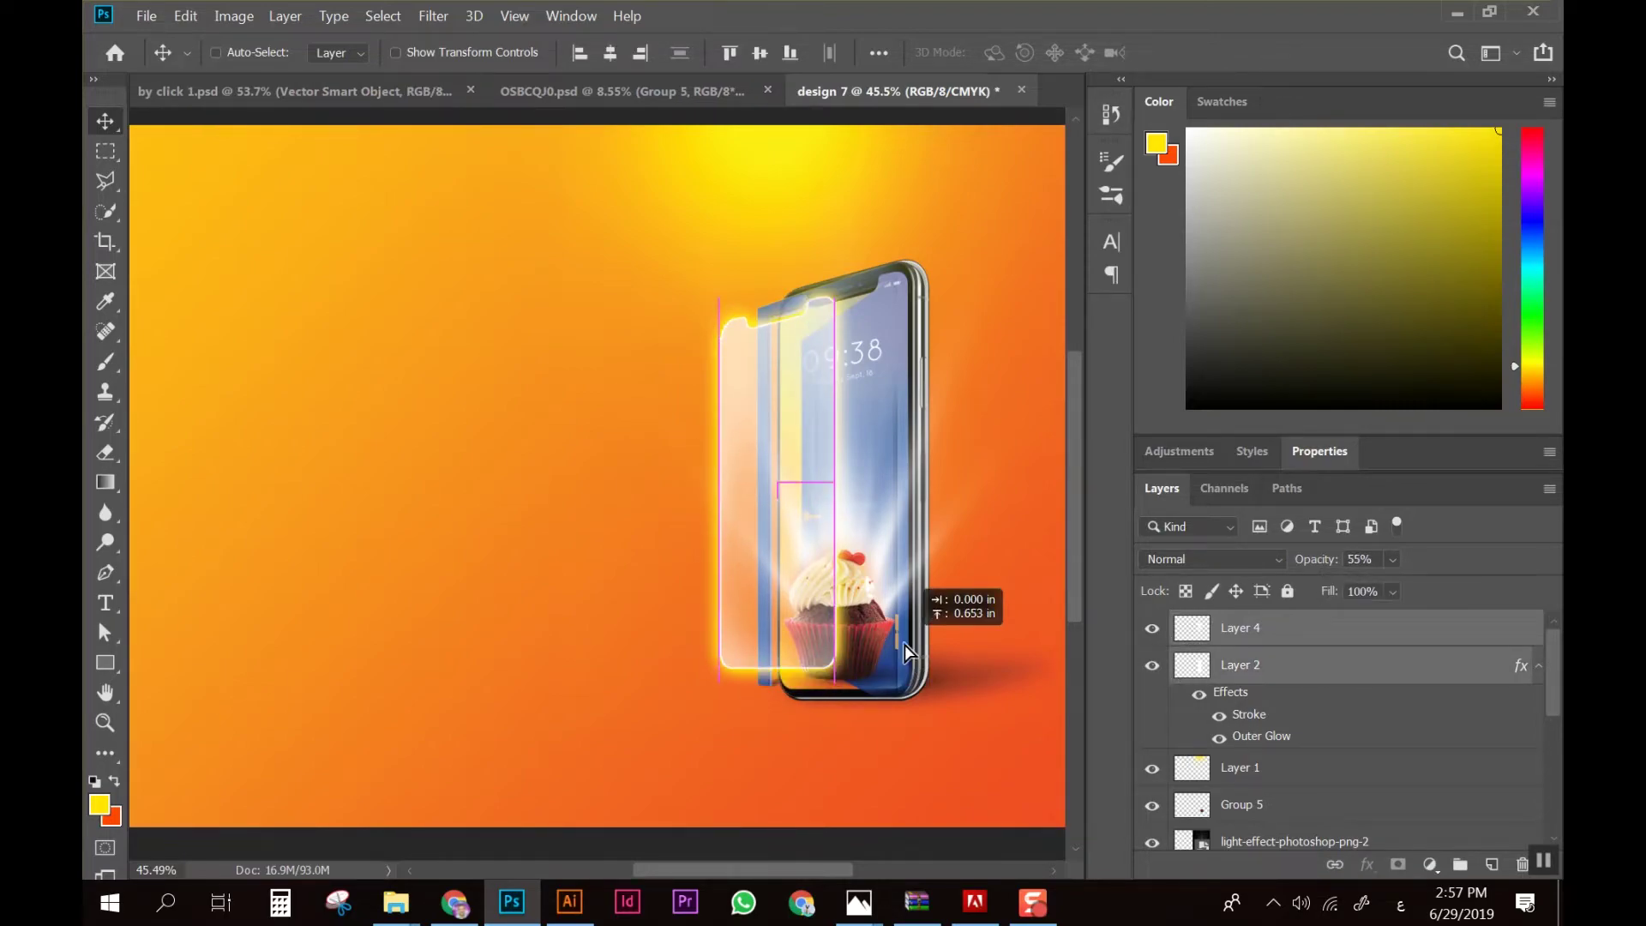
scroll(809, 507, "up", 3, "alt")
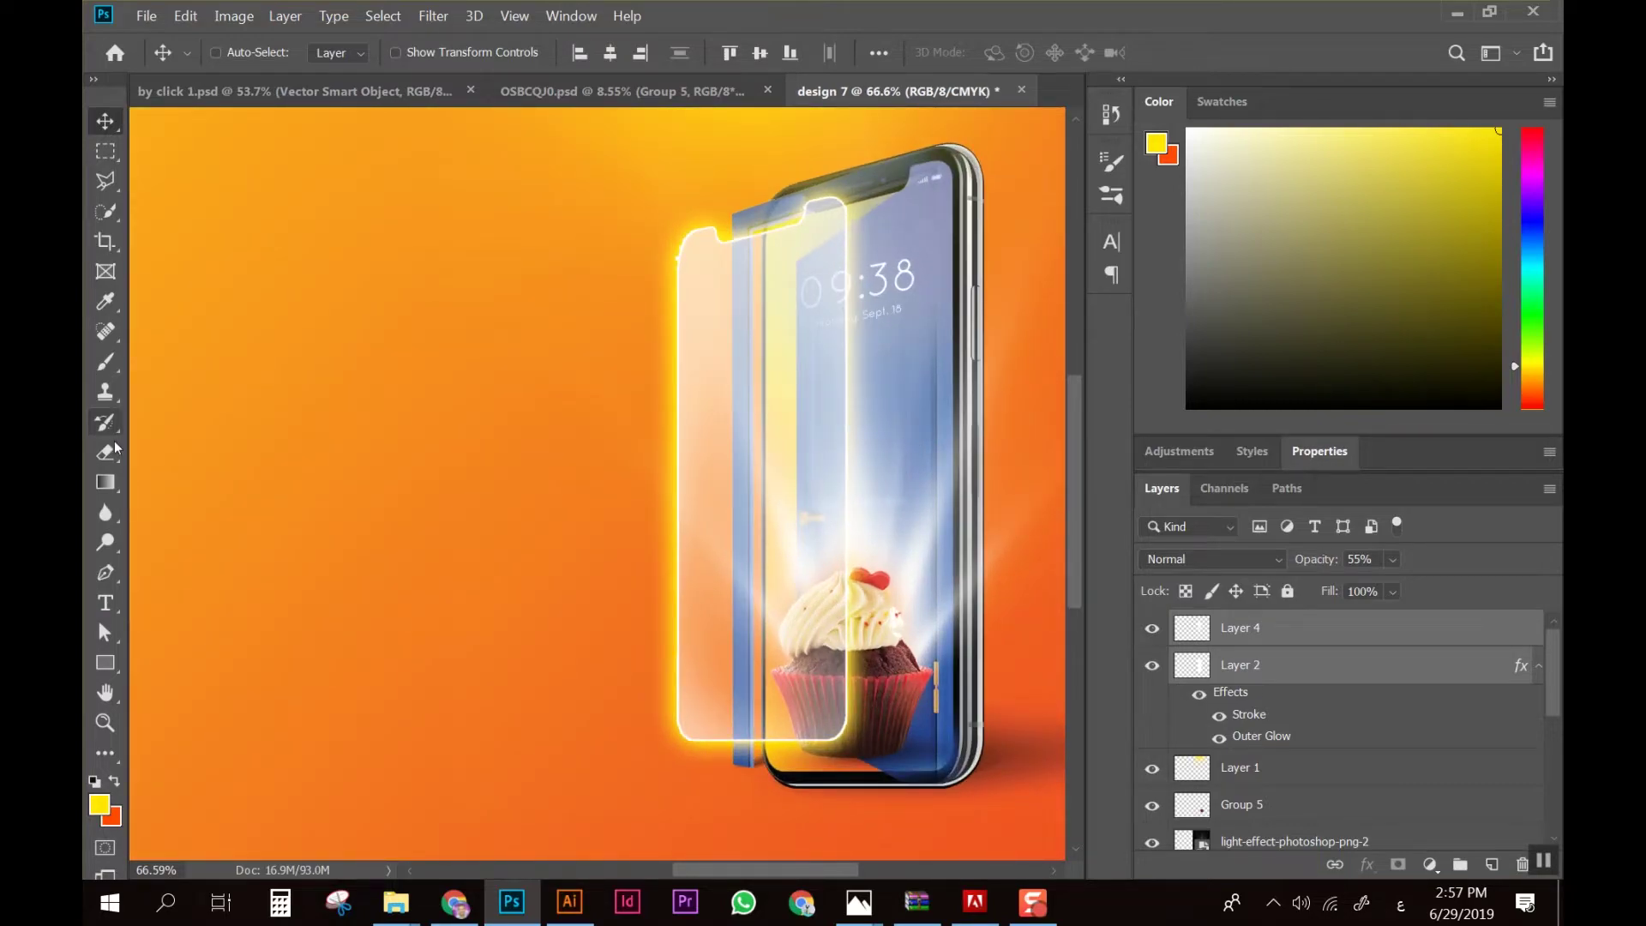
Draw a yellow 618 × 151 px rounded rectangle left of the phone with fully rounded ends
left_click(105, 663)
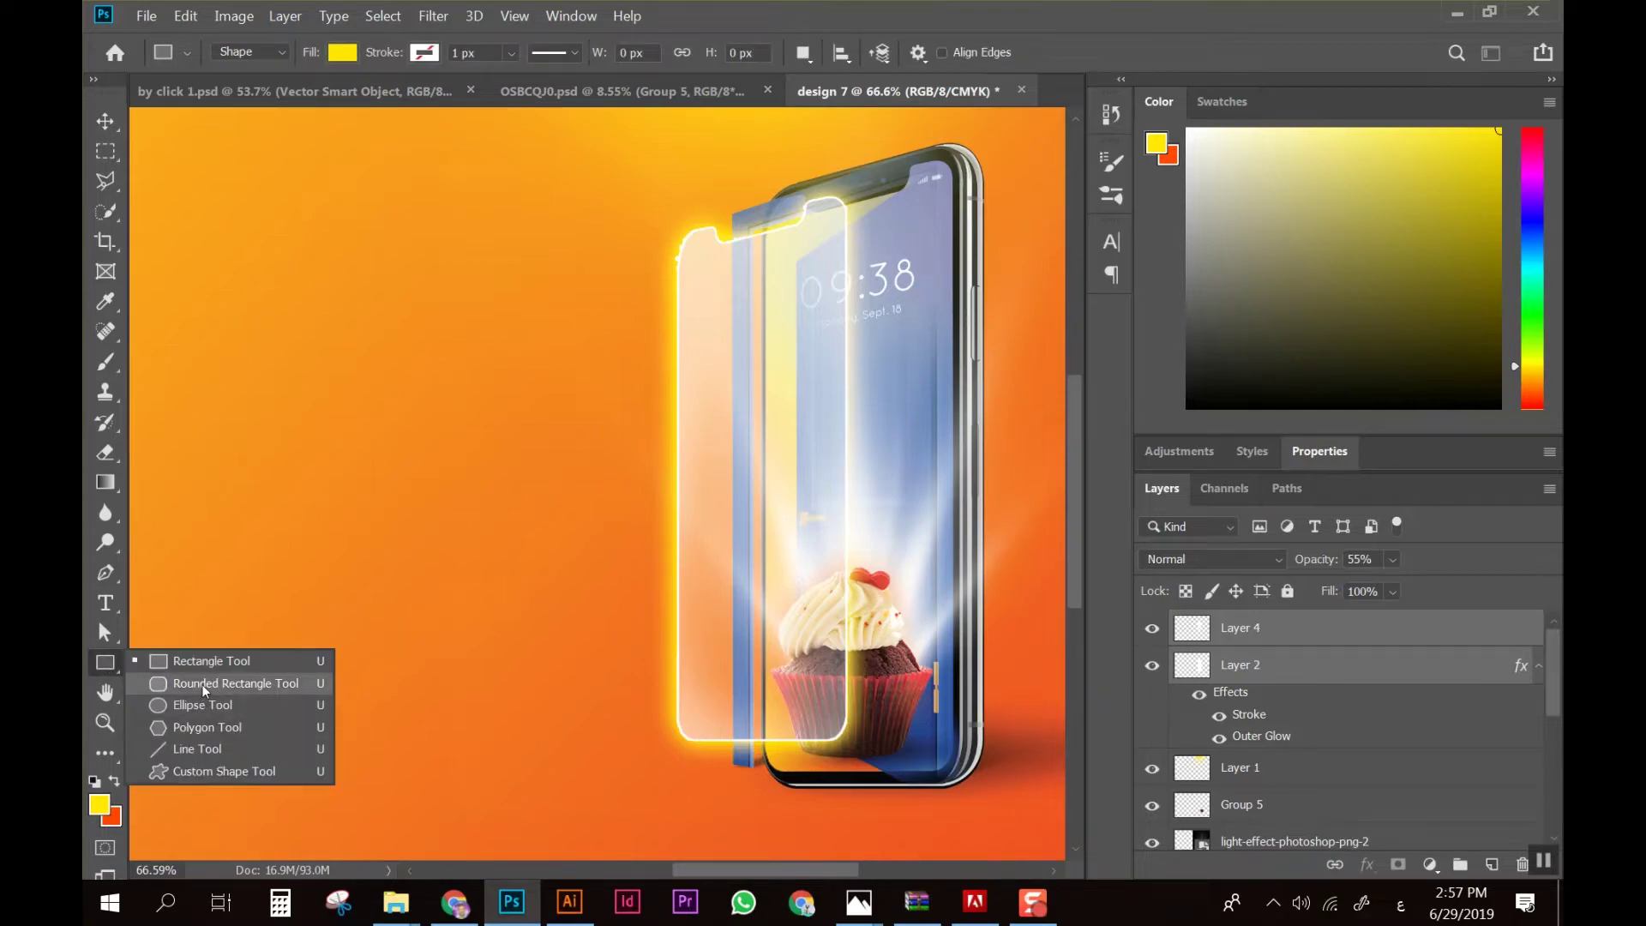
left_click(219, 683)
left_click_drag(630, 542, 315, 468)
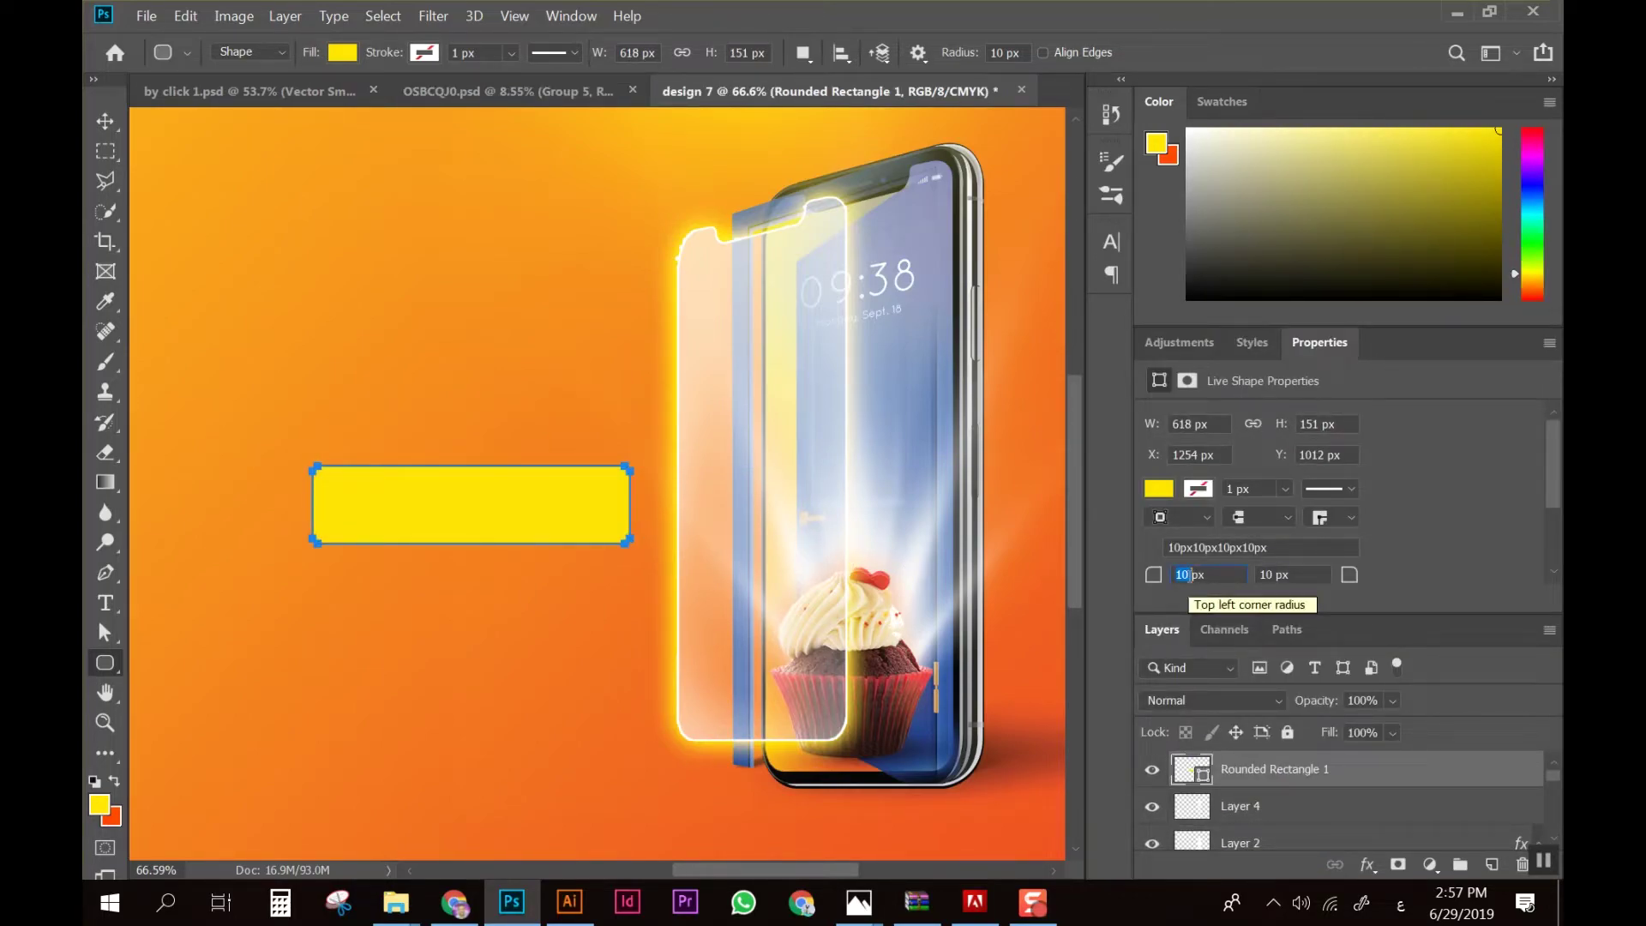
type("400")
key("Return")
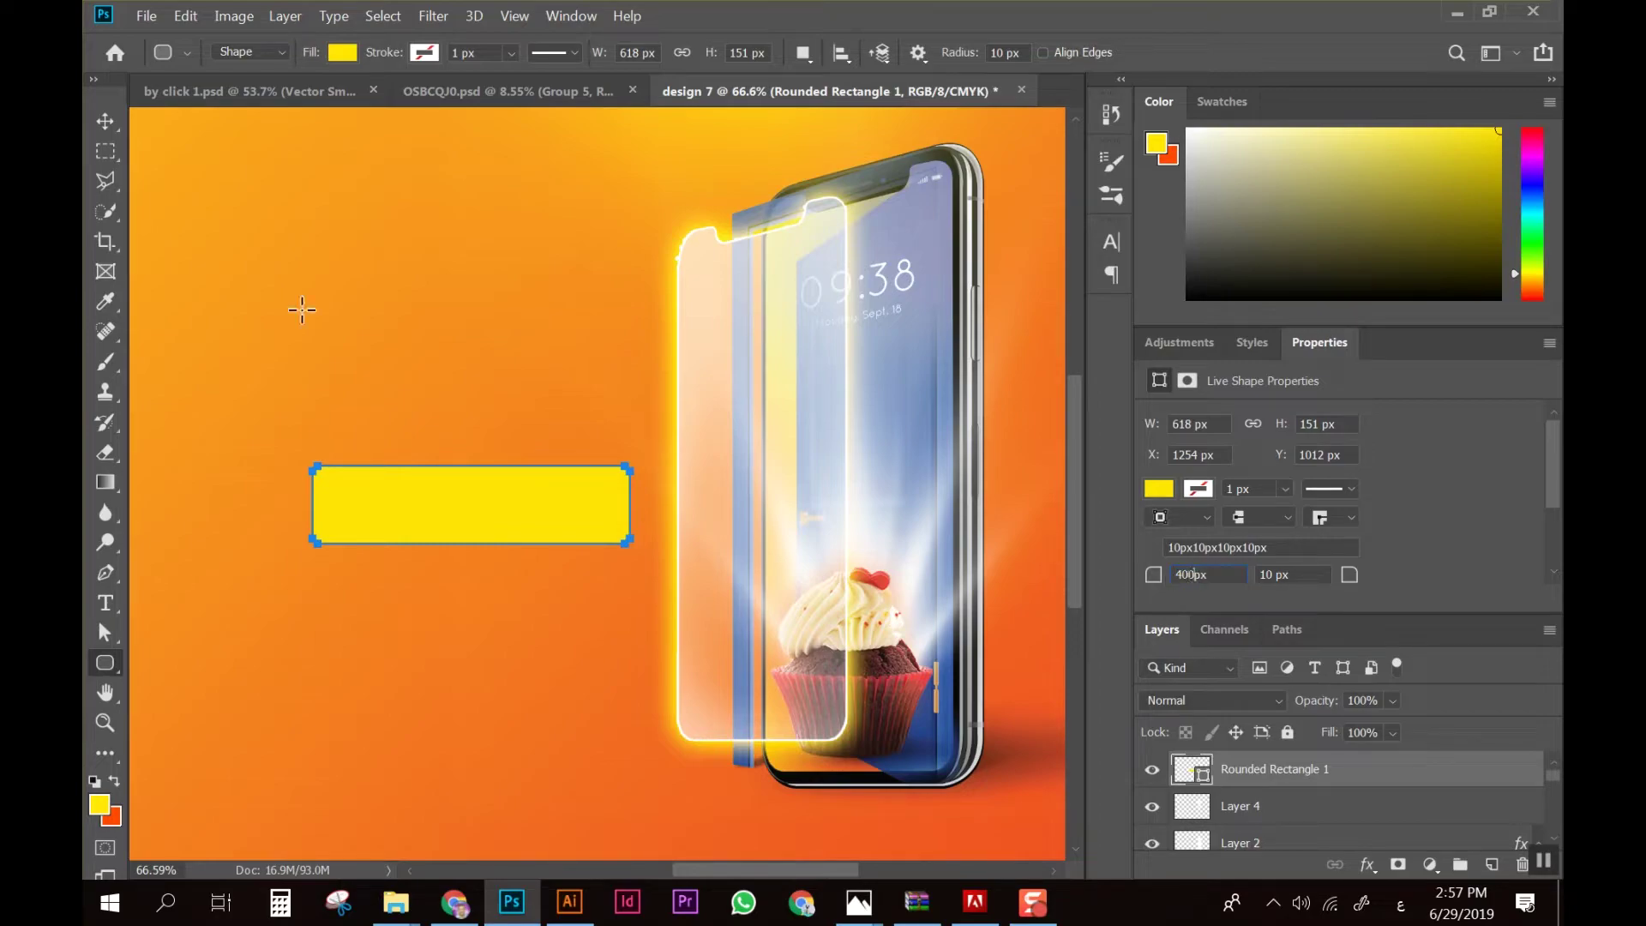
left_click(104, 120)
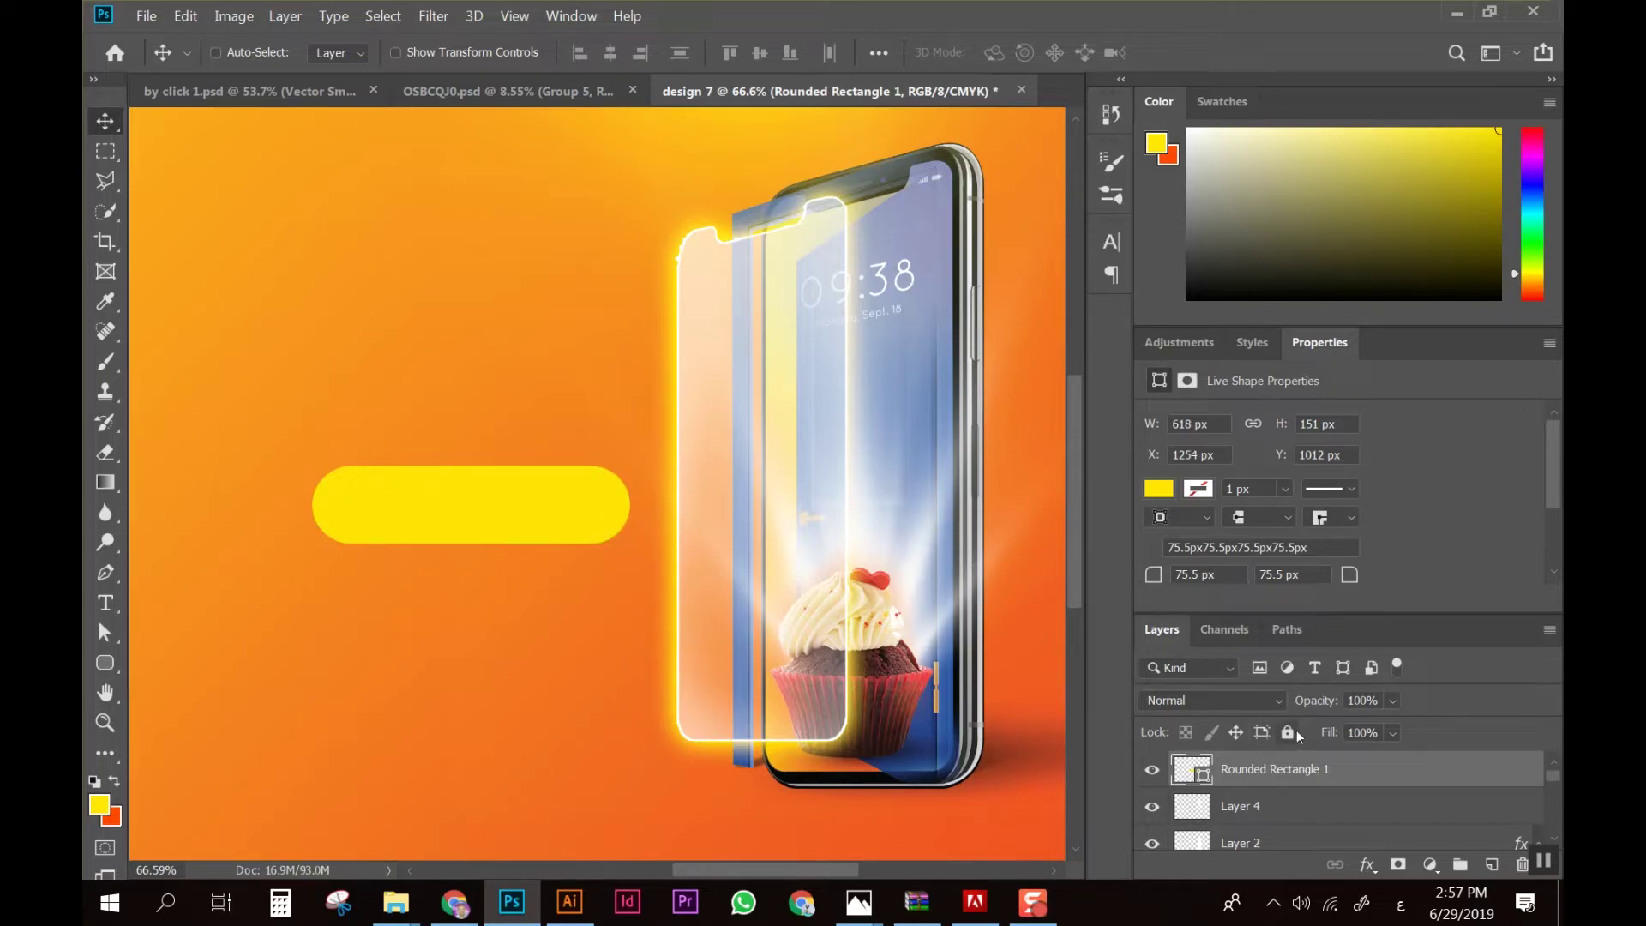
Collapse the Color and Properties panels and open Rounded Rectangle 1's layer style
double_click(1160, 103)
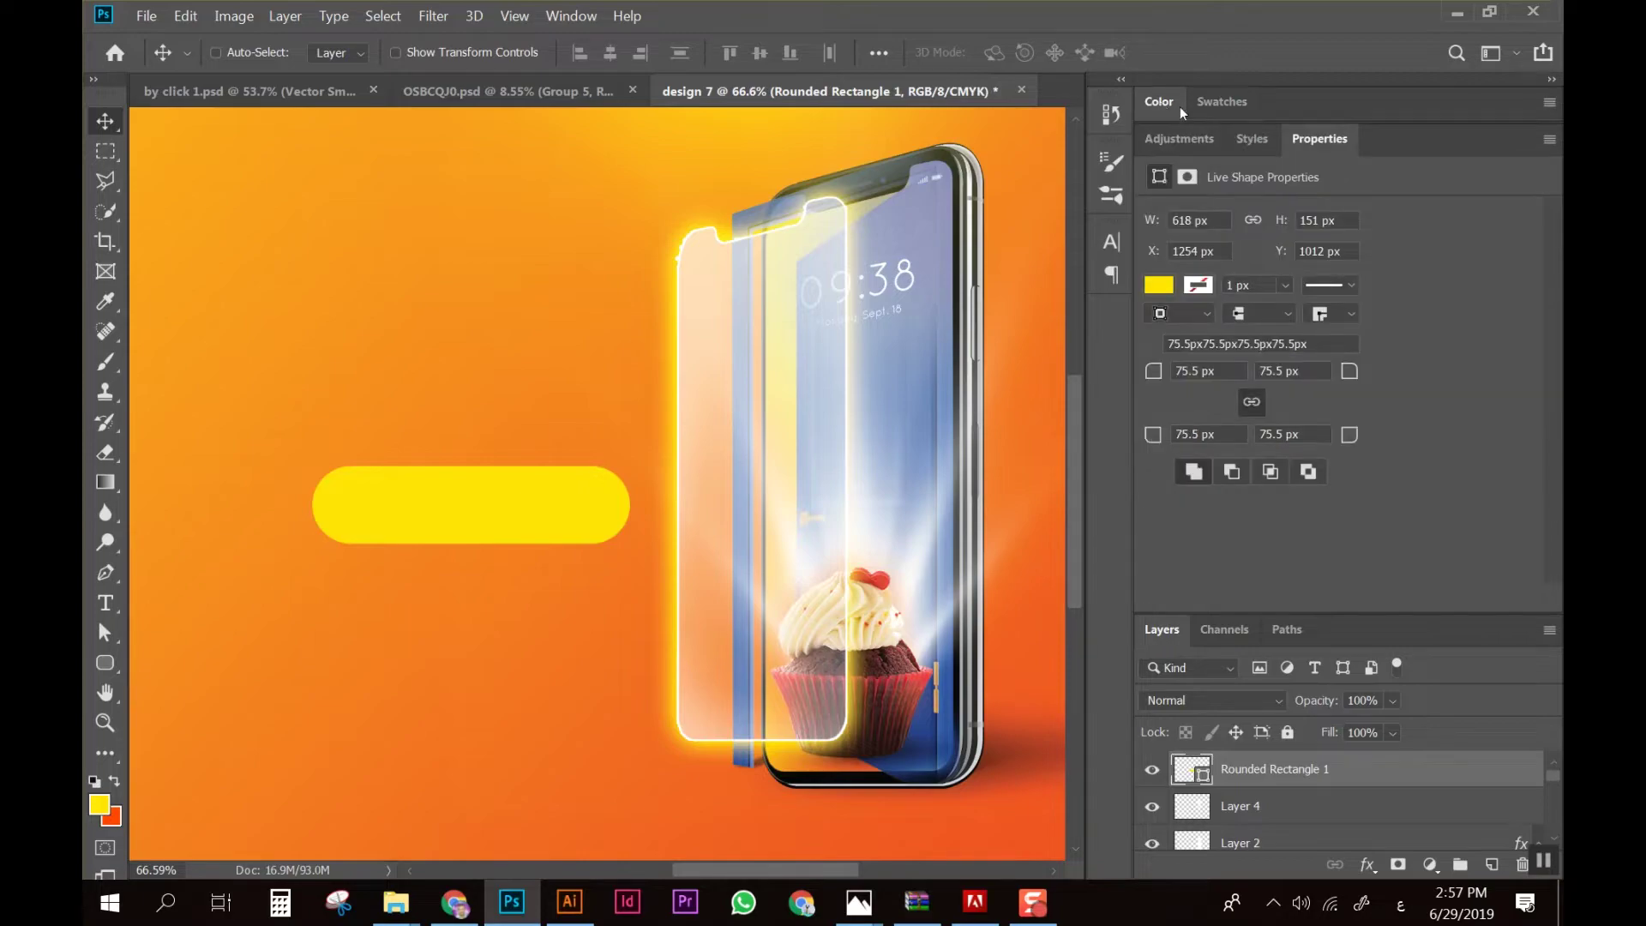
double_click(1316, 139)
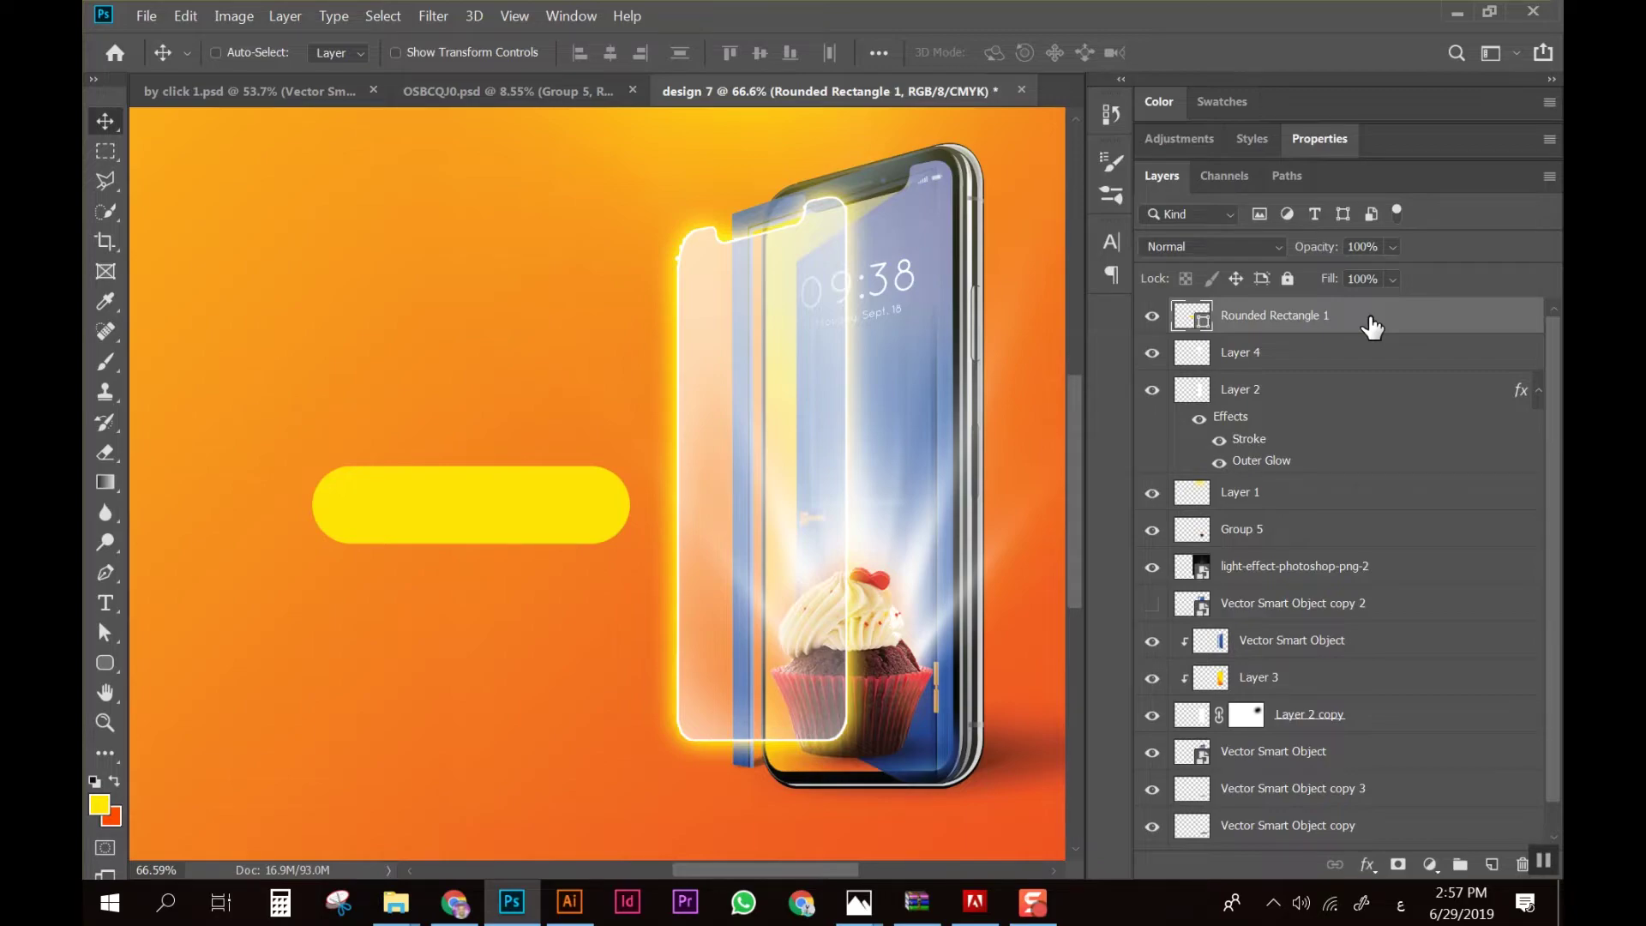
double_click(1371, 326)
left_click_drag(758, 252, 822, 218)
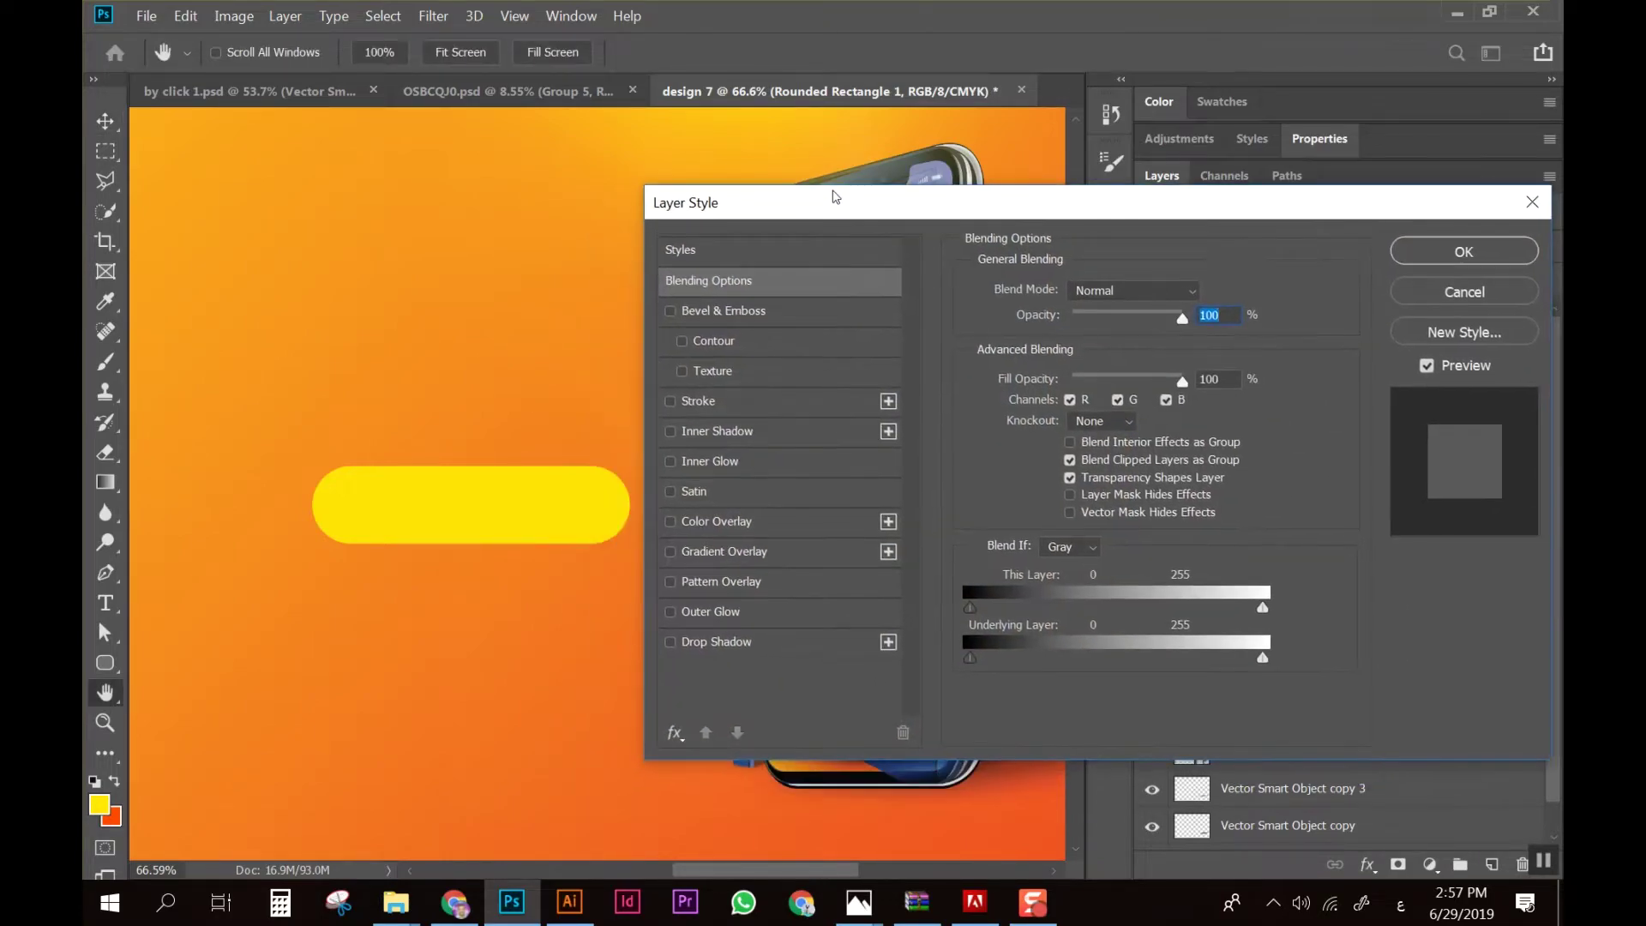
Try a yellow-to-orange Gradient Overlay, cancel it, toggle visibility, and reopen Layer Style
left_click(710, 558)
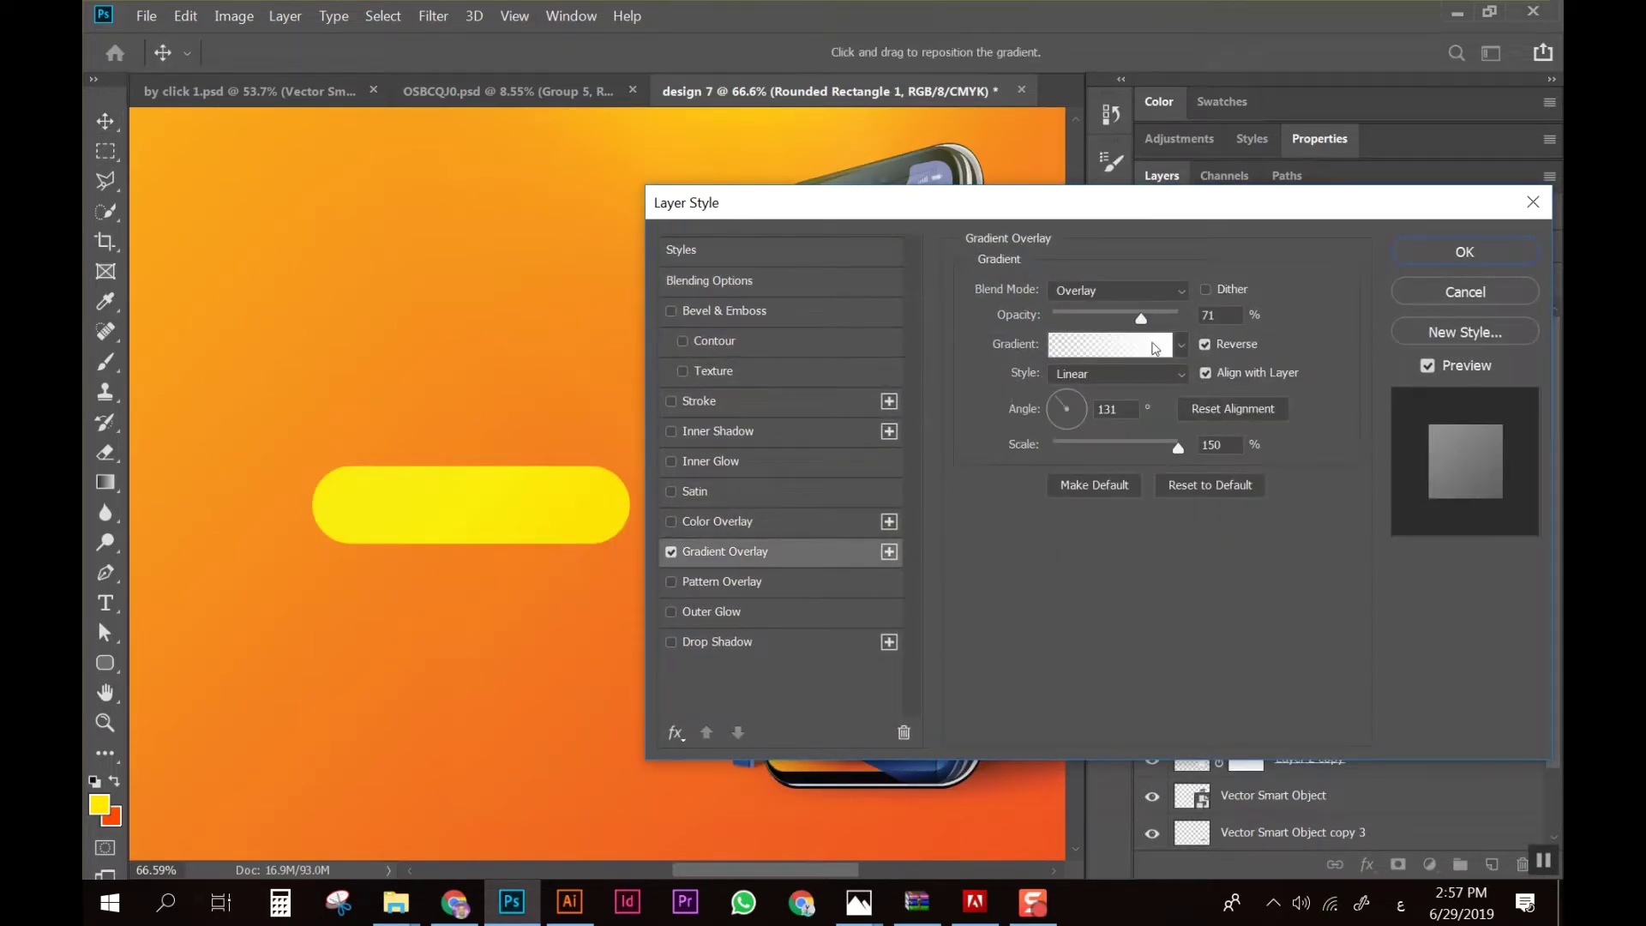
left_click(1155, 347)
left_click(842, 235)
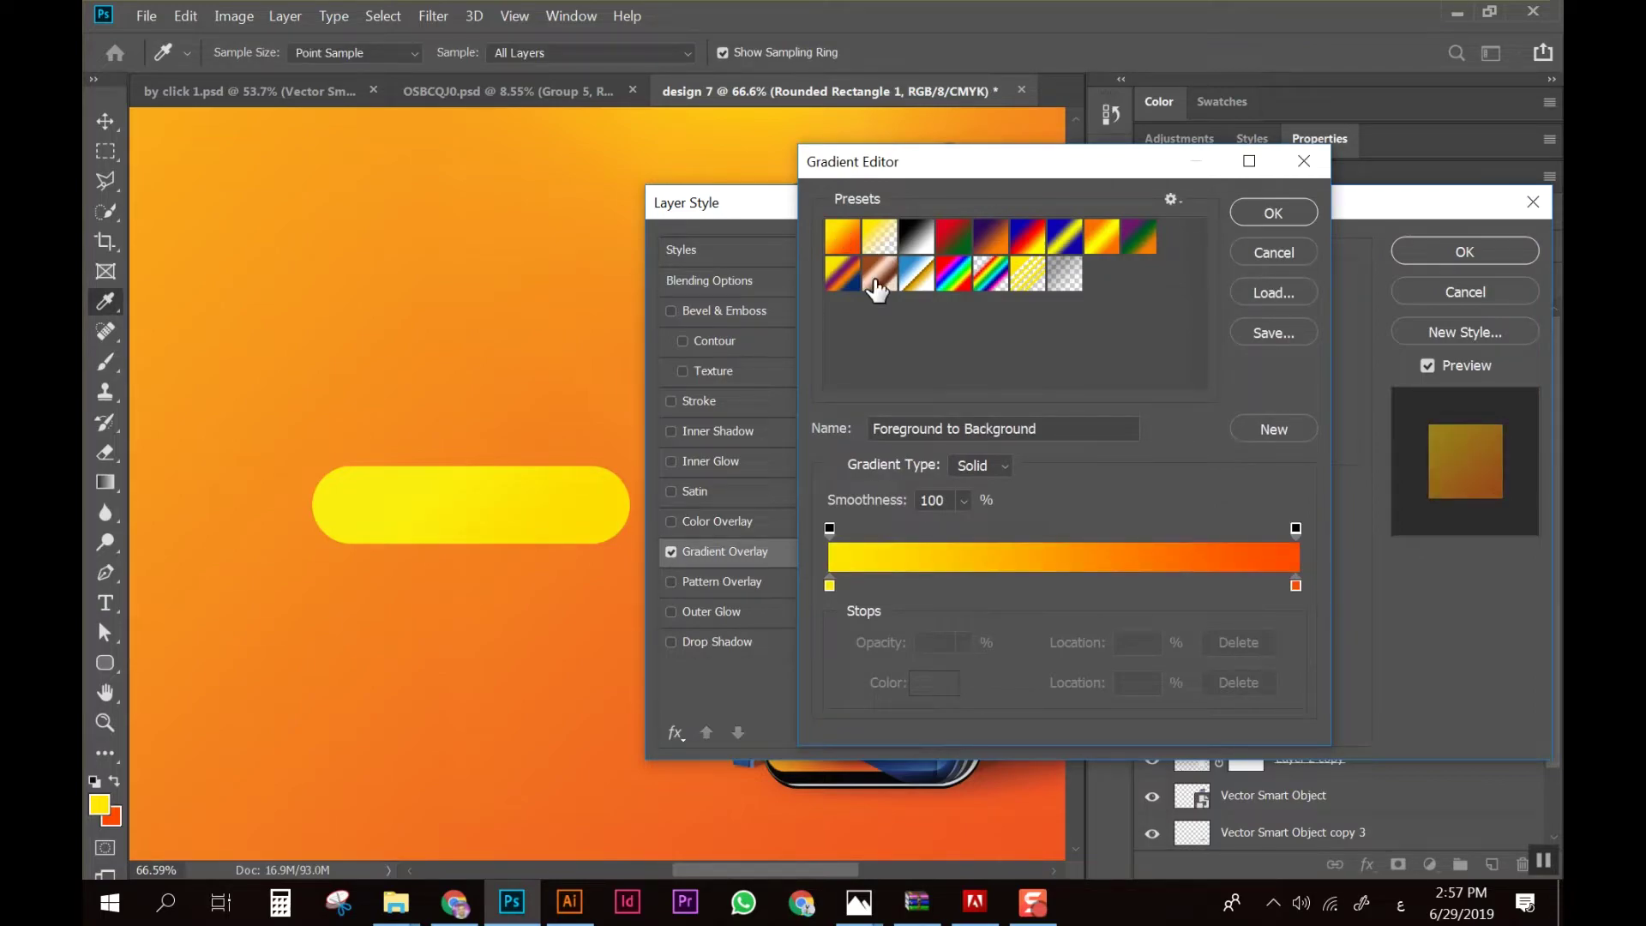
left_click(1253, 220)
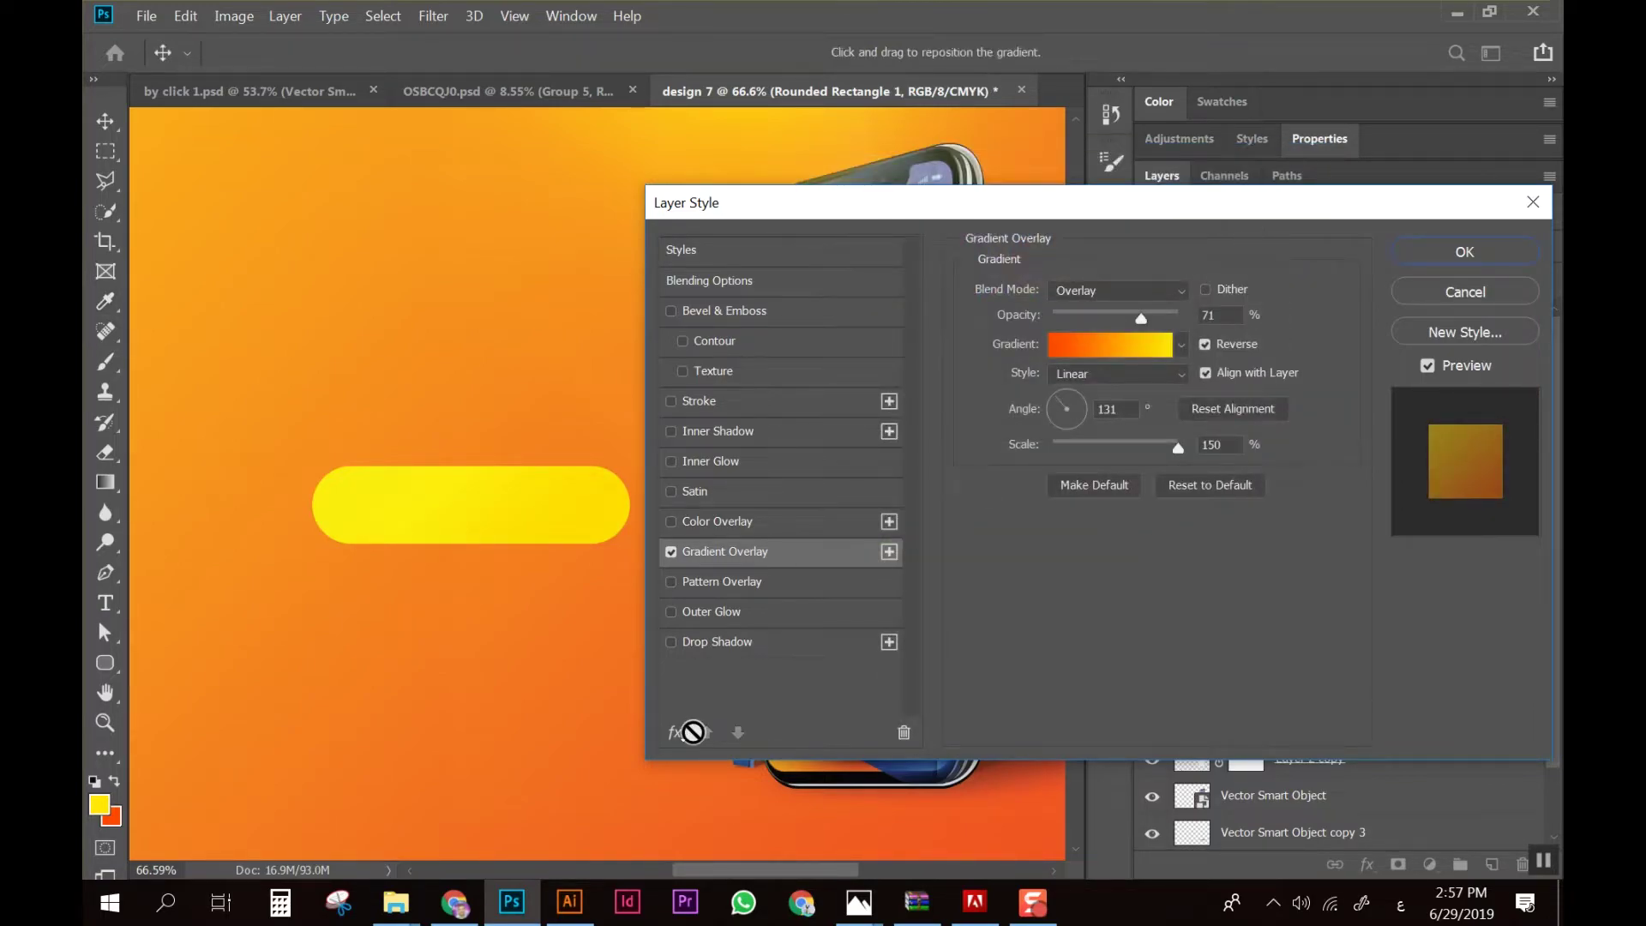
left_click(1504, 291)
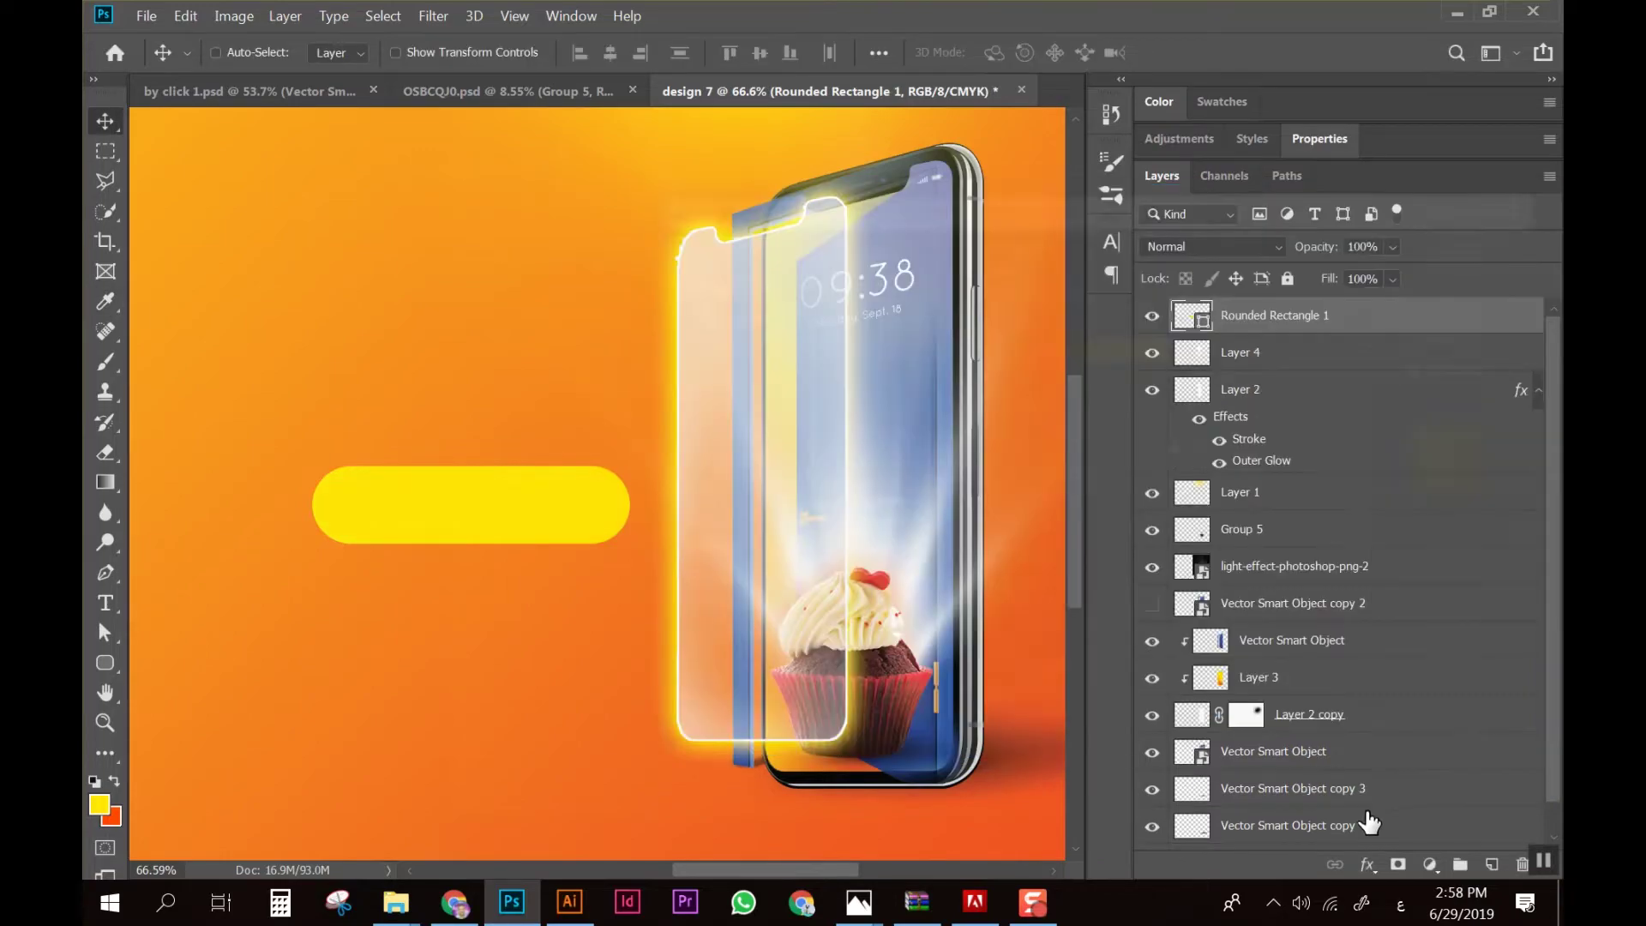
left_click(1146, 319)
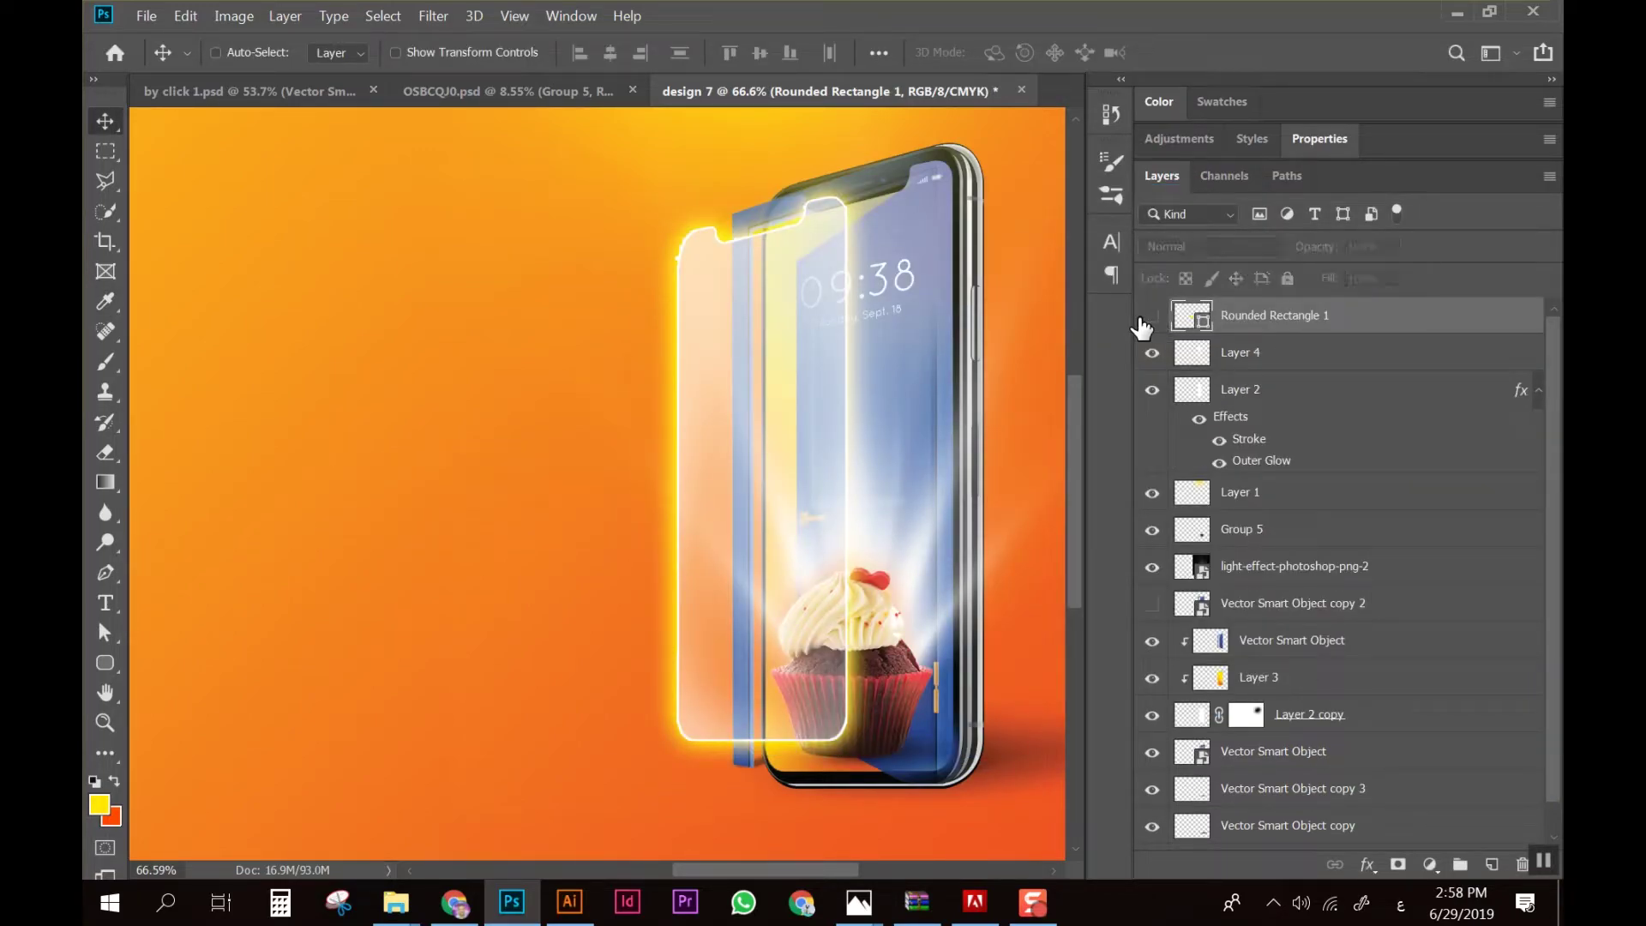
double_click(1403, 334)
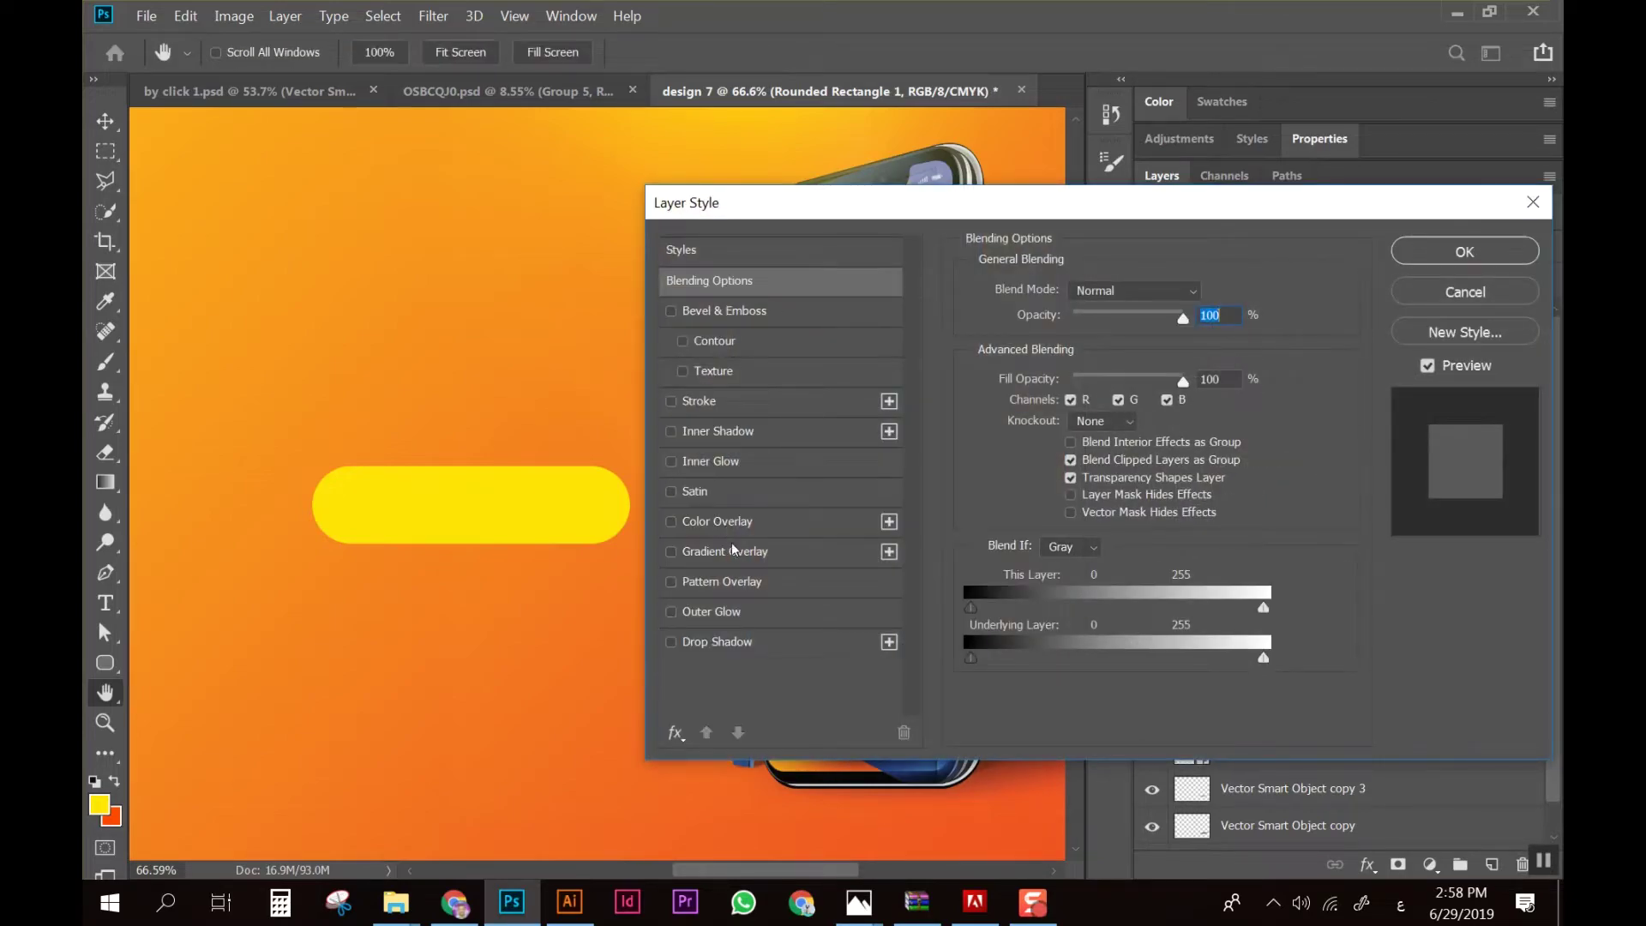
Enable a yellow-to-orange Gradient Overlay on the pill in Normal blend mode
left_click(733, 550)
left_click(1146, 350)
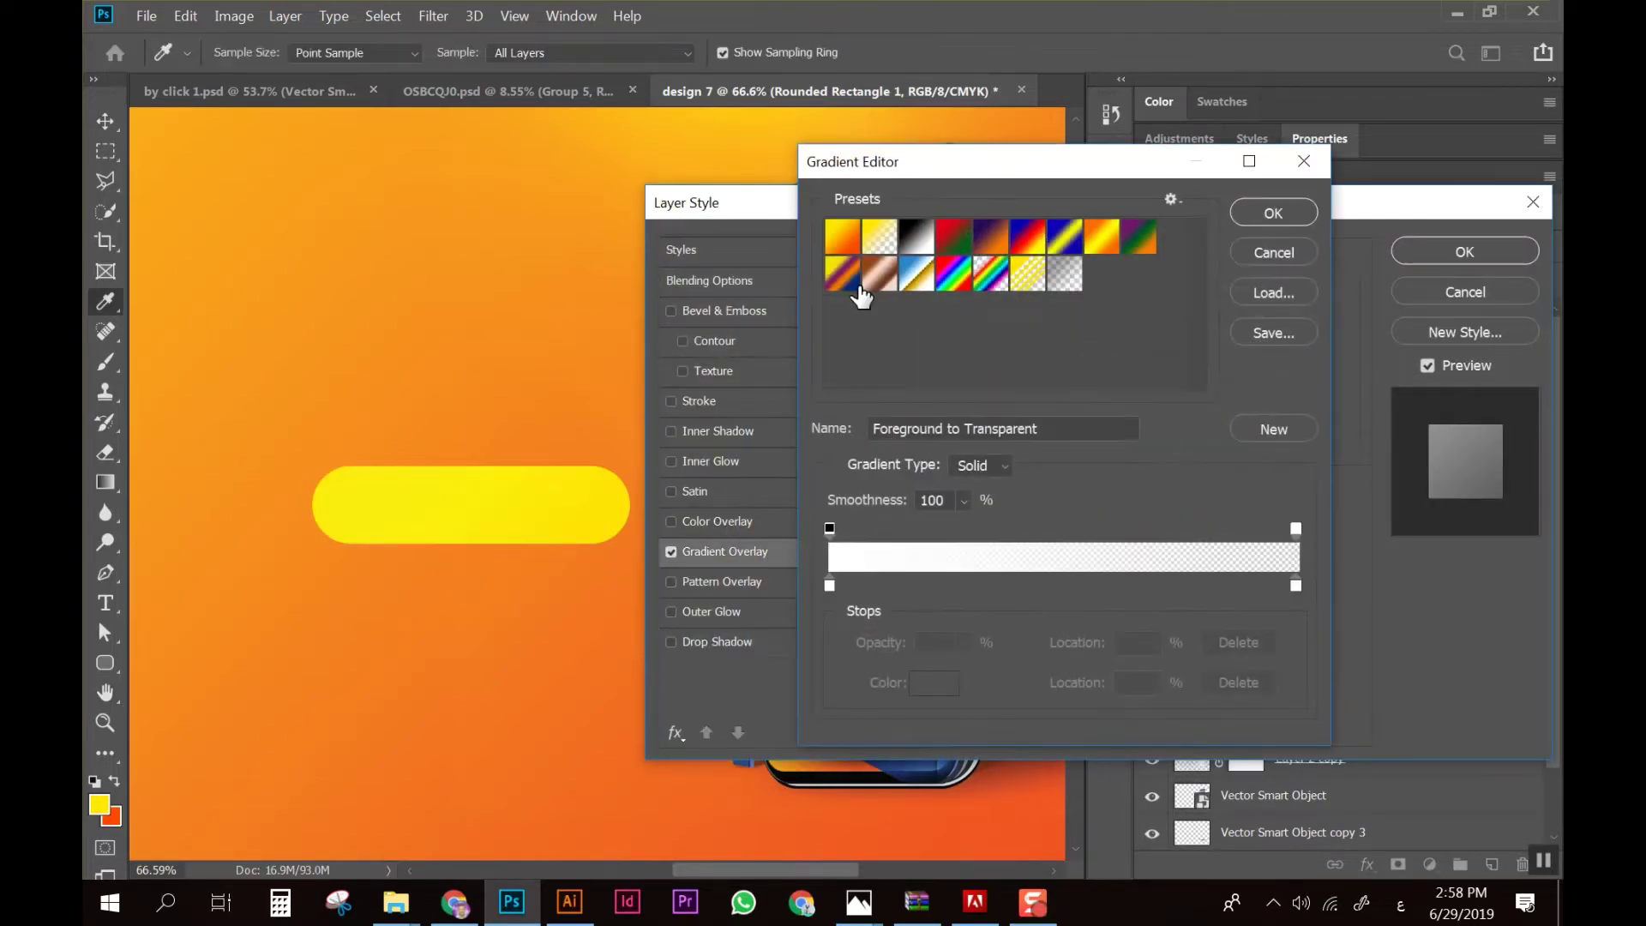
left_click(843, 236)
left_click(1273, 213)
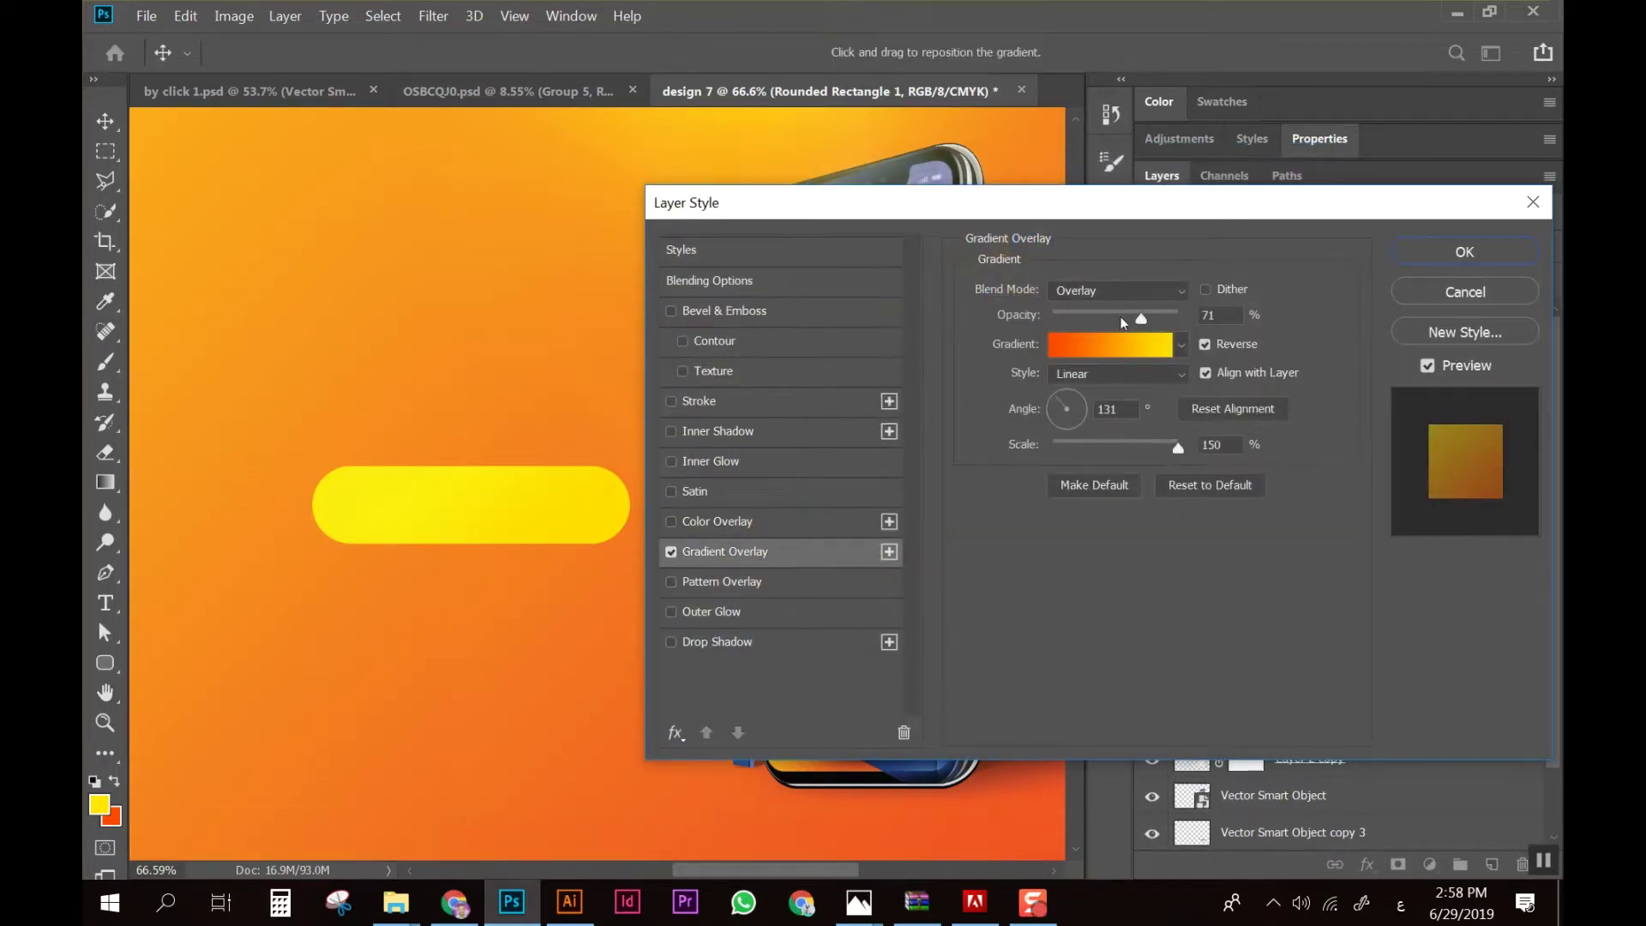
left_click(1123, 291)
left_click(1130, 306)
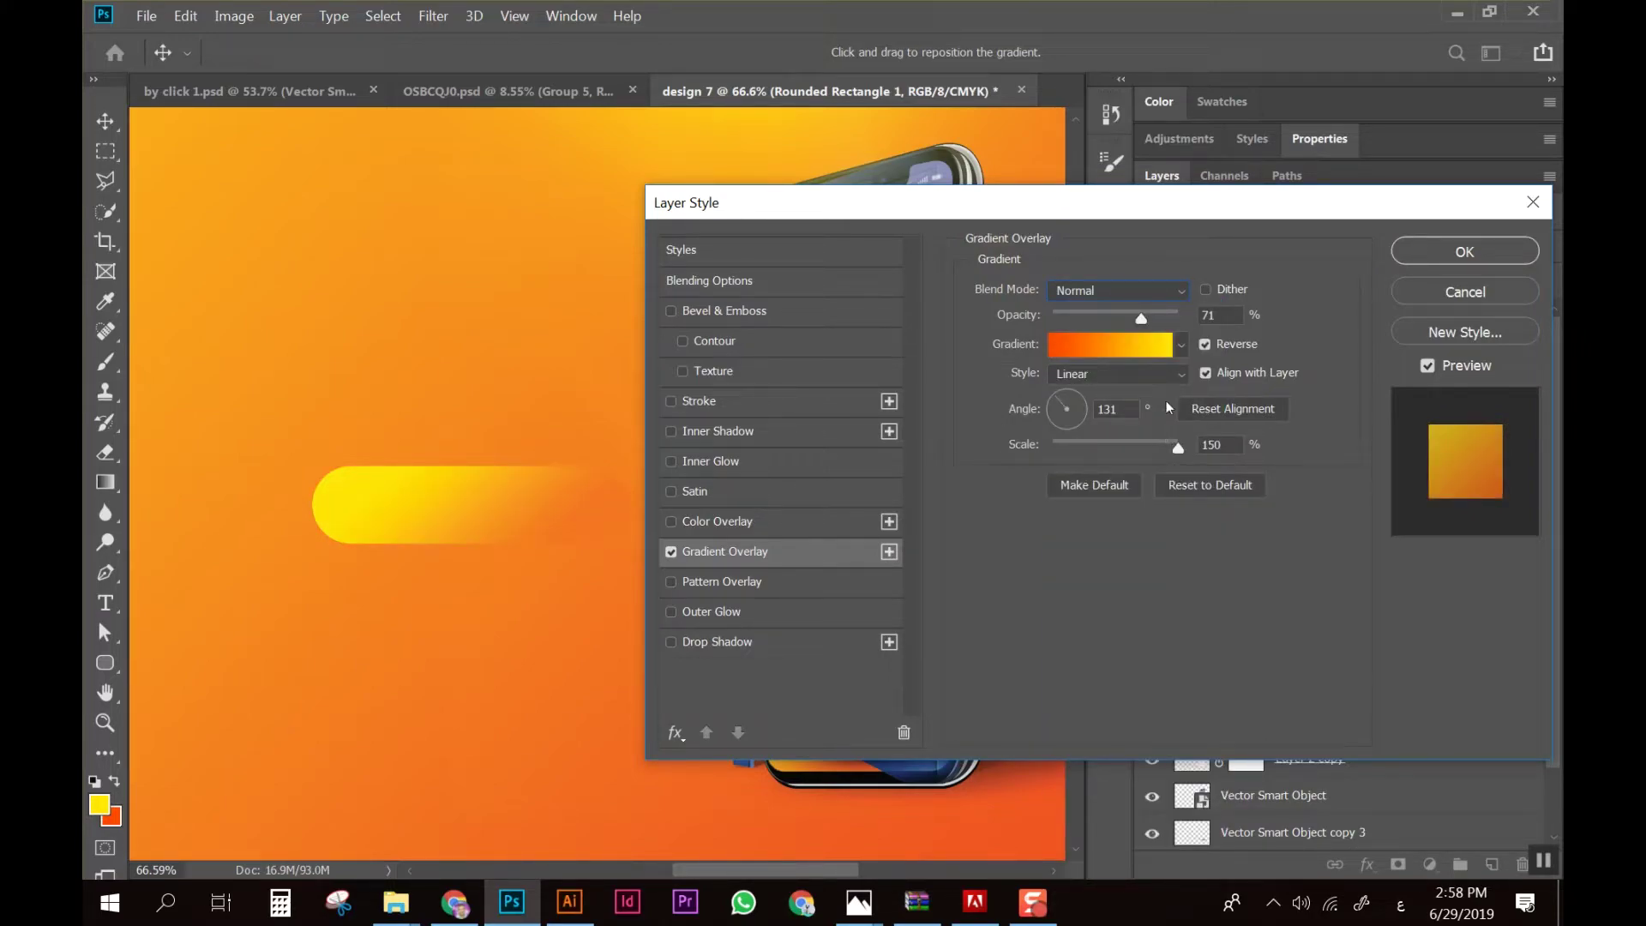
Add a yellow stop at 50% to the overlay gradient and set the angle to 90
left_click(1121, 345)
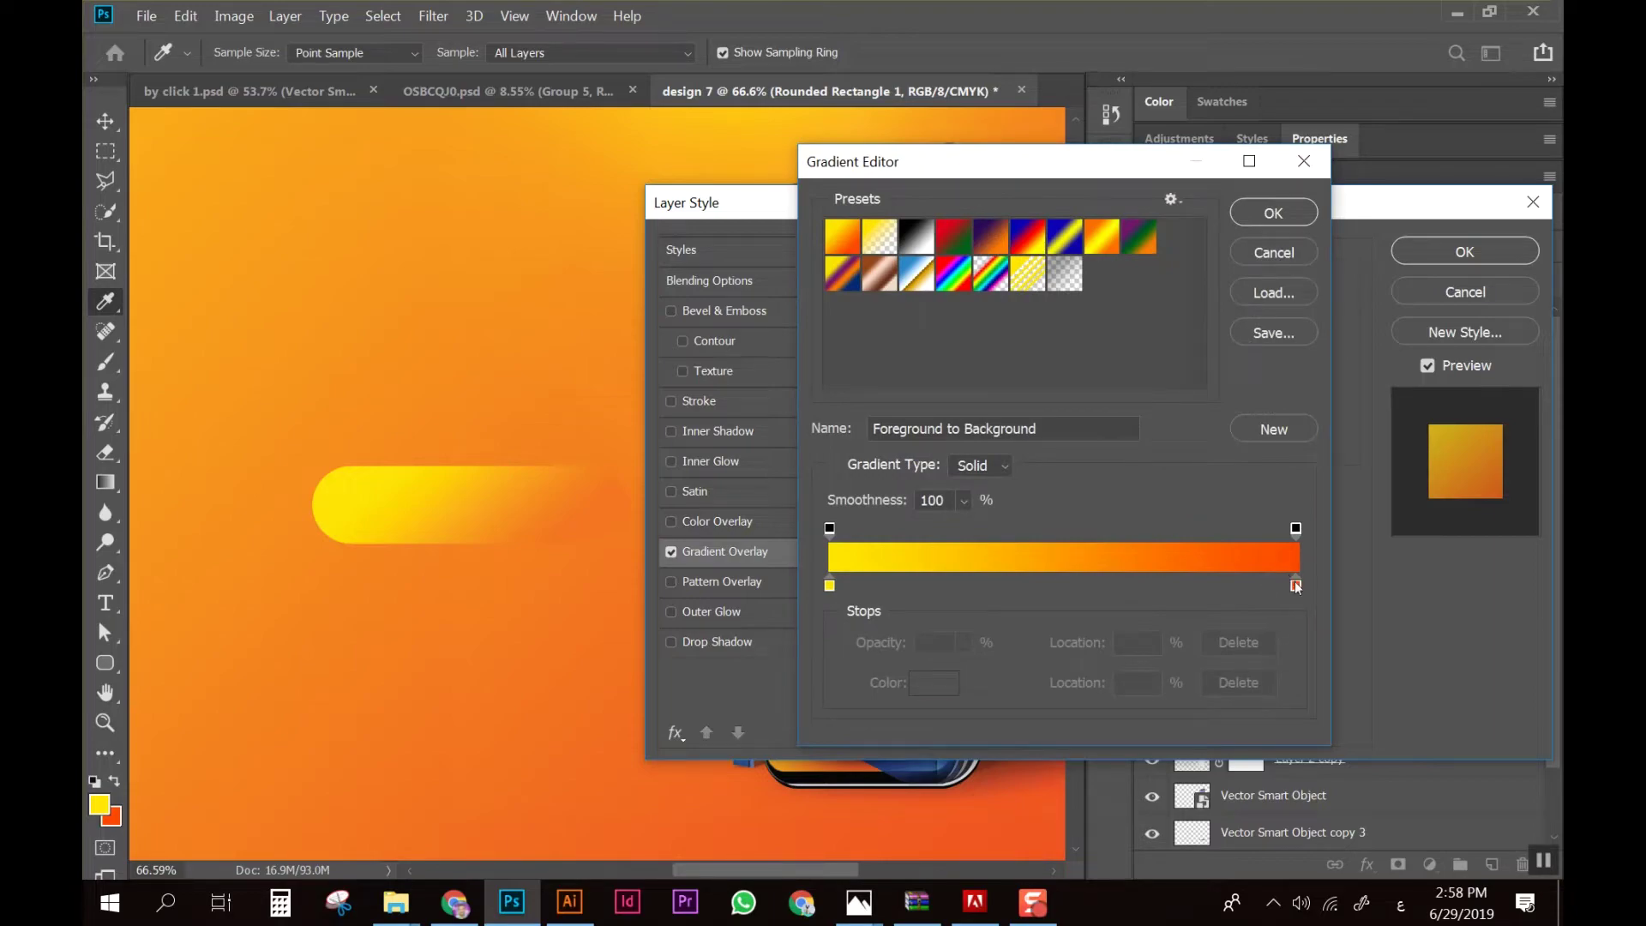
left_click_drag(1296, 585, 1031, 585)
left_click(1061, 584)
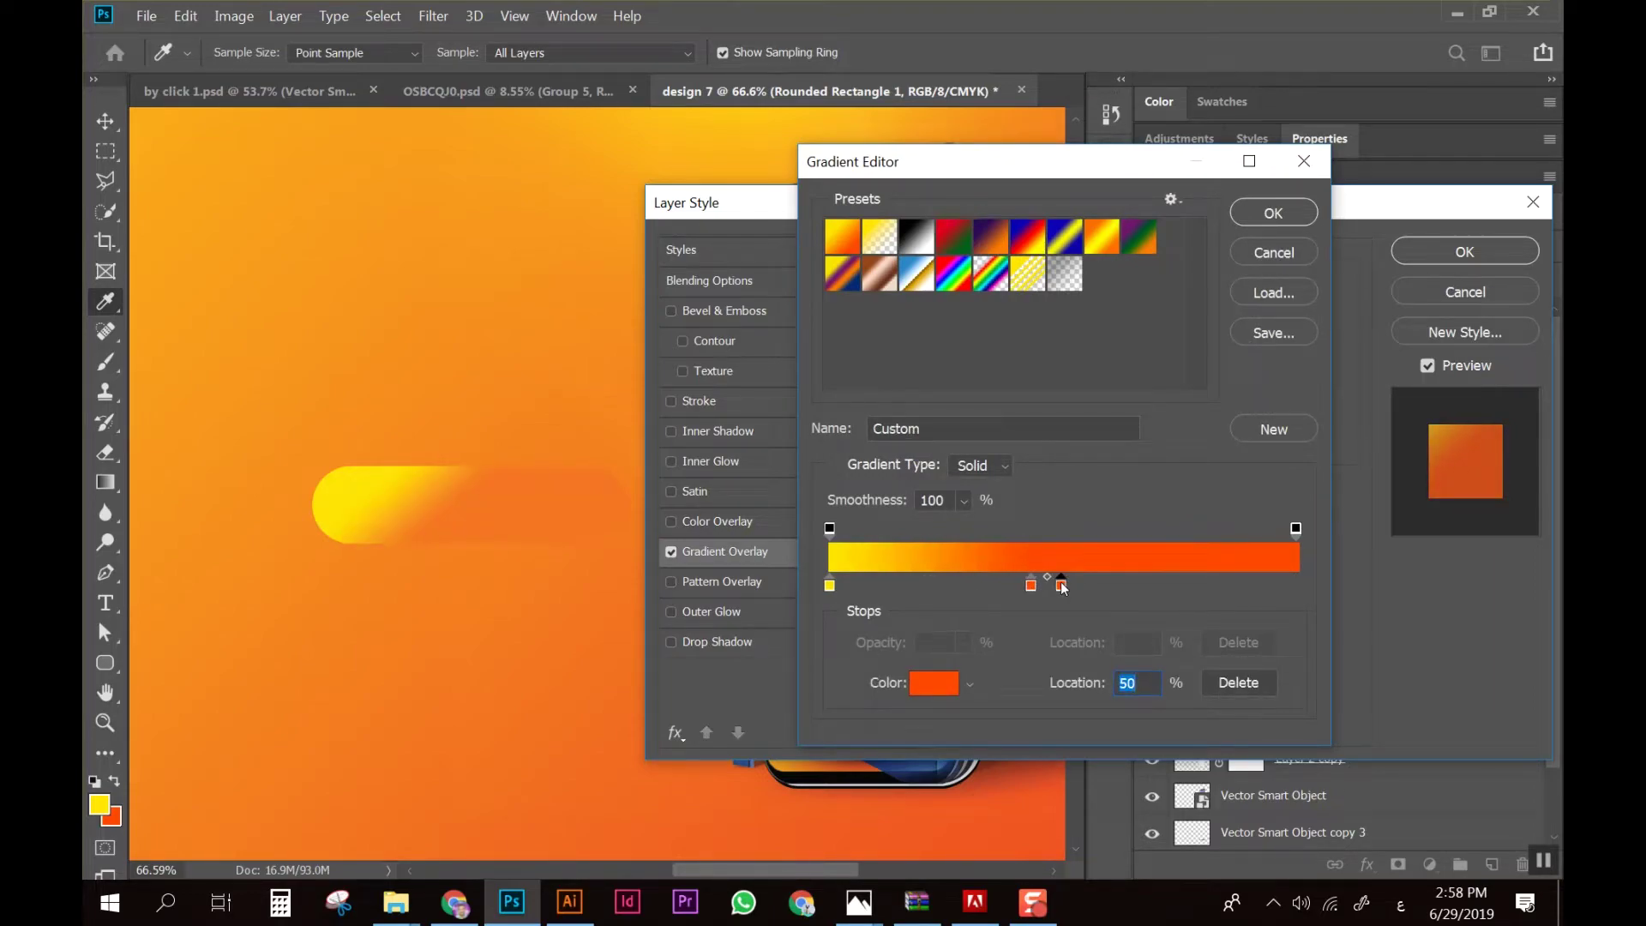
double_click(1061, 585)
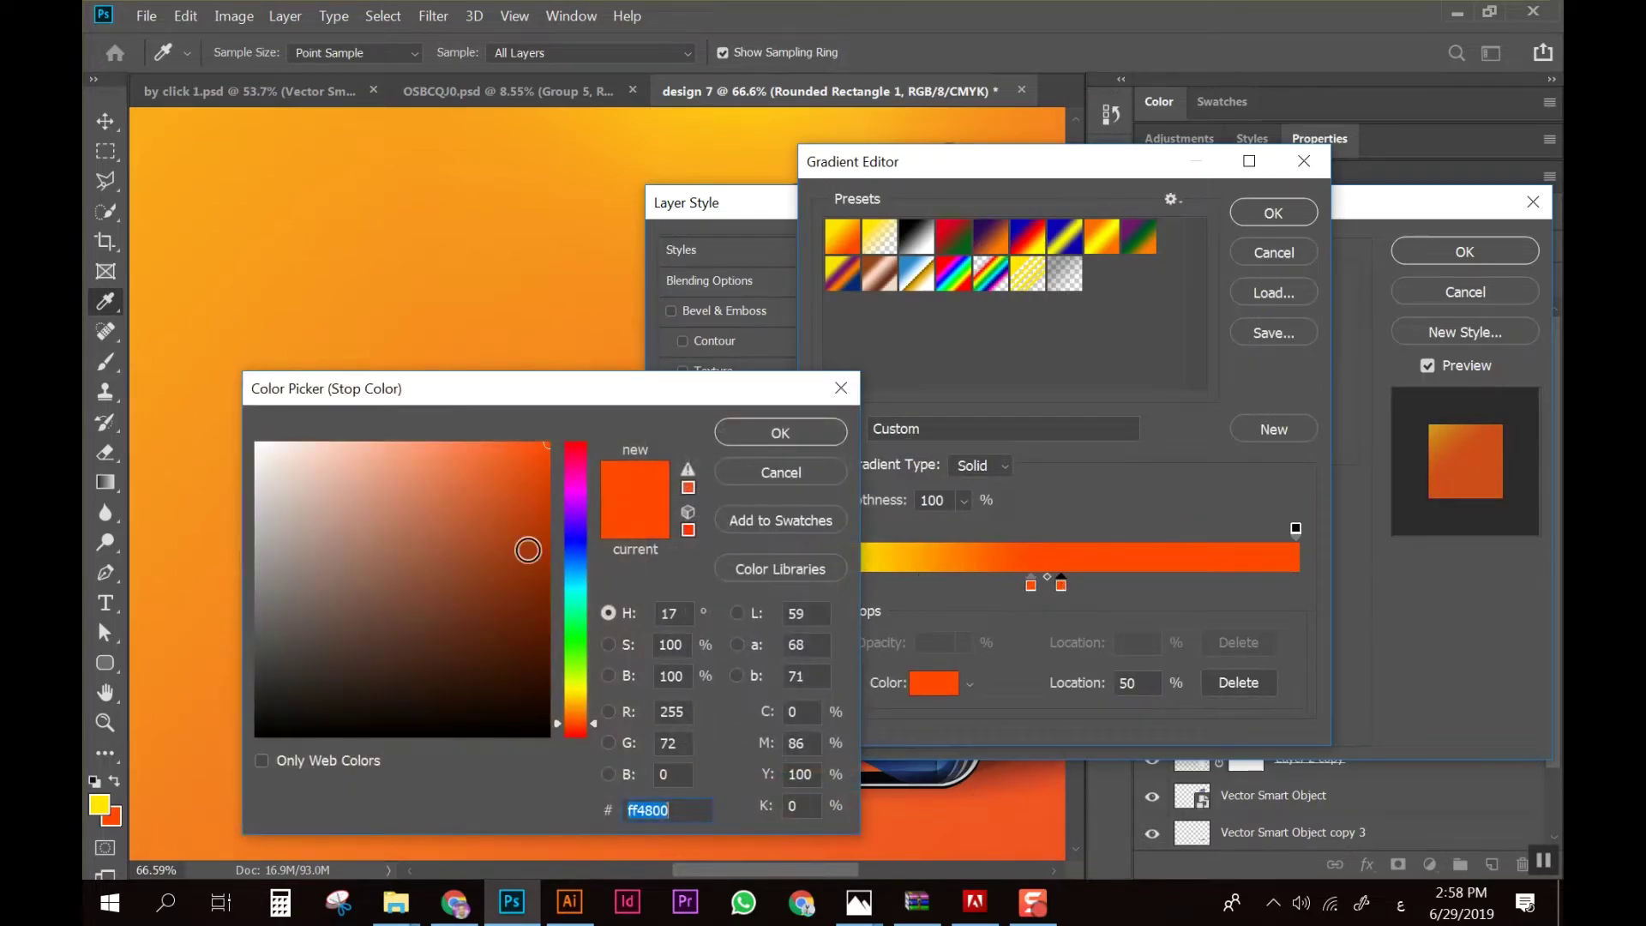
left_click(586, 696)
left_click(748, 421)
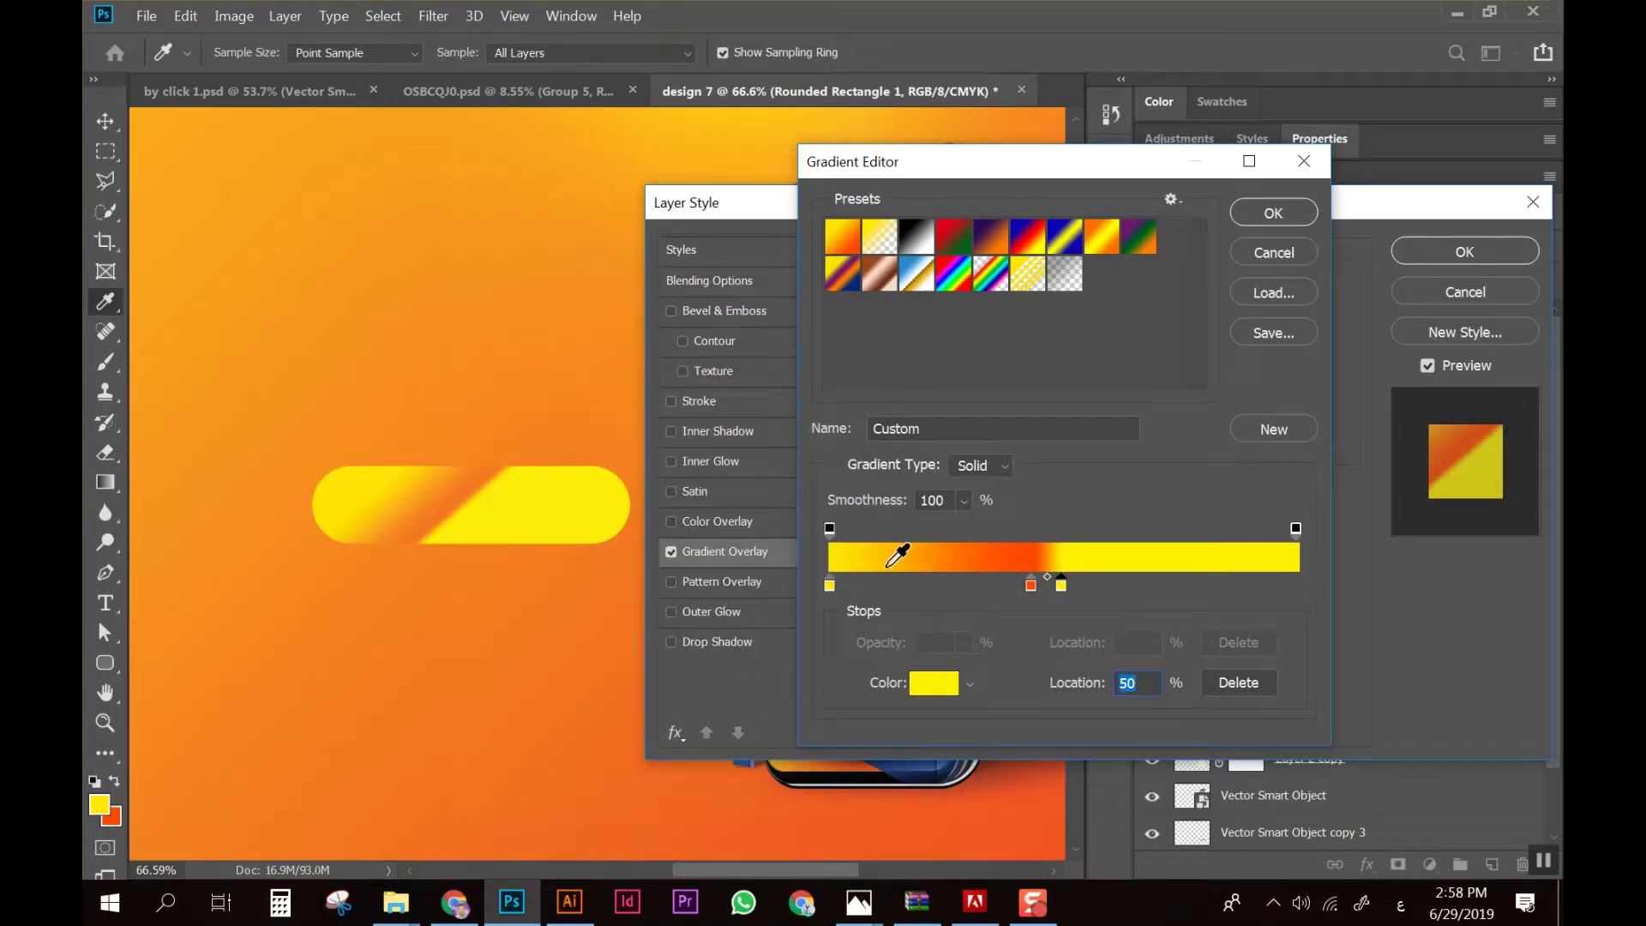
left_click(1286, 216)
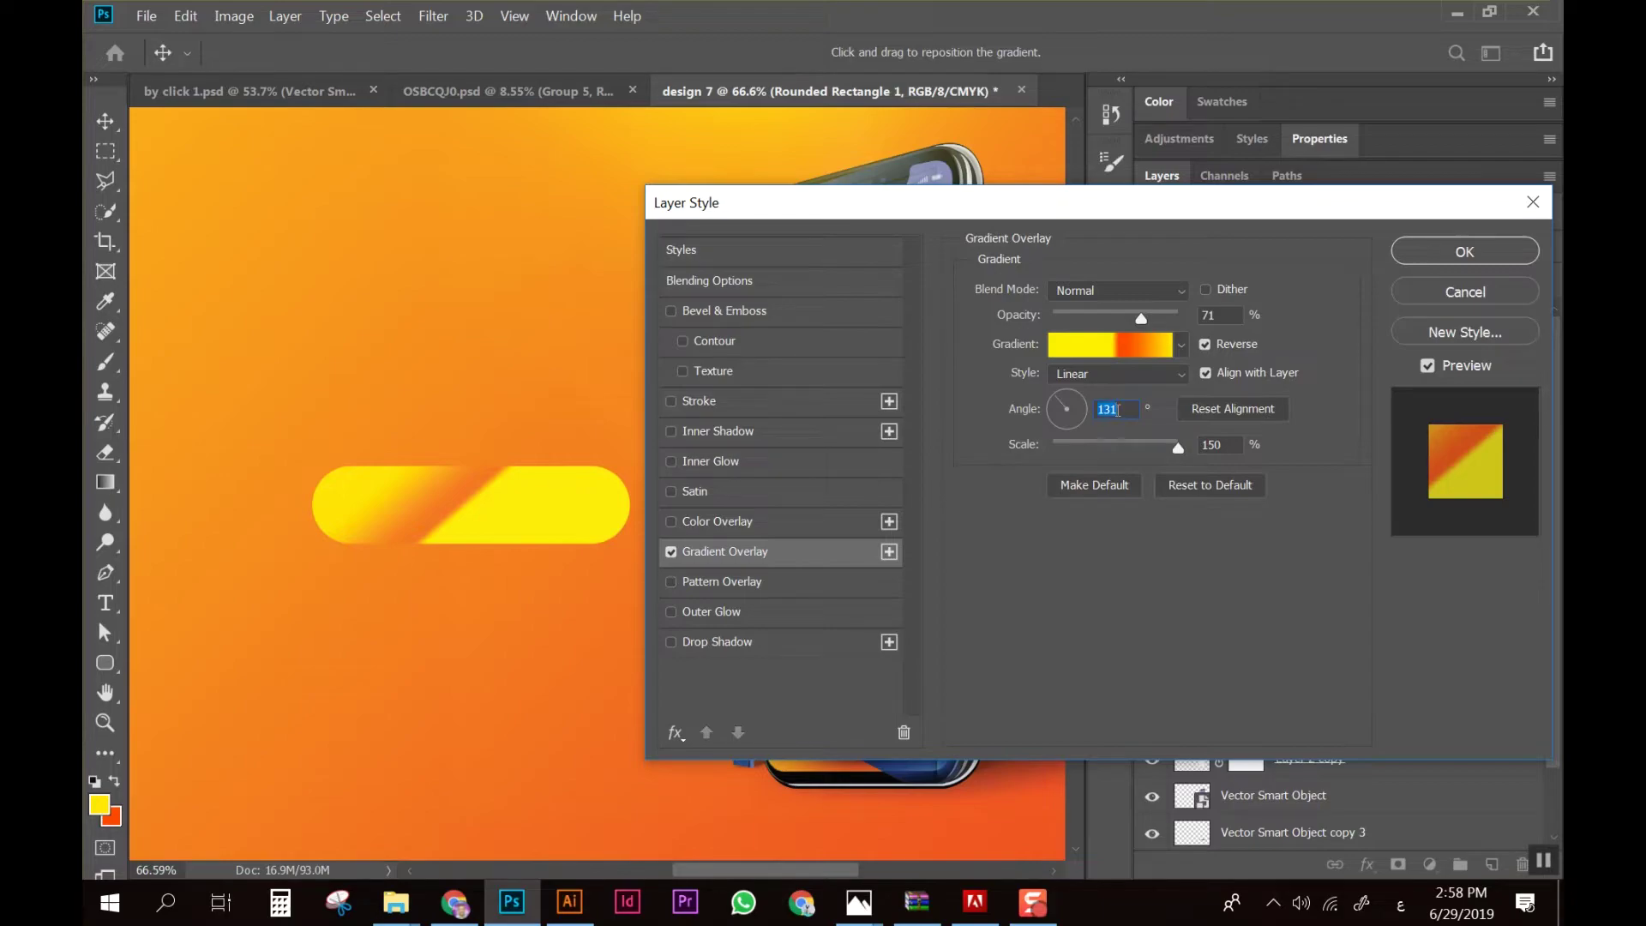
type("0")
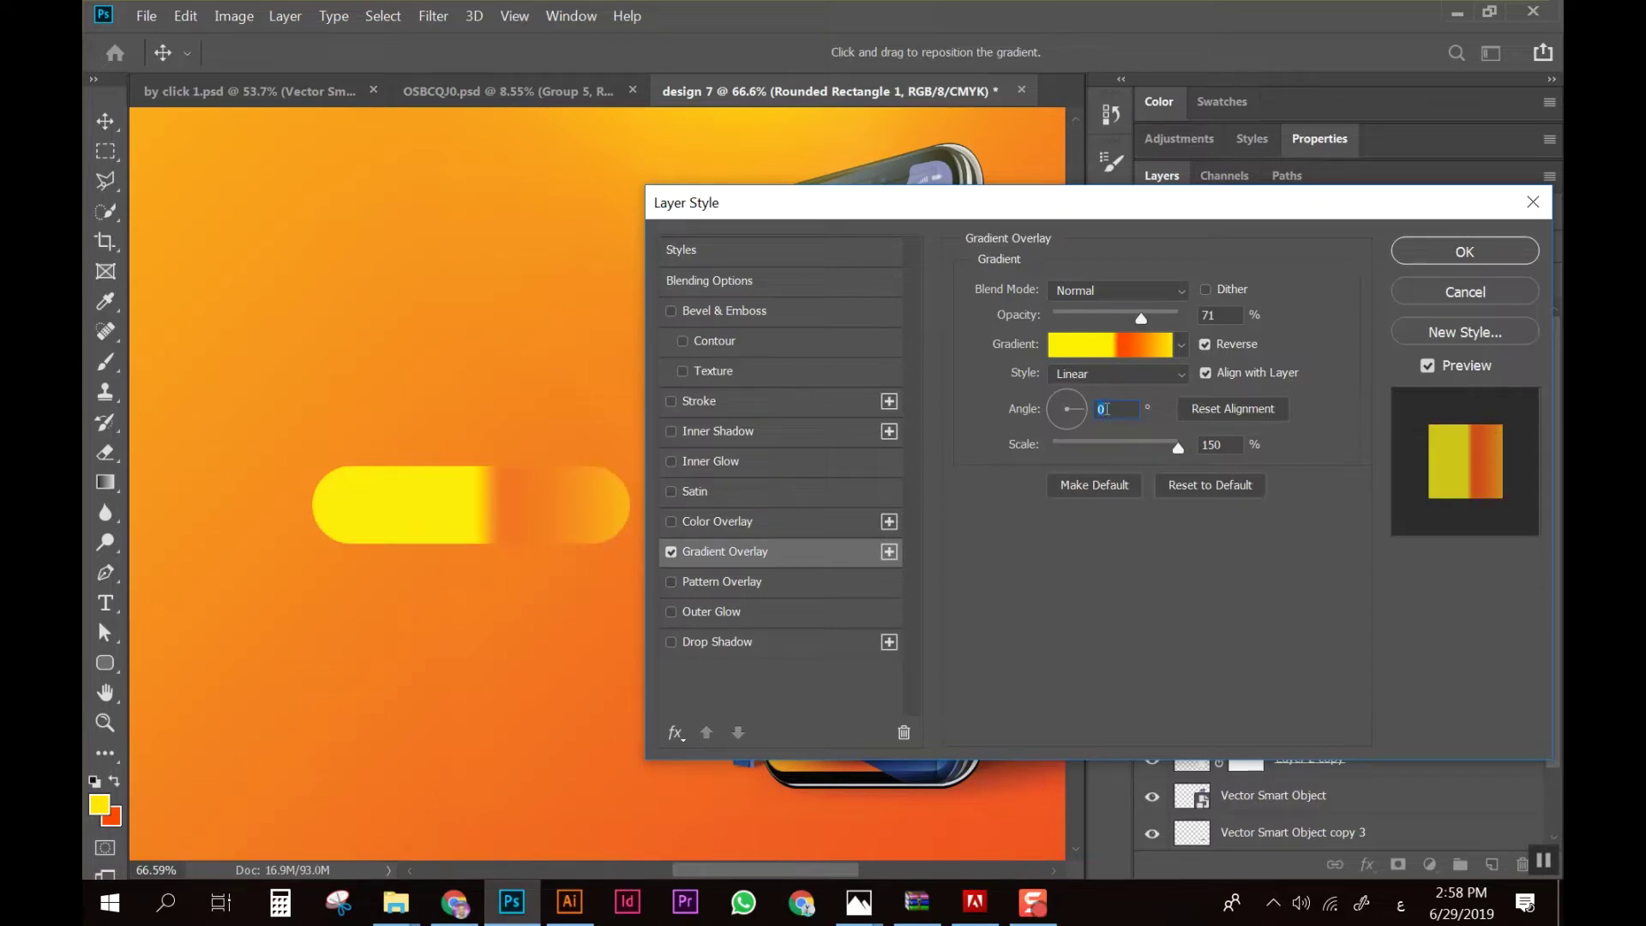
type("90")
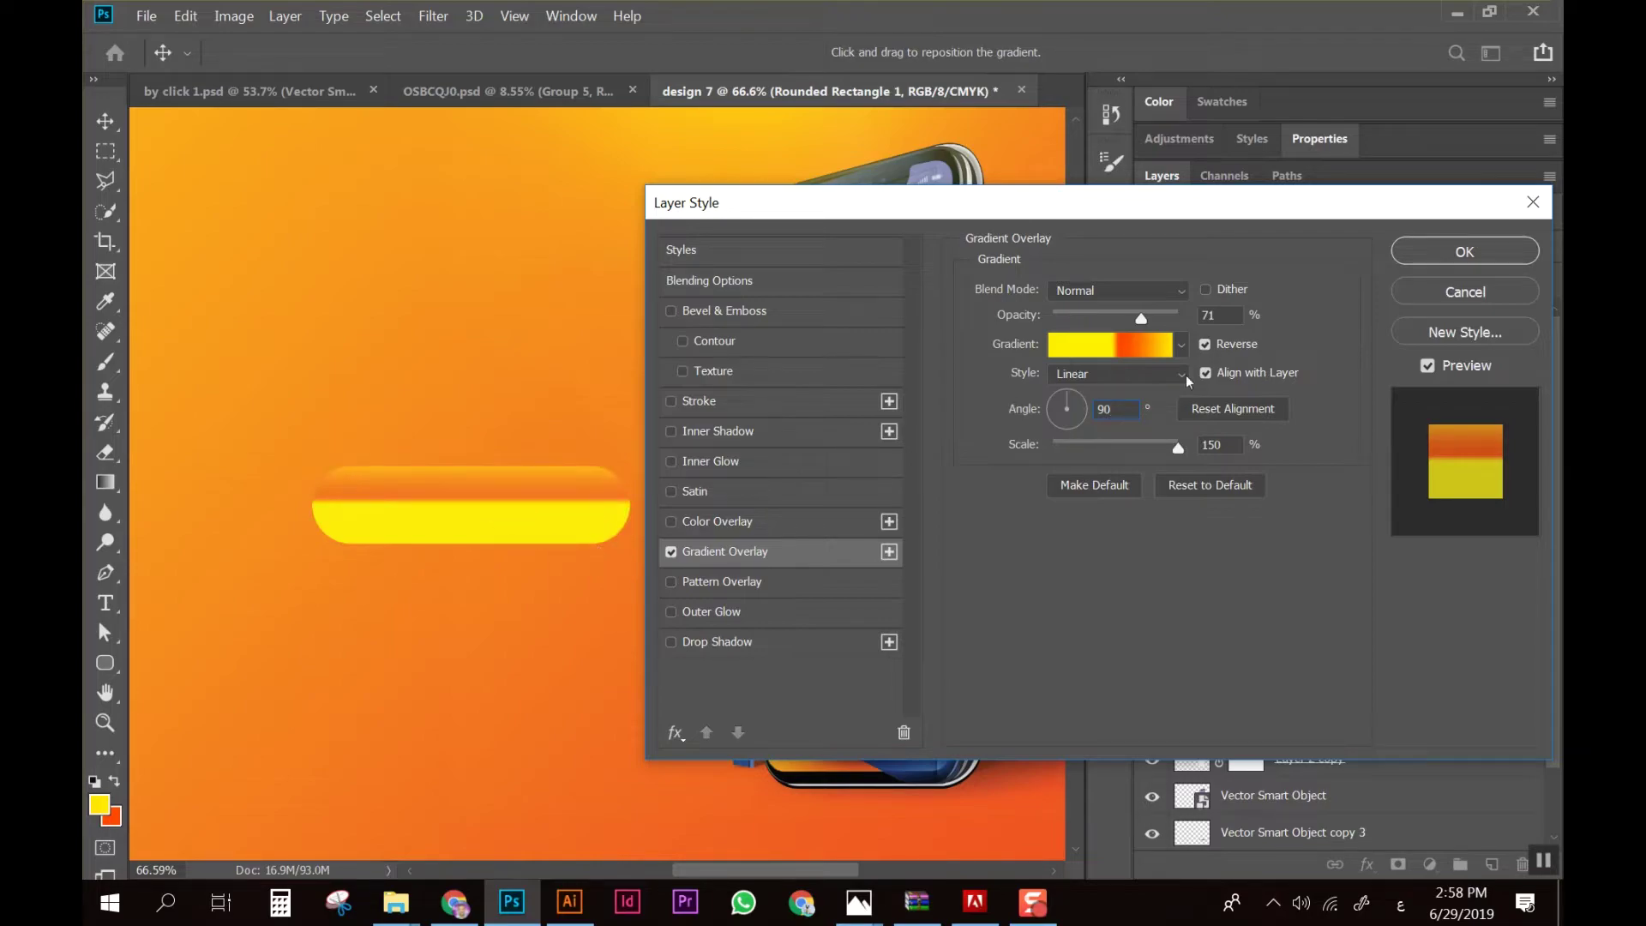
Recolour the middle orange stop to a golden orange and nudge it slightly right
left_click(1137, 352)
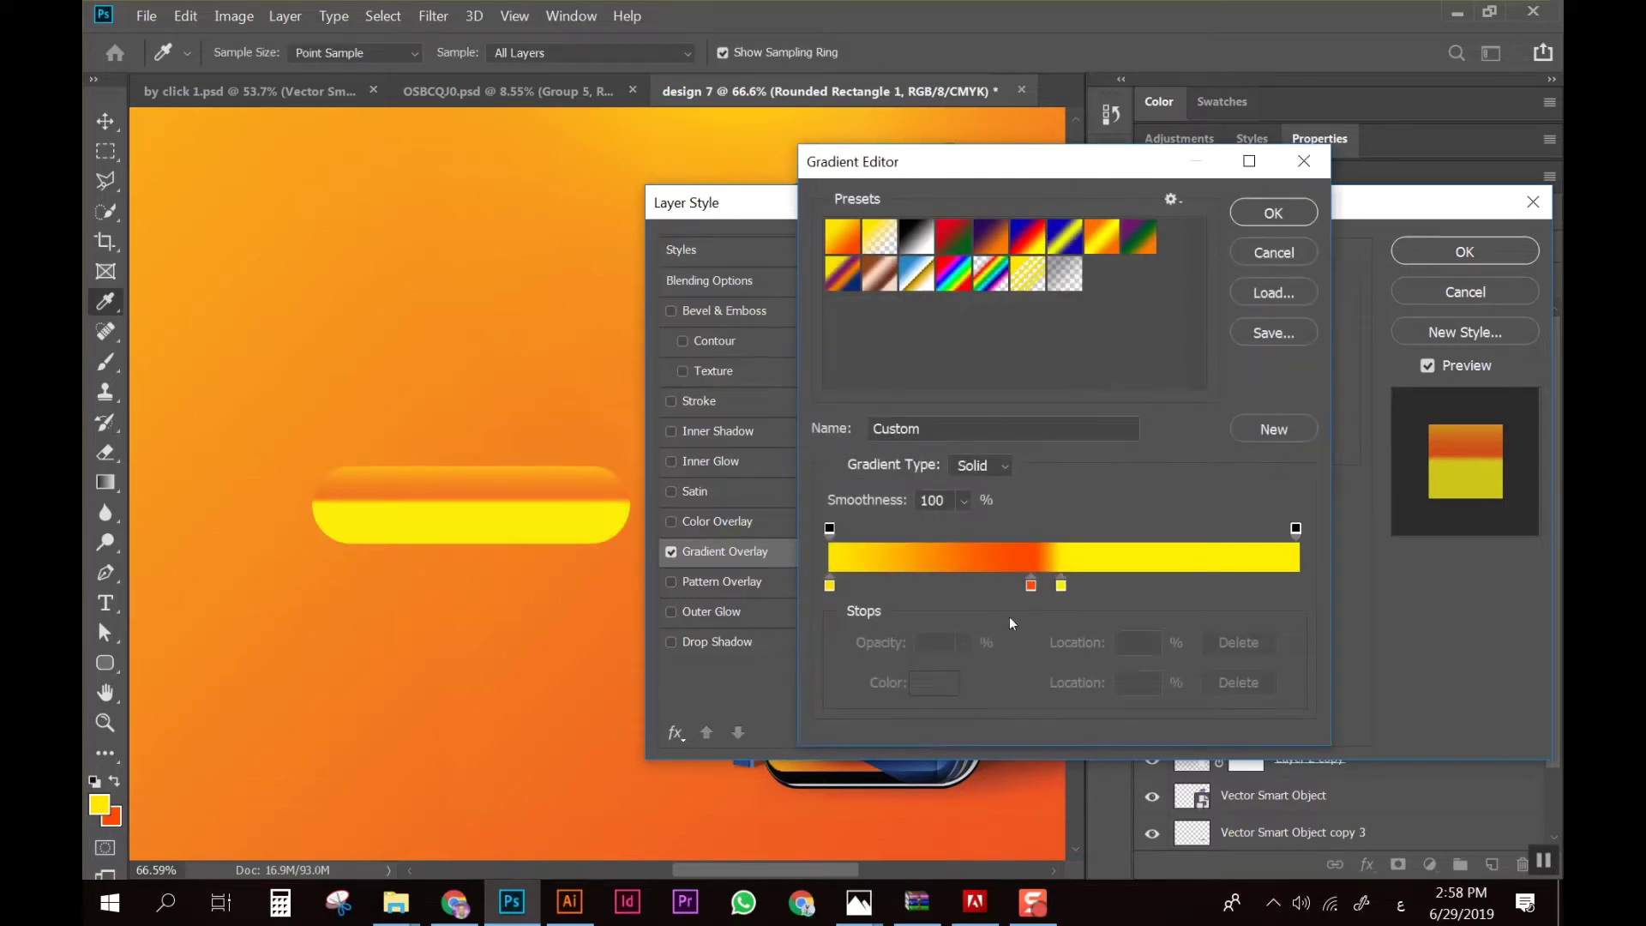
double_click(1030, 589)
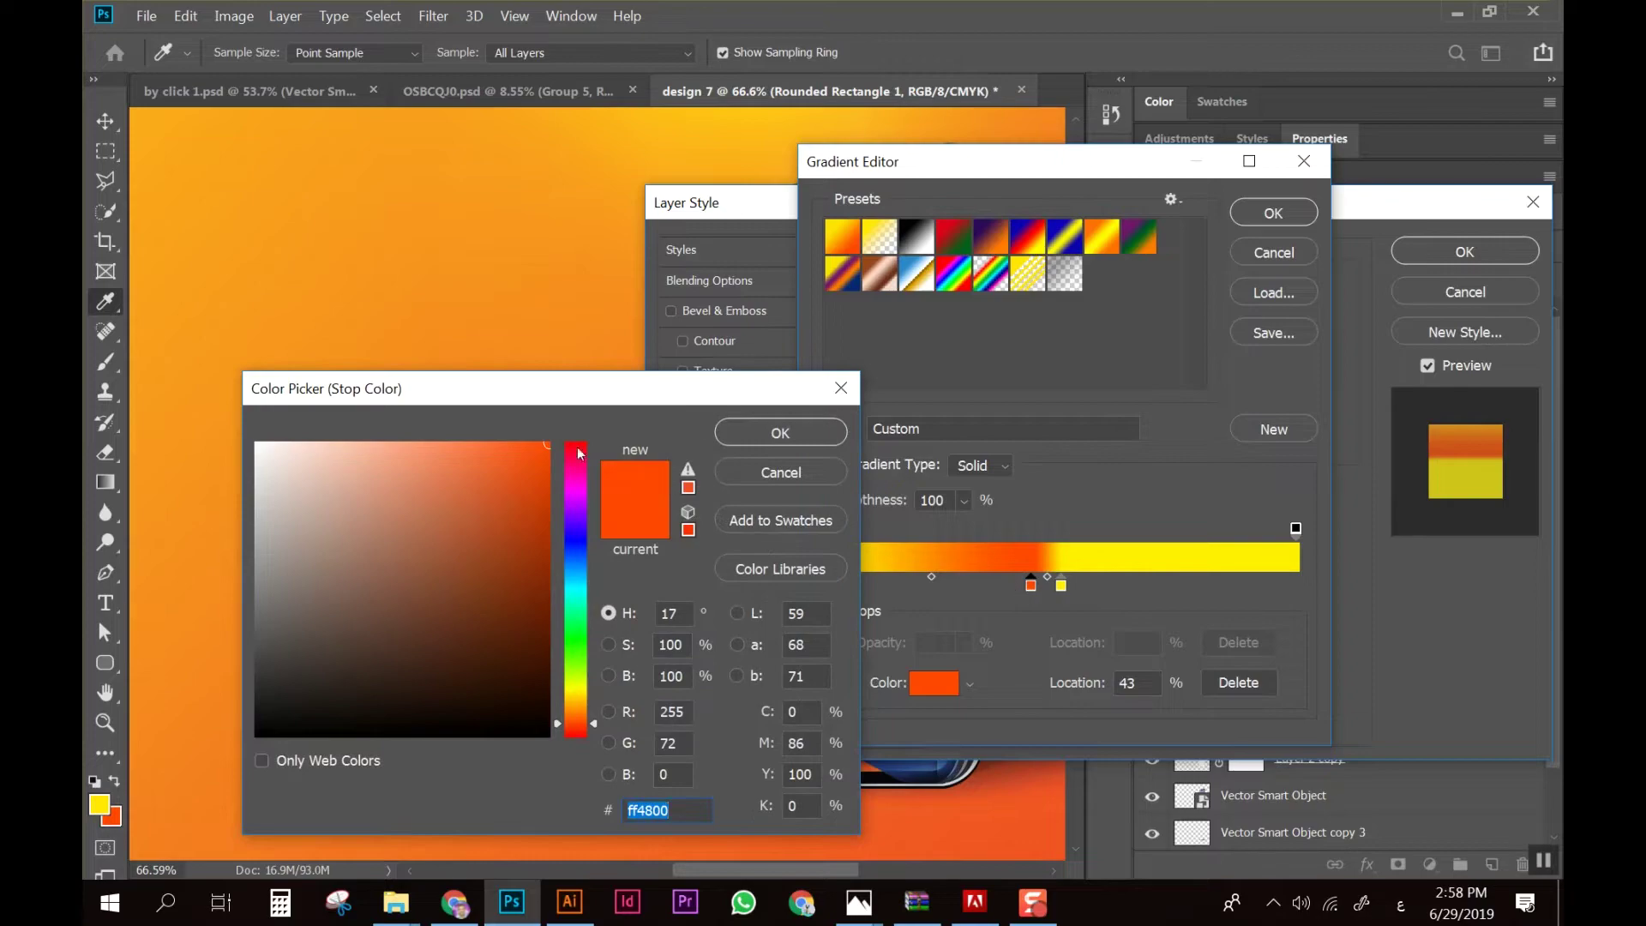
left_click_drag(564, 399, 1067, 401)
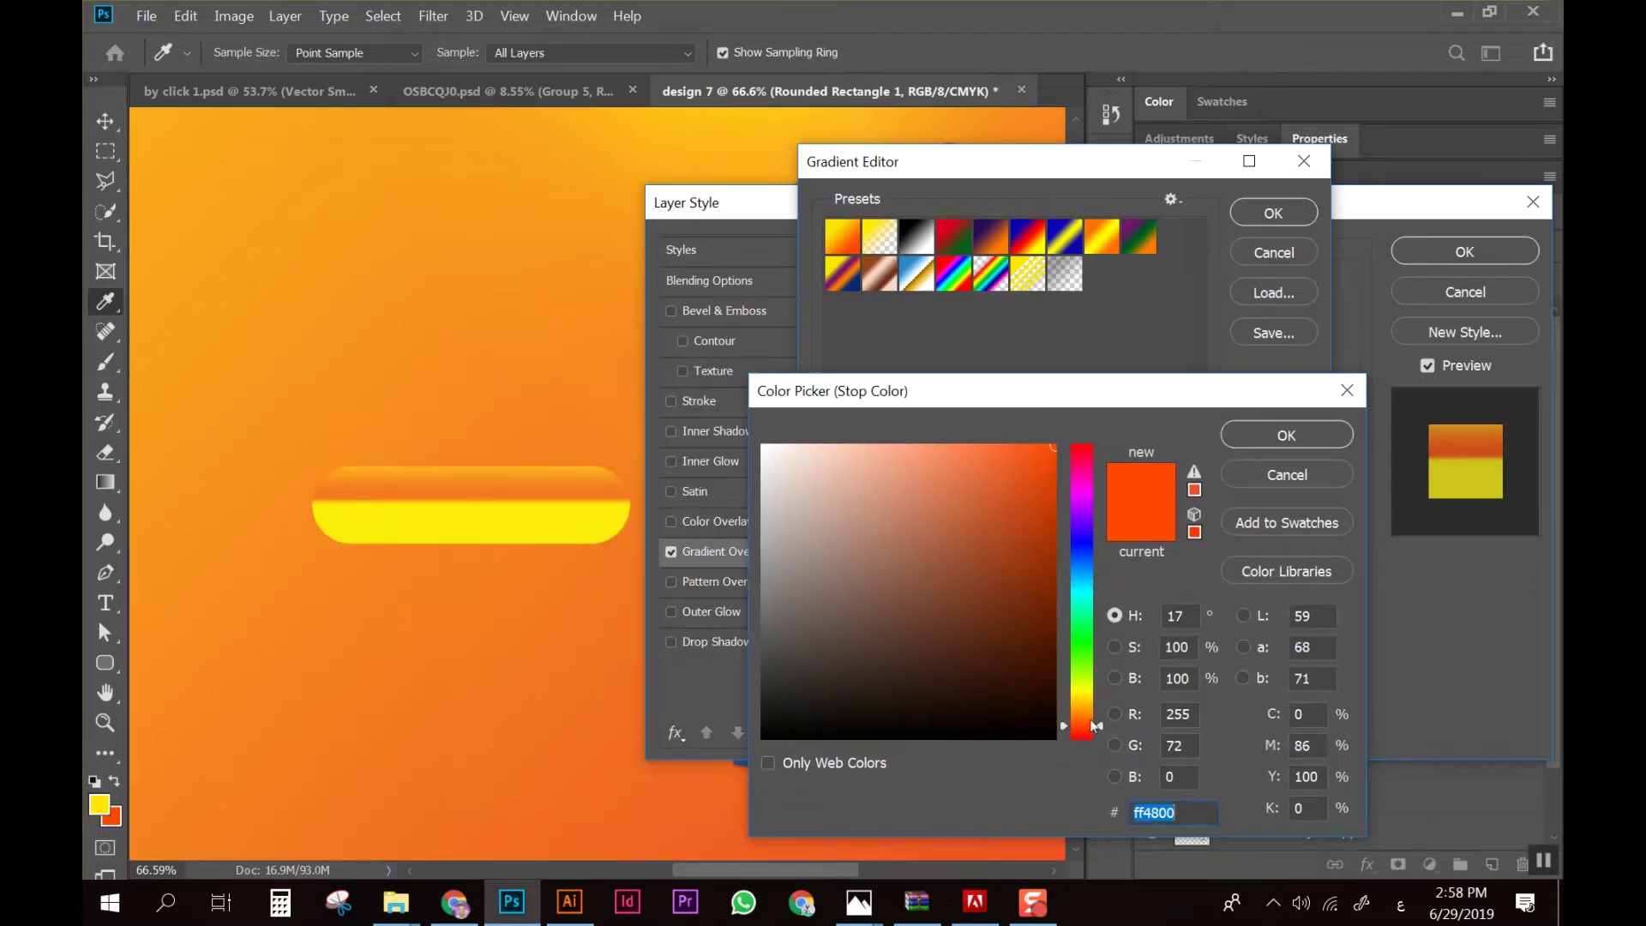
left_click(1081, 710)
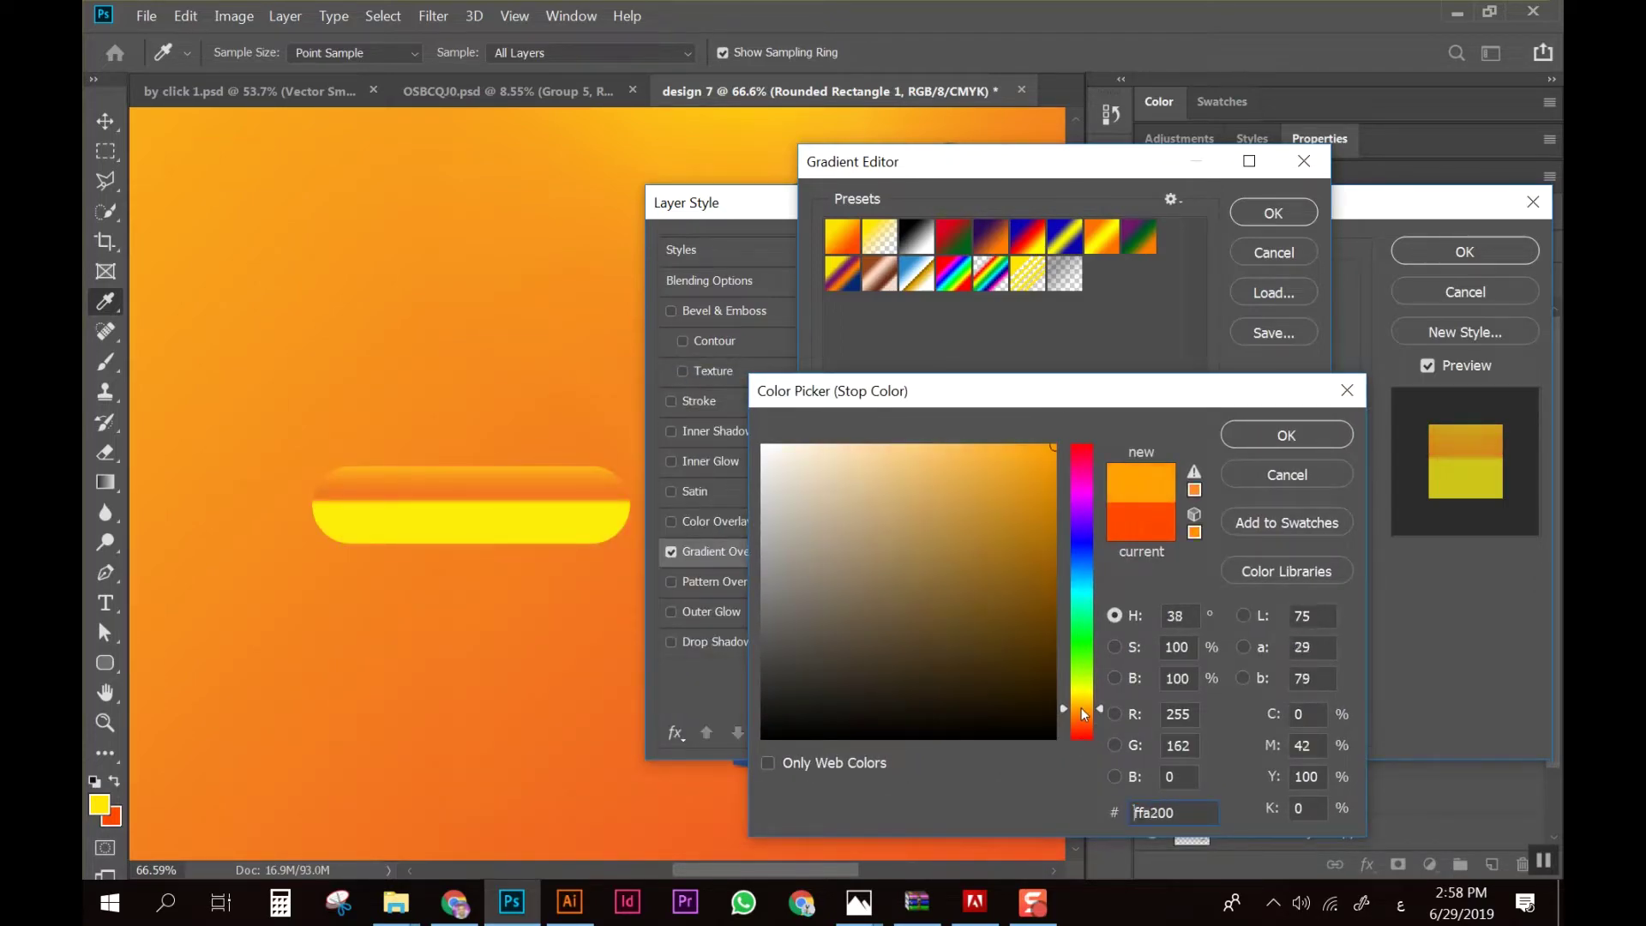
left_click(1262, 439)
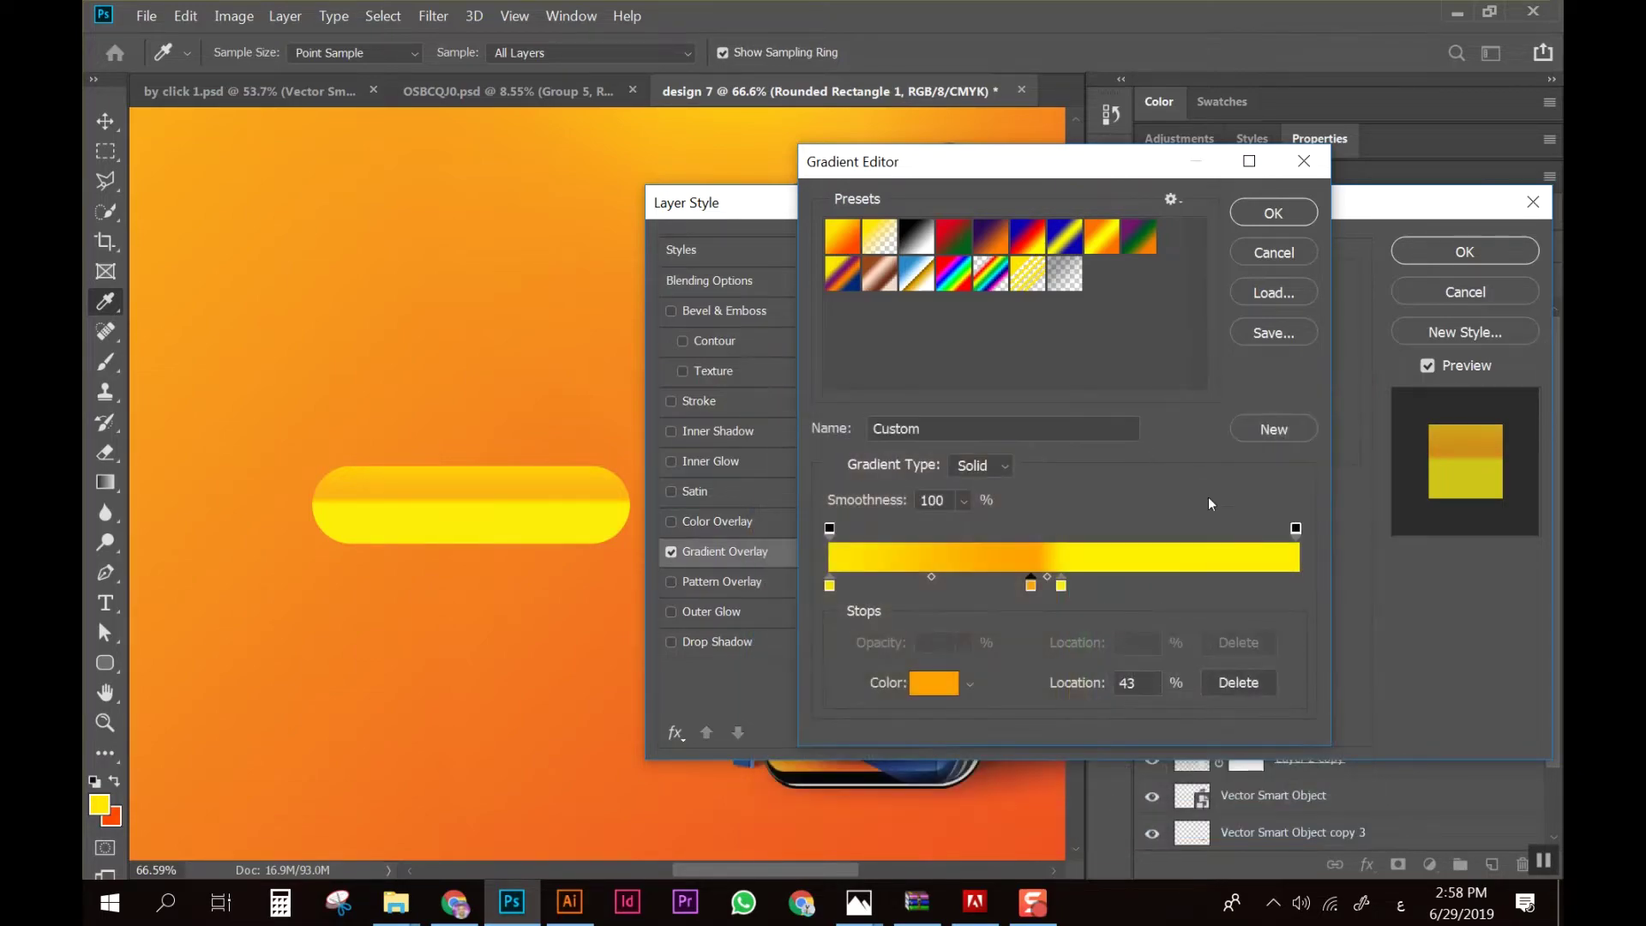
left_click_drag(1029, 590, 1044, 585)
Make both end stops pale yellow fff495 and slide a yellow stop past the 42% orange
mouse_move(830, 585)
left_mouse_down()
mouse_move(866, 585)
mouse_move(831, 587)
left_mouse_up()
double_click(830, 586)
left_click(871, 463)
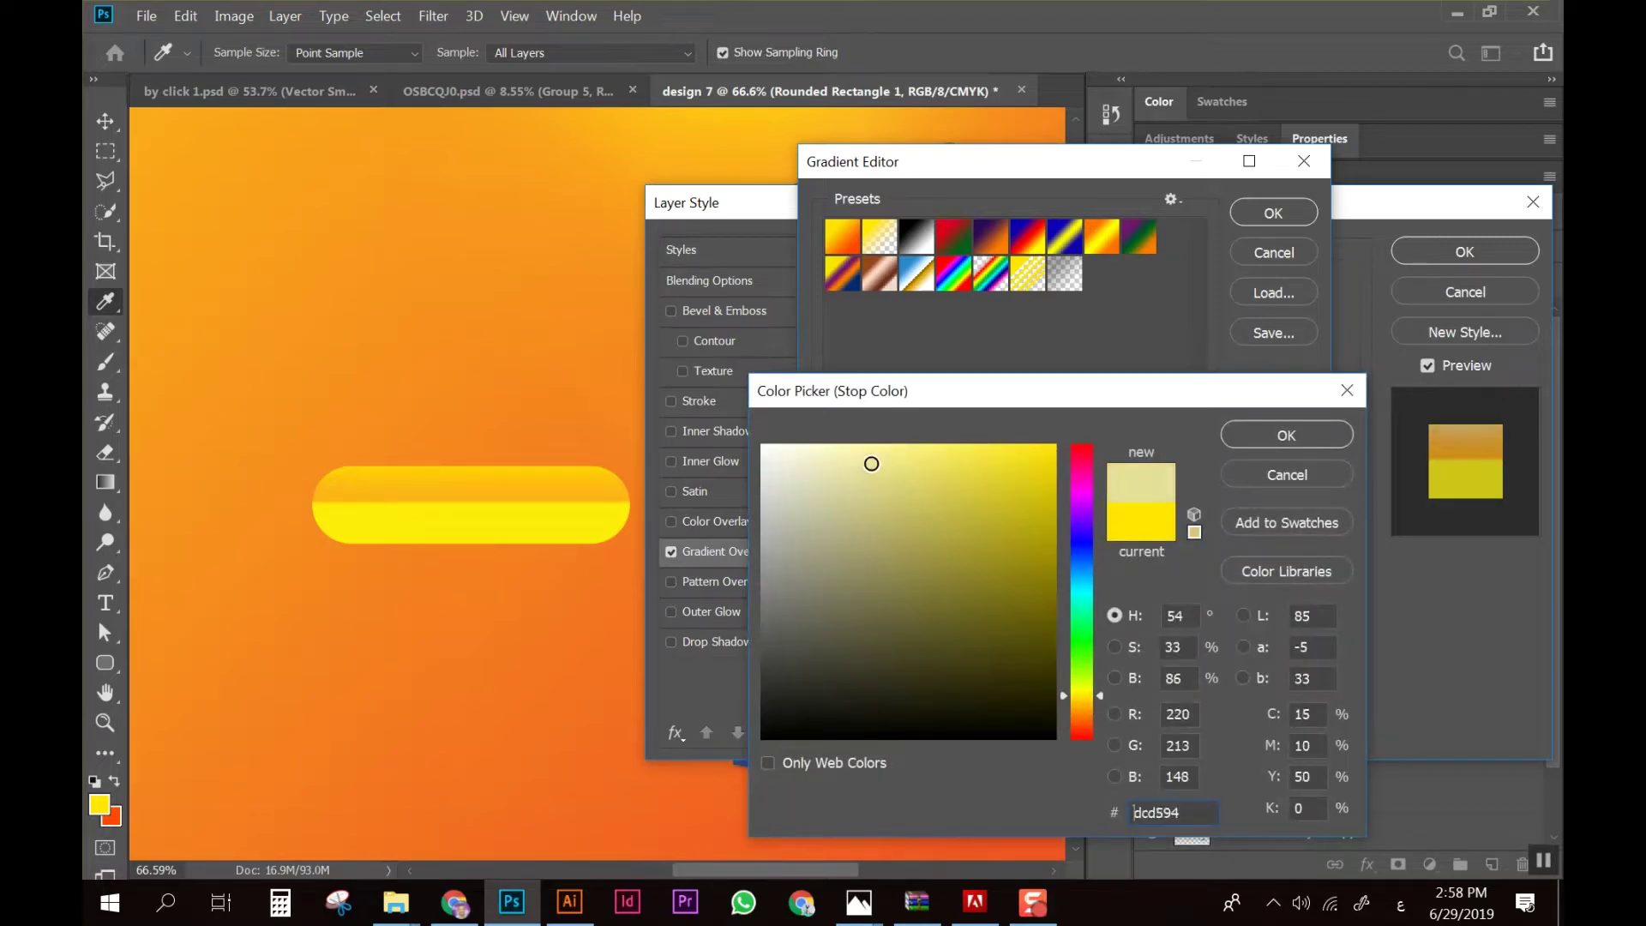
left_click_drag(871, 463, 884, 445)
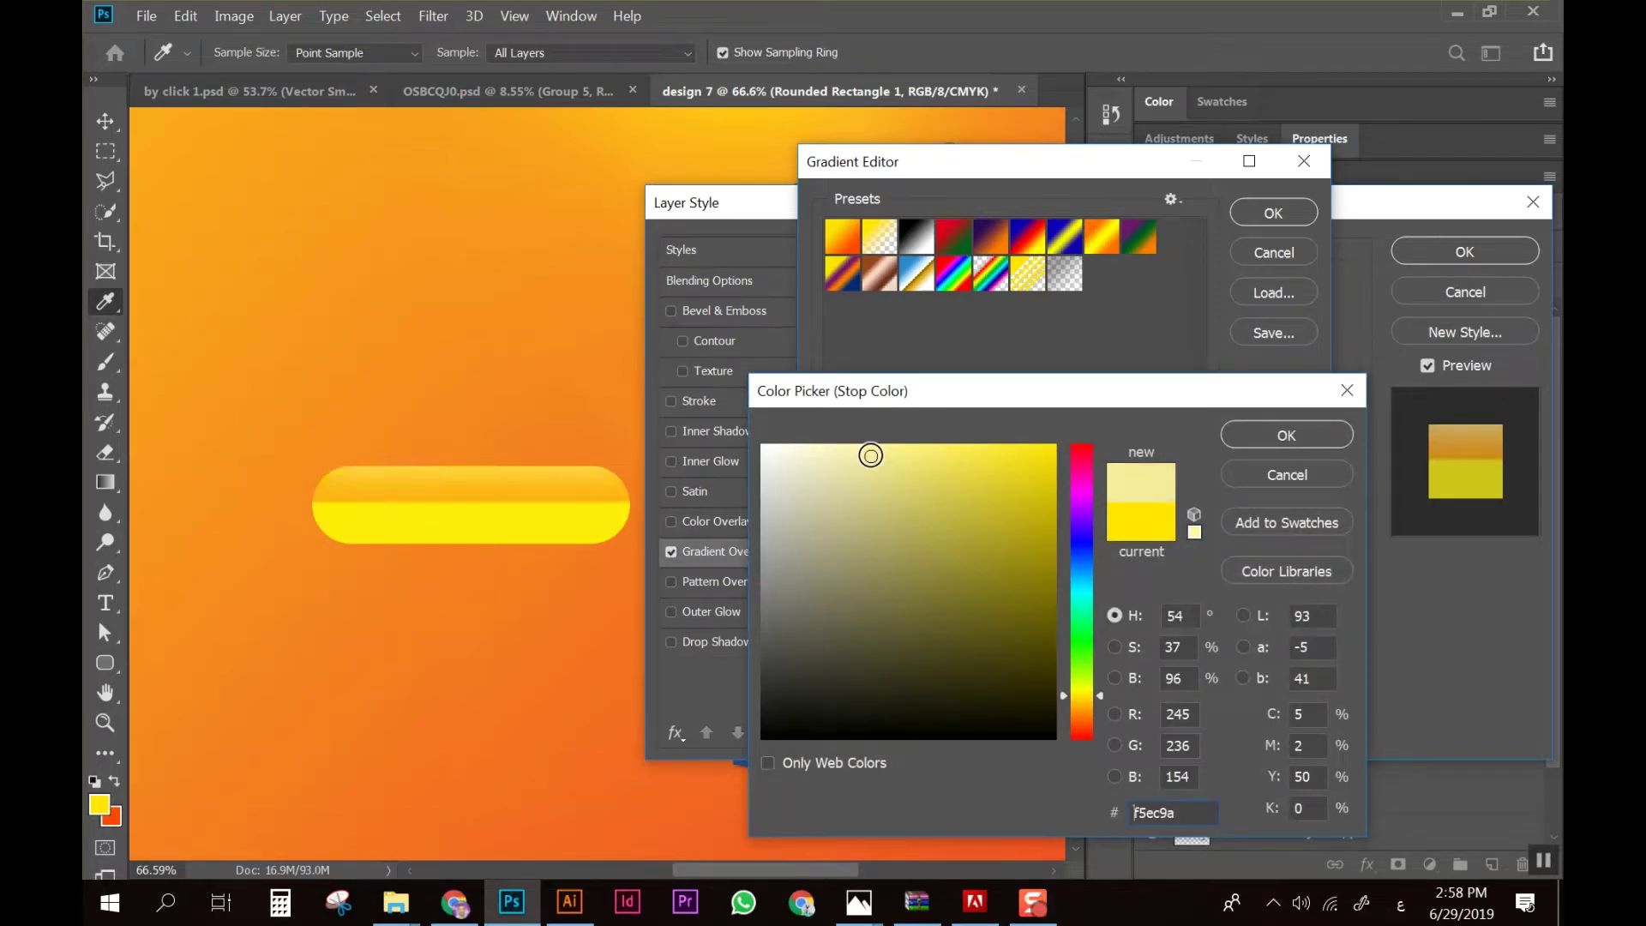
left_click(1265, 434)
double_click(1289, 590)
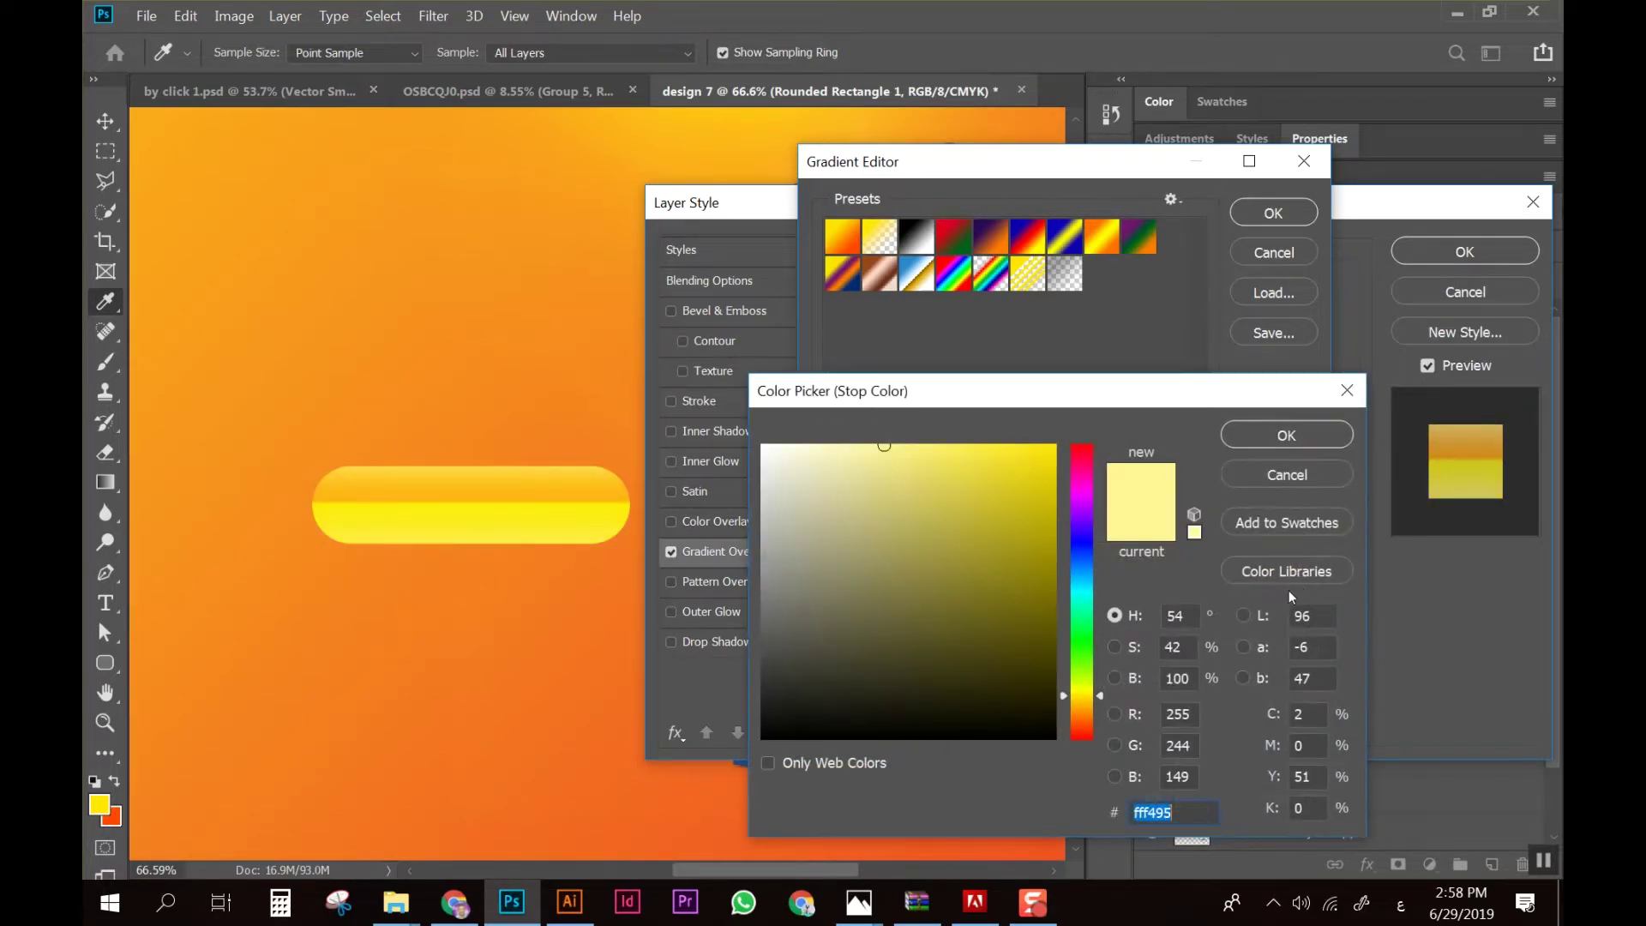
left_click_drag(884, 446, 938, 449)
left_click(1286, 435)
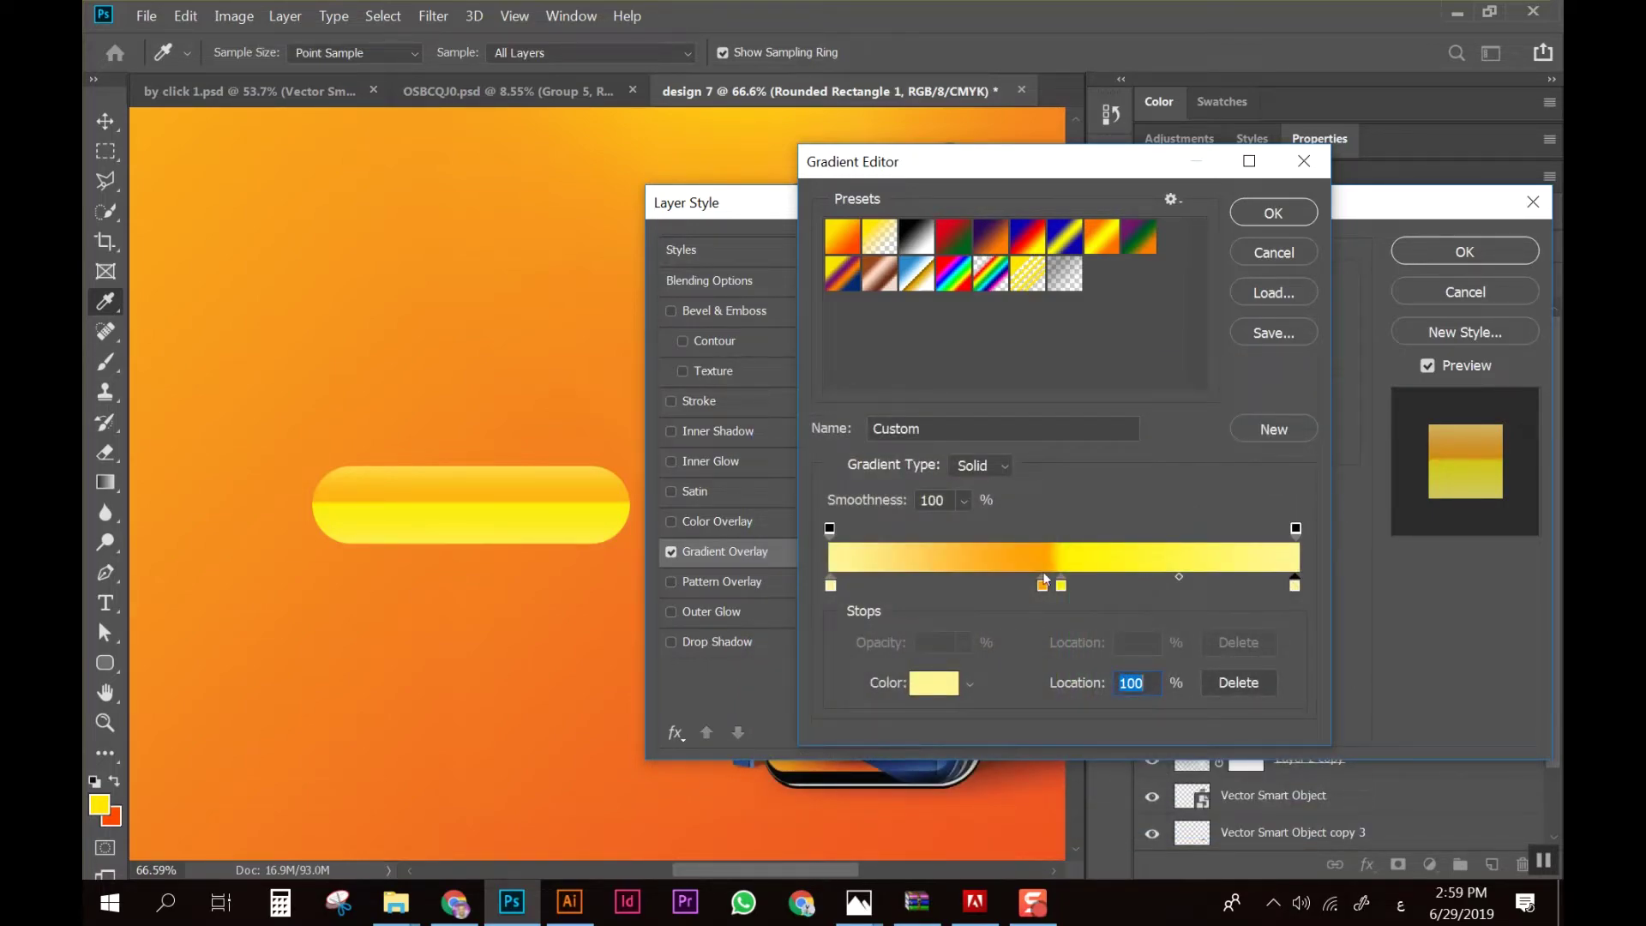
mouse_move(1061, 586)
left_mouse_down()
mouse_move(1120, 586)
mouse_move(1024, 586)
left_mouse_up()
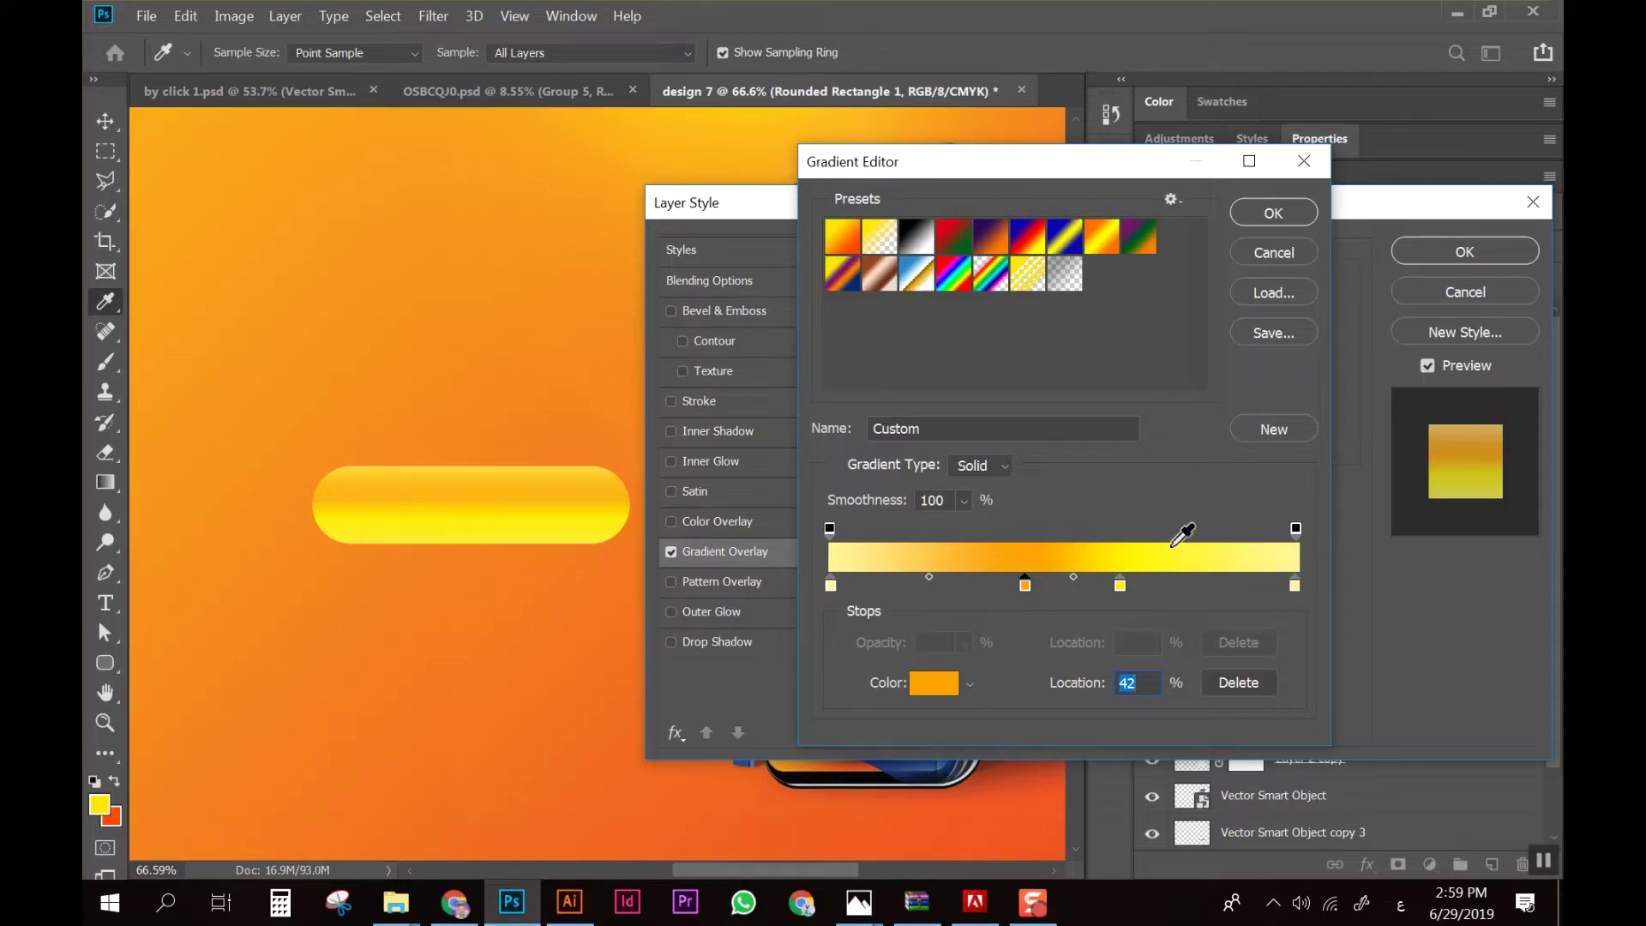
Add a new gradient stop coloured bright yellow fff600
left_click(1054, 586)
double_click(1054, 587)
left_click(763, 446)
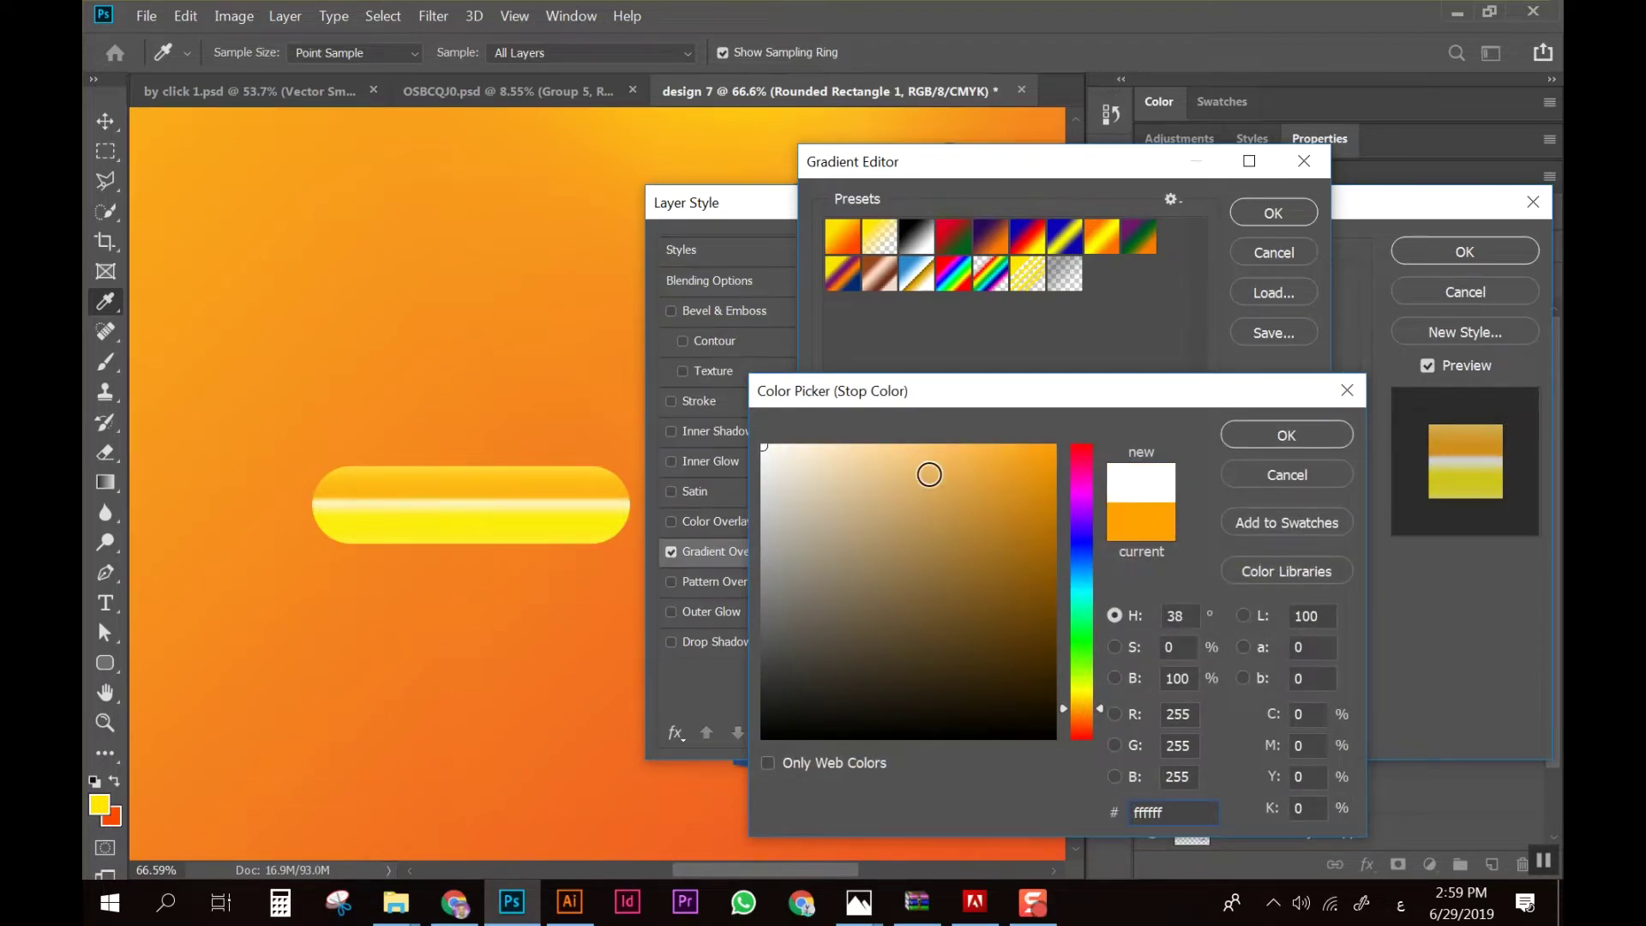
left_click_drag(929, 471, 946, 446)
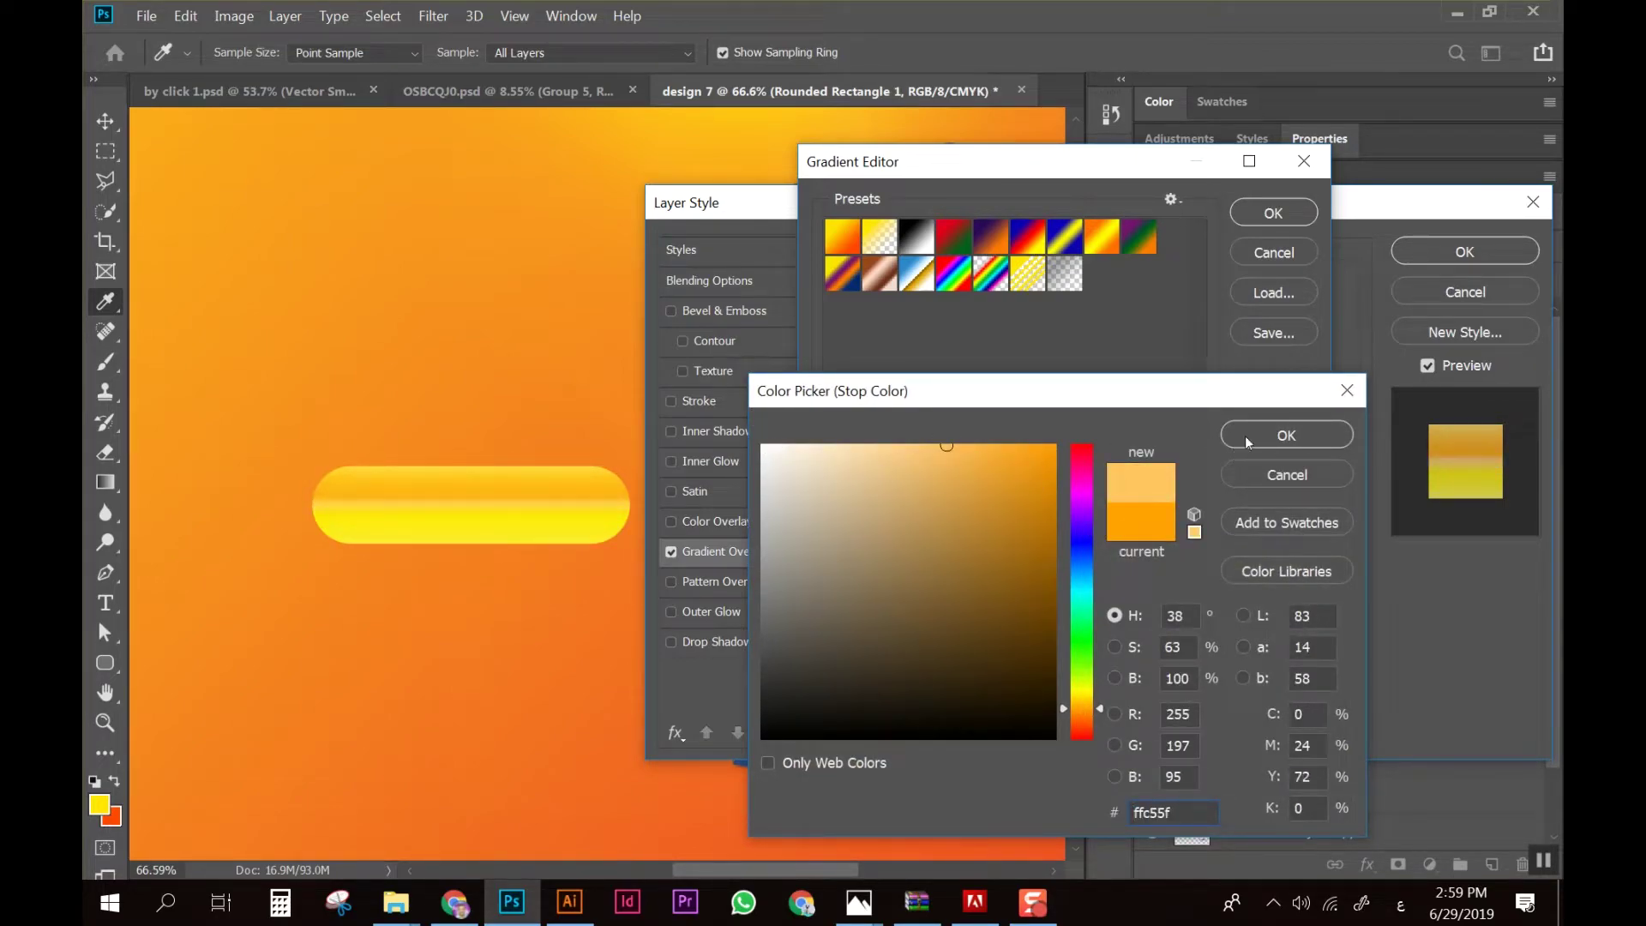
left_click_drag(1087, 705, 1087, 691)
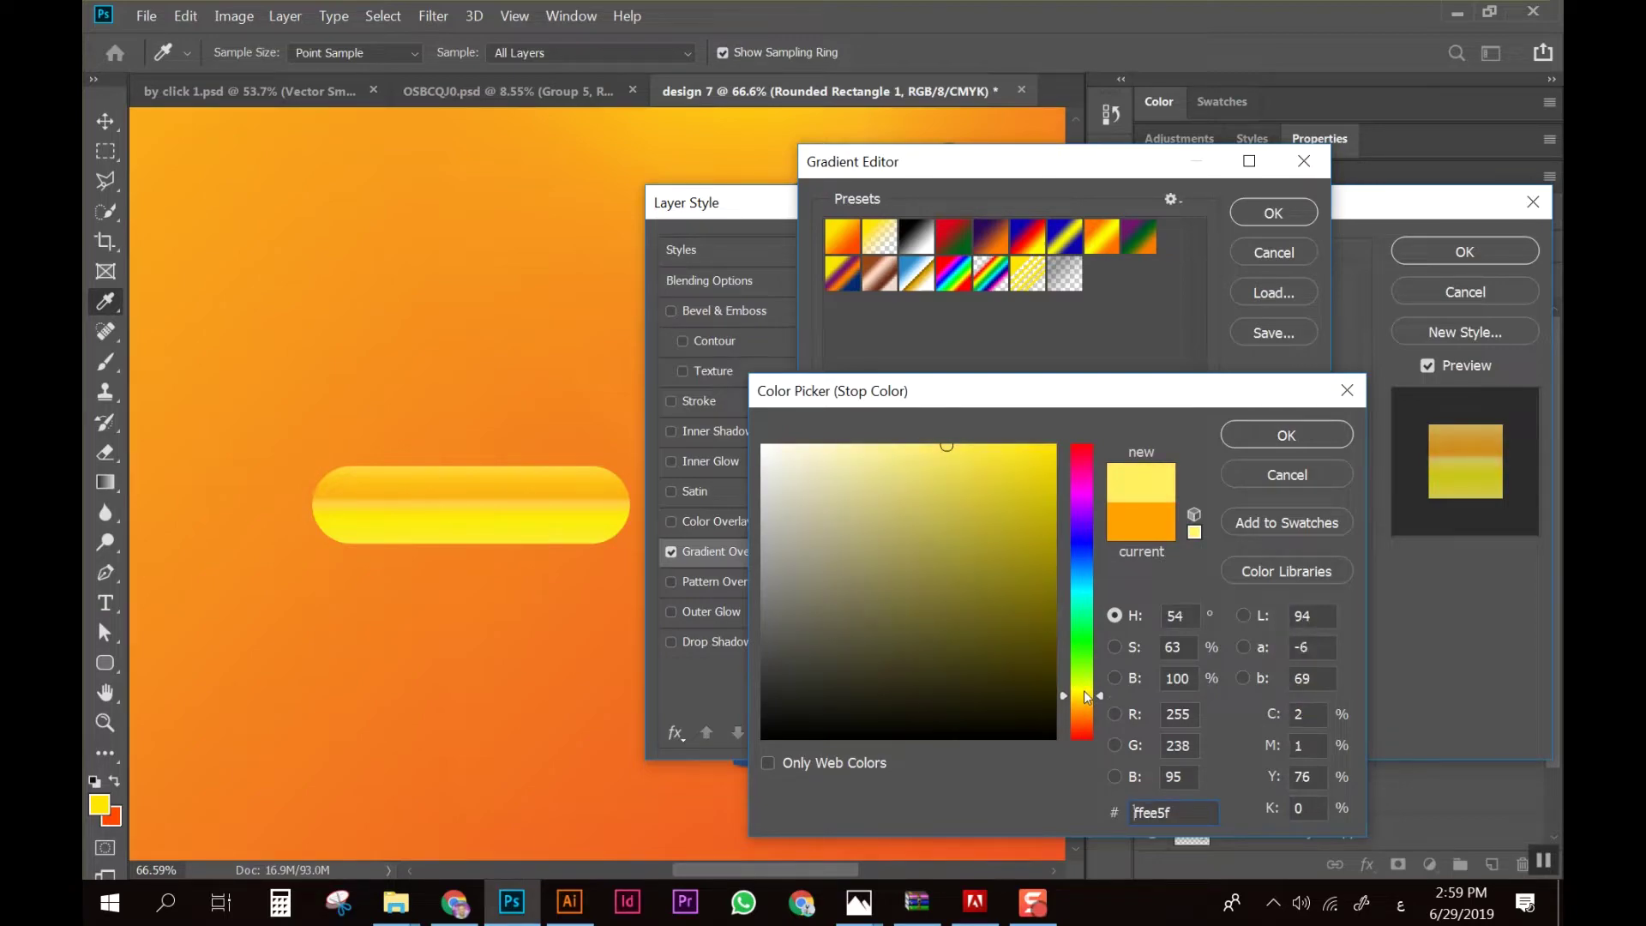
left_click_drag(1039, 481, 1054, 447)
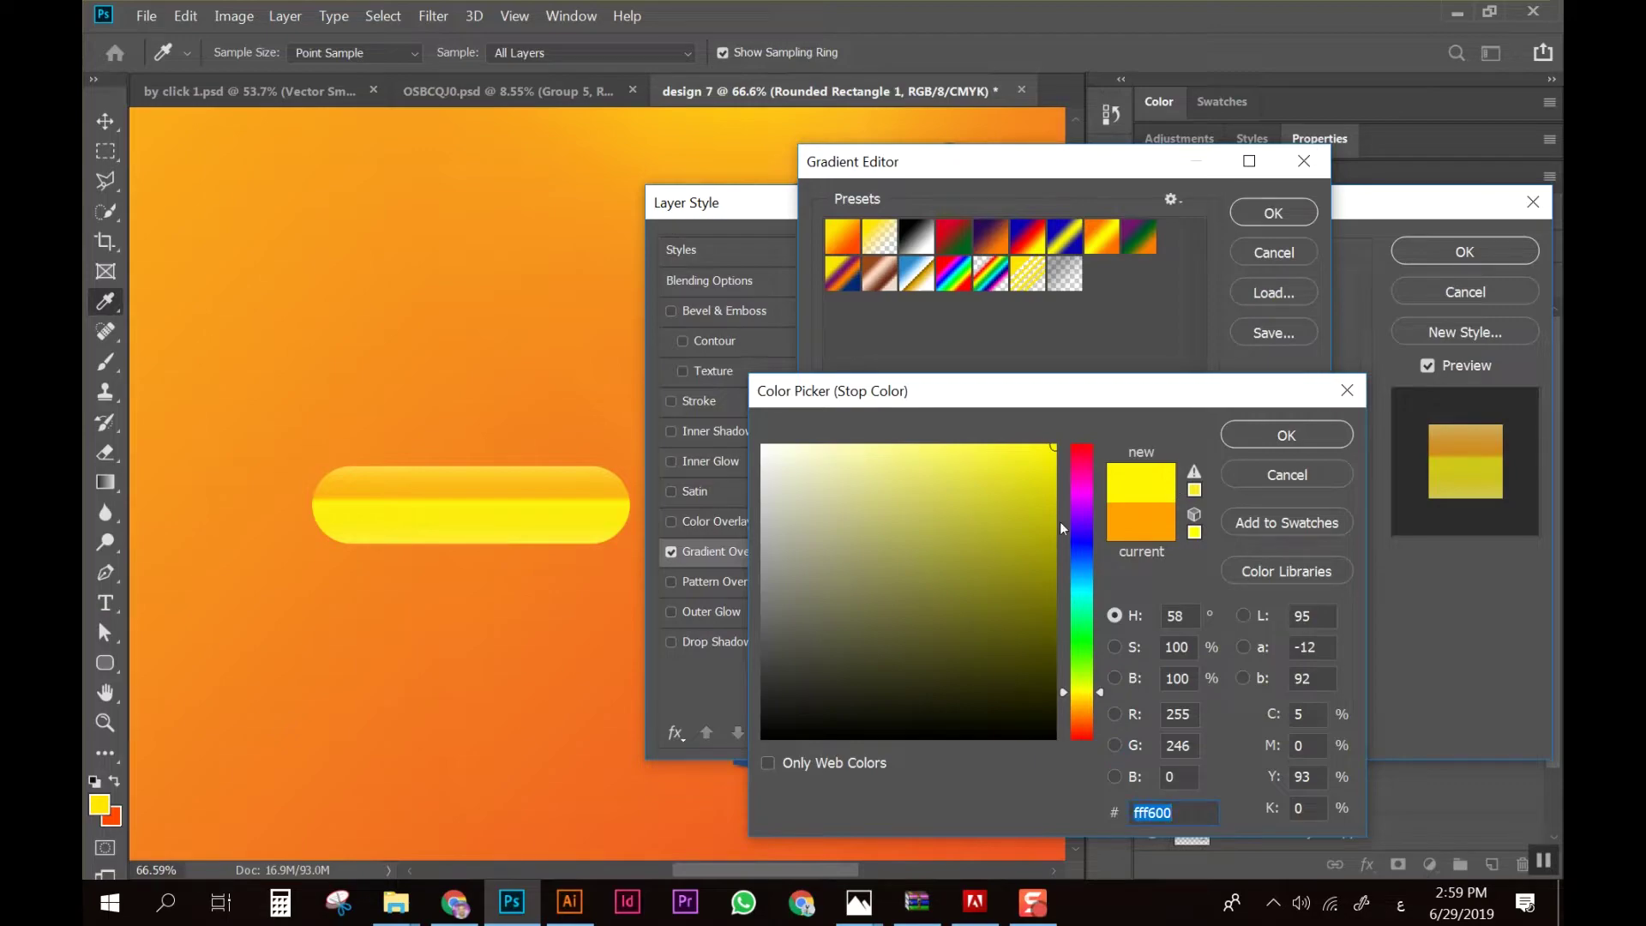
left_click(1231, 435)
Move the orange stop to about 80%, shift the yellow stops left, and accept the gradient
left_click(993, 585)
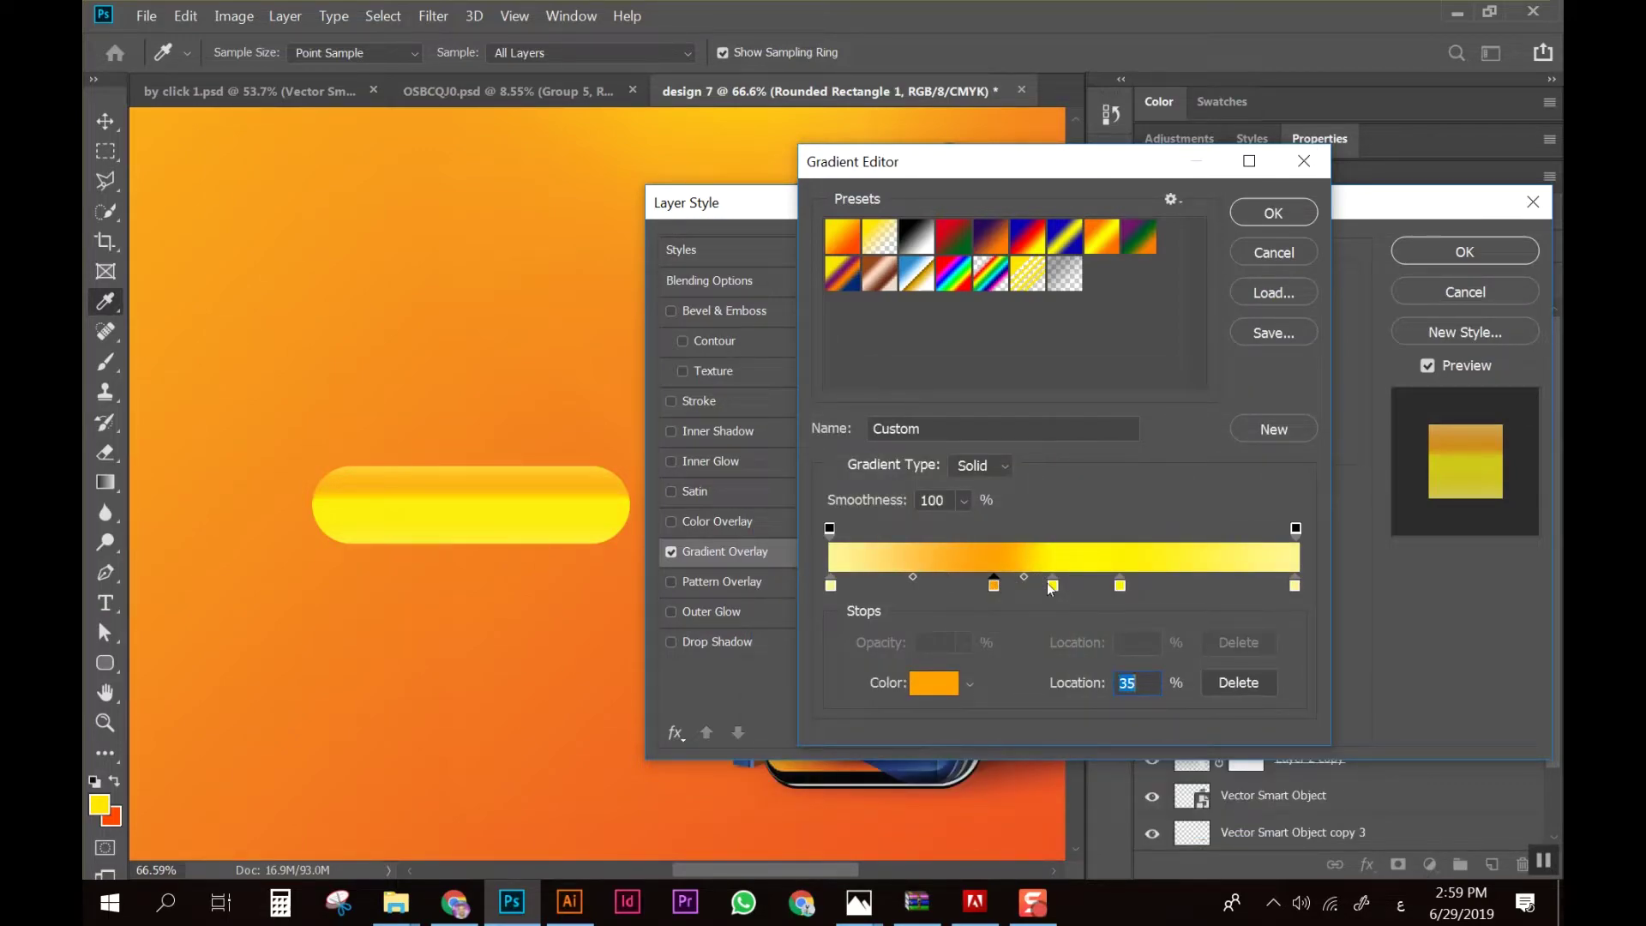
left_click_drag(1053, 585, 1138, 585)
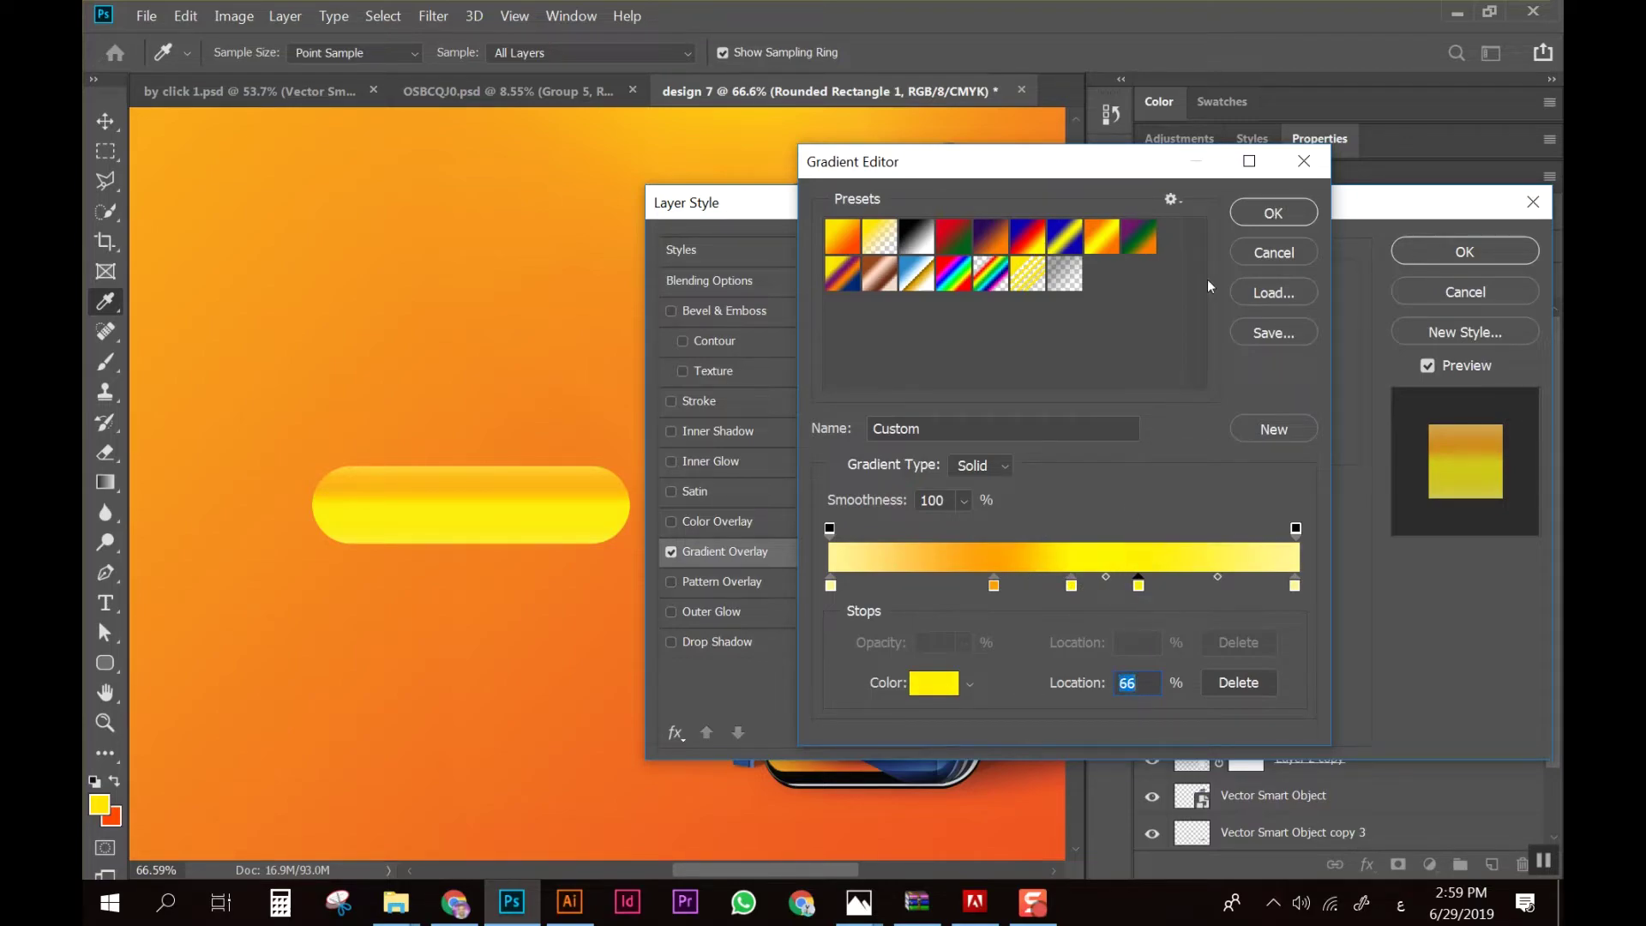
left_click_drag(1070, 586, 954, 585)
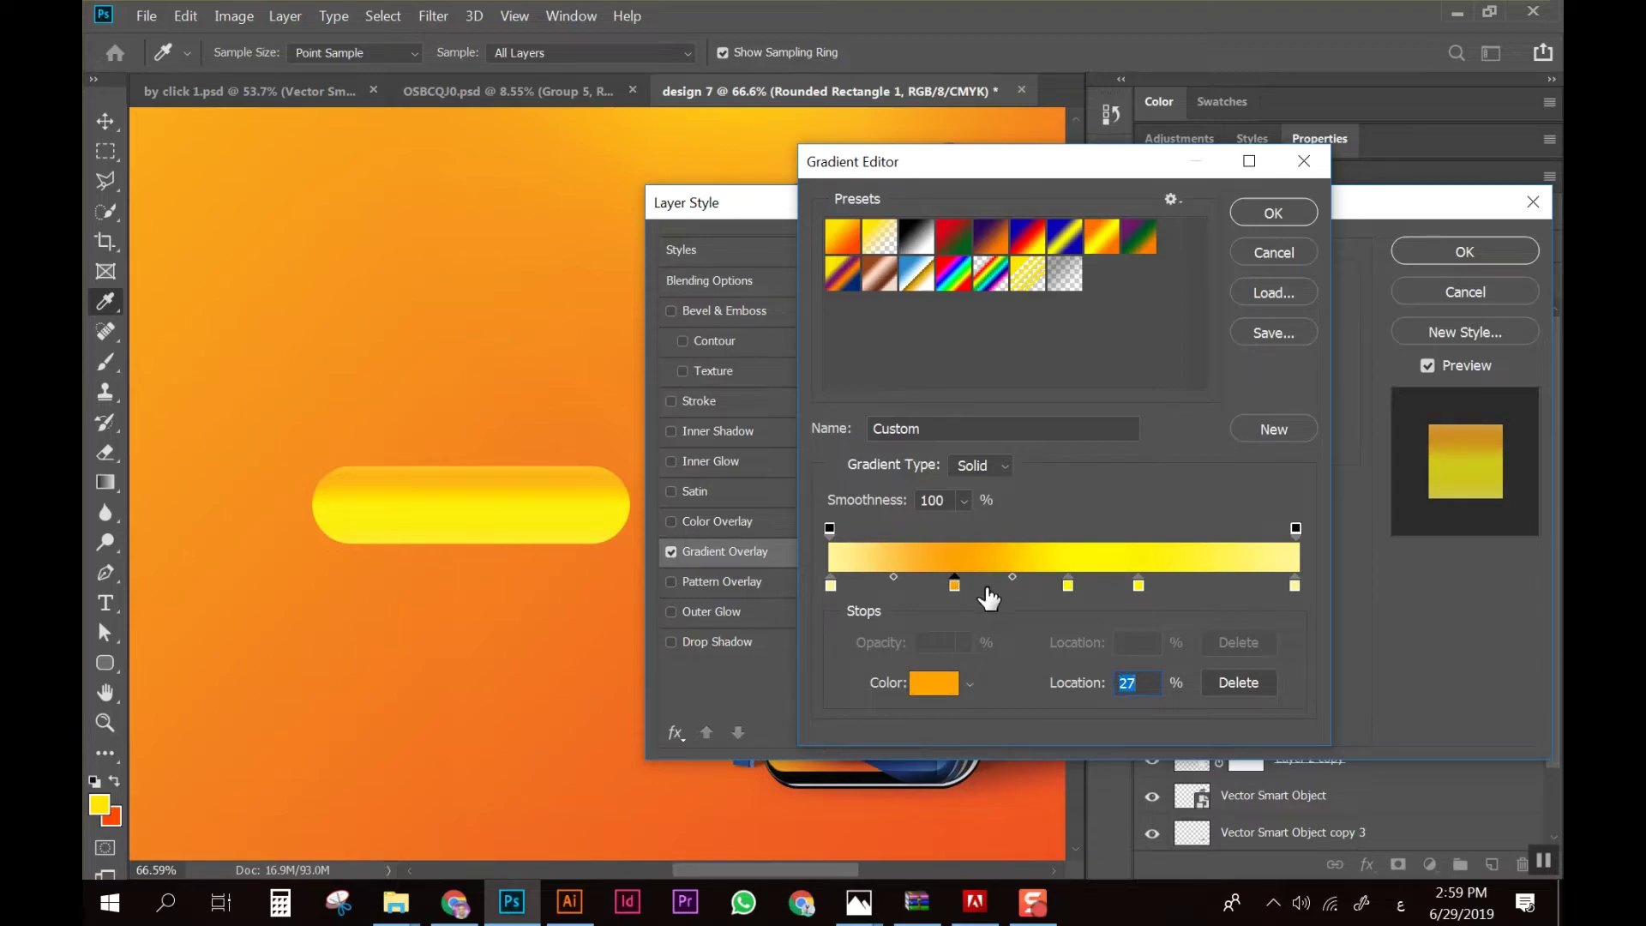
left_click_drag(954, 586, 1204, 585)
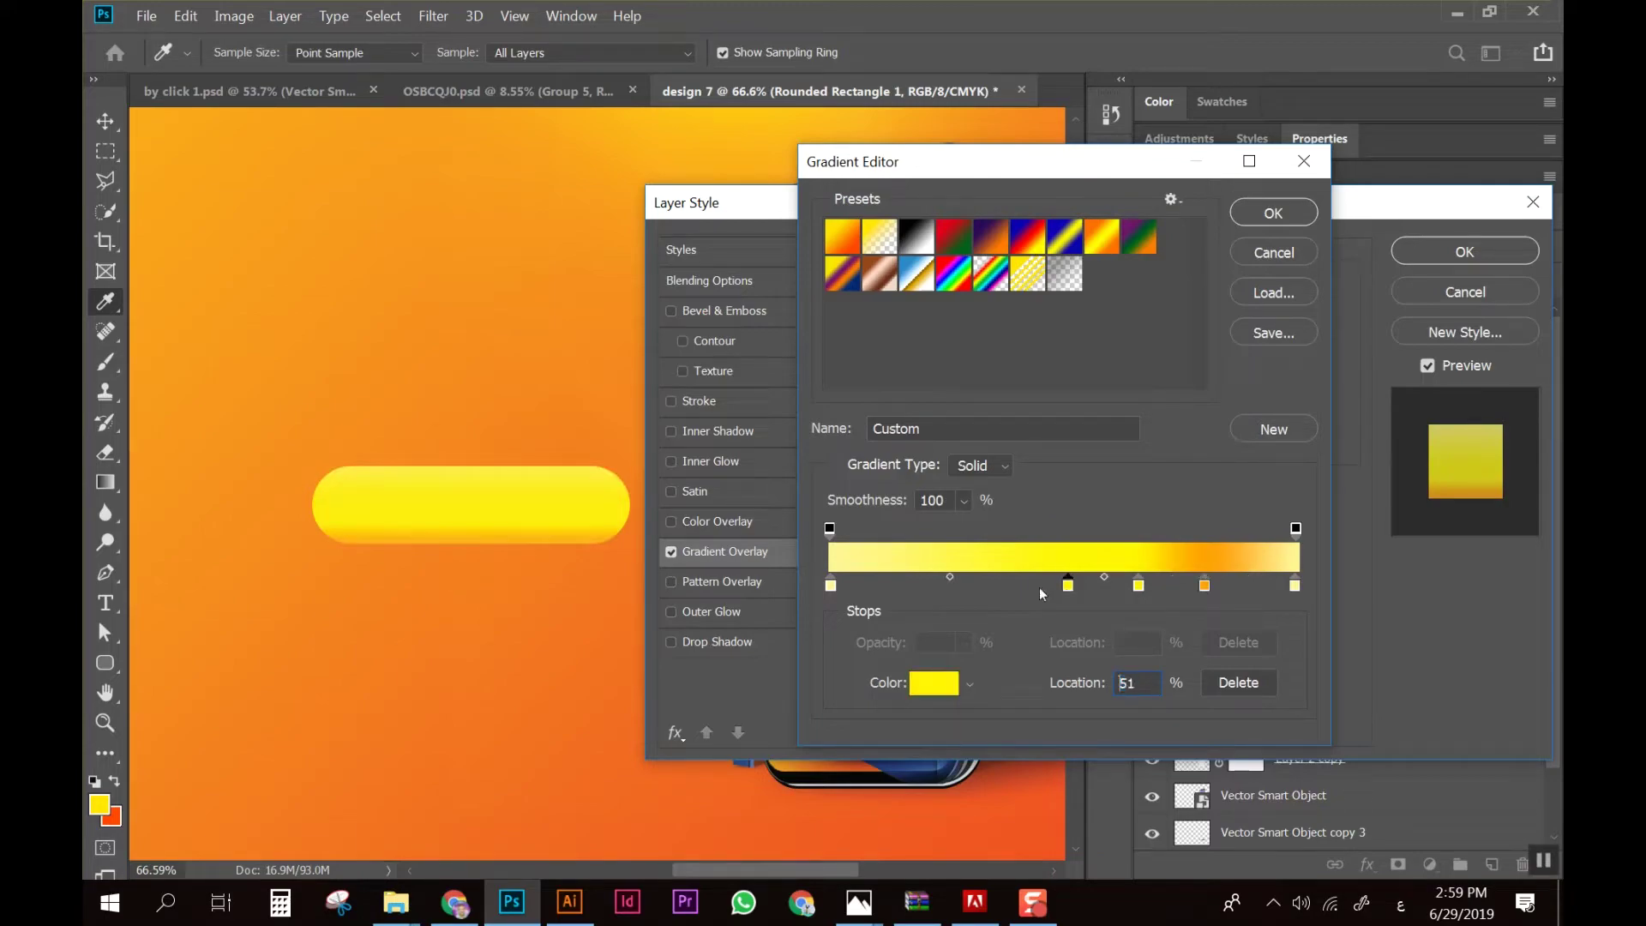
left_click_drag(1068, 586, 1006, 586)
left_click_drag(1139, 585, 1077, 585)
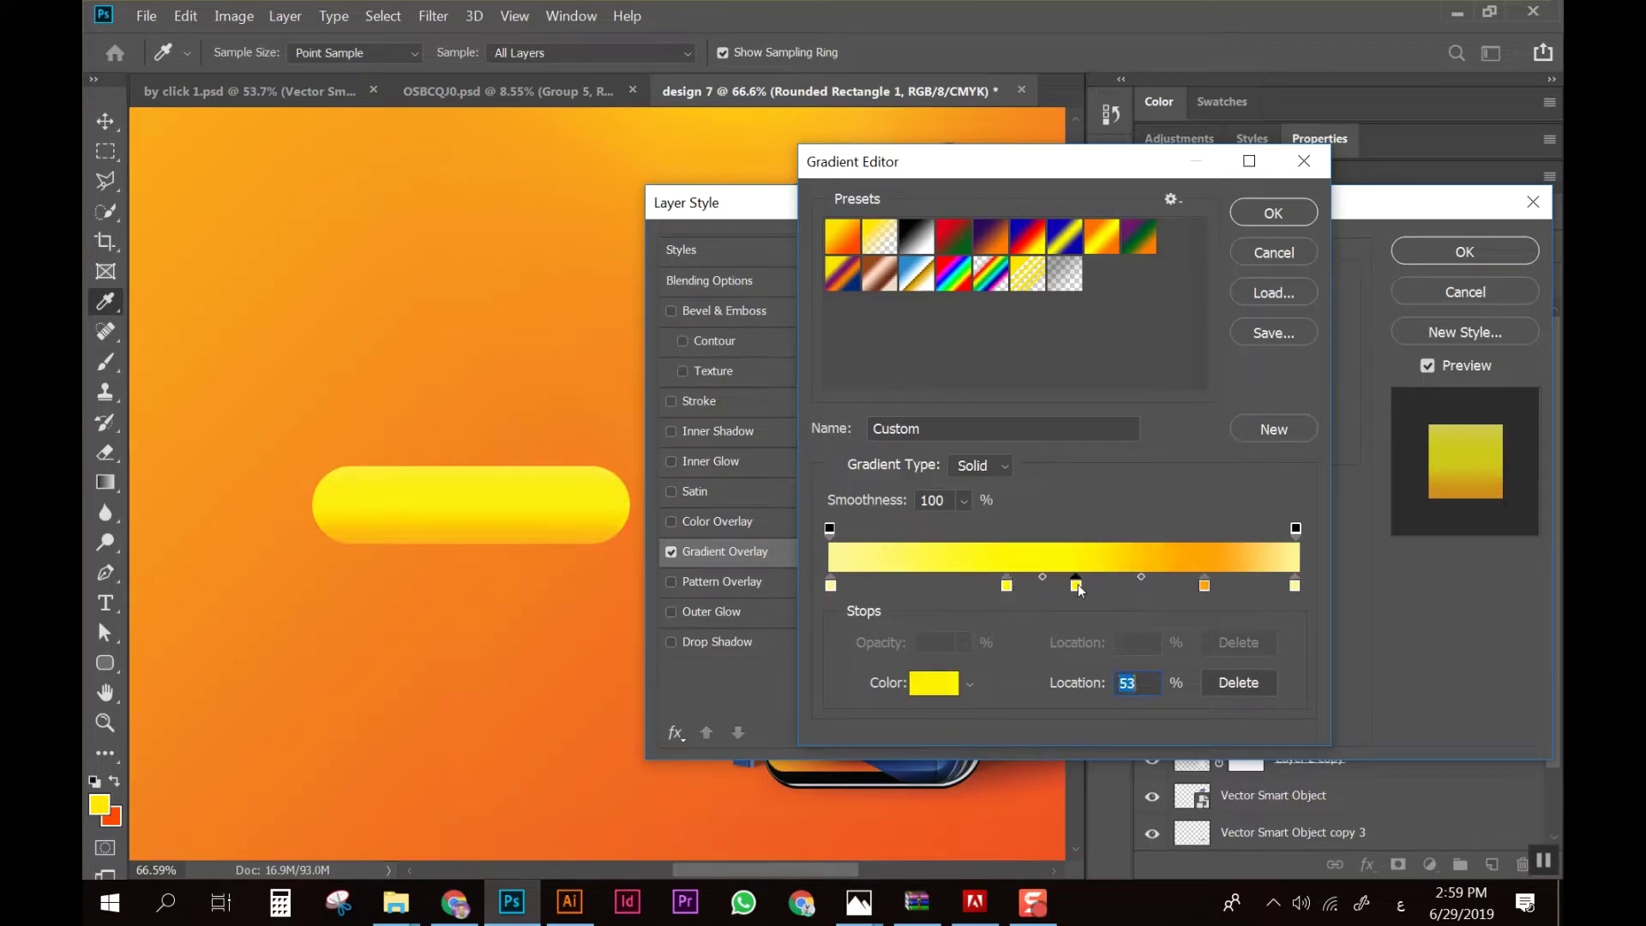
left_click(1300, 213)
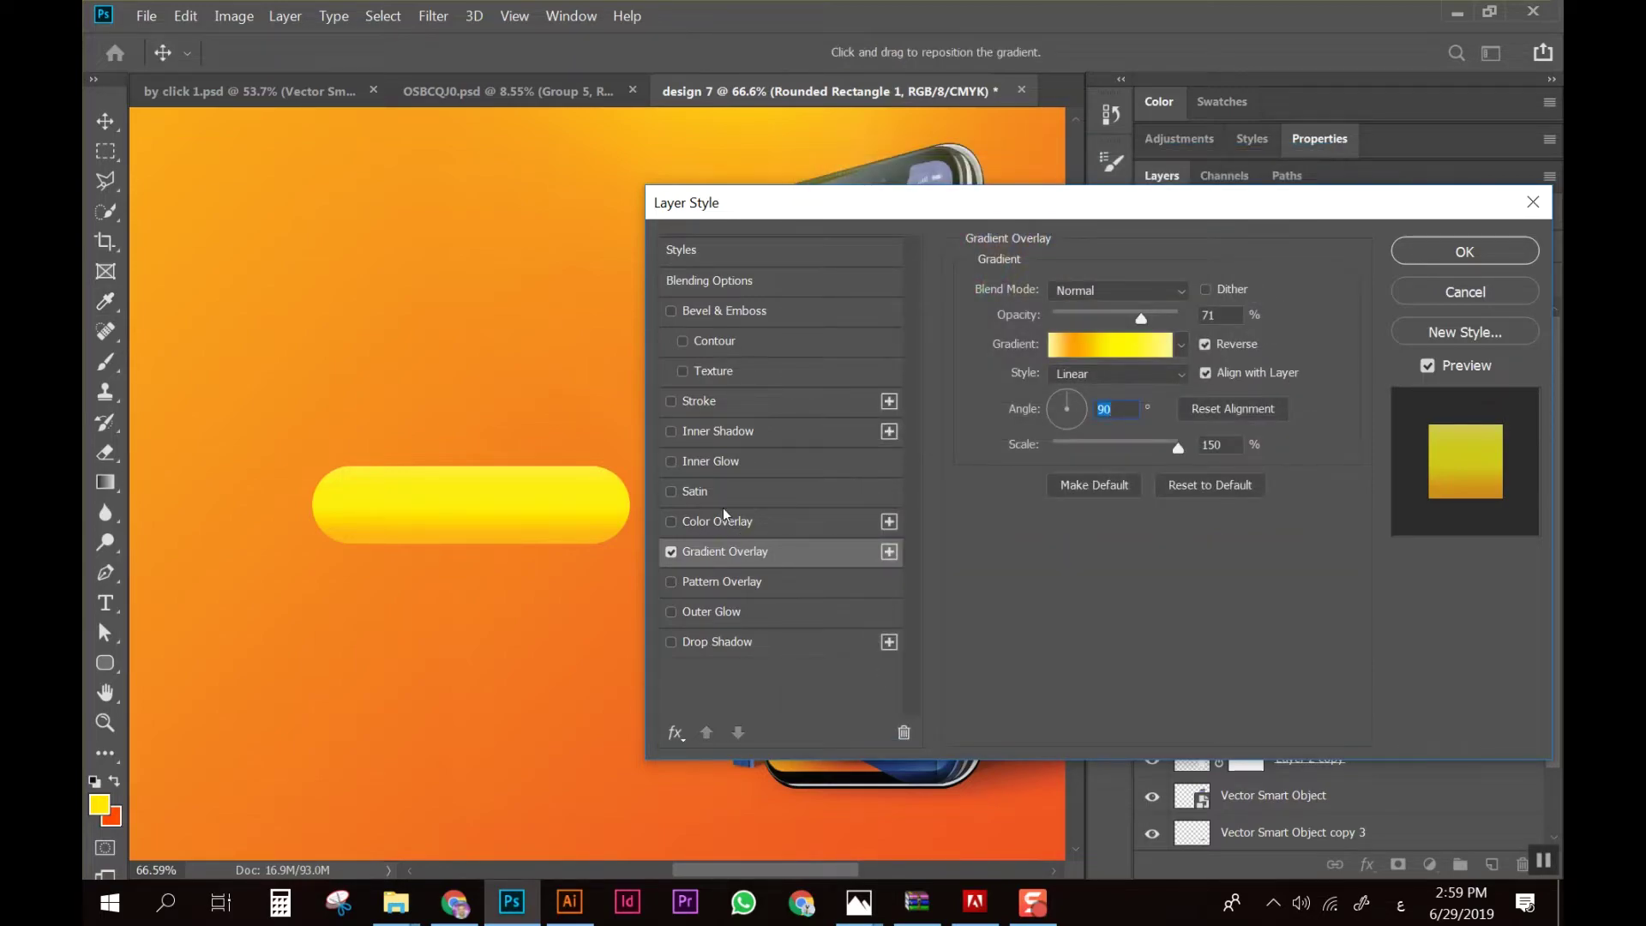
Add a second Inner Shadow entry from the fx menu, then enable Inner Glow
left_click(712, 431)
left_click(672, 431)
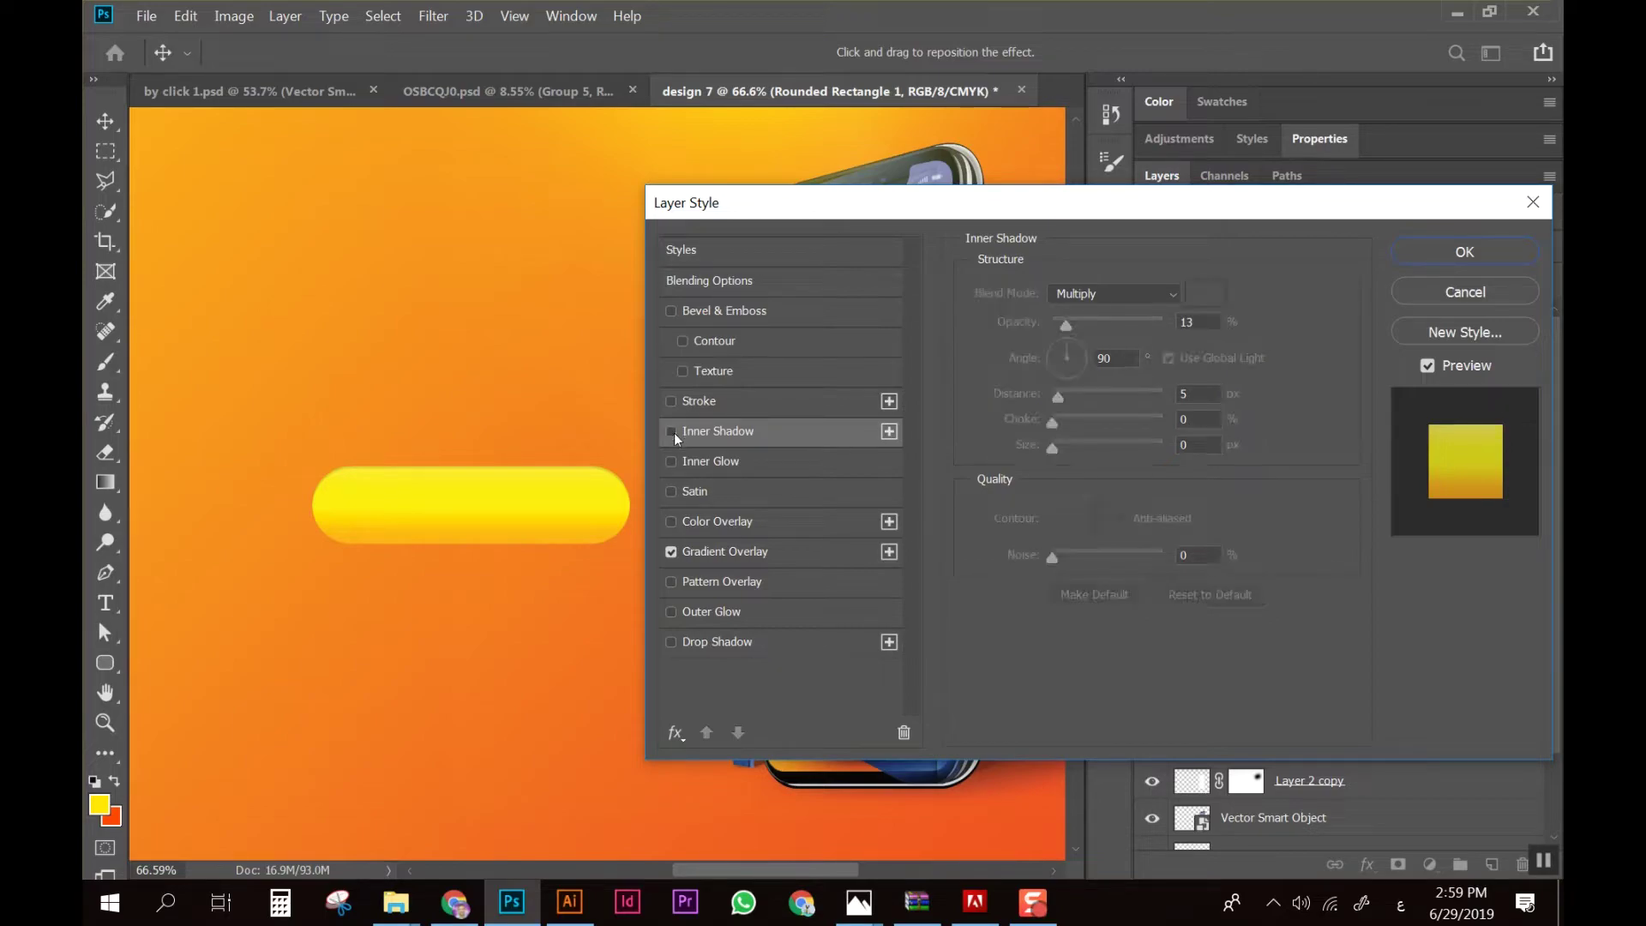
left_click(675, 732)
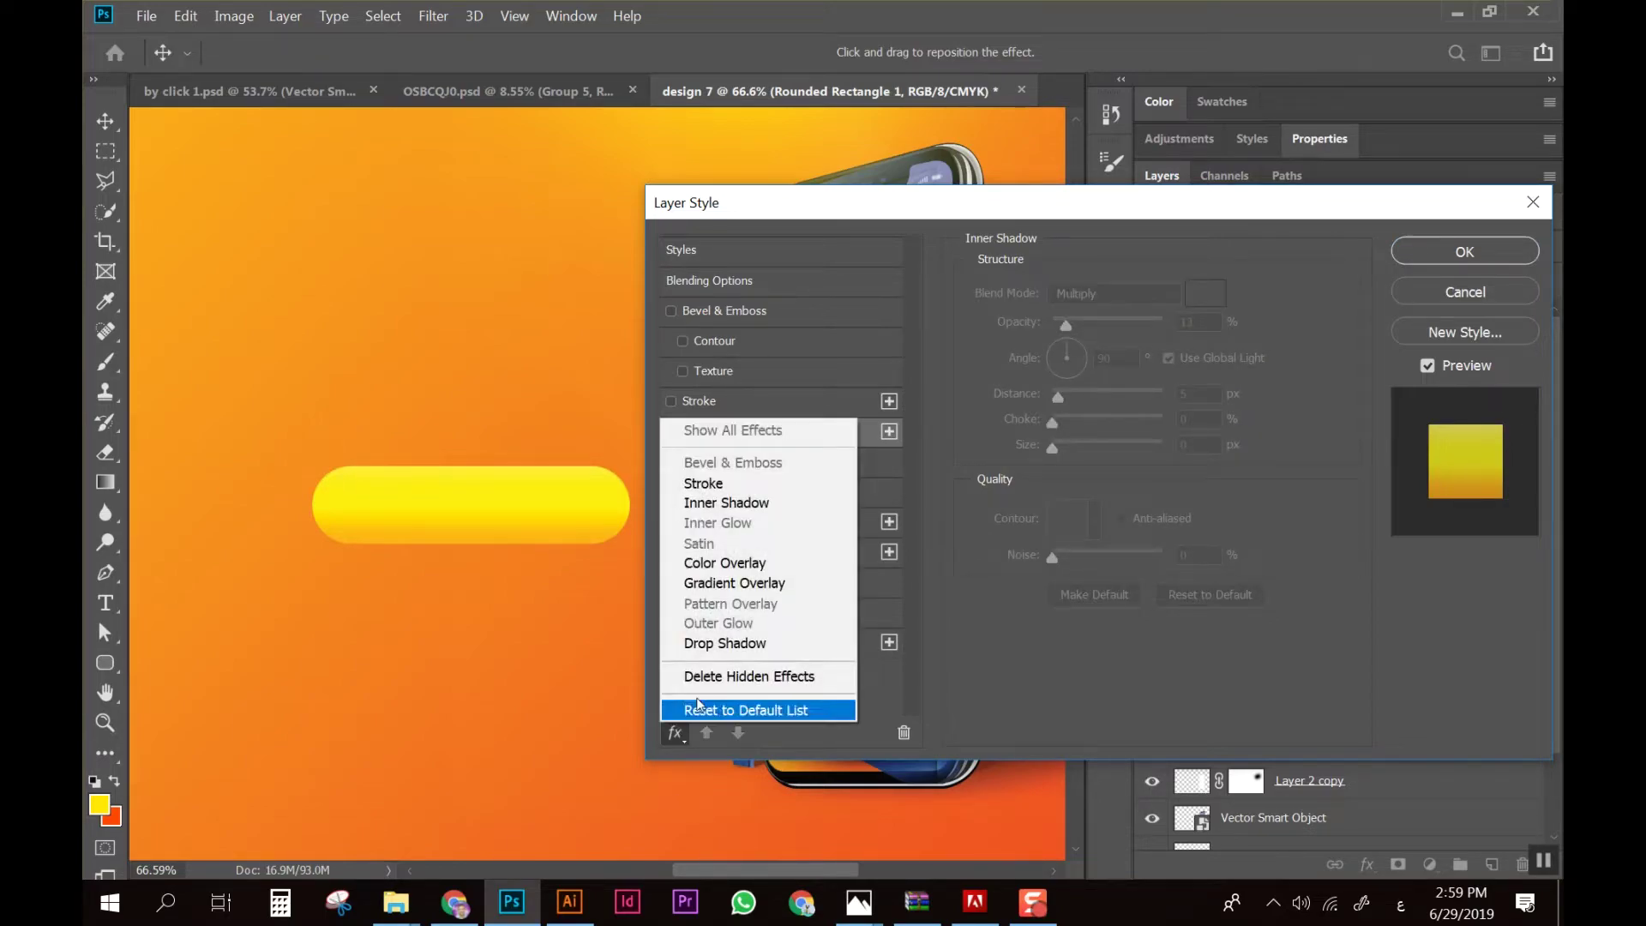
left_click(727, 502)
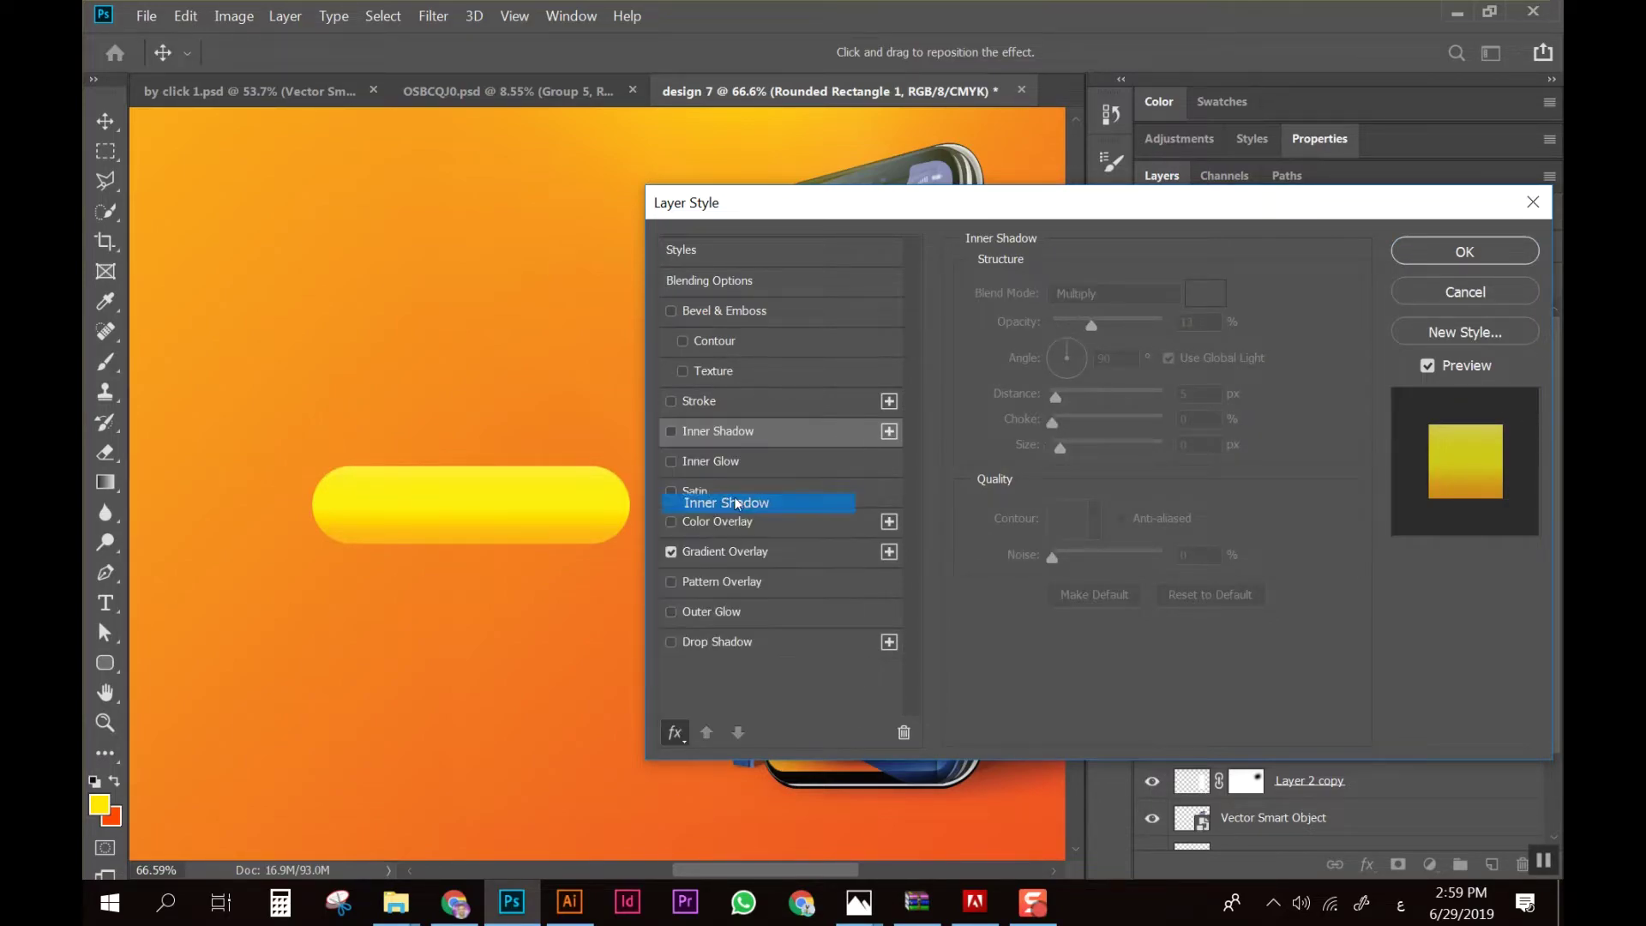
left_click(676, 732)
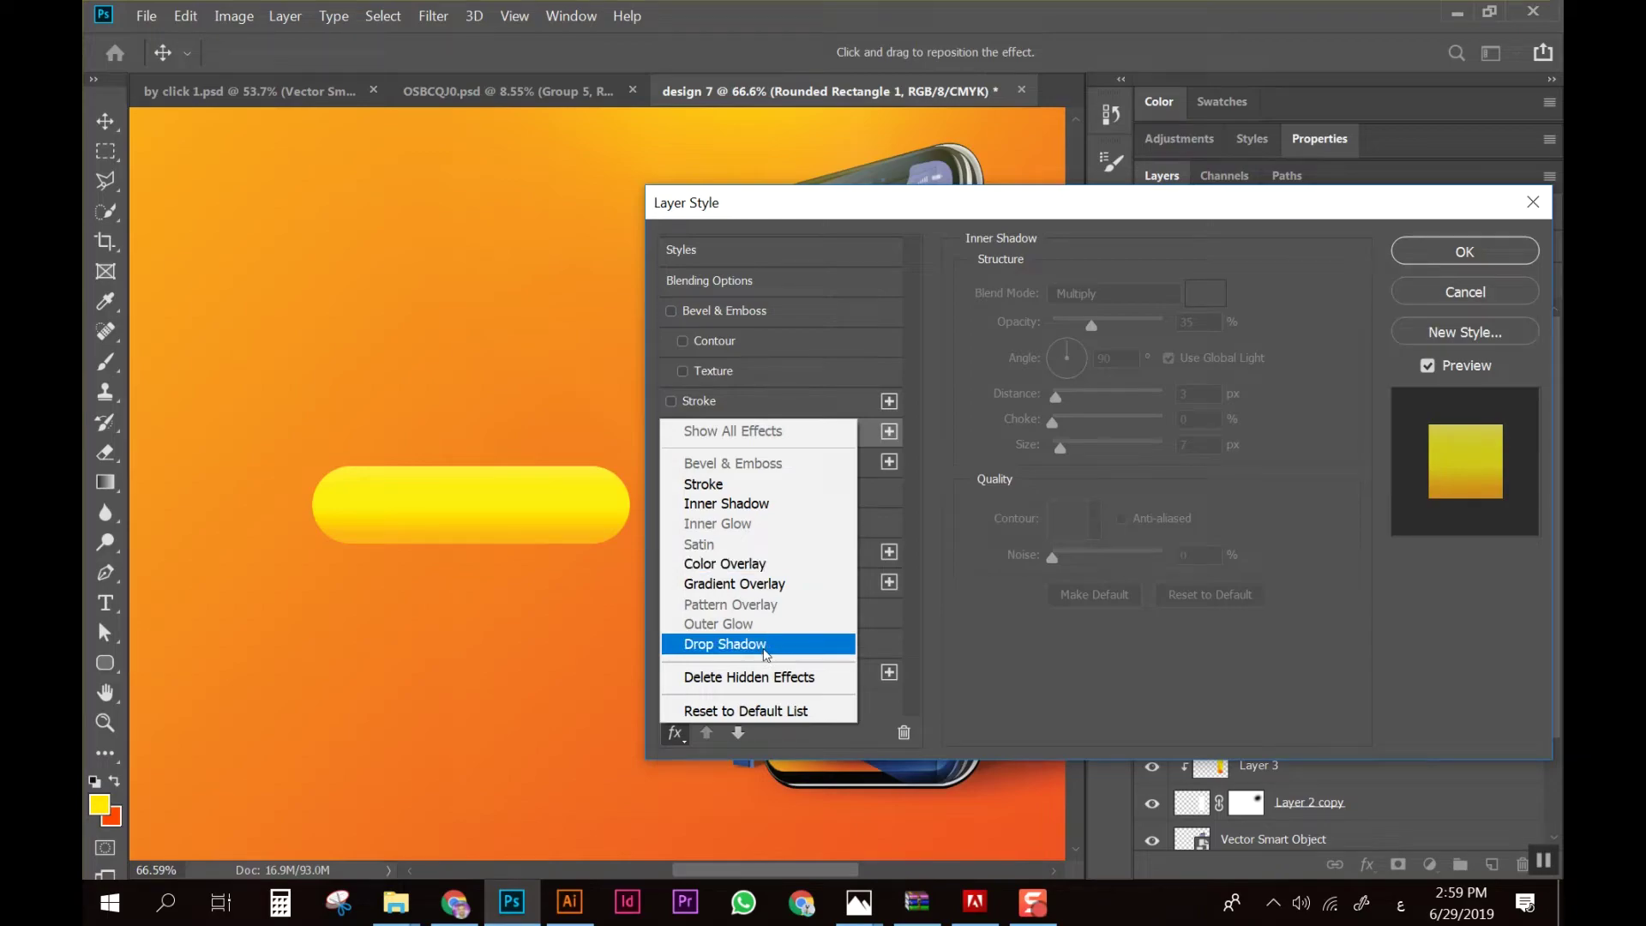
left_click(755, 370)
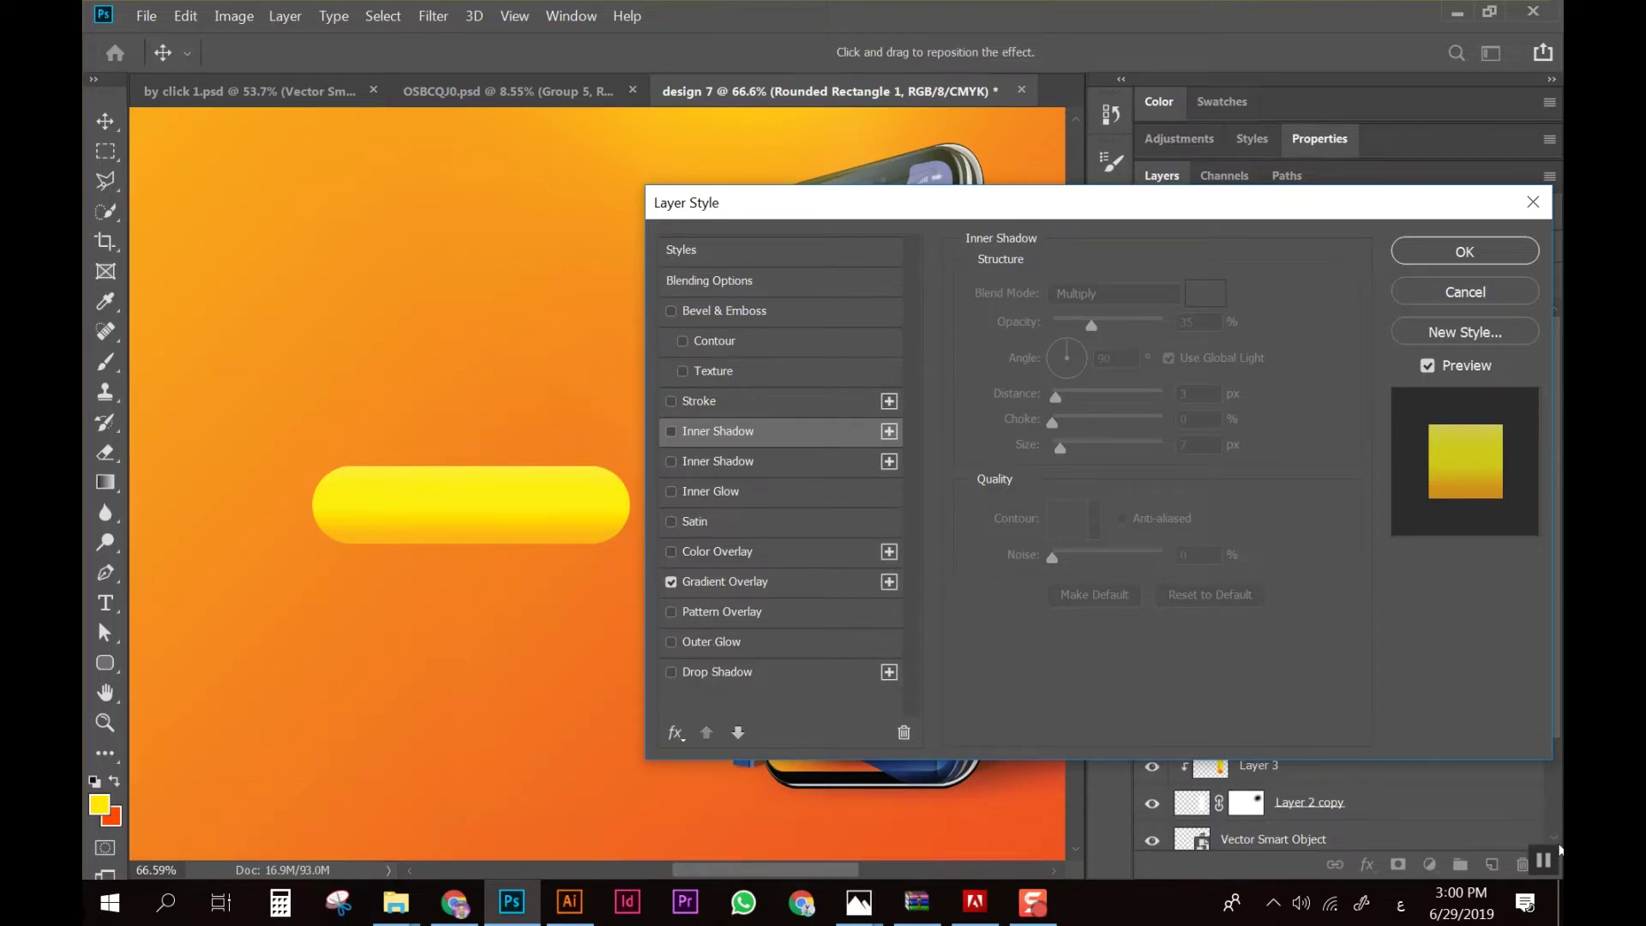
left_click(710, 491)
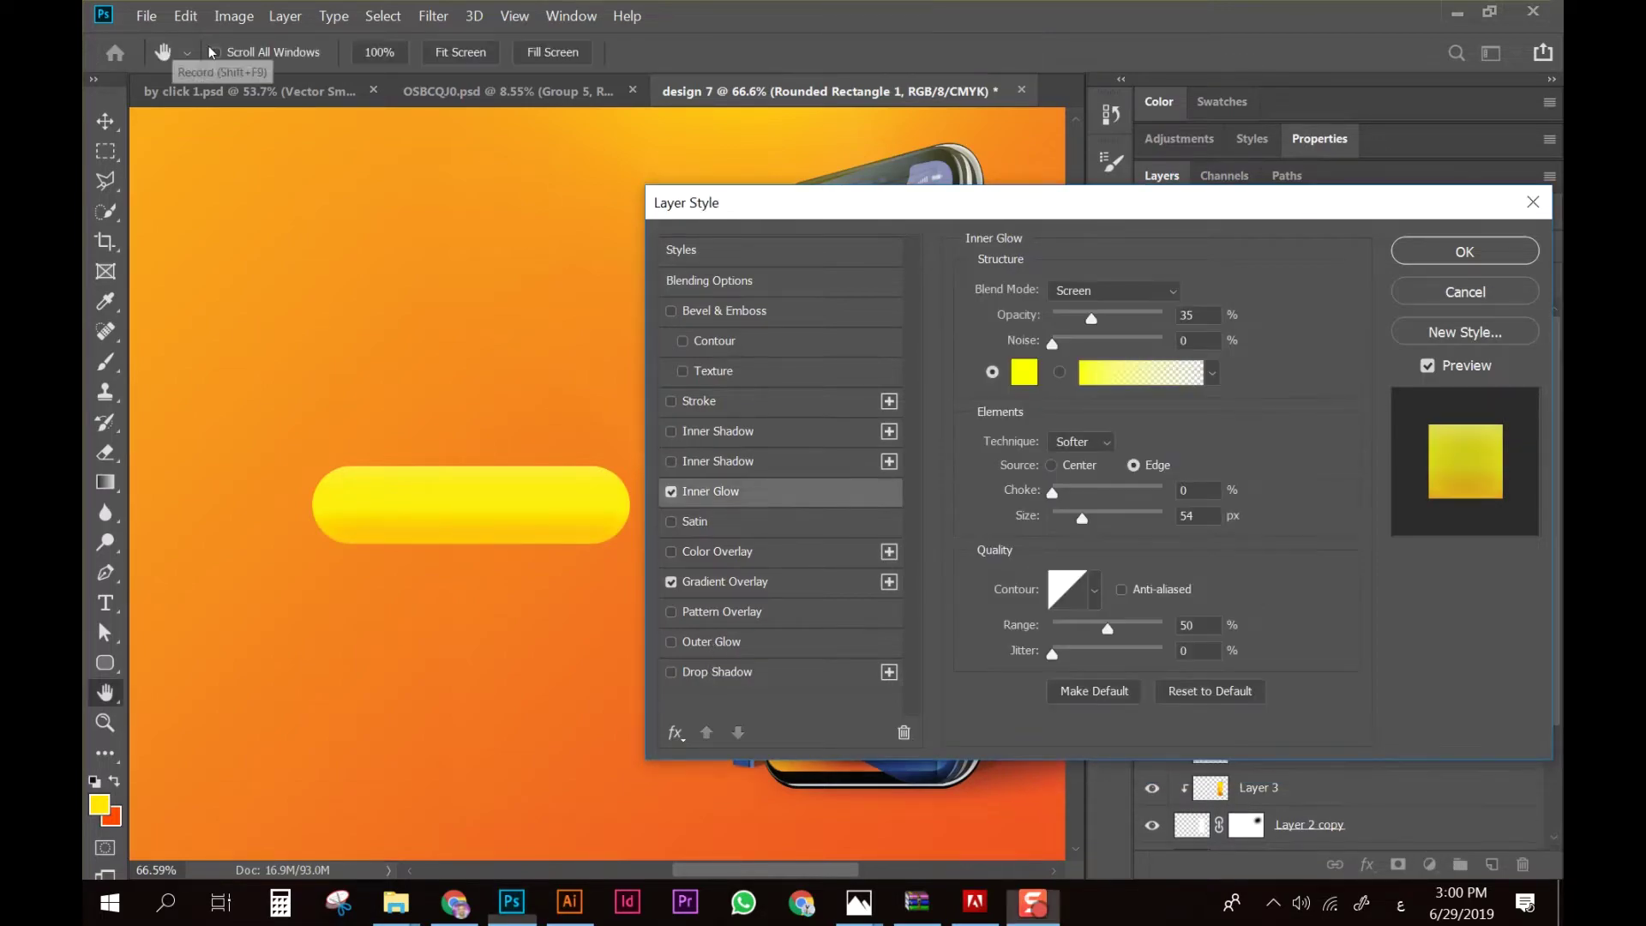
Set the Inner Glow size to 65 px and raise its opacity to 77%
left_click(1085, 517)
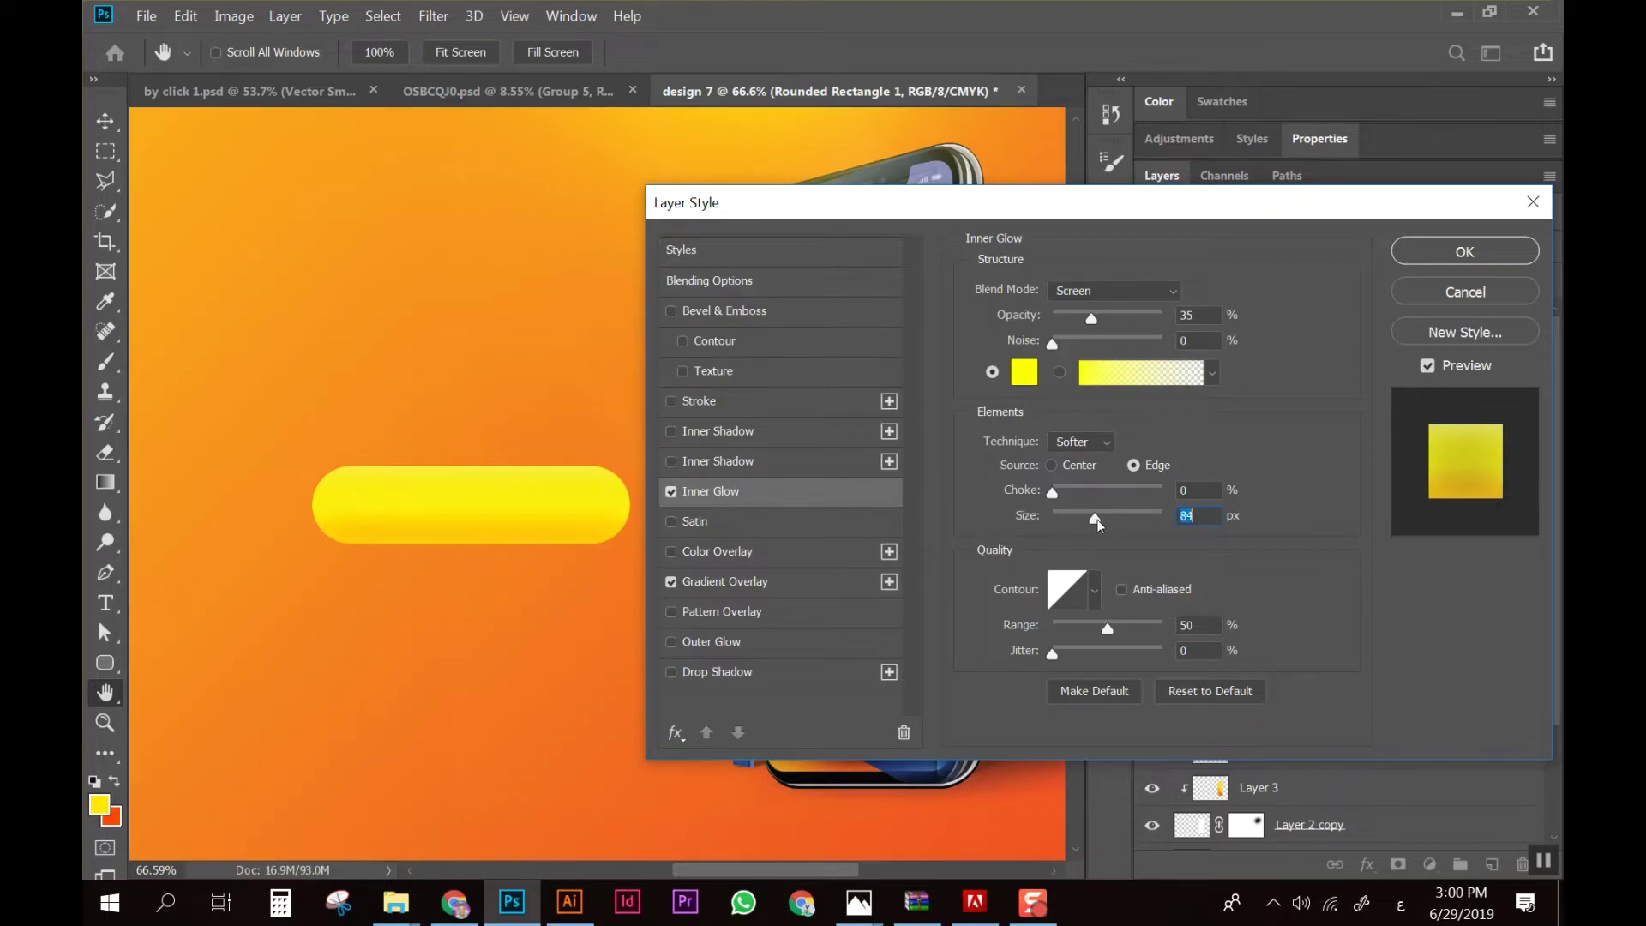
left_click_drag(1092, 517, 1089, 519)
left_click_drag(1092, 319, 1138, 321)
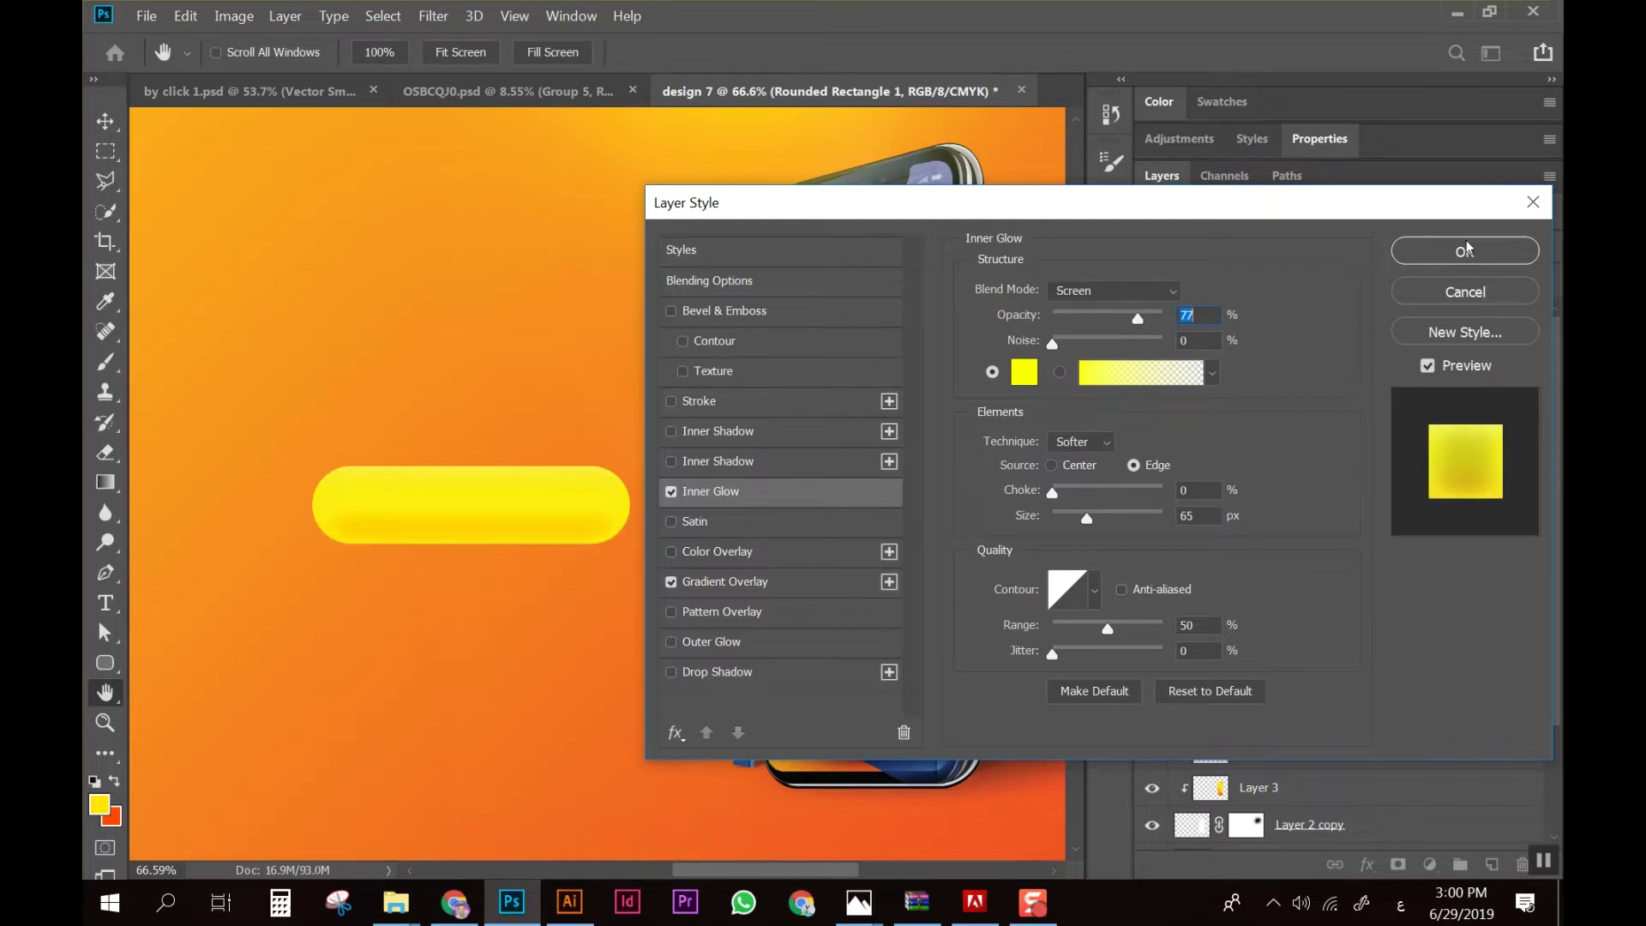
Add a 13 px white Stroke and a yellow Outer Glow at 92% opacity, 59 px
left_click(713, 400)
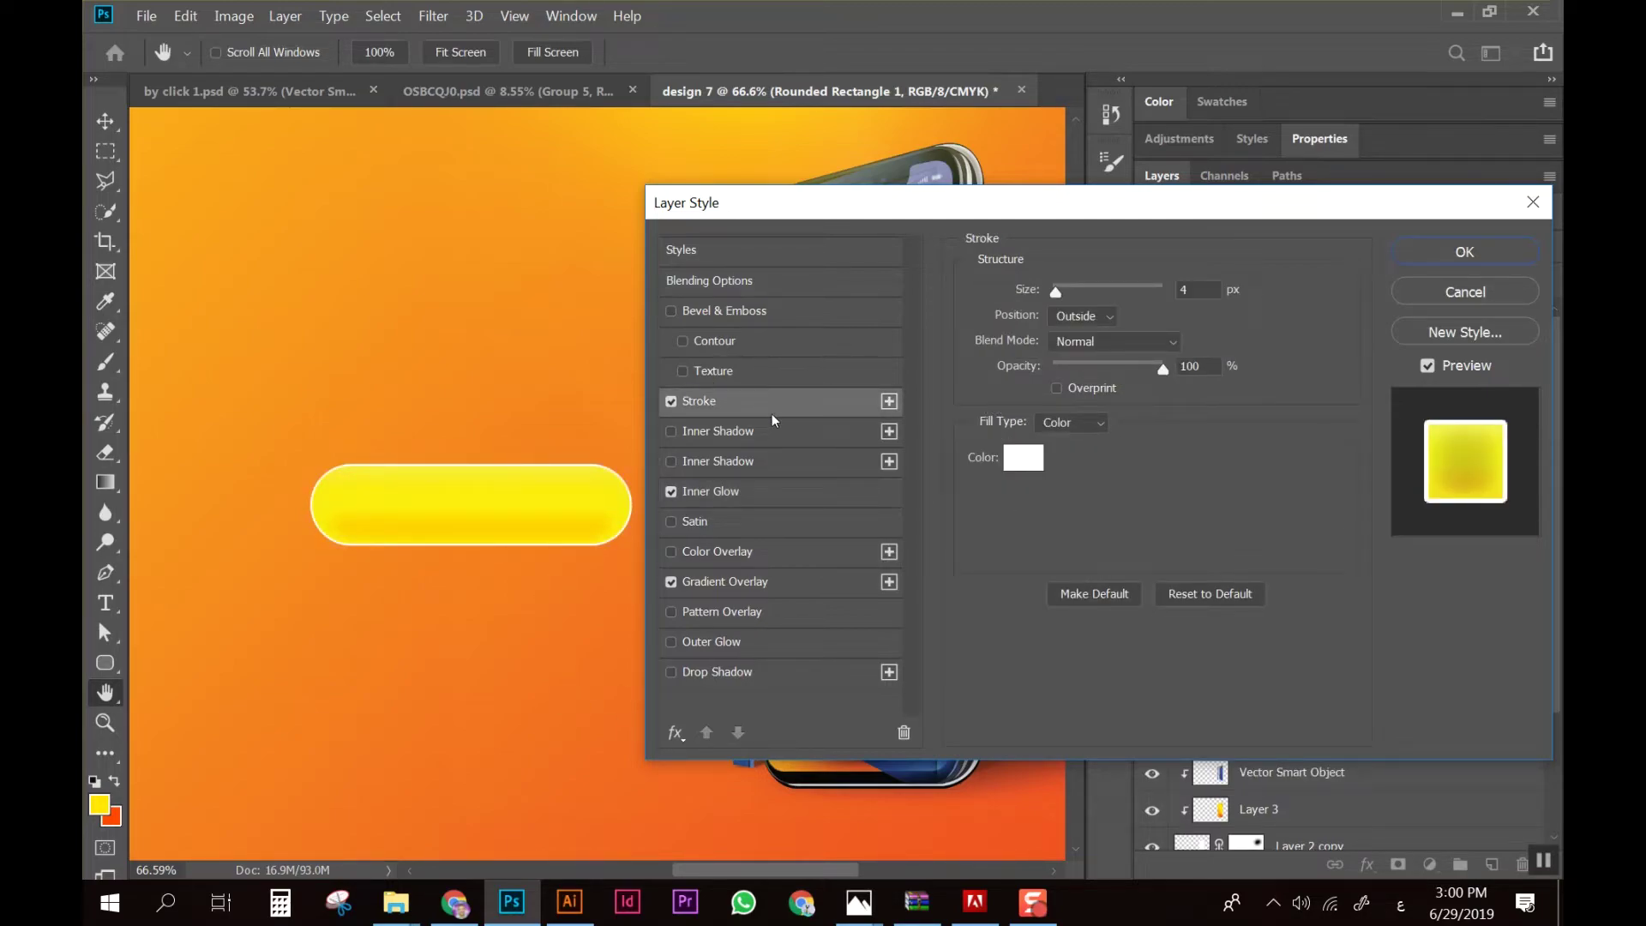
left_click_drag(1058, 285, 1066, 286)
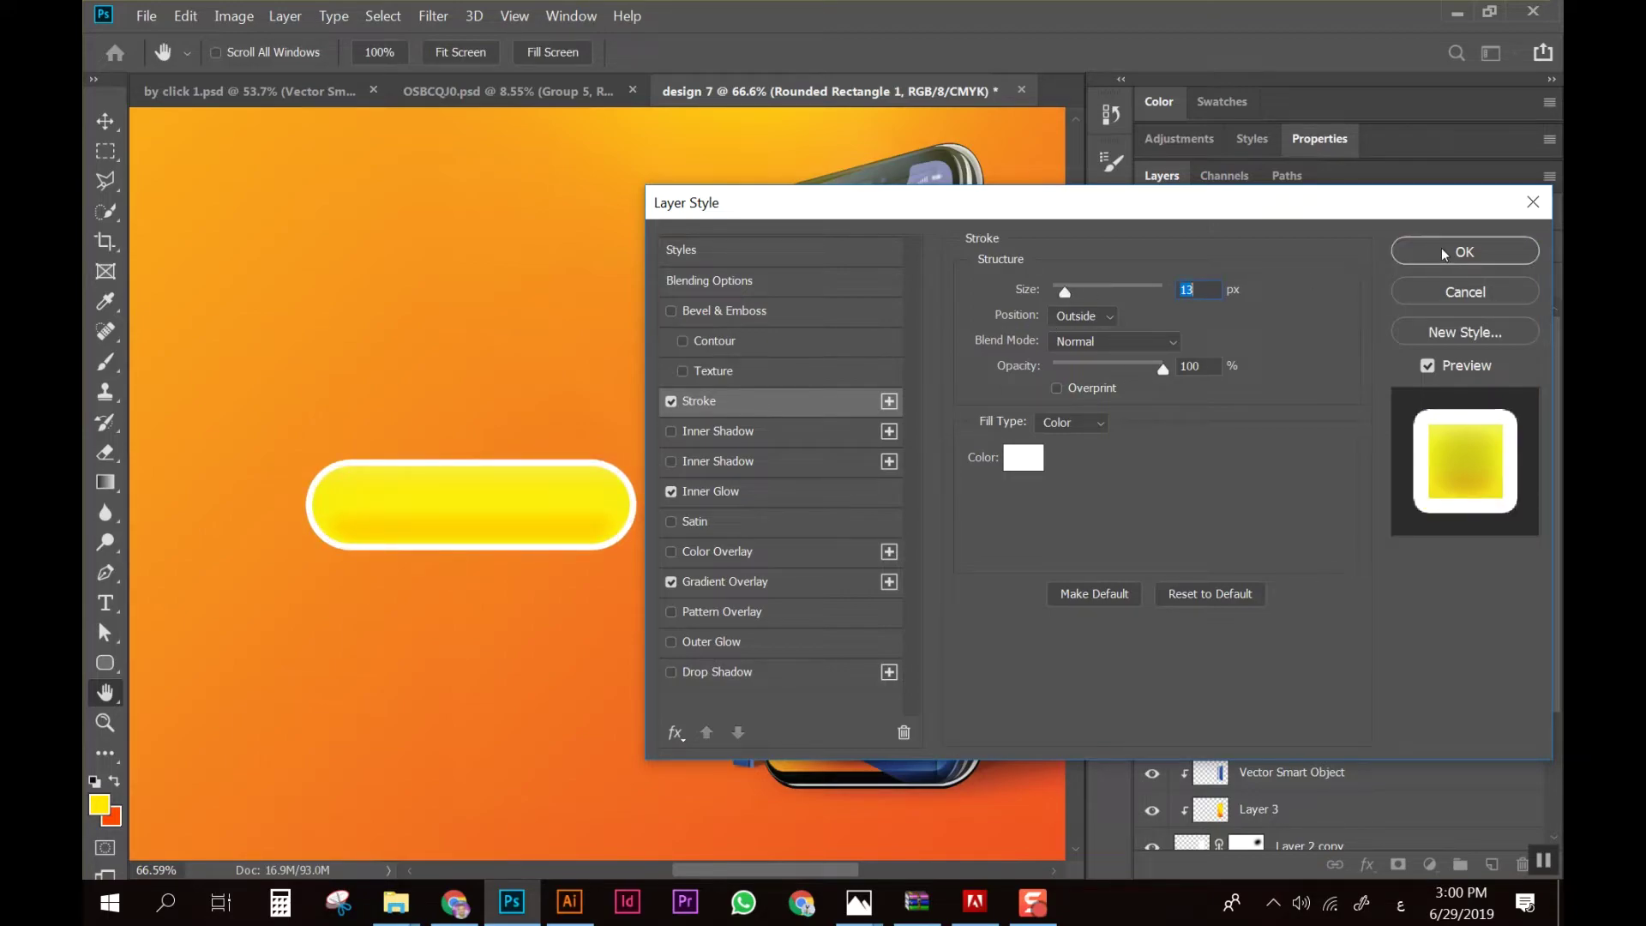
left_click(707, 645)
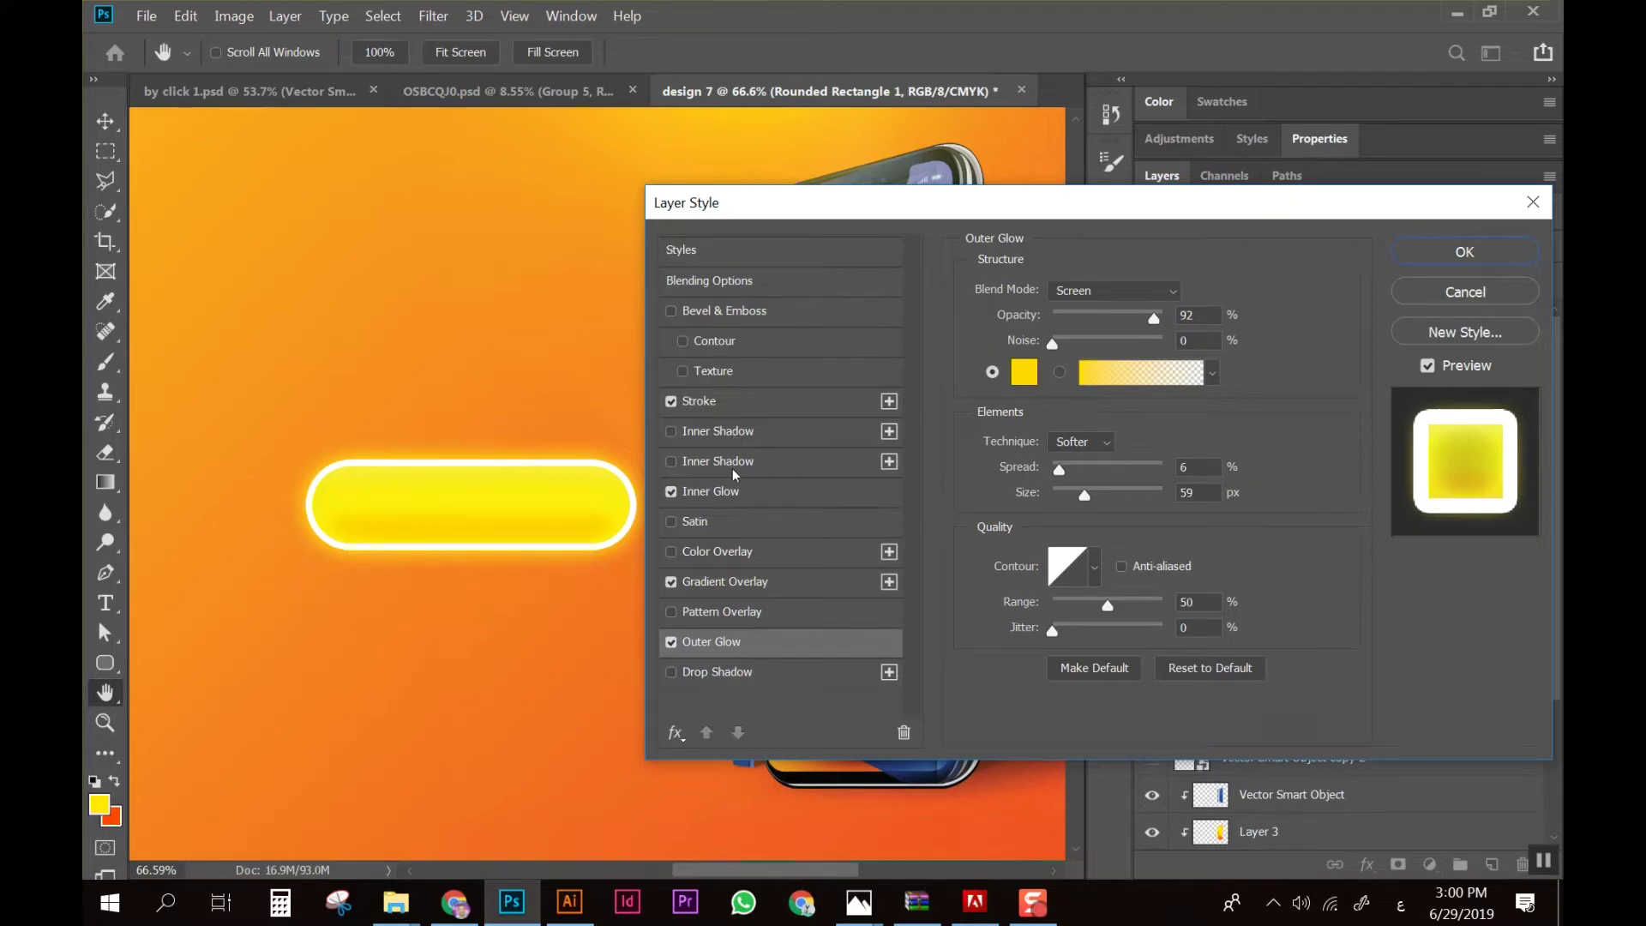
Change the gradient overlay's right-end orange stop to deeper orange ff7e00
left_click(724, 581)
left_click(1088, 343)
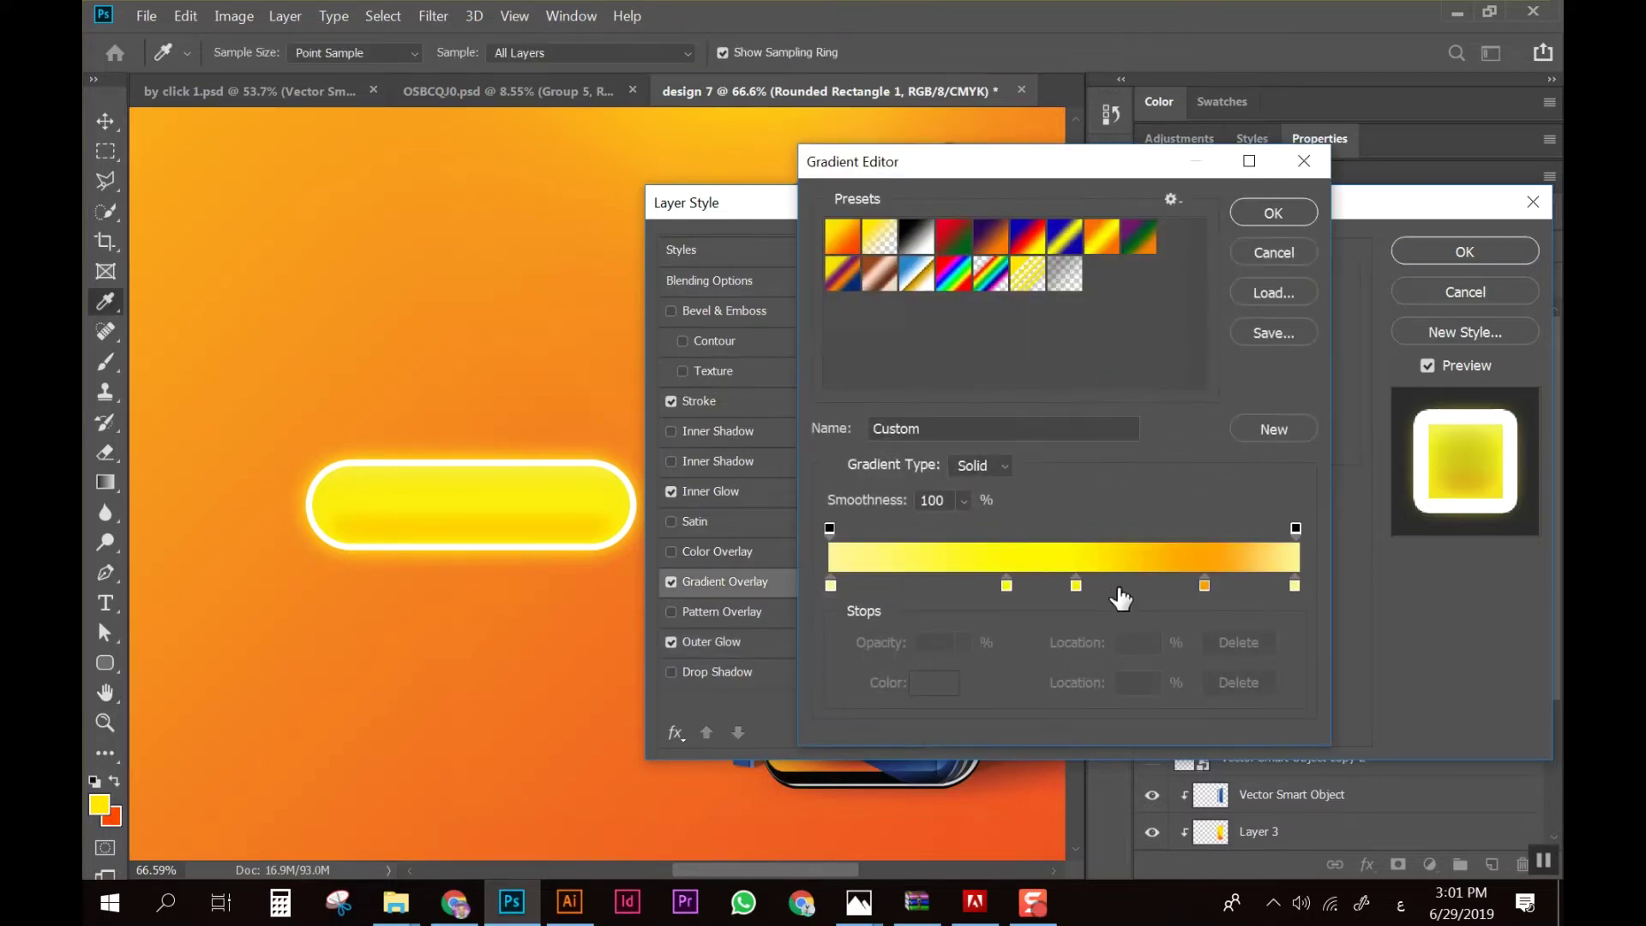
double_click(1201, 587)
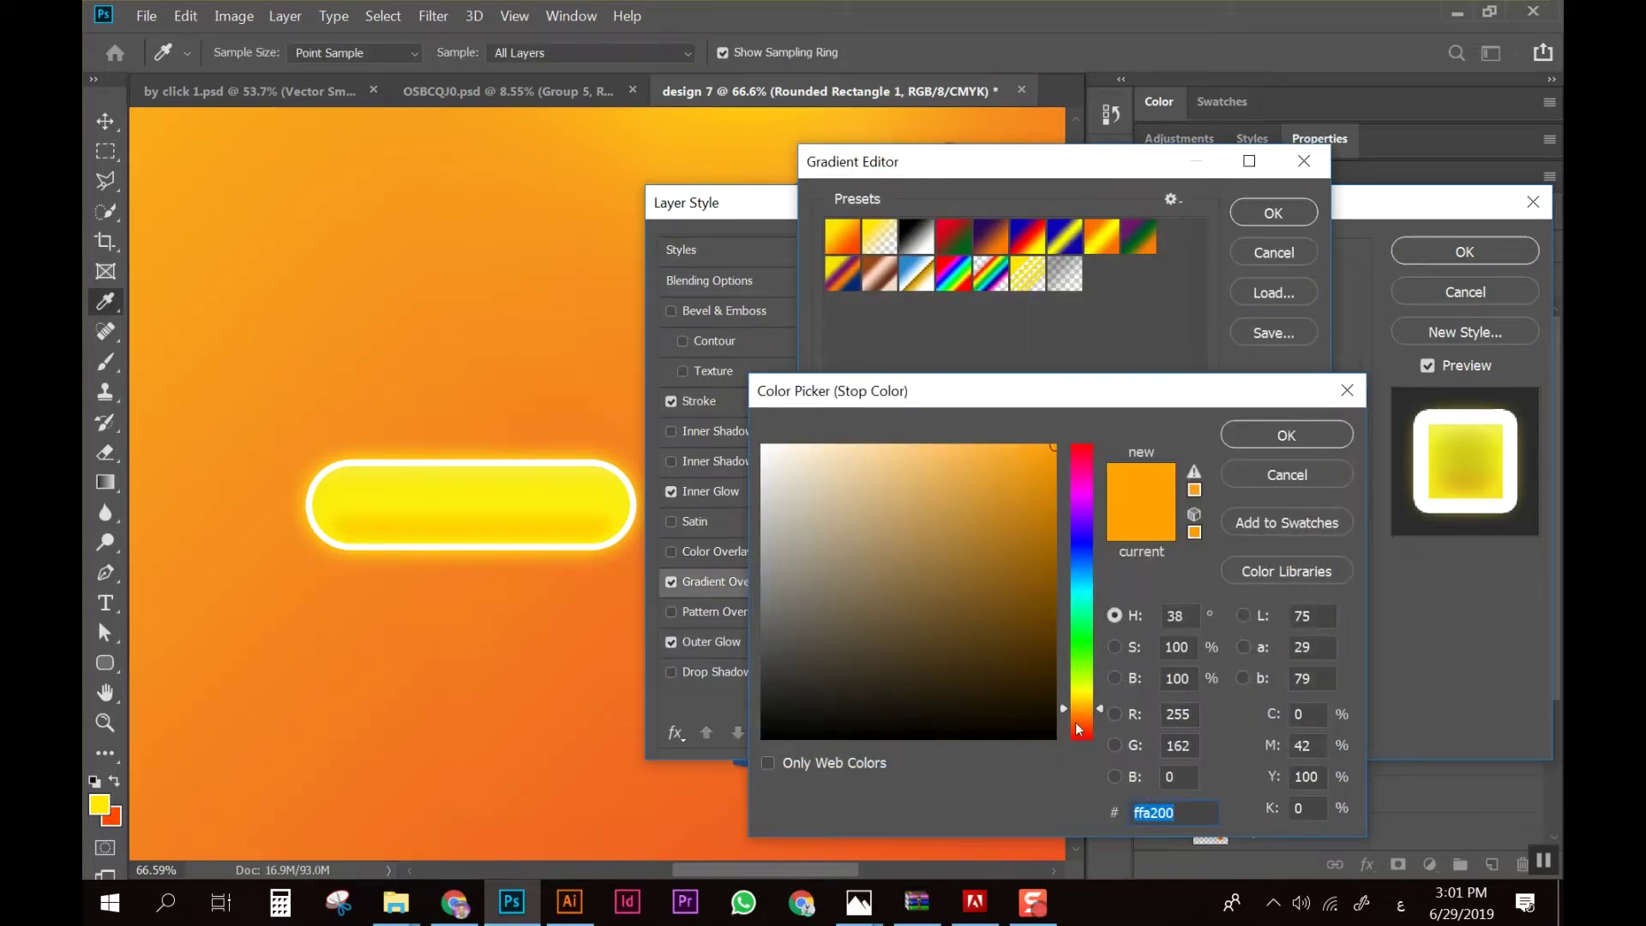
left_click(1084, 715)
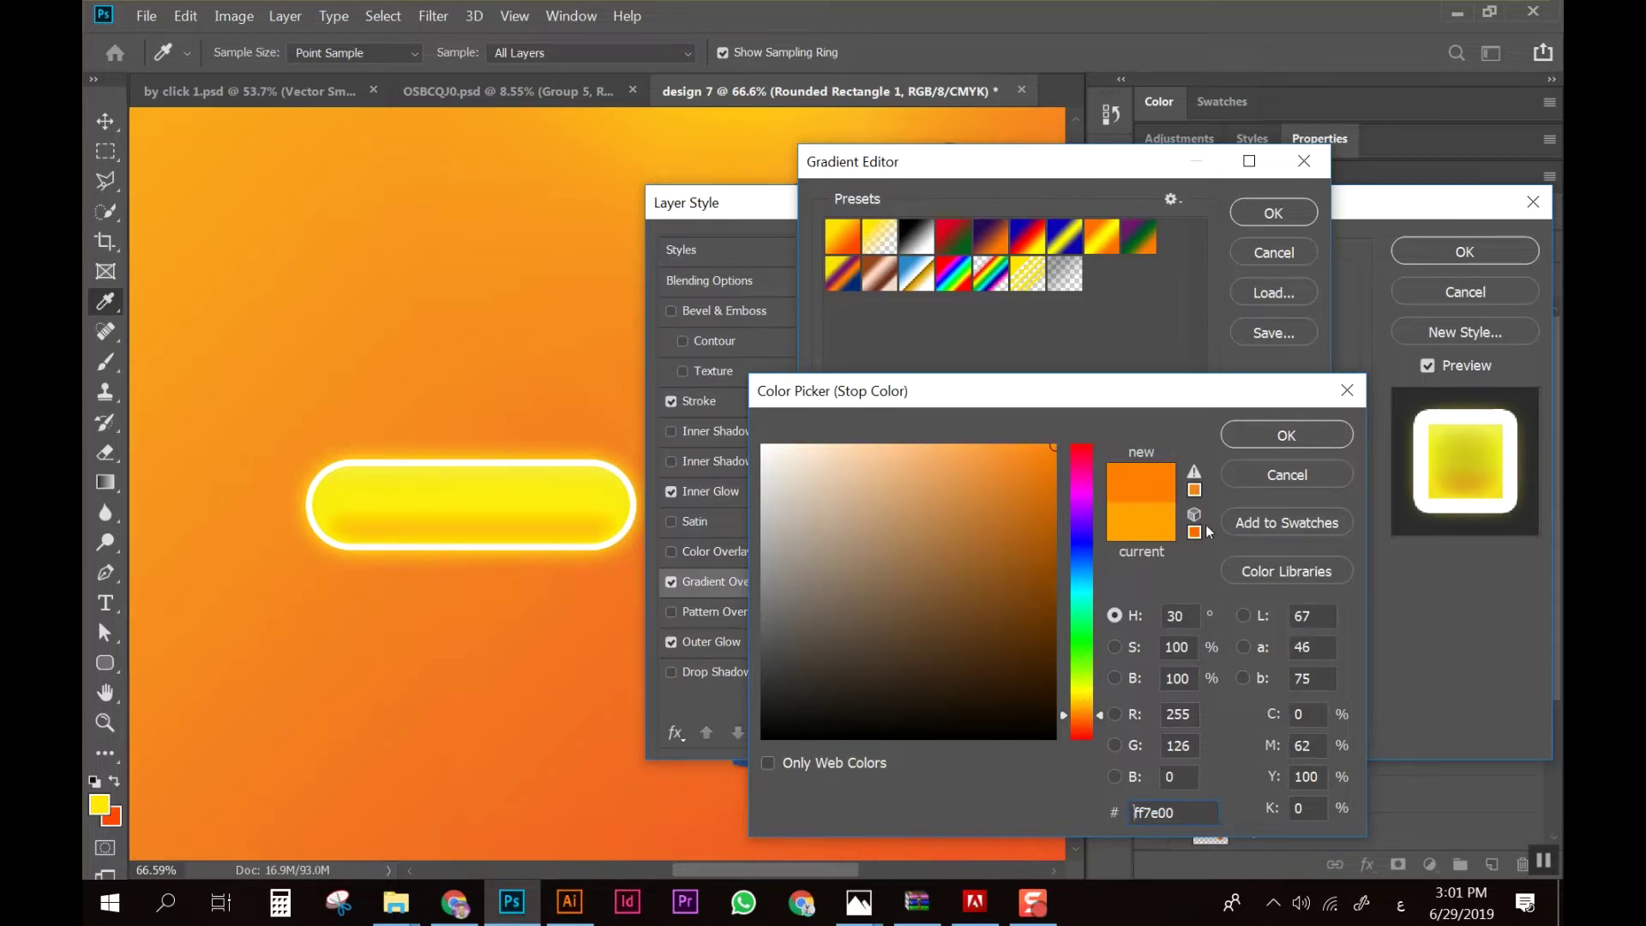
left_click(1286, 436)
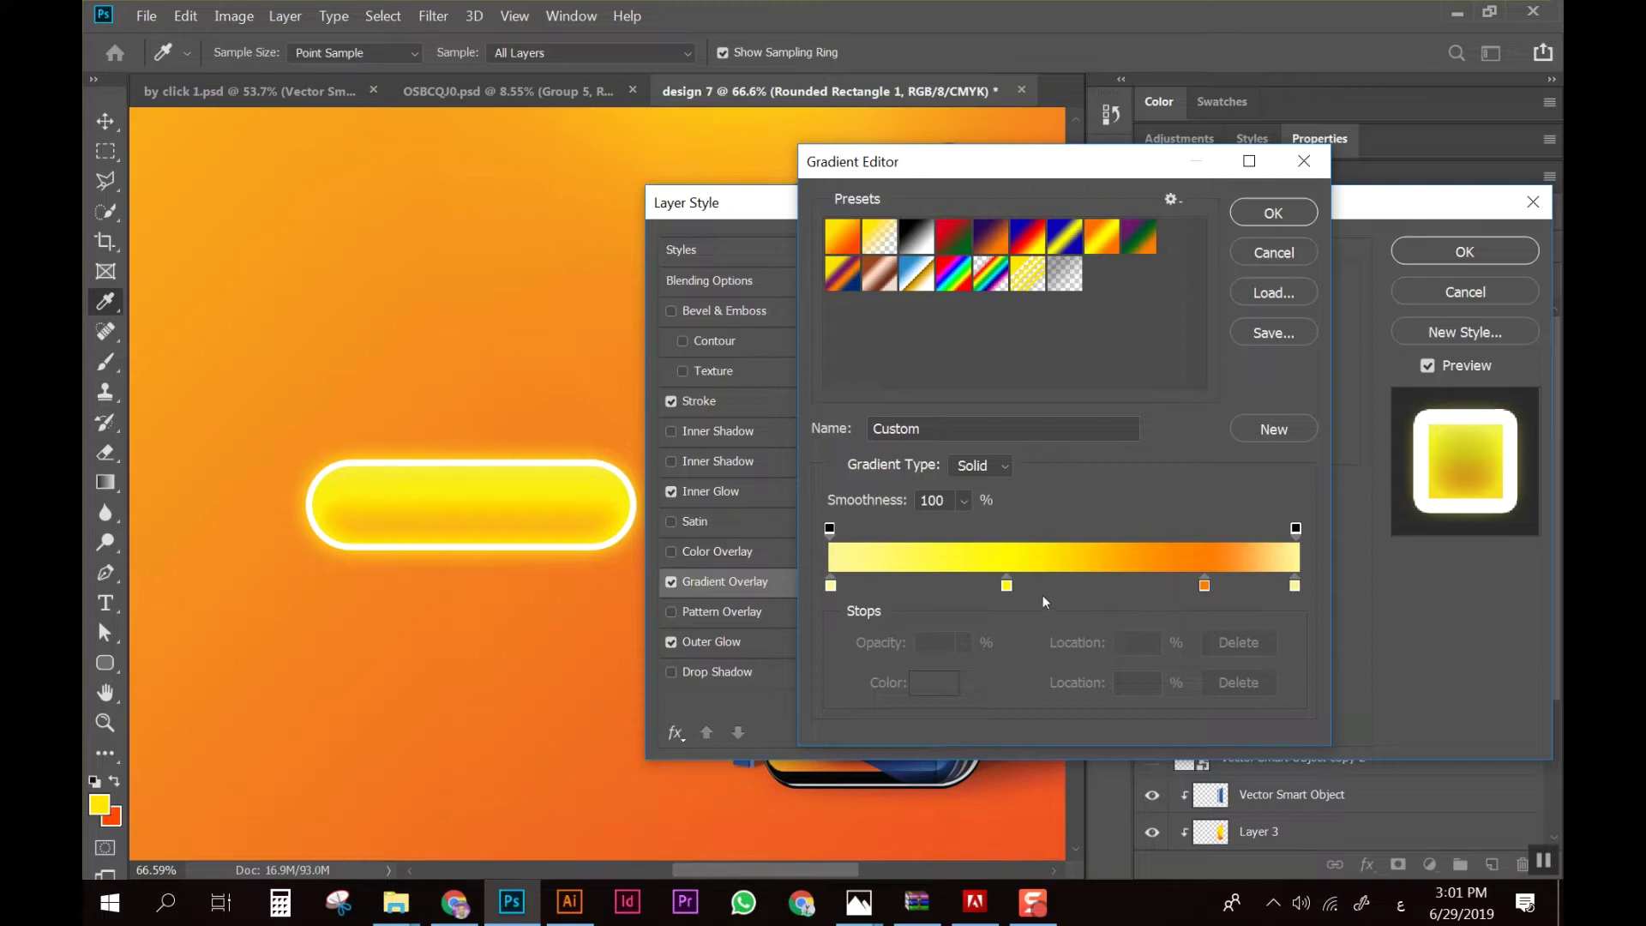
left_click(1294, 225)
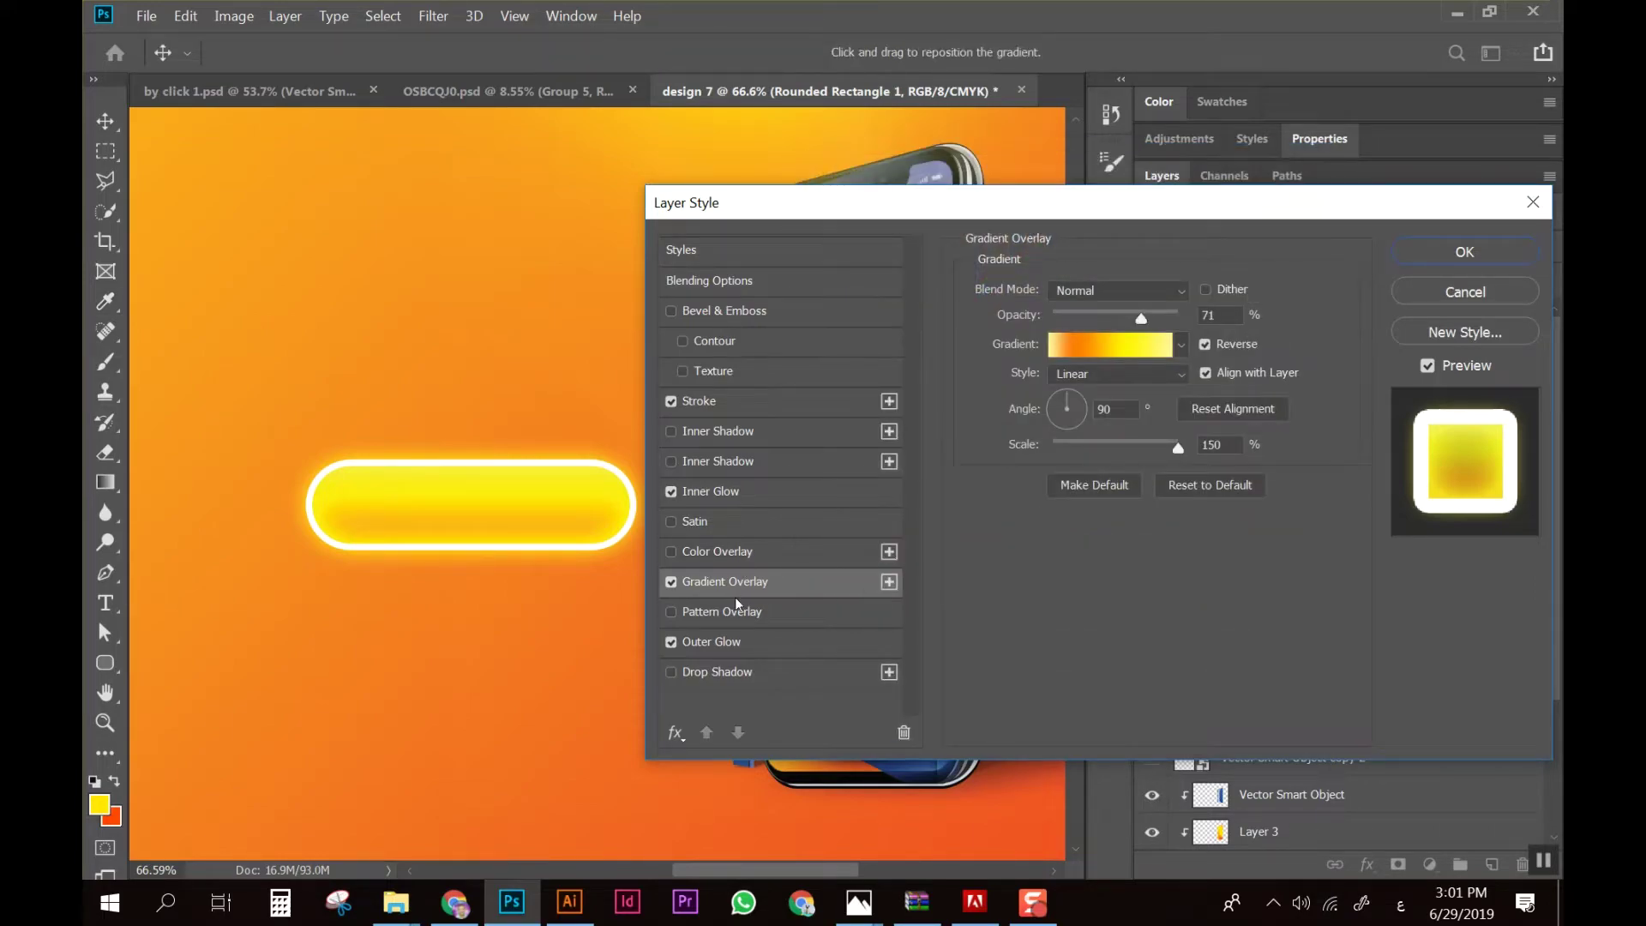
Reduce the Inner Glow size to 38 px and apply the layer style
left_click(742, 643)
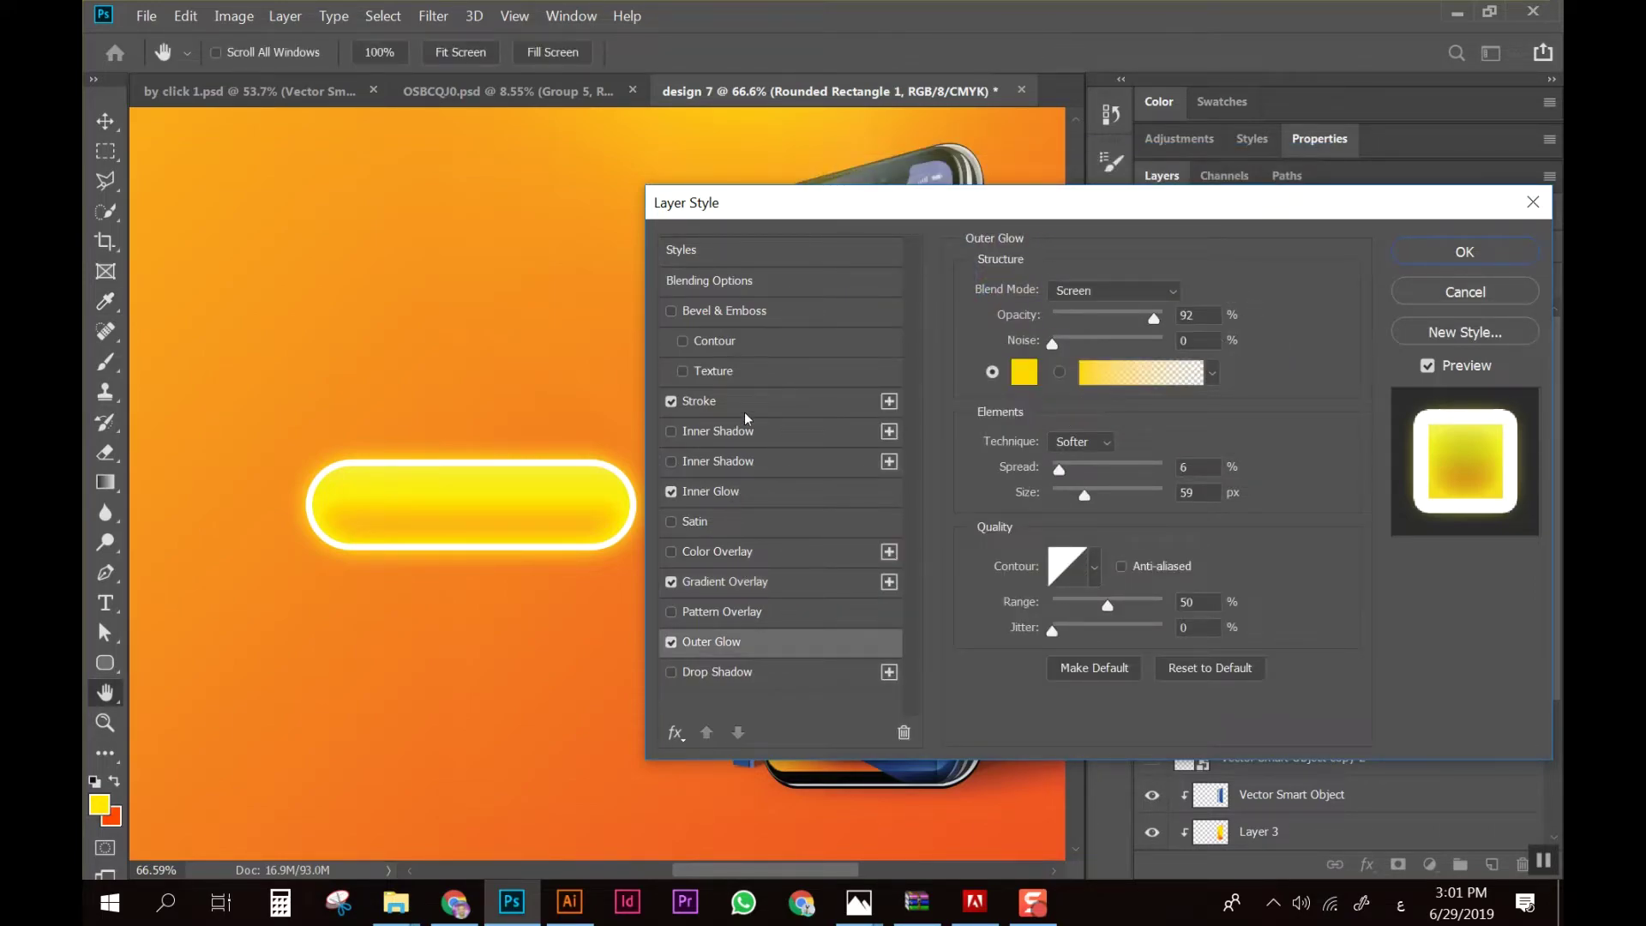
left_click(752, 487)
left_click(1078, 519)
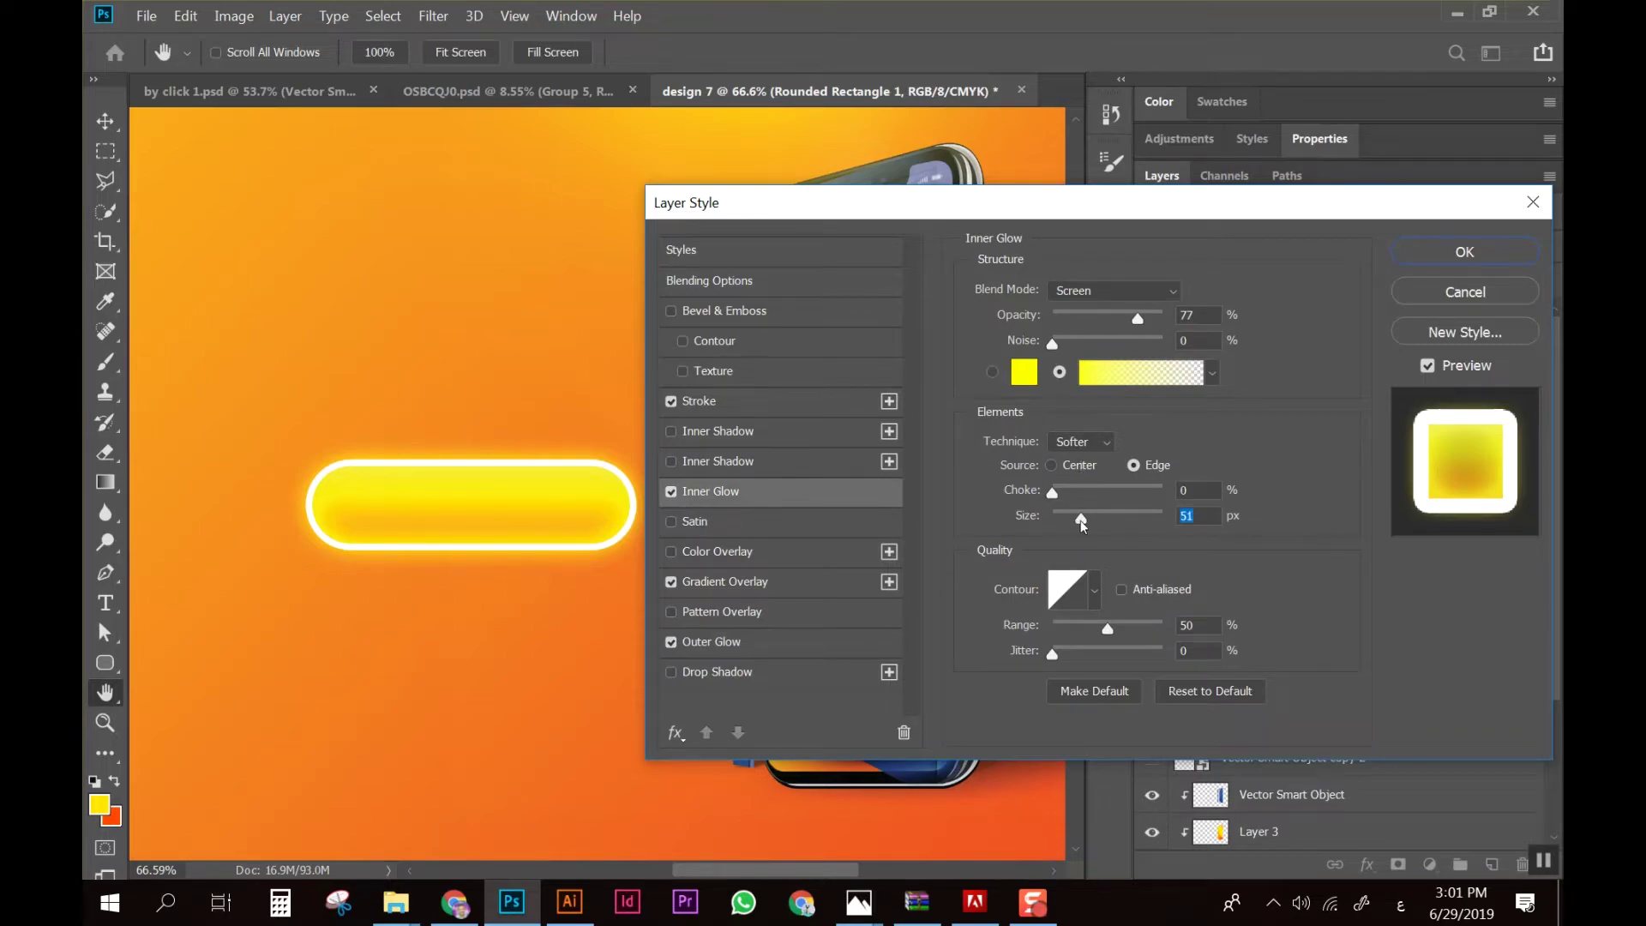
left_click(1464, 251)
Duplicate Rounded Rectangle 1 with Ctrl+J and hide the original layer
scroll(693, 514, "down", 3)
scroll(771, 548, "up", 2)
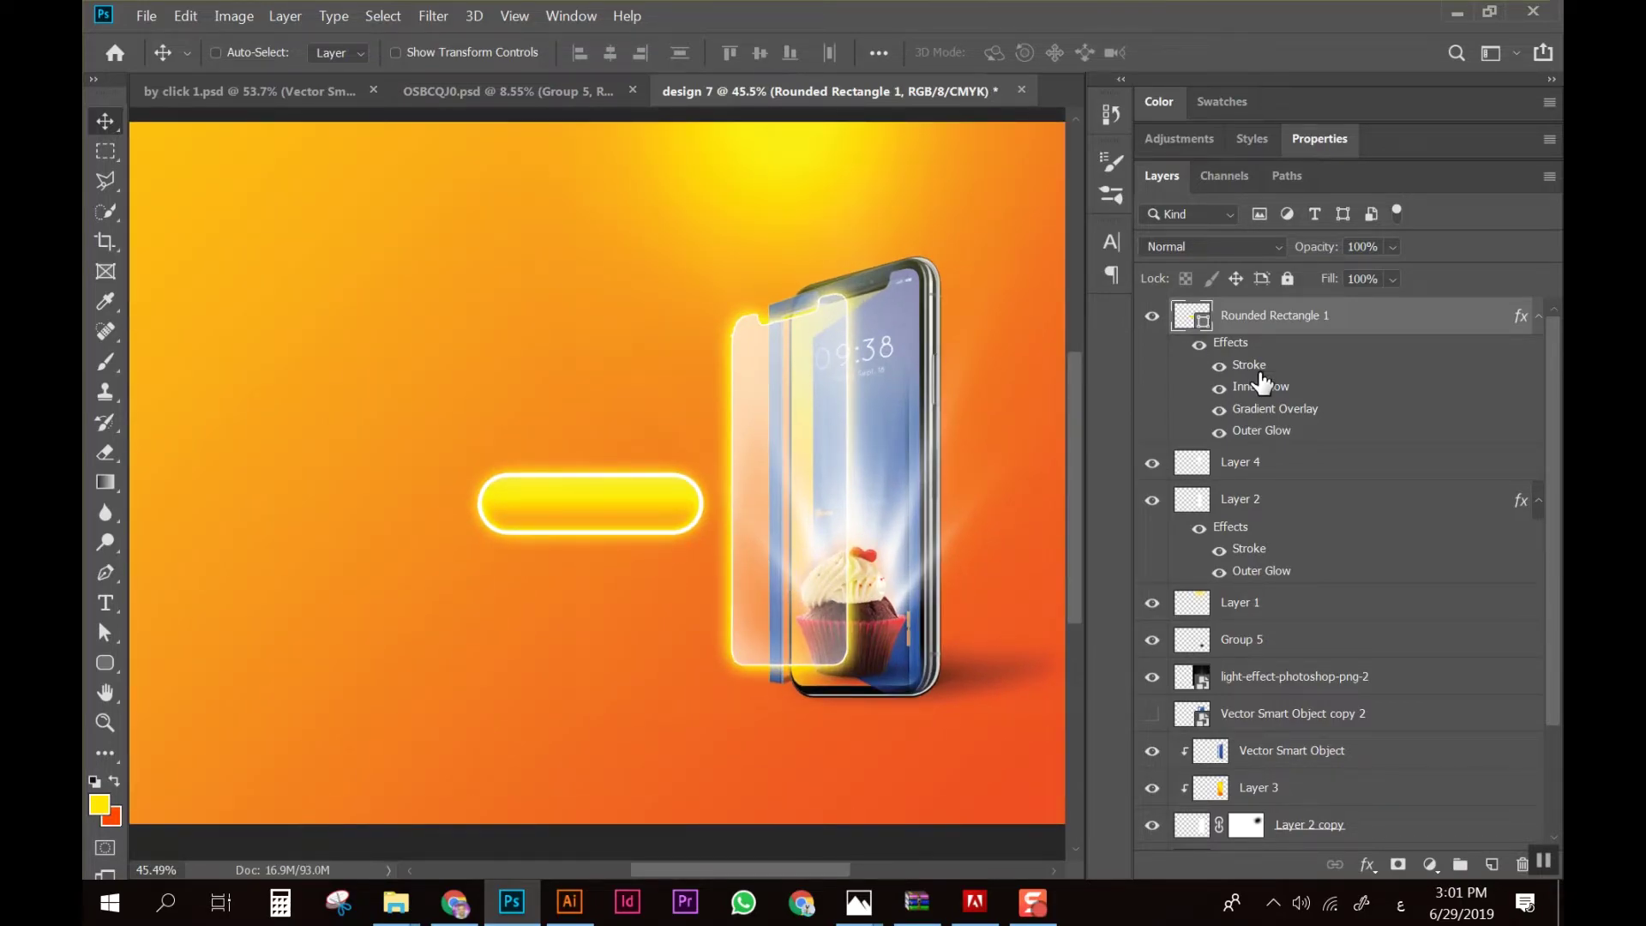
left_click(1542, 315)
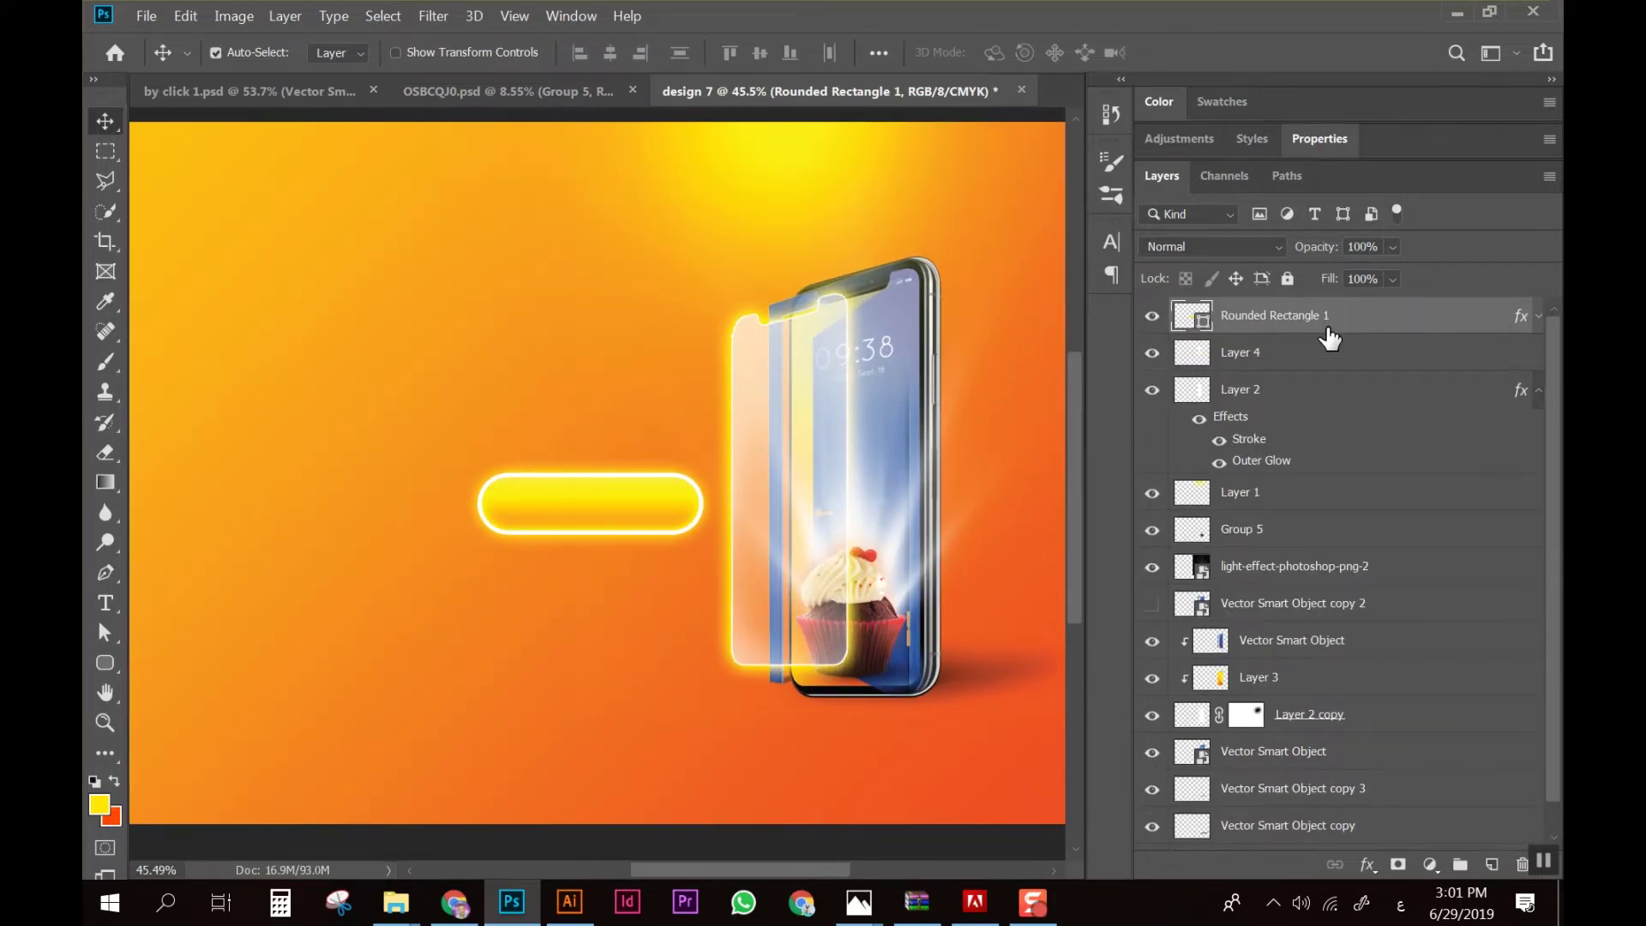
key("ctrl+j")
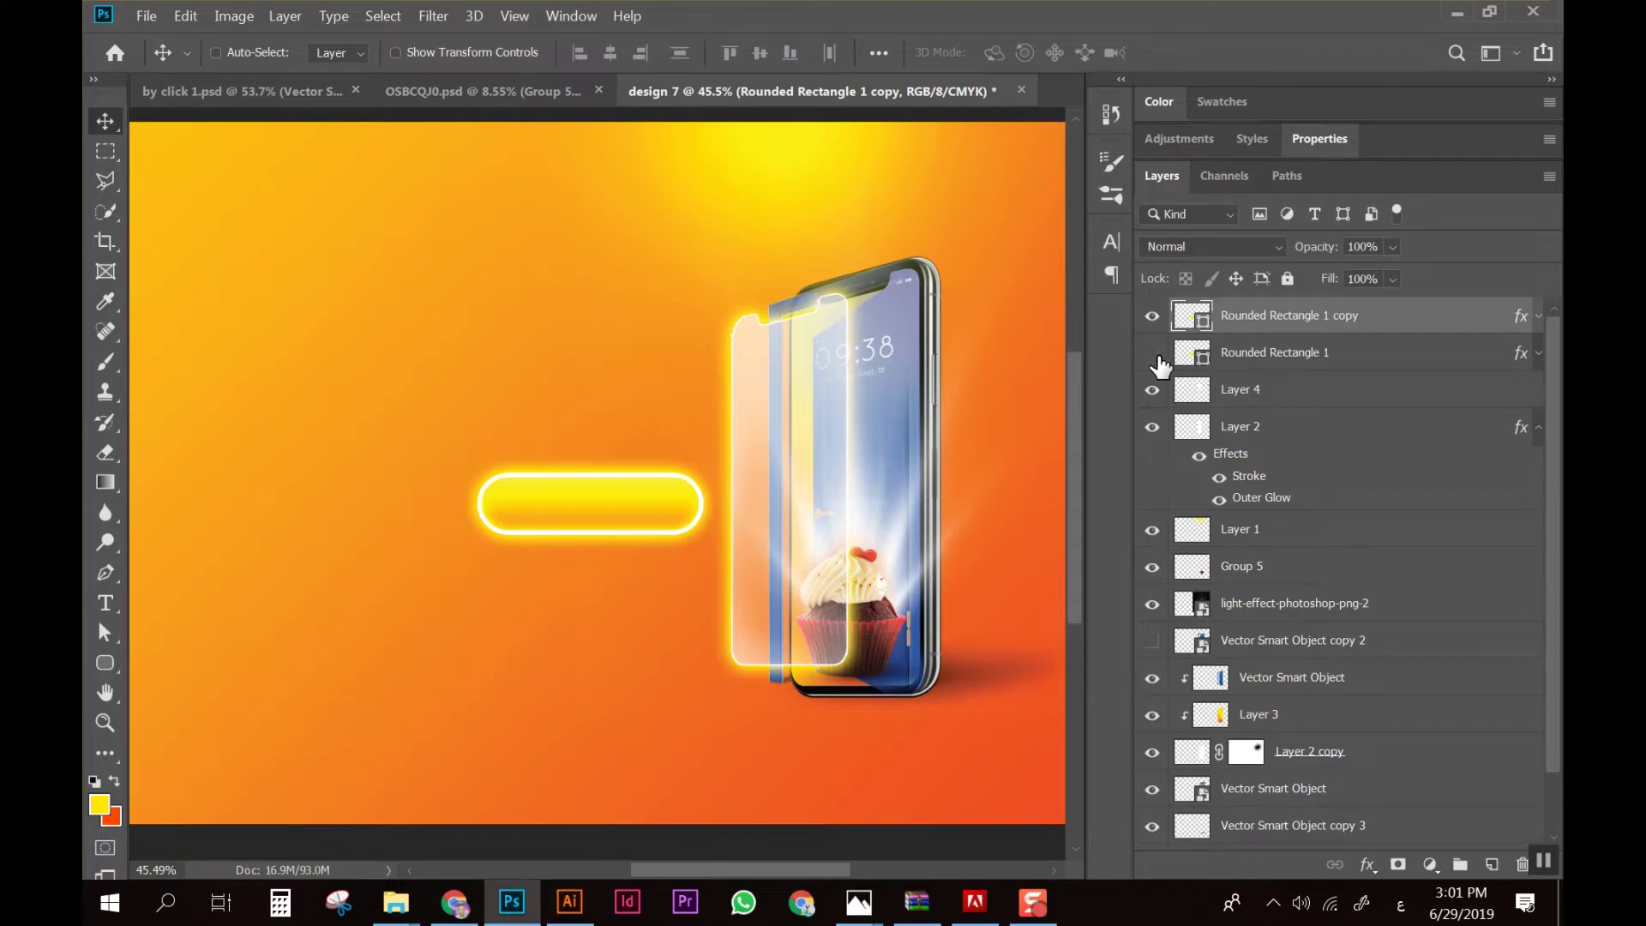
left_click(1154, 355)
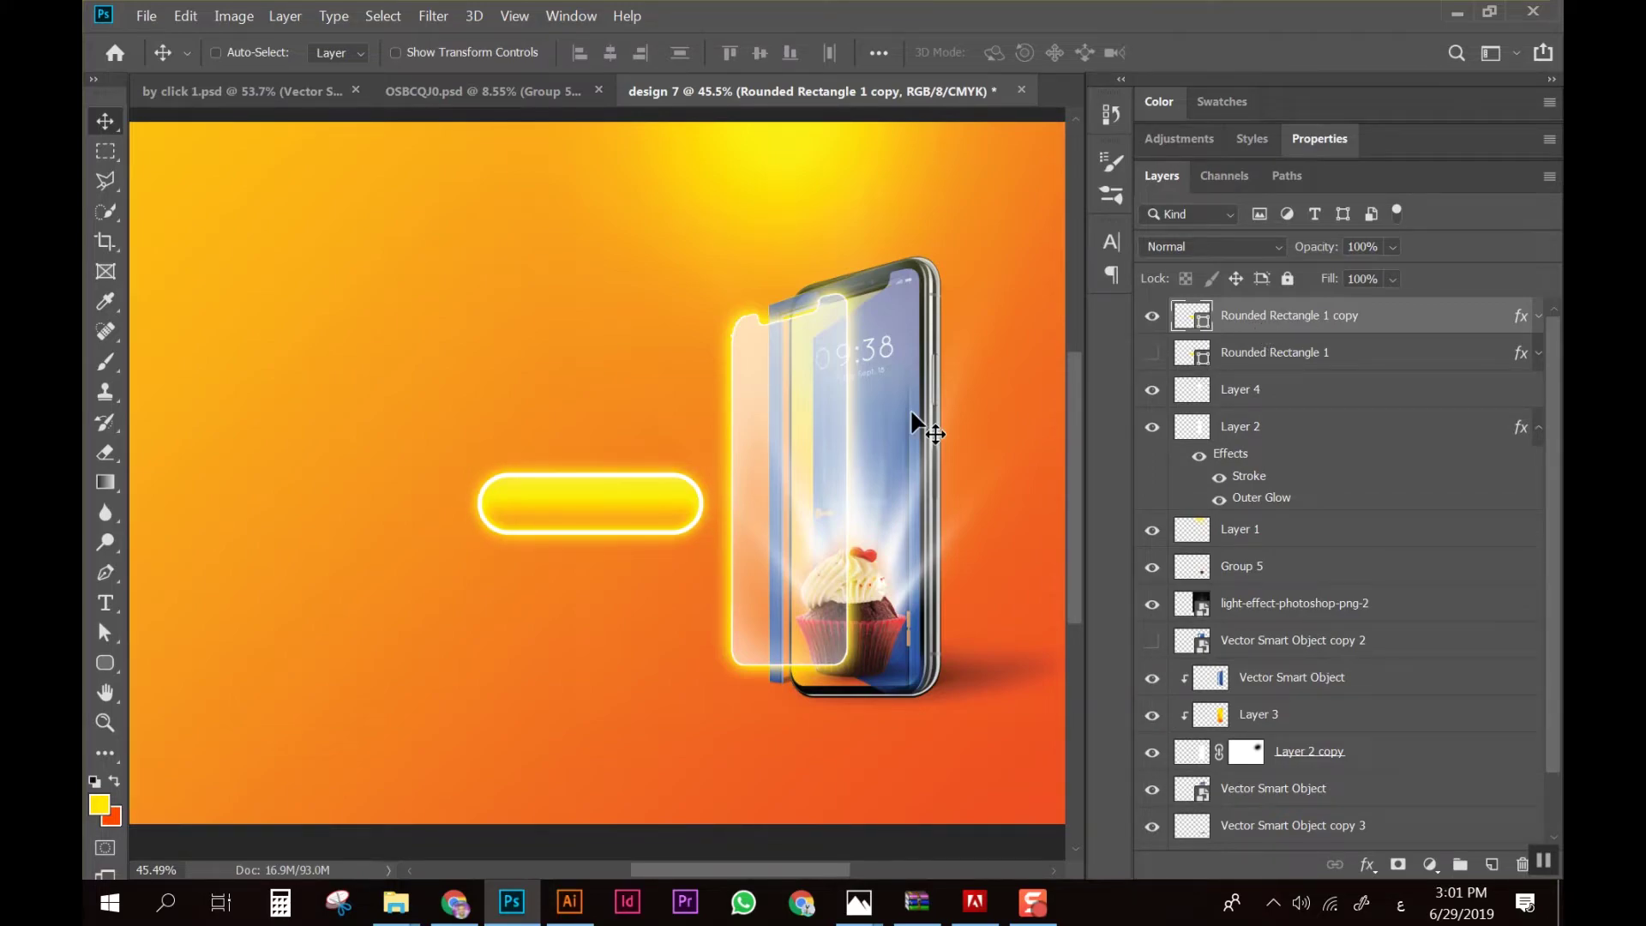
Rasterize the Rounded Rectangle 1 copy and move it up and right
scroll(694, 503, "up", 2)
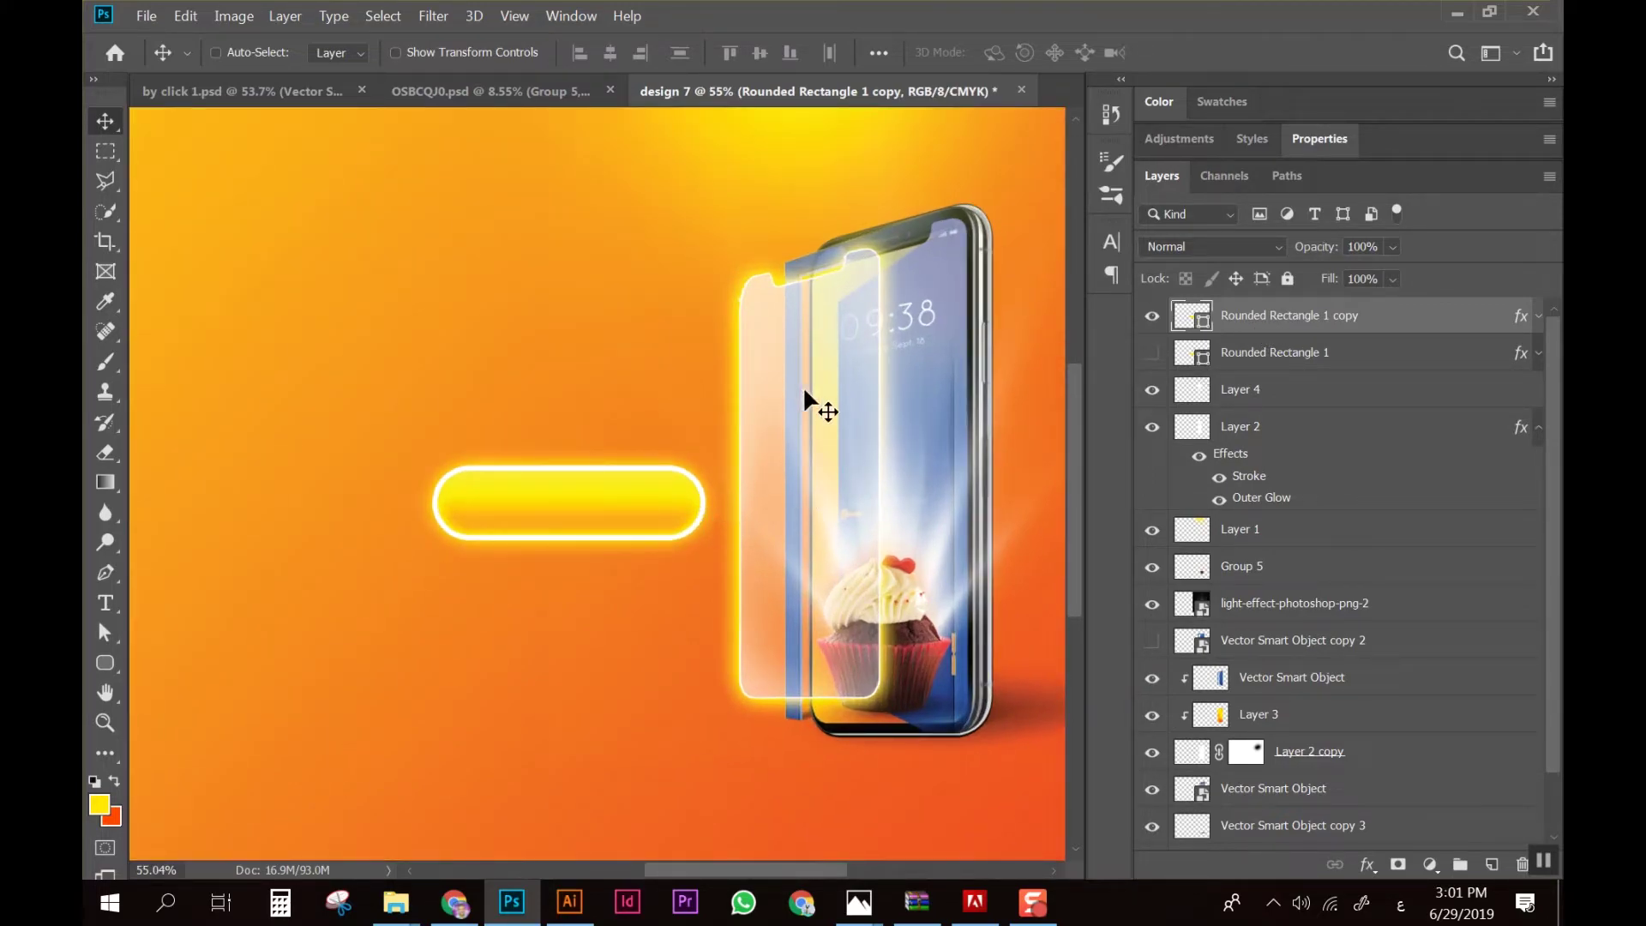
left_click_drag(890, 520, 753, 555)
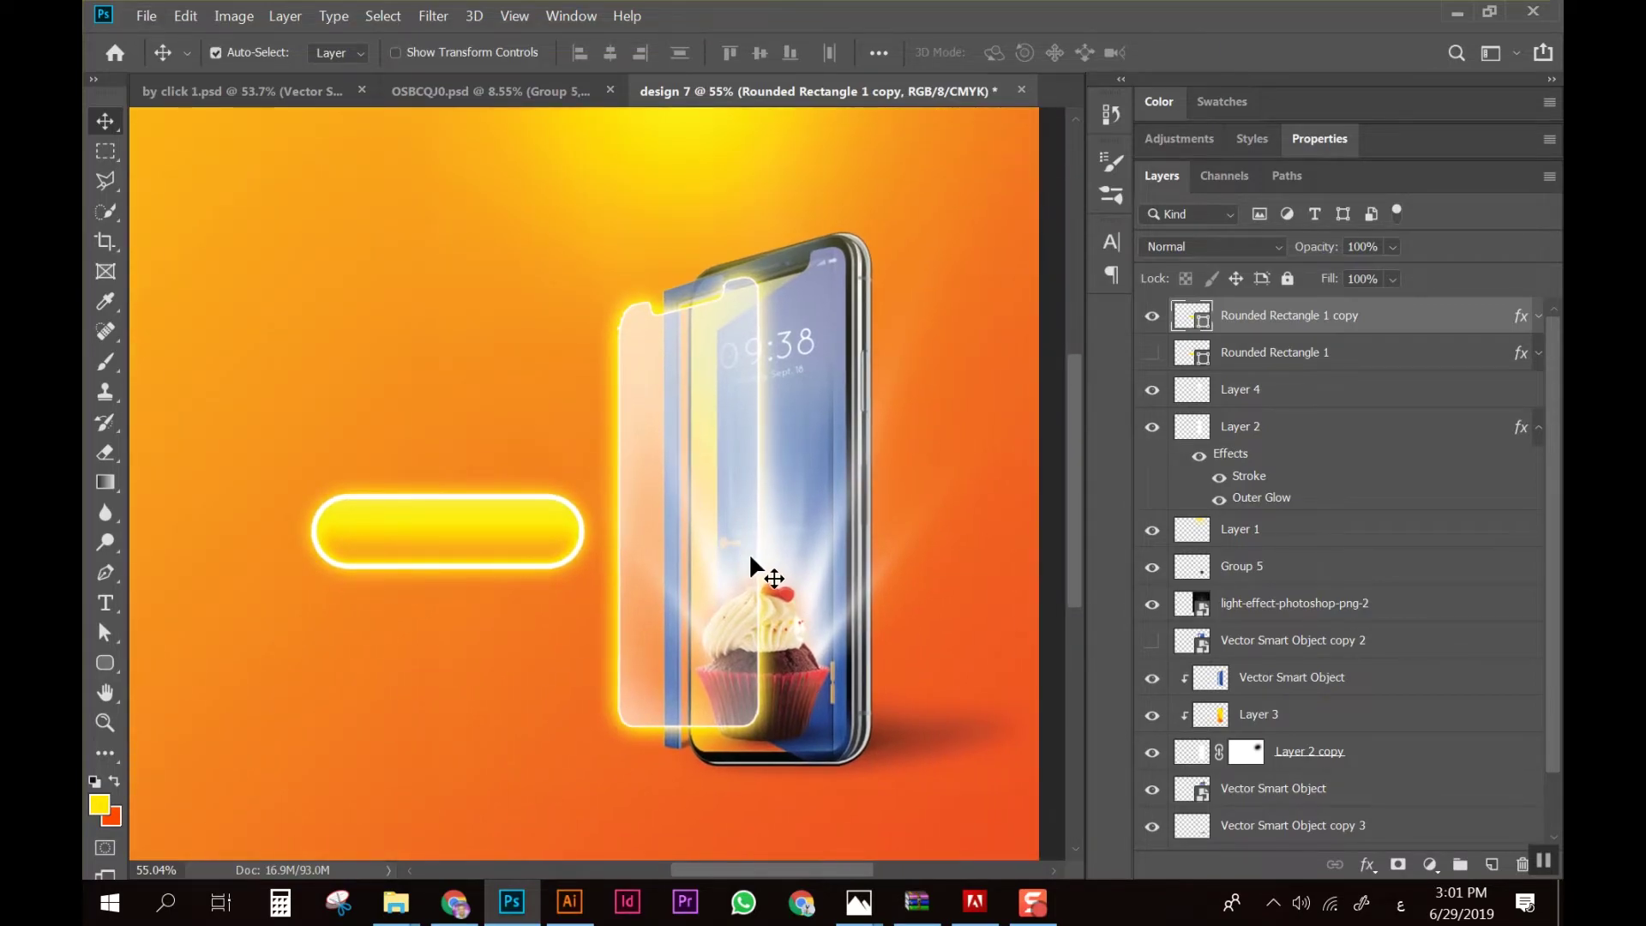
right_click(1303, 316)
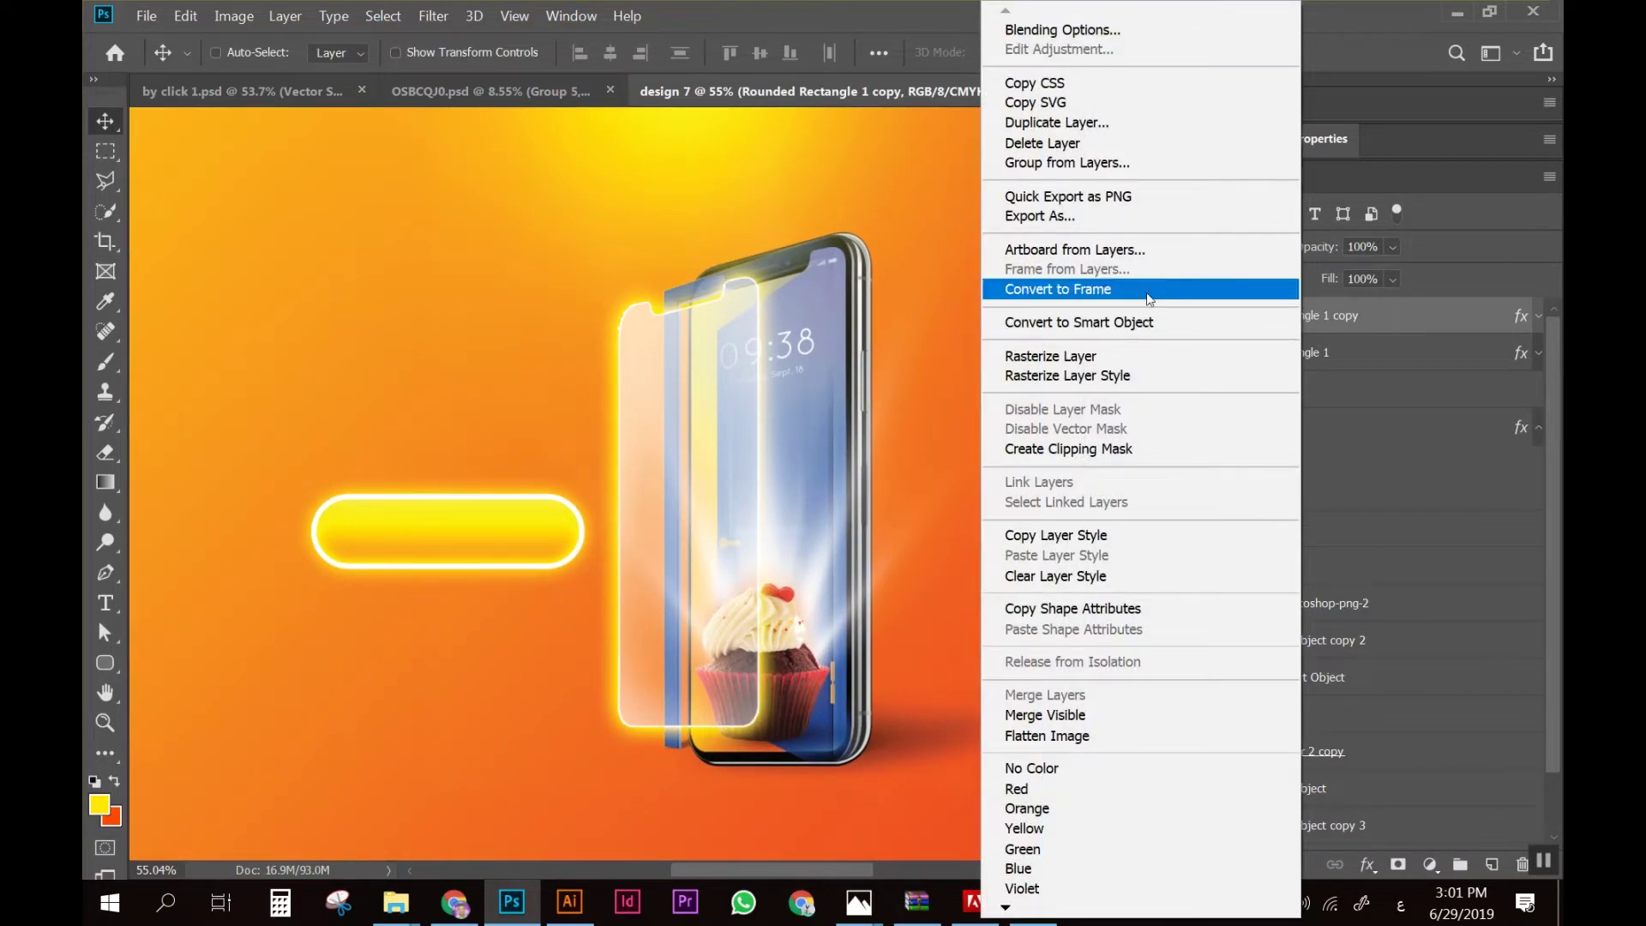
left_click(1087, 355)
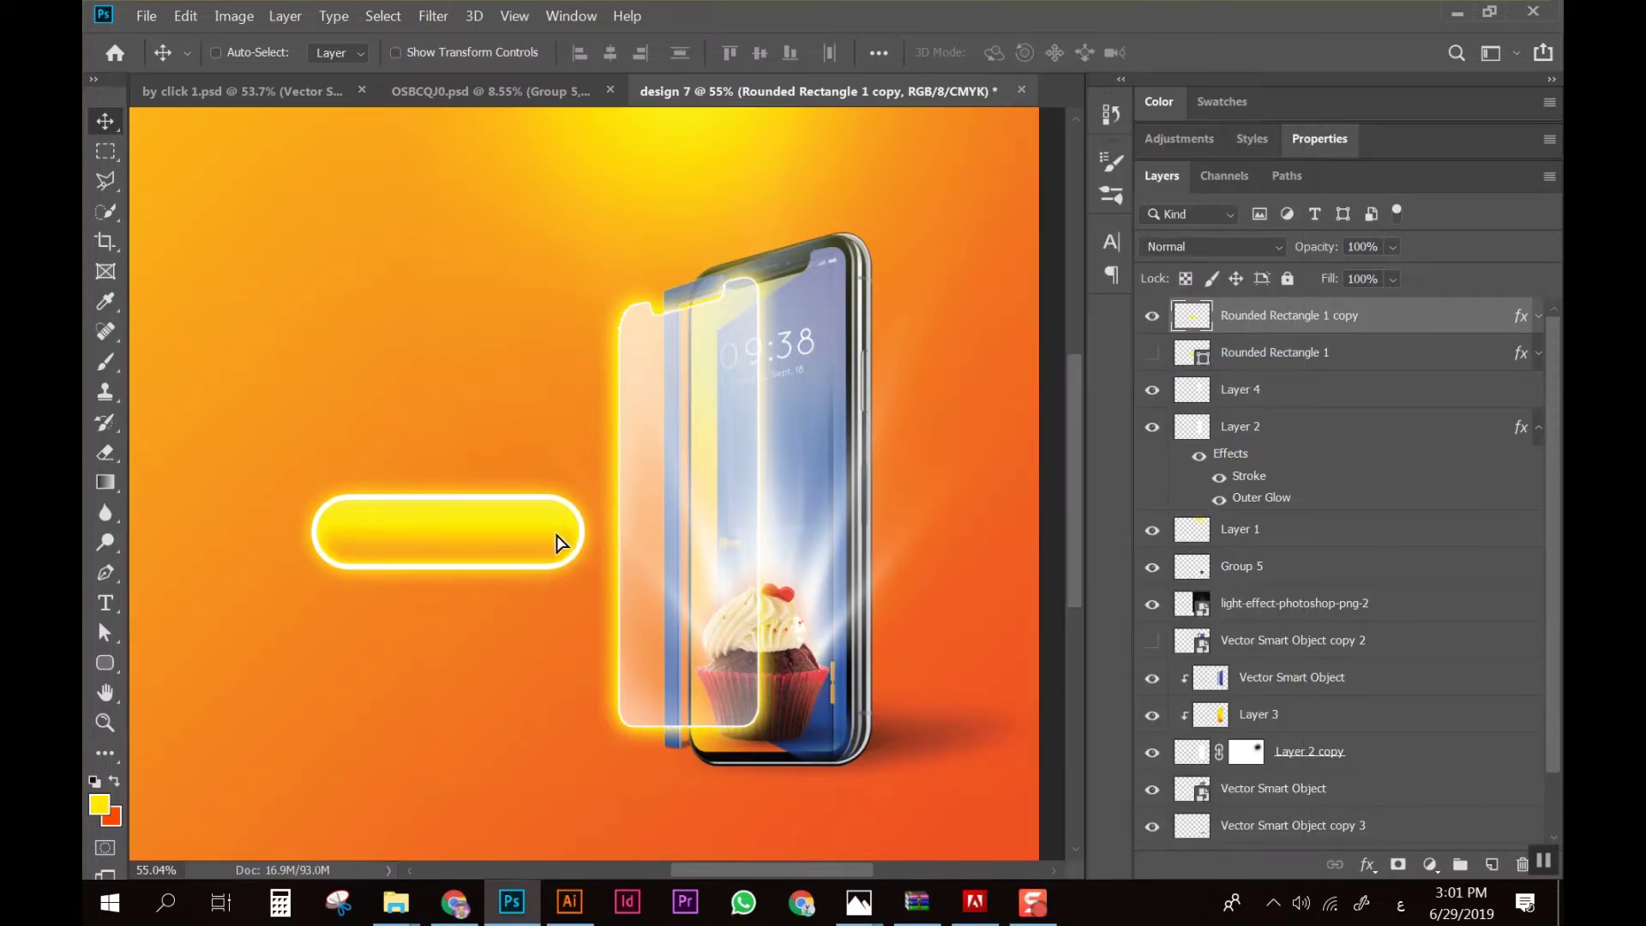
left_click_drag(557, 543, 679, 506)
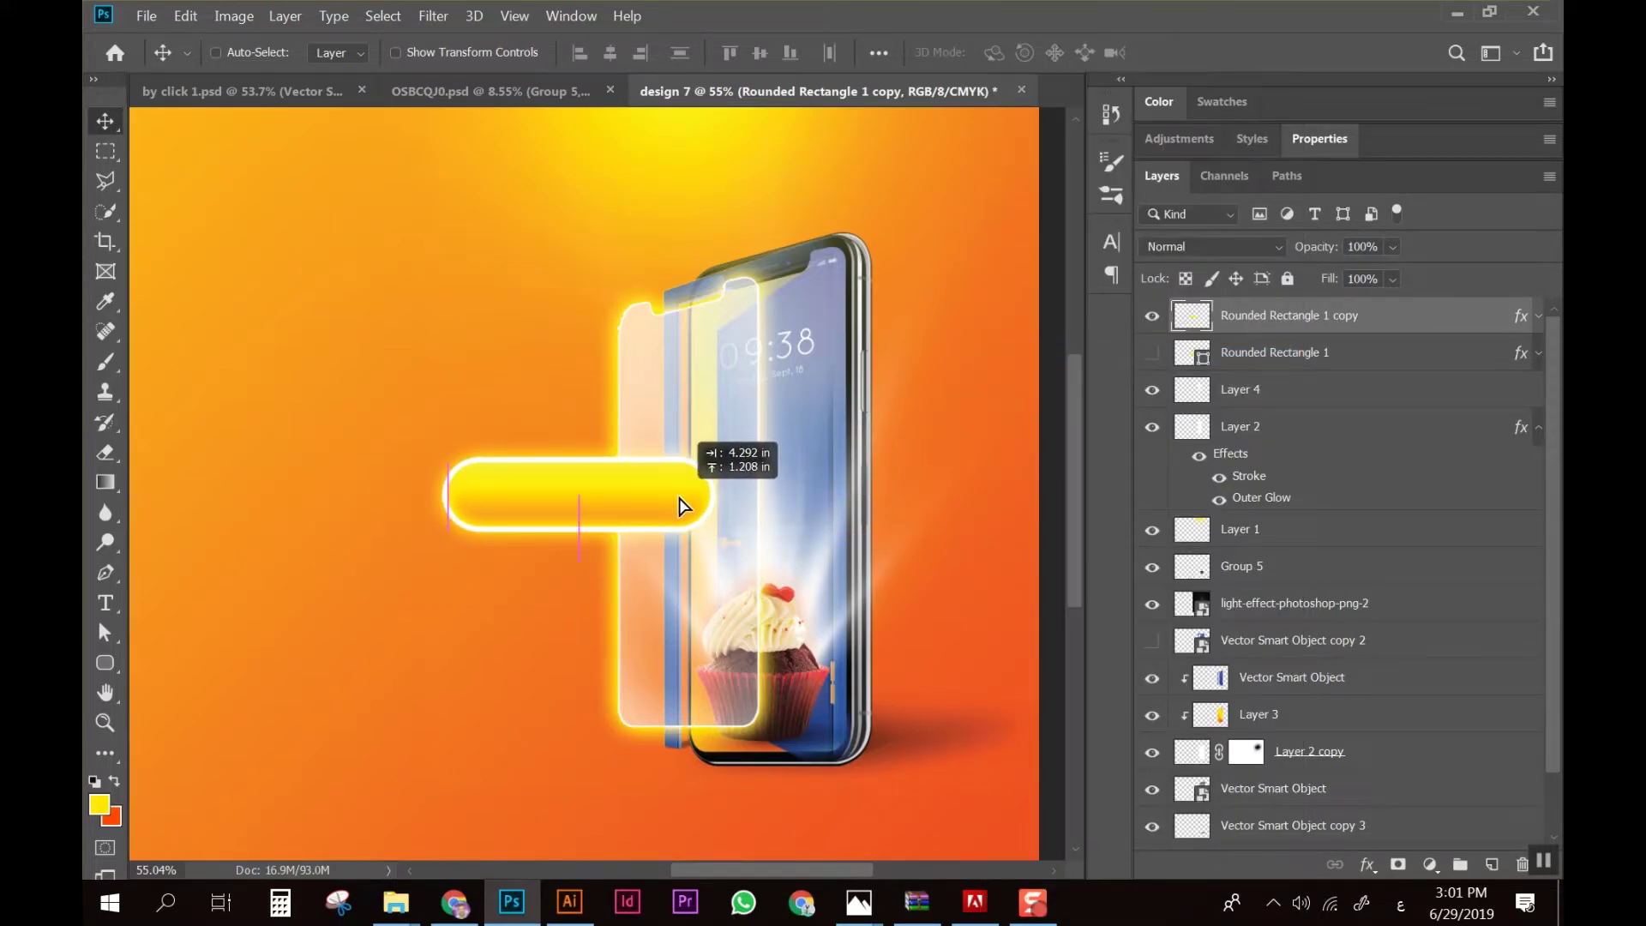
Move the pill to the phone's top, skew it about −6.7°, and narrow it
key("ctrl+t")
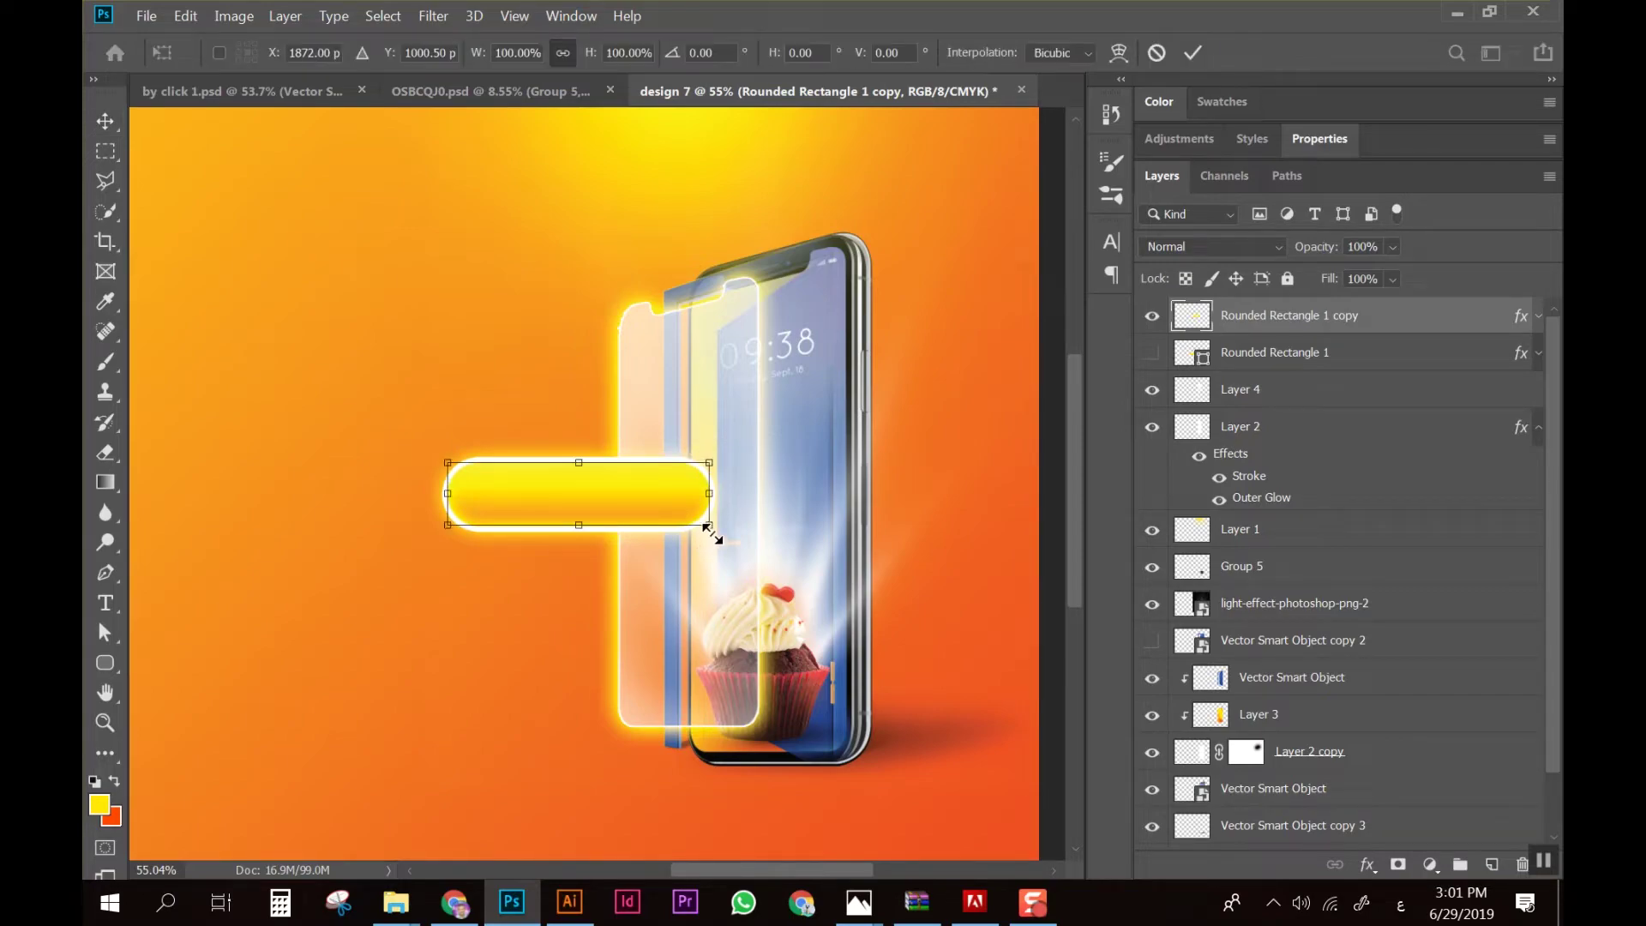
mouse_move(580, 499)
left_mouse_down()
mouse_move(754, 450)
mouse_move(751, 321)
mouse_move(739, 286)
mouse_move(728, 296)
left_mouse_up()
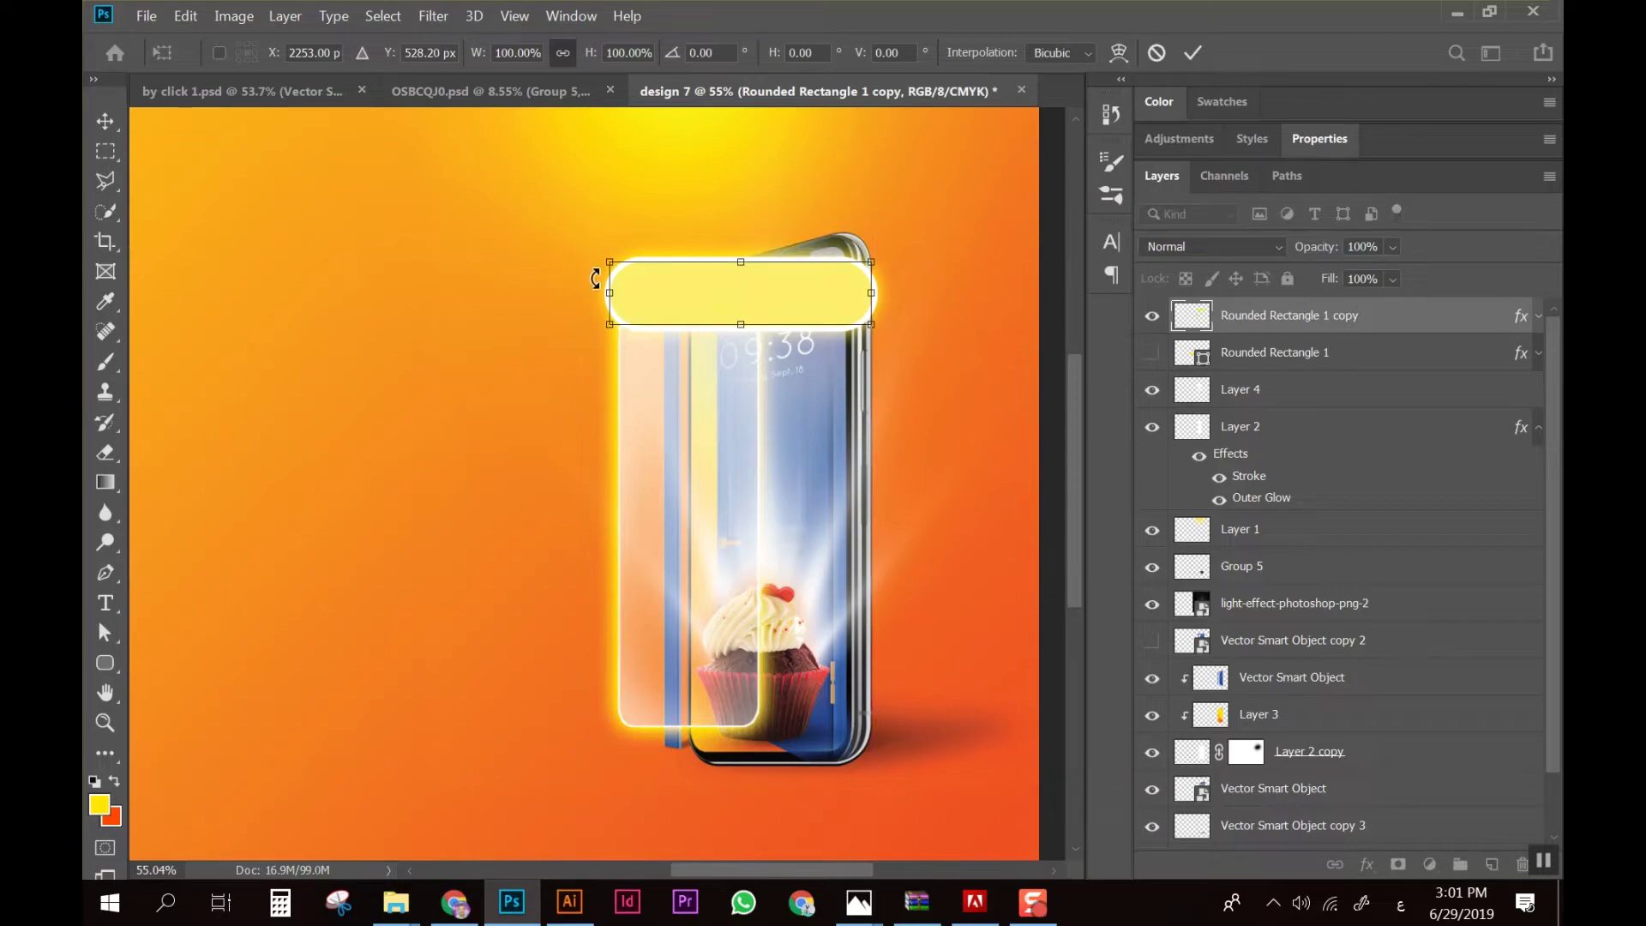
left_click_drag(612, 265, 642, 295)
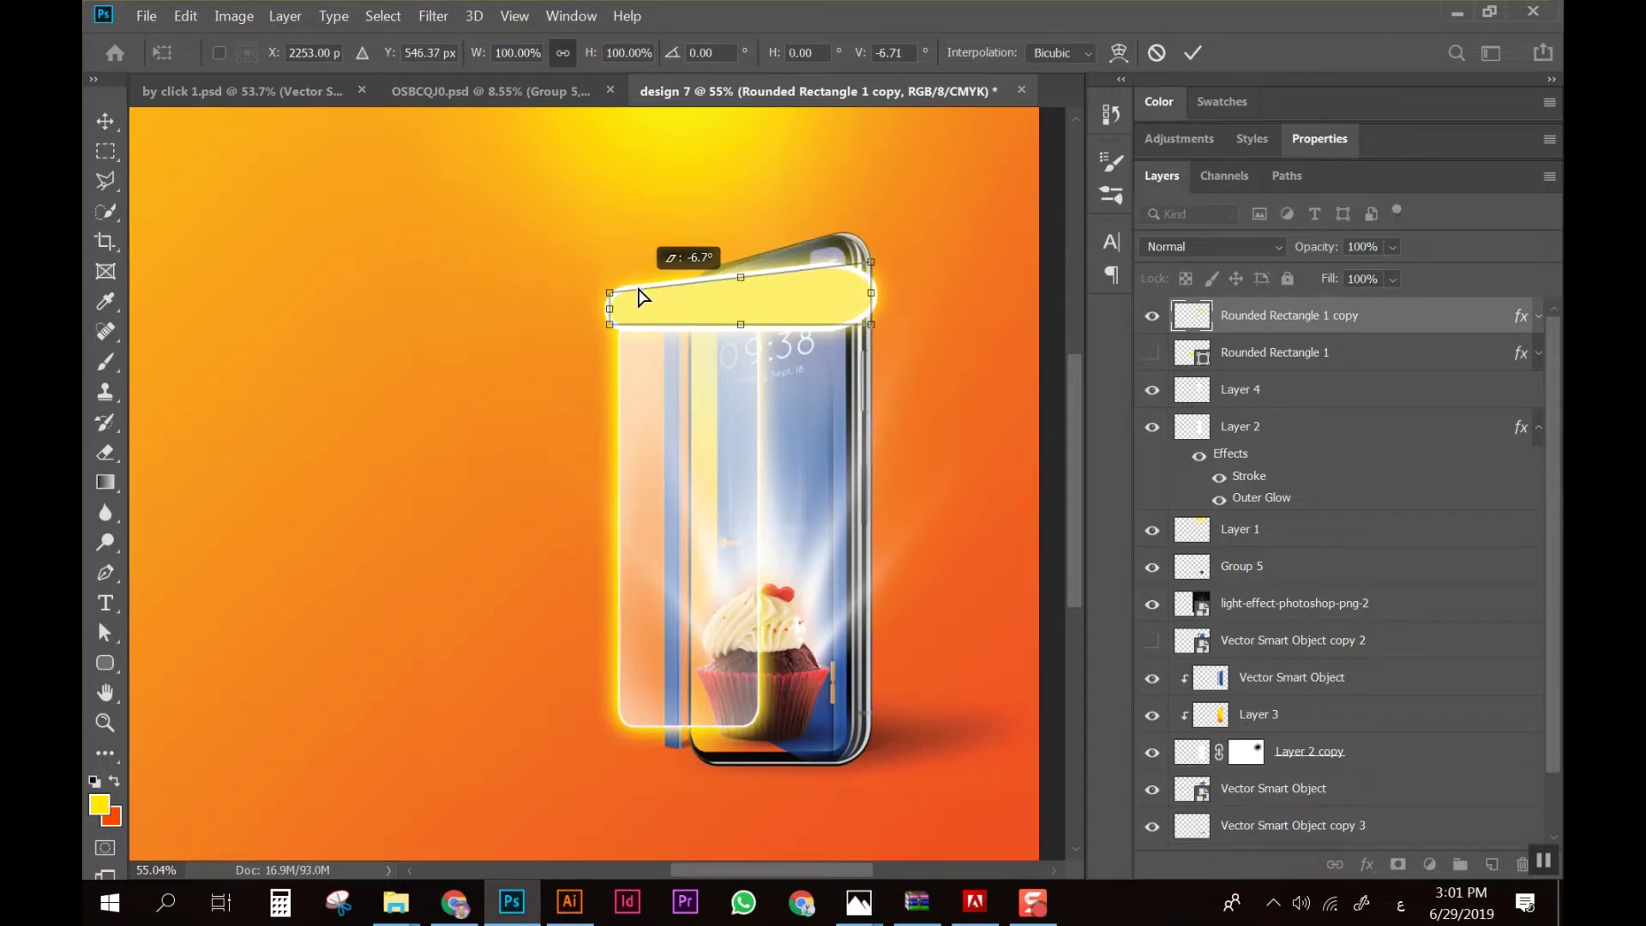
left_click_drag(610, 328, 611, 341)
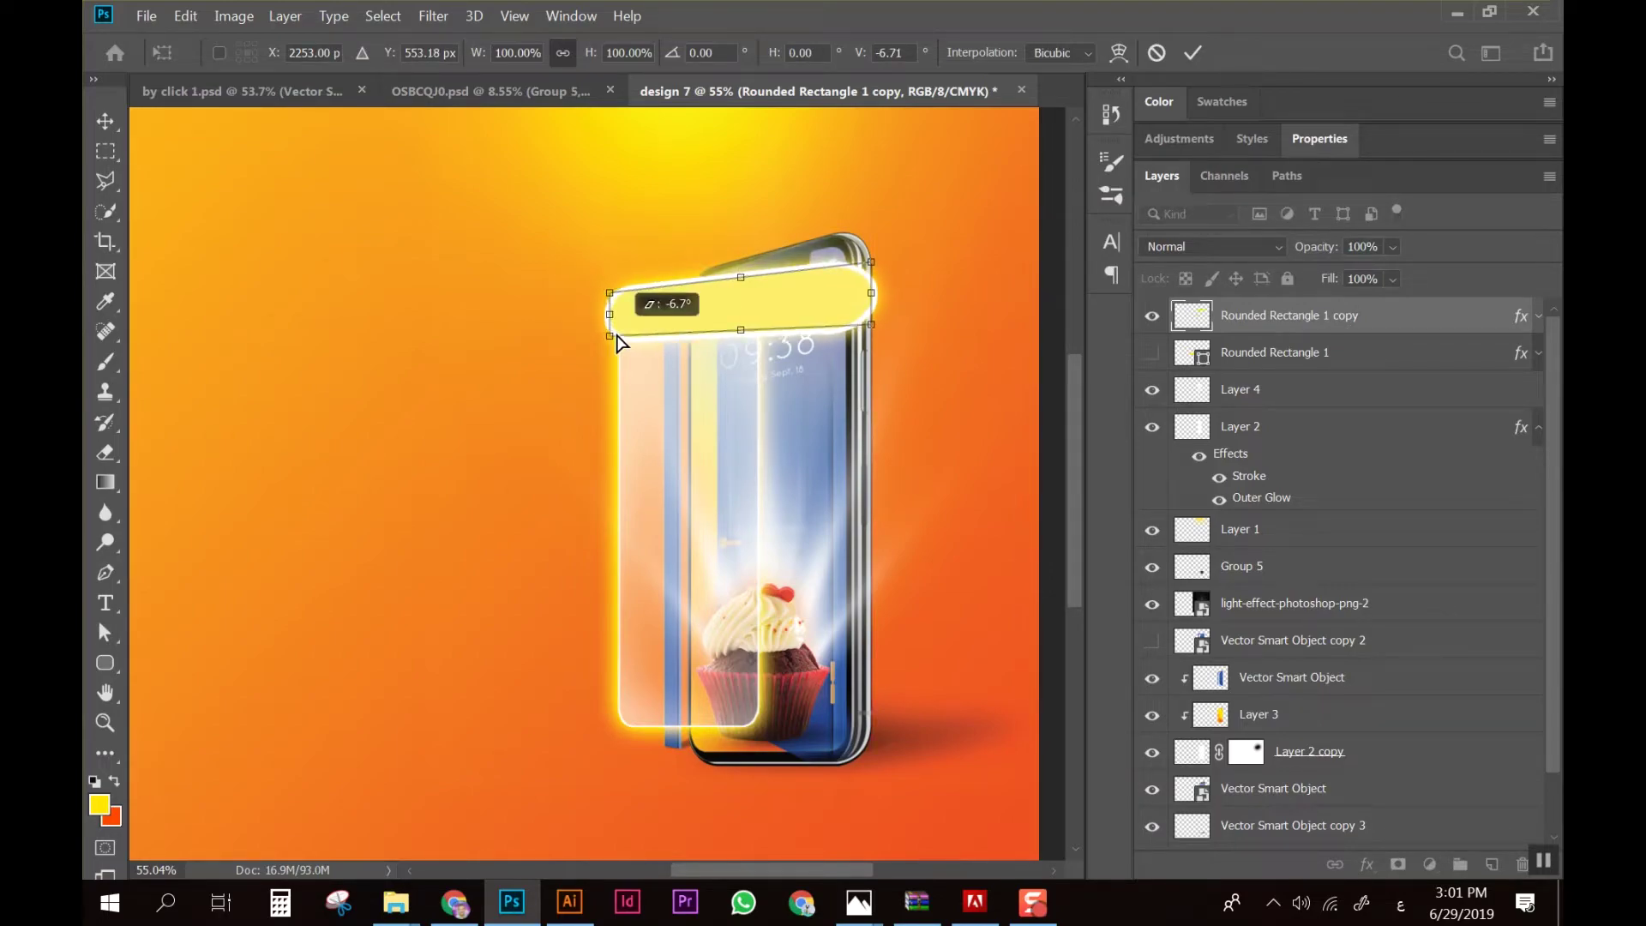
left_click_drag(872, 300, 822, 295)
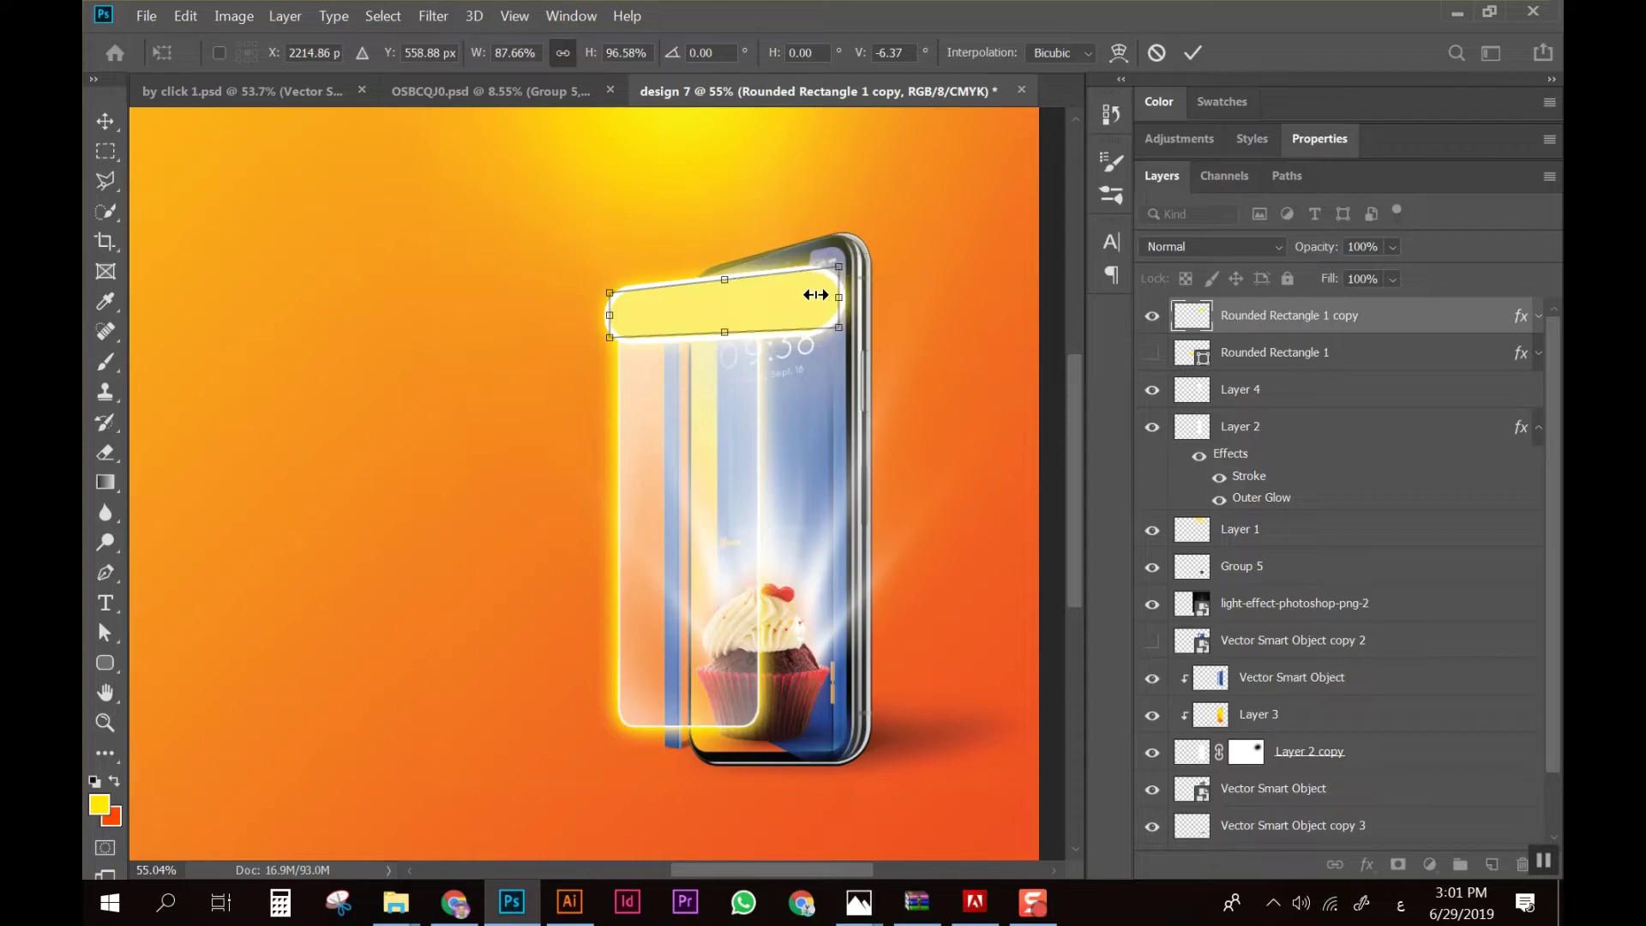
key("Return")
Reposition the pill down onto the glass panel and narrow it from the left end
mouse_move(818, 315)
left_mouse_down()
mouse_move(766, 439)
mouse_move(768, 480)
mouse_move(790, 497)
mouse_move(692, 449)
left_mouse_up()
key("ctrl+t")
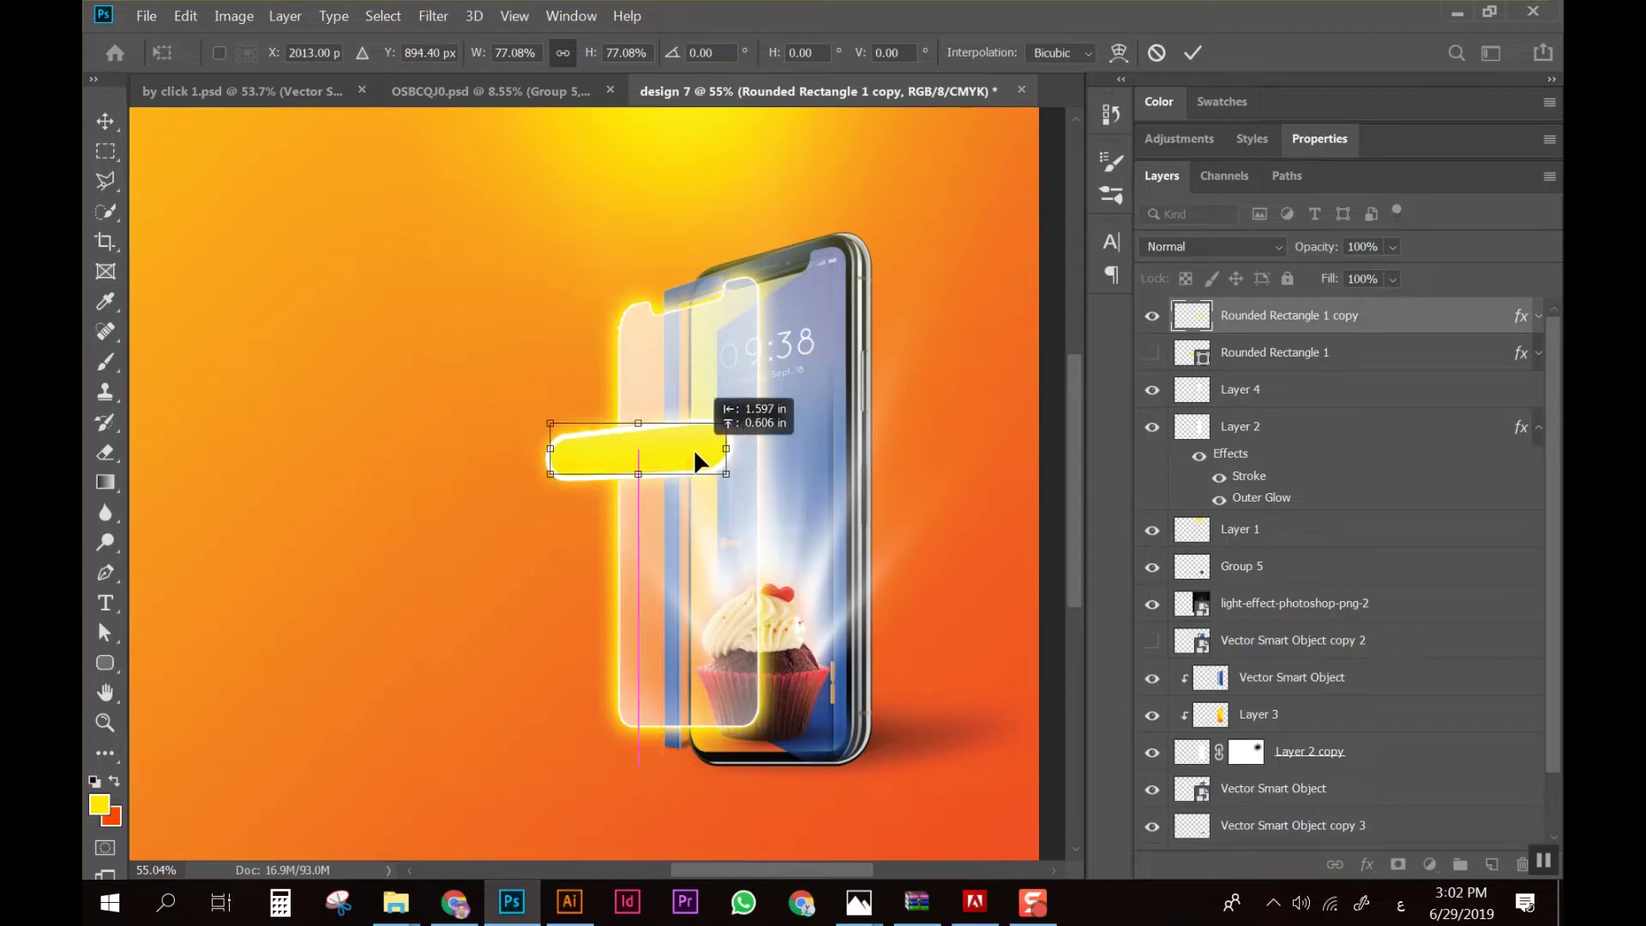
key("Return")
scroll(705, 472, "down", 2)
scroll(705, 472, "up", 2)
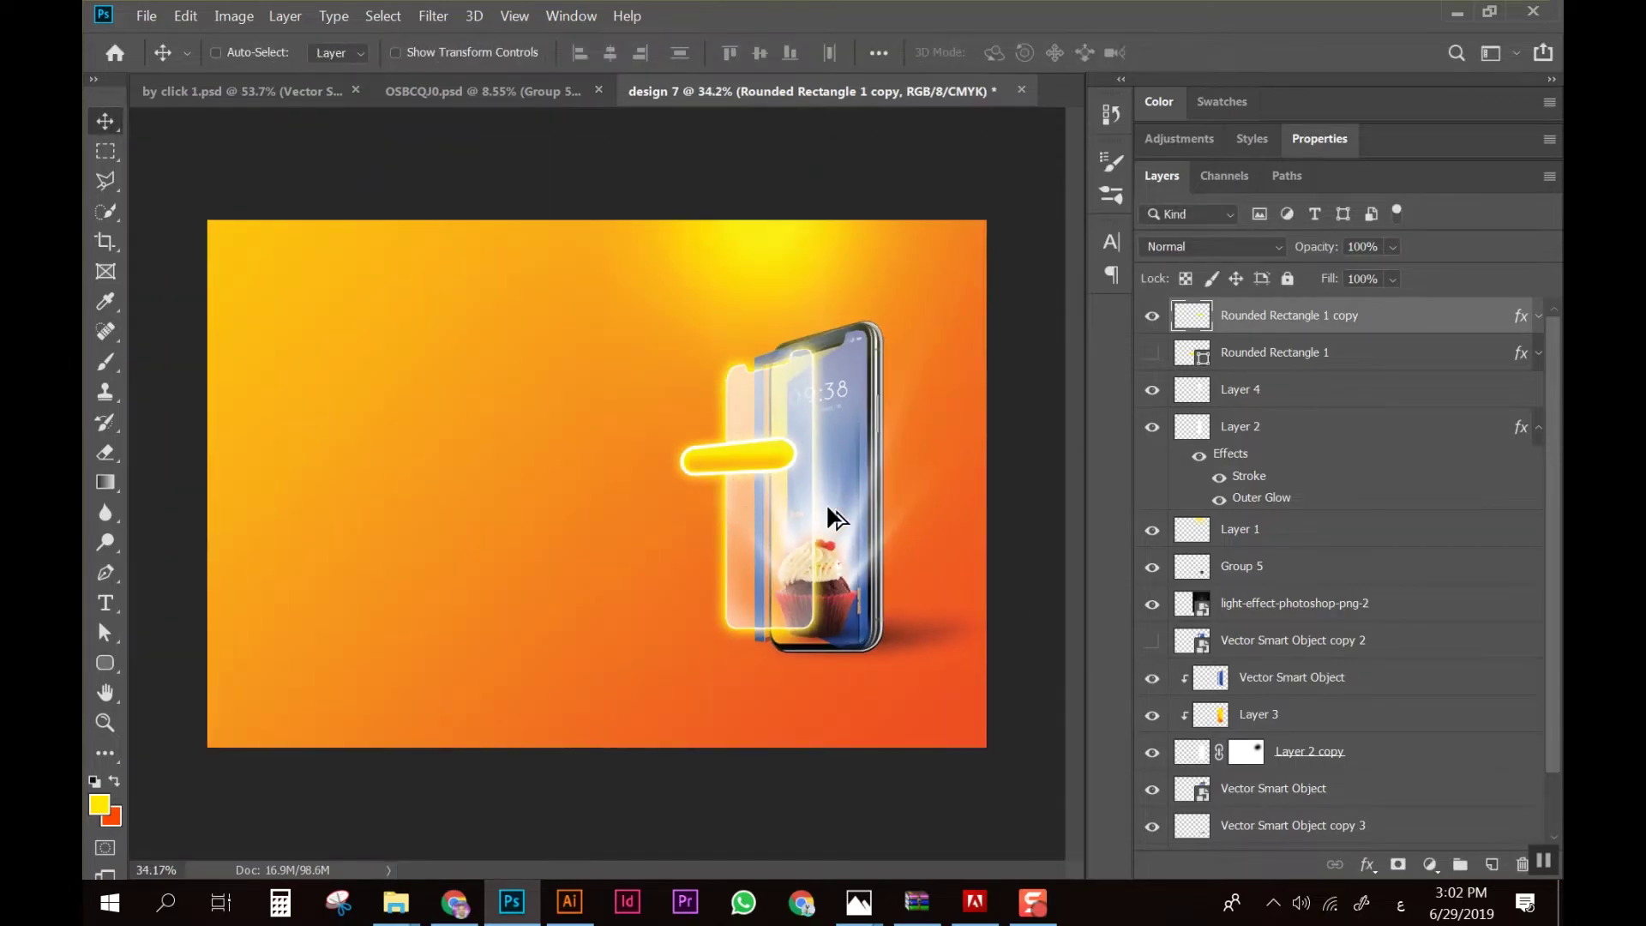
left_click_drag(805, 451, 815, 446)
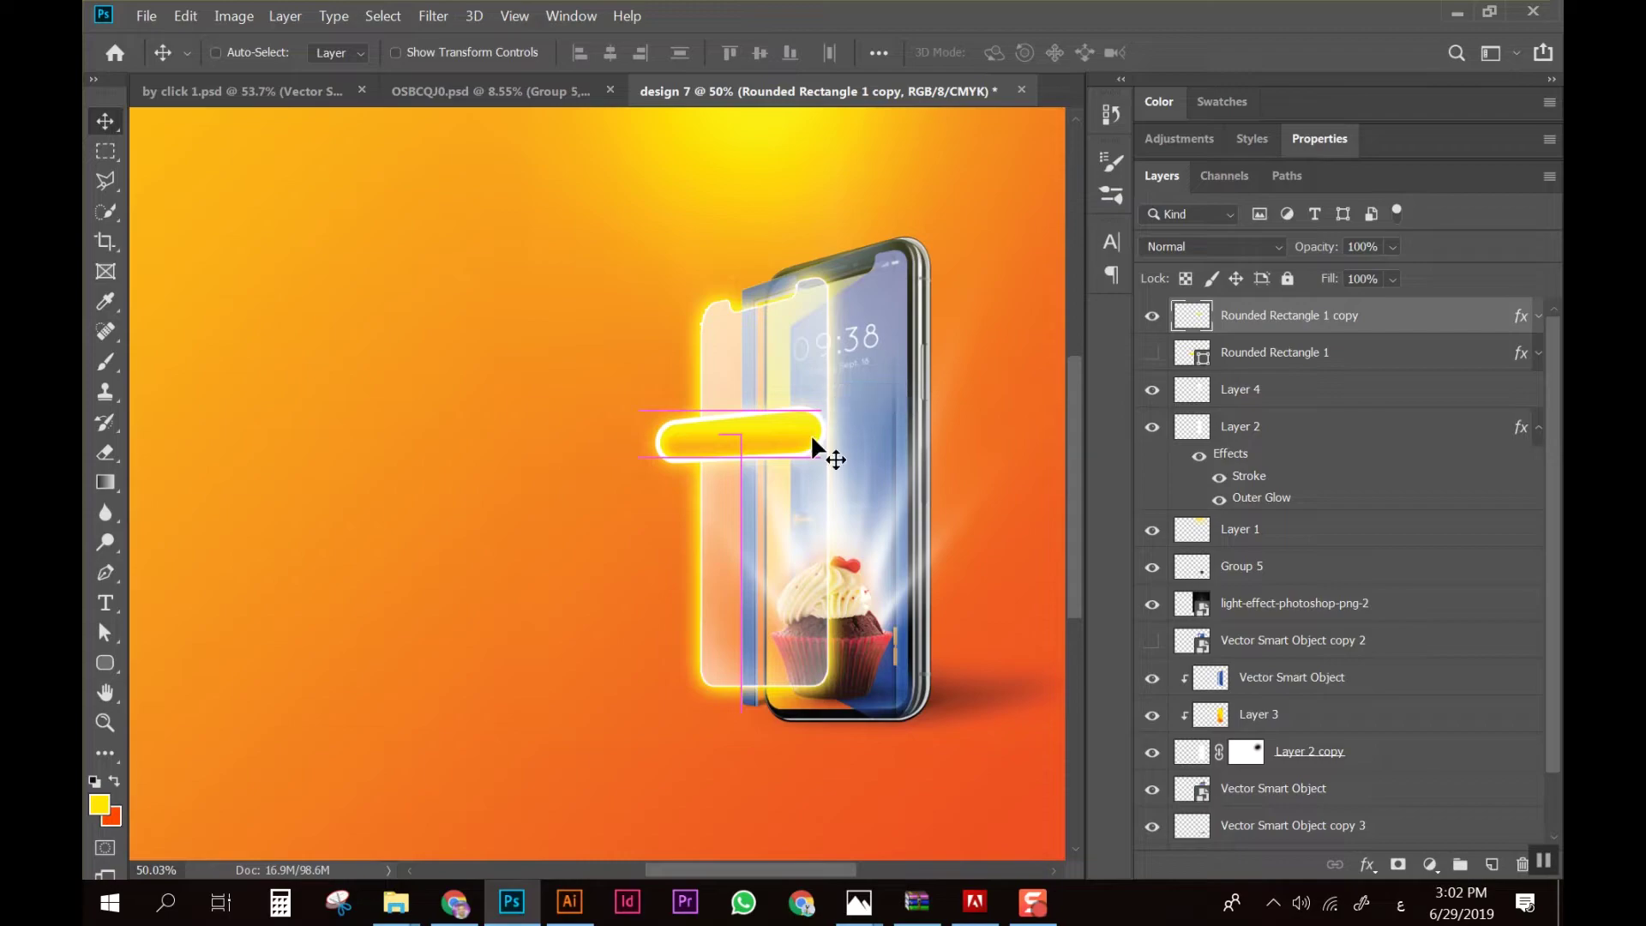
key("ctrl+t")
left_click_drag(665, 443, 677, 444)
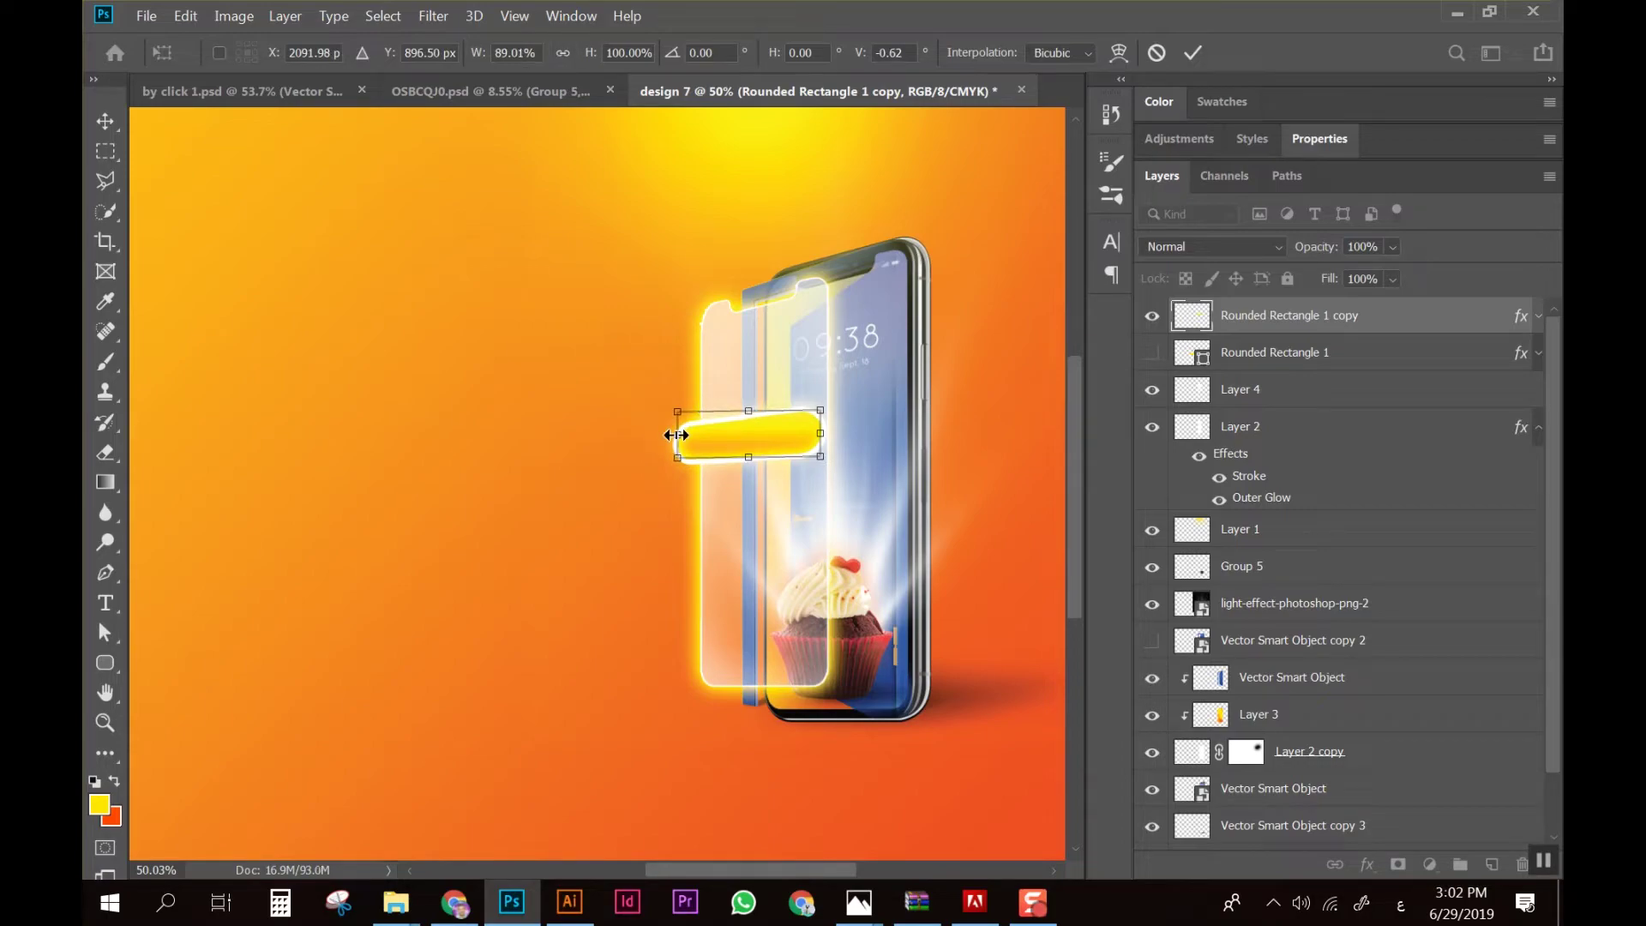
key("Return")
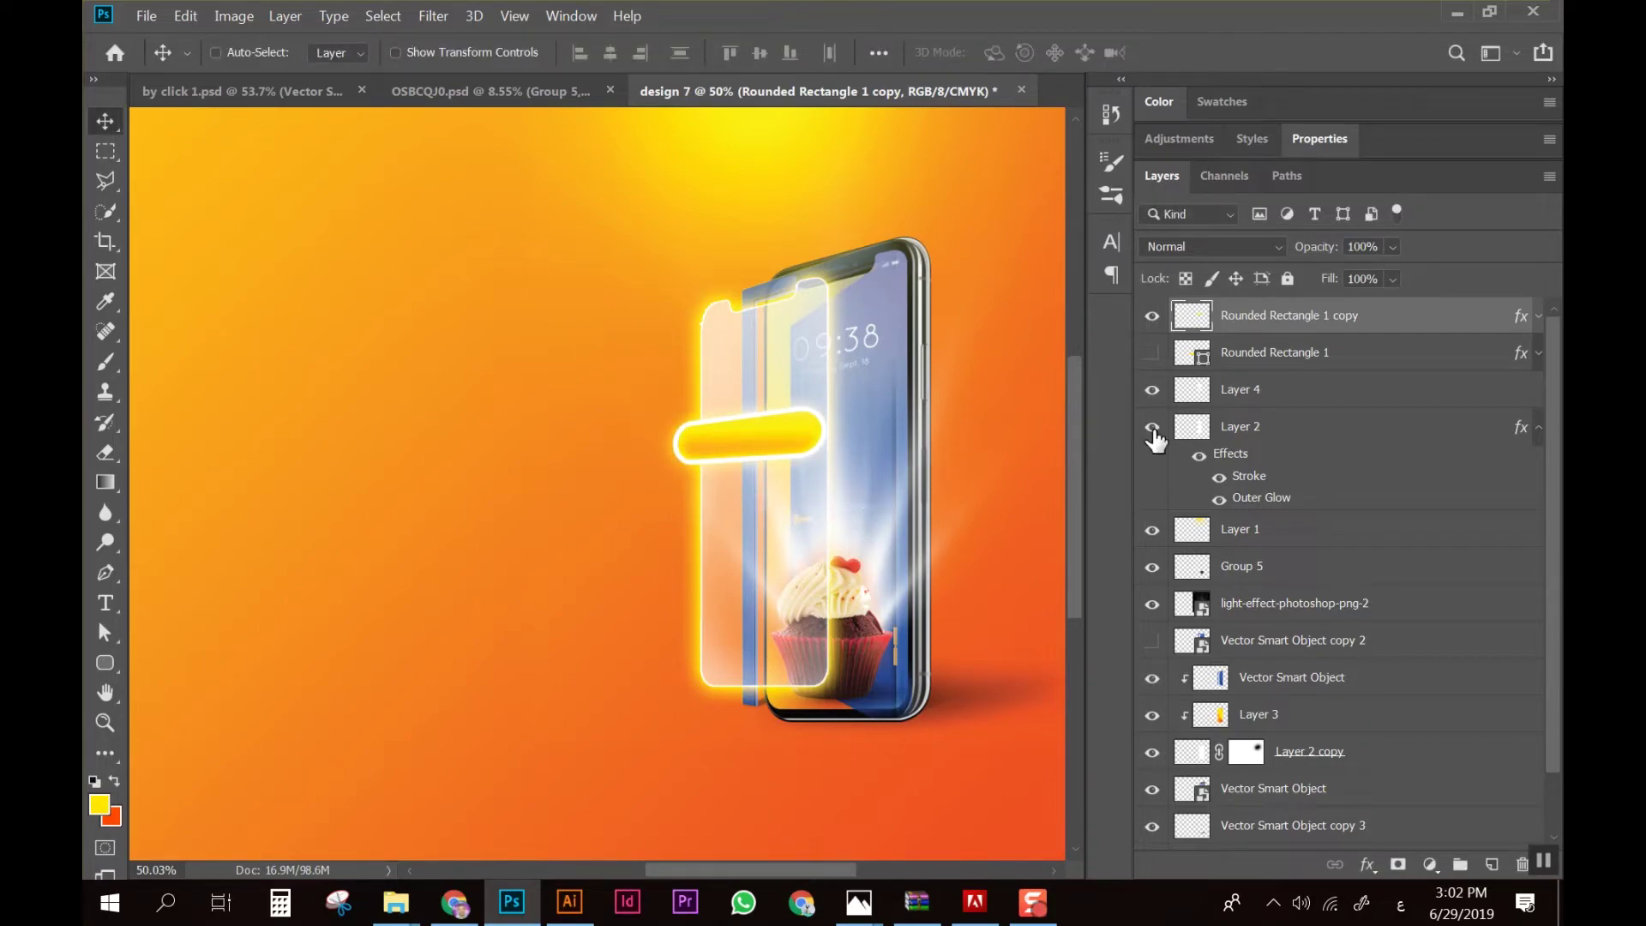
Give the pill copy a Drop Shadow at 137° angle, 75 px distance, 49 px size
double_click(1434, 331)
left_click_drag(828, 218, 1124, 134)
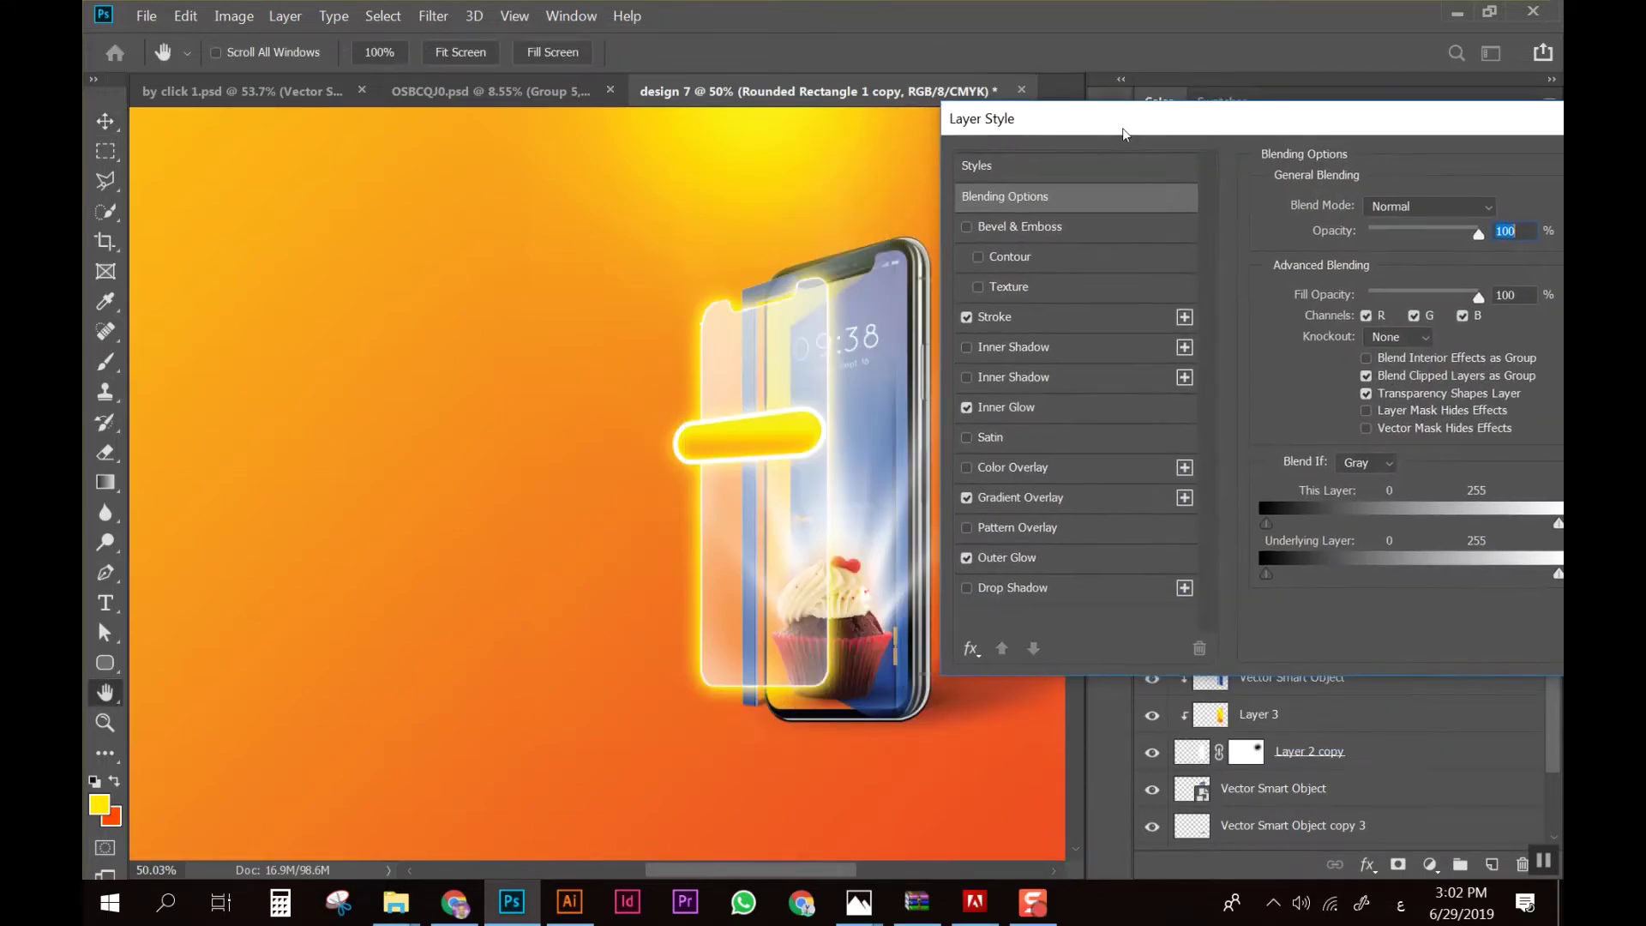
left_click(1013, 591)
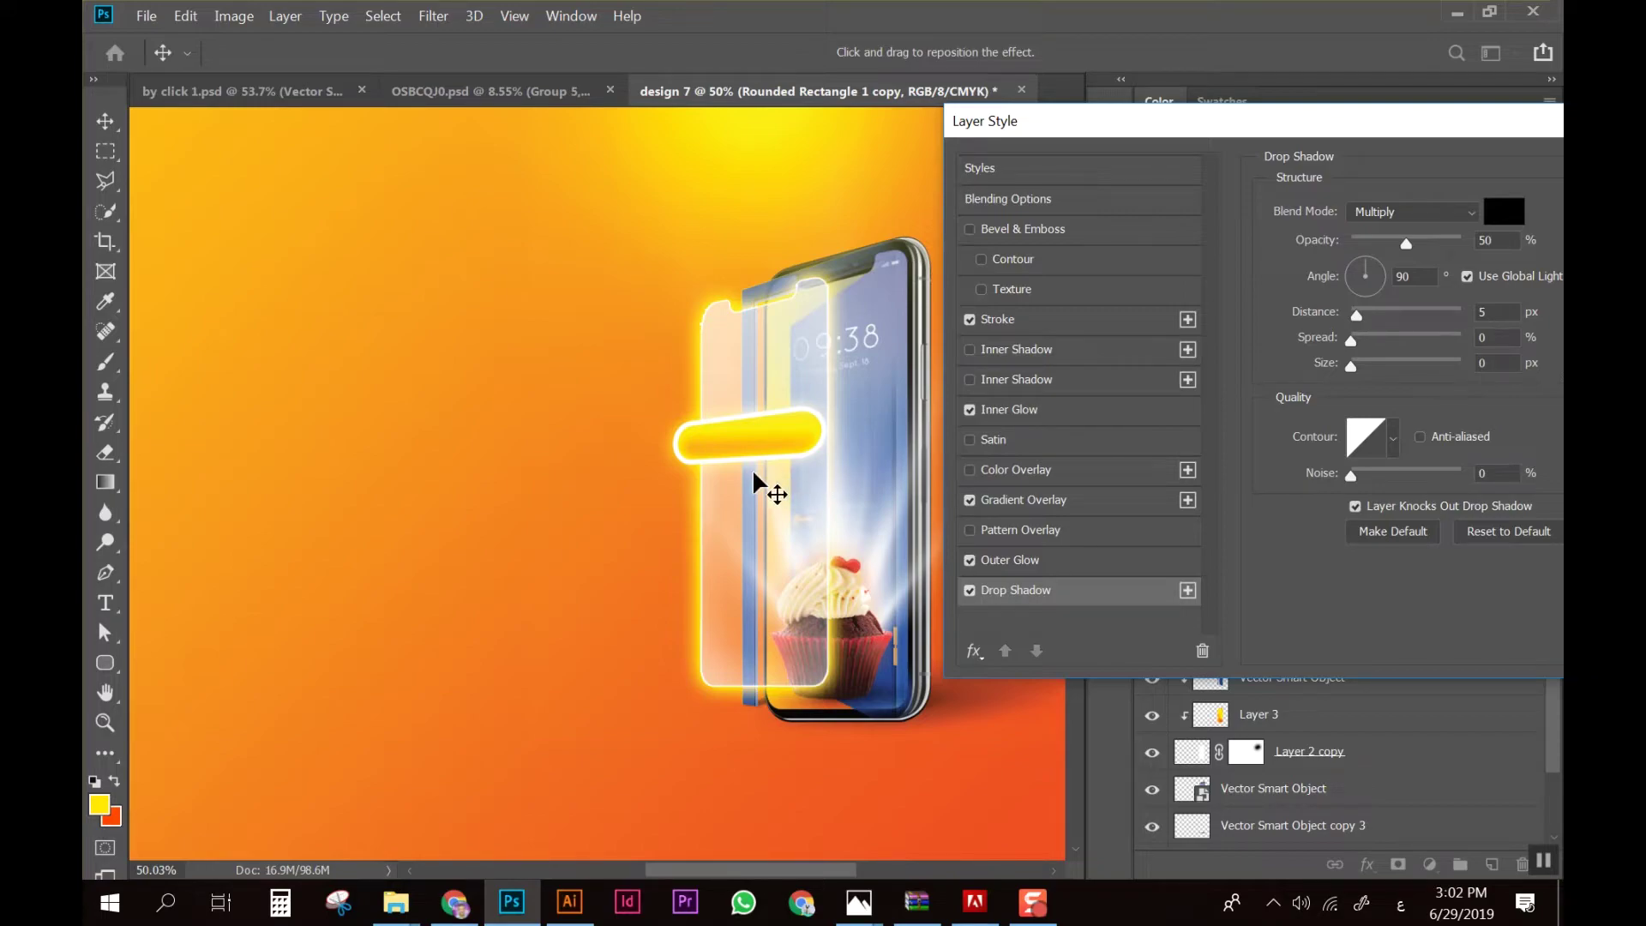
left_click_drag(755, 476, 771, 503)
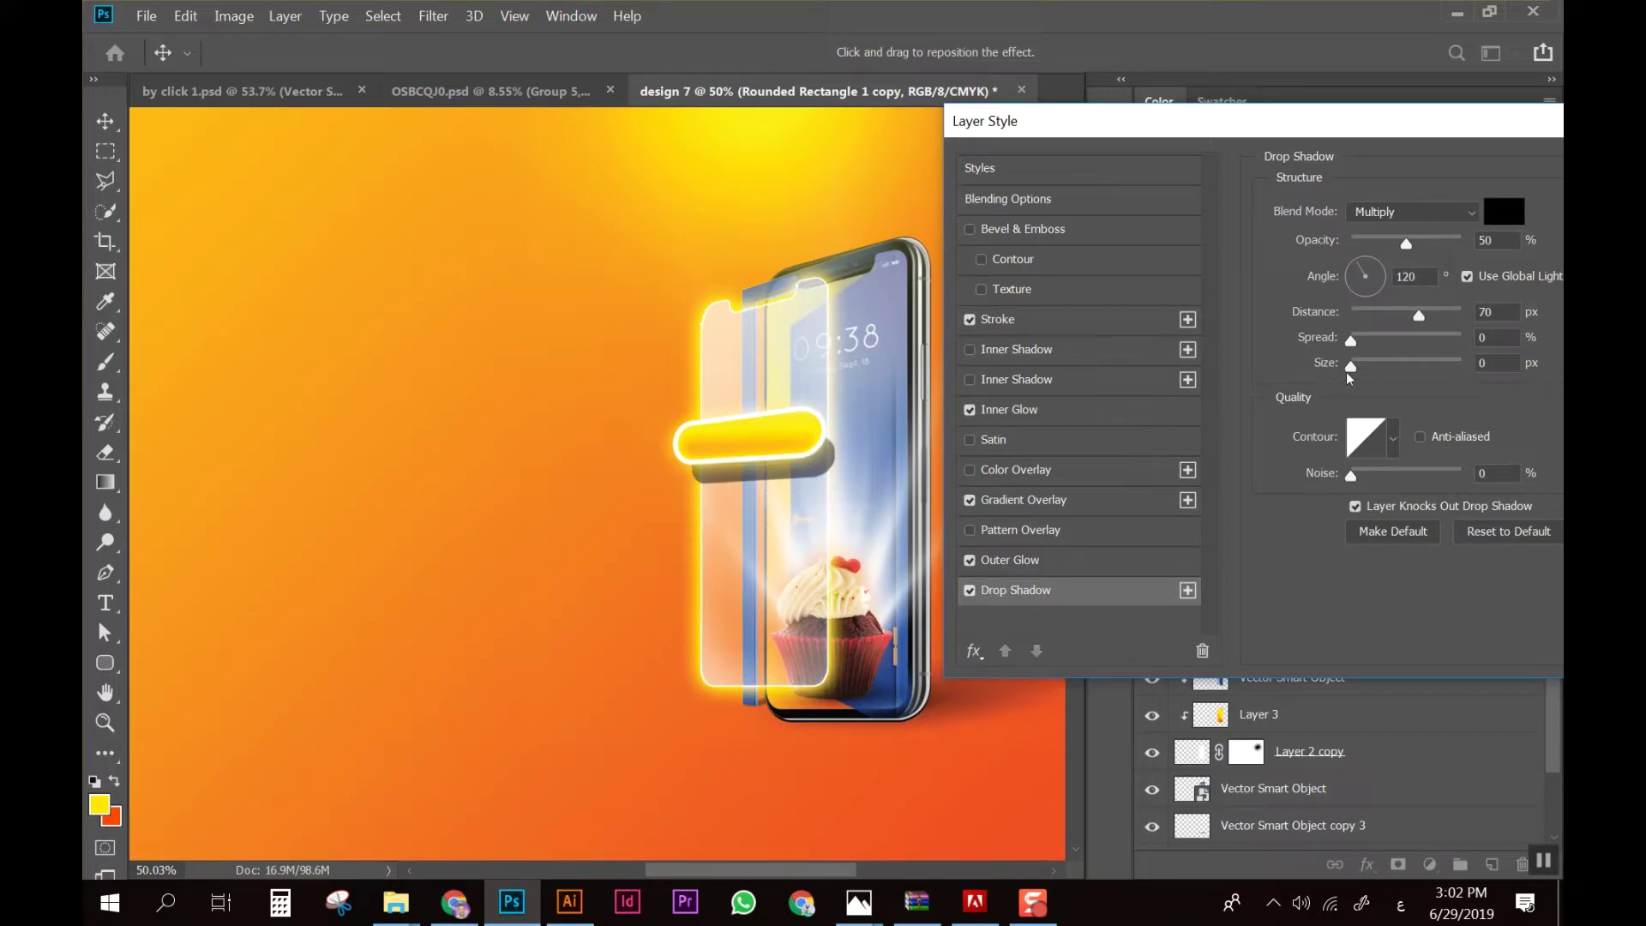
left_click_drag(1350, 367, 1380, 366)
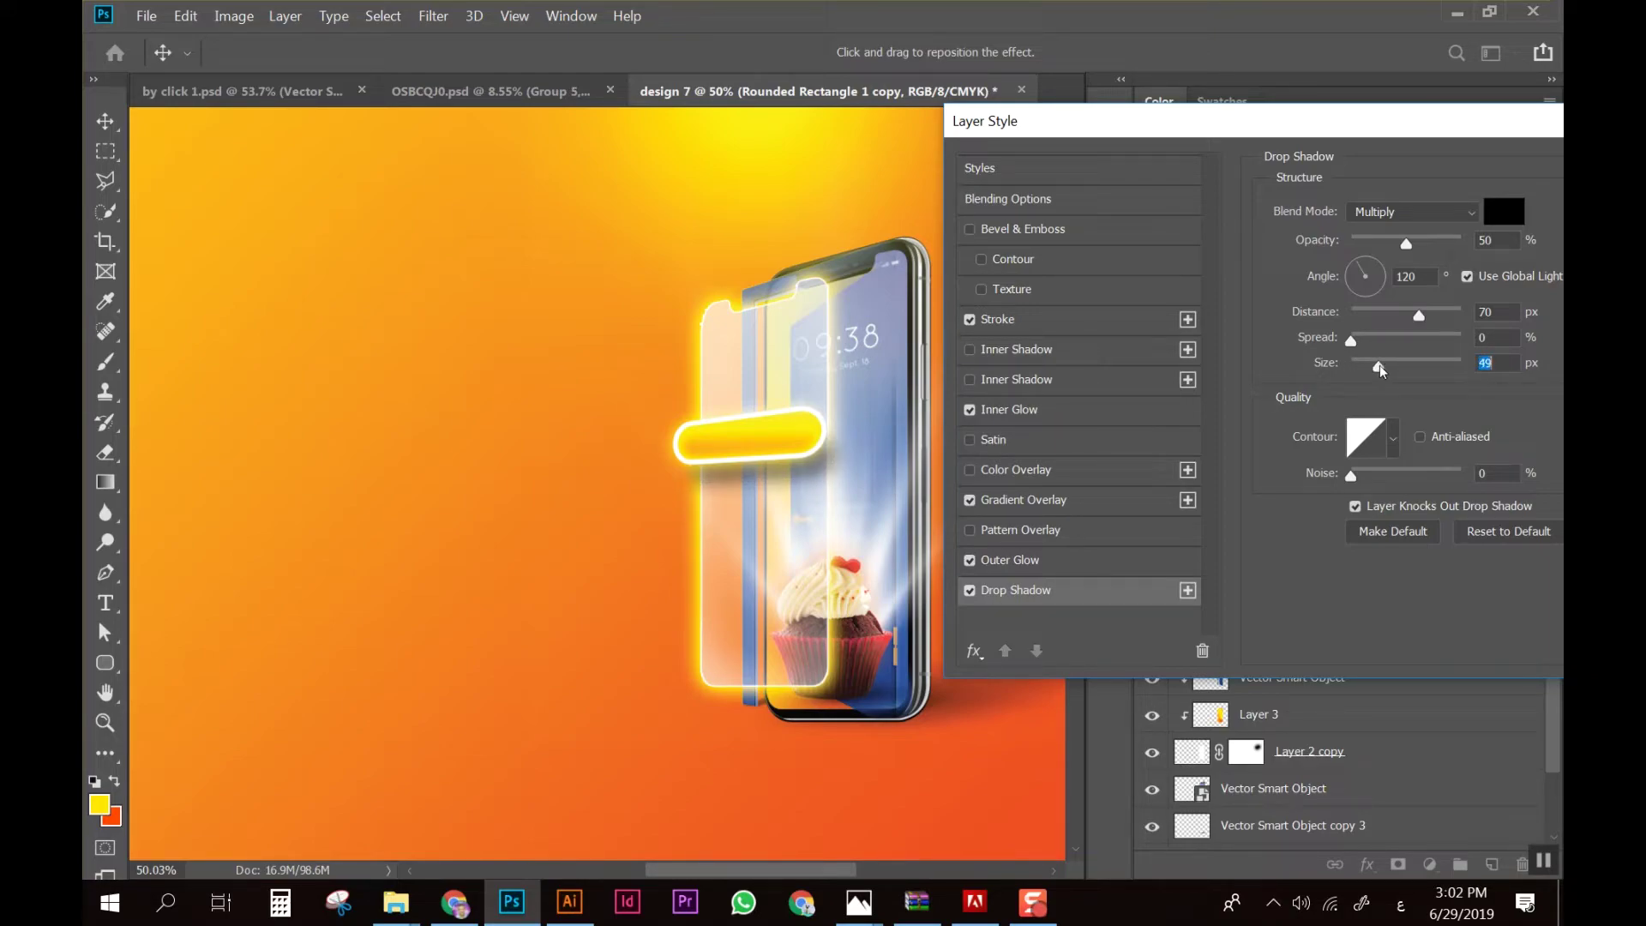
left_click_drag(852, 482, 859, 476)
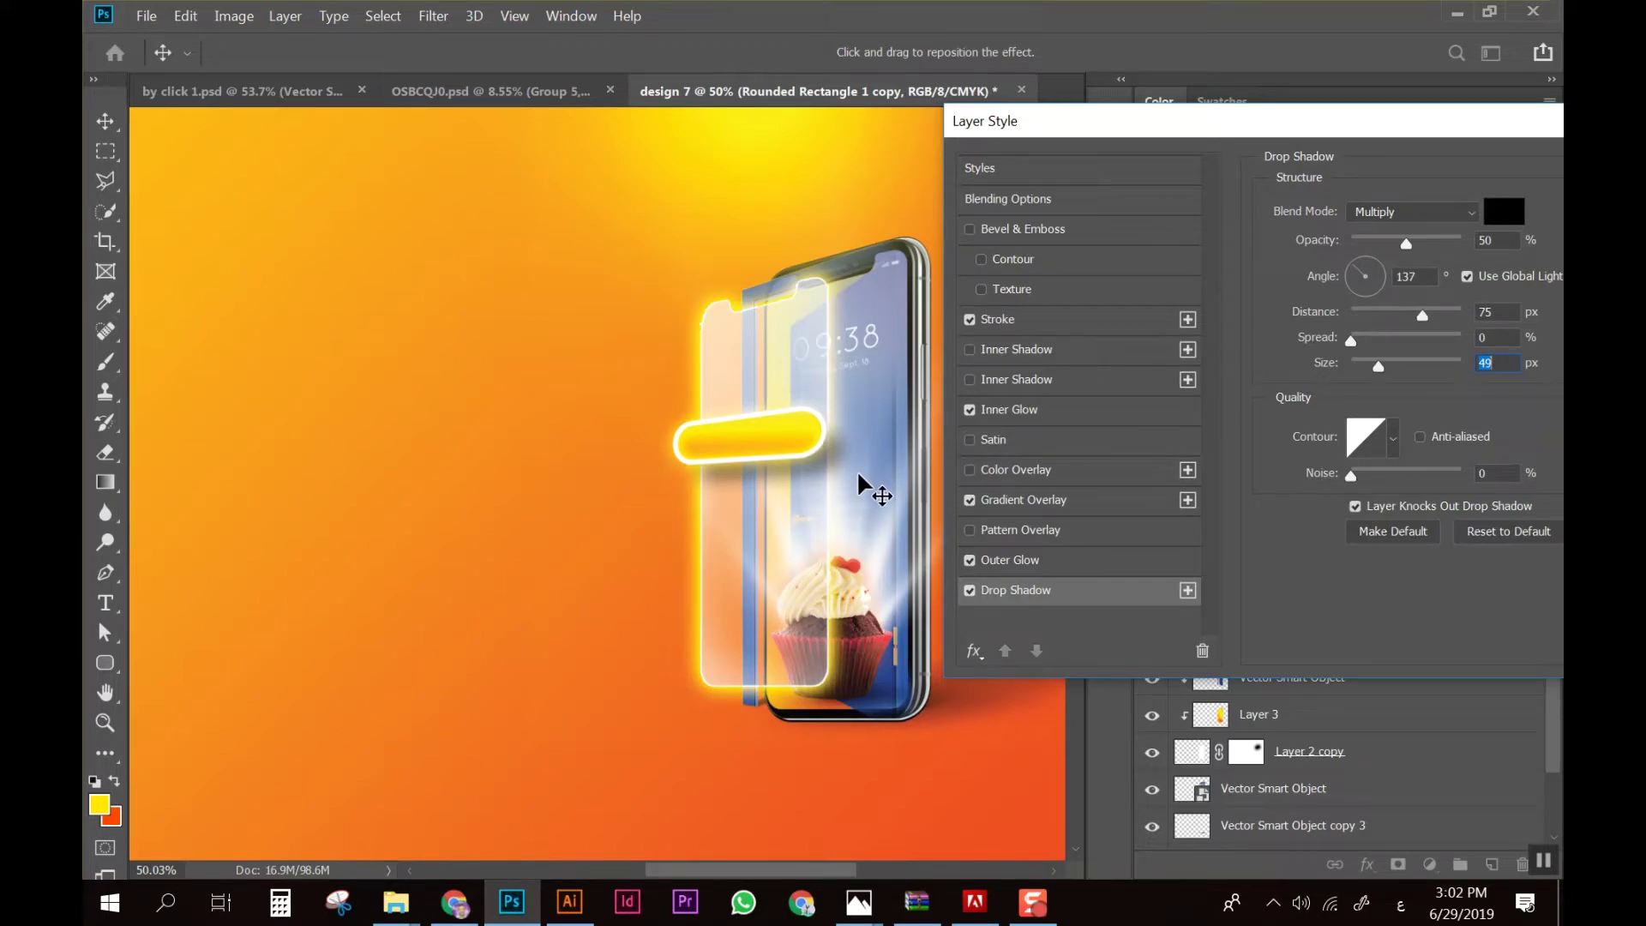
left_click_drag(1302, 132, 1215, 216)
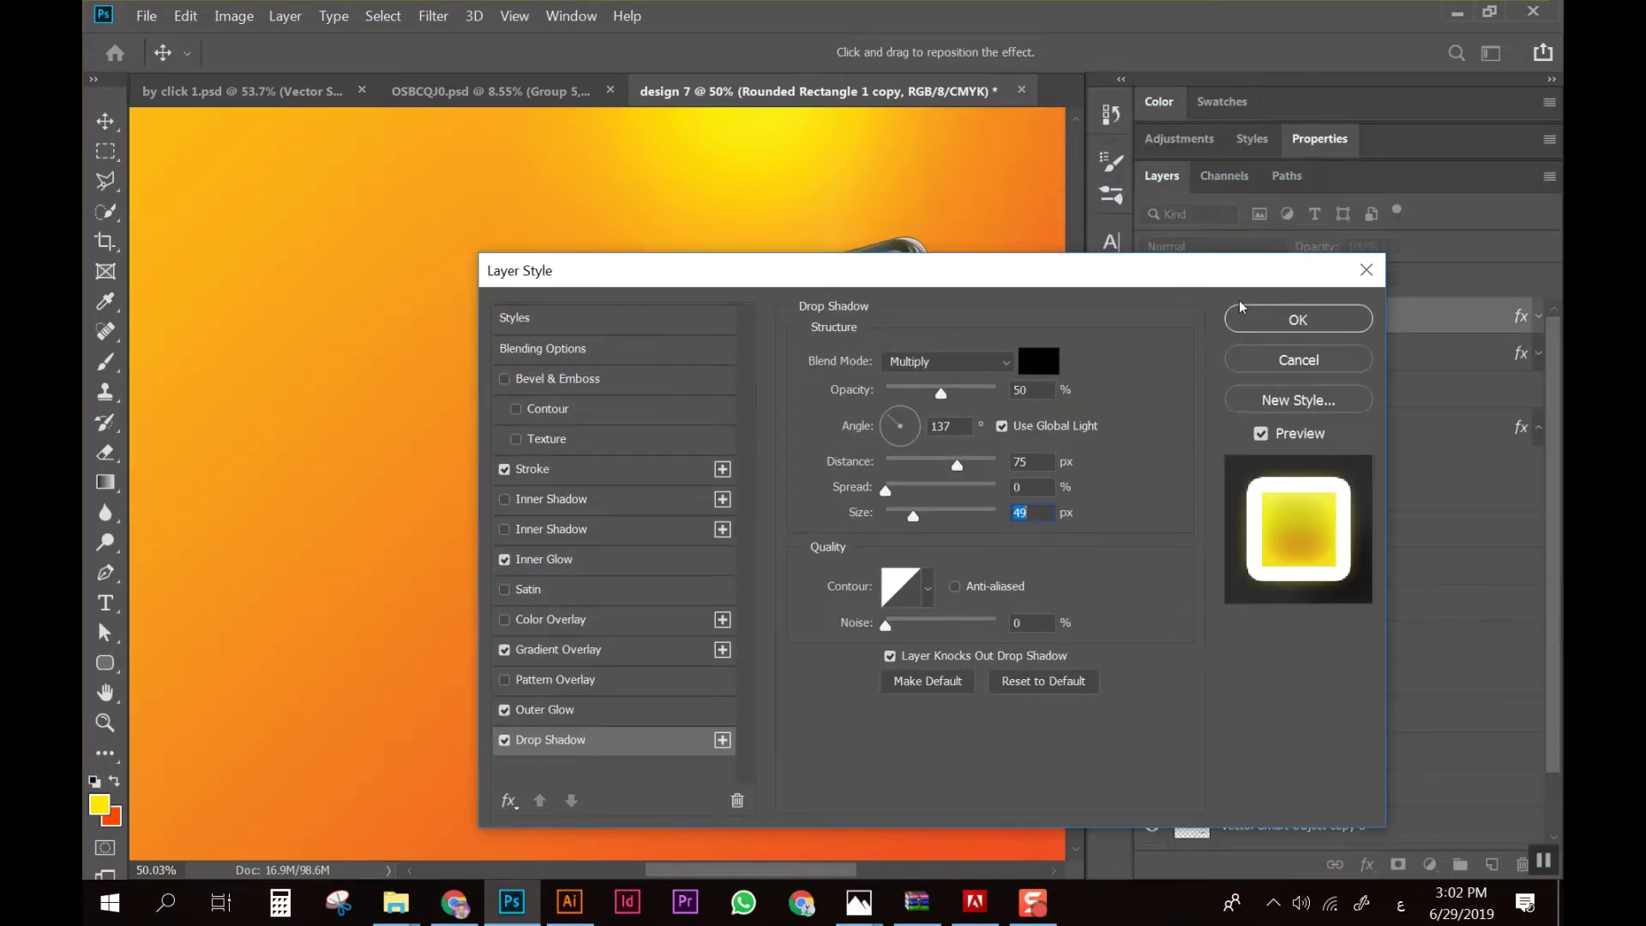
left_click(1286, 319)
Fit the canvas to view and begin typing text on the background left of the phone
key("ctrl+0")
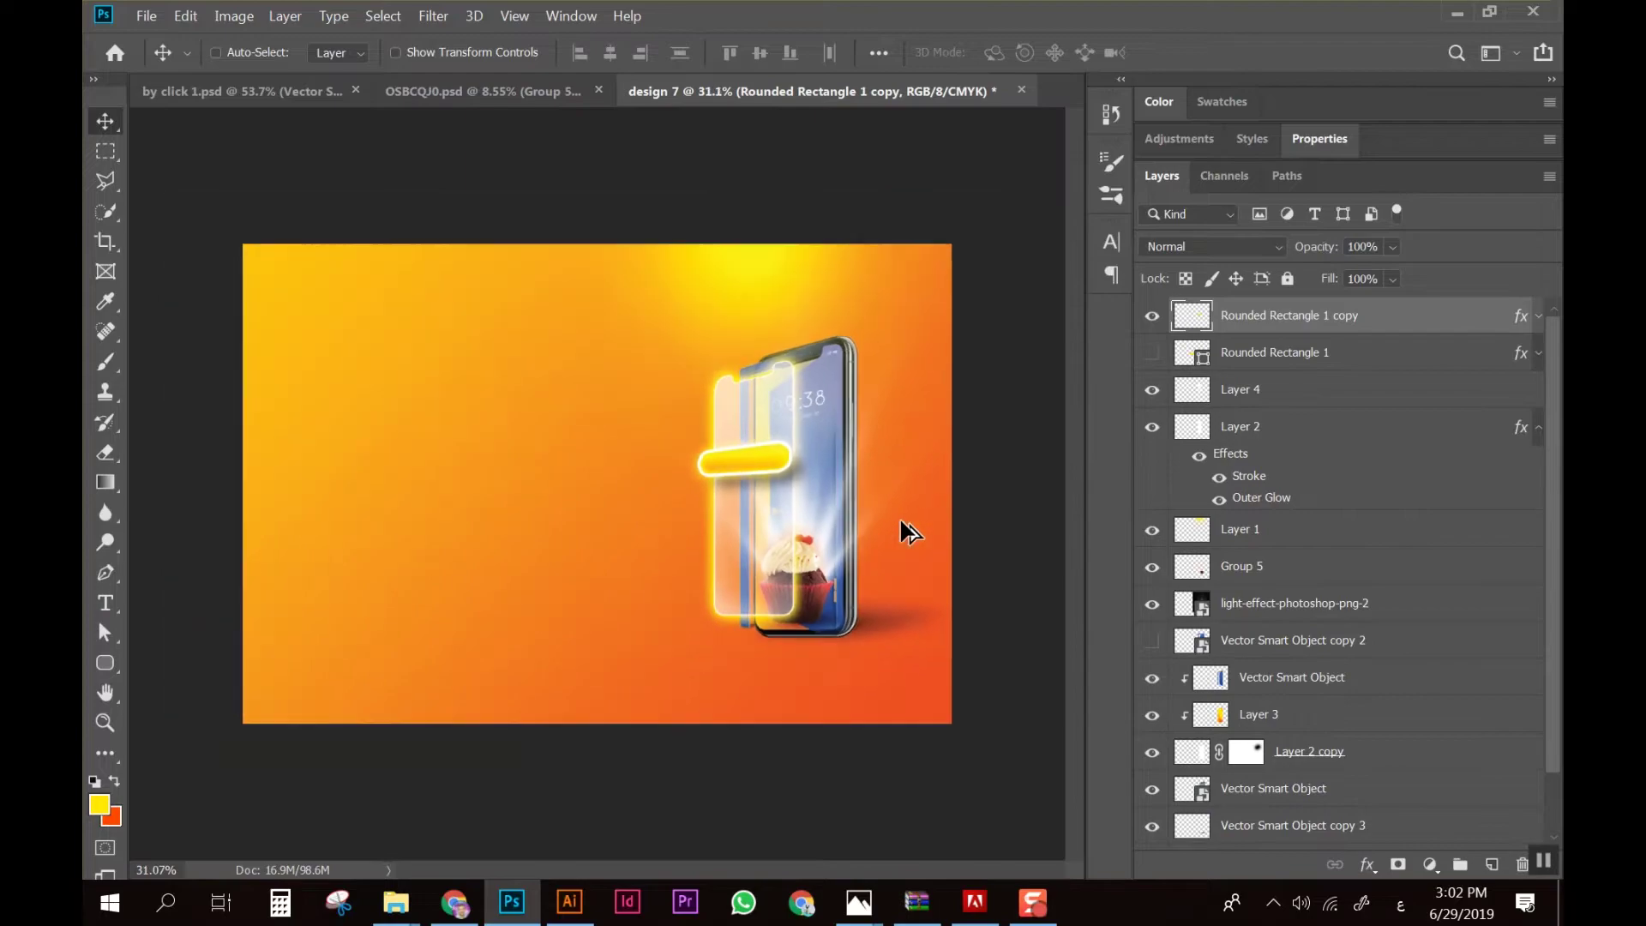
scroll(898, 517, "up", 5)
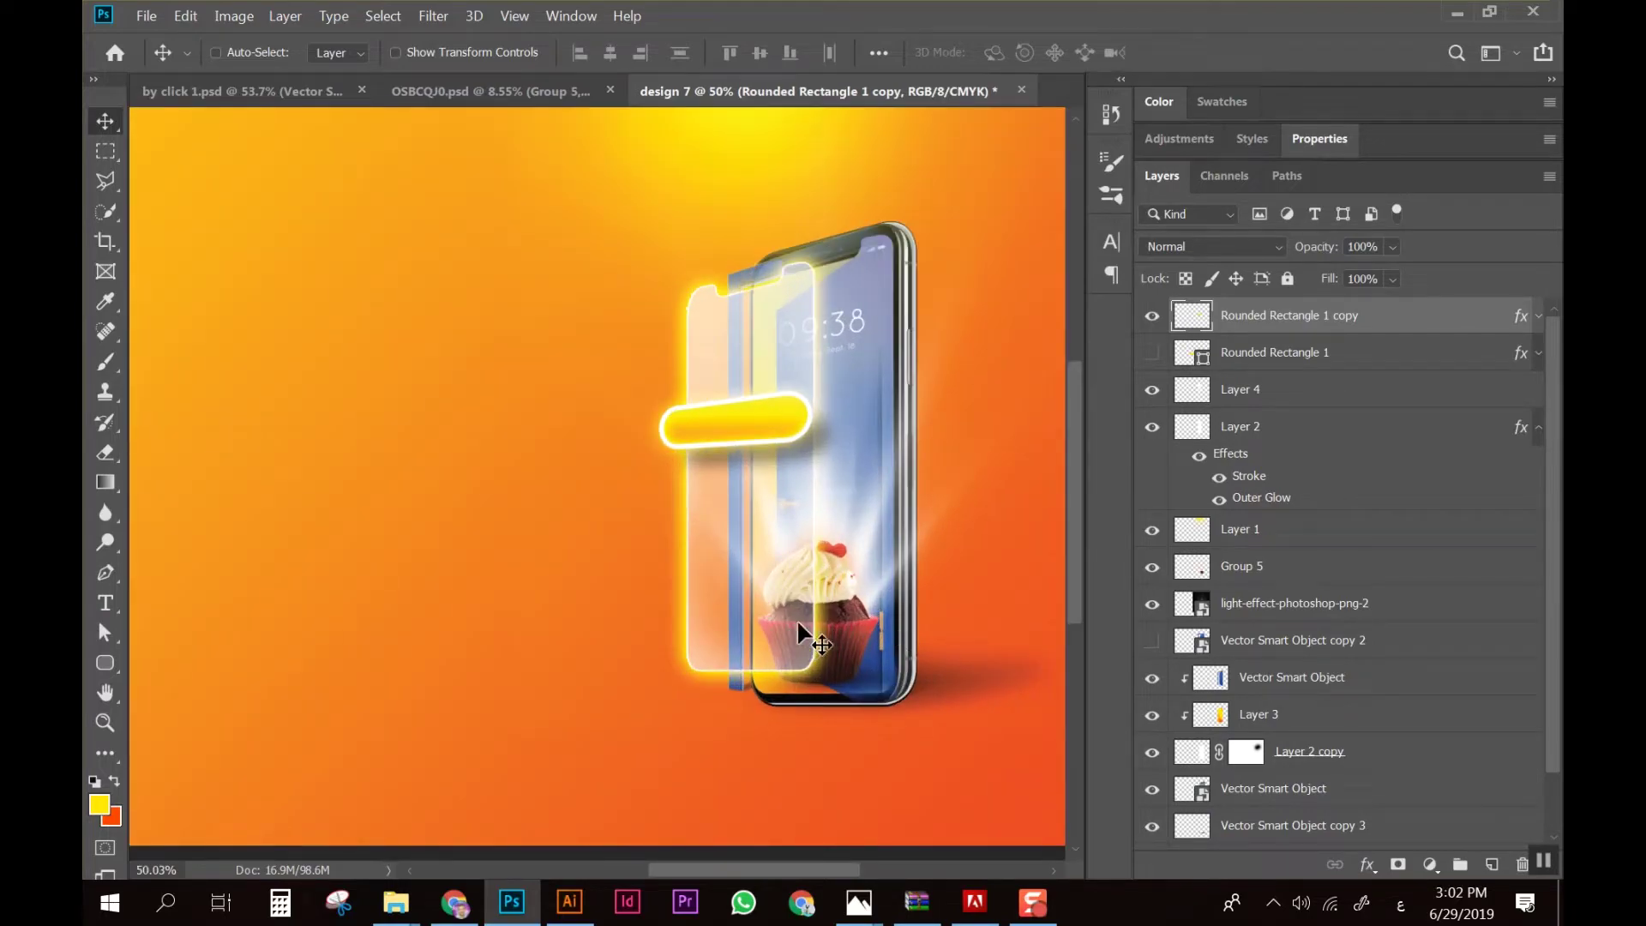
key("t")
left_click(488, 620)
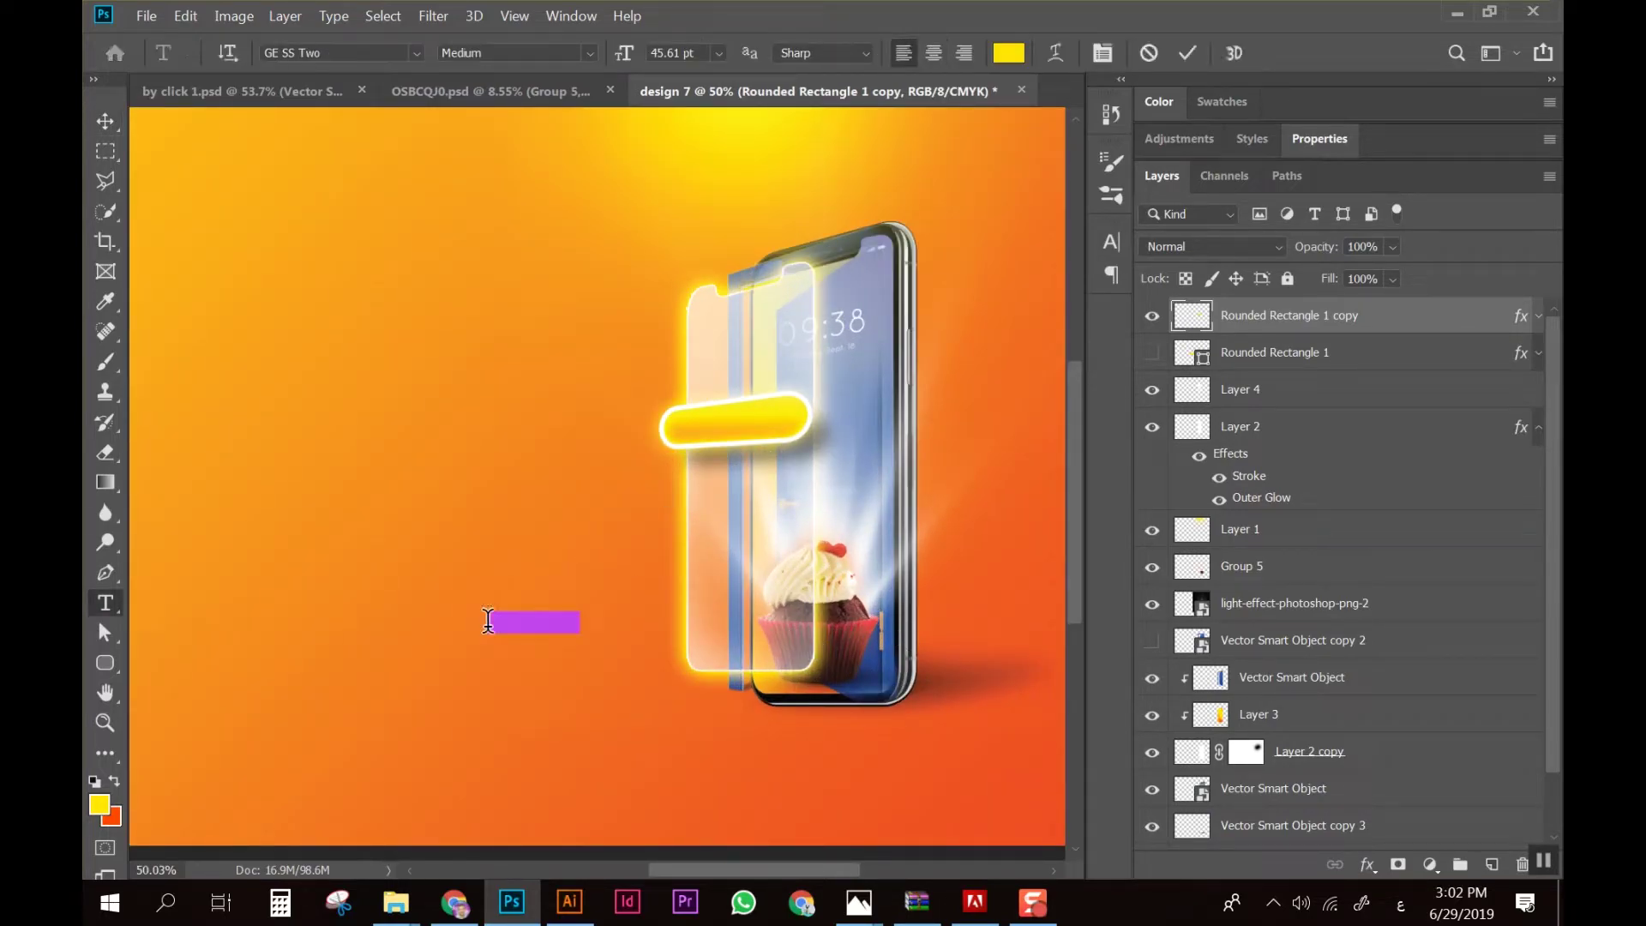
type("ه")
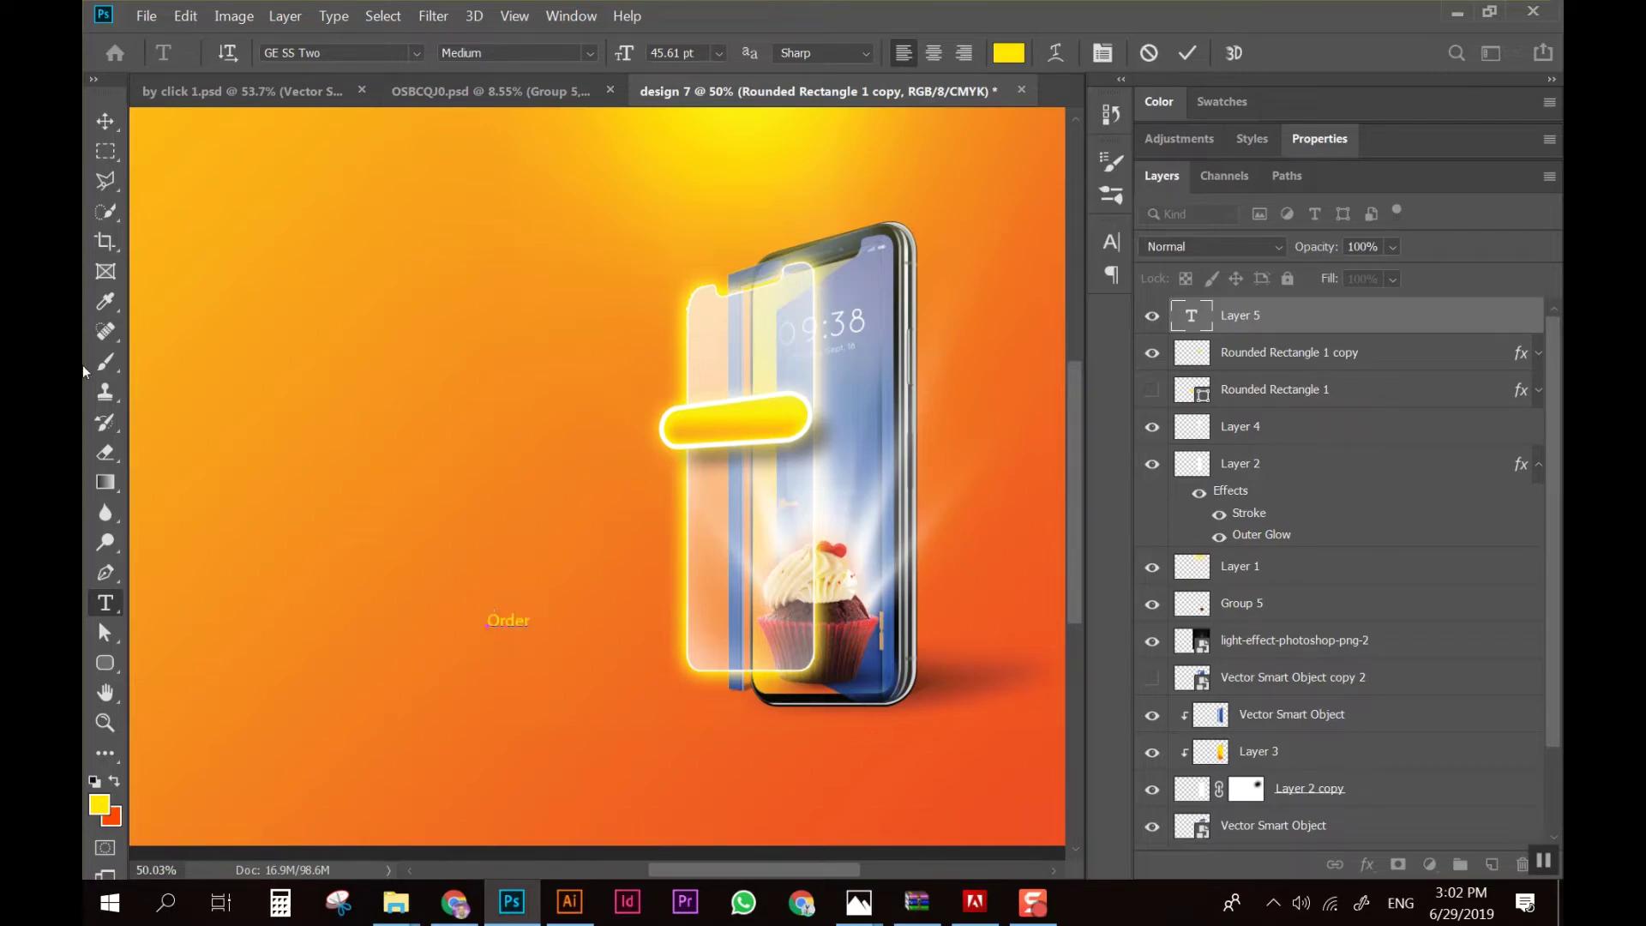
Move the Order text onto the yellow button and colour it white (#ffffff)
left_click(107, 119)
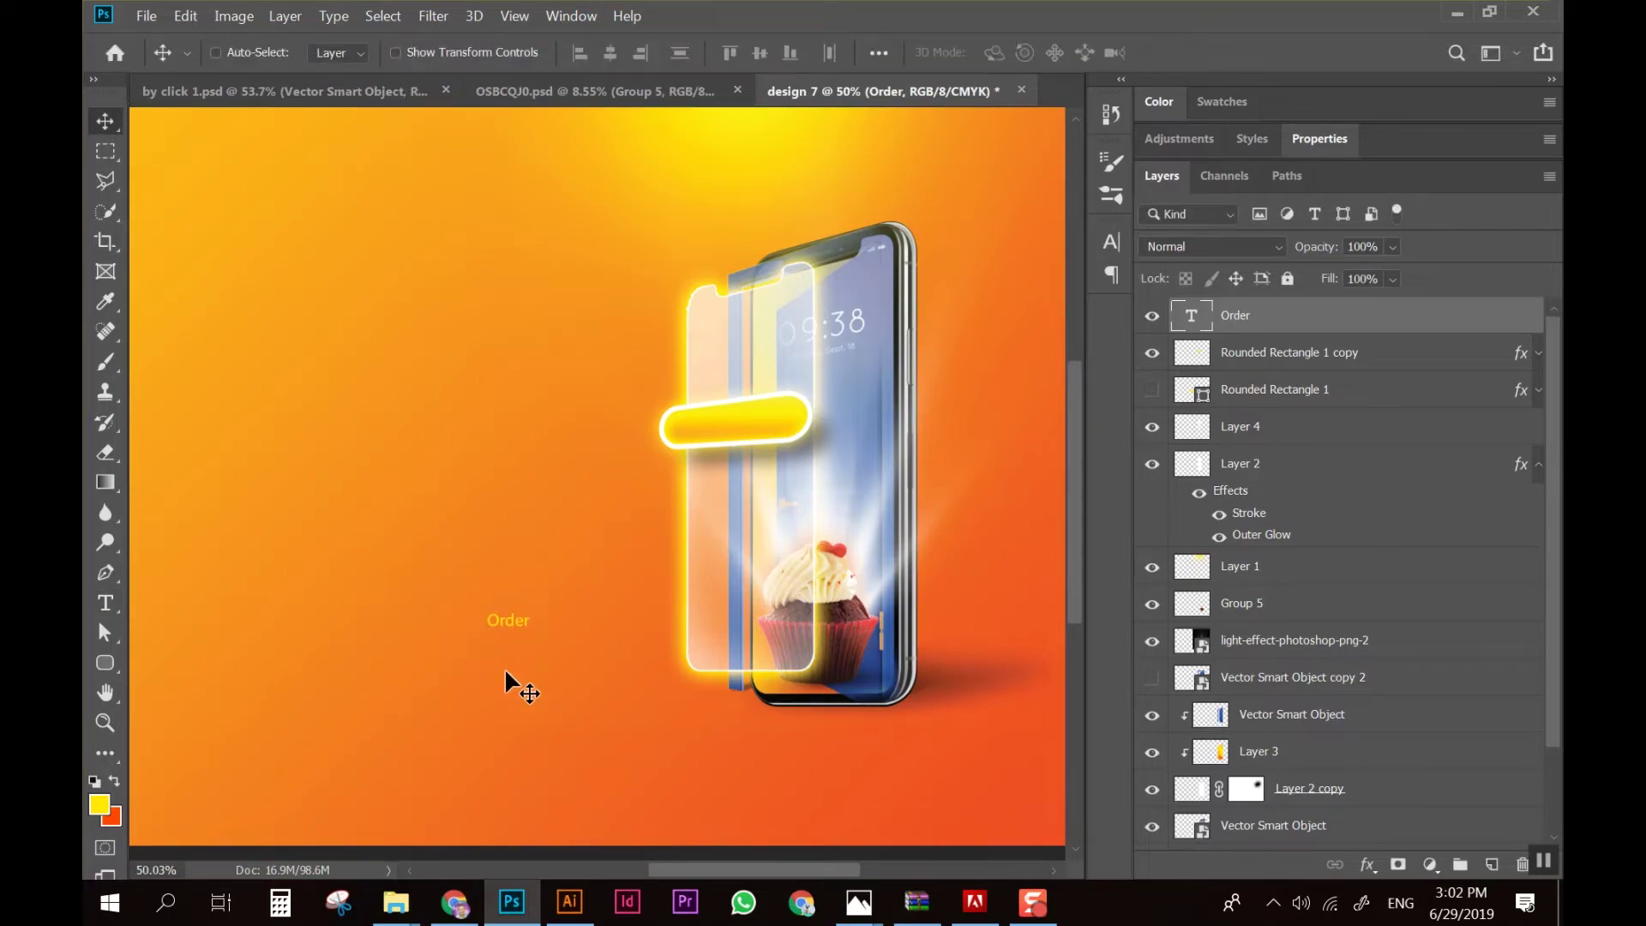
left_click_drag(540, 634, 775, 433)
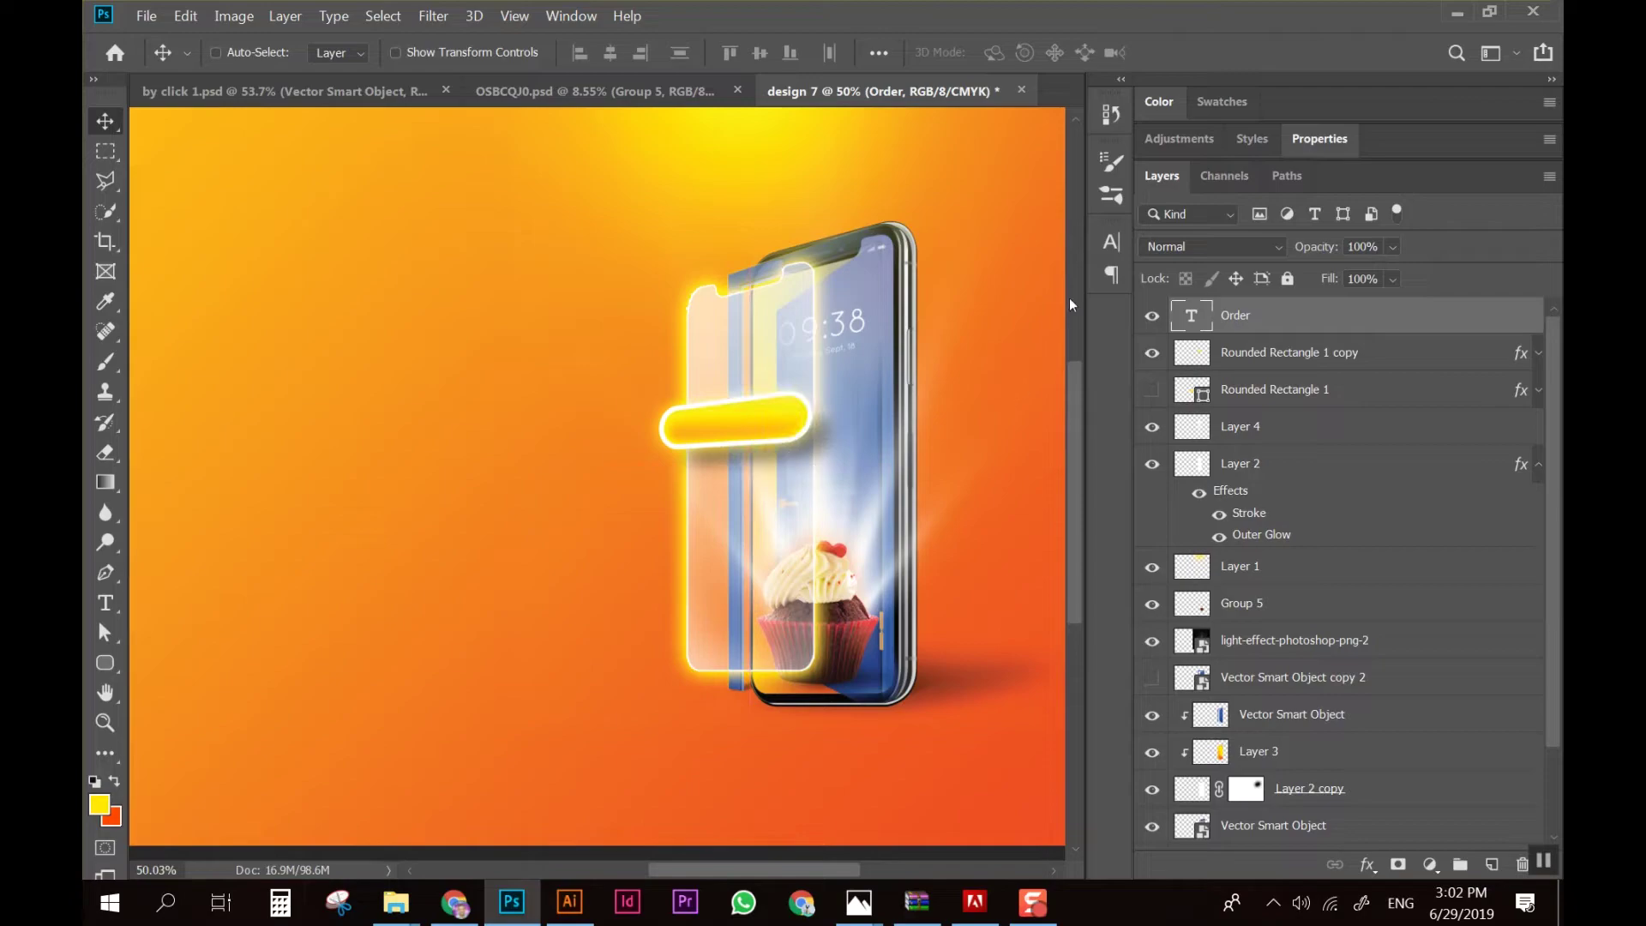
left_click(1113, 239)
left_click(1044, 367)
type("ffffff")
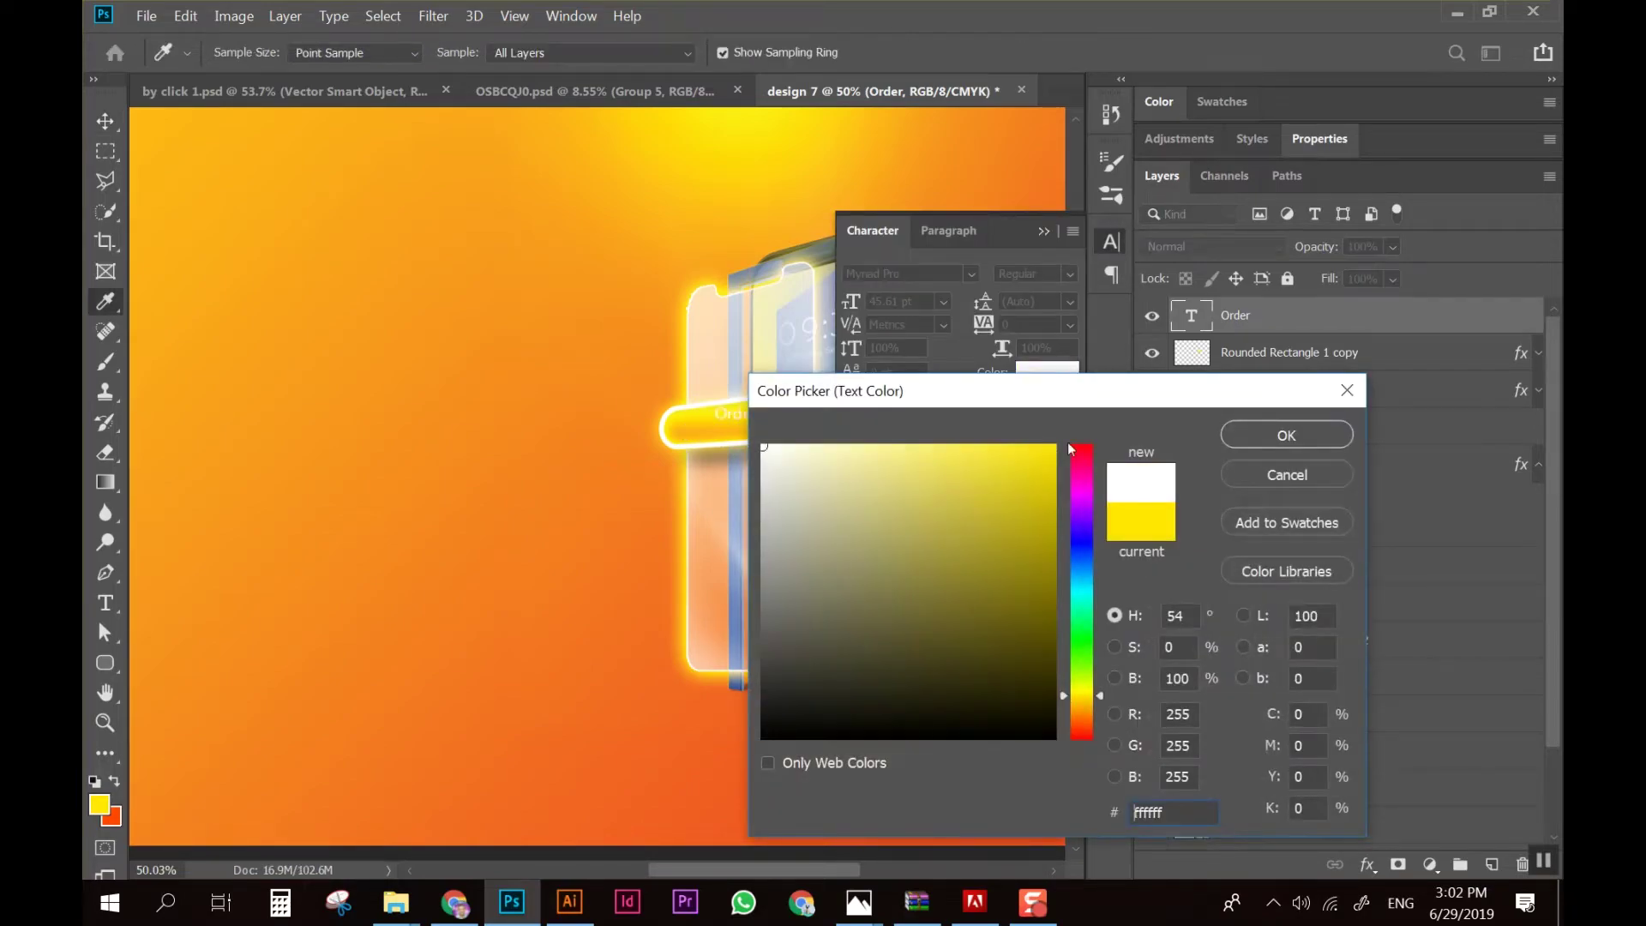
left_click(1304, 434)
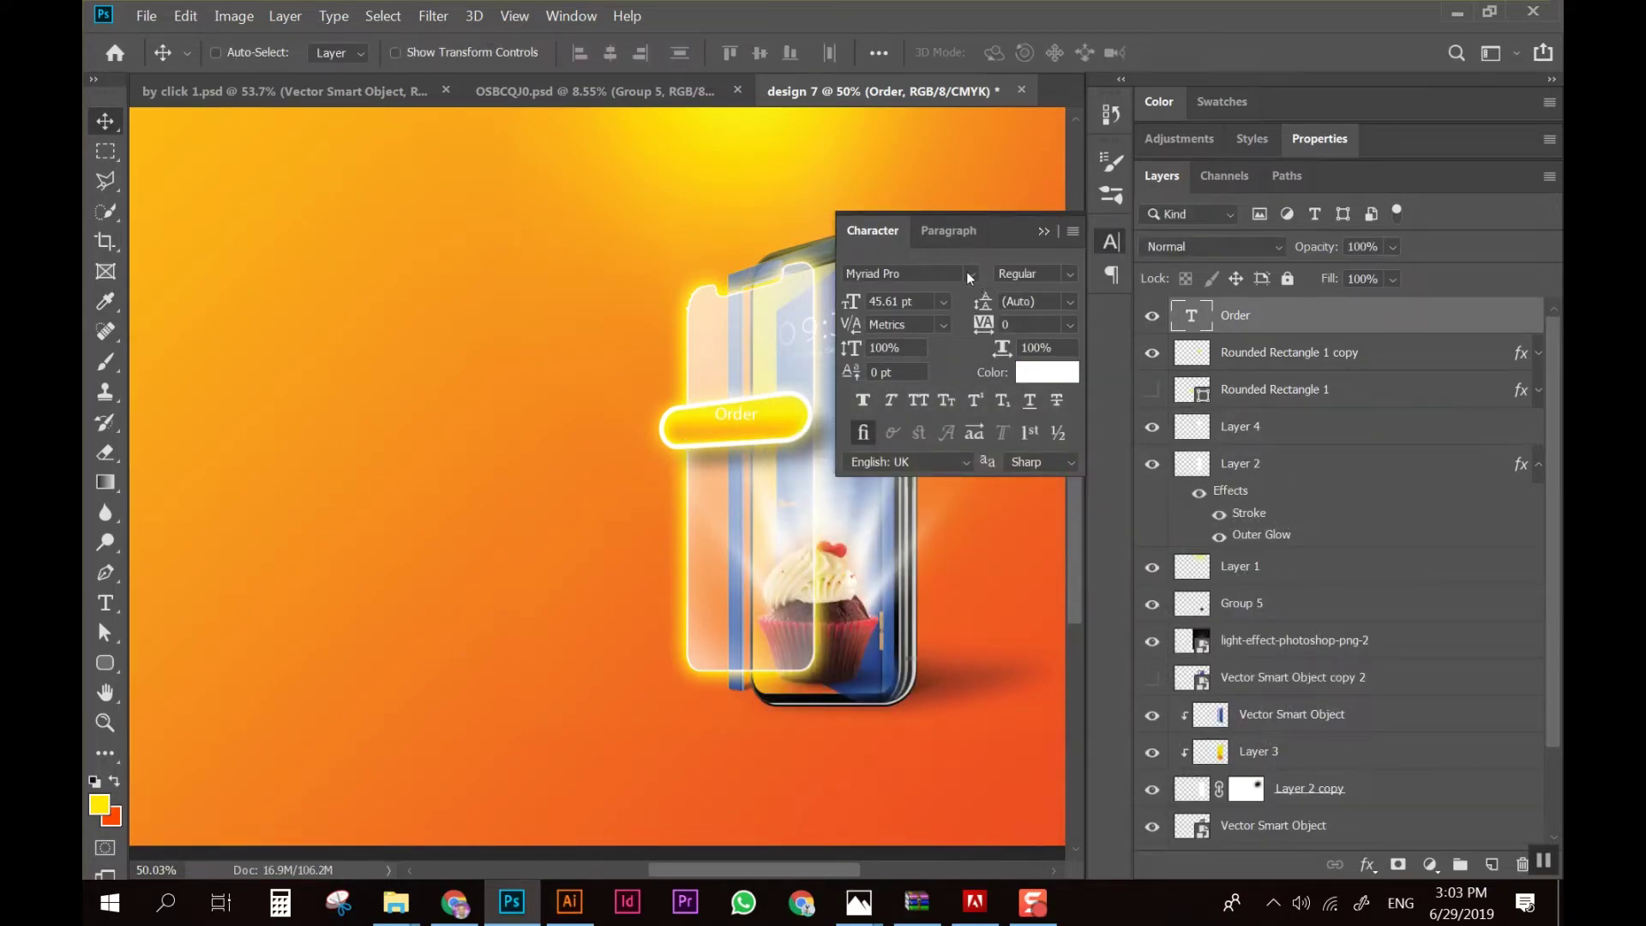
Set the Order text's font to Commando, after briefly trying Lemonada
left_click(968, 273)
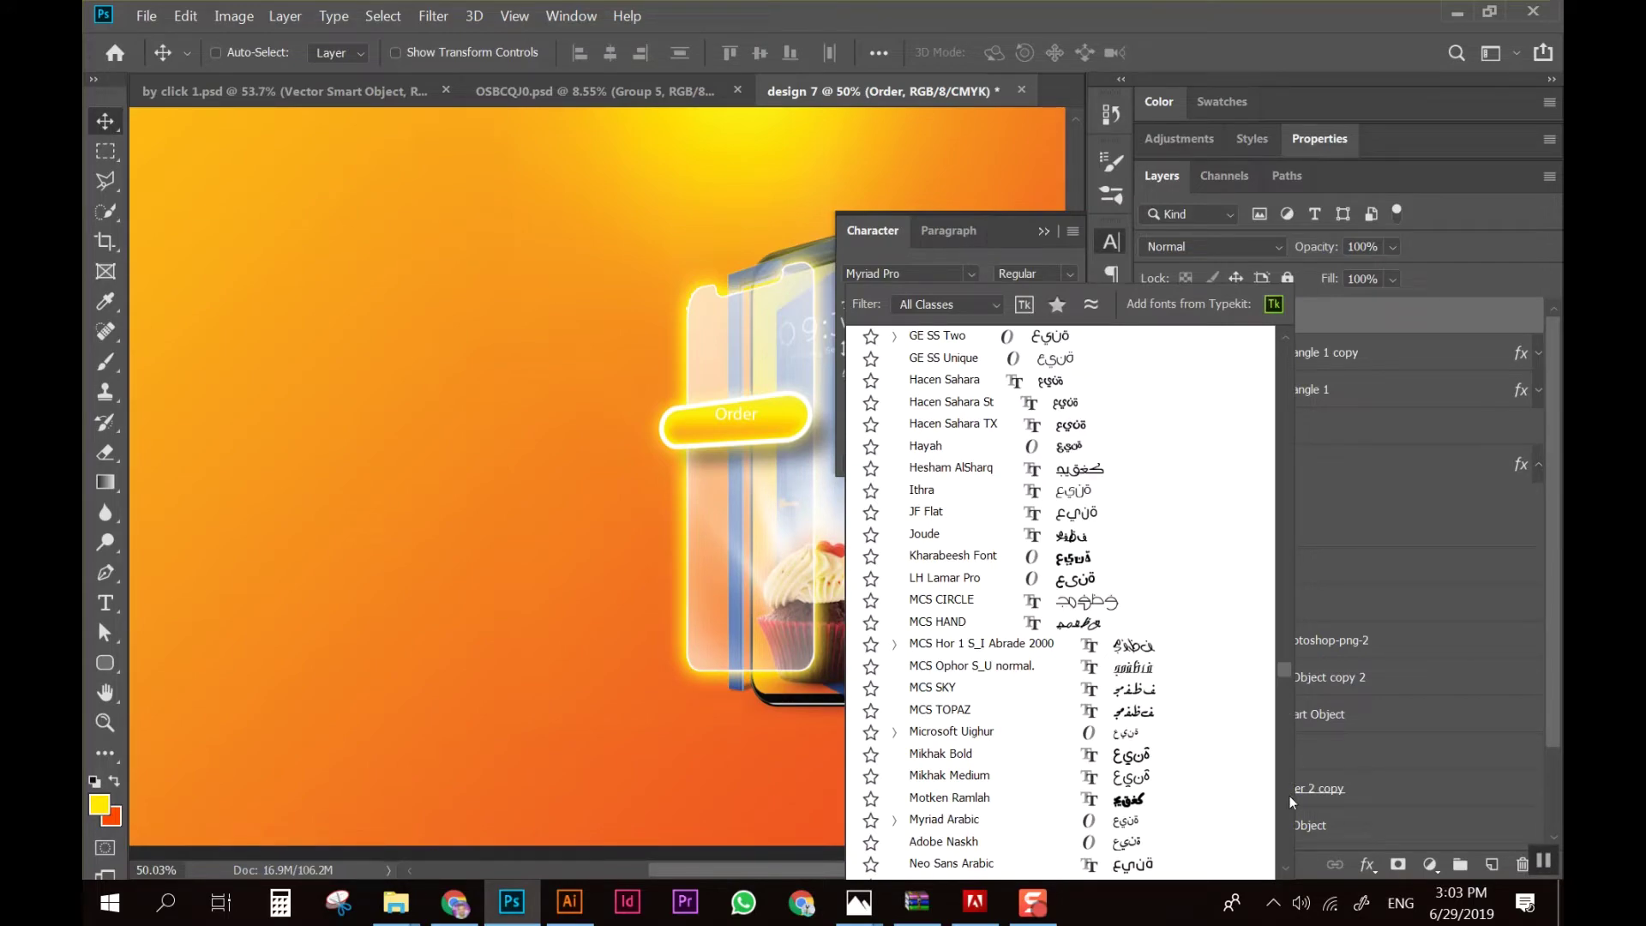
left_click_drag(1281, 671, 1277, 332)
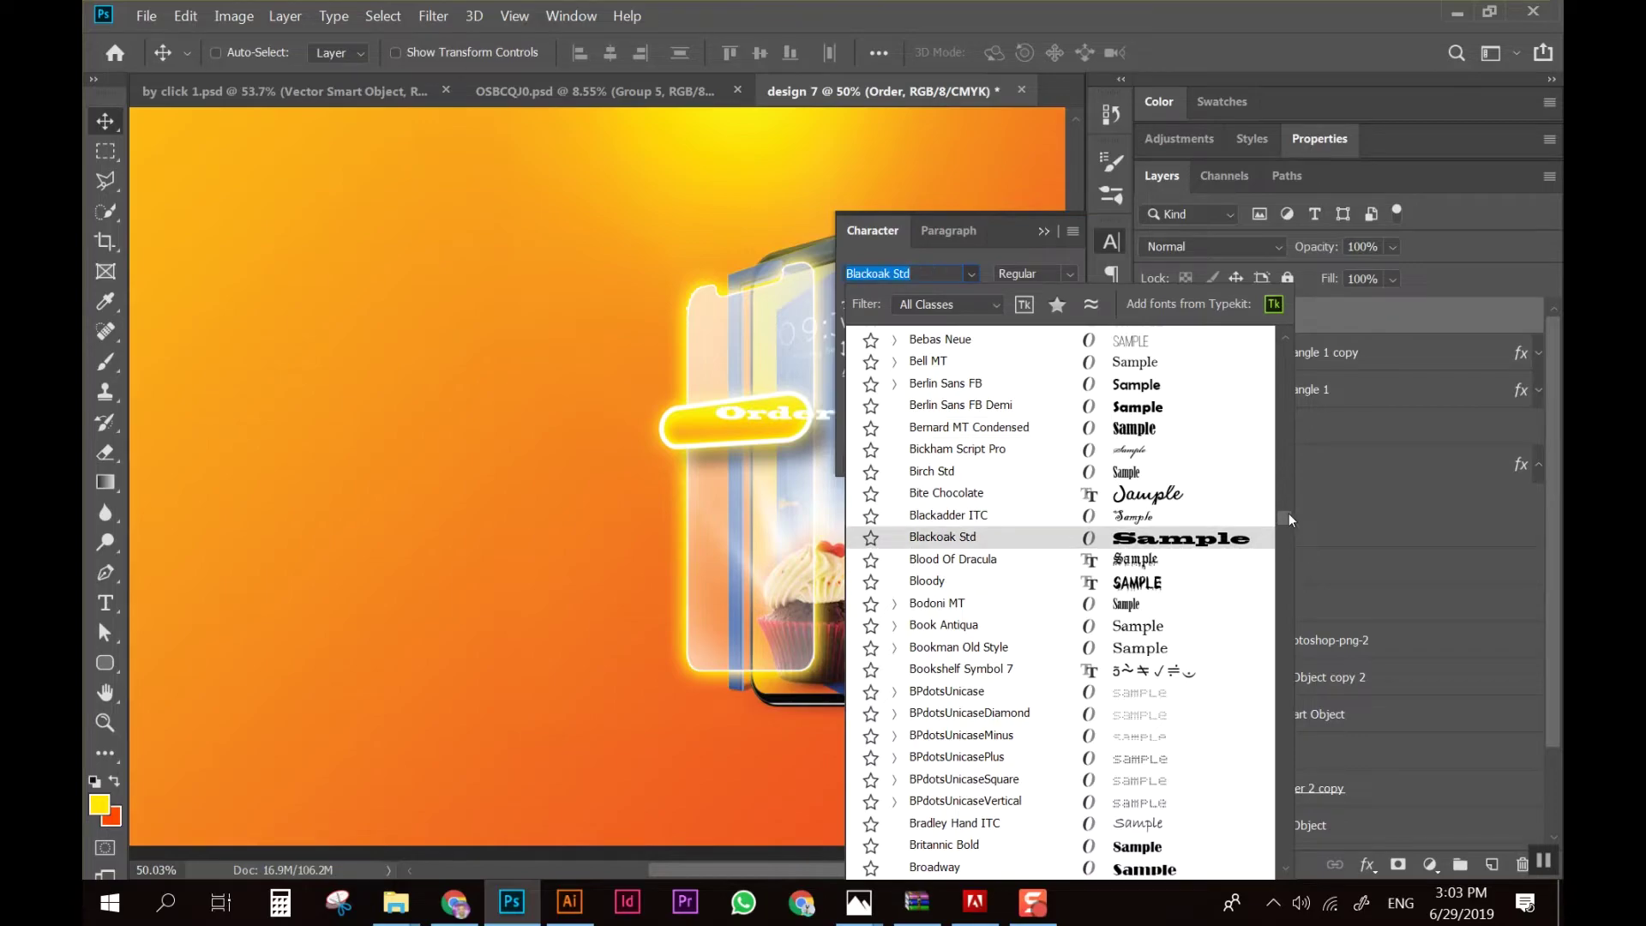
left_click_drag(1289, 513, 1293, 333)
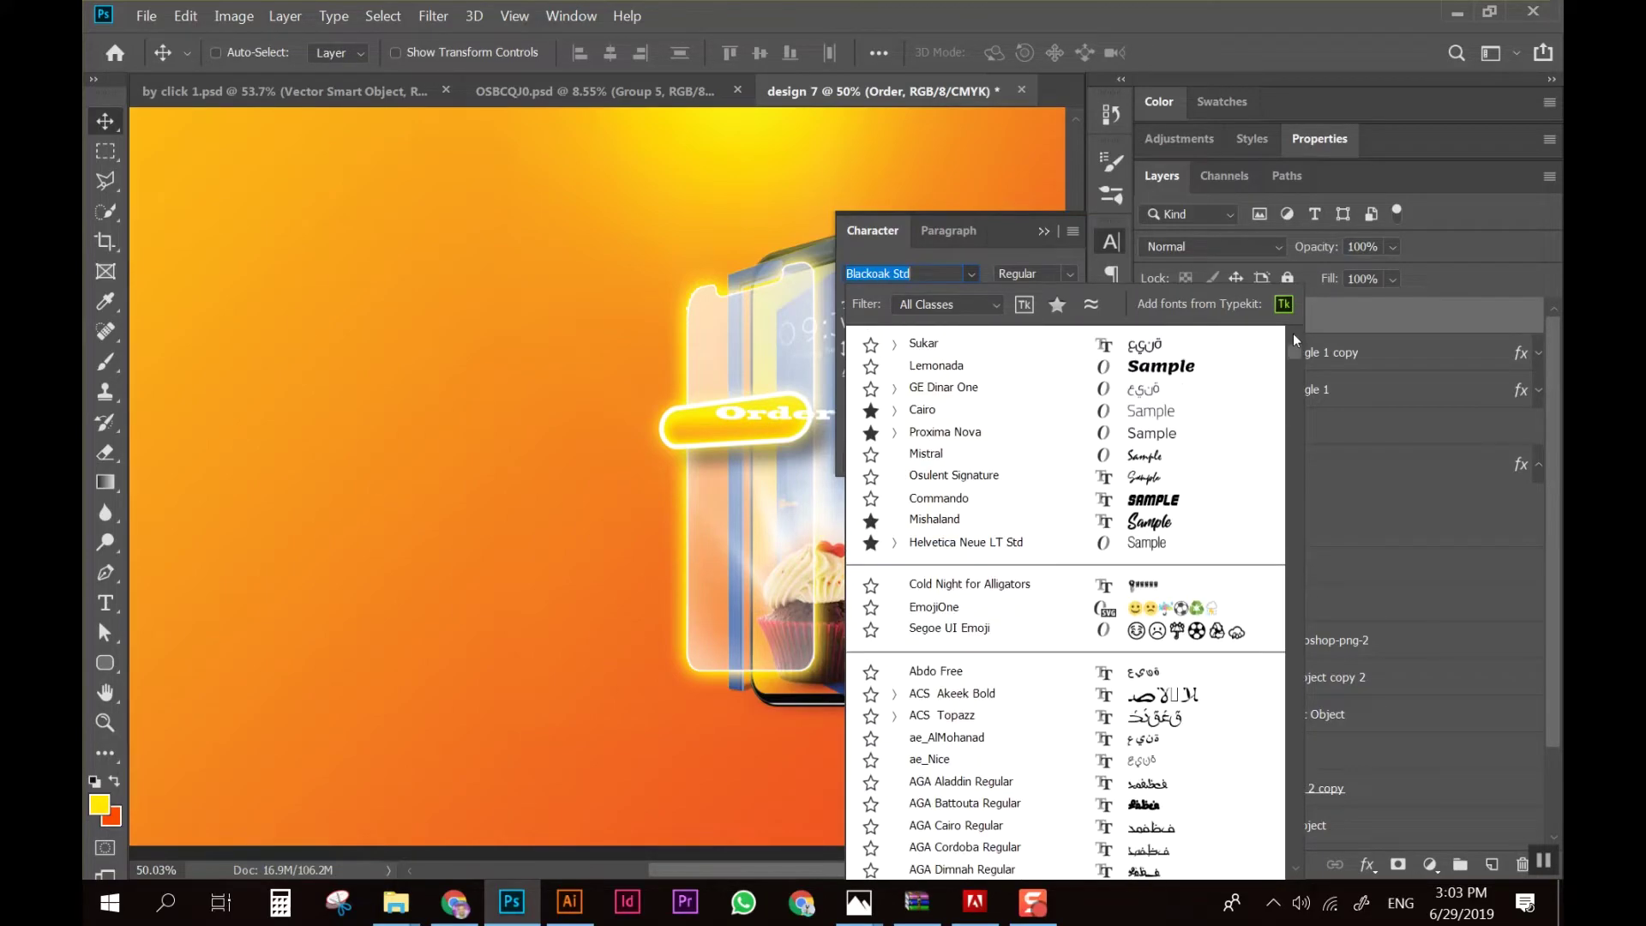
left_click(1164, 367)
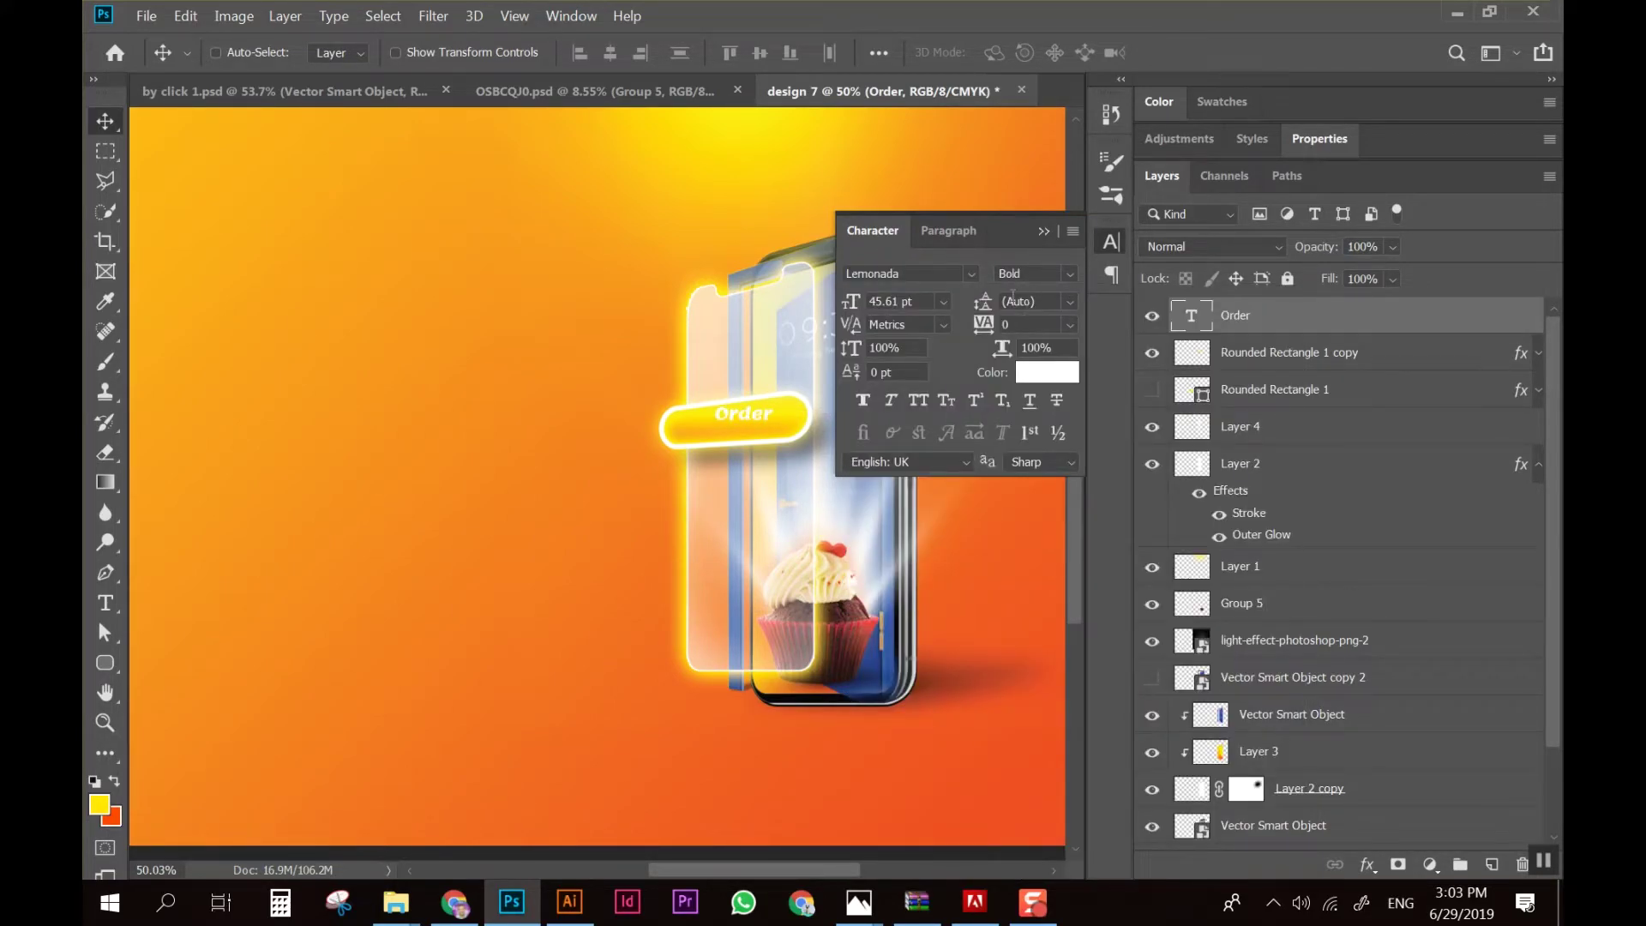
left_click(975, 274)
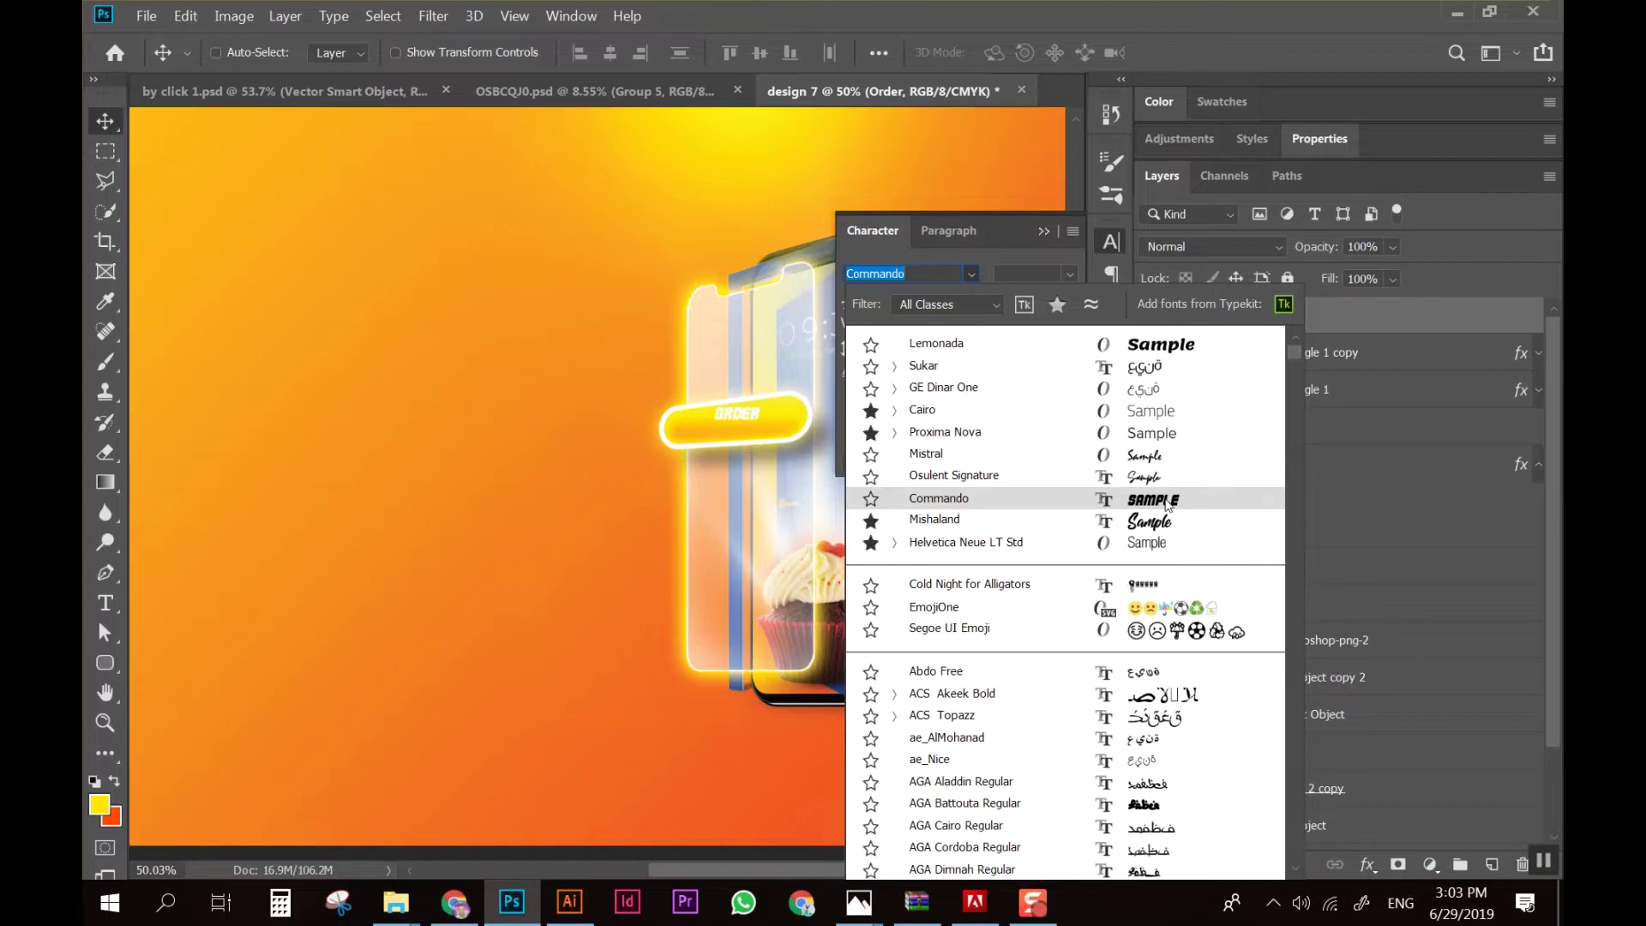
left_click(1166, 503)
Enlarge the ORDER text to fill the button and nudge it slightly down
key("ctrl+t")
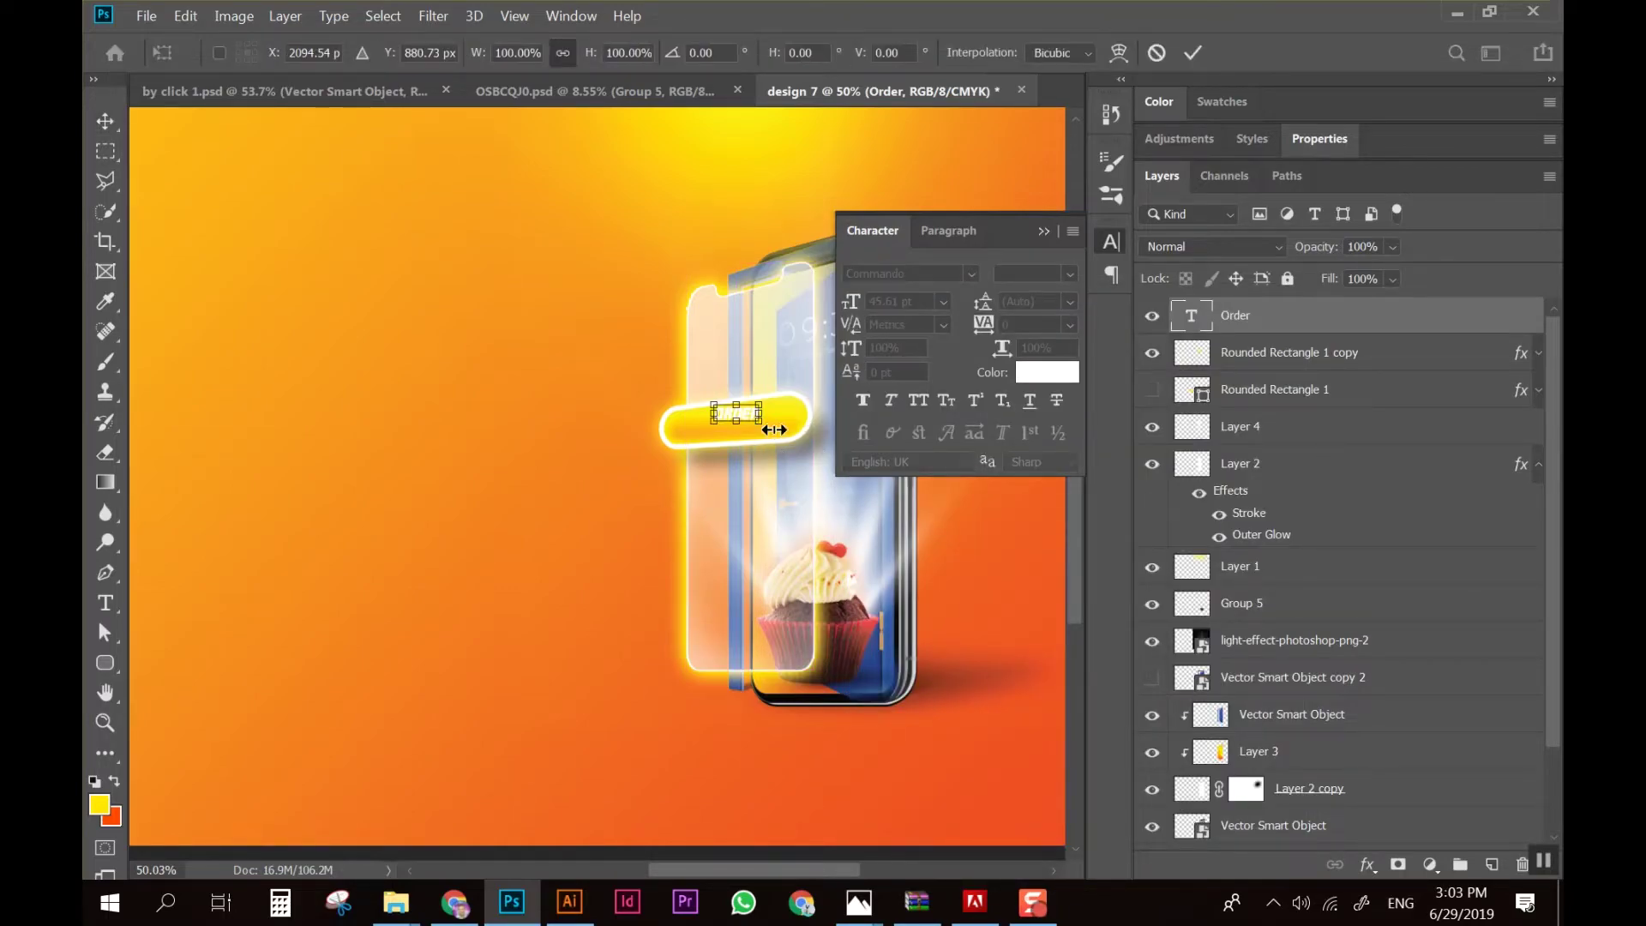
mouse_move(762, 422)
left_mouse_down()
mouse_move(785, 434)
mouse_move(686, 615)
left_mouse_up()
key("Return")
scroll(773, 435, "up", 3)
left_click_drag(690, 536, 703, 545)
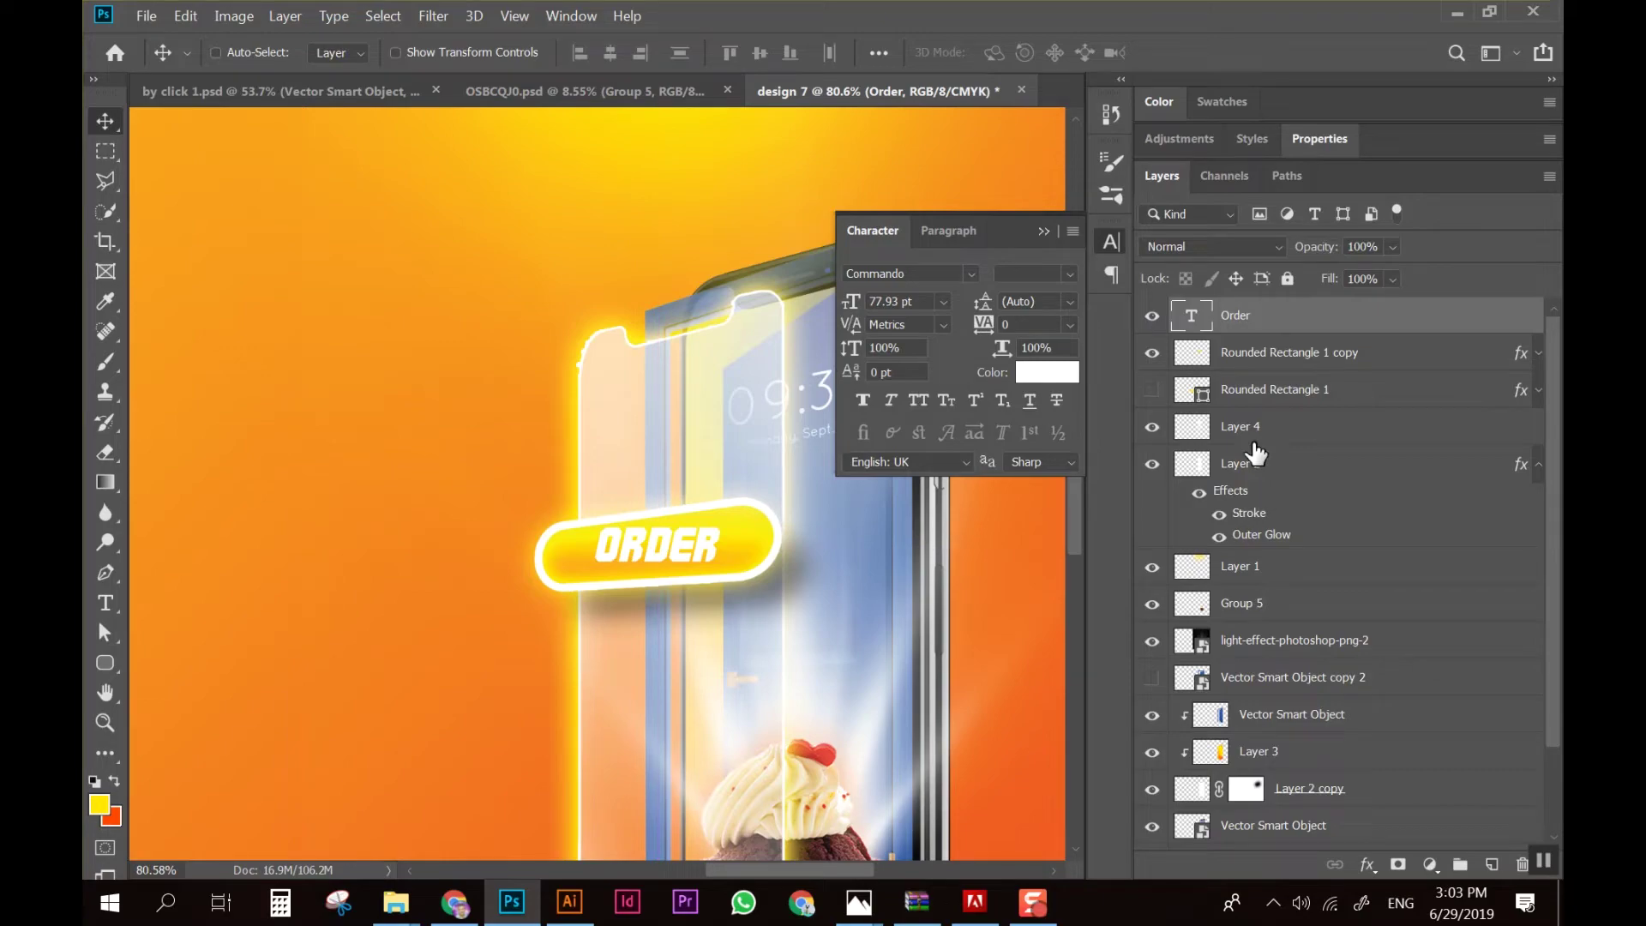
Shift the button shape toward orange with Hue/Saturation at Hue −40, Saturation +34
left_click(1260, 354)
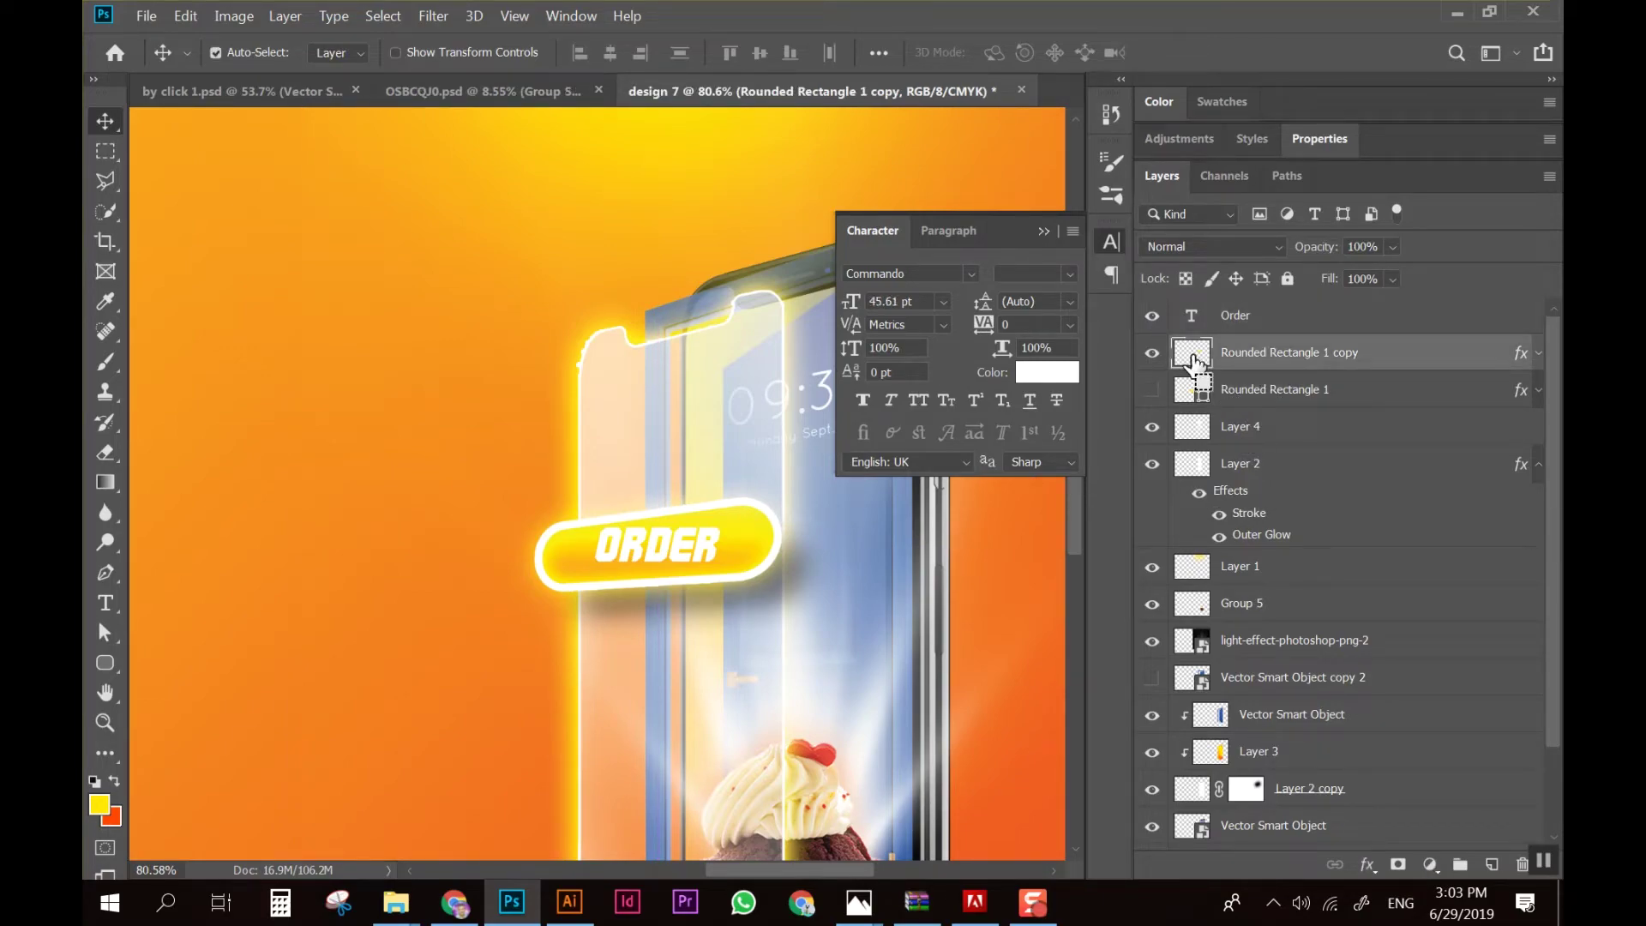
left_click(1193, 364, "ctrl")
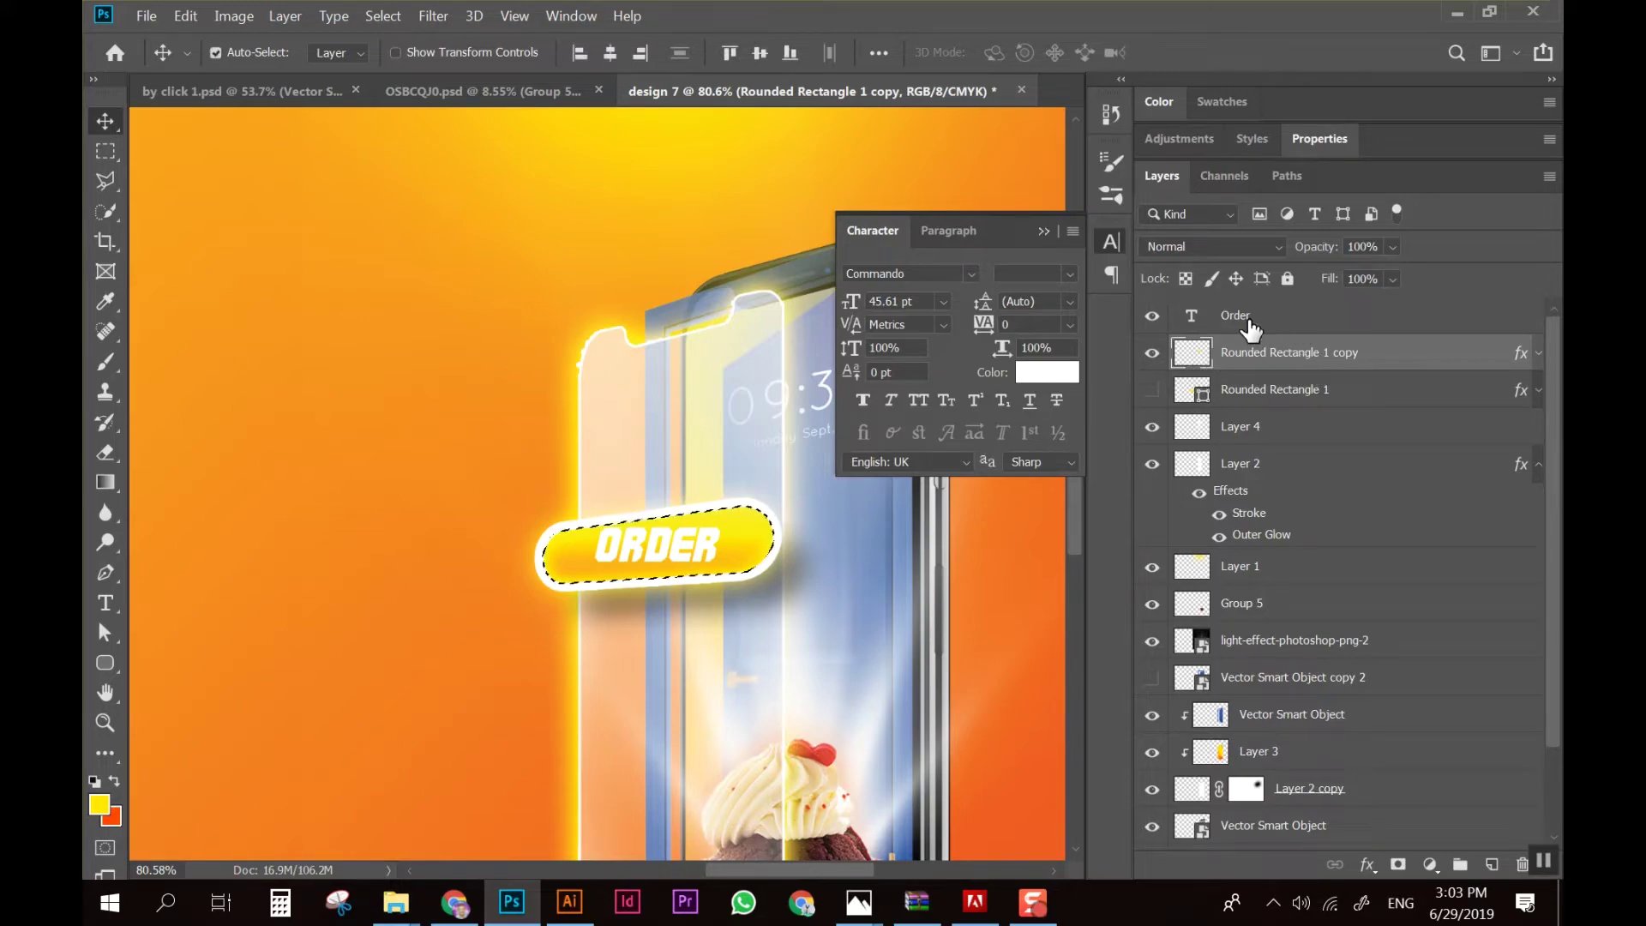
key("ctrl+u")
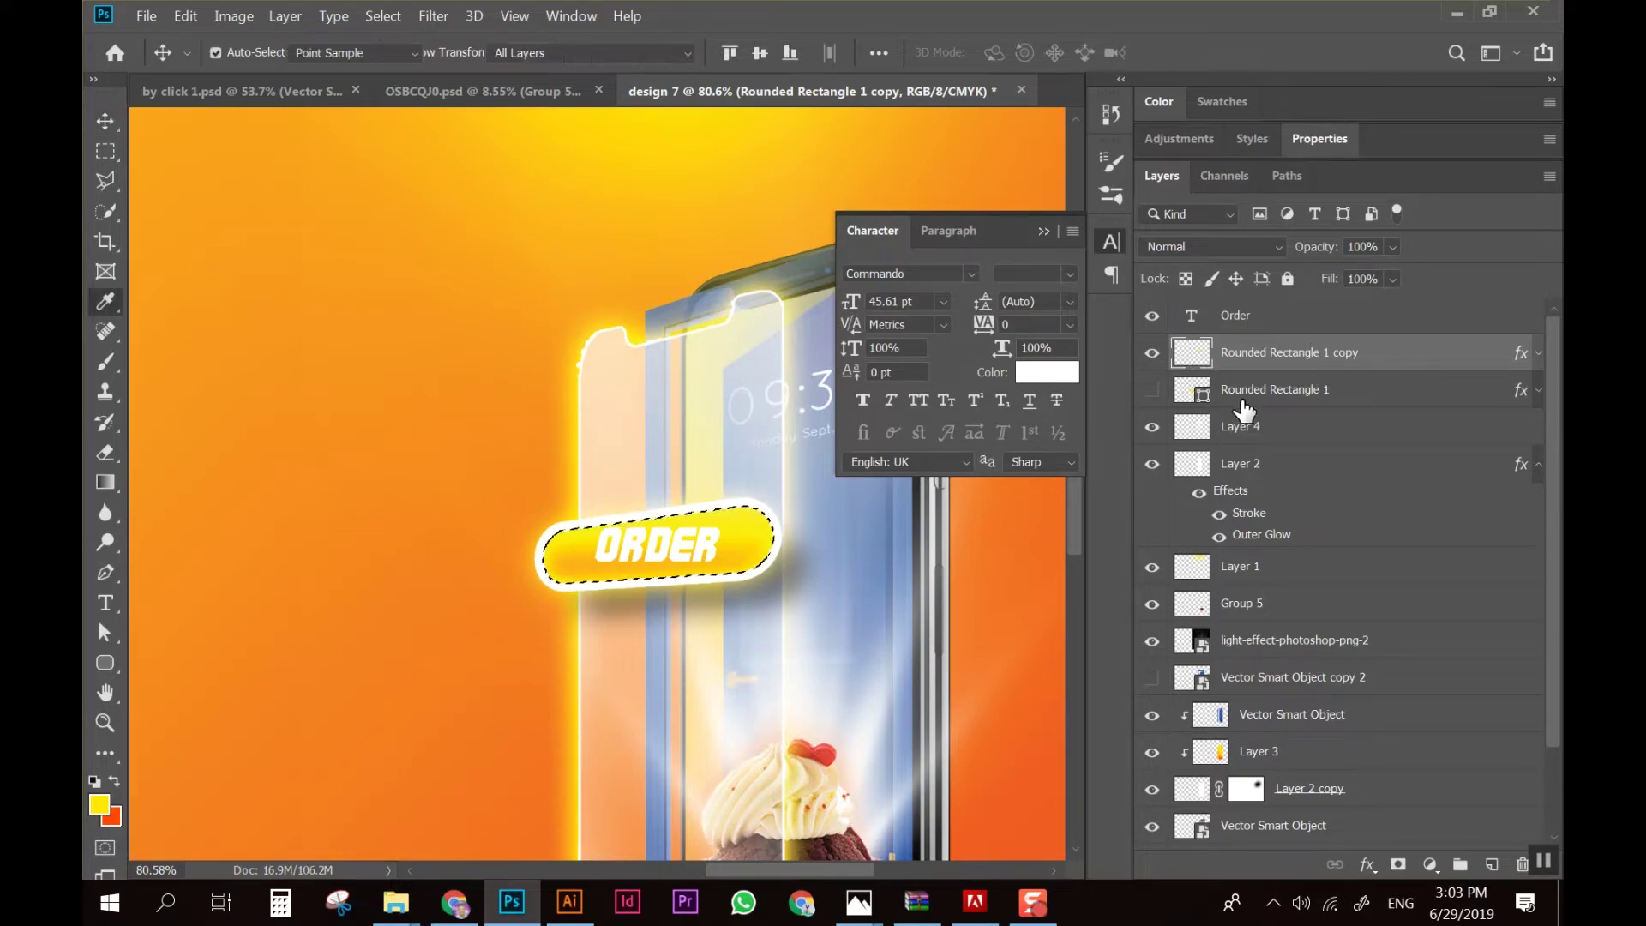
left_click_drag(1224, 546, 1181, 542)
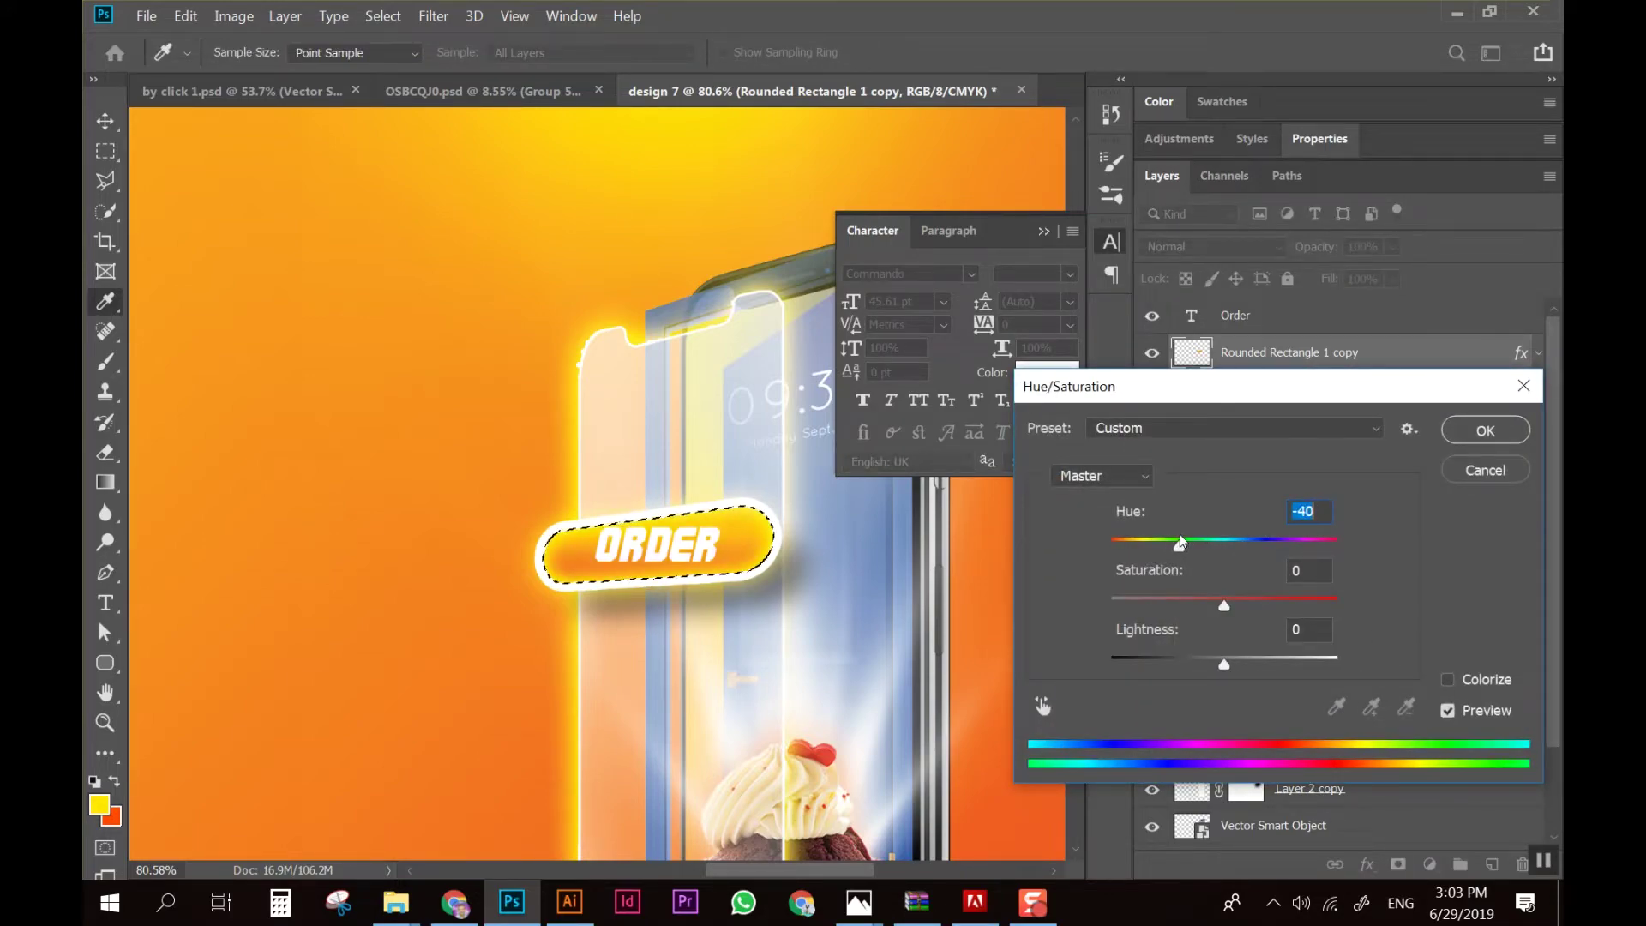
mouse_move(1224, 604)
left_mouse_down()
mouse_move(1137, 592)
mouse_move(1262, 588)
left_mouse_up()
left_click(1449, 432)
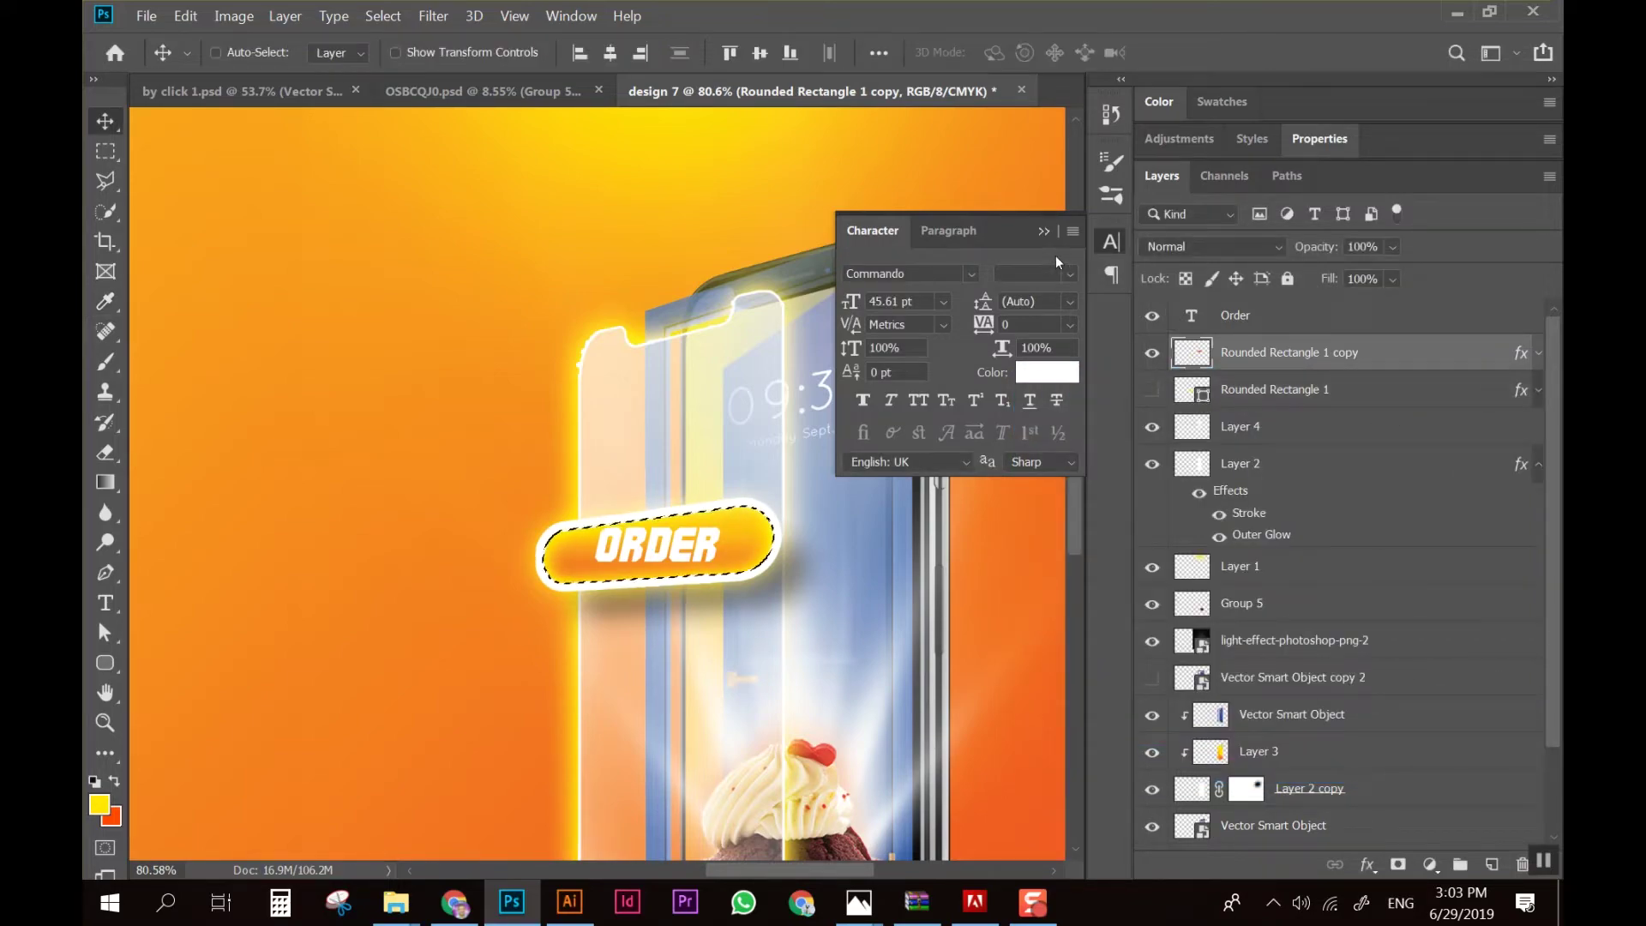
left_click(1045, 229)
scroll(746, 549, "up", 2)
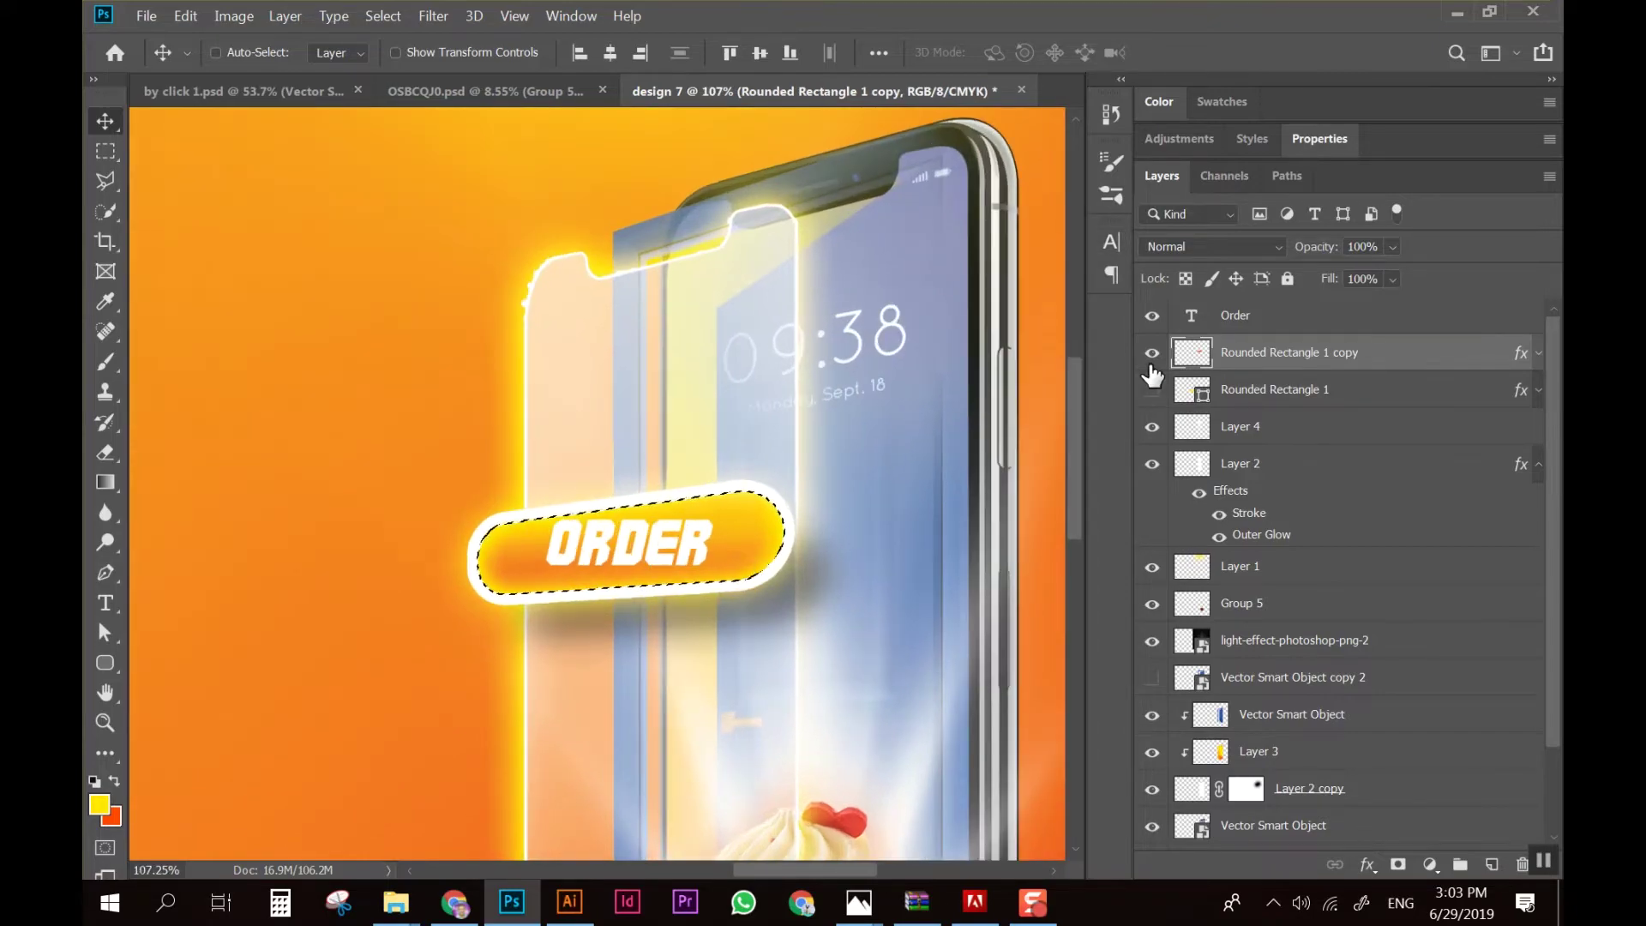
Deselect and rotate the Order text layer about -4° to match the button's tilt
left_click(1235, 316)
key("ctrl+d")
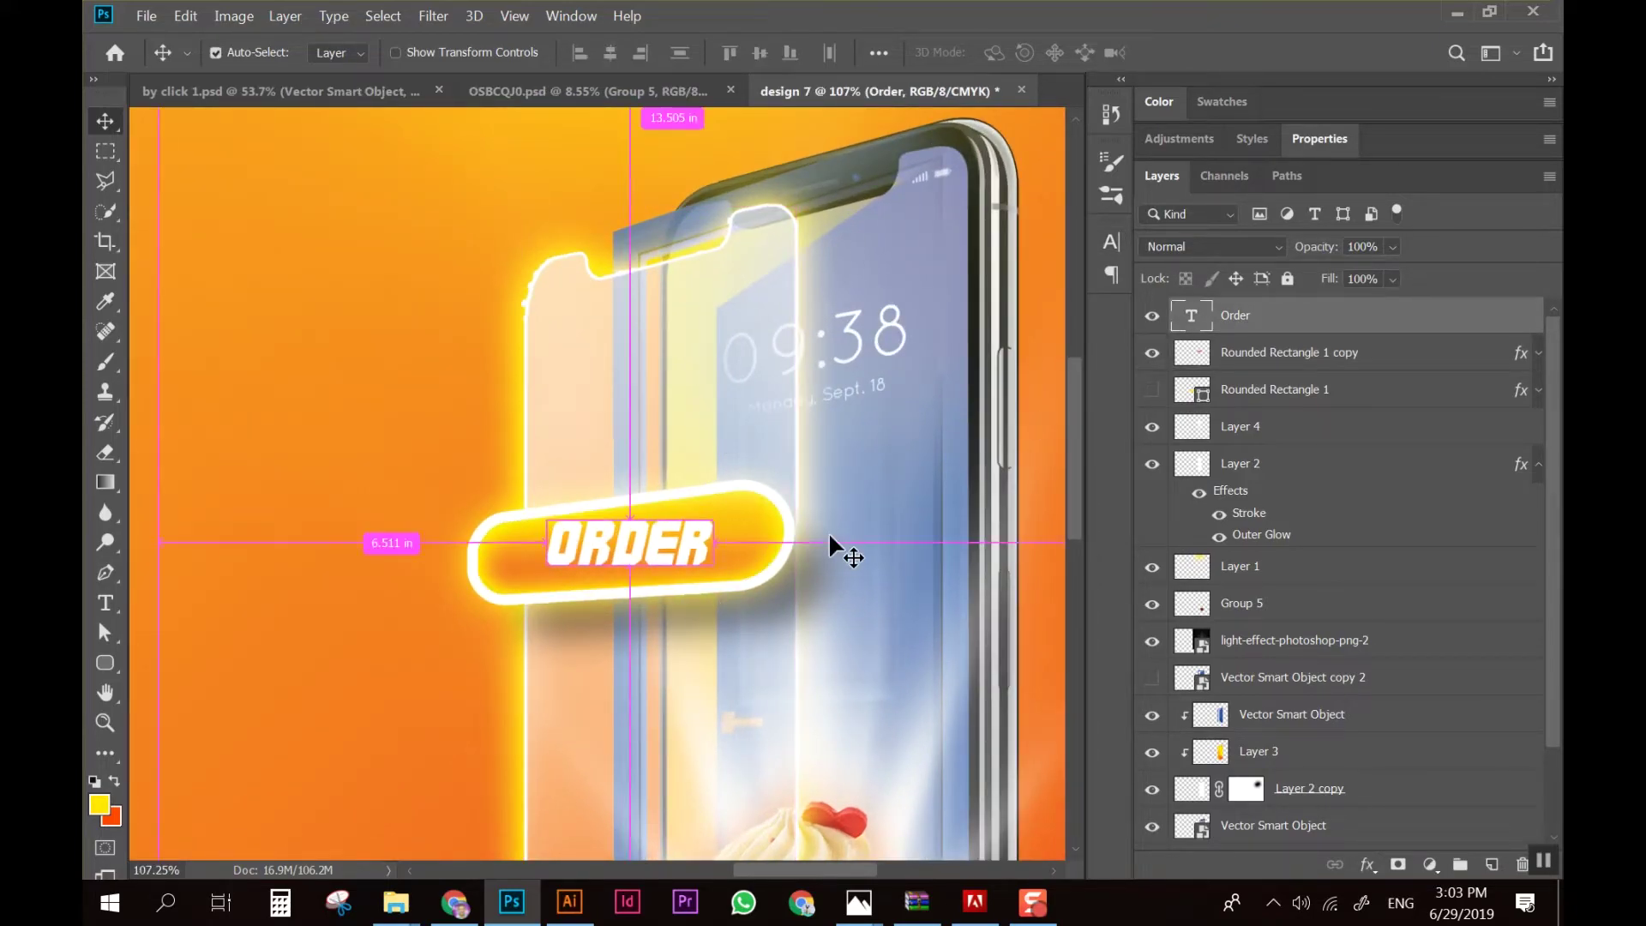
key("ctrl+t")
left_click_drag(734, 599, 745, 593)
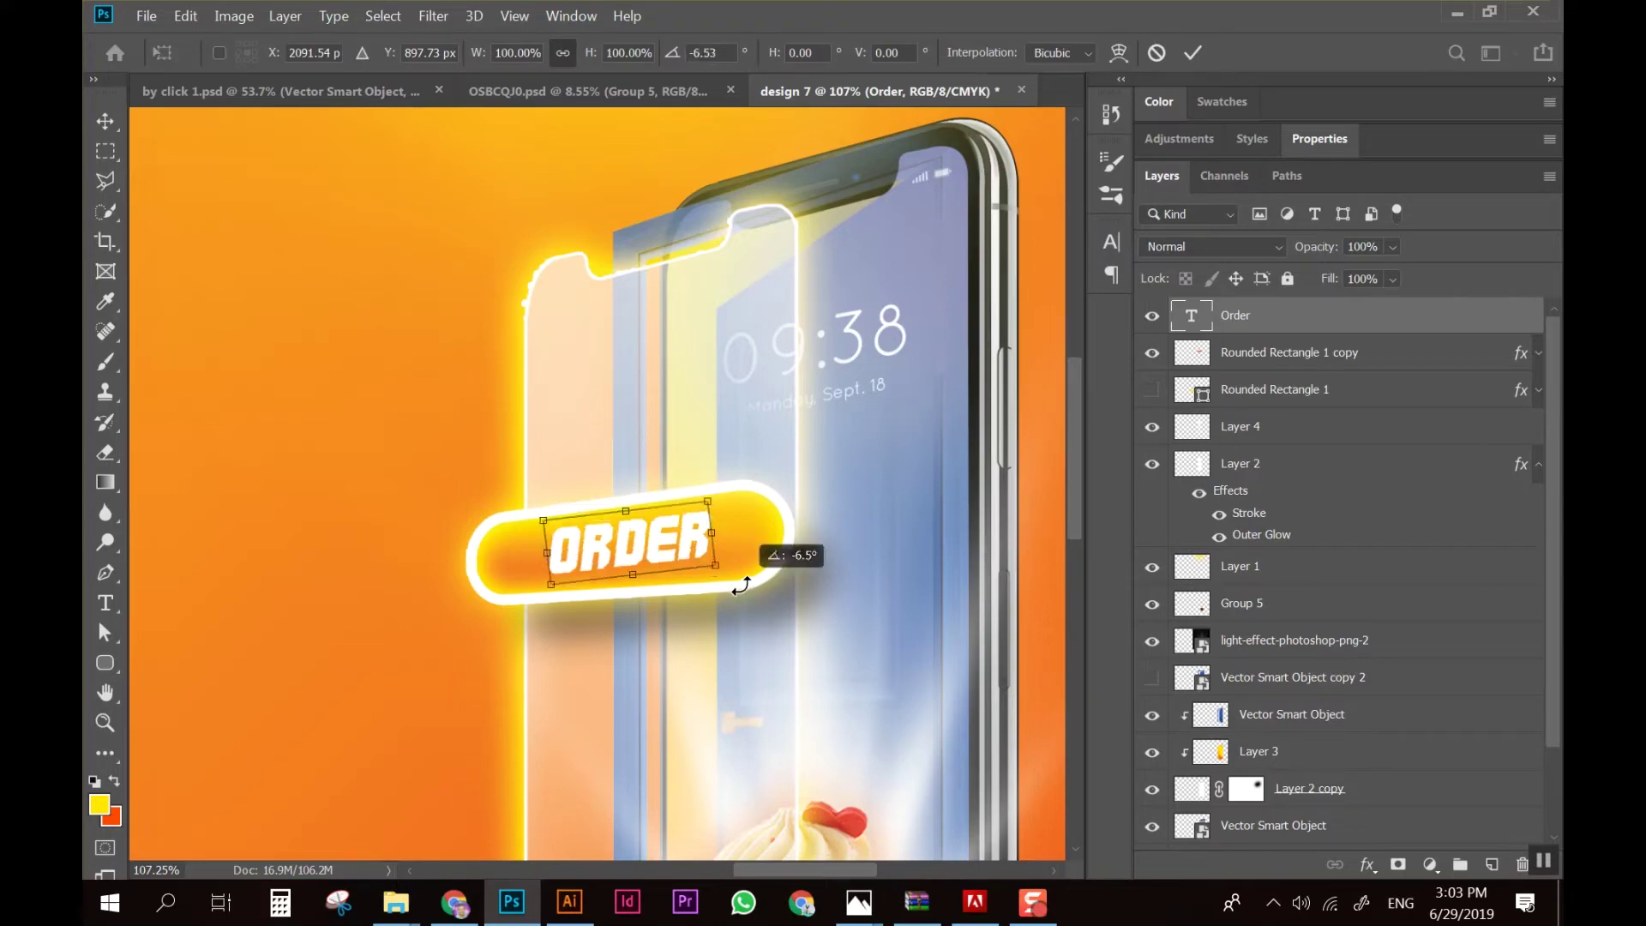
key("Return")
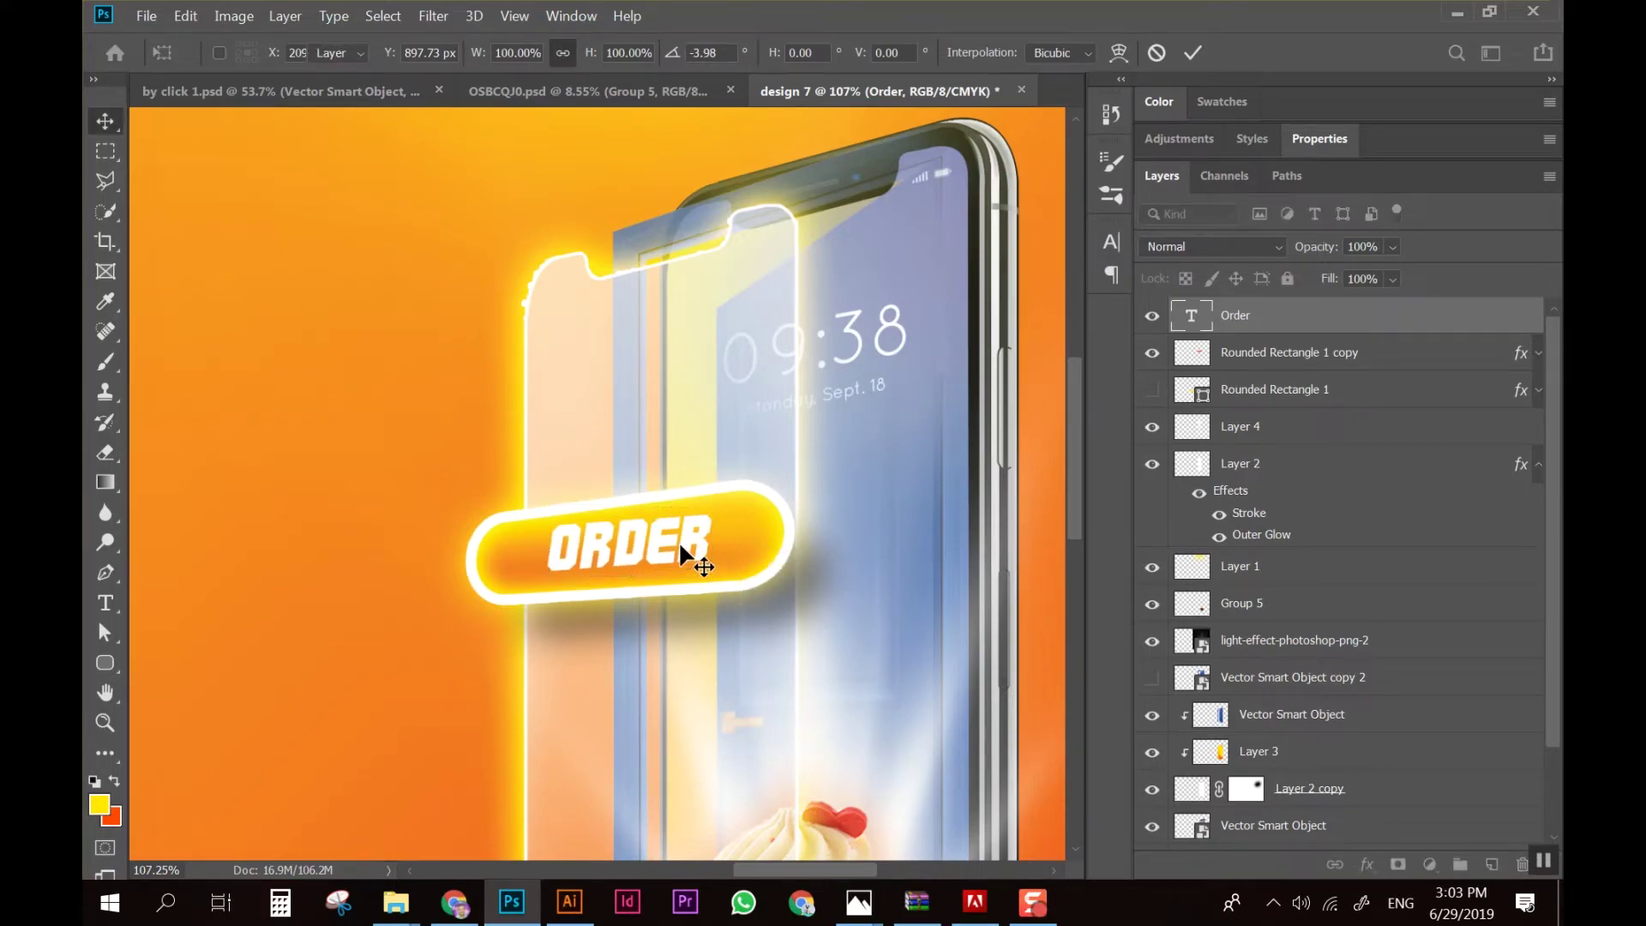
scroll(676, 544, "down", 2)
scroll(676, 543, "down", 2)
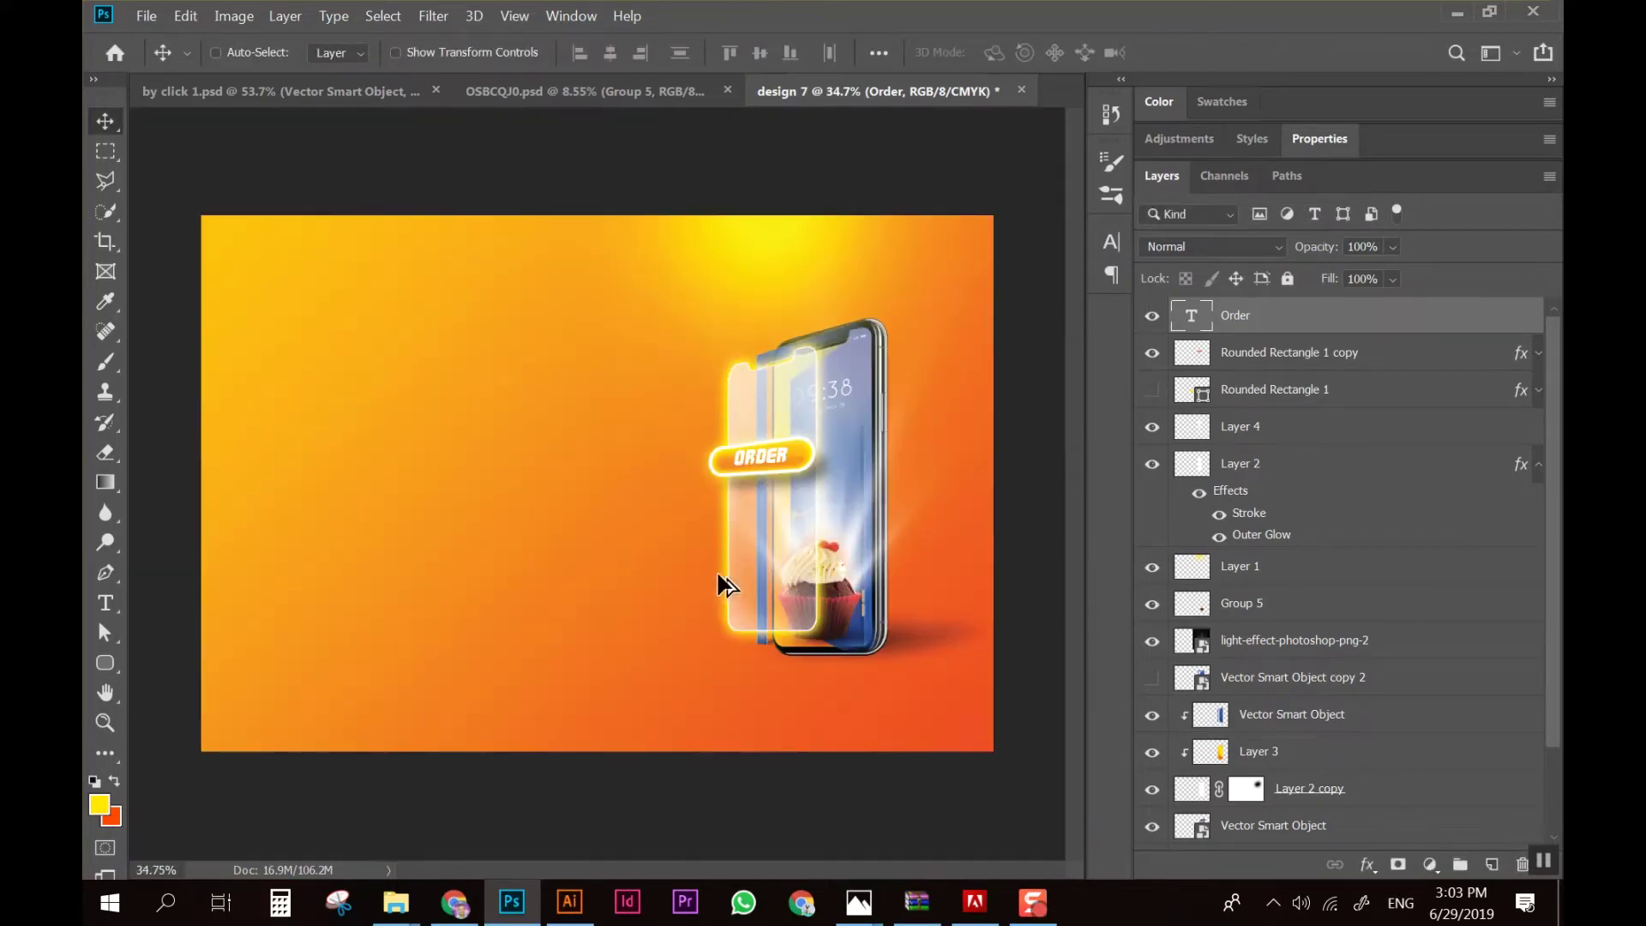
scroll(870, 519, "up", 2)
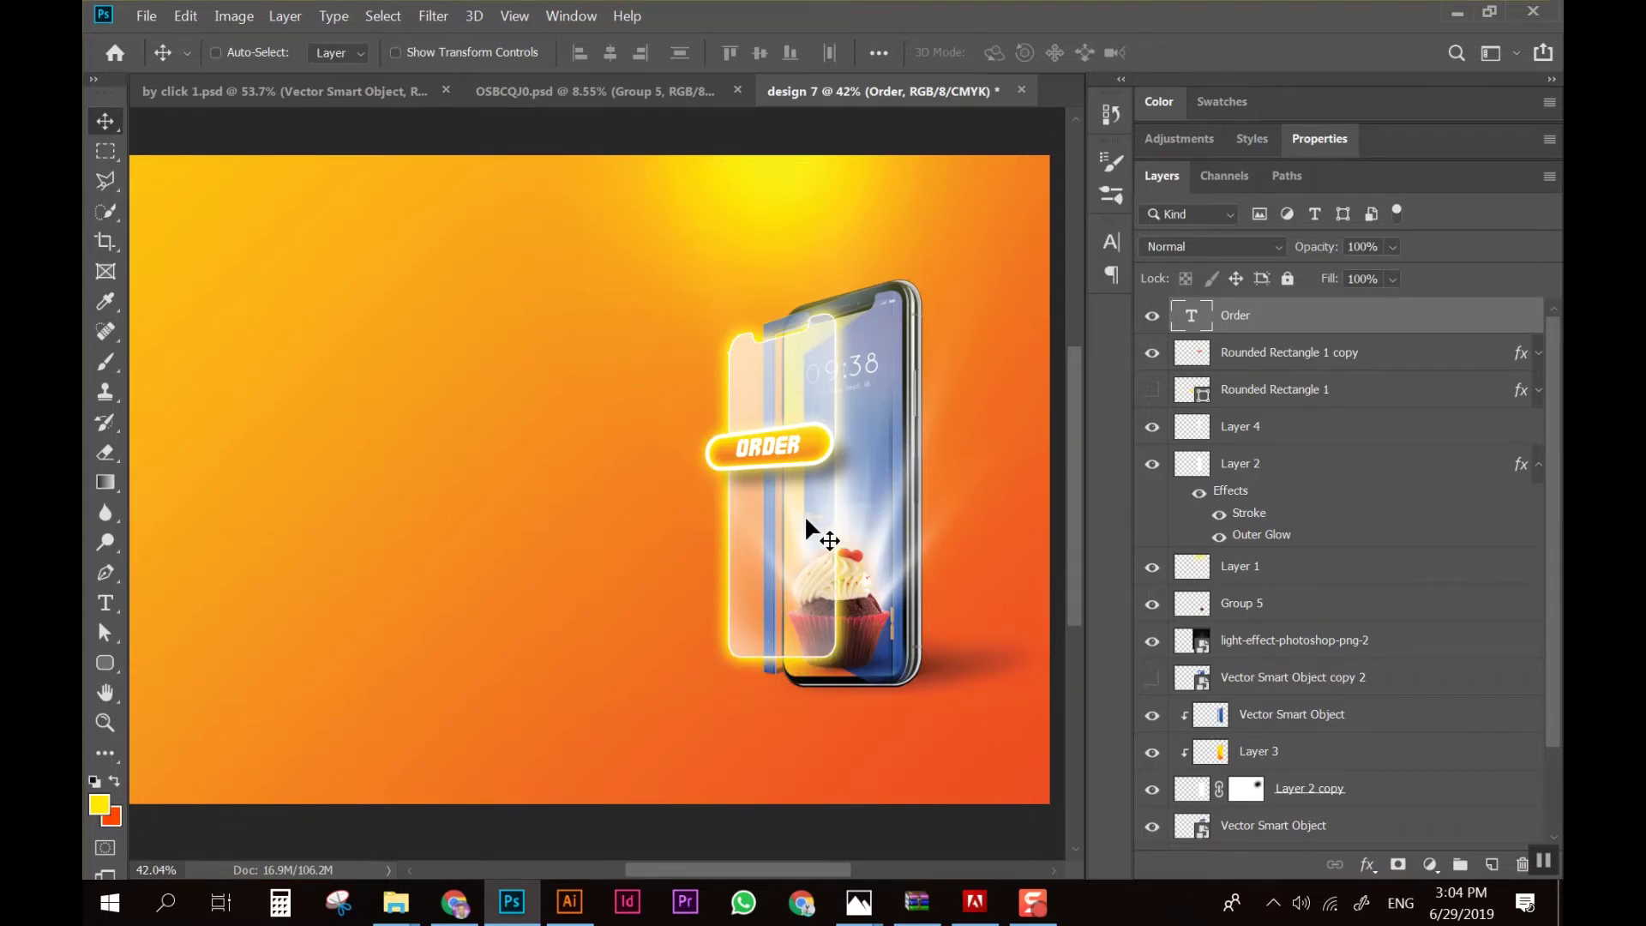
Bring the man image (Layer 2) from OSBCQJ0.psd into the design 7 ad
left_click(633, 92)
right_click(384, 403)
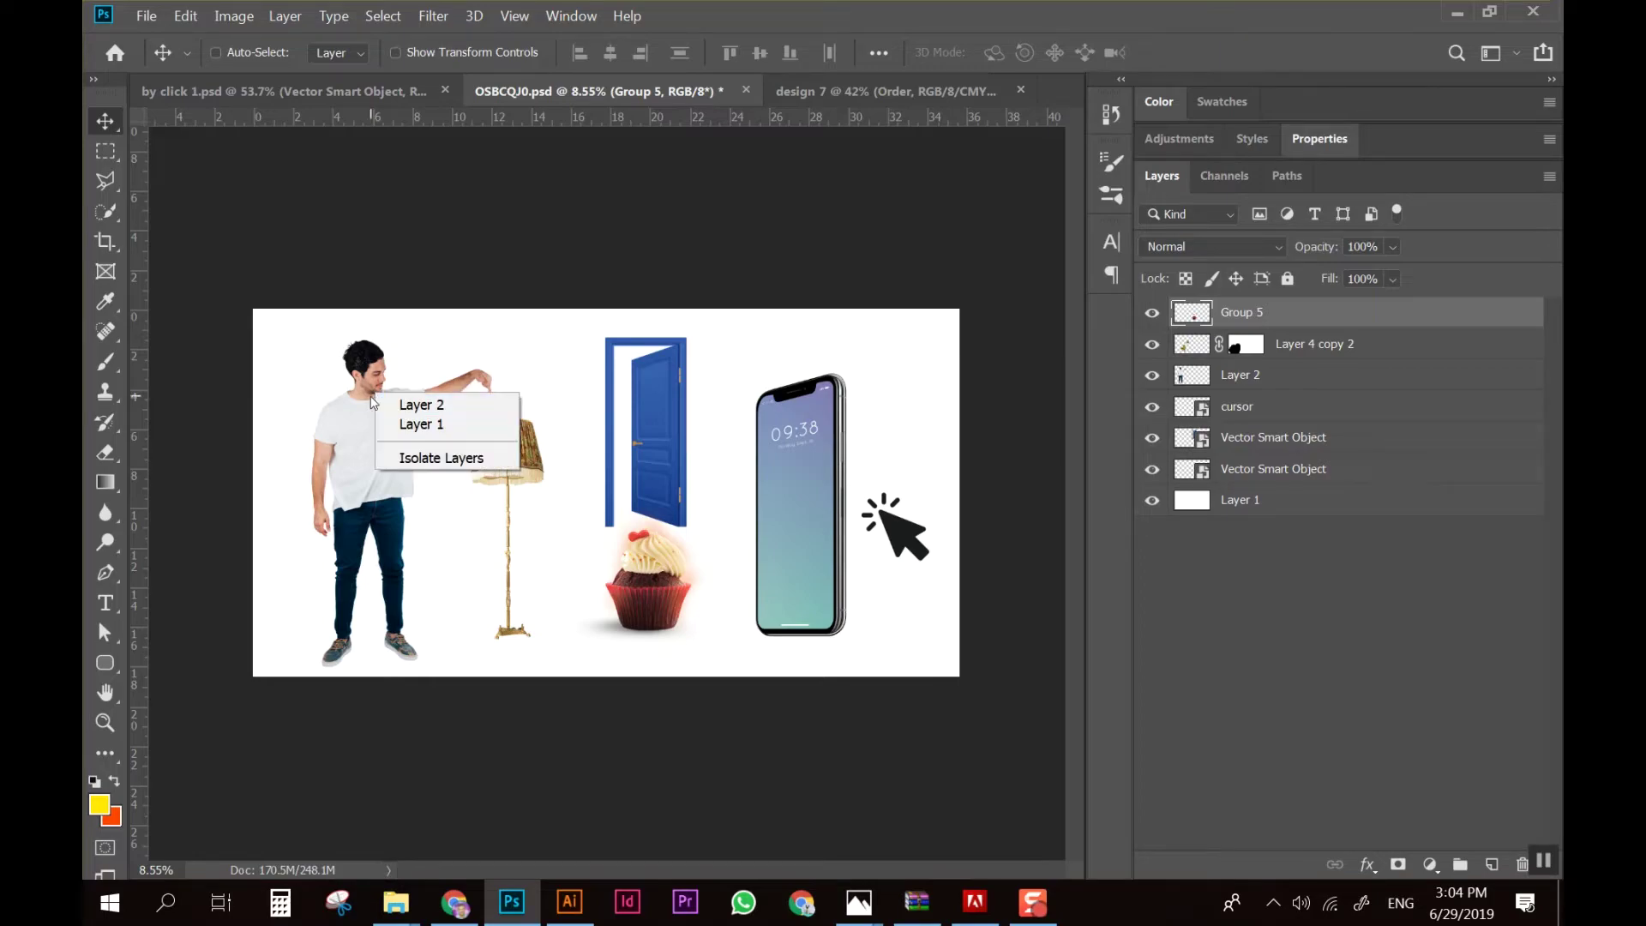
left_click(405, 426)
left_click_drag(488, 347, 722, 653)
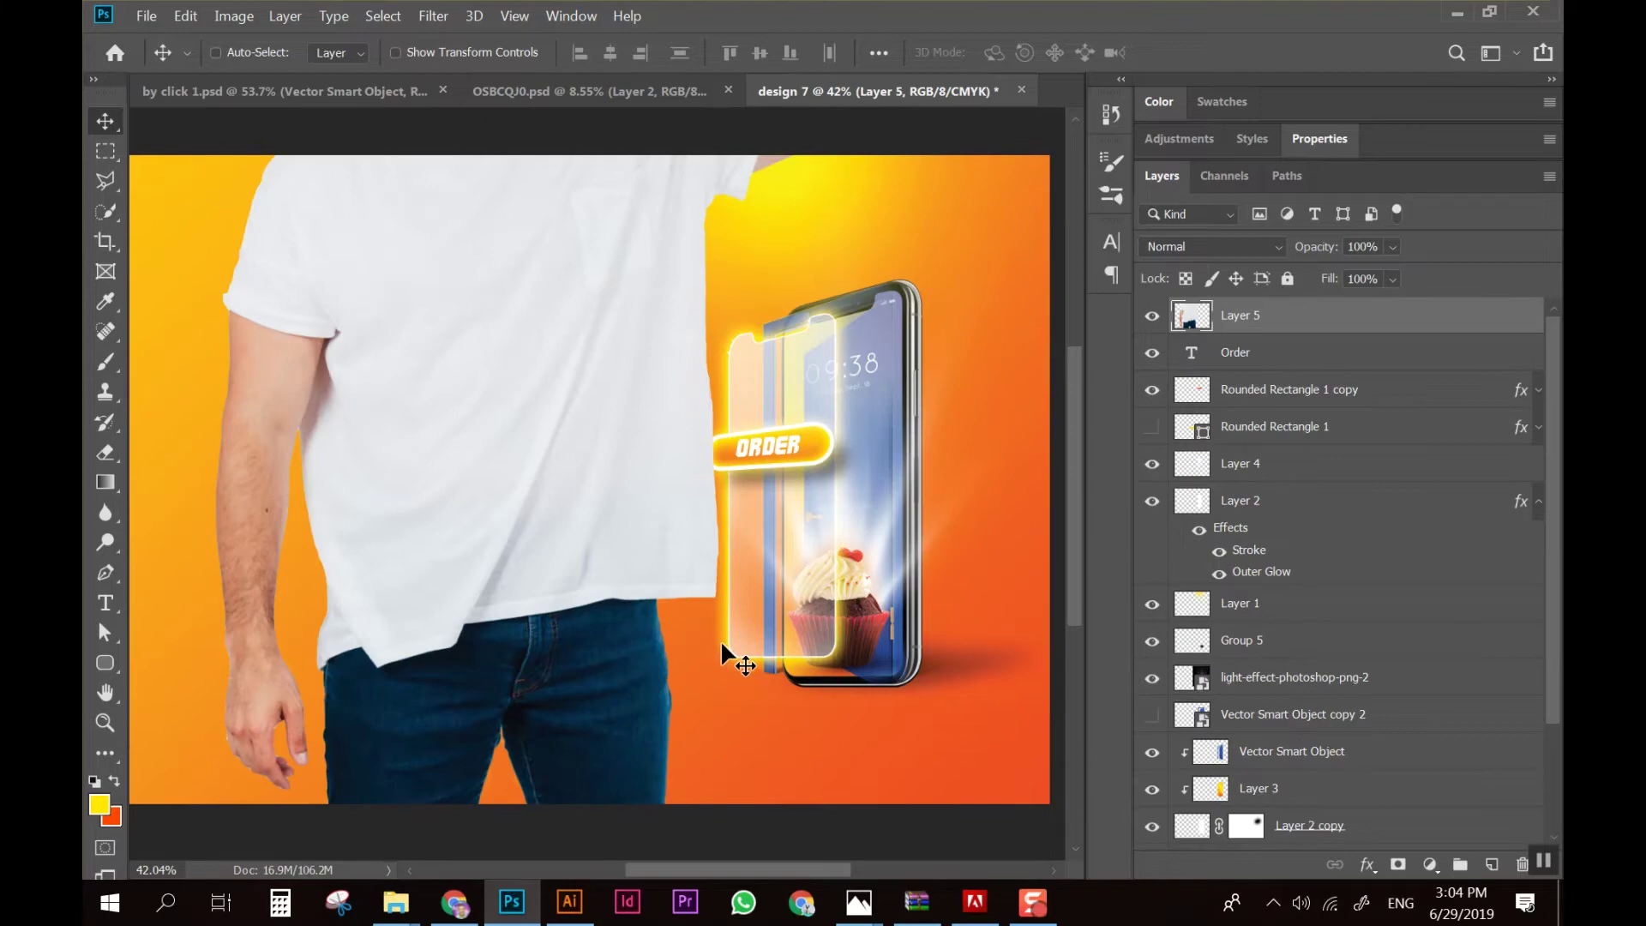
Shrink the man and place him beside the phone with his finger on ORDER
key("ctrl+0")
key("ctrl+t")
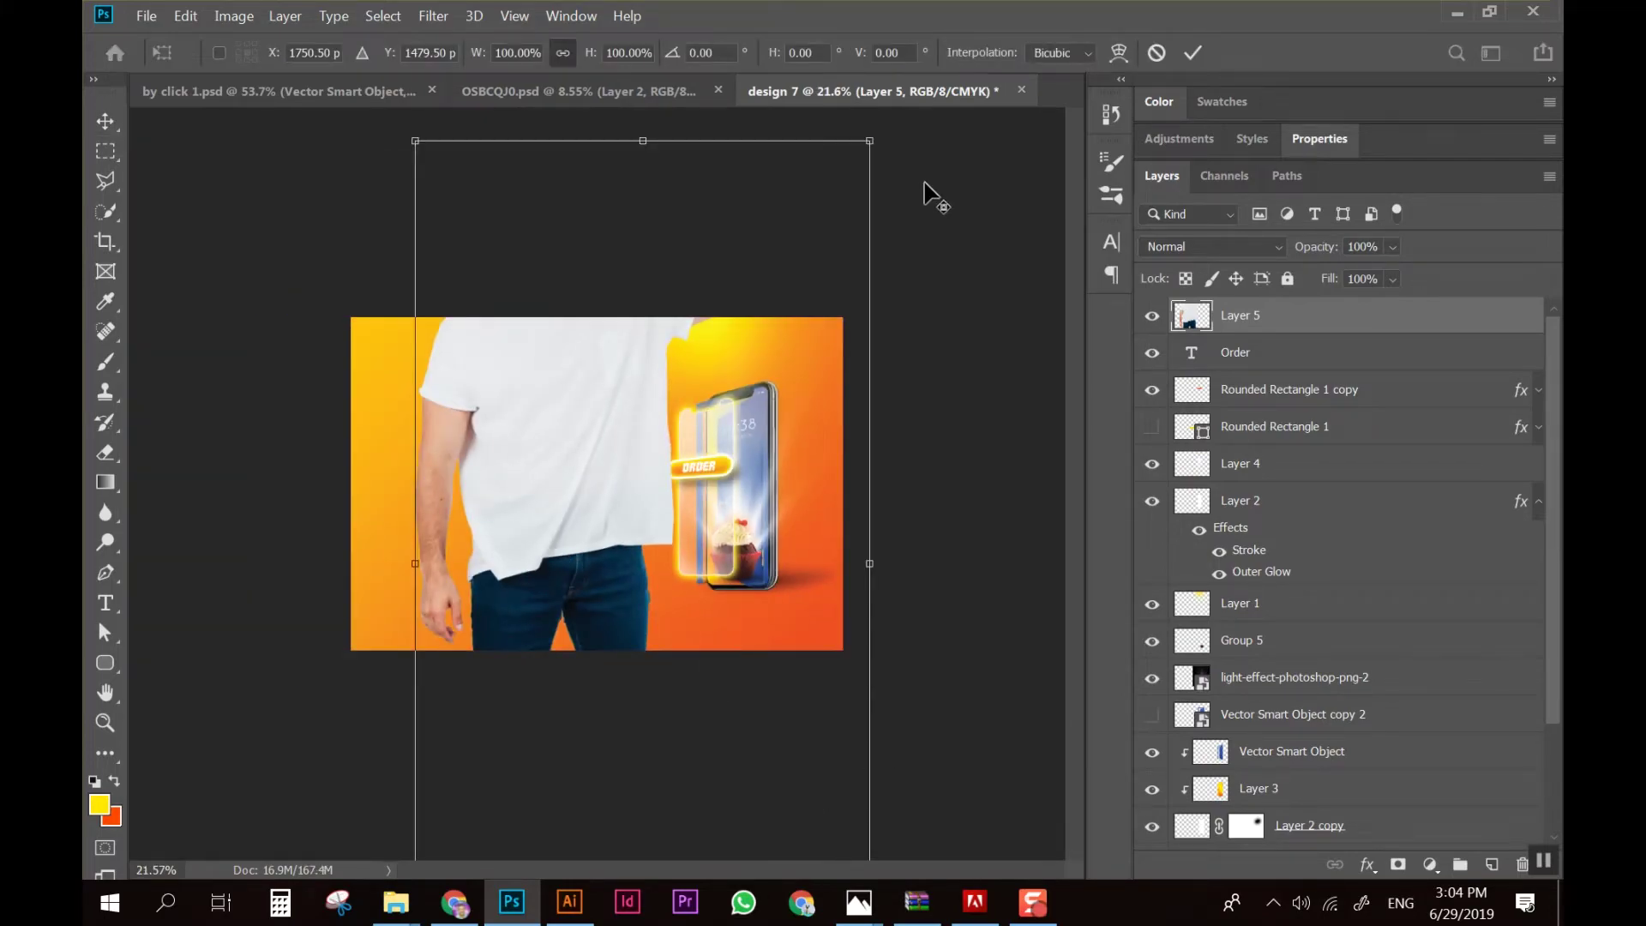
left_click_drag(870, 141, 693, 454)
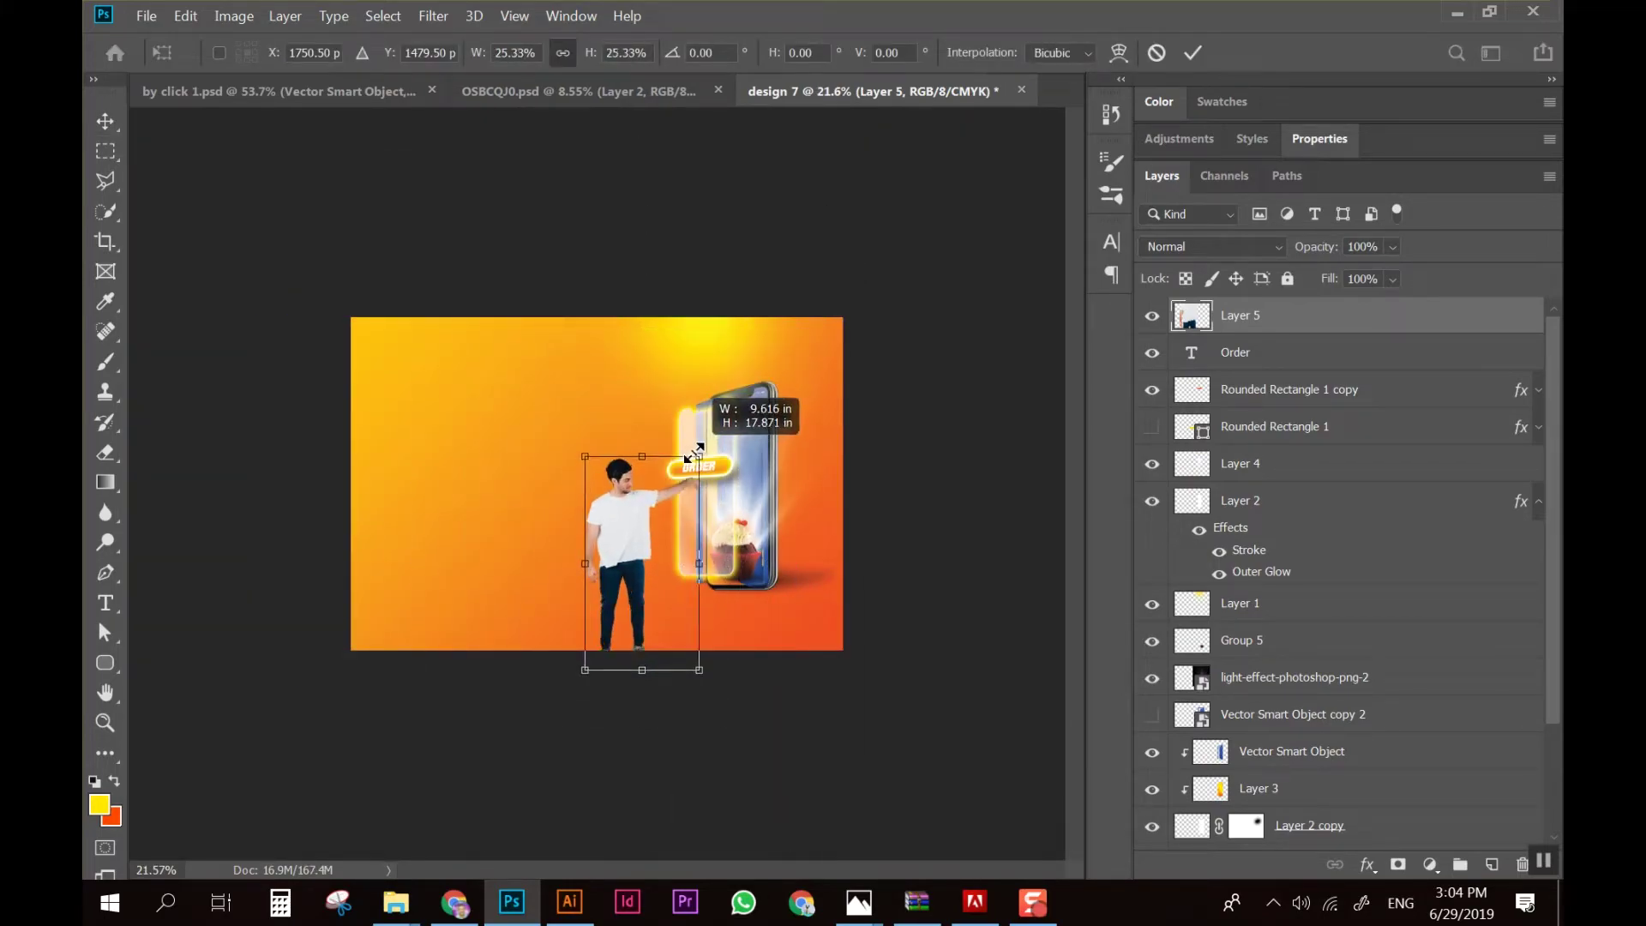
scroll(604, 495, "up", 3)
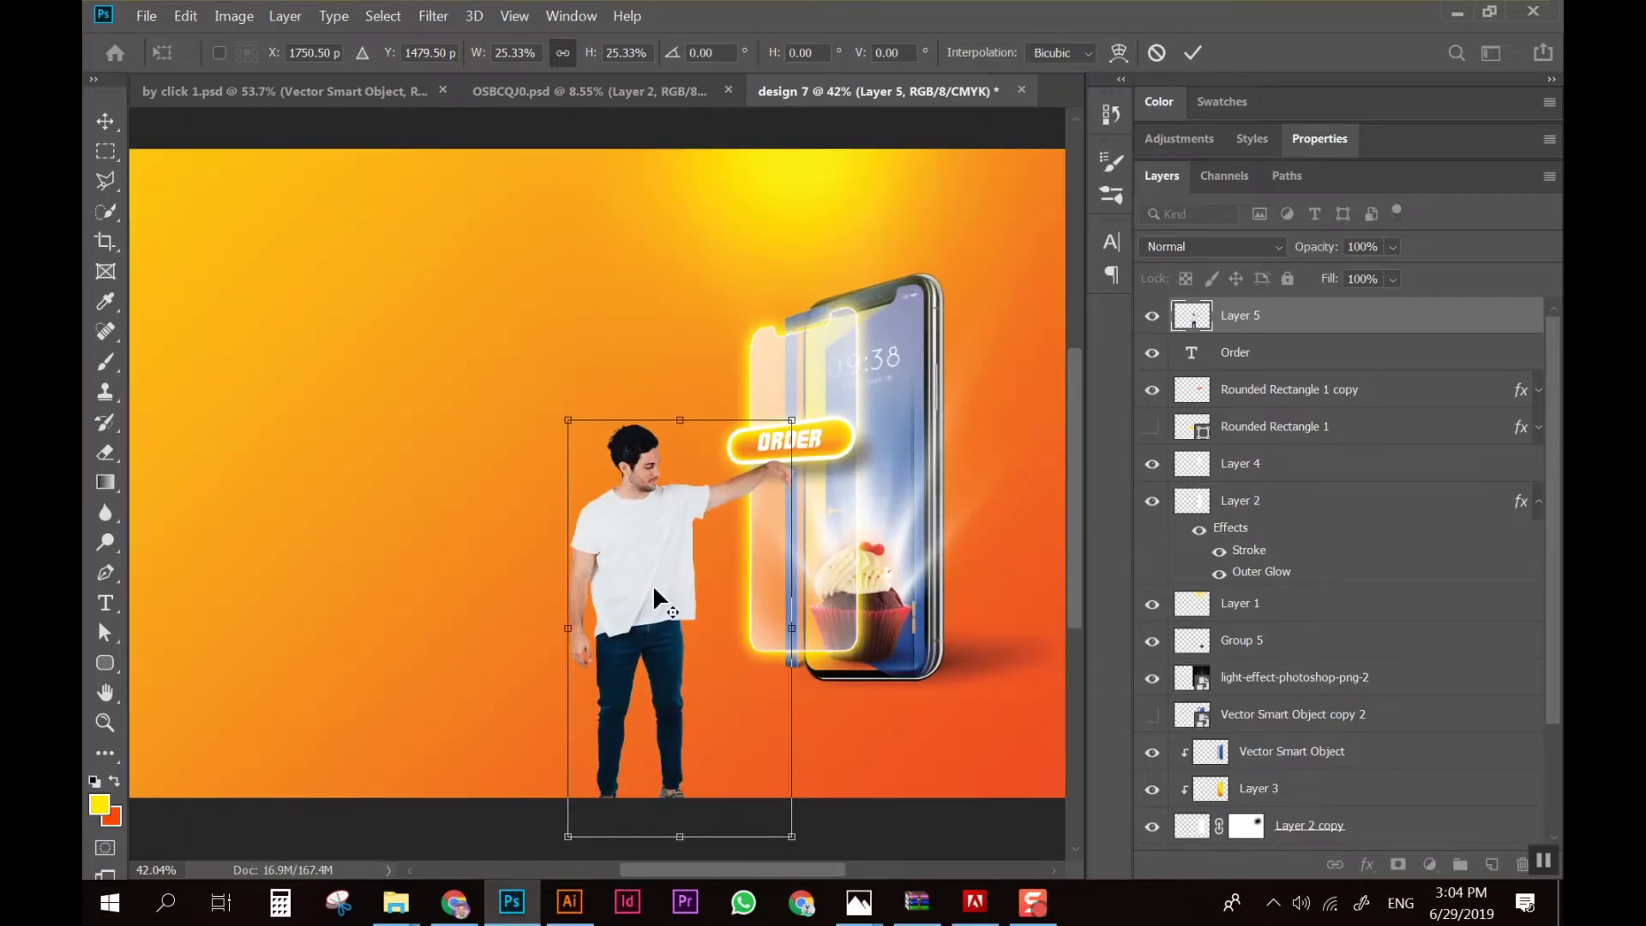
left_click_drag(654, 589, 651, 553)
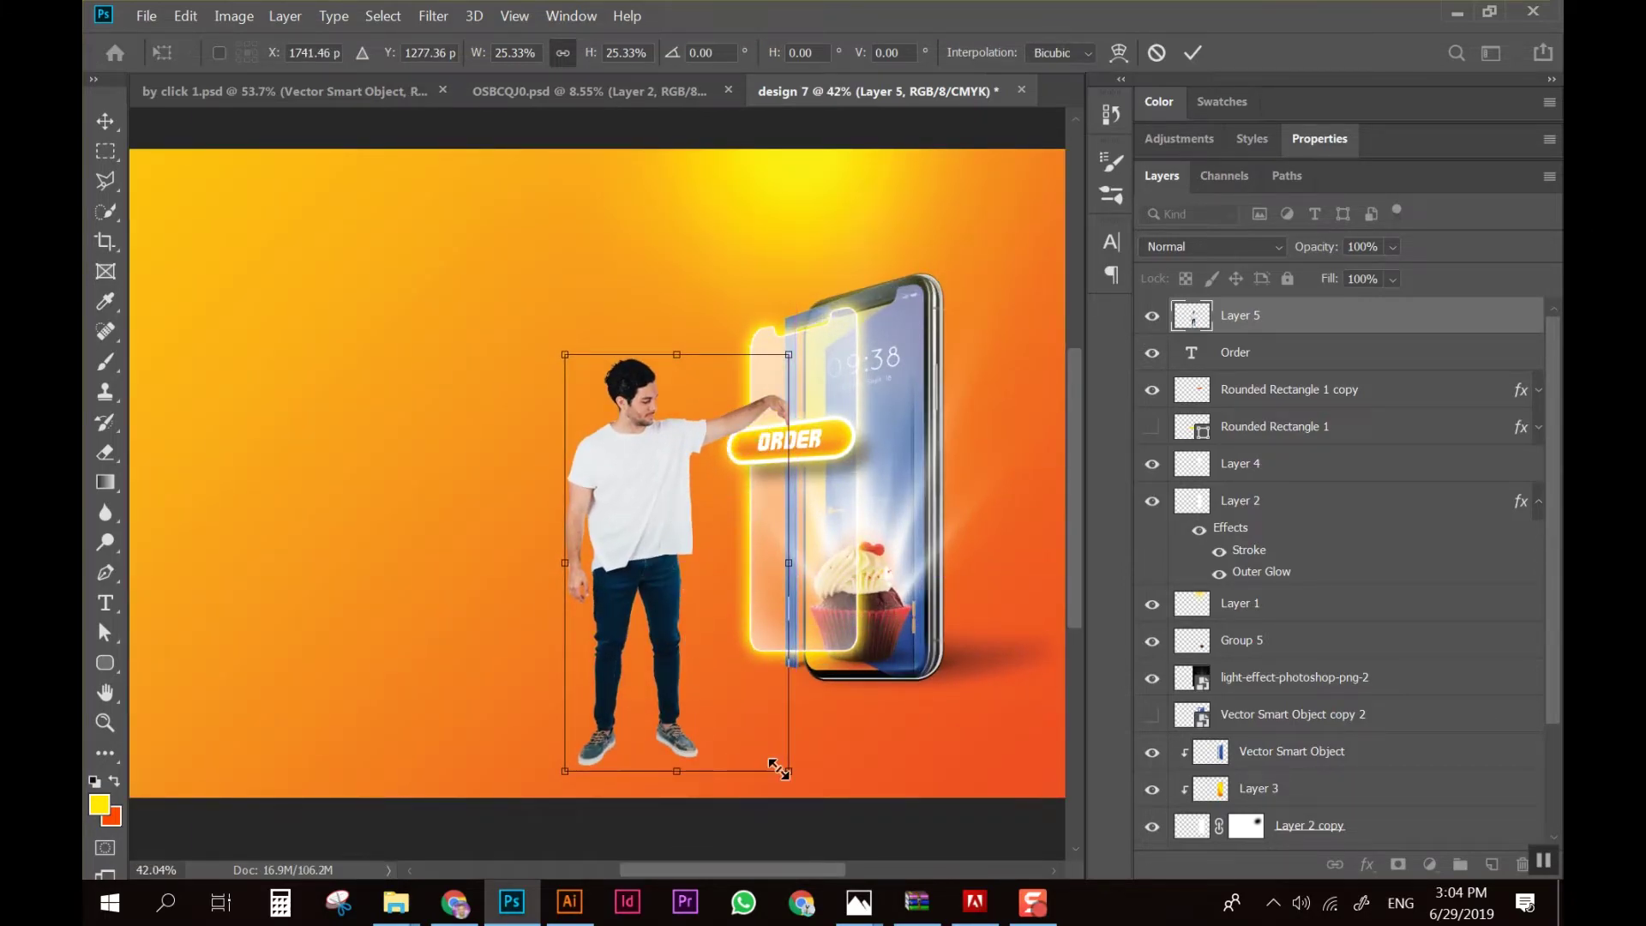
left_click_drag(778, 768, 727, 716)
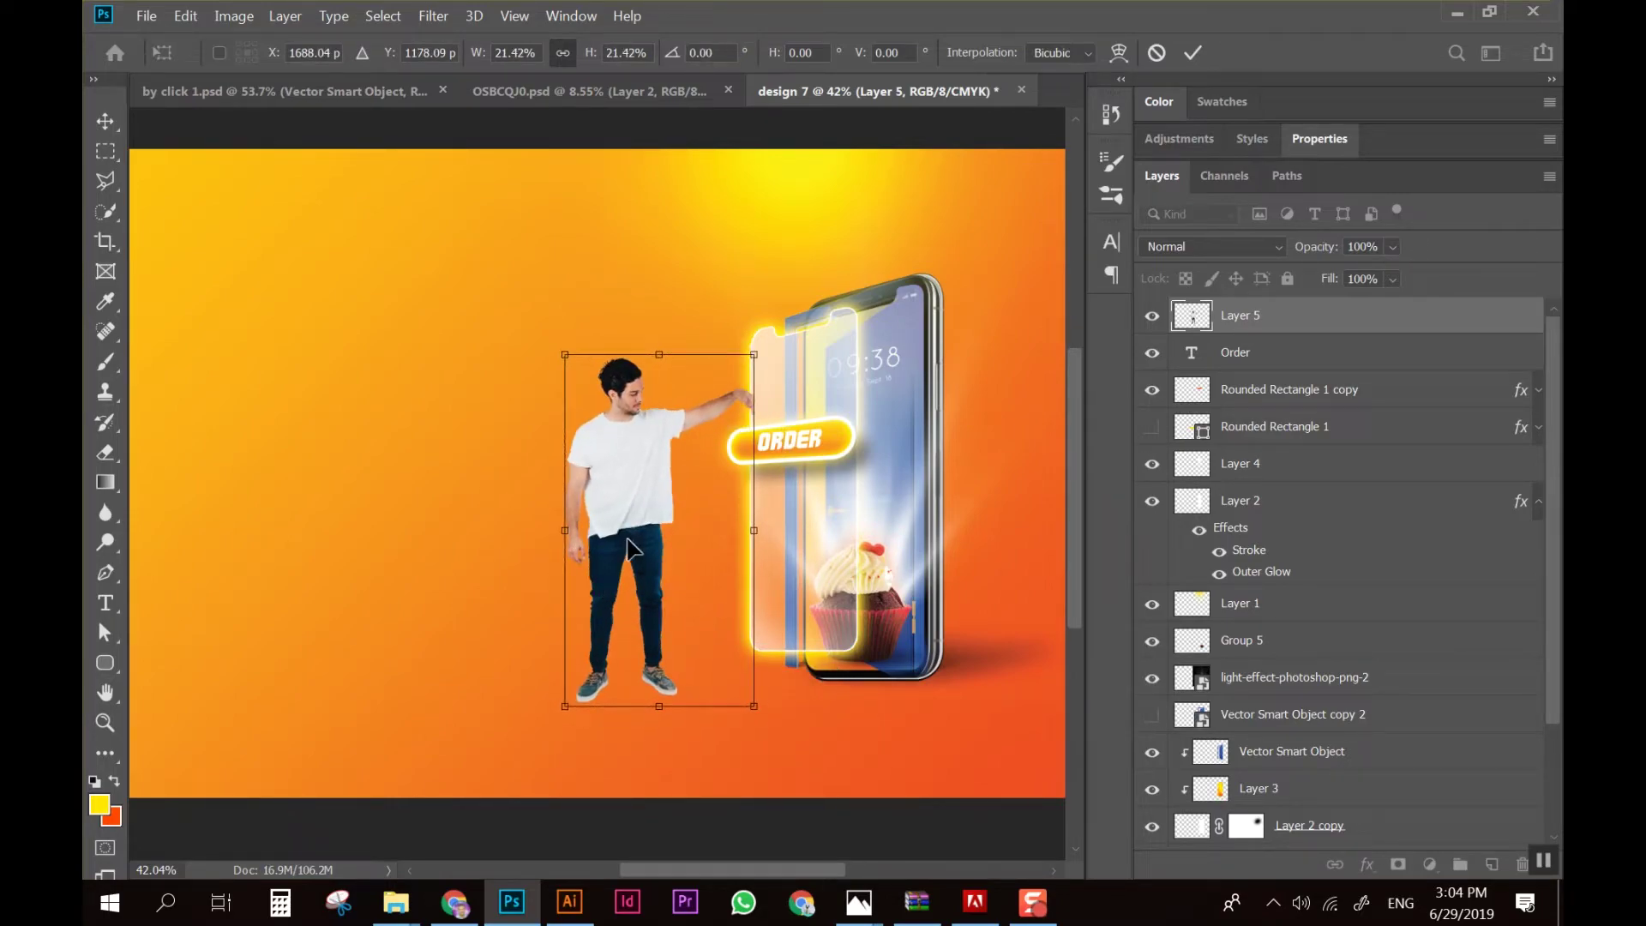
left_click_drag(632, 548, 647, 526)
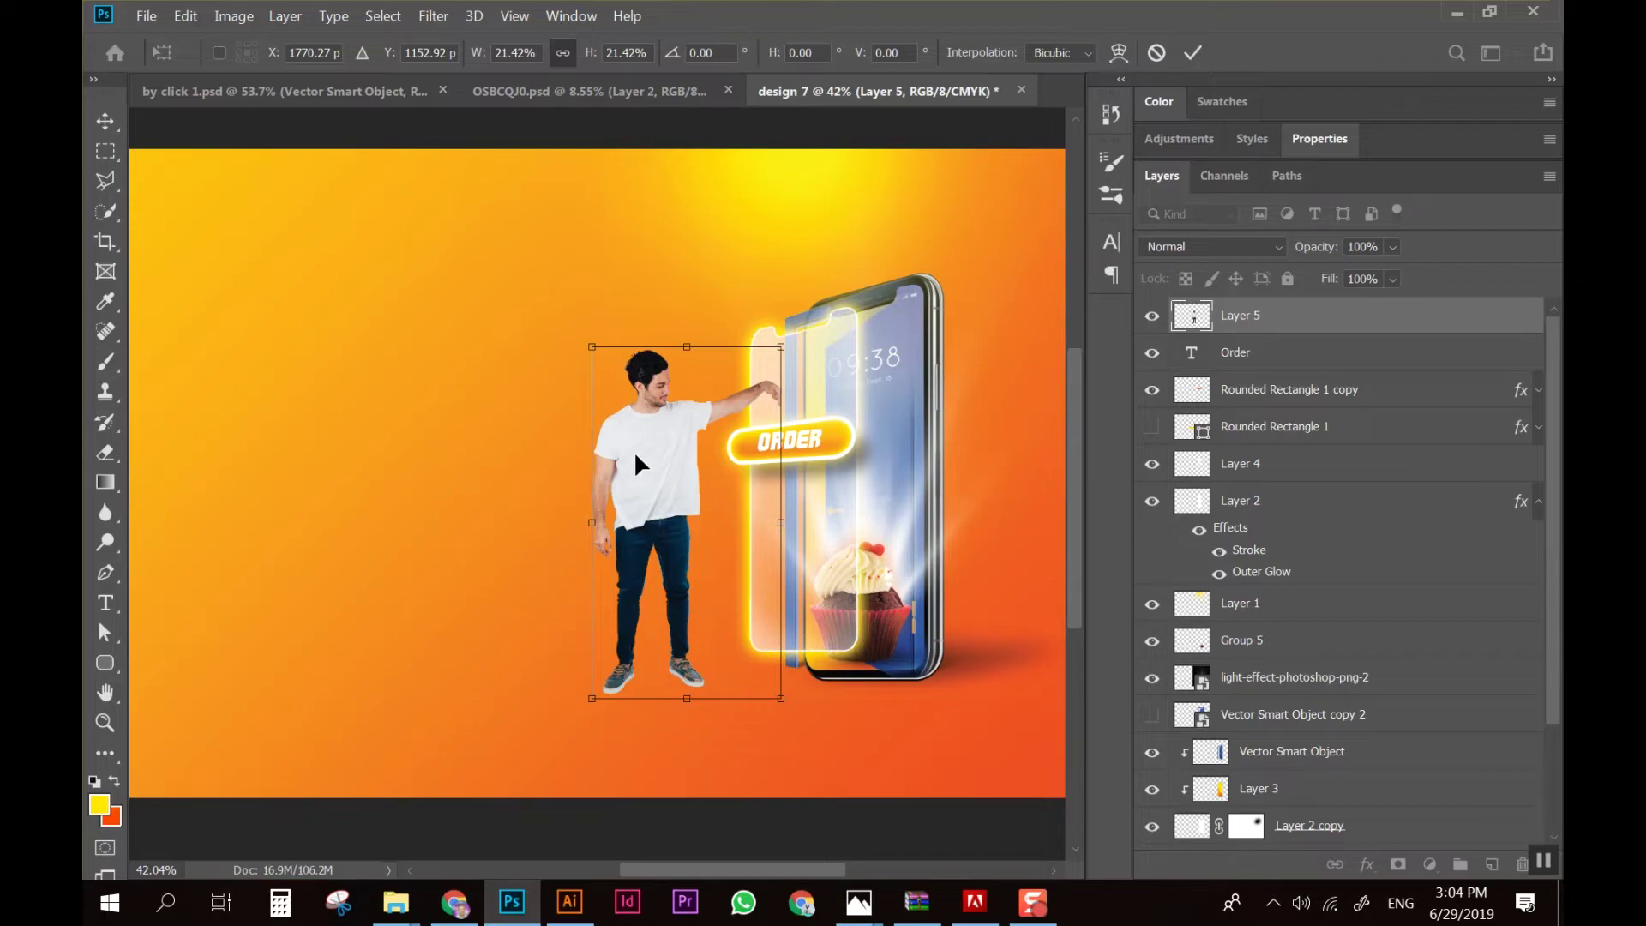
key("Return")
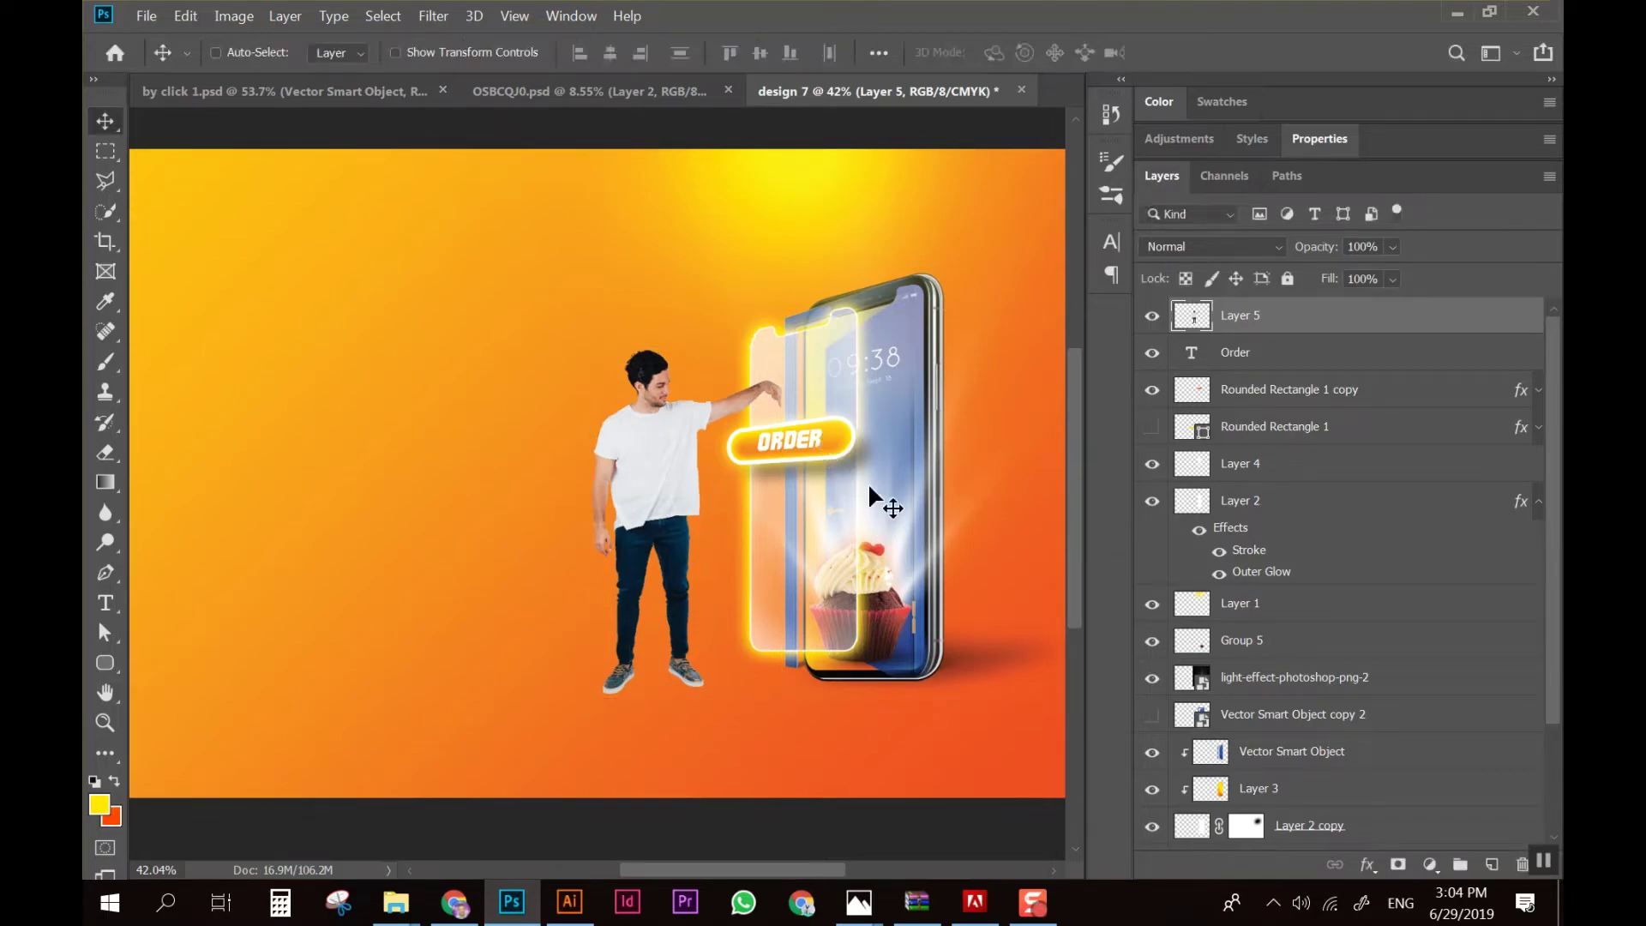
scroll(868, 482, "up", 2)
scroll(860, 483, "up", 1)
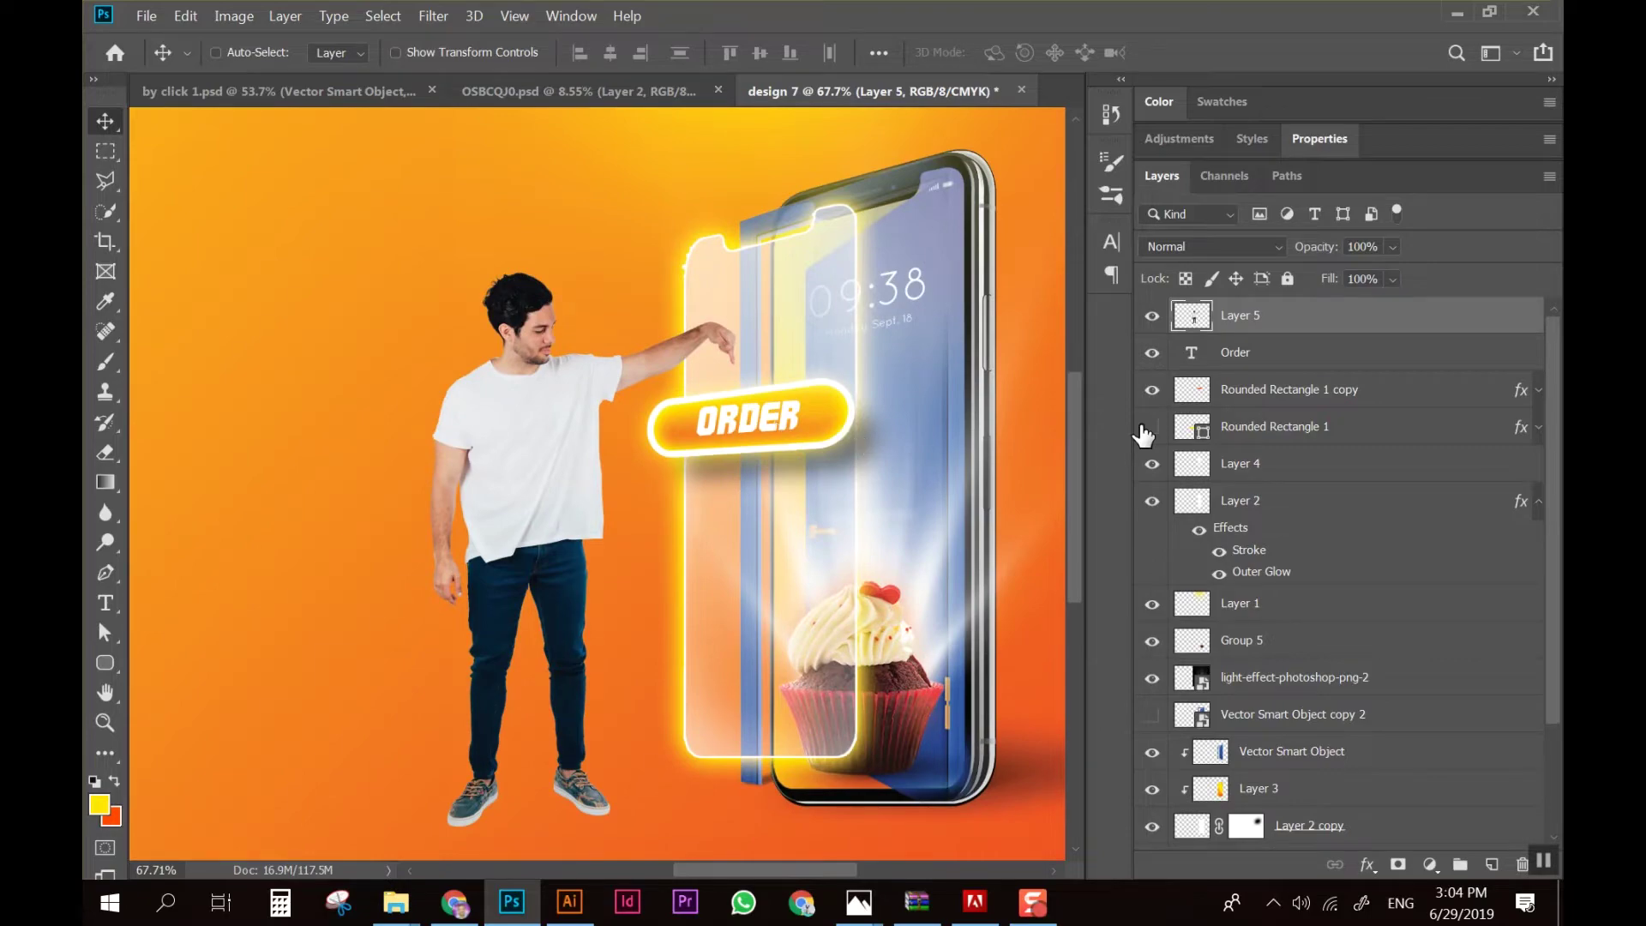
Move the ORDER text and its rounded button shape under the man's fingertip
left_click(1240, 354)
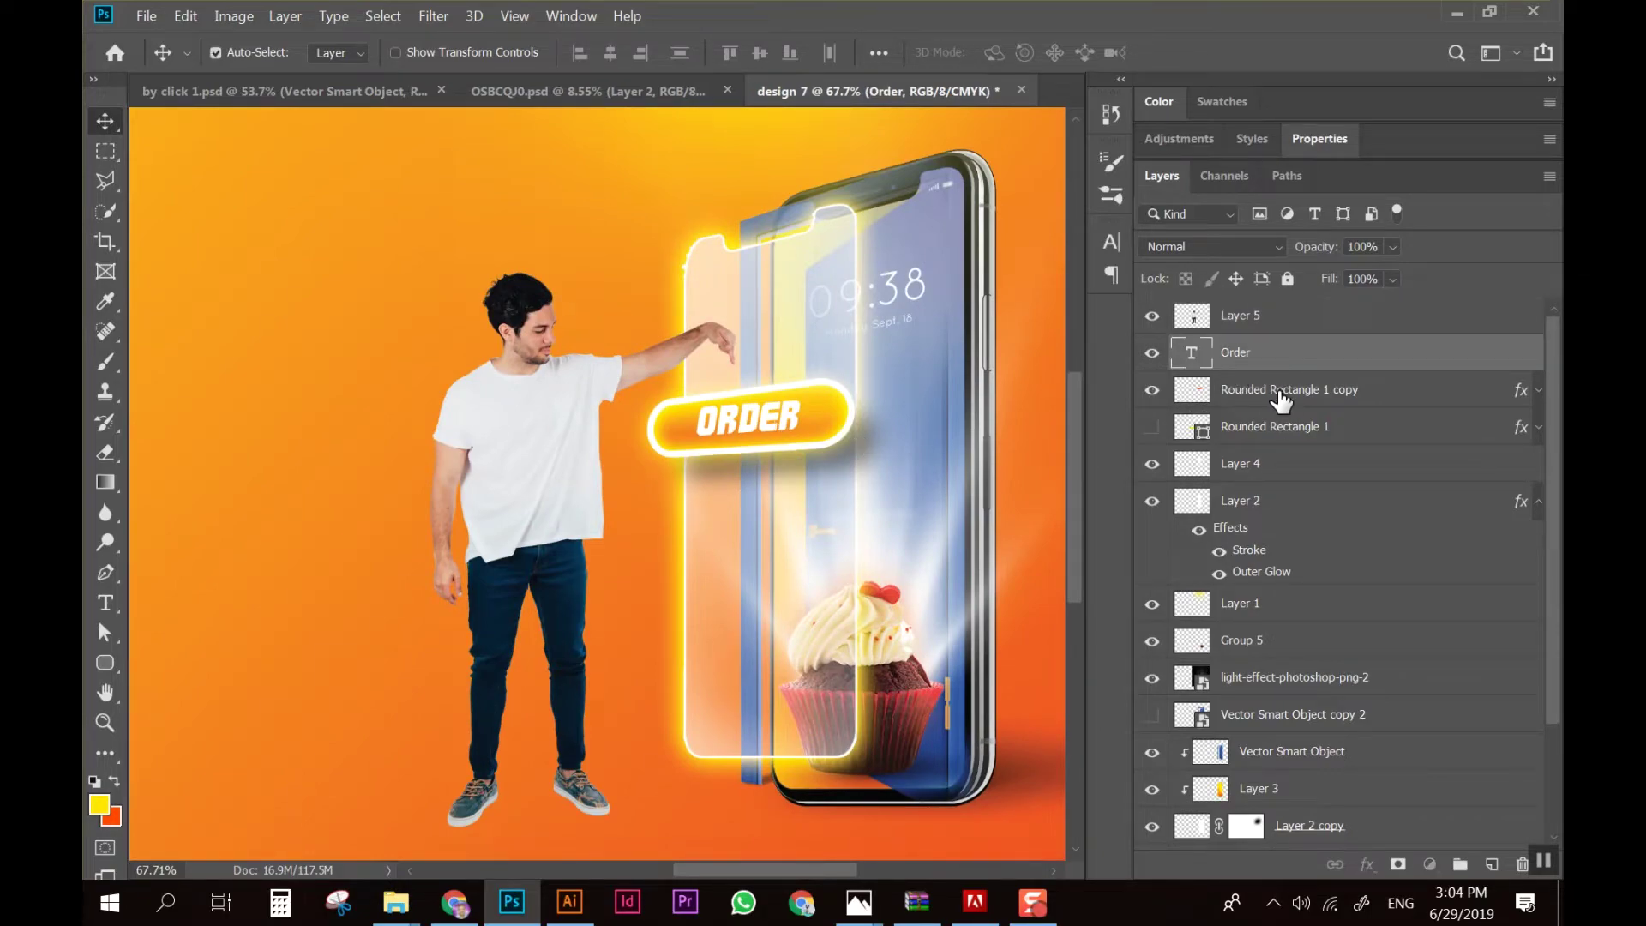
left_click(1281, 390, "shift")
scroll(855, 435, "down", 1)
left_click_drag(845, 471, 854, 449)
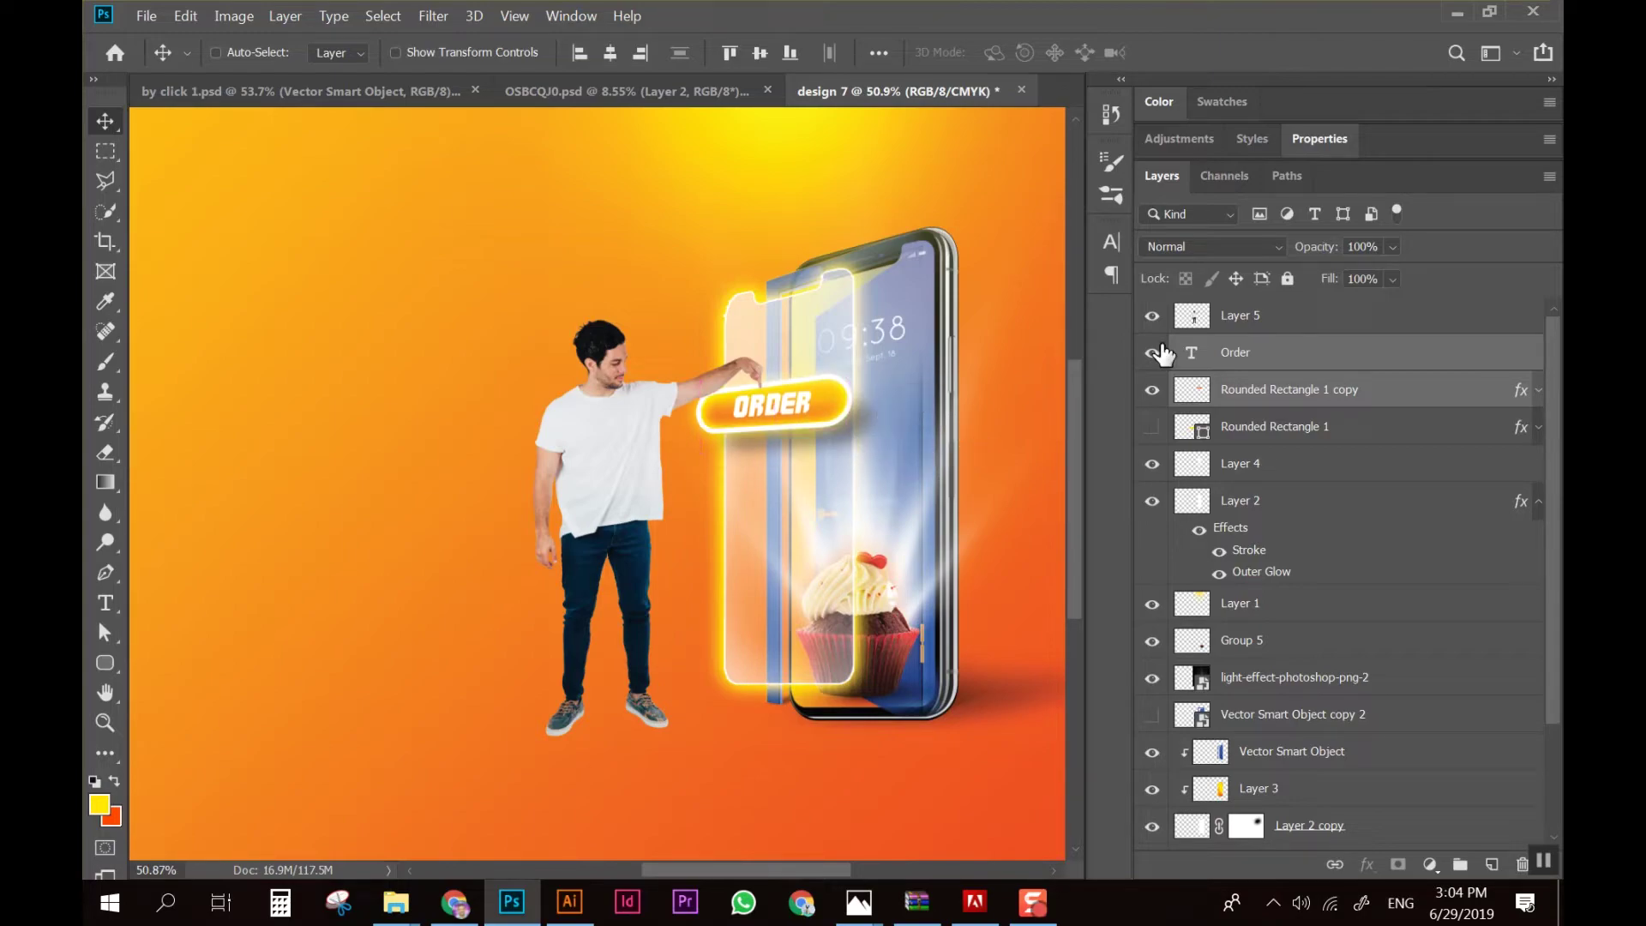
Duplicate the man's Layer 5 as Layer 5 copy
left_click(1299, 321)
scroll(562, 540, "up", 1)
scroll(562, 540, "up", 1)
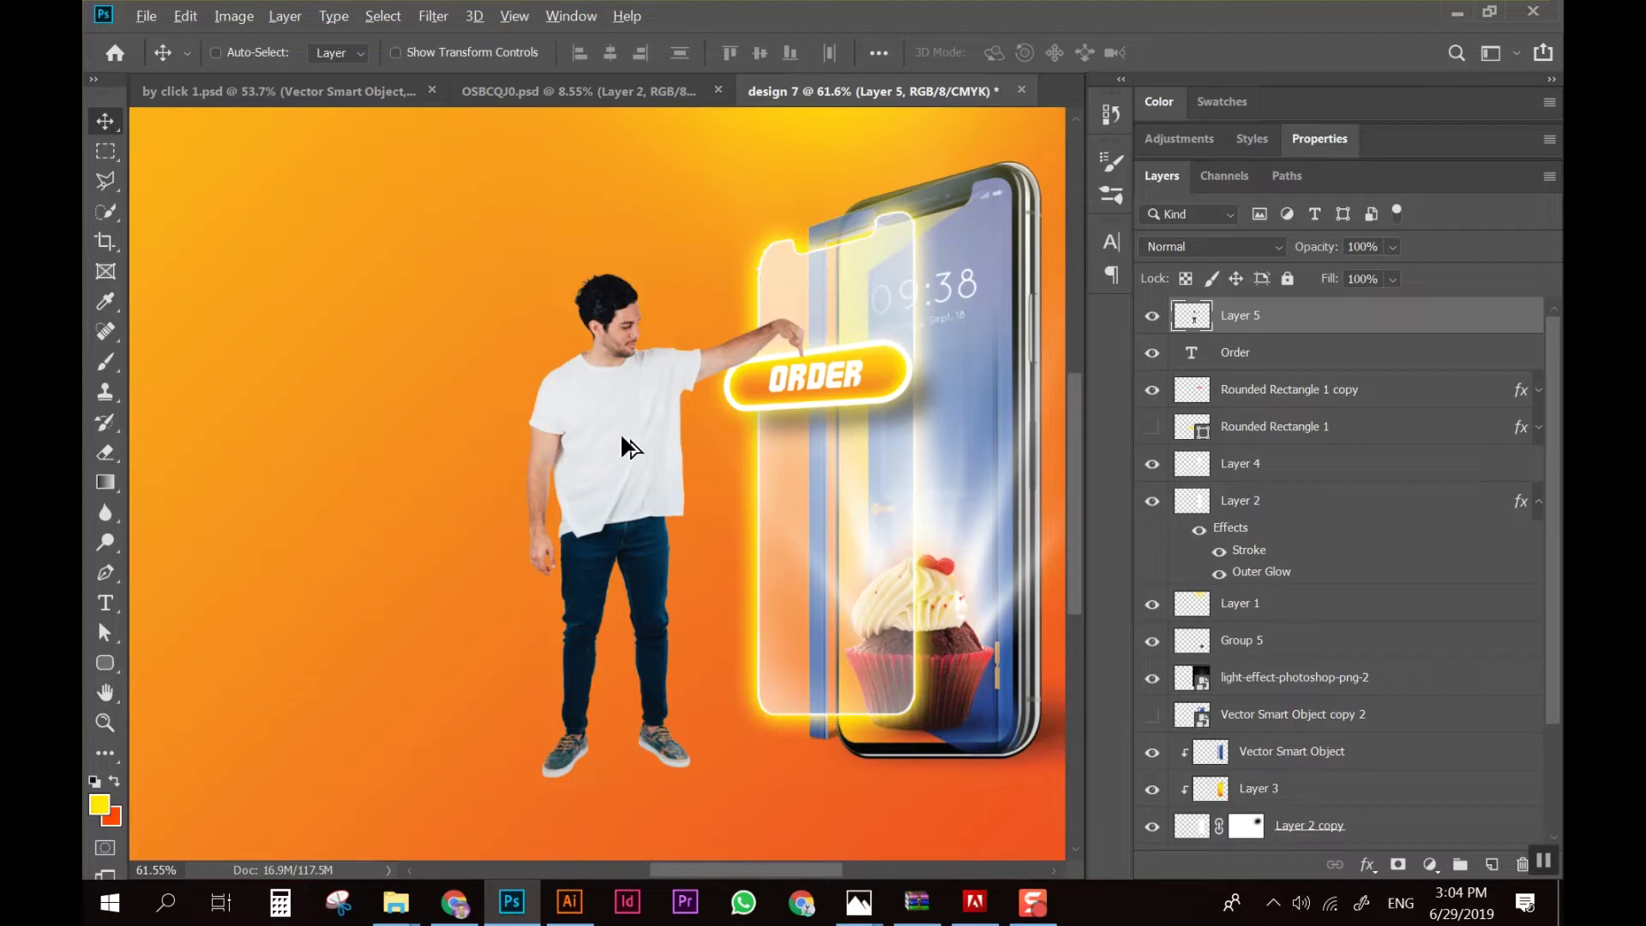
scroll(620, 432, "up", 1)
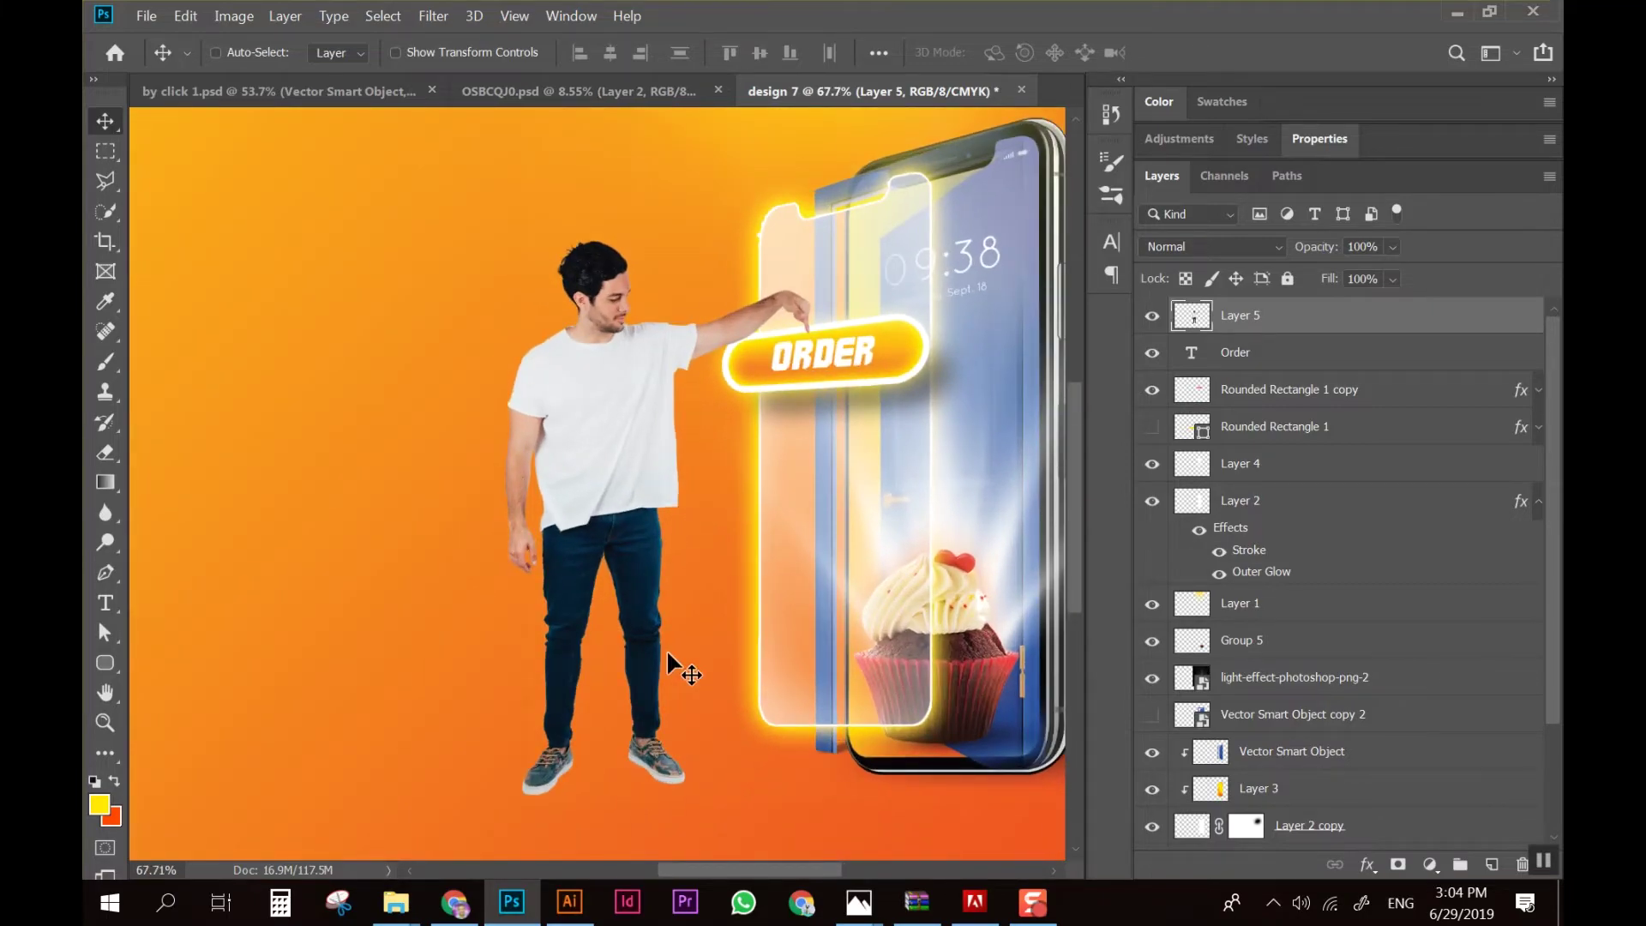
scroll(708, 536, "down", 3)
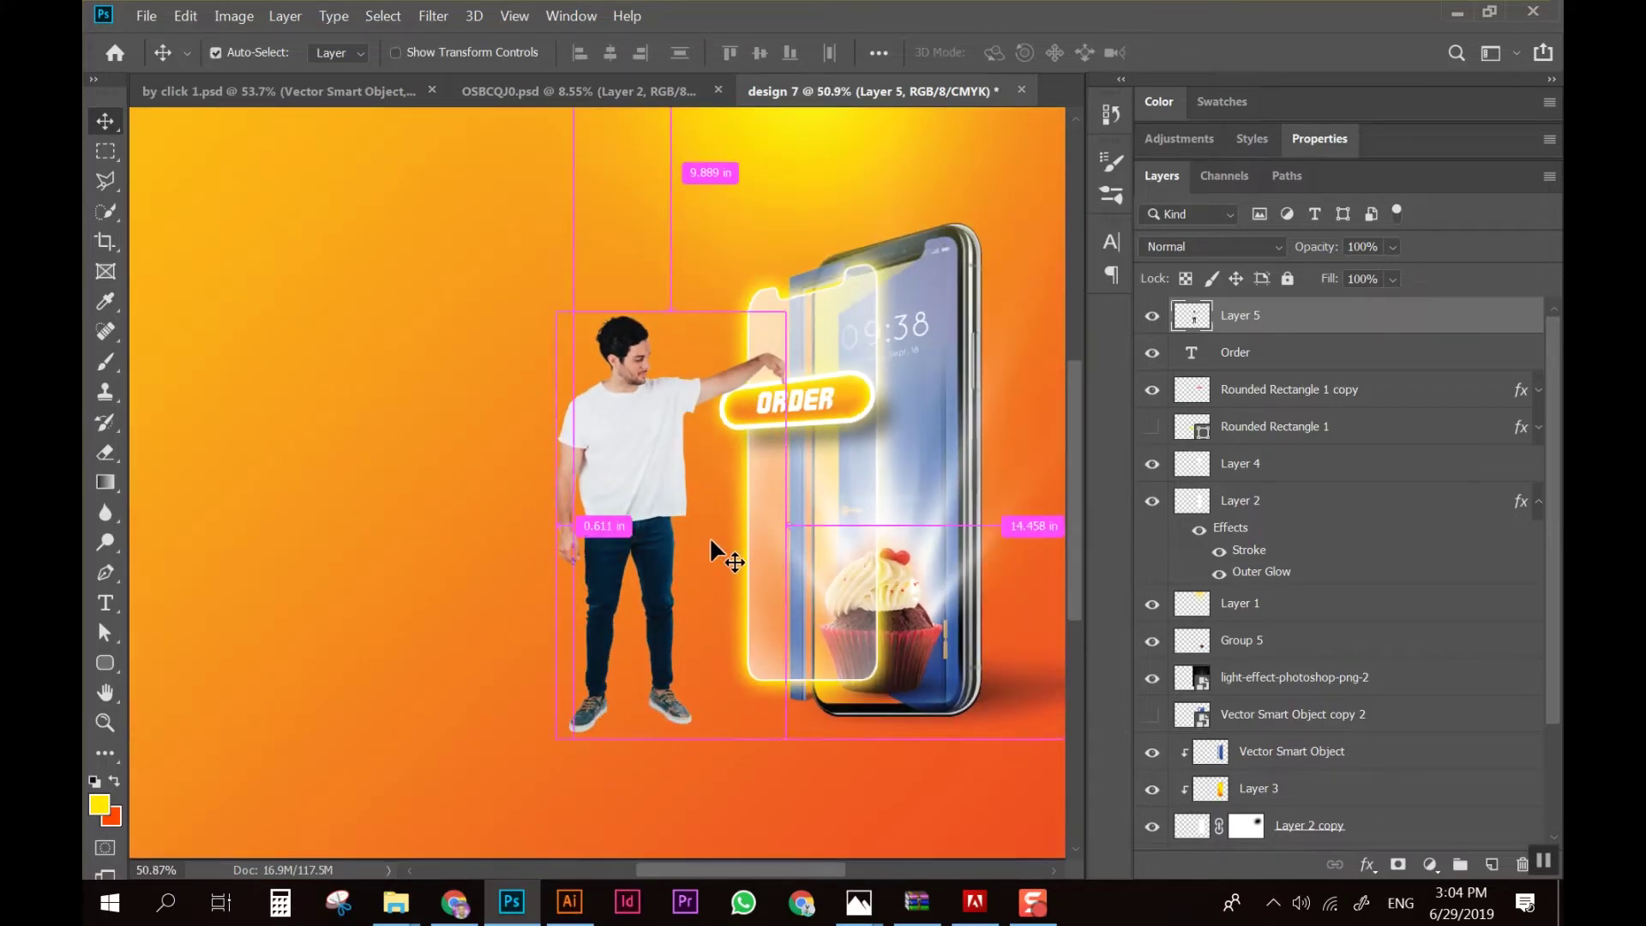
left_click_drag(708, 537, 919, 516)
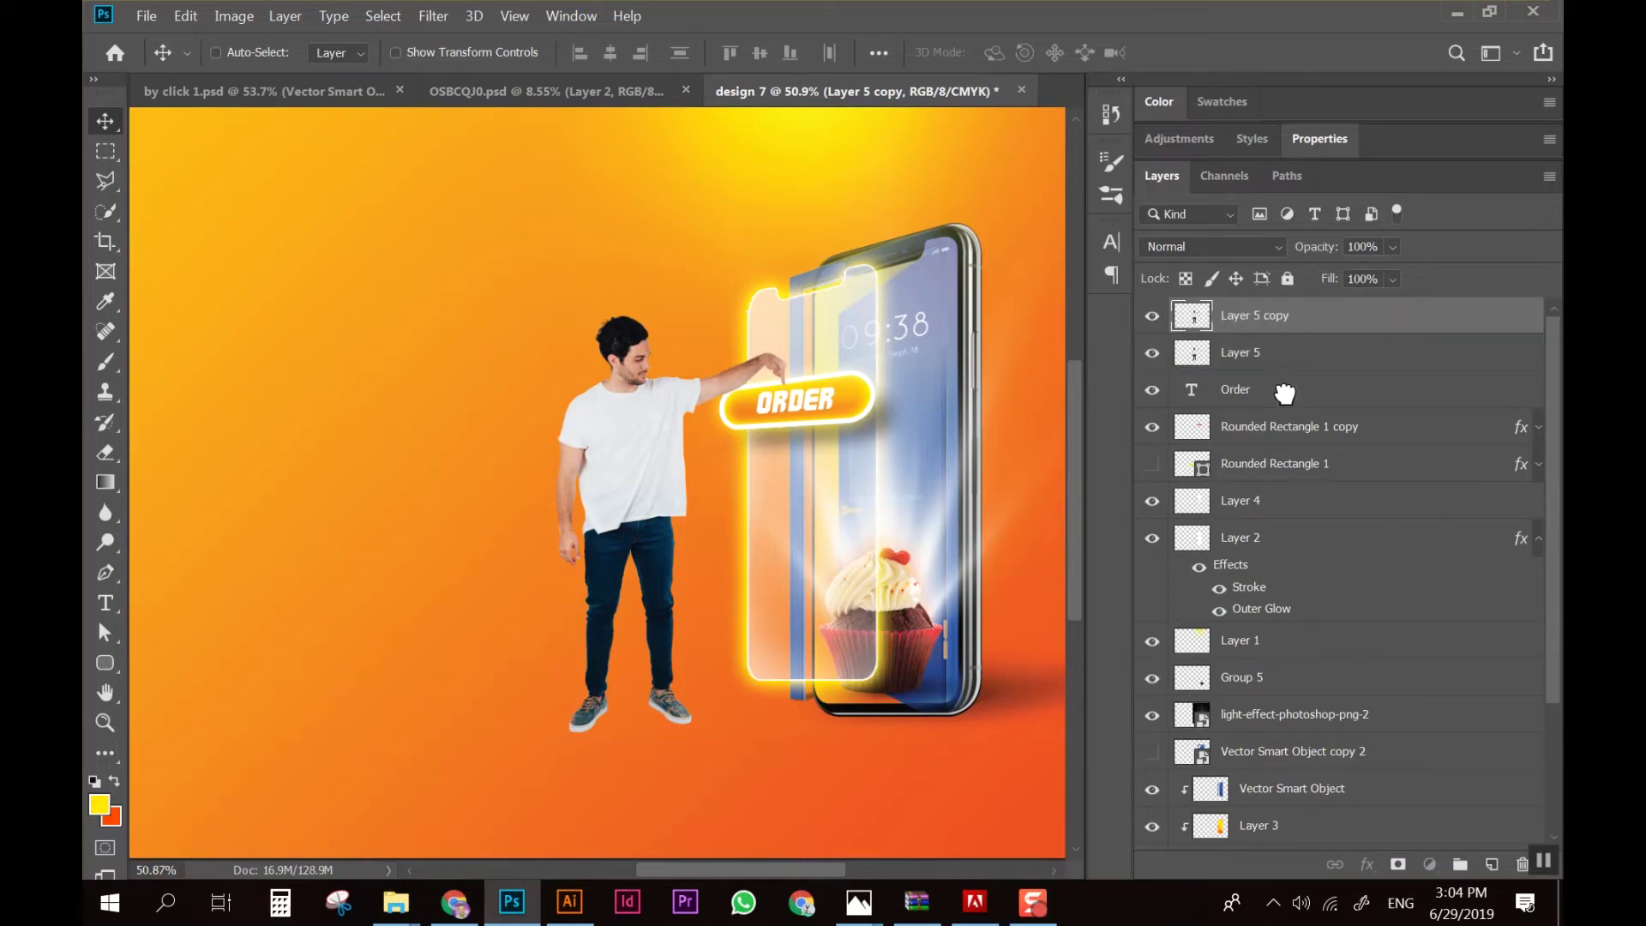
Put Layer 5 copy beneath Layer 5, give it a black Color Overlay, and rasterize the style
left_click_drag(1284, 392, 1281, 367)
double_click(1321, 367)
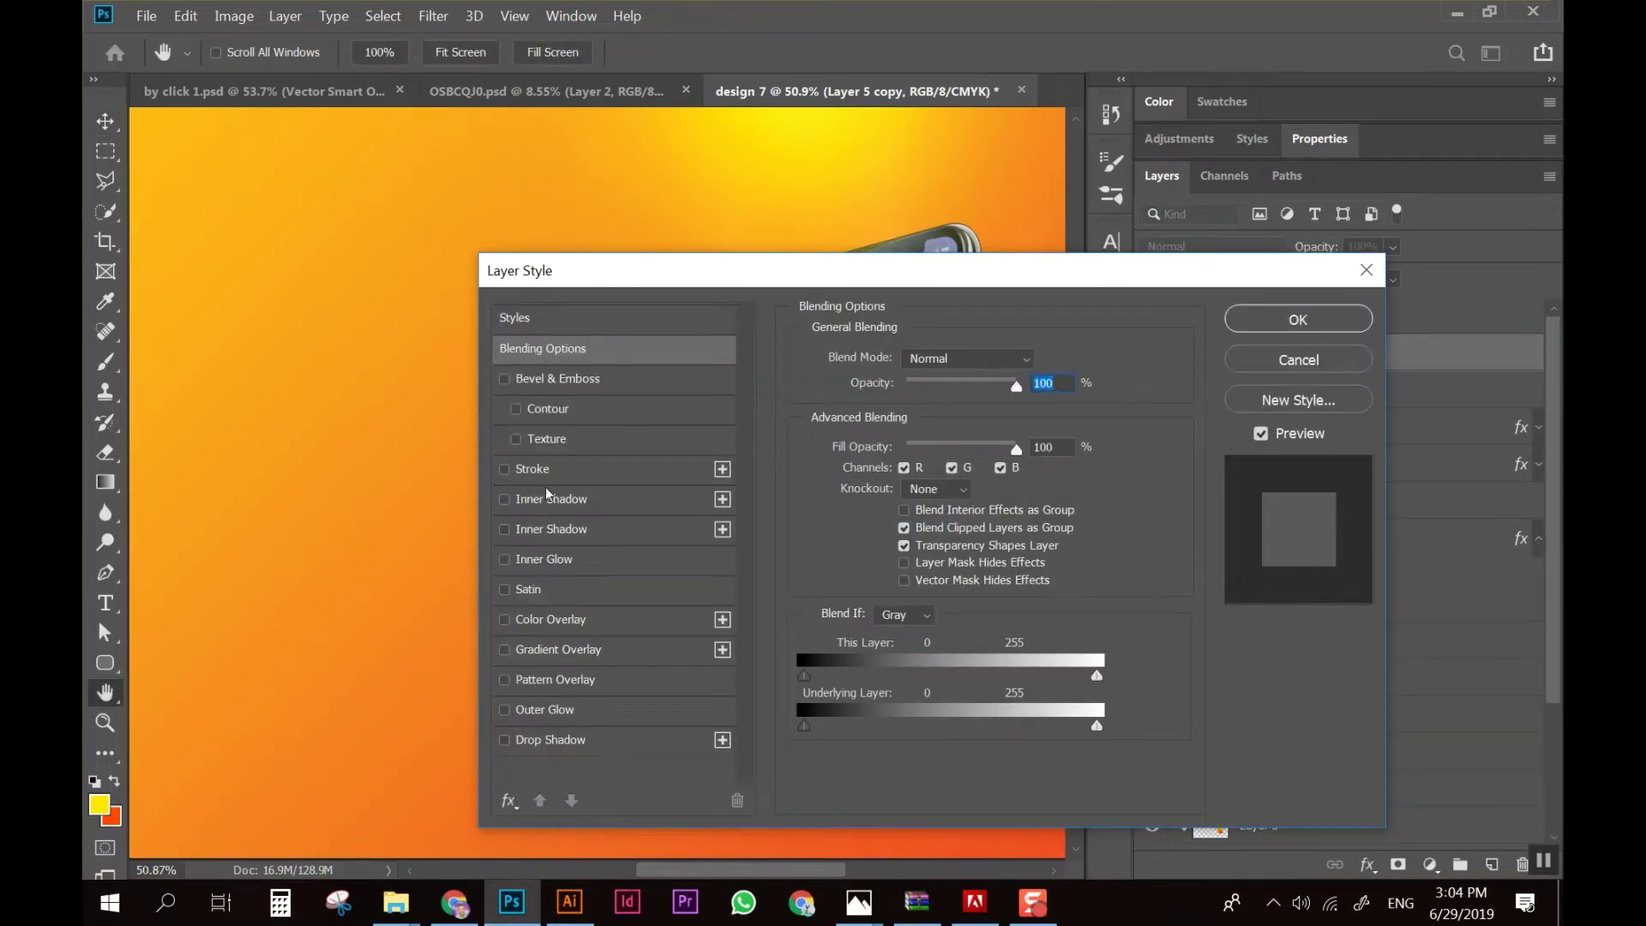
left_click(551, 621)
left_click(1329, 319)
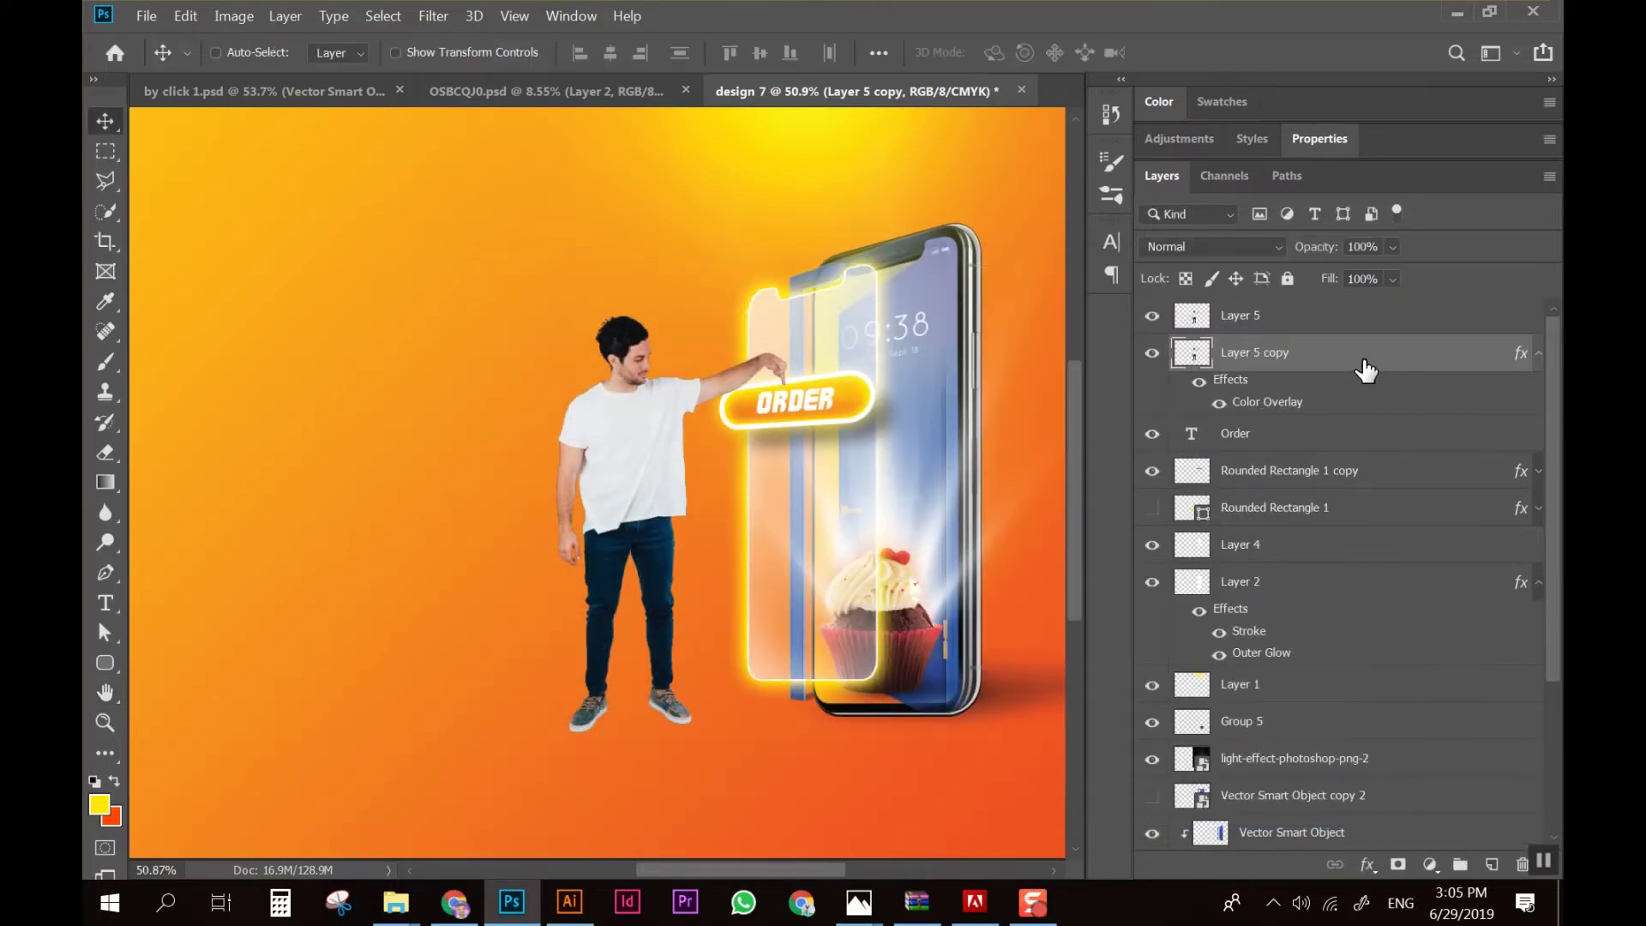
right_click(1405, 361)
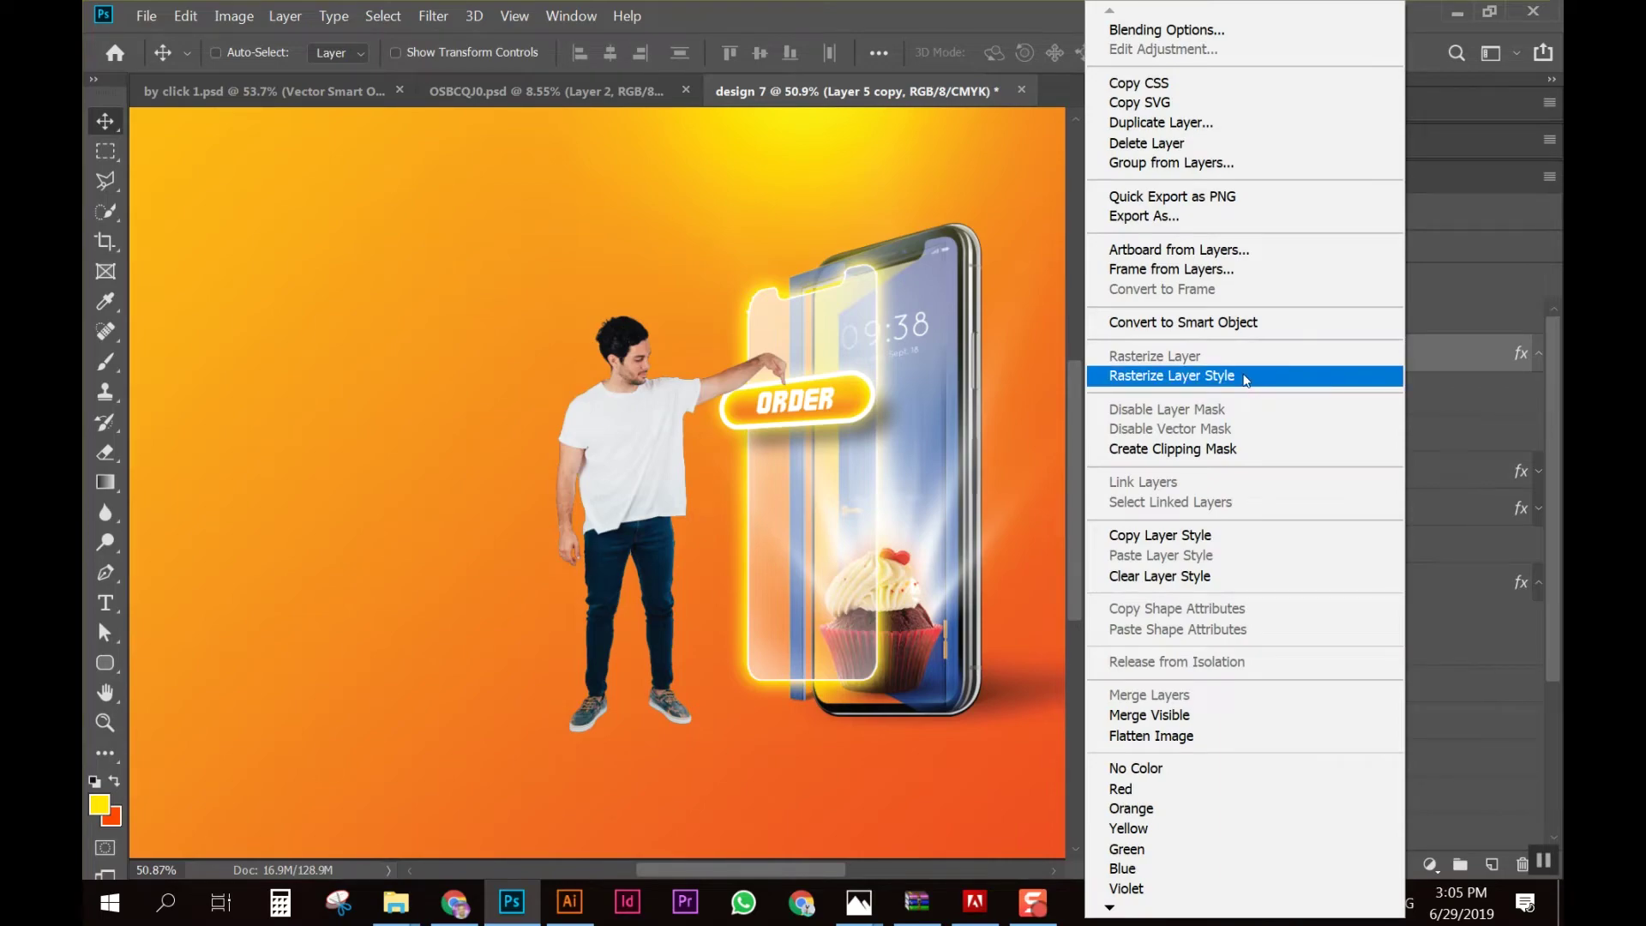
left_click(1246, 377)
Skew and flatten the black silhouette onto the floor from the man's feet
key("ctrl+t")
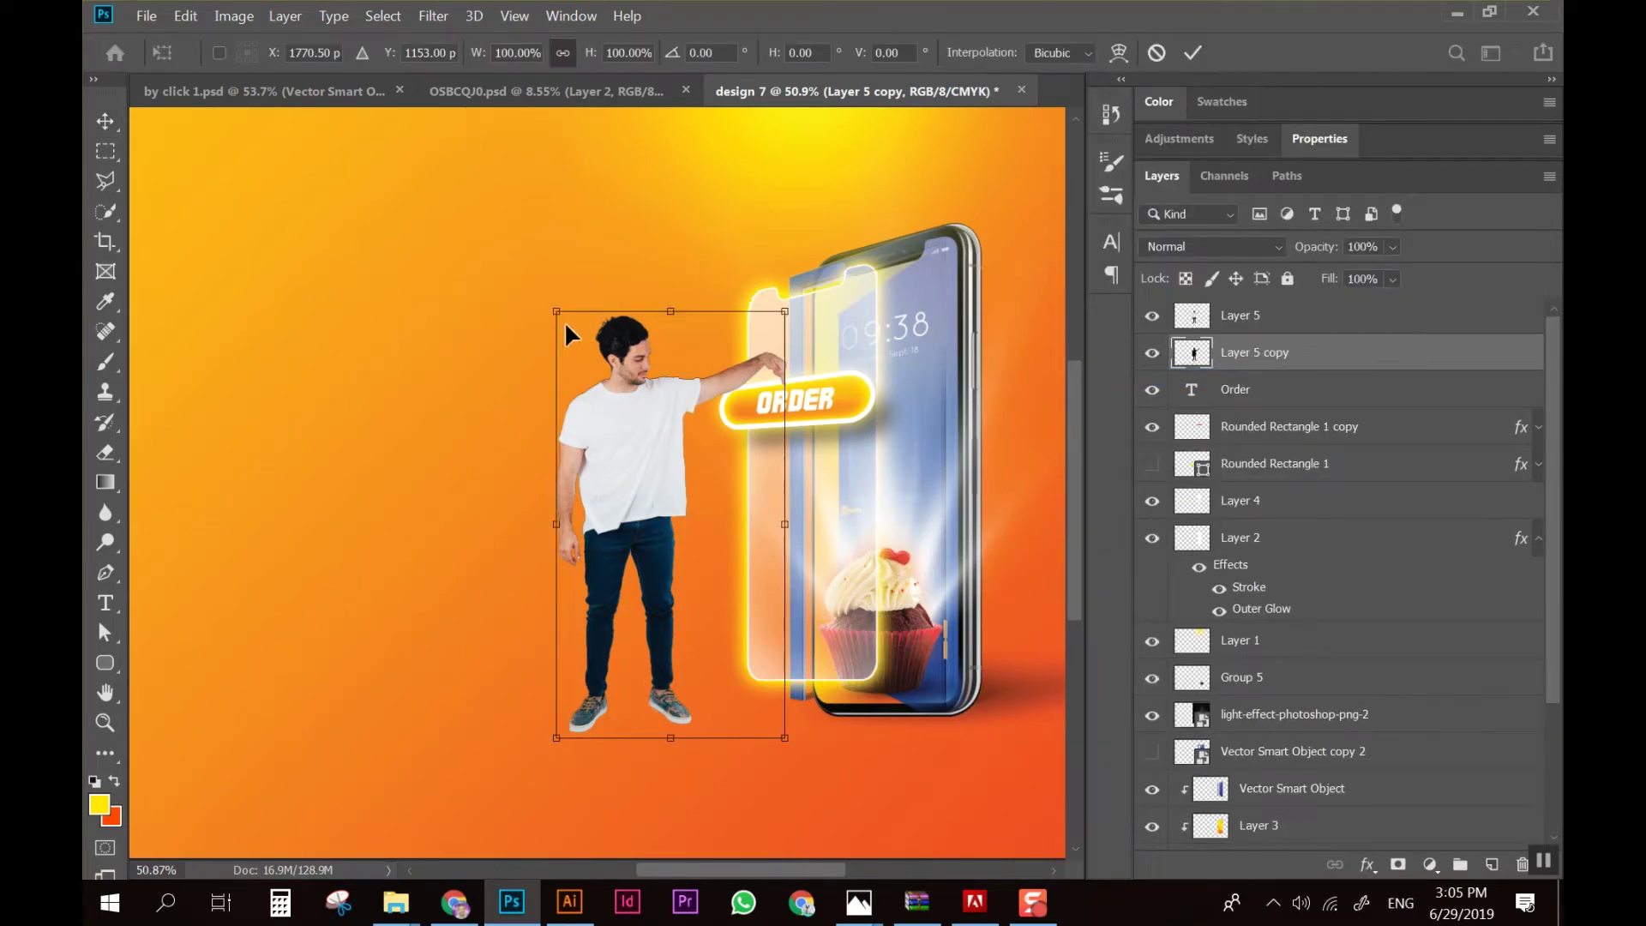
mouse_move(671, 313)
left_mouse_down()
mouse_move(881, 705)
mouse_move(883, 669)
left_mouse_up()
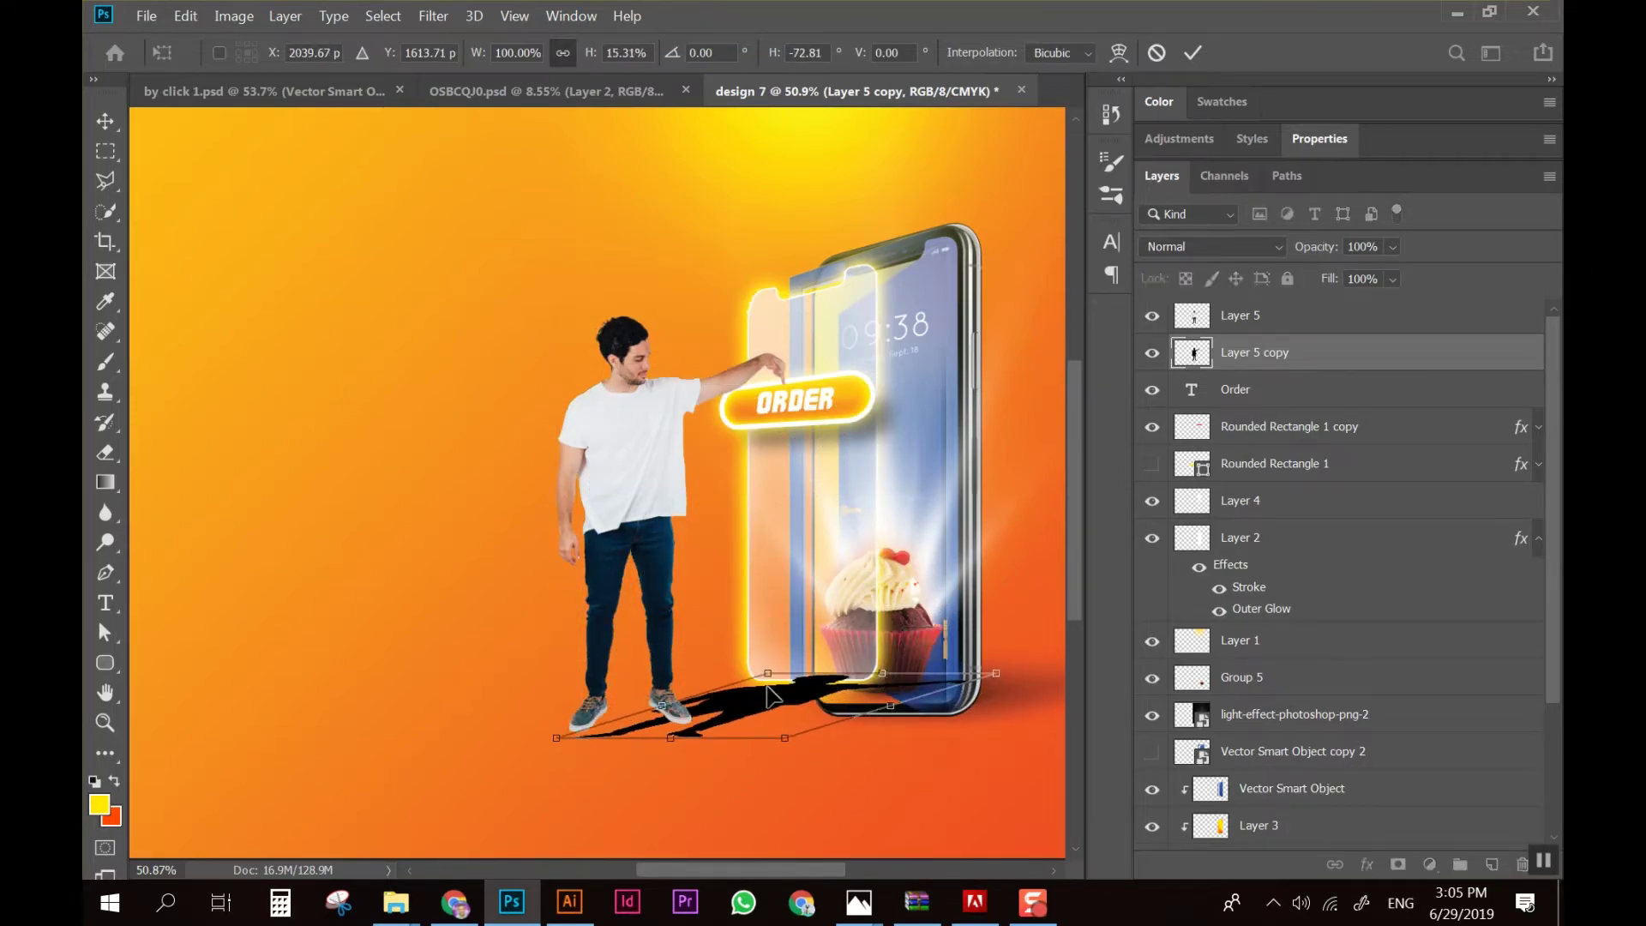
left_click_drag(740, 706, 729, 691)
left_click_drag(552, 728, 549, 730)
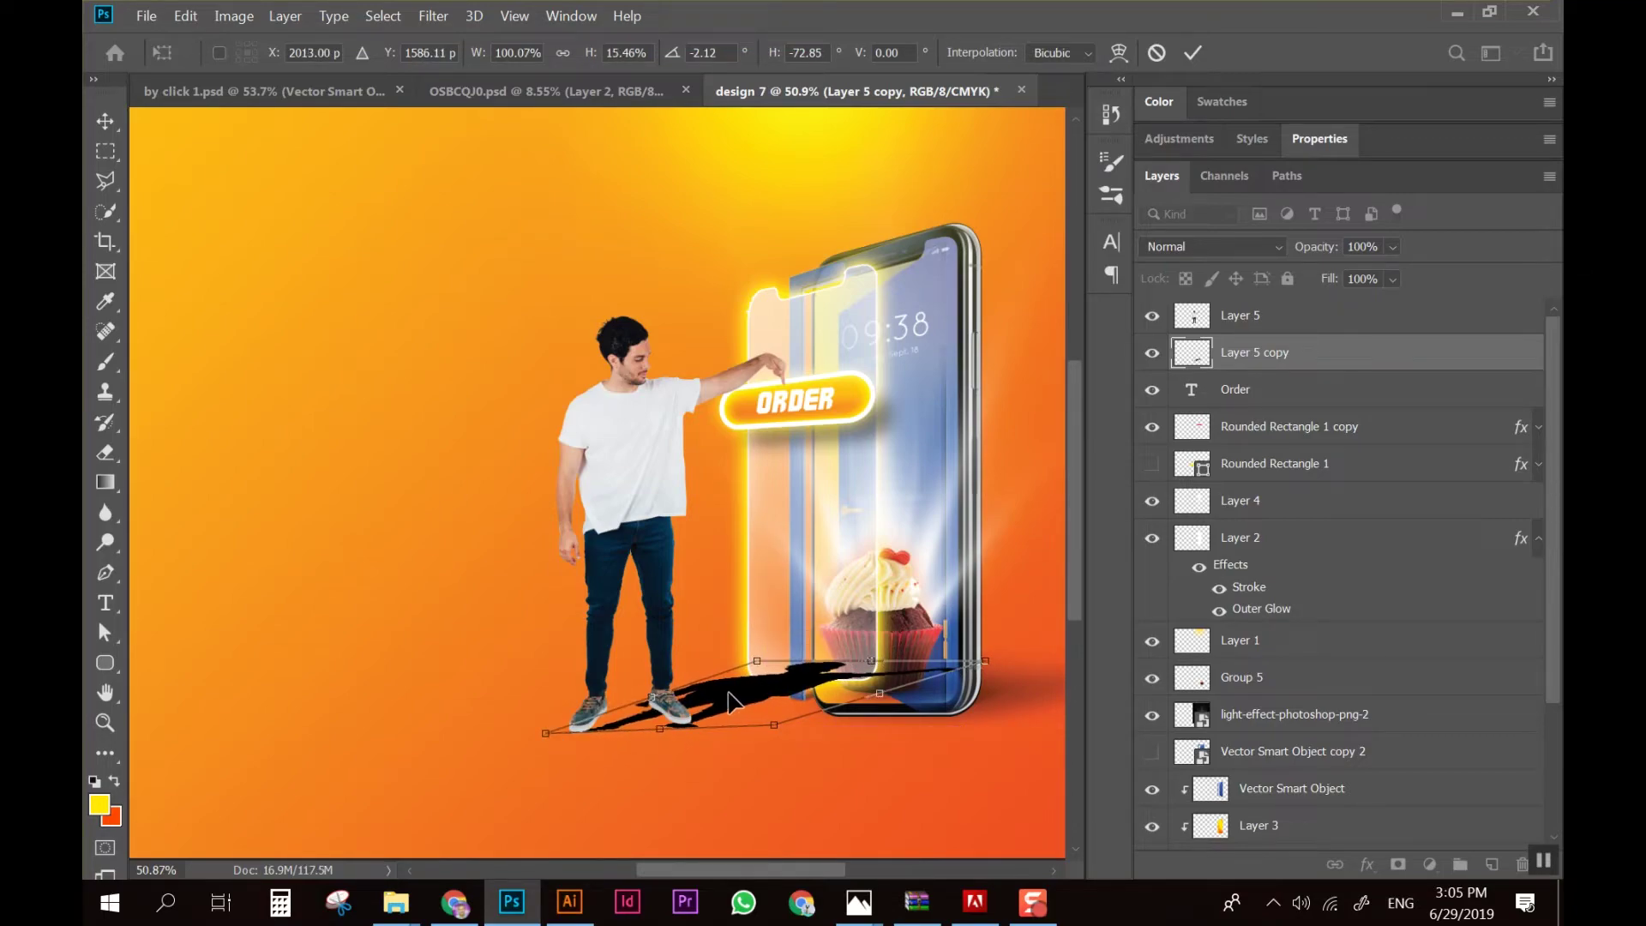
left_click_drag(729, 703, 719, 696)
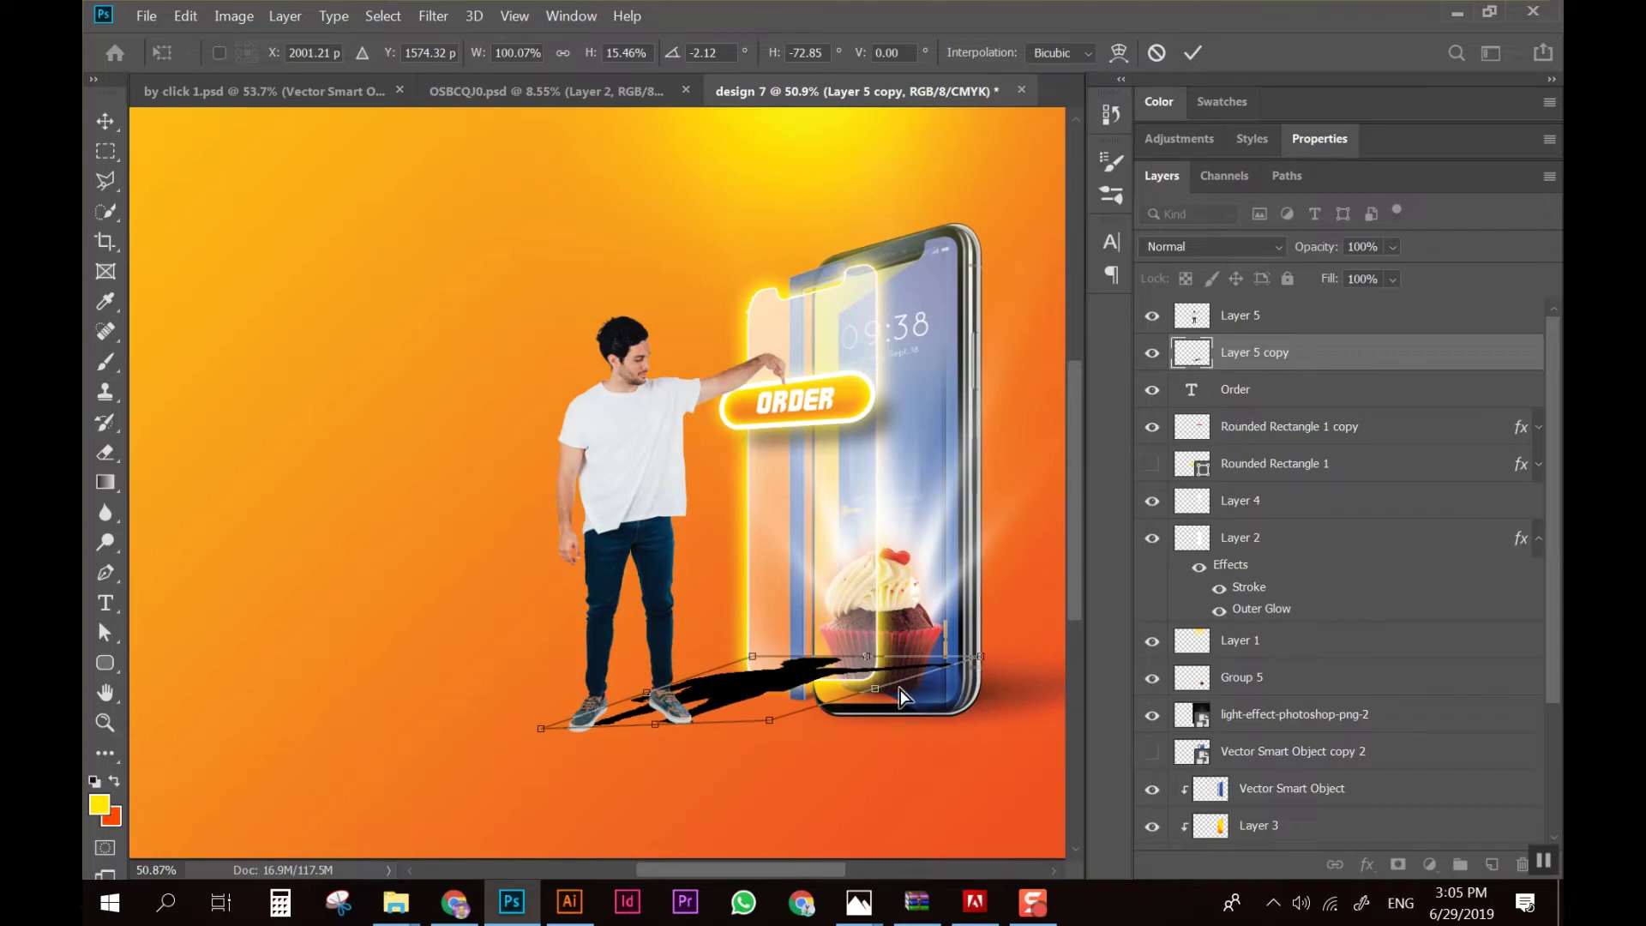
left_click_drag(863, 666, 857, 676)
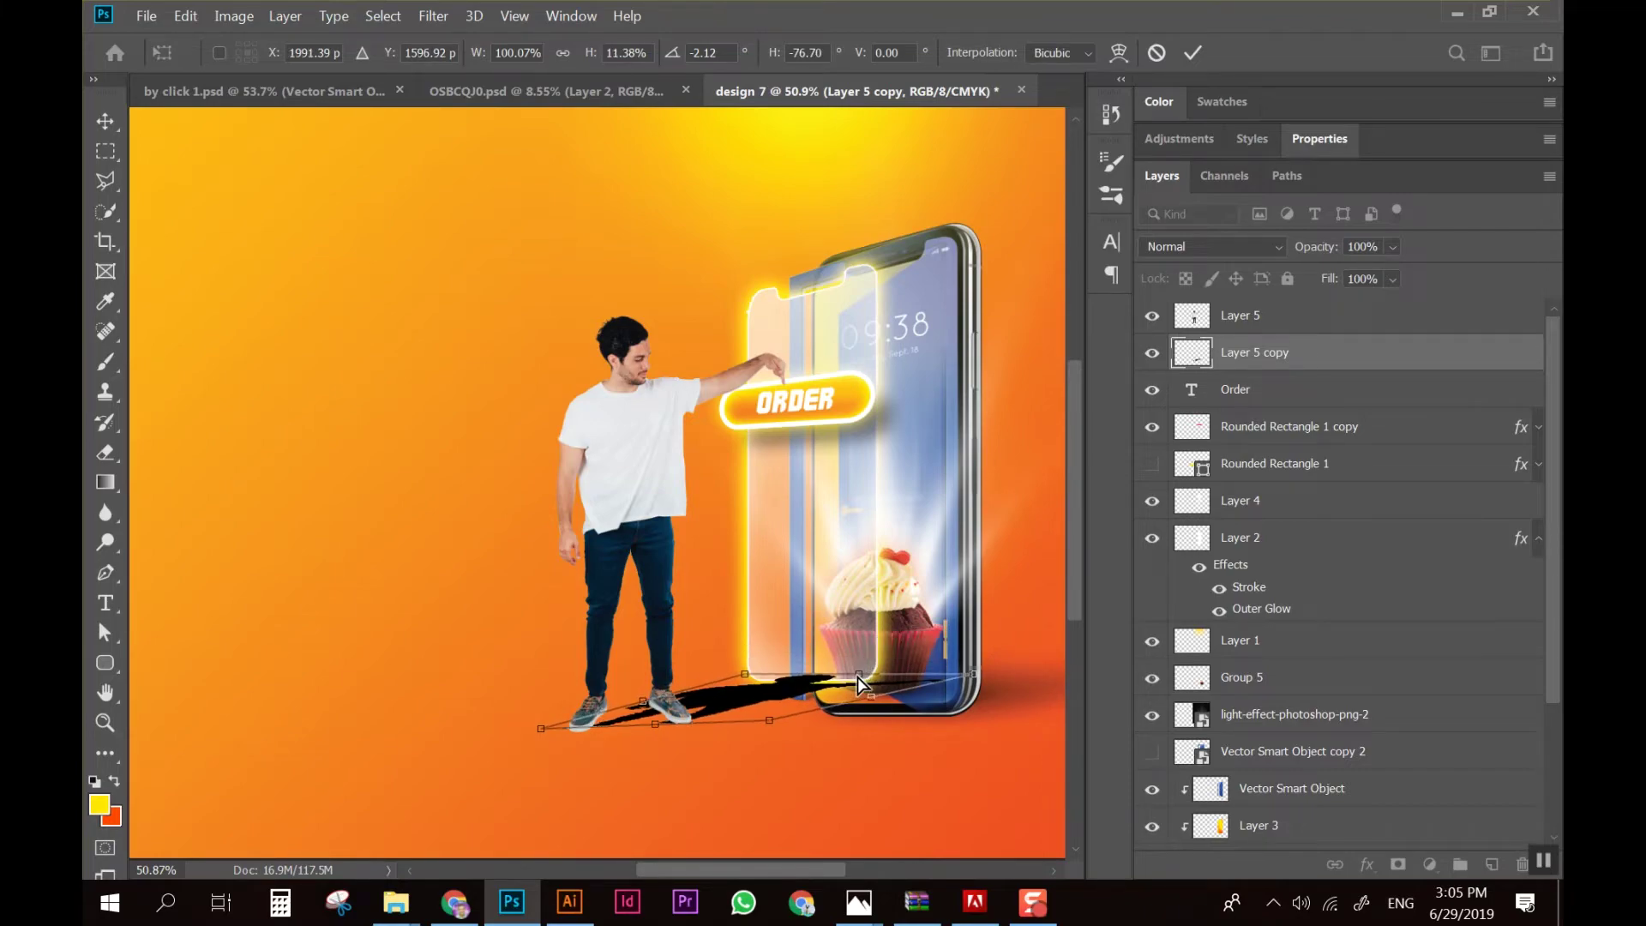
key("Return")
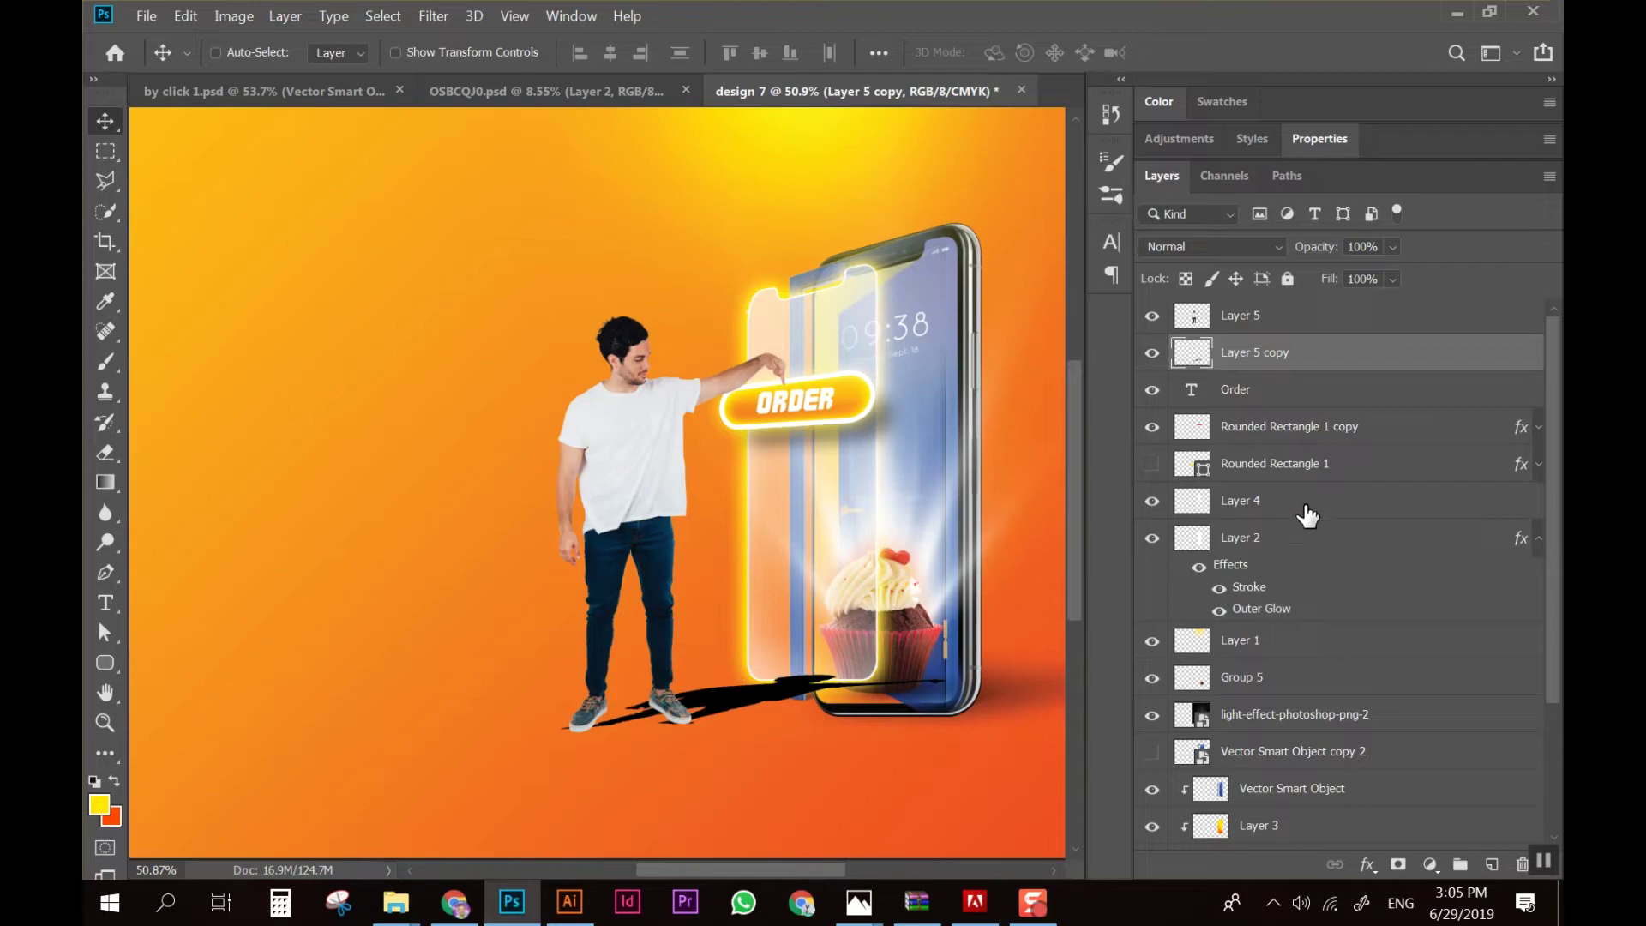
Erase the part of the shadow that crosses the phone
key("e")
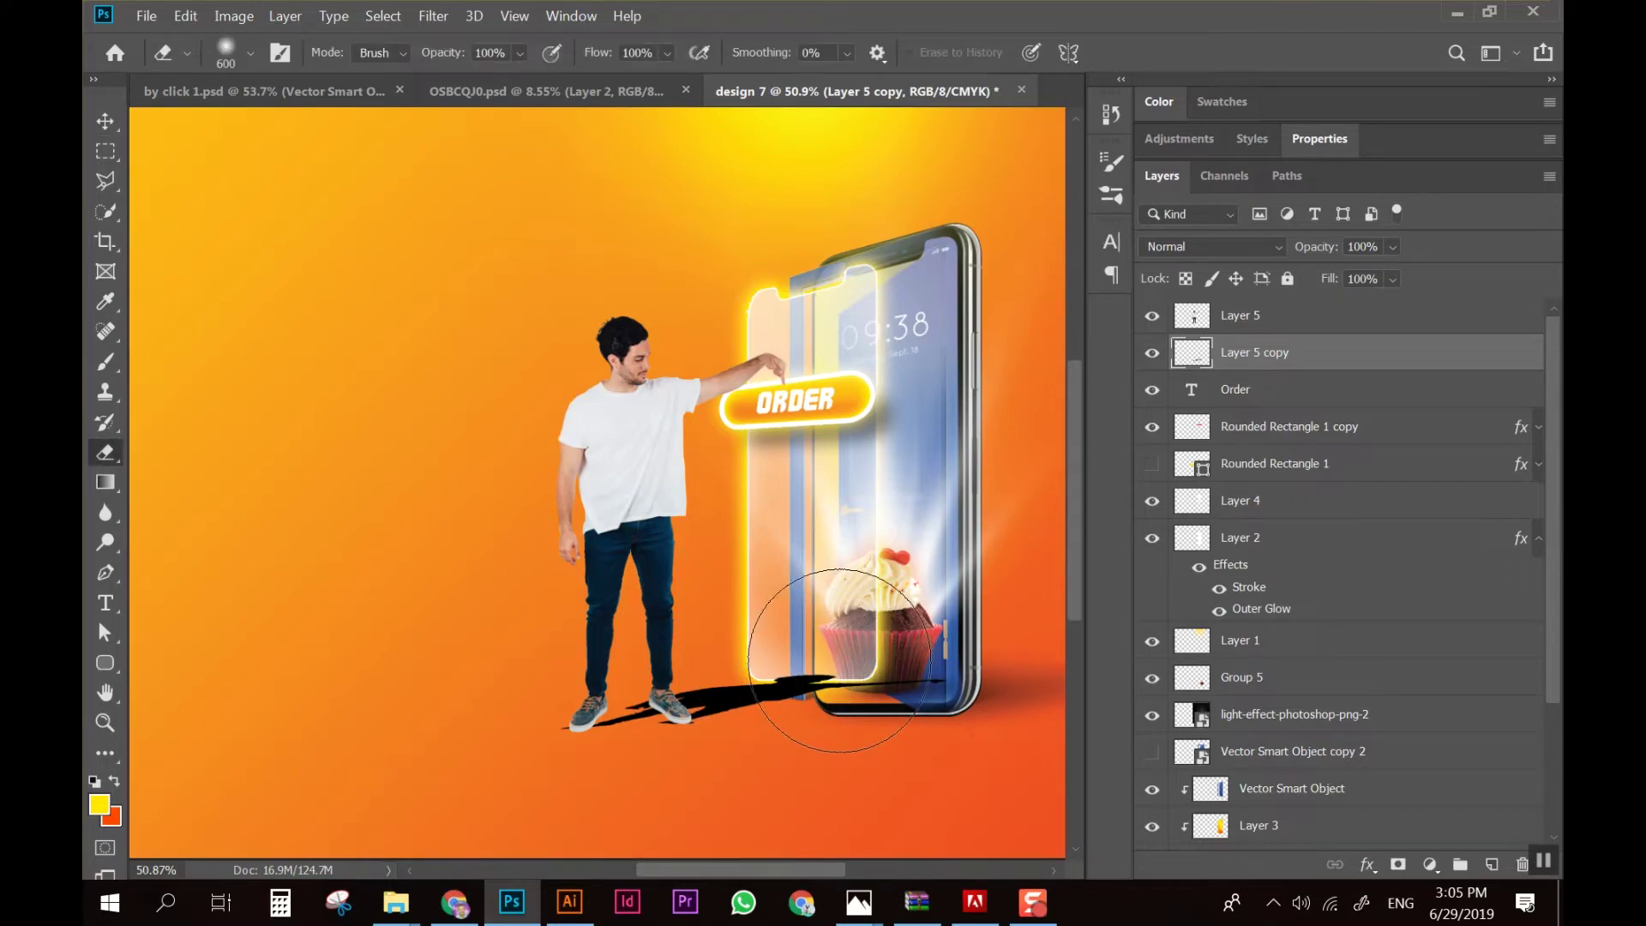
left_click_drag(861, 699, 801, 660)
key("bracketleft")
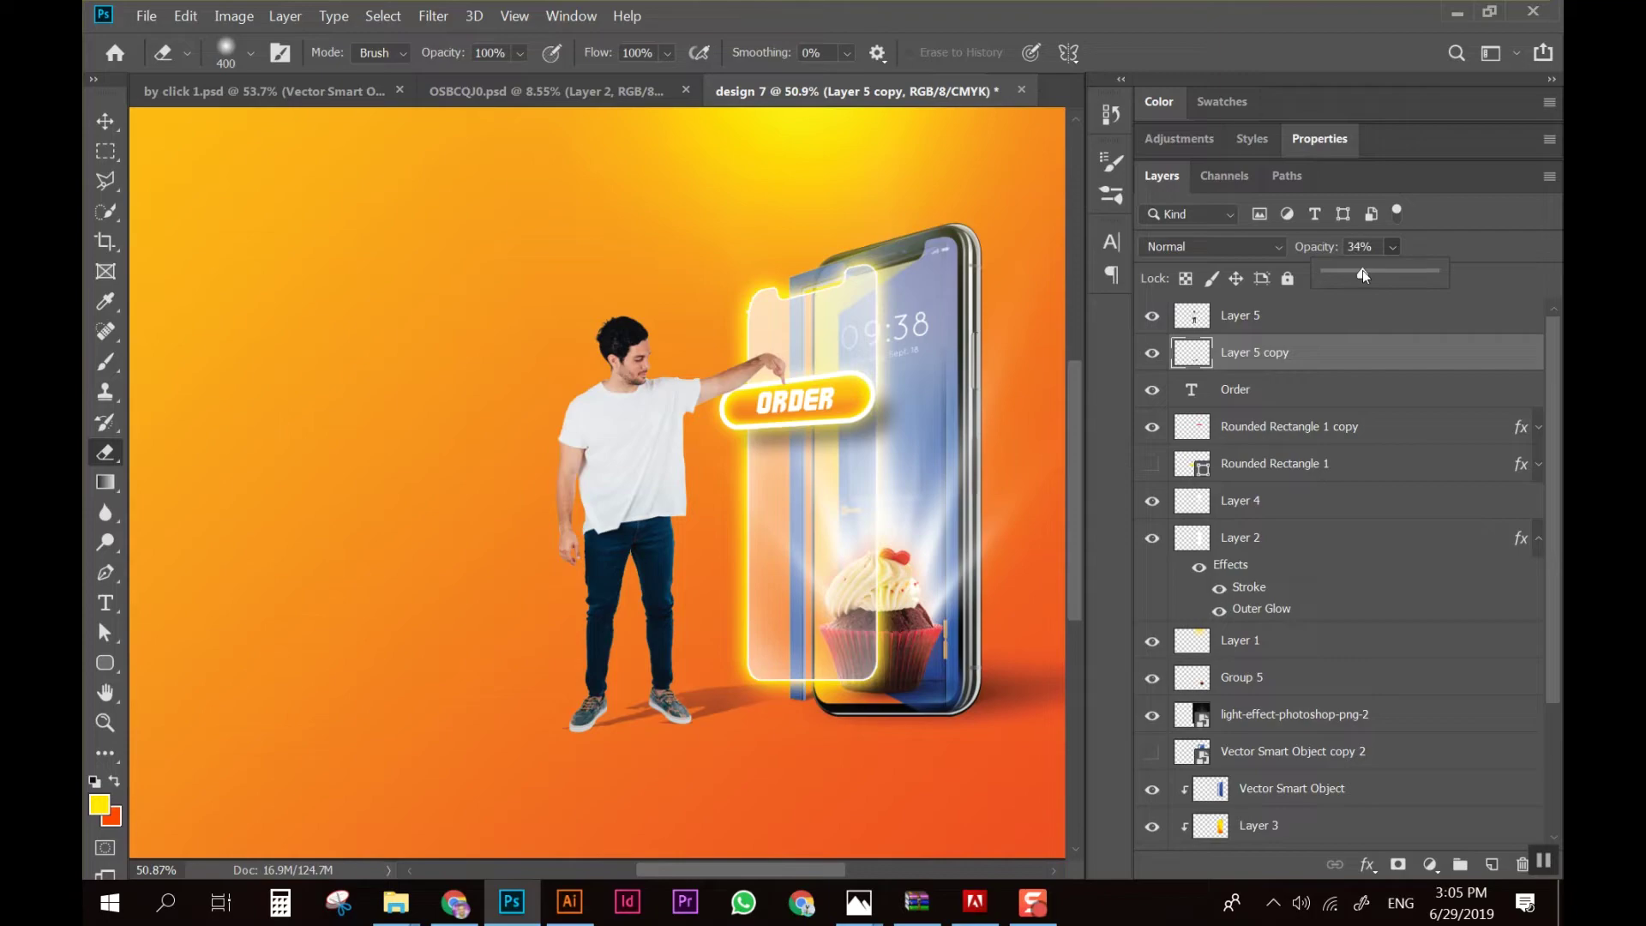
Apply Gaussian Blur twice to the shadow, the second at 4.9 pixels
left_click(427, 17)
mouse_move(444, 259)
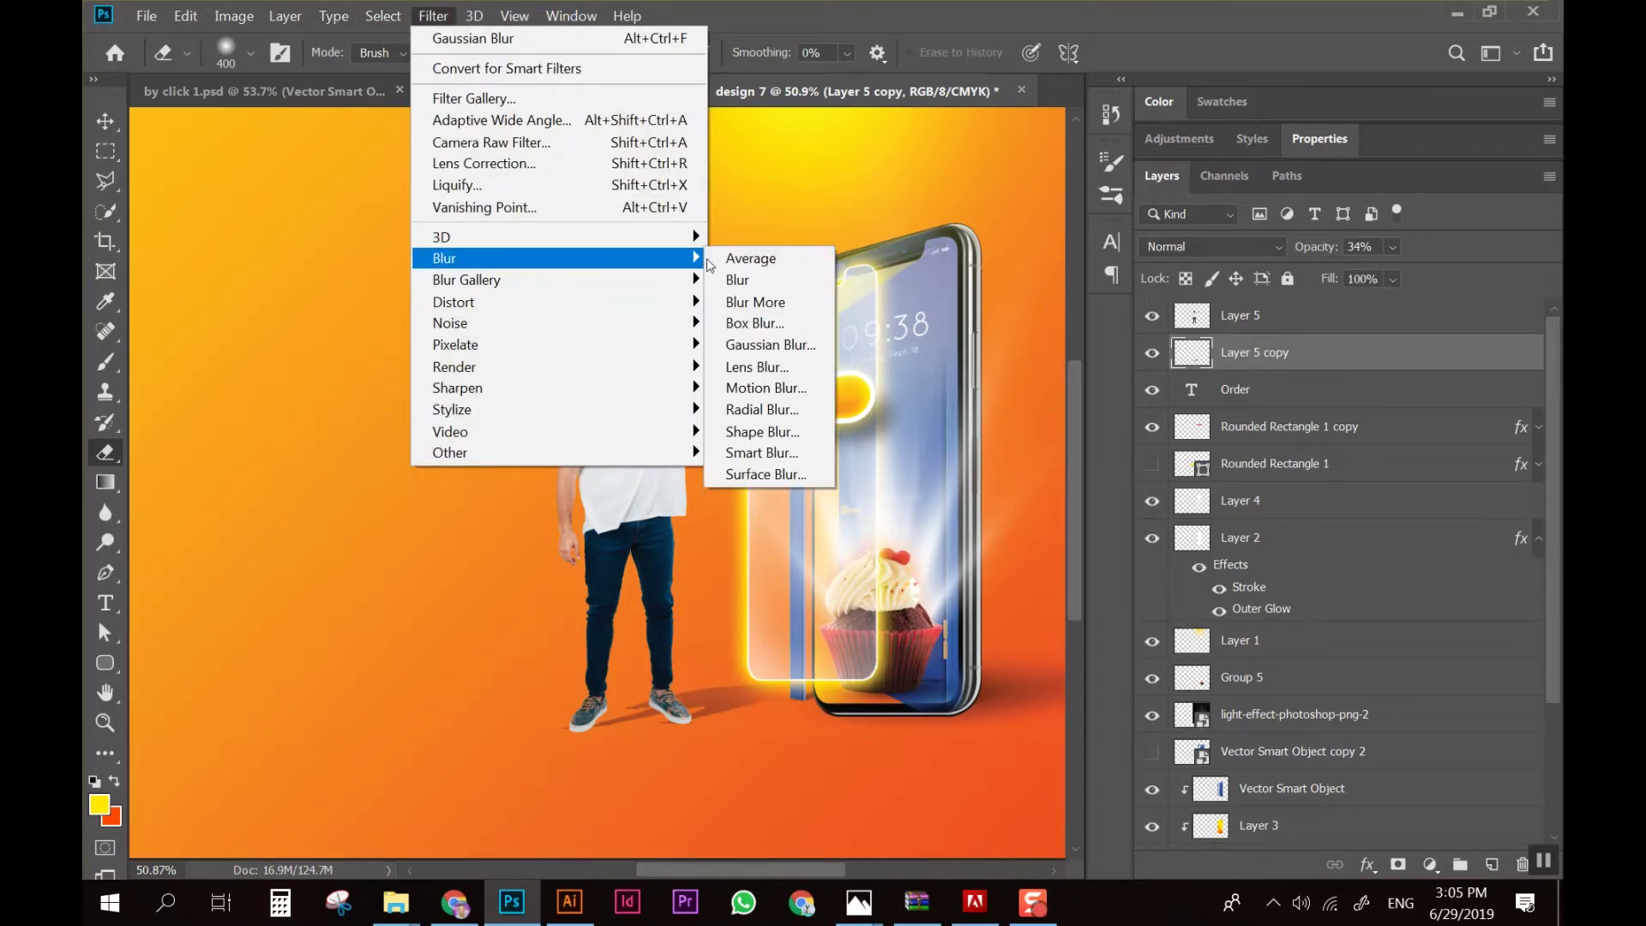
left_click(759, 344)
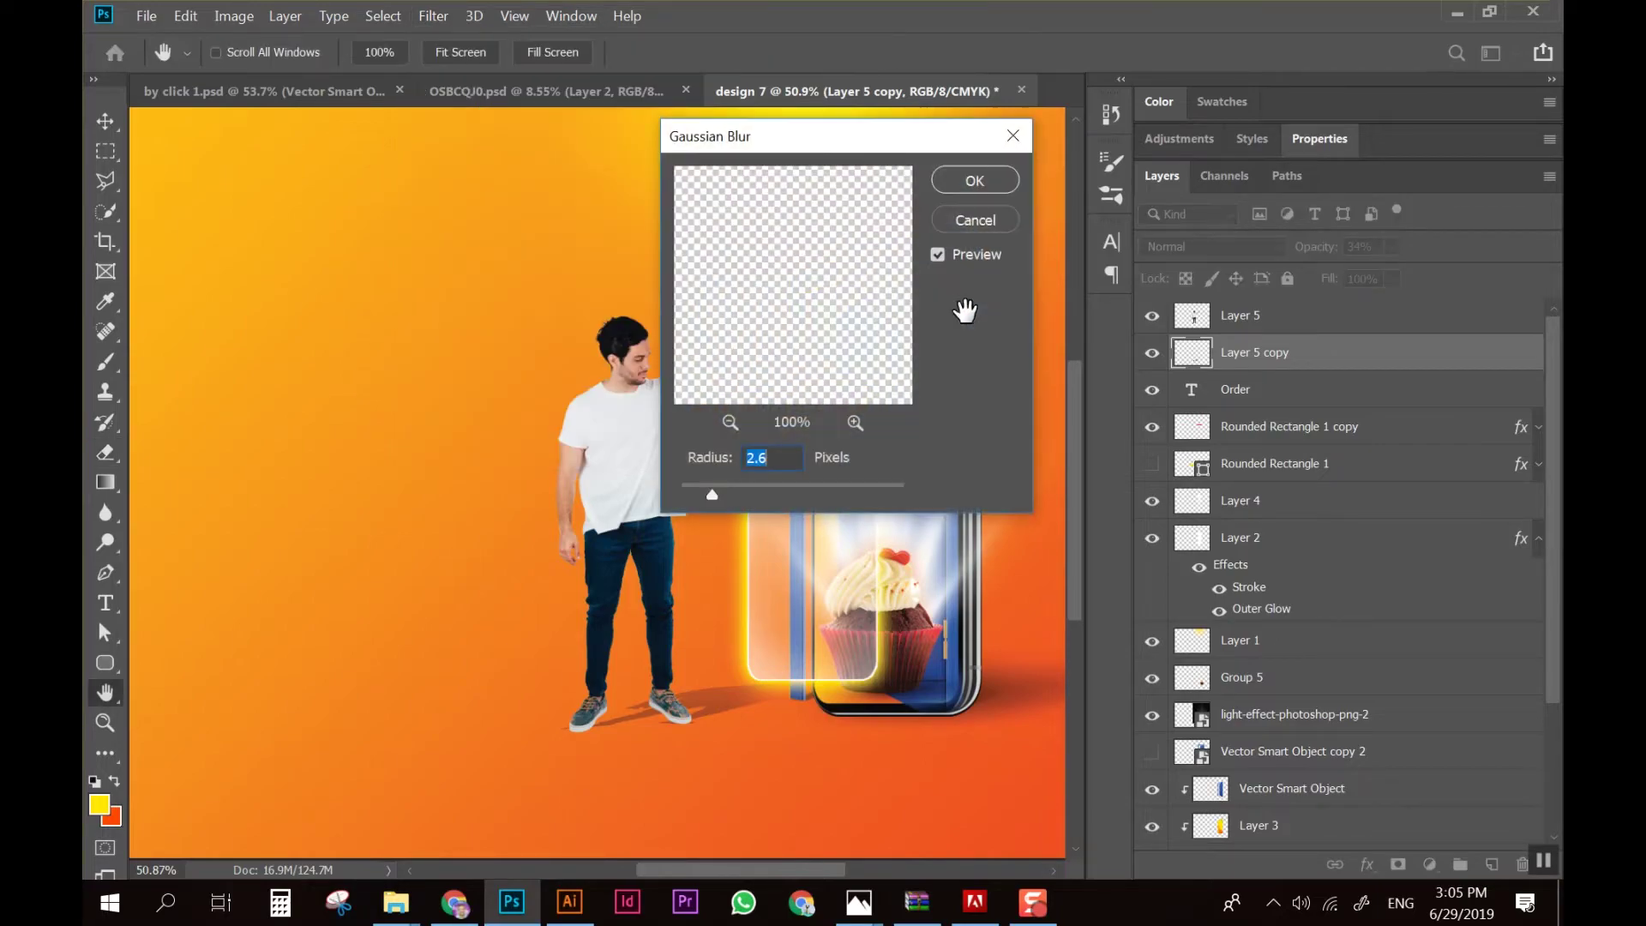
left_click(973, 178)
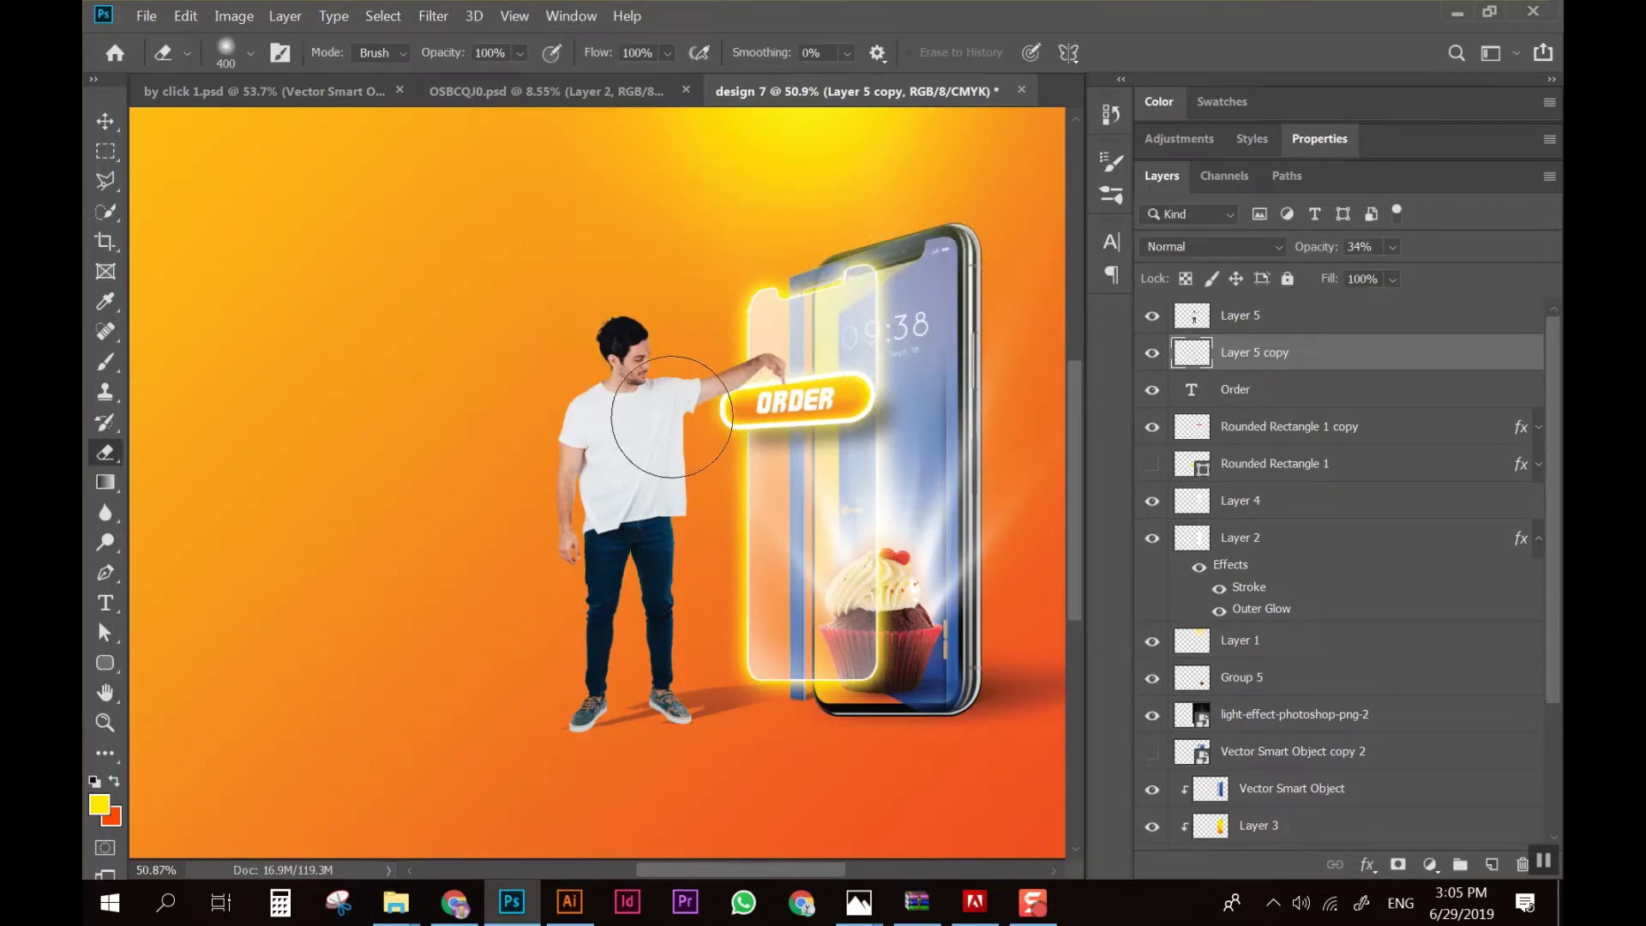
left_click(433, 15)
mouse_move(552, 257)
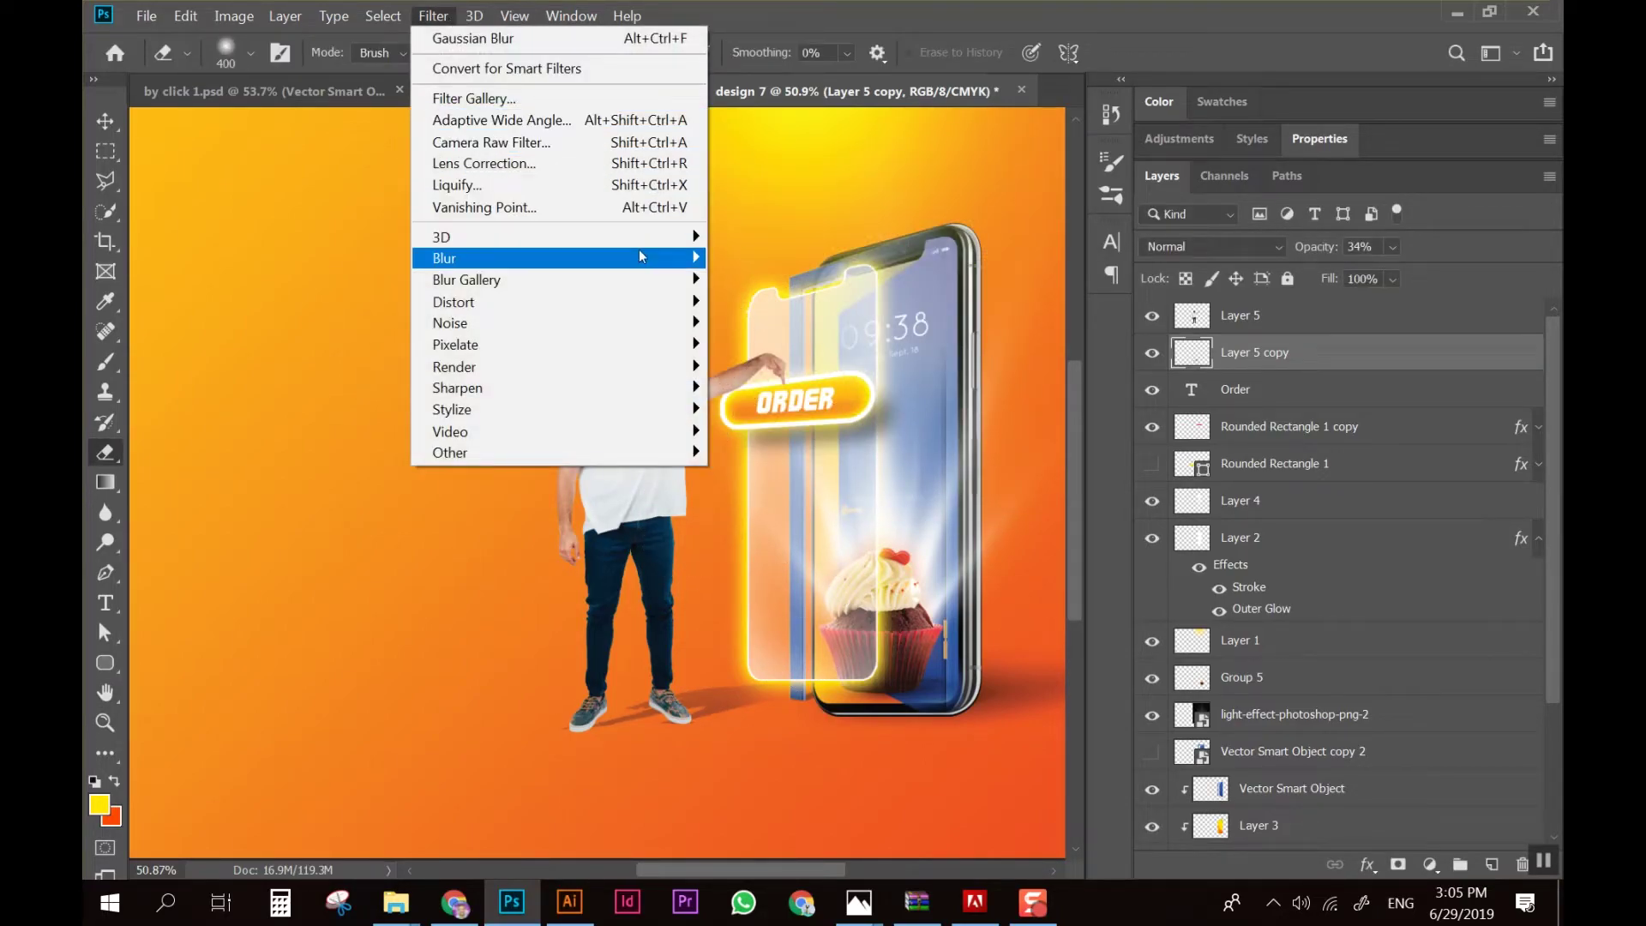
left_click(770, 344)
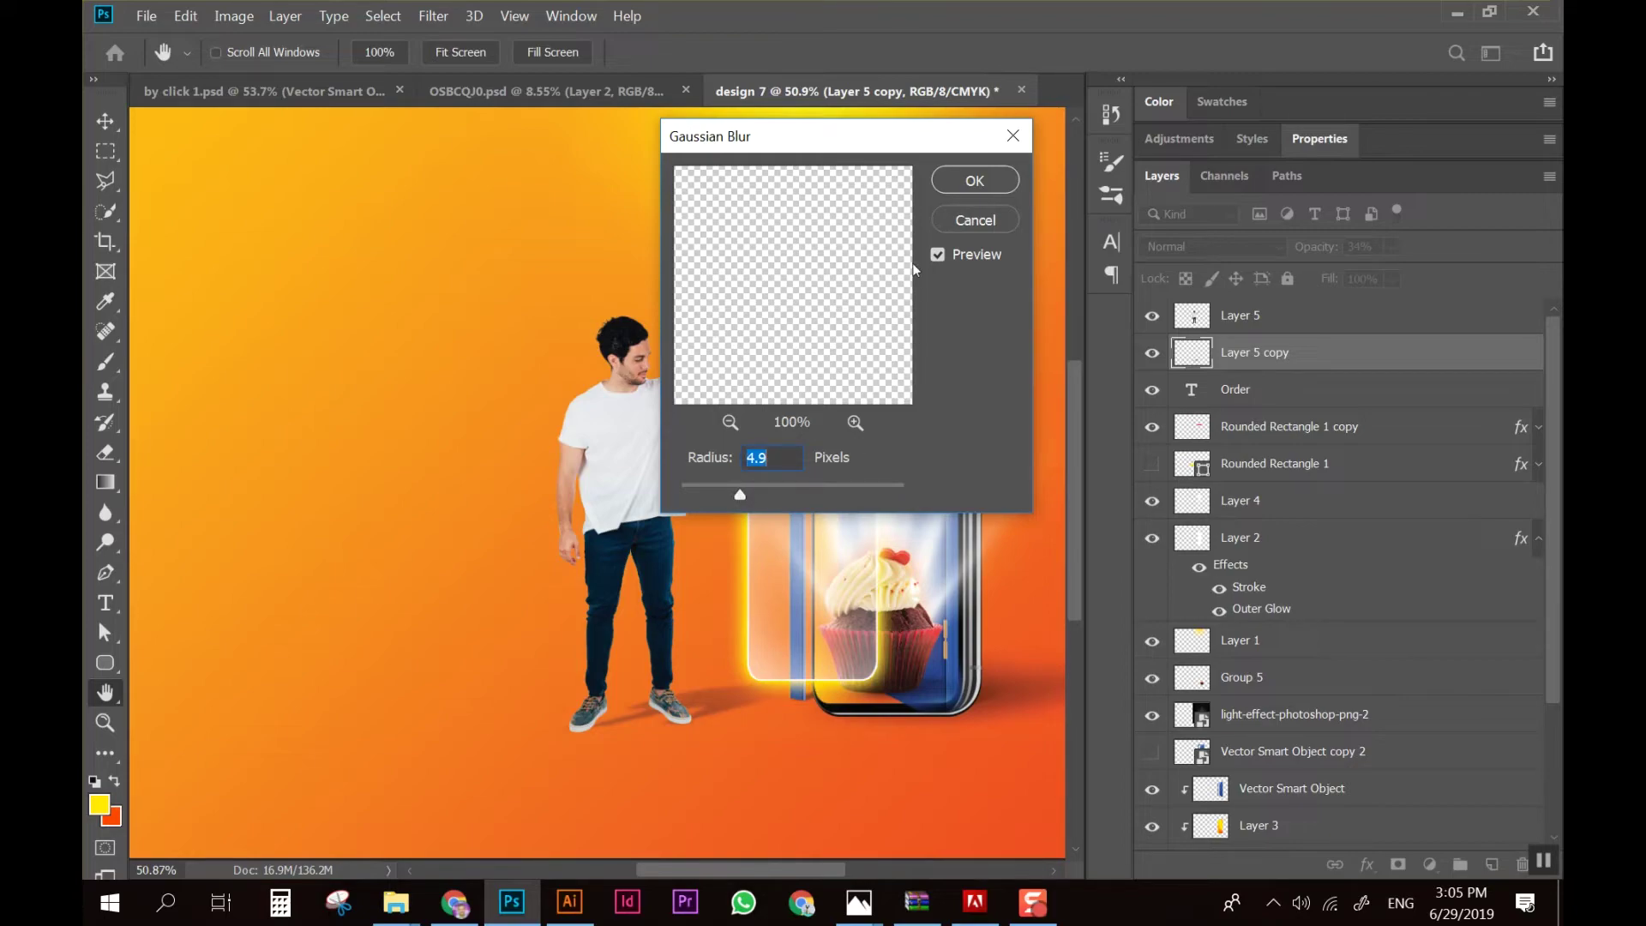
left_click(975, 180)
key("e")
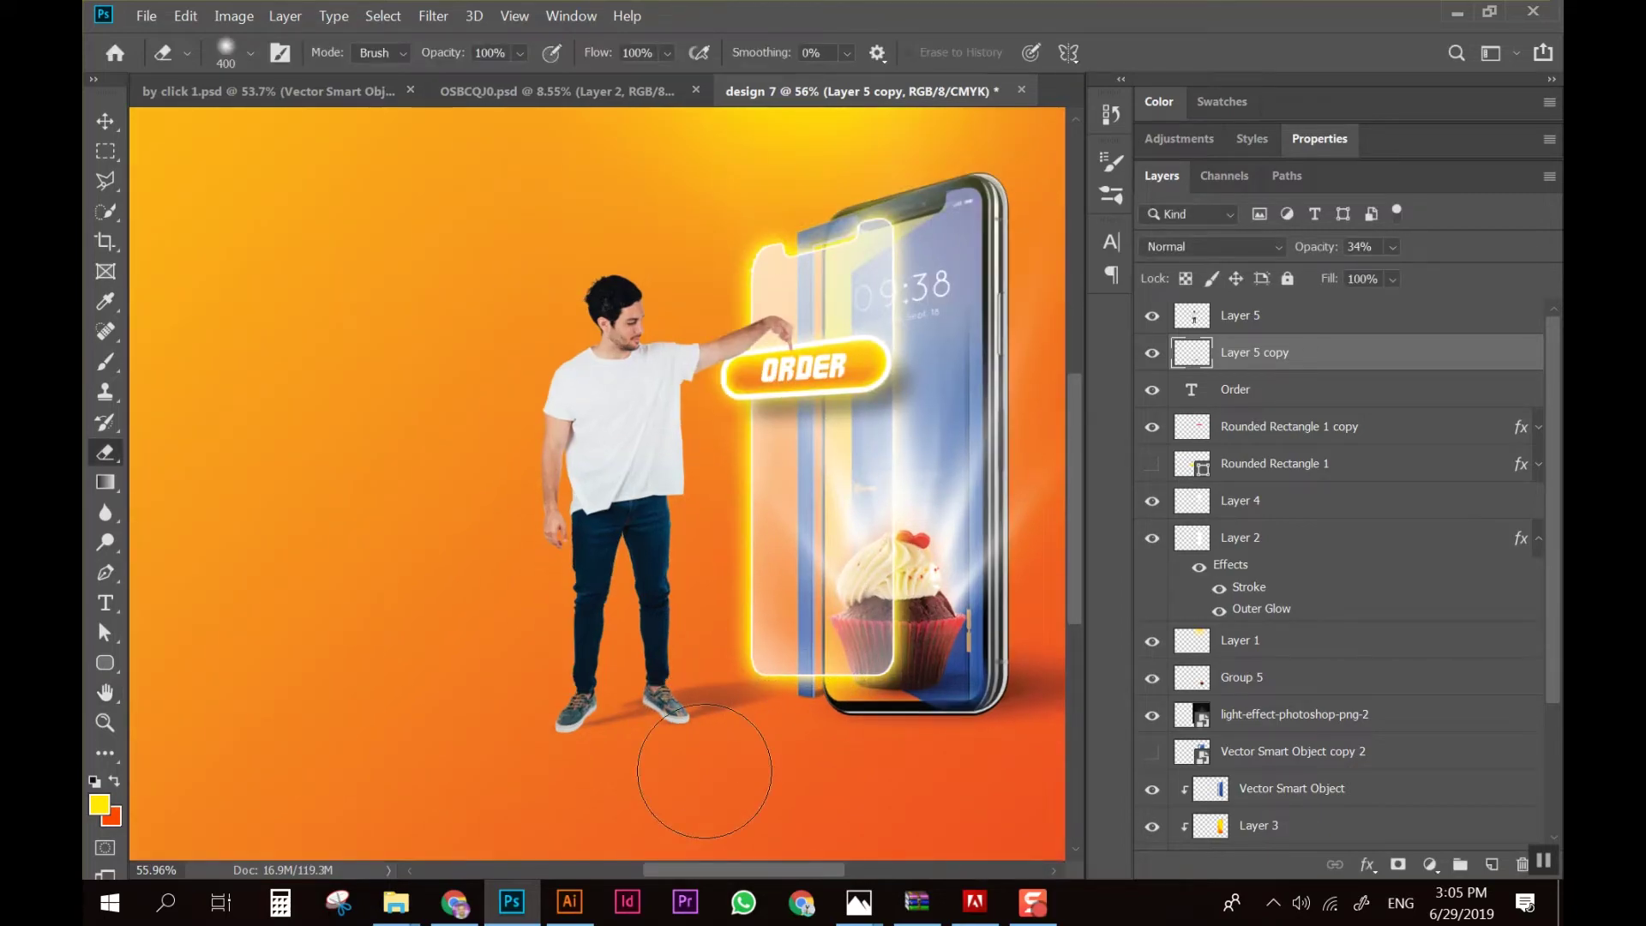
key("ctrl+minus")
scroll(676, 700, "up", 3)
scroll(652, 668, "up", 1)
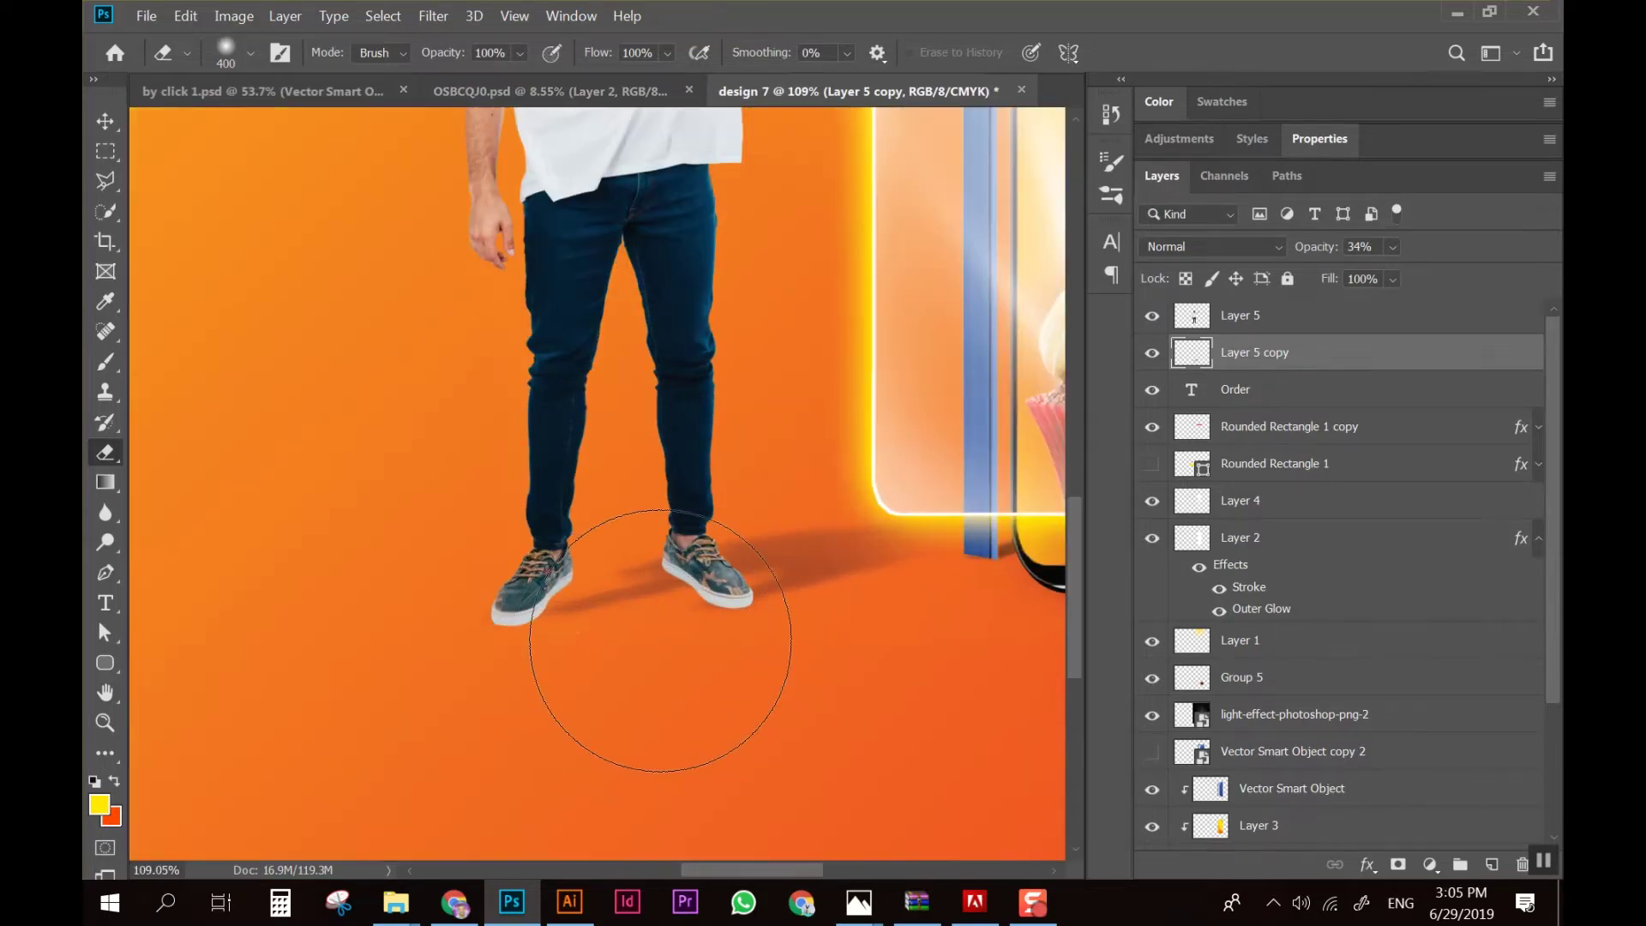
scroll(803, 590, "down", 2)
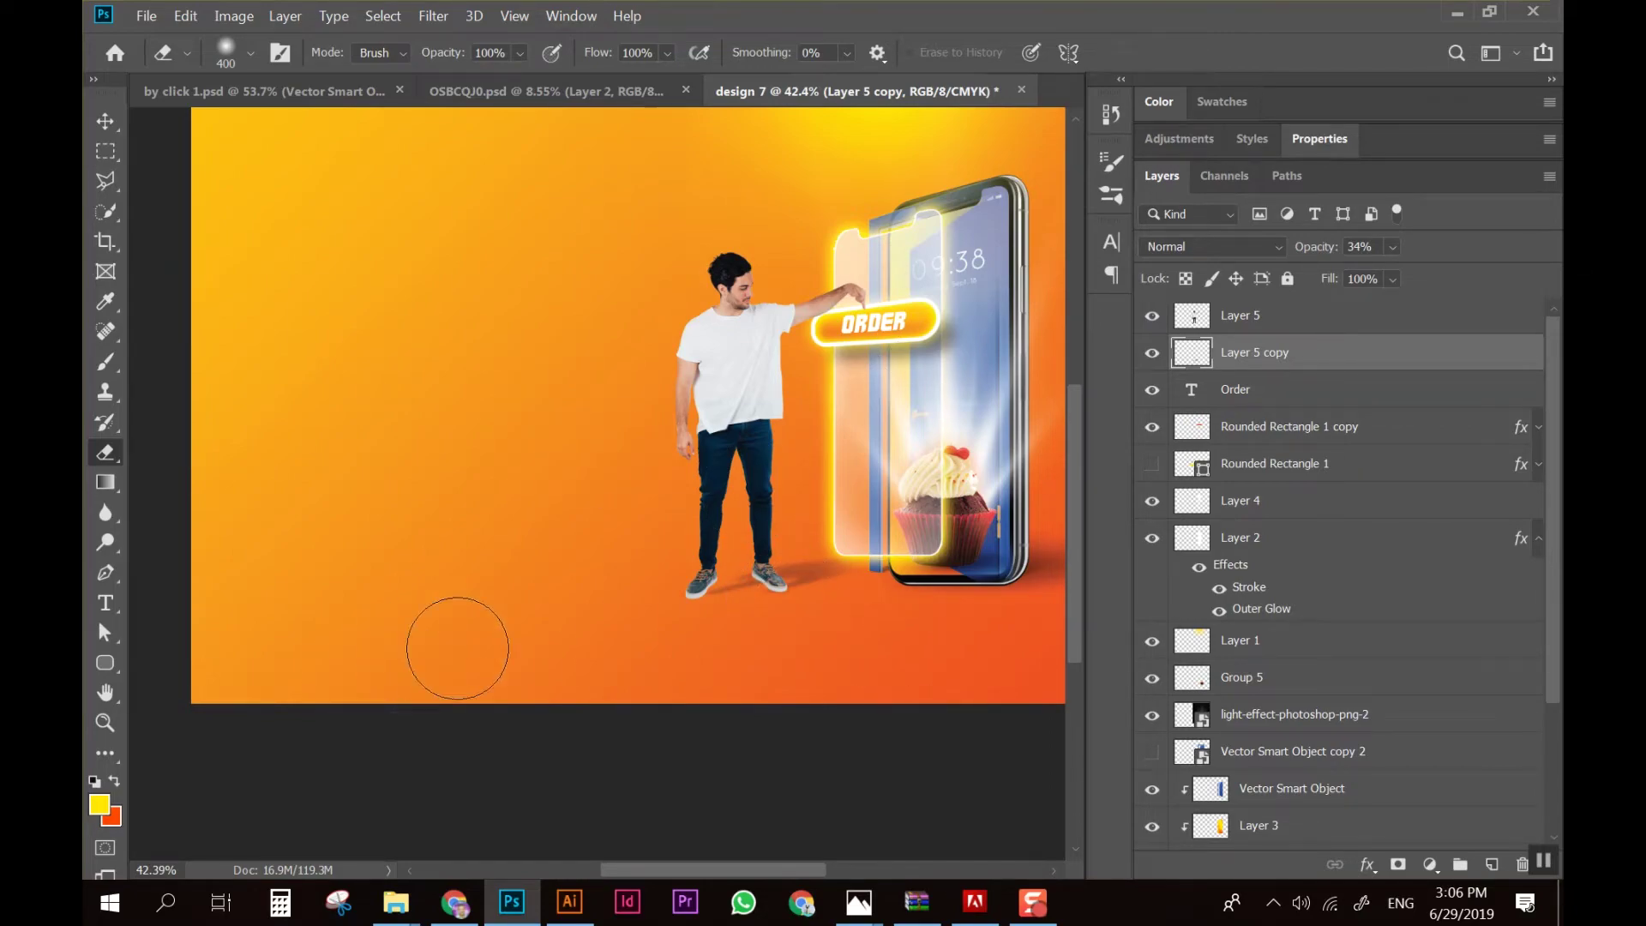
scroll(837, 606, "up", 1)
Duplicate the shadow as Layer 5 copy 2 and skew it leftward under the feet
key("ctrl+j")
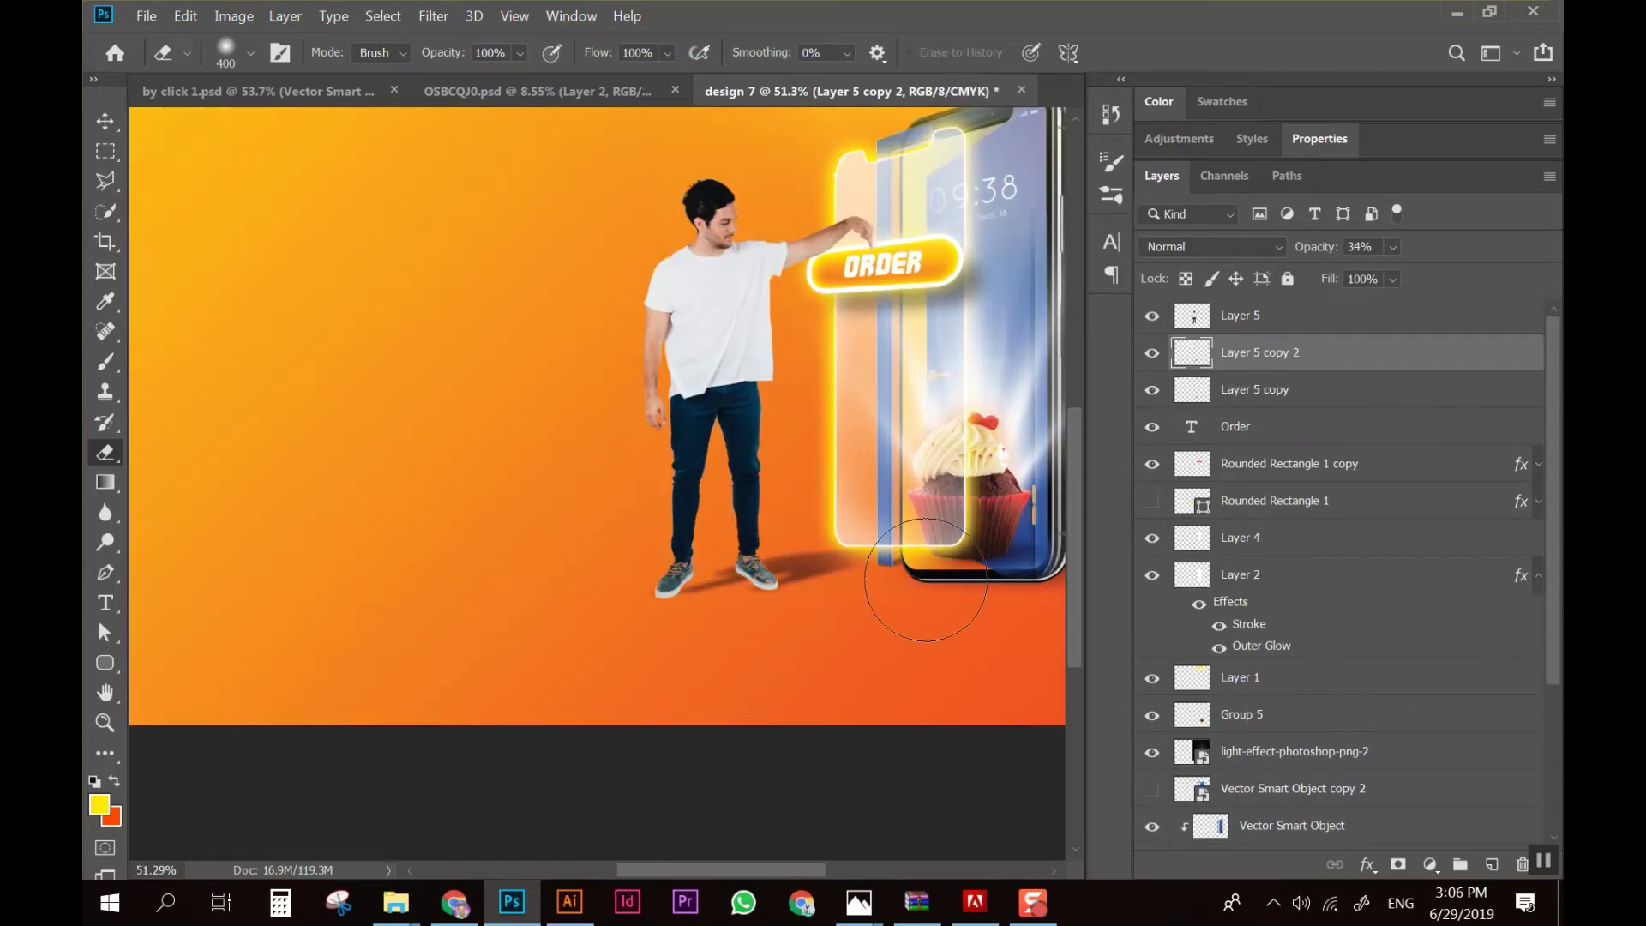
key("ctrl+t")
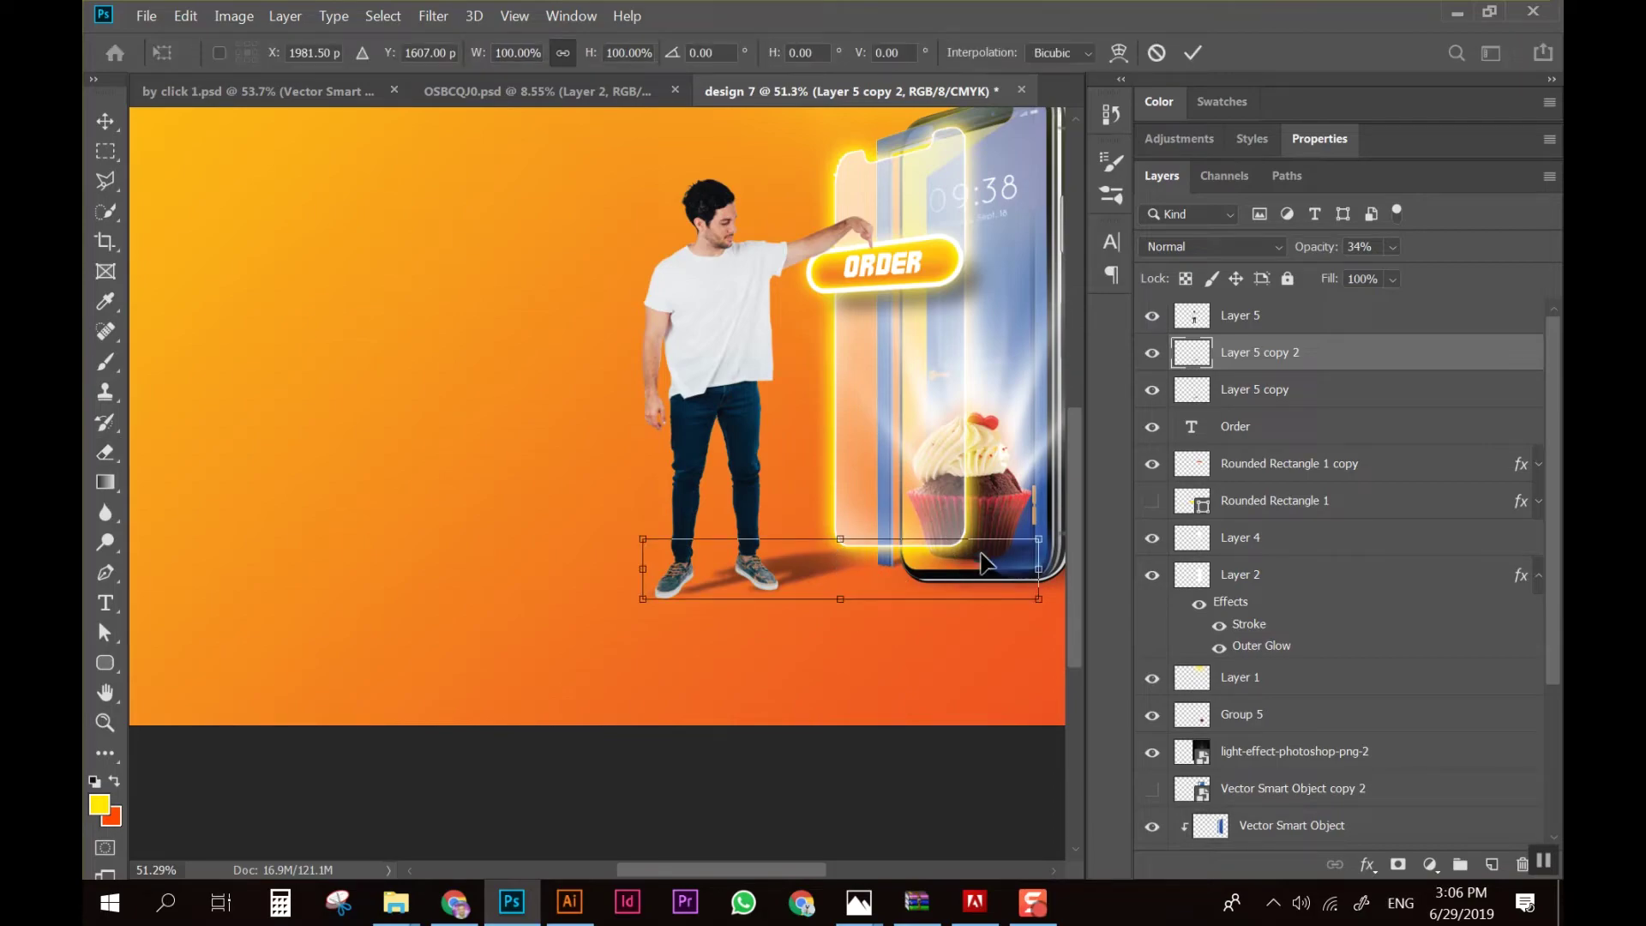
left_click_drag(840, 540, 494, 555)
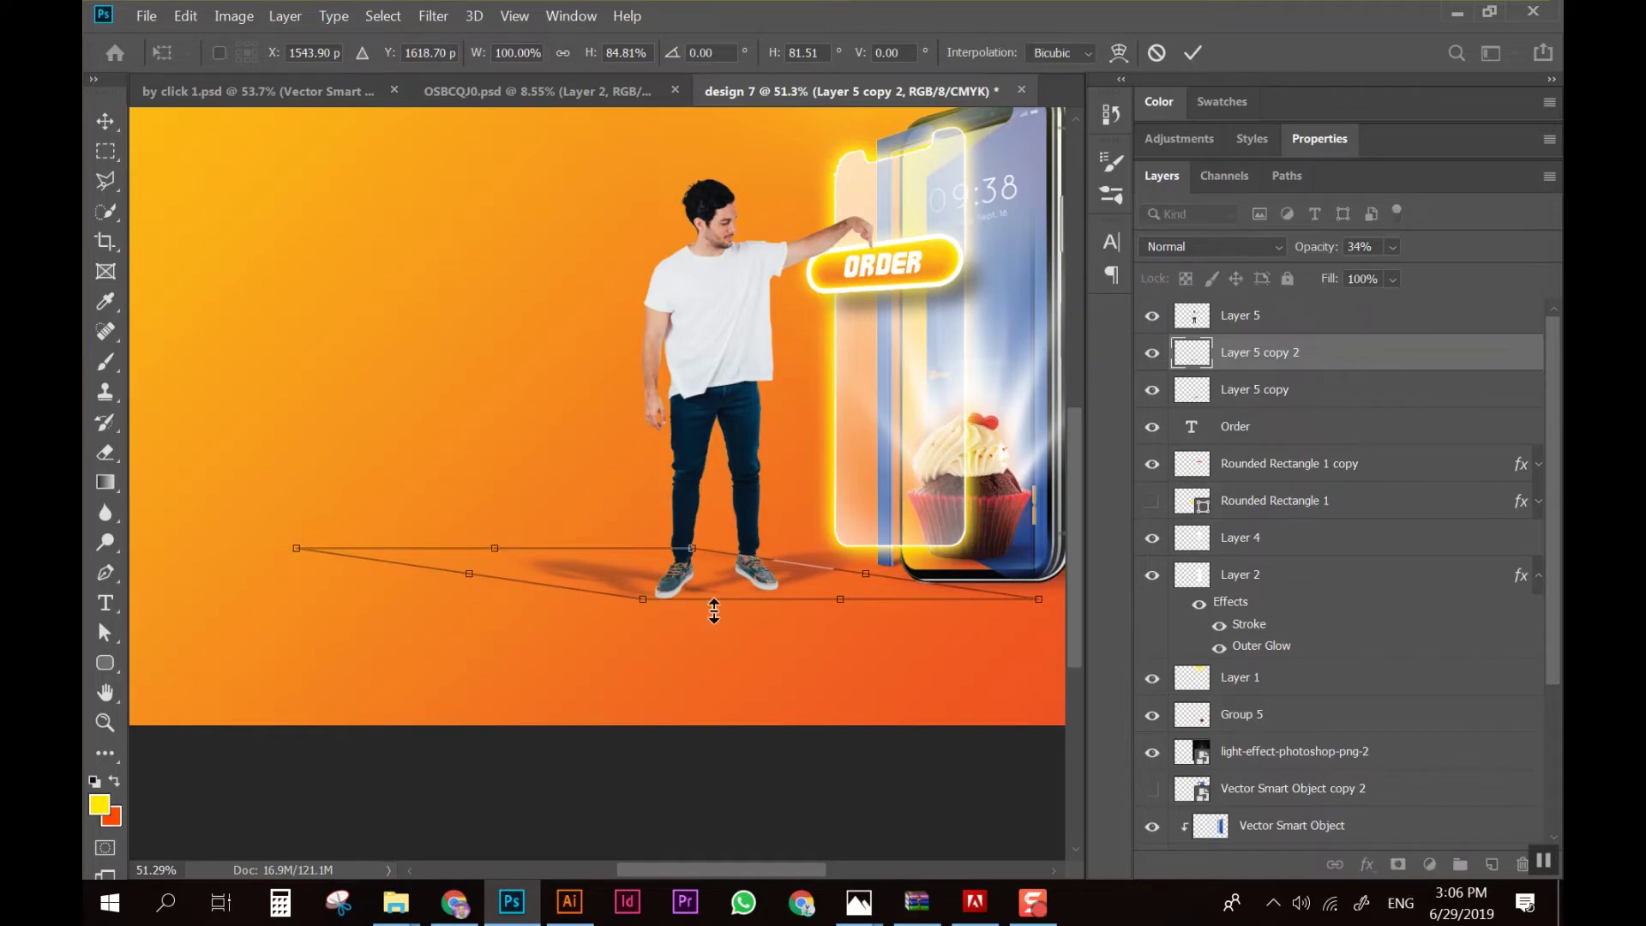
left_click_drag(704, 596, 769, 594)
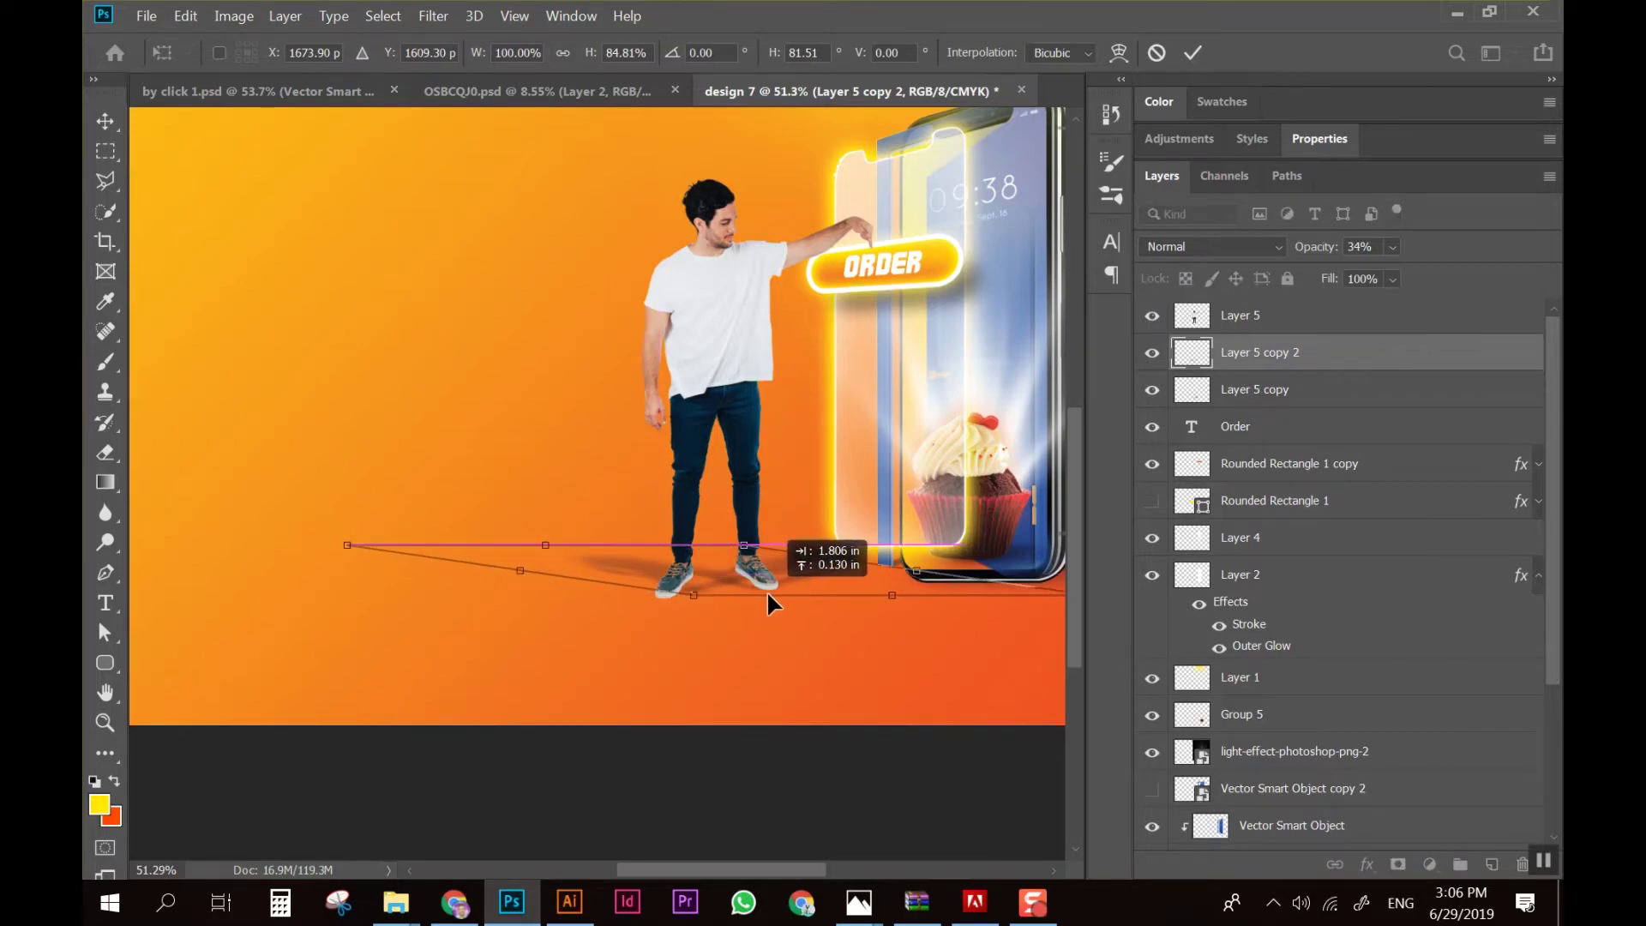
key("Return")
Fade the shoe shadow to 17% opacity, widen it, and erase its left end
key("e")
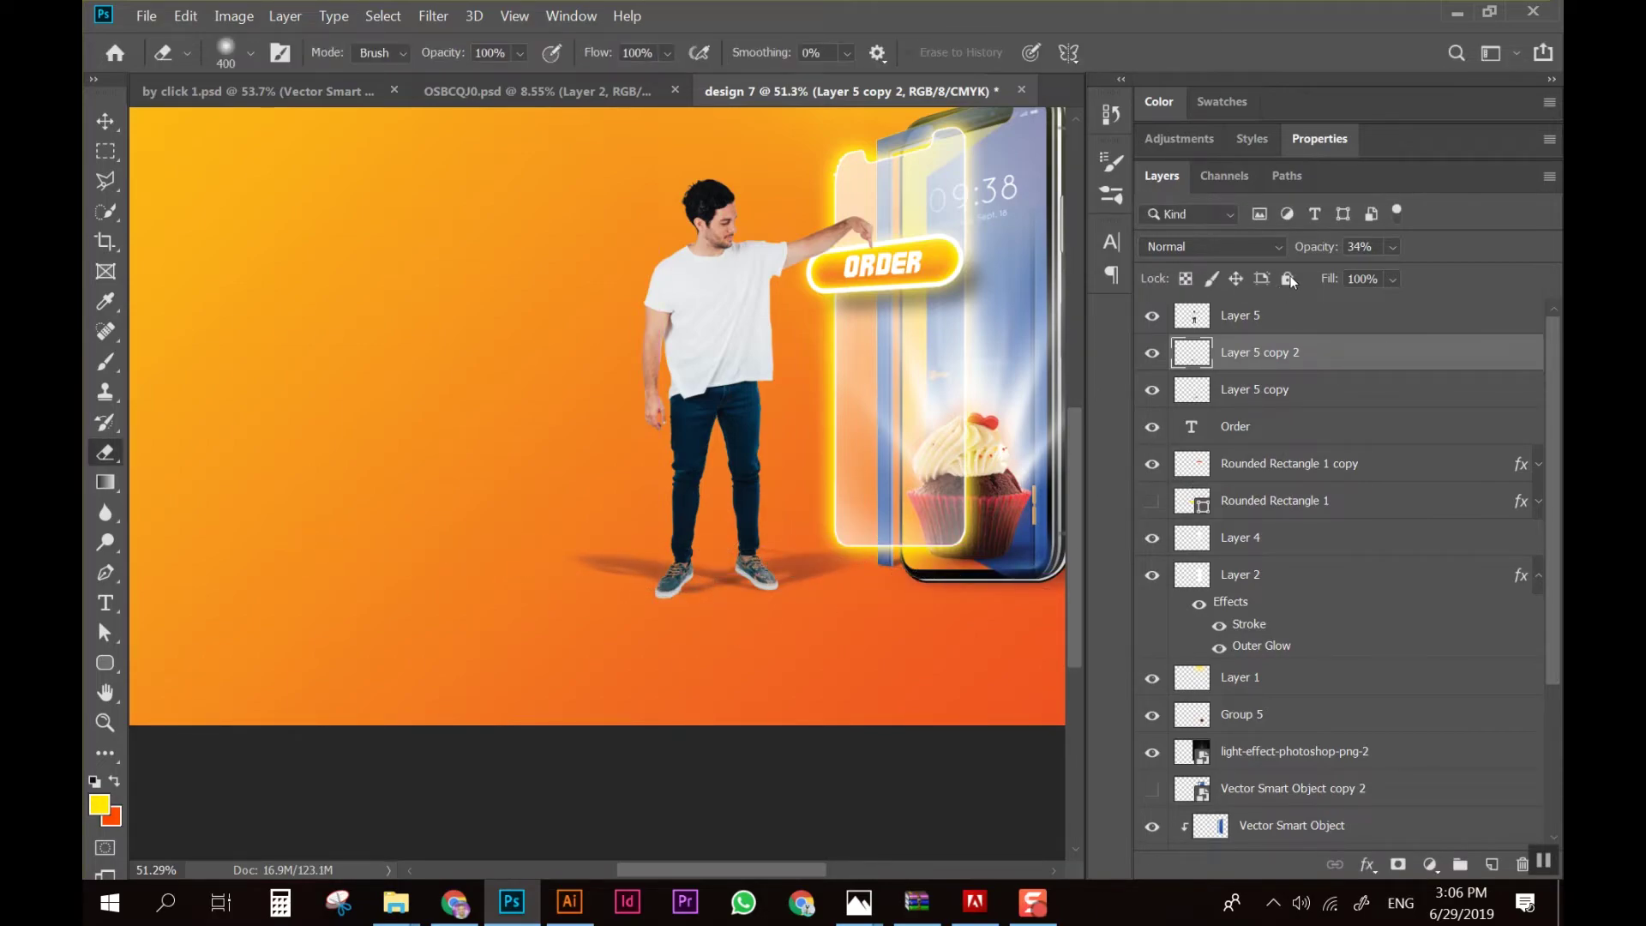
left_click_drag(1380, 270, 1385, 274)
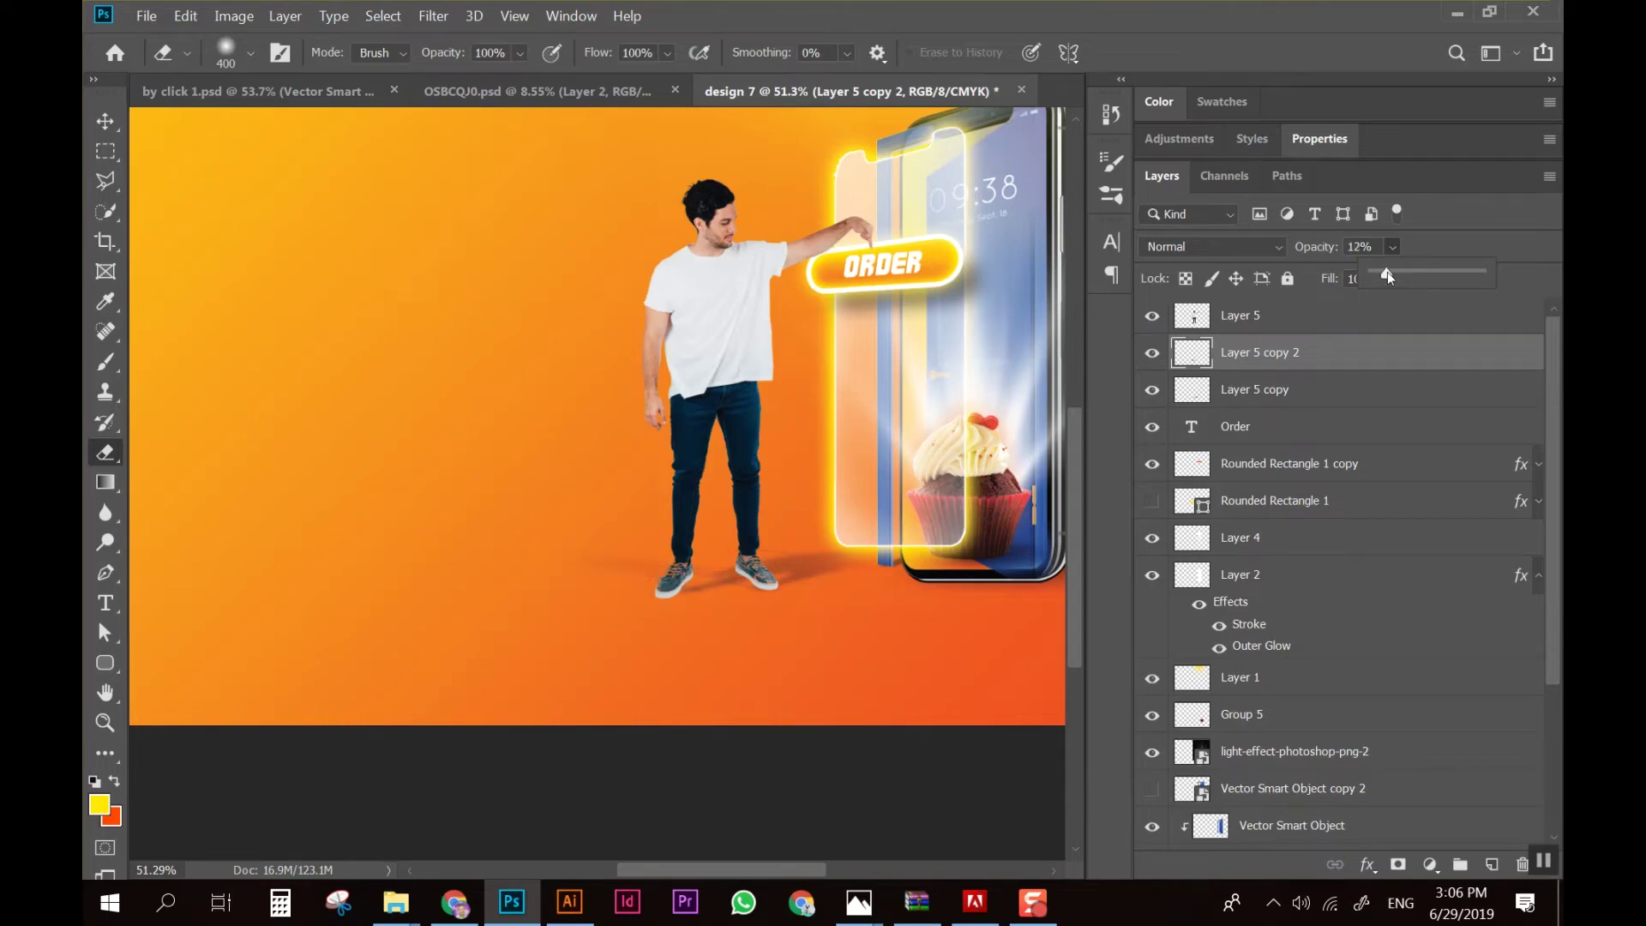
scroll(643, 600, "up", 2)
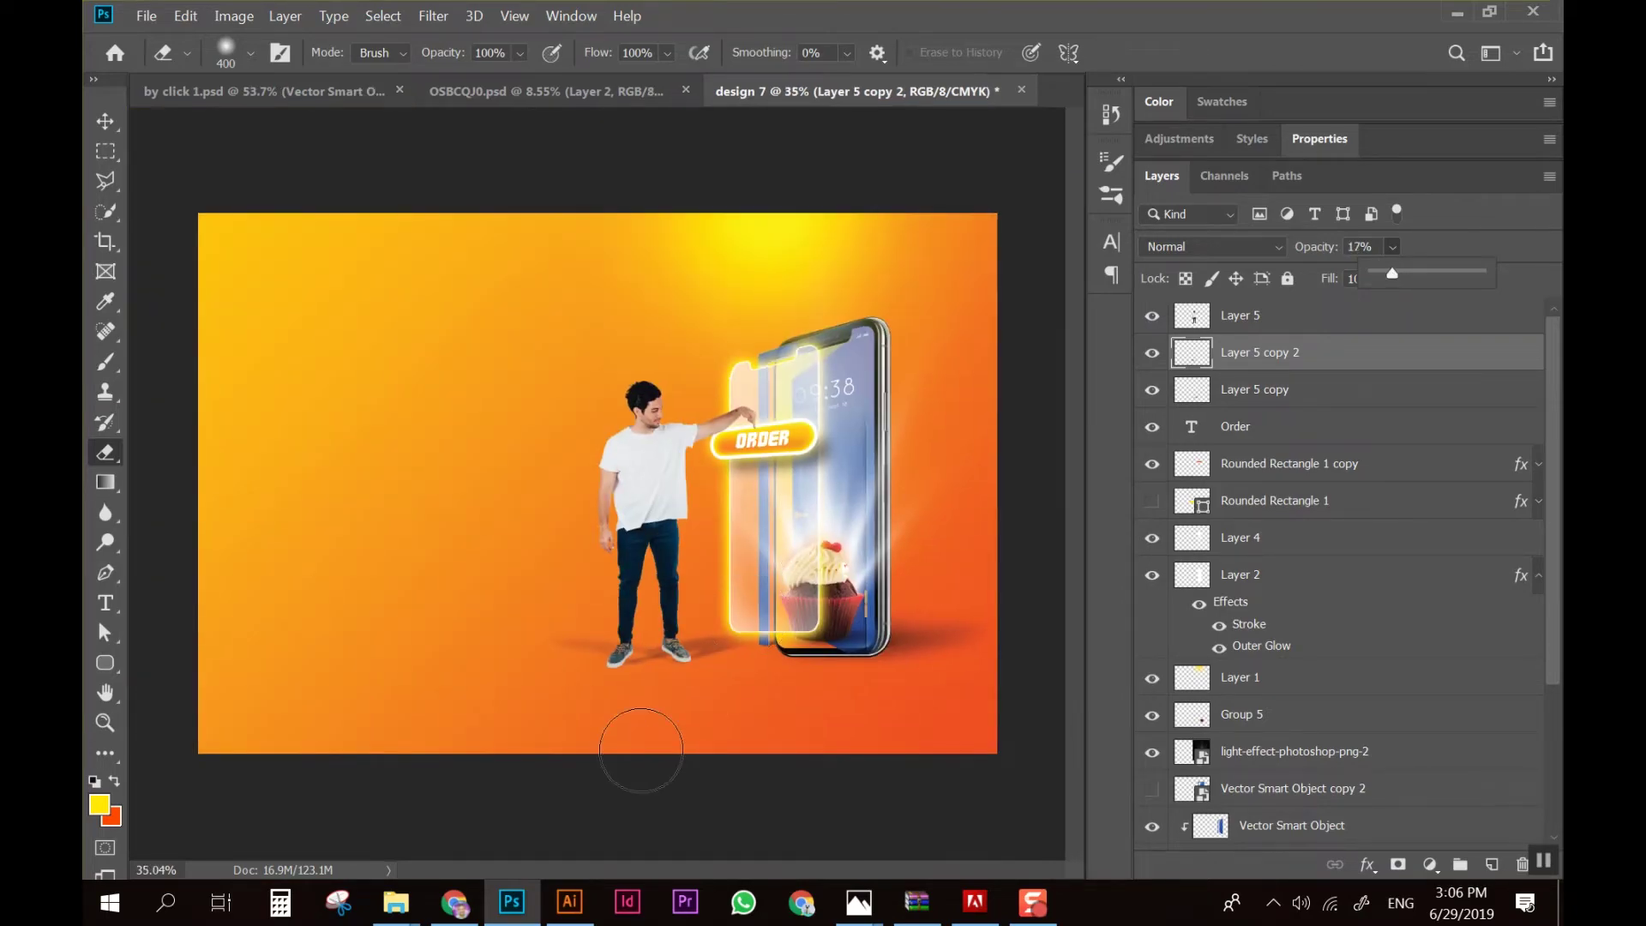
scroll(643, 753, "right", 1)
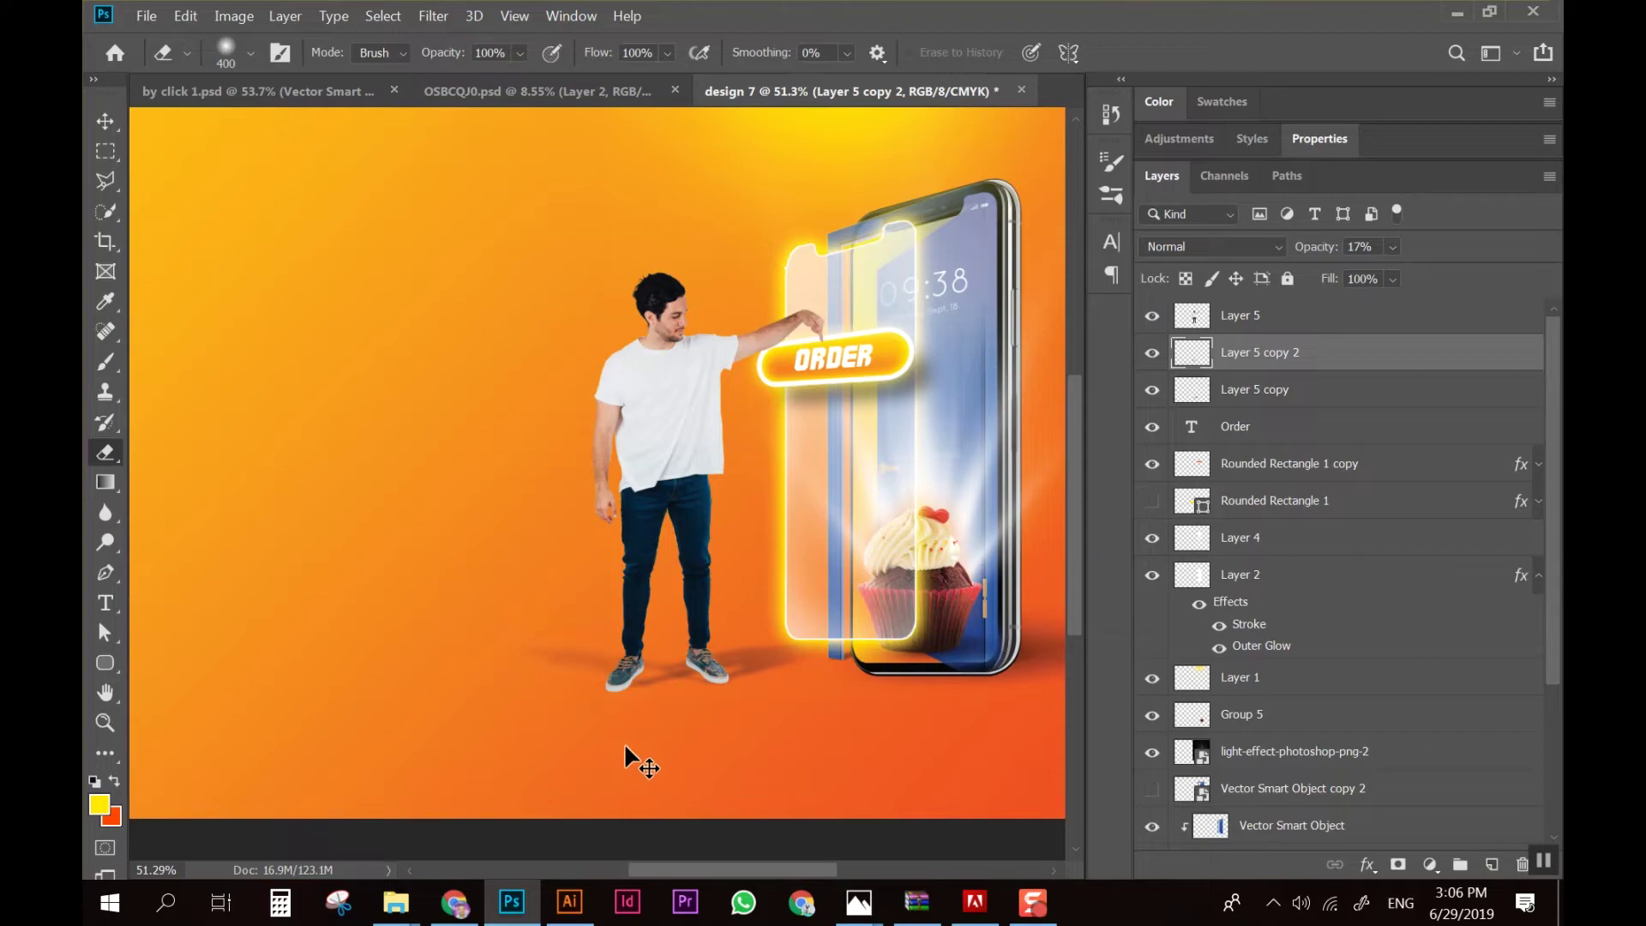
key("ctrl")
key("ctrl+t")
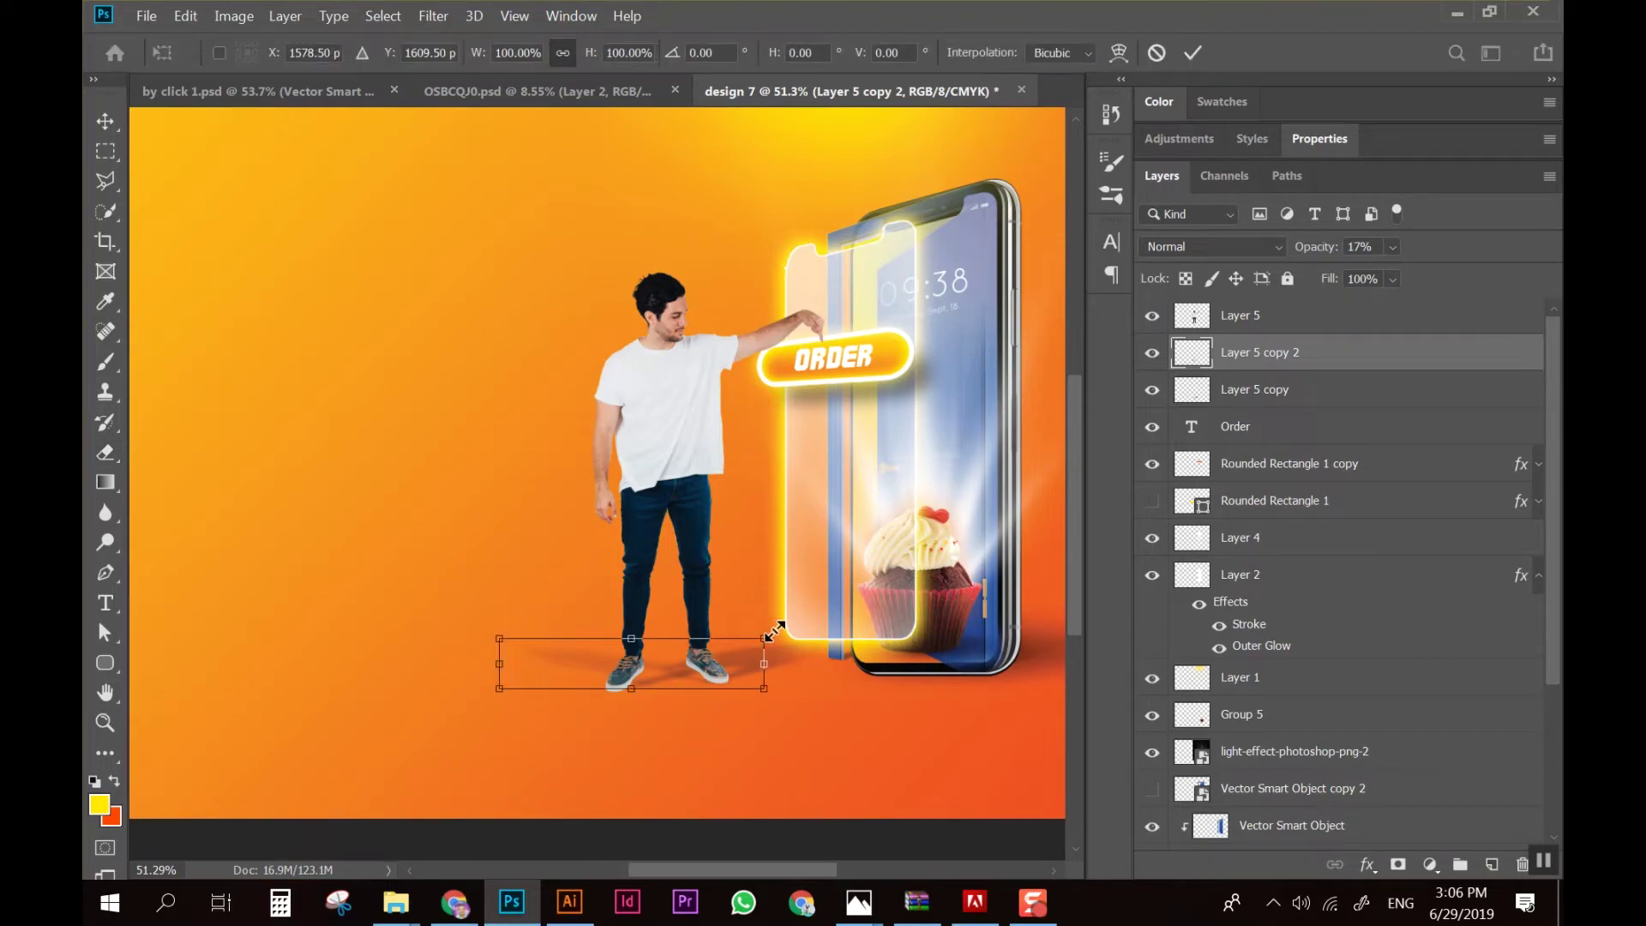
left_click_drag(769, 632, 797, 630)
key("Return")
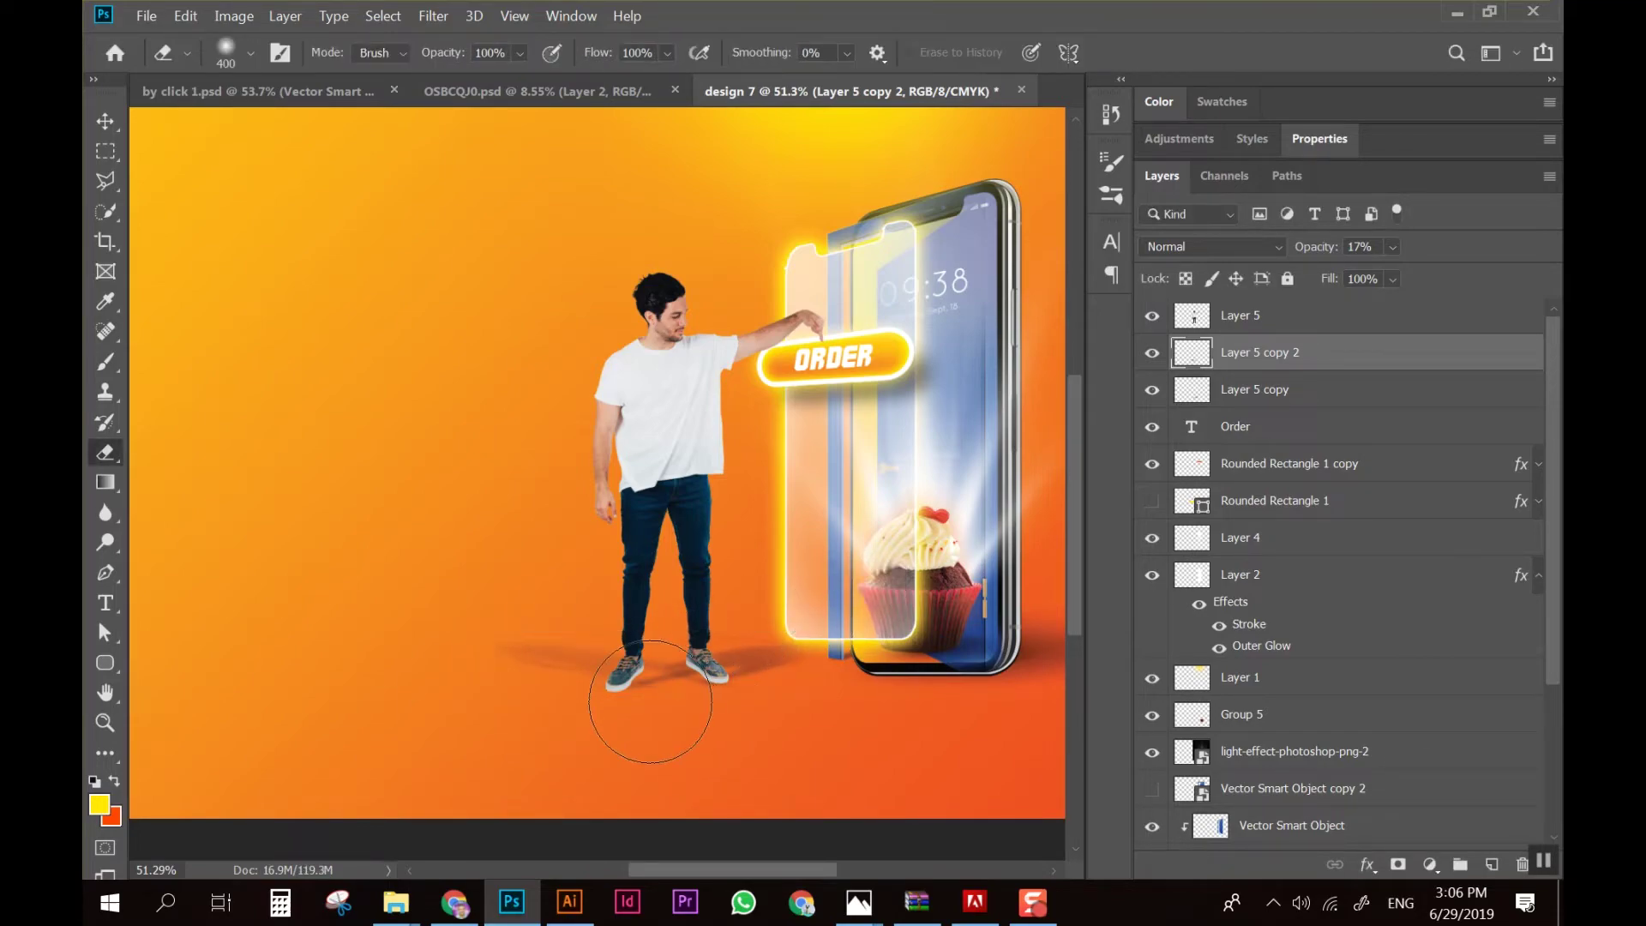
left_click_drag(650, 701, 448, 651)
Nudge the Layer 5 copy shadow slightly into place
left_click(1259, 396)
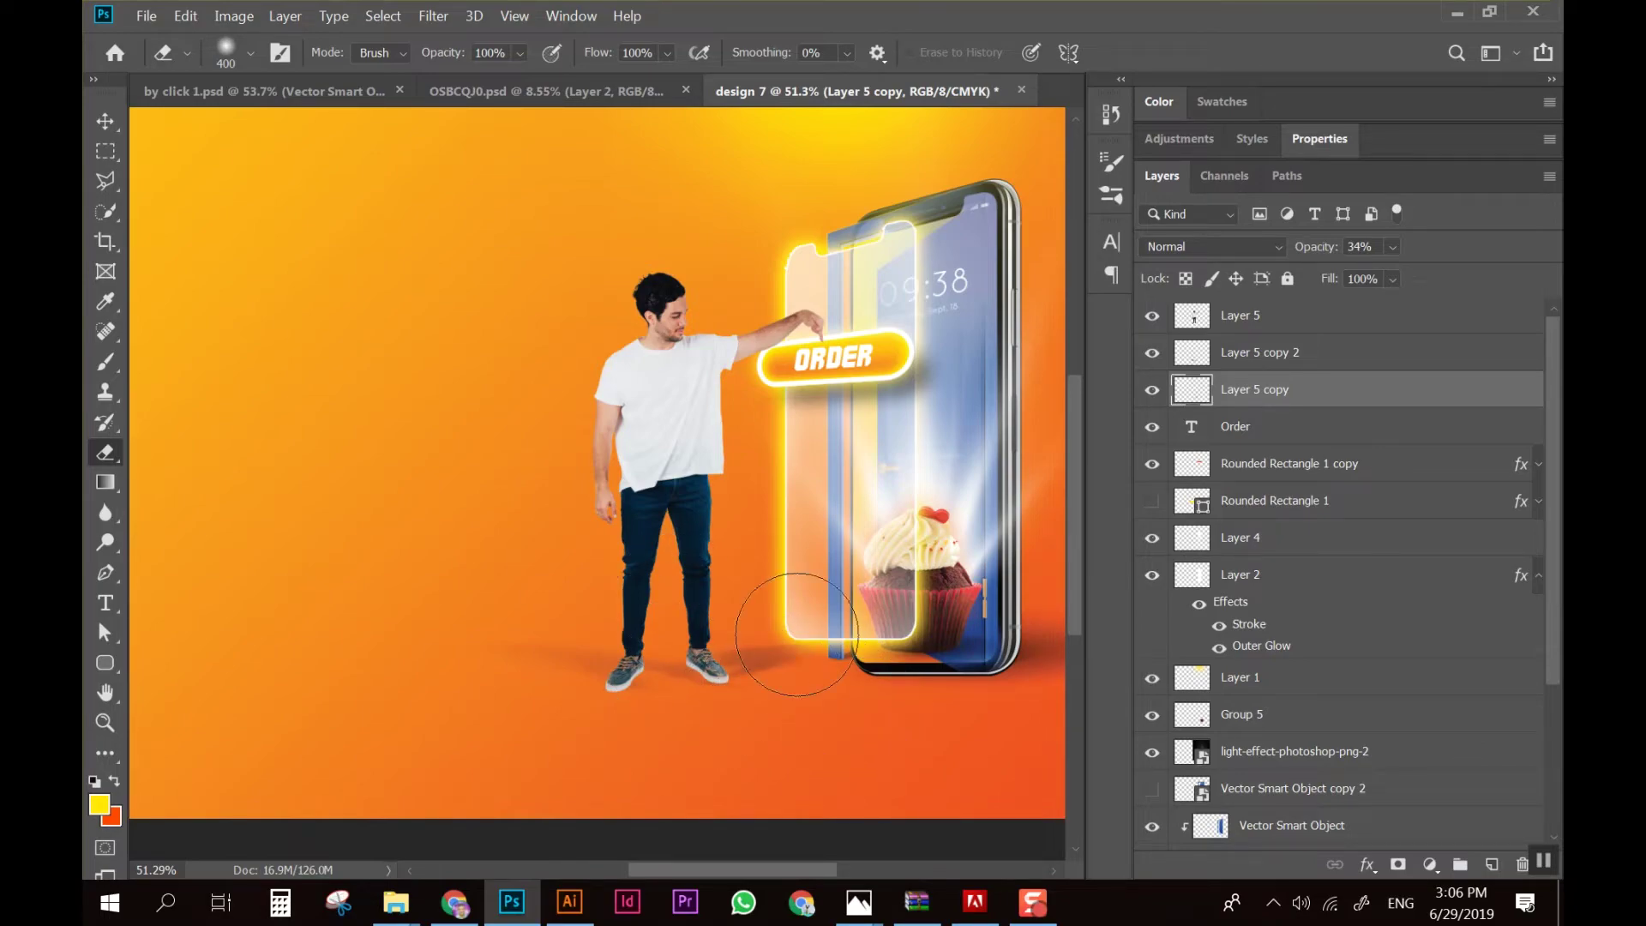
scroll(814, 660, "down", 1)
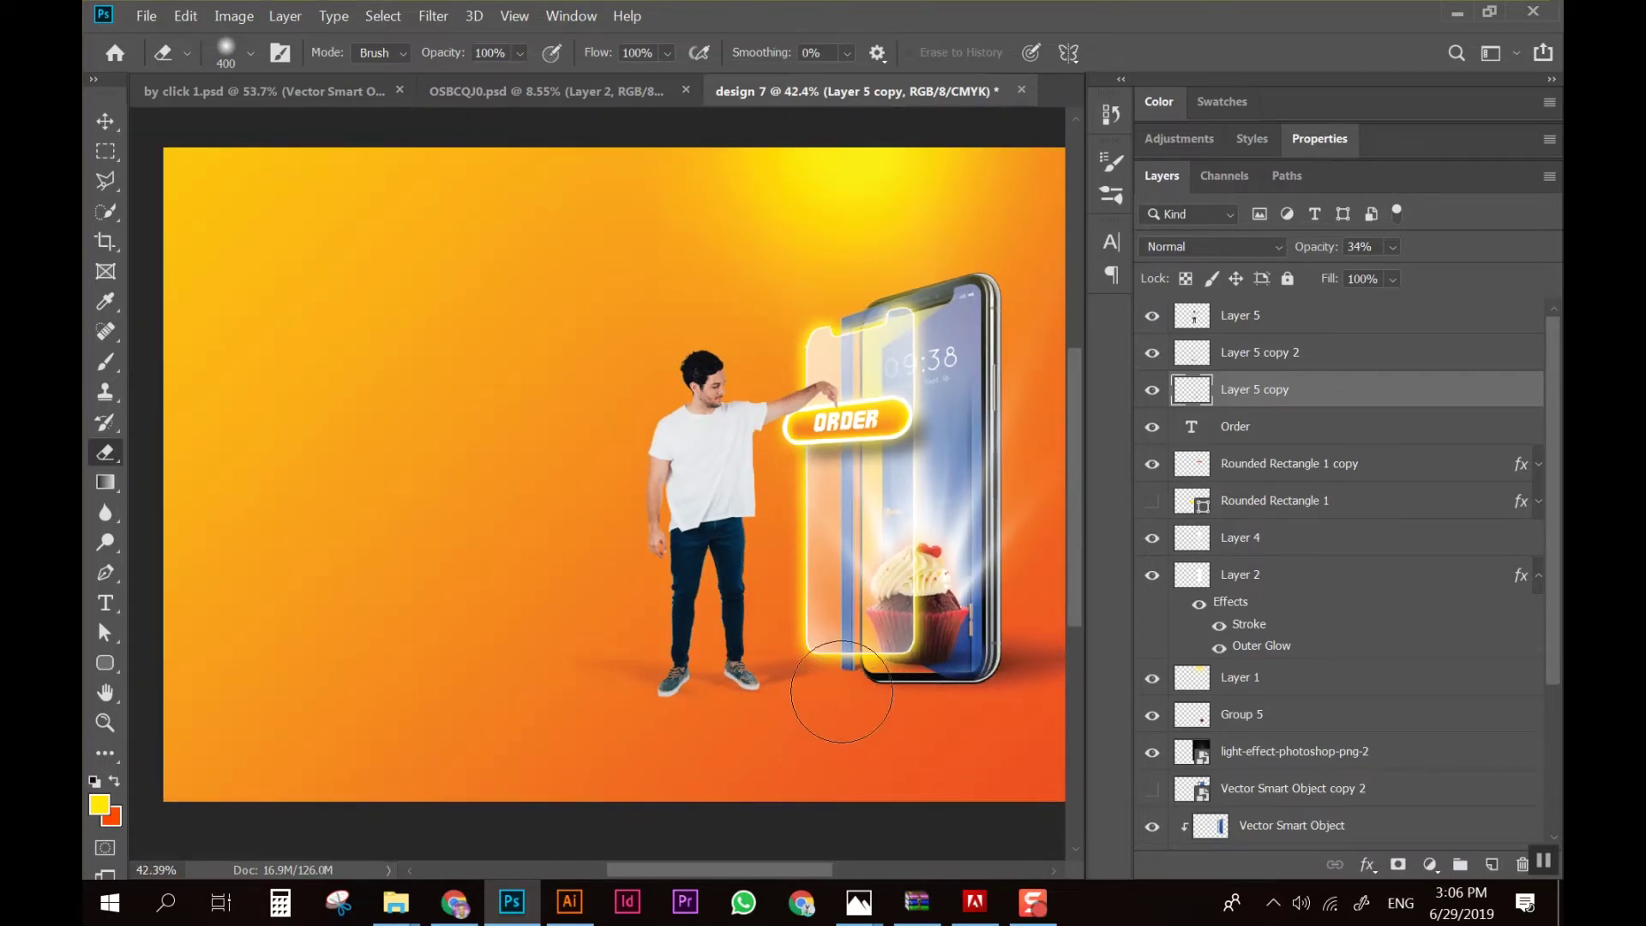
scroll(840, 724, "up", 1)
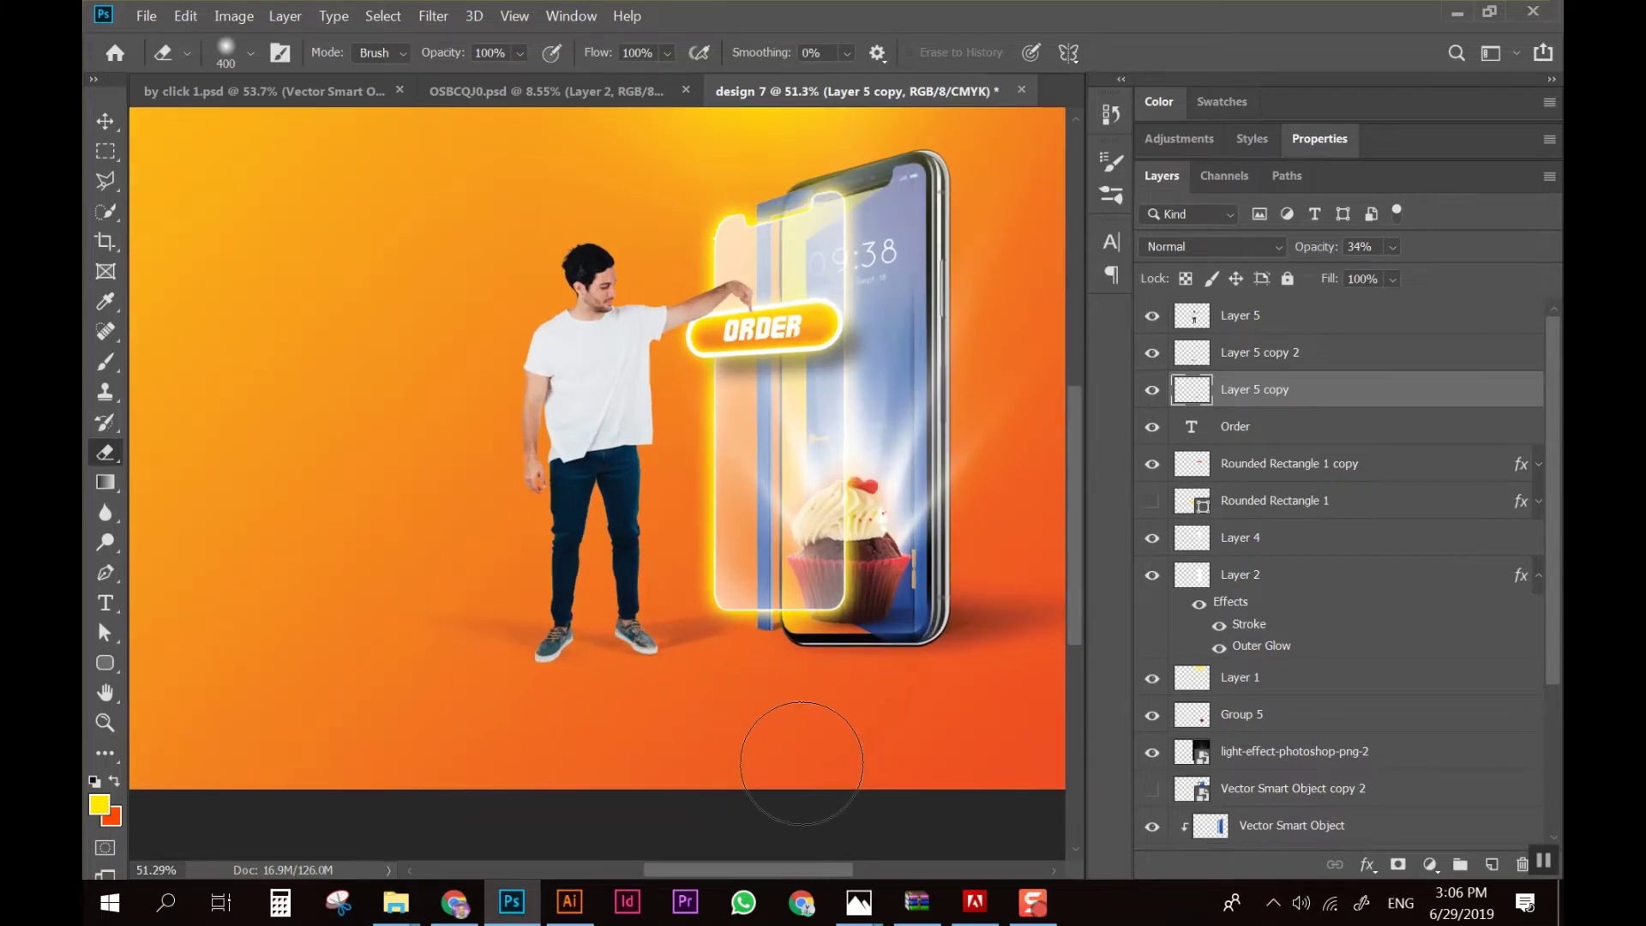
key("v")
left_click_drag(744, 635, 737, 636)
Load the man's outline from Layer 5's thumbnail as an active selection
scroll(748, 650, "down", 2)
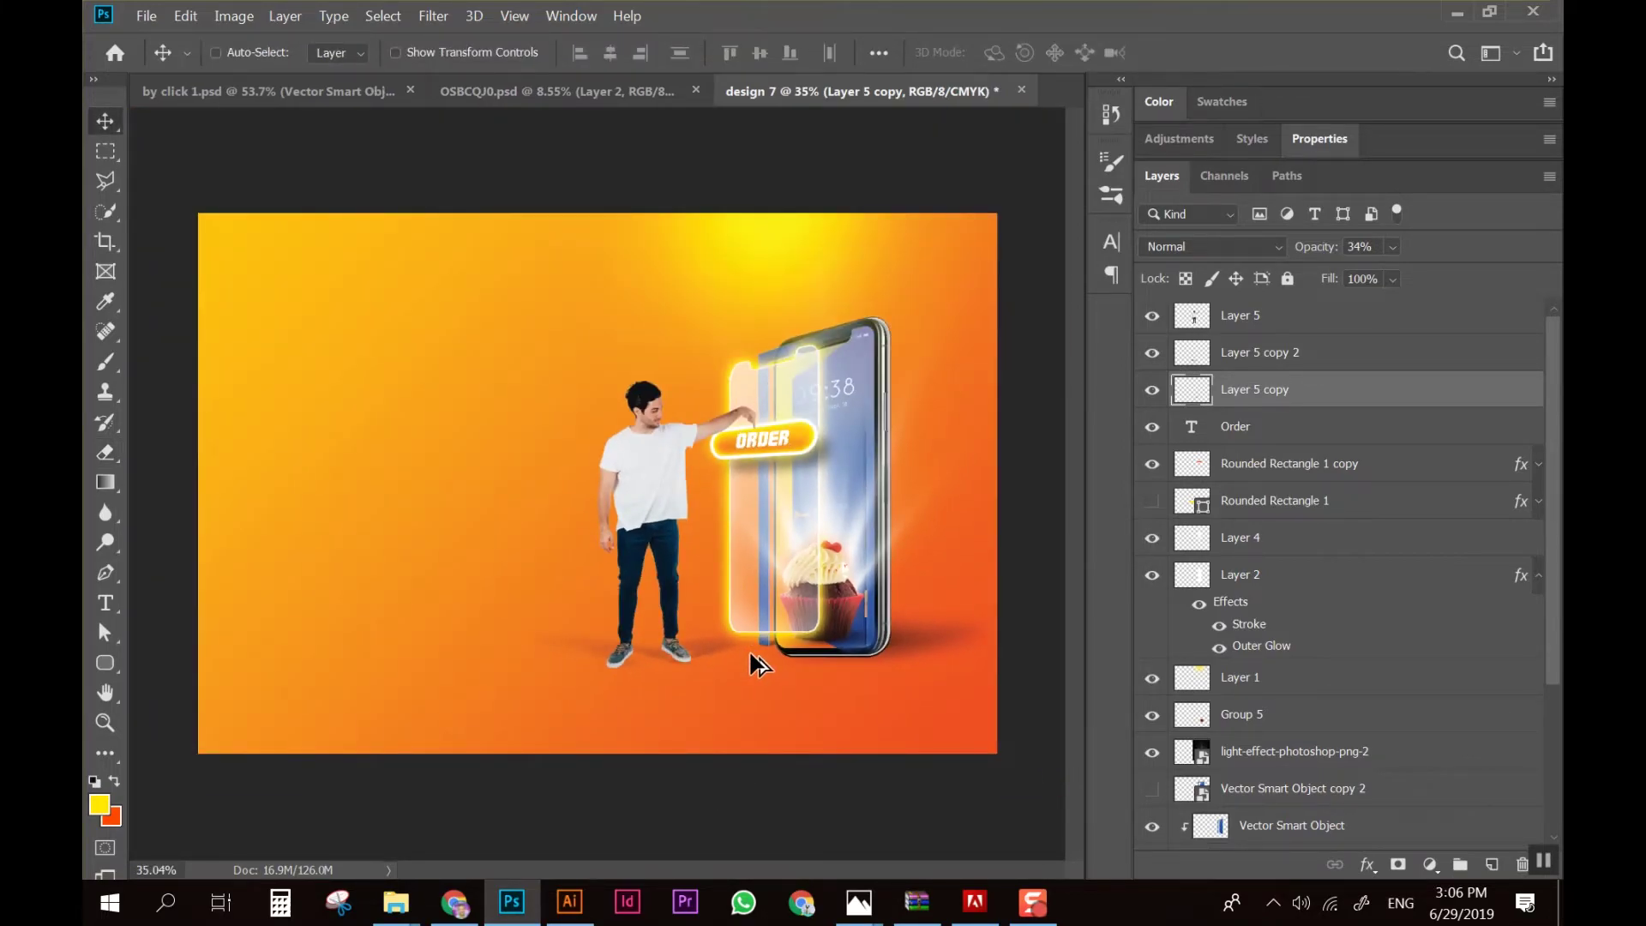
scroll(751, 662, "down", 1)
scroll(747, 513, "up", 2)
scroll(755, 520, "up", 3)
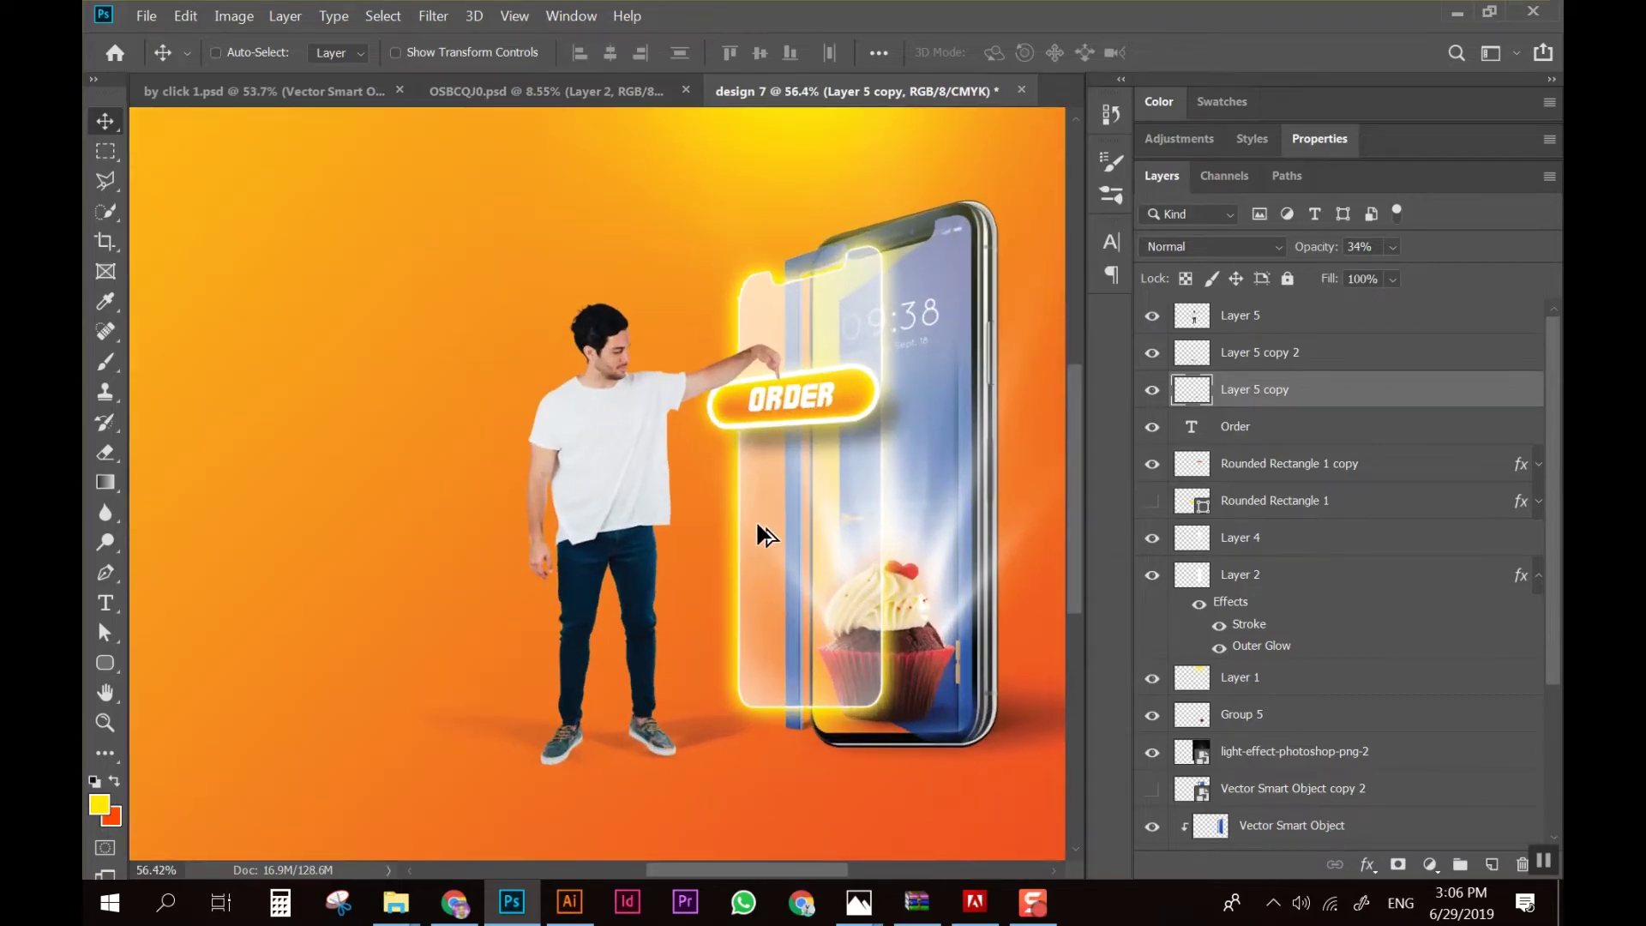
scroll(670, 696, "up", 3)
left_click_drag(635, 553, 461, 493)
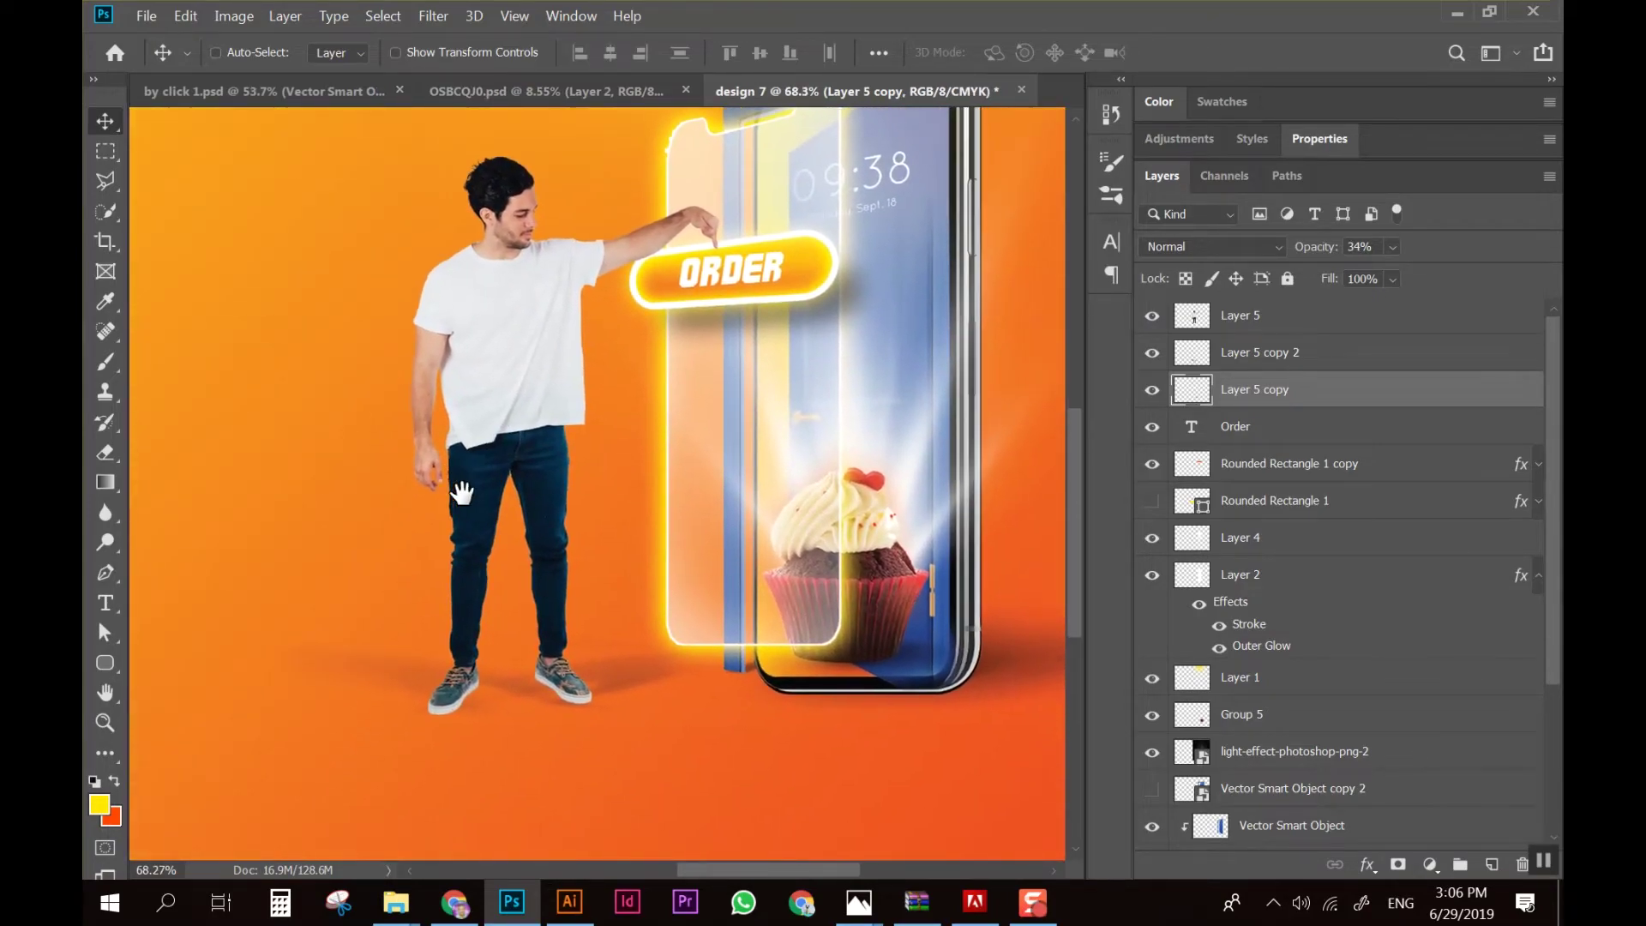
scroll(708, 373, "down", 1)
scroll(737, 367, "down", 1)
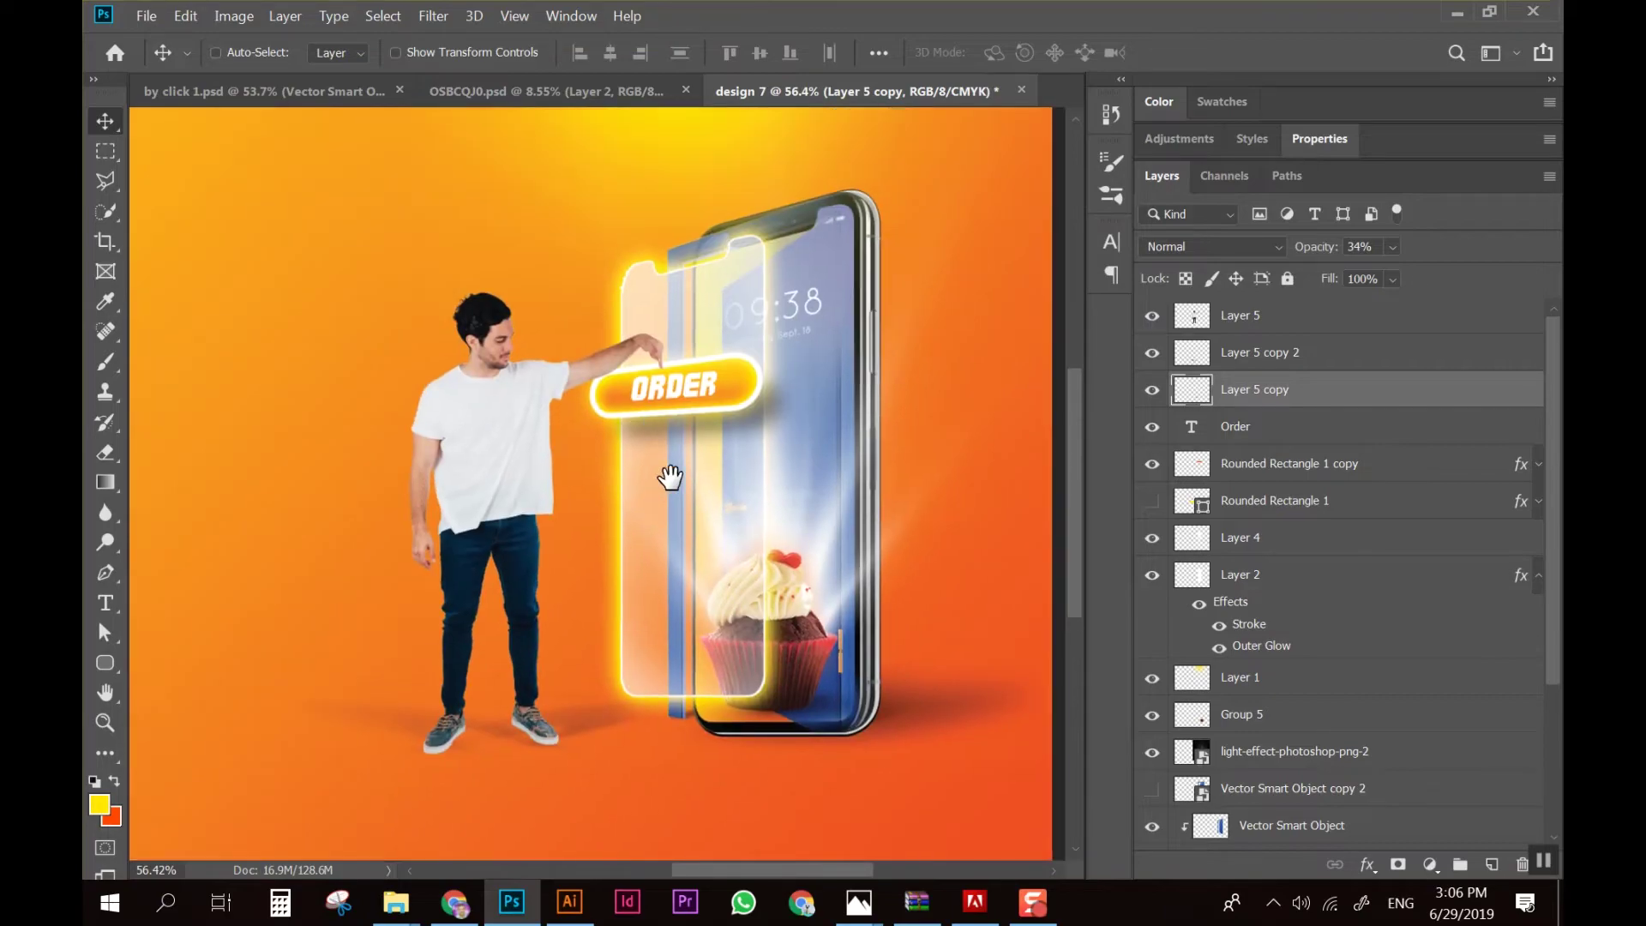
scroll(578, 512, "up", 2)
scroll(496, 408, "up", 1)
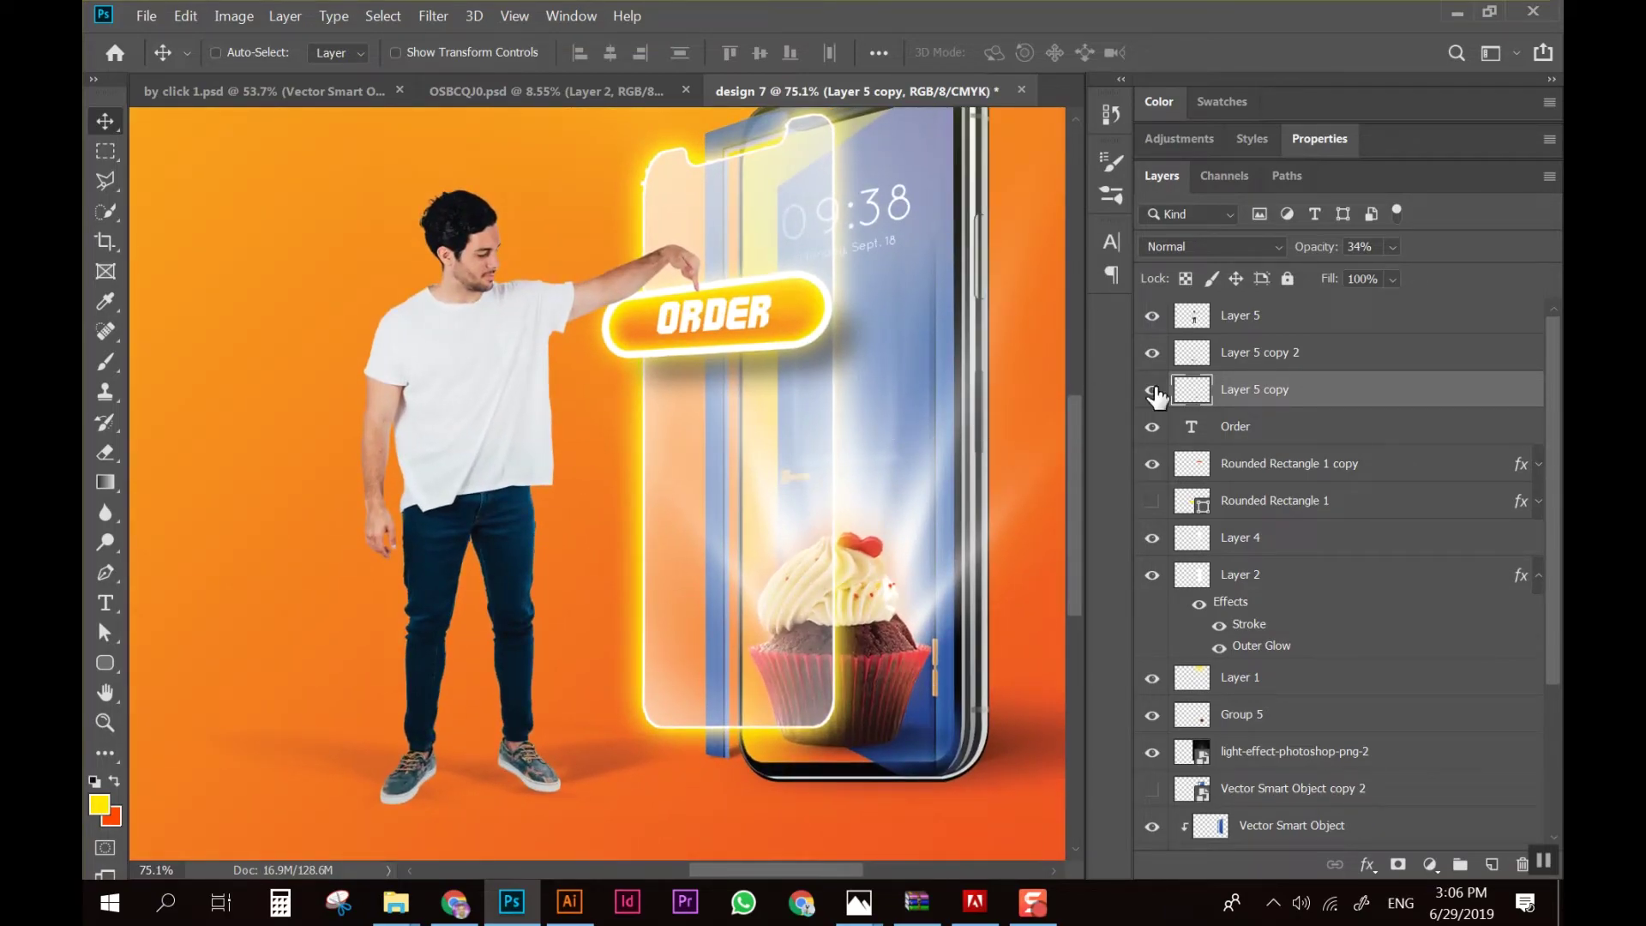
left_click(1205, 331)
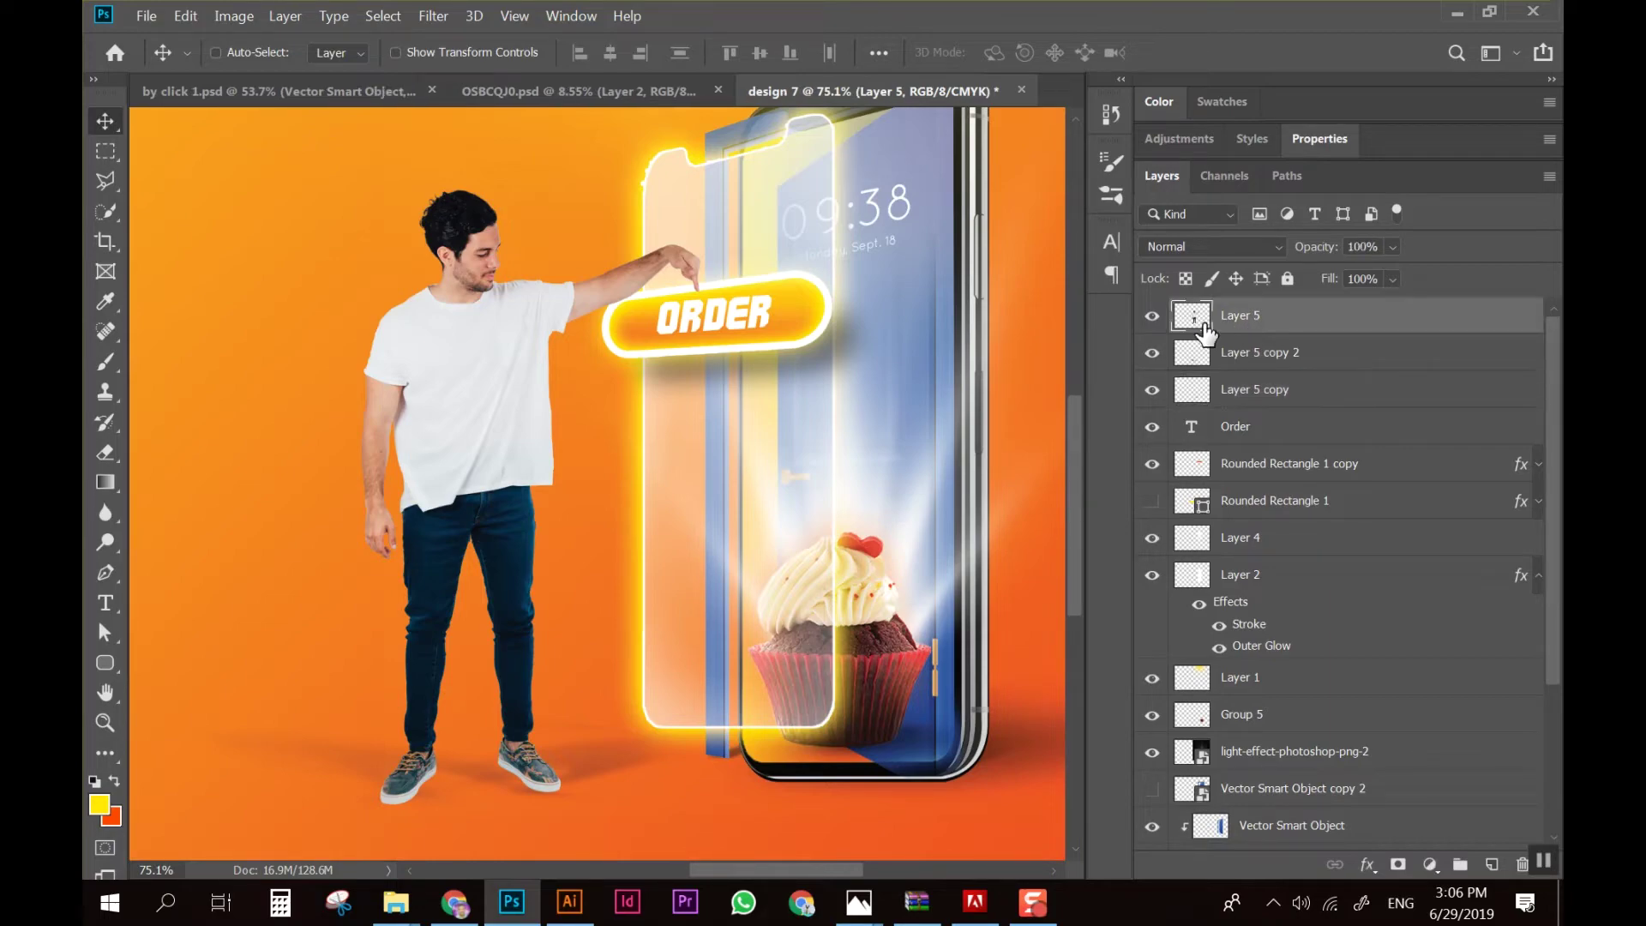
left_click(1193, 318, "ctrl")
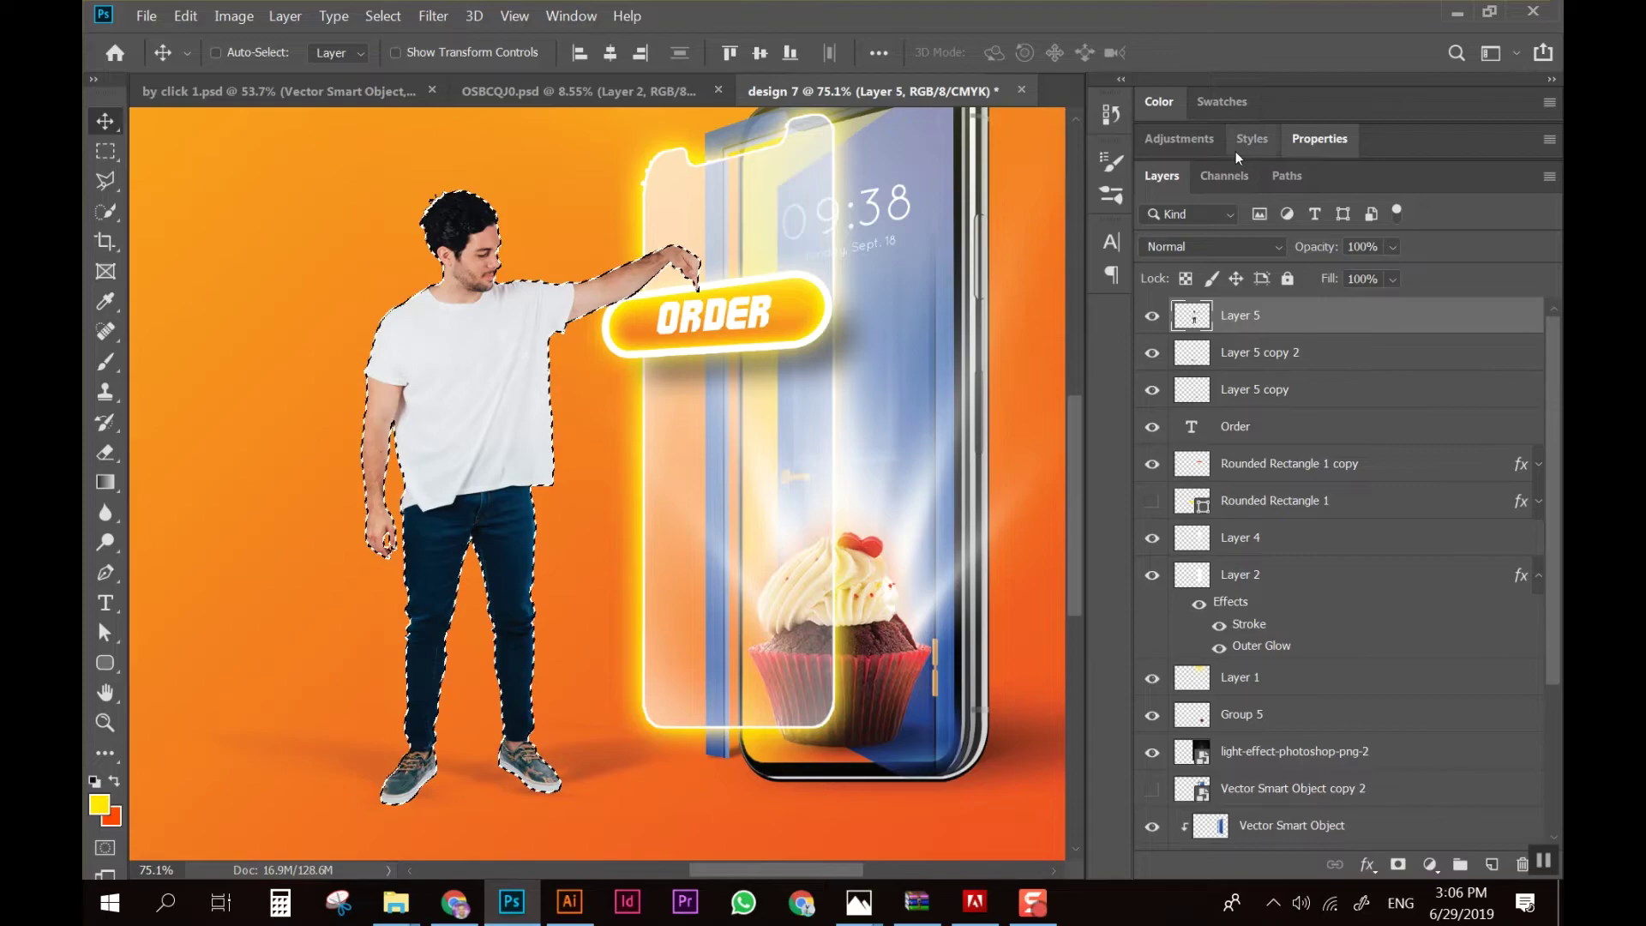
Add a Curves adjustment and raise the curve to brighten the man
left_click(1212, 144)
left_click(1319, 138)
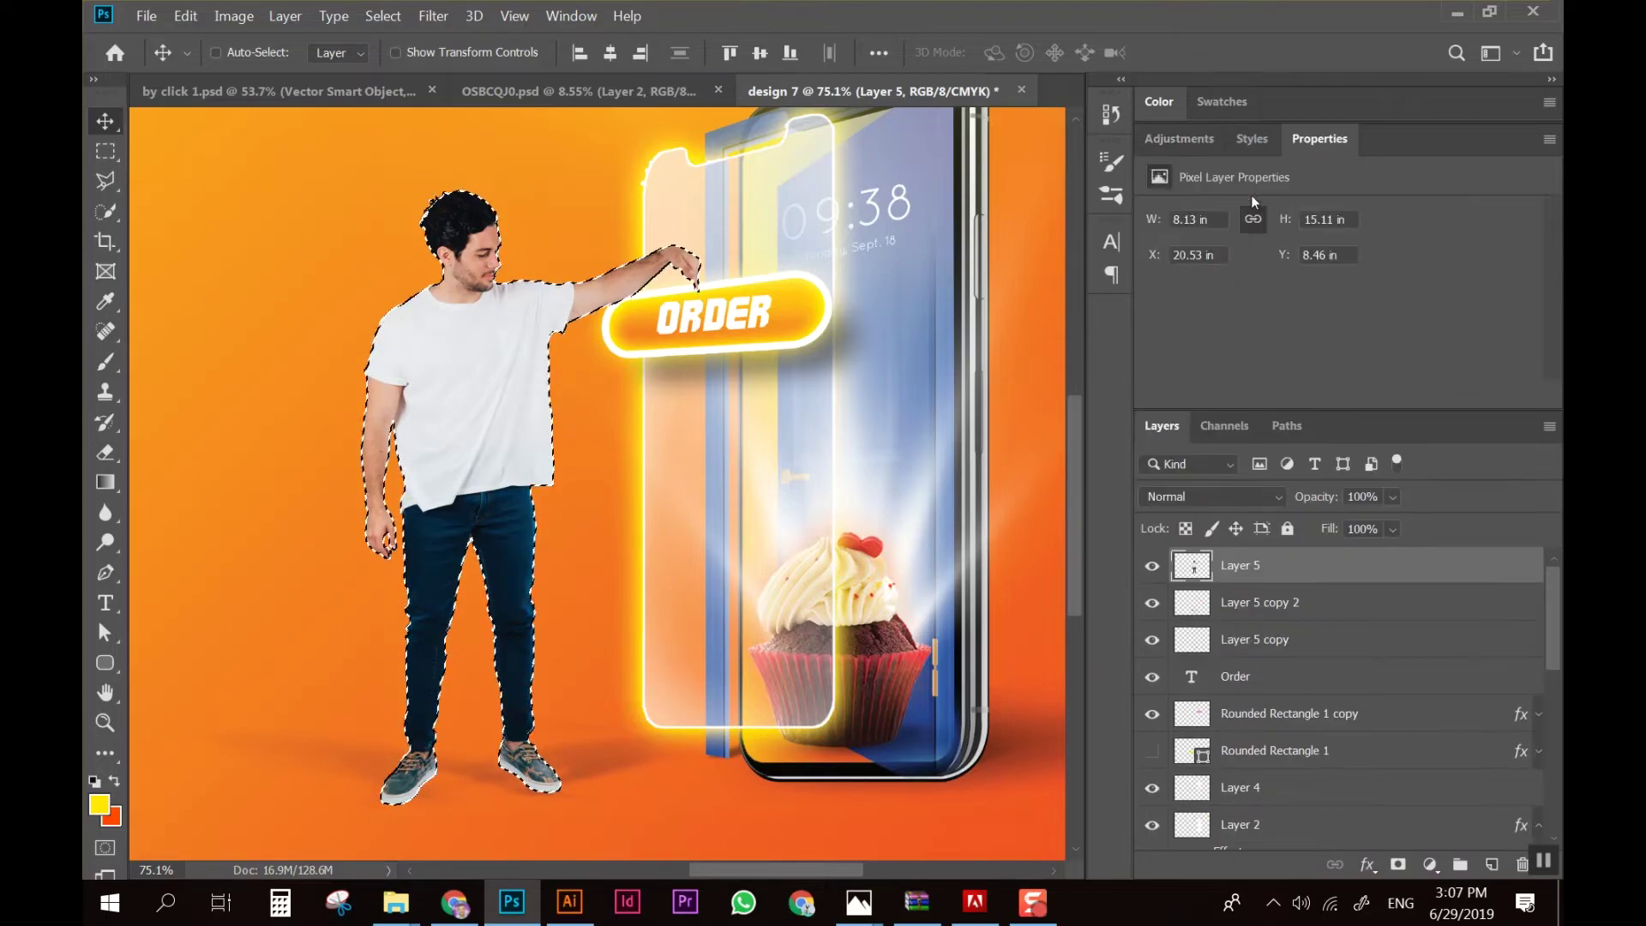
mouse_move(1395, 367)
left_mouse_down()
mouse_move(1318, 314)
mouse_move(1292, 317)
mouse_move(1345, 338)
left_mouse_up()
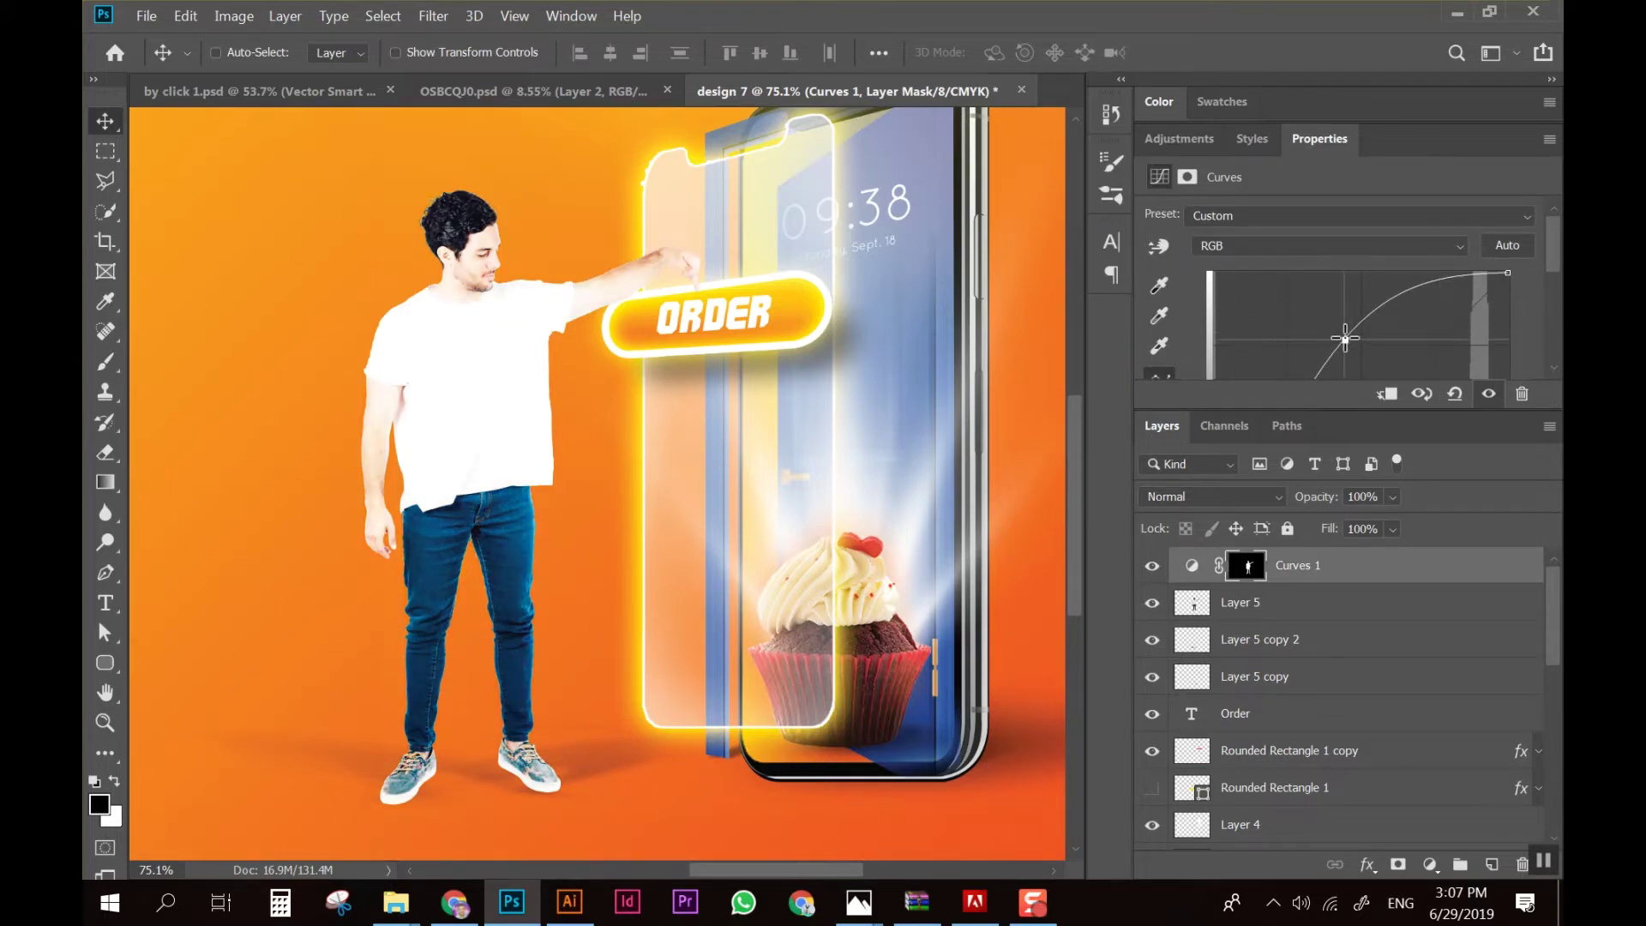
double_click(1299, 147)
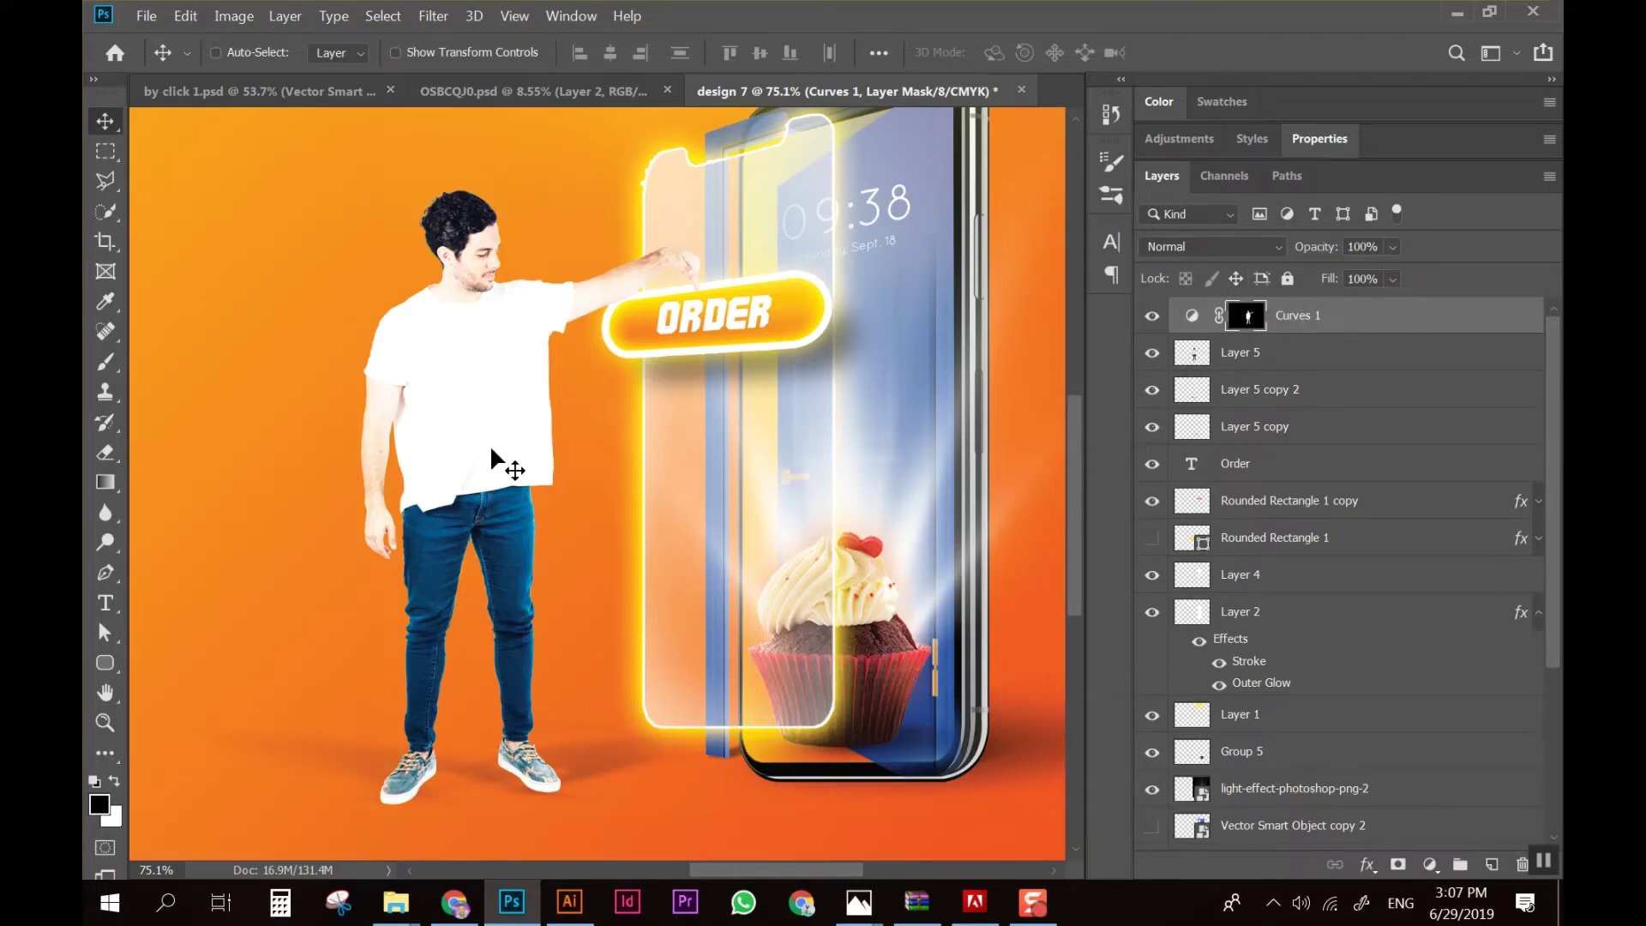
scroll(729, 496, "down", 3)
scroll(727, 495, "down", 2)
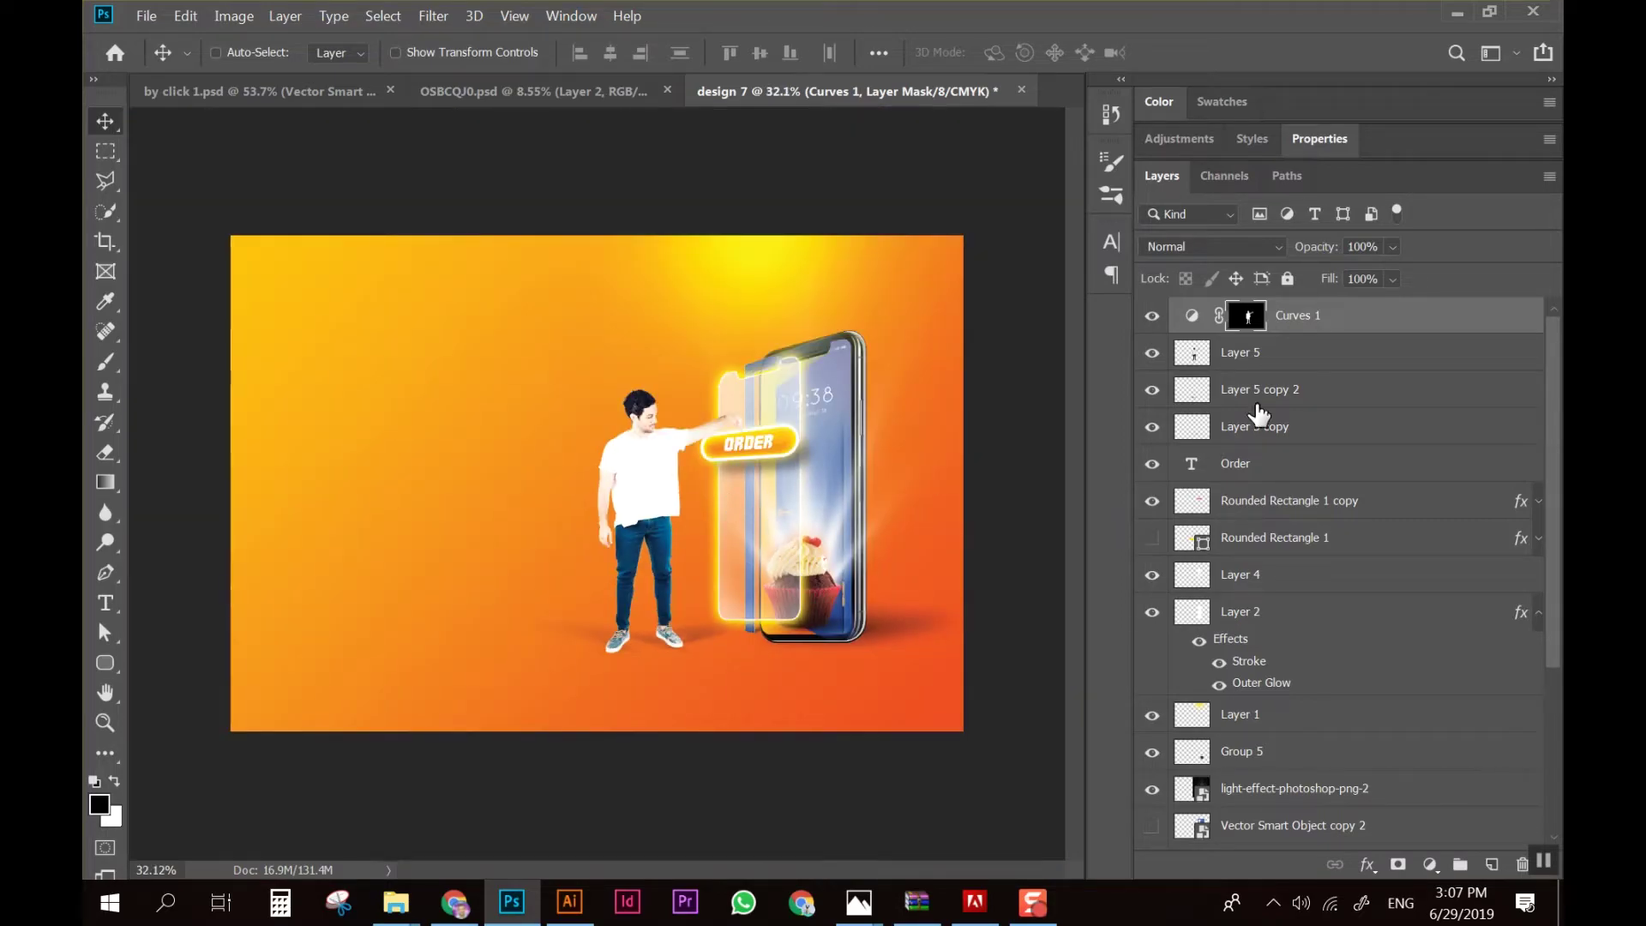
Clip Curves 1 to Layer 5 so the brightening affects only the man
left_click(1305, 318)
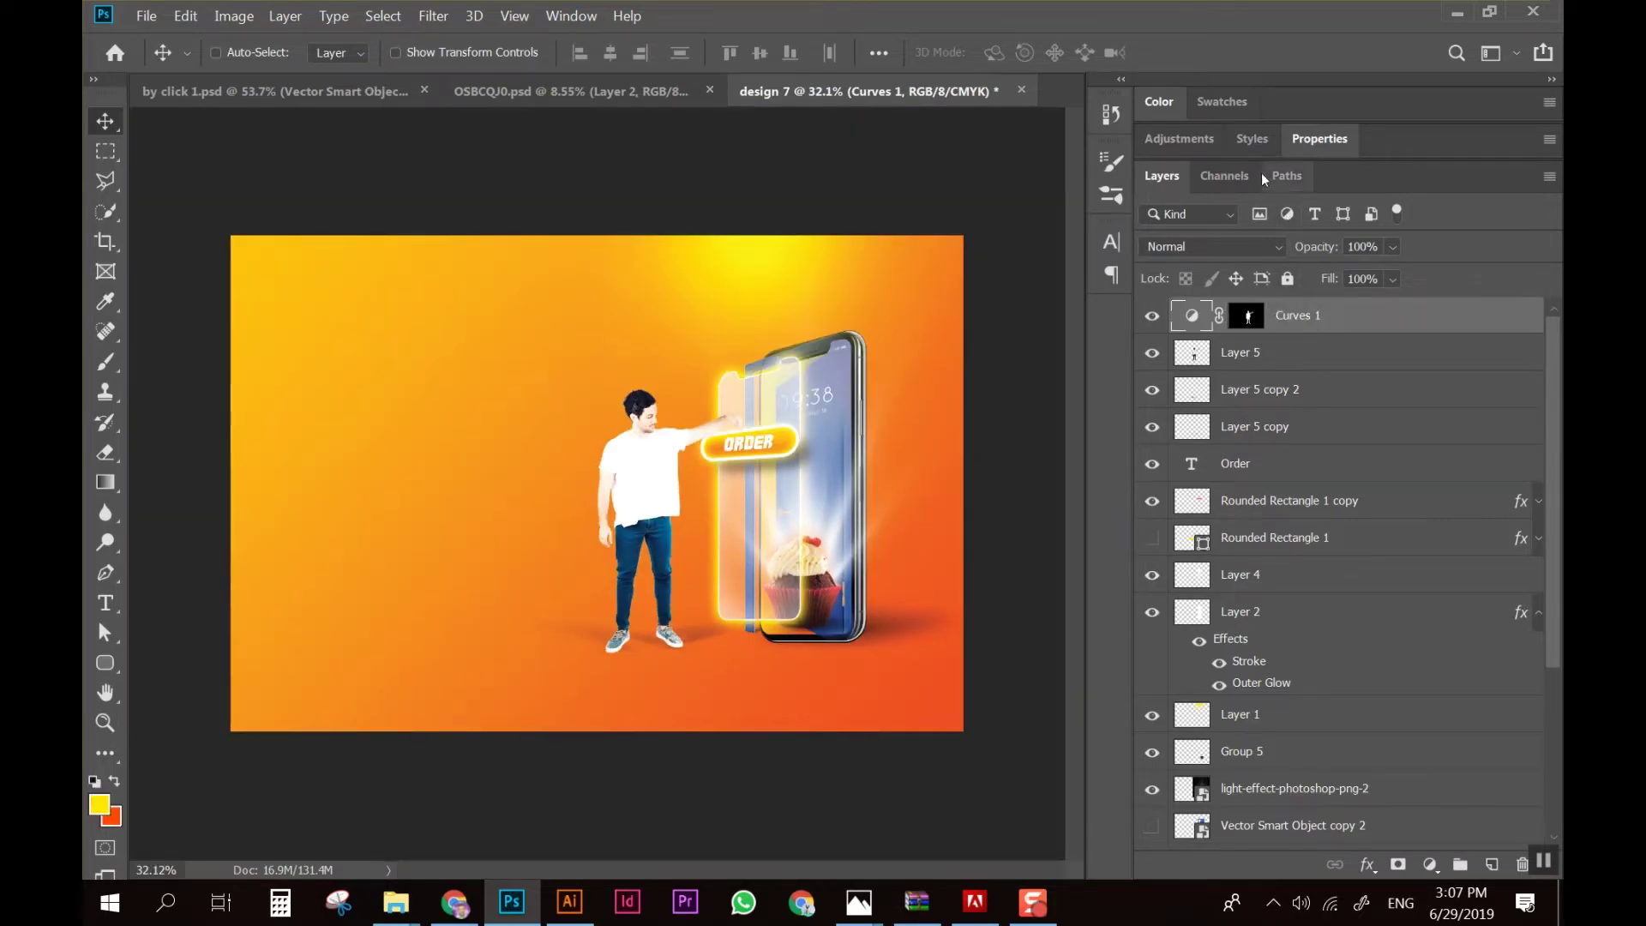
left_click(1310, 141)
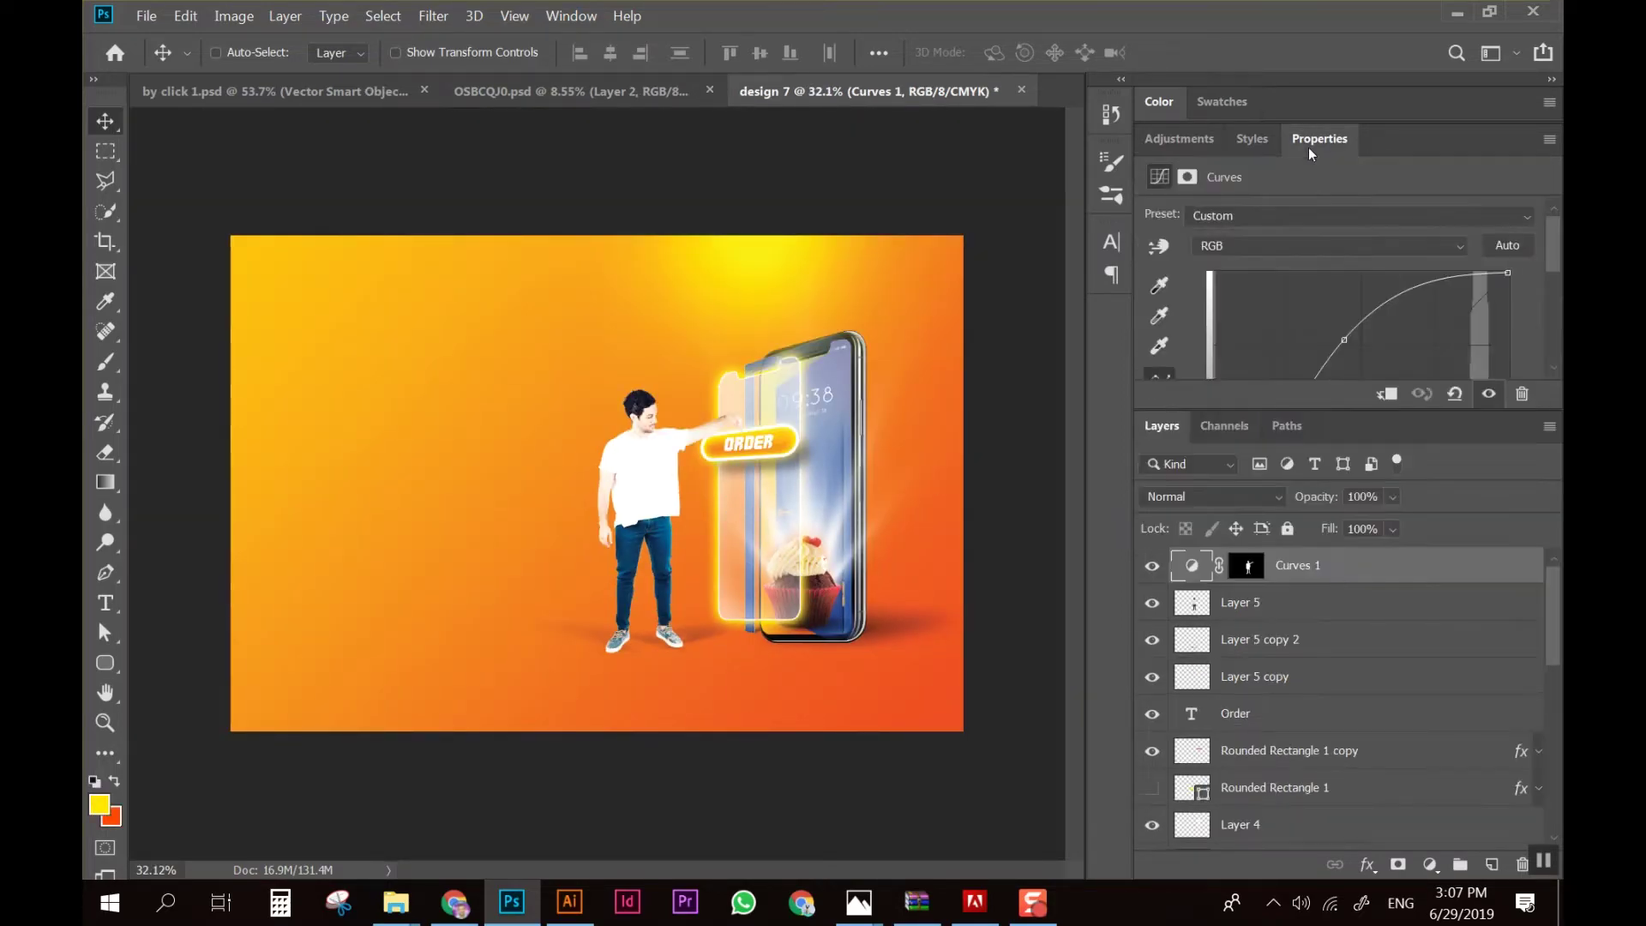
left_click(1388, 396)
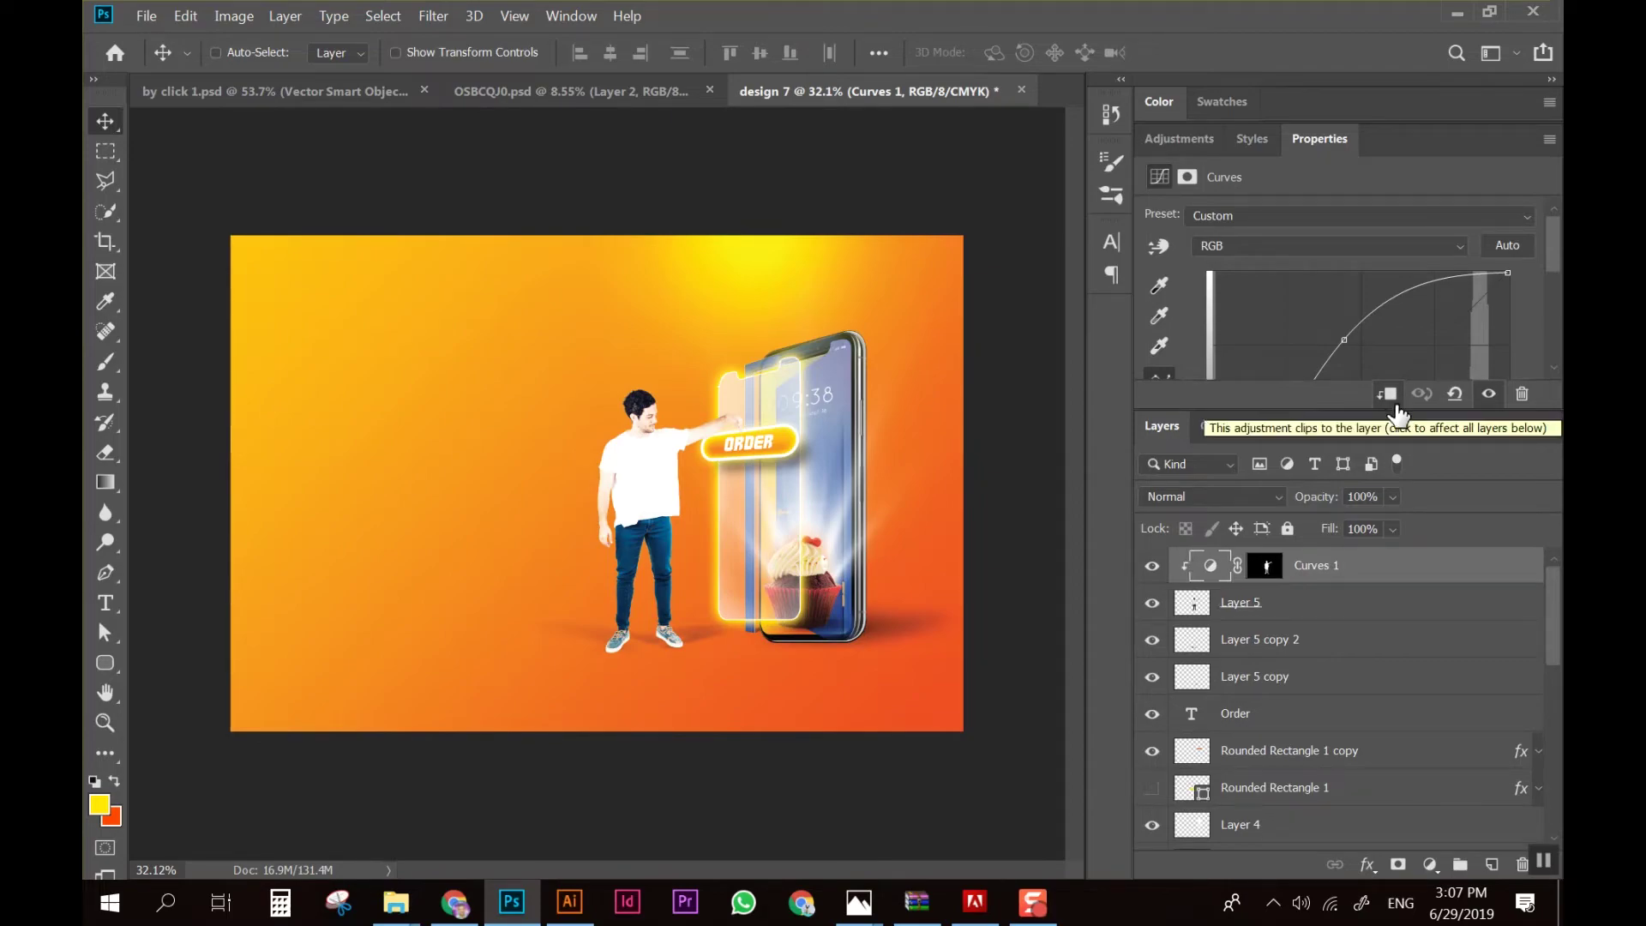
scroll(682, 531, "up", 2)
scroll(682, 532, "up", 1)
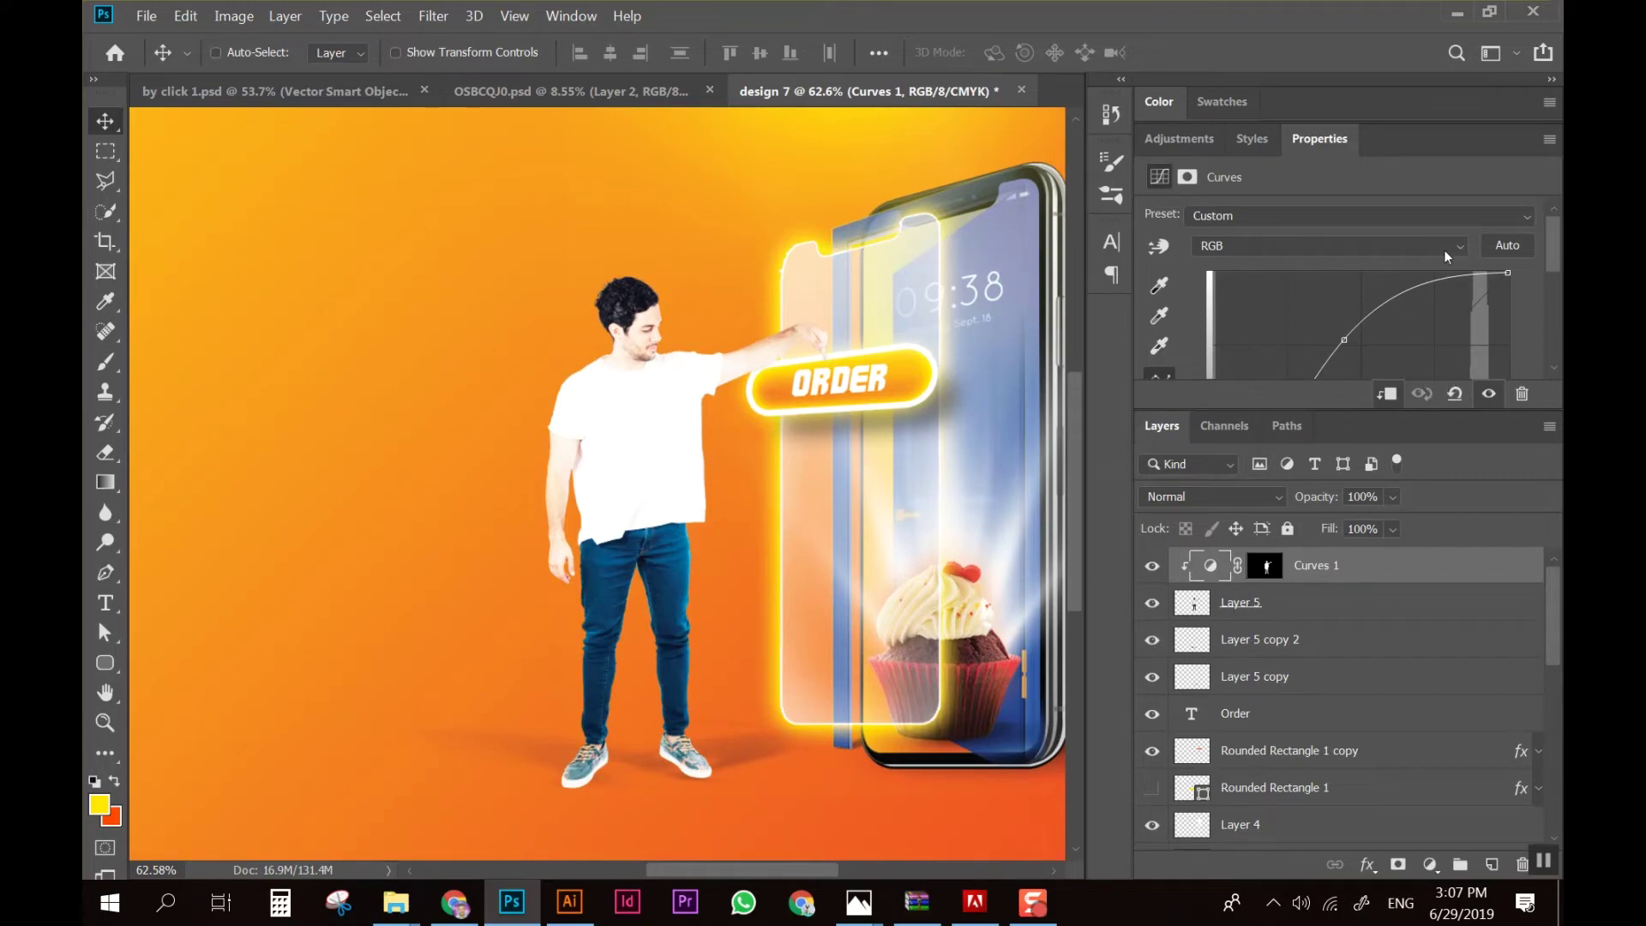
left_click(1283, 587, "alt")
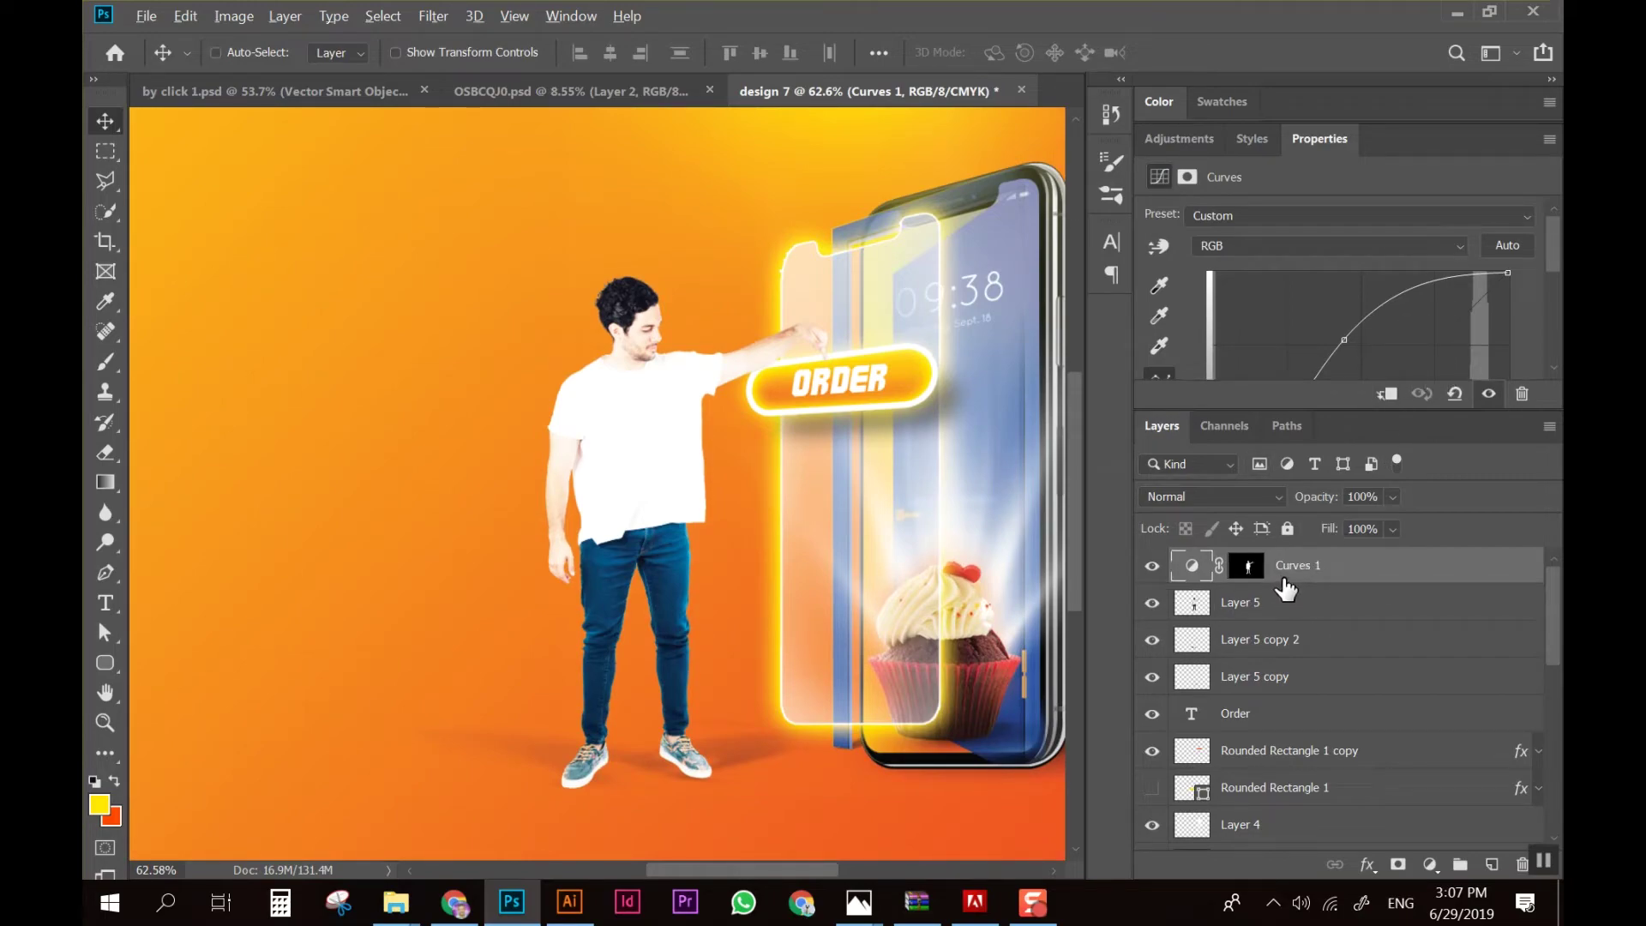
left_click(1286, 586, "alt")
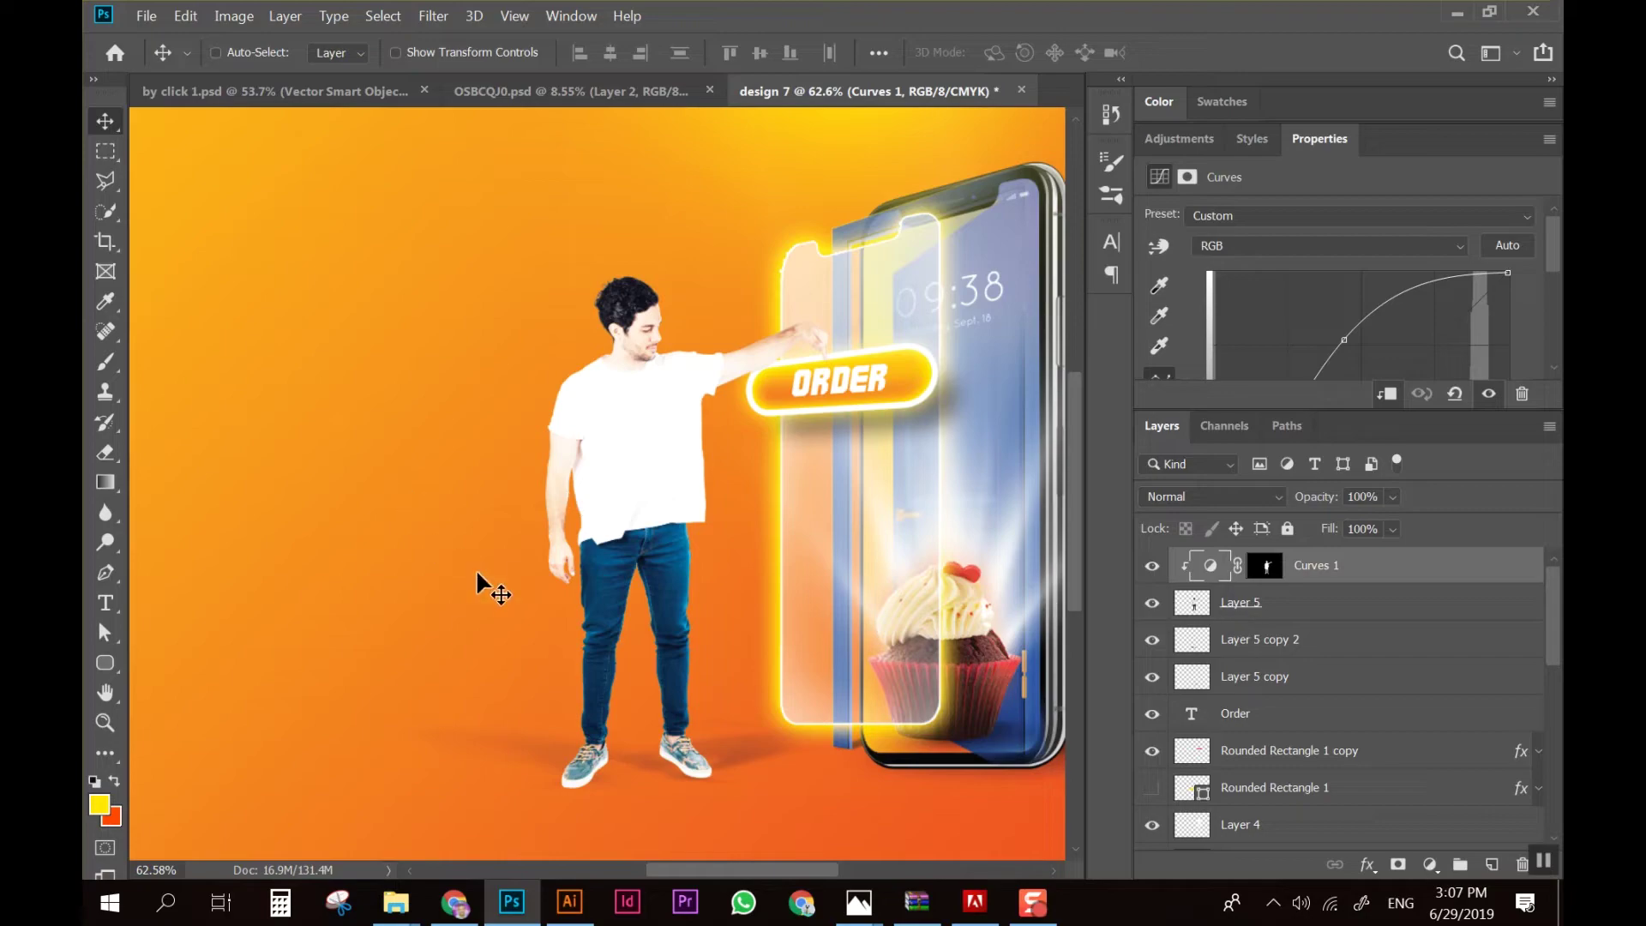
Paint black on the Curves 1 mask to tone down the brightening, shrinking the brush to 125
key("b")
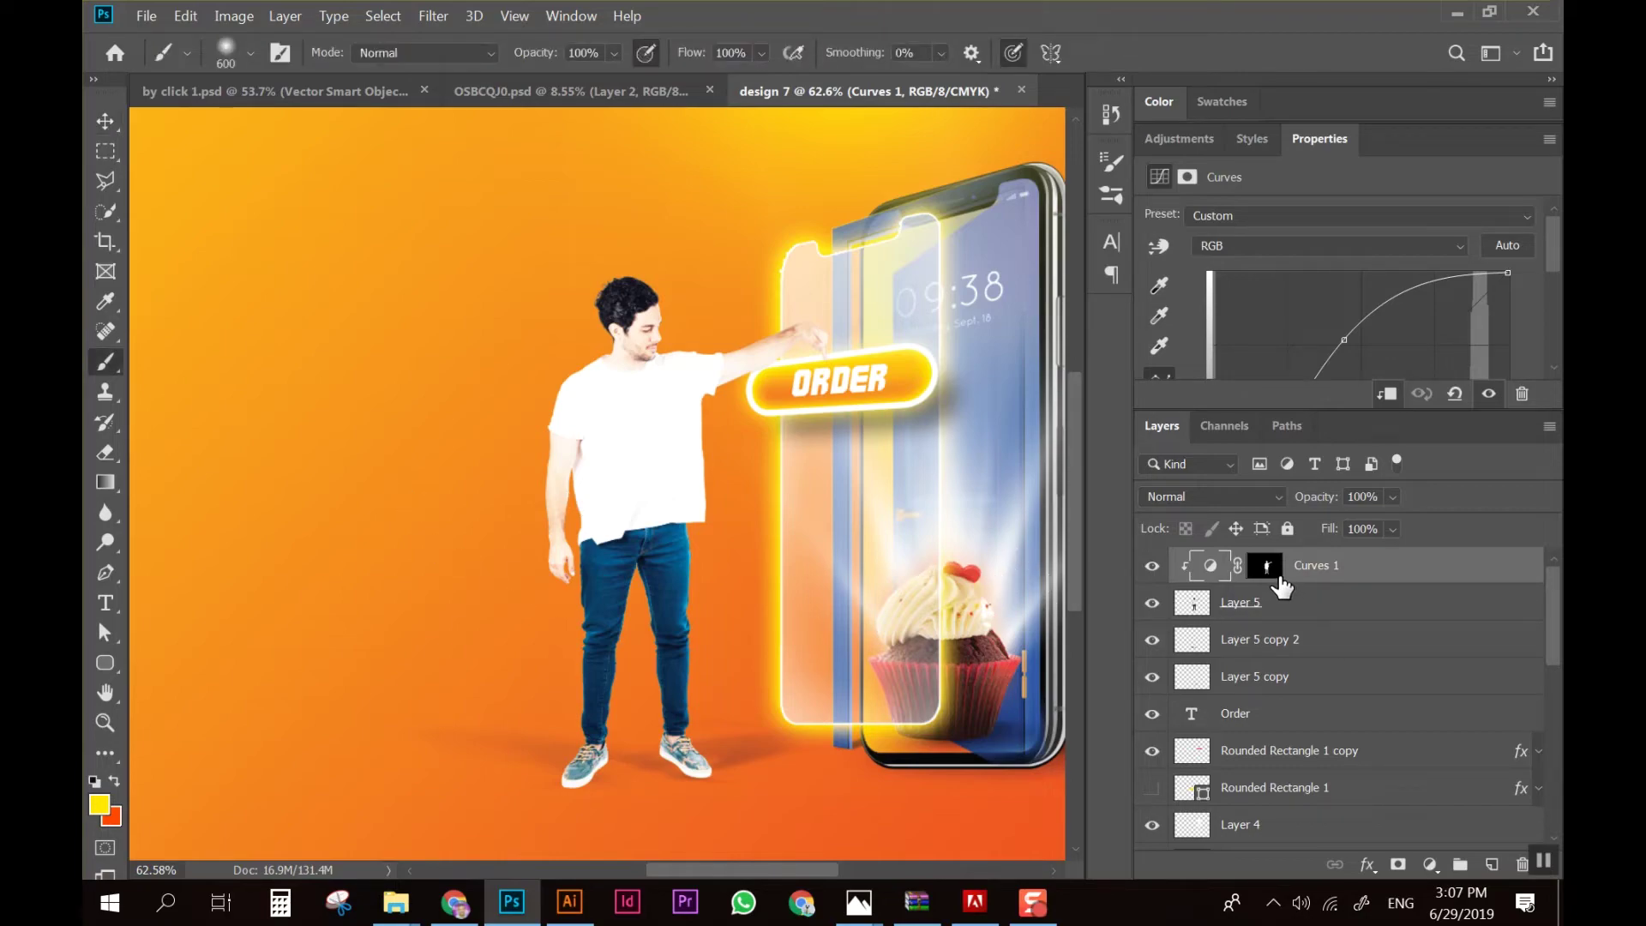
left_click(1266, 564)
key("d")
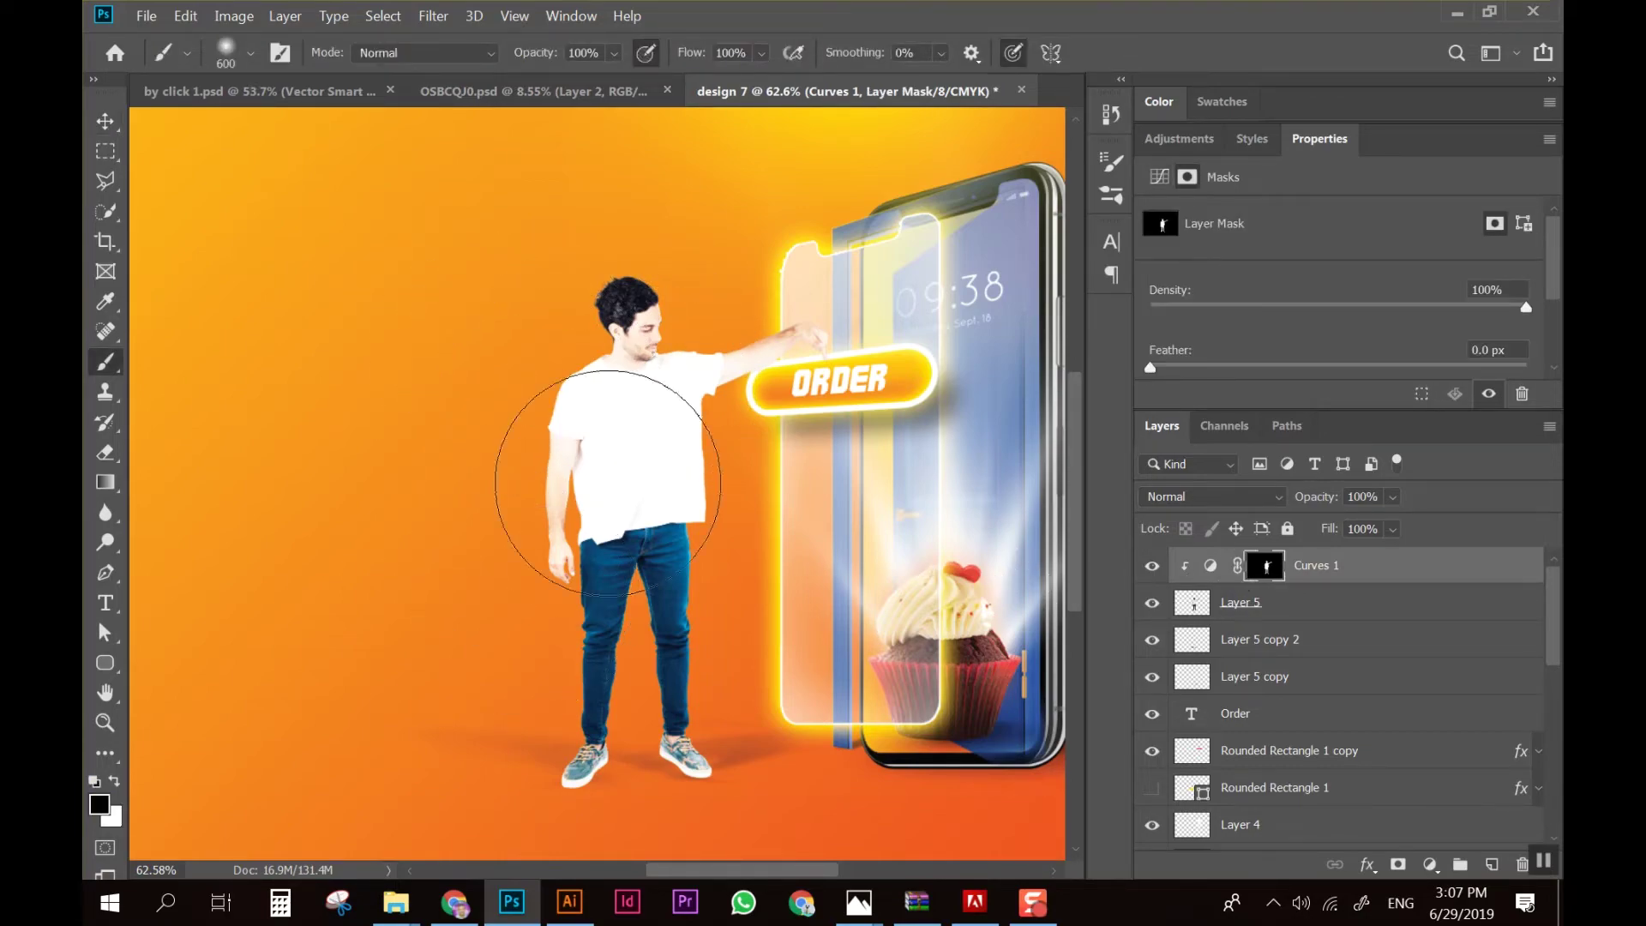
key("bracketleft")
key("bracketleft")
key("bracketleft")
key("bracketleft")
key("bracketleft")
key("bracketleft")
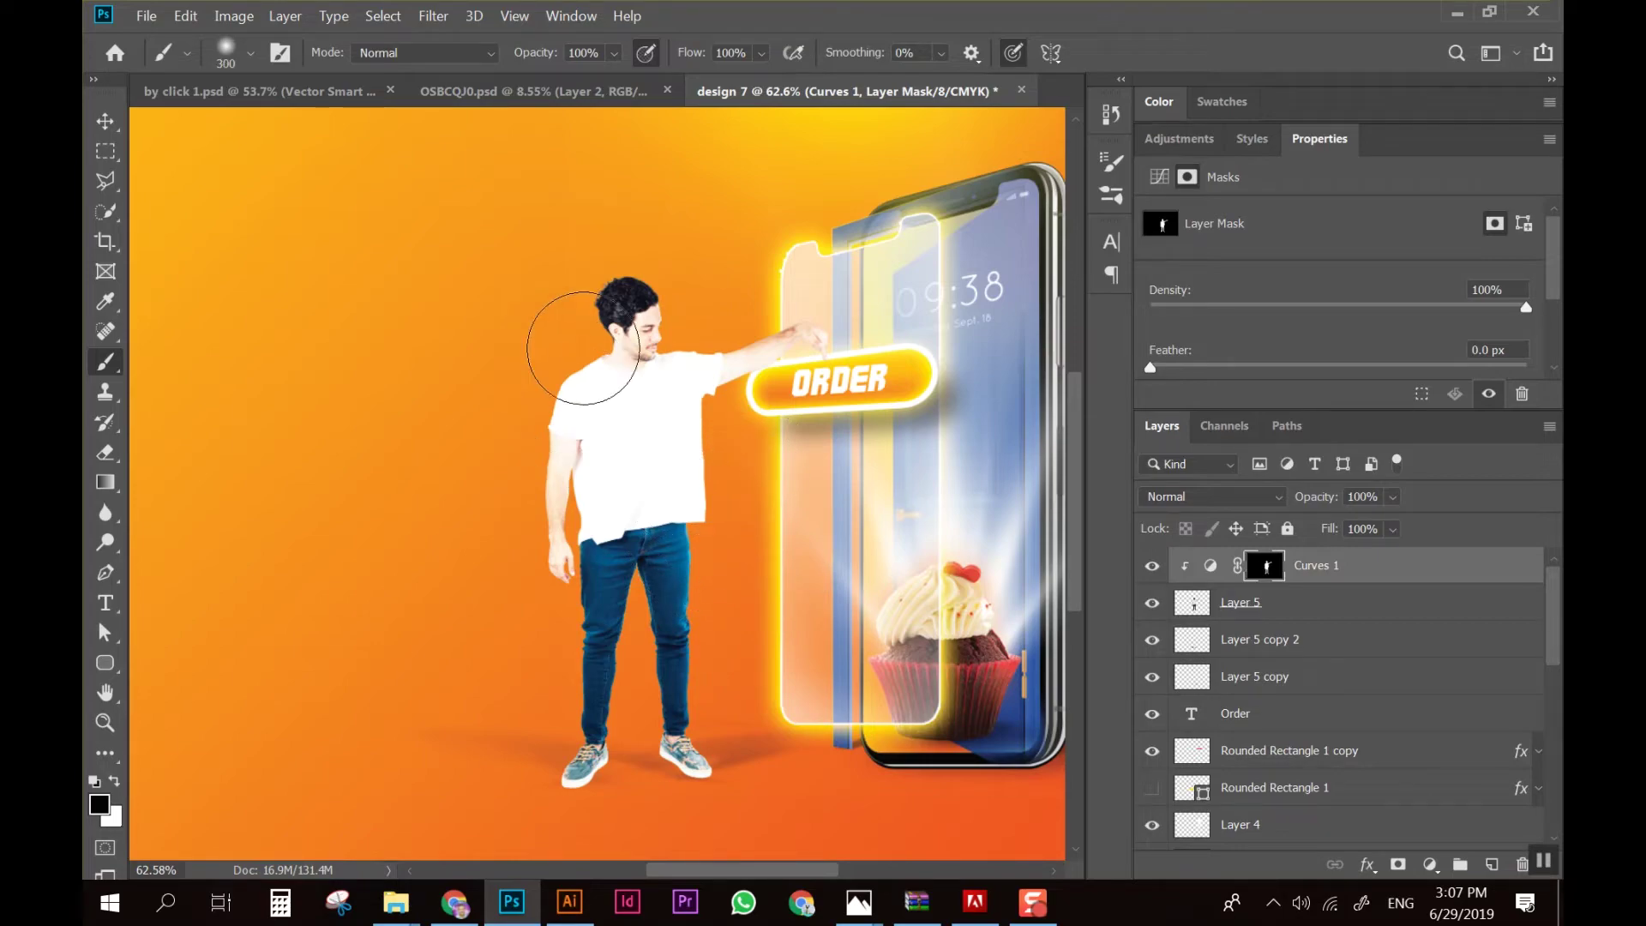
left_click_drag(608, 335, 570, 597)
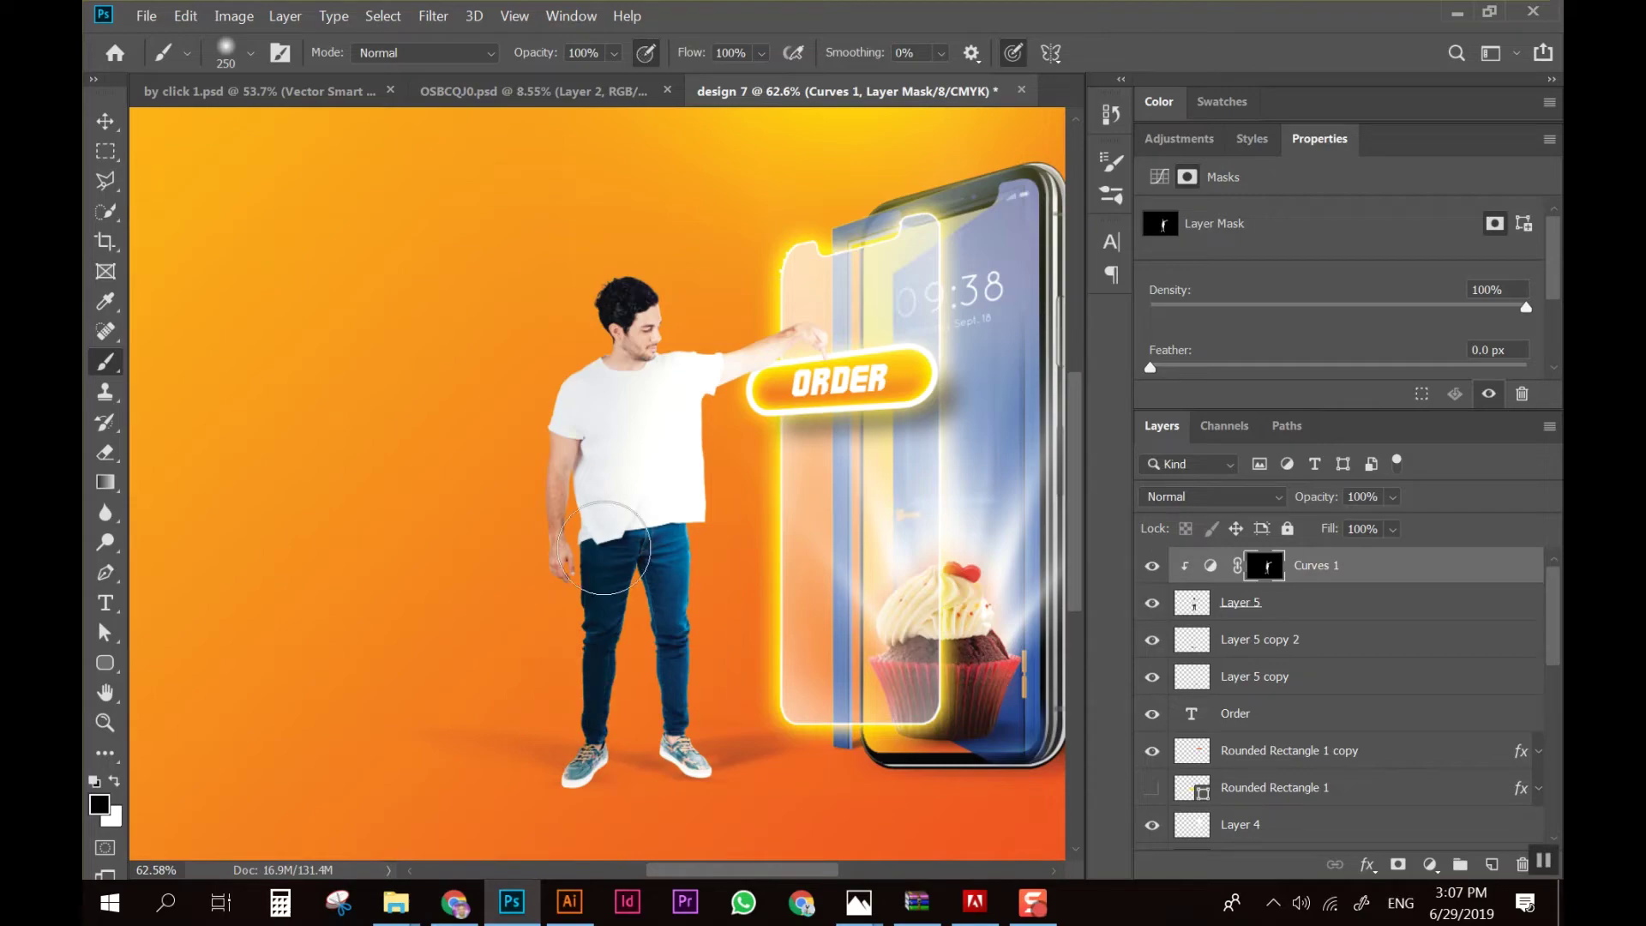
scroll(605, 549, "up", 1)
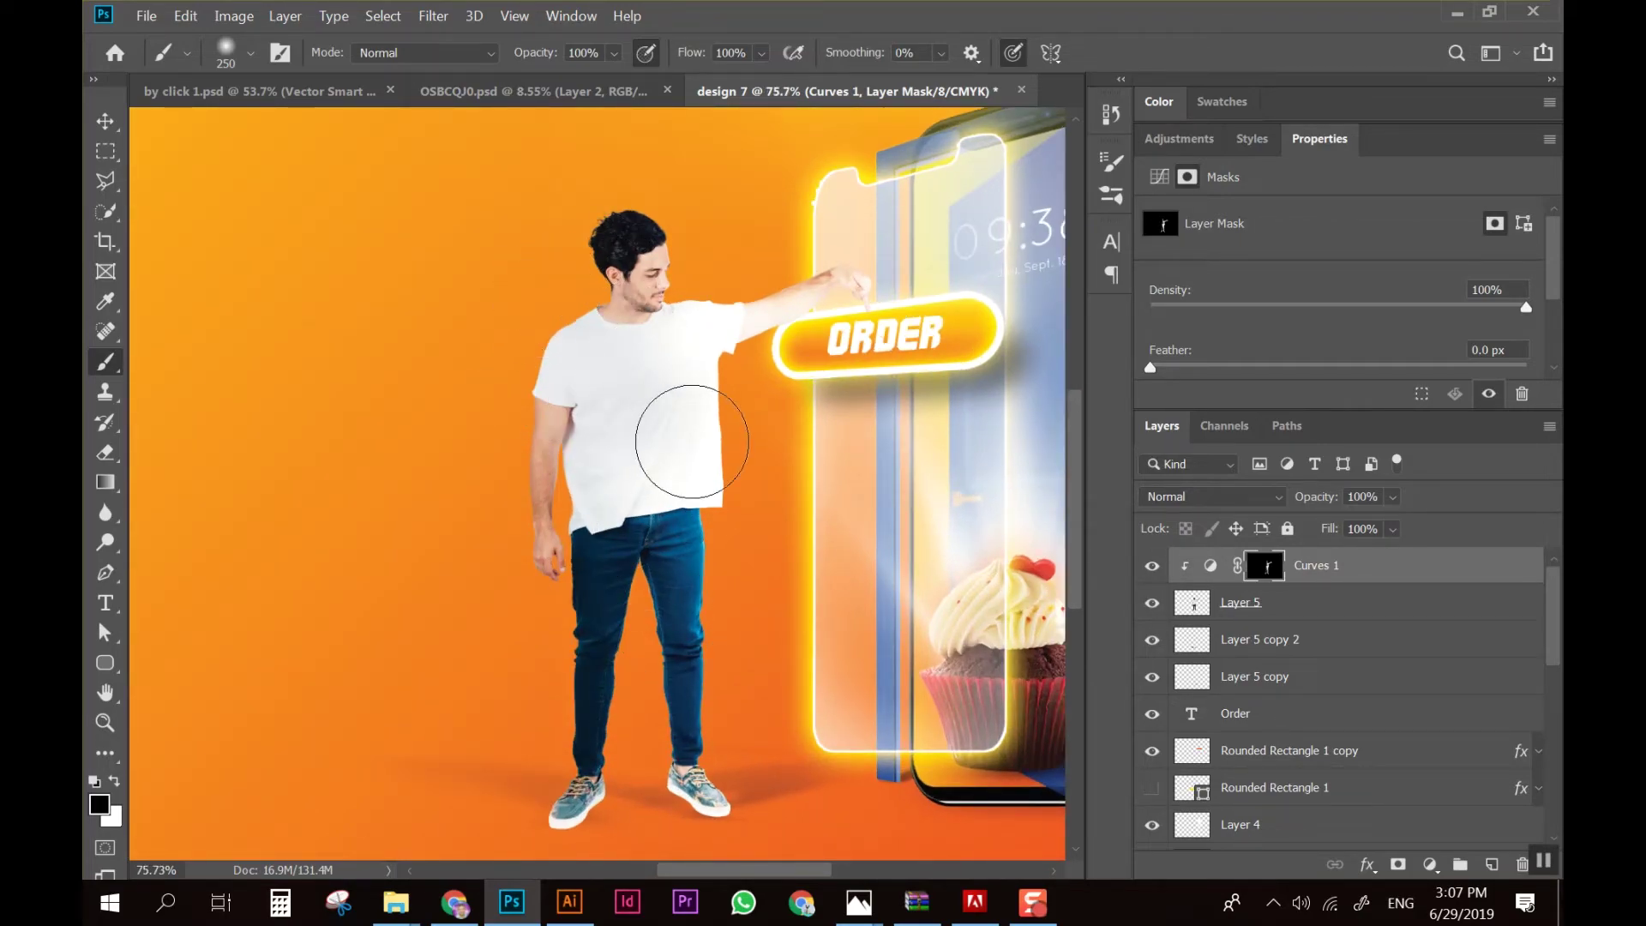
key("bracketleft")
key("bracketleft")
key("bracketleft")
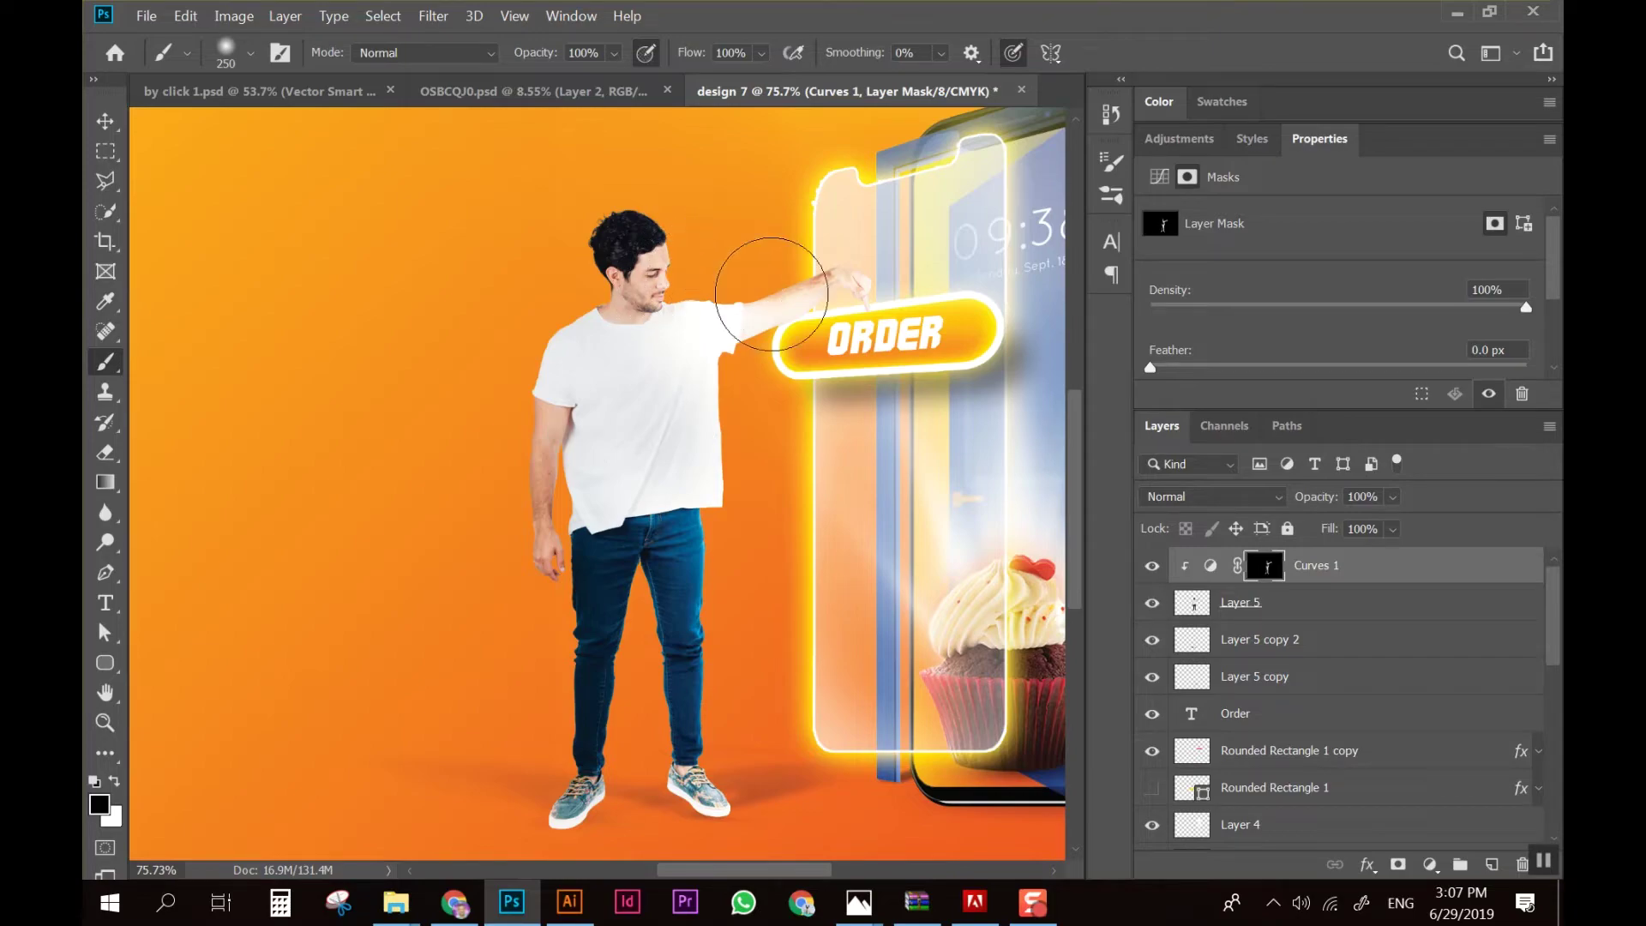
key("bracketleft")
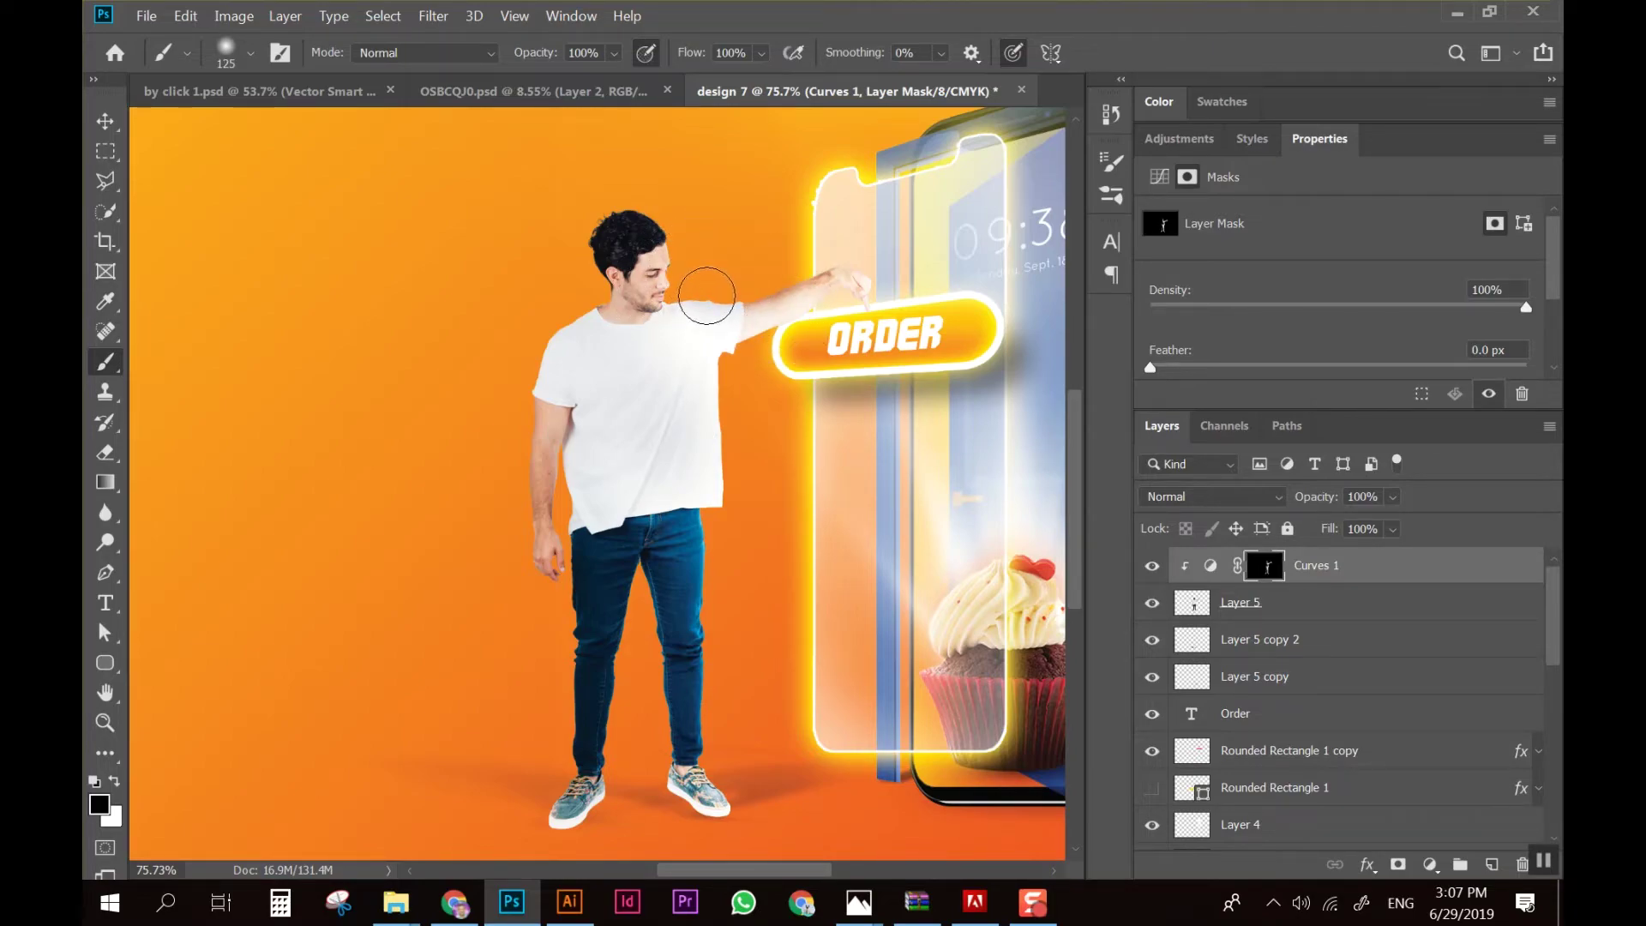
scroll(680, 470, "down", 3, "alt")
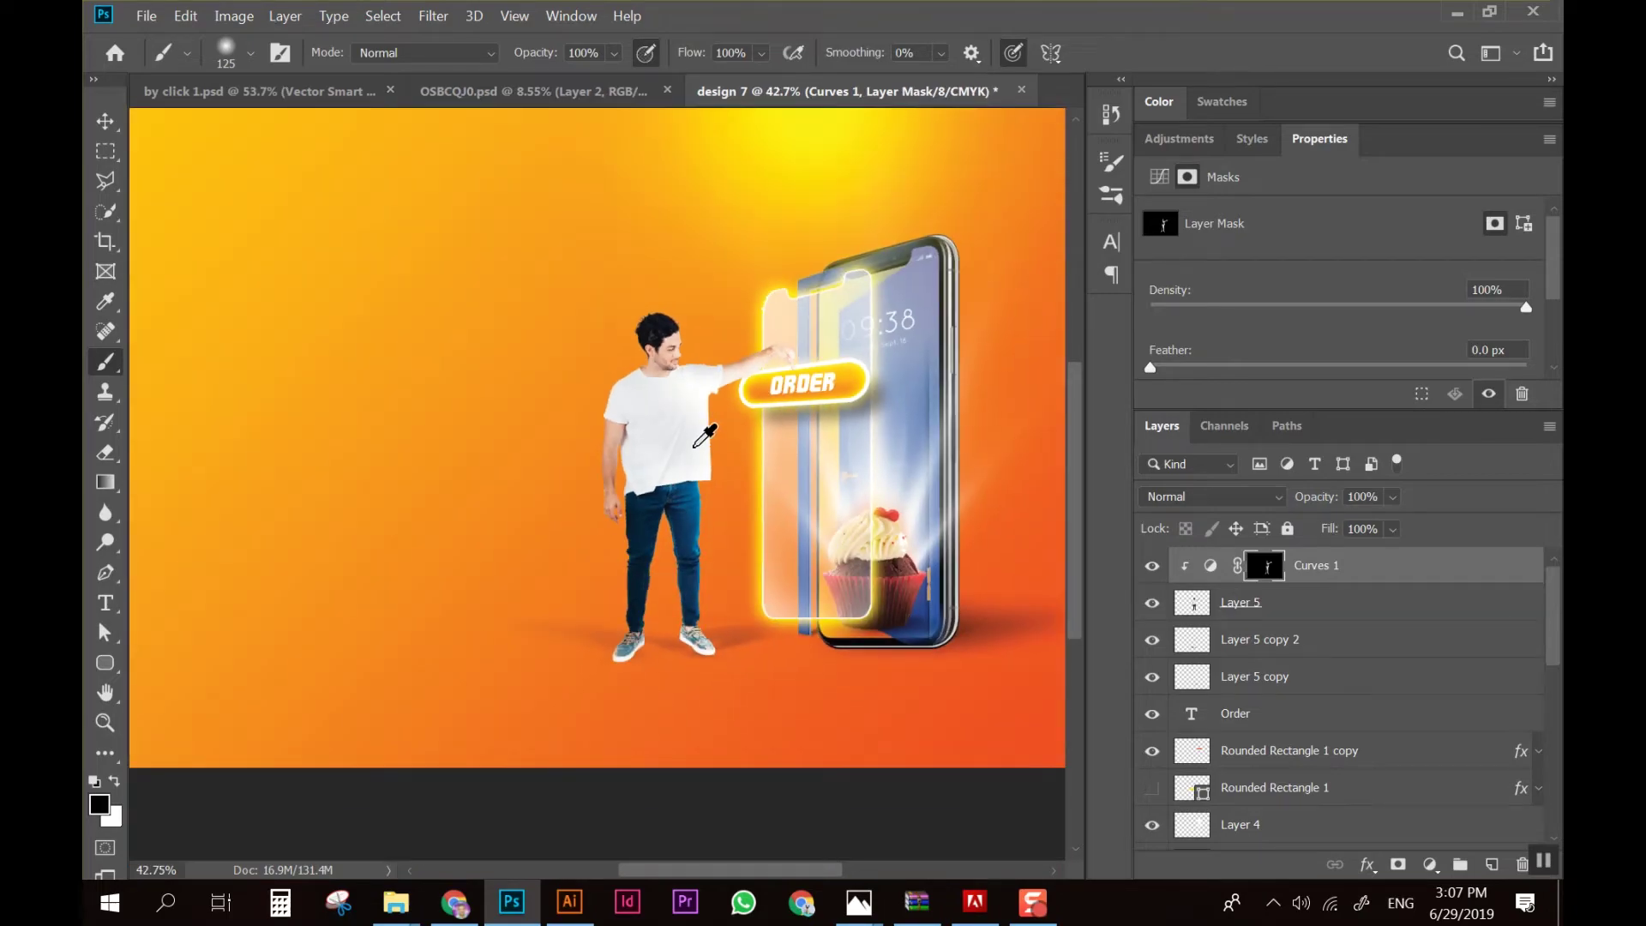
scroll(687, 434, "up", 2, "alt")
scroll(598, 442, "up", 2, "alt")
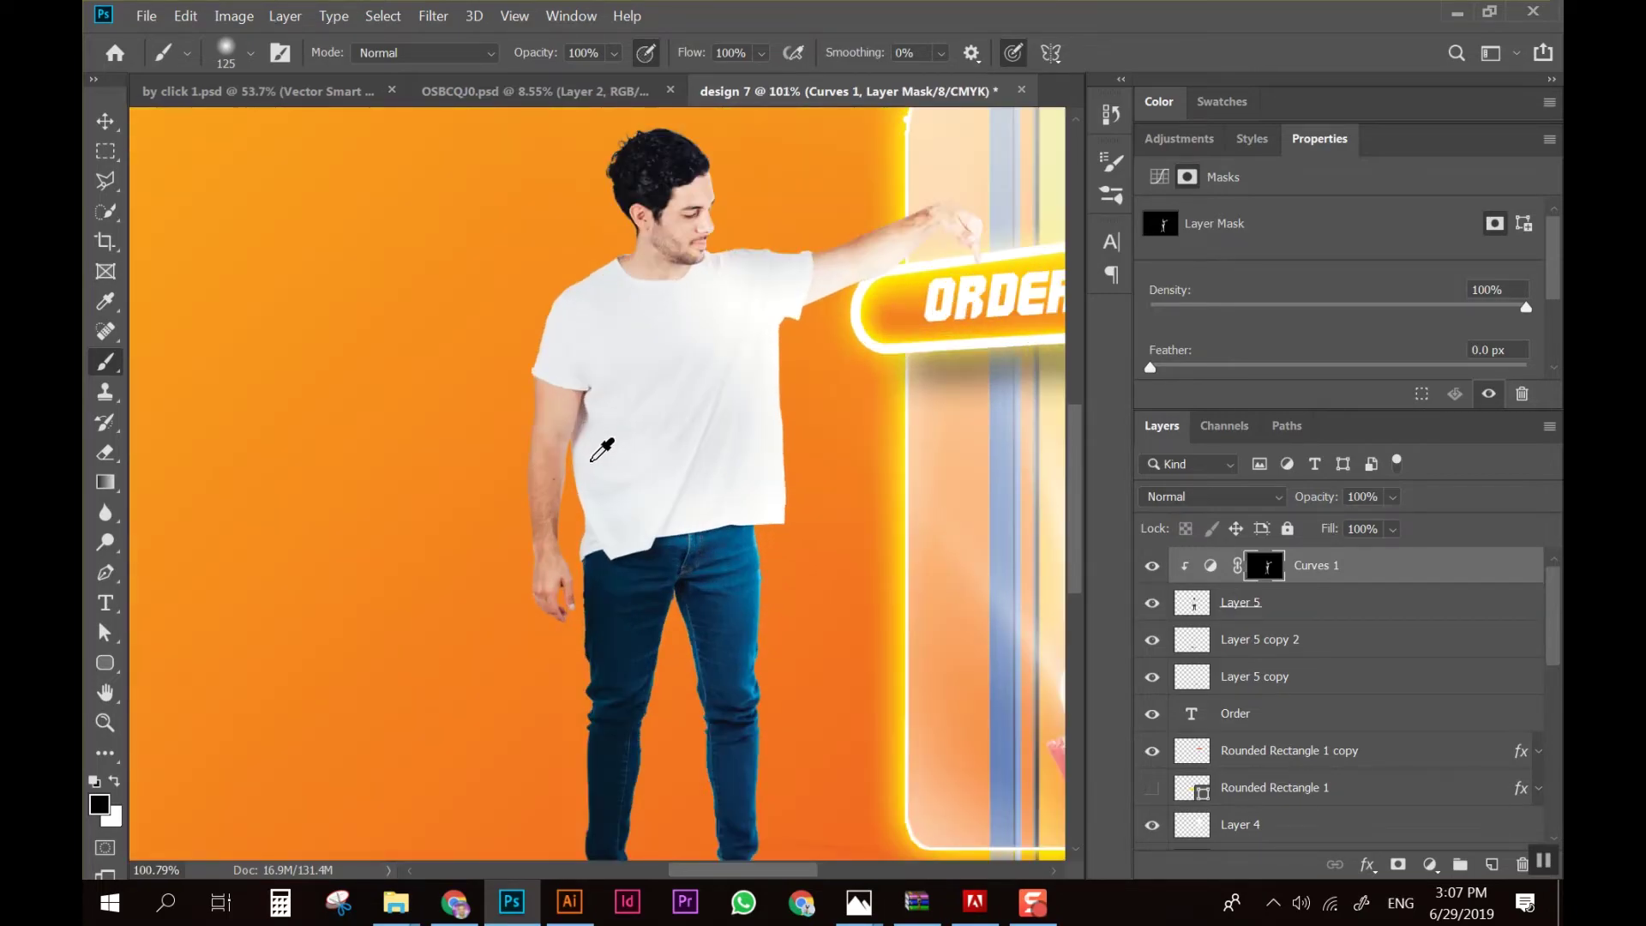
scroll(589, 446, "up", 2, "alt")
Switch to white and set a 45 px brush at 39% Flow
key("x")
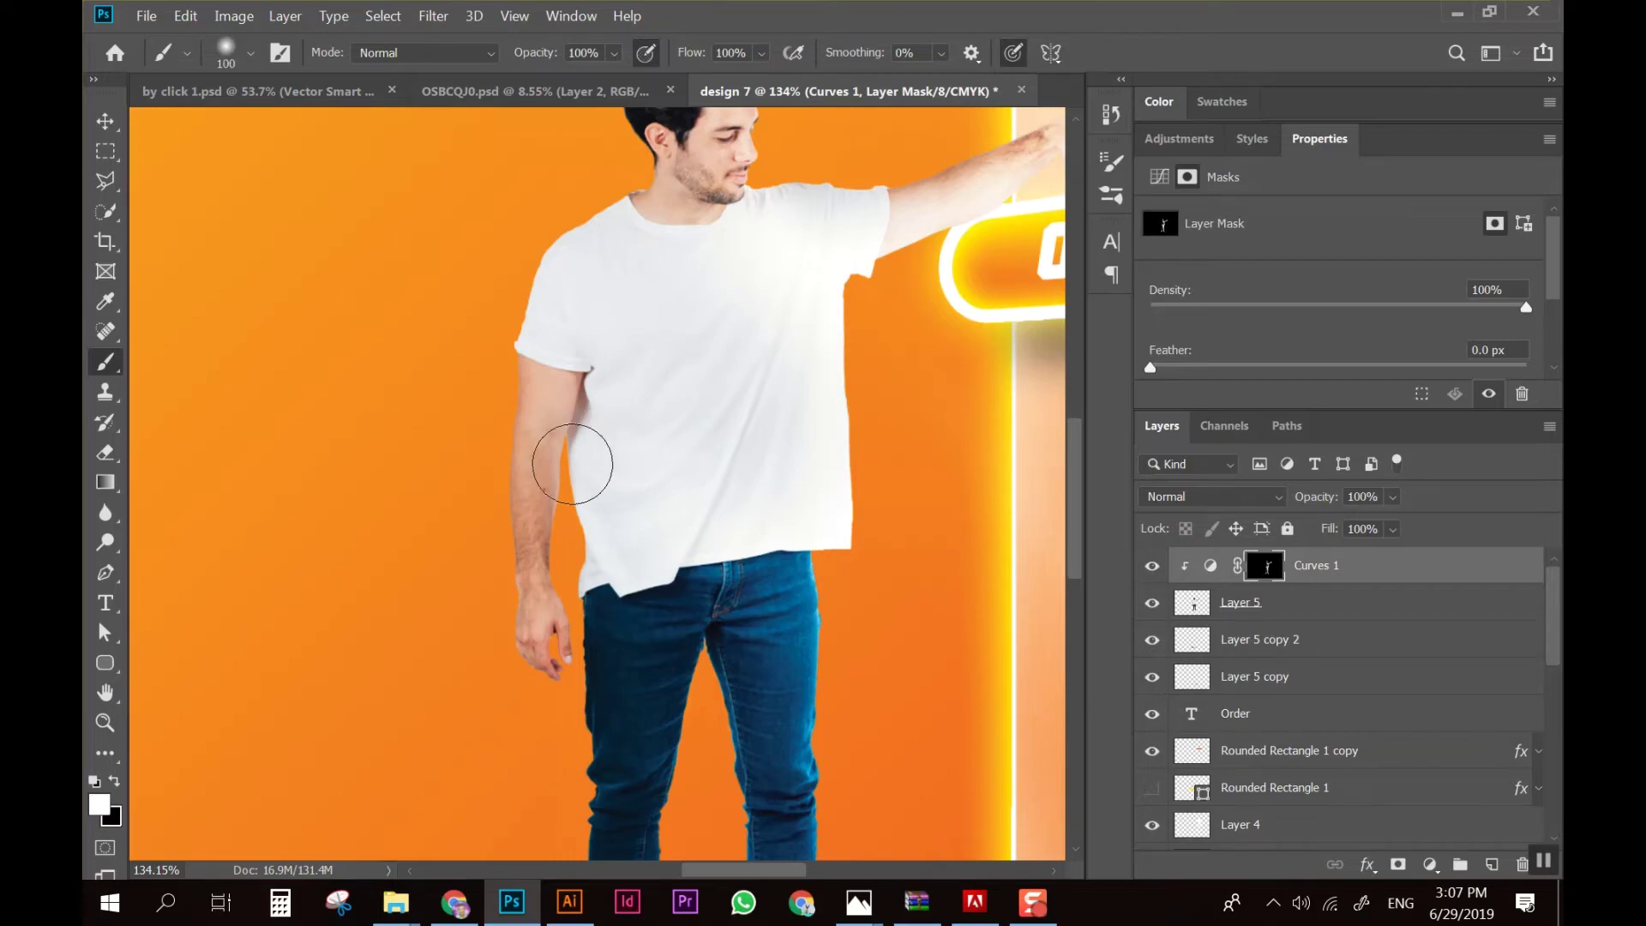
mouse_move(571, 383)
left_mouse_down()
mouse_move(540, 383)
mouse_move(544, 583)
left_mouse_up()
key("ctrl+z")
left_click(614, 53)
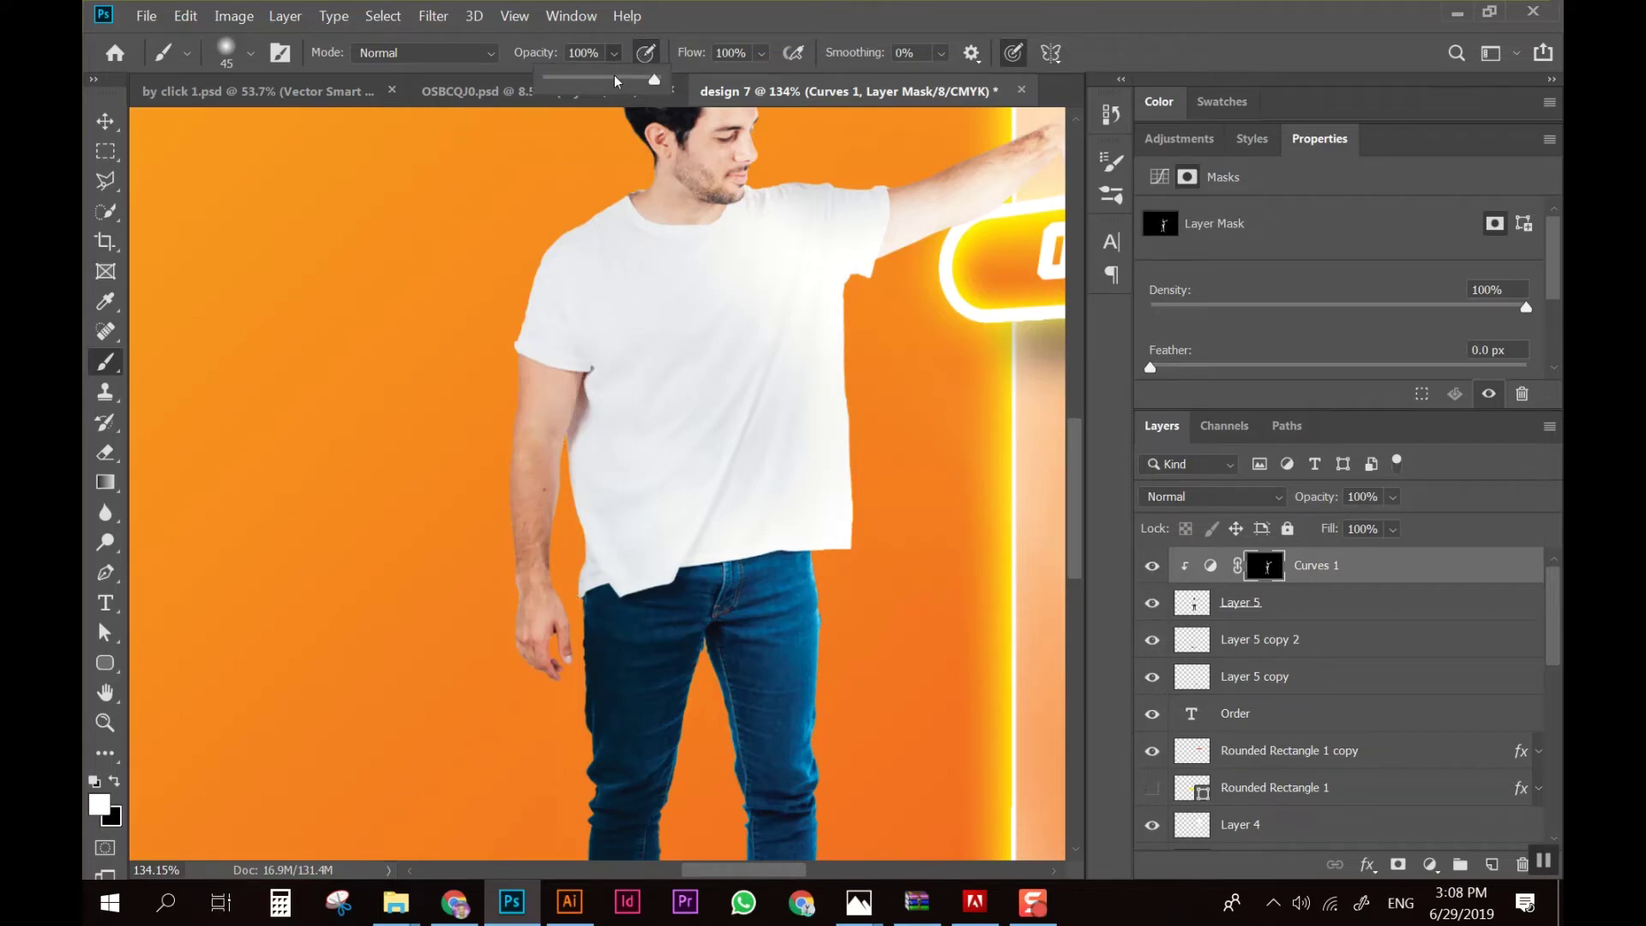
left_click(761, 53)
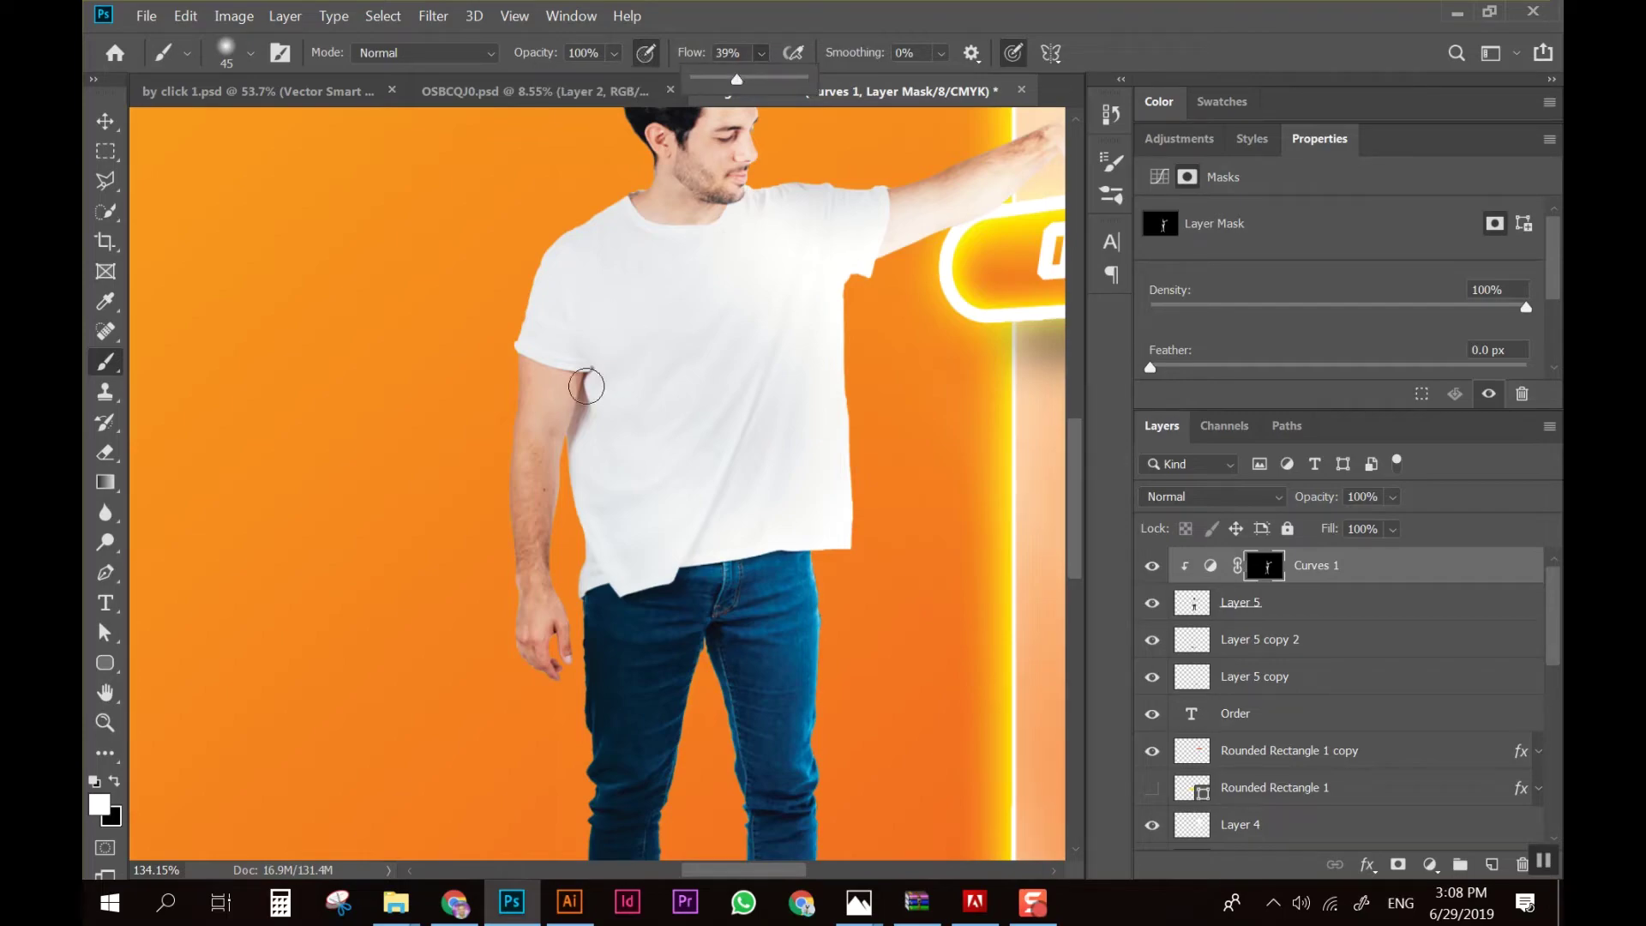
left_click_drag(587, 386, 557, 570)
scroll(558, 573, "down", 3)
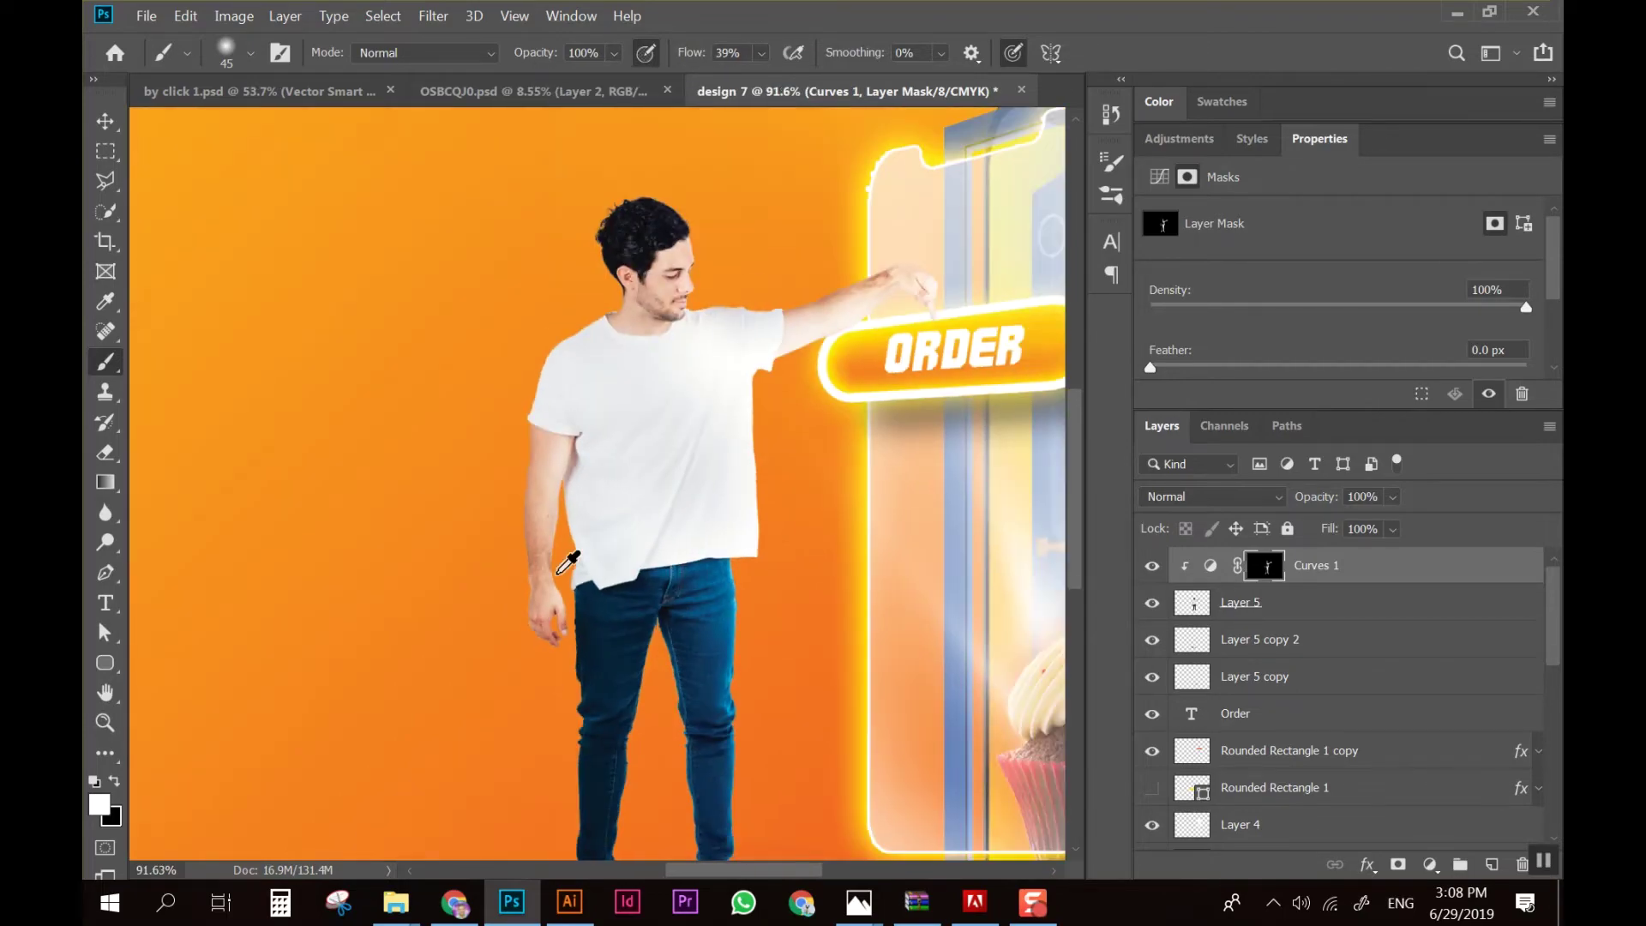
scroll(568, 562, "down", 2)
scroll(643, 504, "up", 3)
scroll(660, 480, "up", 2)
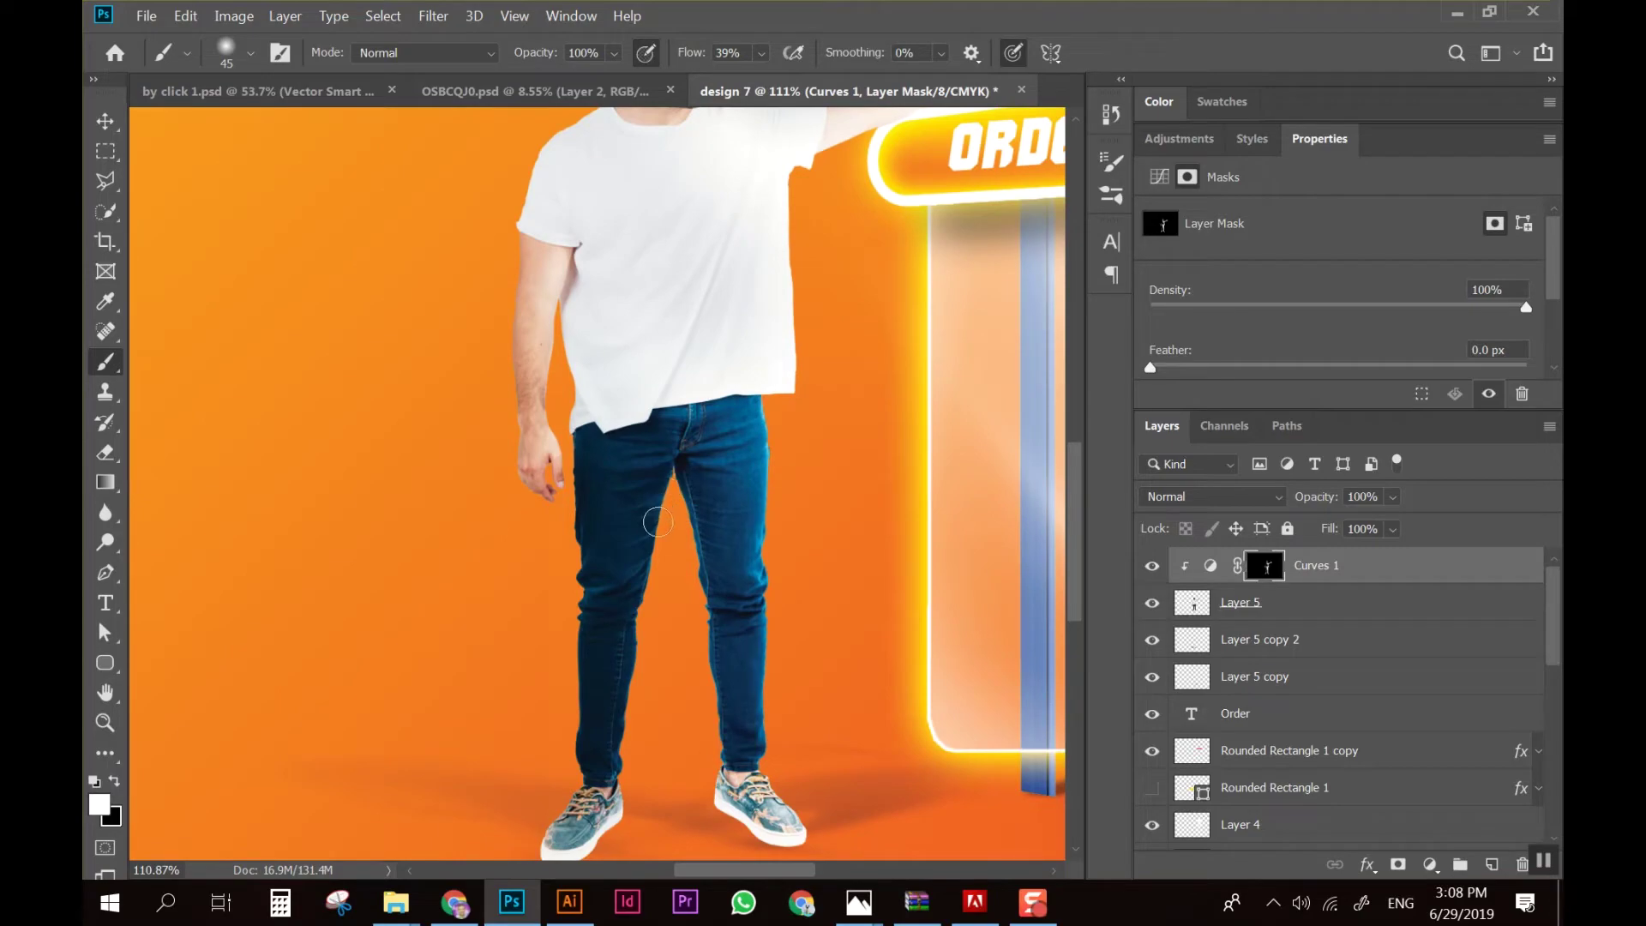
Paint white over the arm and shin, undoing a stray stroke on the beard
left_click_drag(629, 614, 626, 787)
scroll(615, 612, "down", 3)
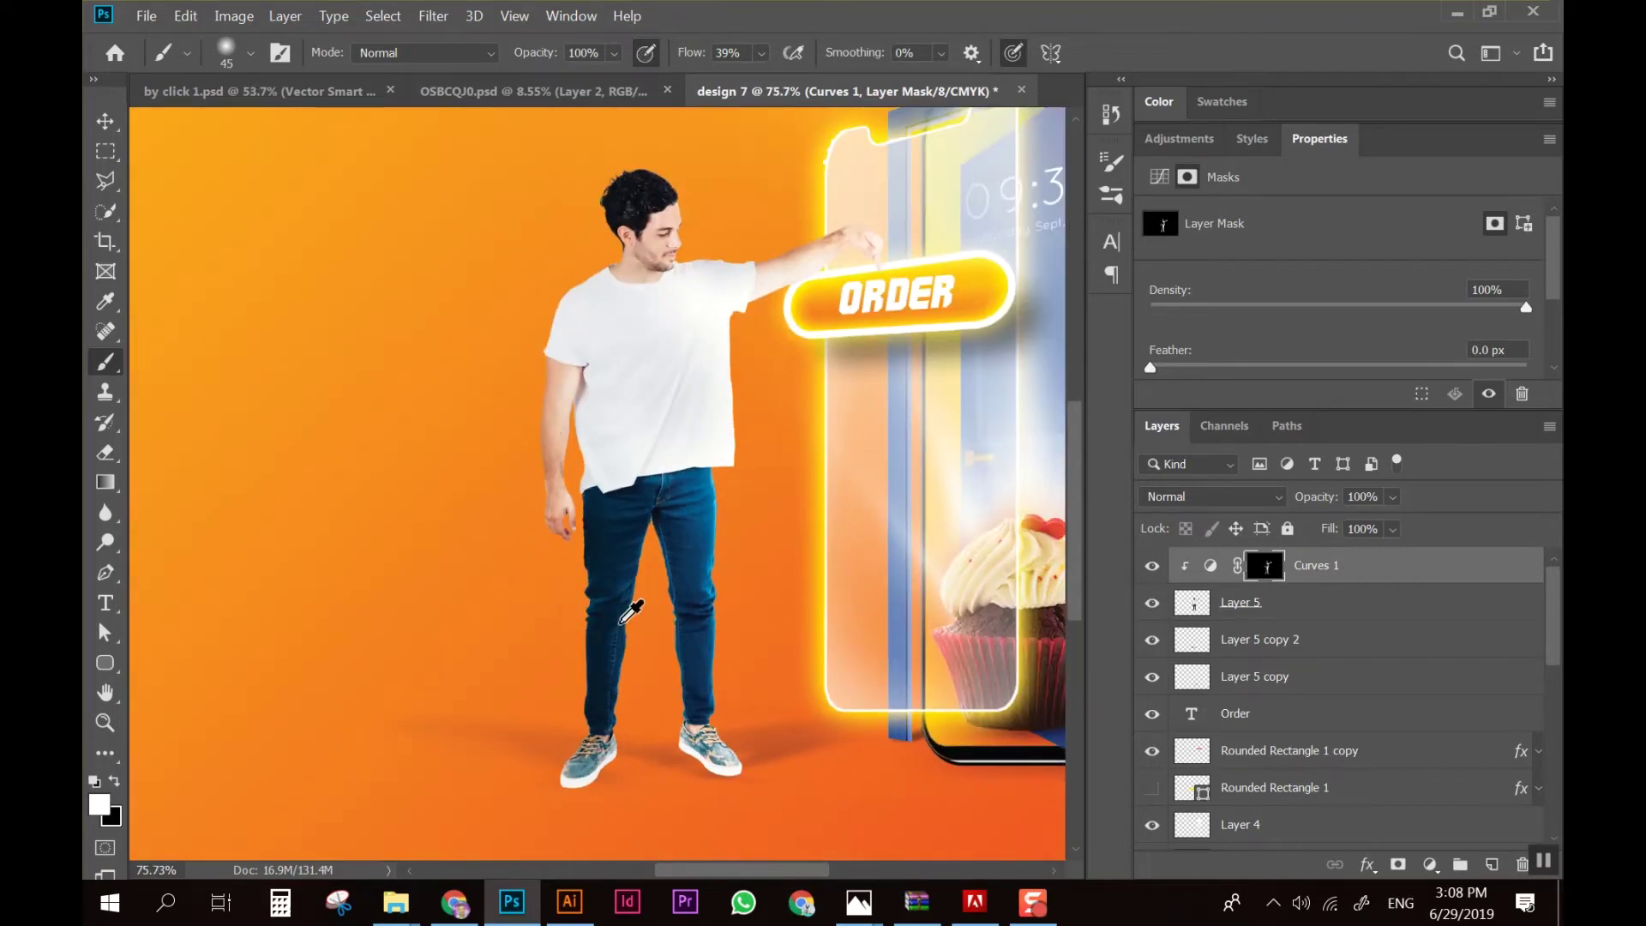
scroll(652, 471, "up", 2)
scroll(686, 343, "up", 2)
scroll(727, 187, "up", 1)
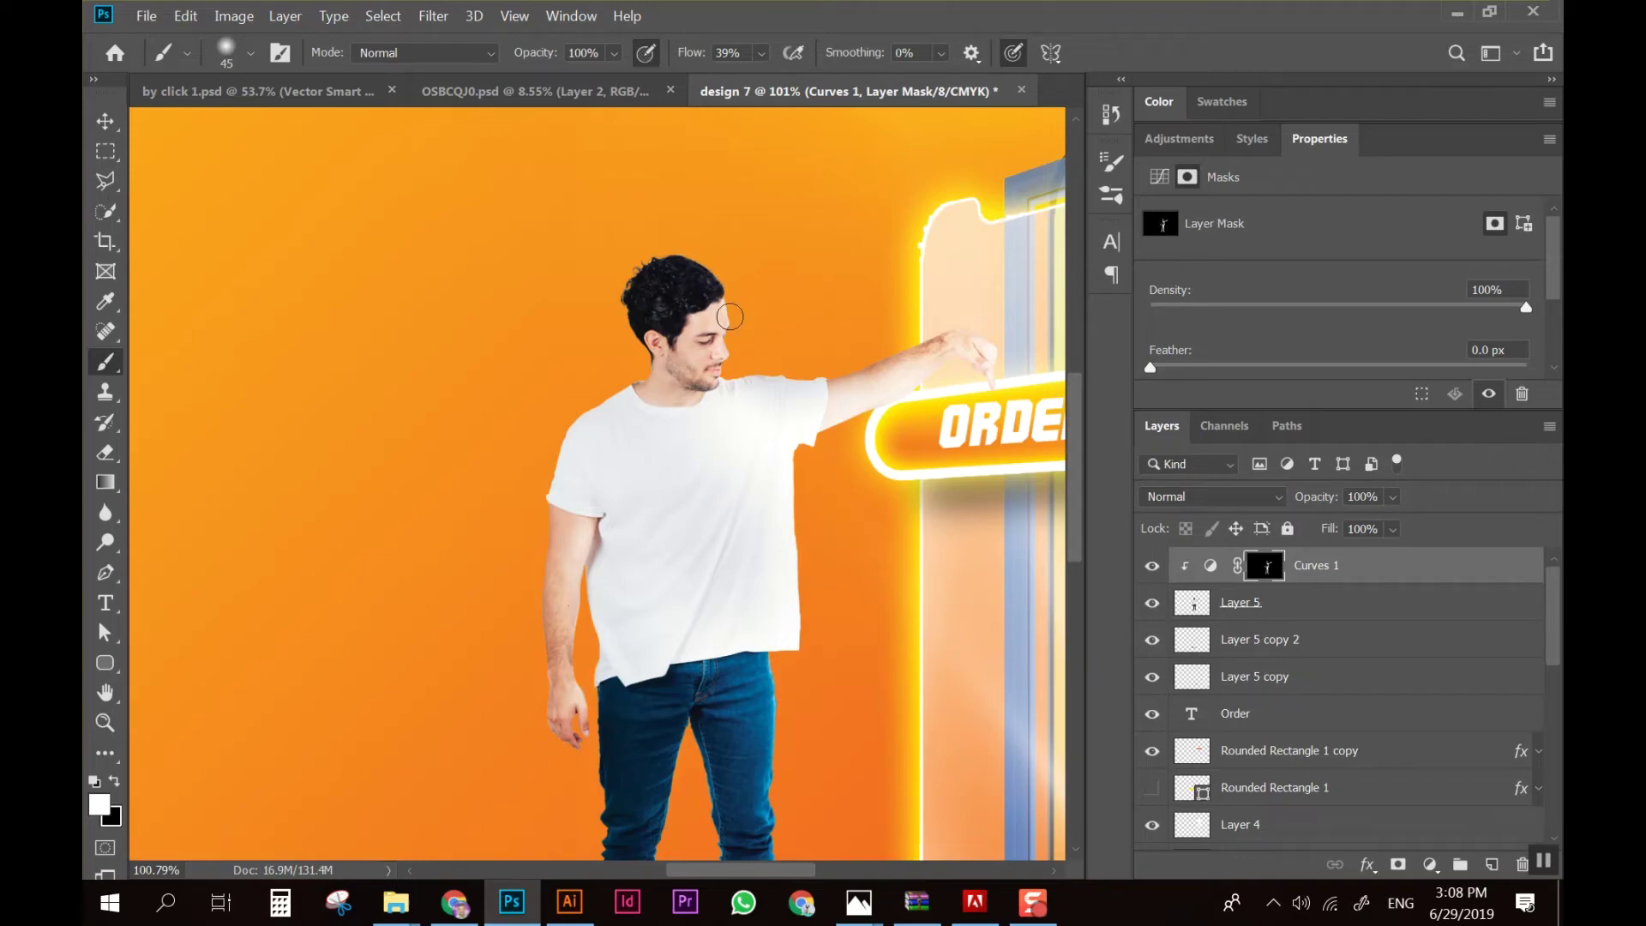
key("x")
key("x")
left_click_drag(691, 369, 698, 379)
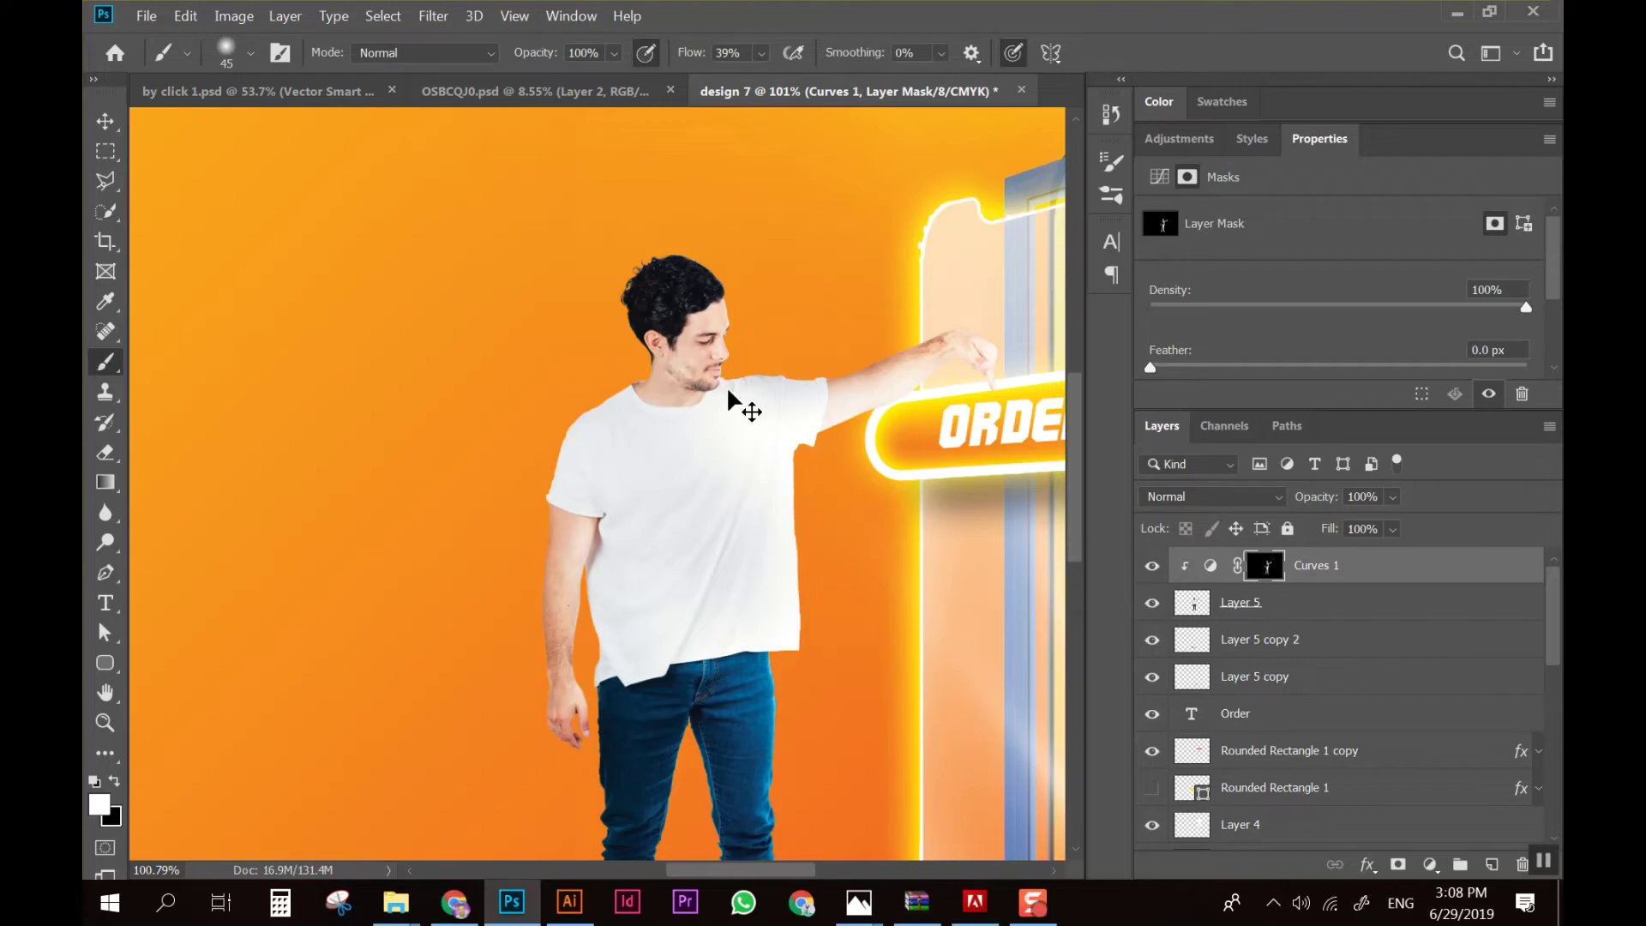
key("ctrl+z")
scroll(668, 434, "down", 3)
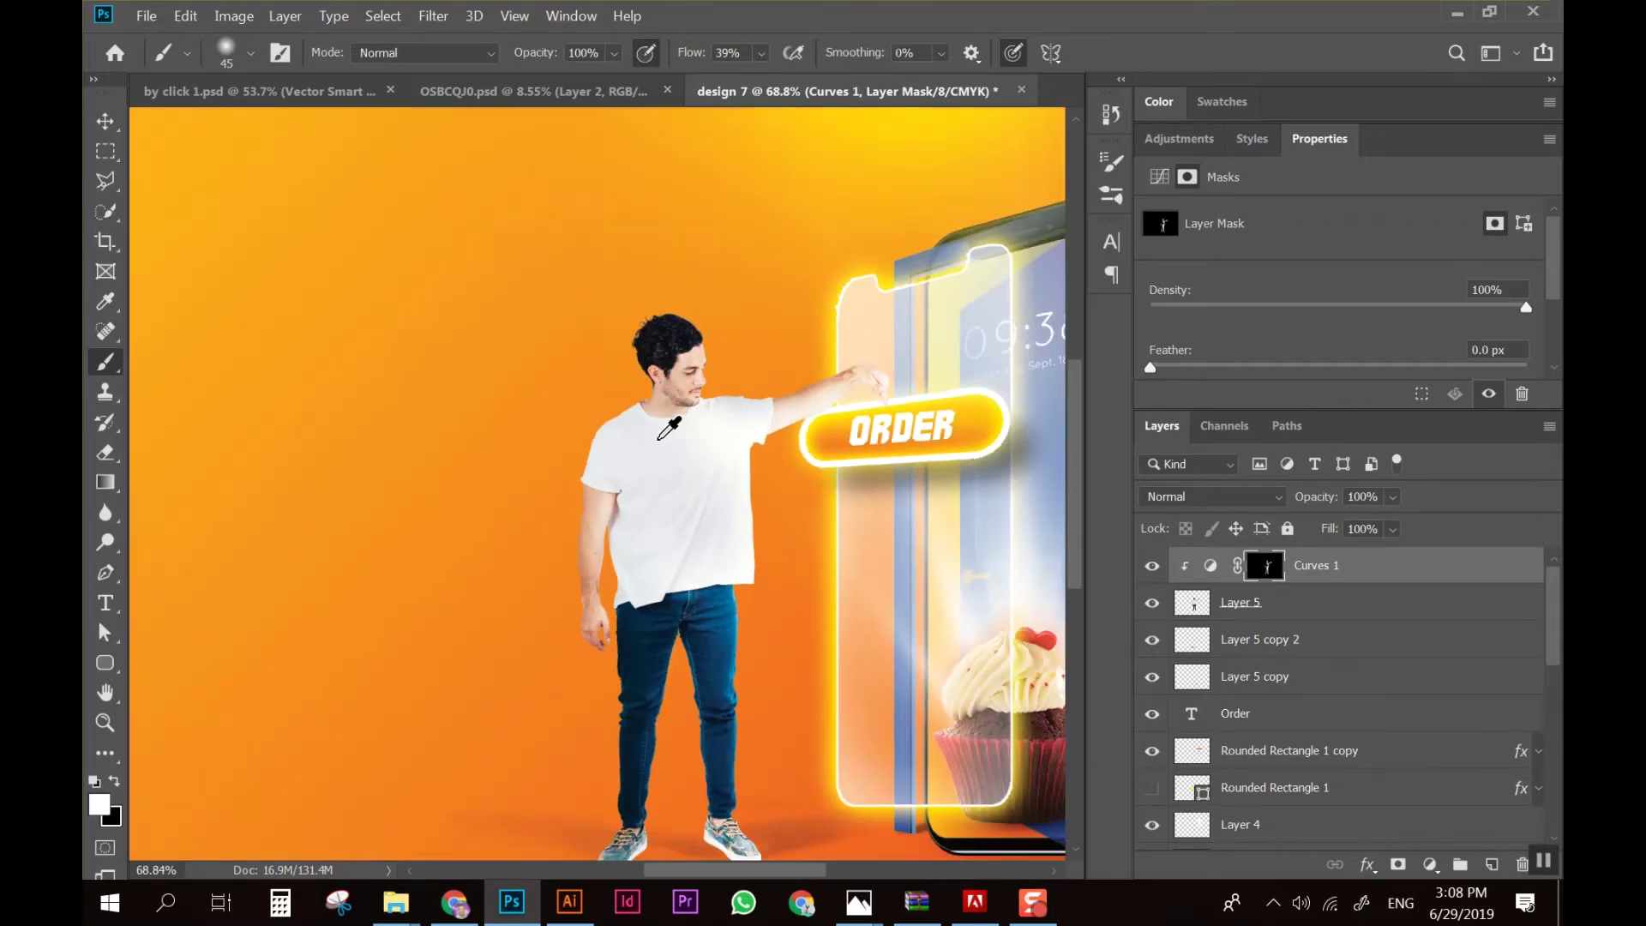
scroll(668, 434, "down", 2)
scroll(642, 541, "up", 4)
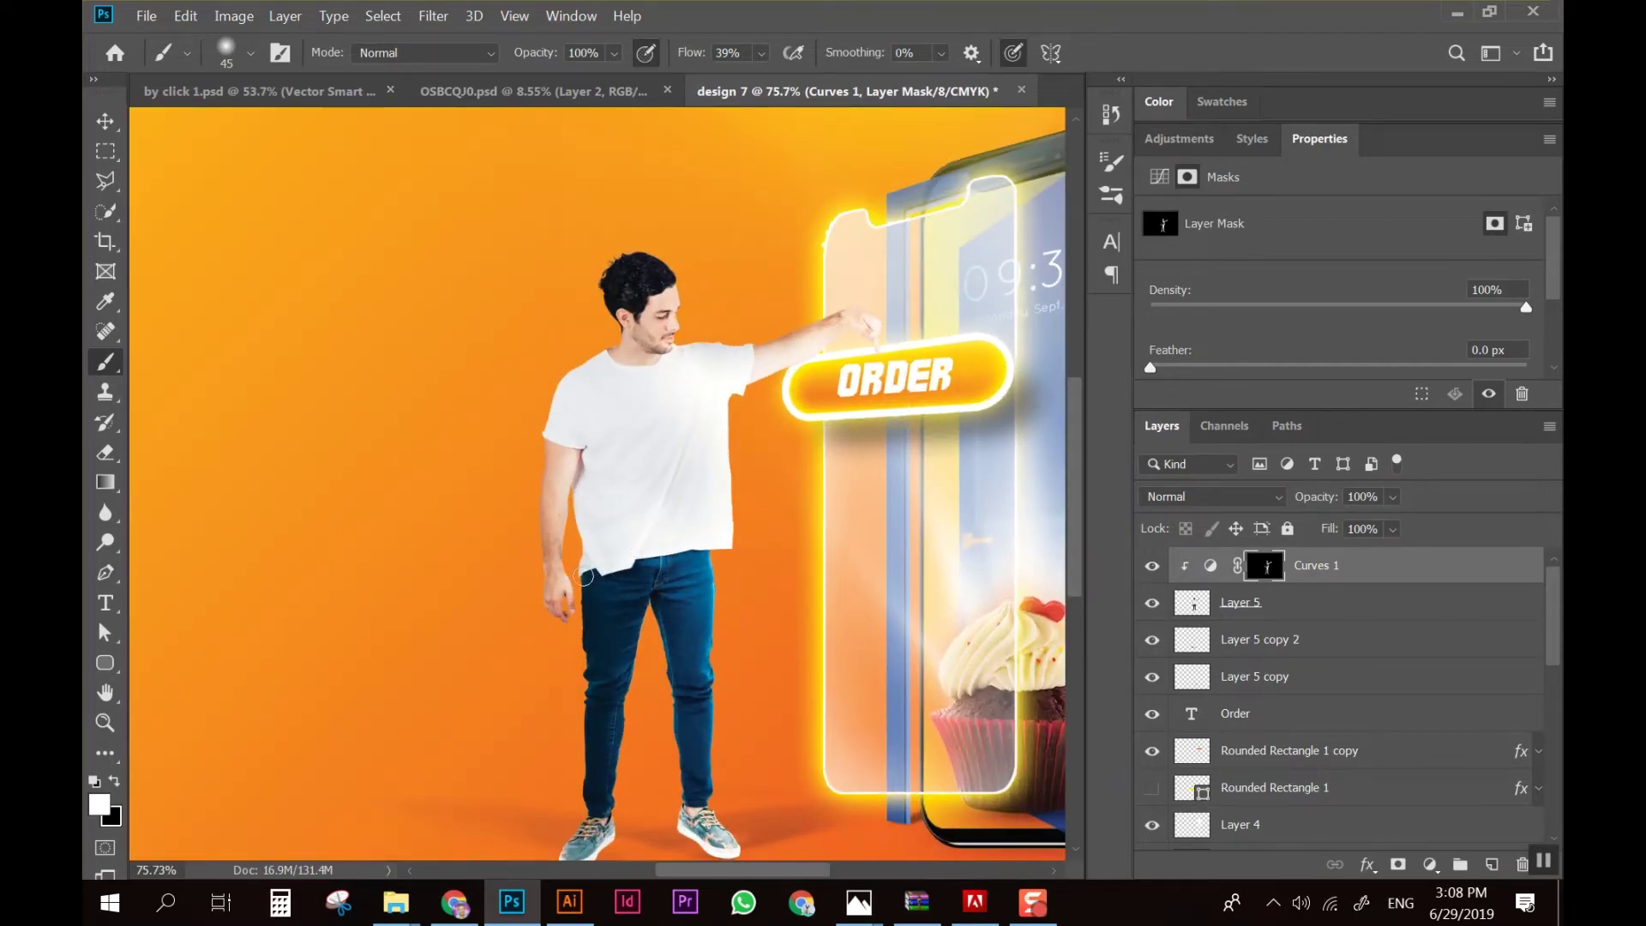
scroll(586, 576, "down", 5)
scroll(635, 587, "up", 4)
scroll(651, 403, "down", 4)
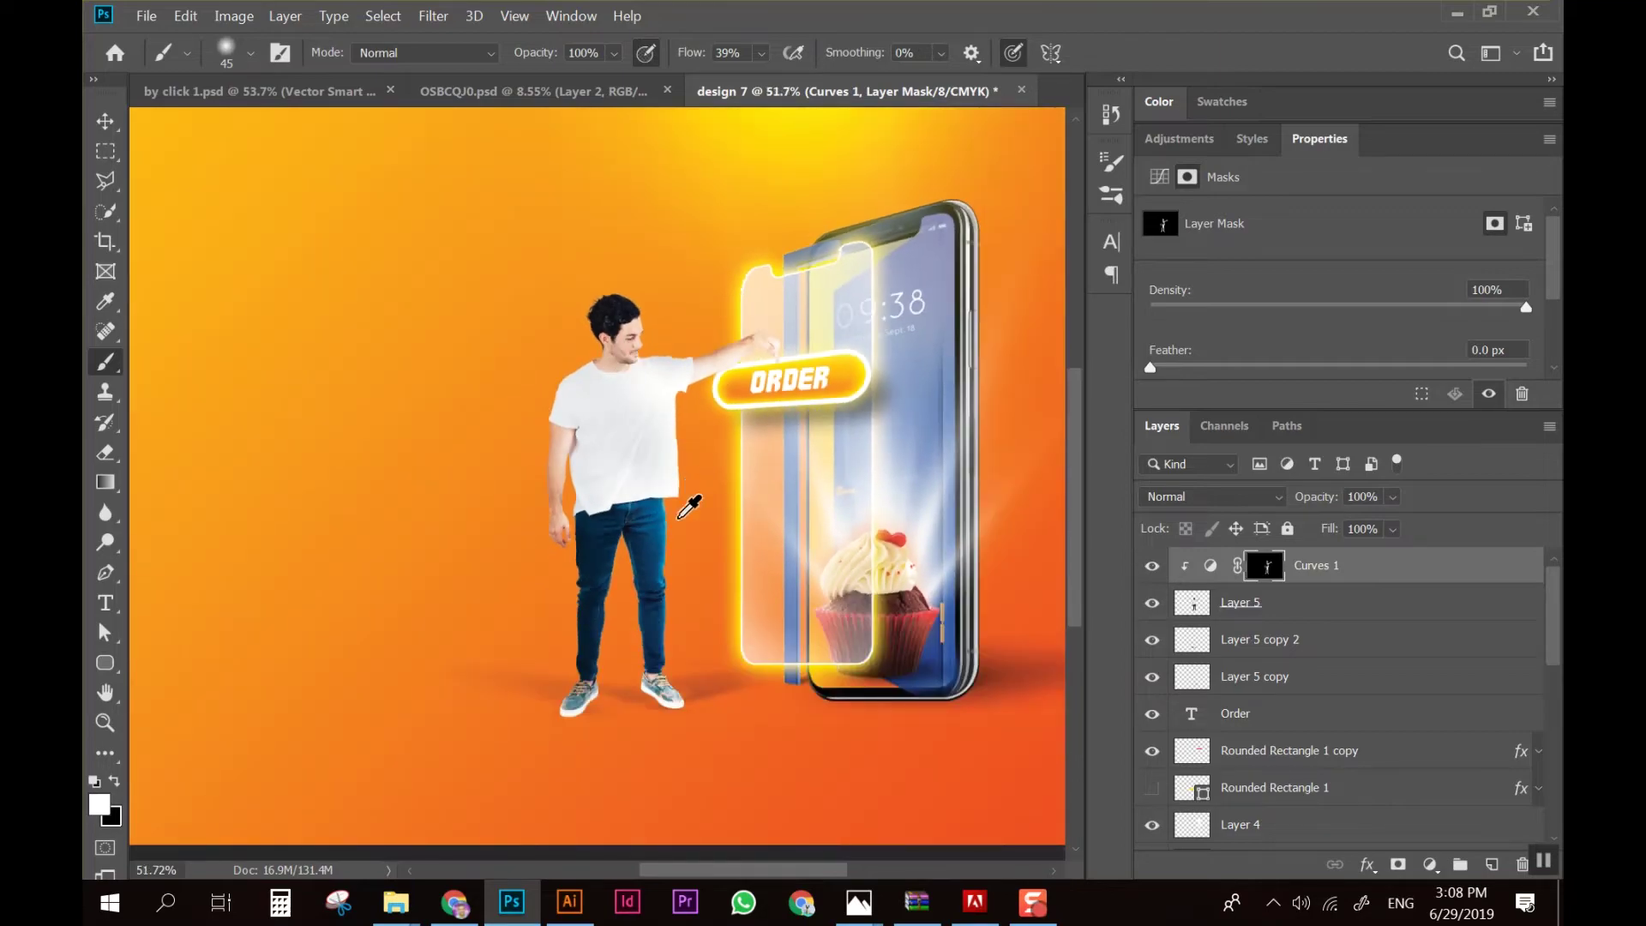
scroll(686, 514, "up", 4)
scroll(677, 475, "up", 1)
scroll(858, 515, "down", 1)
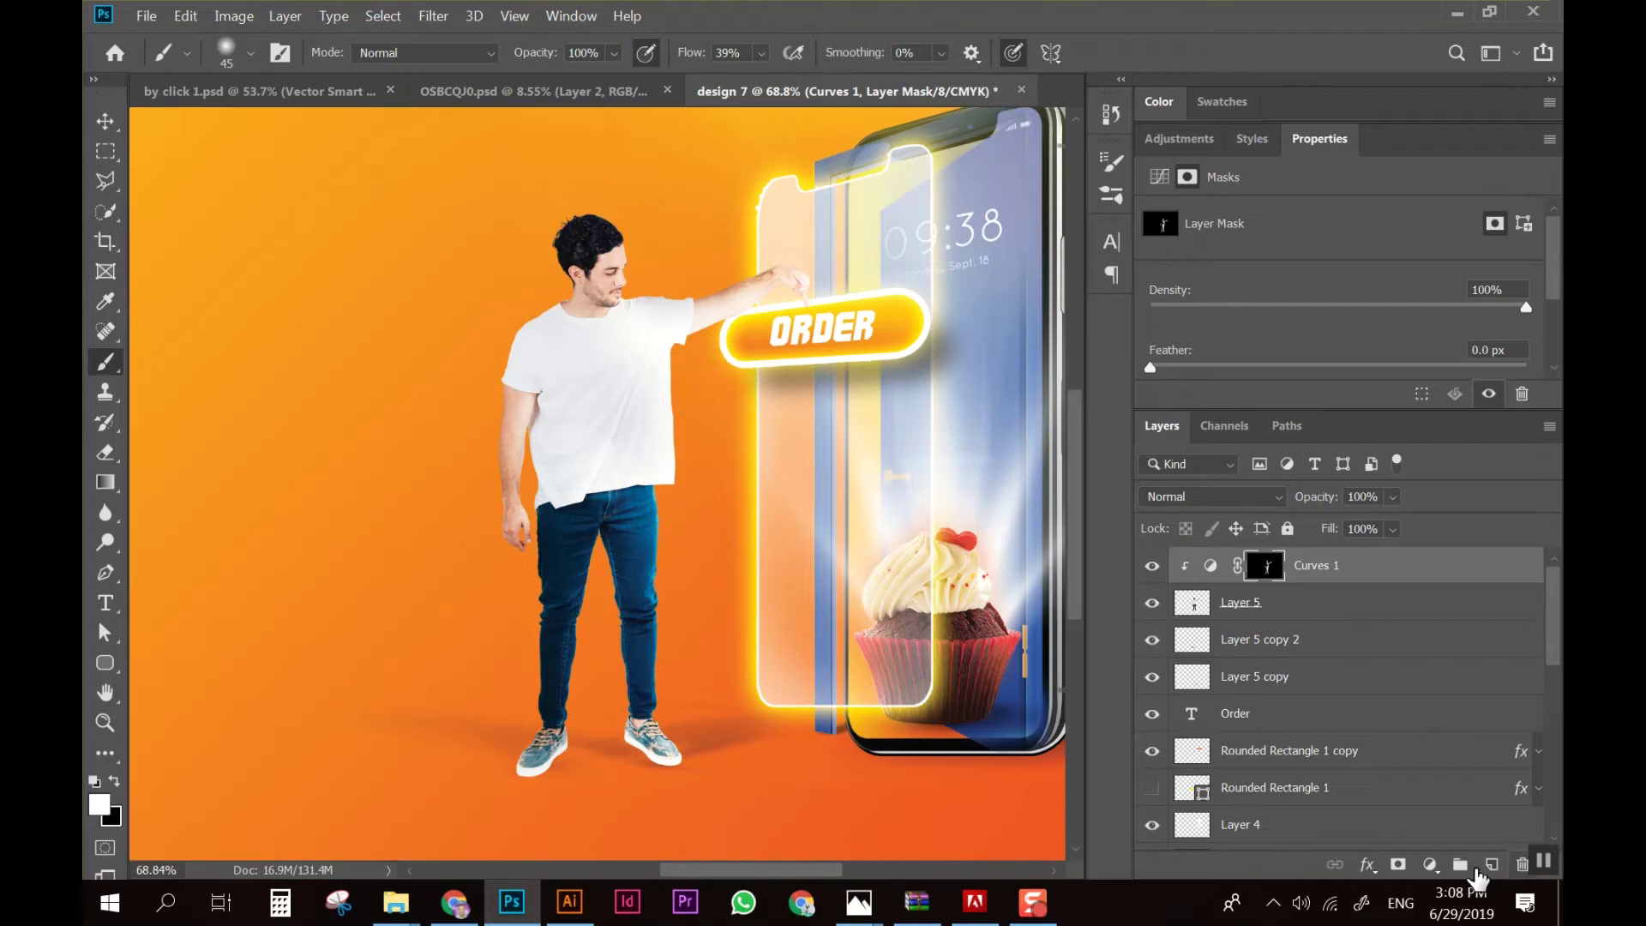
Add a new layer, select the man's outline, and brush a 250 px glow along the shirt
left_click(1491, 865)
left_click(1211, 636, "ctrl")
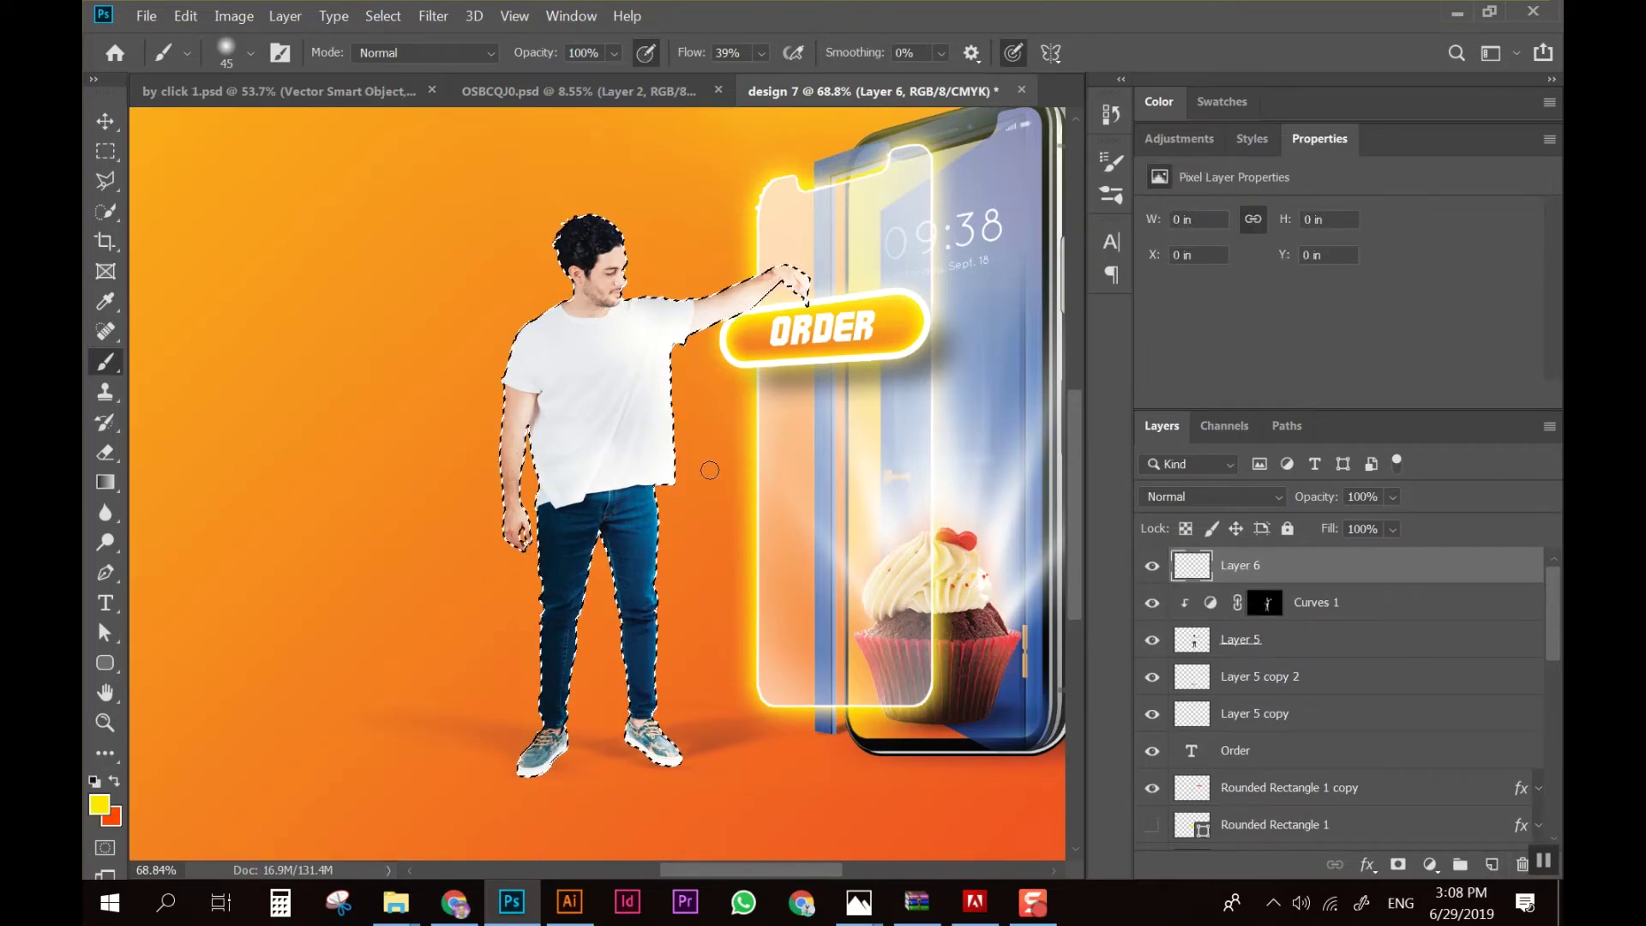
key("bracketright")
key("bracketright")
key("bracketright")
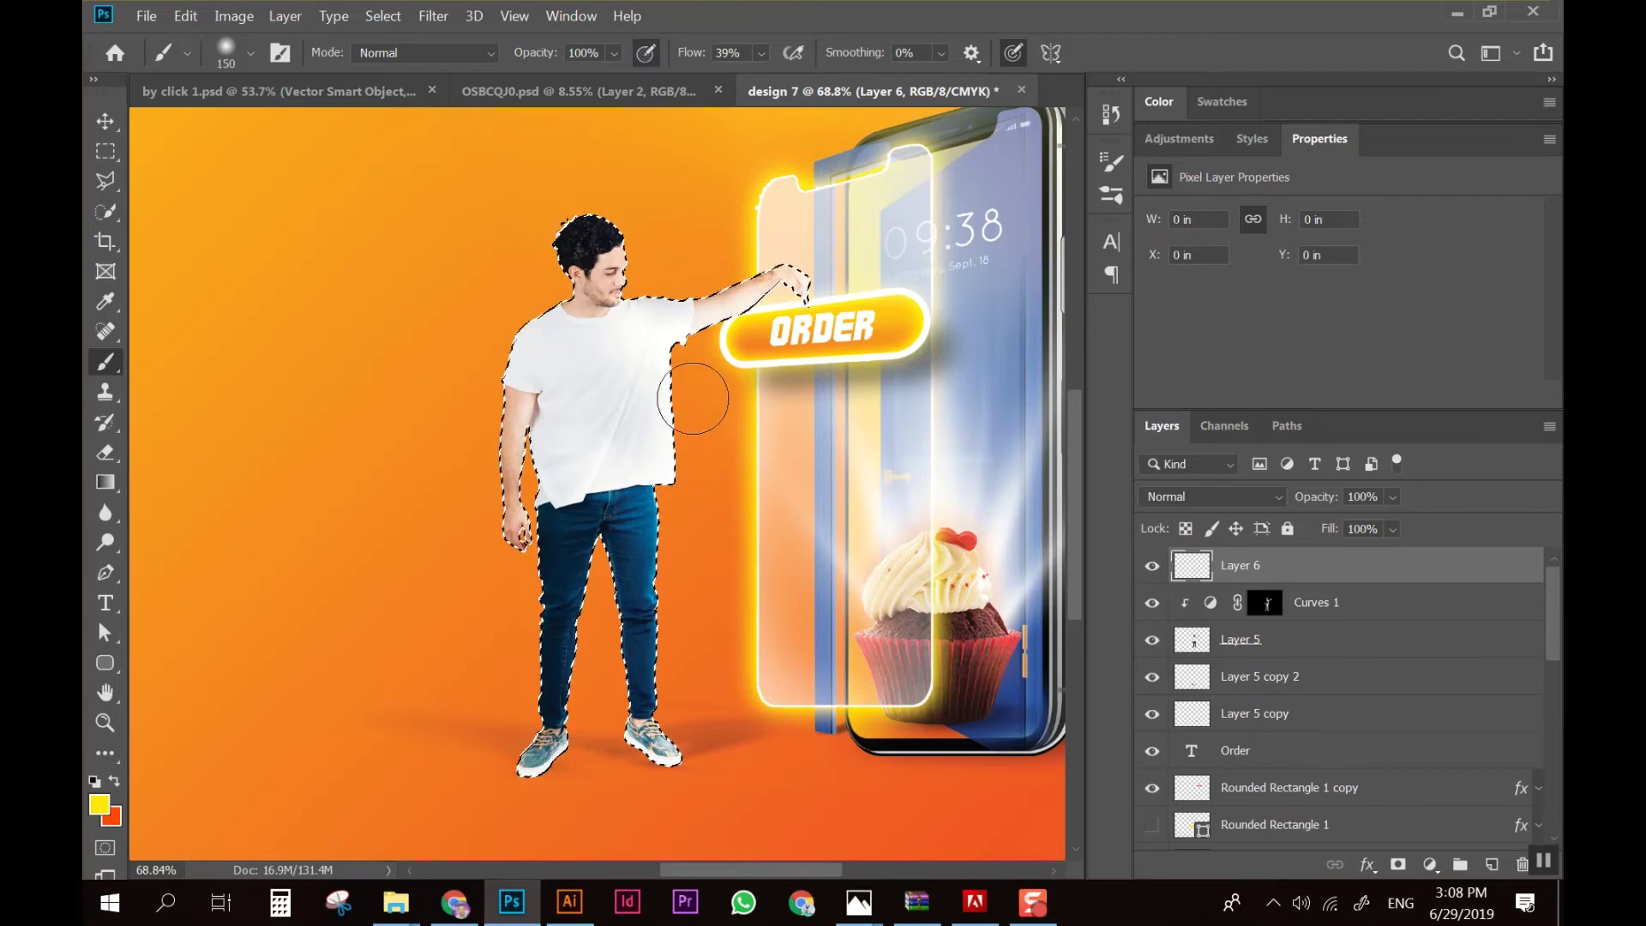
mouse_move(685, 385)
left_mouse_down()
mouse_move(716, 443)
mouse_move(710, 477)
mouse_move(723, 382)
mouse_move(694, 575)
left_mouse_up()
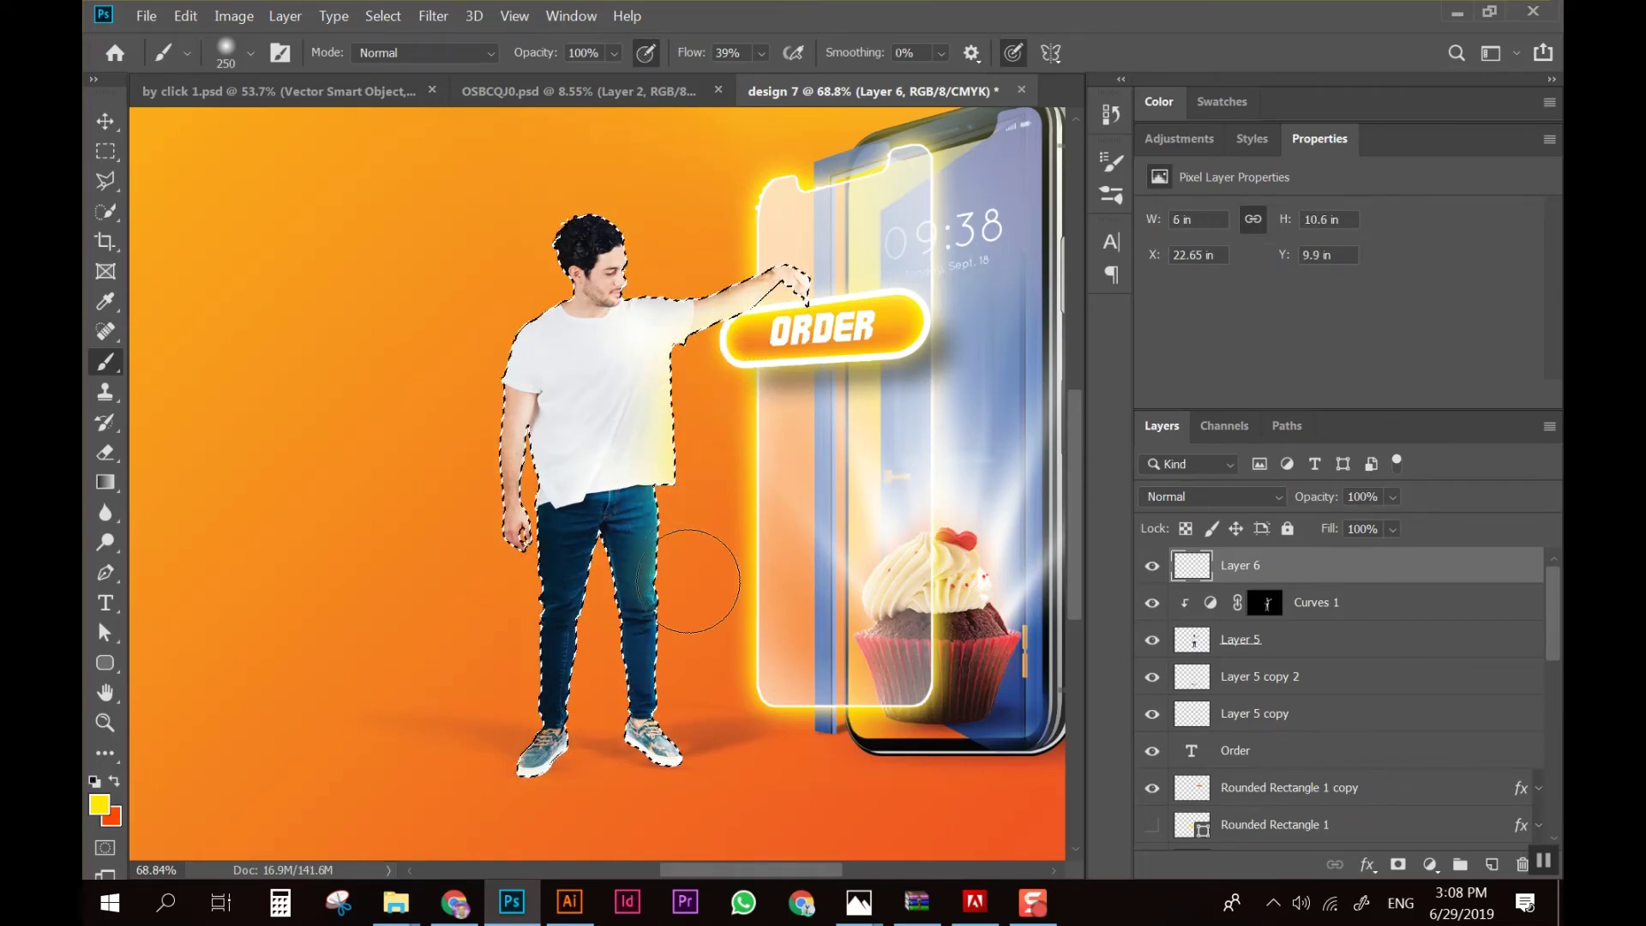
left_click_drag(694, 575, 696, 677)
key("ctrl+z")
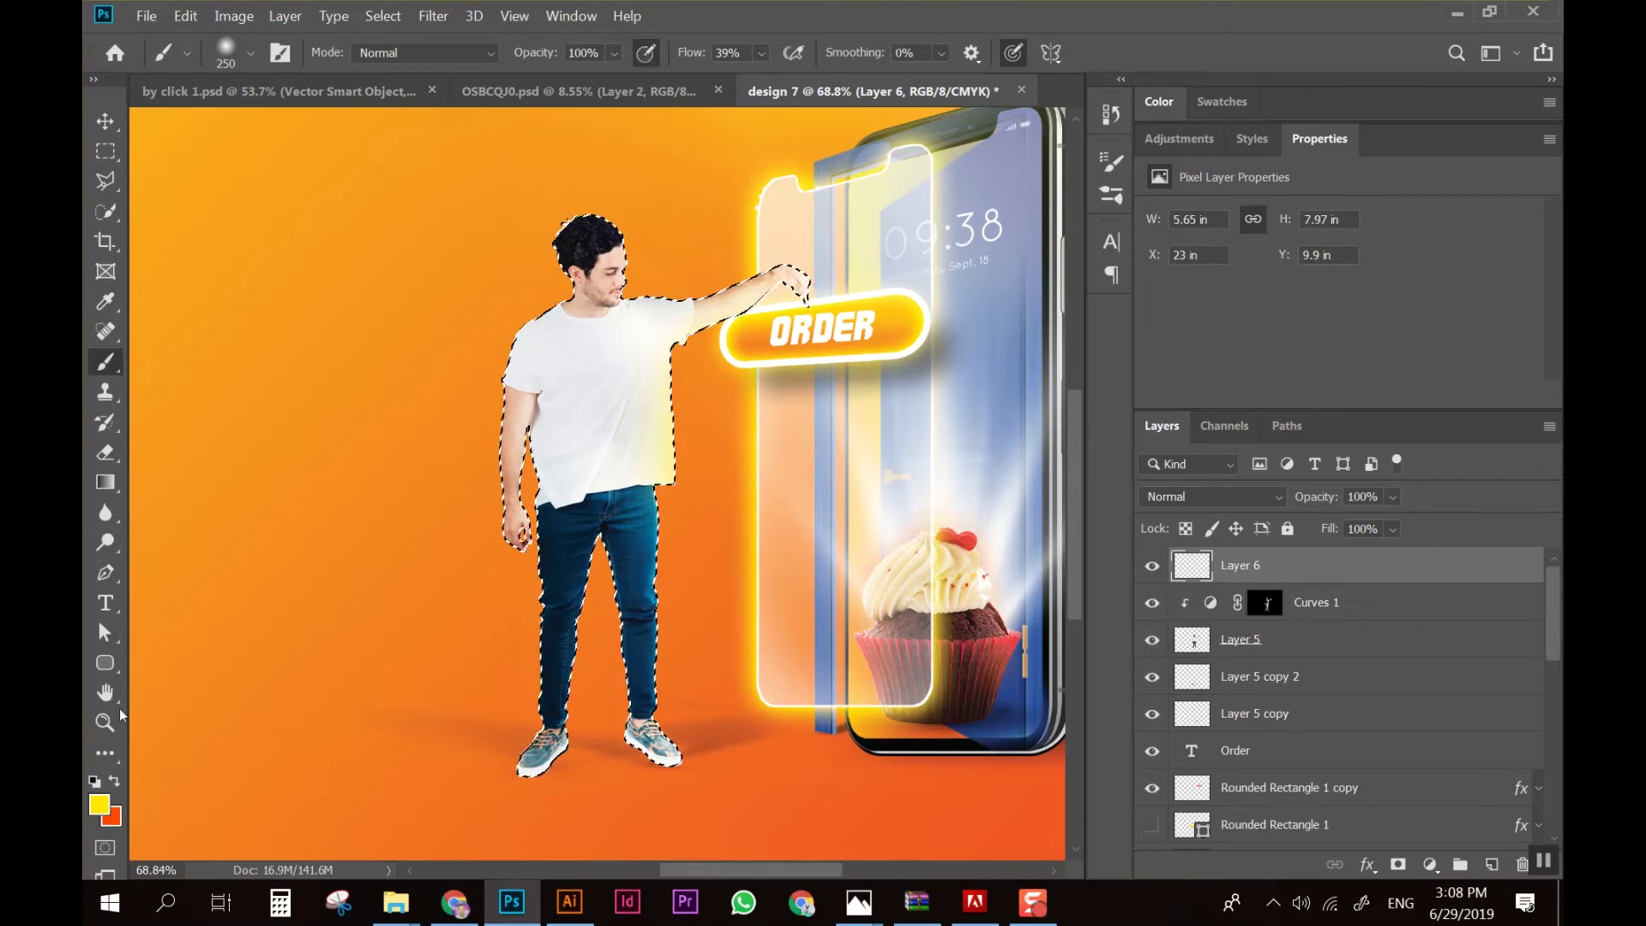
Pick a brighter yellow foreground colour and restore brush flow to 100%
left_click(100, 804)
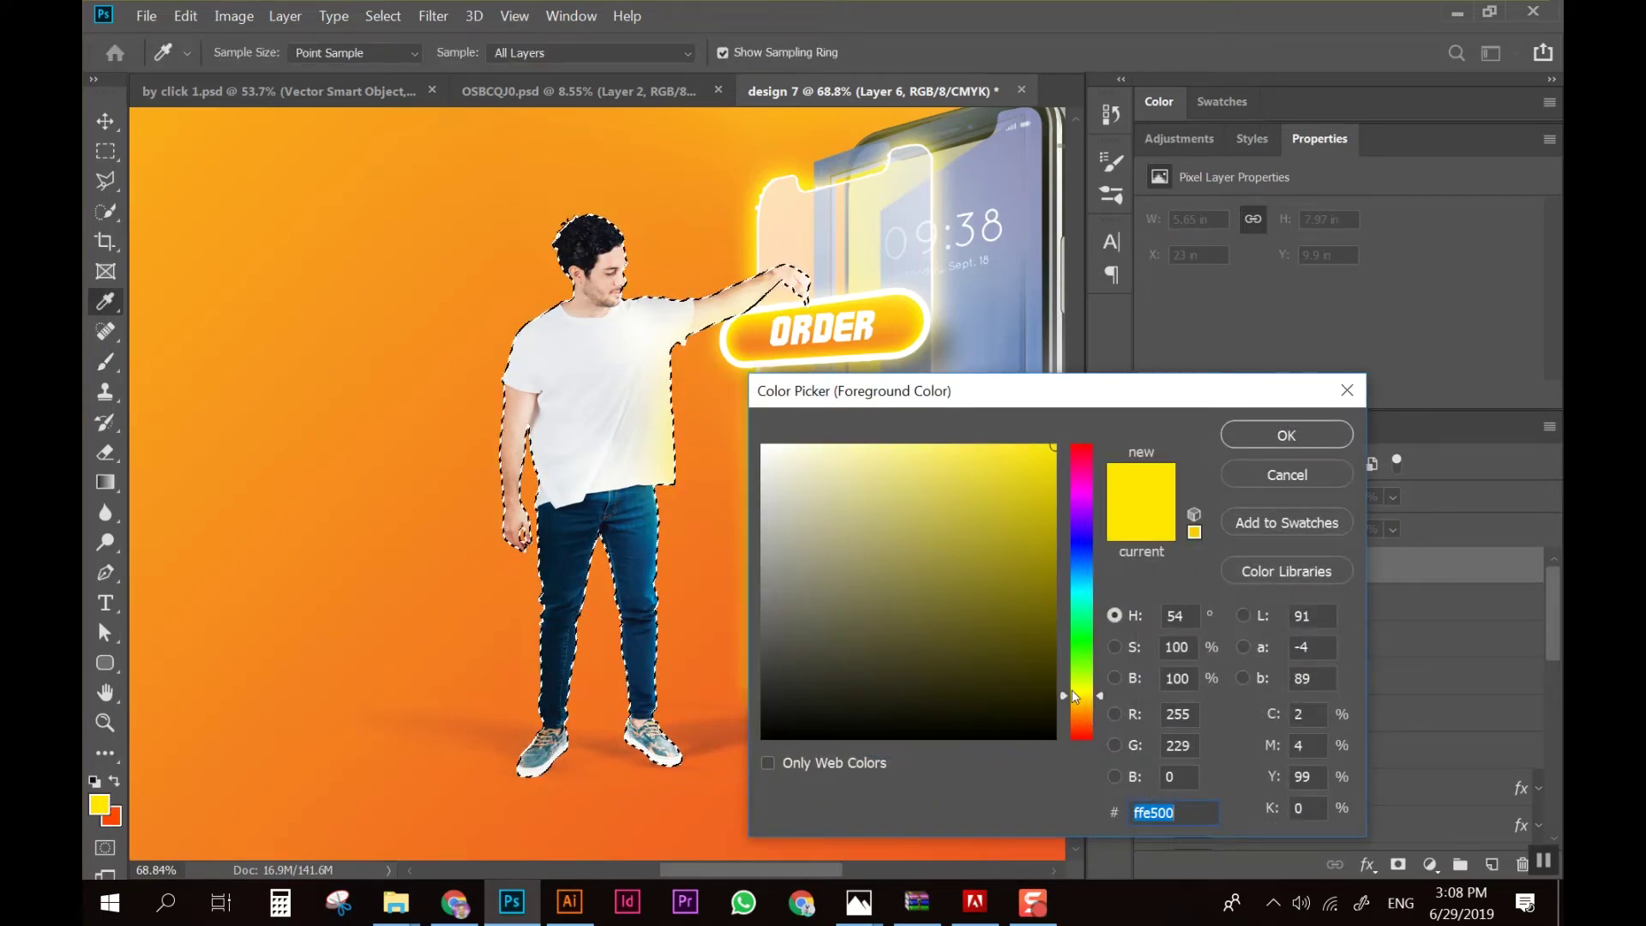
left_click(1072, 689)
left_click(1237, 446)
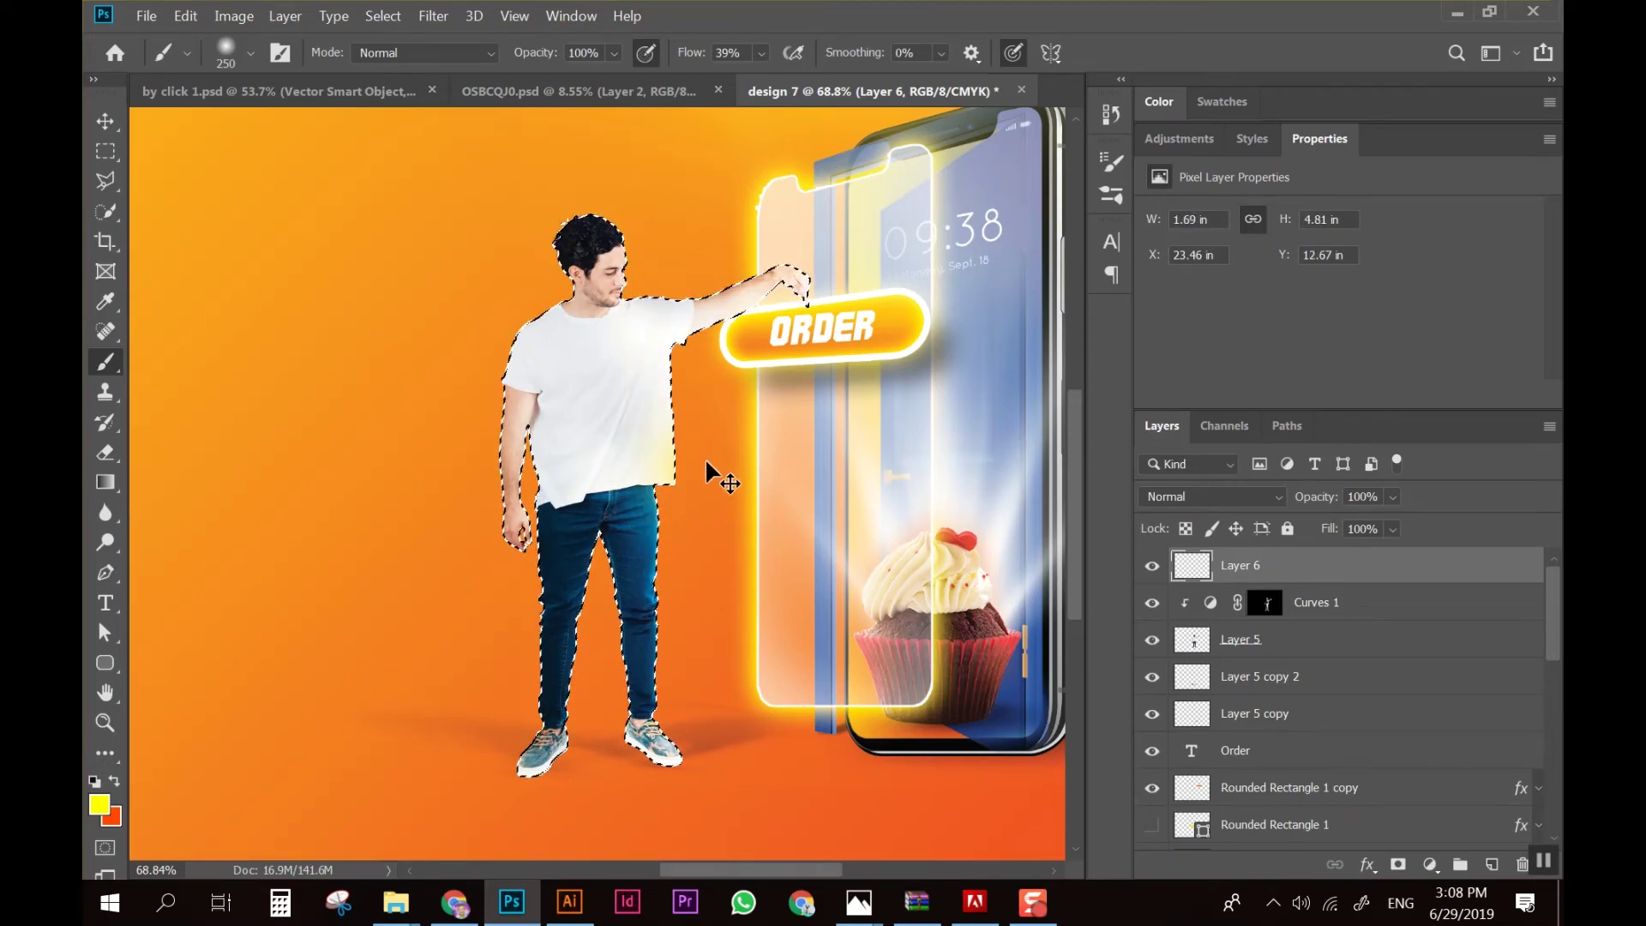
mouse_move(698, 460)
left_mouse_down()
mouse_move(710, 422)
mouse_move(673, 715)
left_mouse_up()
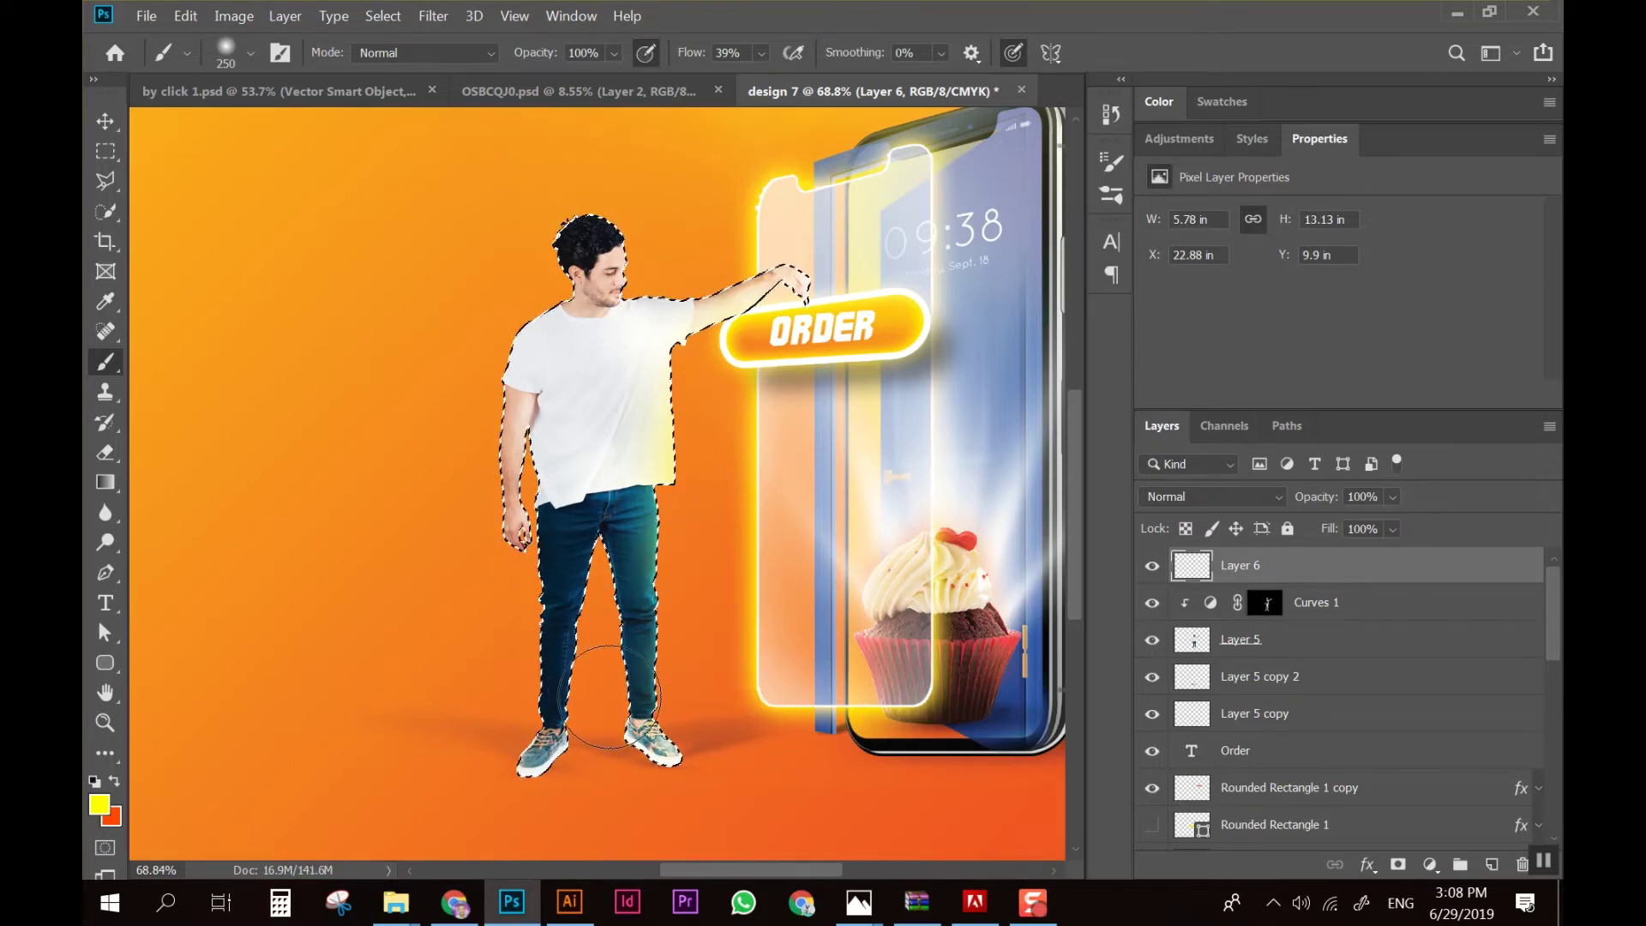
key("ctrl+z")
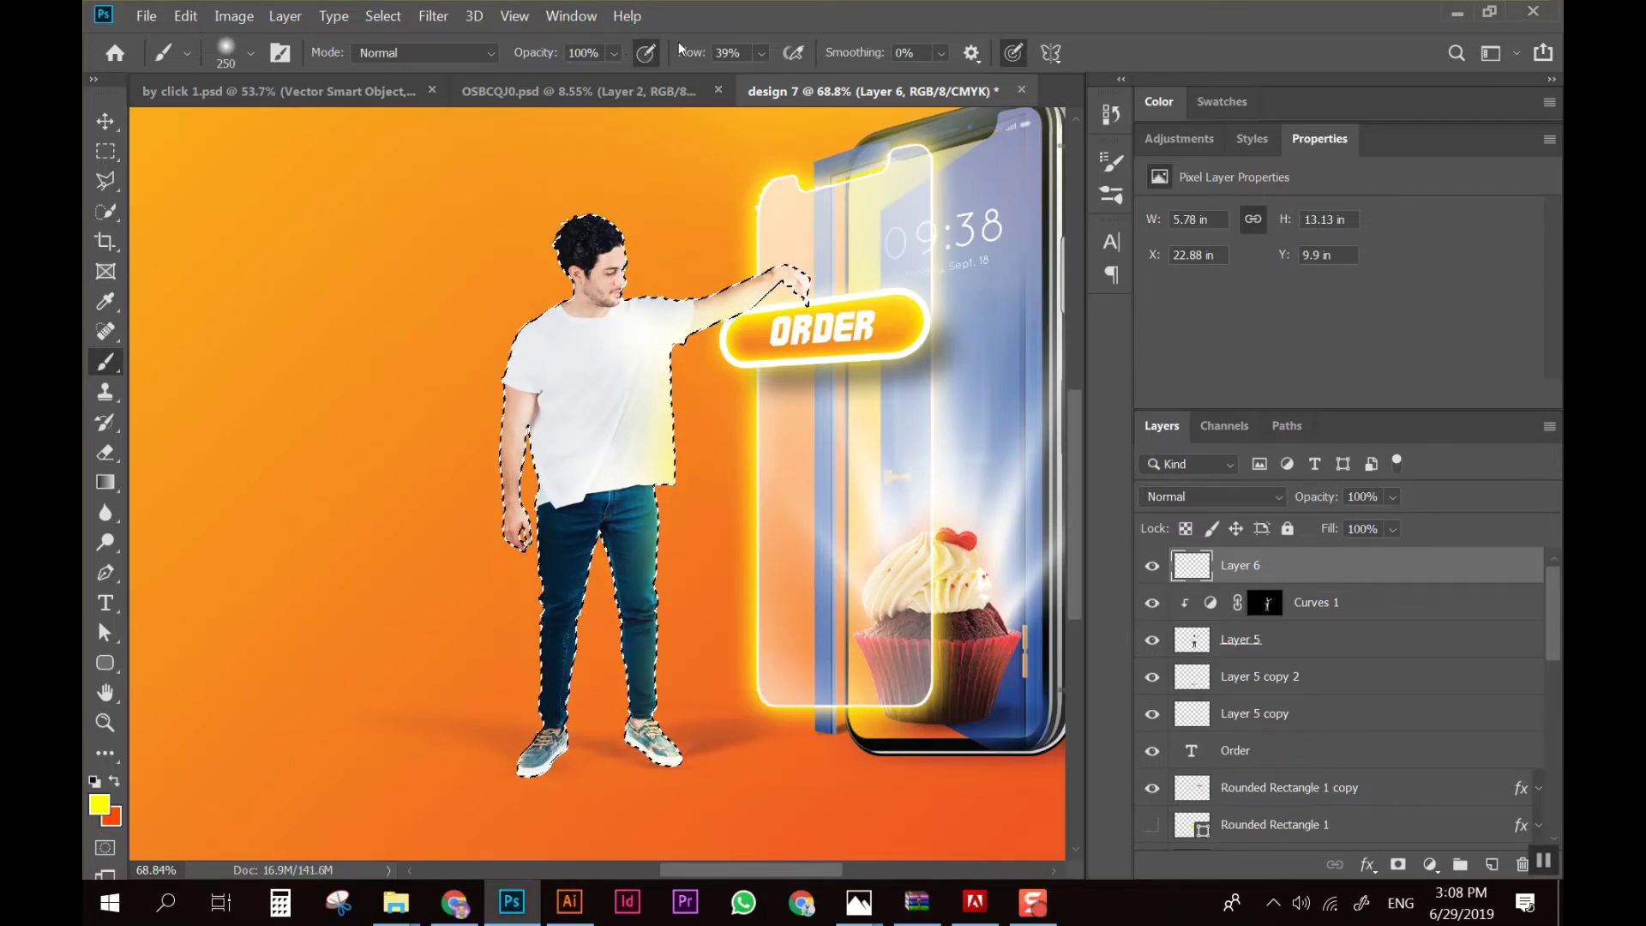
left_click(761, 55)
left_click(1144, 161)
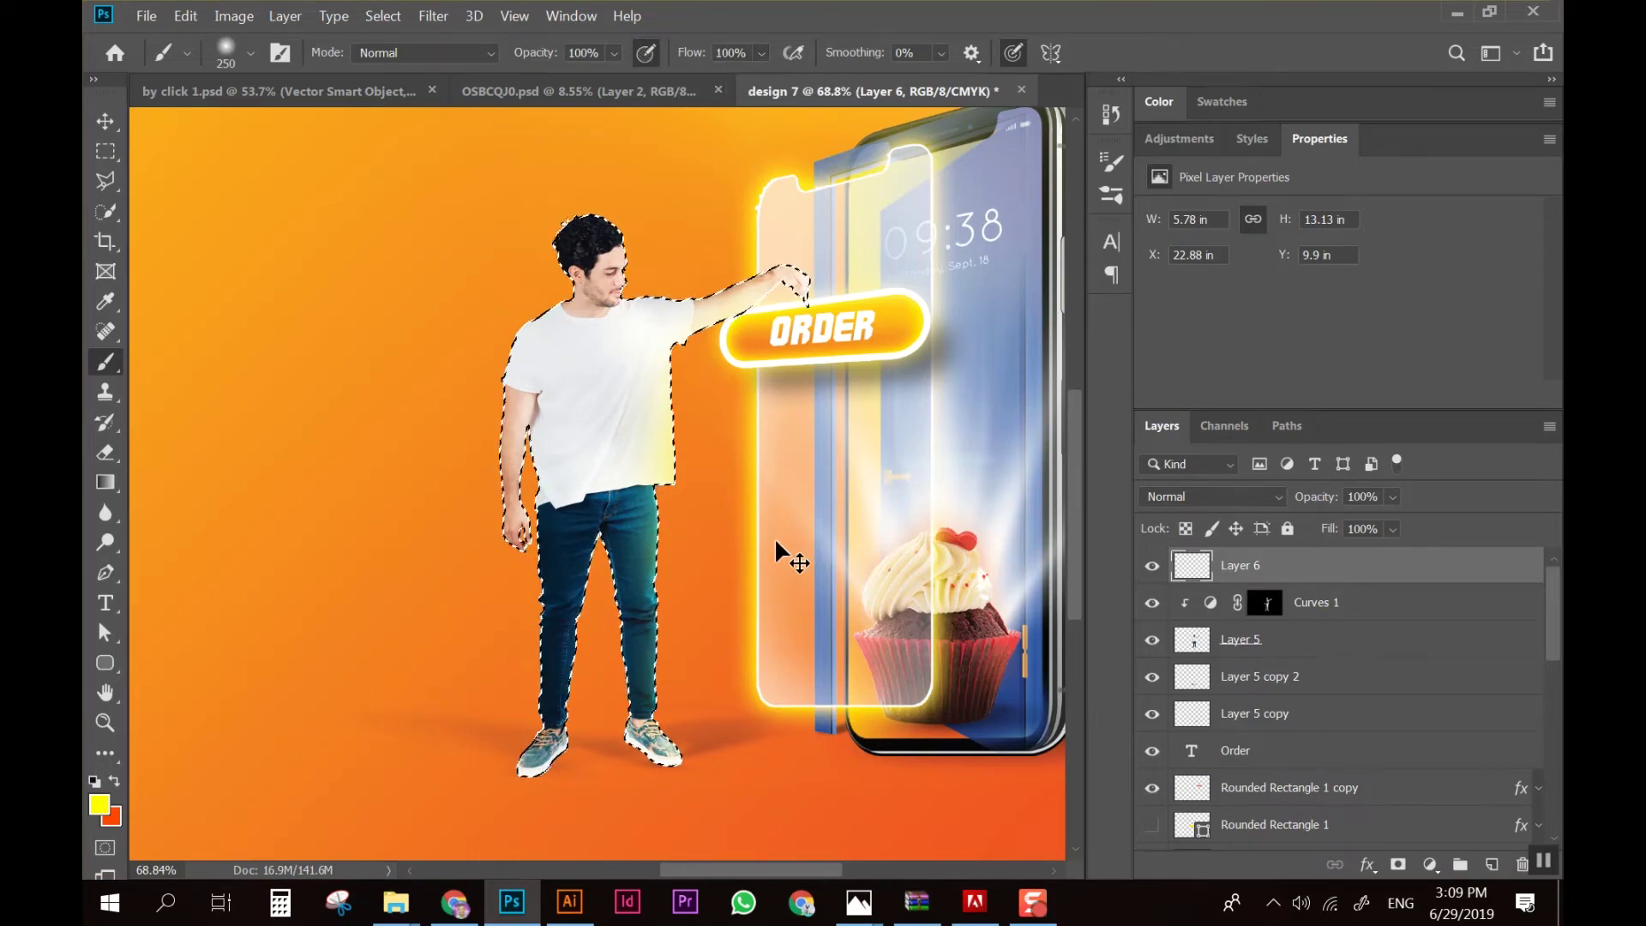
key("ctrl+z")
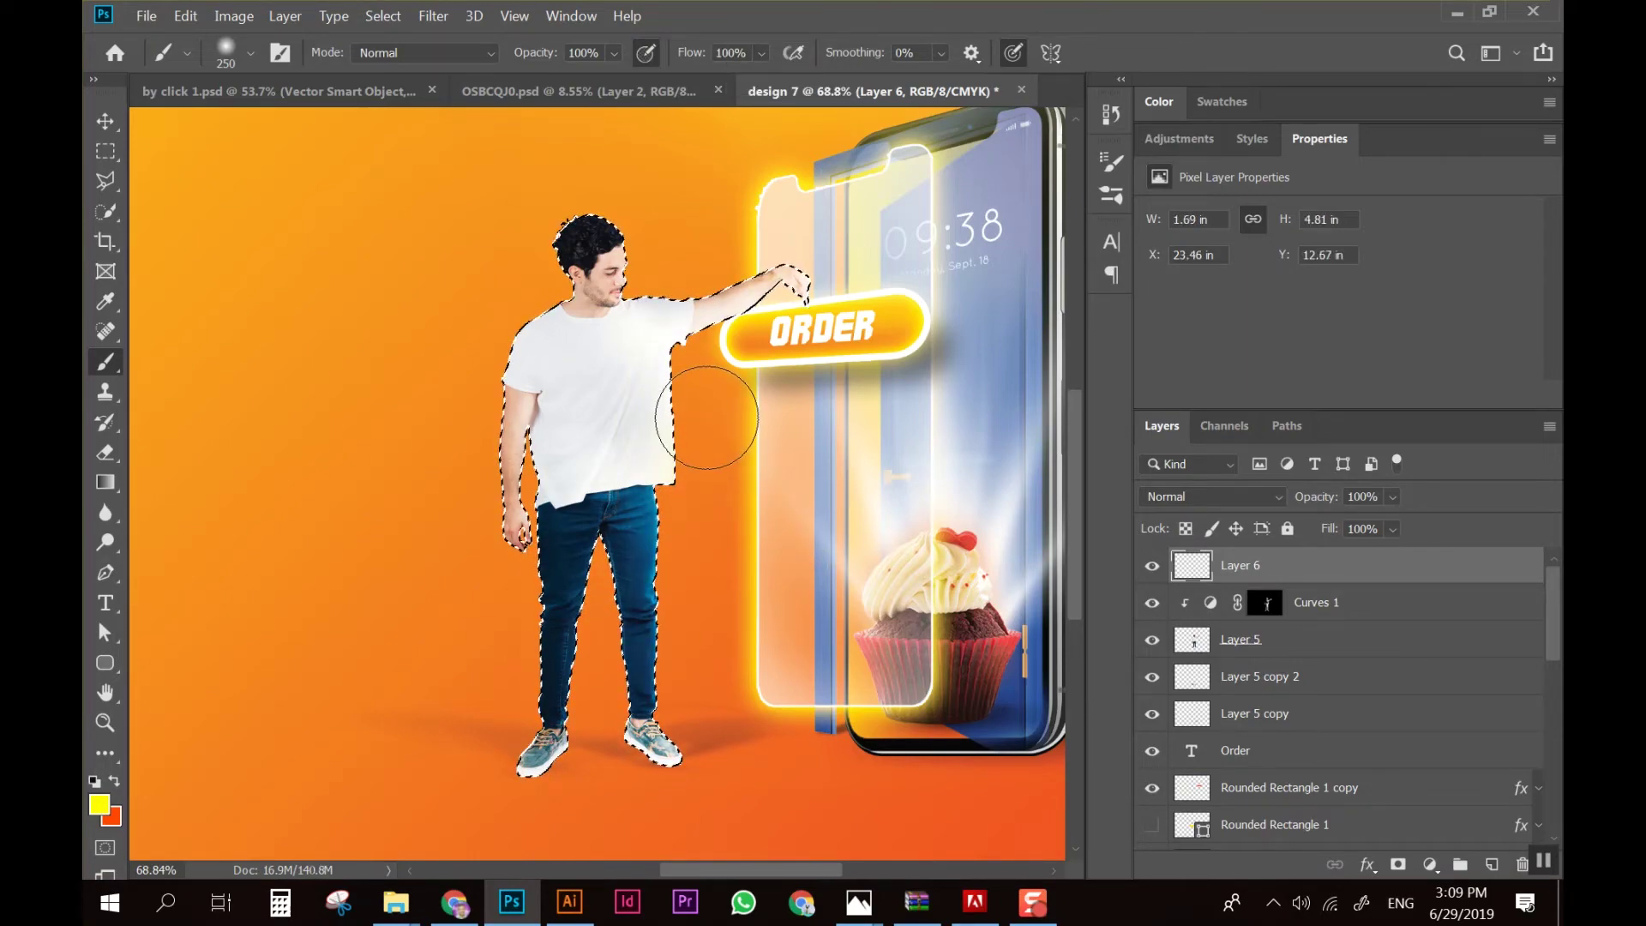
Paint yellow rim light down the shirt and jeans edges with a 90 px brush, then deselect
mouse_move(698, 415)
left_mouse_down()
mouse_move(716, 397)
mouse_move(726, 648)
mouse_move(662, 233)
mouse_move(626, 220)
mouse_move(488, 441)
mouse_move(531, 549)
left_mouse_up()
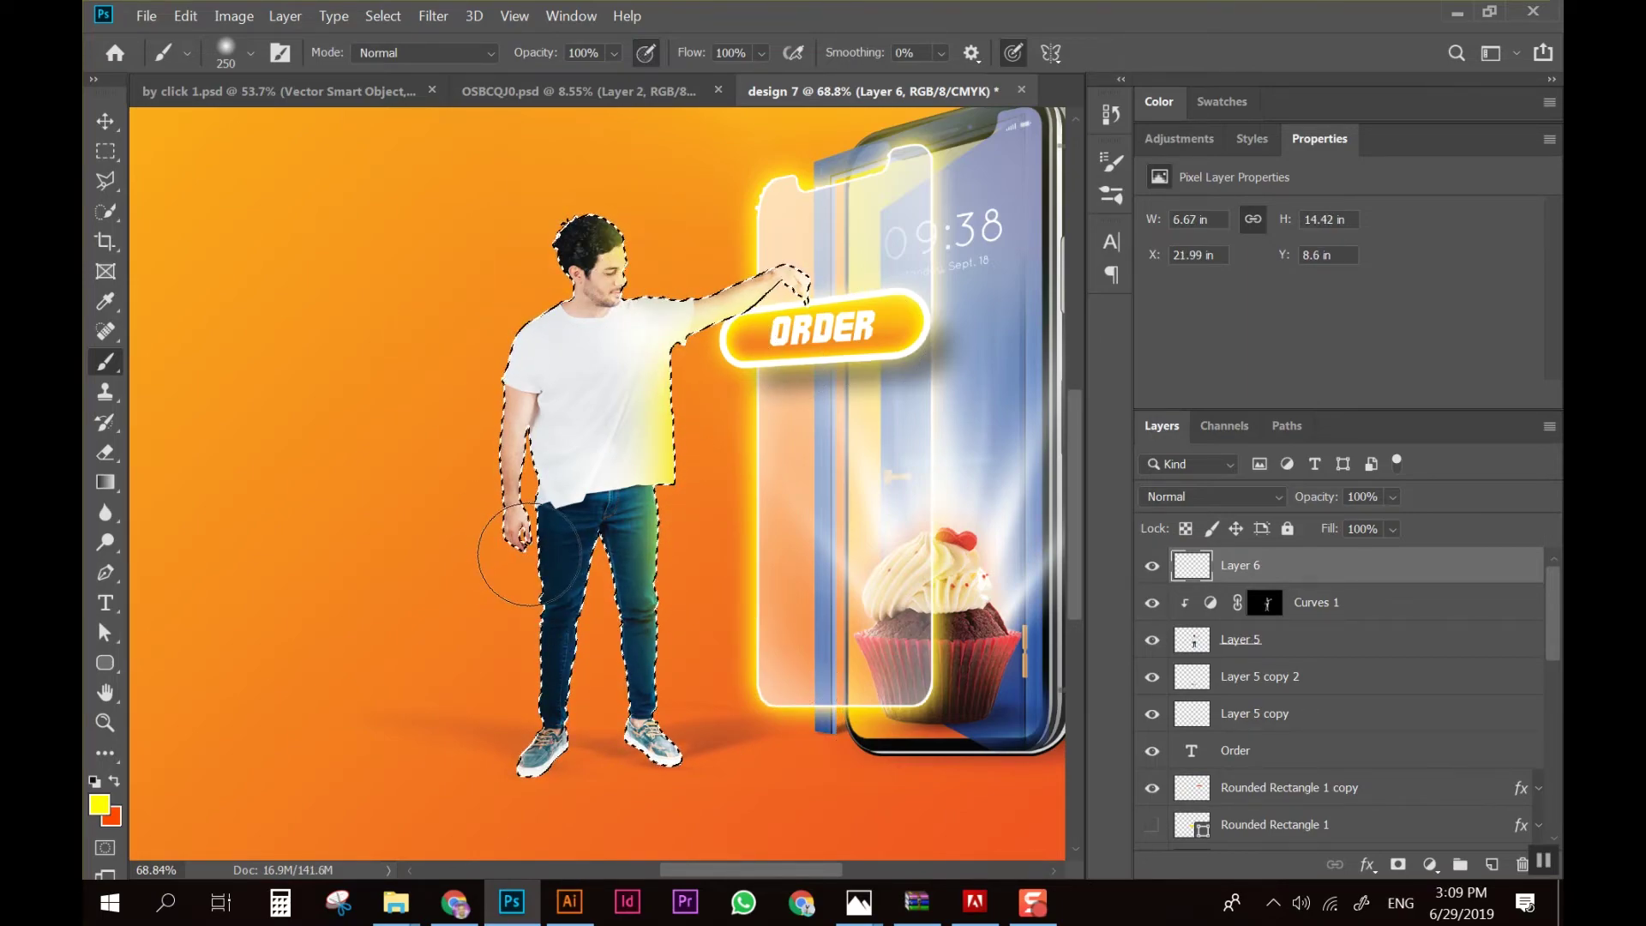
key("bracketleft")
key("bracketleft")
key("bracketleft")
mouse_move(535, 402)
left_mouse_down()
mouse_move(529, 495)
mouse_move(583, 682)
left_mouse_up()
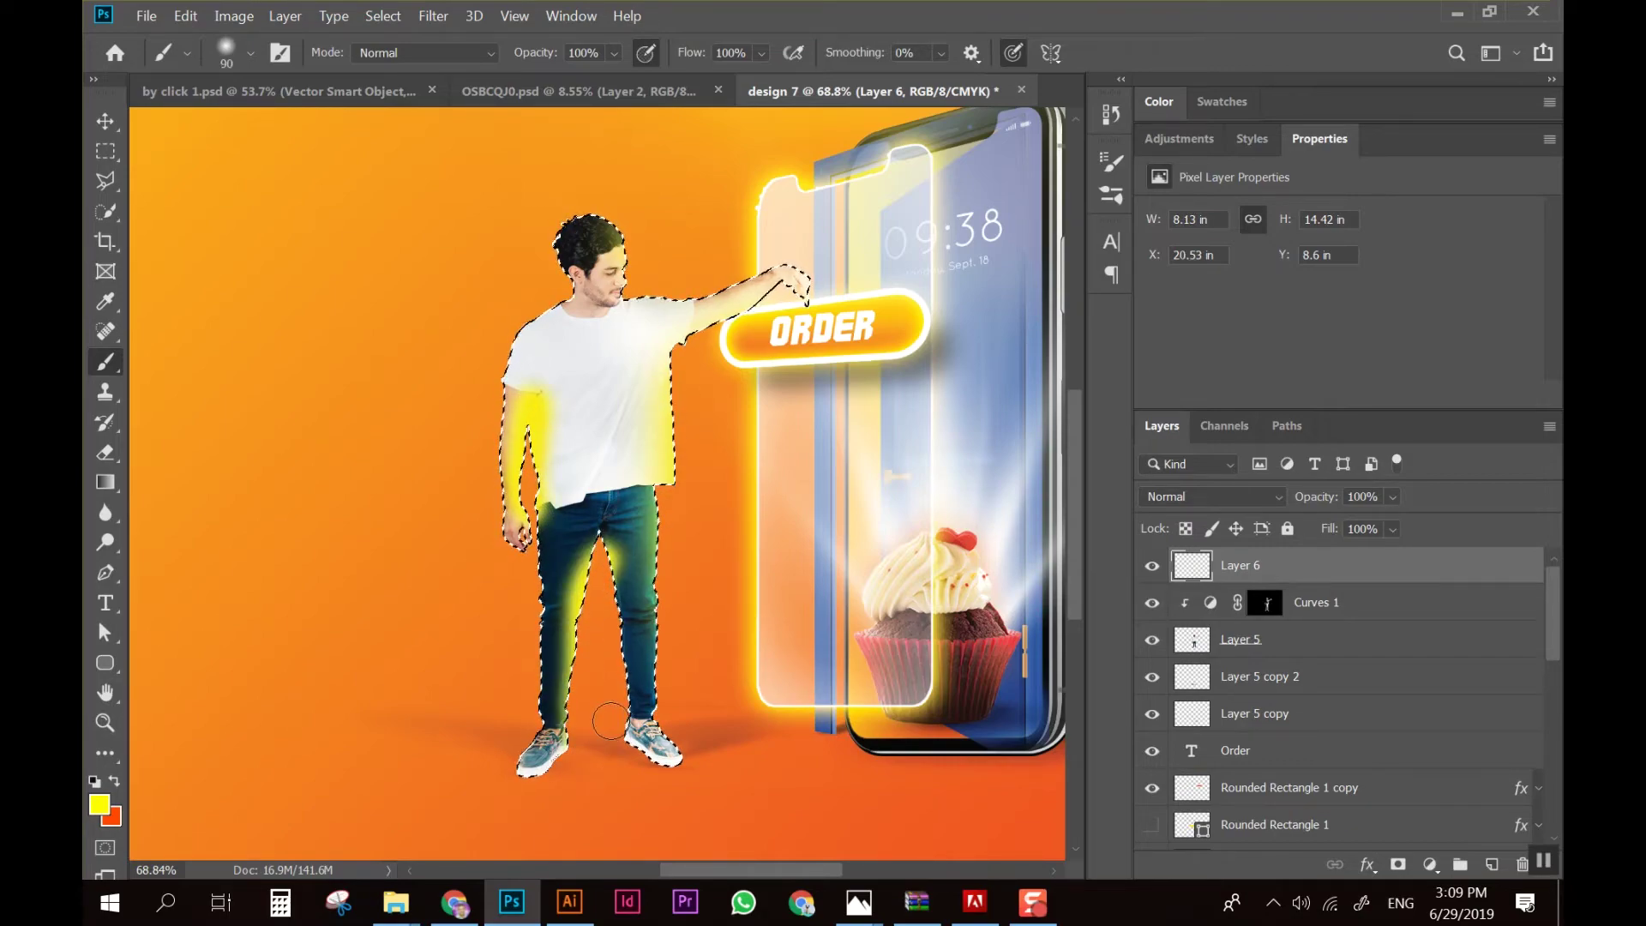
mouse_move(600, 549)
left_mouse_down()
mouse_move(658, 558)
mouse_move(649, 712)
left_mouse_up()
key("ctrl+z")
key("ctrl+z")
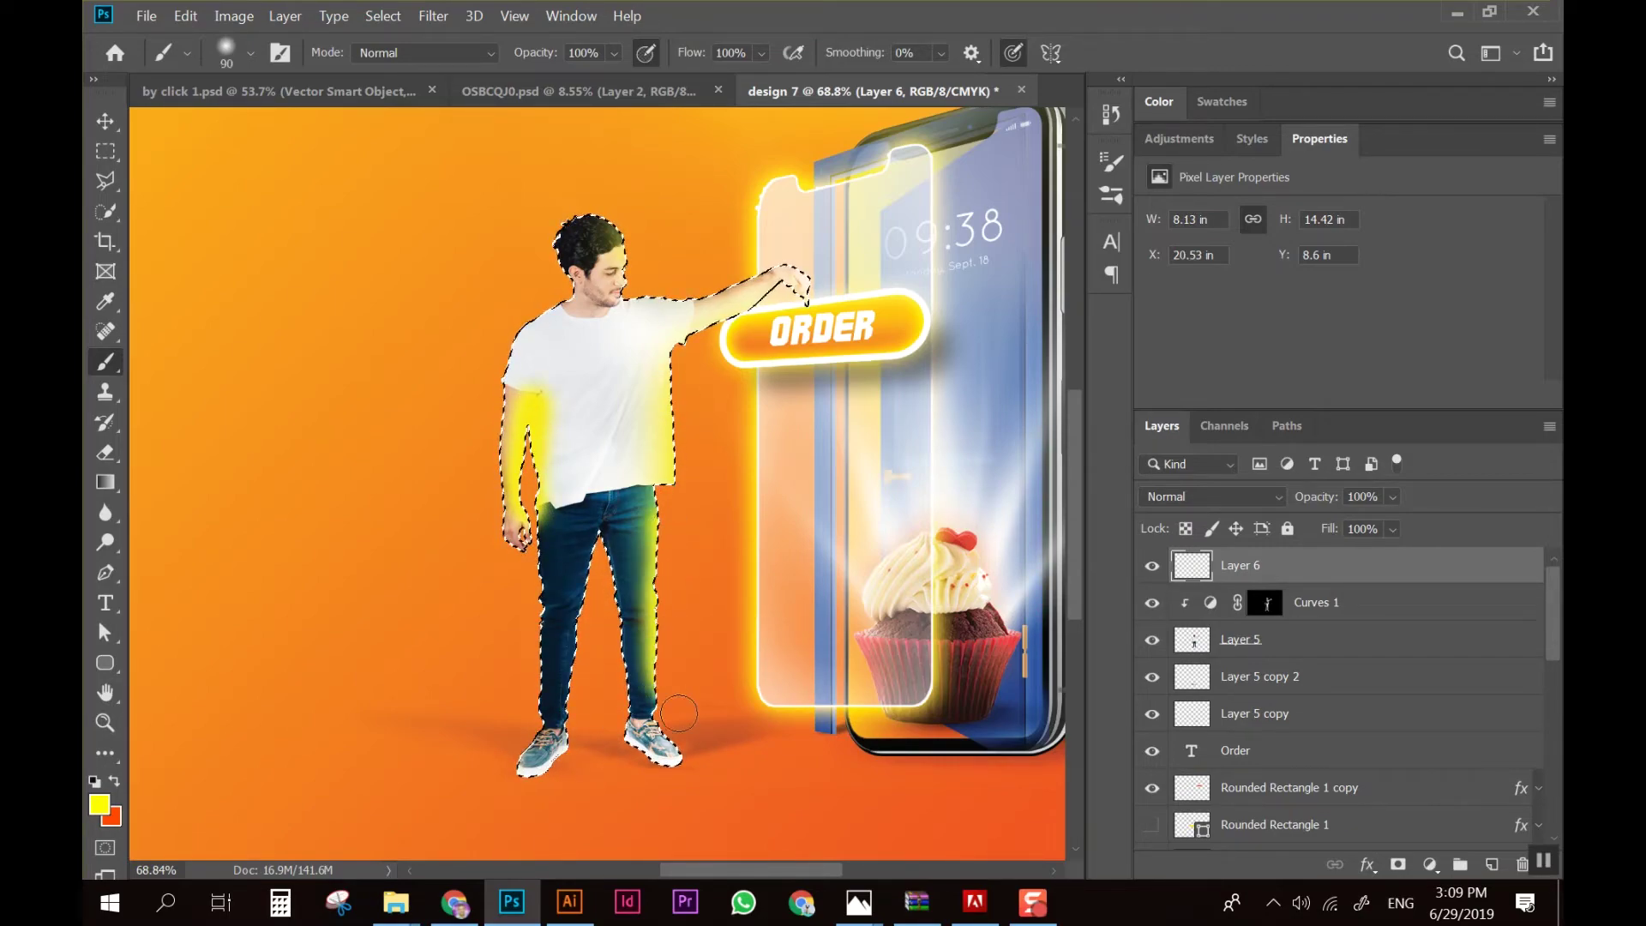
left_click_drag(598, 541, 592, 651)
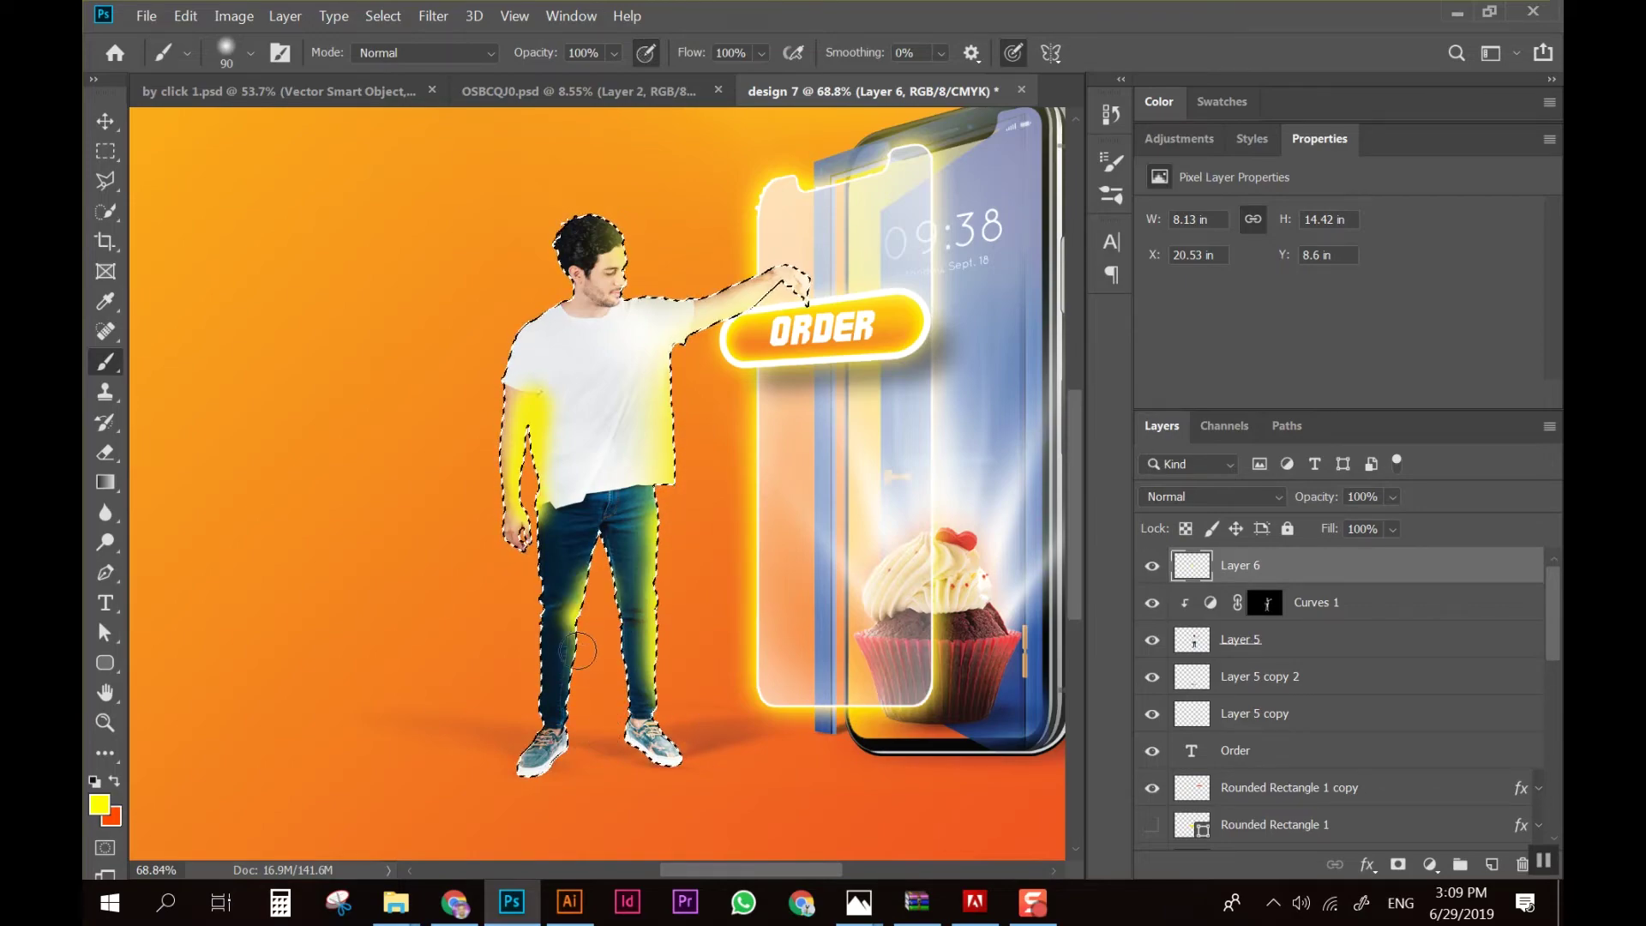
key("ctrl+z")
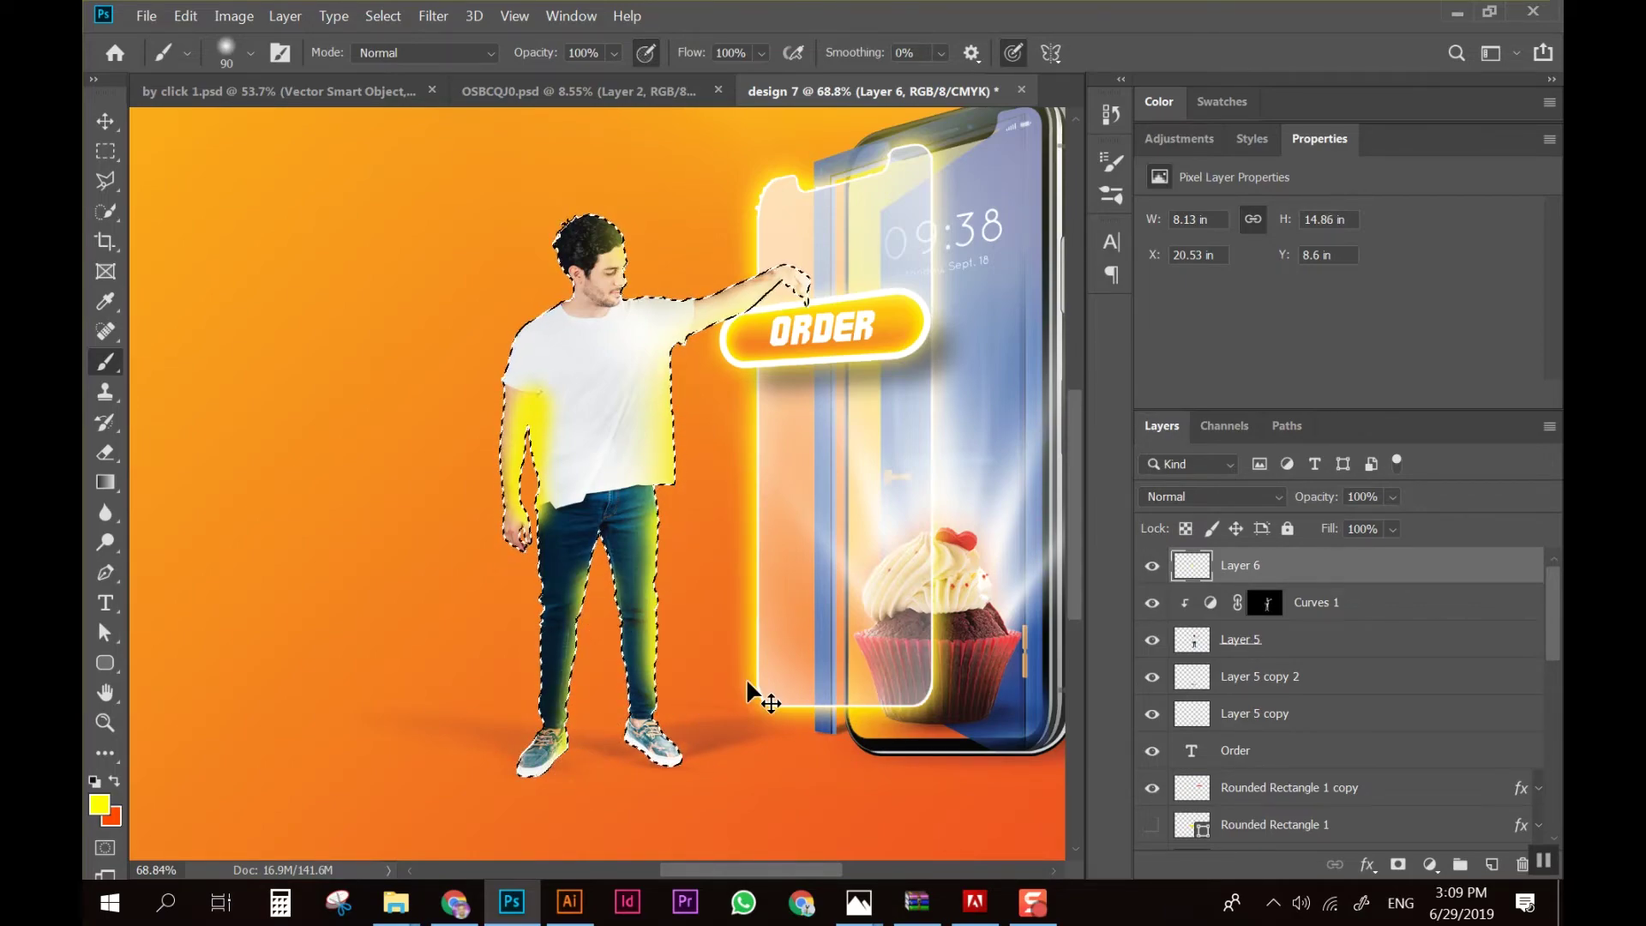
key("ctrl+d")
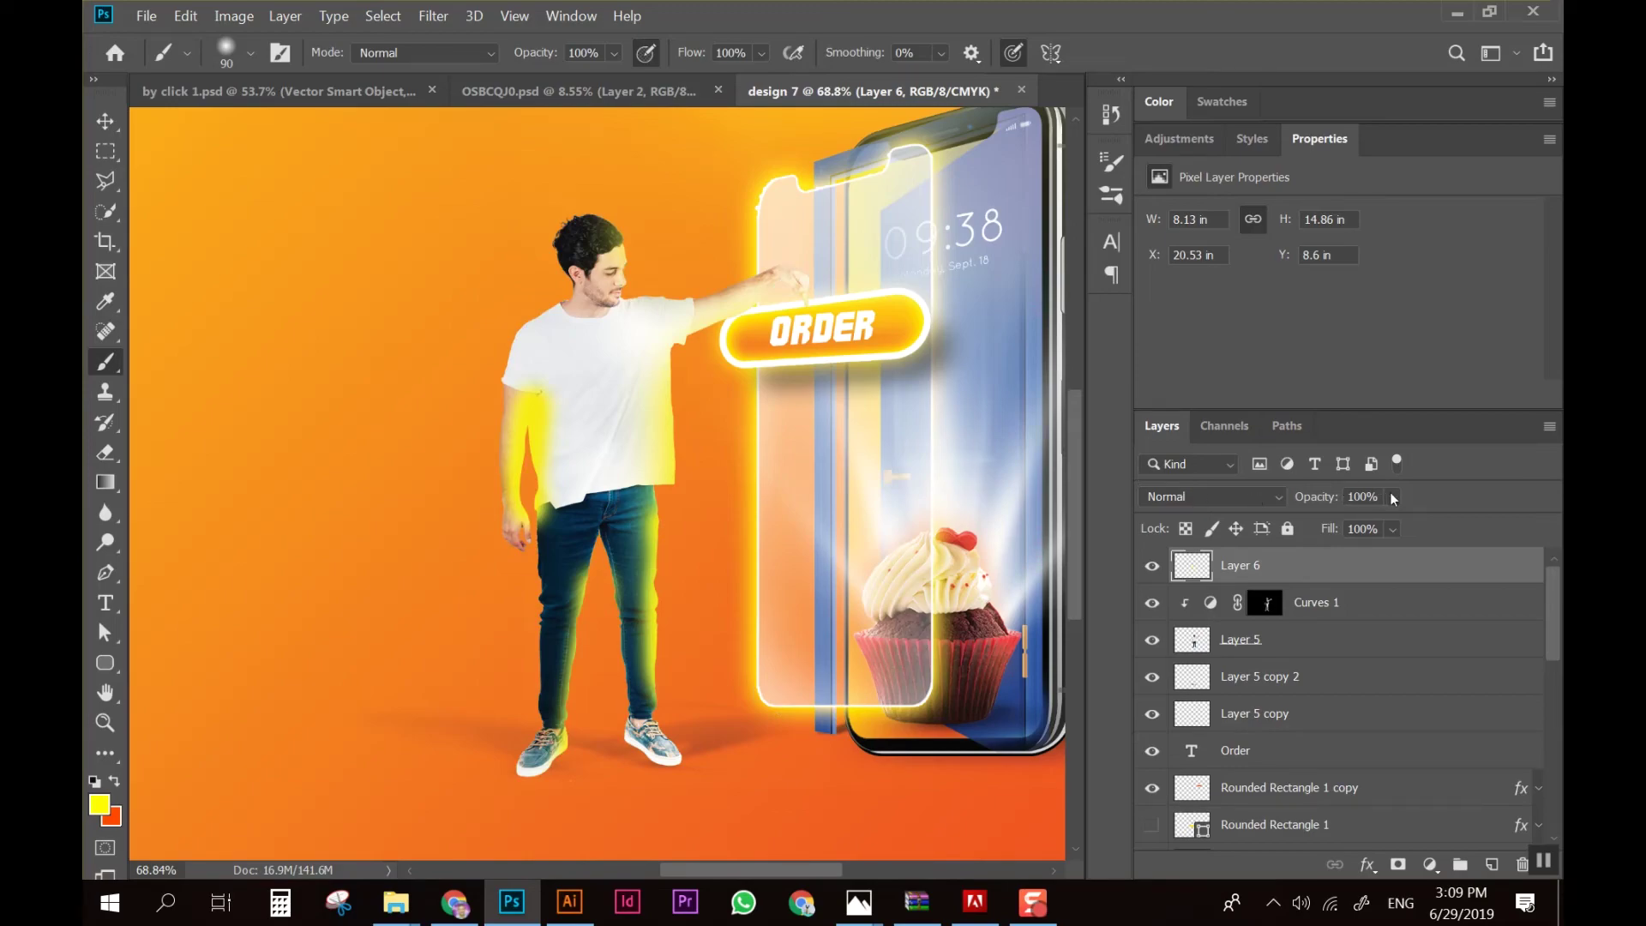
Set Layer 6 to 40% opacity with Screen blend mode
left_click(1392, 498)
left_click_drag(1376, 522, 1369, 521)
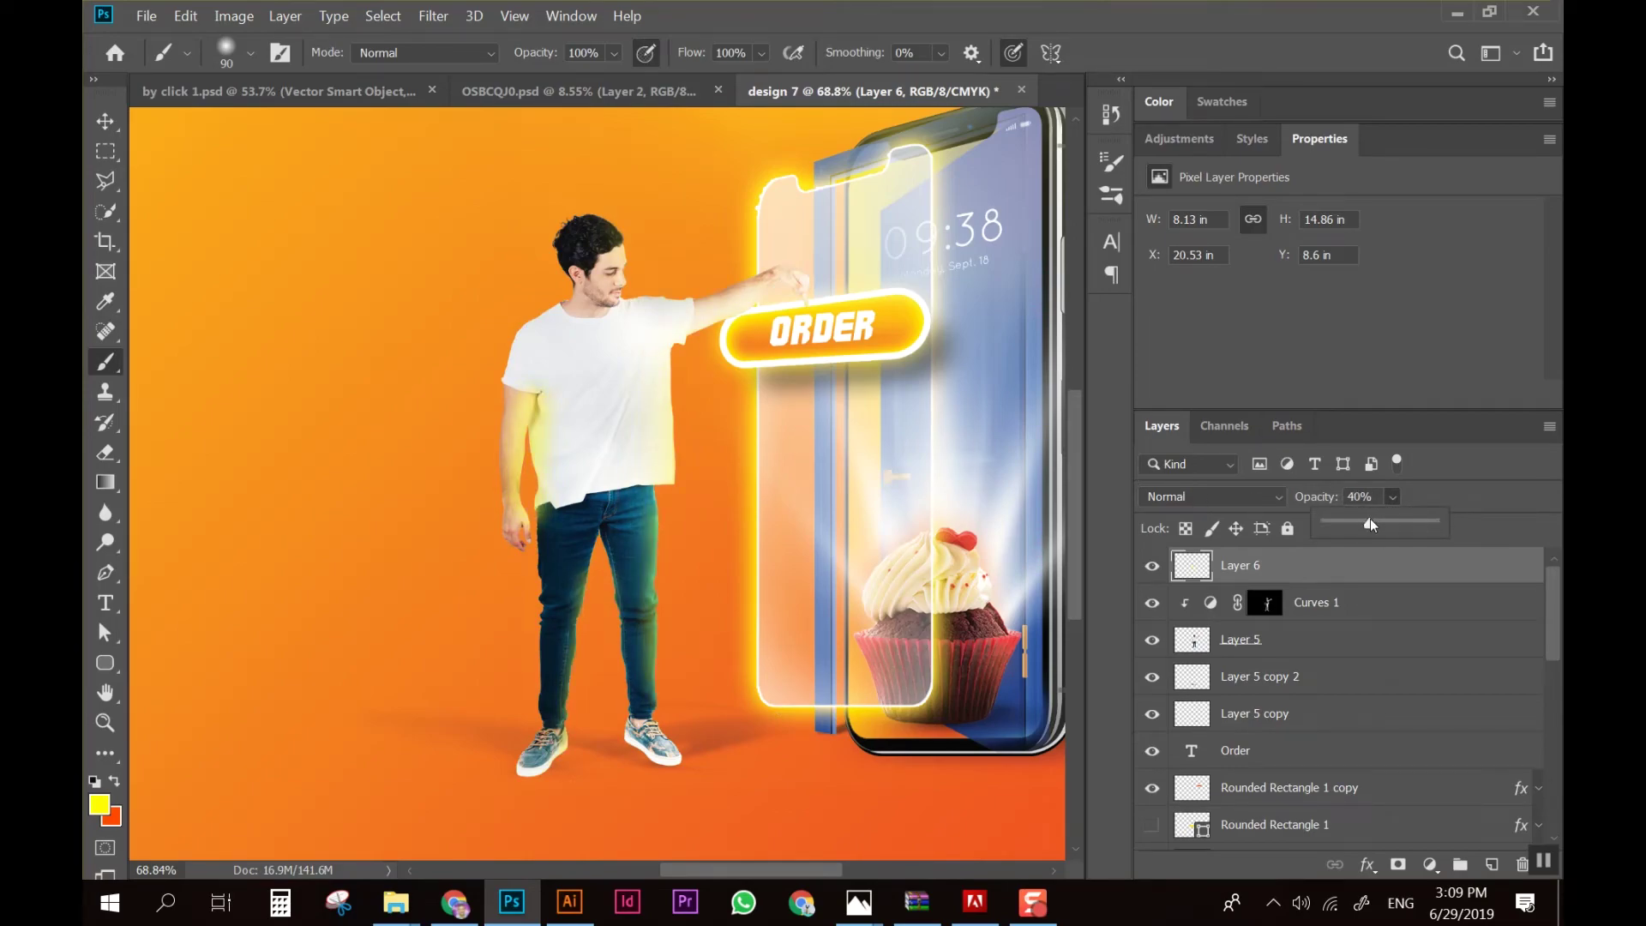
left_click(1248, 498)
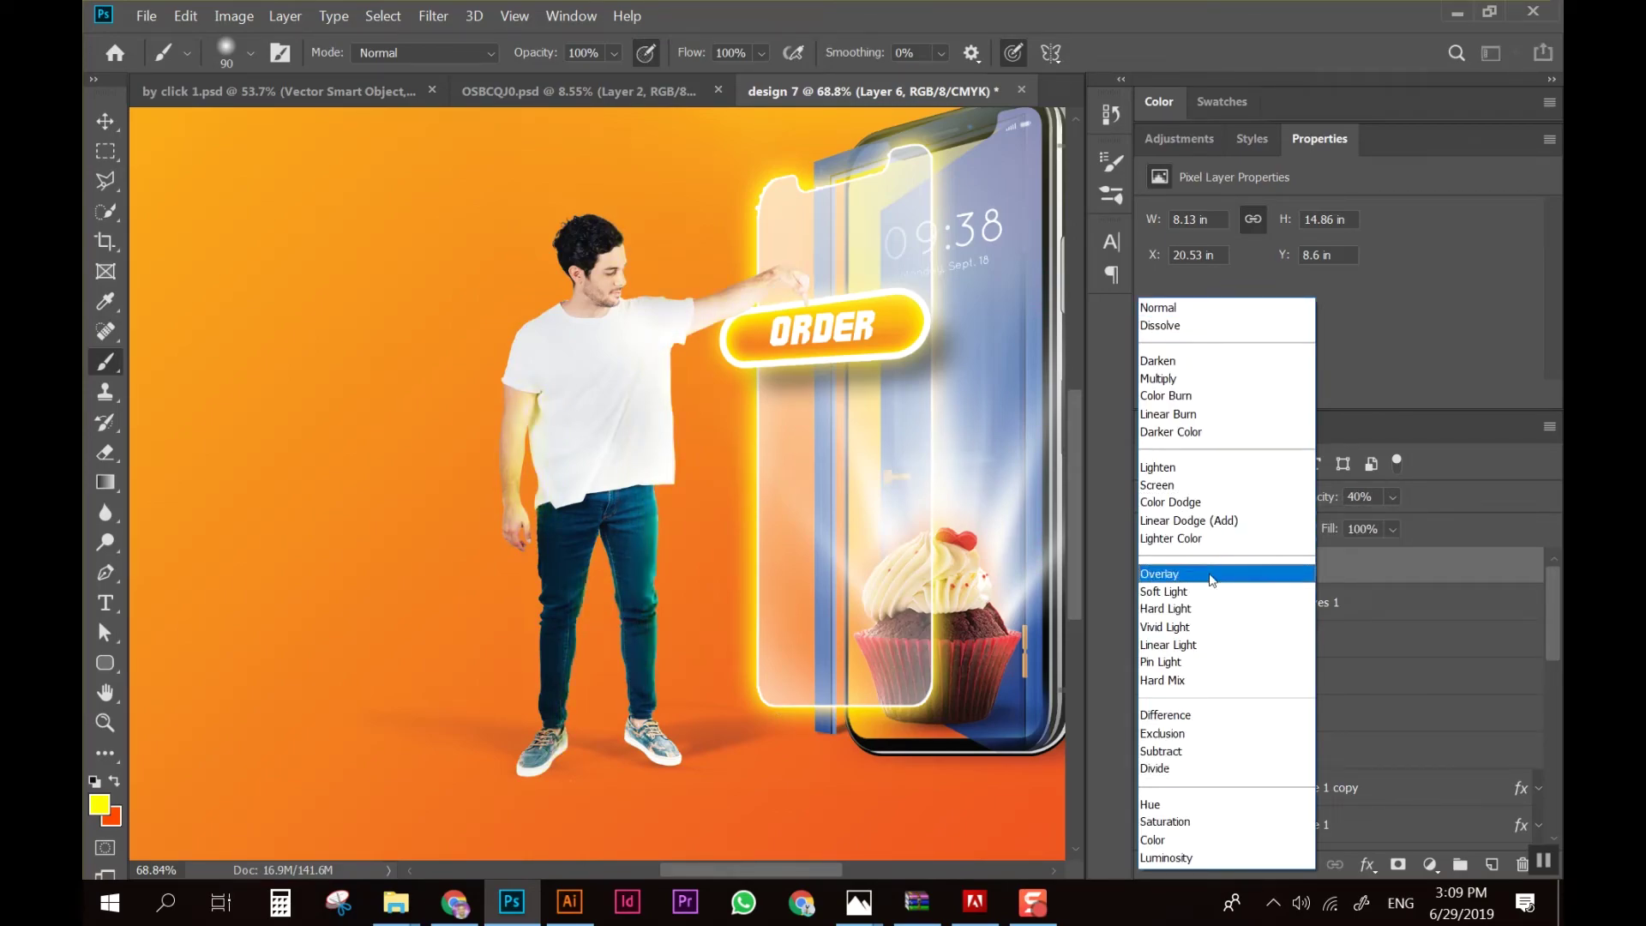
left_click(1169, 486)
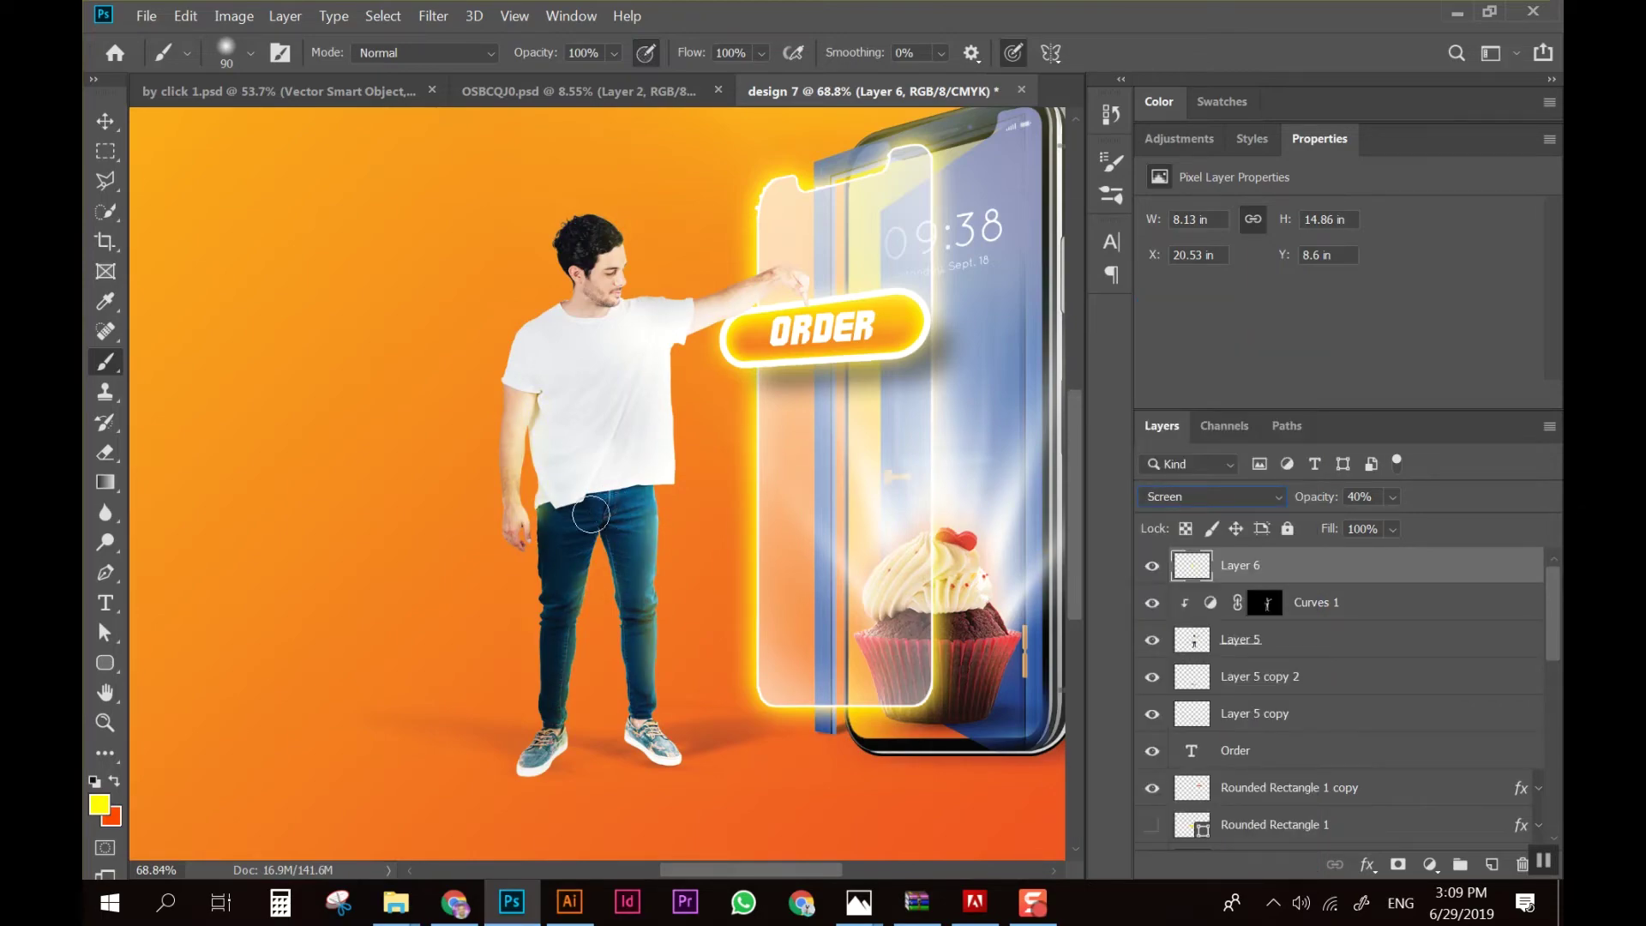
left_click(528, 532)
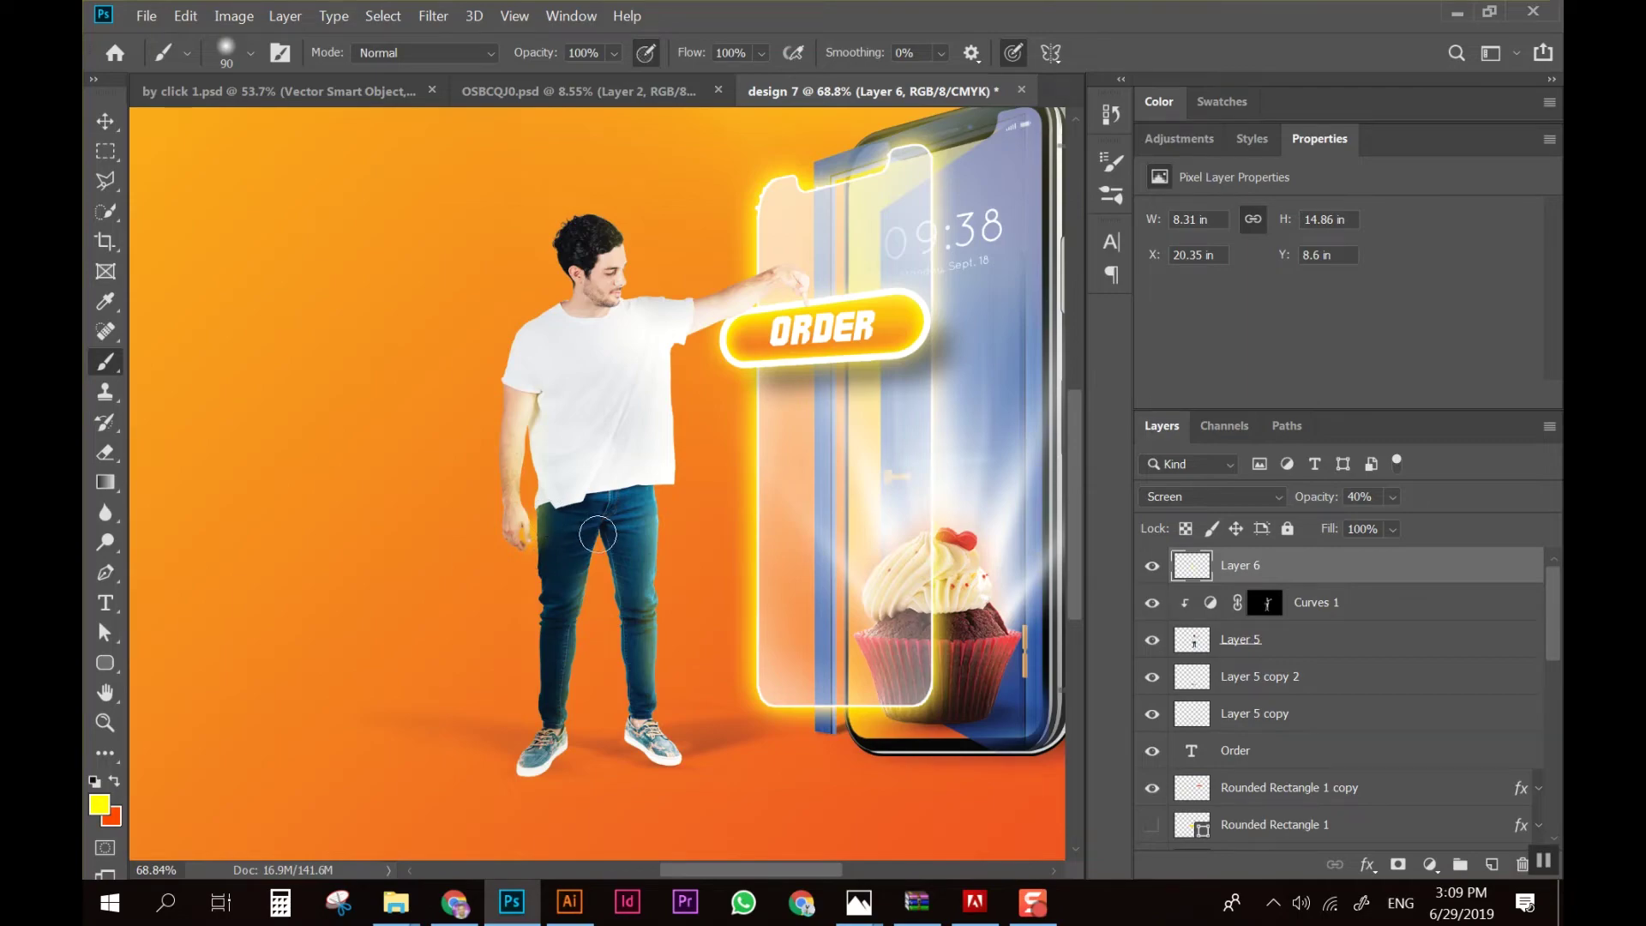
Erase the yellow glow spilling onto the man's hand and hip with a smaller eraser
key("e")
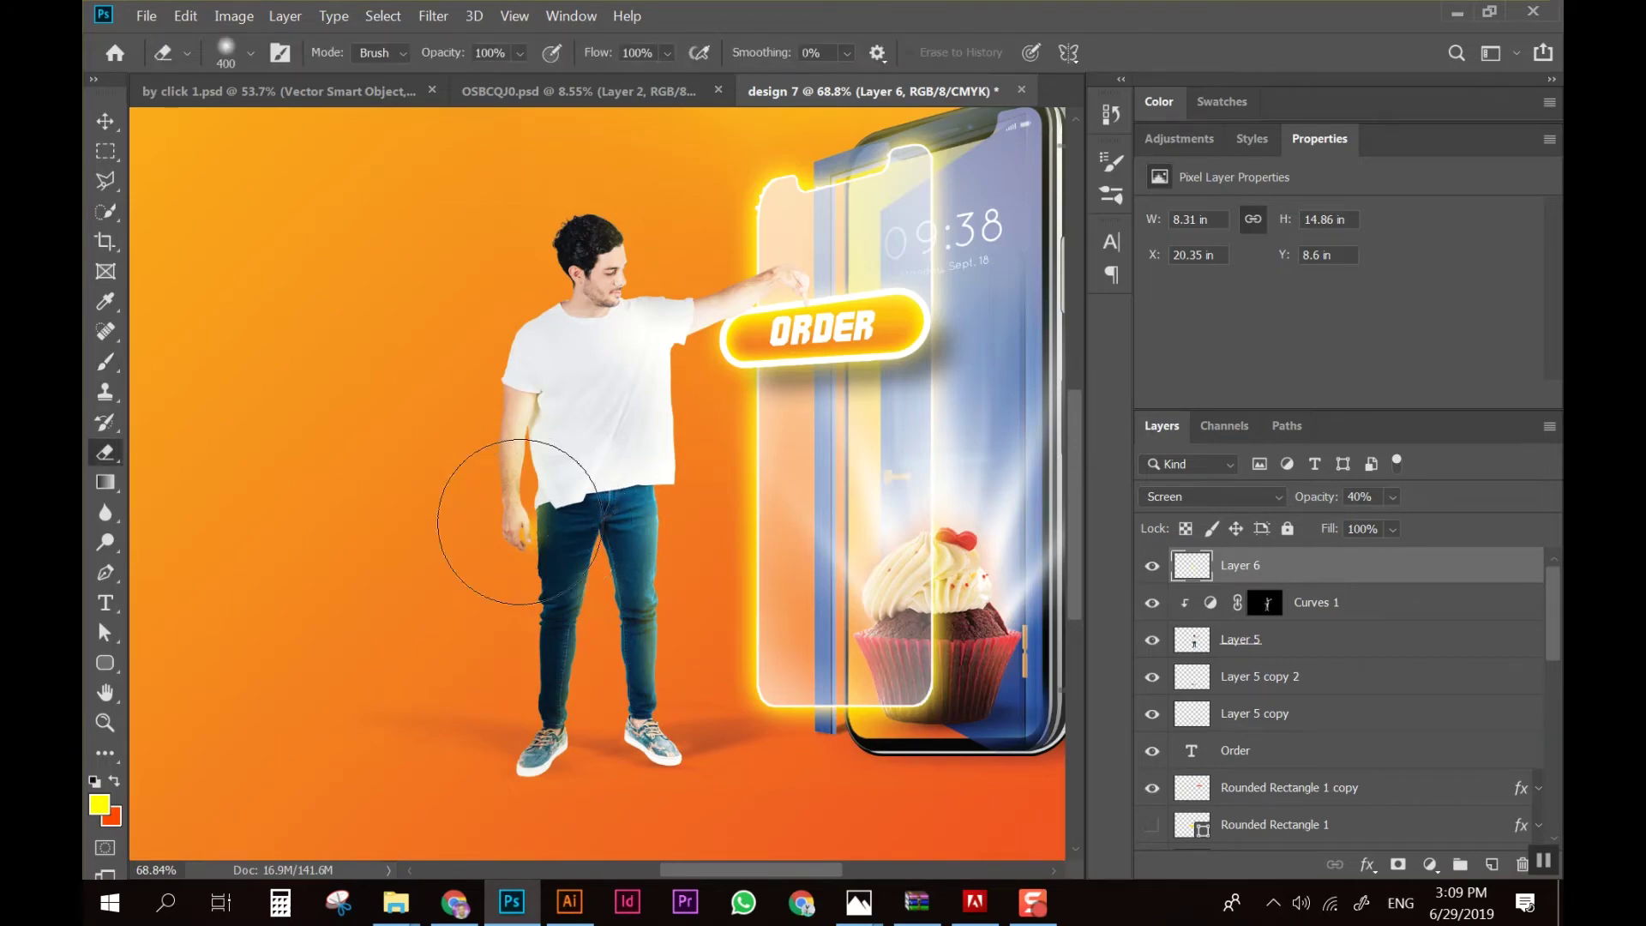
key("bracketleft")
key("bracketleft")
key("bracketleft")
left_click_drag(545, 522, 554, 564)
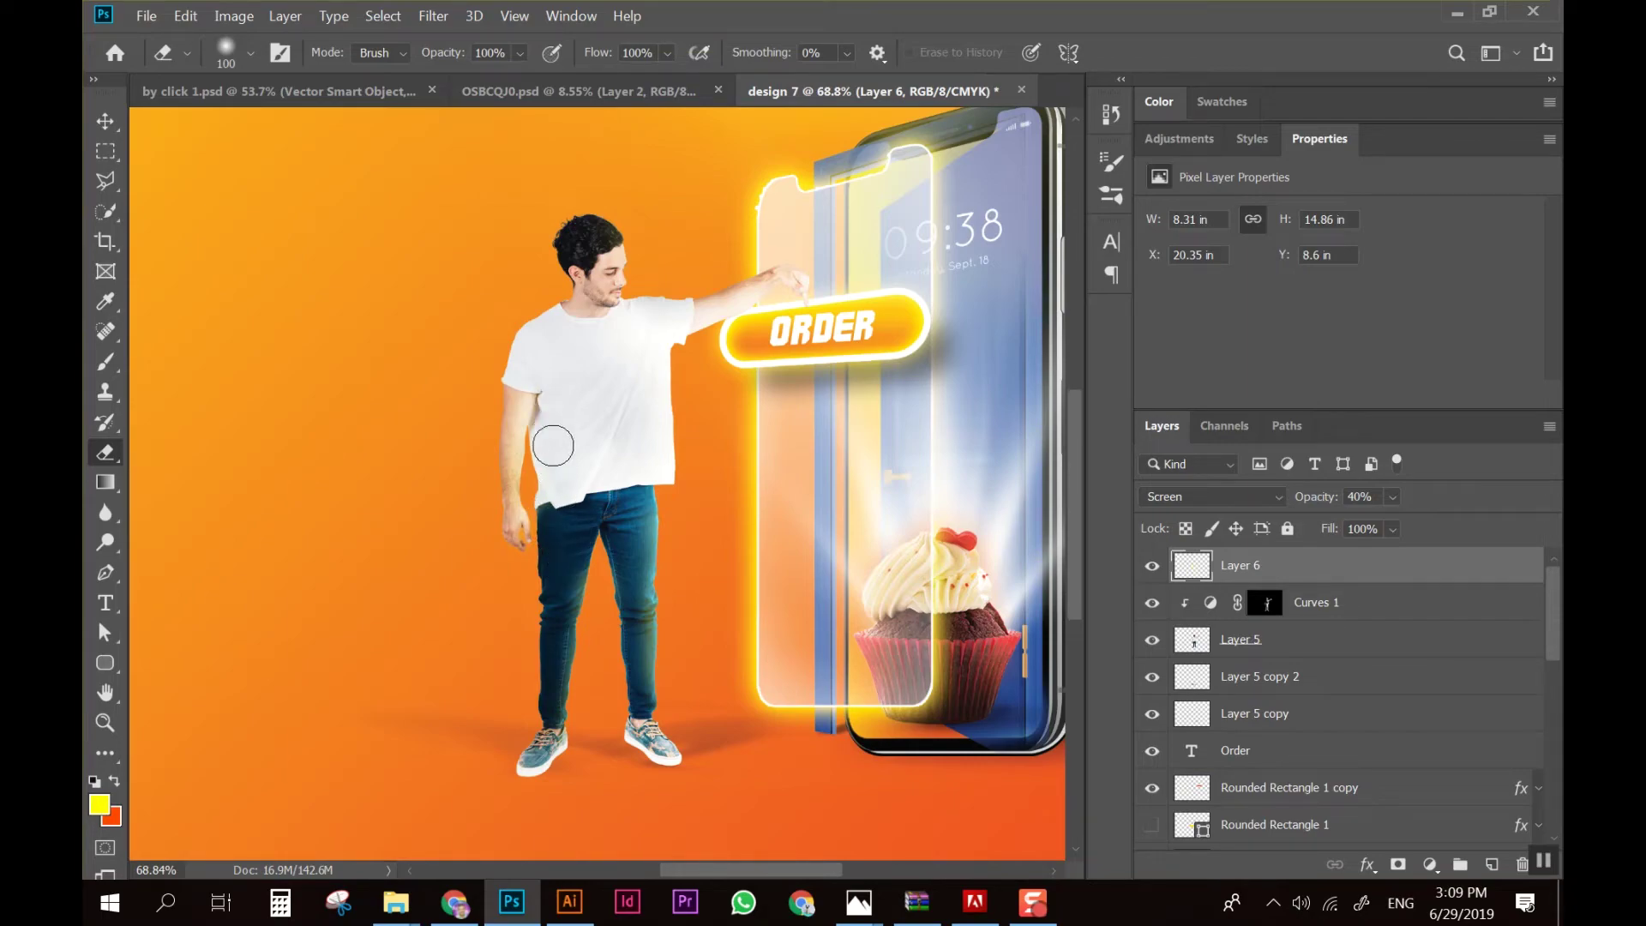
scroll(551, 441, "down", 2)
scroll(544, 471, "up", 3)
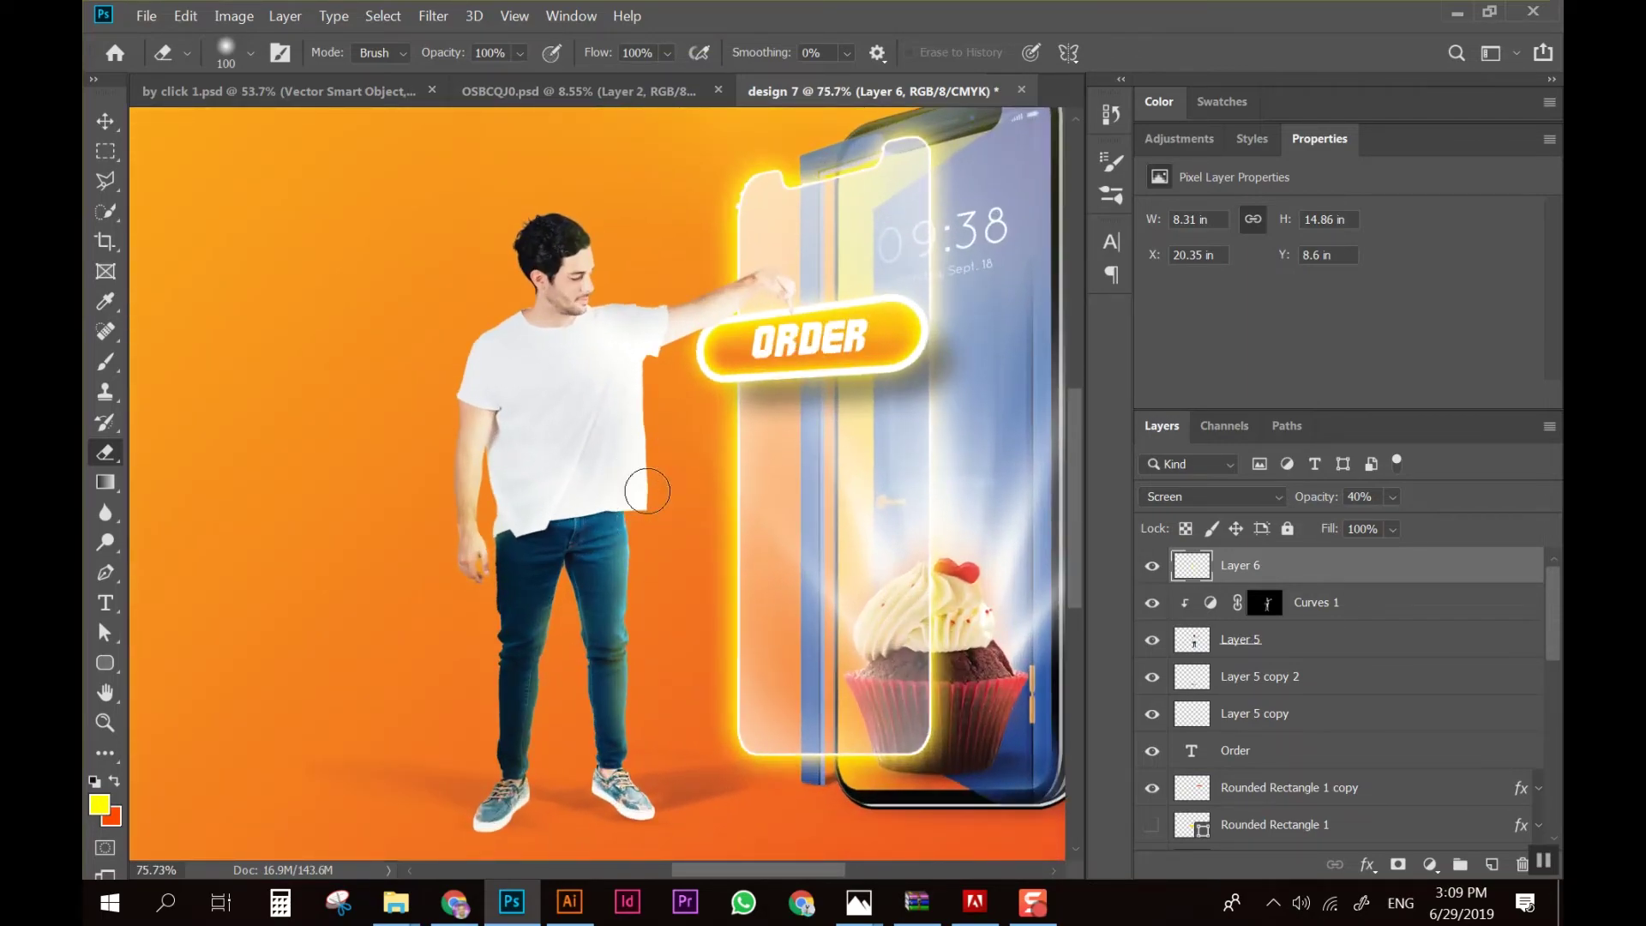
scroll(643, 394, "up", 2)
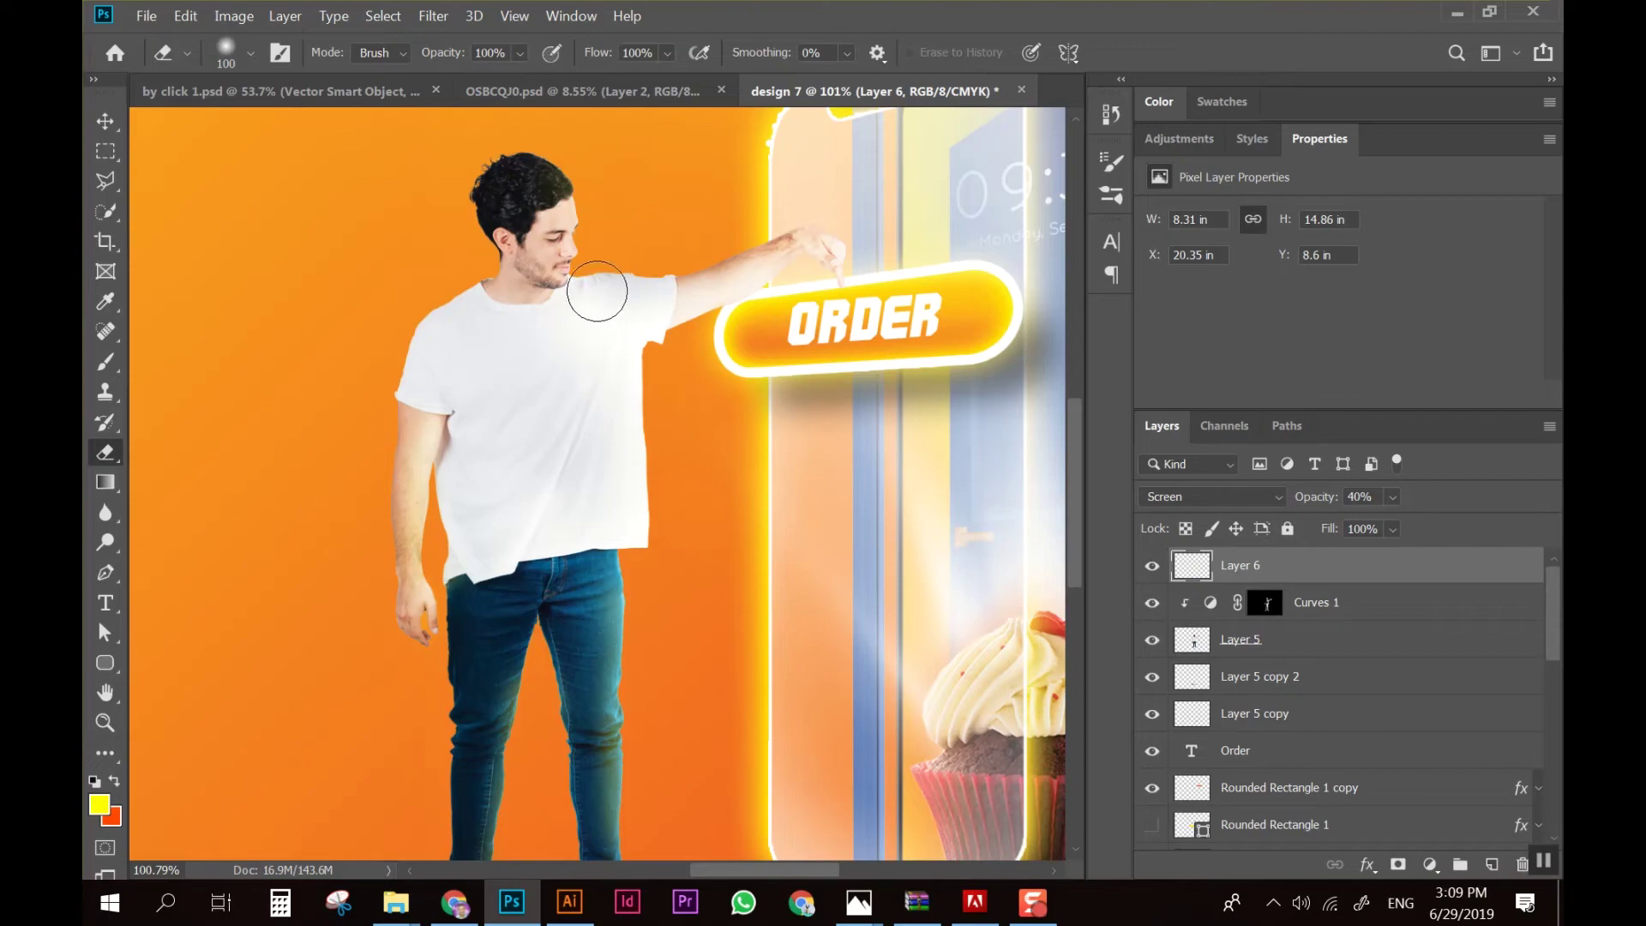
key("ctrl+0")
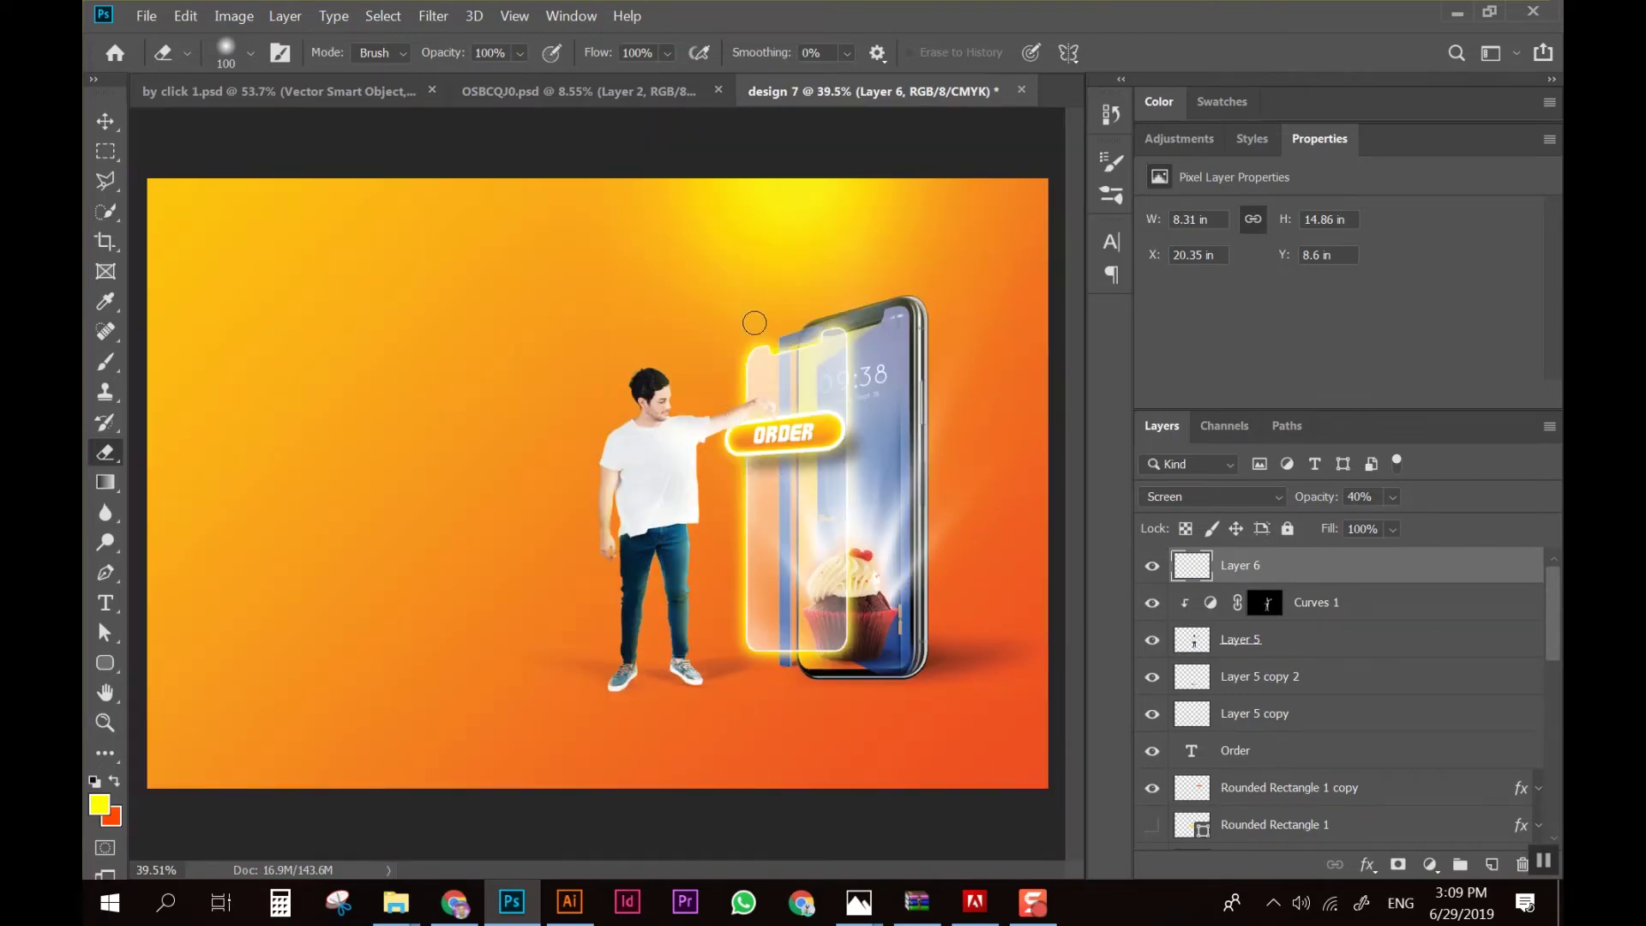
scroll(723, 545, "up", 3)
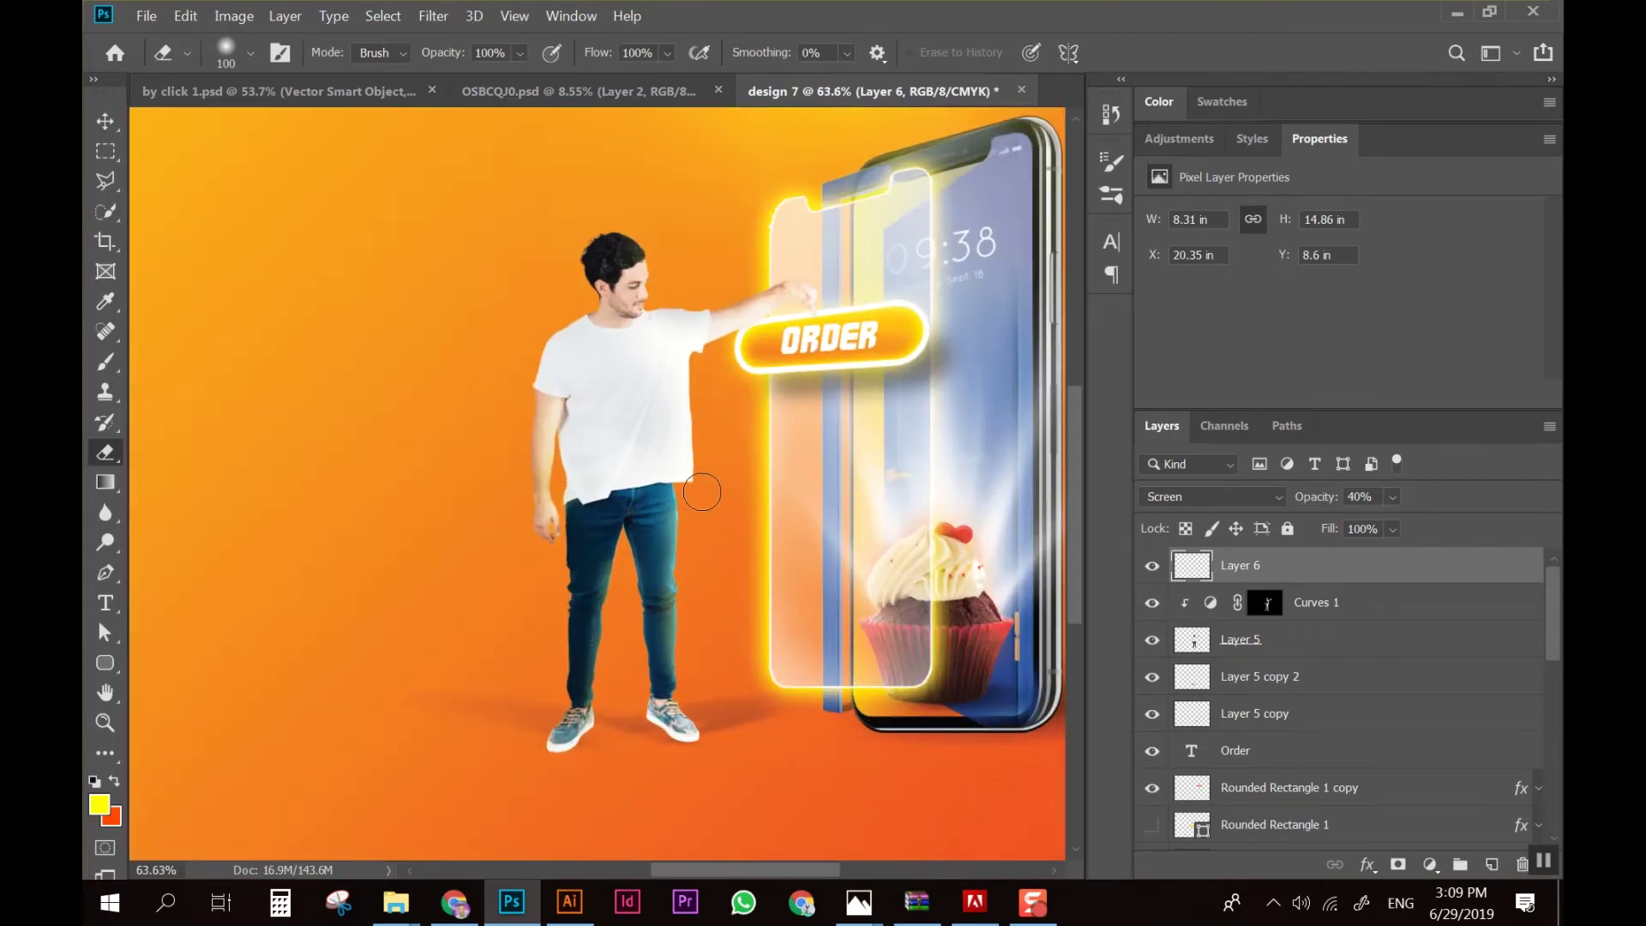
left_click(1265, 602)
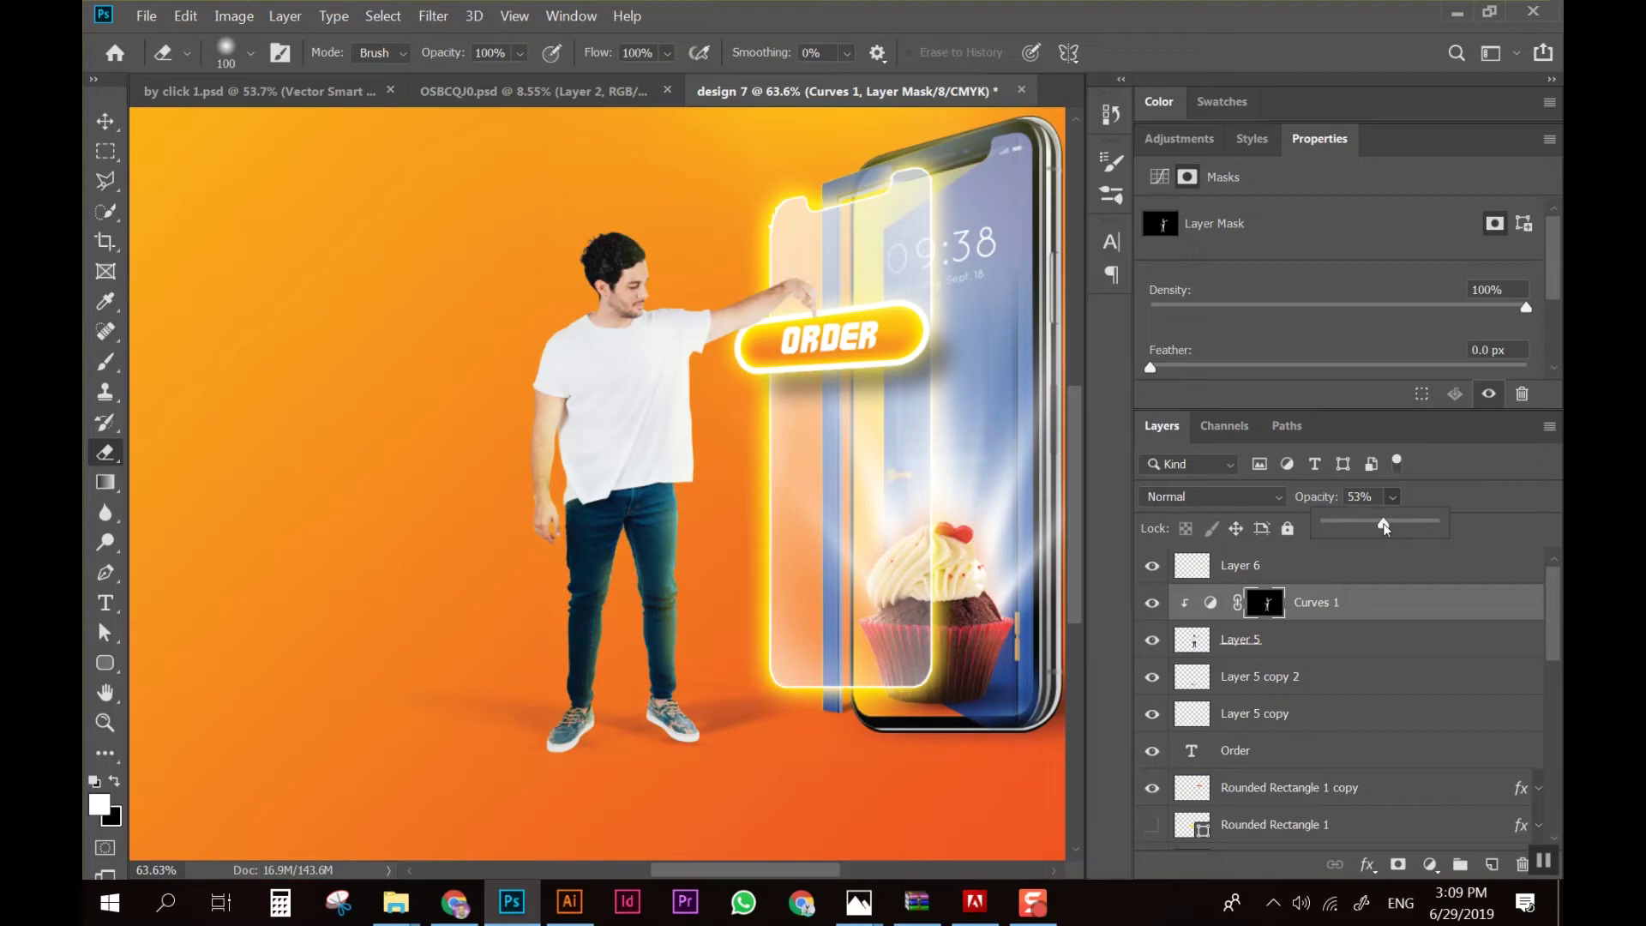
Lower Curves 1's opacity to 53% to soften the man's brightening
scroll(768, 496, "down", 2)
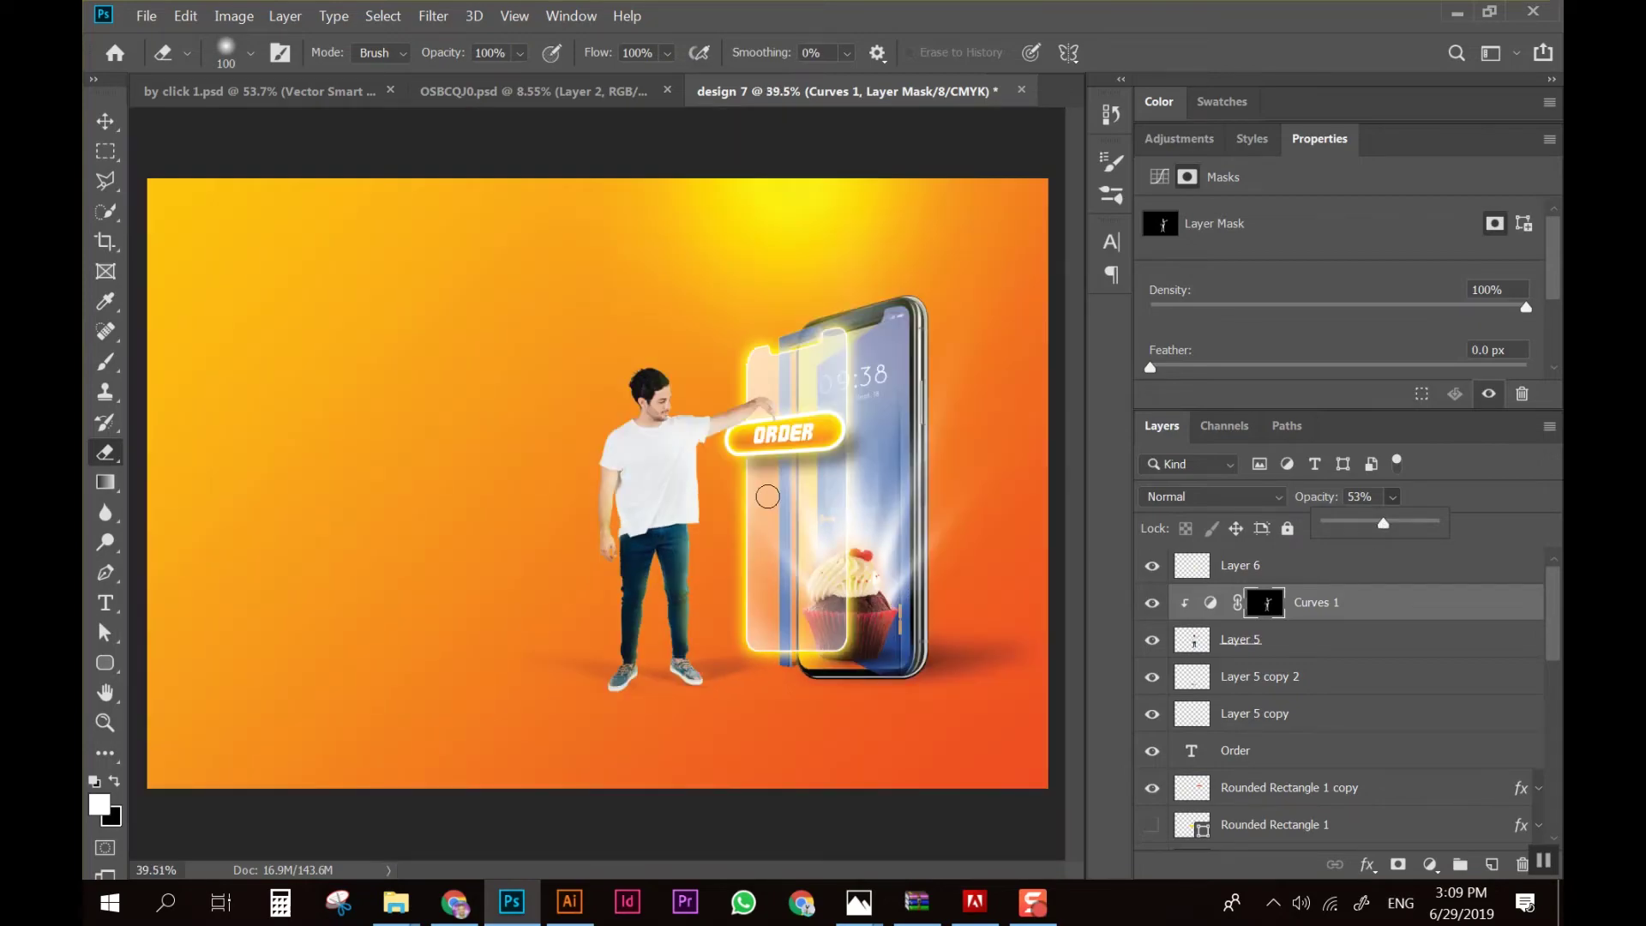
scroll(763, 536, "down", 1)
scroll(743, 544, "down", 1)
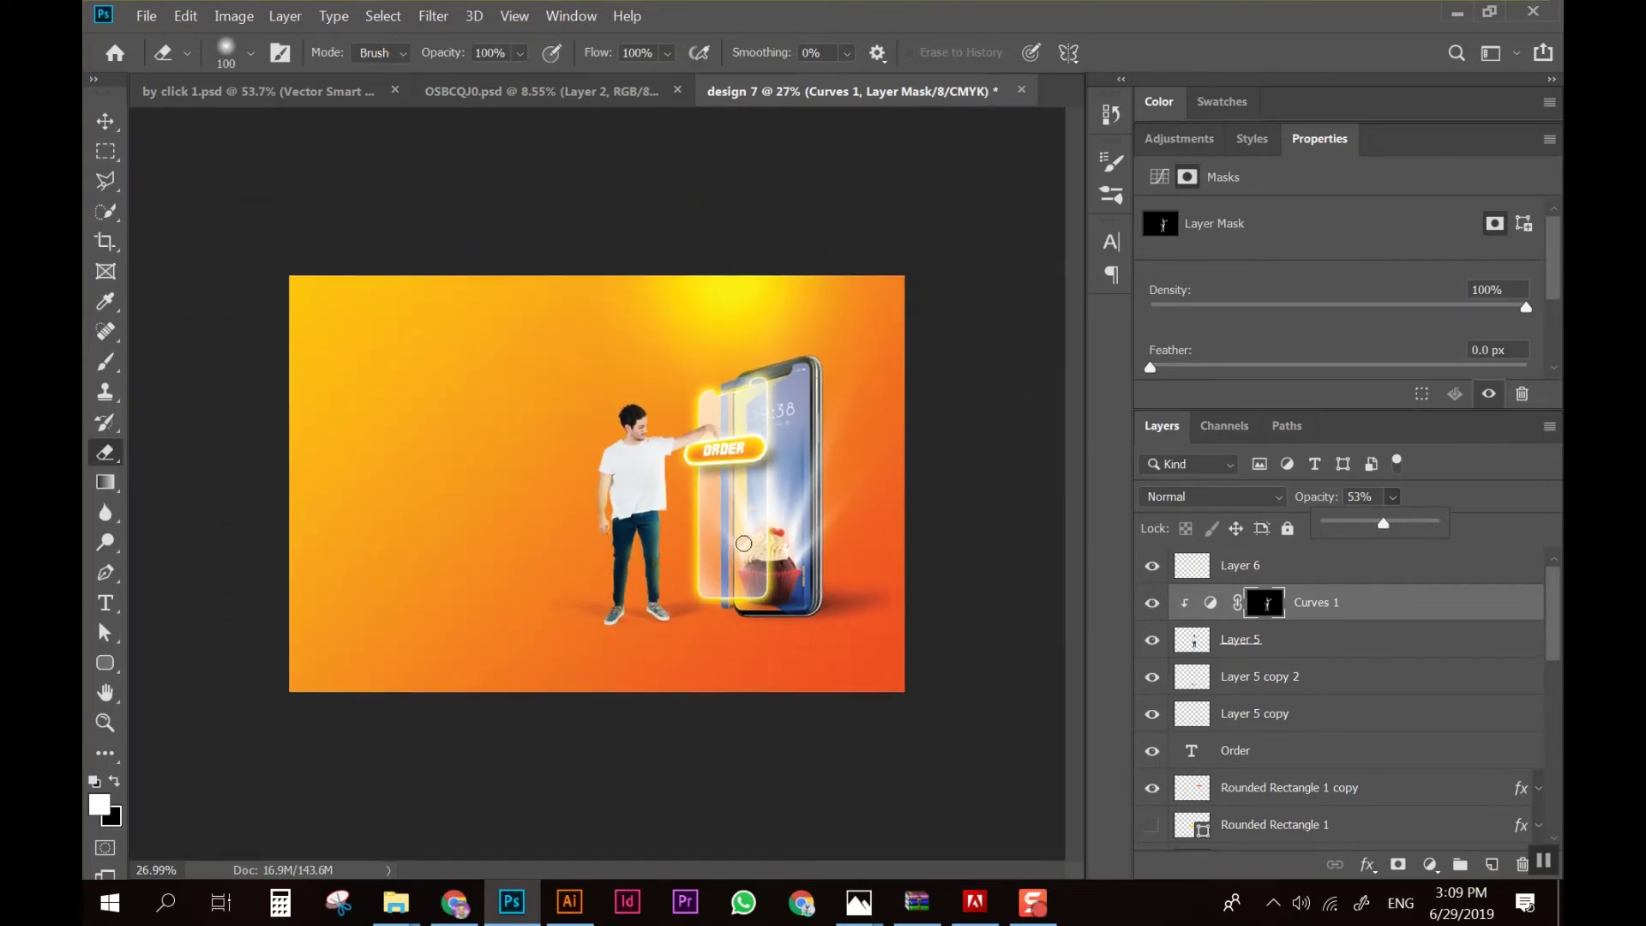
scroll(763, 545, "up", 1)
scroll(779, 548, "up", 1)
scroll(839, 563, "up", 2)
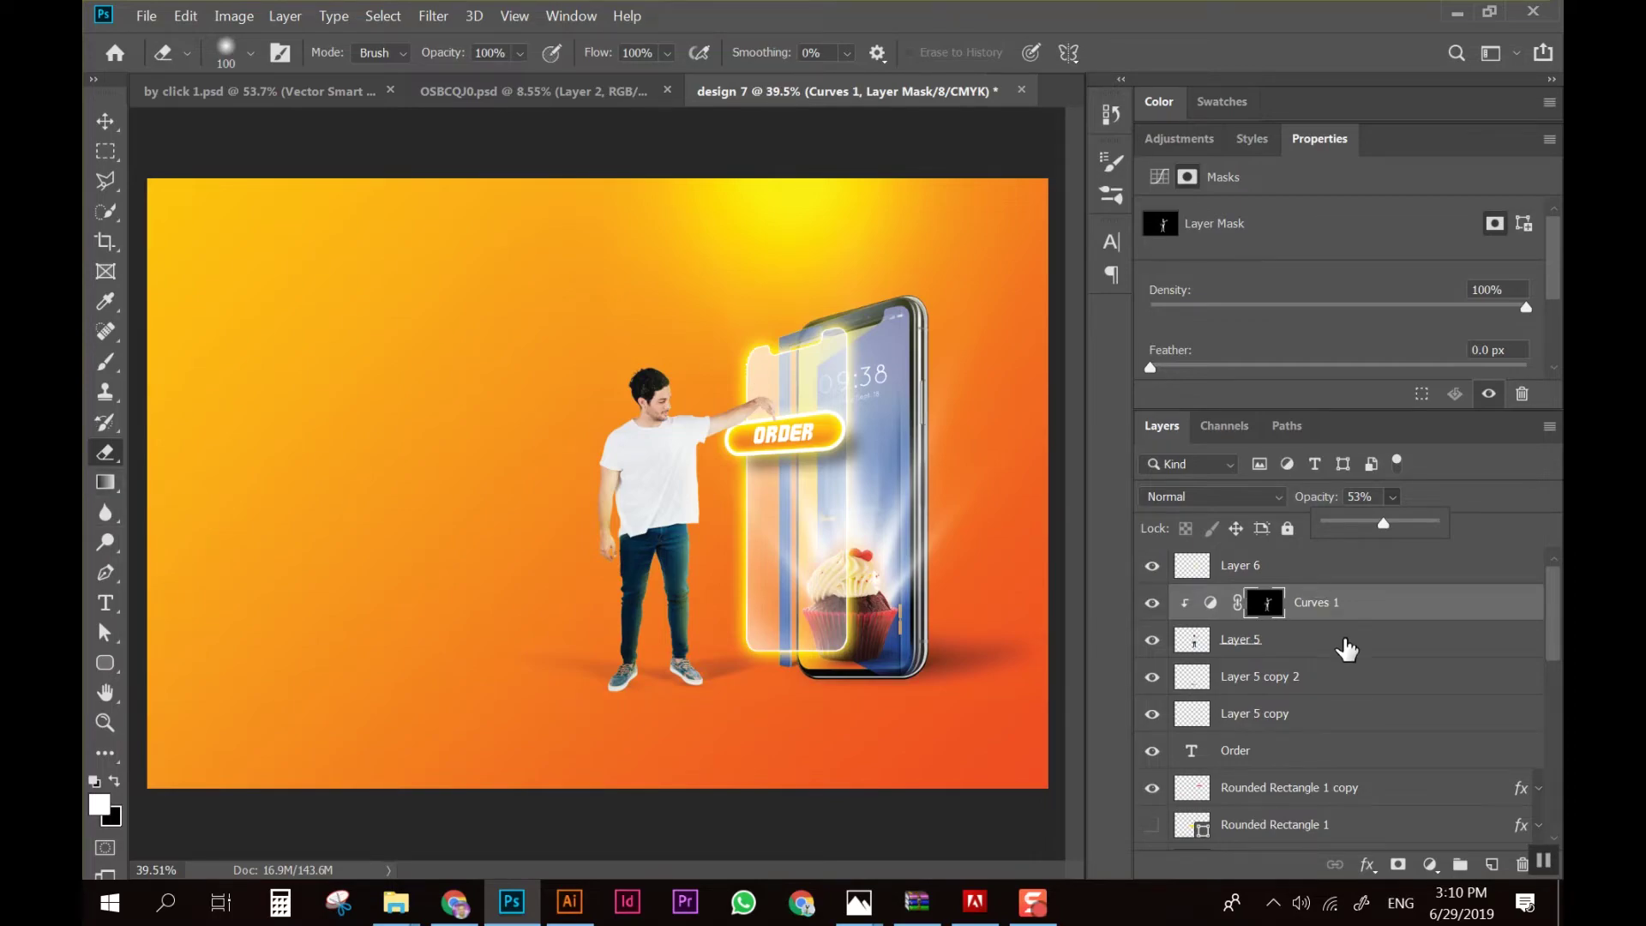
left_click(1171, 727)
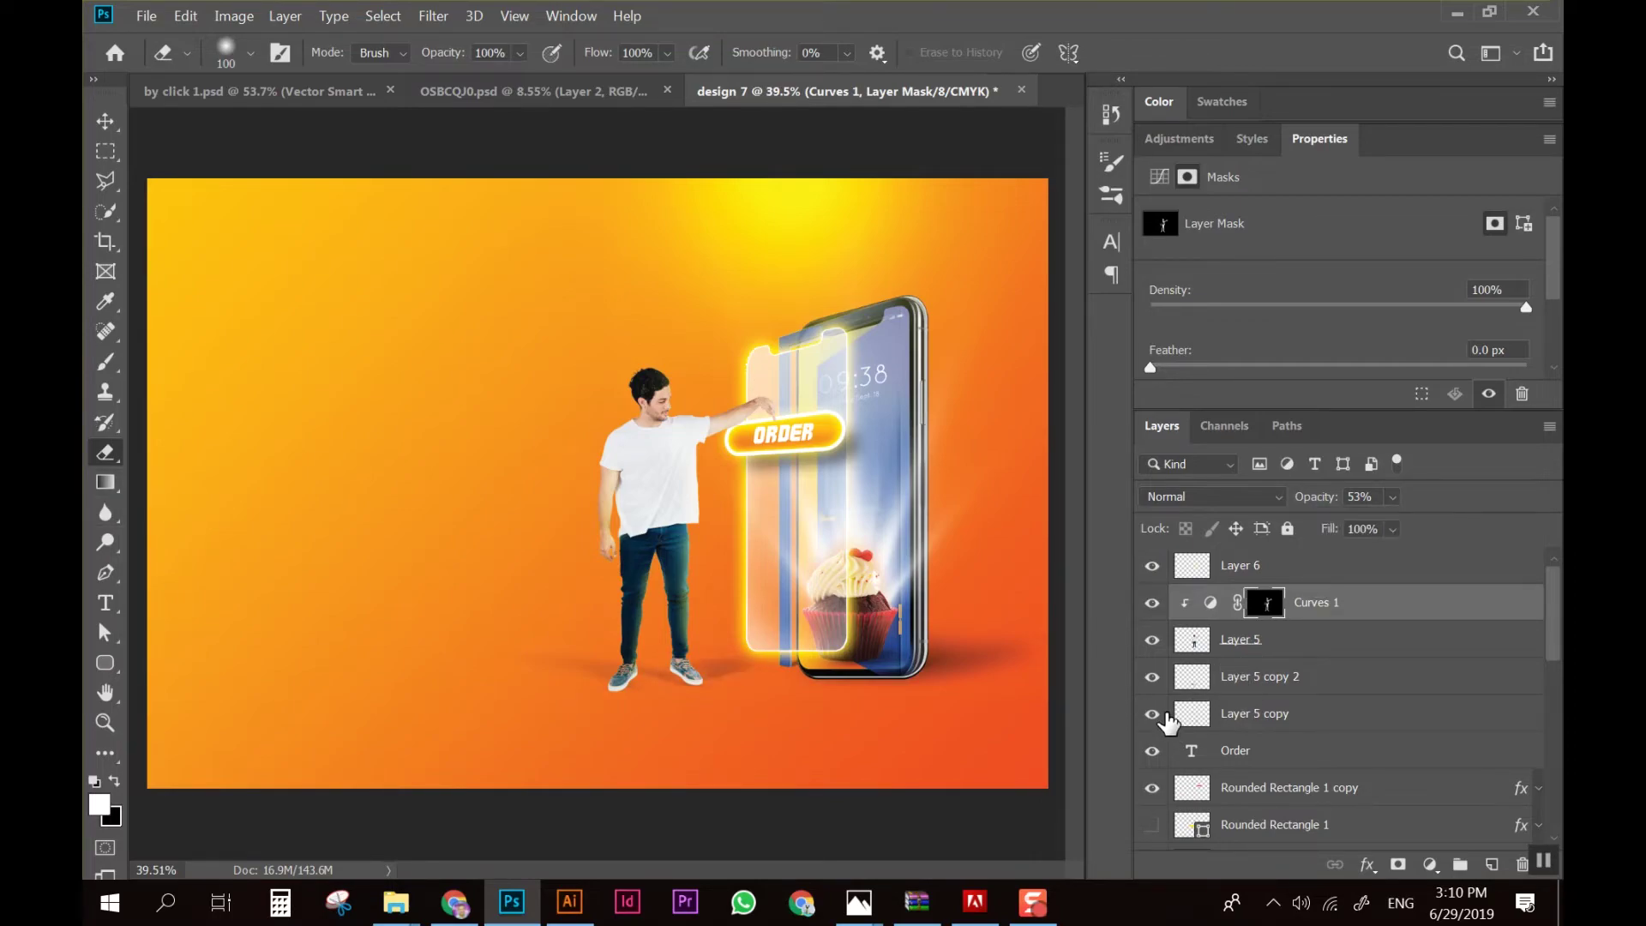
Duplicate the Rounded Rectangle 1 copy ORDER pill and drag it below the man
left_click(1152, 787)
left_click(1247, 789)
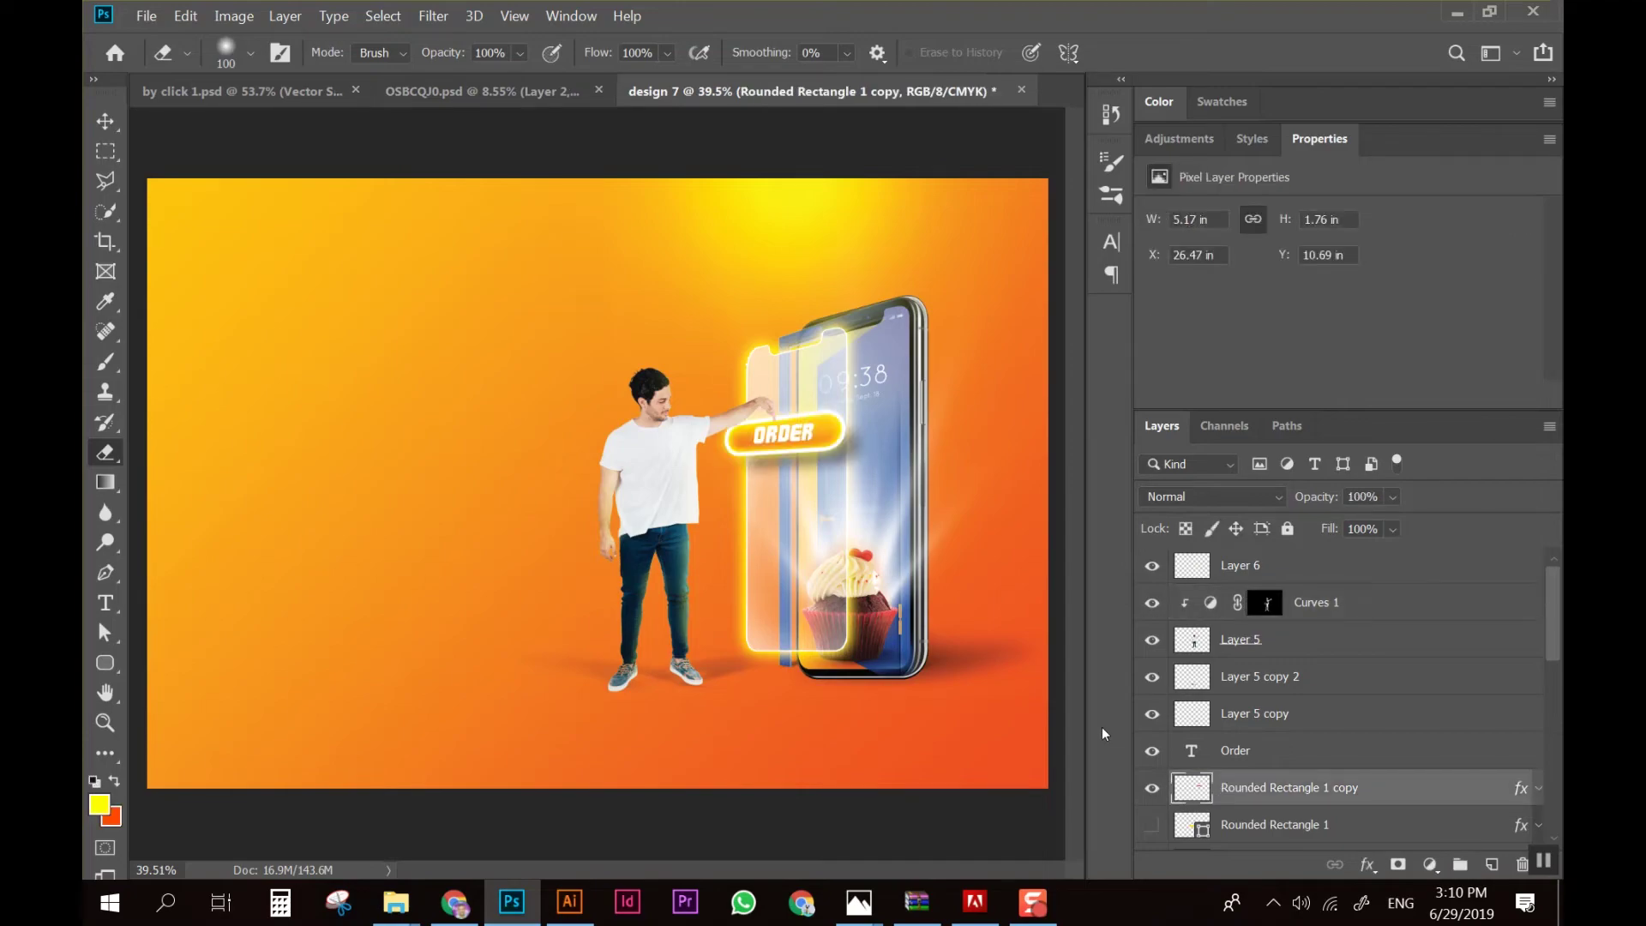
key("v")
left_click_drag(806, 437, 855, 728)
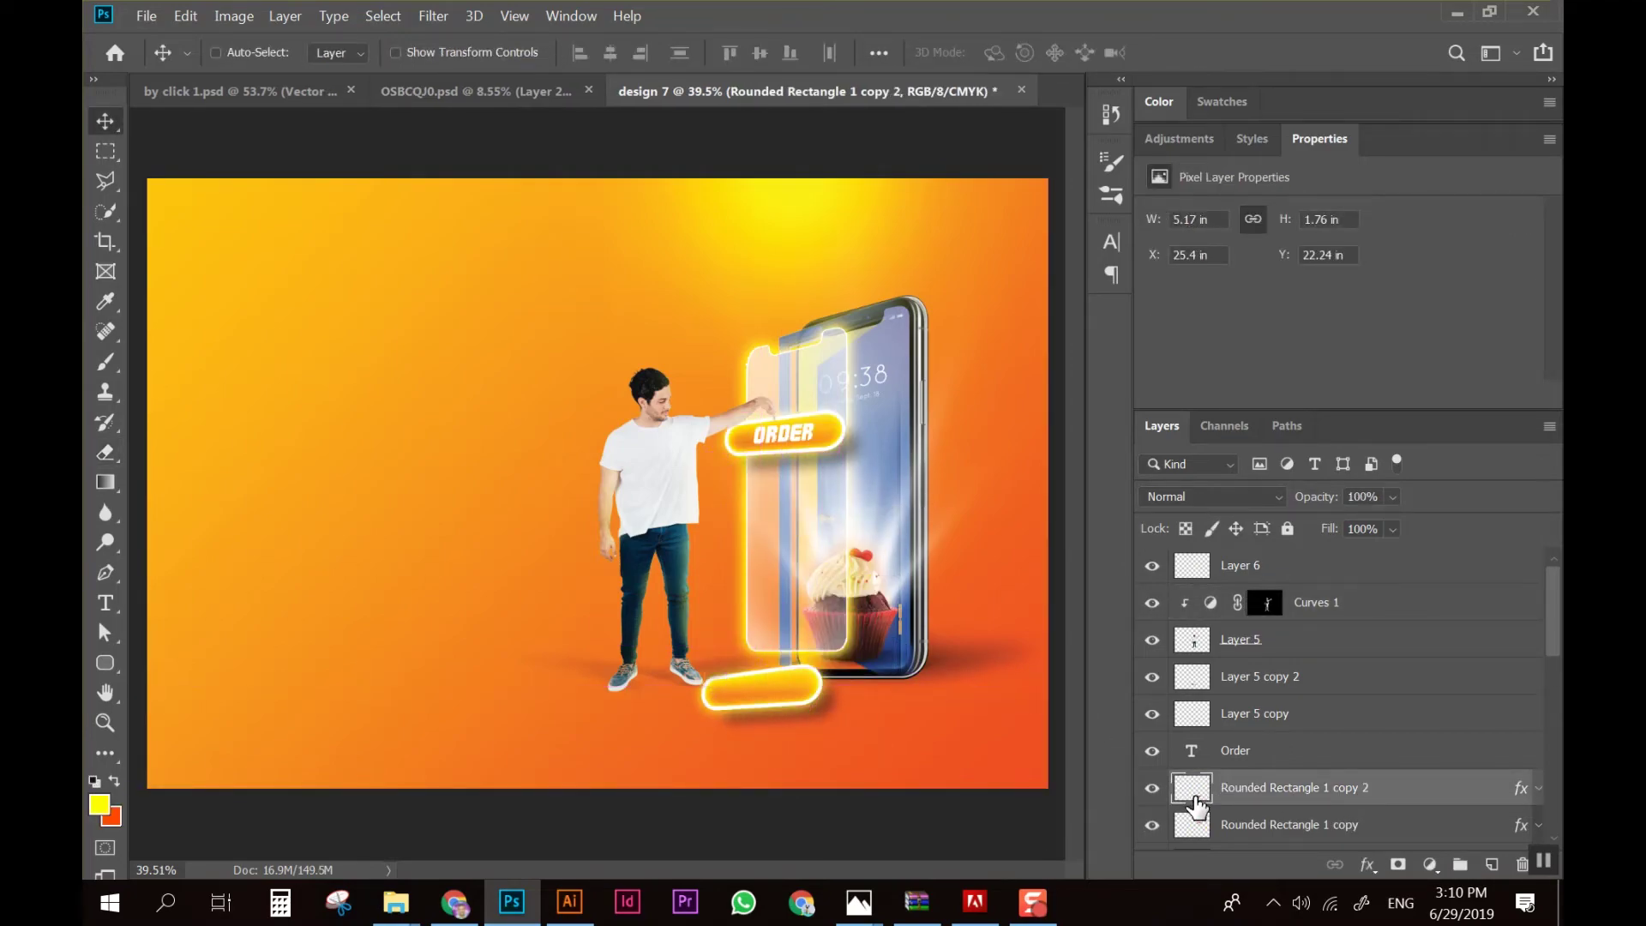
Fill the lower pill's outline with yellow on a new Layer 7
left_click(1192, 787, "ctrl")
key("b")
left_click_drag(810, 686, 713, 694)
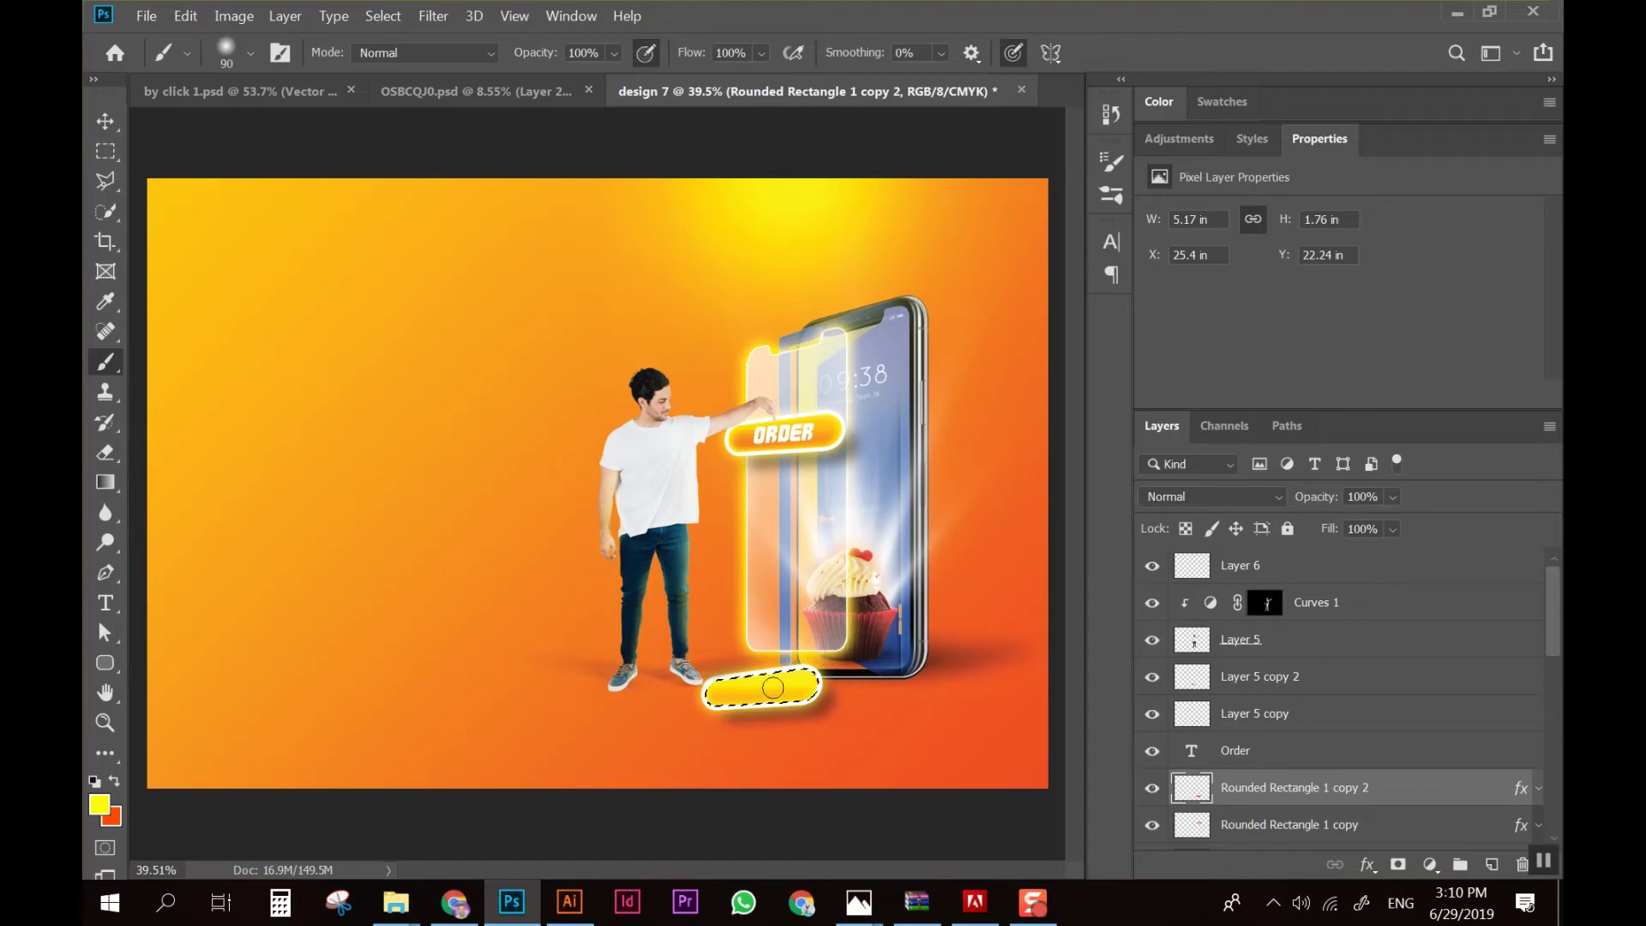
key("ctrl+z")
left_click(1491, 864)
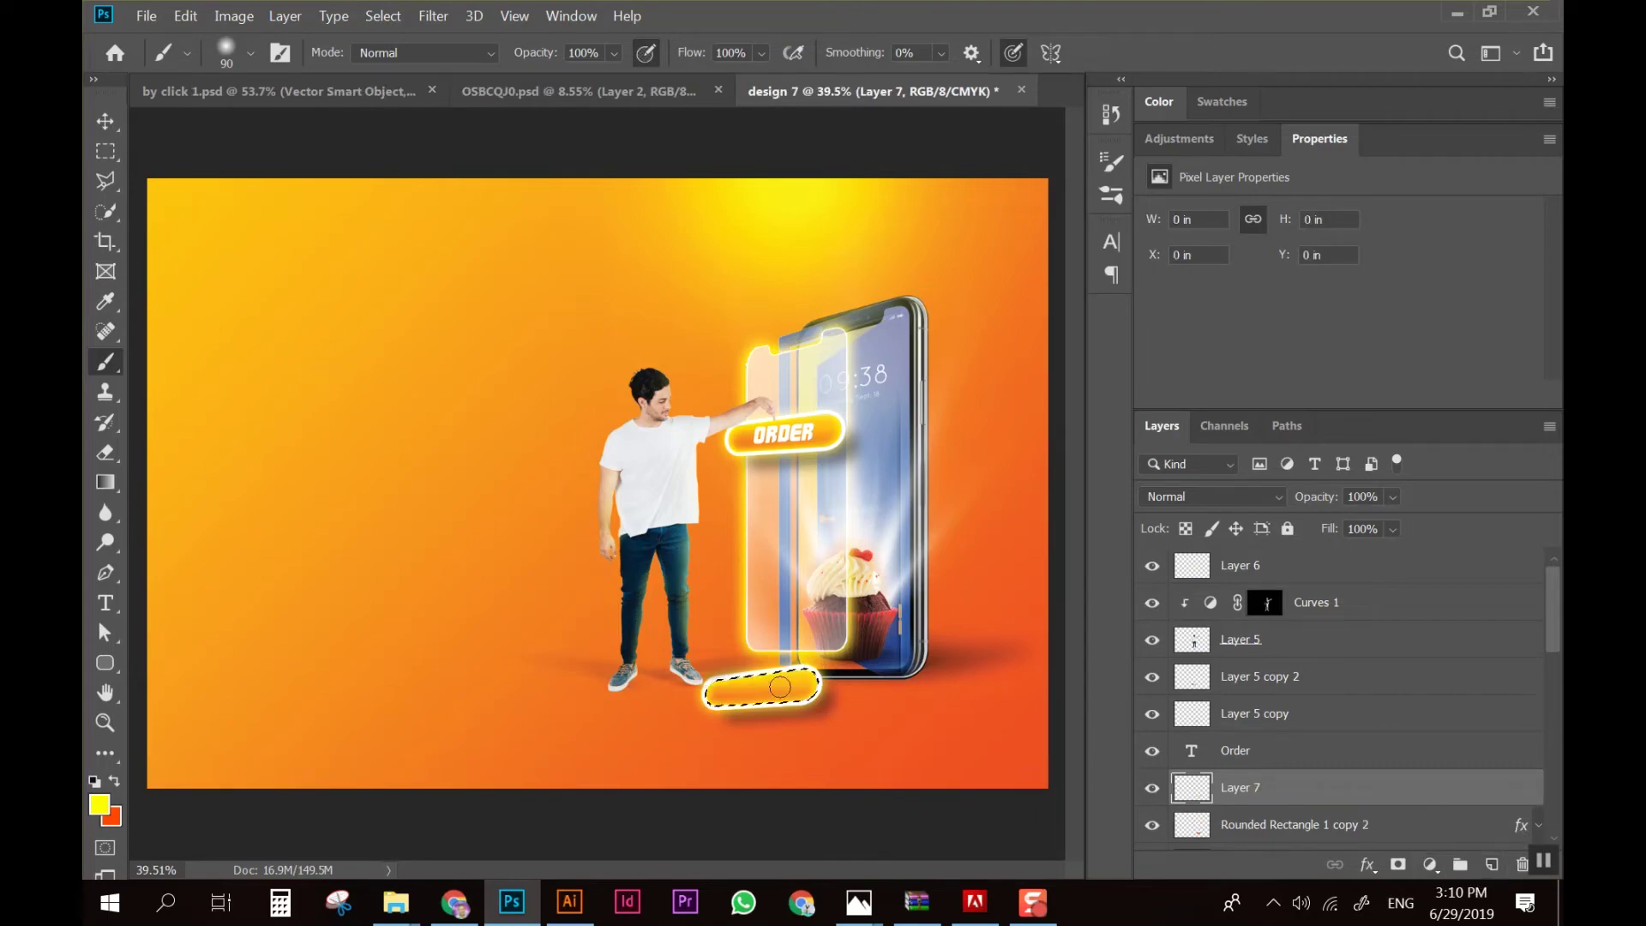
left_click_drag(779, 686, 776, 677)
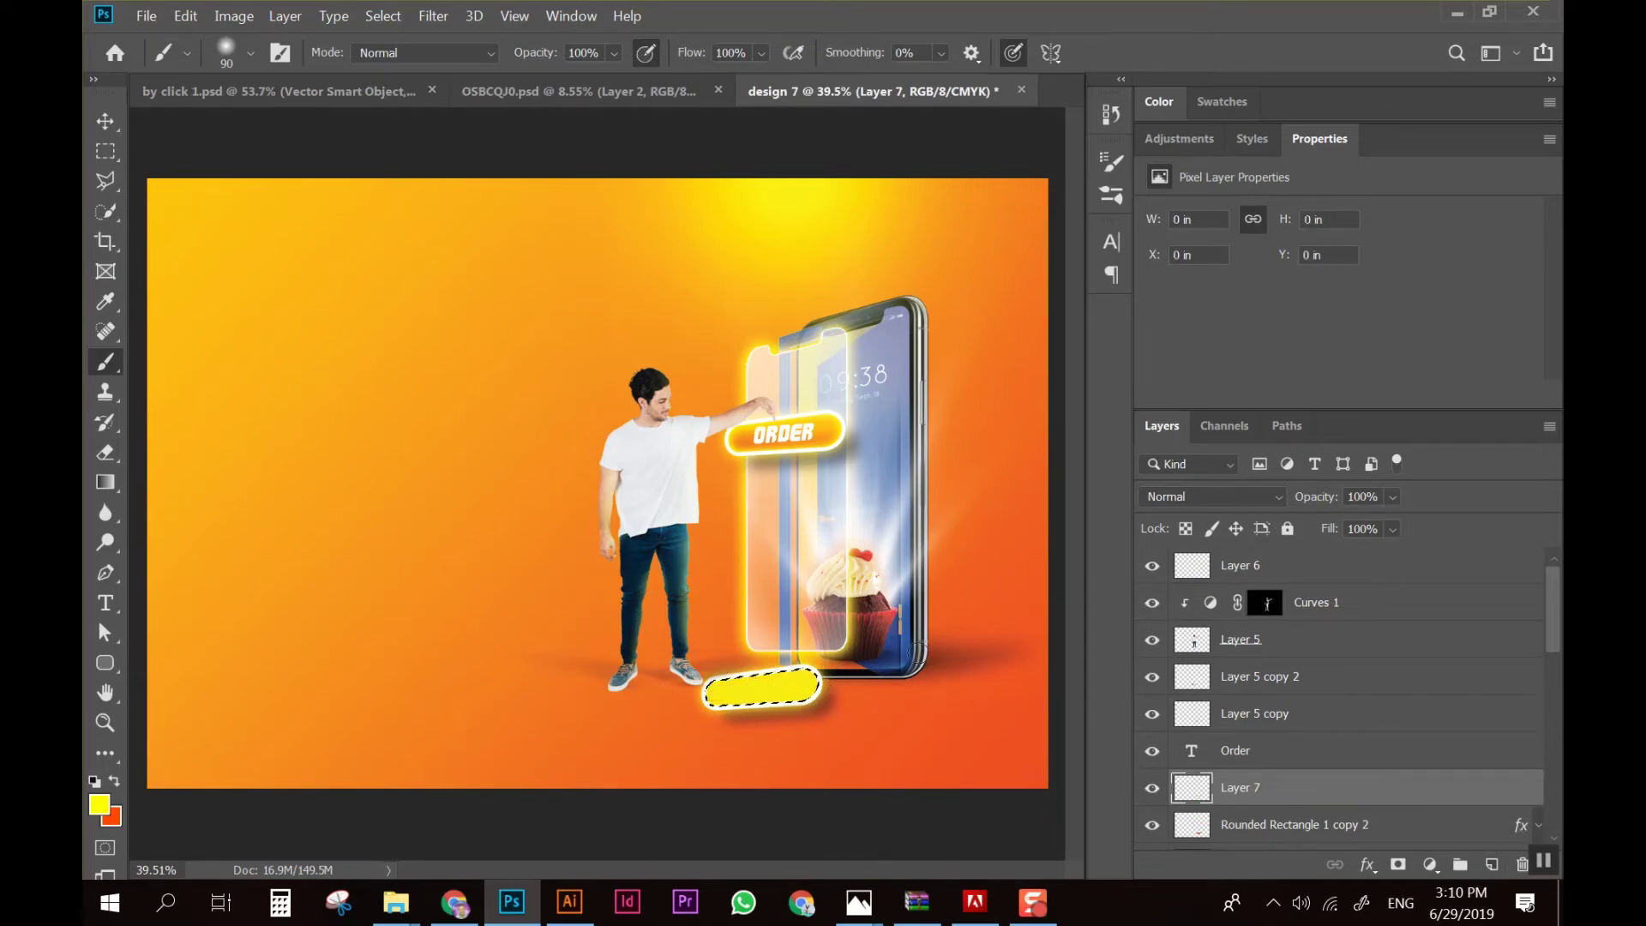
left_click(1279, 825)
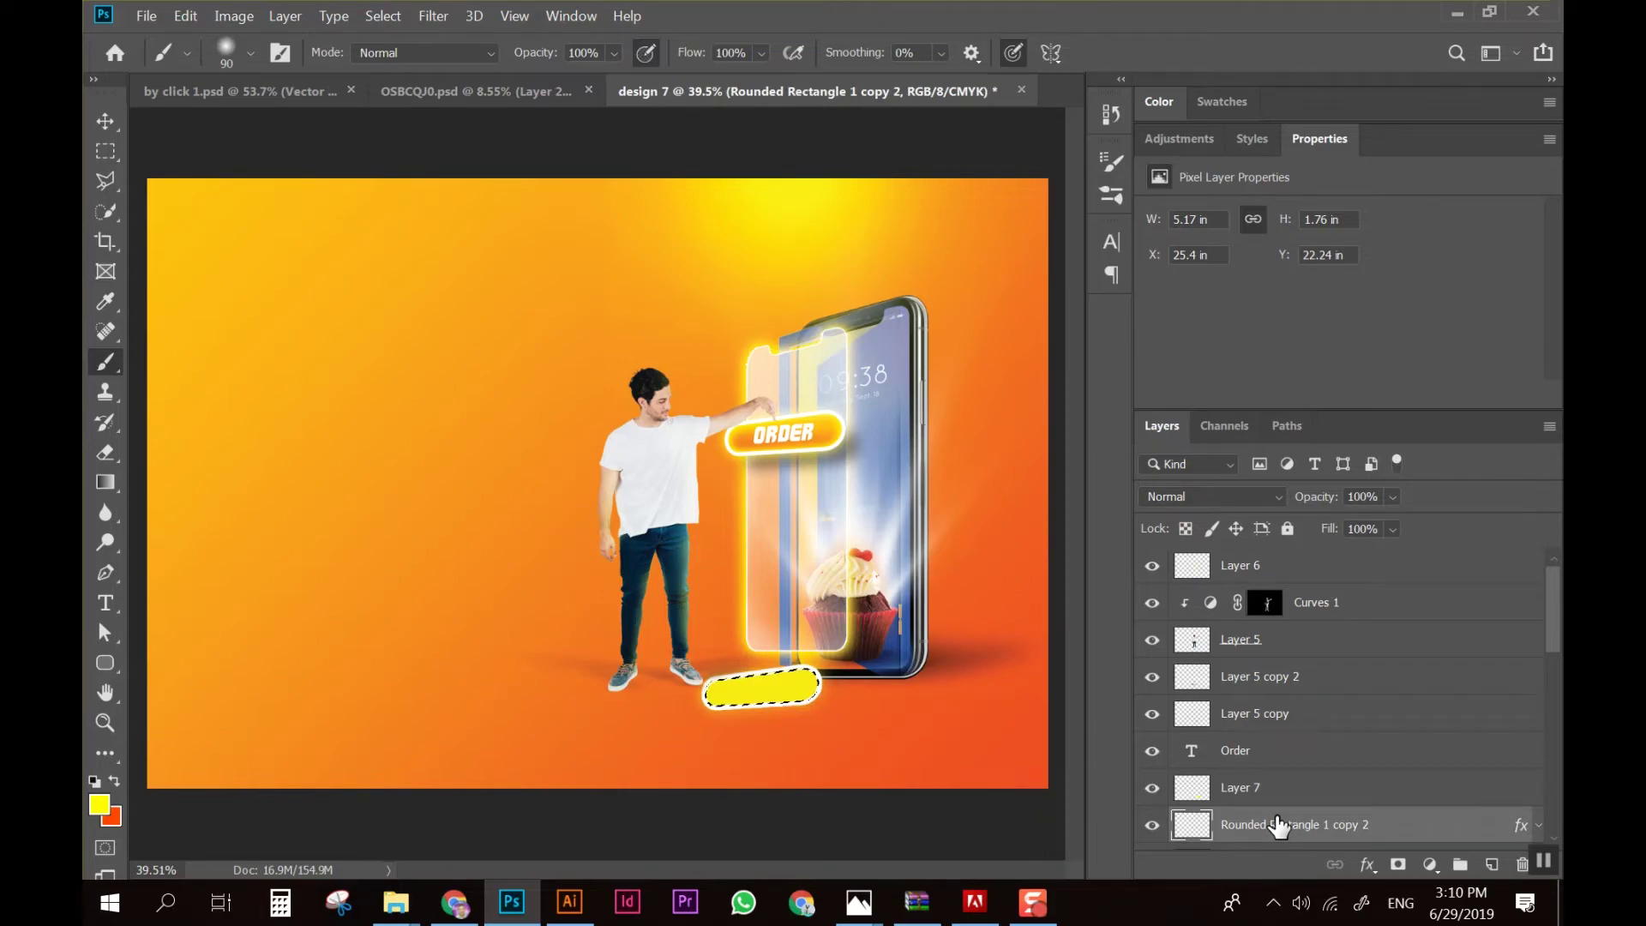
left_click(1198, 821, "ctrl")
left_click(1245, 793)
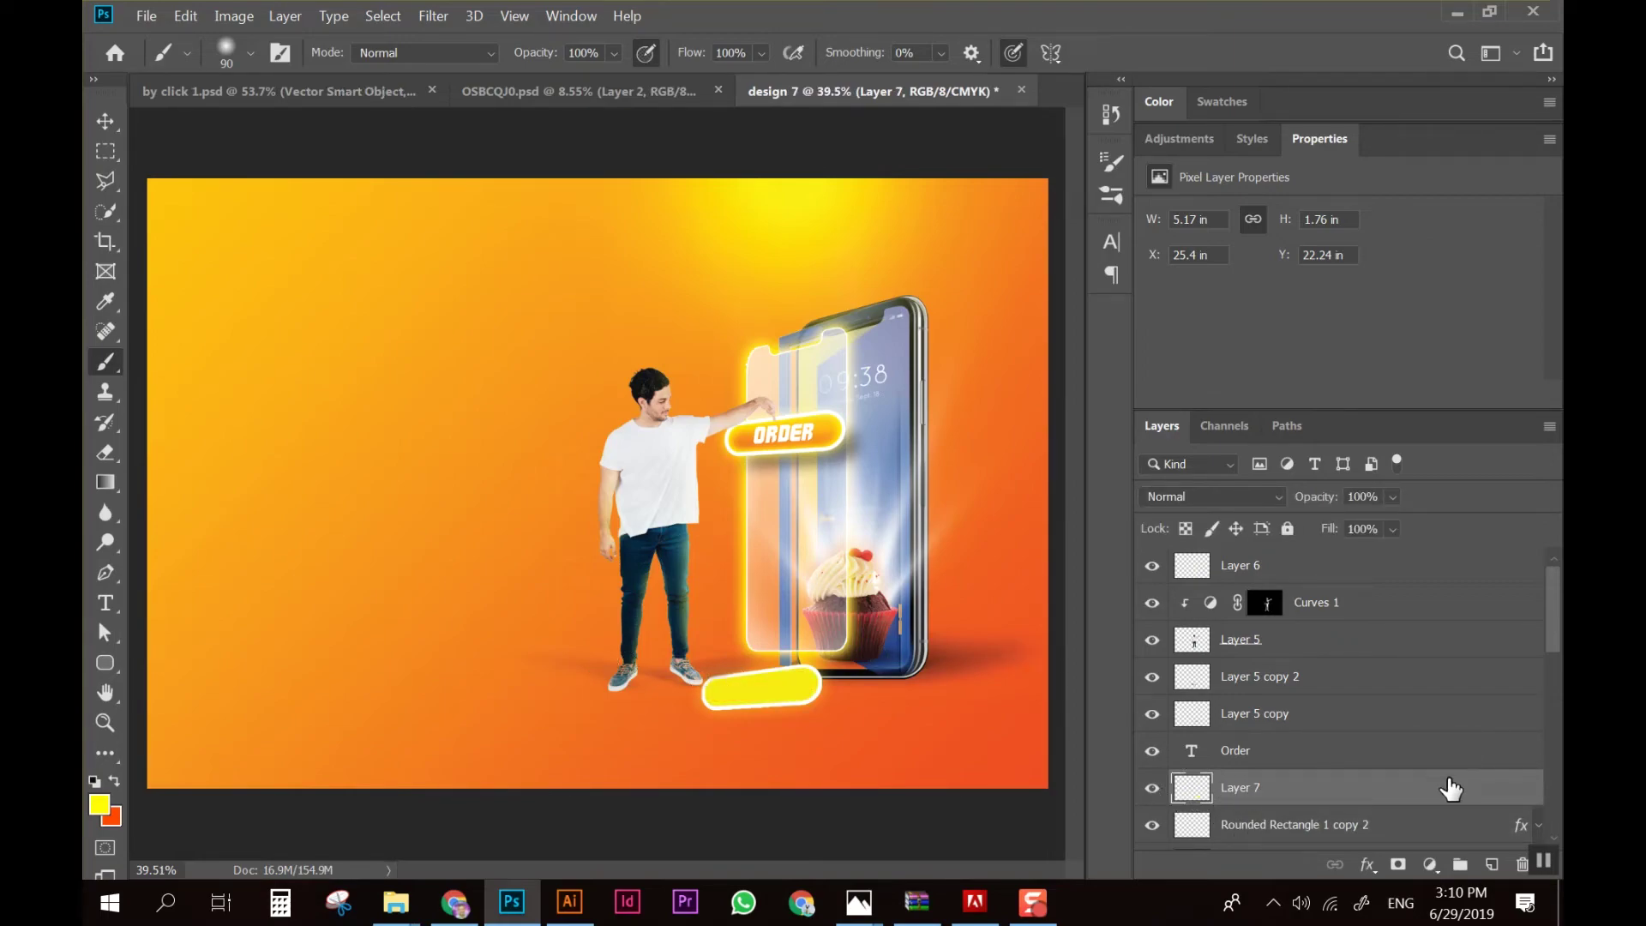
Hide the pill outline and scale, skew and flatten Layer 7's yellow shape
key("v")
left_click(1152, 824)
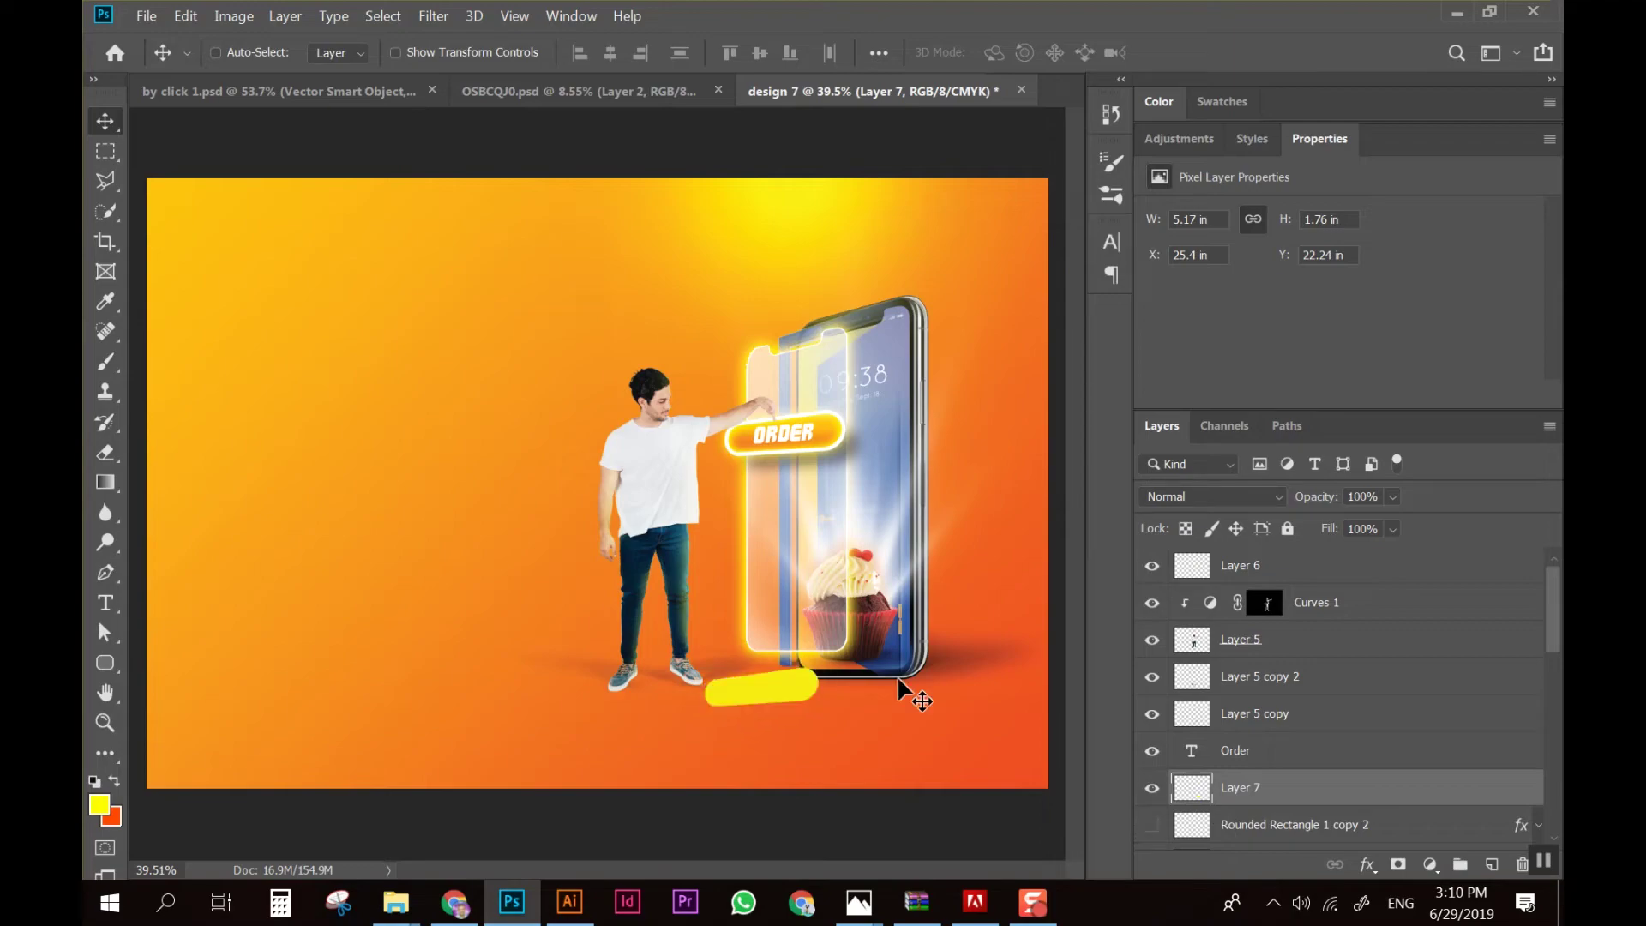
key("ctrl+t")
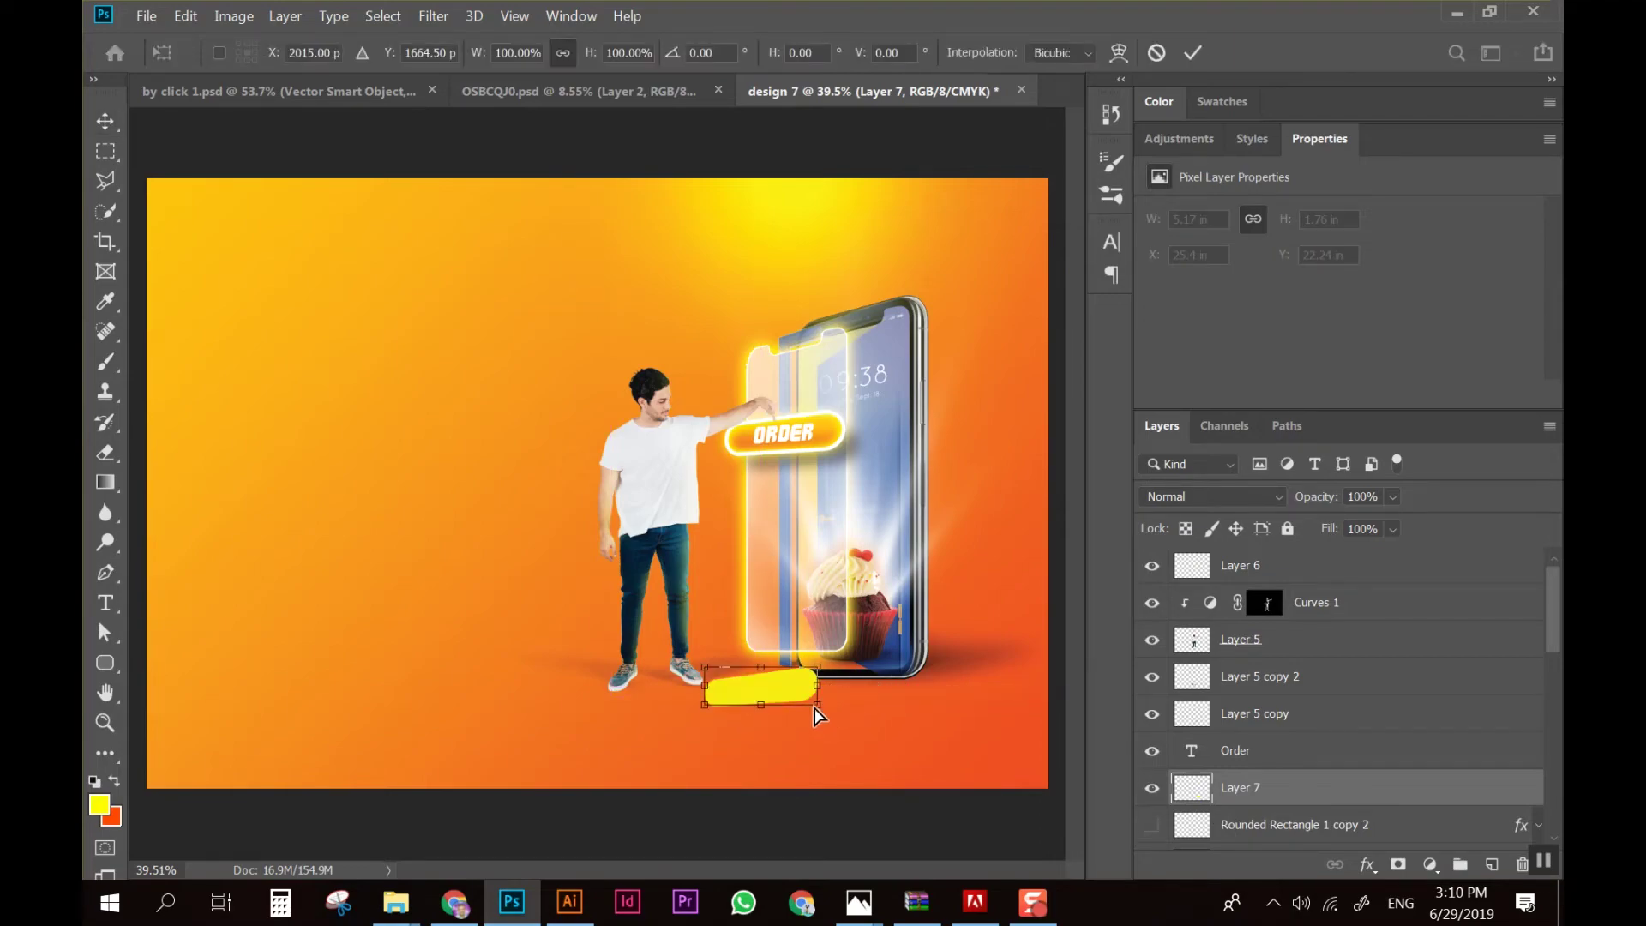
left_click_drag(814, 701, 860, 698)
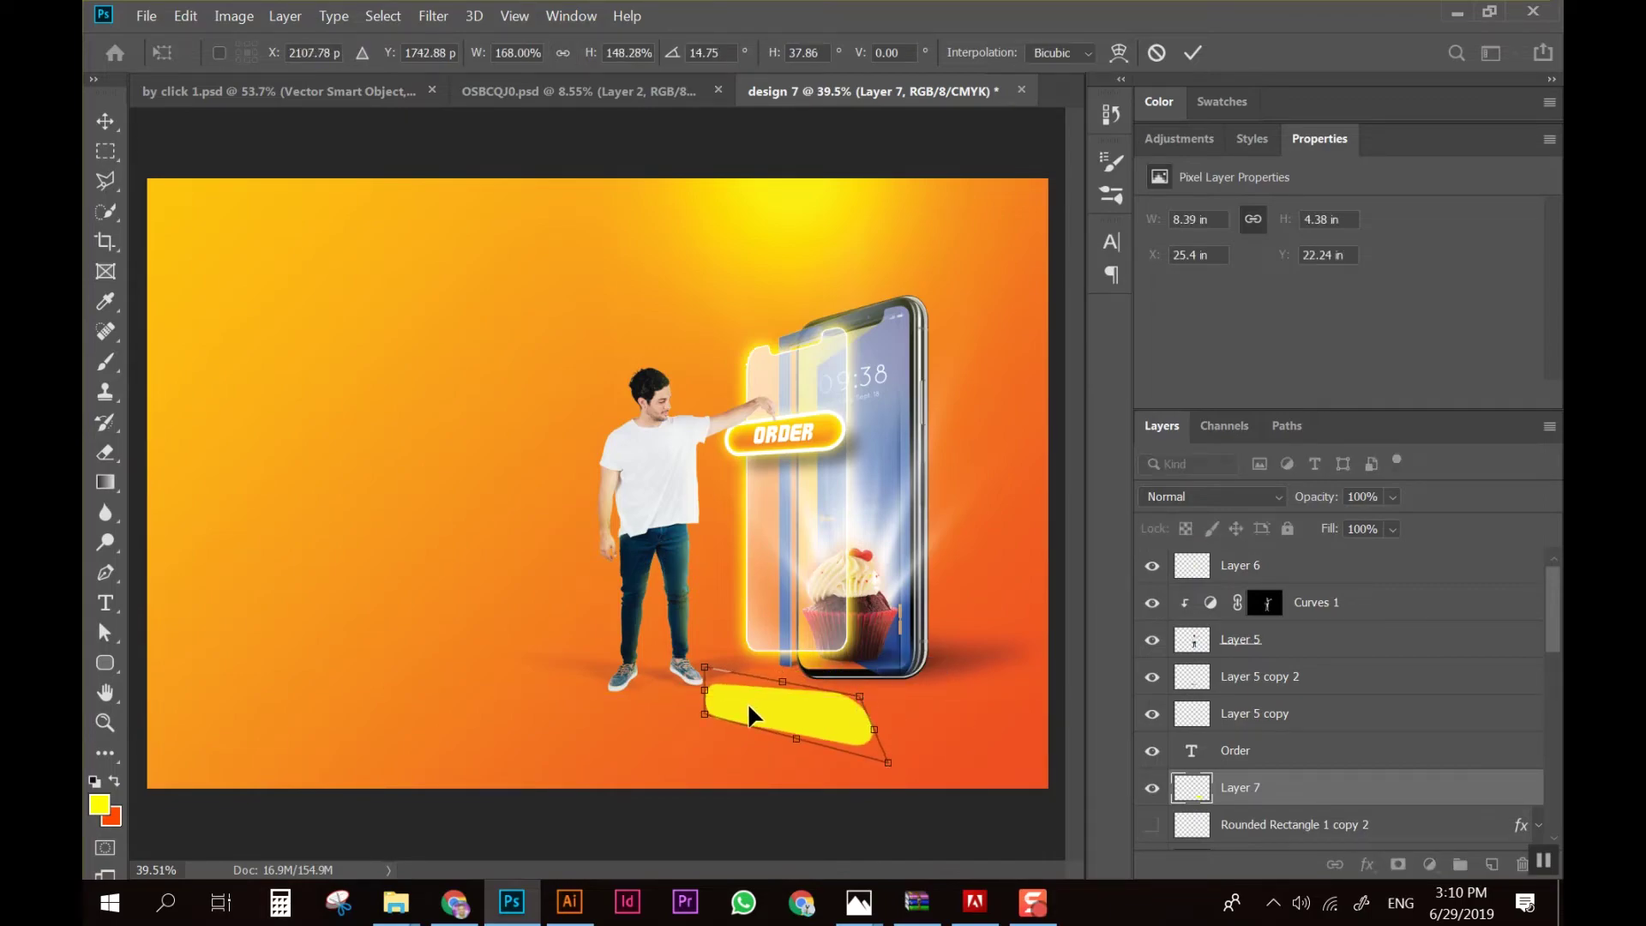
left_click_drag(703, 716, 630, 729)
mouse_move(713, 674)
left_mouse_down()
mouse_move(803, 690)
mouse_move(774, 701)
mouse_move(786, 677)
left_mouse_up()
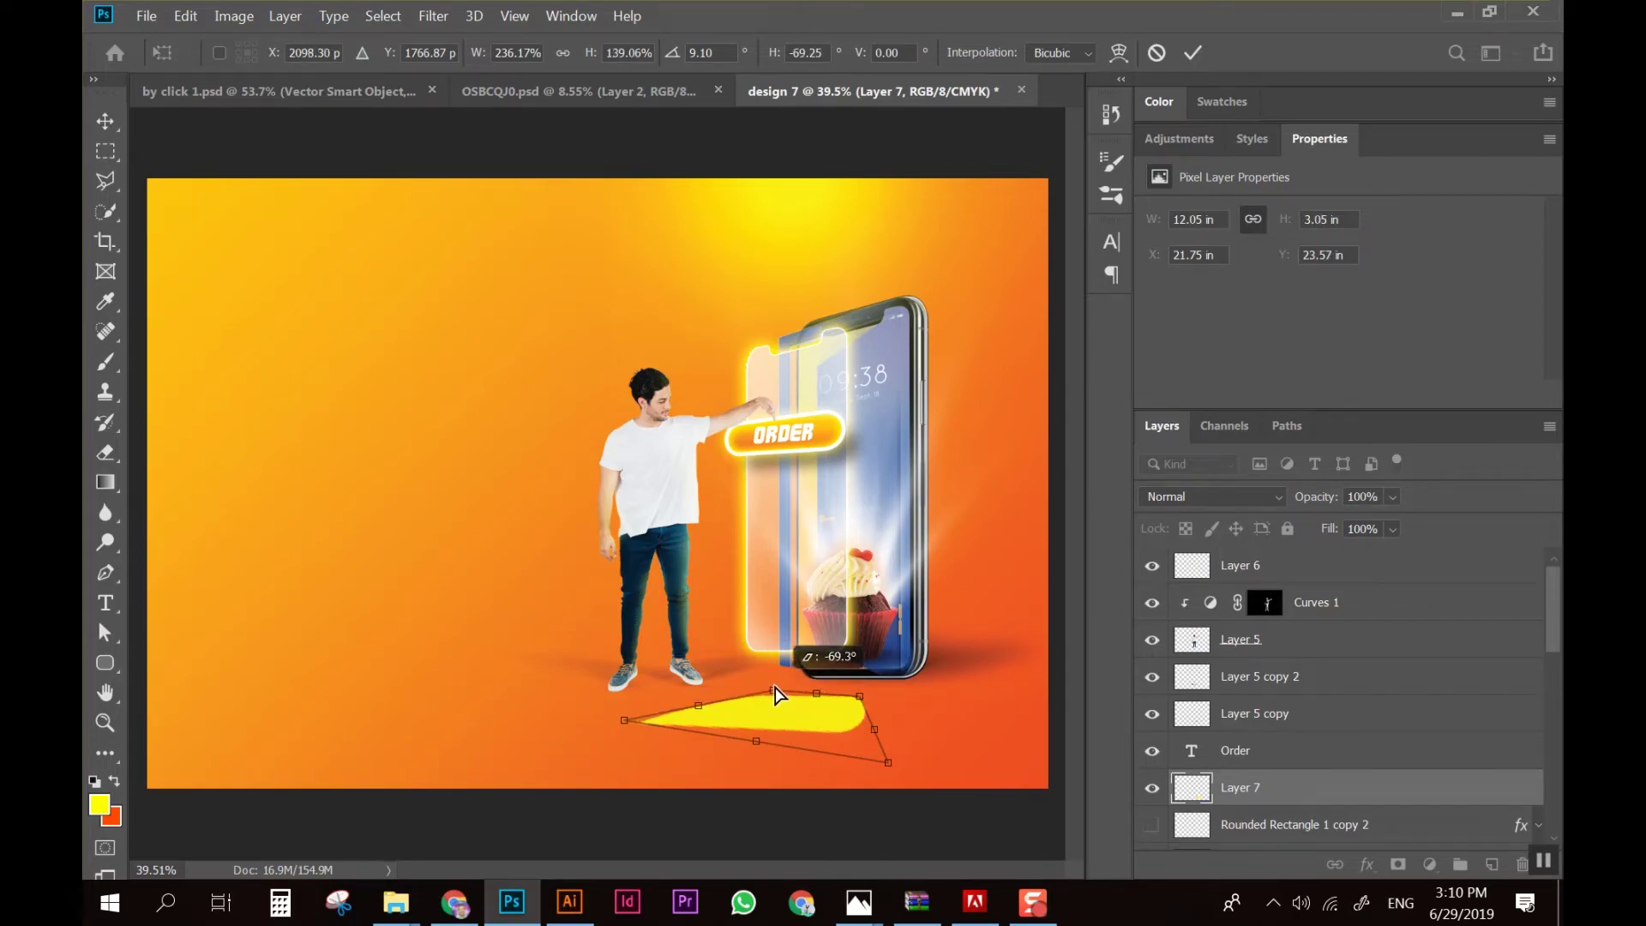
key("Return")
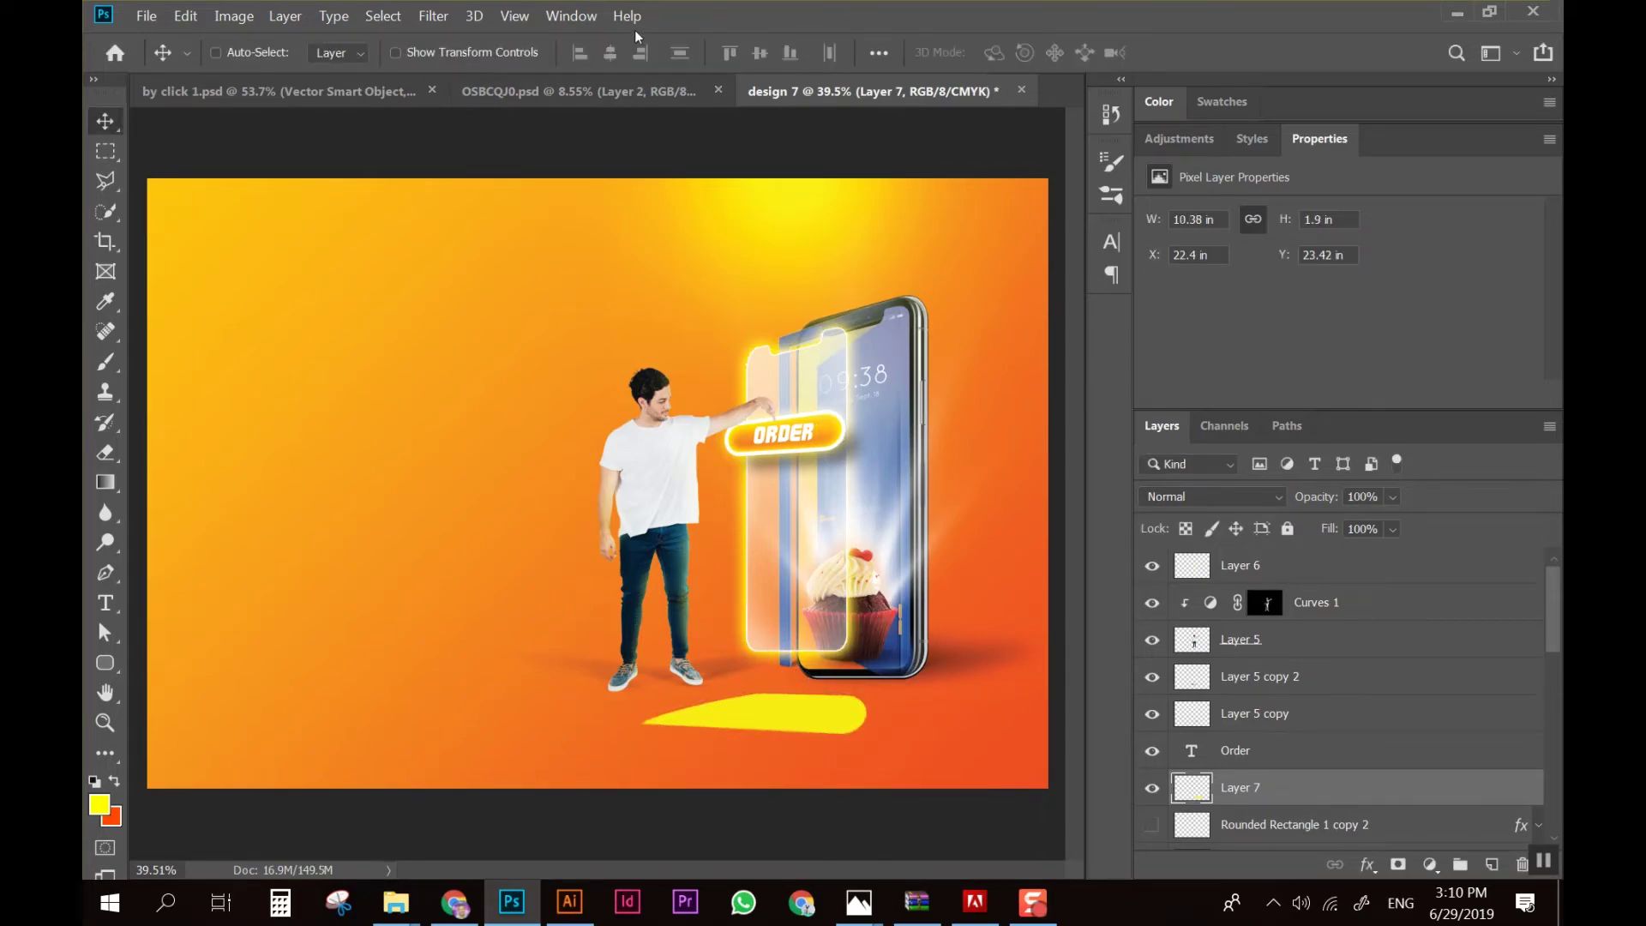
Apply a Gaussian Blur of roughly 40 pixels to the yellow shape
left_click(432, 15)
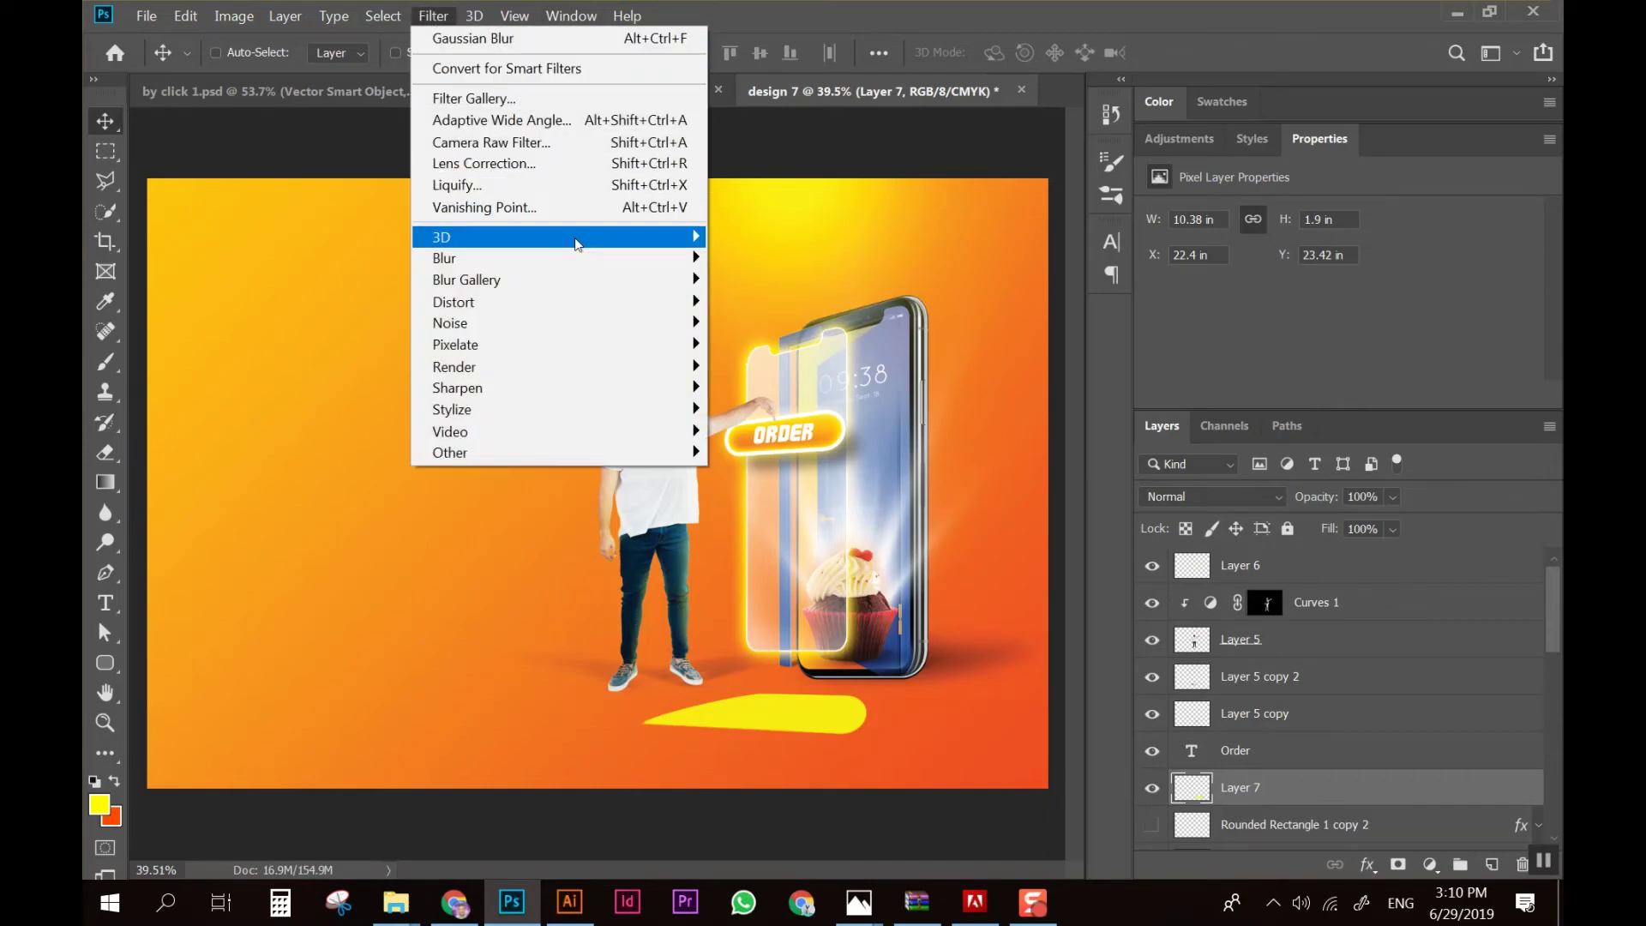
mouse_move(444, 257)
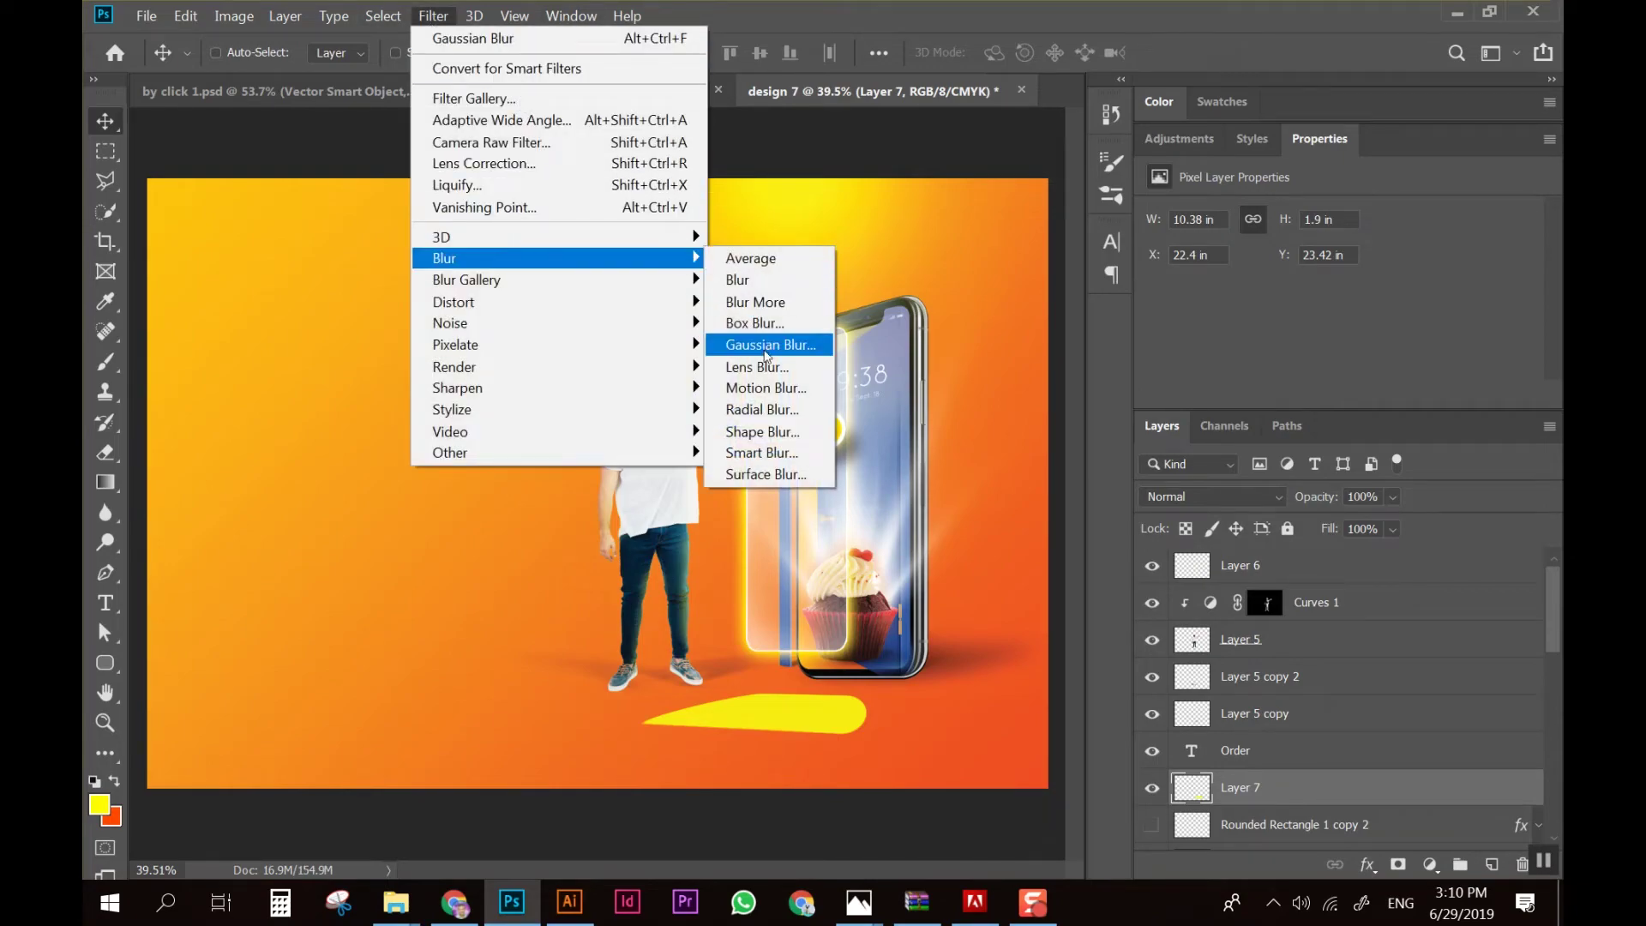
left_click(769, 344)
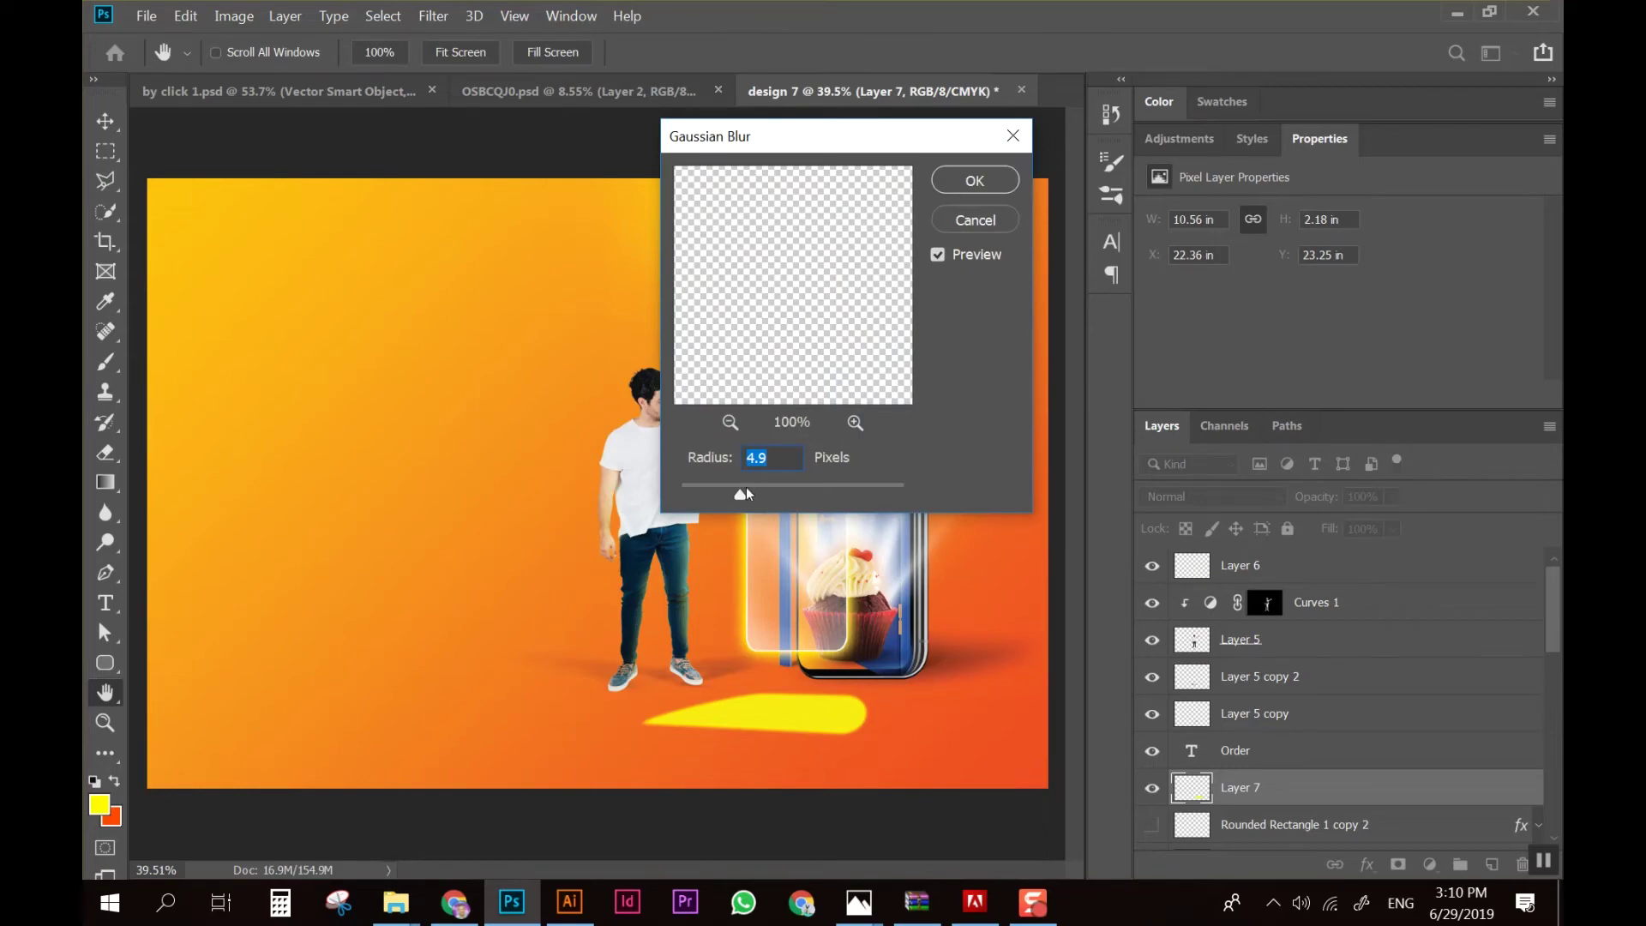
mouse_move(800, 494)
left_mouse_down()
mouse_move(826, 493)
mouse_move(794, 494)
left_mouse_up()
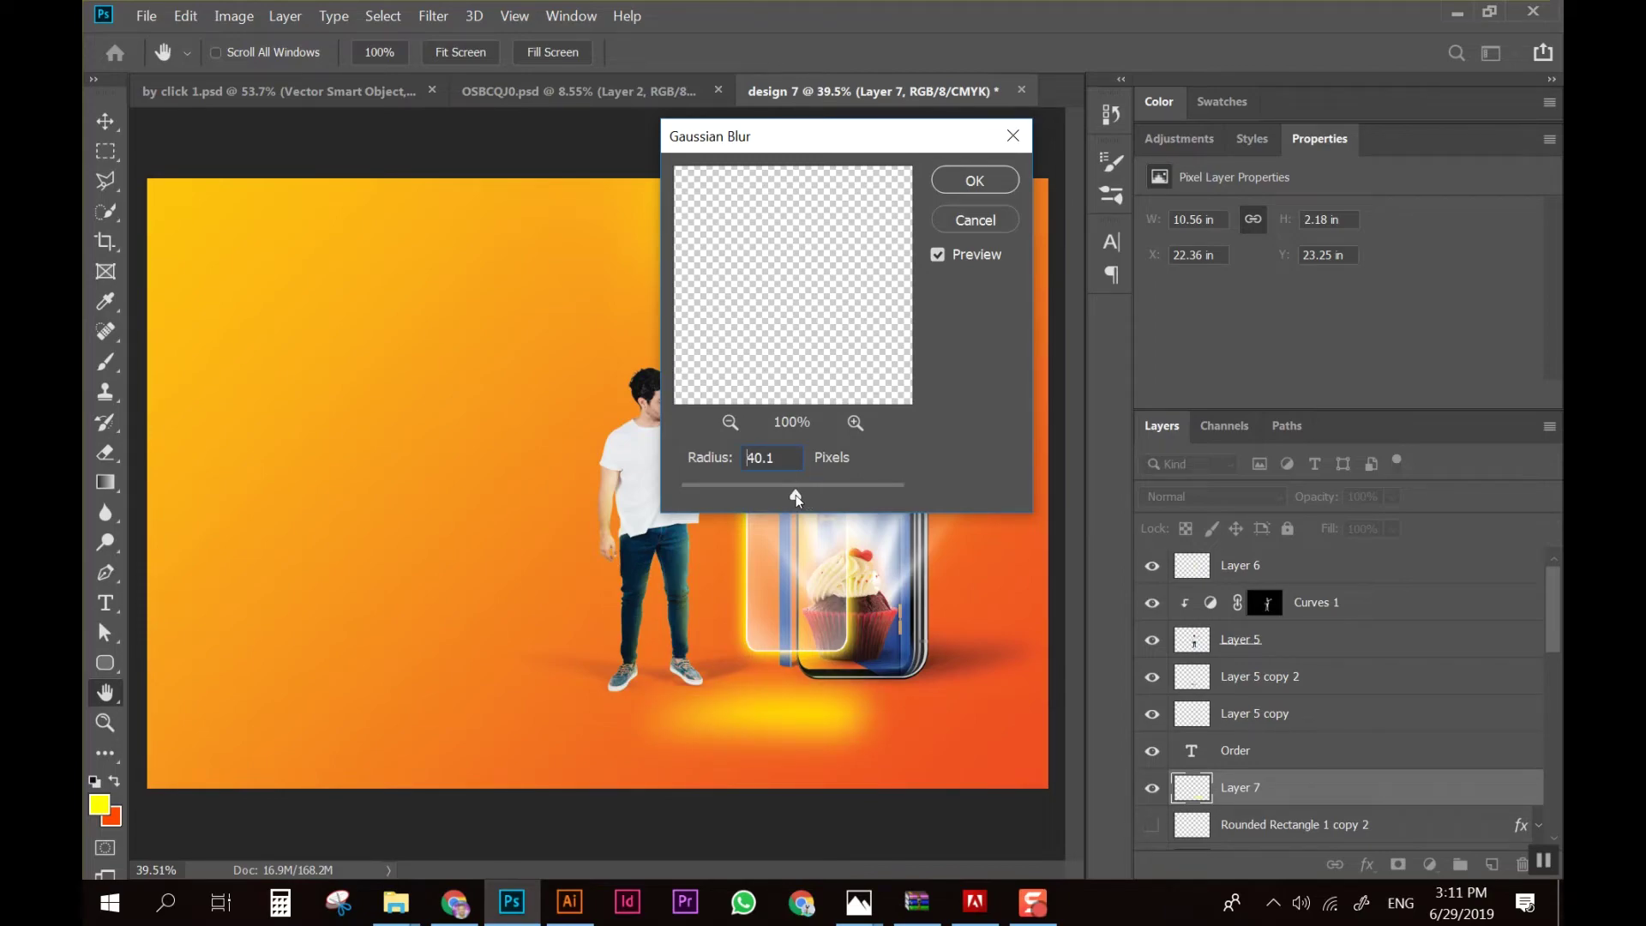
left_click(975, 181)
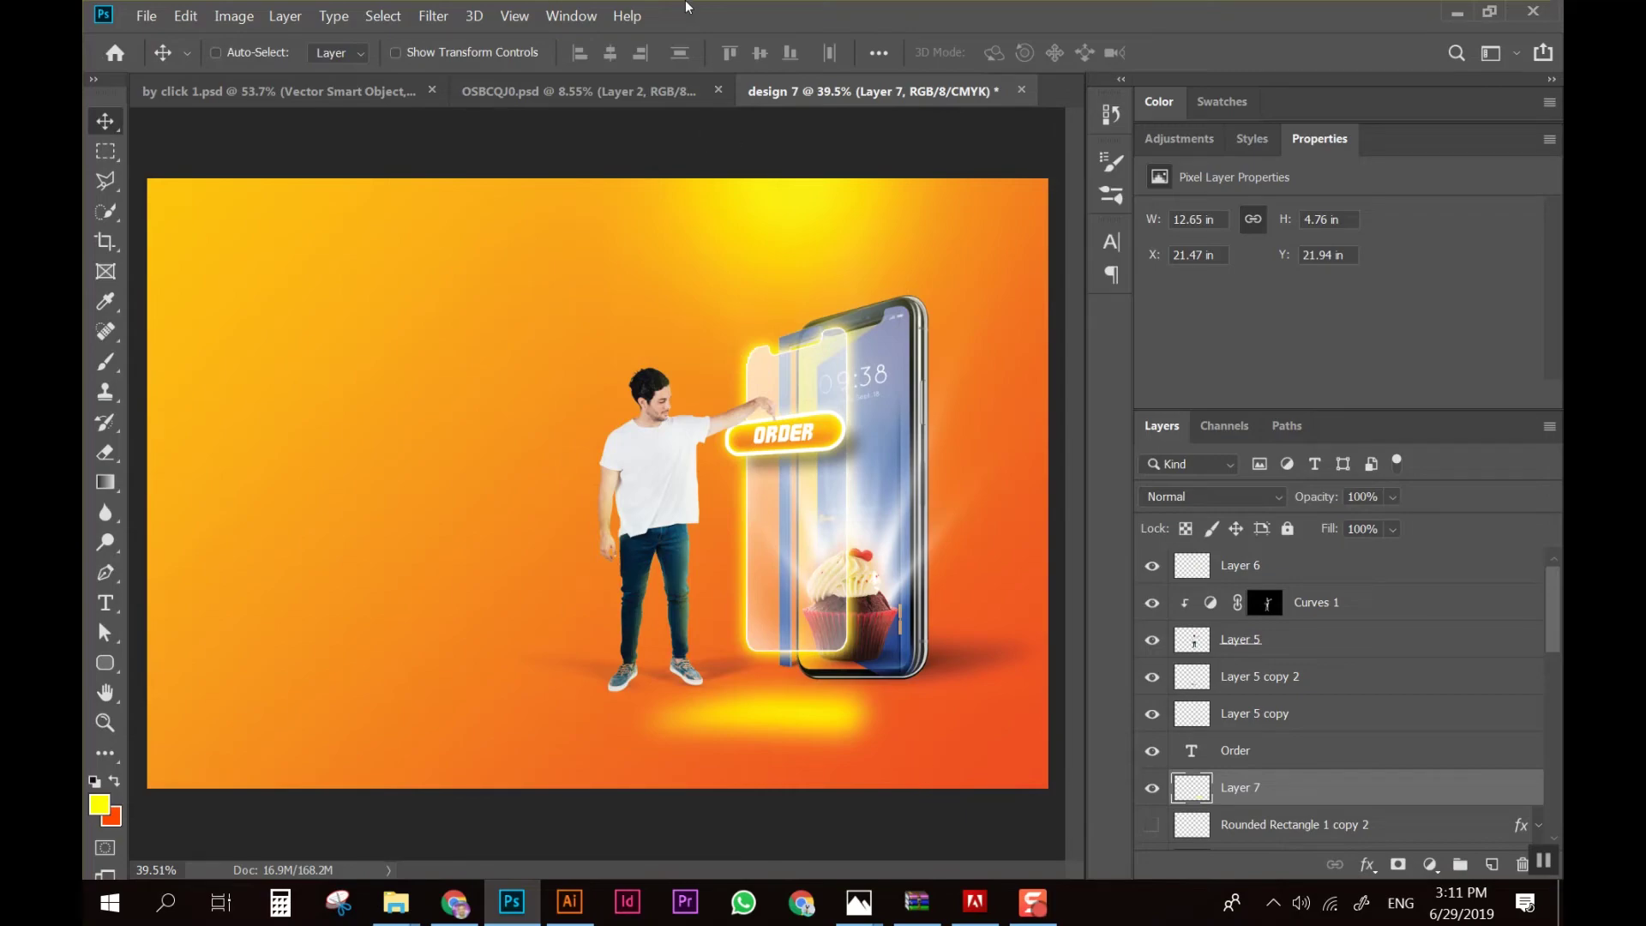
Move the blurred yellow floor glow up beneath the phone
left_click_drag(933, 758, 924, 739)
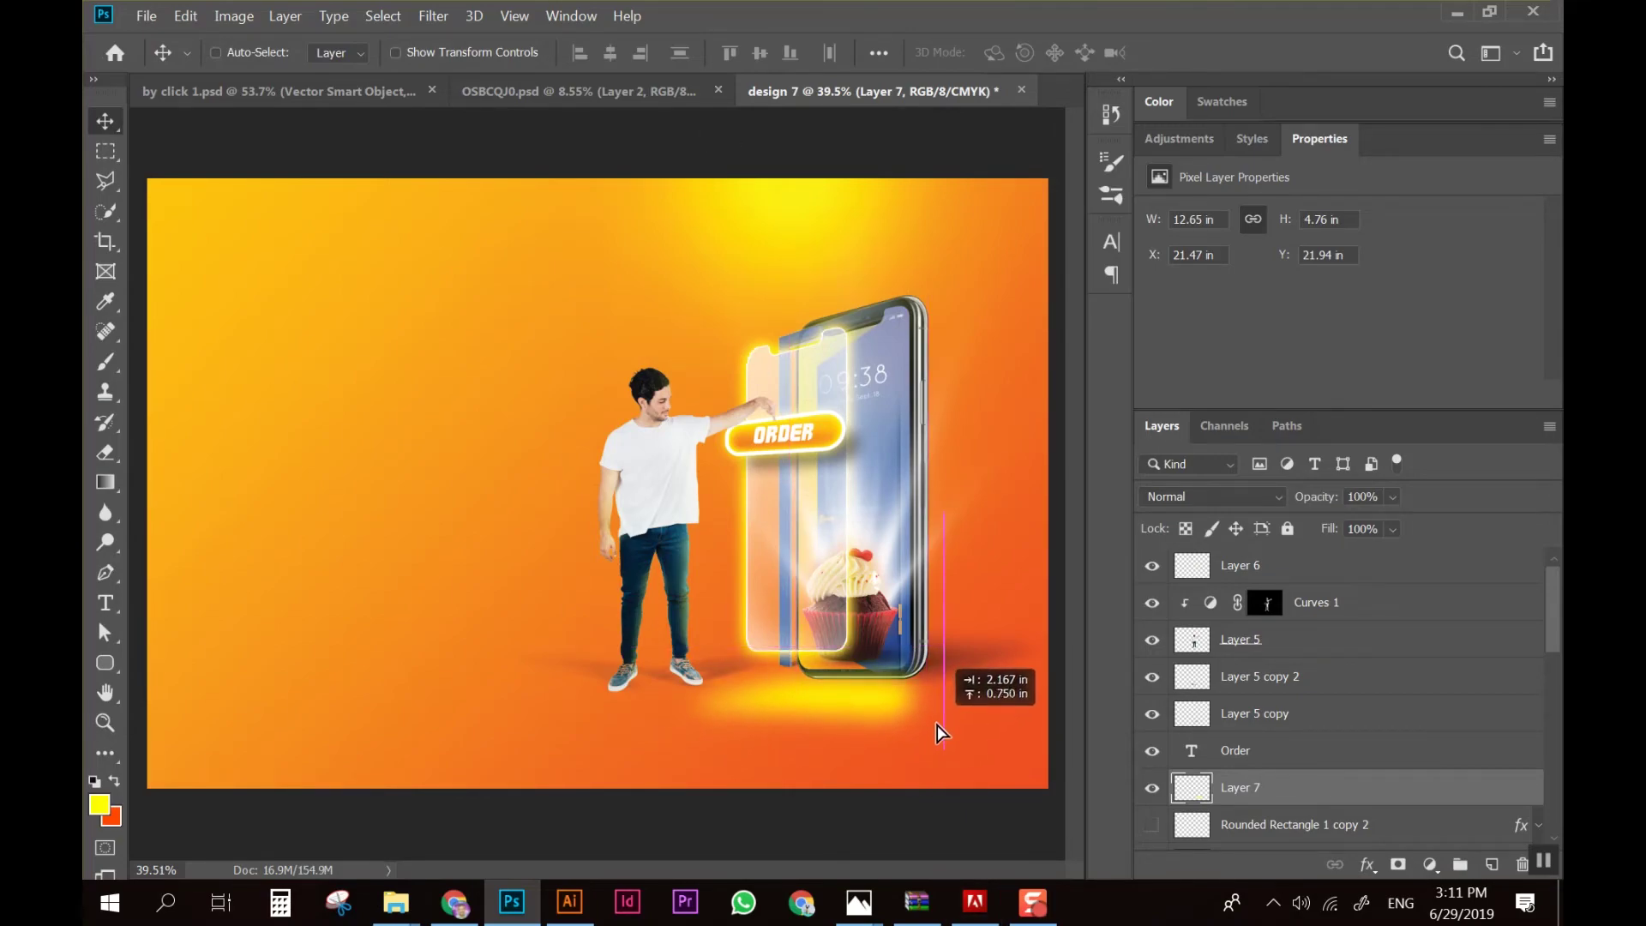
left_click_drag(922, 731, 922, 718)
scroll(921, 714, "up", 5)
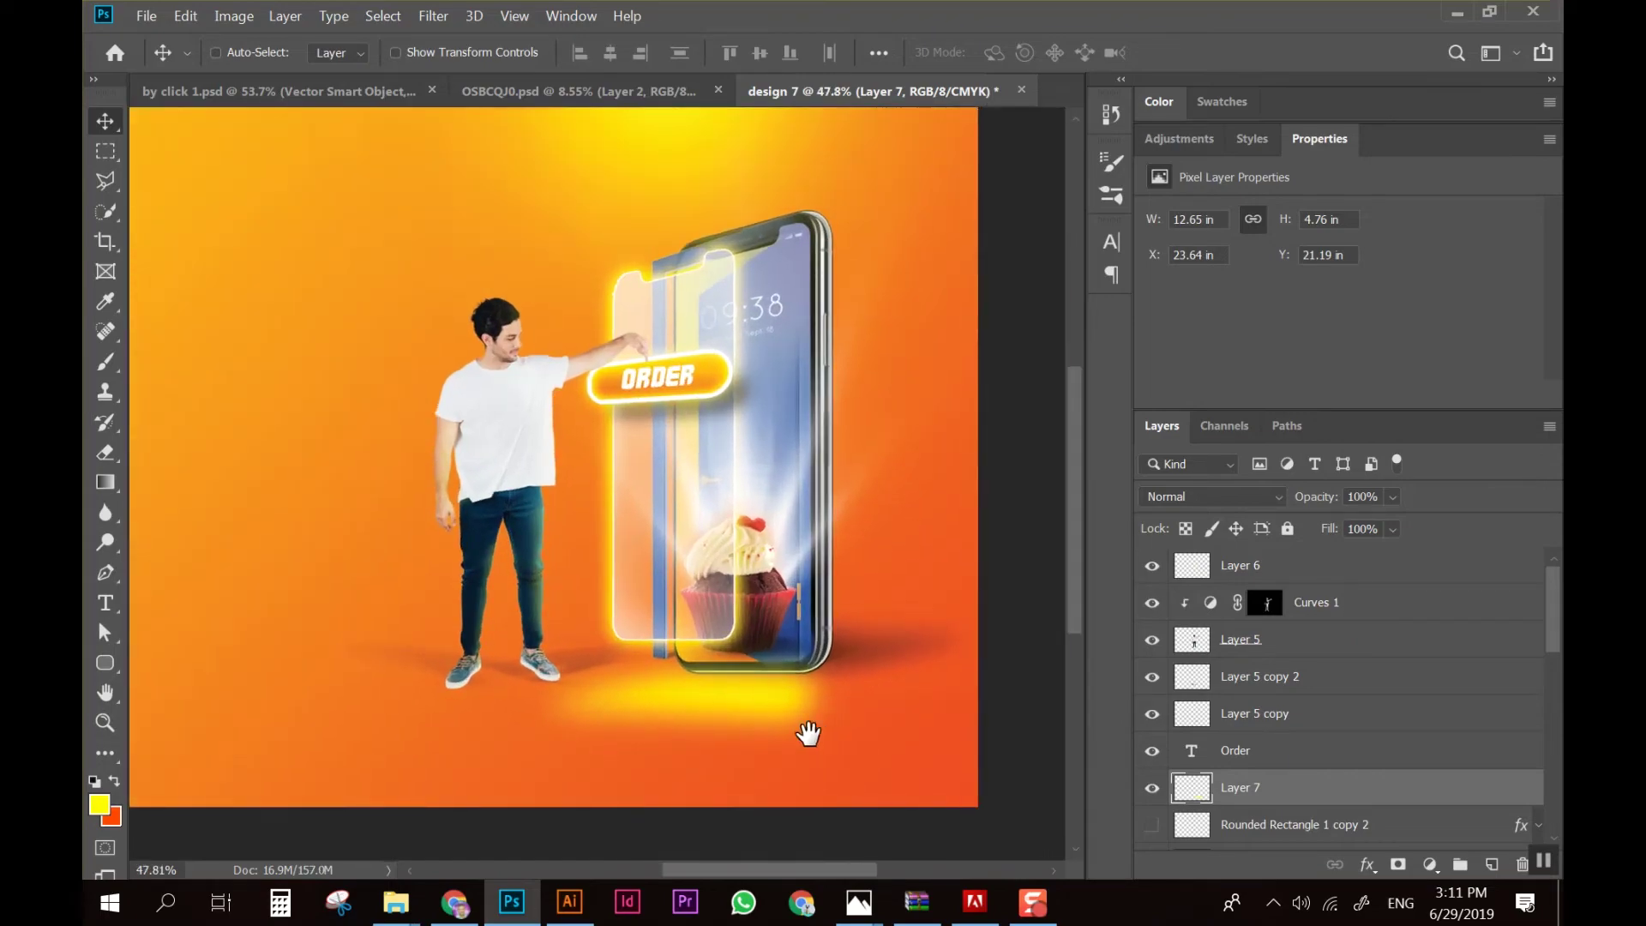
scroll(1342, 778, "down", 4)
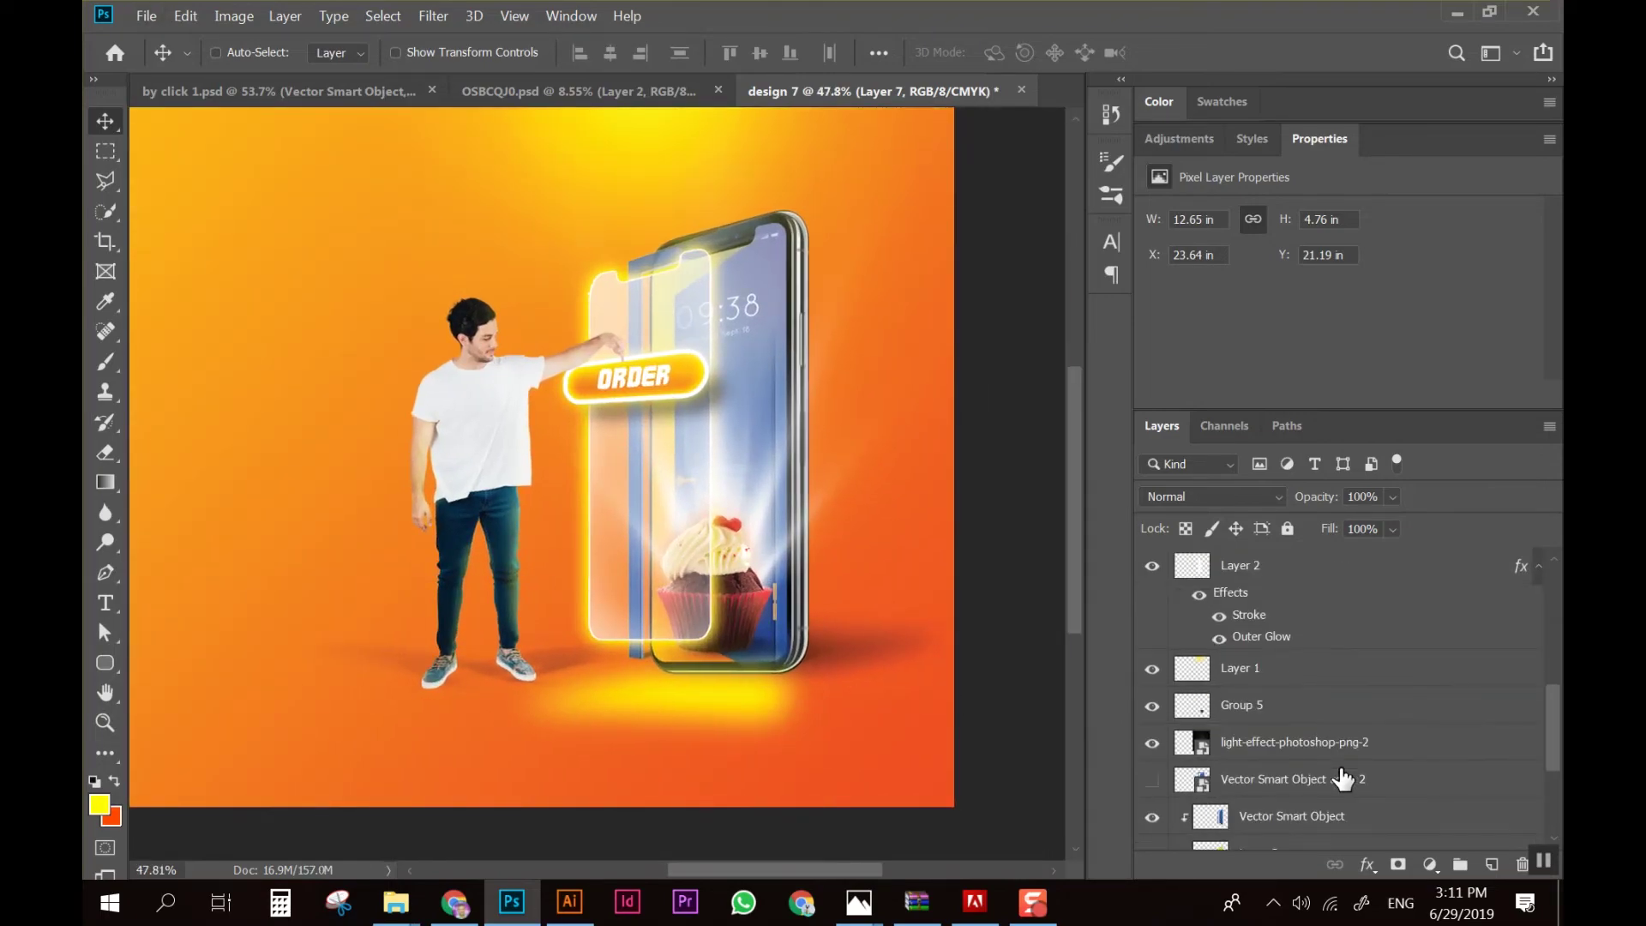
scroll(1320, 780, "down", 3)
scroll(1303, 755, "down", 2)
Add a new layer above Vector Smart Object copy 3 and paint a soft yellow dot
left_click(1290, 728)
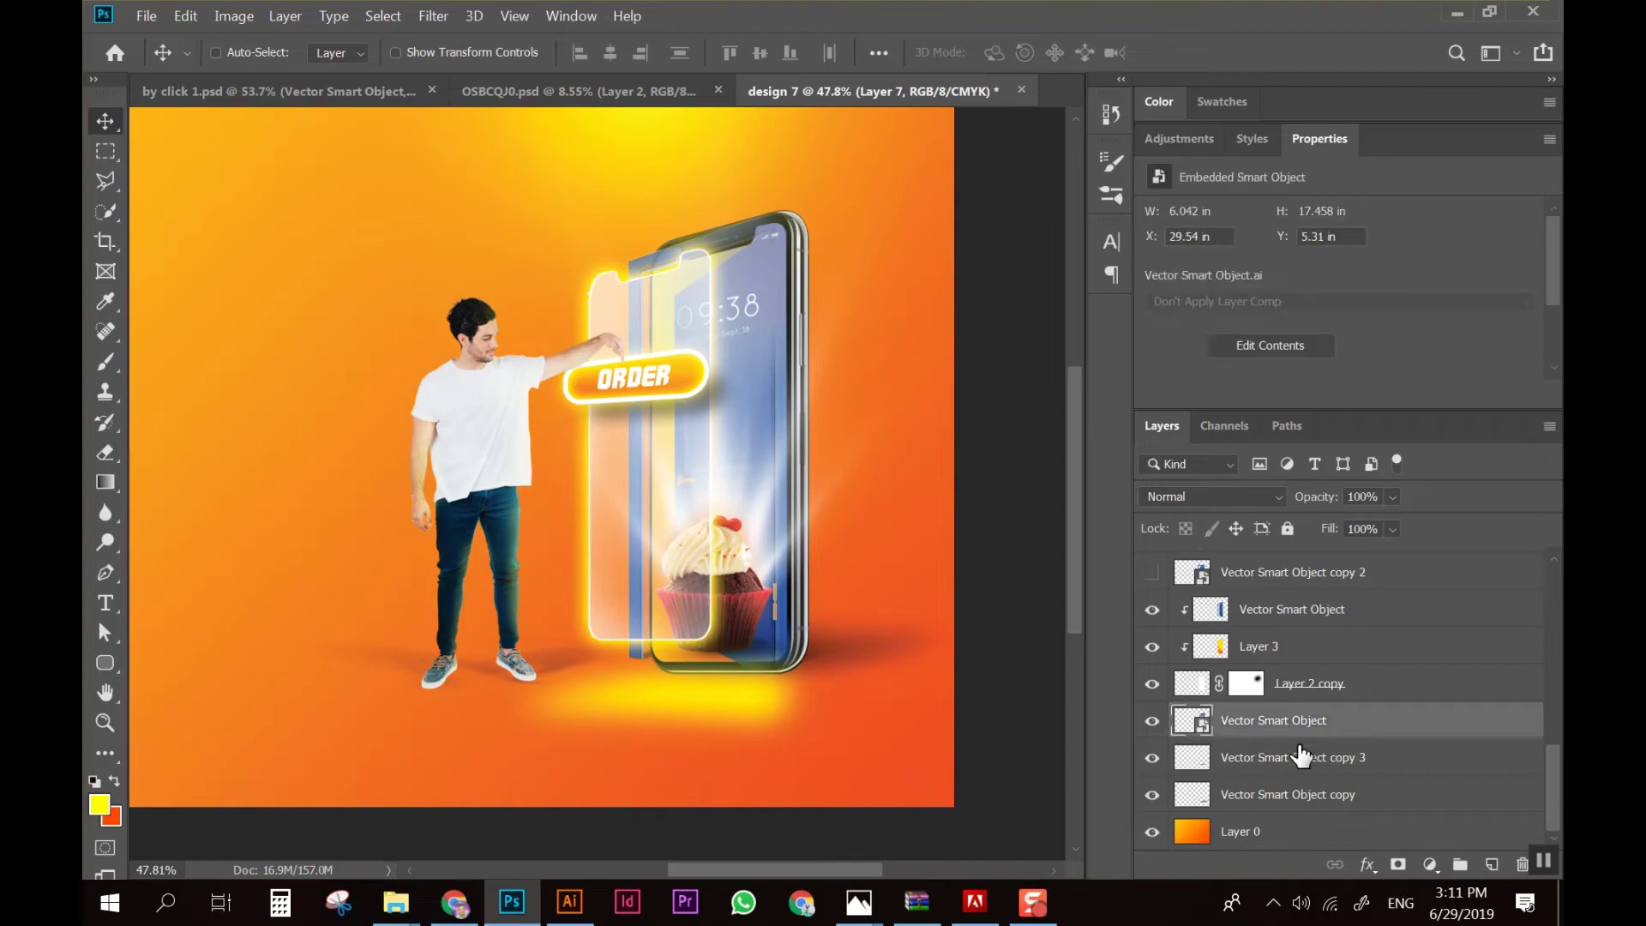
left_click(1301, 756)
left_click(1491, 864)
scroll(766, 521, "down", 3)
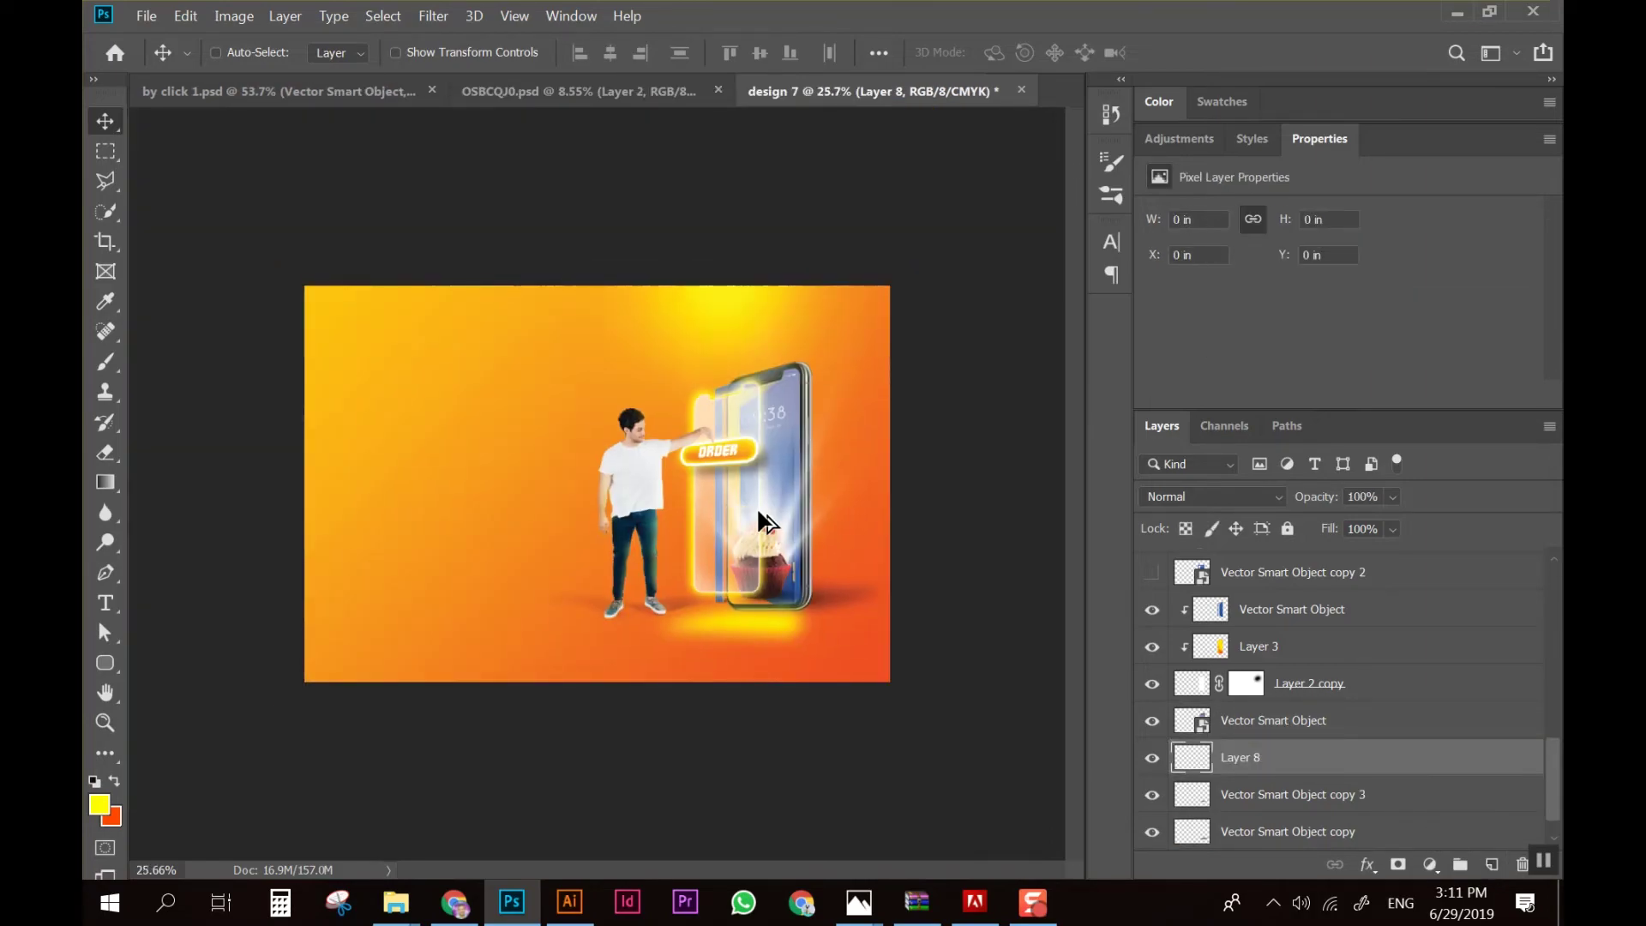
key("b")
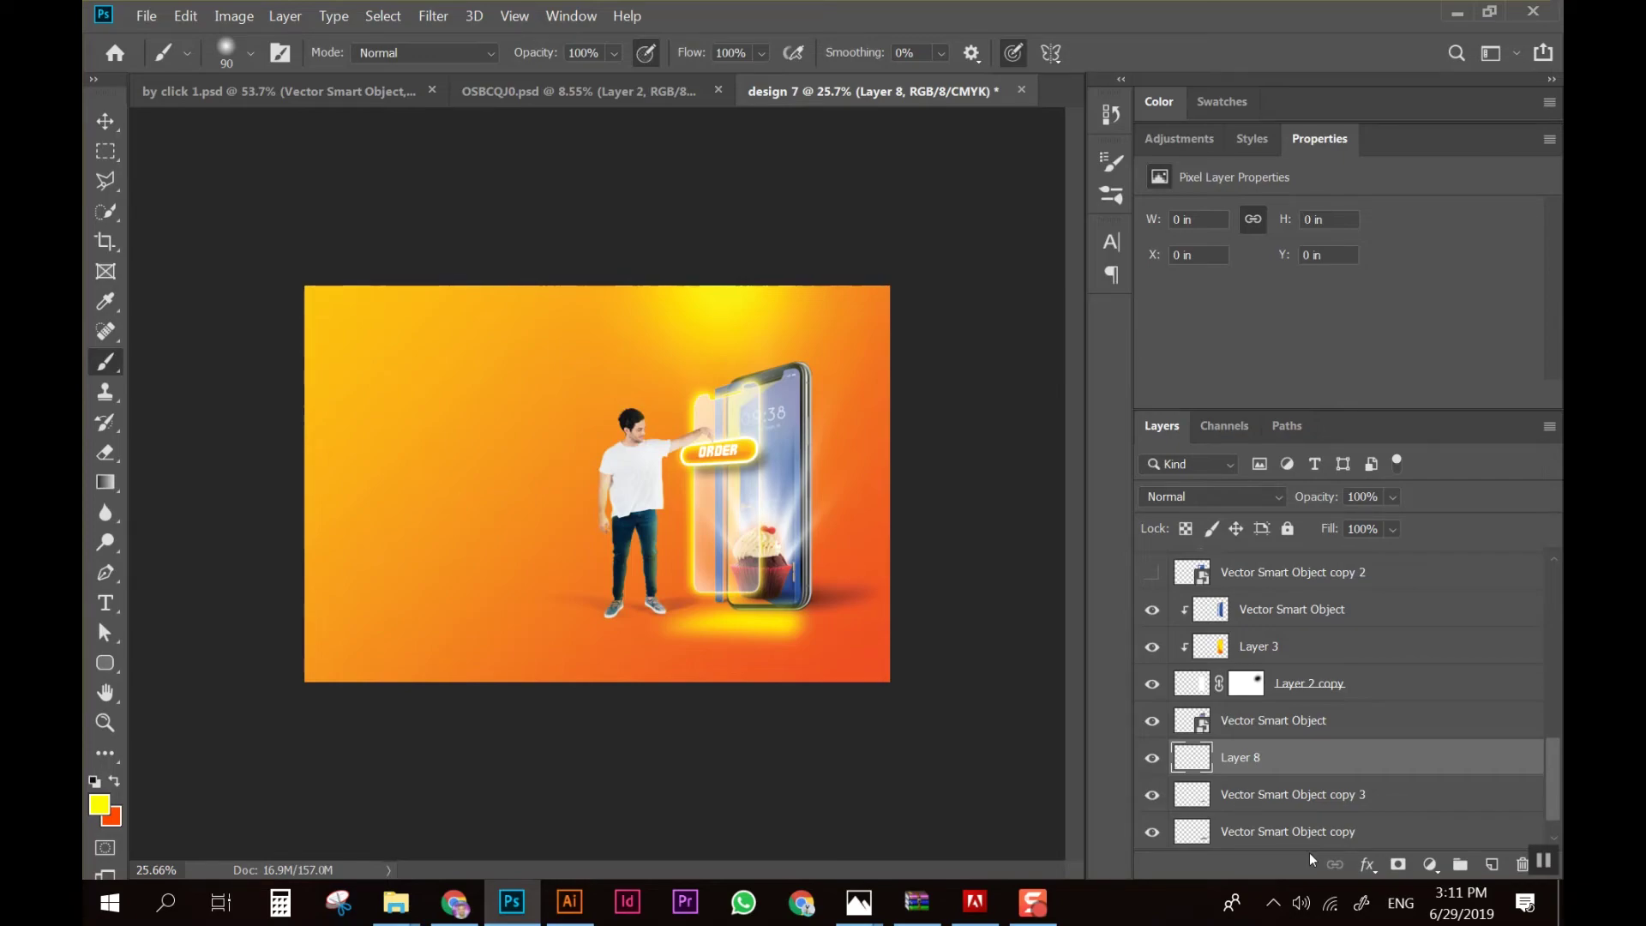
left_click(457, 484)
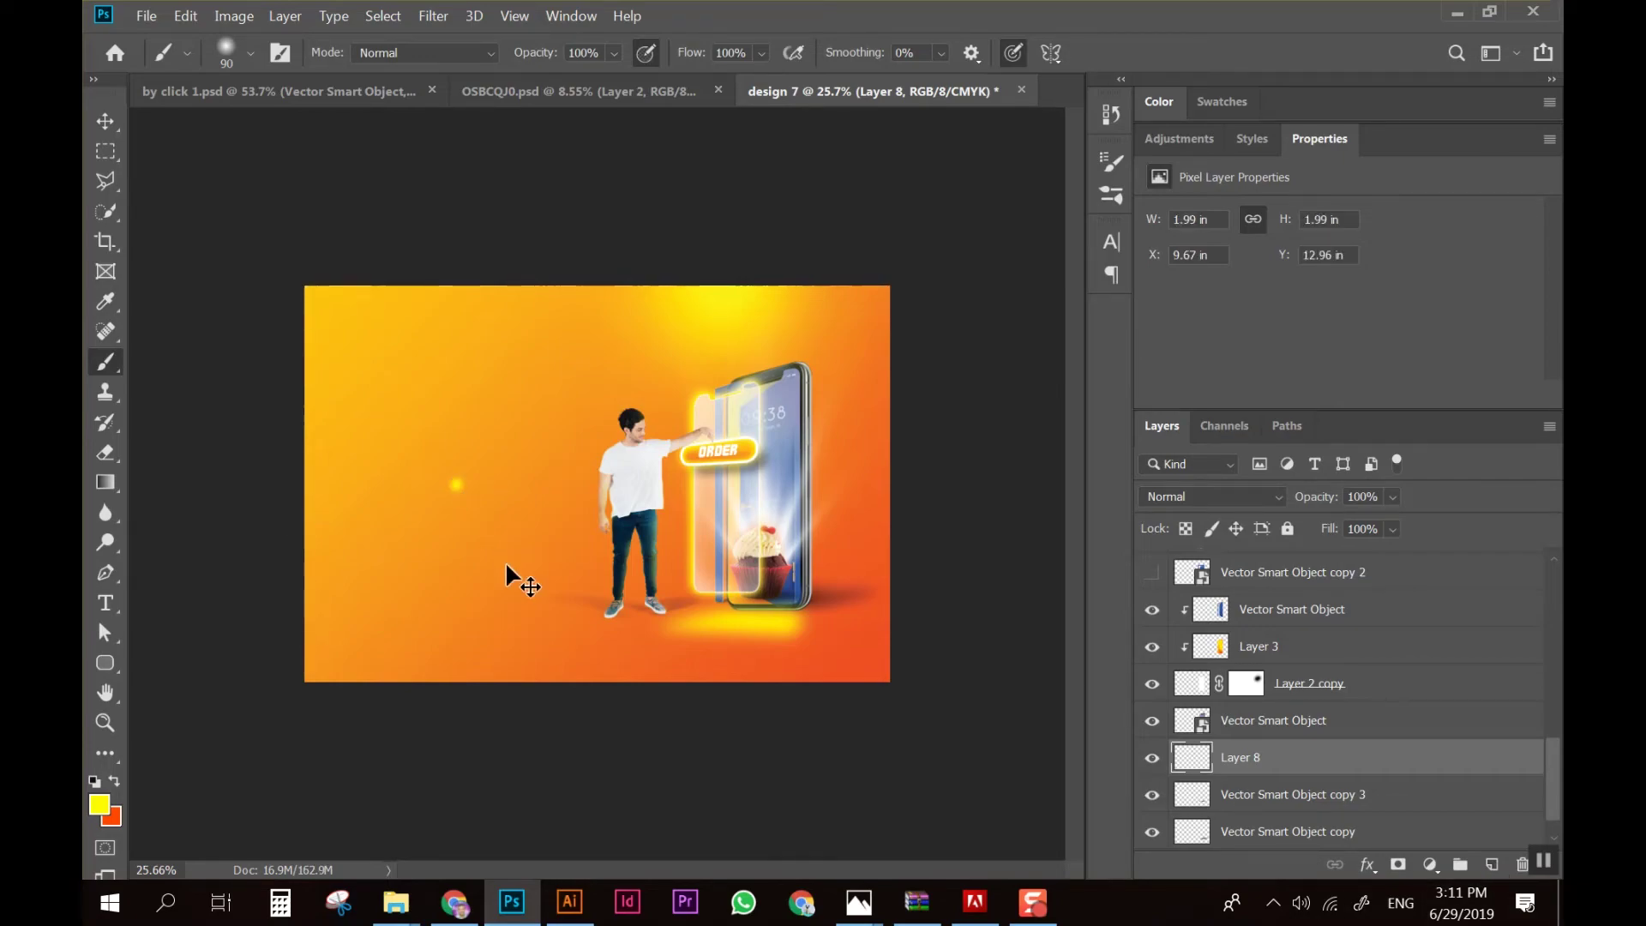
Enlarge the yellow dot into a big glow, move it behind the phone, and scale to 141%
key("ctrl+t")
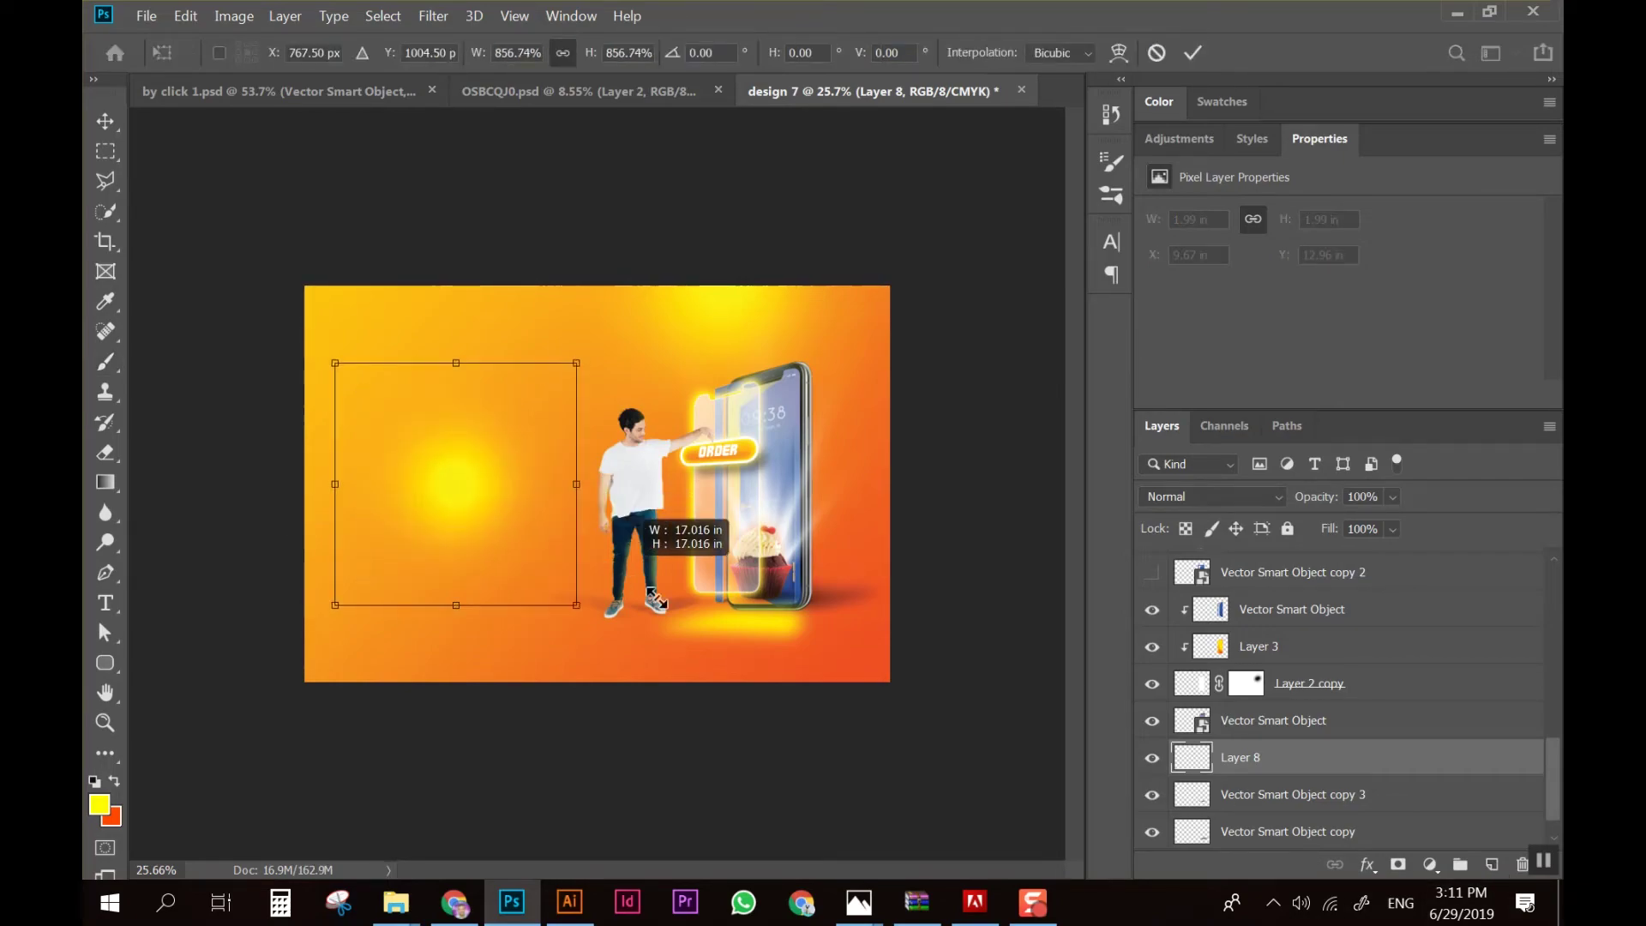
left_click_drag(470, 499, 661, 672)
key("Return")
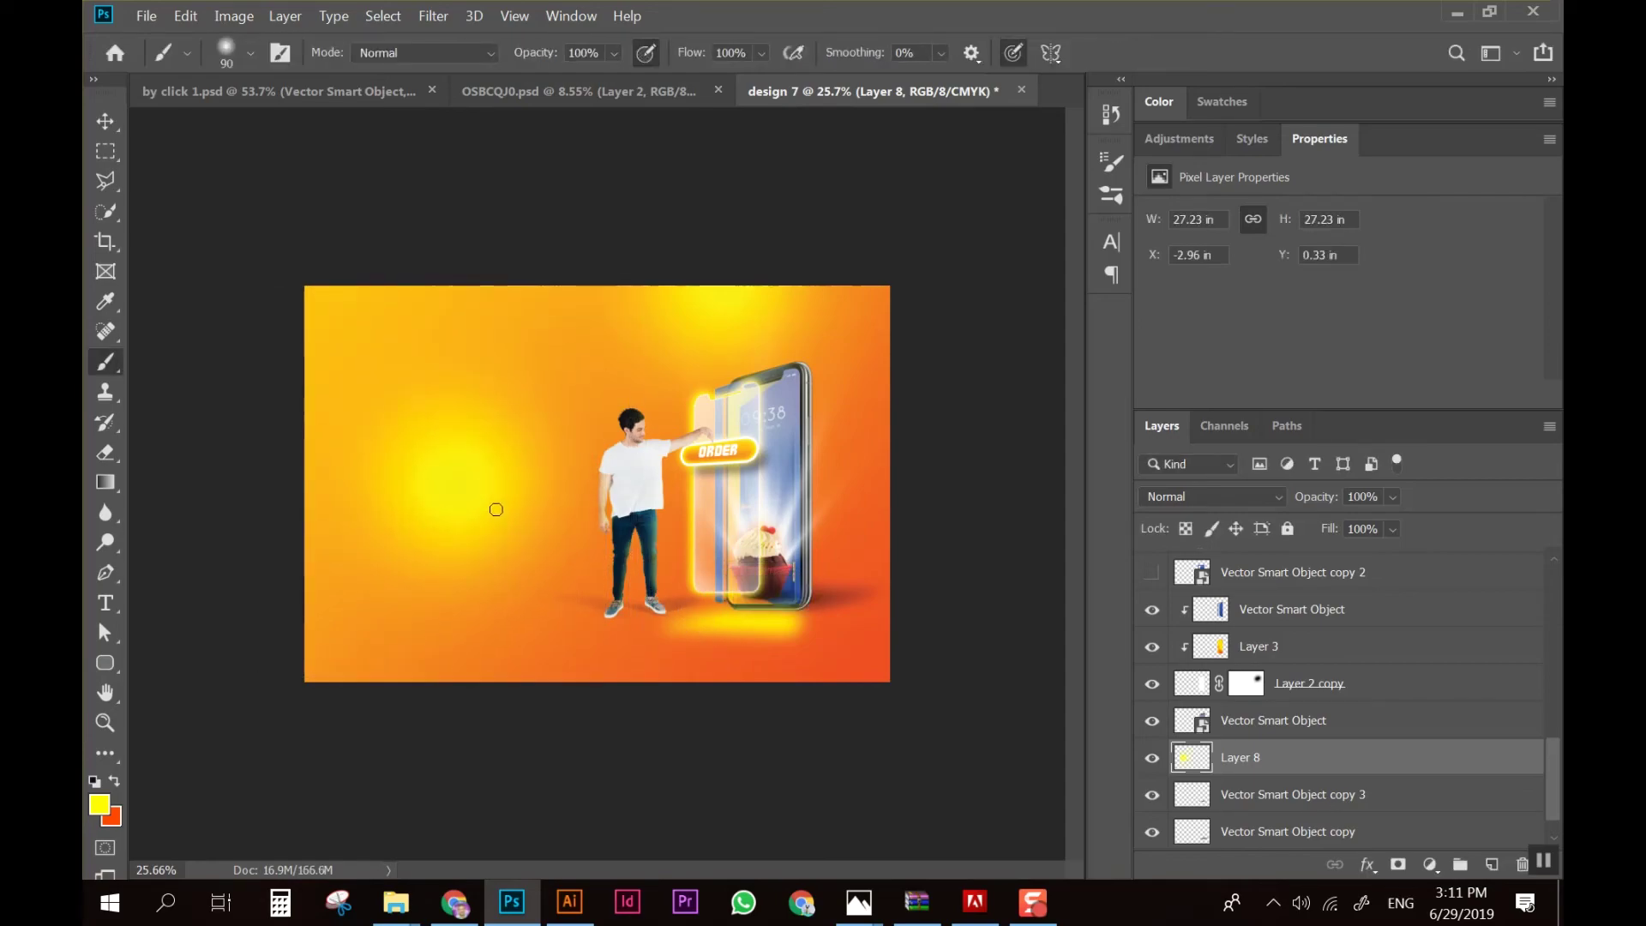
key("v")
left_click_drag(470, 481, 795, 498)
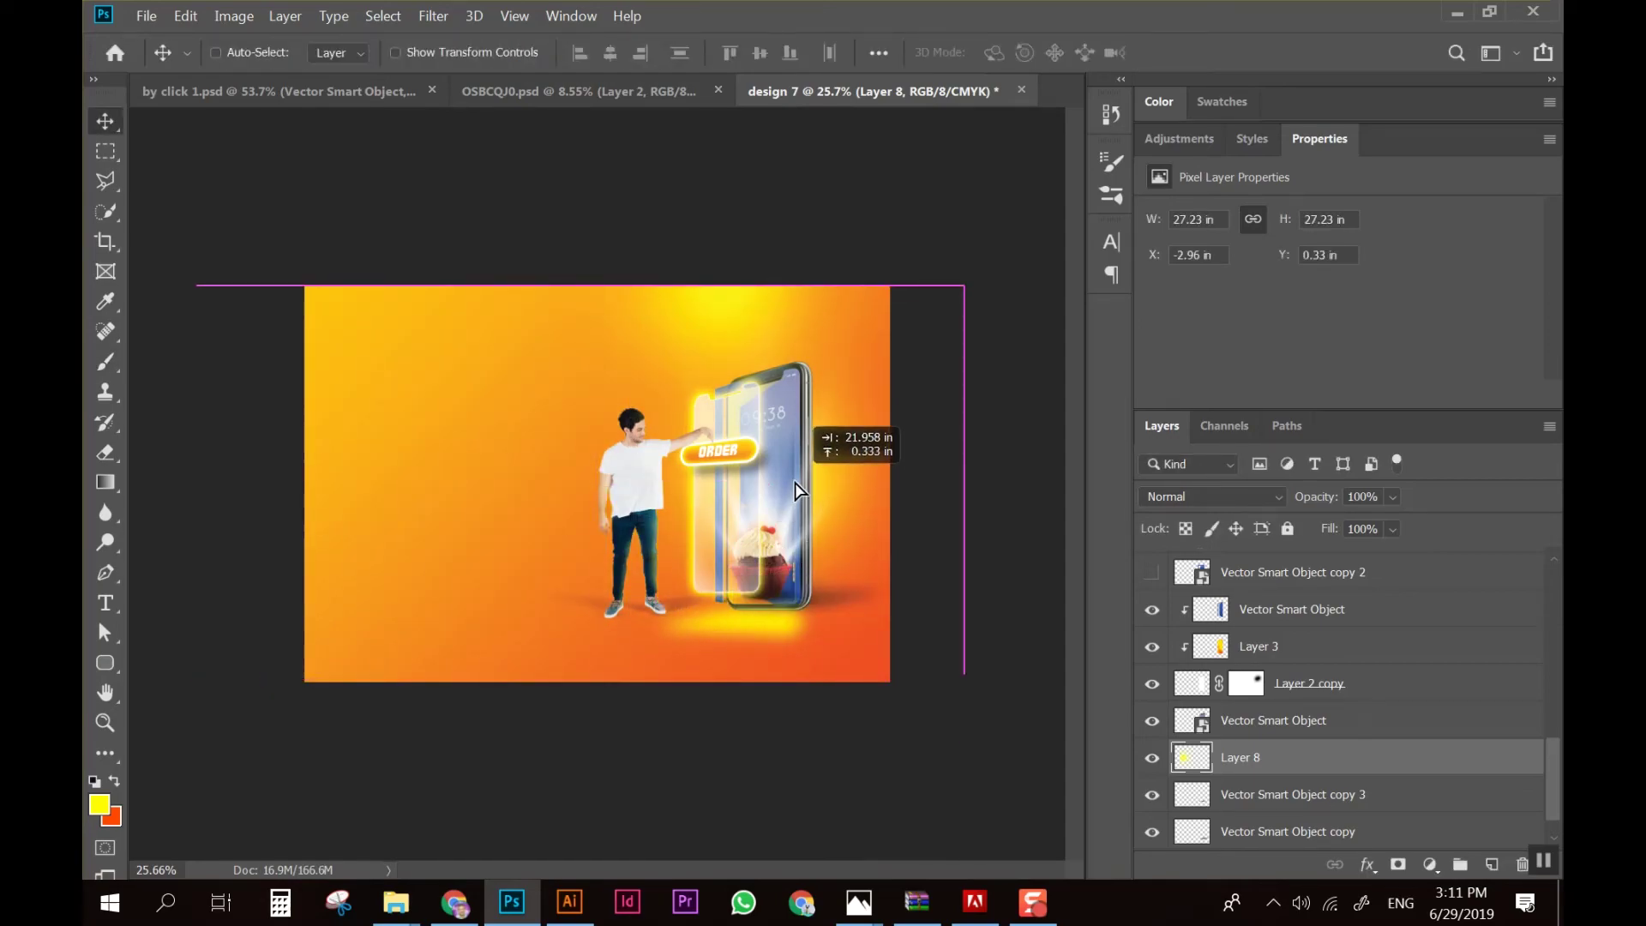
key("ctrl+t")
left_click_drag(952, 687, 1076, 722)
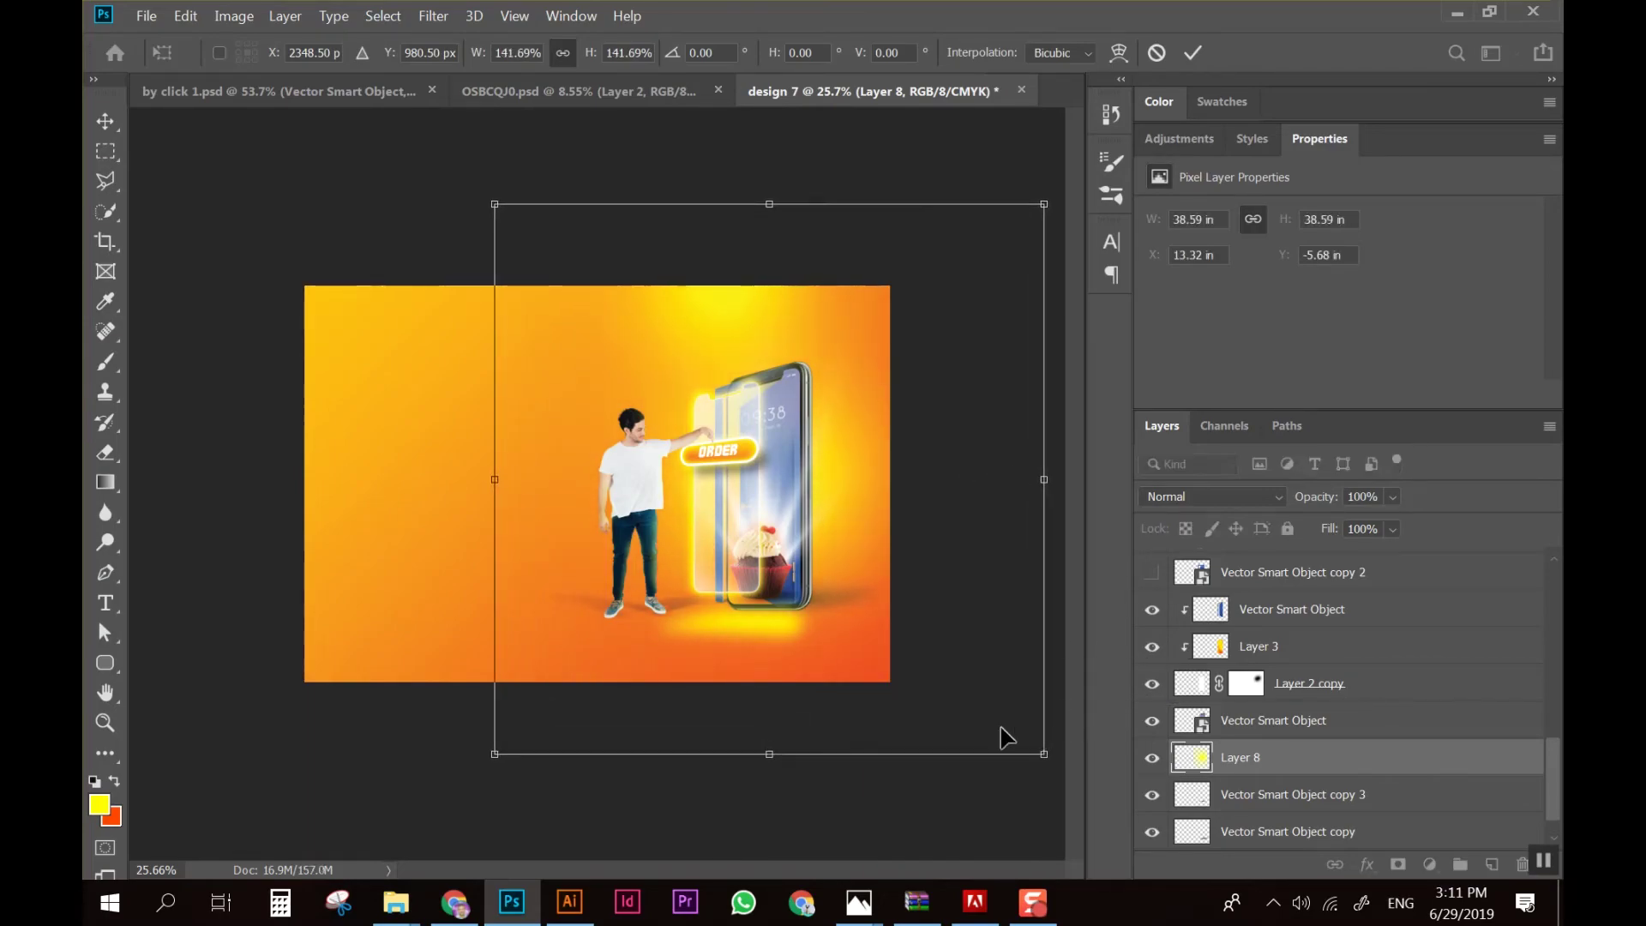
key("Return")
On a new layer, paint a white dot and enlarge it into a large soft glow
left_click(1492, 864)
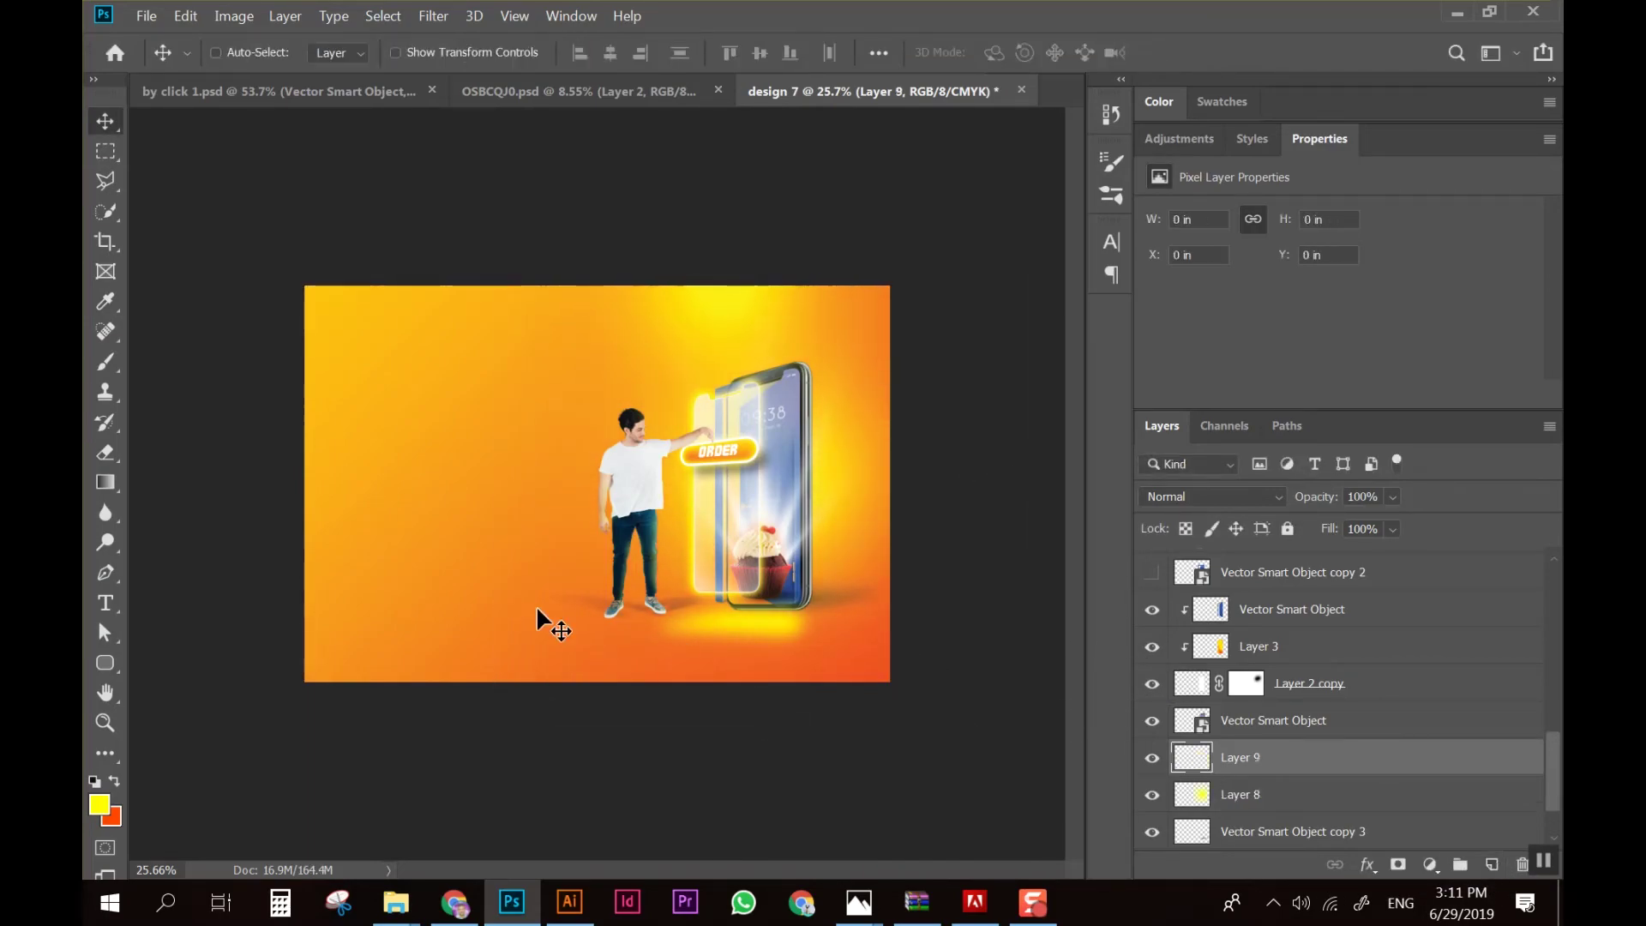
key("d")
key("b")
left_click(467, 517)
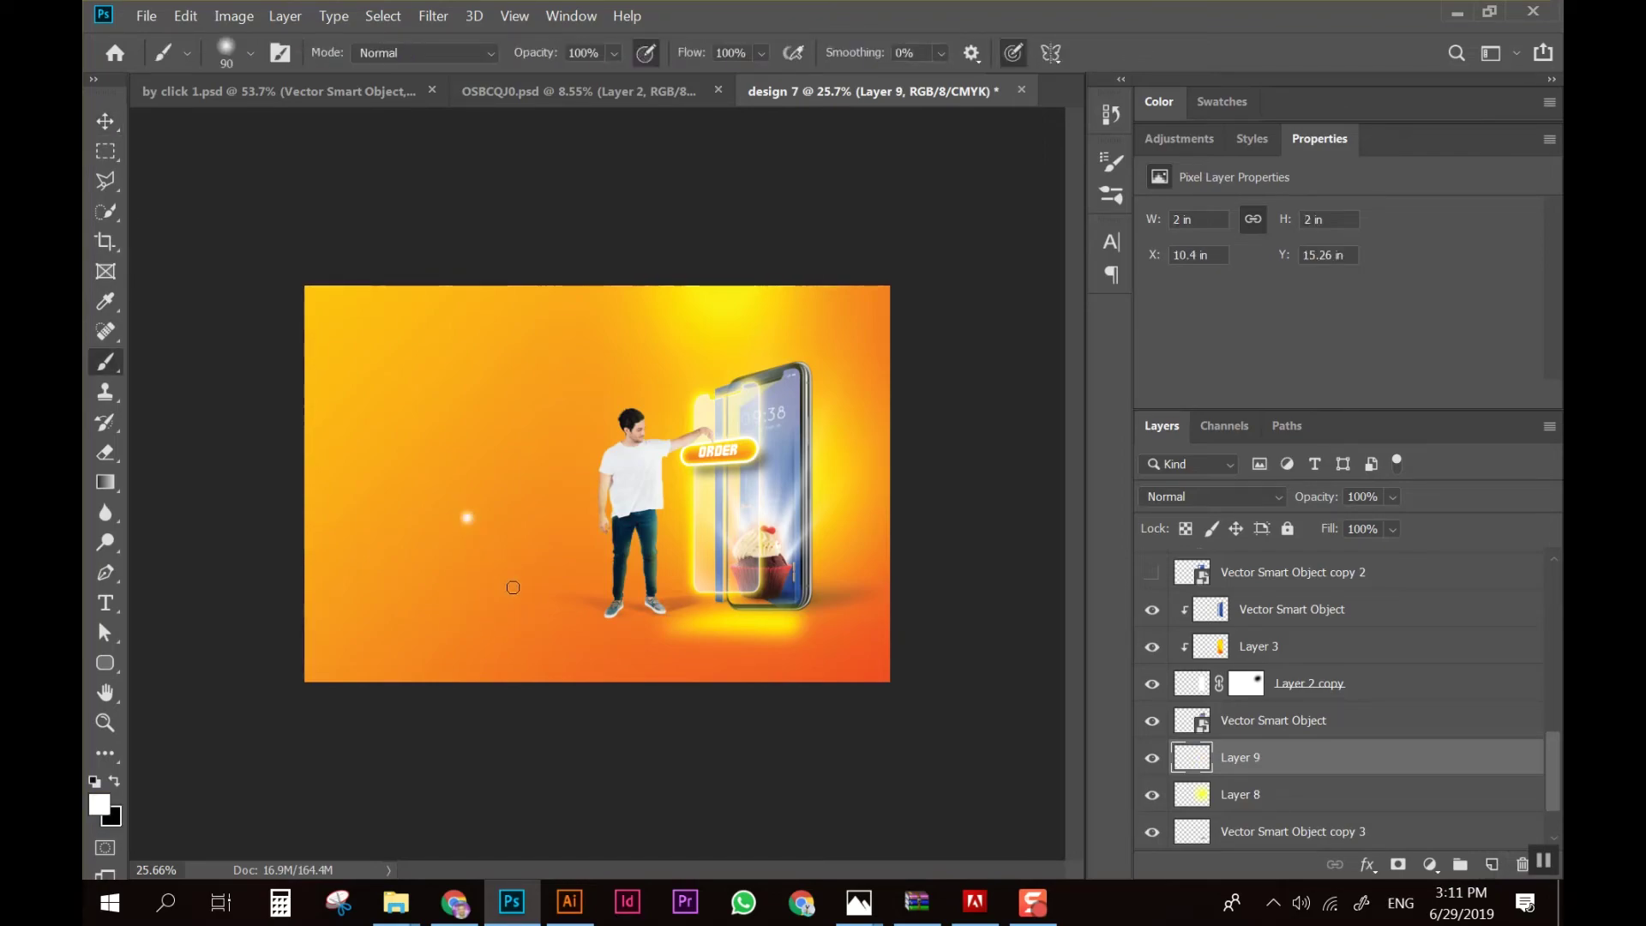
key("ctrl+t")
left_click_drag(487, 533, 736, 662)
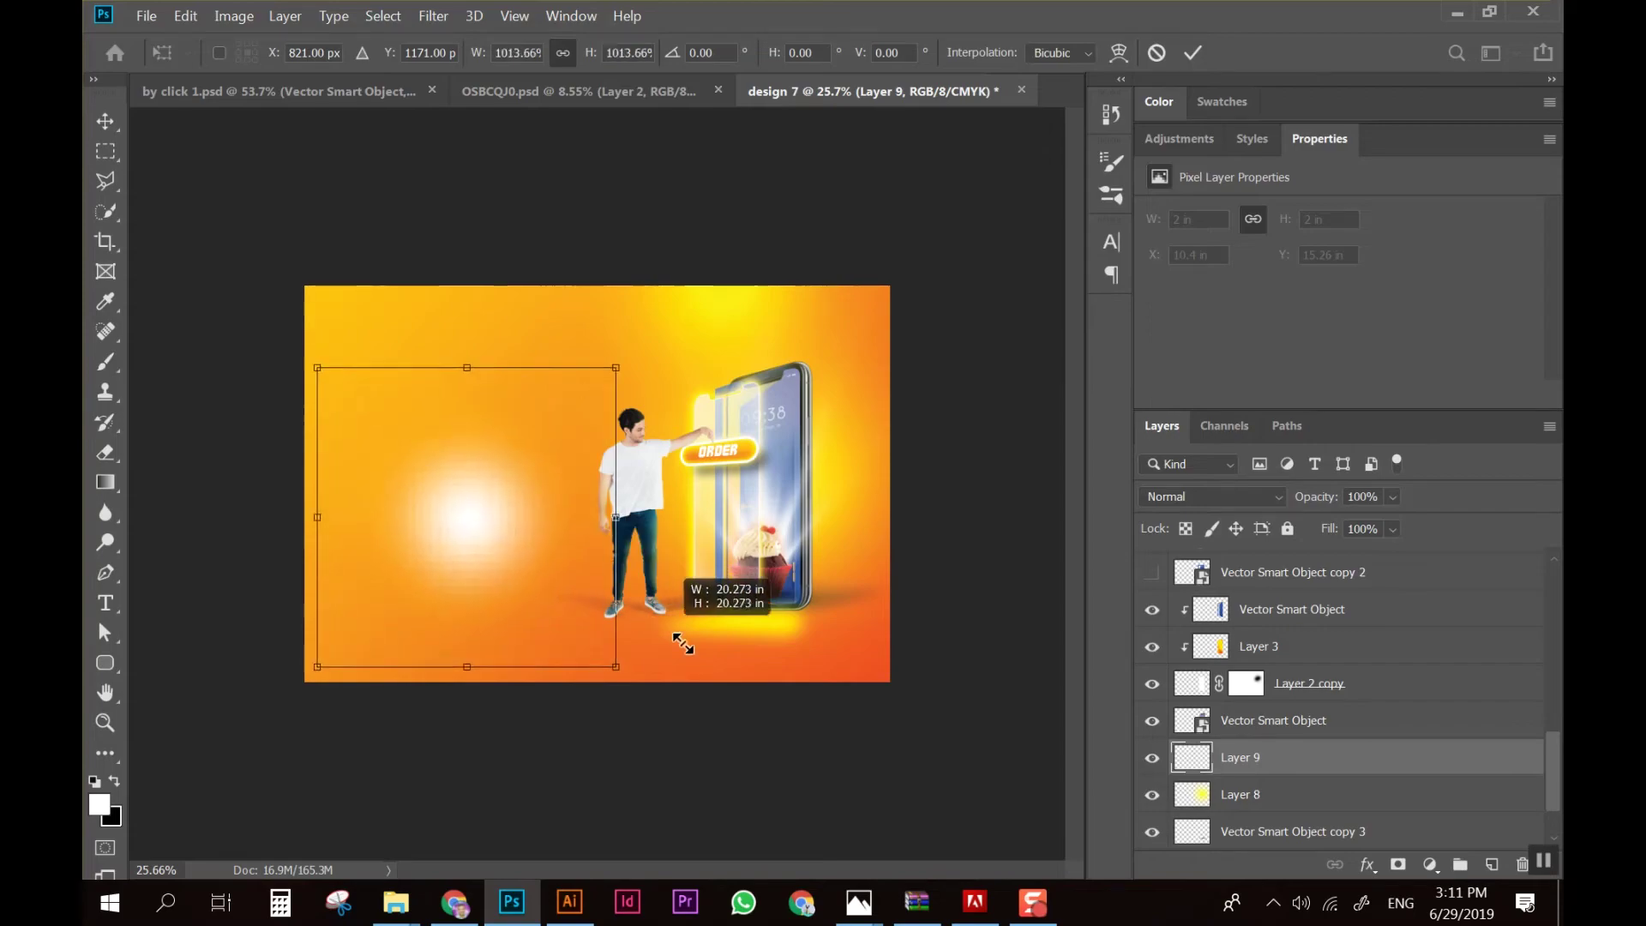
key("Return")
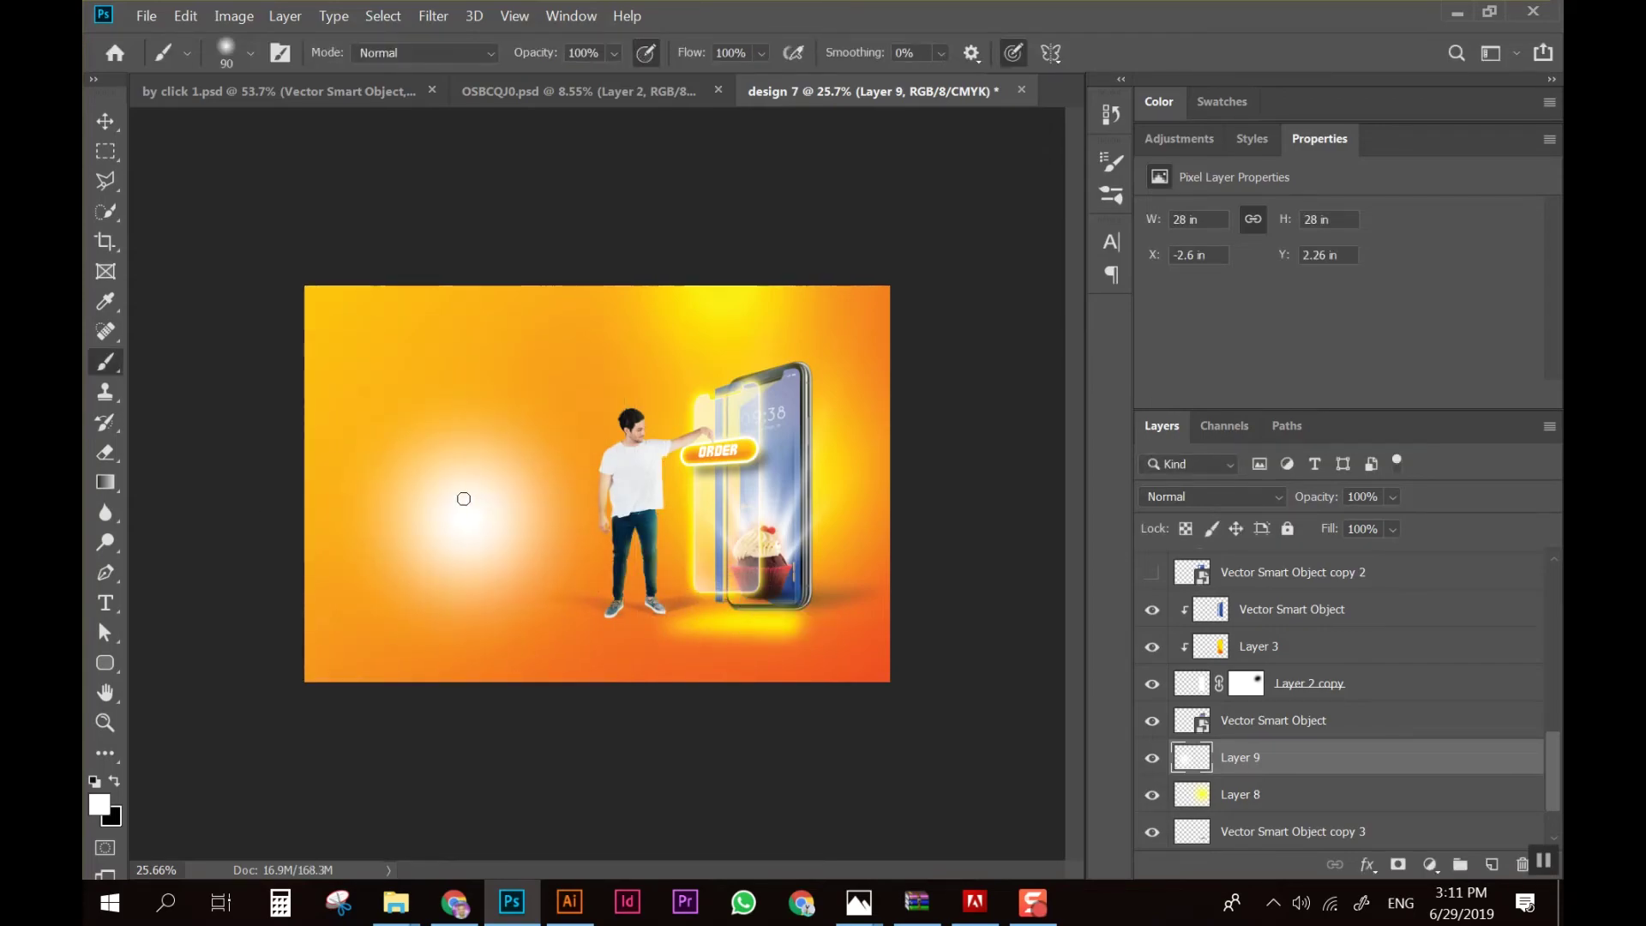
Move the white glow behind the phone's right side and scale it to about 82%
key("v")
left_click_drag(471, 514, 847, 515)
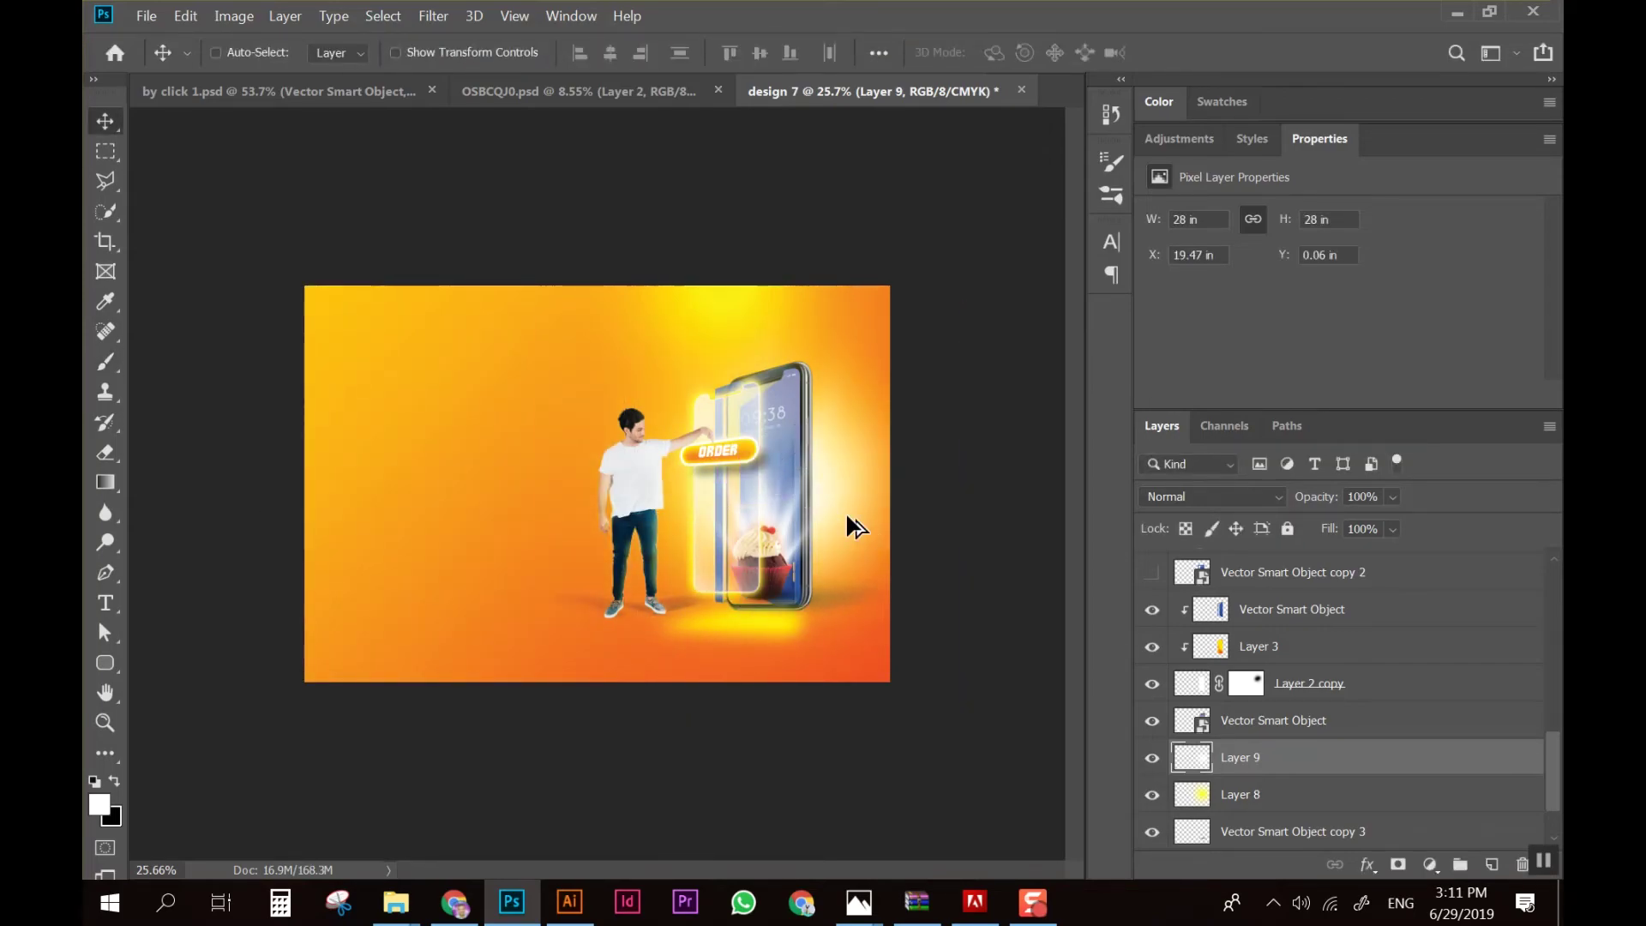
scroll(847, 517, "down", 1)
scroll(831, 543, "up", 3)
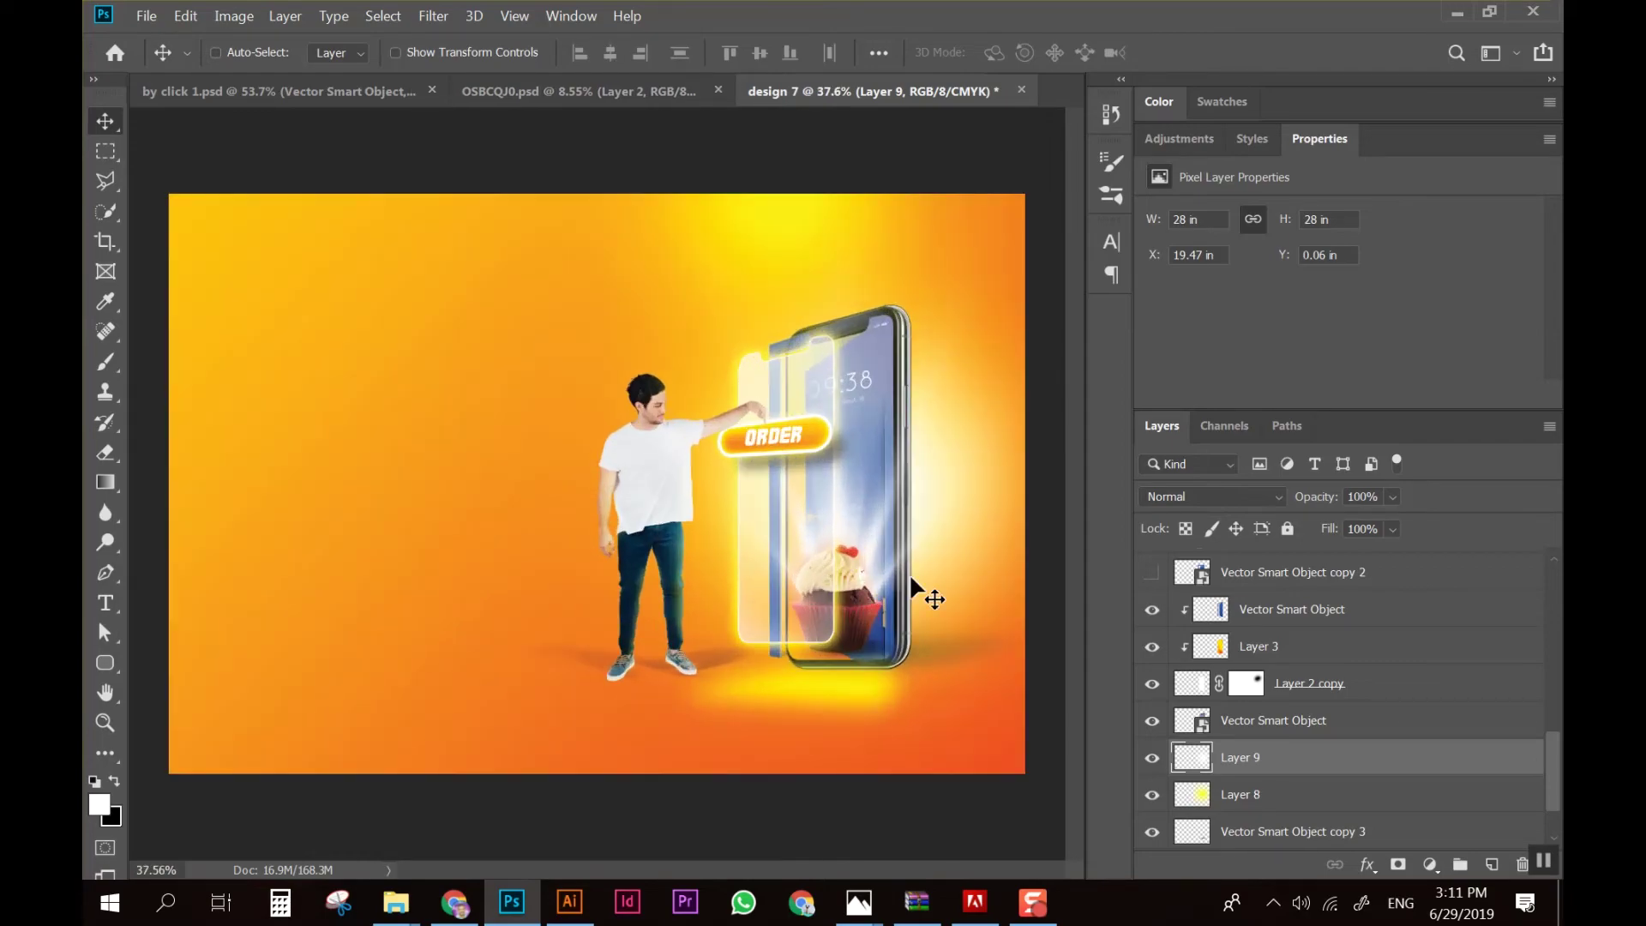
left_click_drag(989, 501, 886, 548)
key("ctrl+t")
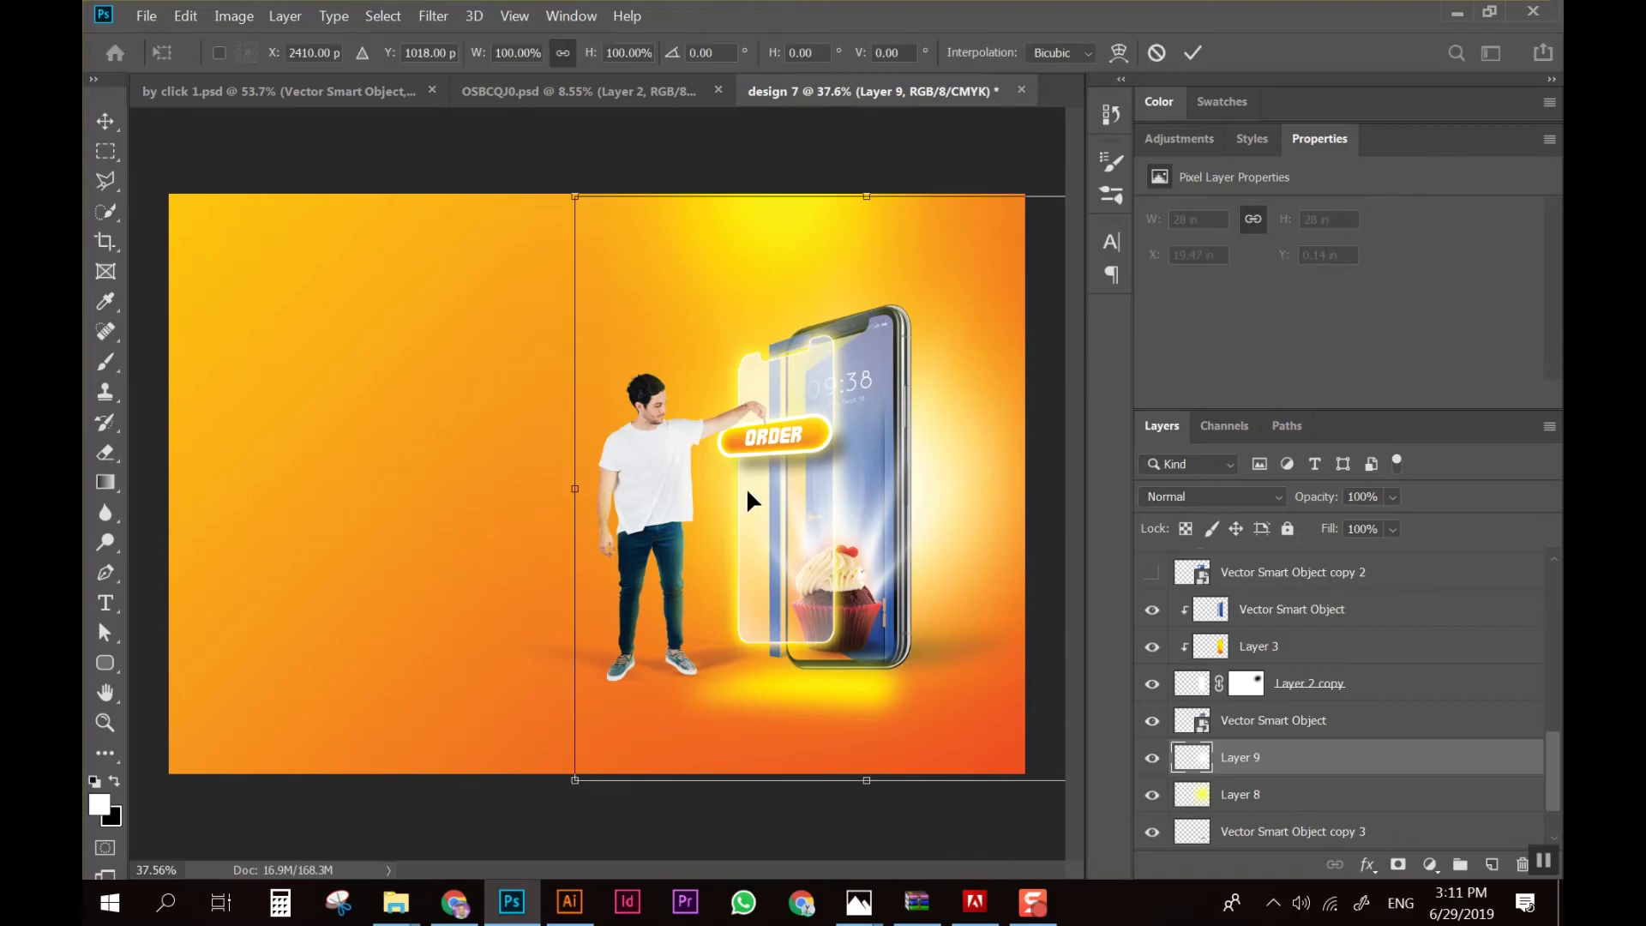
left_click_drag(580, 492, 609, 490)
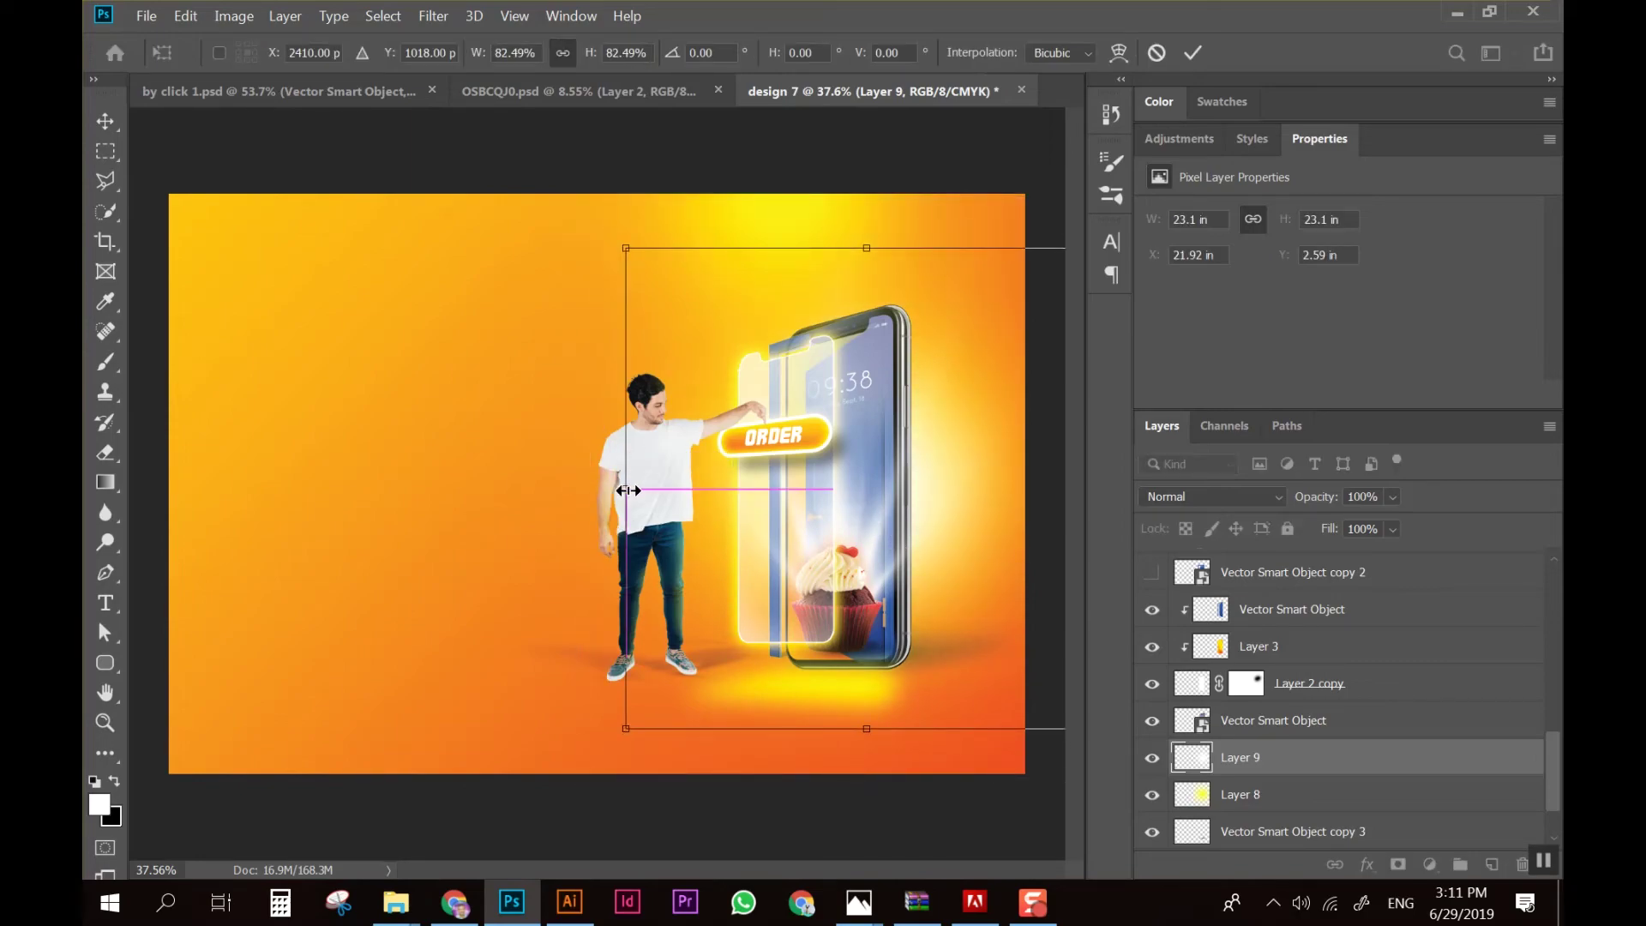
key("Return")
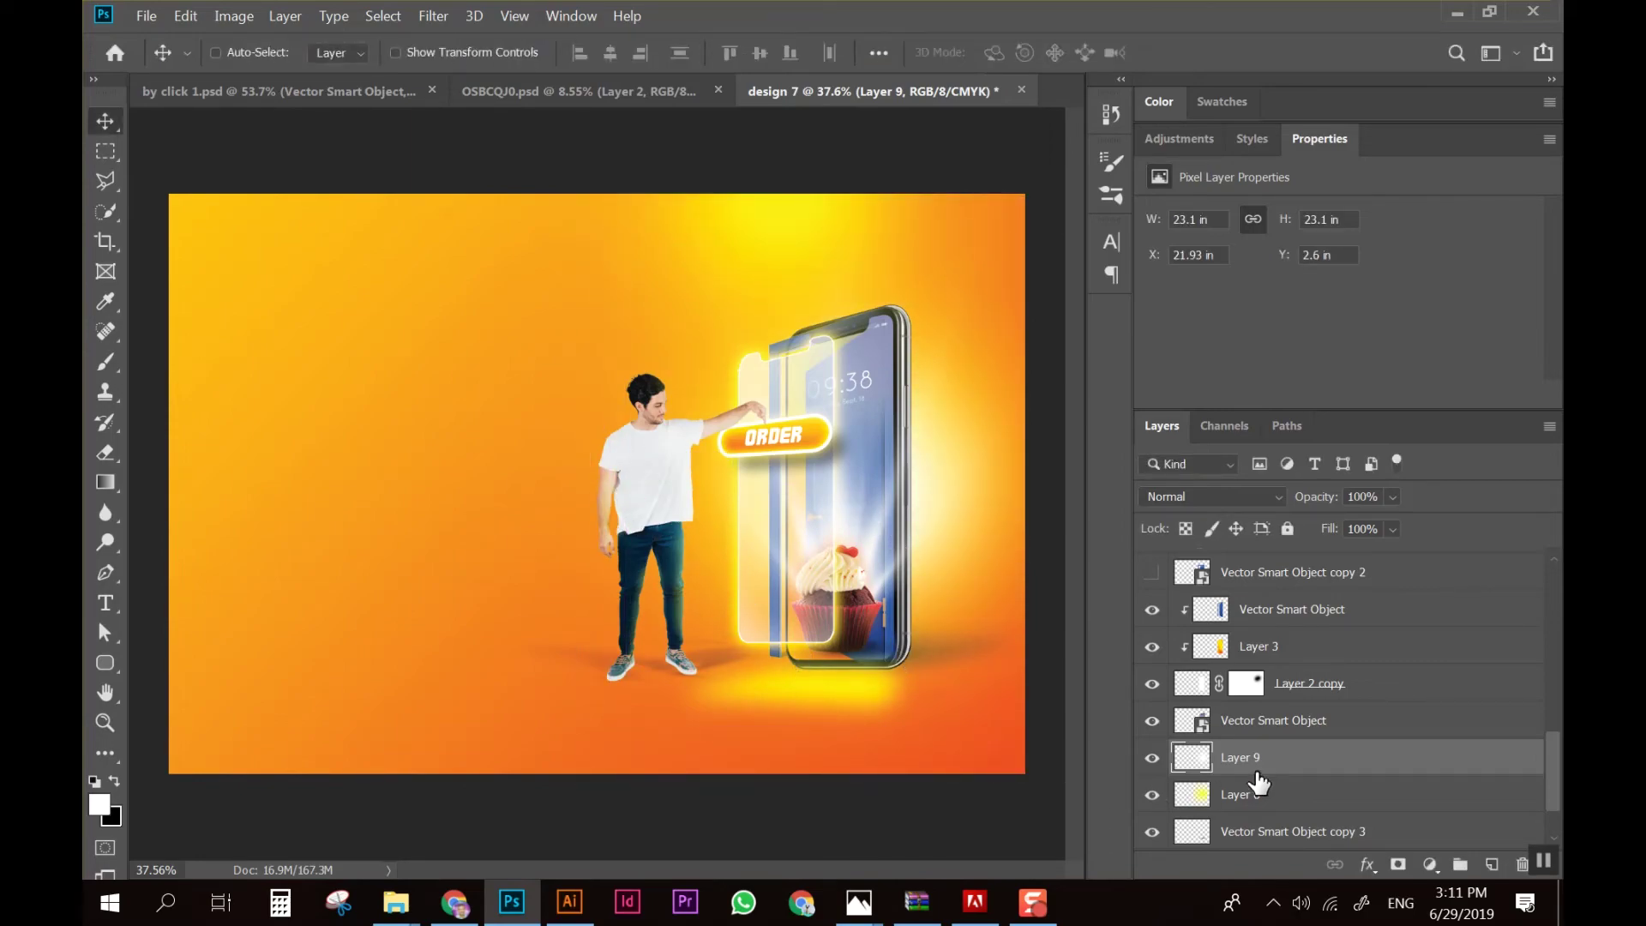
Select Layer 7, the glow under the phone, and duplicate it
scroll(1260, 797, "up", 3)
scroll(1262, 800, "up", 2)
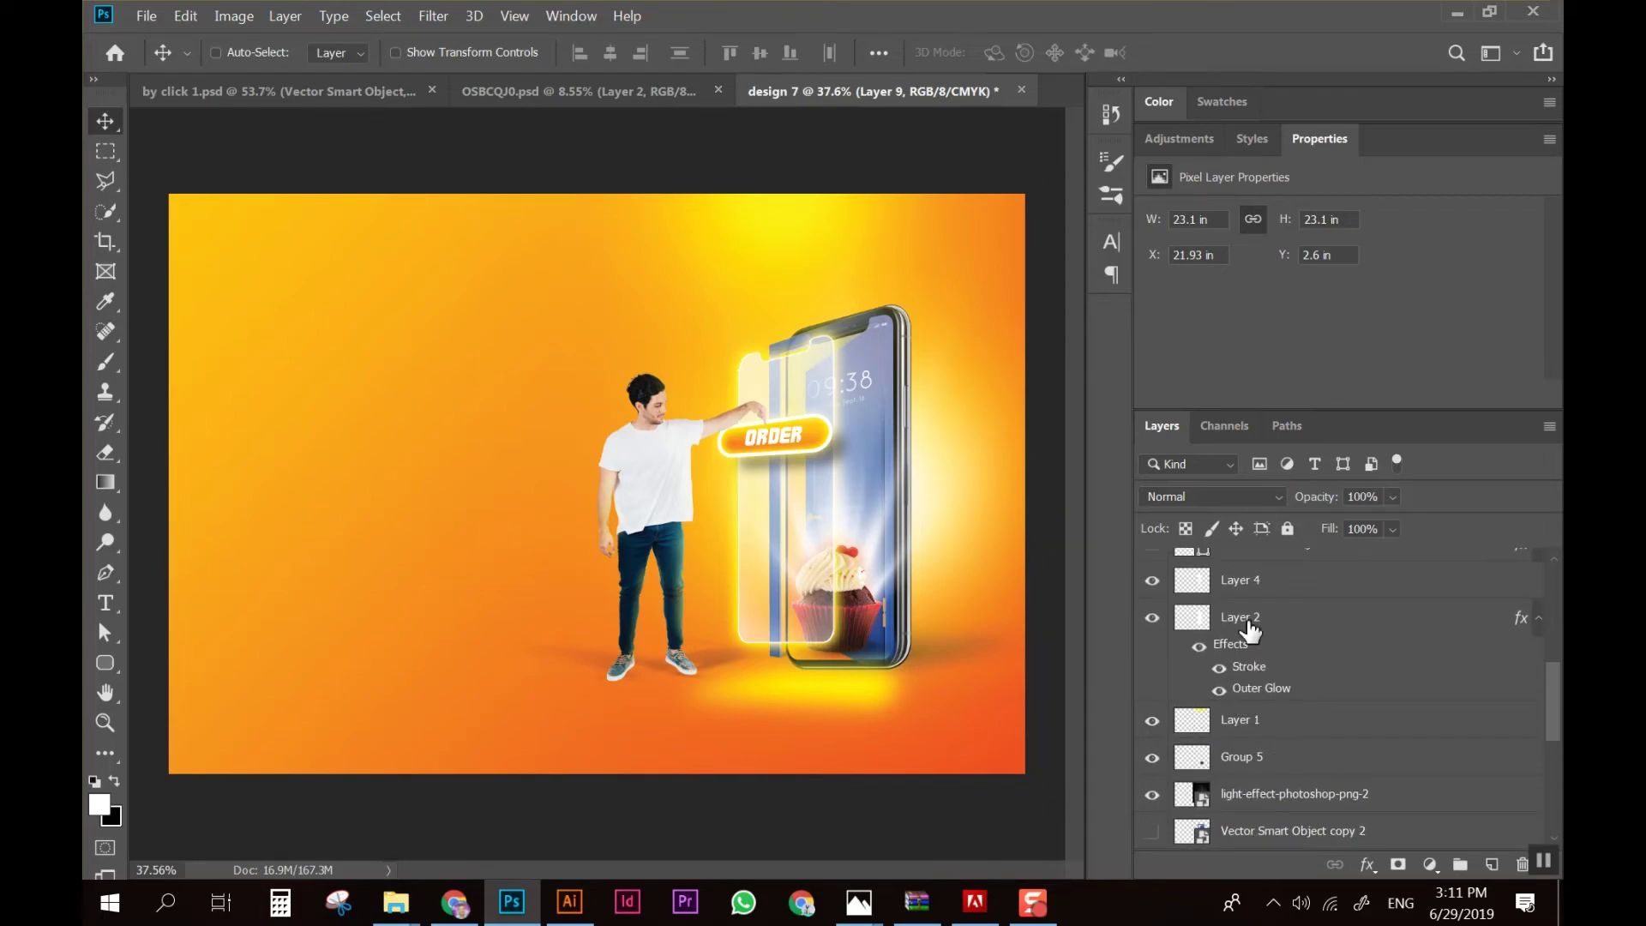
right_click(806, 679)
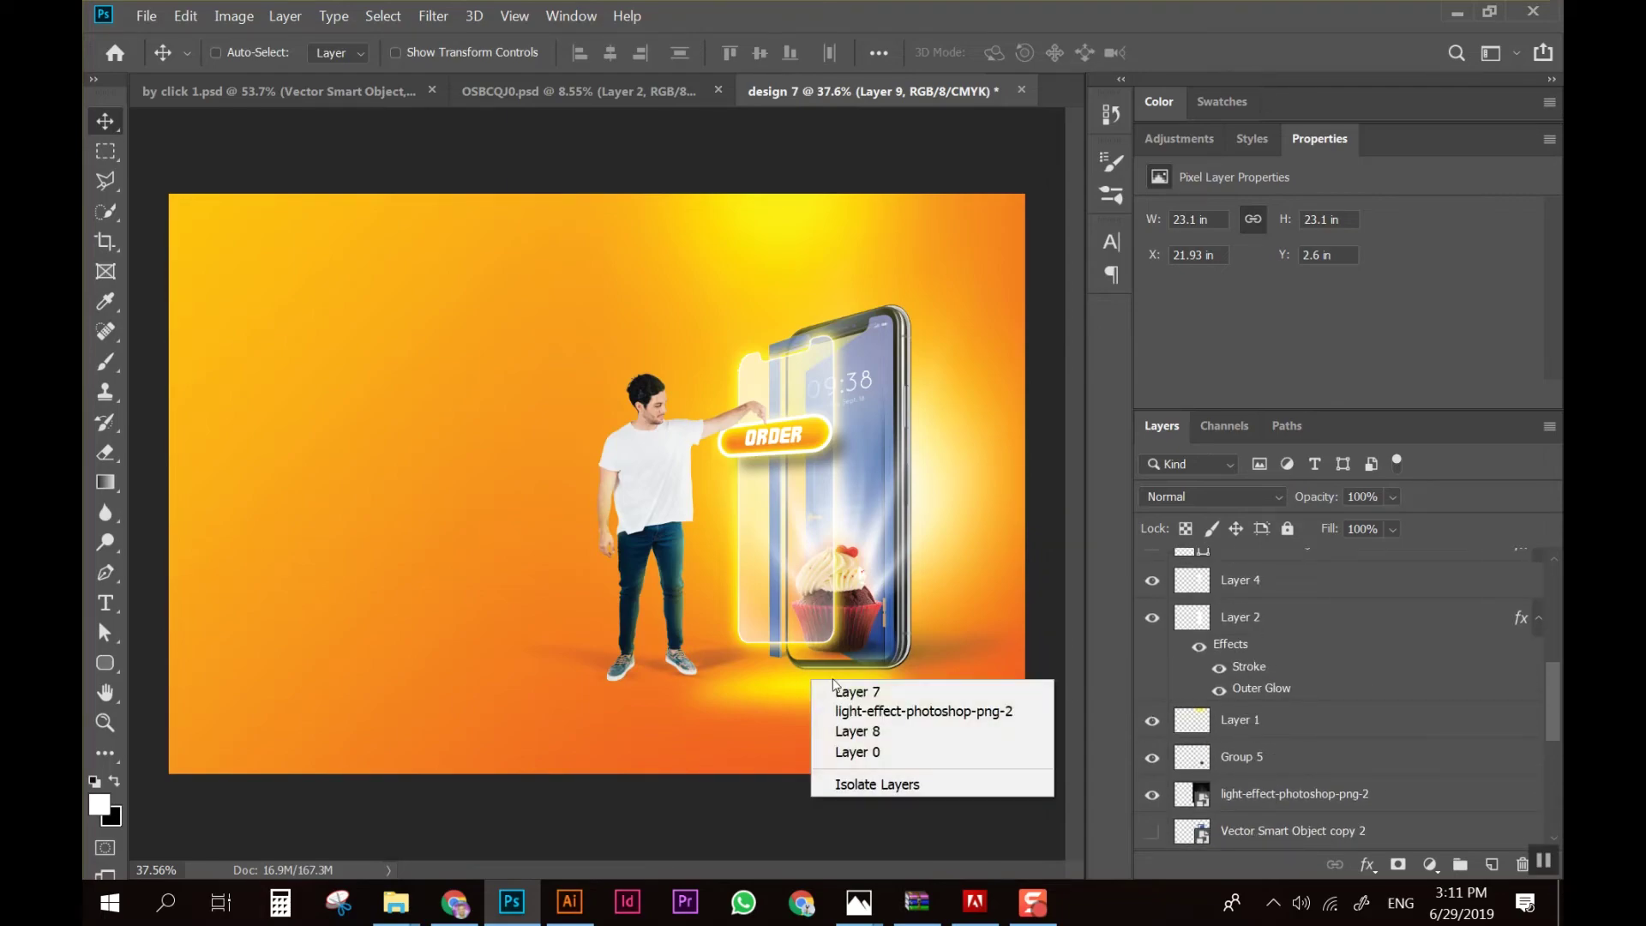
left_click(868, 693)
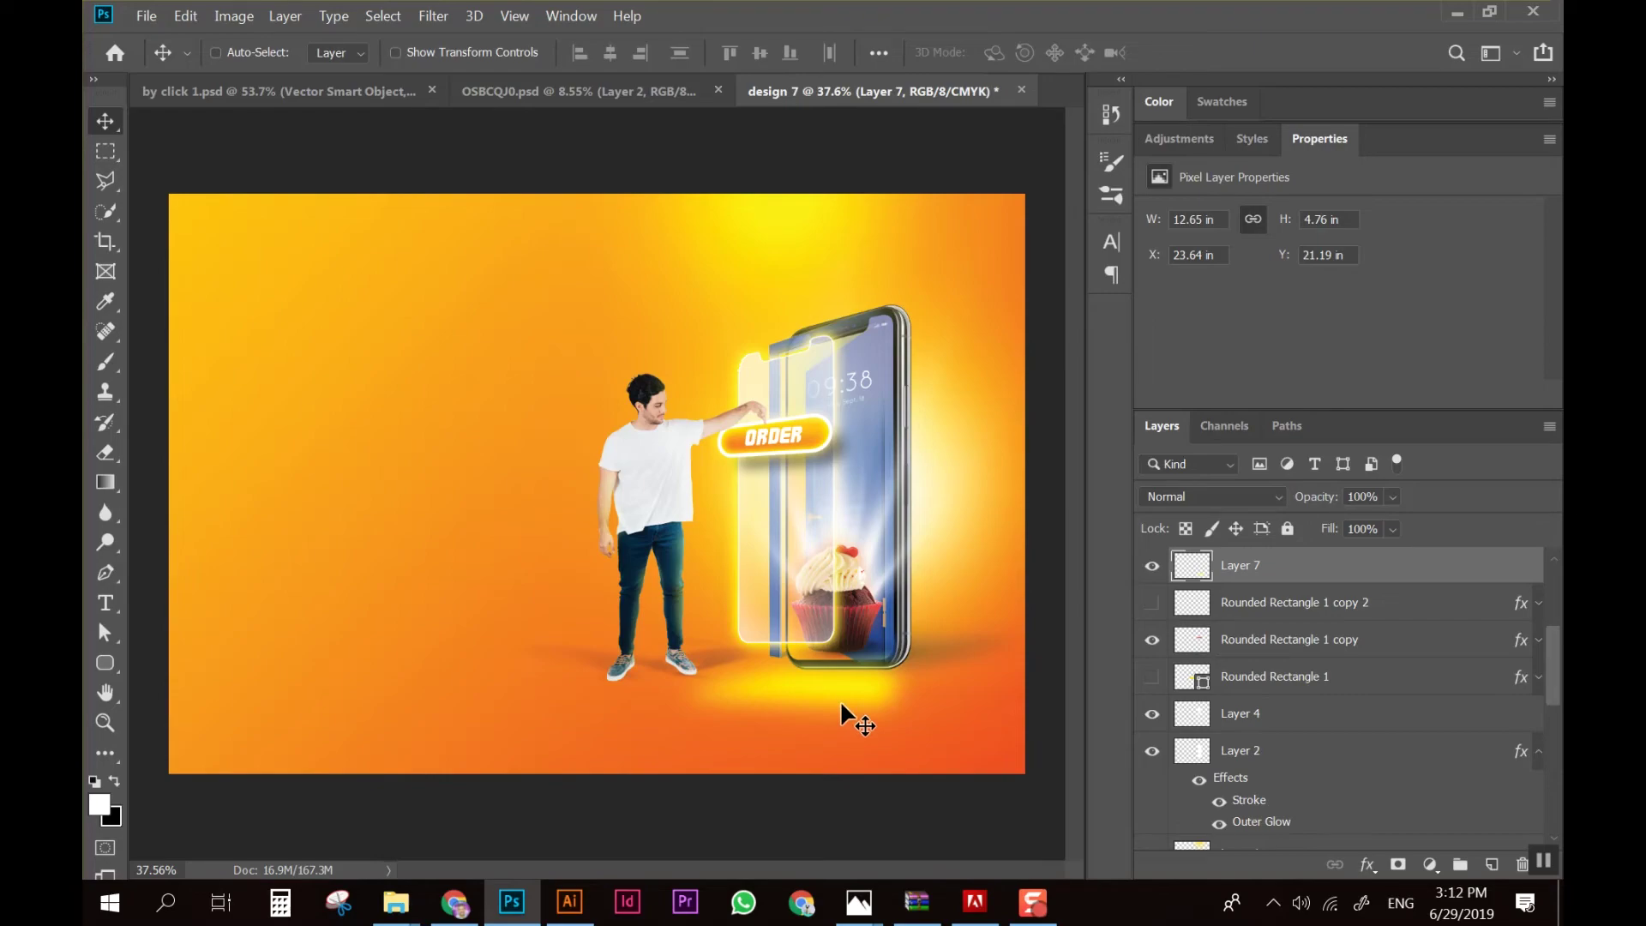
key("ctrl+j")
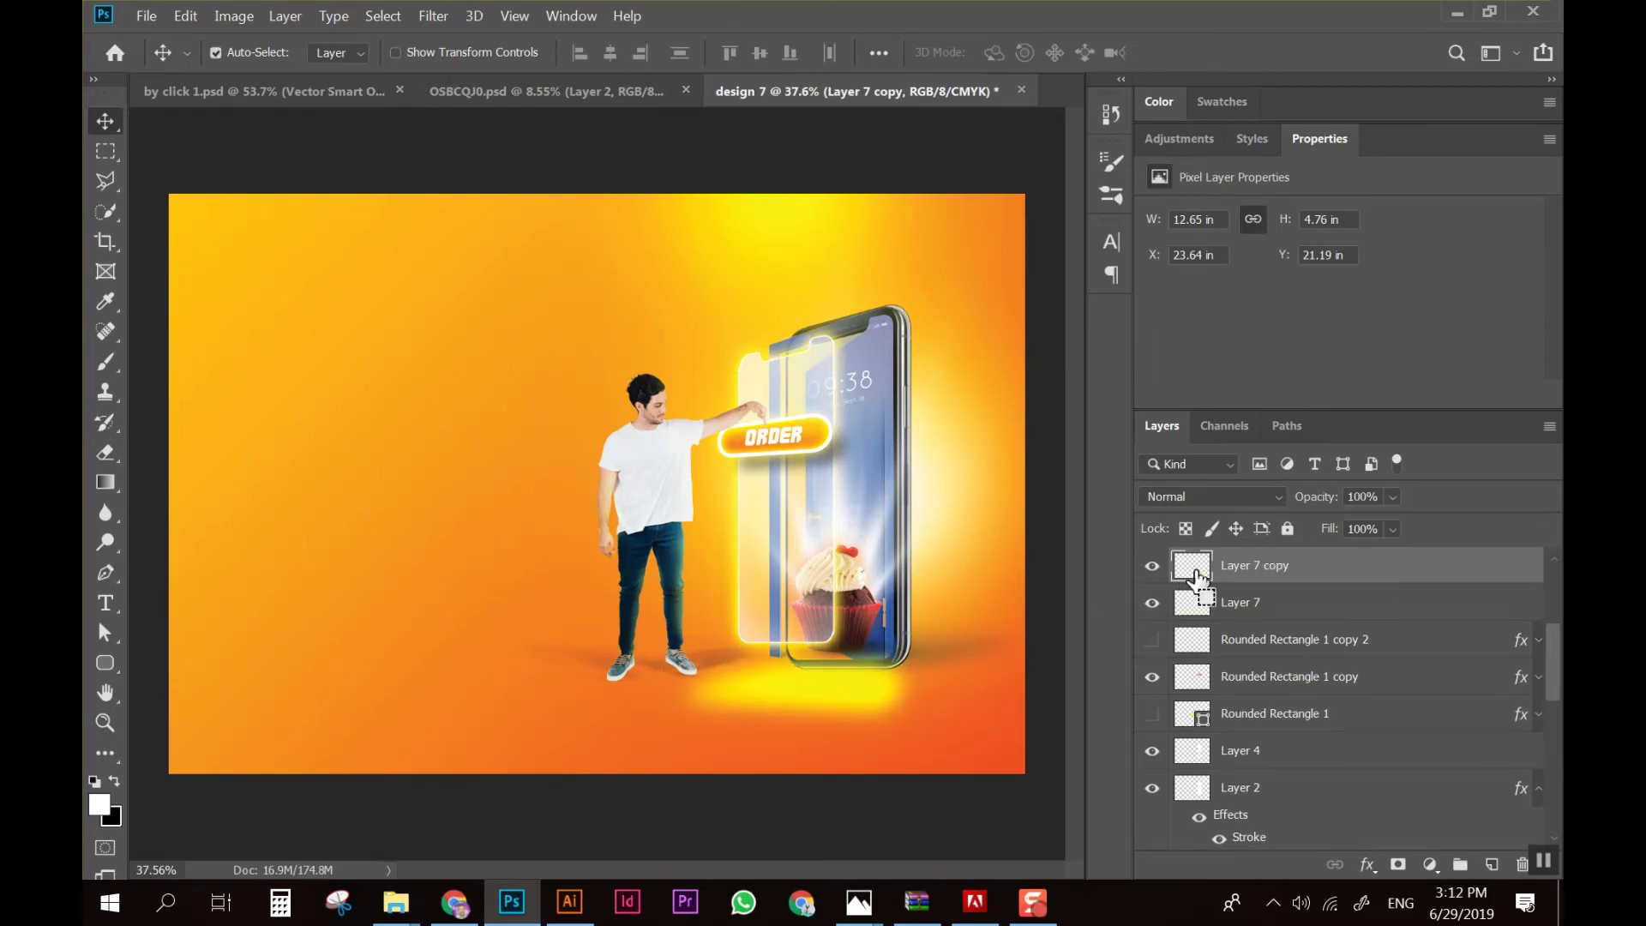
Brighten the copied glow with white and shrink it to about 62%
left_click(1194, 572, "ctrl")
key("b")
mouse_move(745, 686)
left_mouse_down()
mouse_move(883, 682)
mouse_move(755, 694)
mouse_move(858, 677)
left_mouse_up()
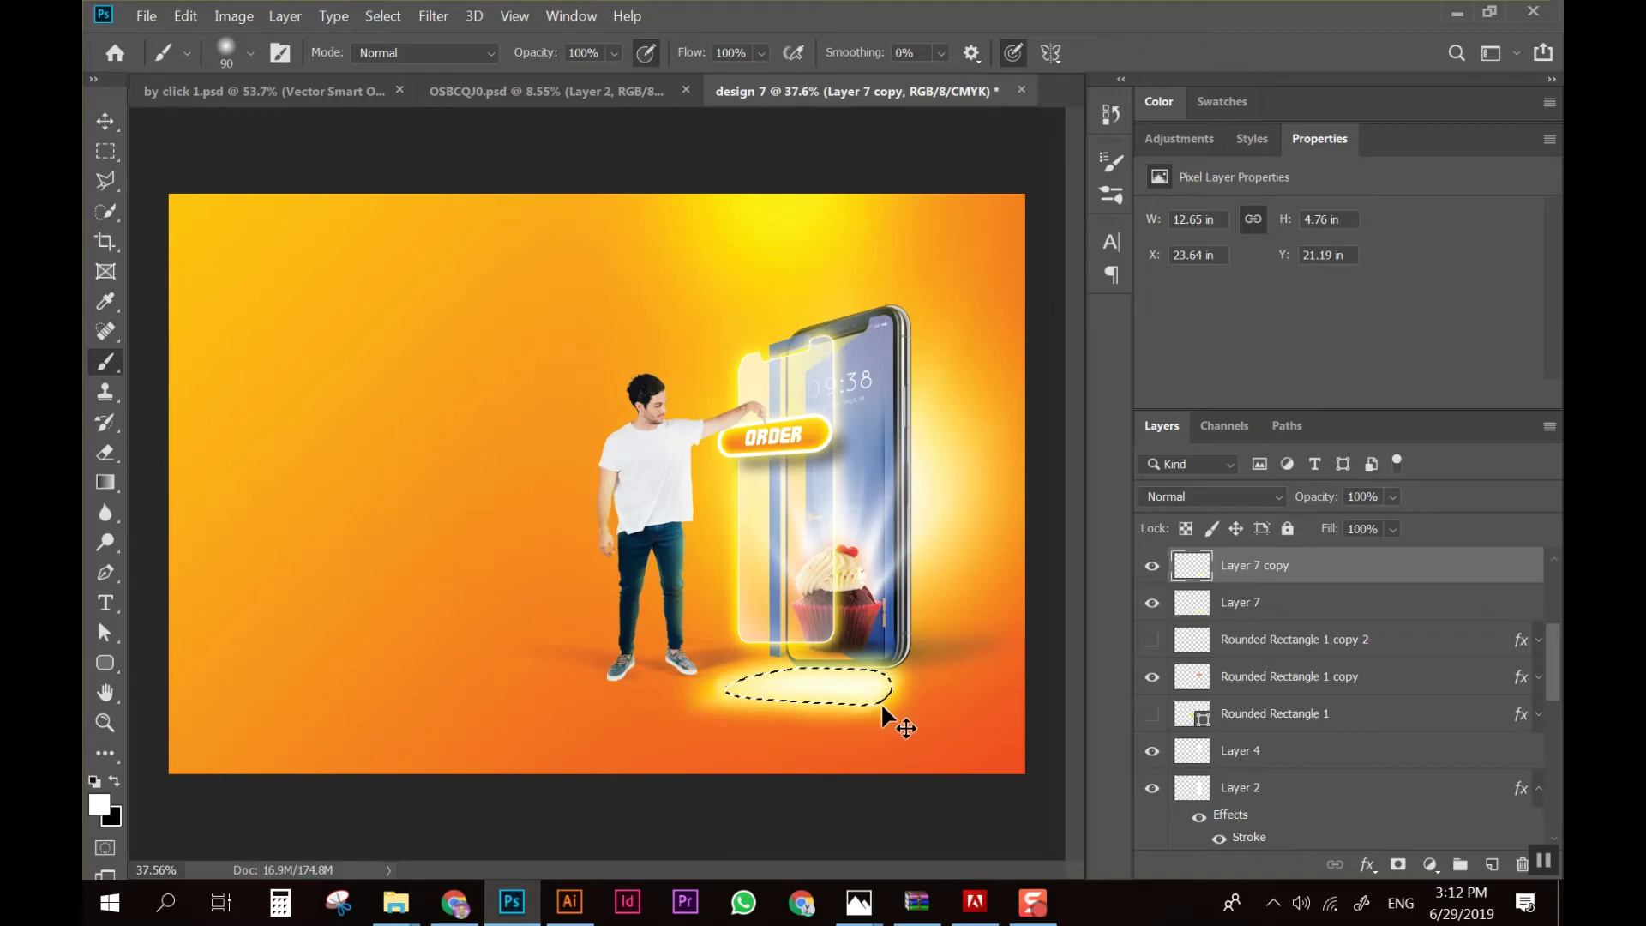
key("ctrl+t")
left_click_drag(924, 733, 872, 720)
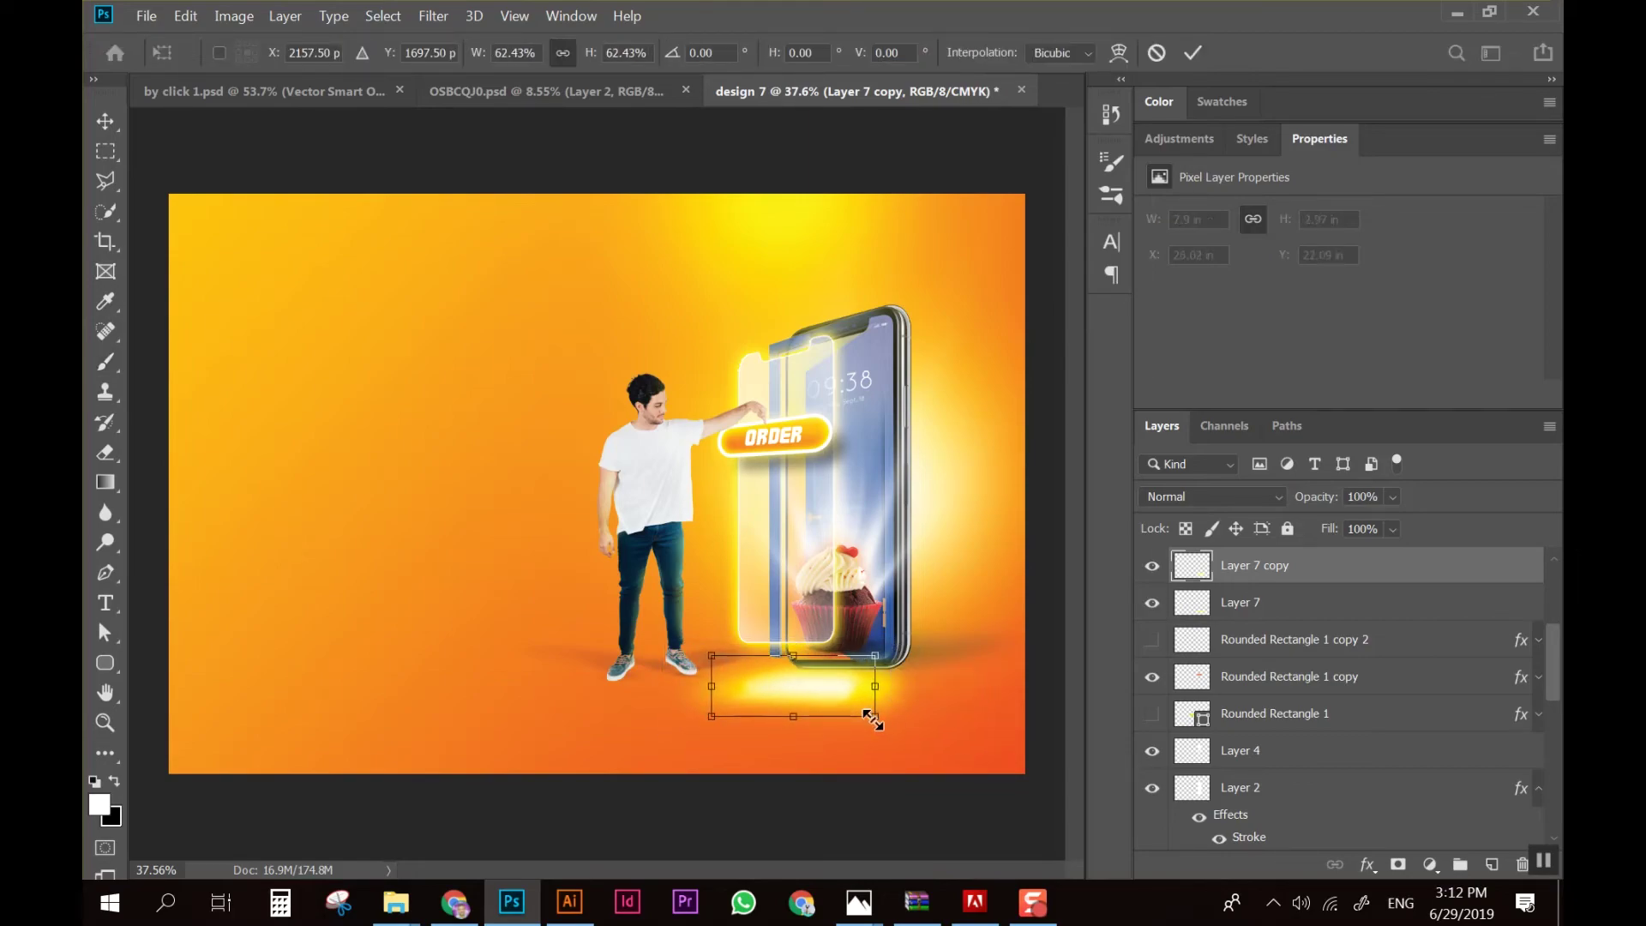
key("Return")
key("b")
scroll(920, 736, "down", 2)
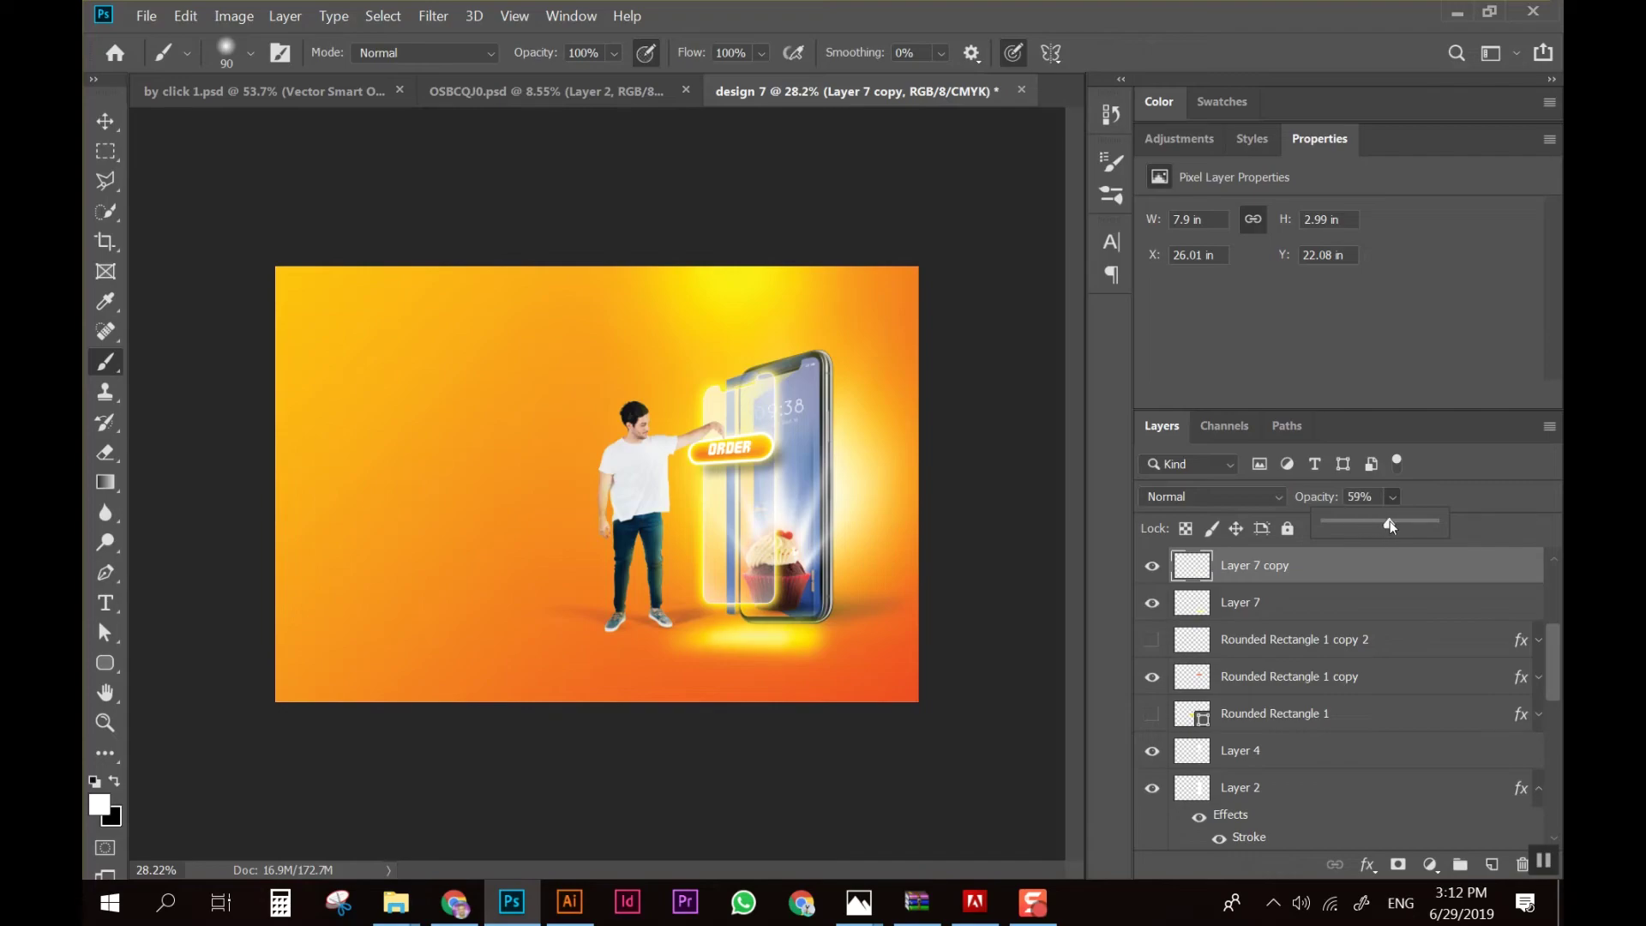
Adjust Layer 7's opacity and merge it with Layer 7 copy
left_click(1352, 607)
left_click_drag(1391, 518, 1392, 518)
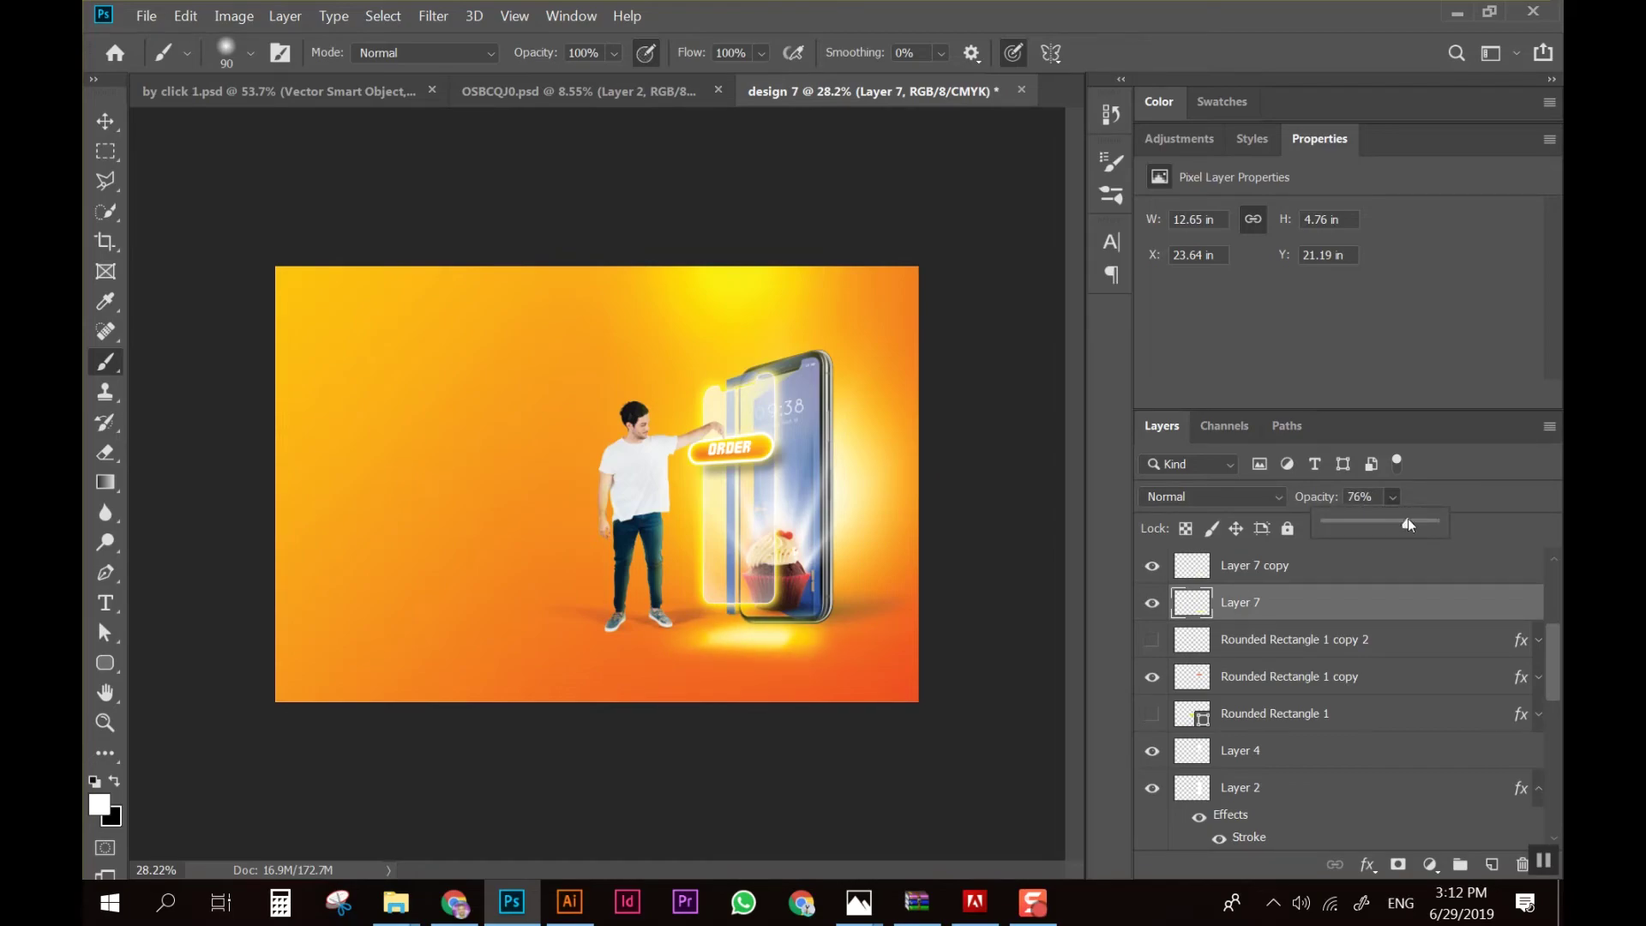
left_click(1311, 571)
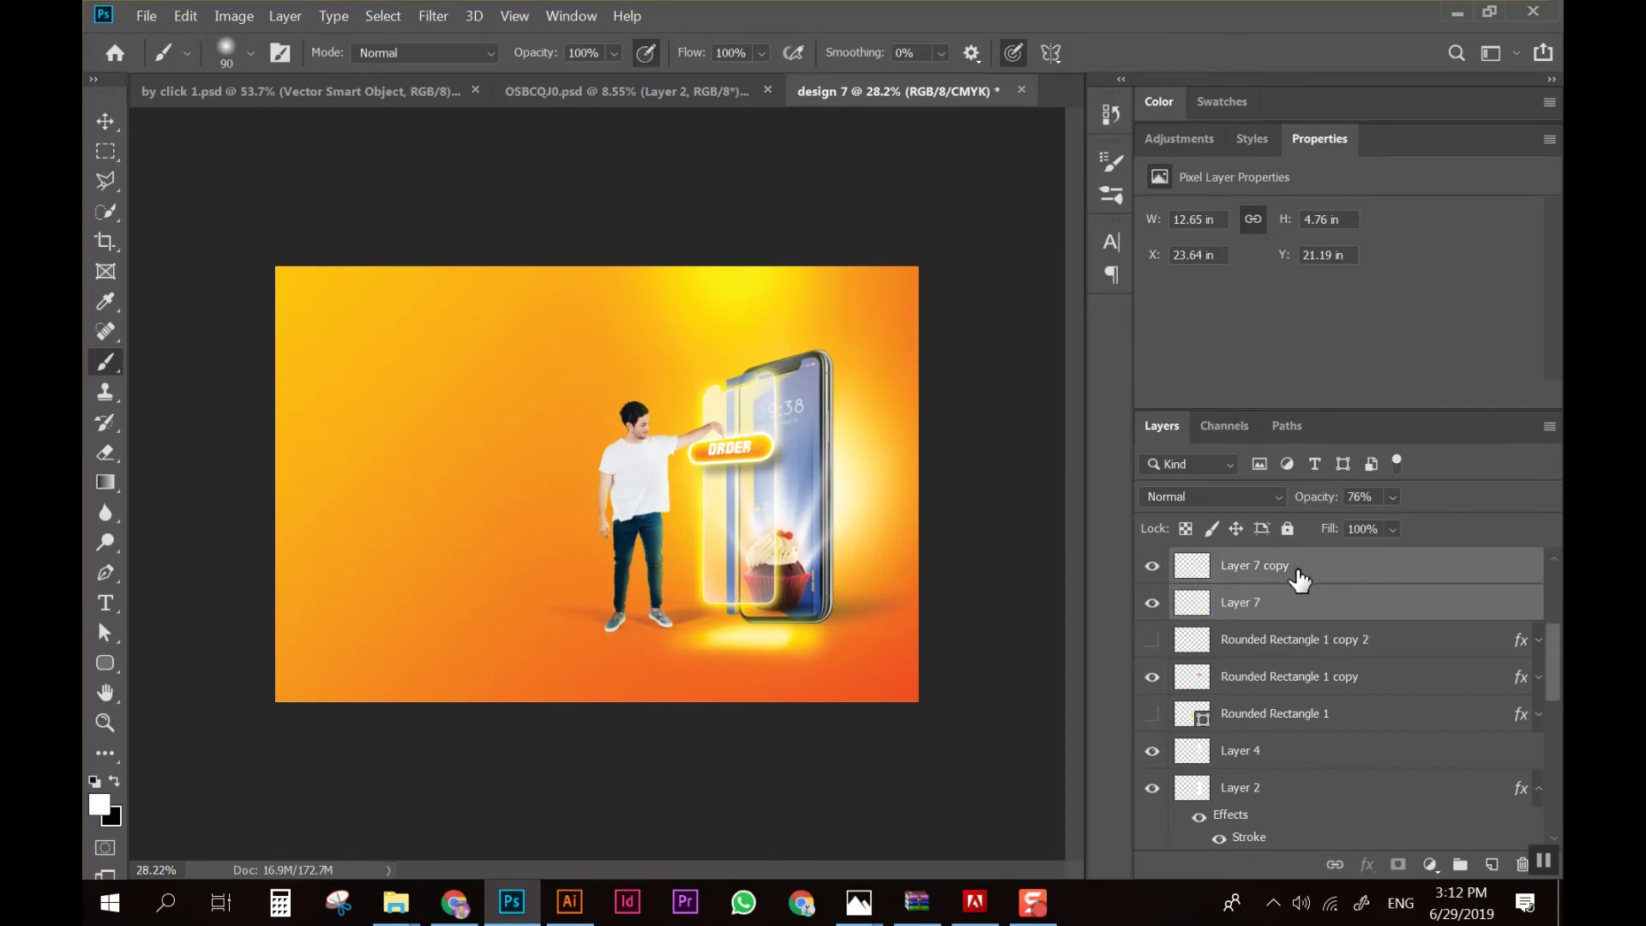
key("ctrl+e")
Warp the merged glow so it curves under the phone
key("ctrl+t")
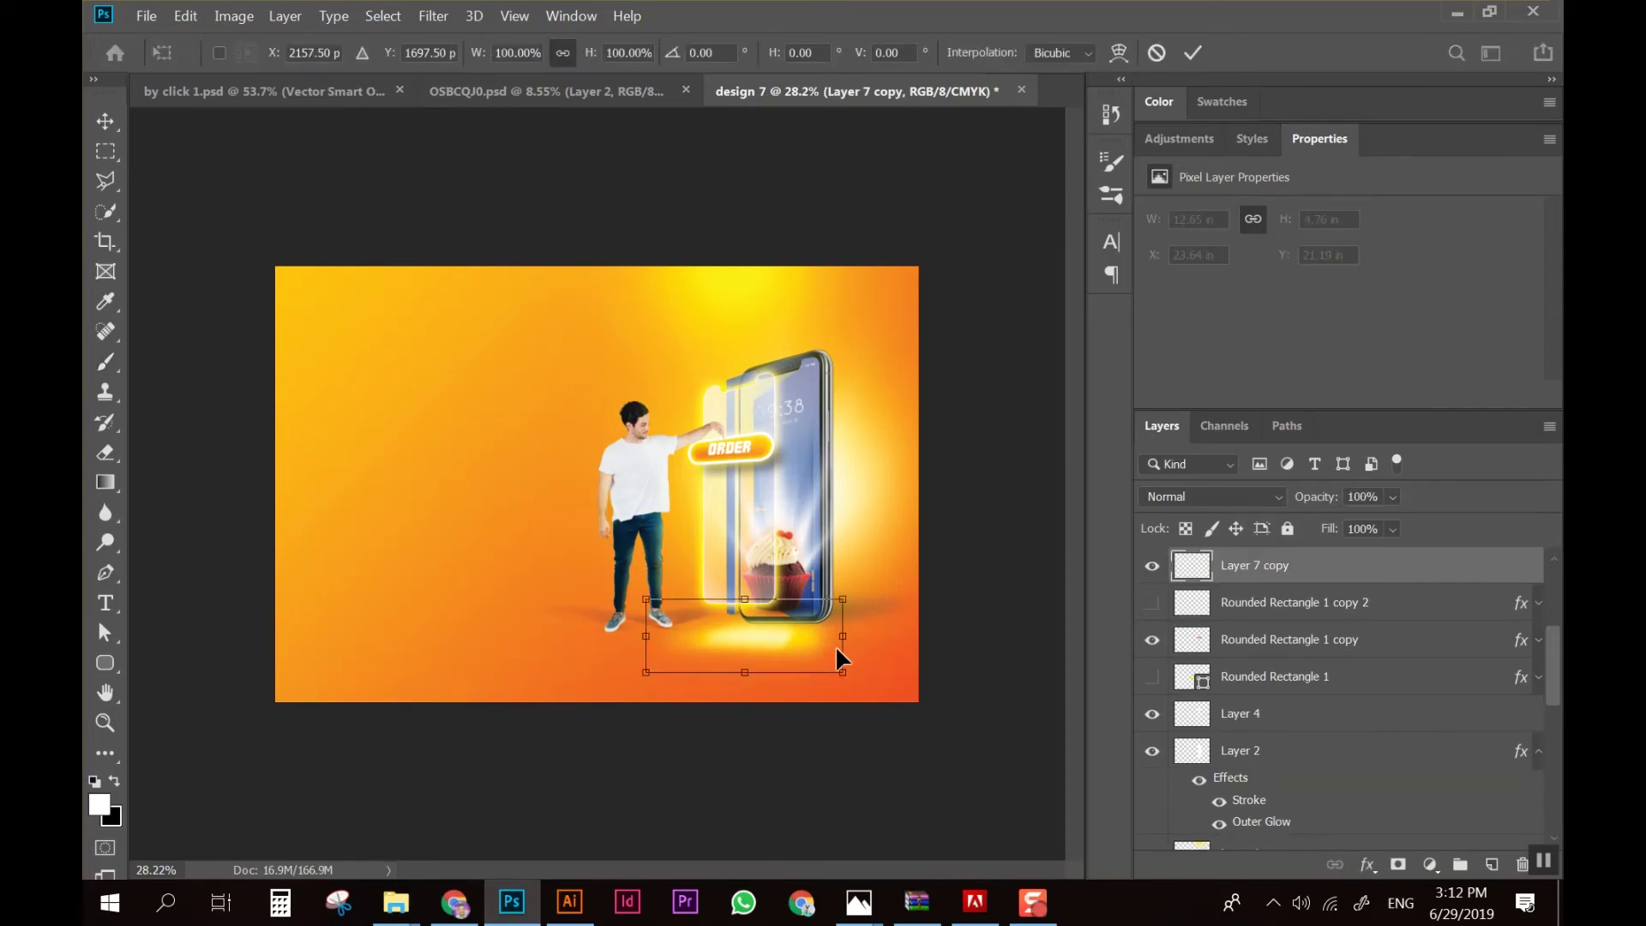
left_click(1118, 53)
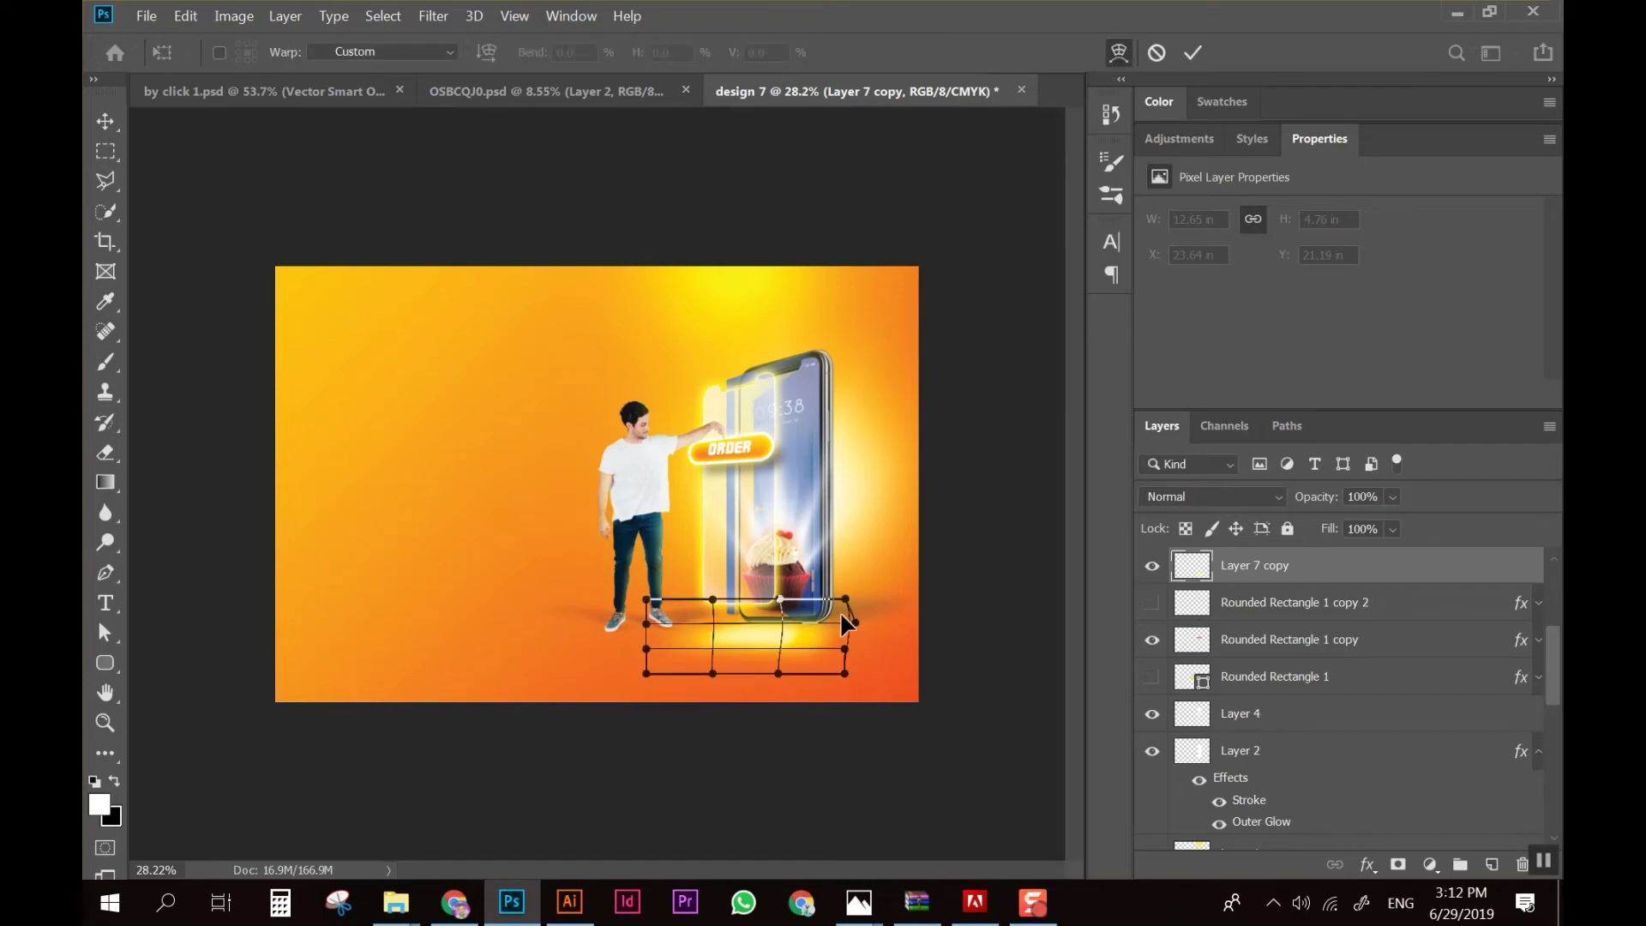
mouse_move(840, 610)
left_mouse_down()
mouse_move(794, 638)
mouse_move(743, 649)
mouse_move(780, 616)
mouse_move(703, 644)
mouse_move(836, 646)
mouse_move(814, 662)
left_mouse_up()
key("Return")
key("b")
Stack Layer 7 copy below the Vector Smart Object and nudge it into place
key("v")
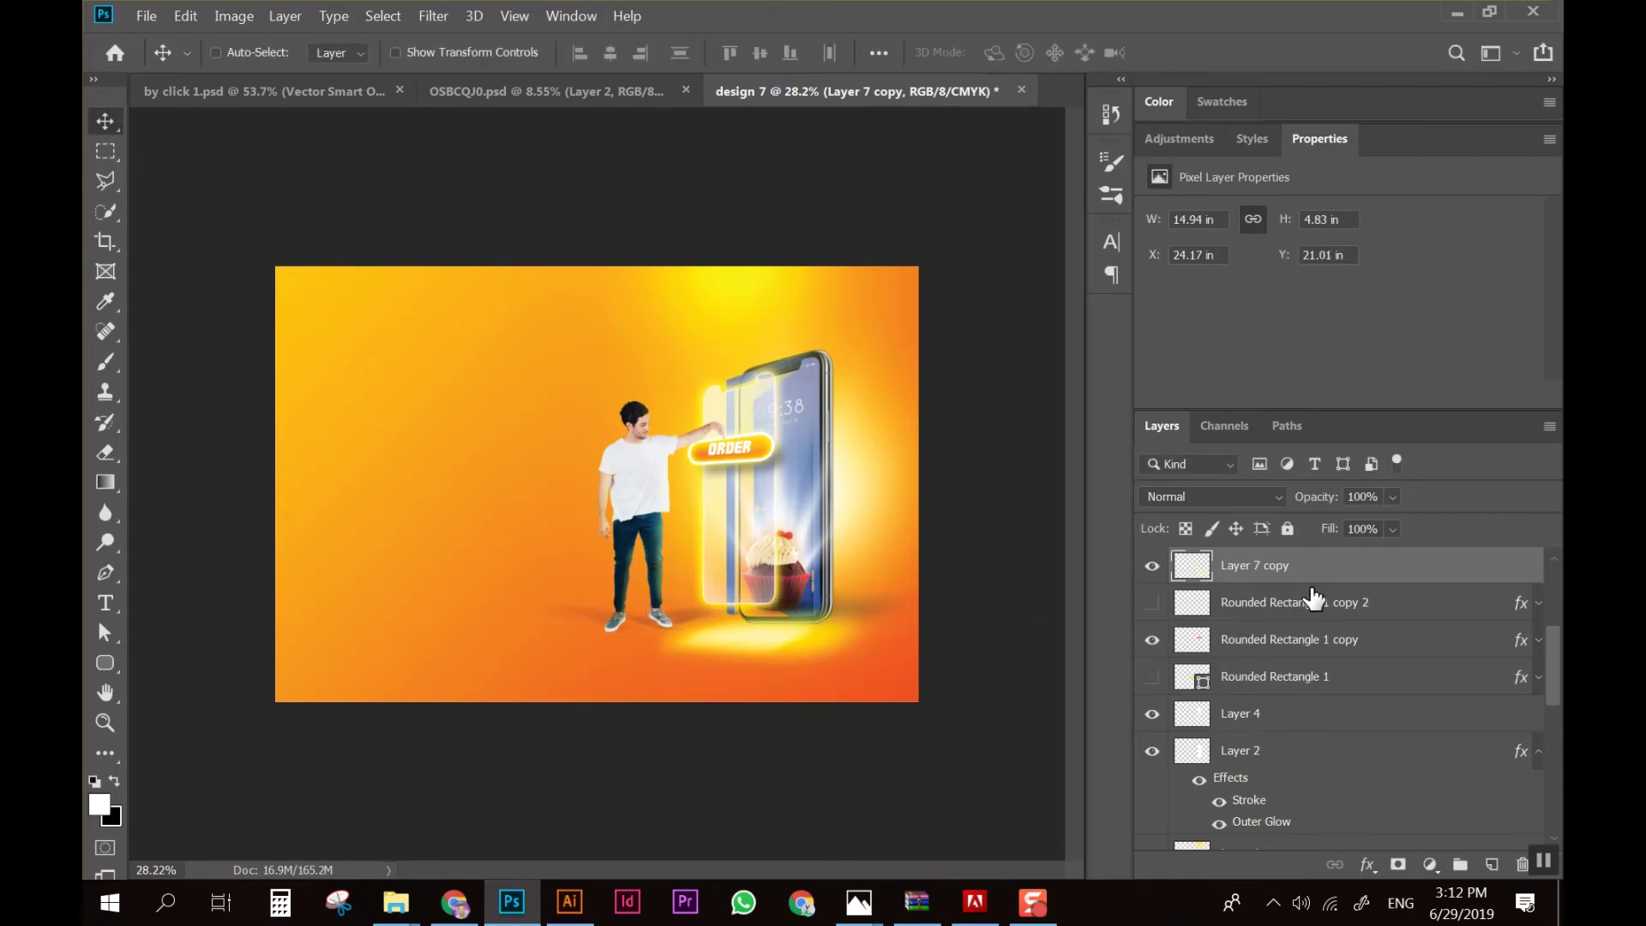
left_click_drag(1312, 598, 1279, 919)
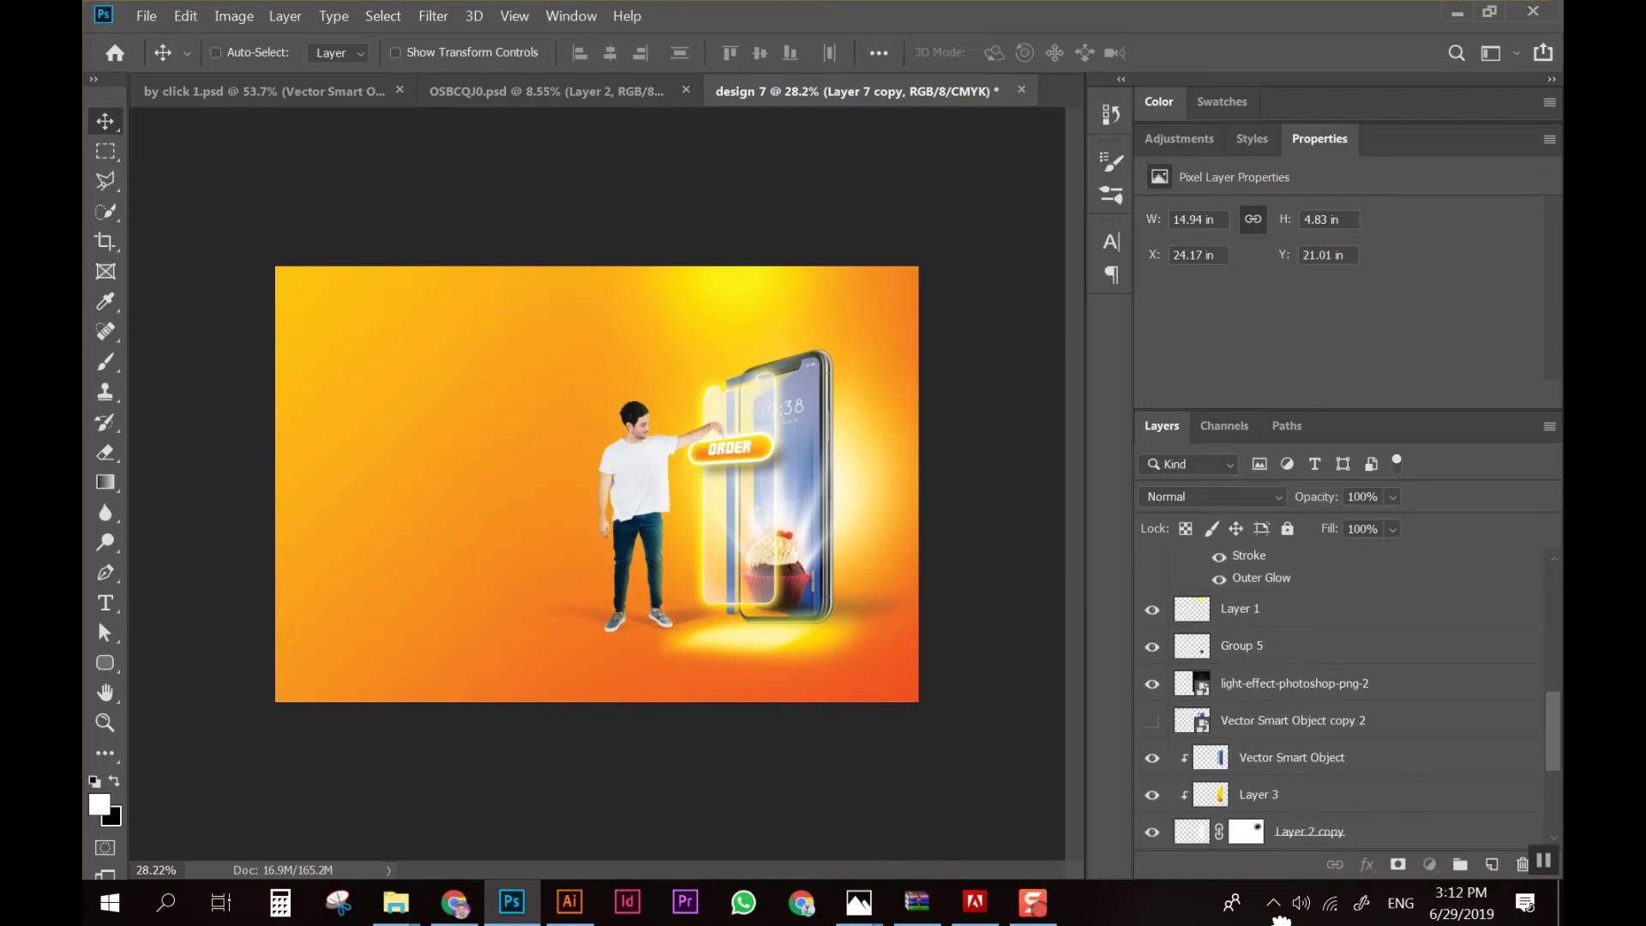
left_click_drag(1280, 919, 1249, 658)
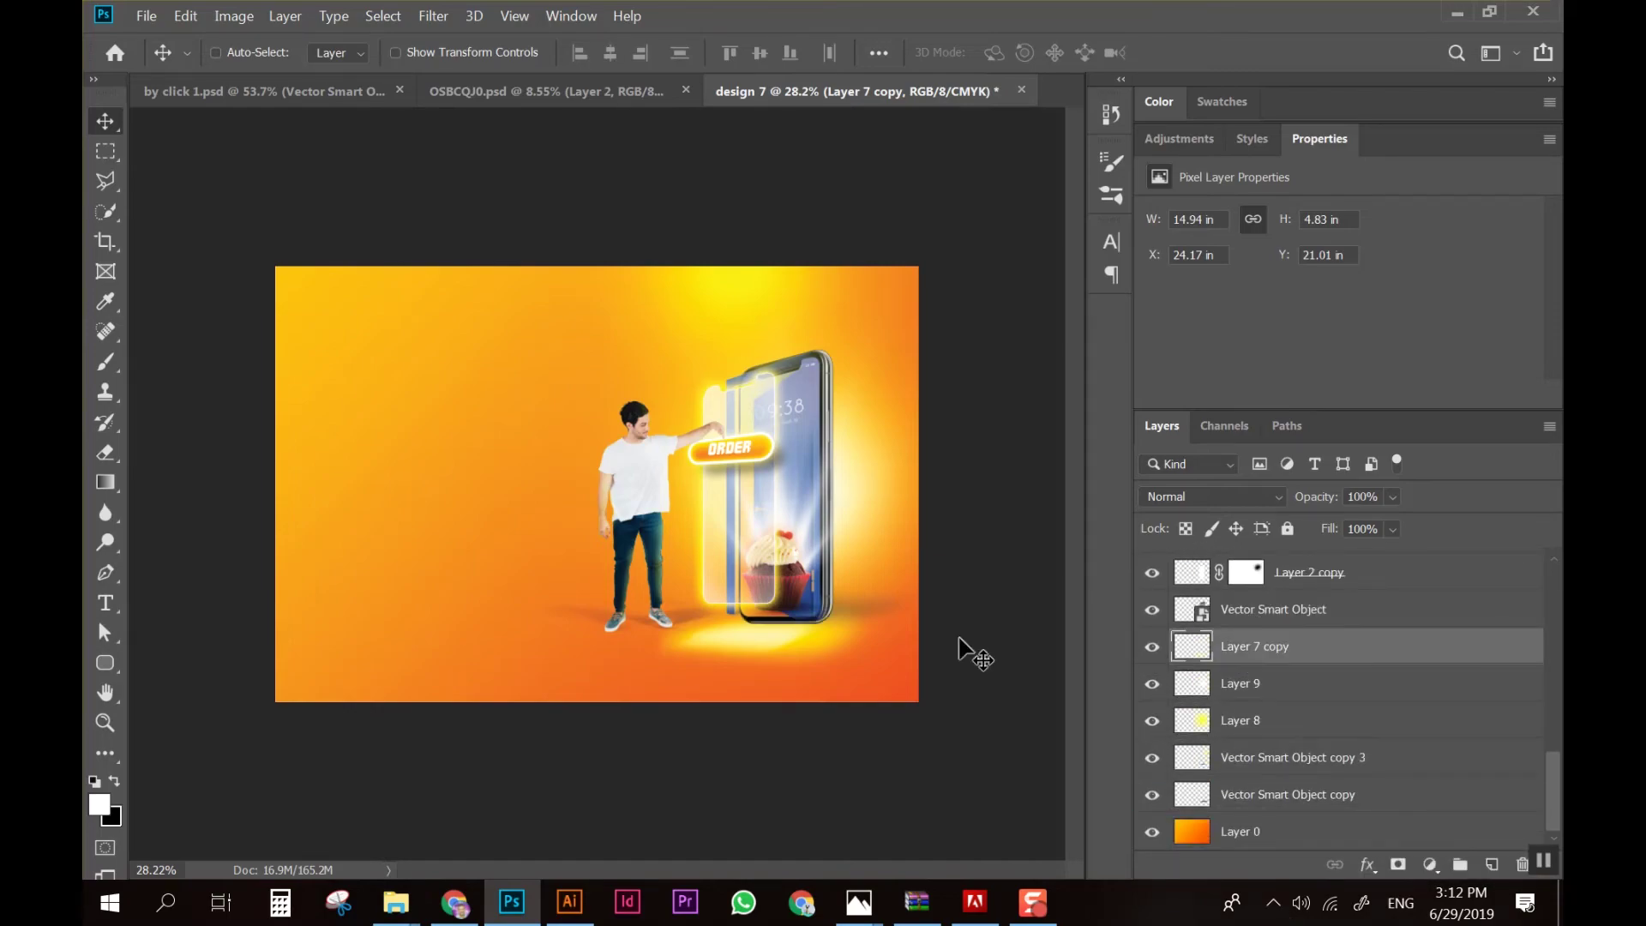
left_click_drag(958, 639, 911, 670)
scroll(910, 674, "down", 2)
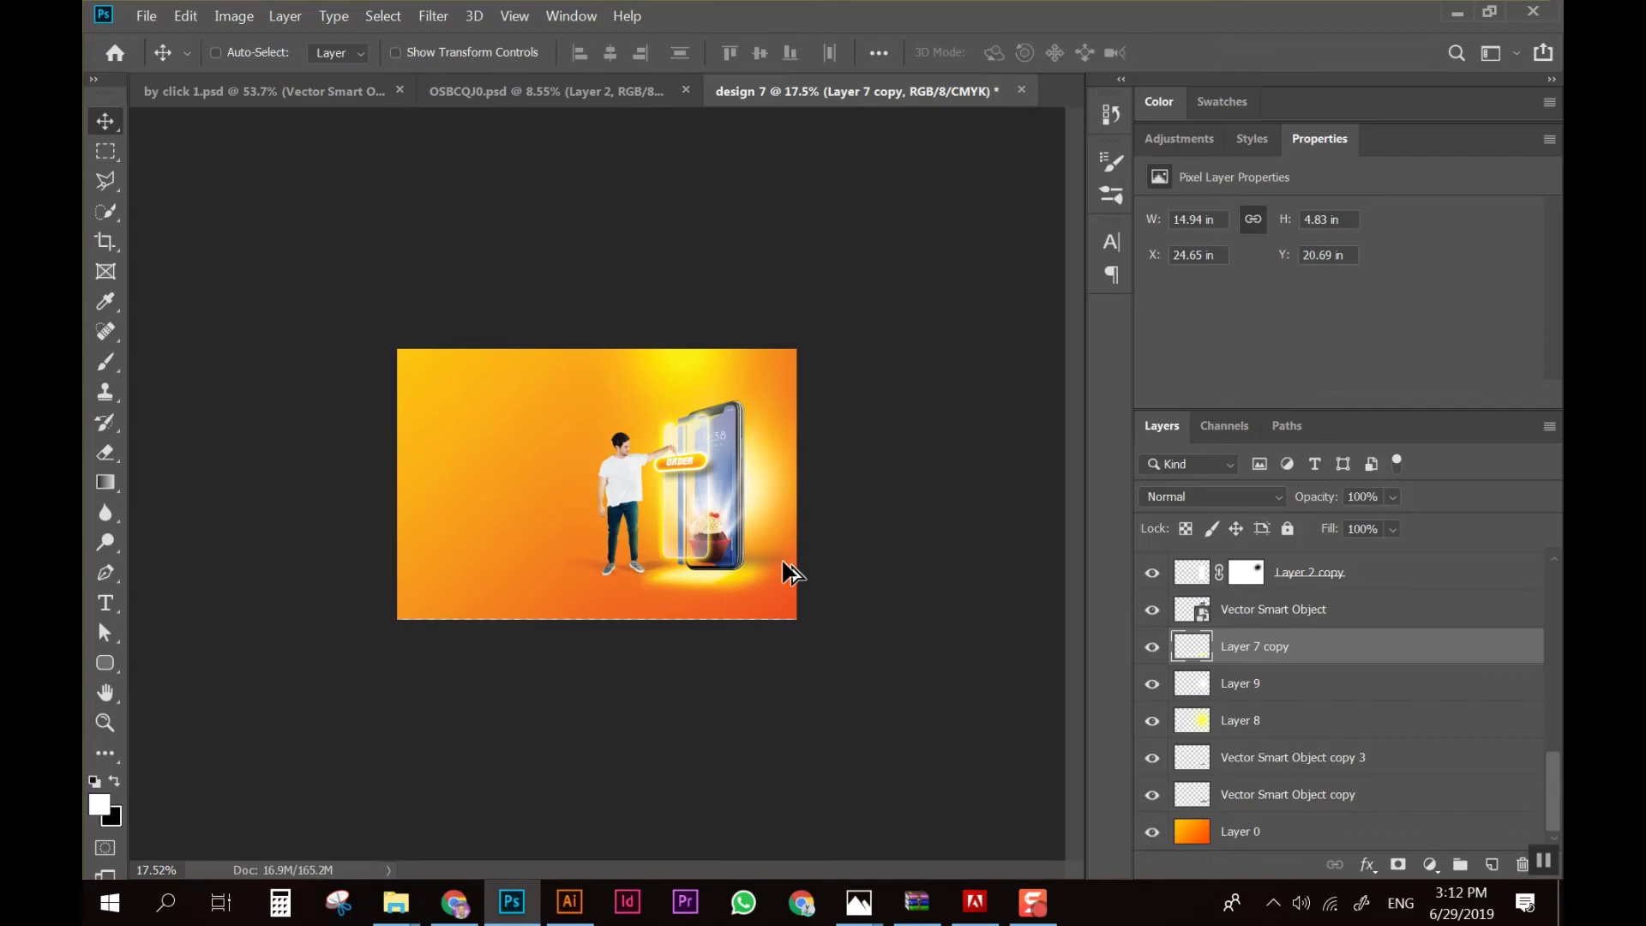
scroll(775, 605, "up", 3)
left_click_drag(860, 681, 862, 682)
scroll(894, 636, "up", 2)
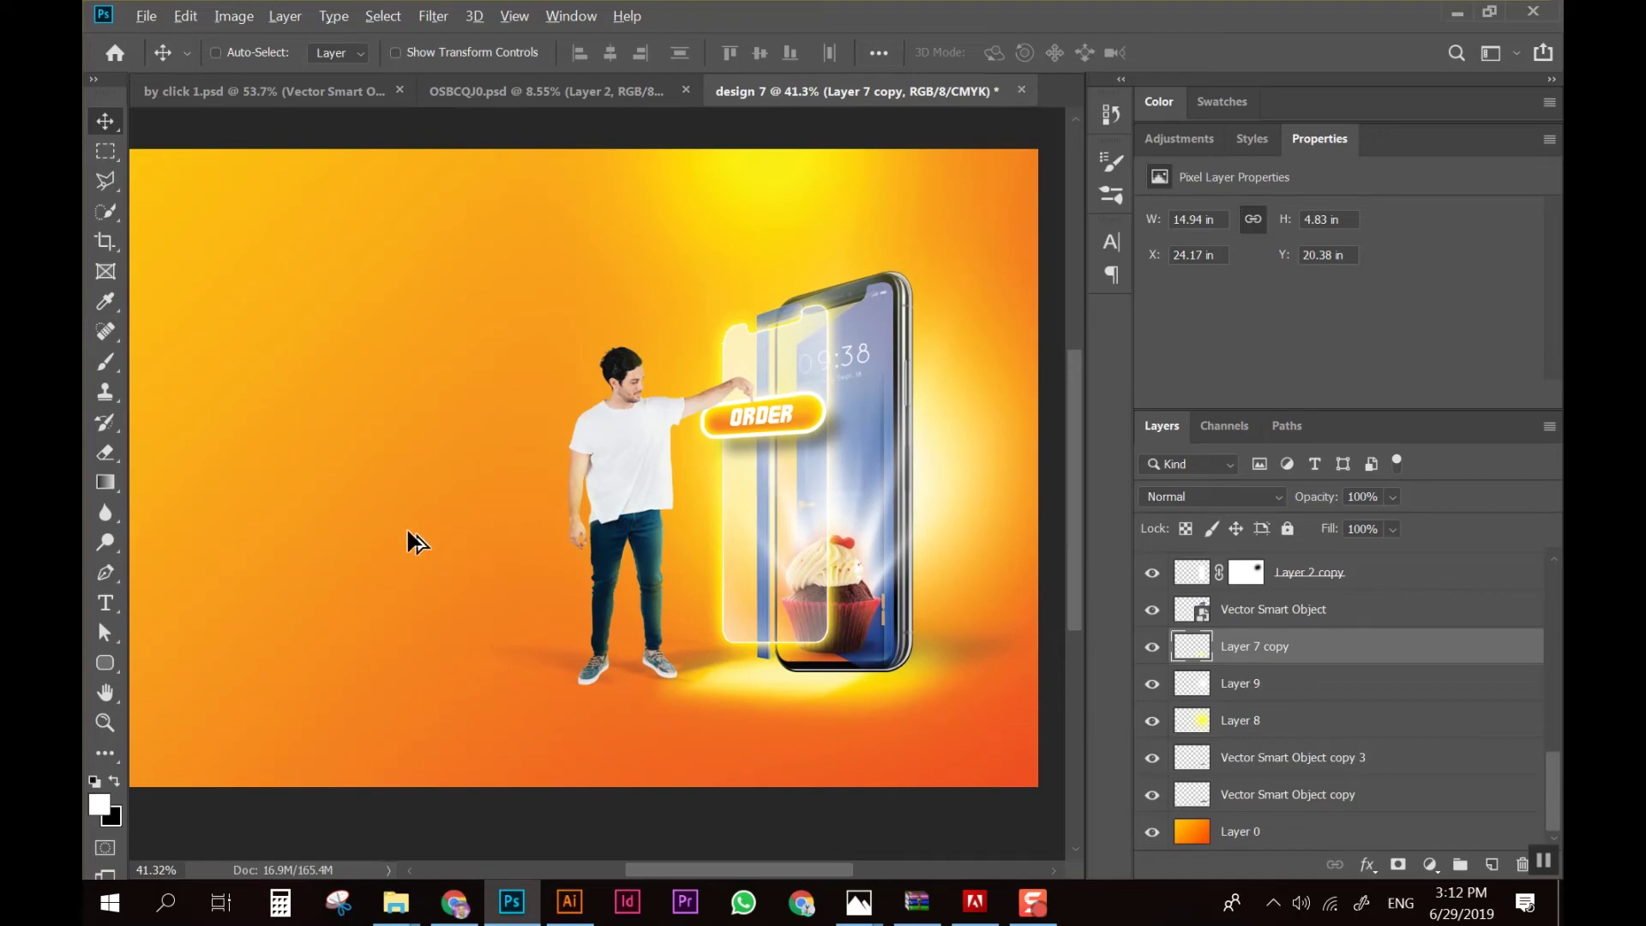
scroll(406, 527, "down", 1)
scroll(492, 557, "up", 1)
scroll(495, 557, "down", 1)
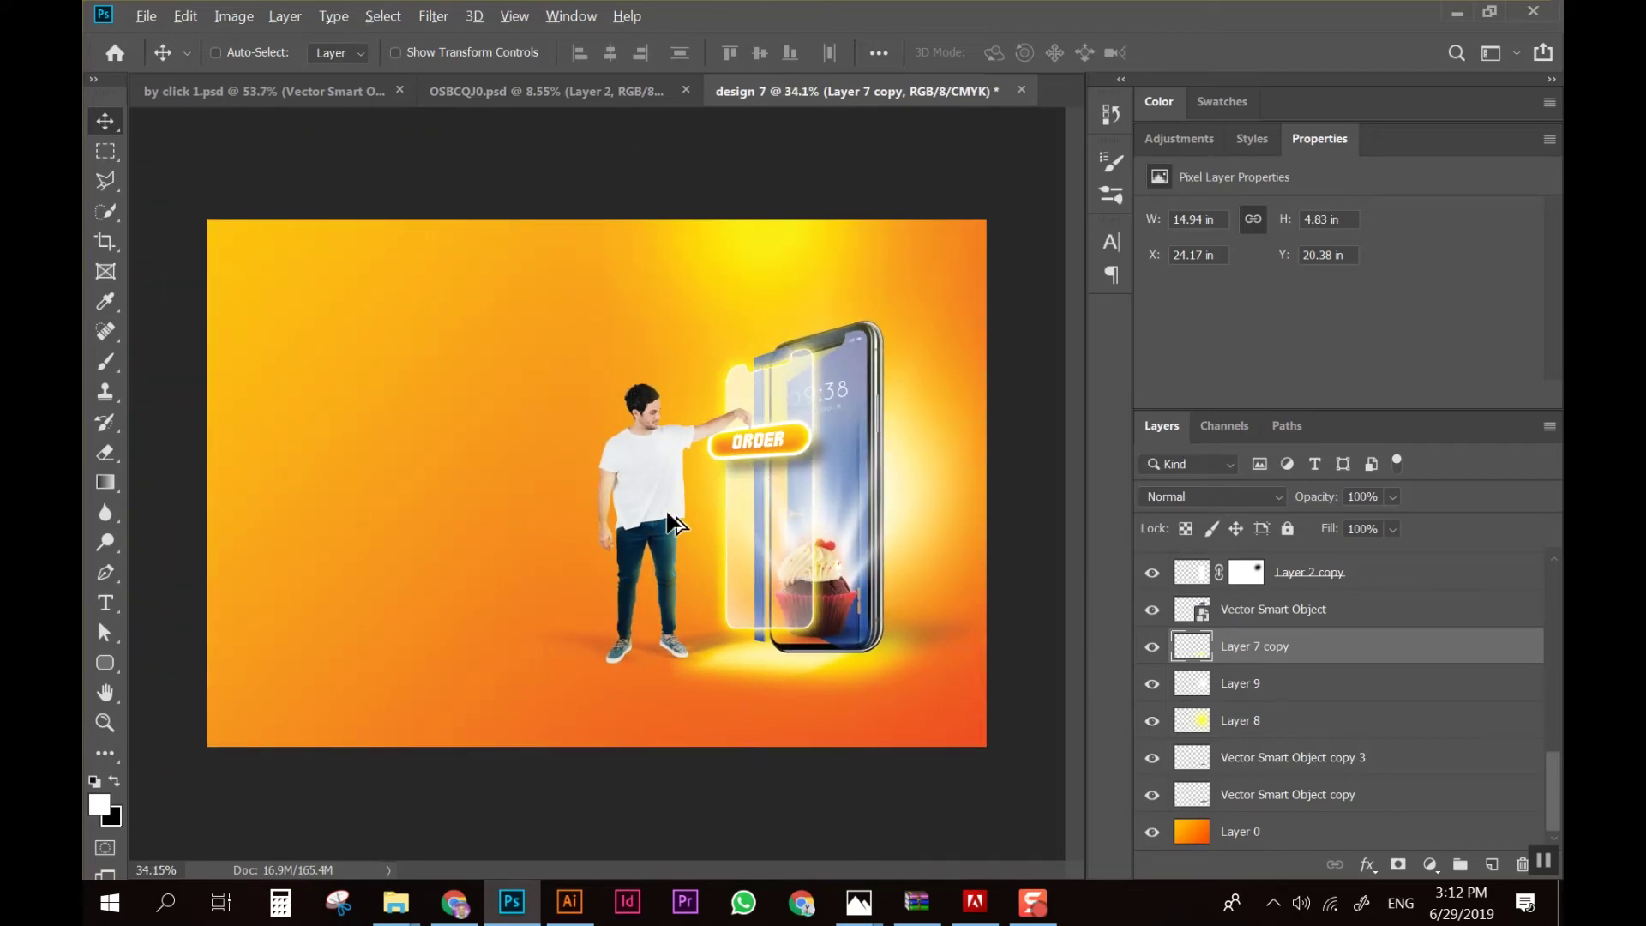
scroll(677, 523, "up", 1)
scroll(677, 523, "down", 2)
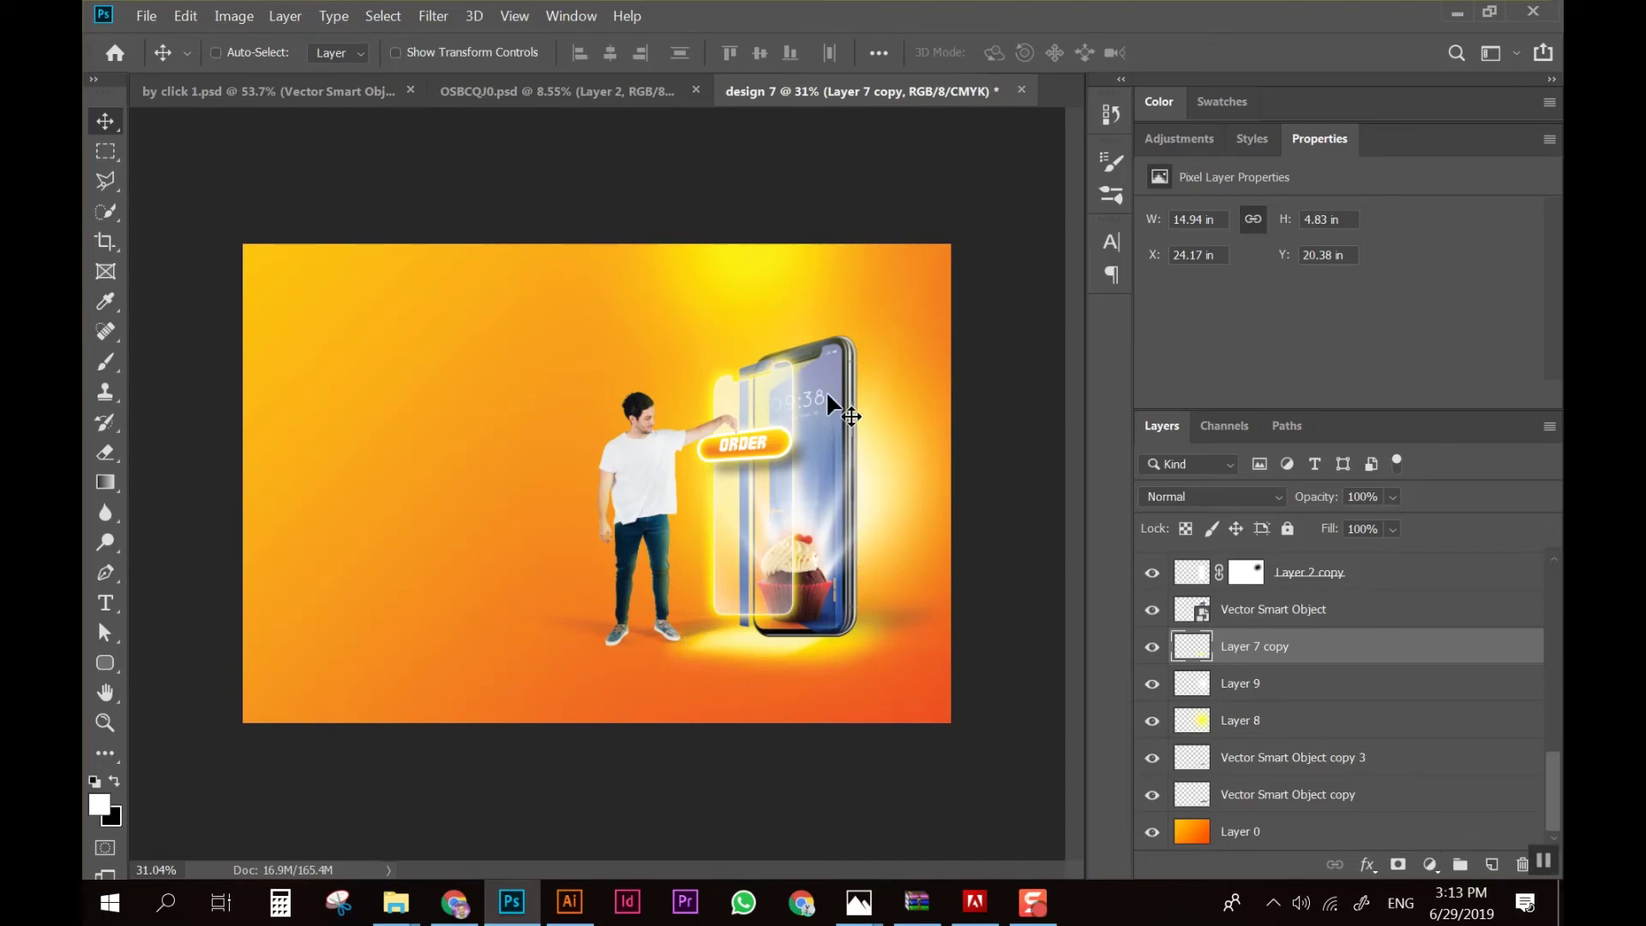
Bring the lamp layer, Layer 4 copy 2, from OSBCQJ0.psd into design 7
left_click(574, 90)
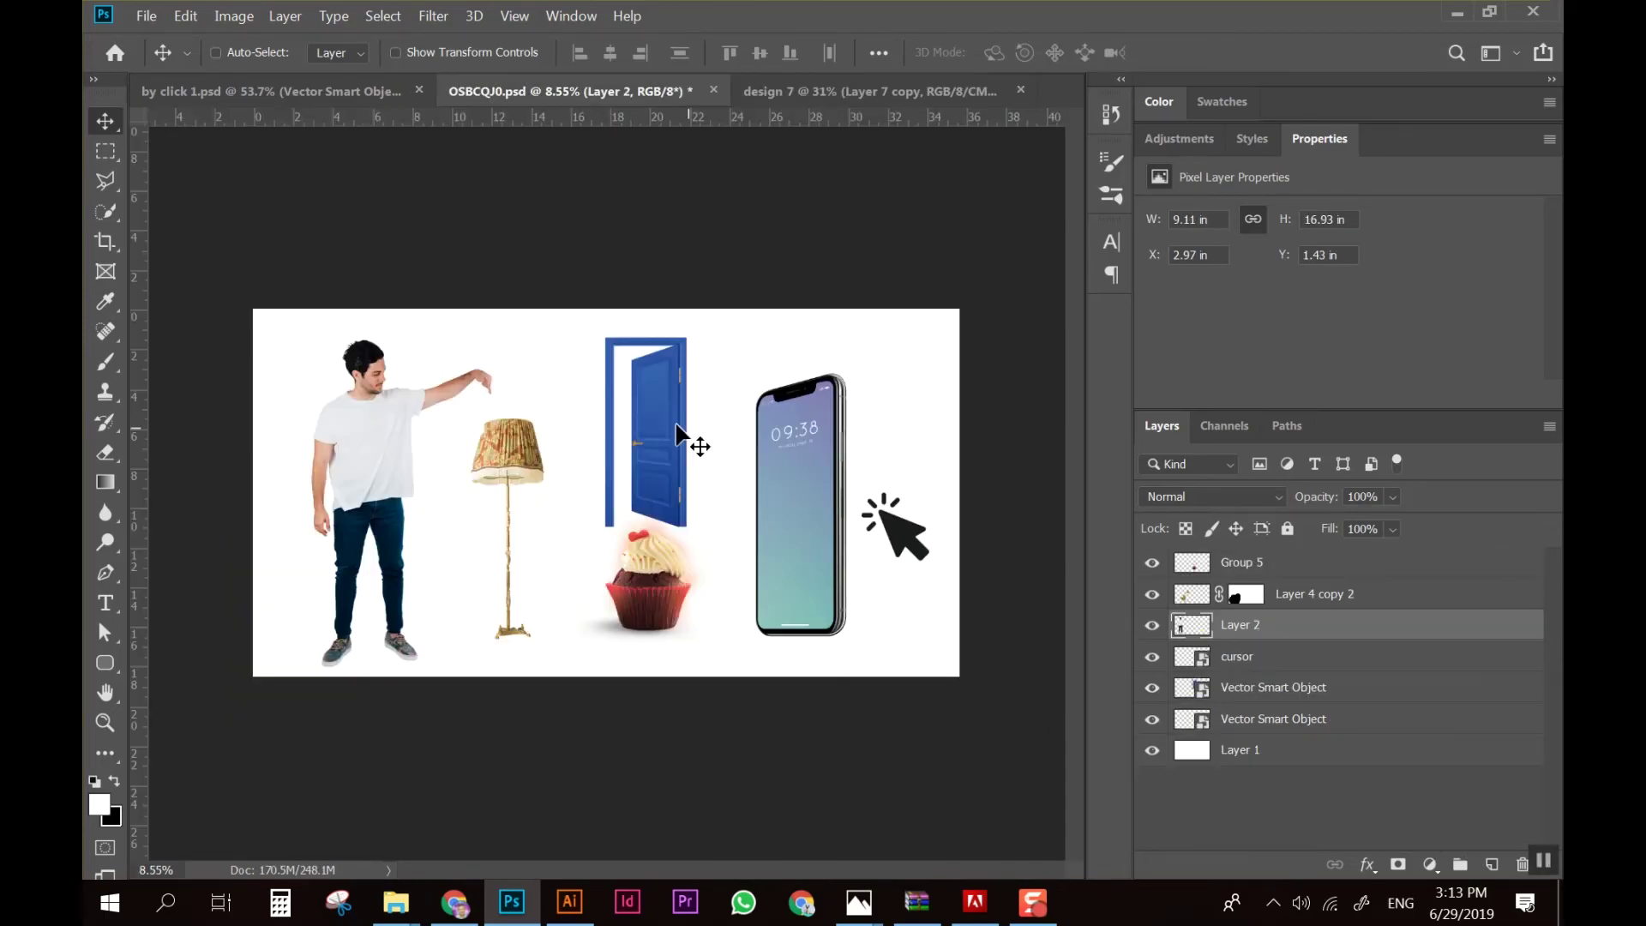
right_click(518, 470)
left_click(557, 476)
mouse_move(532, 558)
left_mouse_down()
mouse_move(830, 103)
mouse_move(905, 575)
left_mouse_up()
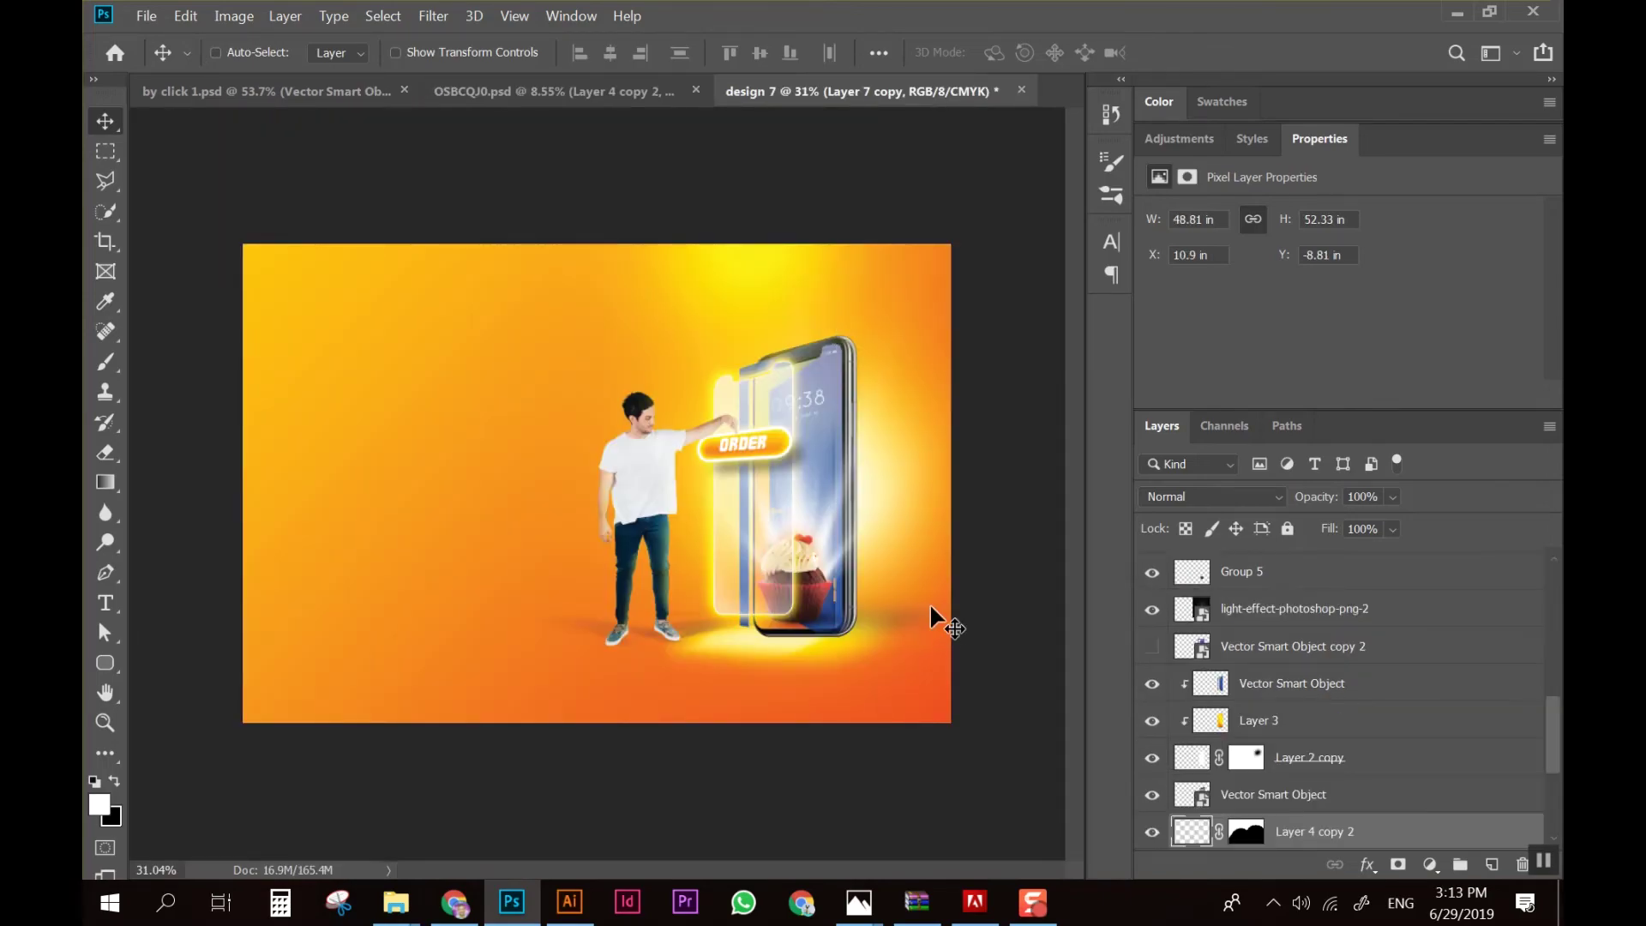
left_click_drag(961, 510, 866, 543)
Scale the lamp down to about 30% beside the phone
key("ctrl+t")
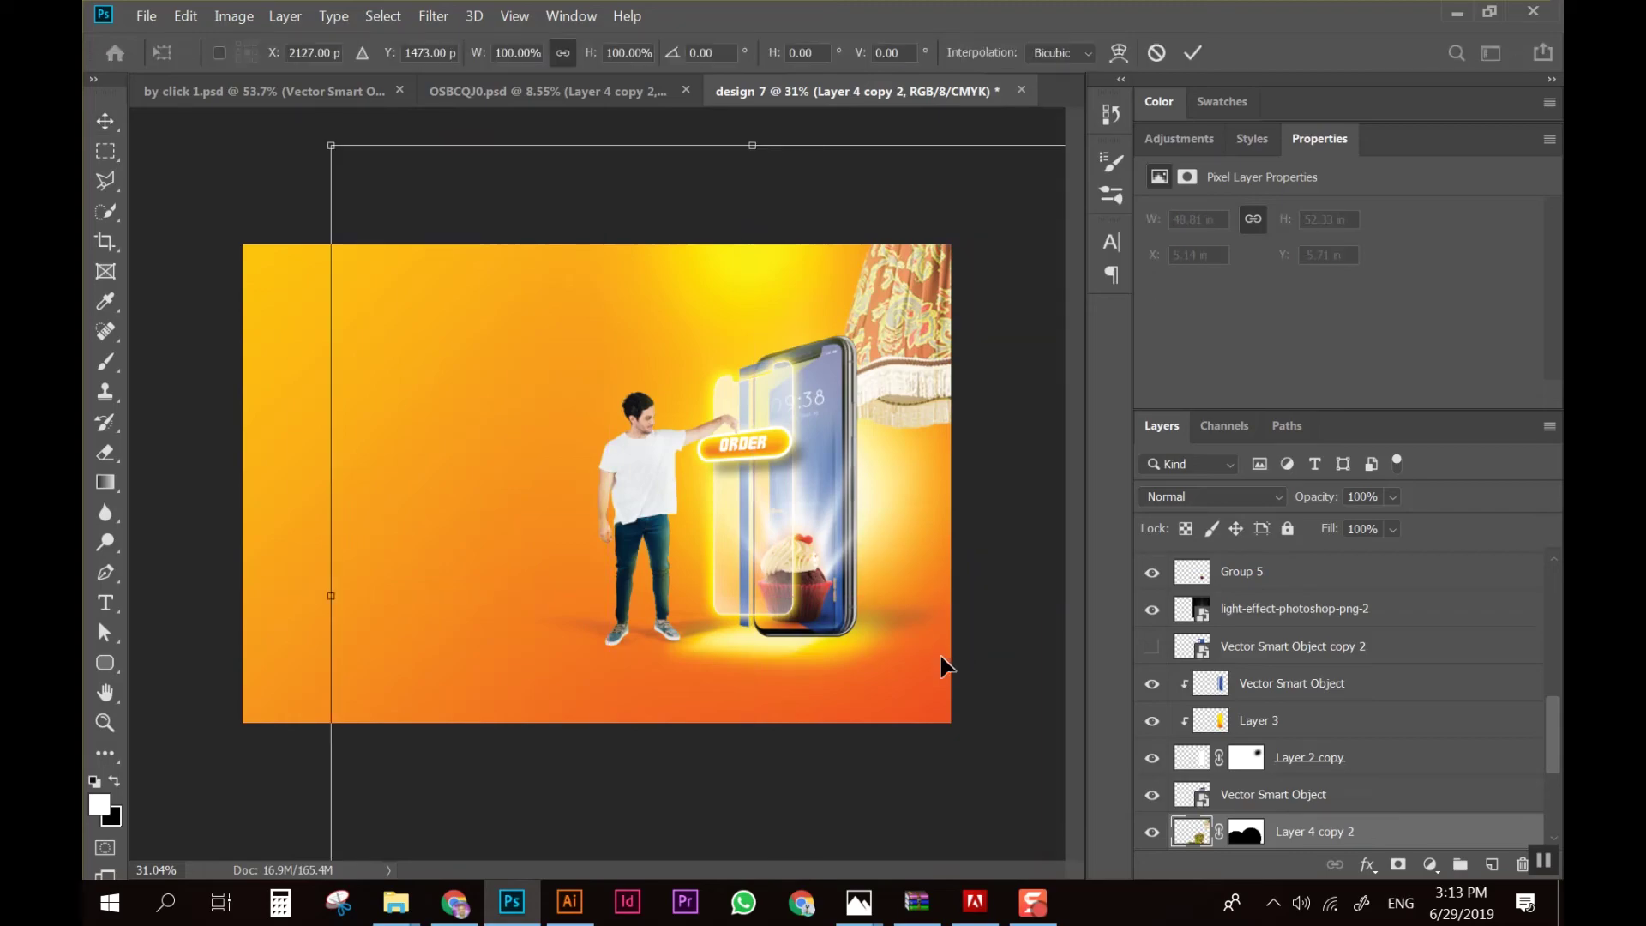
left_click_drag(331, 145, 712, 355)
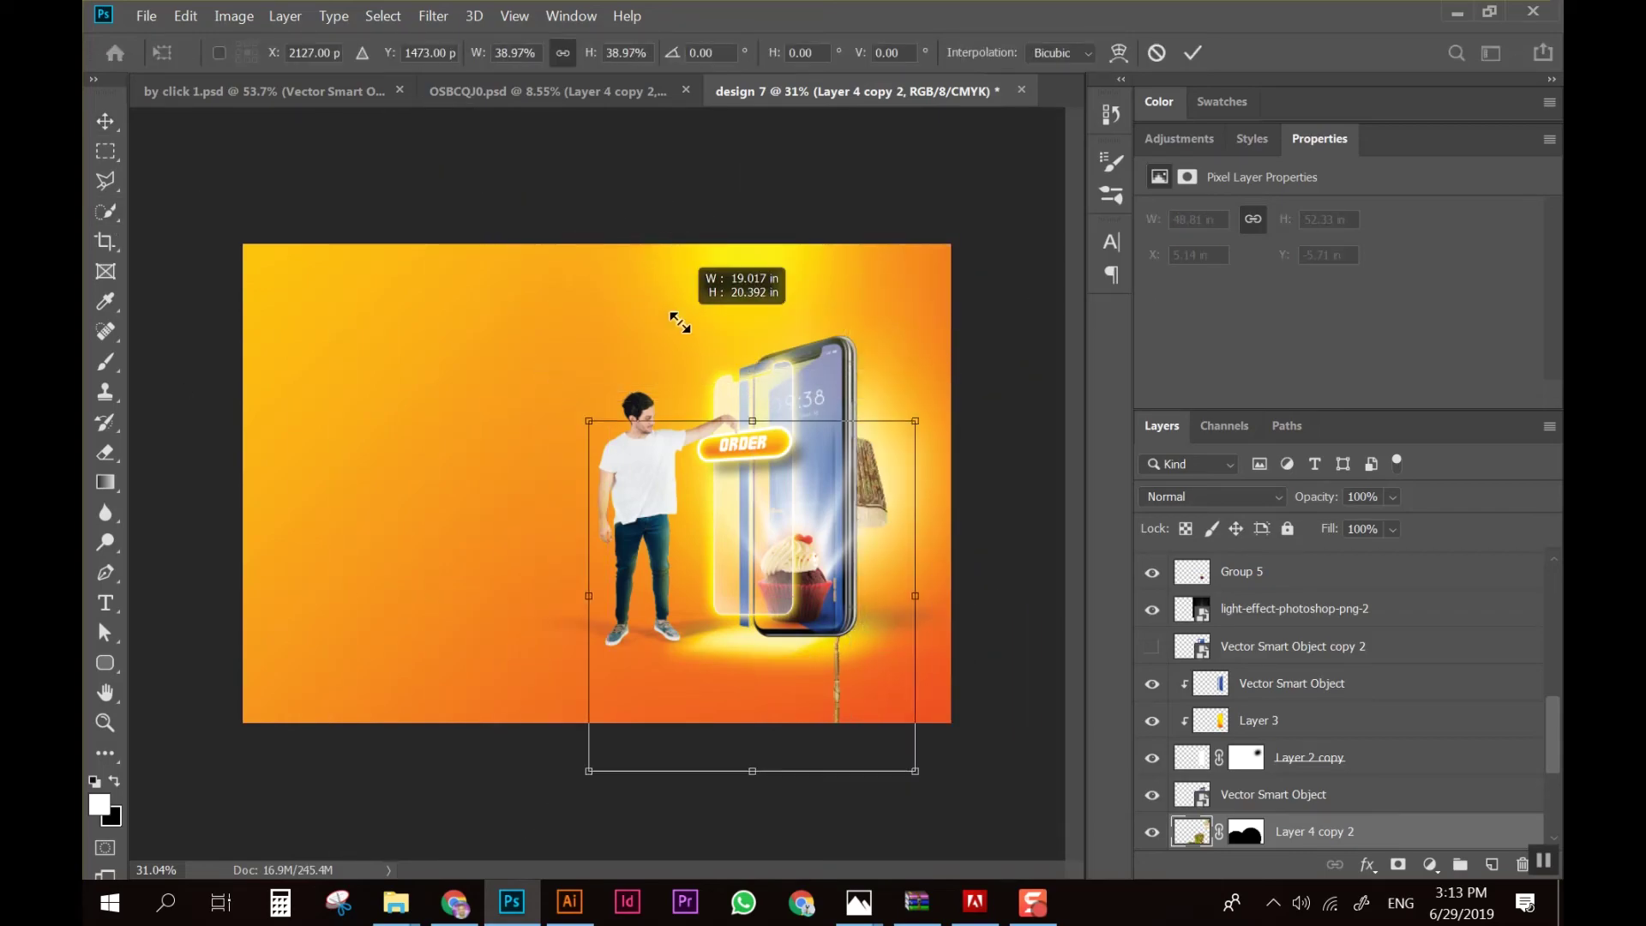
left_click_drag(768, 556, 851, 470)
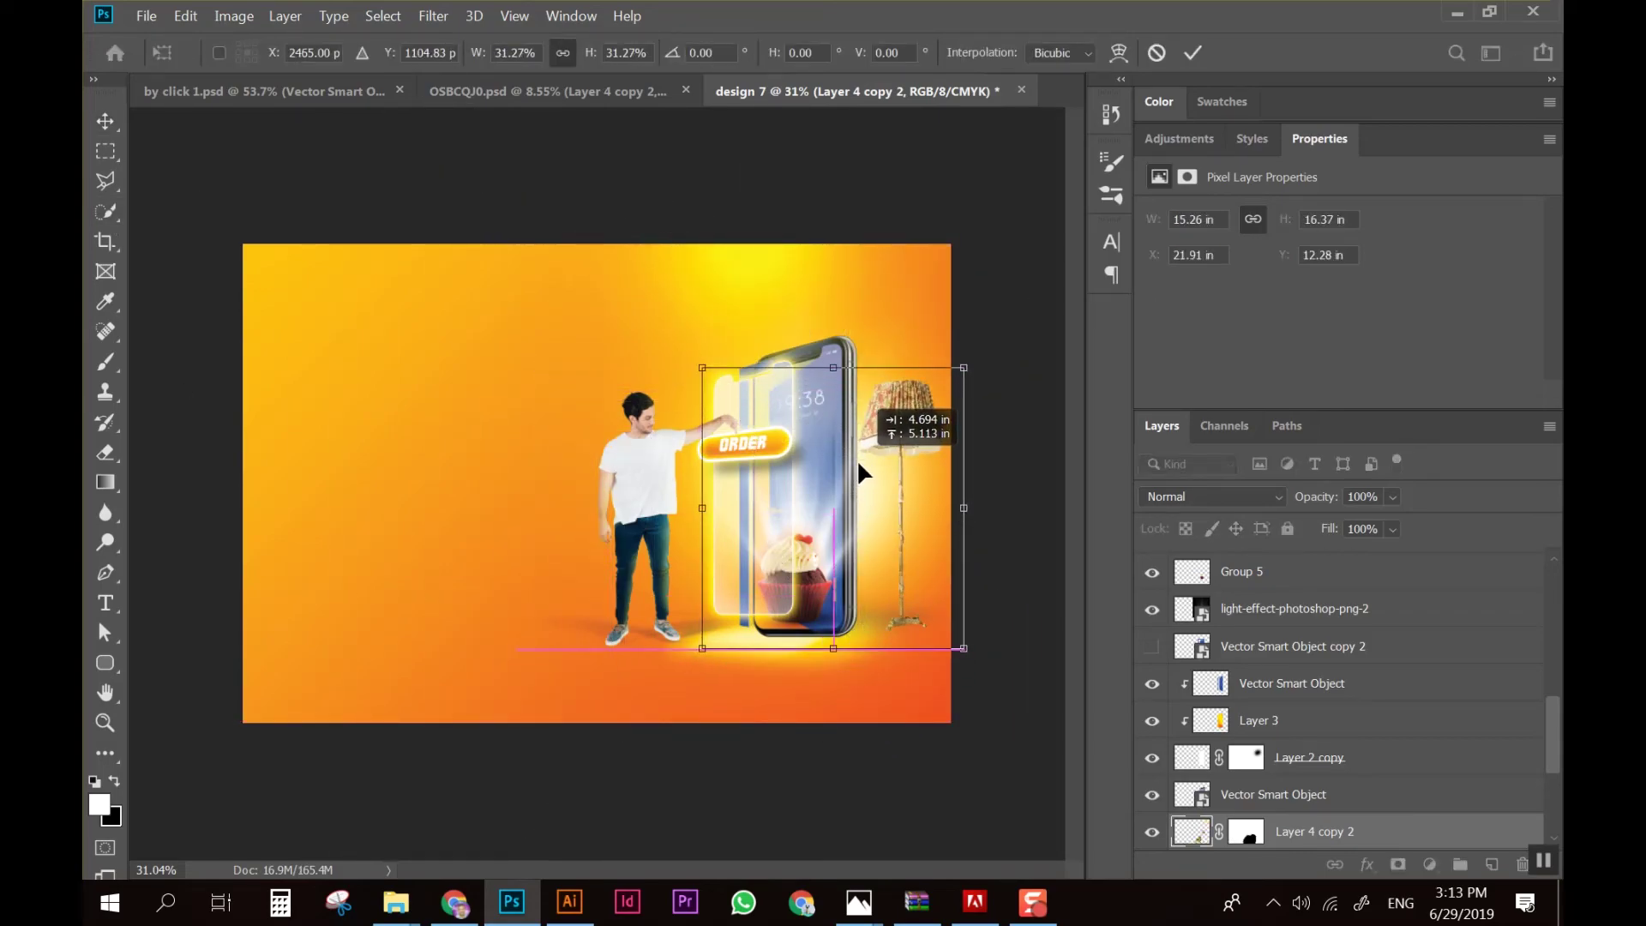
left_click_drag(966, 640, 959, 643)
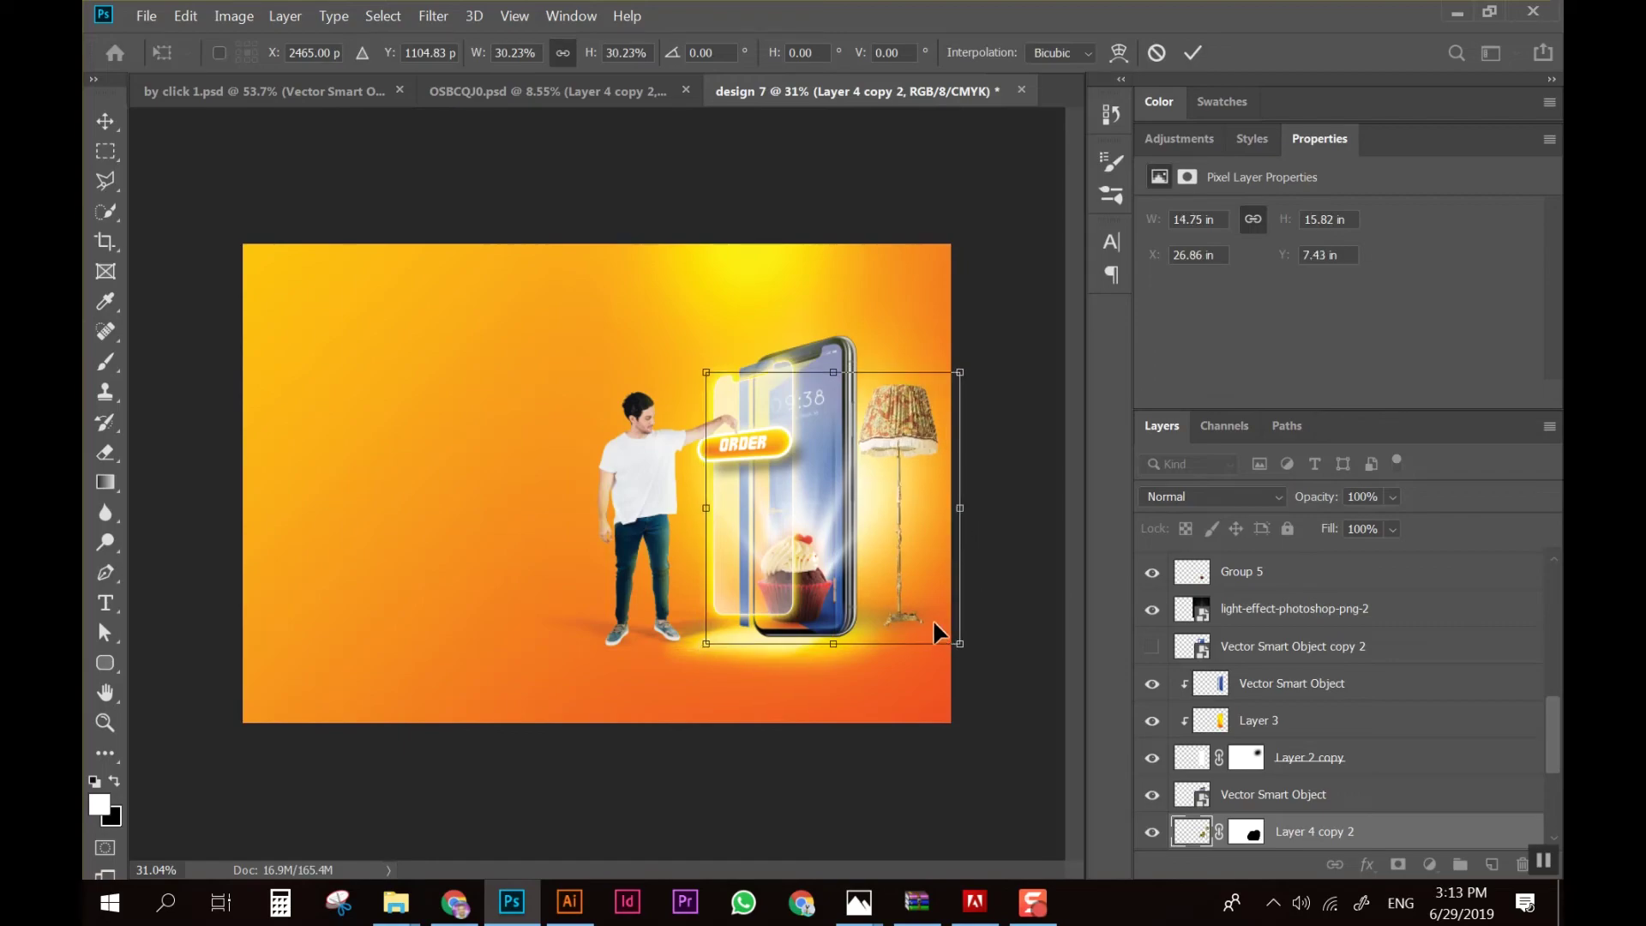
key("Return")
Position the lamp on the floor at the right edge, stacked above Layer 8
mouse_move(933, 619)
left_mouse_down()
mouse_move(922, 578)
mouse_move(923, 592)
left_mouse_up()
scroll(964, 646, "up", 2)
left_click_drag(964, 646, 737, 649)
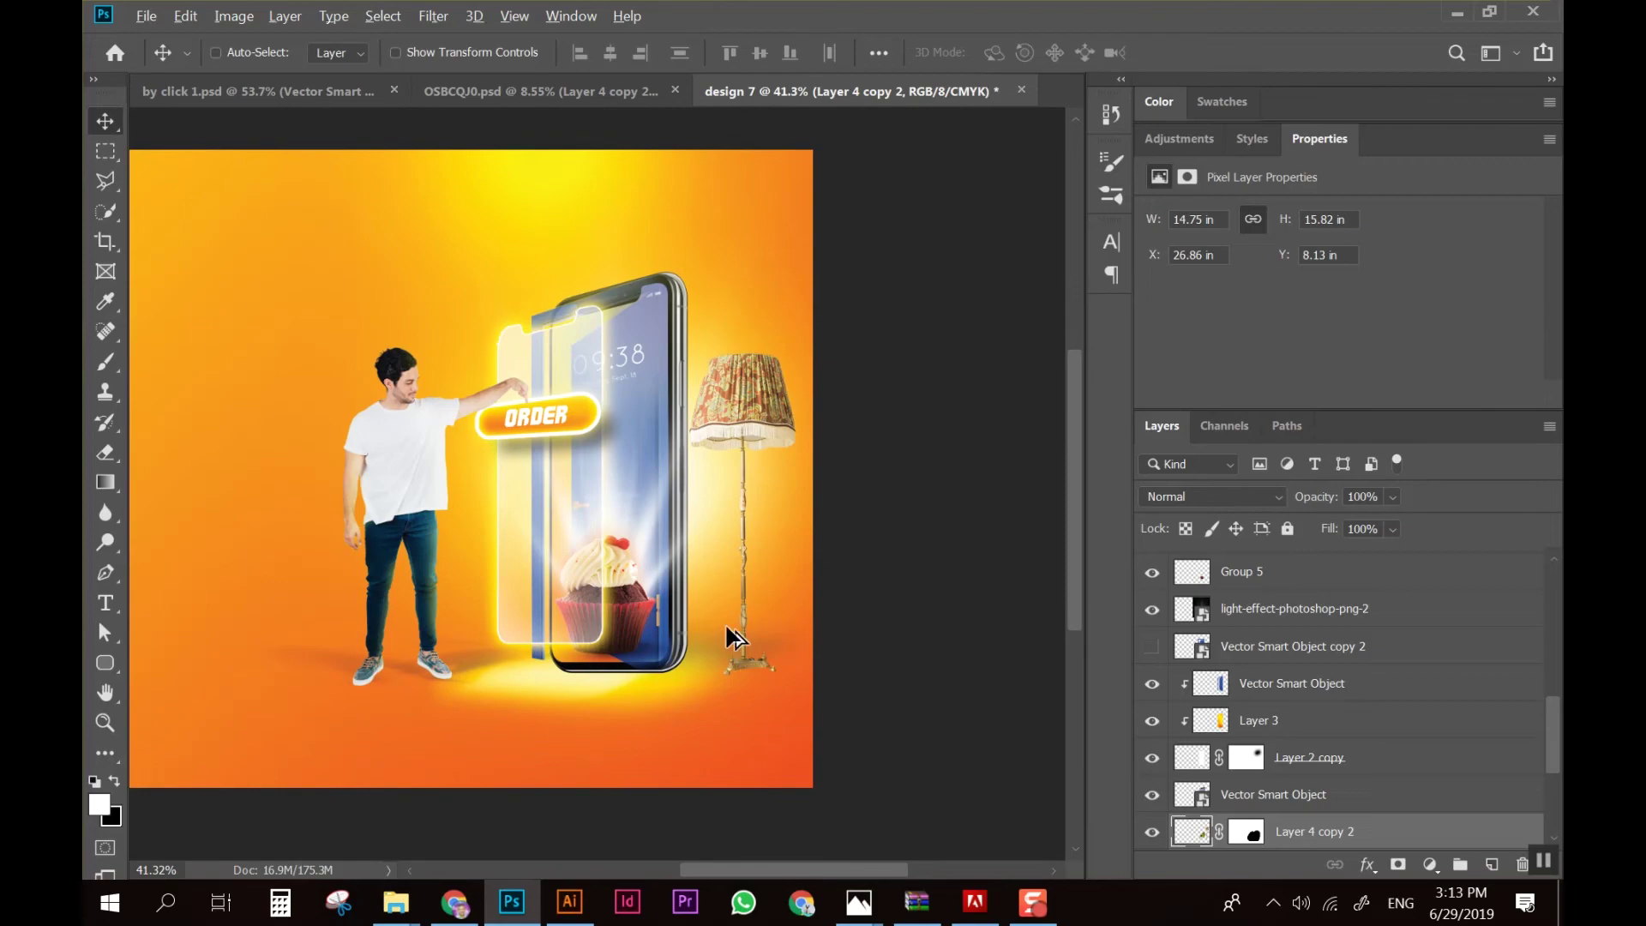
scroll(724, 622, "down", 2)
scroll(1320, 814, "down", 2)
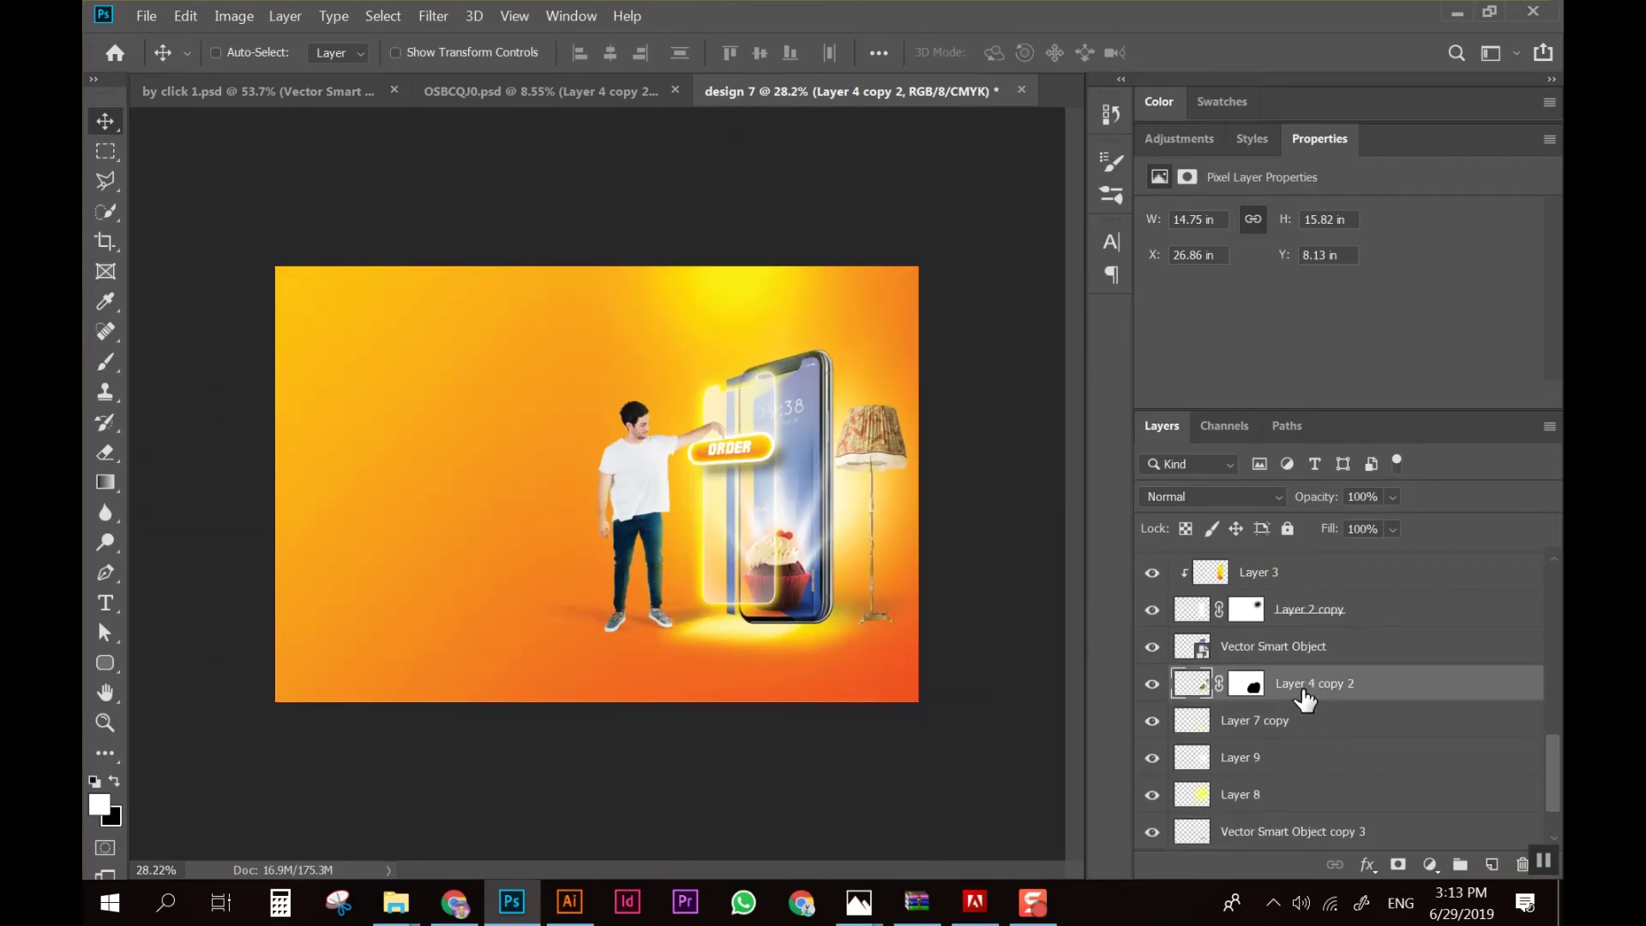
left_click_drag(1304, 699, 1320, 737)
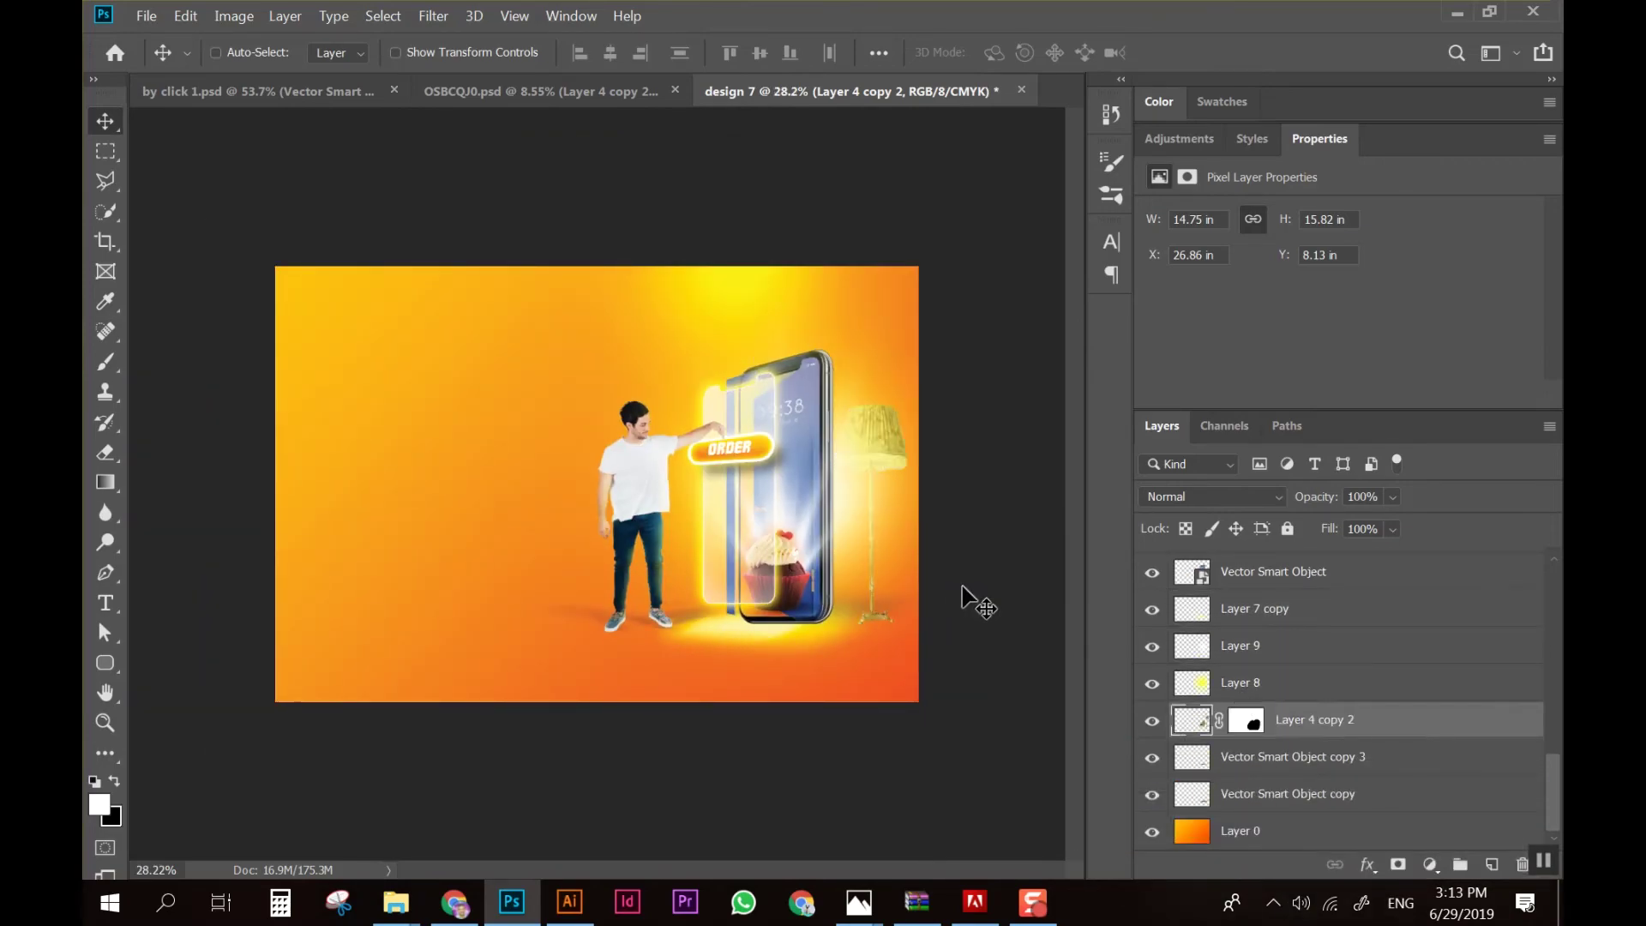
left_click_drag(924, 545, 940, 535)
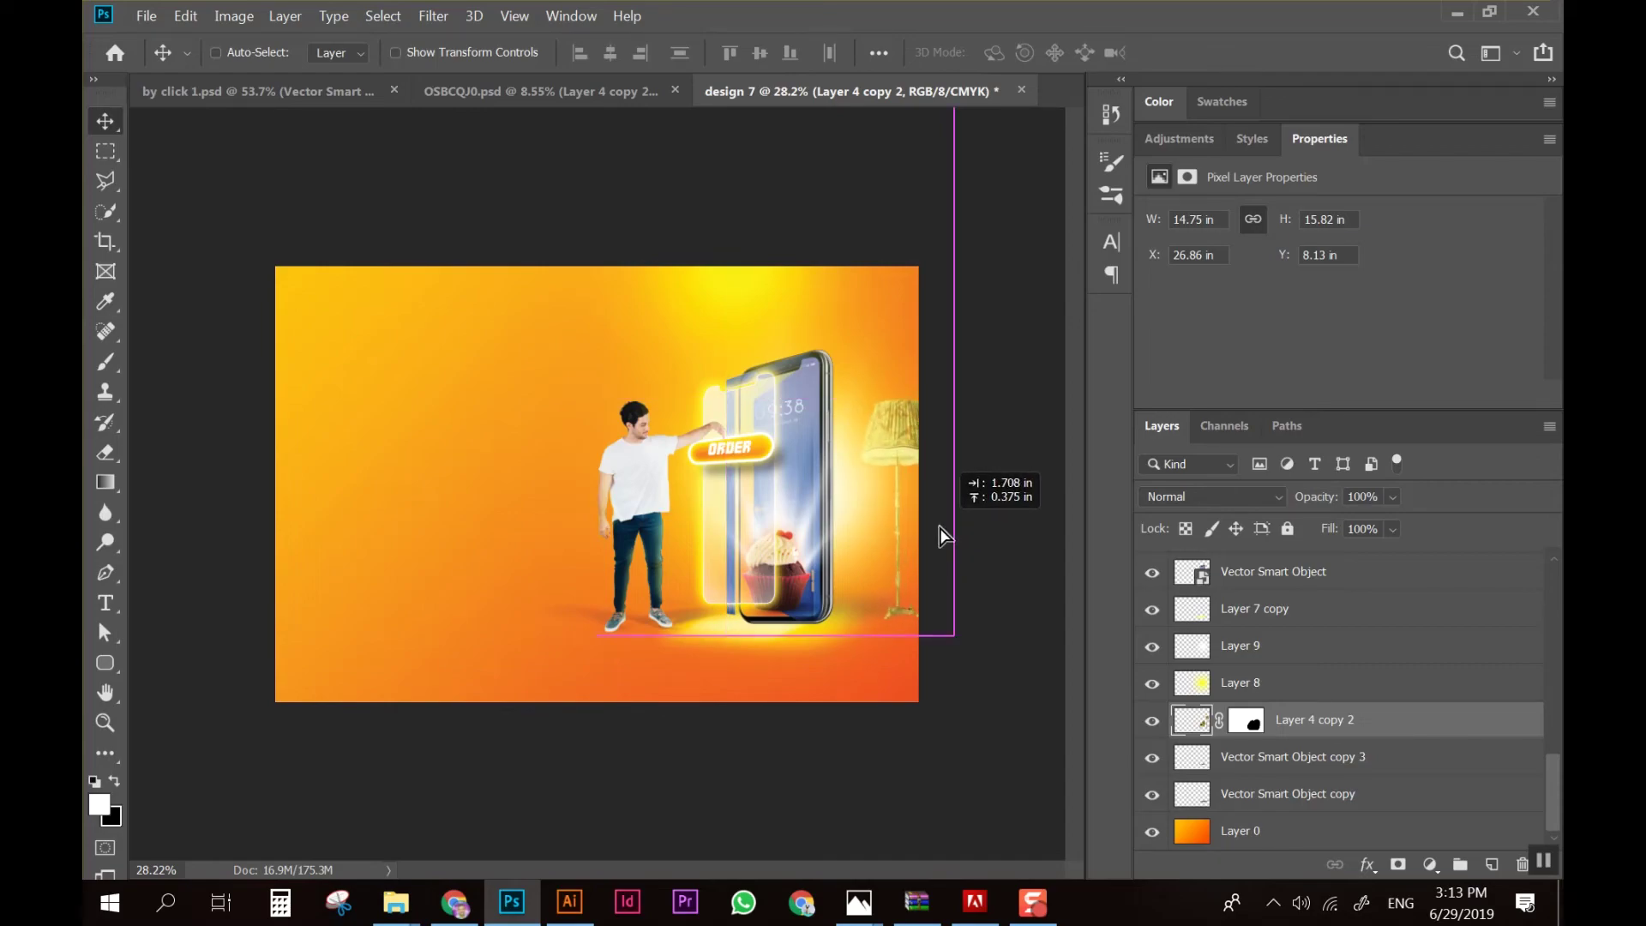
left_click_drag(1309, 720, 1295, 673)
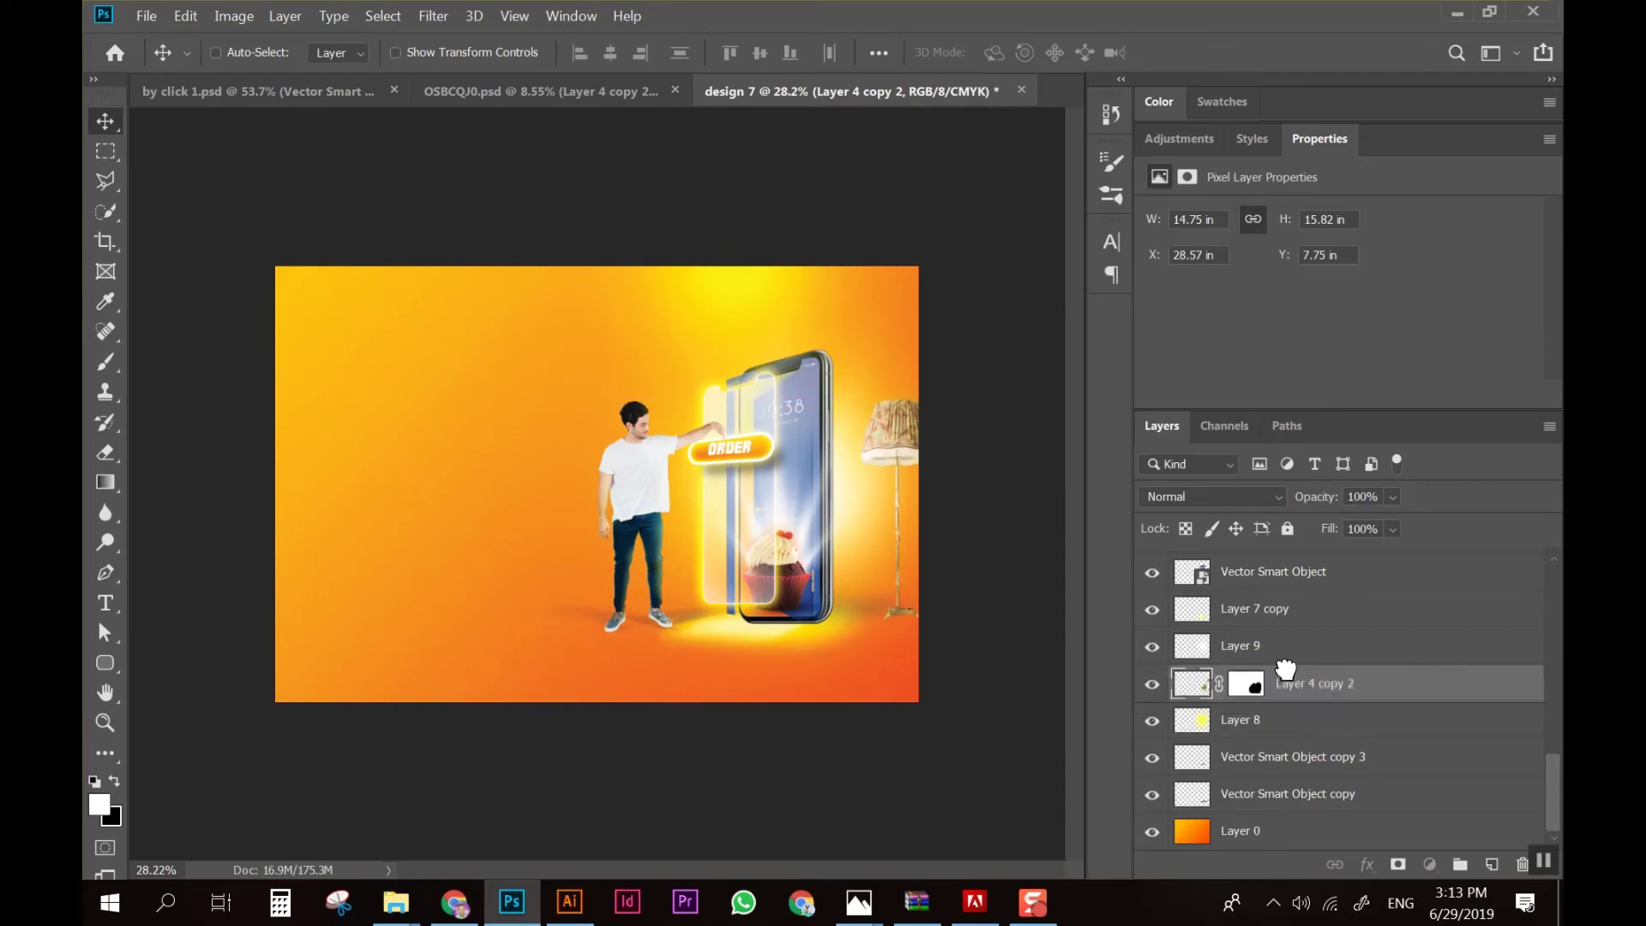
scroll(907, 523, "up", 2)
scroll(893, 526, "up", 1)
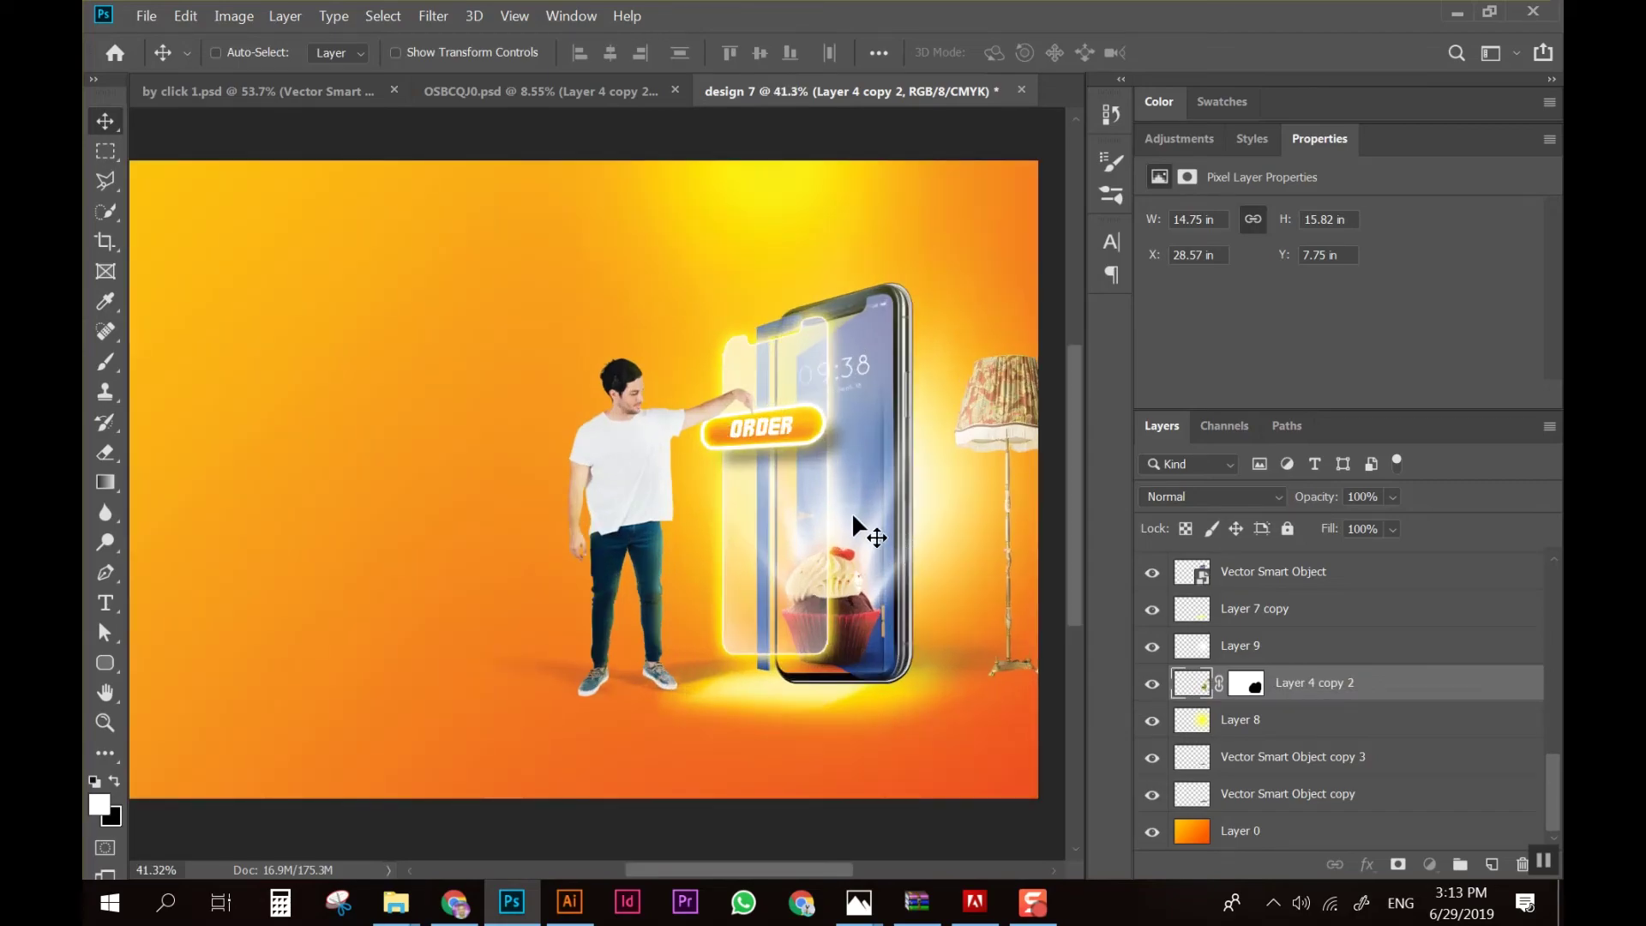
left_click(1337, 788)
scroll(1360, 617, "up", 3)
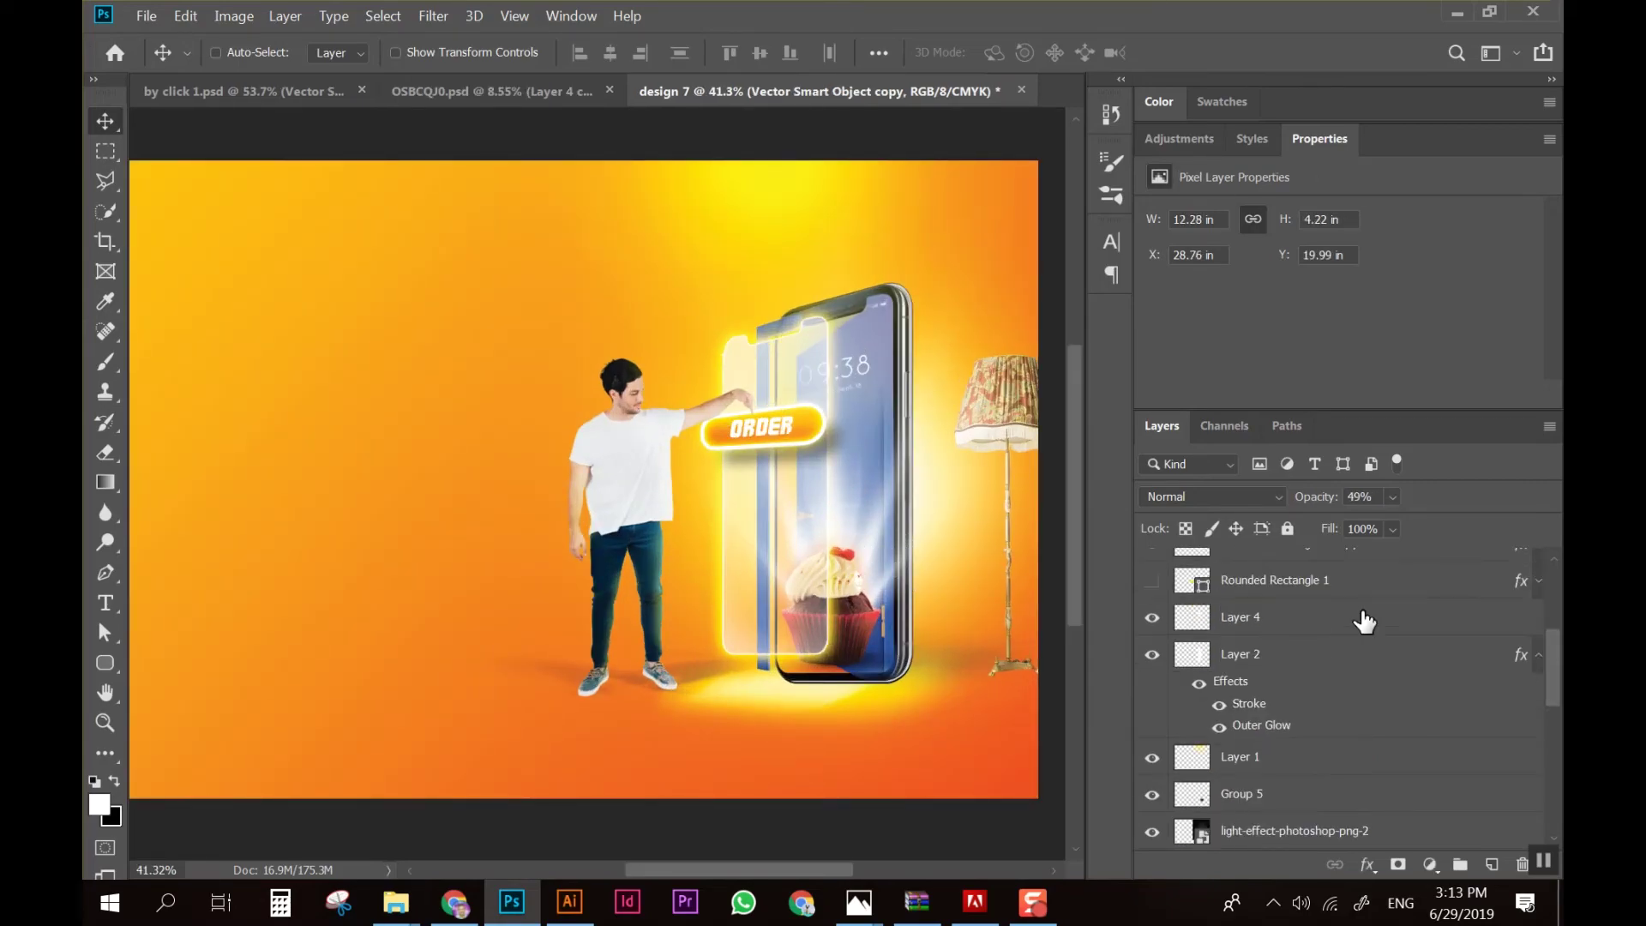
scroll(1364, 621, "up", 3)
left_click(1343, 573)
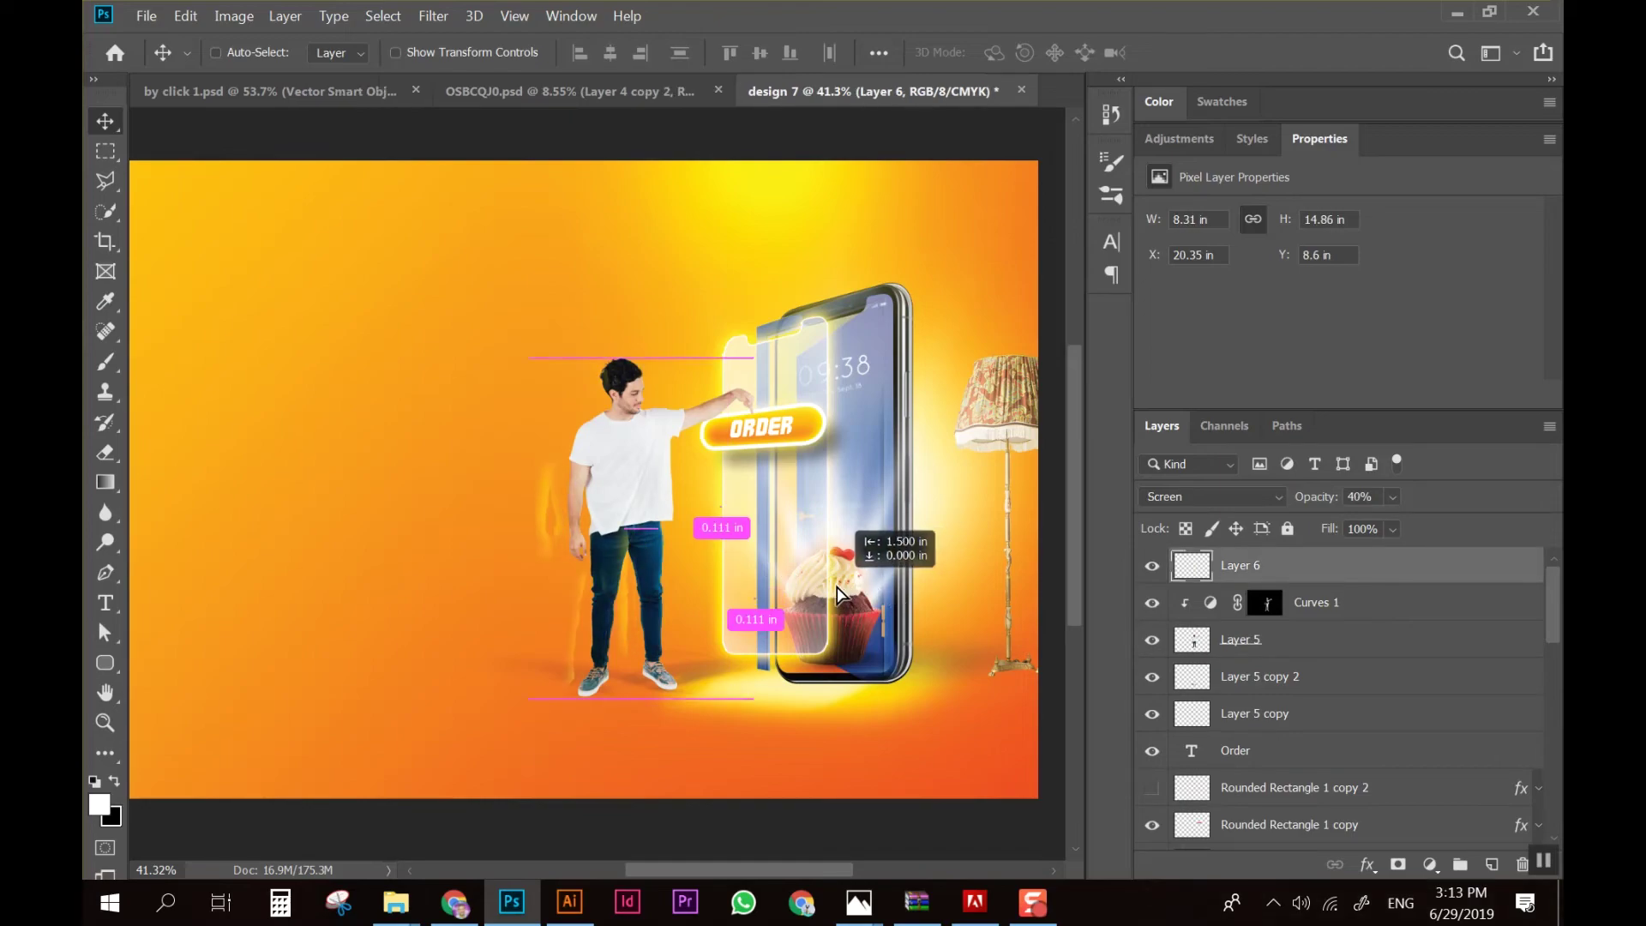
scroll(1356, 588, "down", 3)
scroll(1338, 666, "down", 3)
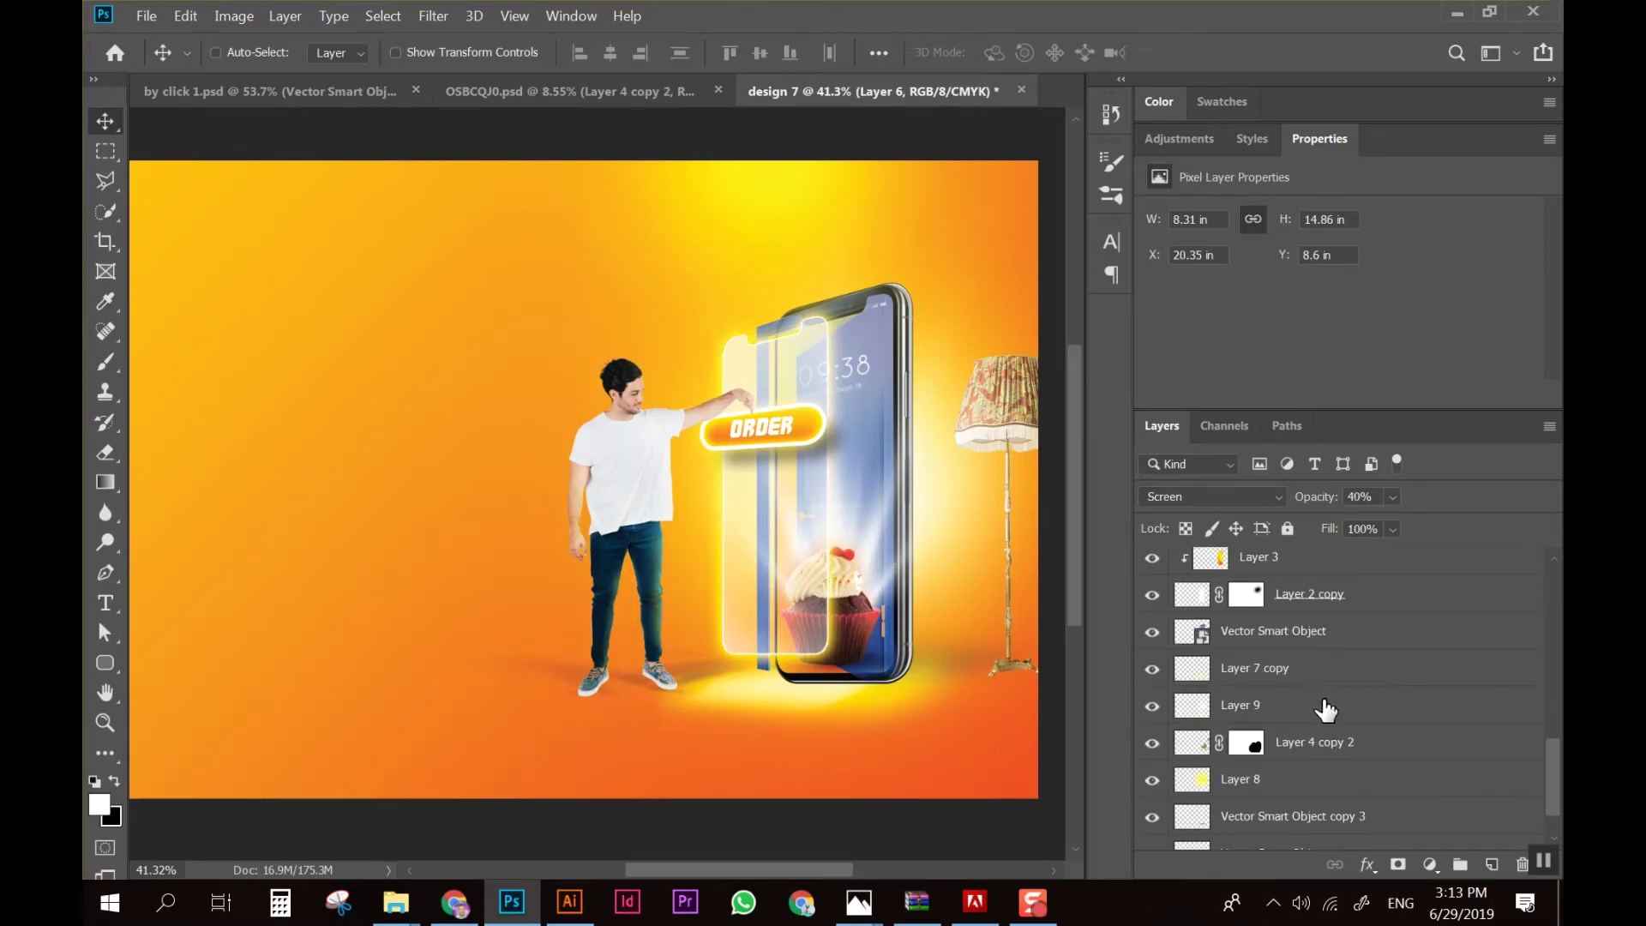
scroll(1323, 710, "down", 3)
left_click(1298, 829, "shift")
mouse_move(955, 600)
left_mouse_down()
mouse_move(897, 605)
mouse_move(882, 588)
left_mouse_up()
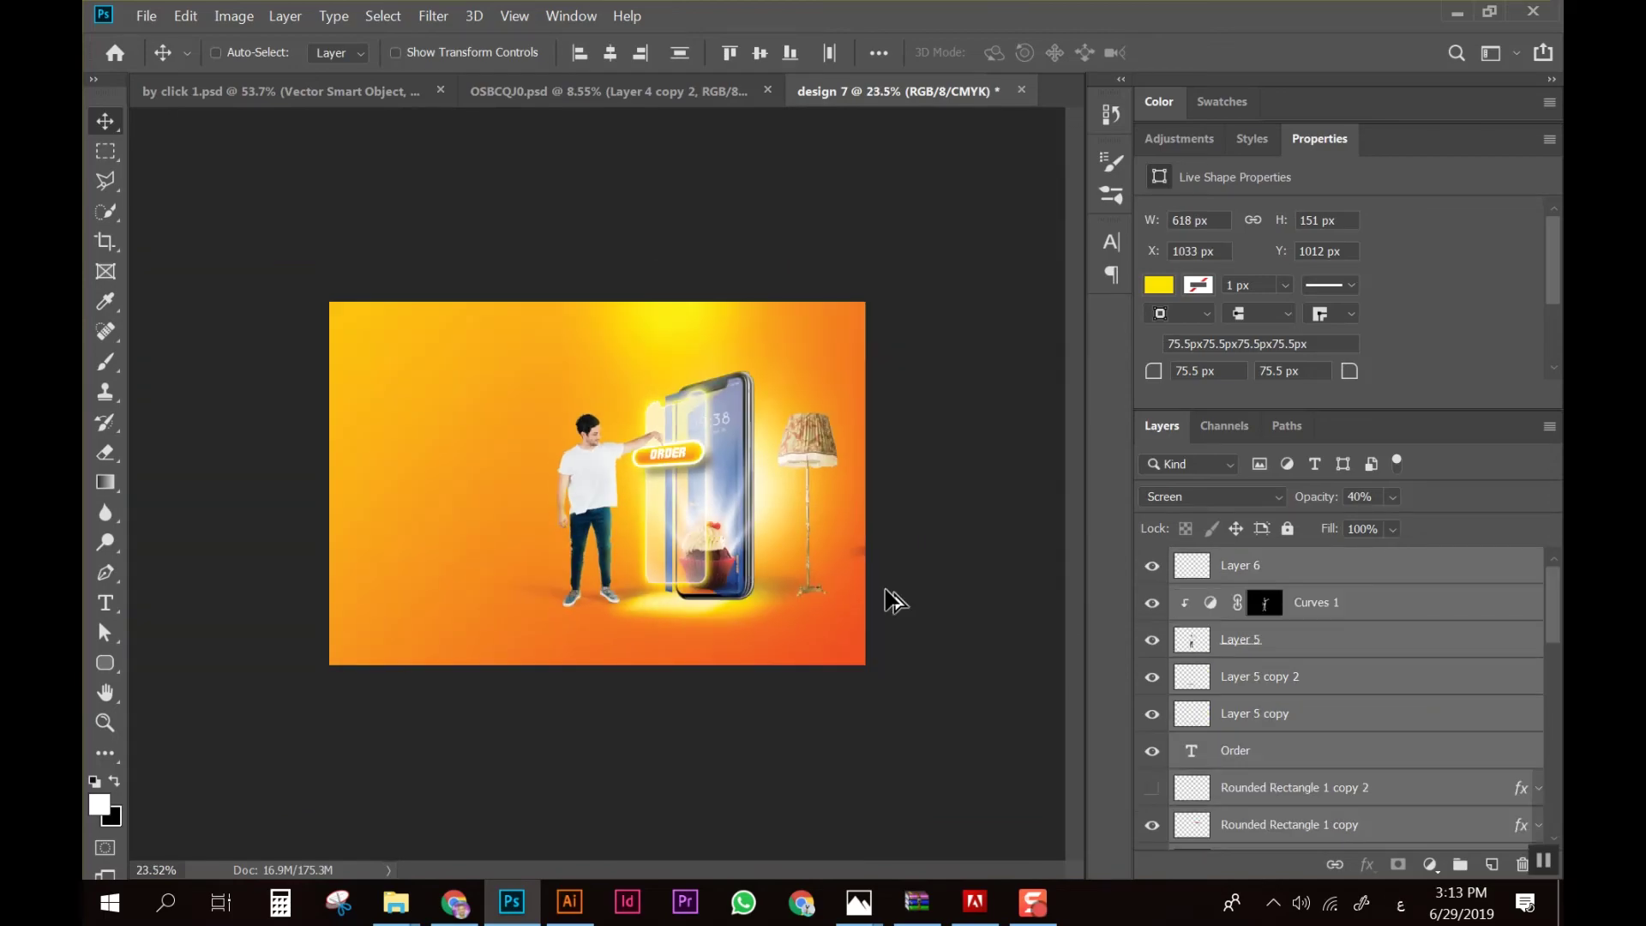
scroll(1389, 735, "down", 3)
scroll(1389, 736, "down", 3)
scroll(1363, 765, "down", 3)
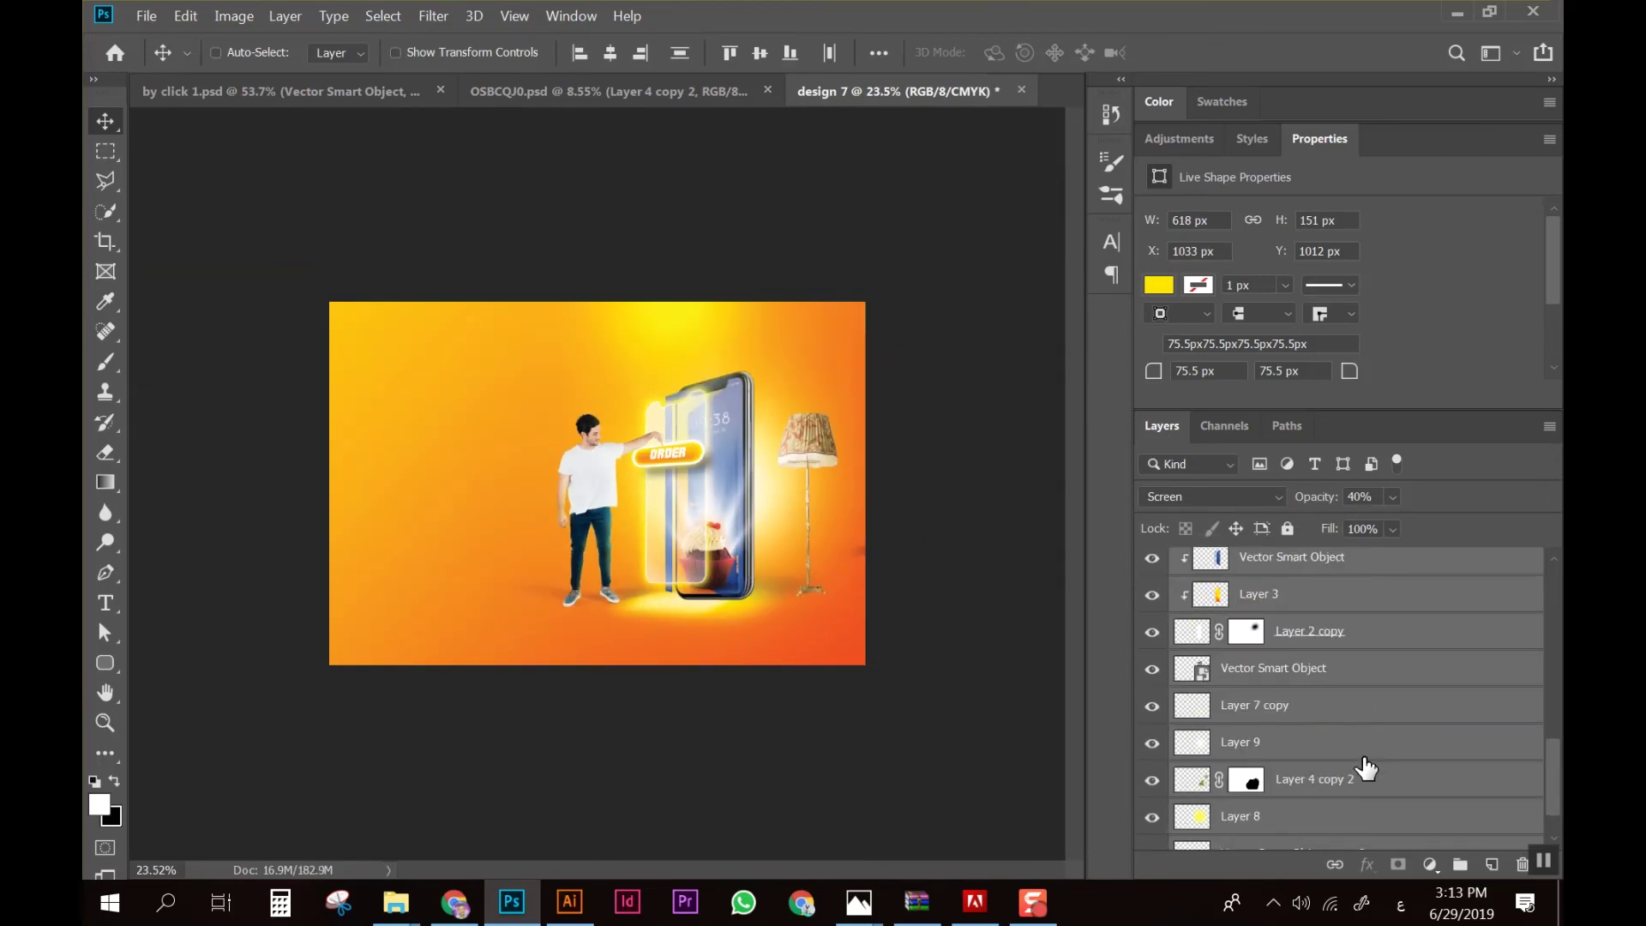
scroll(1365, 765, "down", 3)
scroll(1365, 766, "up", 5)
scroll(1344, 787, "up", 5)
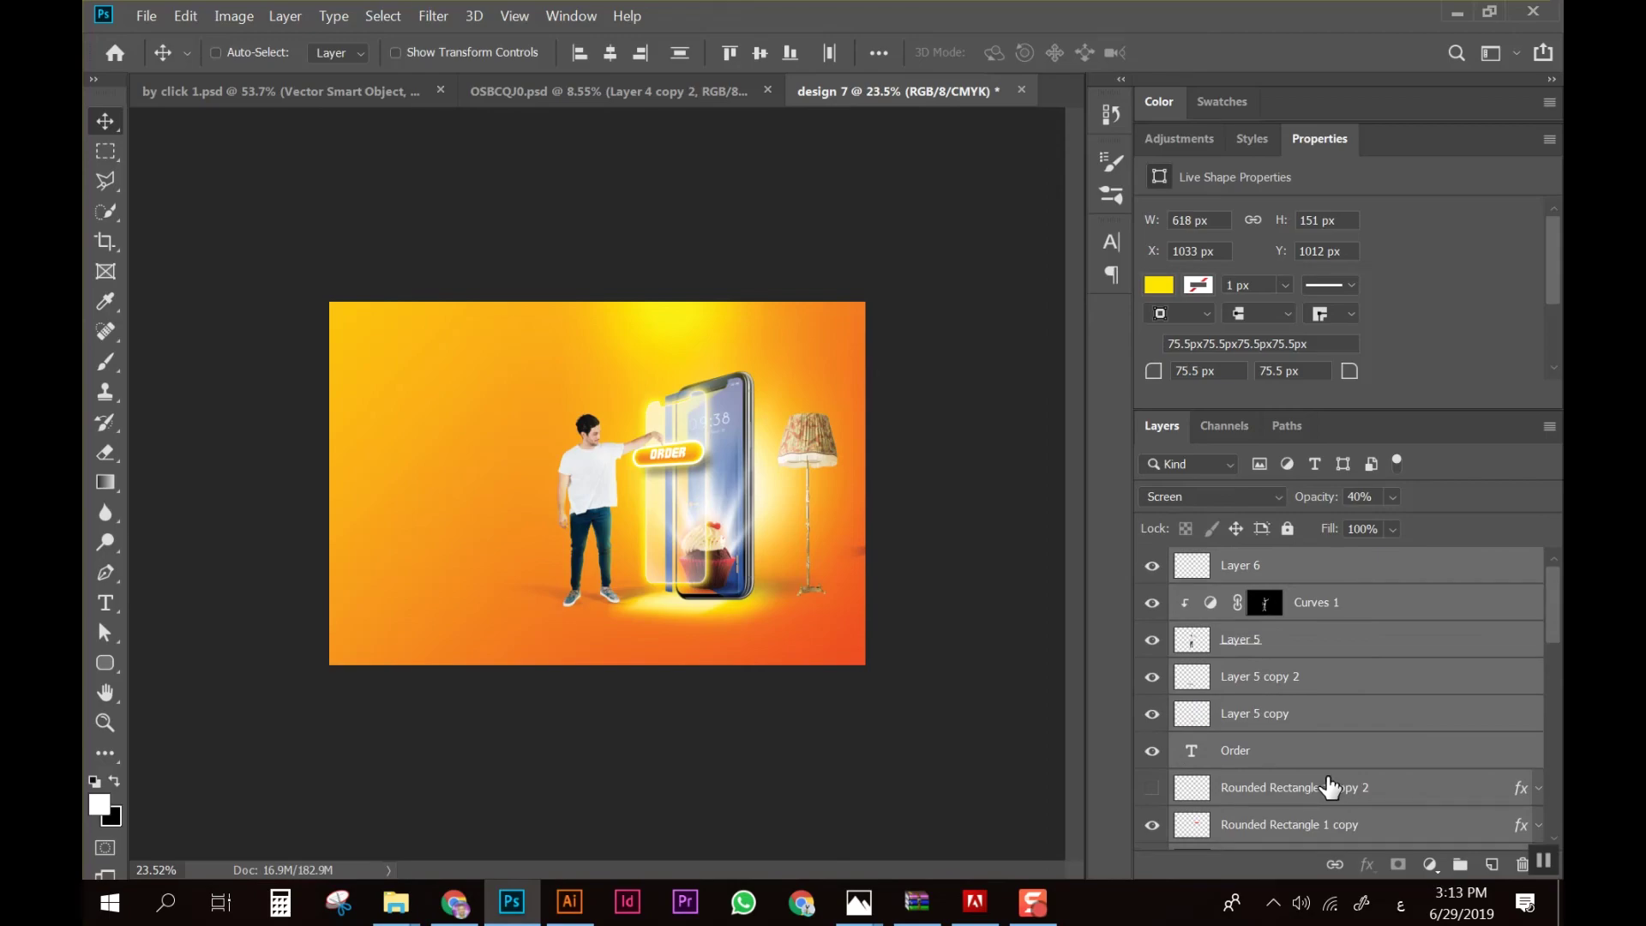
scroll(1327, 785, "down", 3)
scroll(1316, 779, "down", 3)
scroll(1316, 780, "down", 3)
scroll(1314, 787, "down", 3)
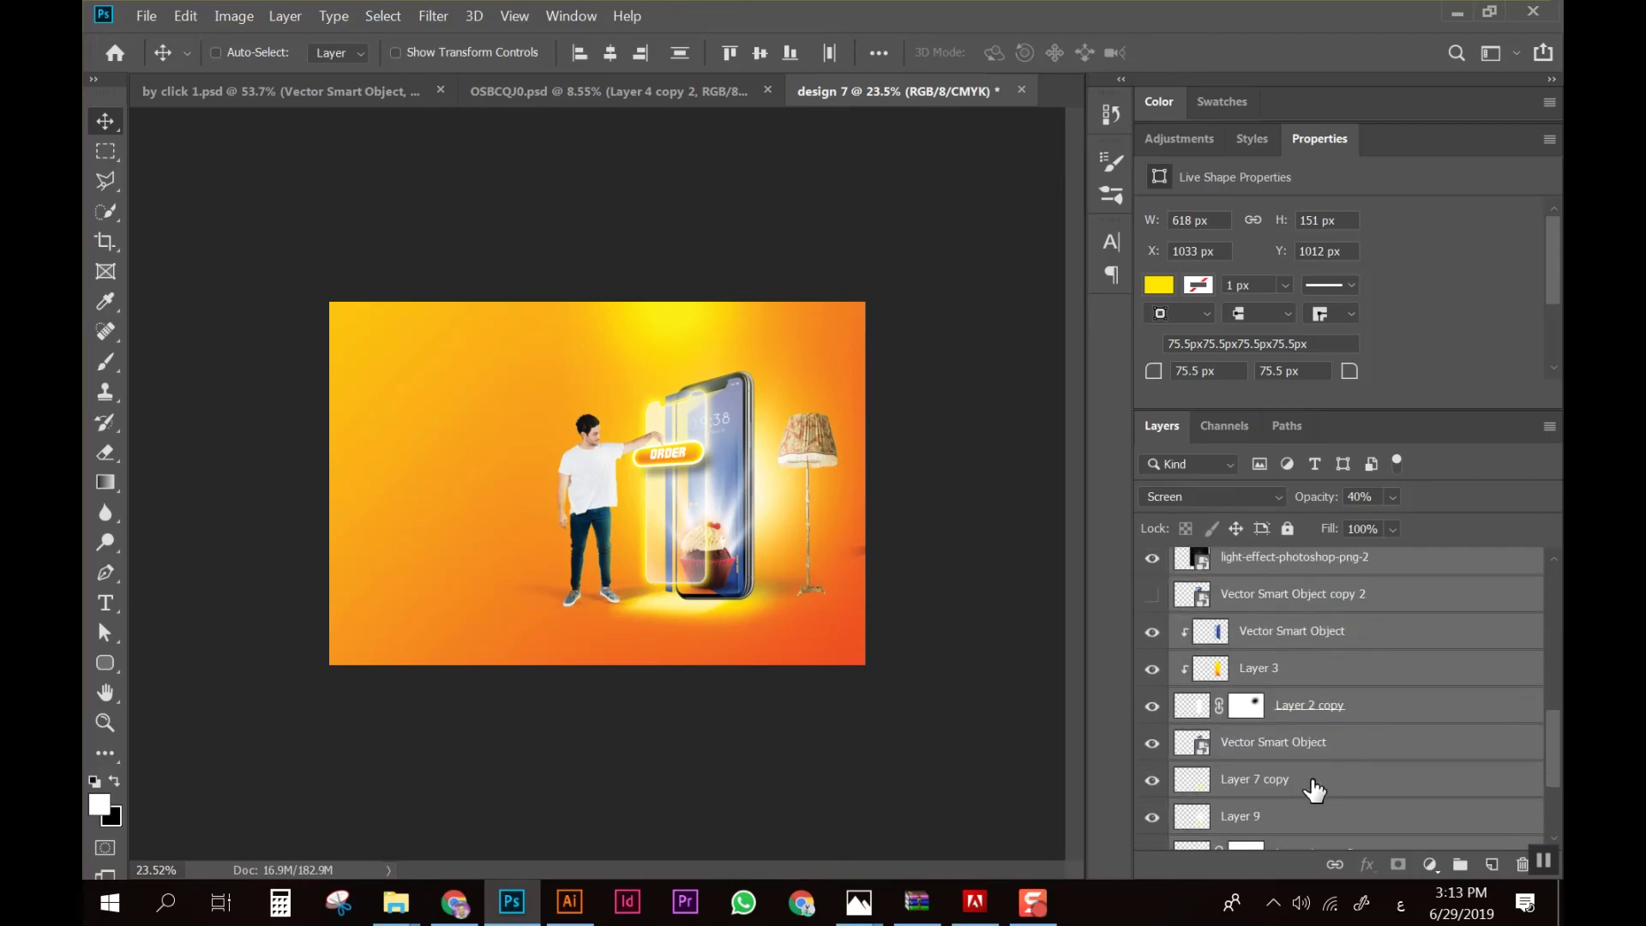
scroll(1314, 787, "down", 3)
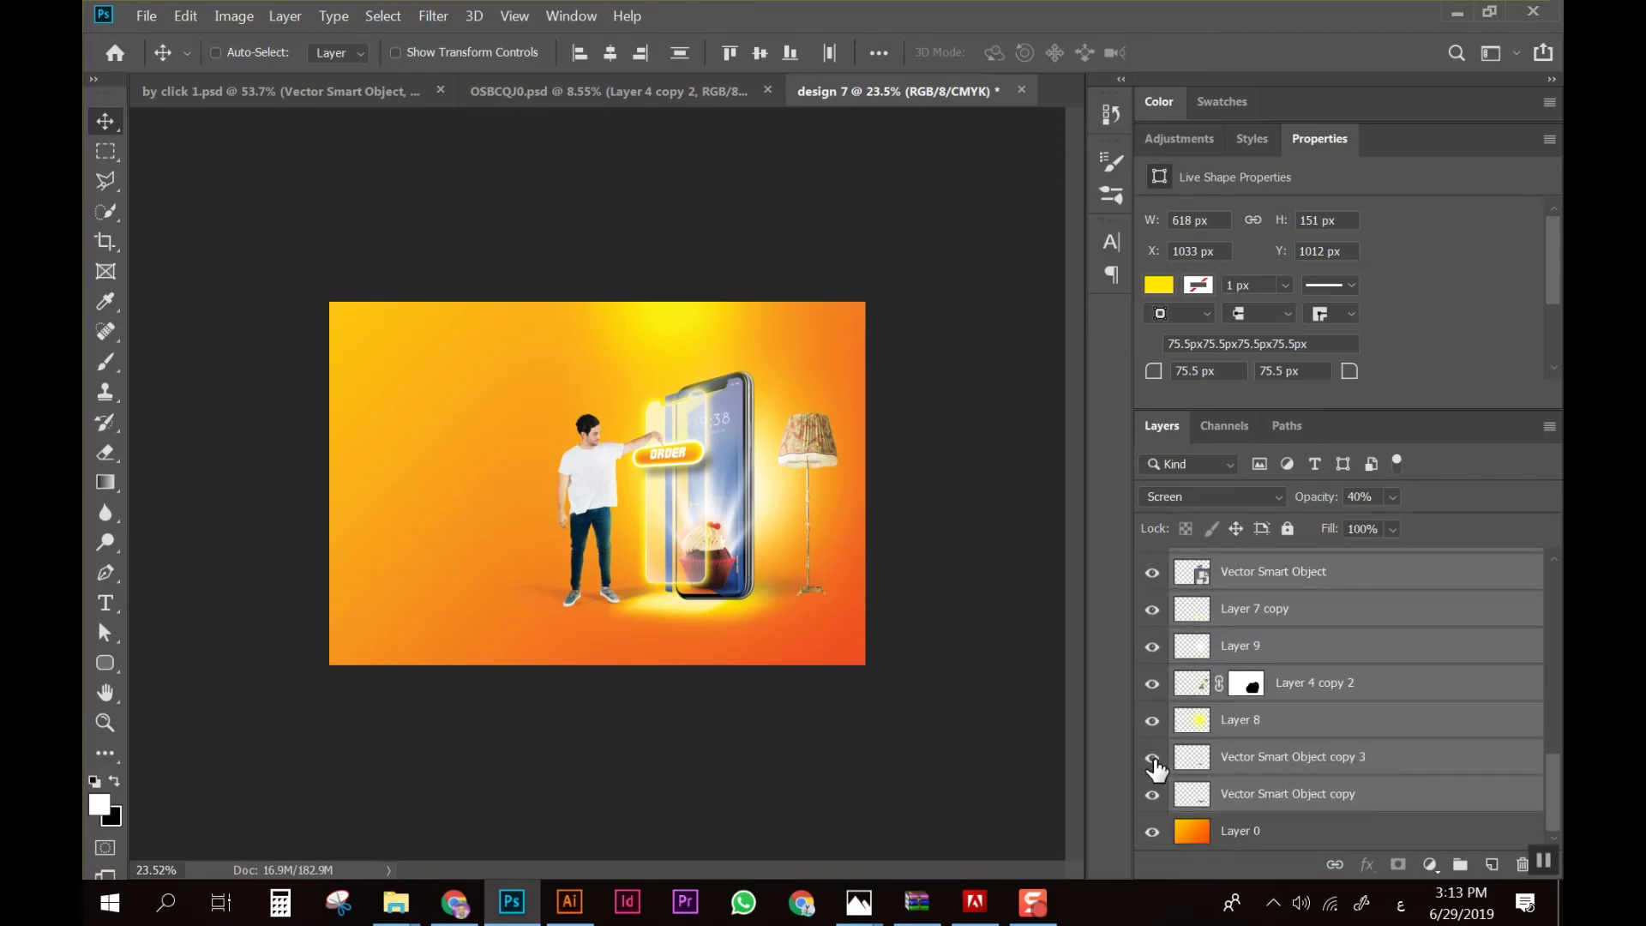
left_click(1200, 765)
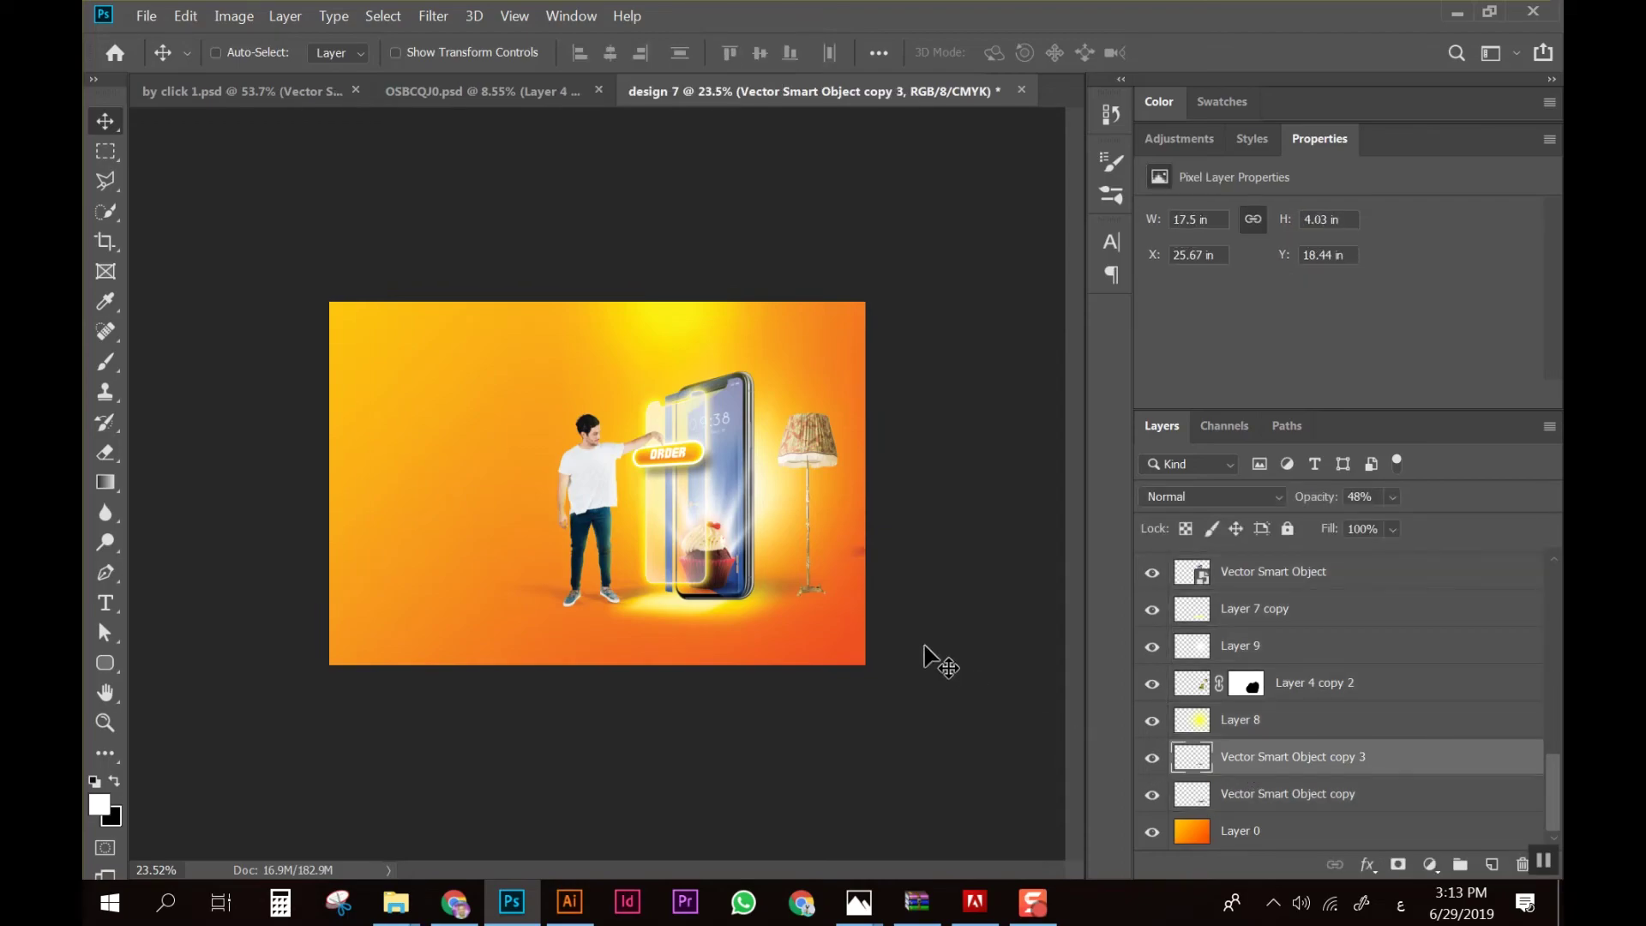
key("e")
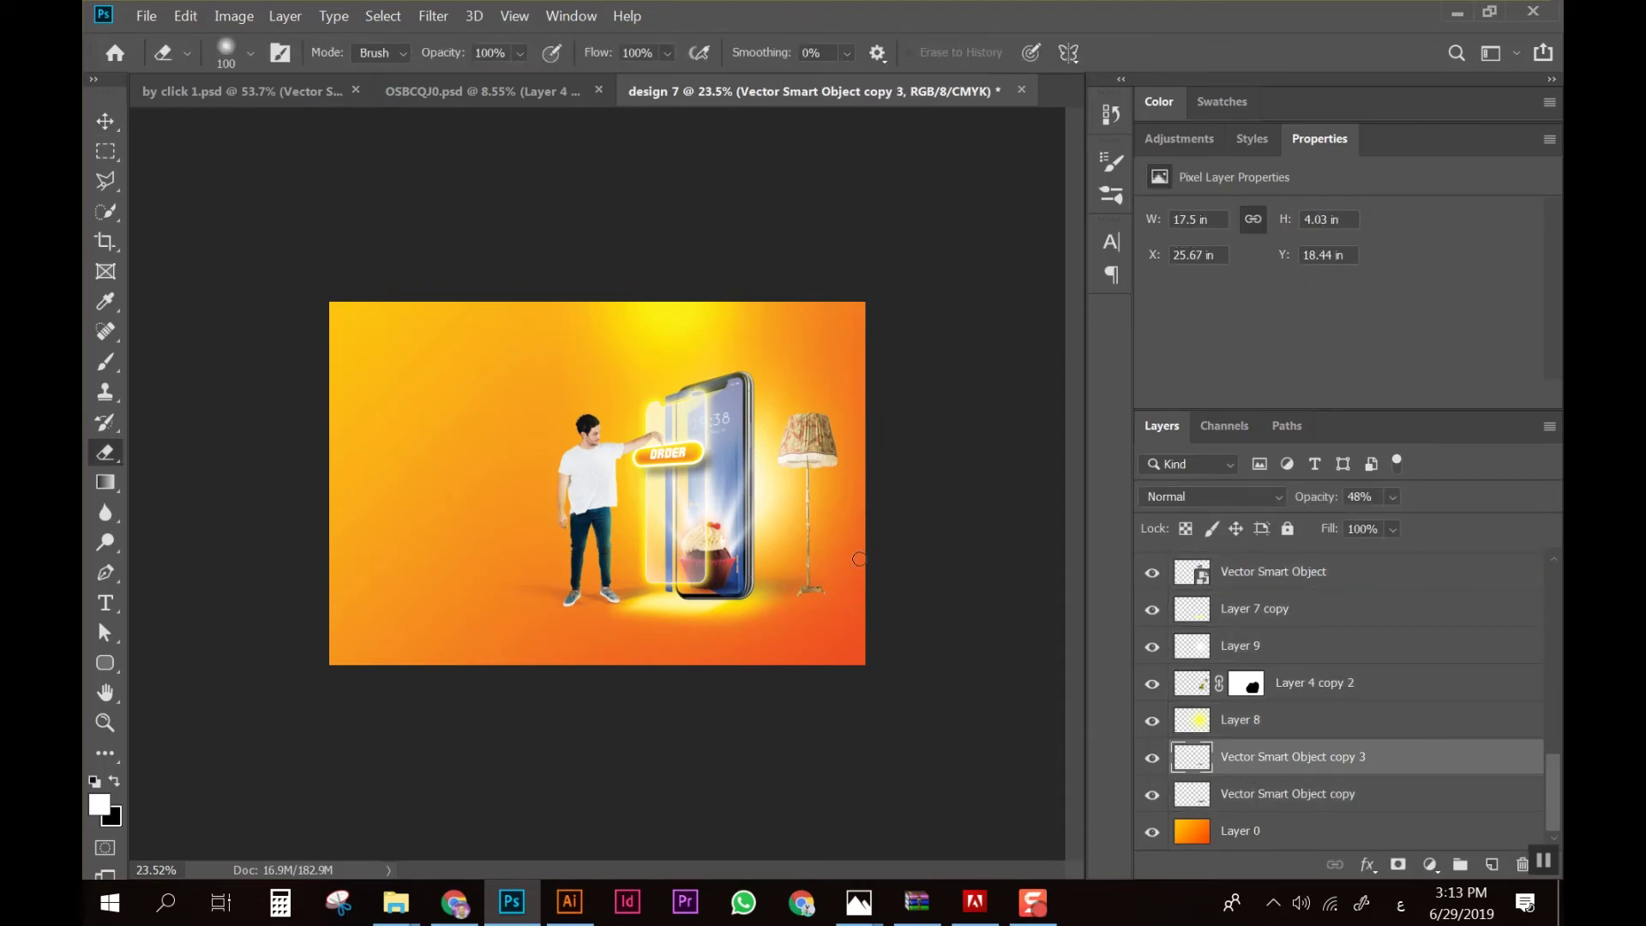
key("ctrl+plus")
key("v")
right_click(960, 409)
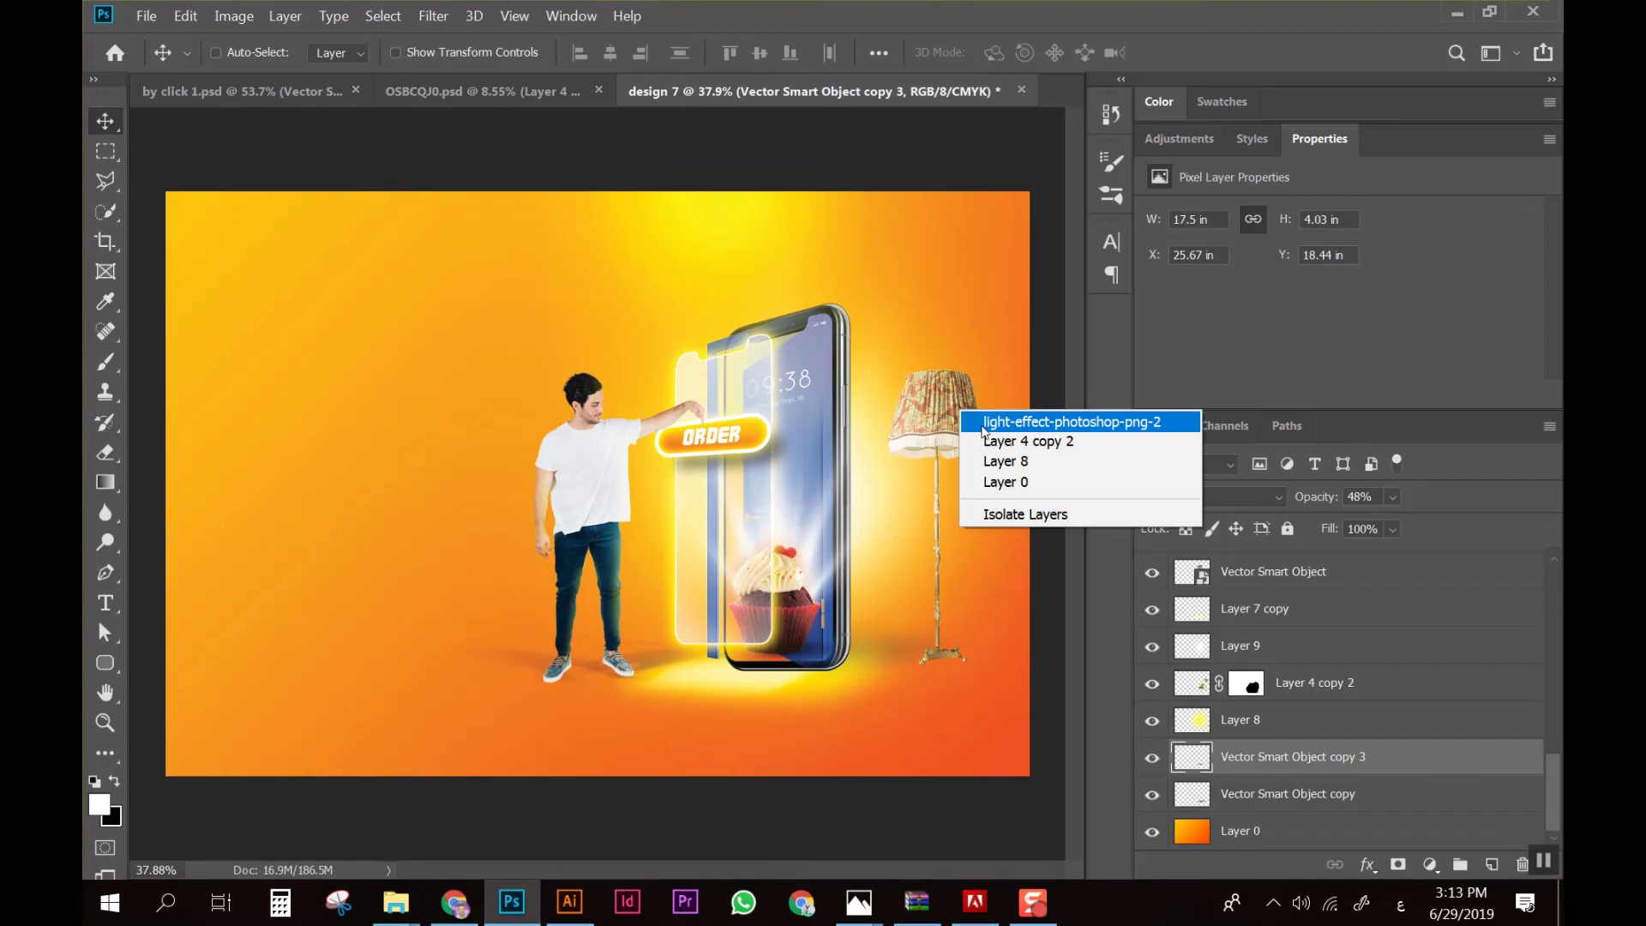
left_click(1071, 424)
scroll(958, 614, "up", 1)
scroll(960, 623, "down", 1)
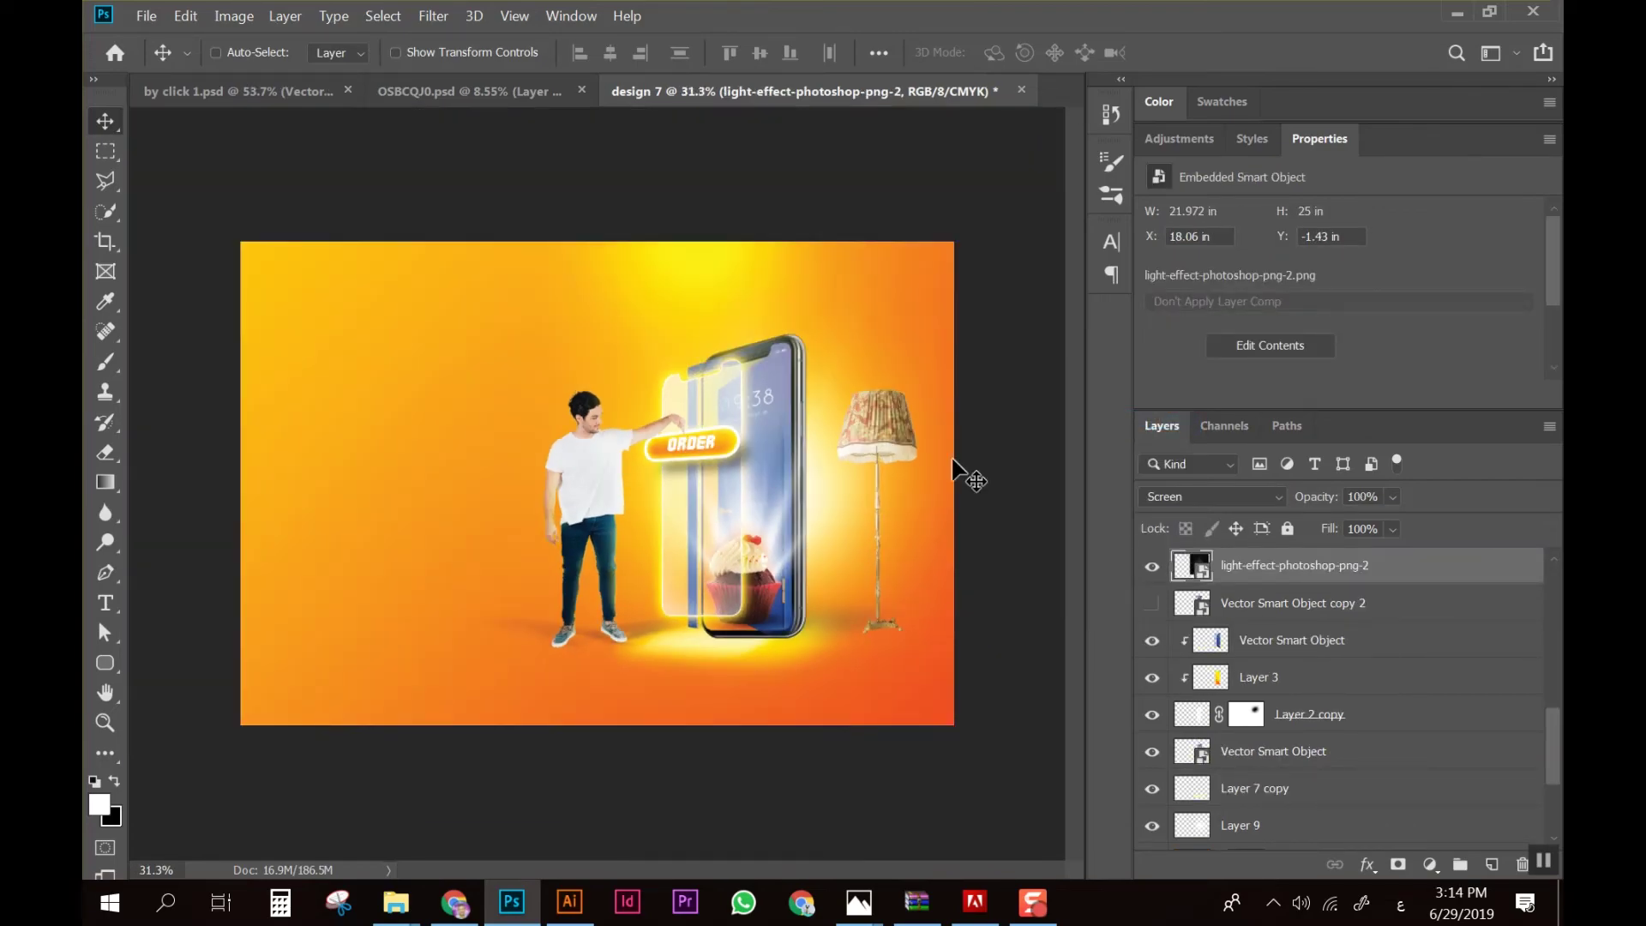
right_click(901, 429)
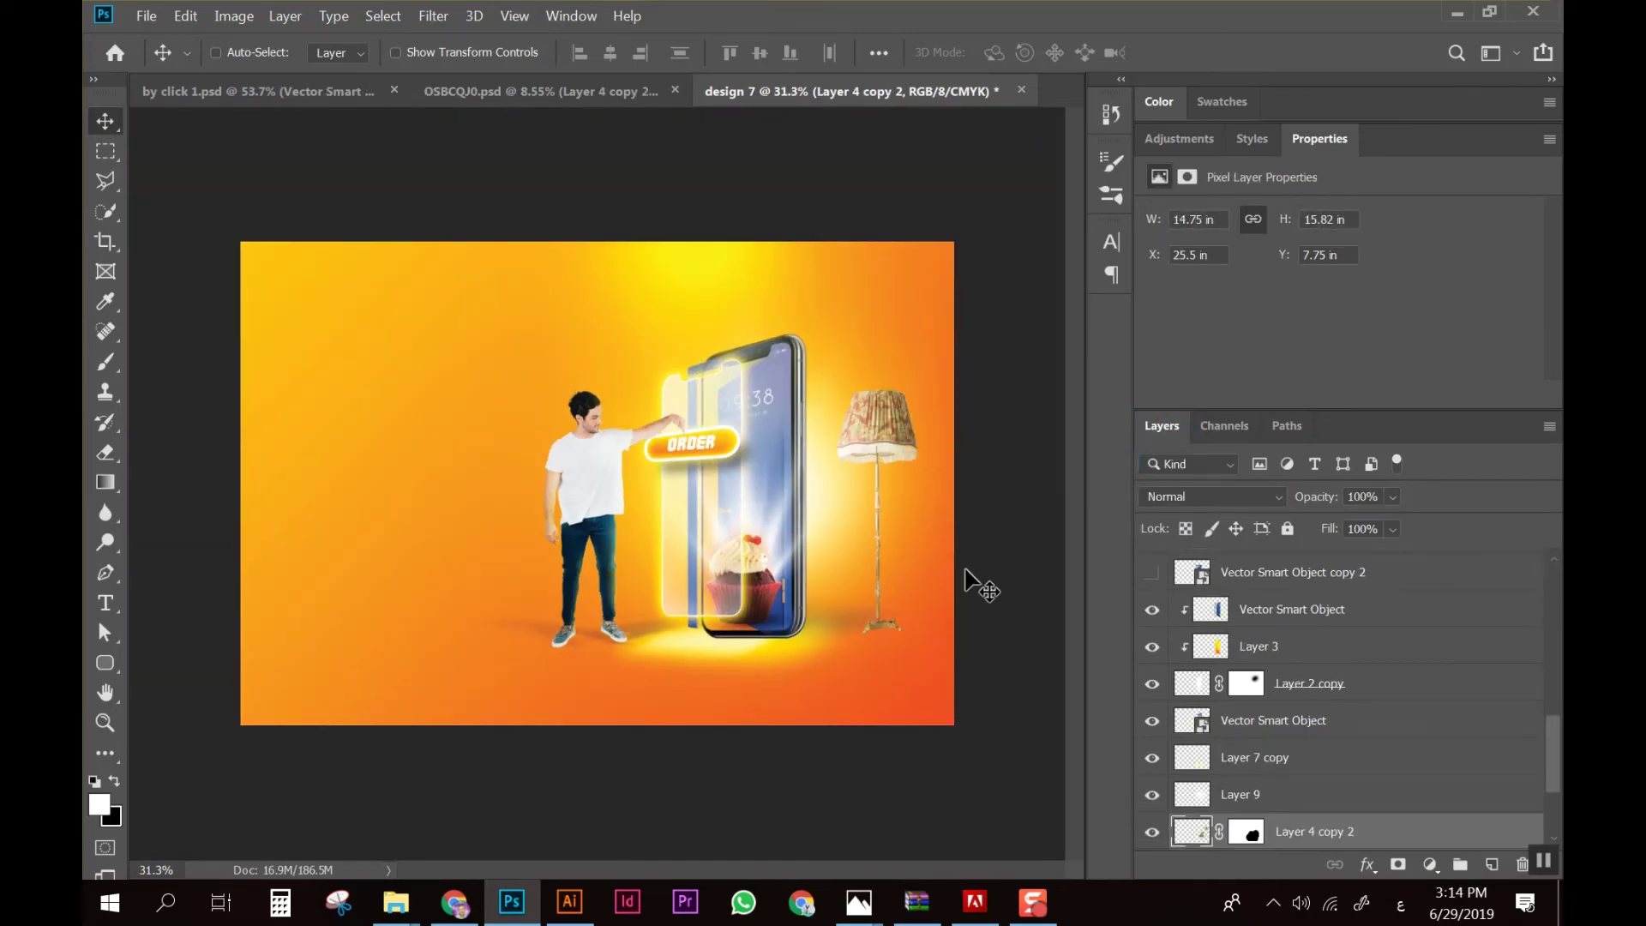
scroll(915, 611, "down", 1)
scroll(883, 559, "up", 1)
scroll(908, 536, "up", 1)
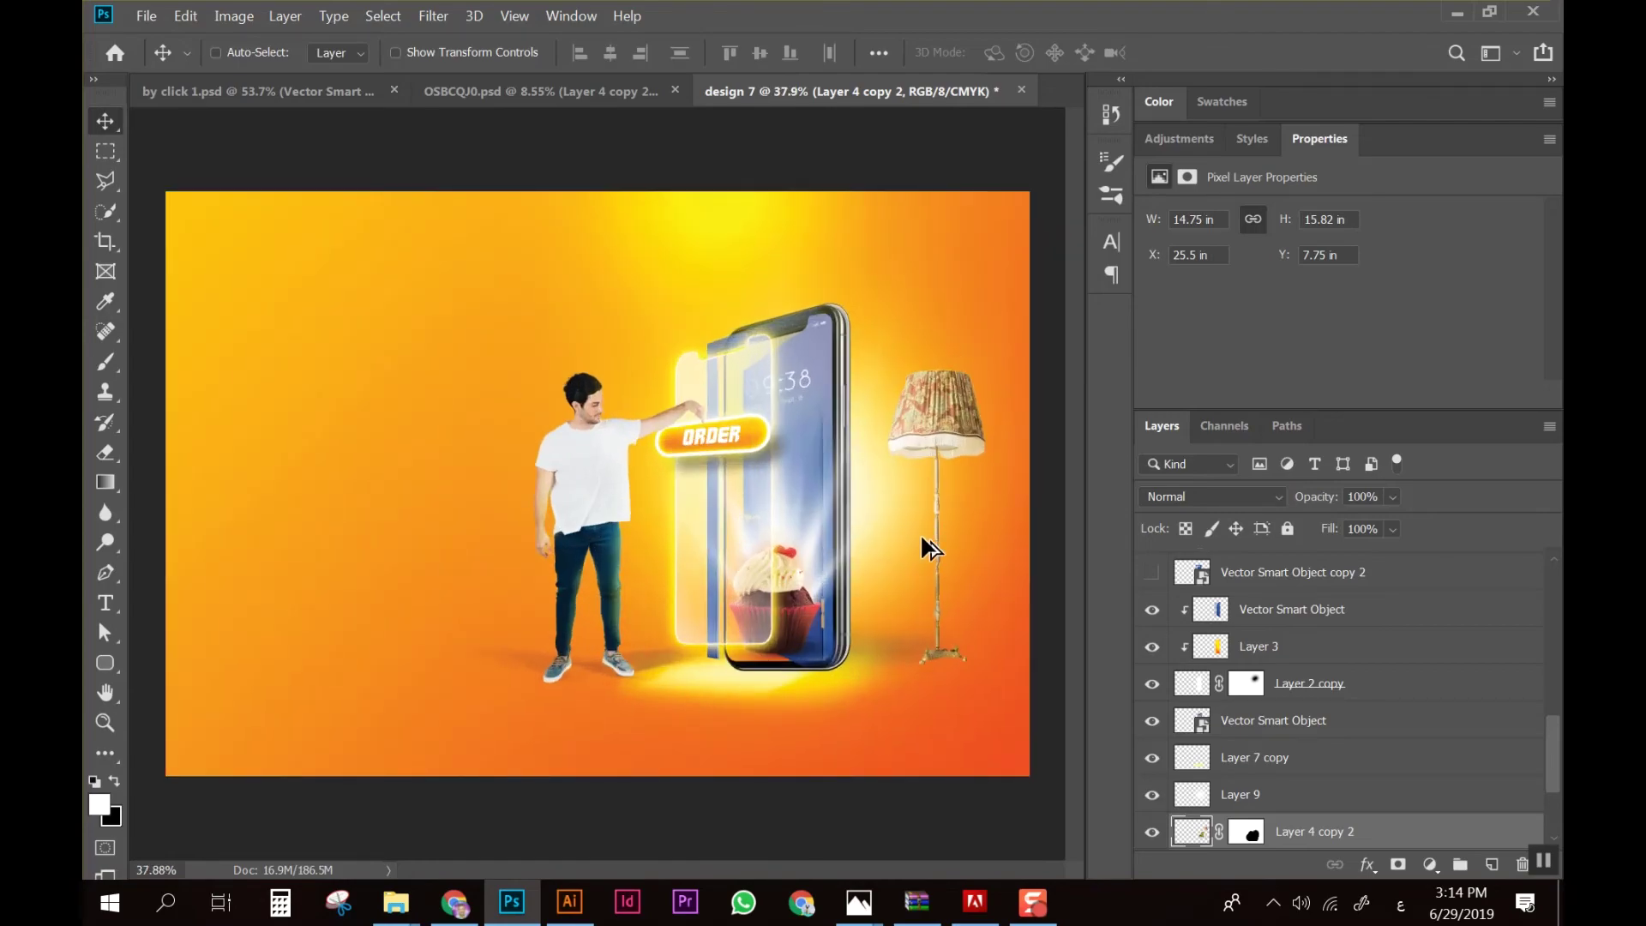
scroll(922, 540, "up", 1)
left_click_drag(922, 540, 653, 609)
Load the lamp's mask as a selection
key("w")
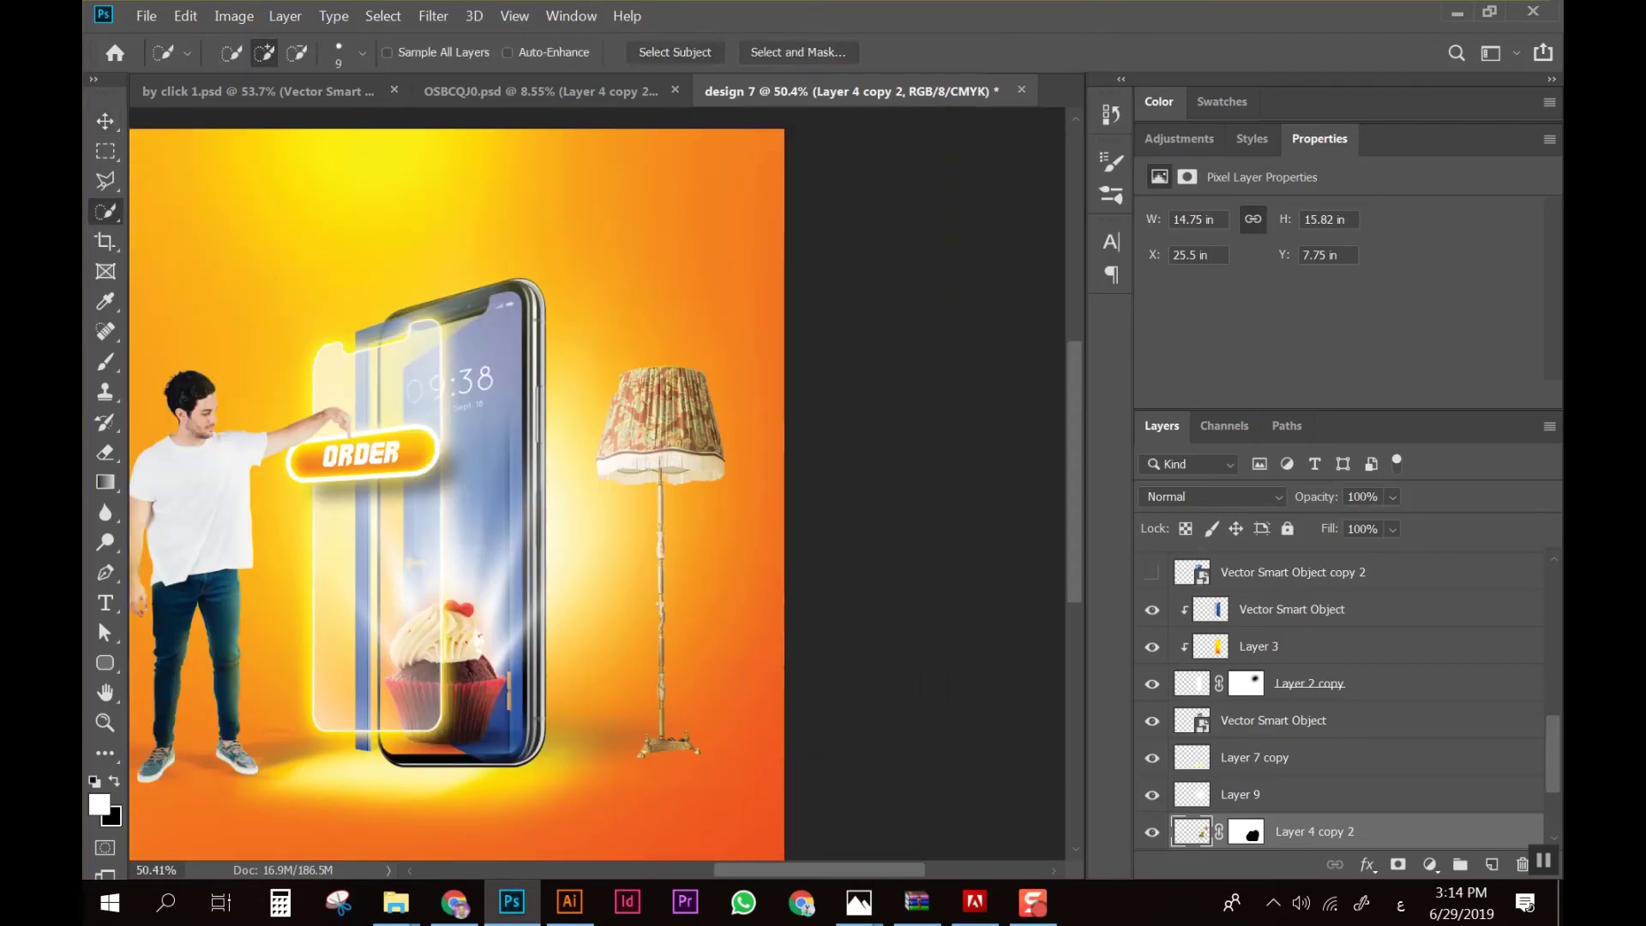
right_click(104, 208)
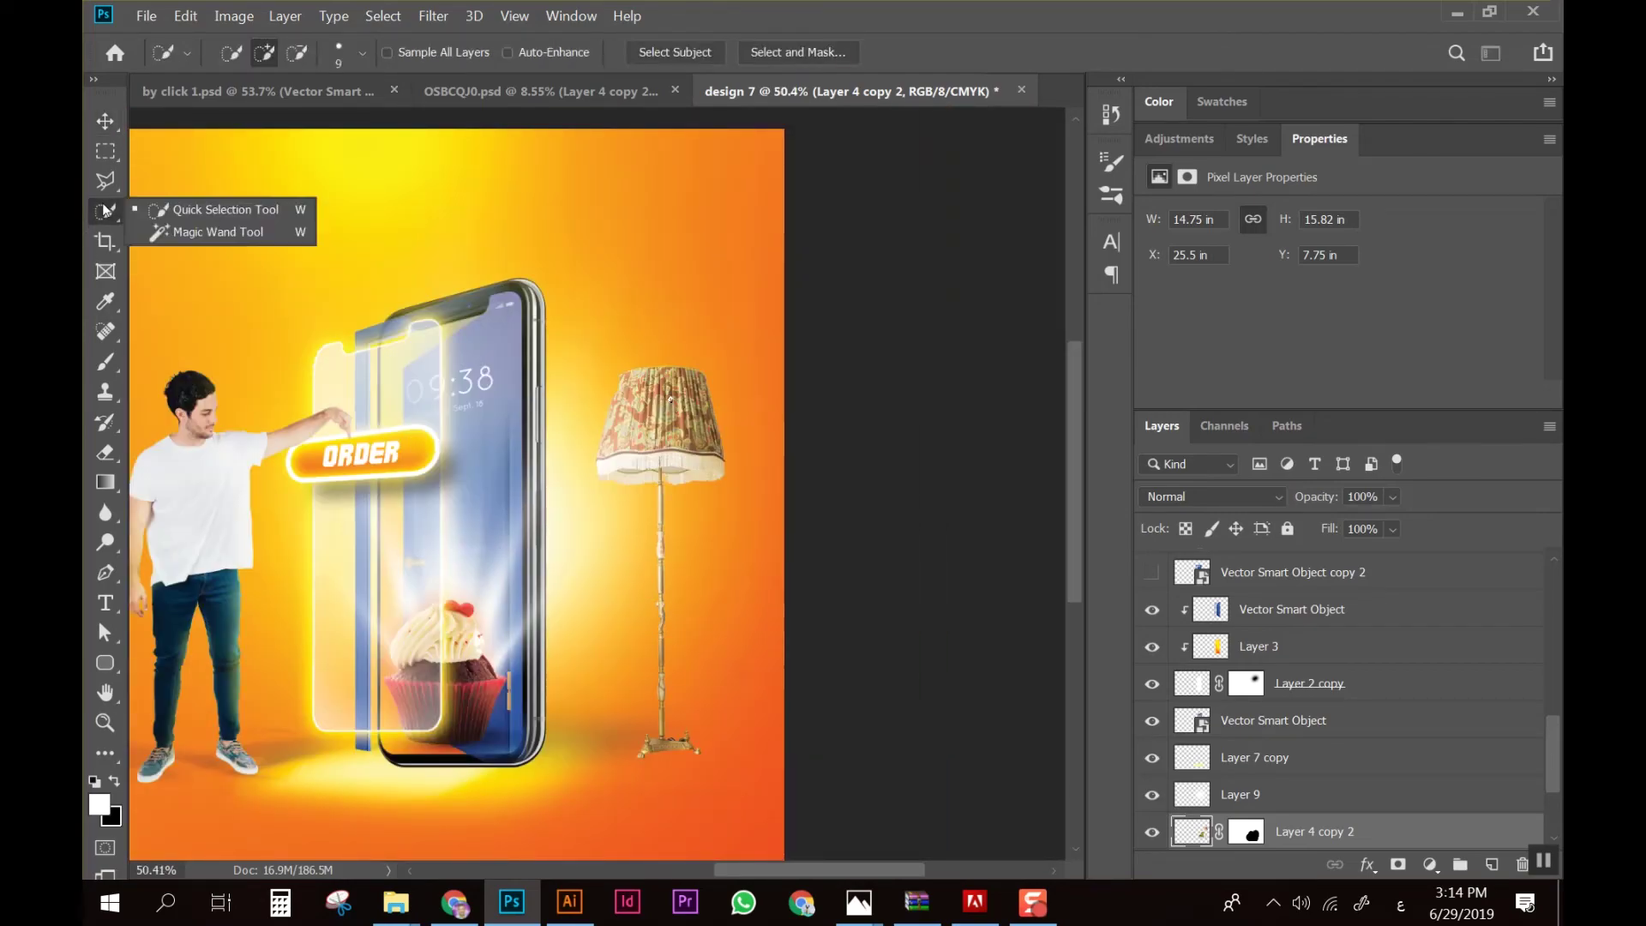
left_click(156, 229)
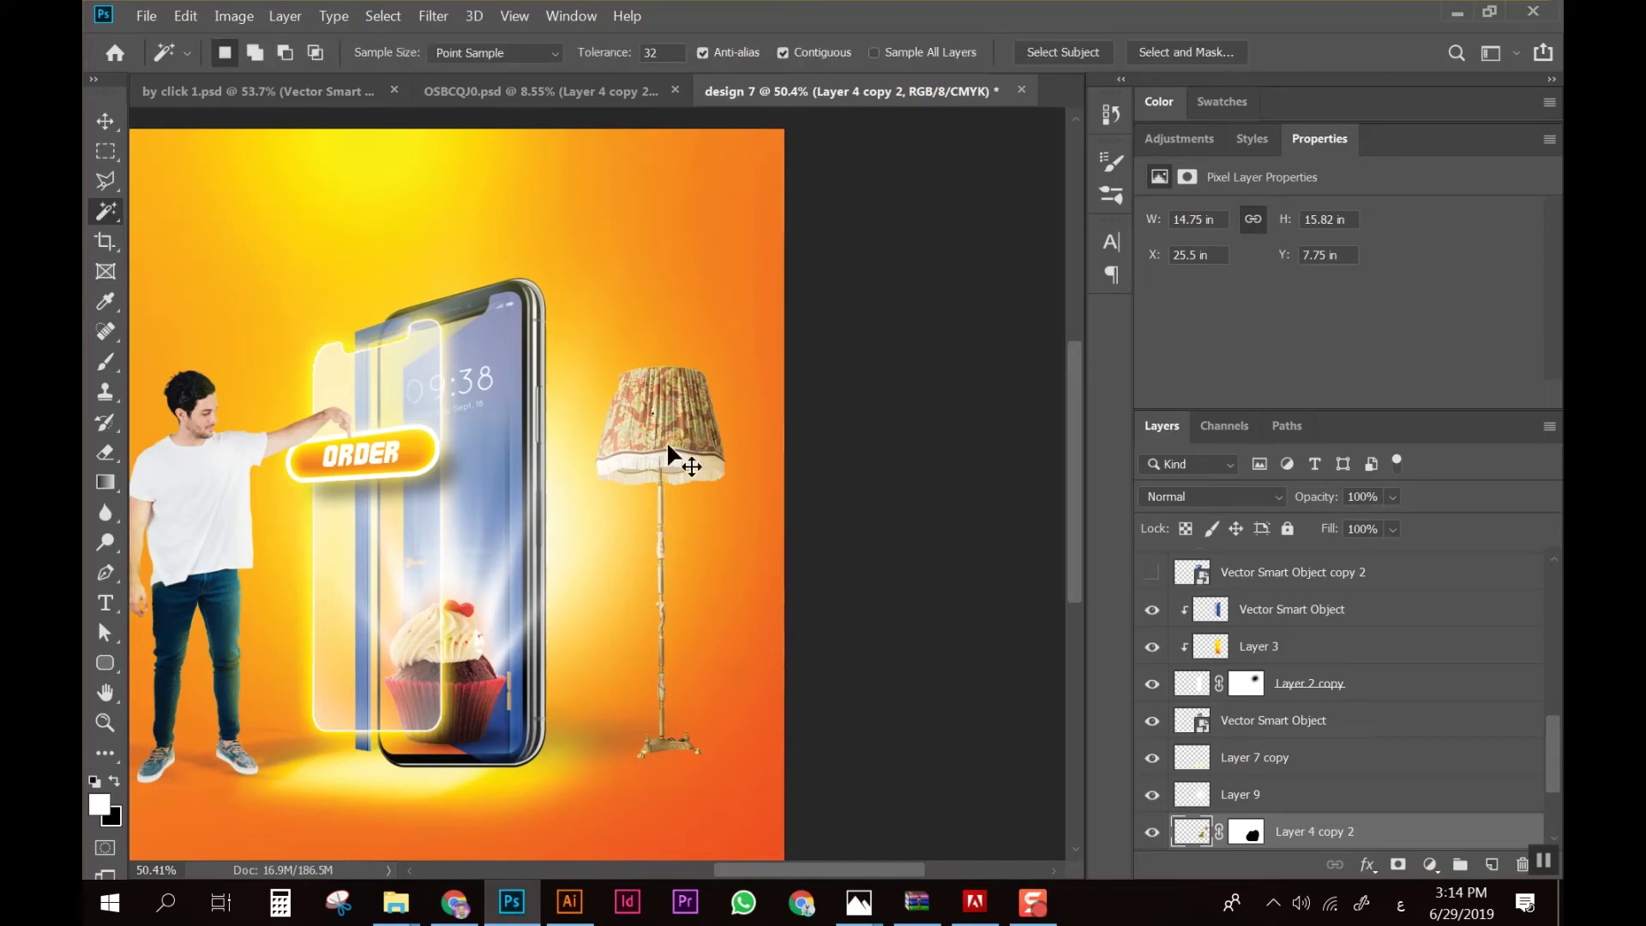
left_click(1241, 837, "ctrl")
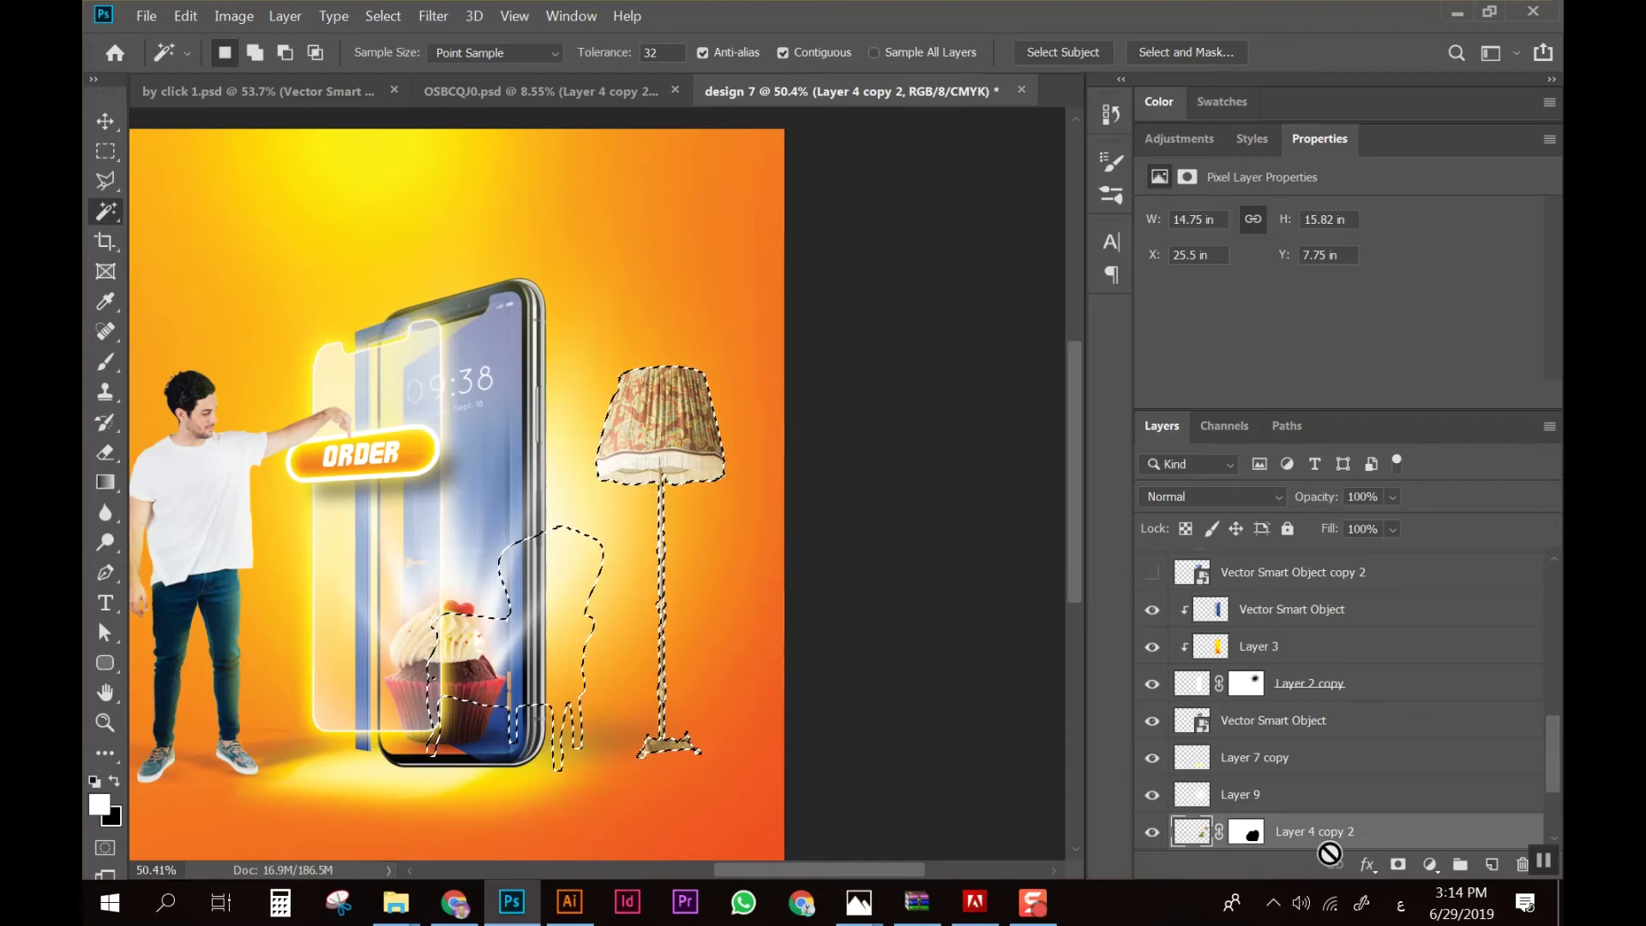
On a new layer, fill the lamp silhouette with black and deselect
key("b")
left_click(1492, 864)
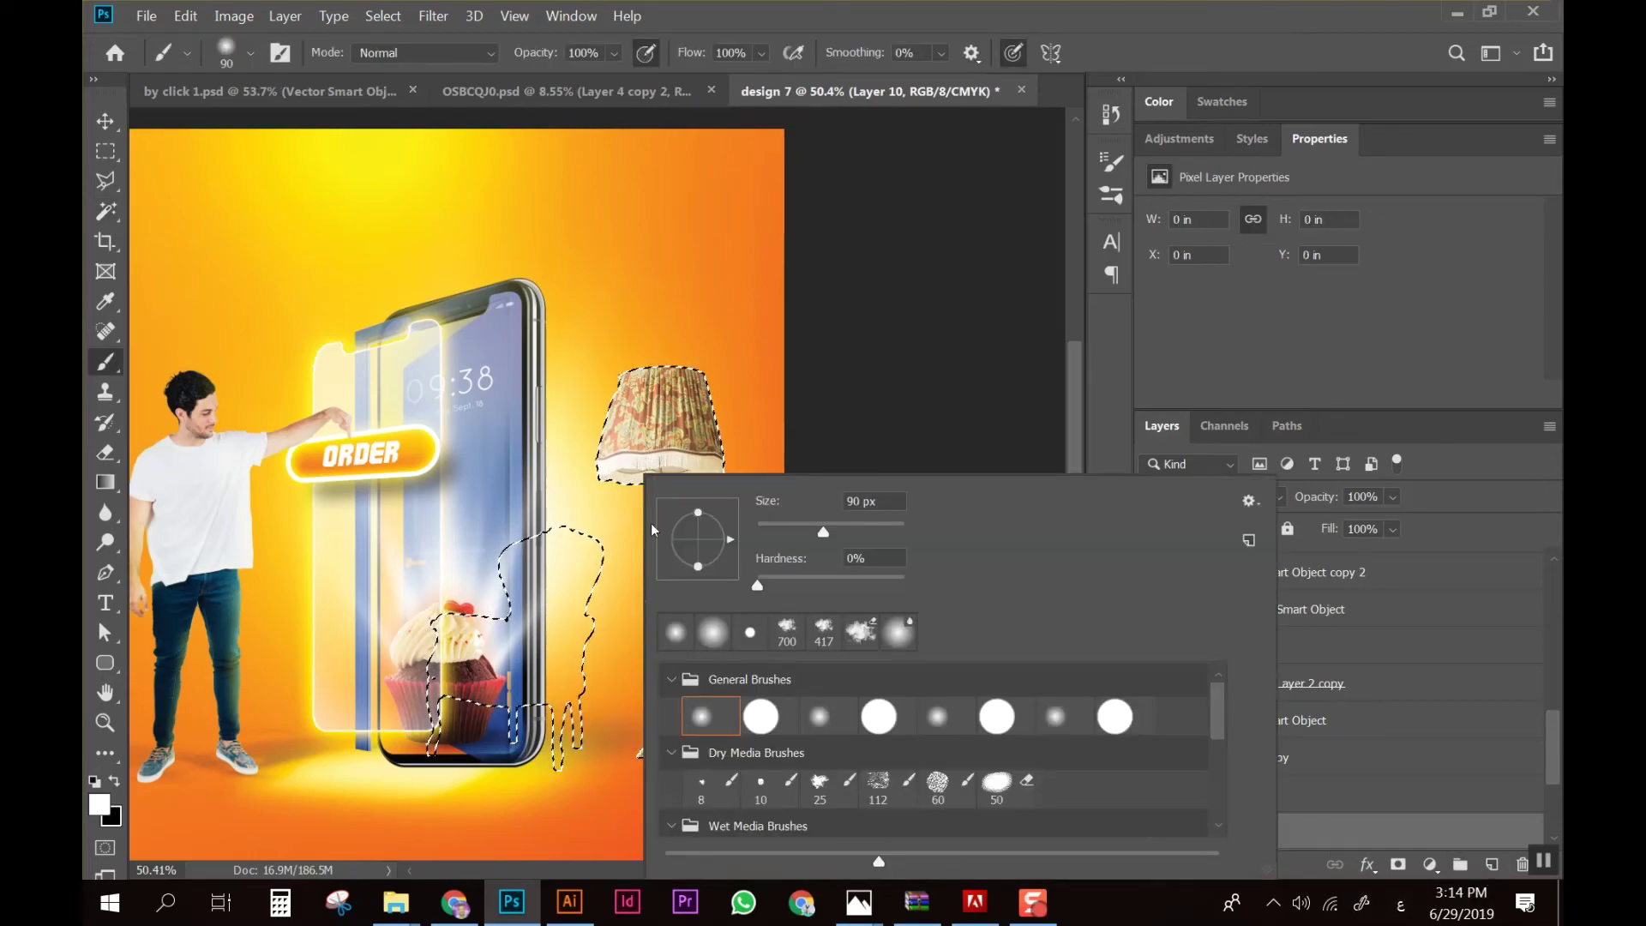
right_click(643, 752)
left_click(760, 716)
key("Escape")
key("x")
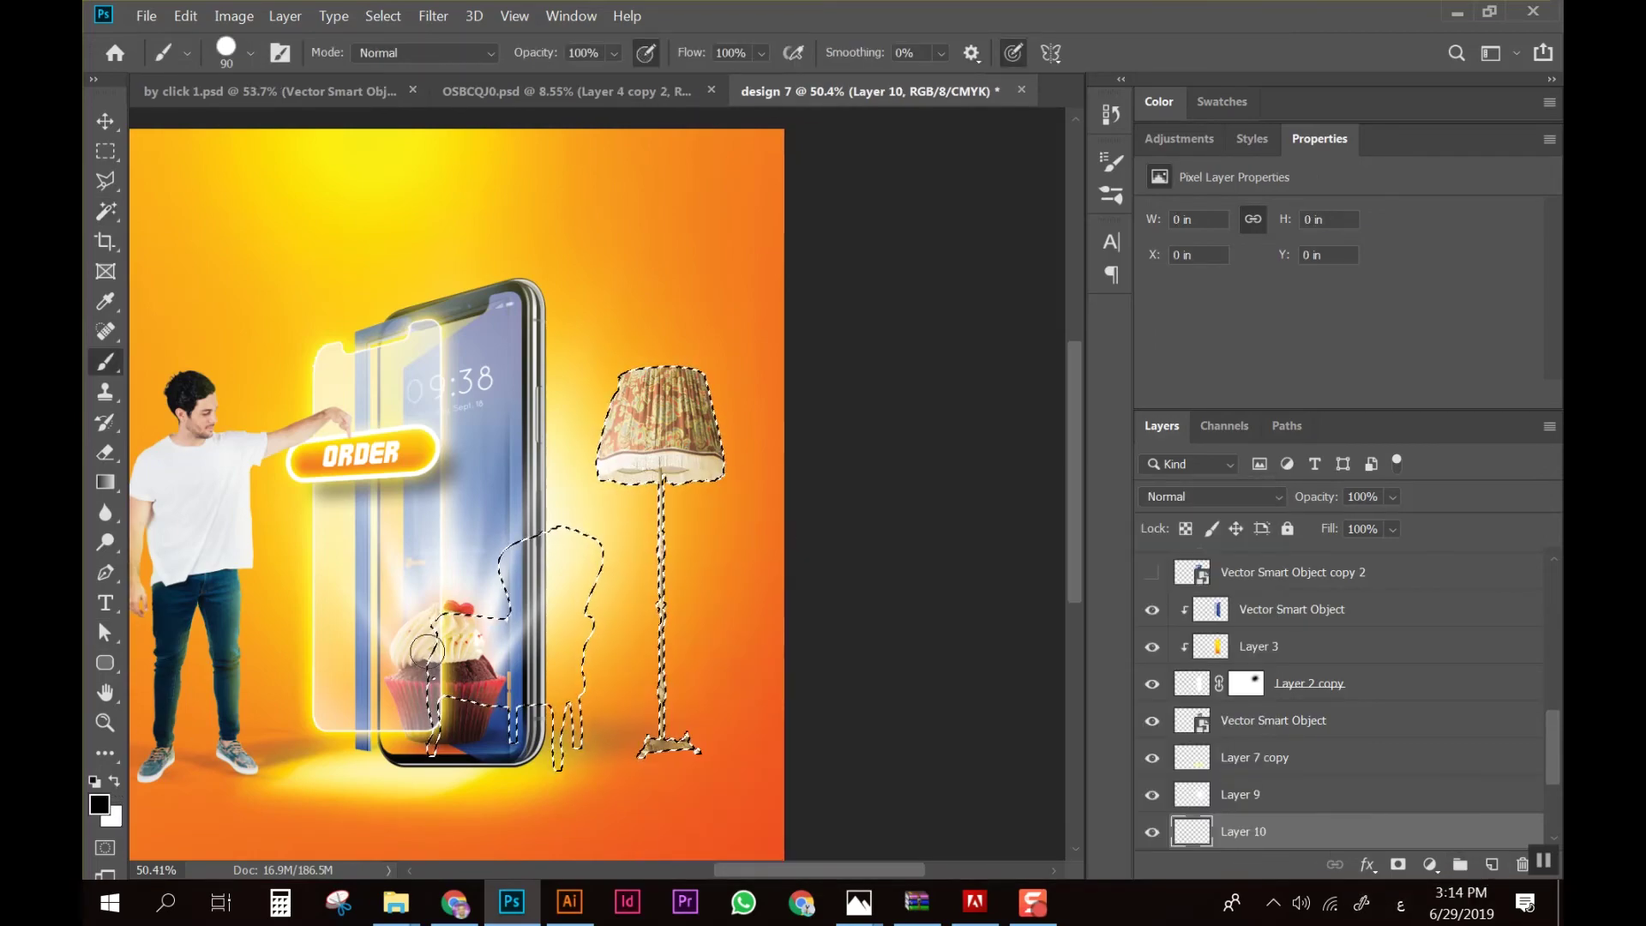
mouse_move(643, 402)
left_mouse_down()
mouse_move(672, 534)
mouse_move(683, 378)
left_mouse_up()
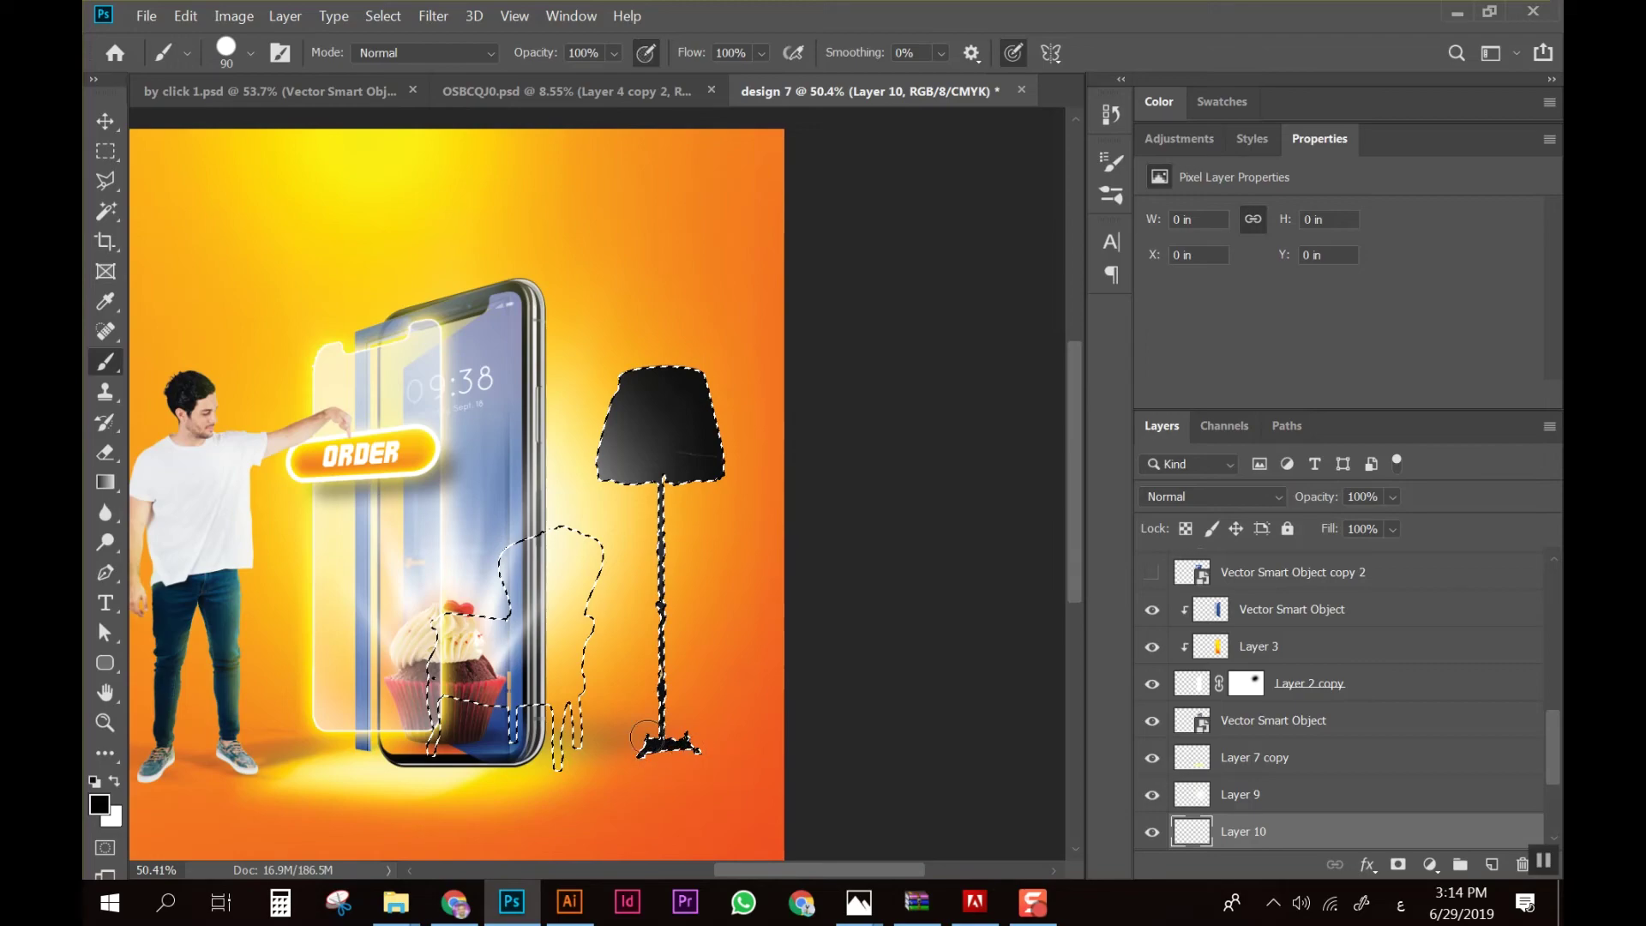
key("ctrl+d")
Place Layer 10 below the lamp, skew it flat on the floor, and set 37% opacity
scroll(1286, 789, "down", 2)
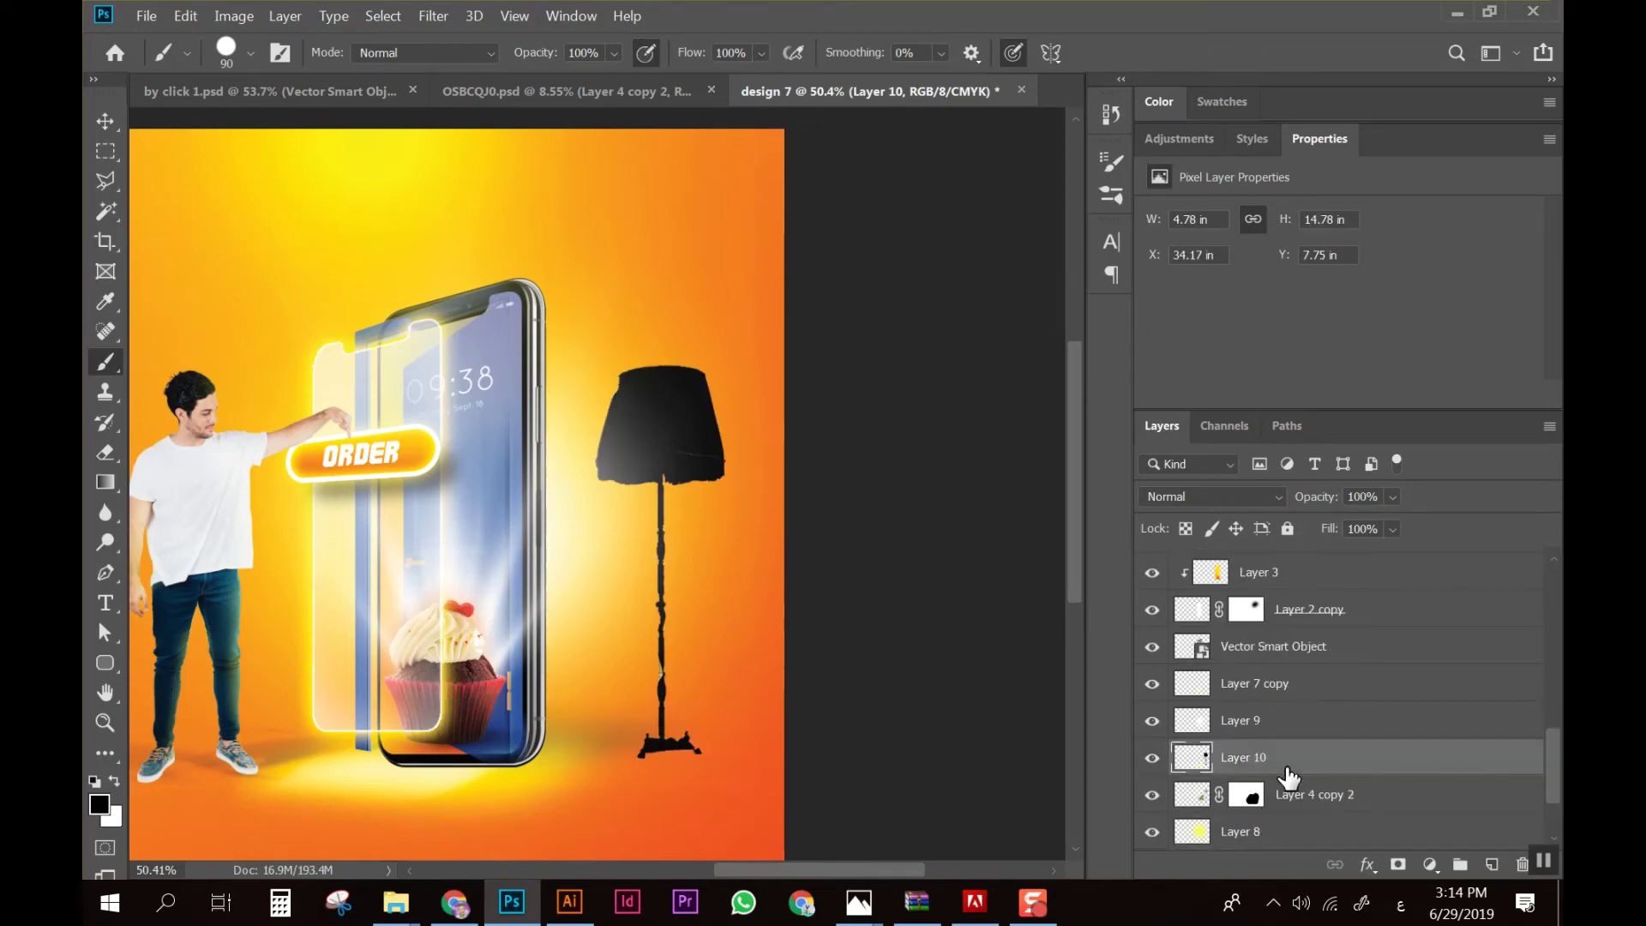
left_click_drag(1288, 777, 1285, 810)
key("ctrl+t")
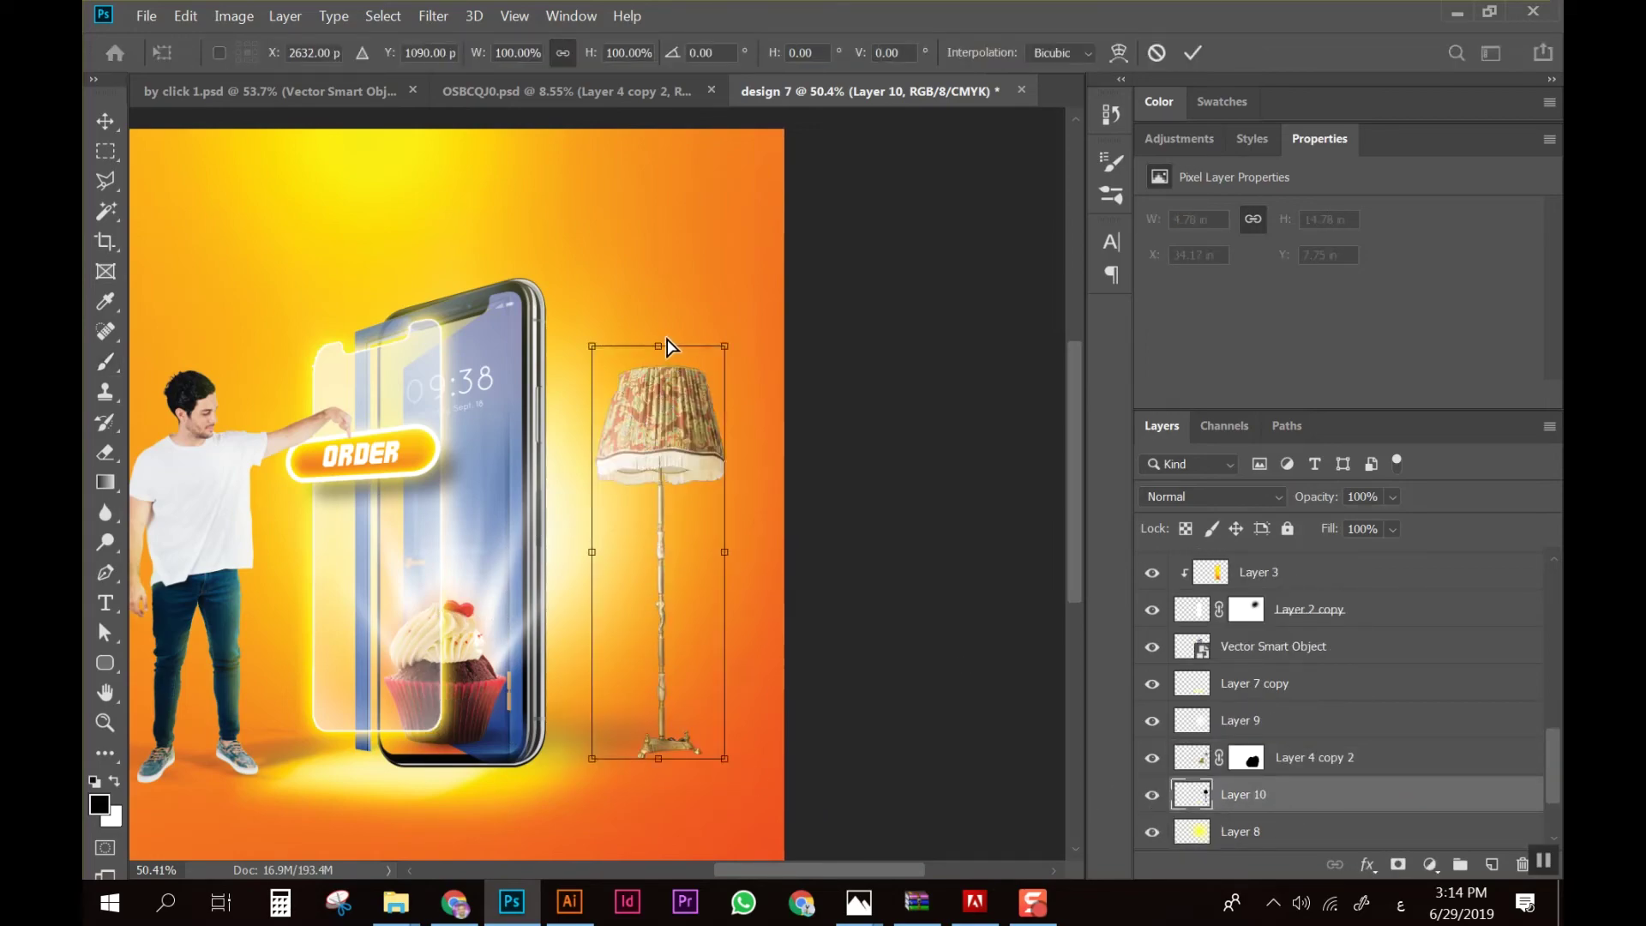
left_click_drag(667, 346, 852, 655)
left_click_drag(787, 708, 754, 703)
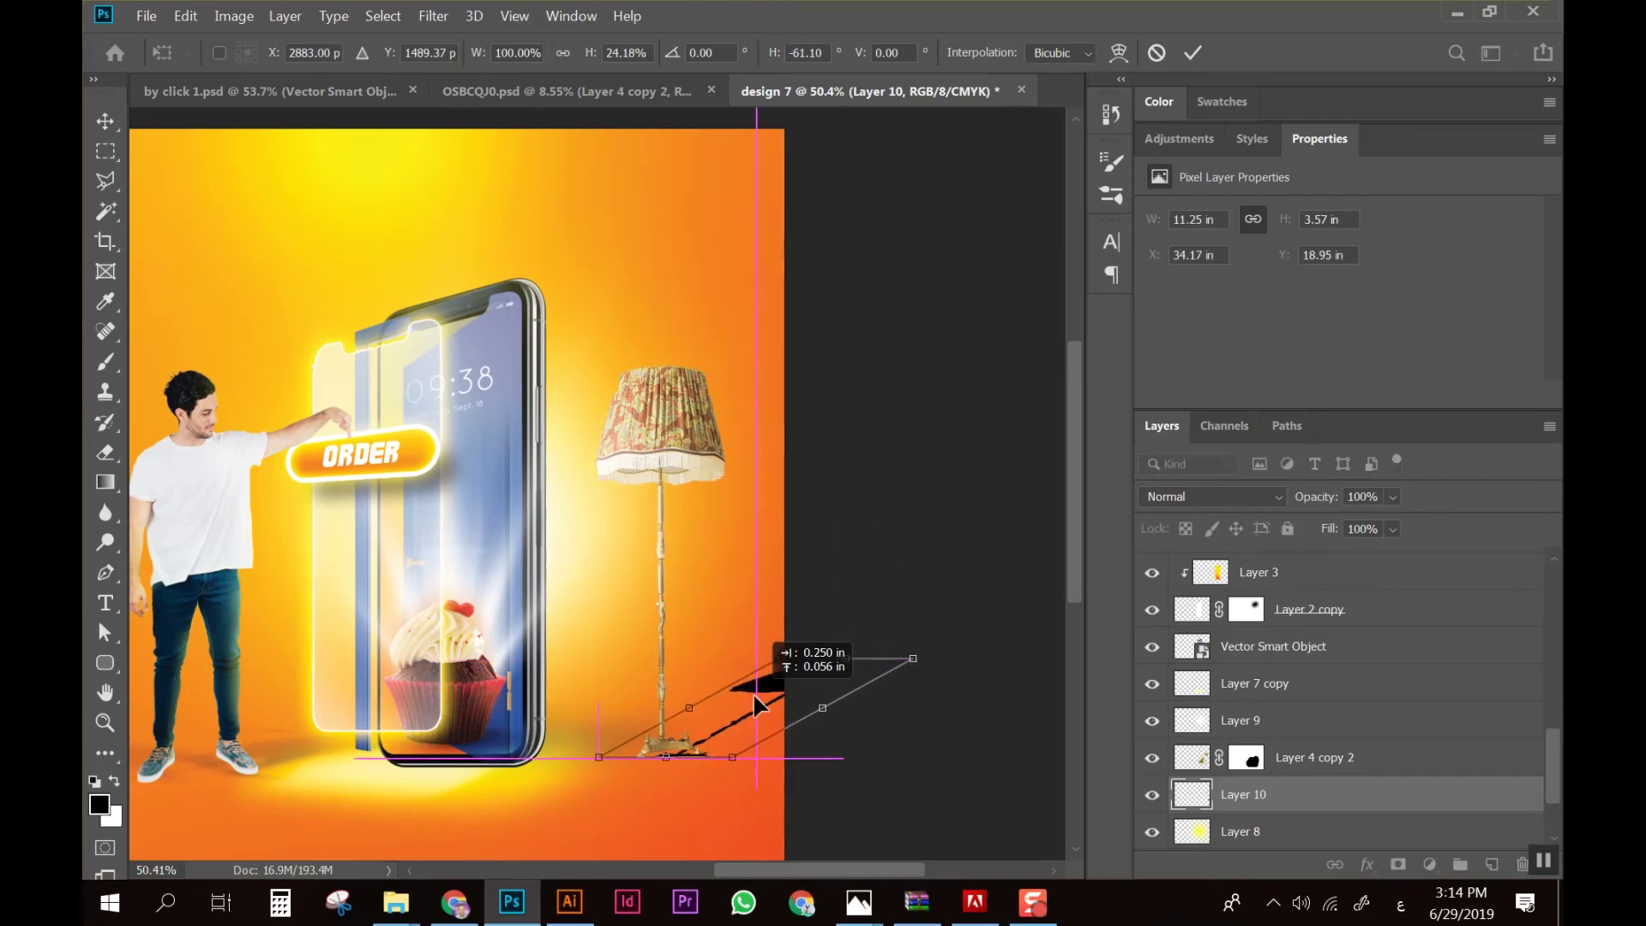
key("Return")
key("b")
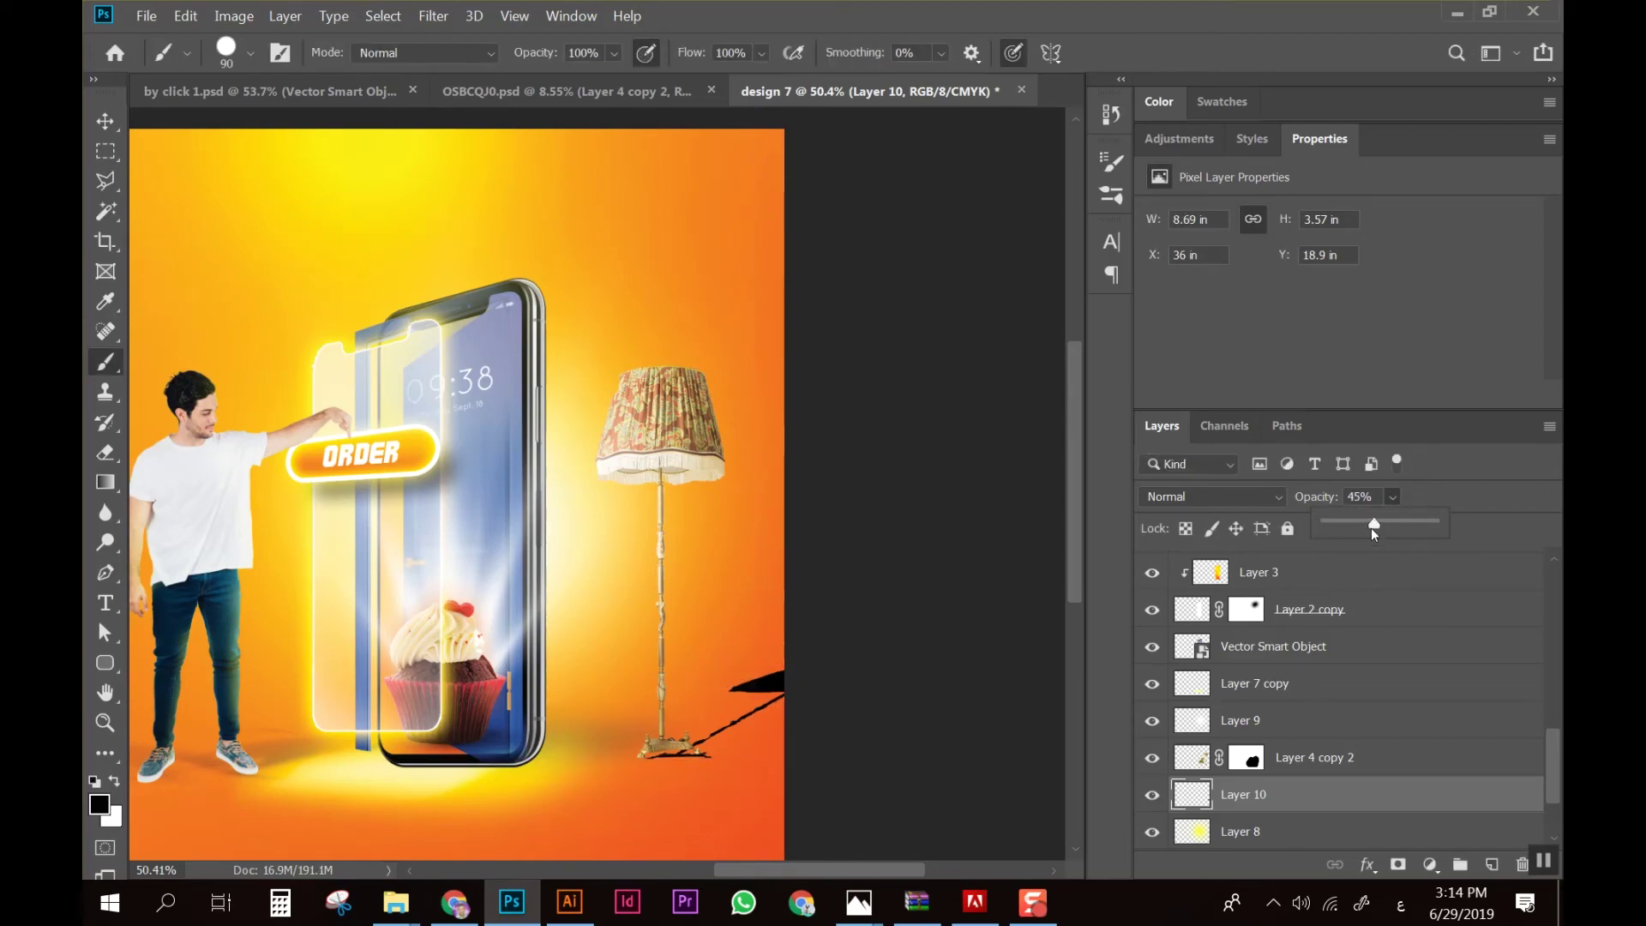
left_click_drag(1371, 527, 1365, 528)
Fade the shadow's far end with a 300 px eraser and reshape it
key("e")
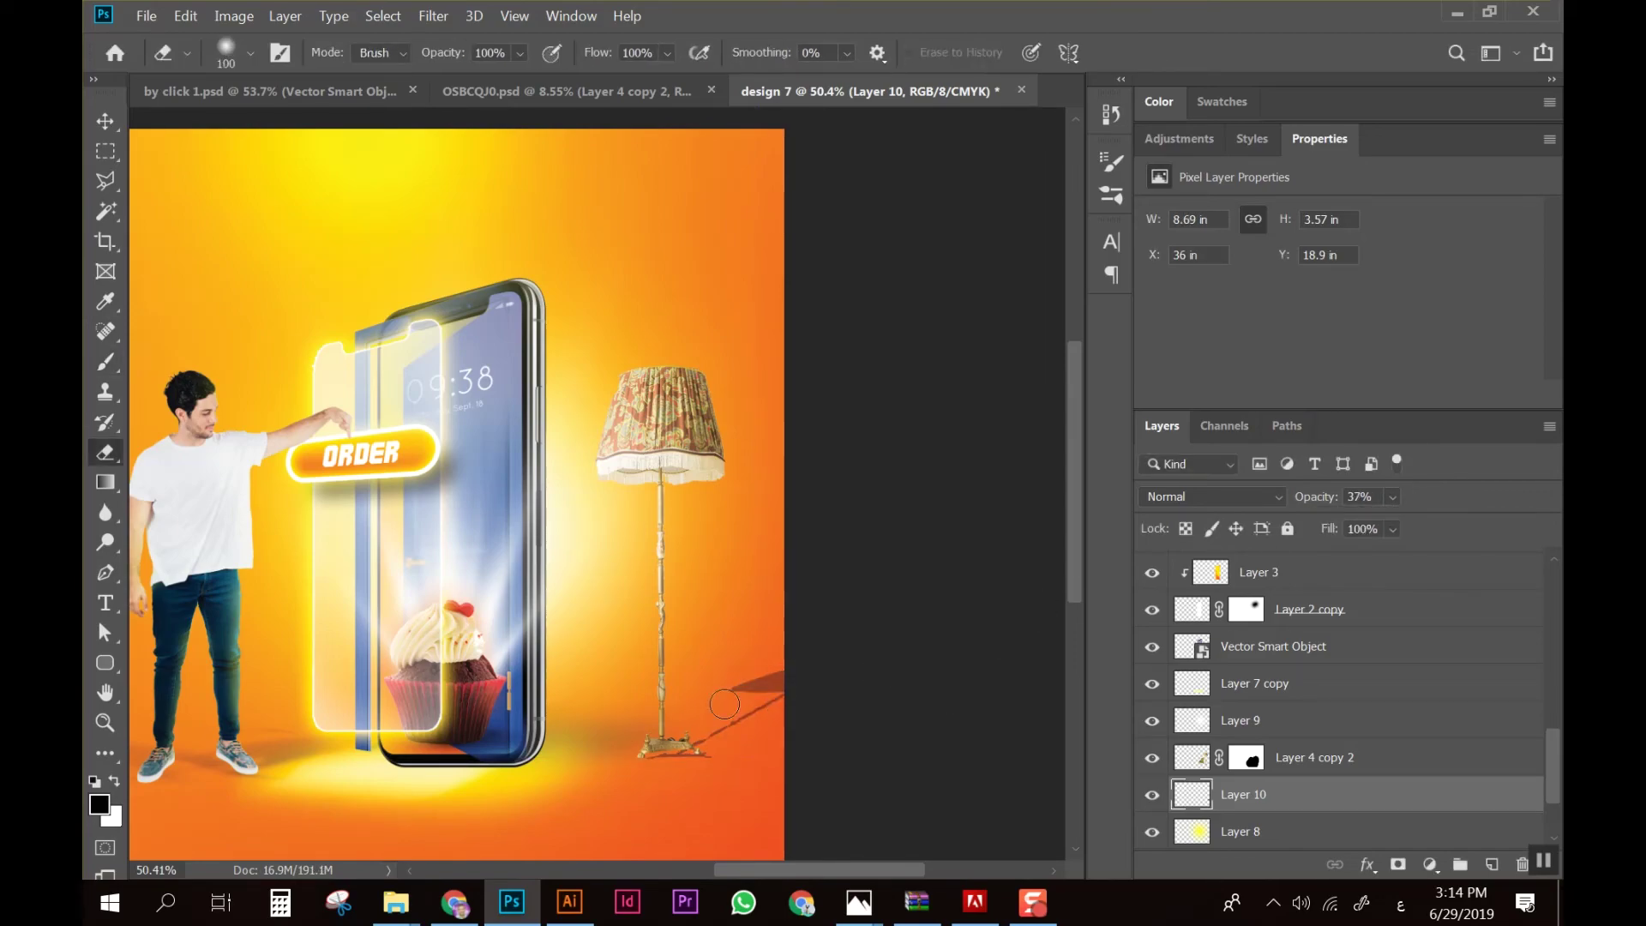
key("bracketright")
right_click(686, 686)
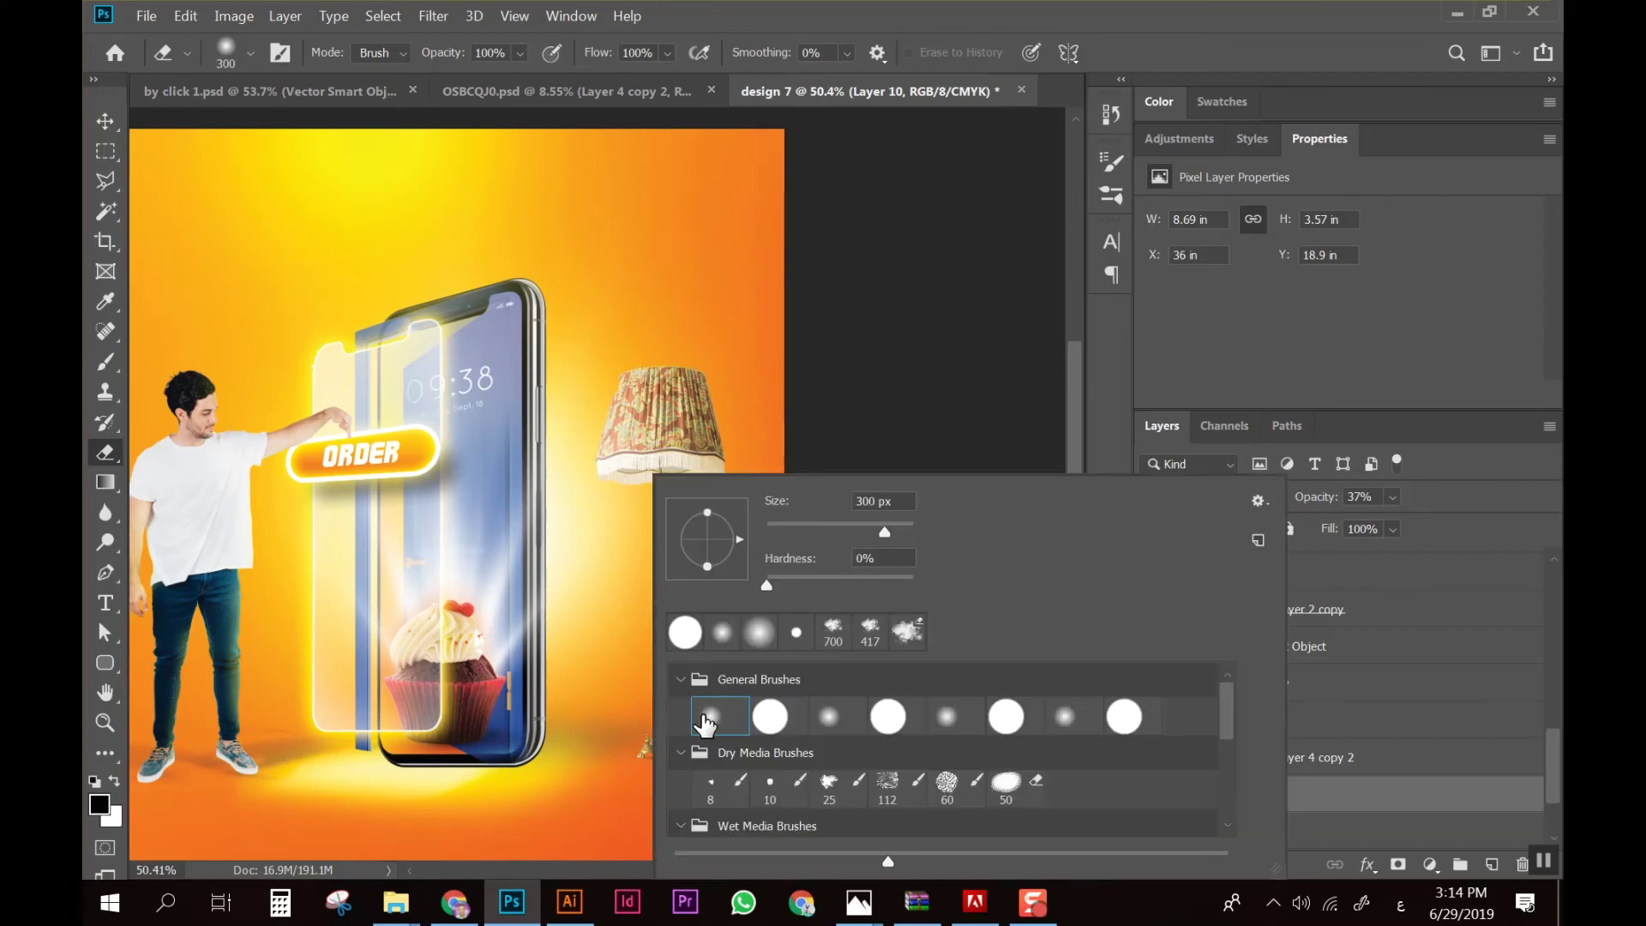
key("Escape")
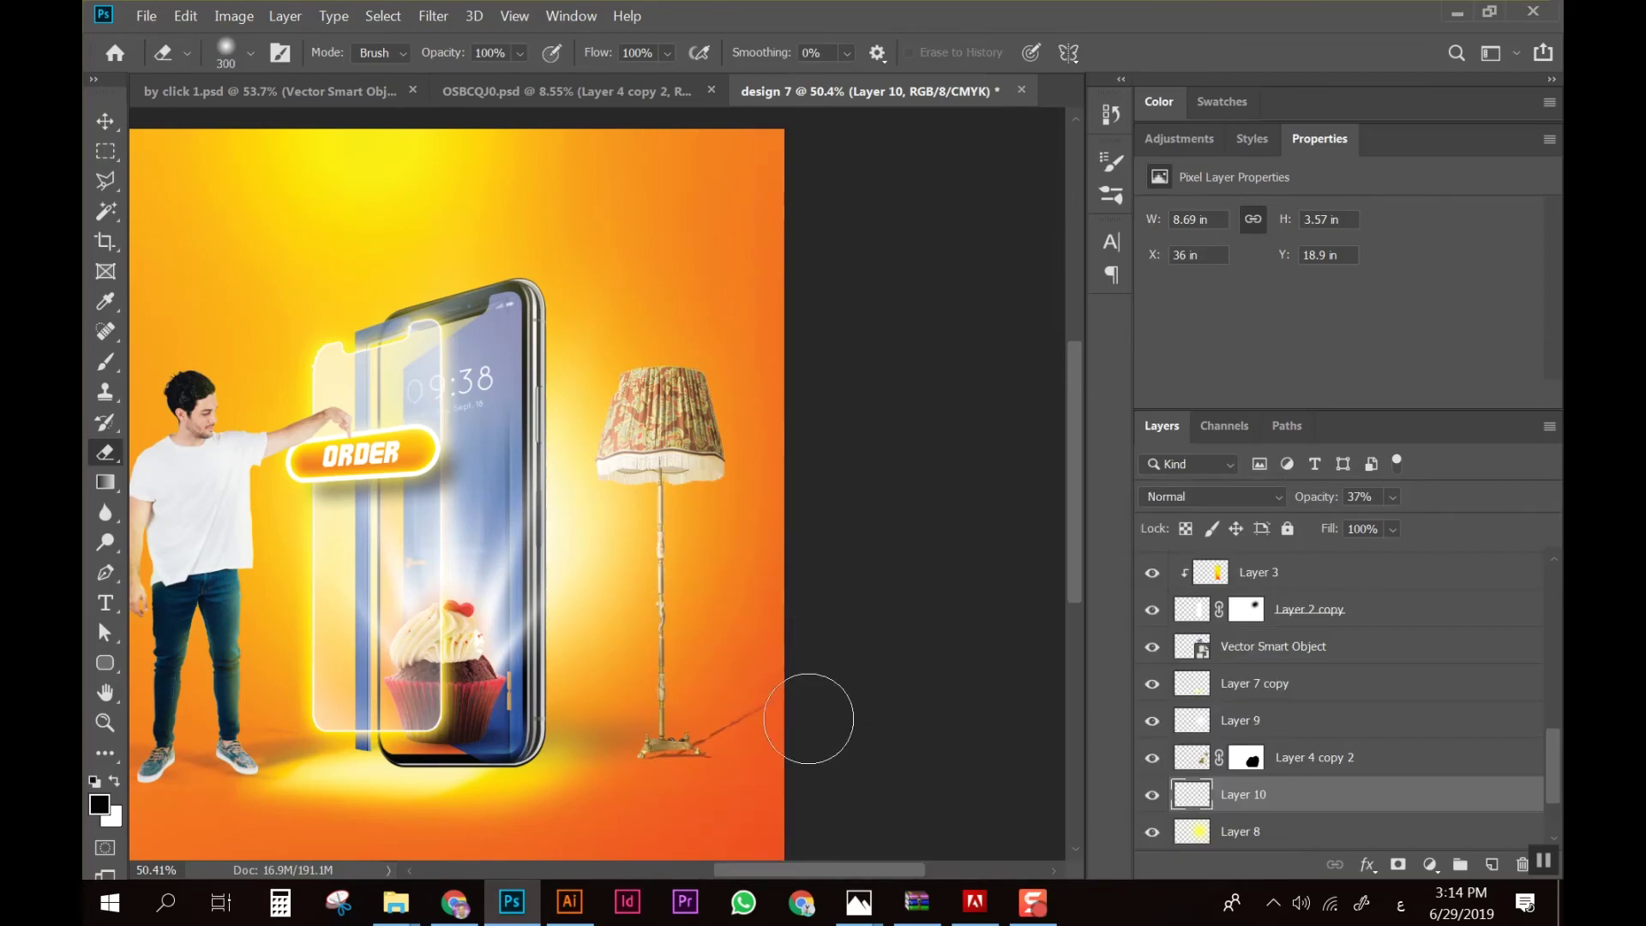
left_click_drag(686, 772, 754, 711)
key("ctrl+t")
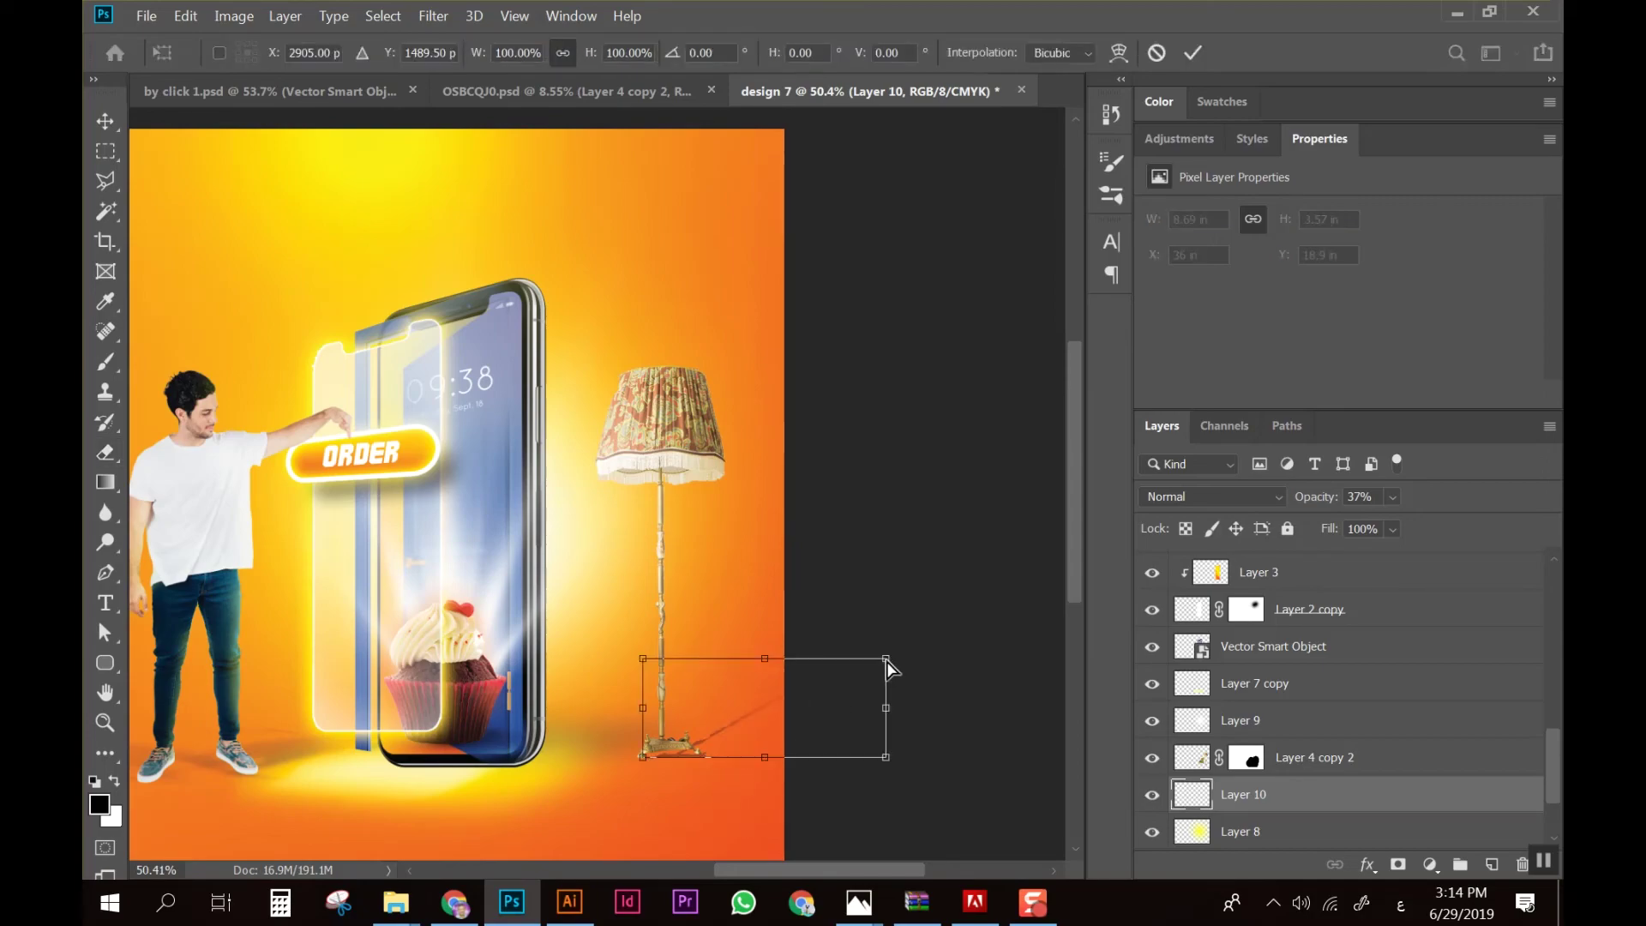
mouse_move(886, 660)
left_mouse_down()
mouse_move(744, 734)
mouse_move(809, 705)
left_mouse_up()
key("e")
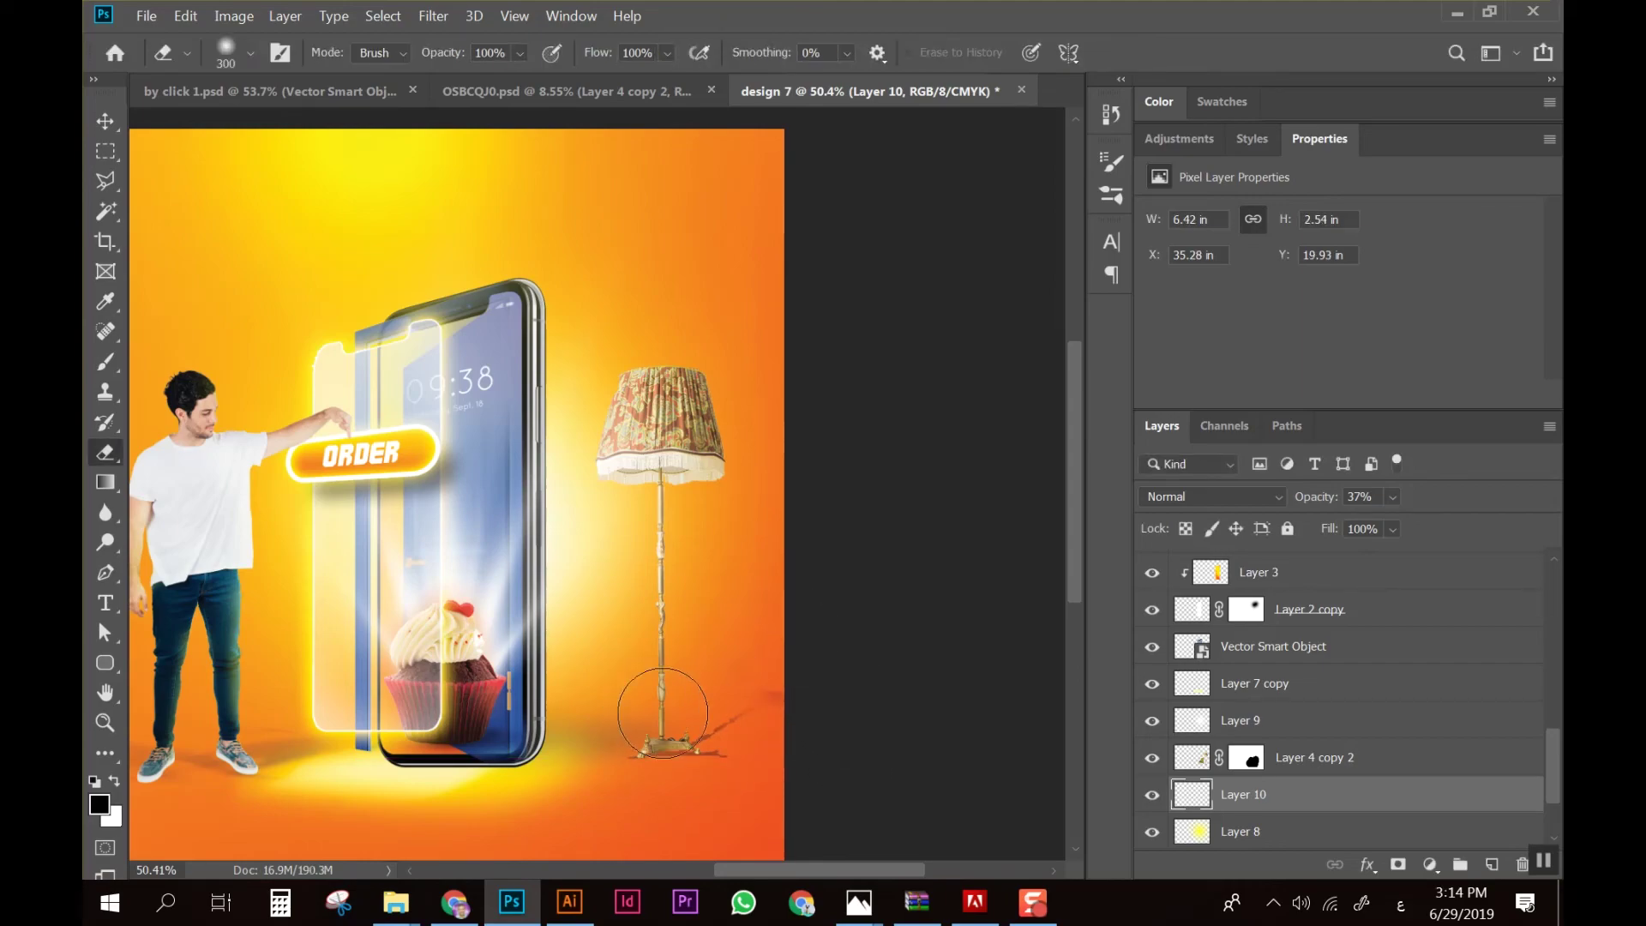
Shrink the shadow by half, align it to the lamp base, and erase it faint
scroll(729, 694, "down", 2)
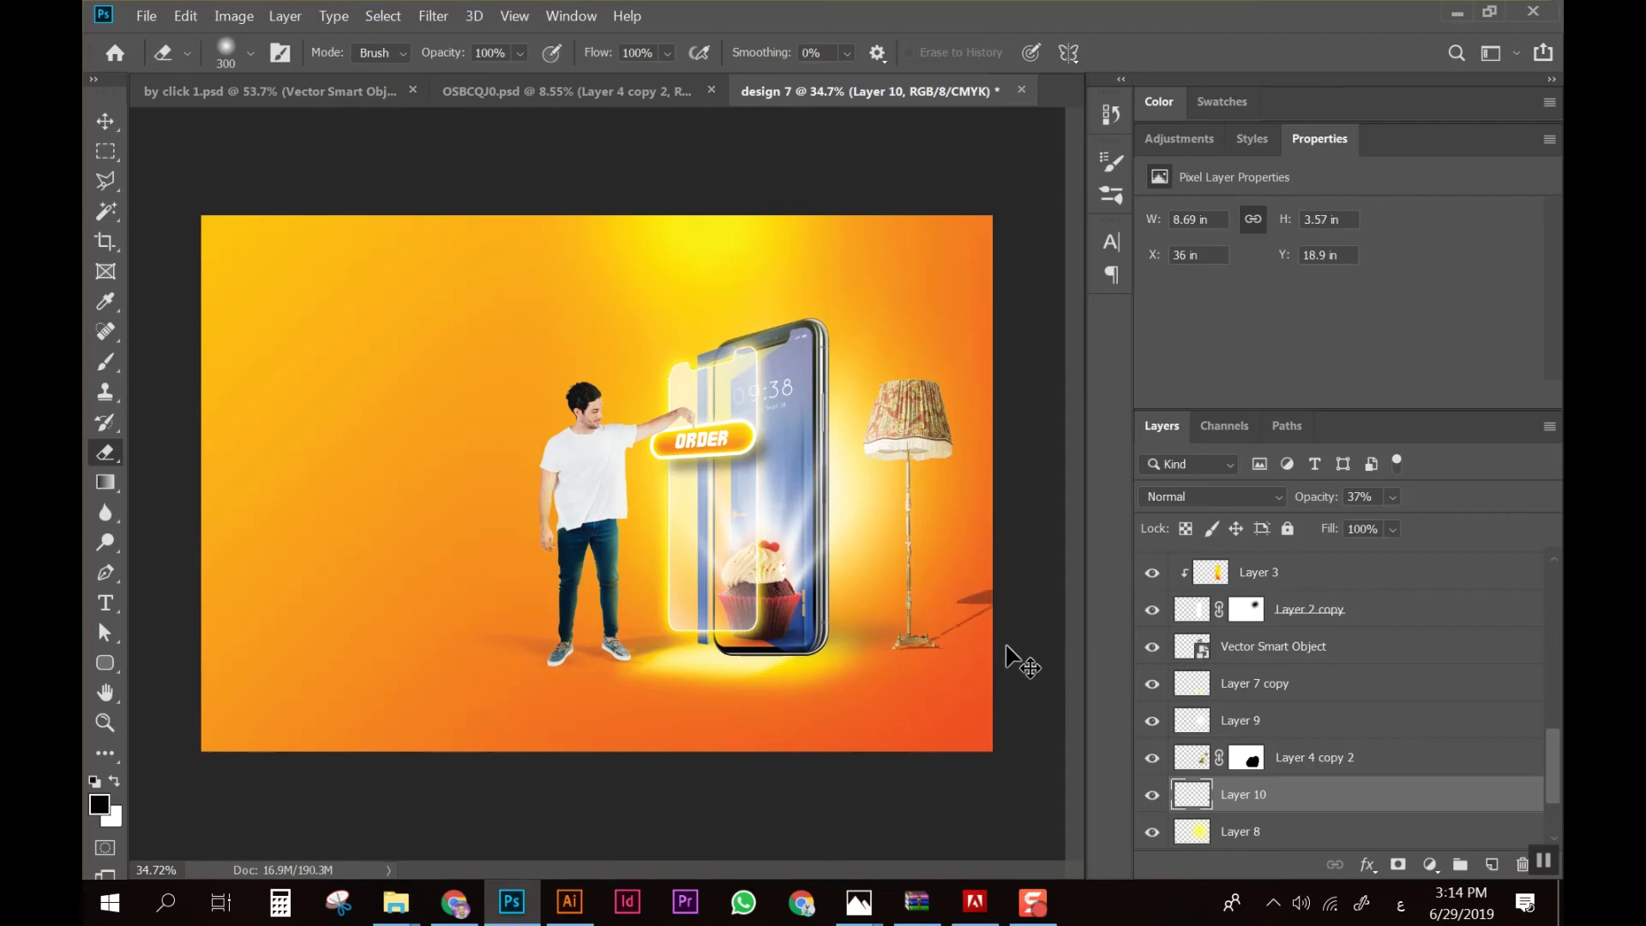
key("ctrl+t")
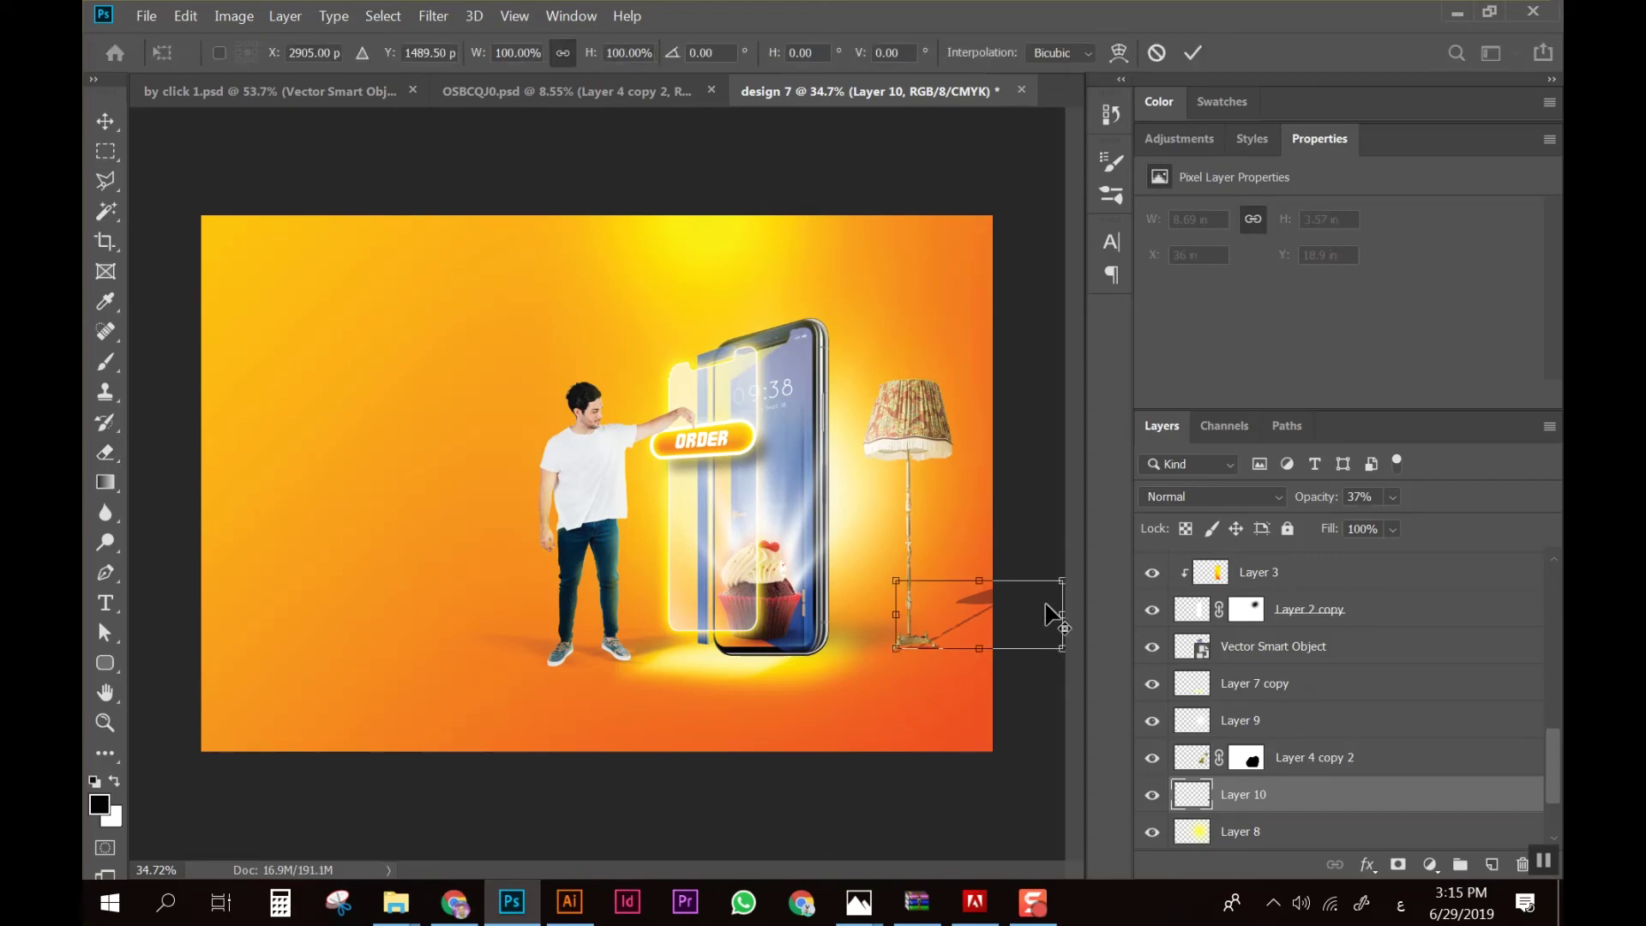
mouse_move(1056, 577)
left_mouse_down()
mouse_move(962, 620)
mouse_move(986, 620)
left_mouse_up()
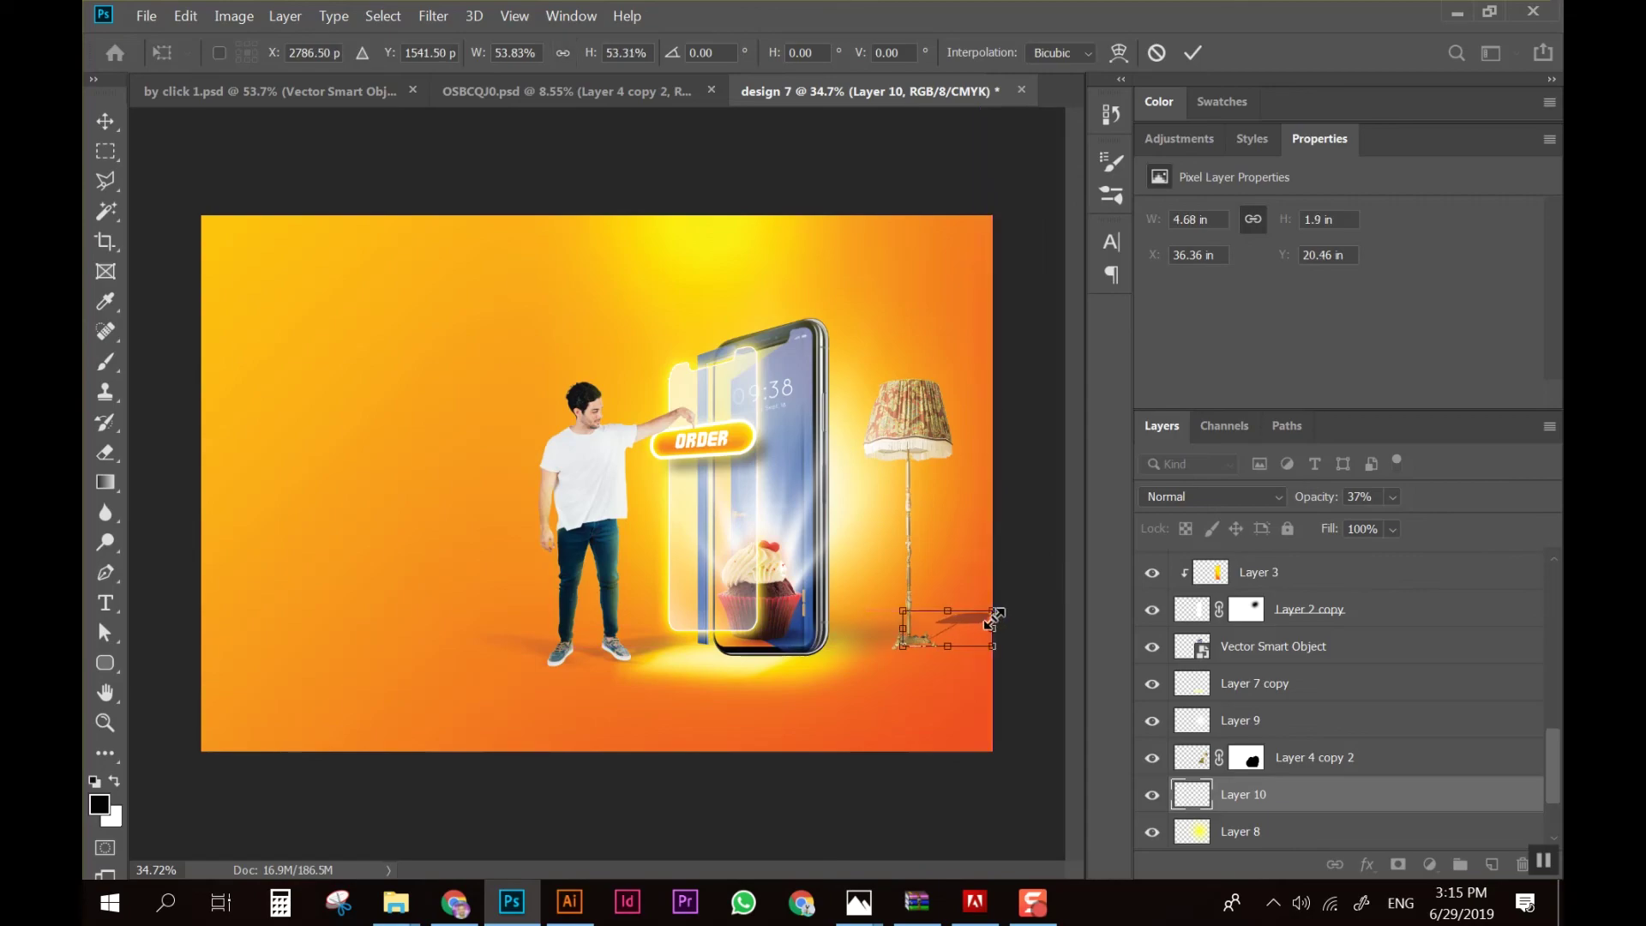
key("Return")
key("e")
scroll(992, 624, "up", 2)
left_click_drag(928, 692, 821, 692)
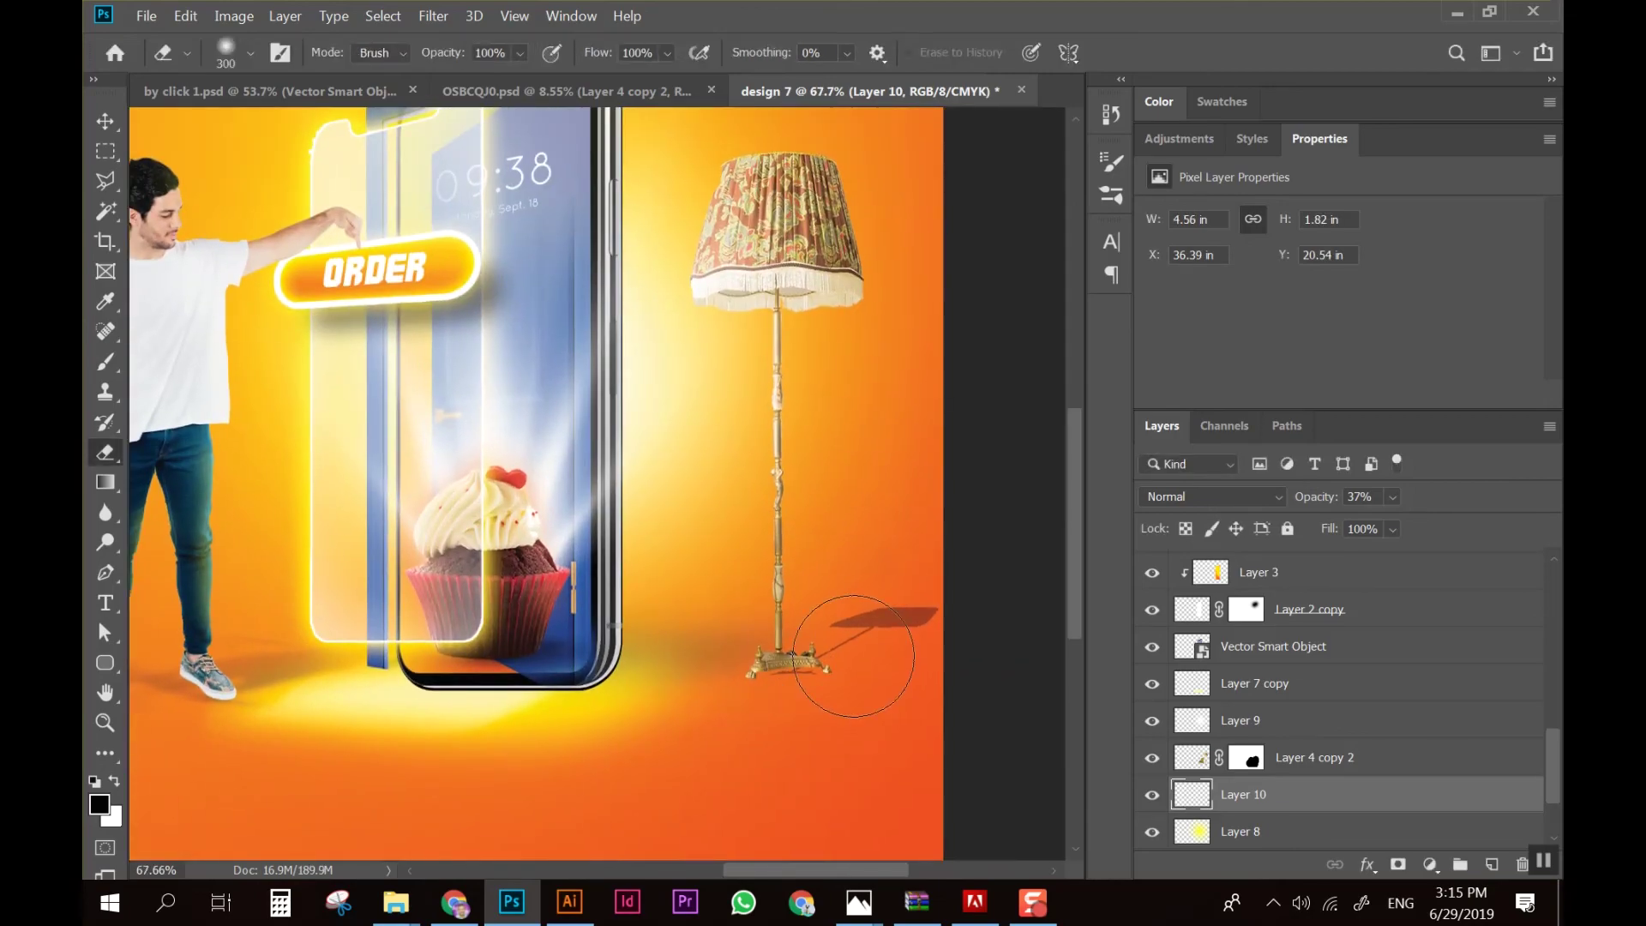
key("ctrl+t")
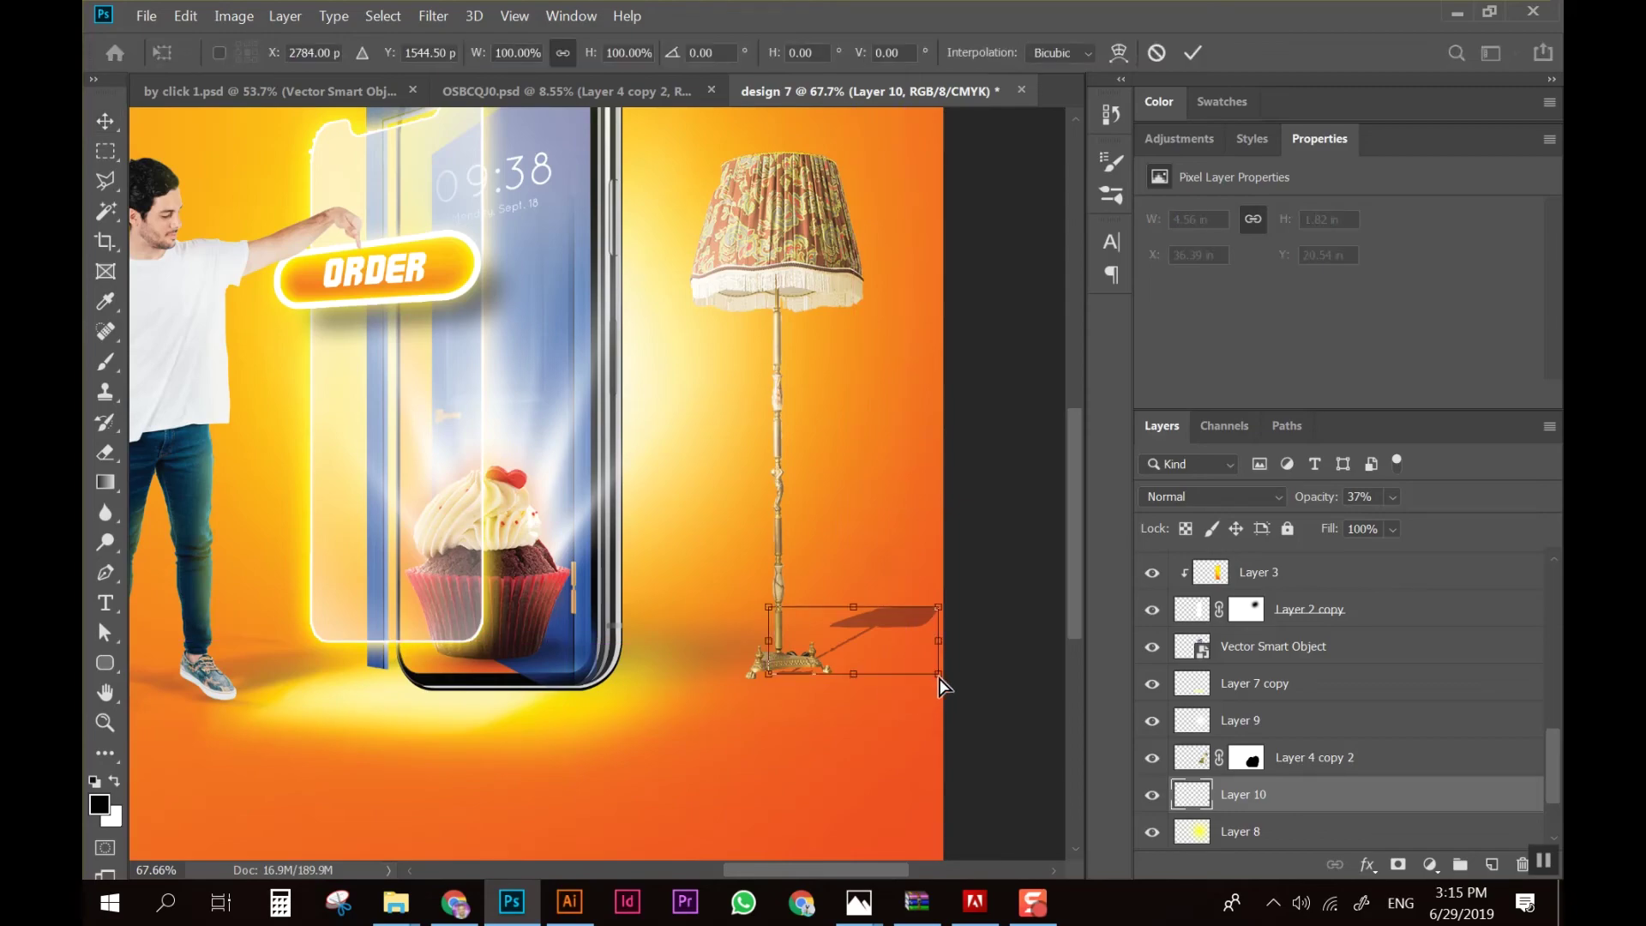
left_click_drag(941, 673, 980, 684)
left_click_drag(859, 644, 833, 640)
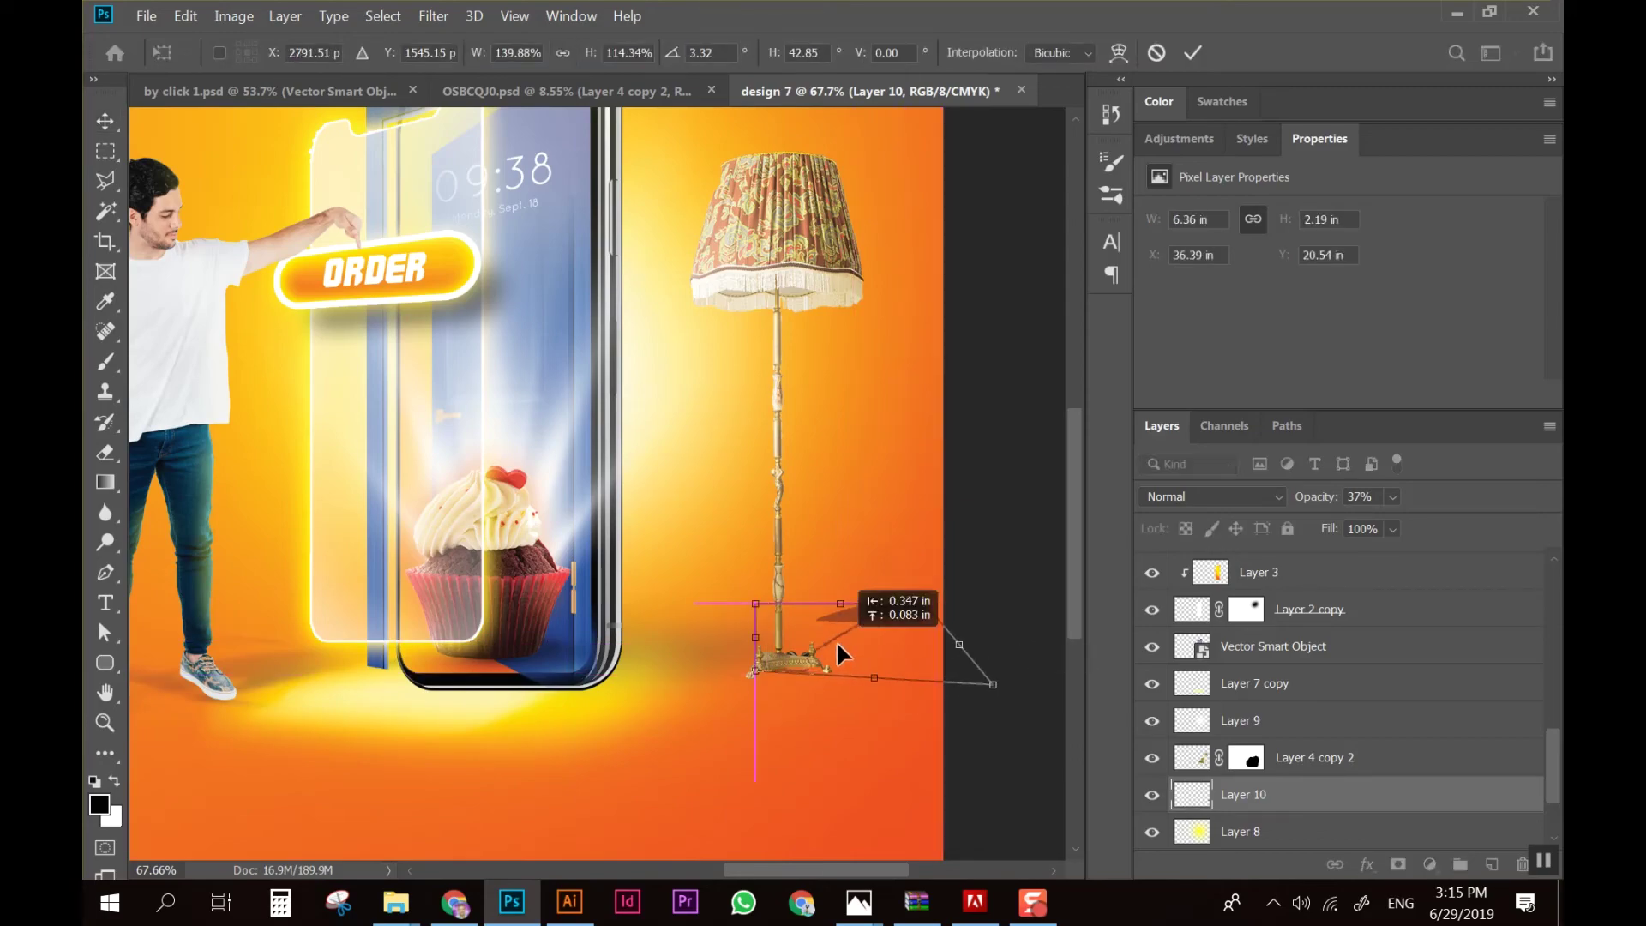
key("Return")
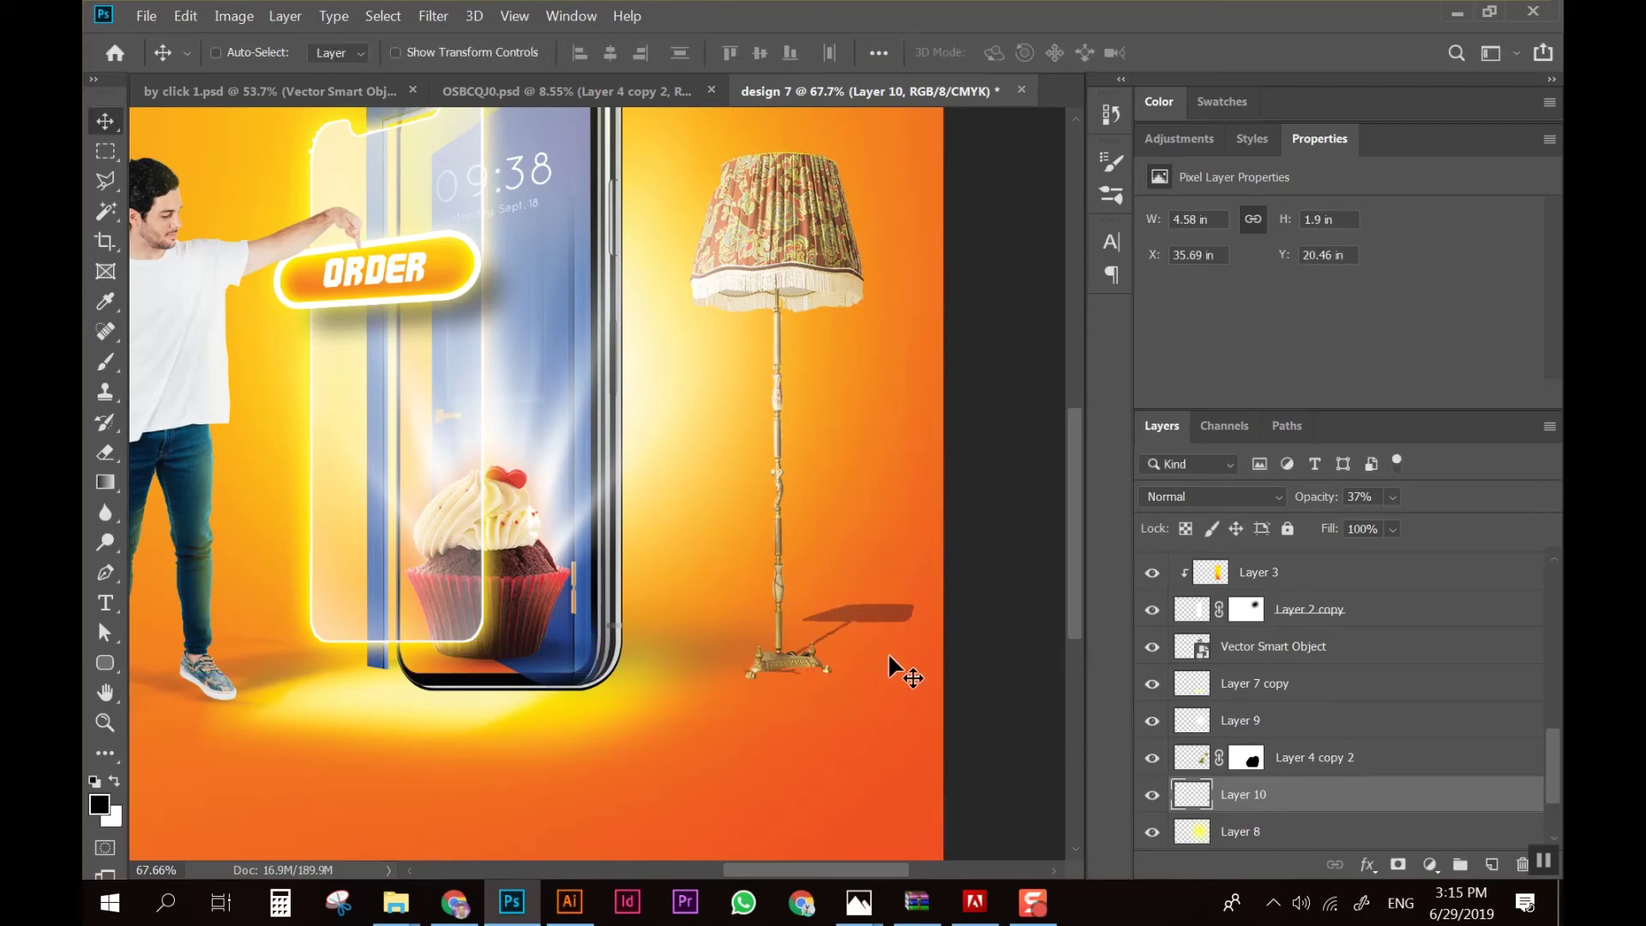
key("e")
left_click_drag(904, 617, 837, 588)
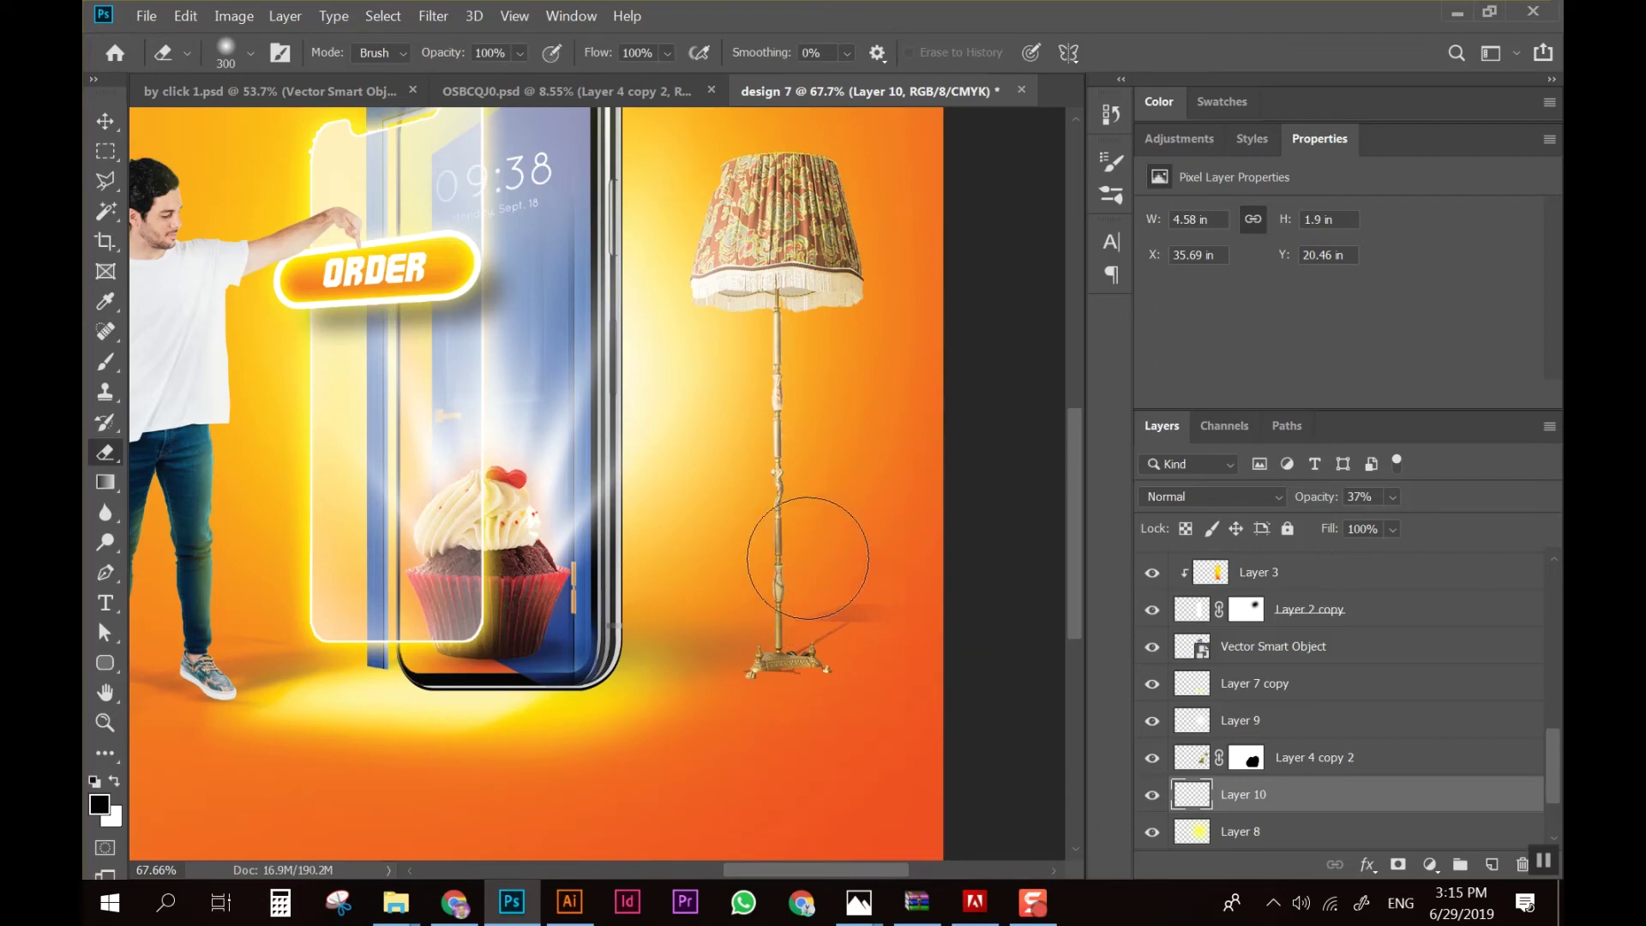
Stretch the shadow wider toward the right
key("ctrl+0")
key("ctrl+t")
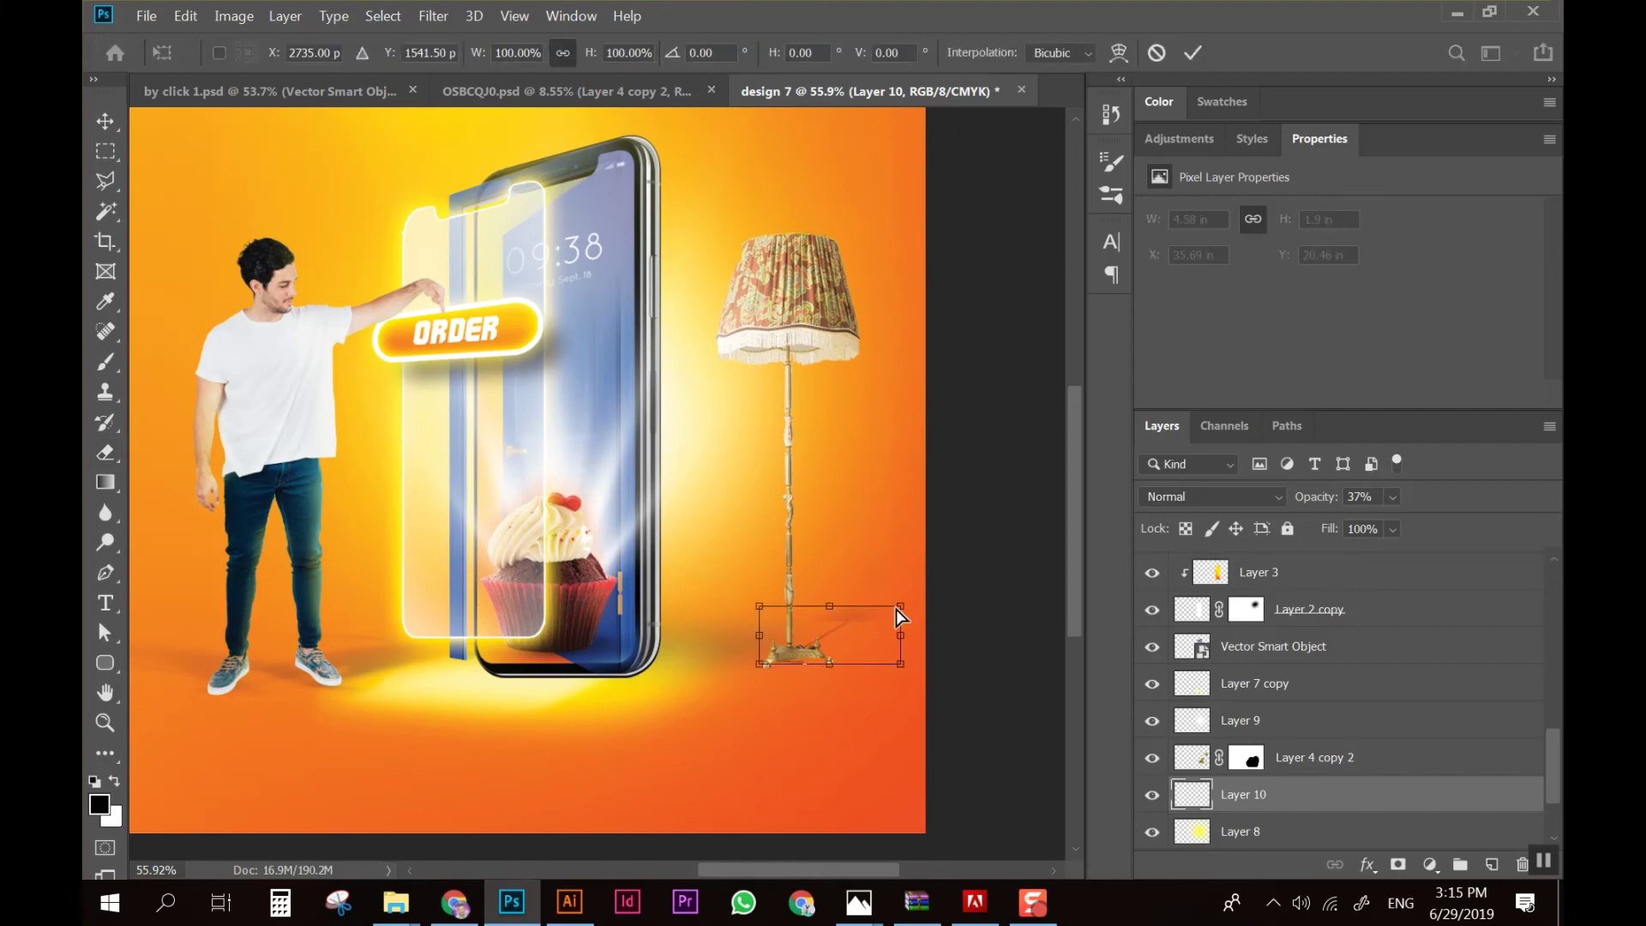
left_click_drag(902, 612, 944, 605)
key("Return")
key("e")
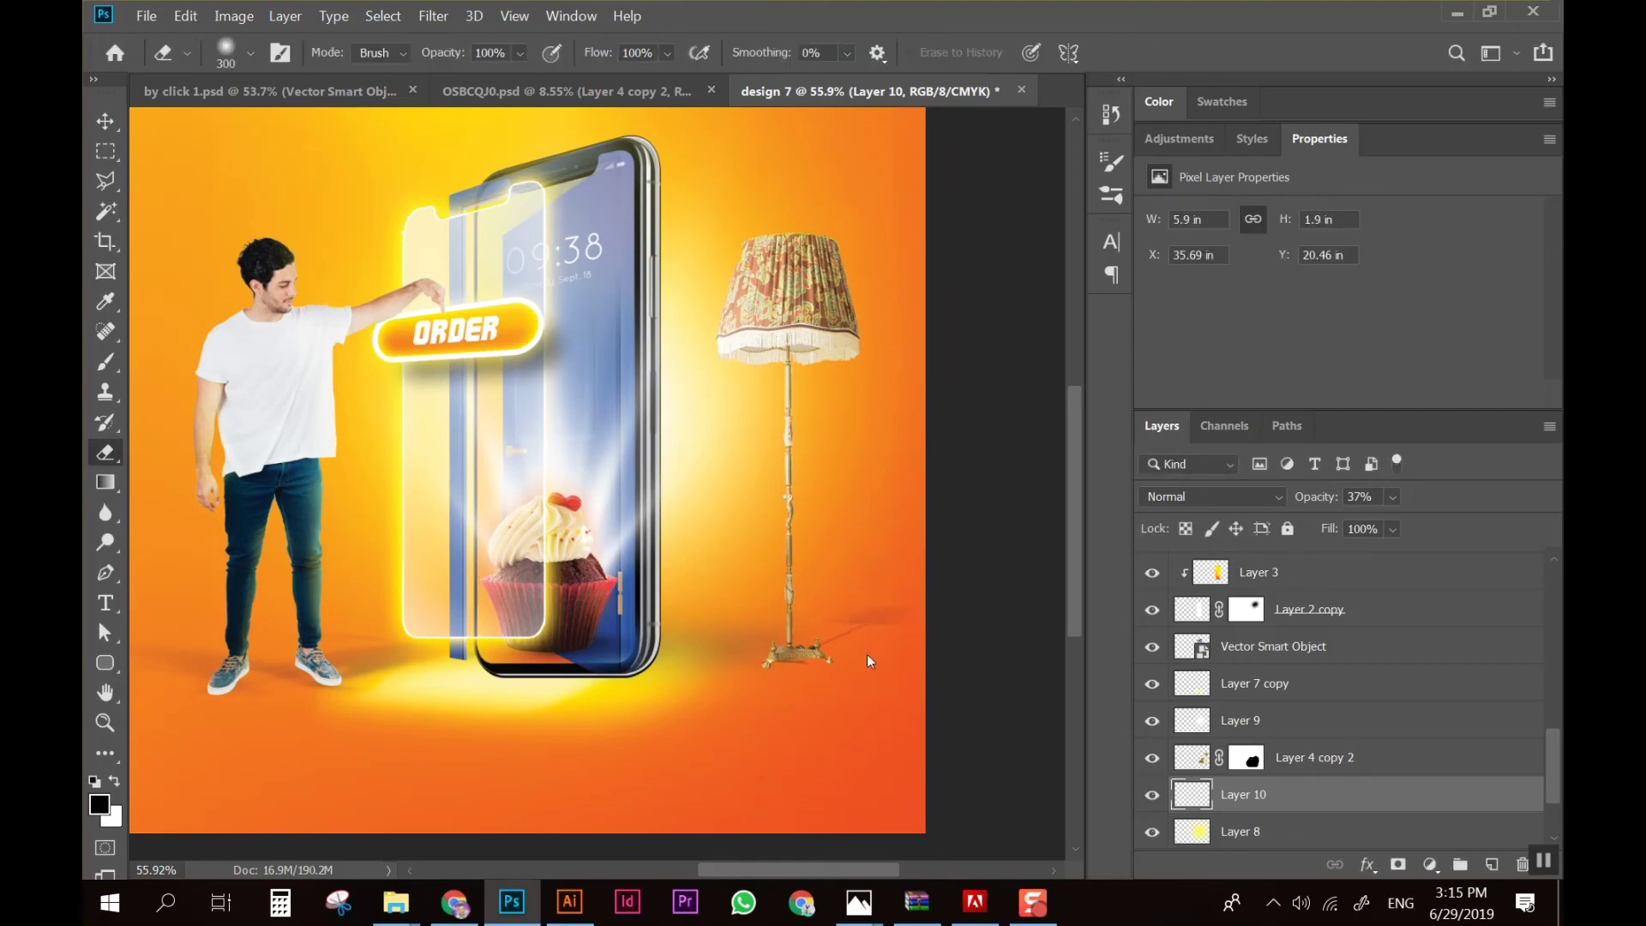
scroll(1005, 726, "down", 3)
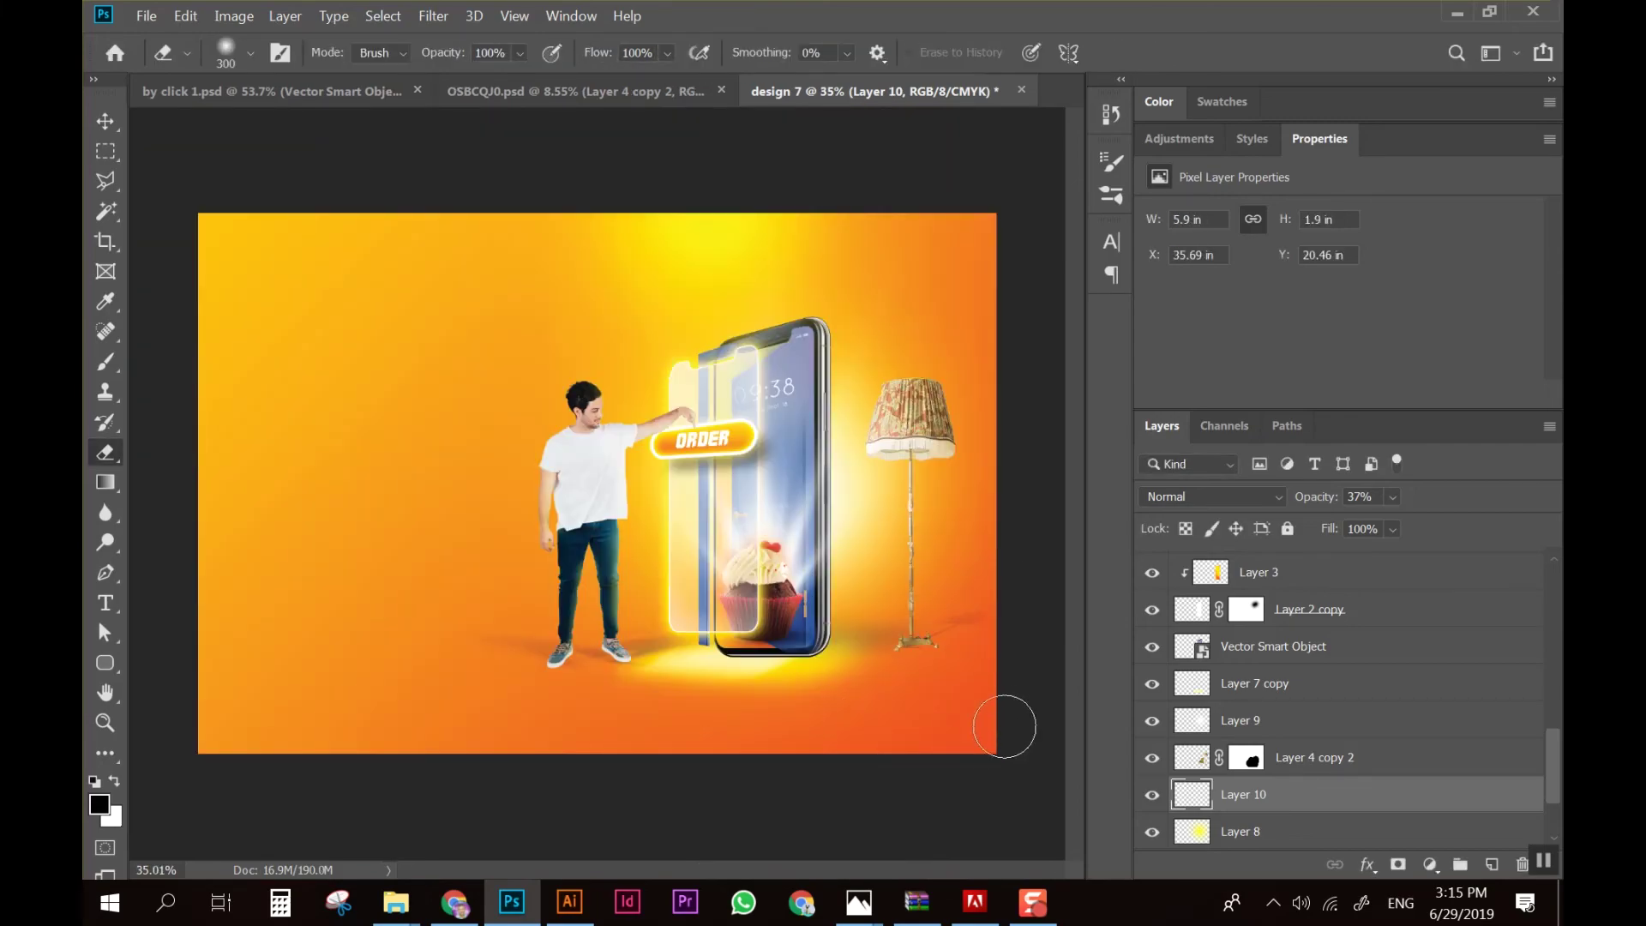
Nudge the lamp and its shadow together as one selection
key("v")
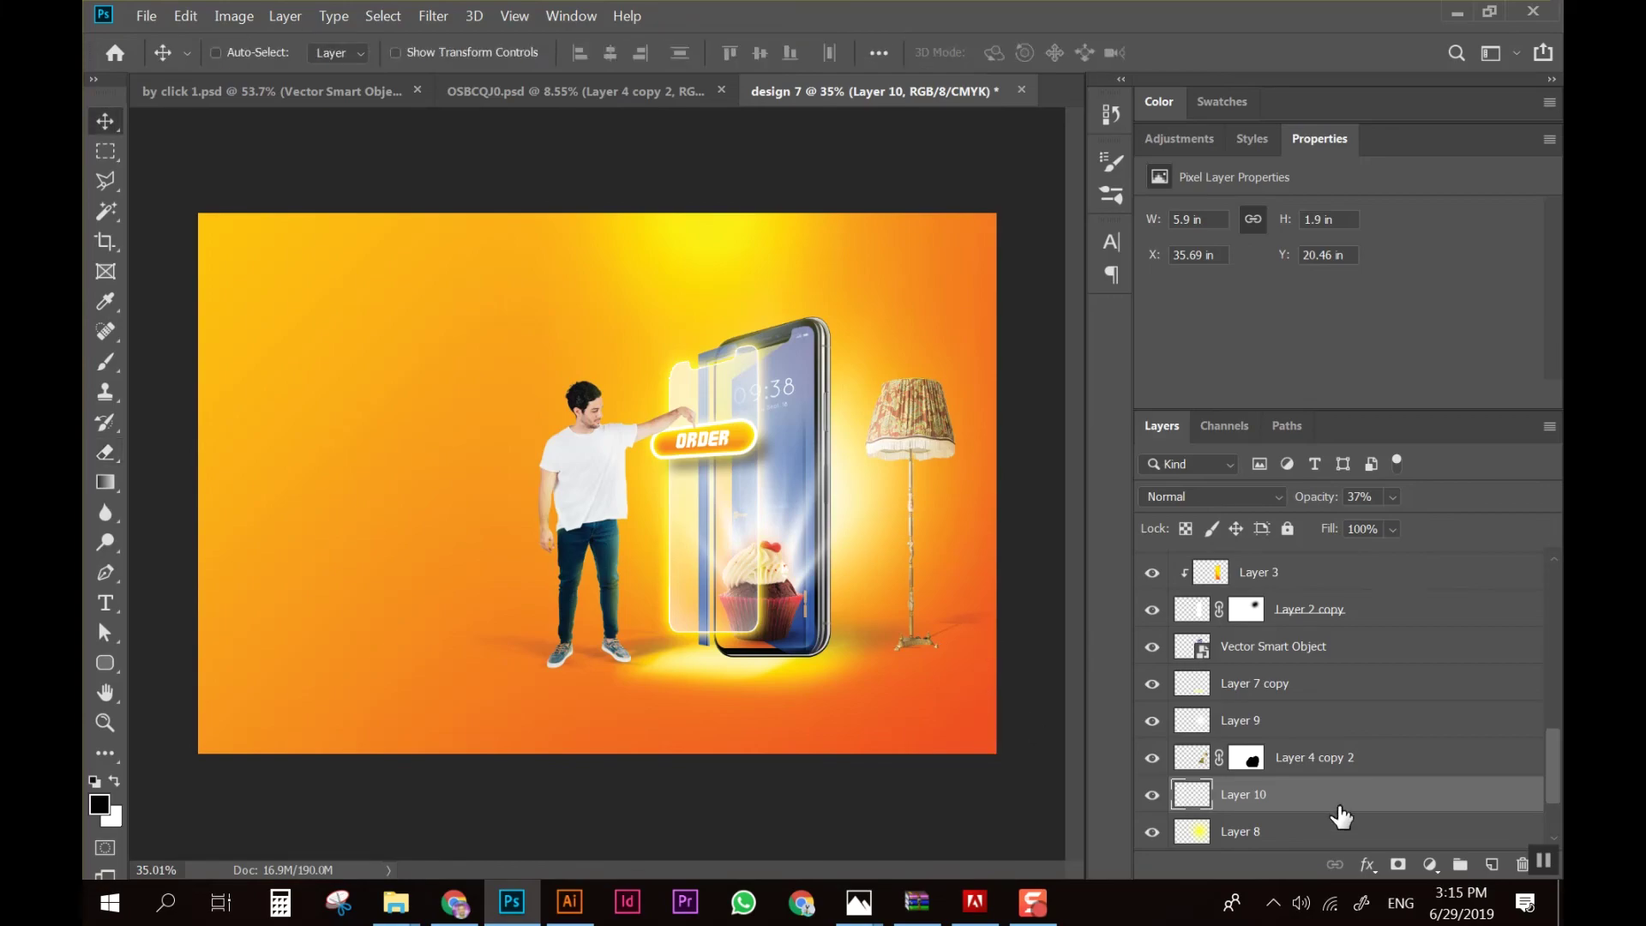
left_click(1292, 757, "ctrl")
left_click_drag(1003, 680, 986, 651)
scroll(985, 644, "up", 1)
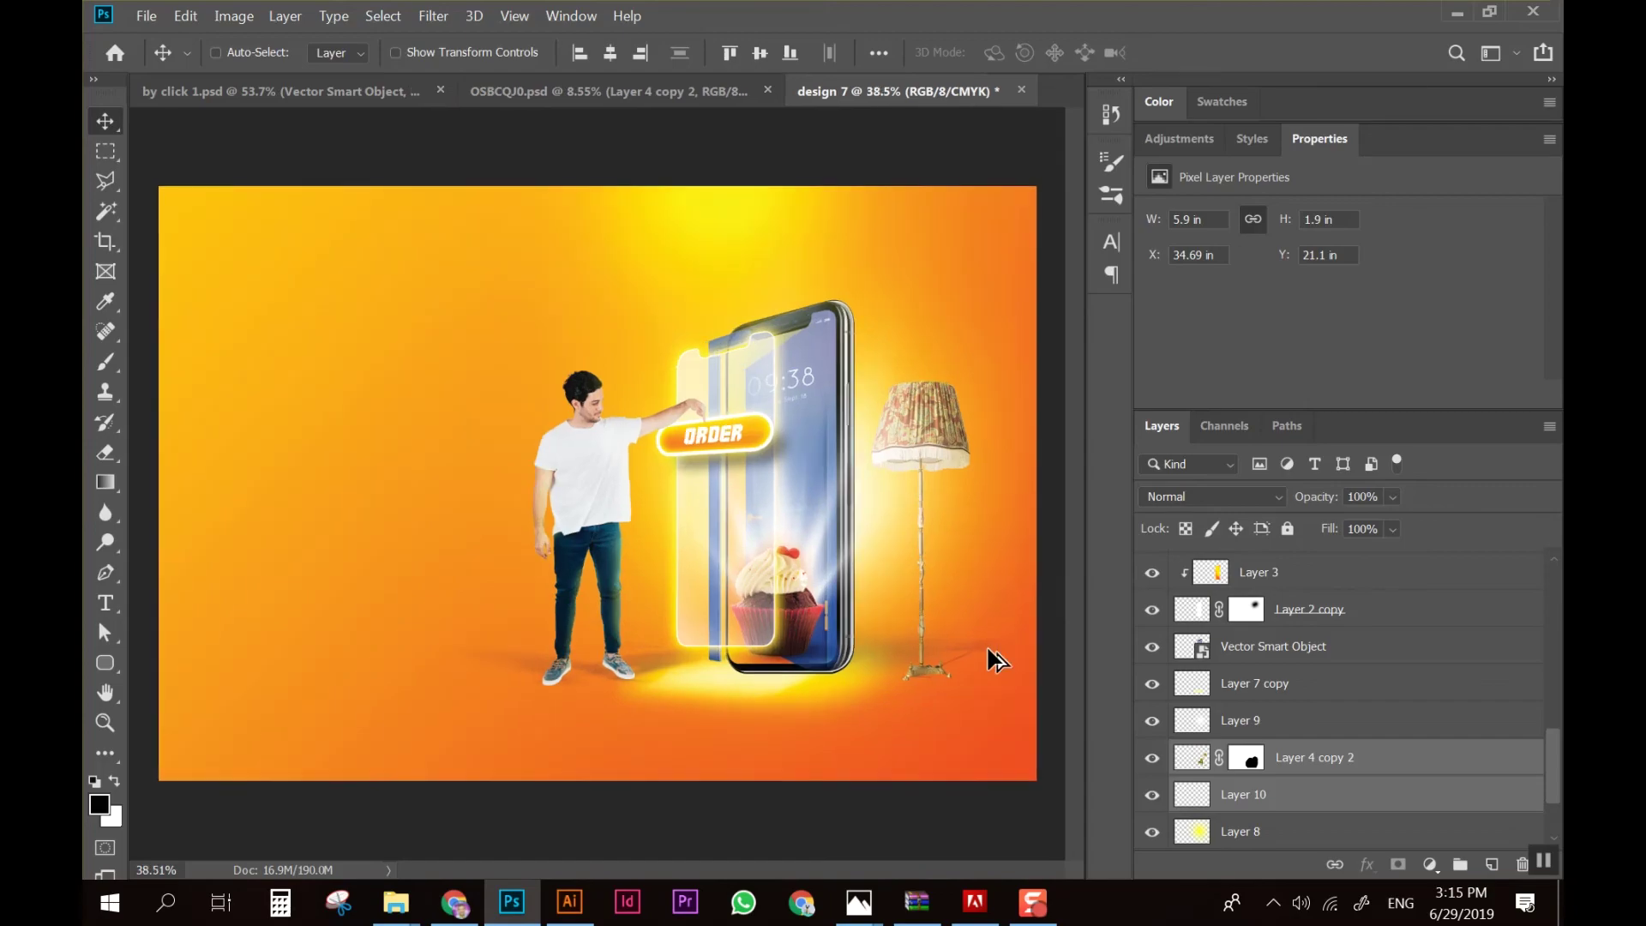
scroll(532, 566, "down", 2)
Add a placeholder text layer above Layer 6, left of the man
key("y")
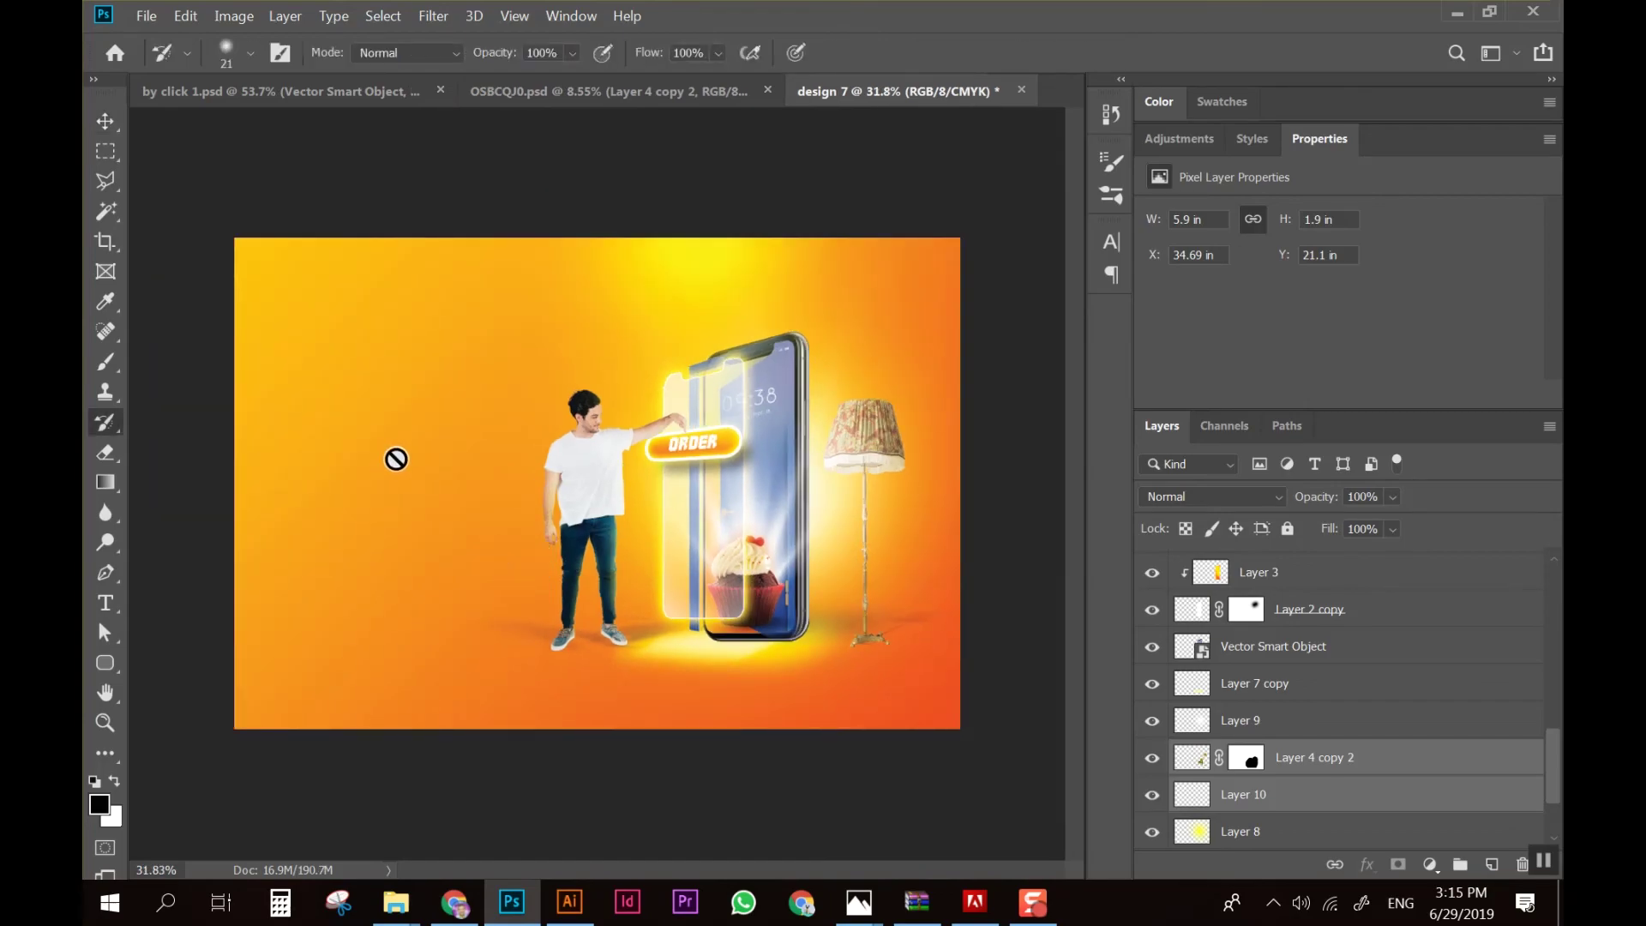
key("t")
scroll(1543, 823, "up", 3)
scroll(1551, 754, "up", 3)
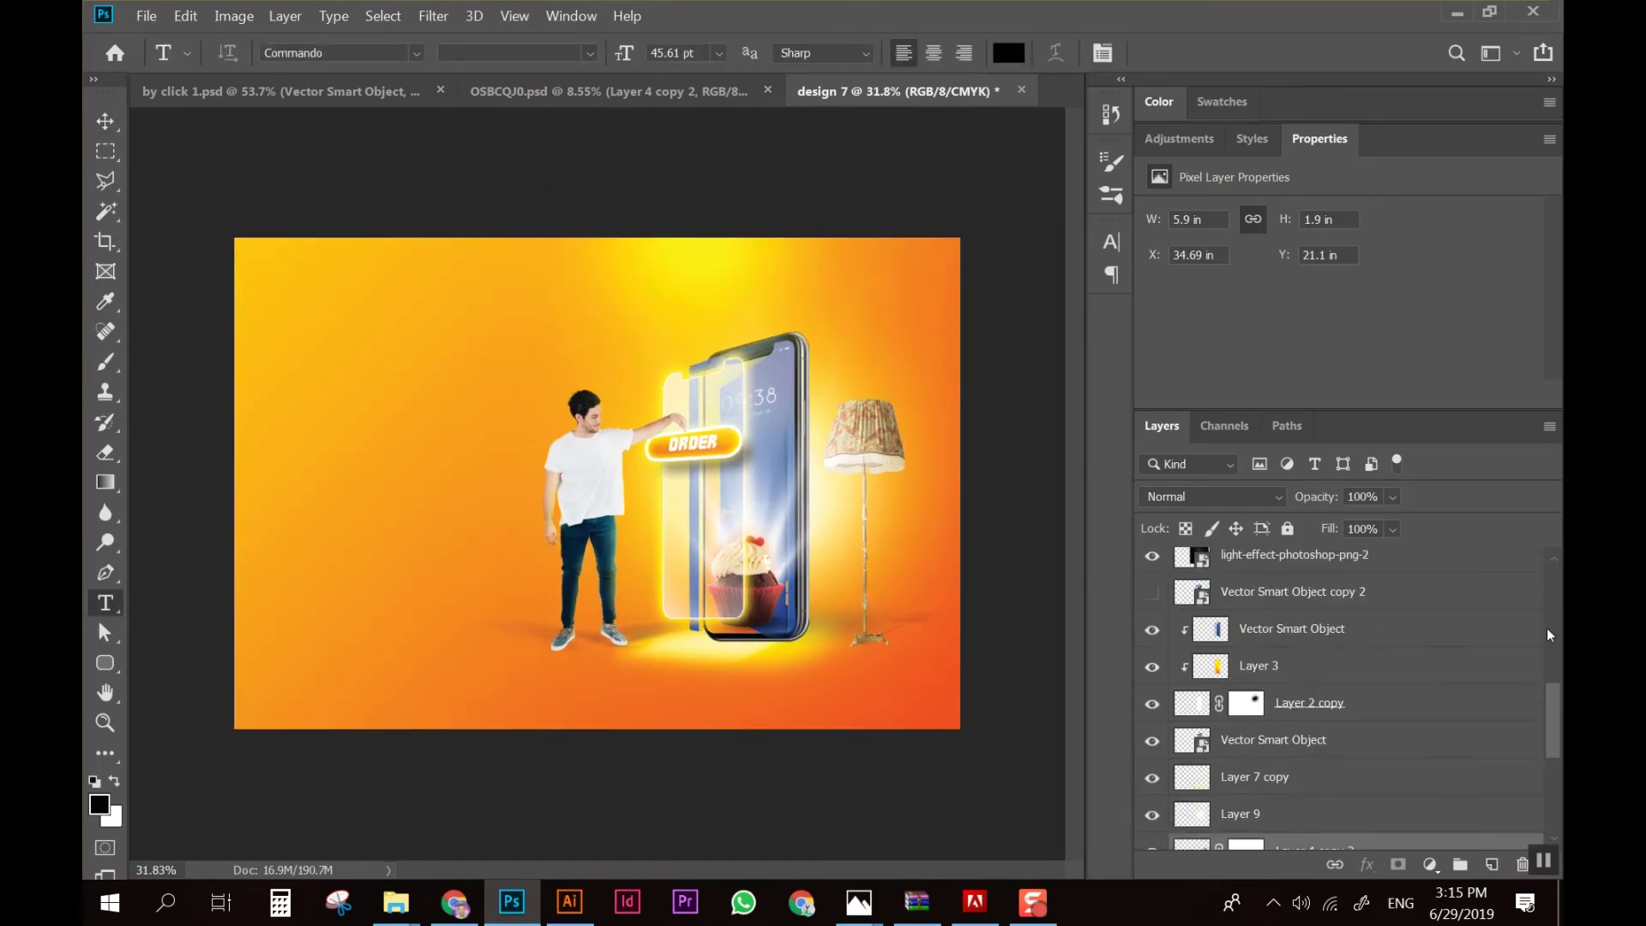
scroll(1540, 581, "up", 3)
left_click(1309, 569)
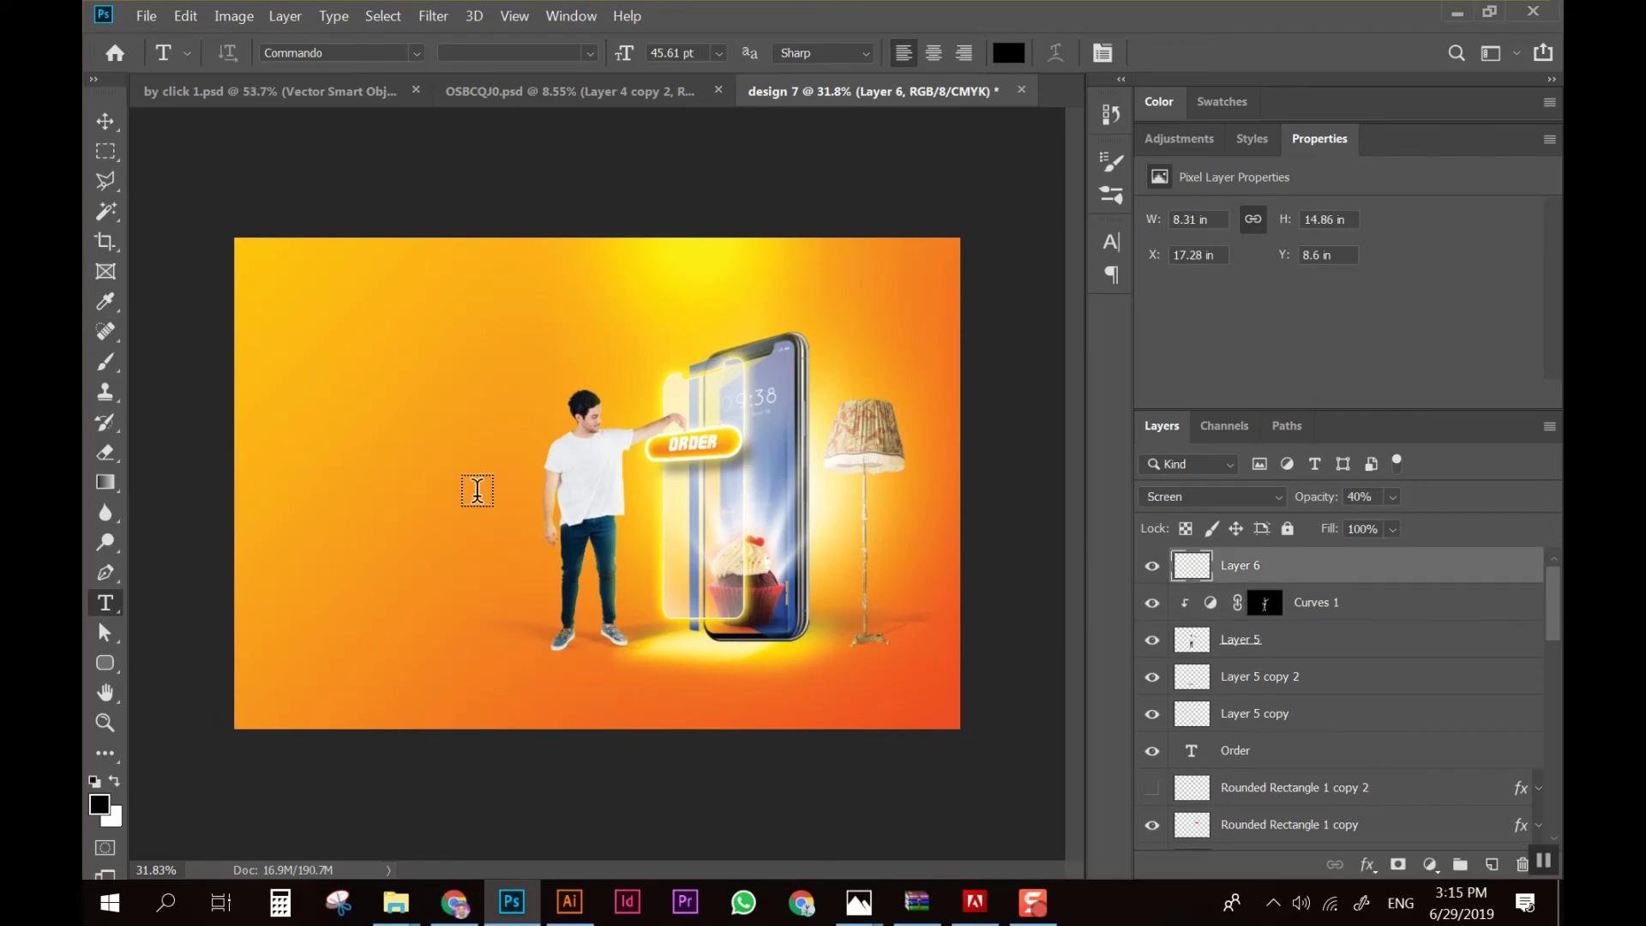
left_click(433, 463)
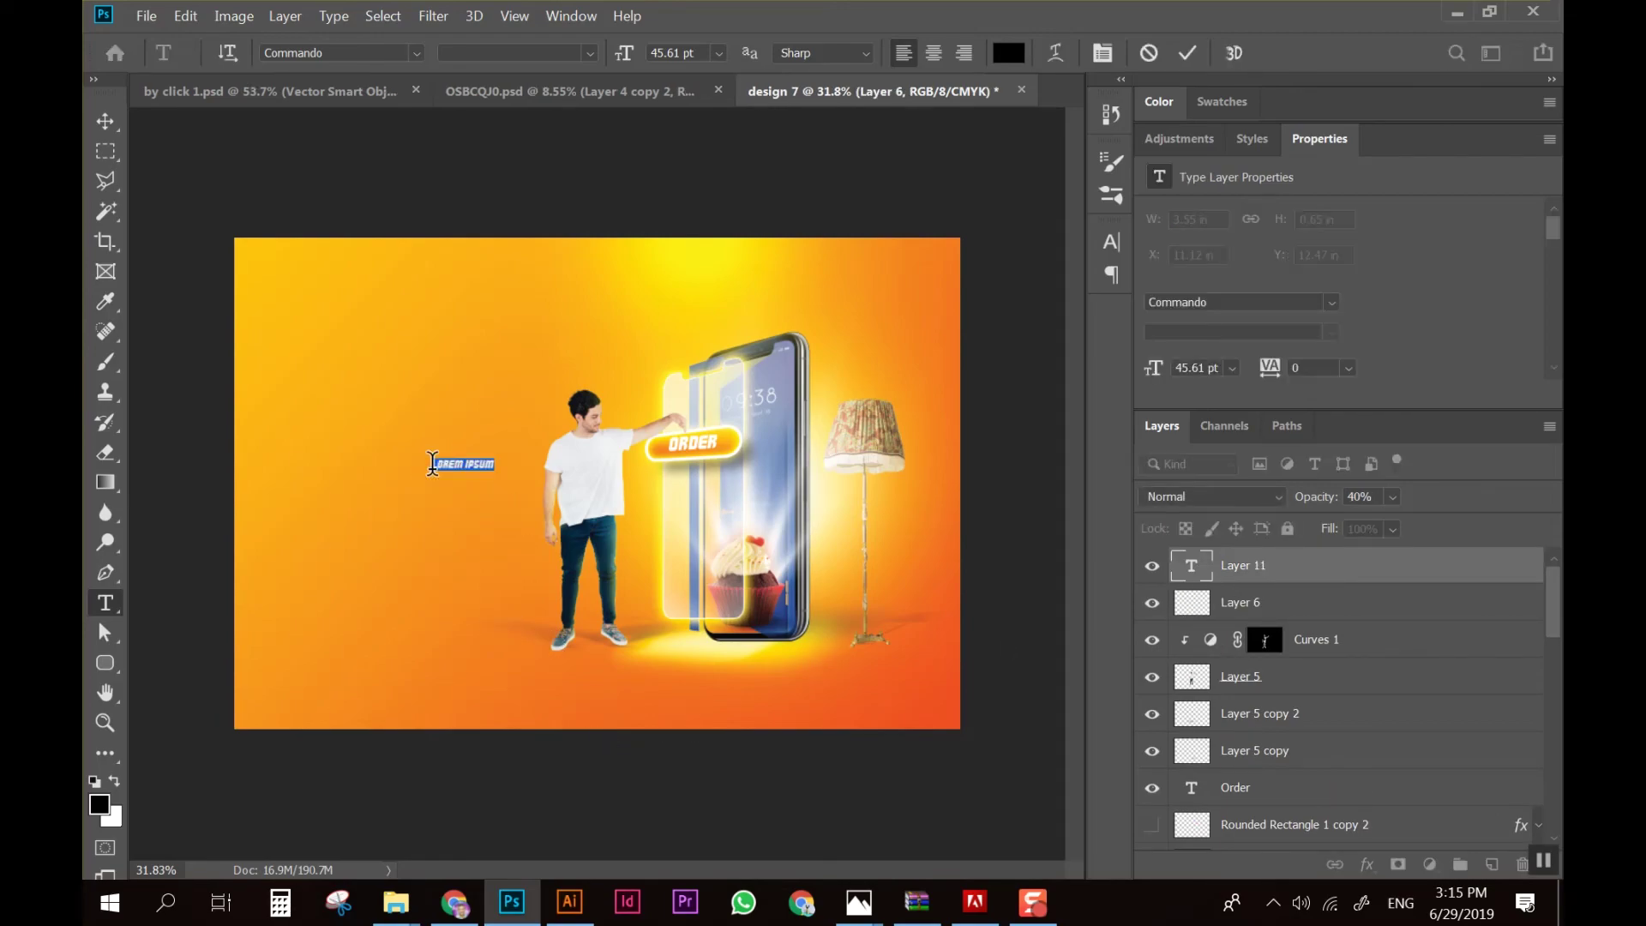
left_click(1078, 485)
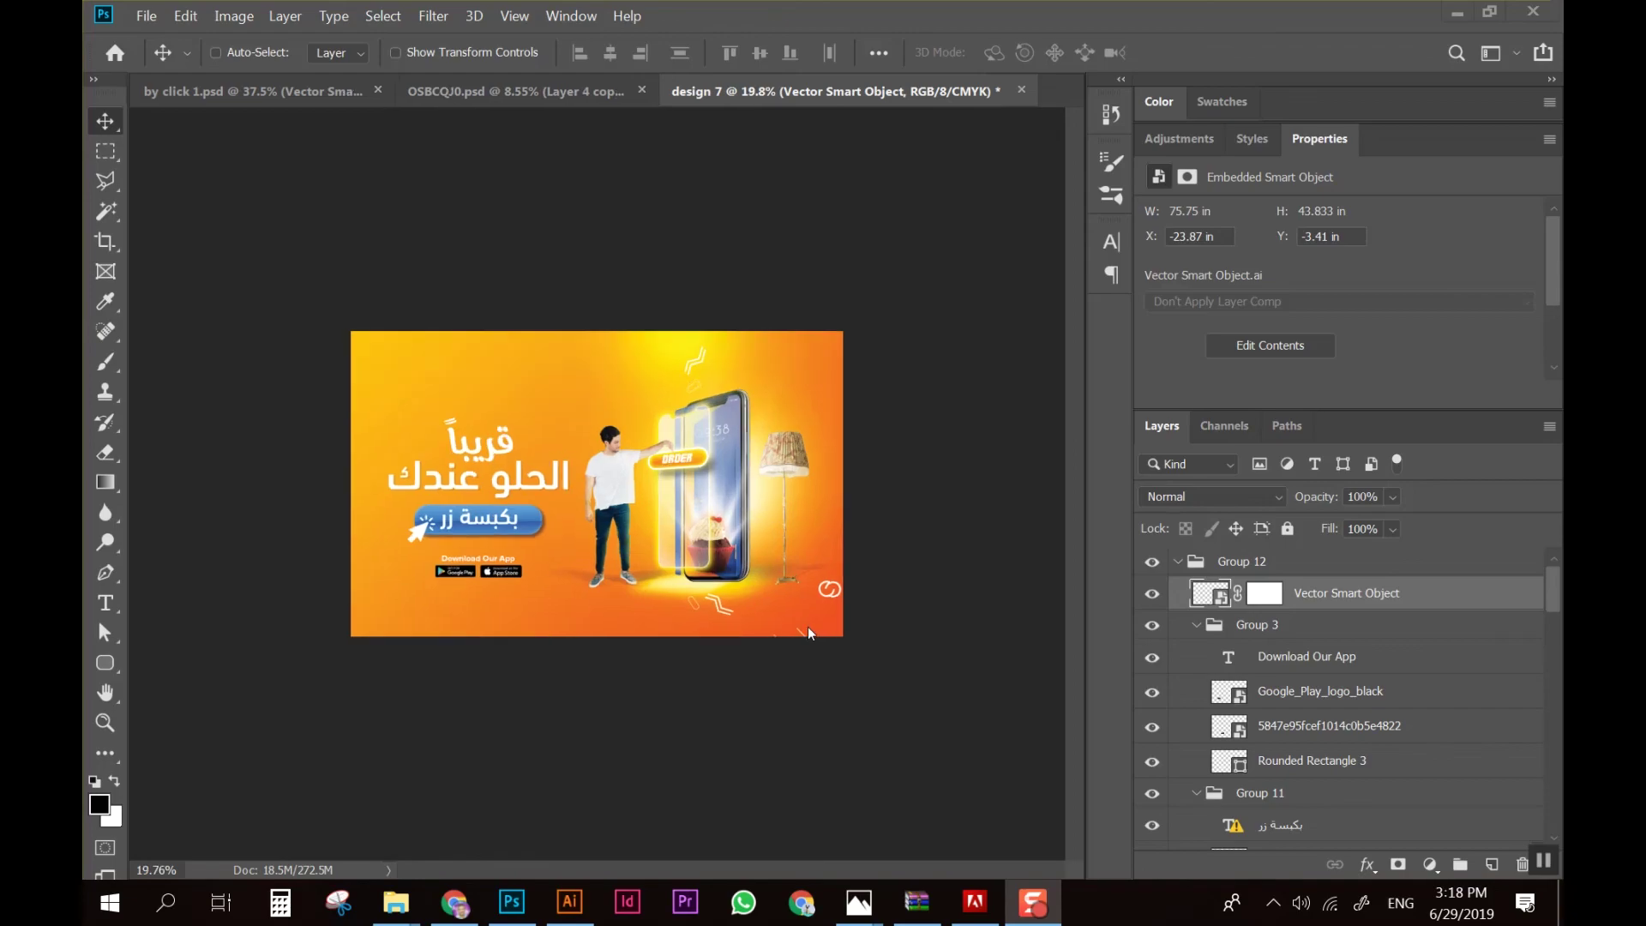
Nudge the white decorative squiggles smart object slightly left
scroll(793, 612, "up", 3)
scroll(866, 696, "up", 2)
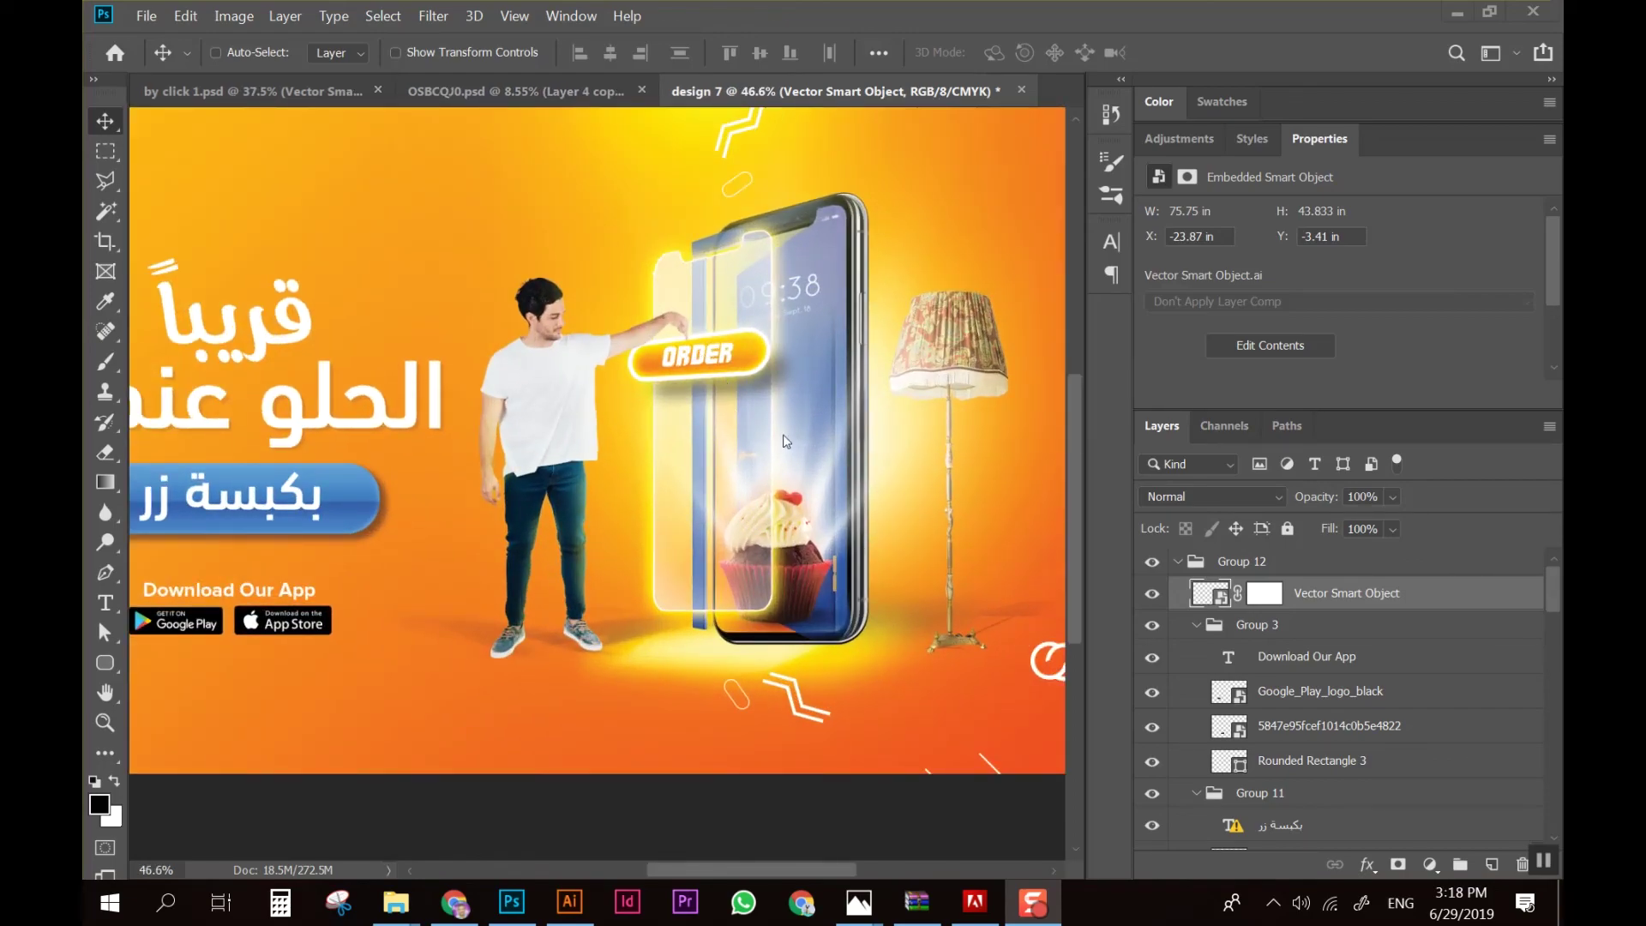
scroll(788, 511, "down", 2)
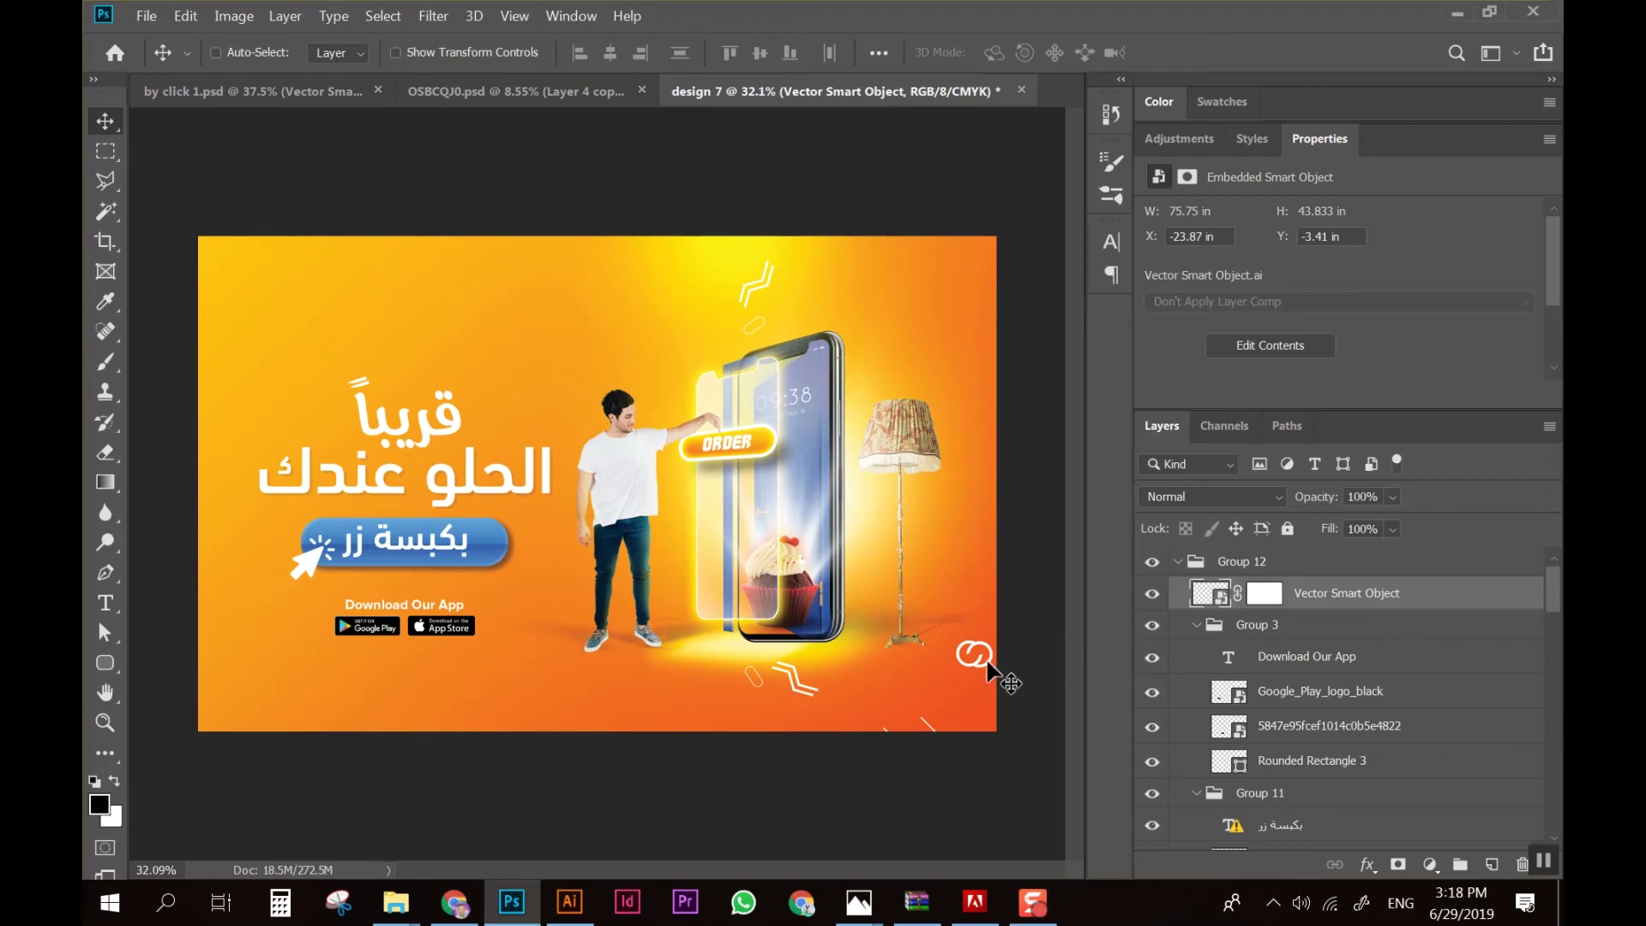
left_click_drag(999, 661, 1001, 665)
Select Group 12 in the Layers panel and collapse it
scroll(860, 647, "down", 2)
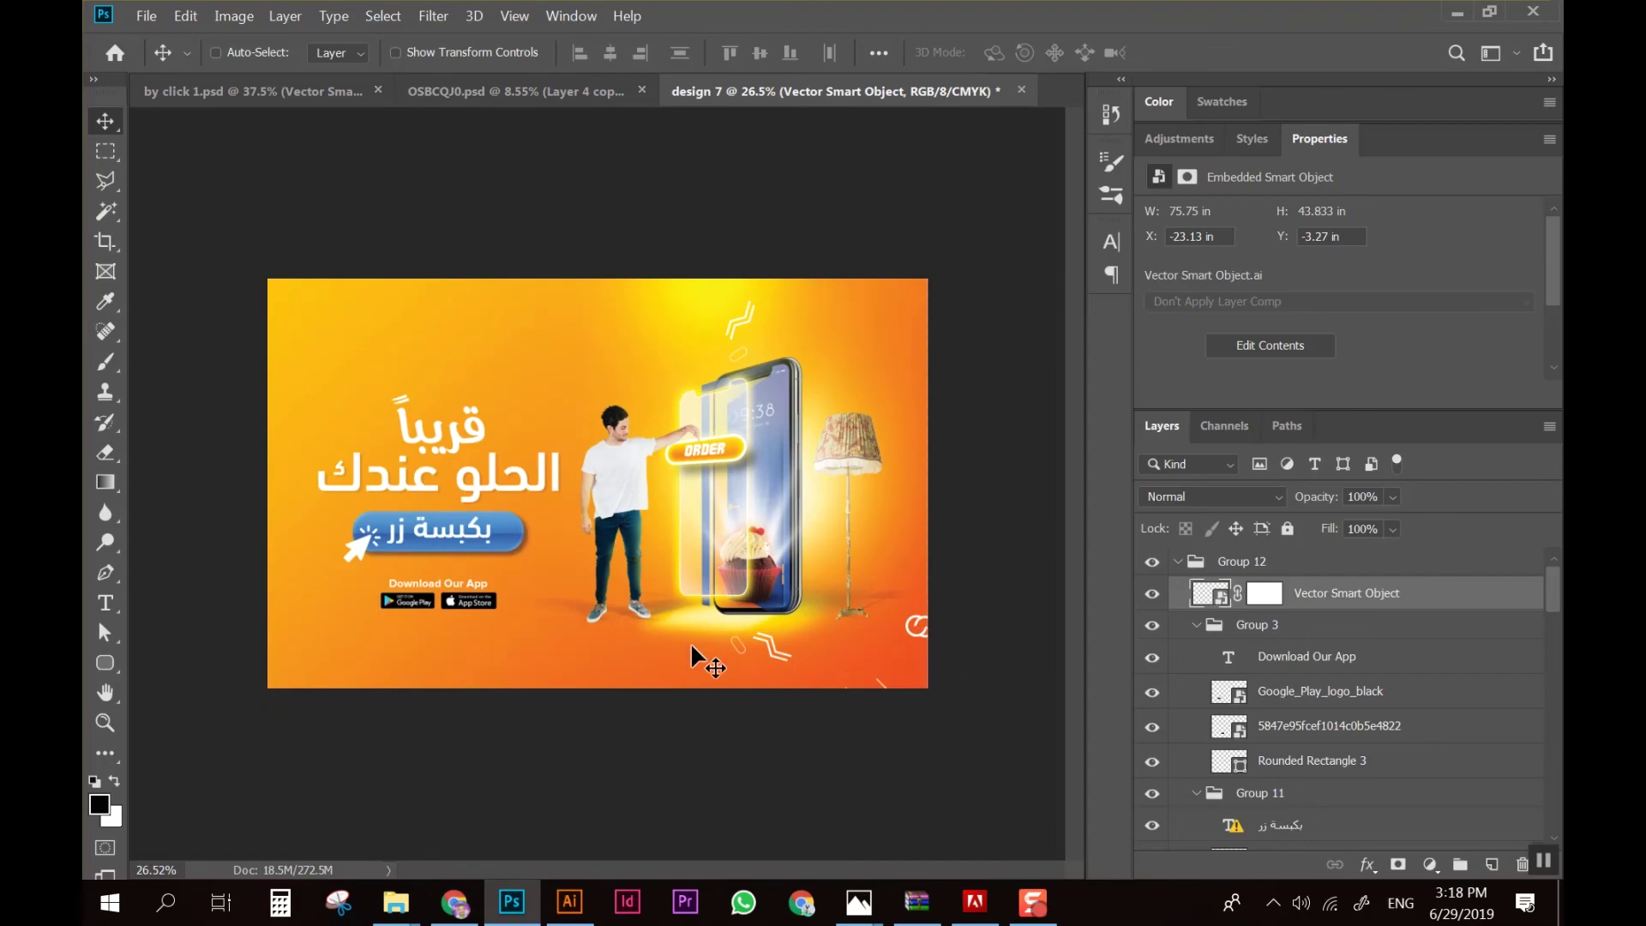
scroll(838, 577, "down", 3)
scroll(849, 588, "up", 1)
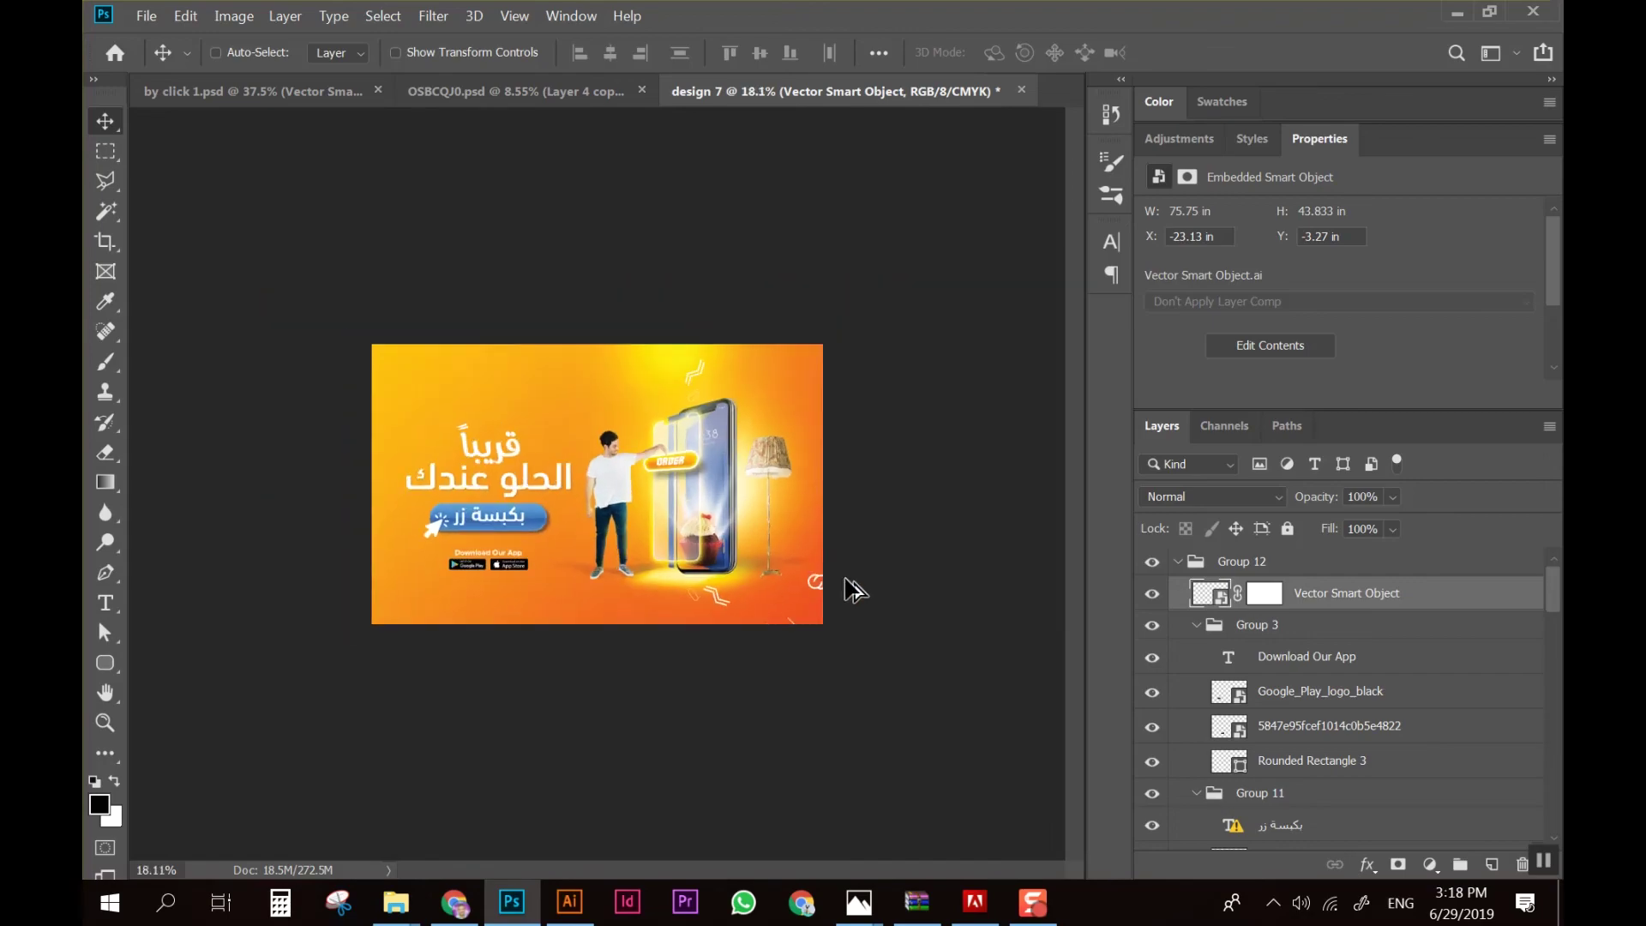
scroll(849, 588, "up", 1)
left_click(1178, 564)
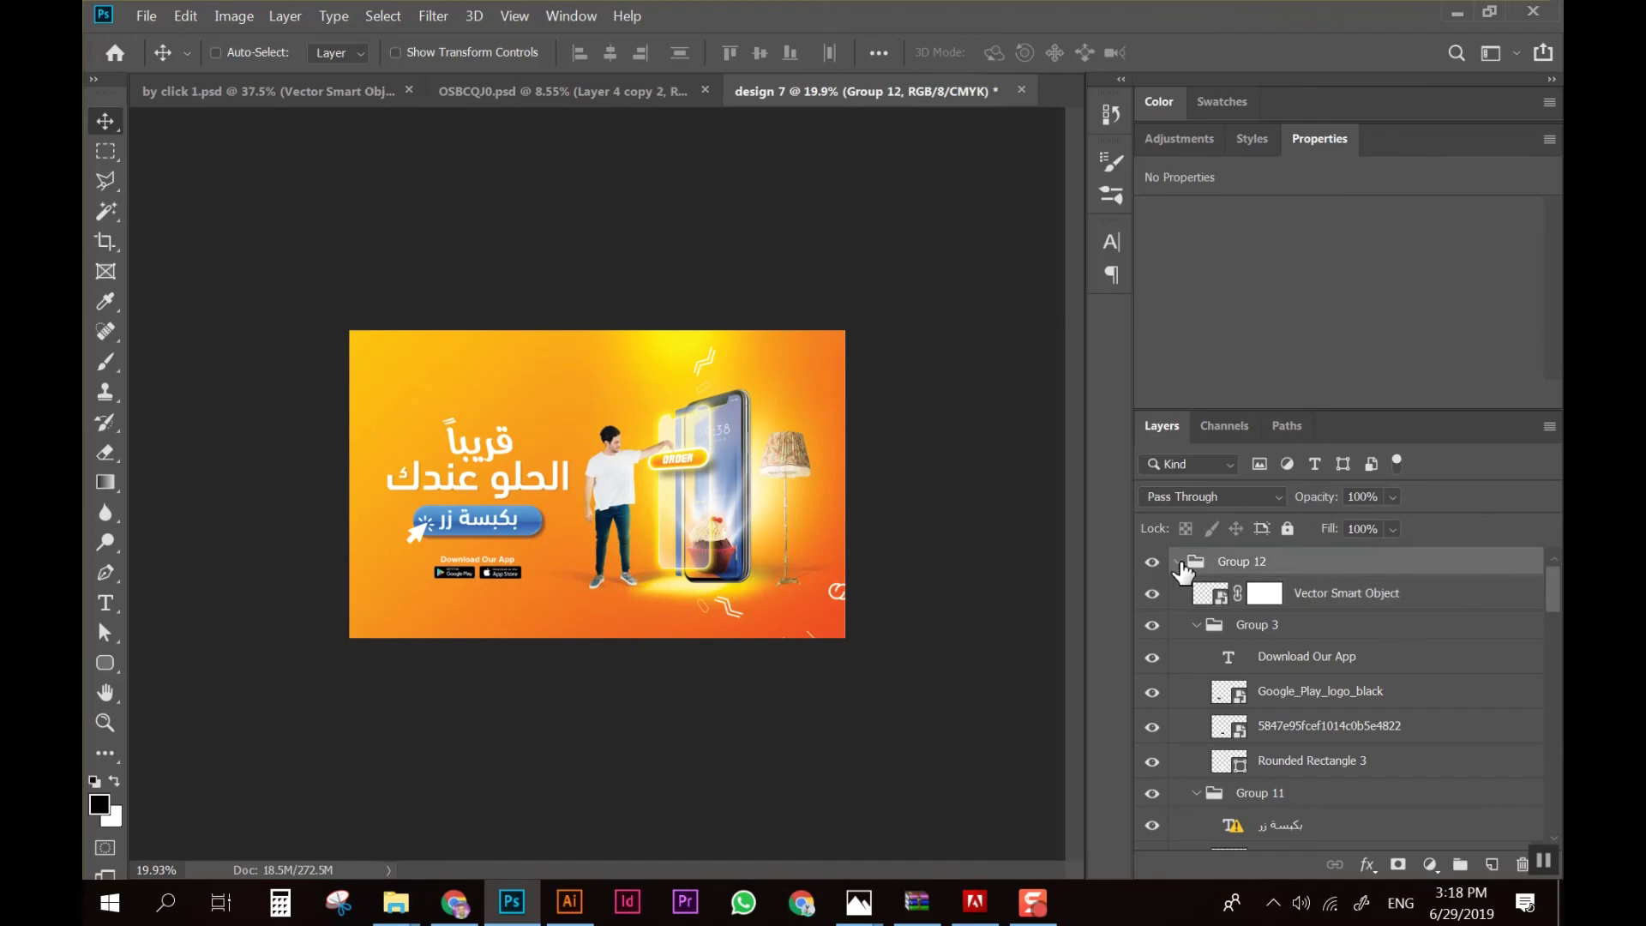
left_click(1178, 562)
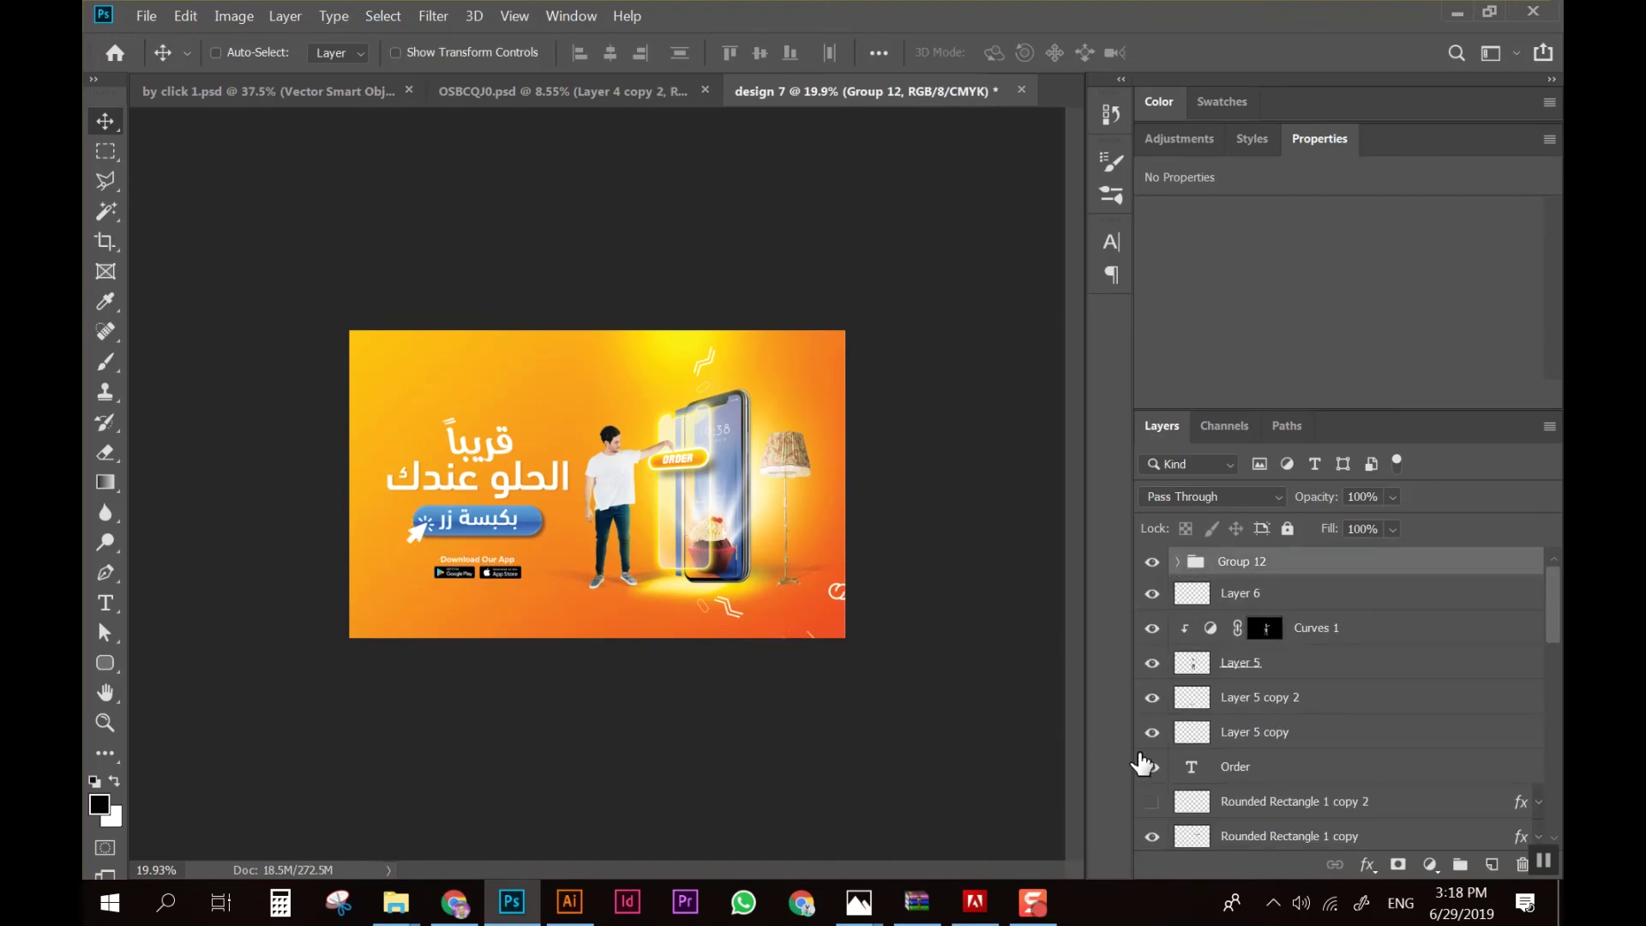
scroll(1320, 754, "down", 5)
scroll(1380, 761, "down", 5)
scroll(1410, 783, "down", 5)
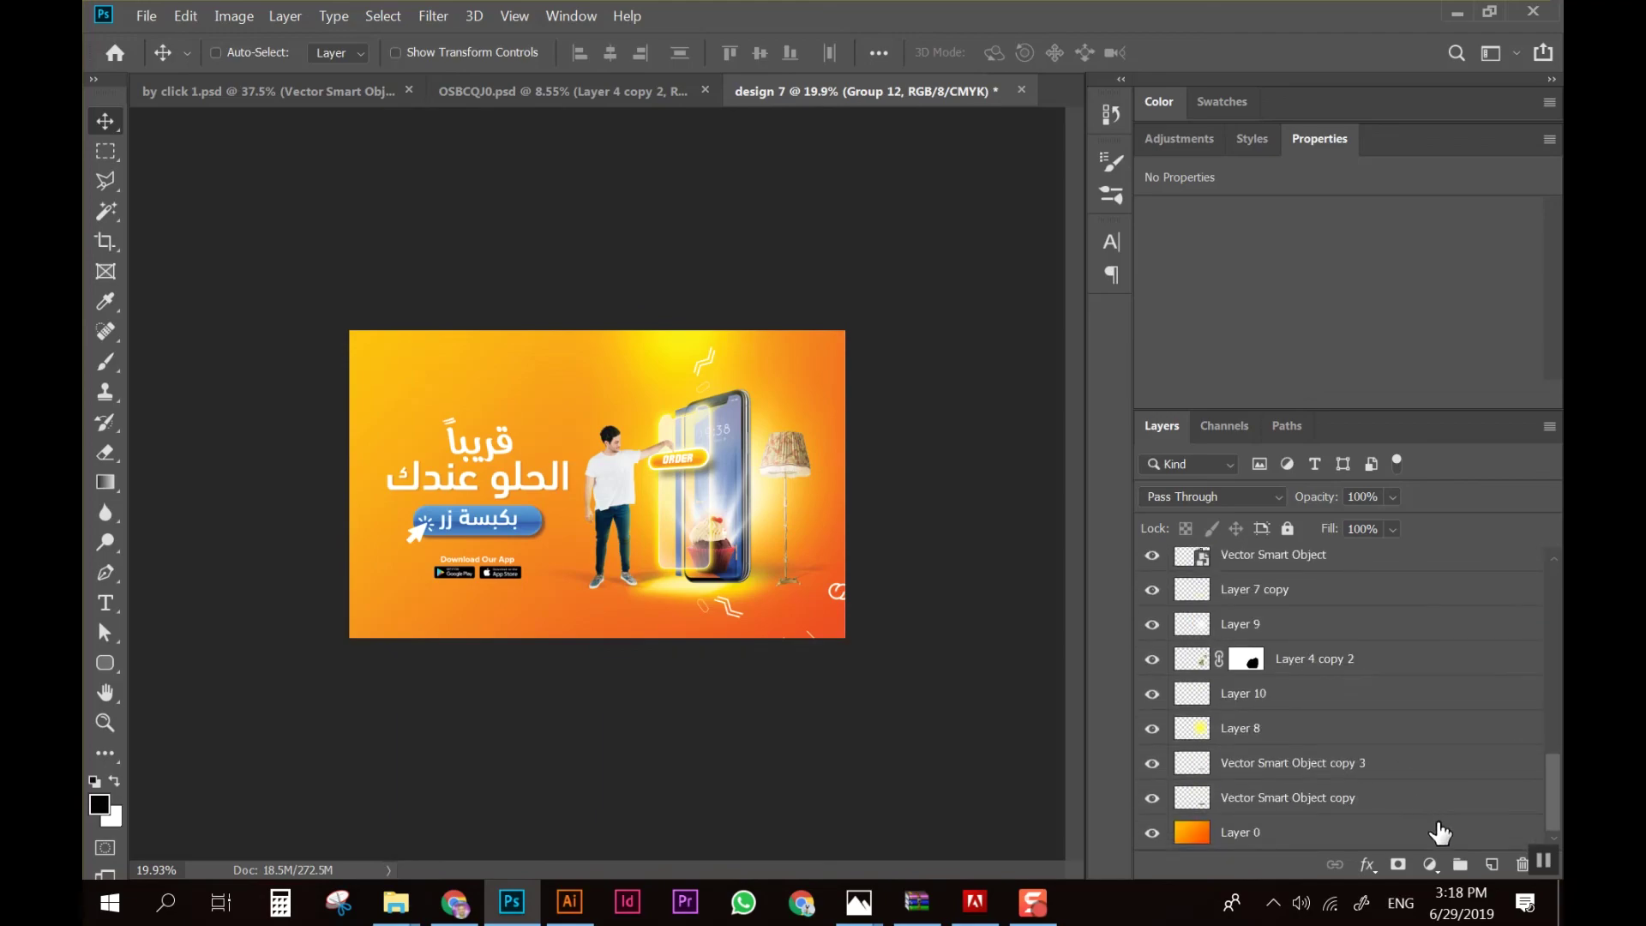
Add a new layer above Layer 0 and sample orange-red as the brush colour
left_click(1441, 831)
left_click(1491, 863)
key("b")
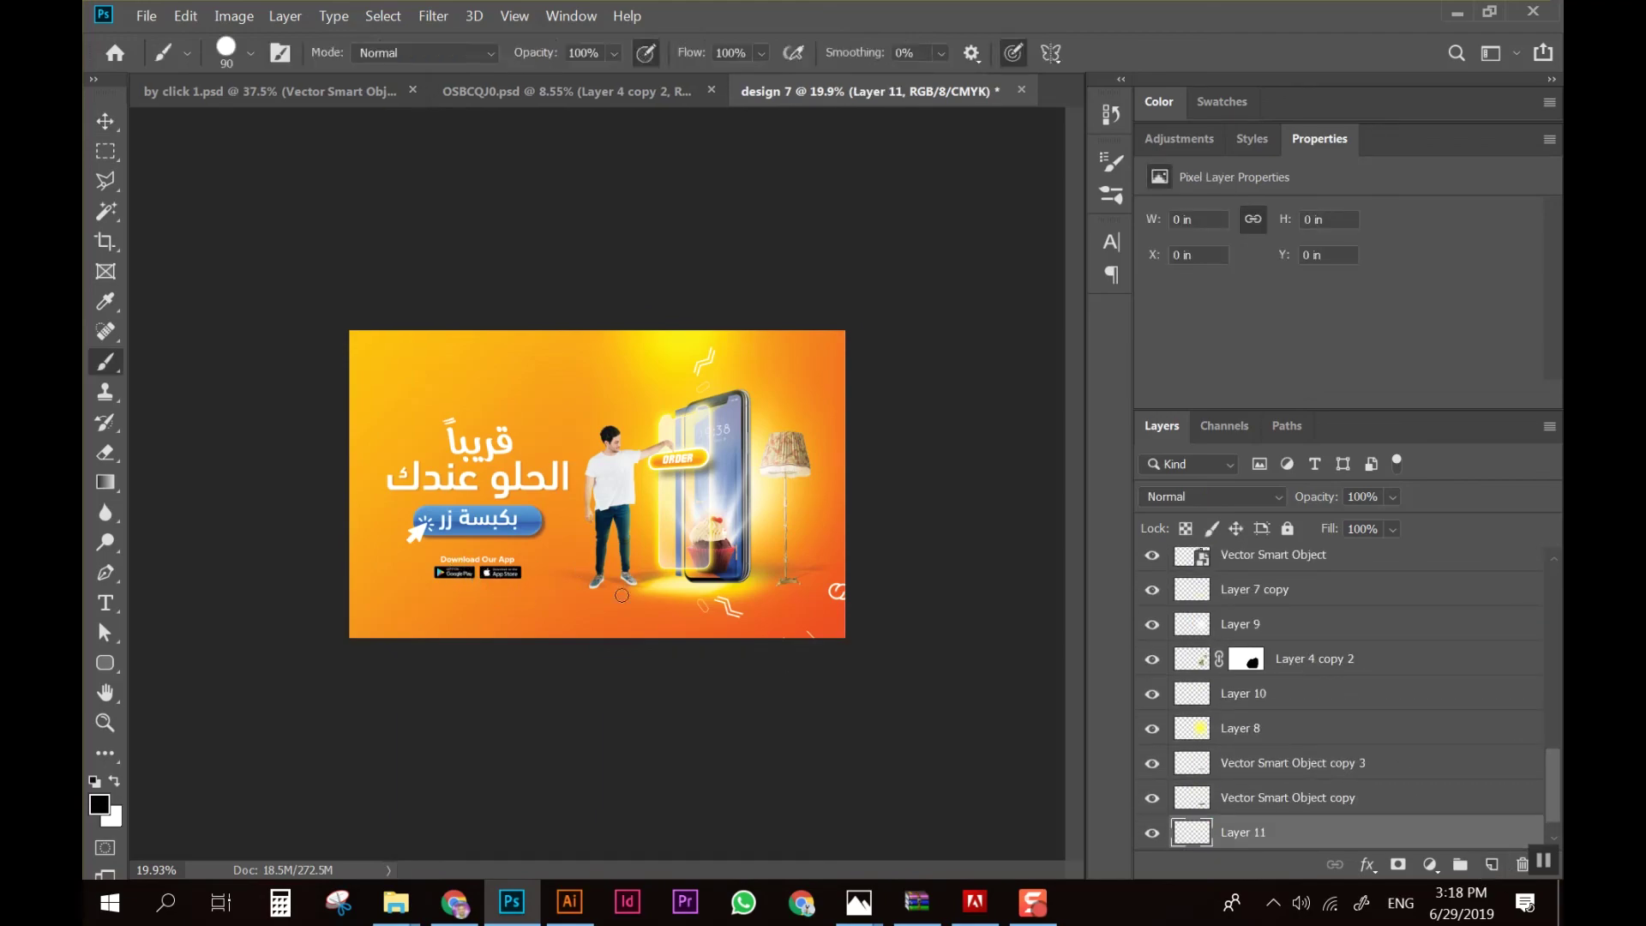
left_click(830, 624, "alt")
key("bracketright")
key("bracketright")
key("bracketright")
left_click_drag(441, 717, 300, 616)
key("ctrl+z")
Switch to a soft round brush and enlarge it to 1400
right_click(434, 591)
left_click(522, 720)
left_click(294, 591)
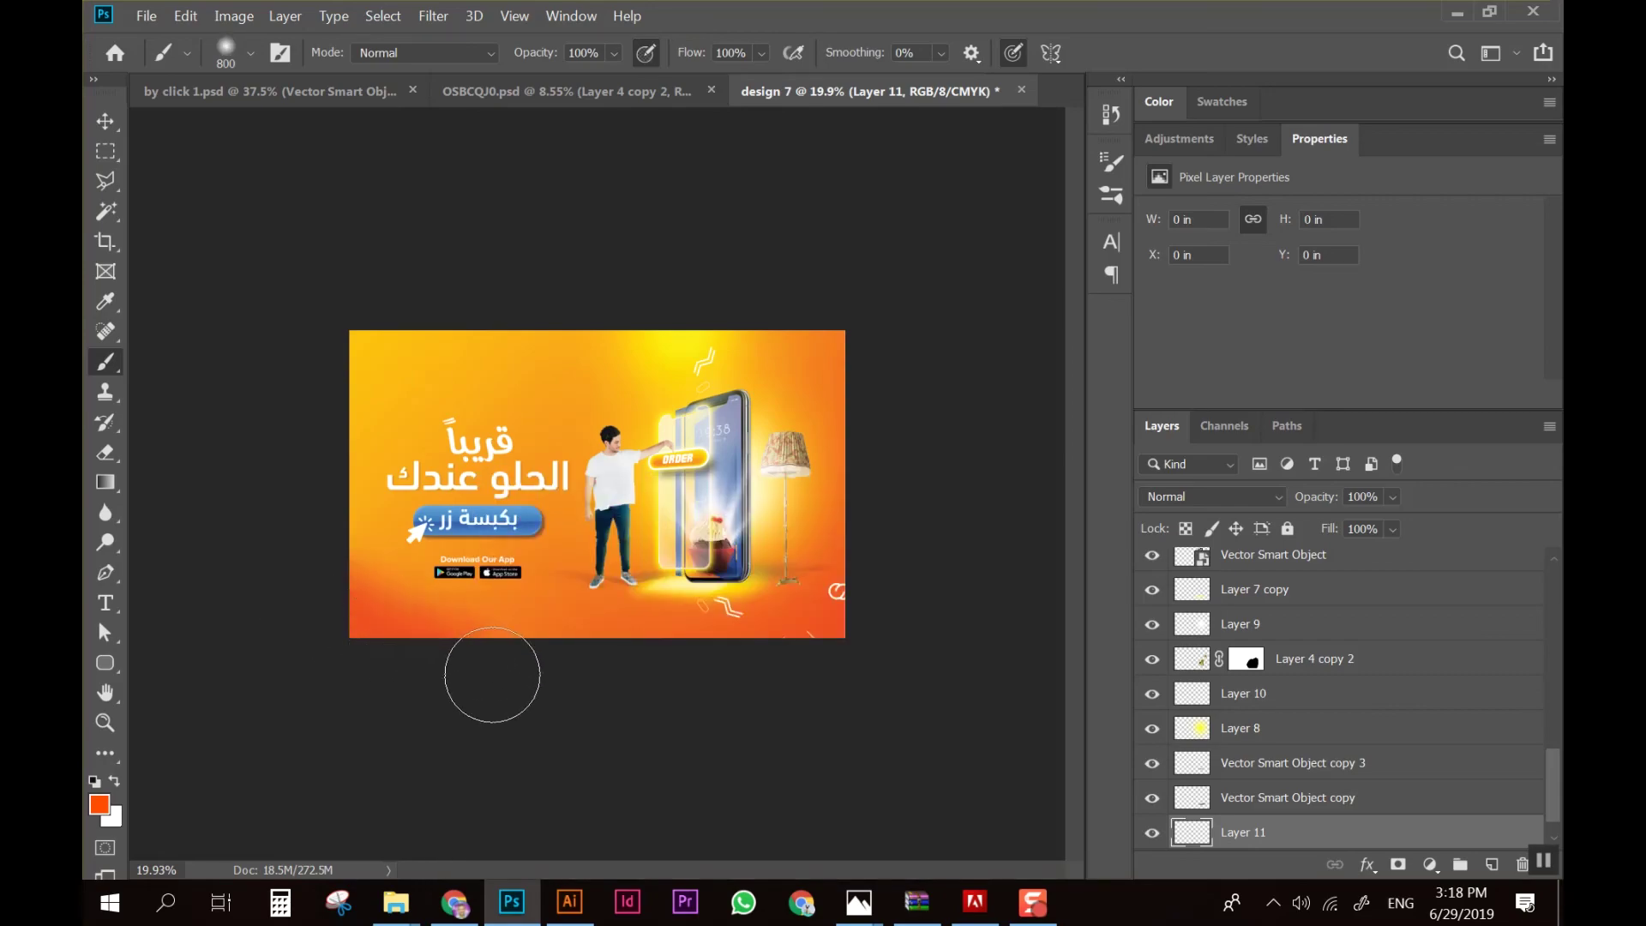
left_click_drag(489, 673, 857, 641)
left_click_drag(347, 423, 668, 257)
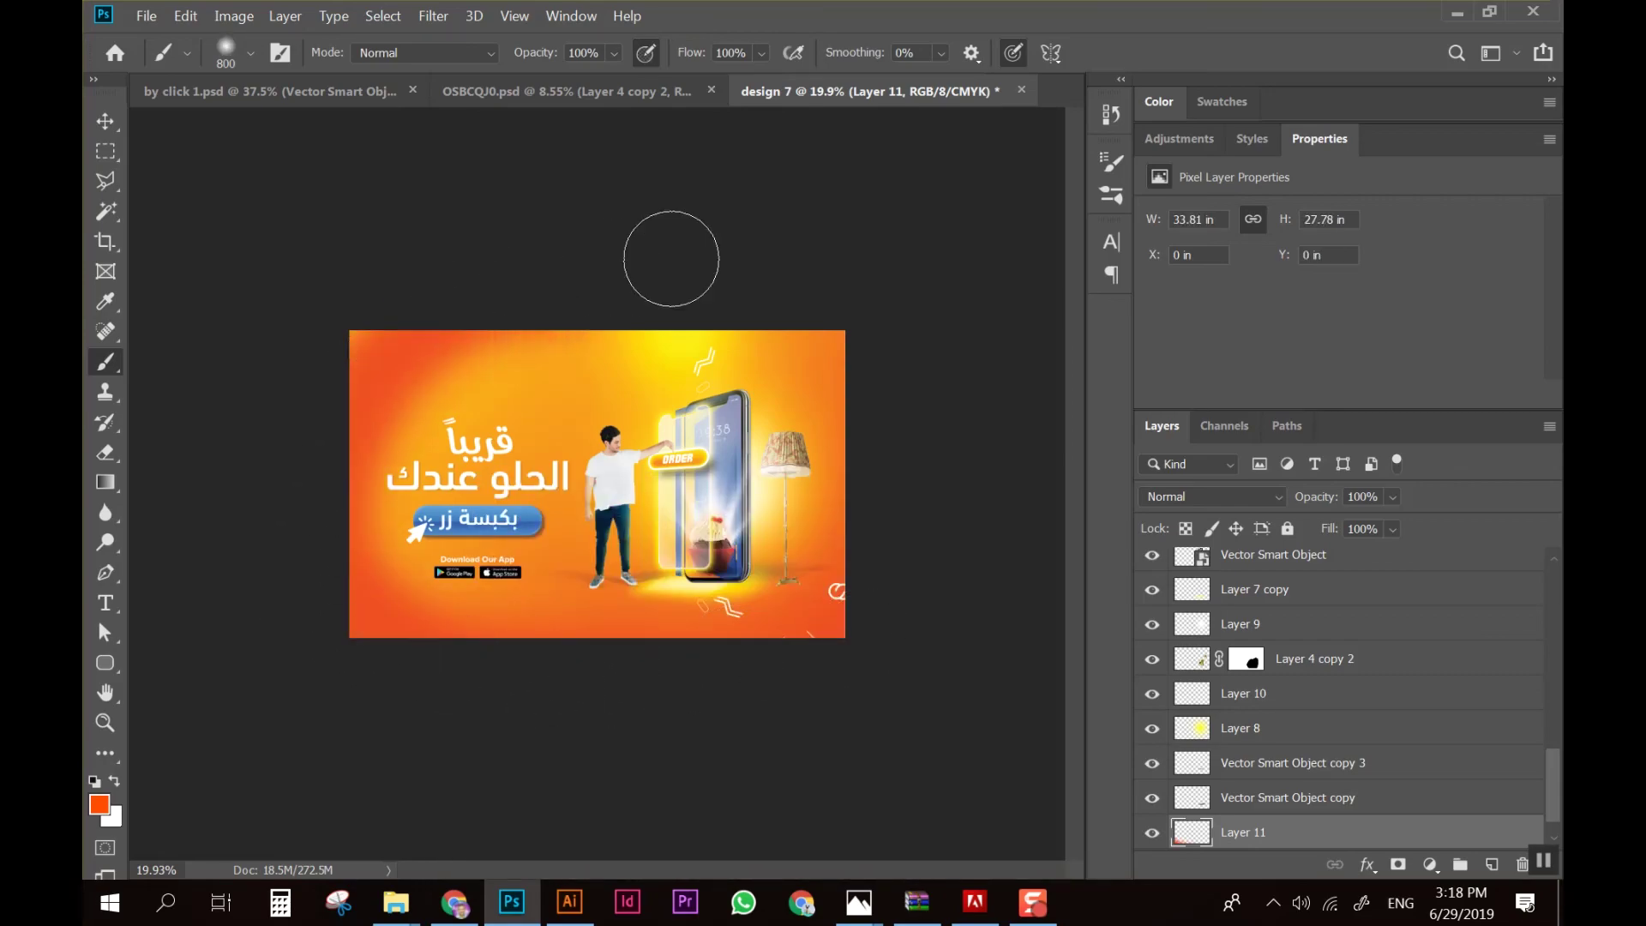
key("bracketright")
key("bracketright")
key("bracketright")
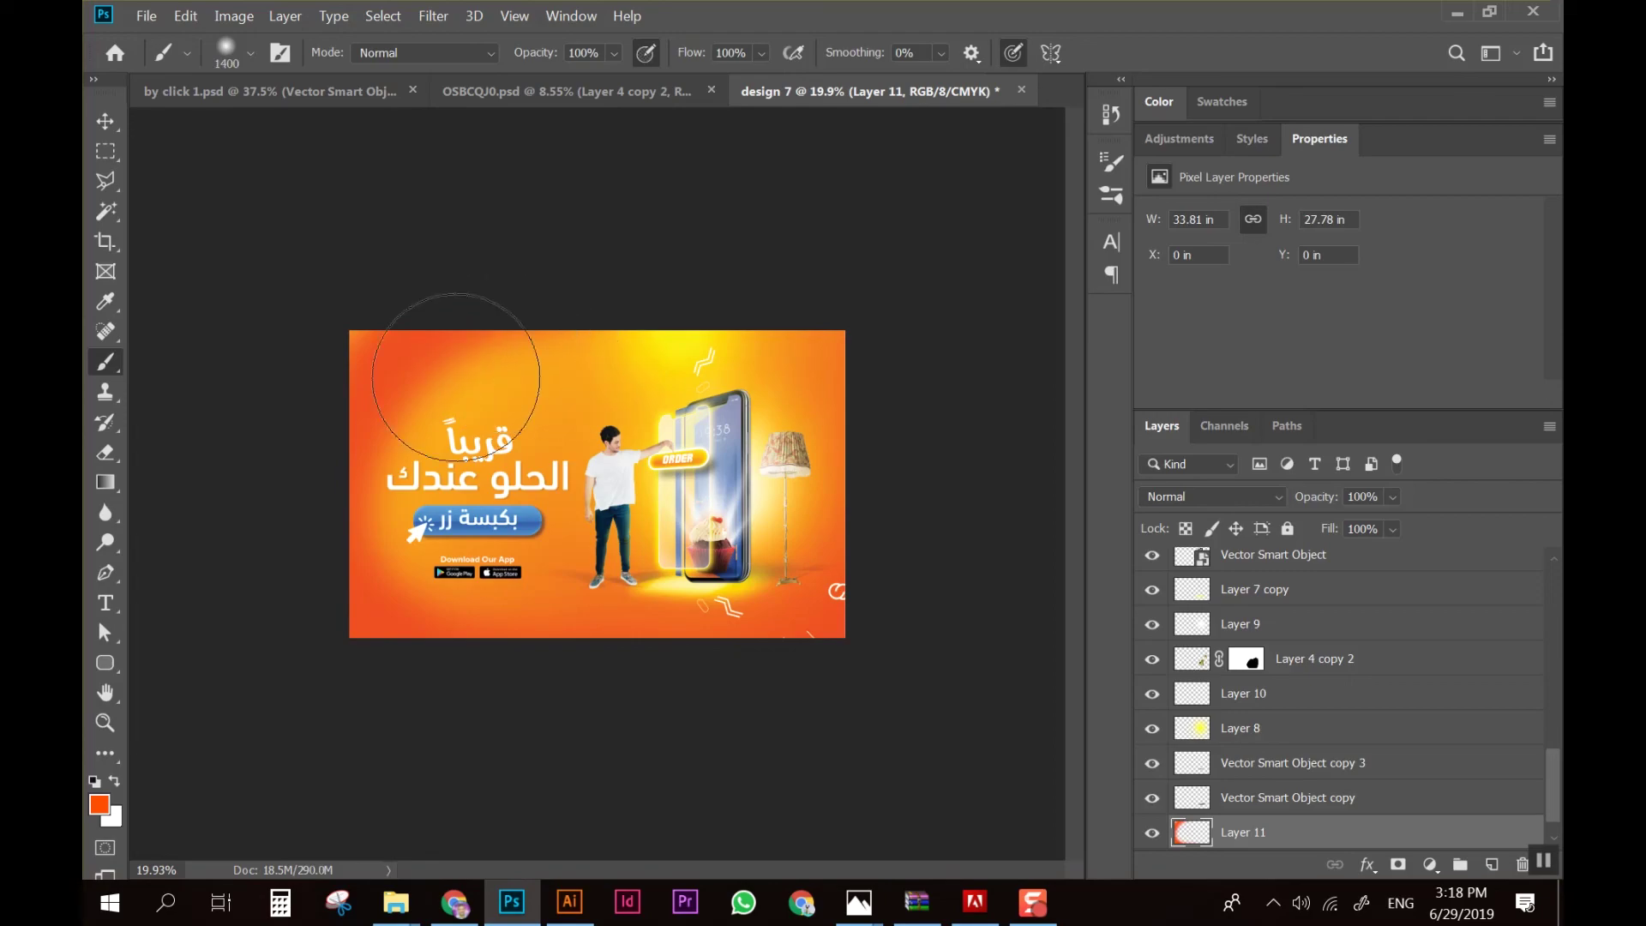
key("ctrl+z")
key("bracketright")
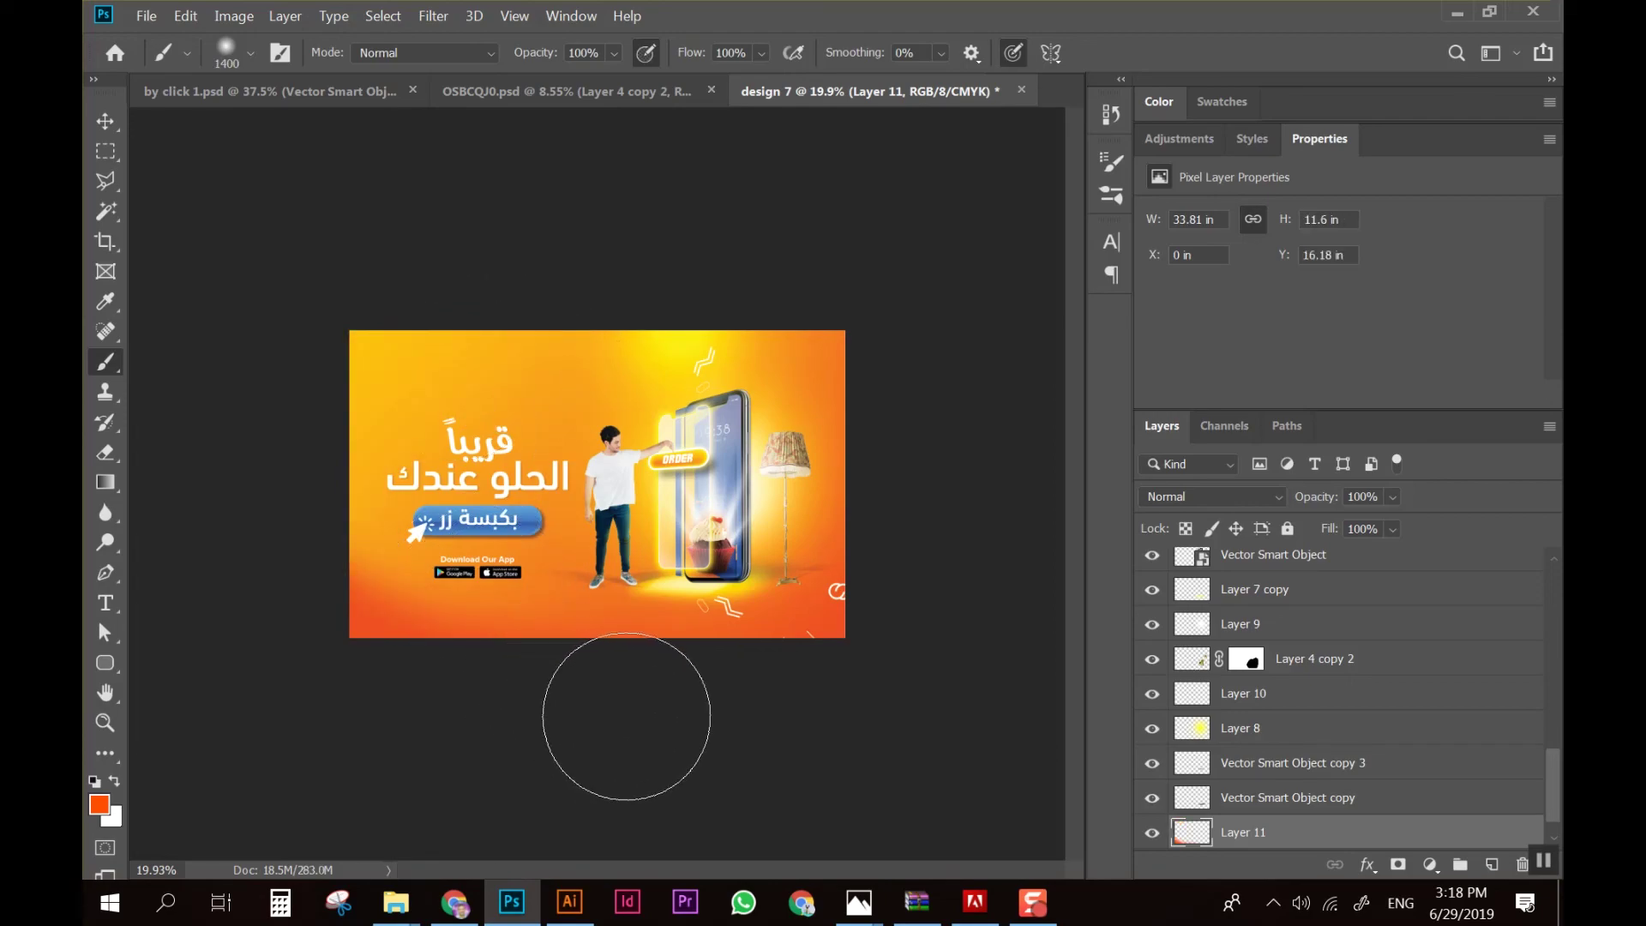
key("ctrl+z")
Paint a soft orange glow at the bottom-left and up the left side
mouse_move(360, 697)
left_mouse_down()
mouse_move(147, 458)
mouse_move(275, 478)
mouse_move(323, 680)
left_mouse_up()
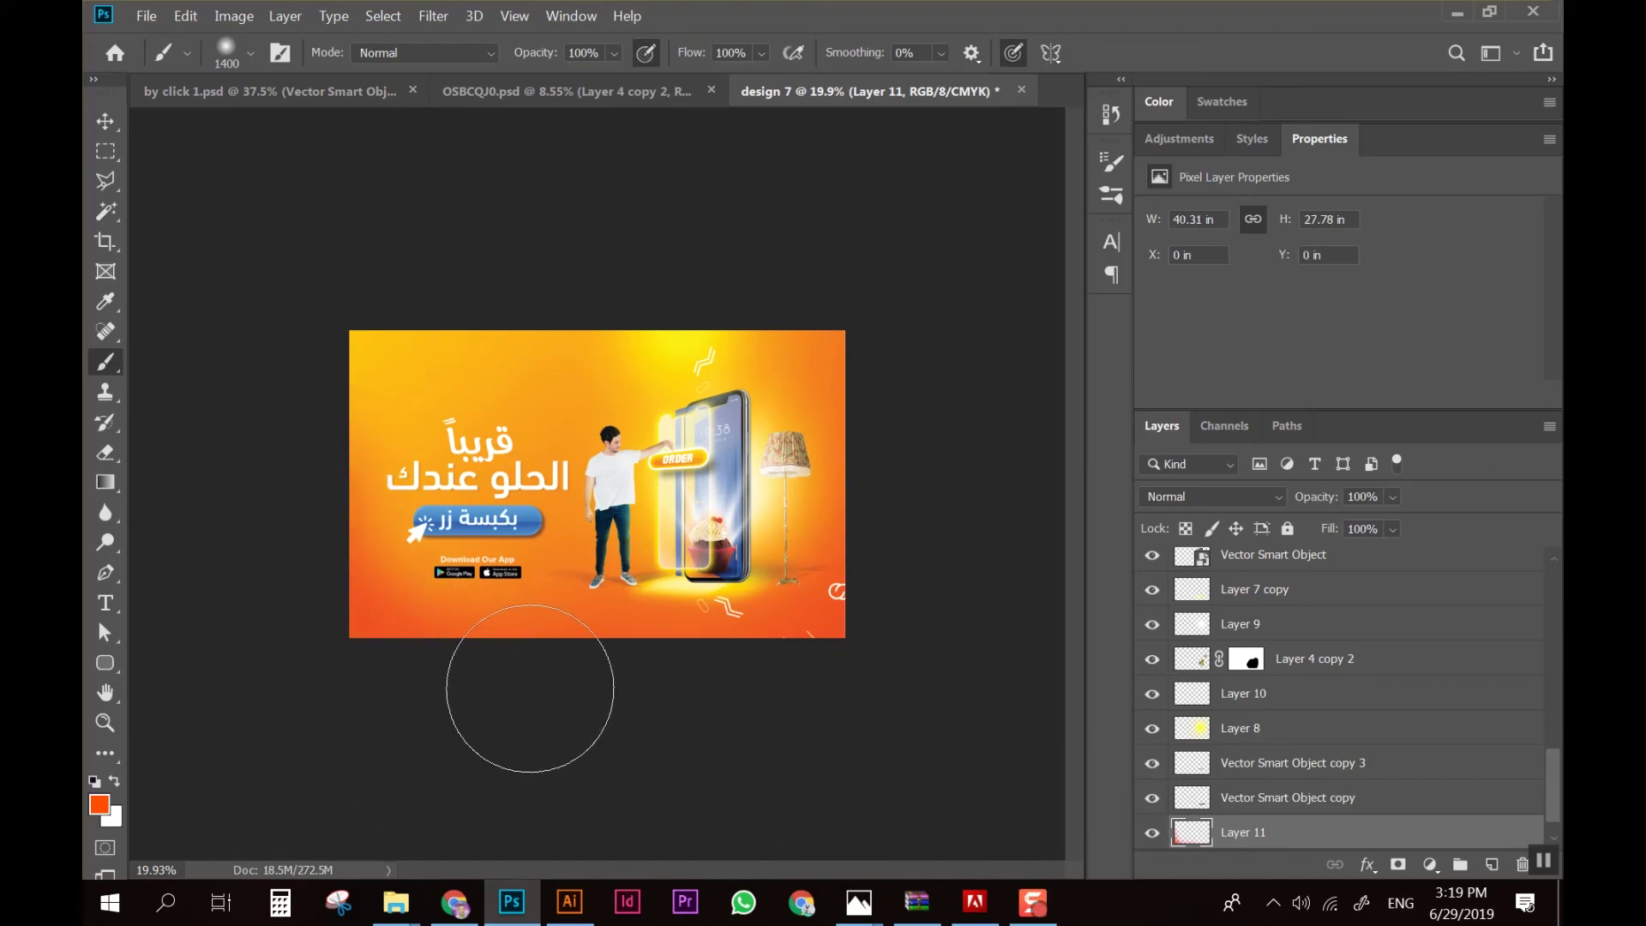
mouse_move(294, 312)
left_mouse_down()
mouse_move(735, 211)
mouse_move(496, 239)
mouse_move(294, 423)
mouse_move(228, 423)
mouse_move(250, 436)
left_mouse_up()
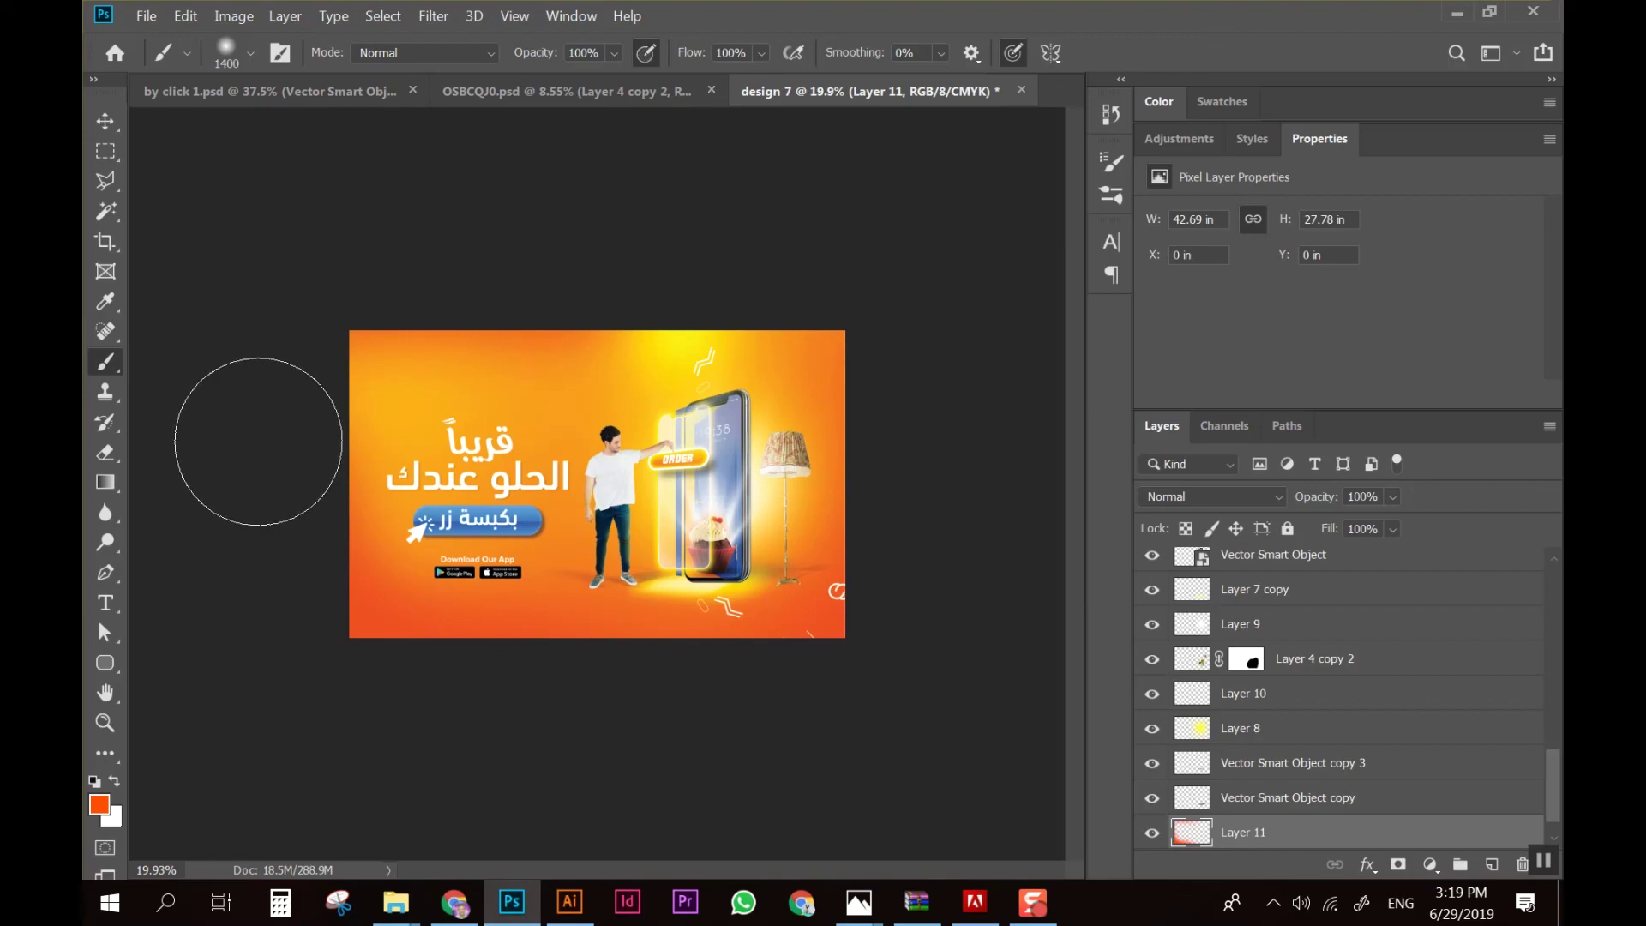
scroll(610, 439, "up", 1)
scroll(617, 435, "down", 1)
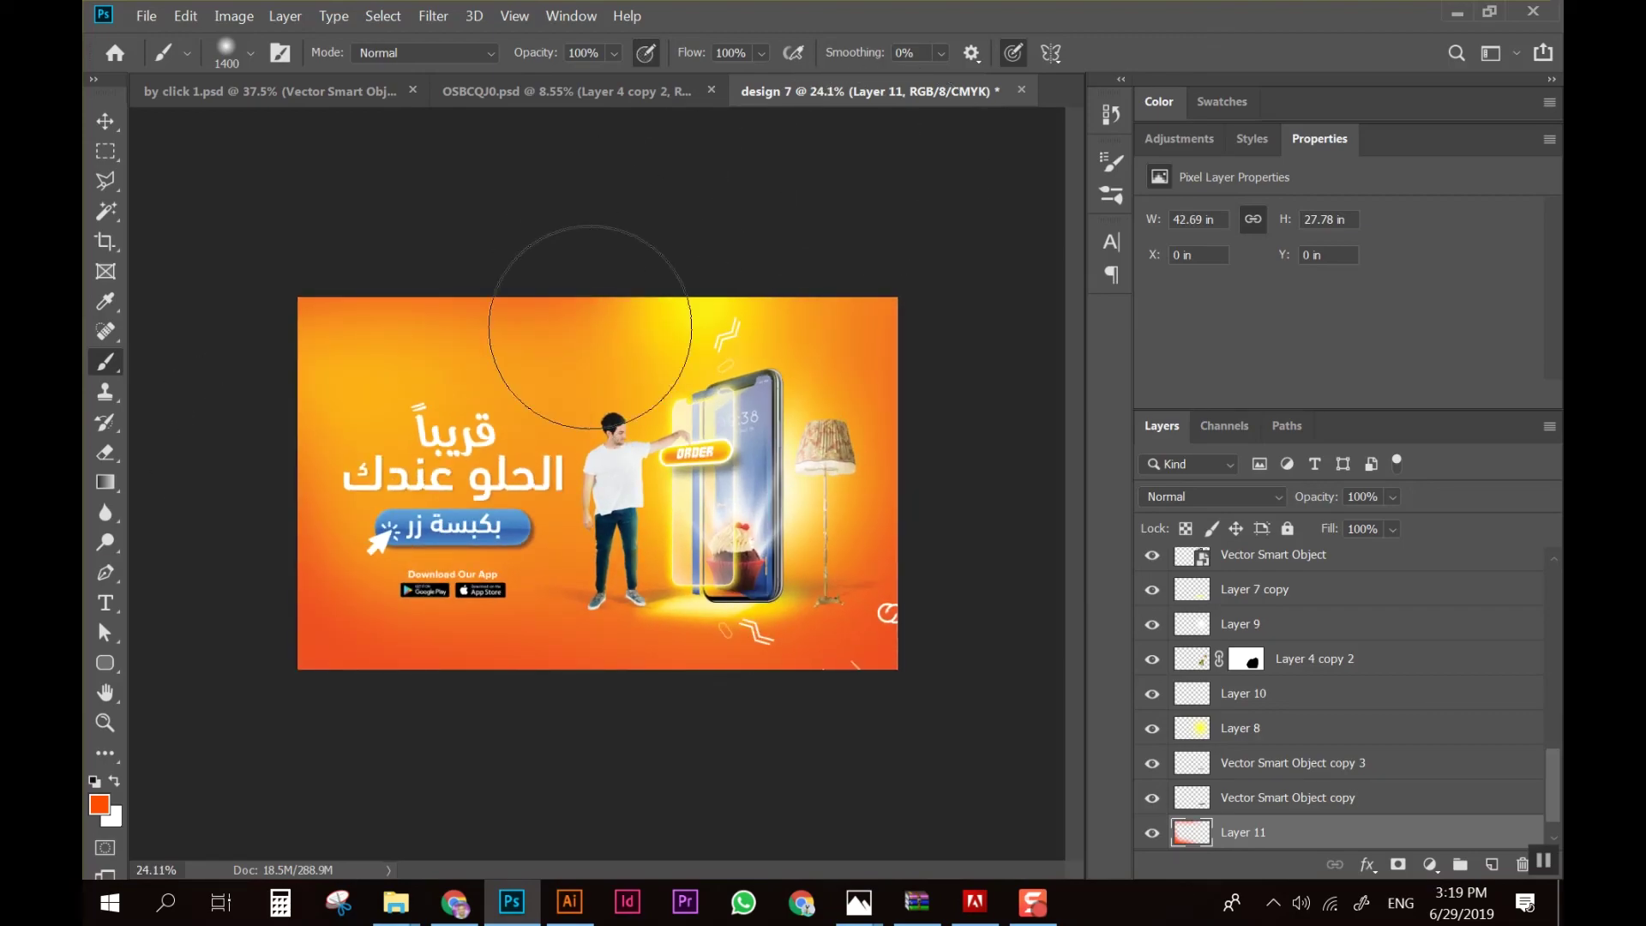
Set the orange glow layer's opacity to 76%
left_click(1392, 497)
left_click_drag(1393, 518, 1403, 523)
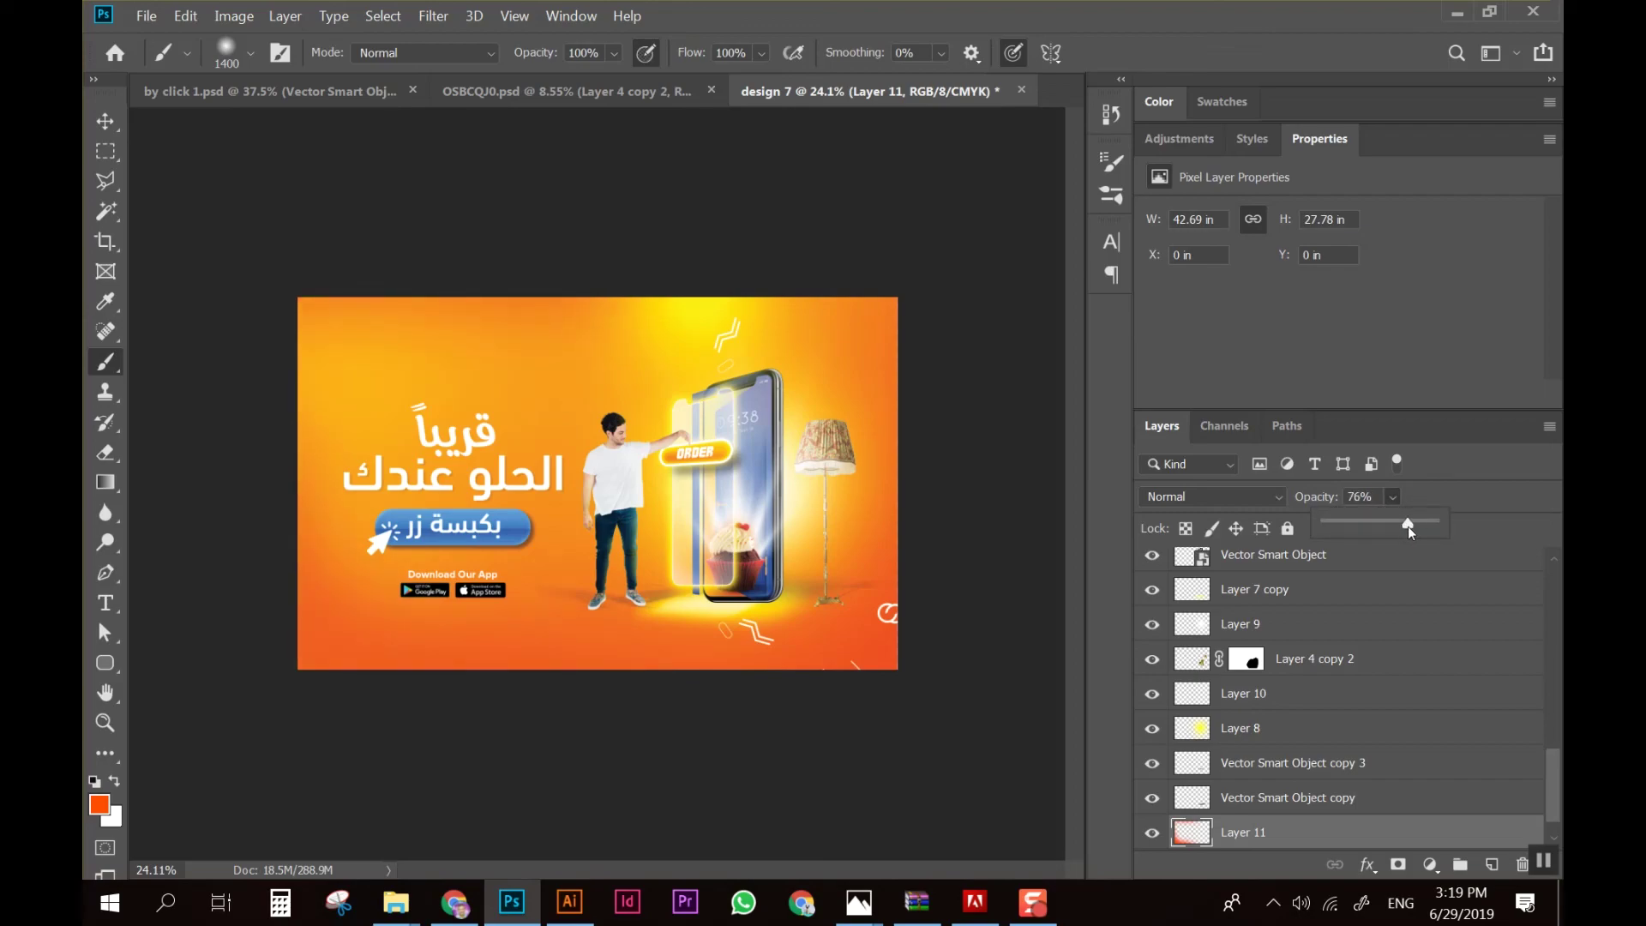
scroll(853, 491, "up", 1)
scroll(853, 491, "up", 1)
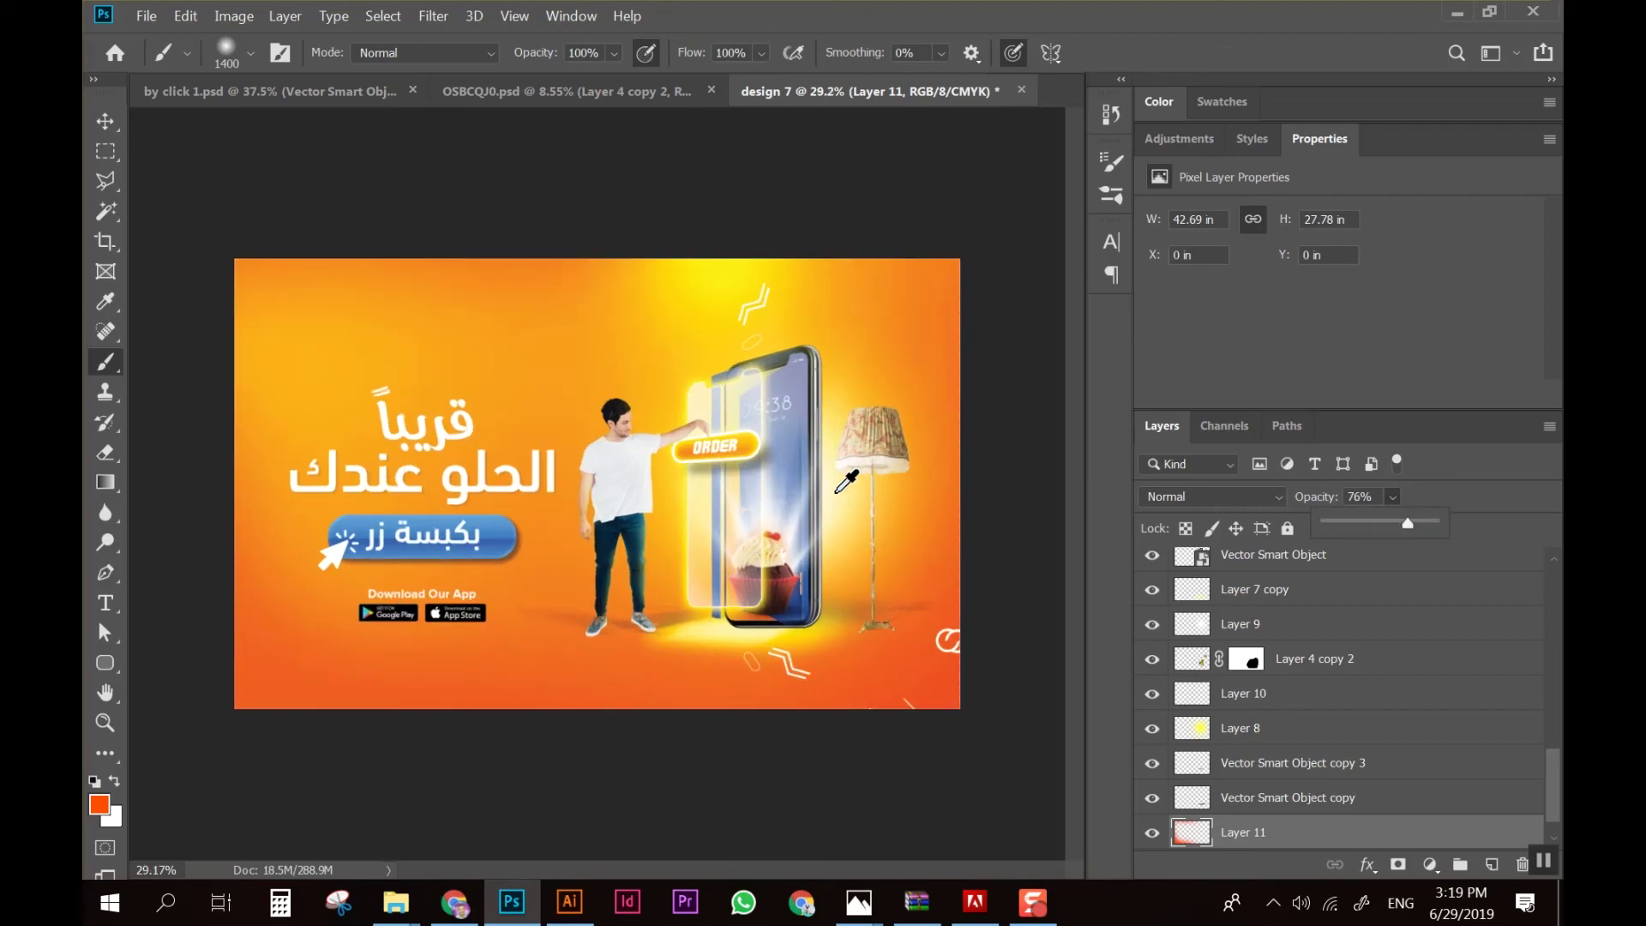
key("v")
scroll(830, 531, "up", 1)
right_click(808, 526)
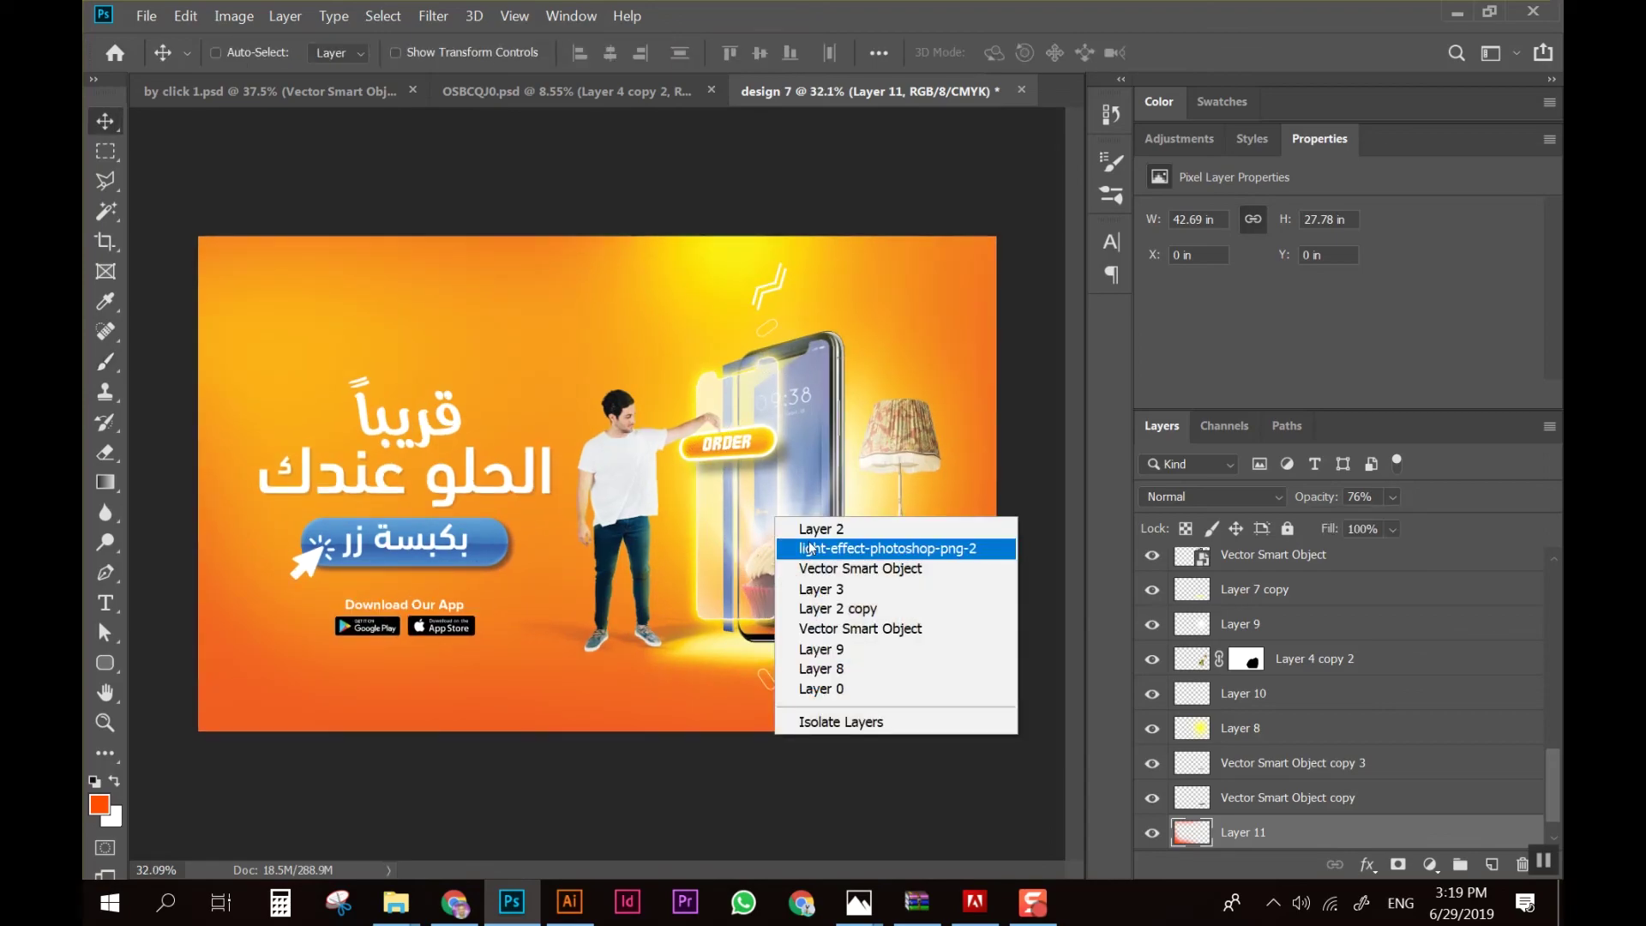
left_click(769, 515)
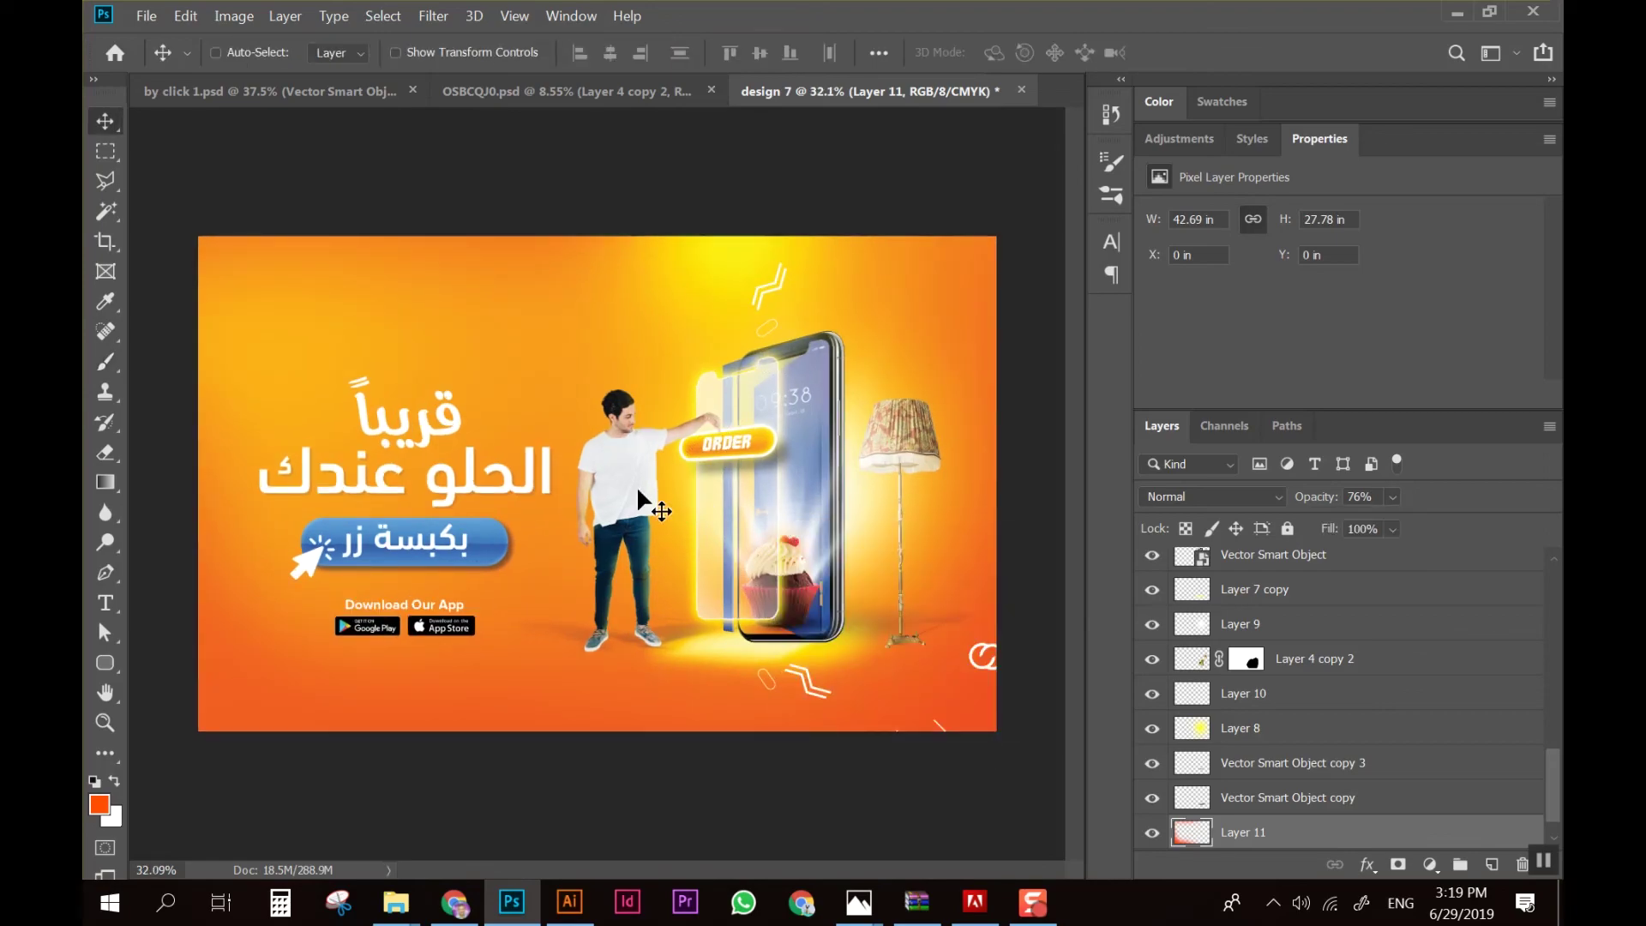